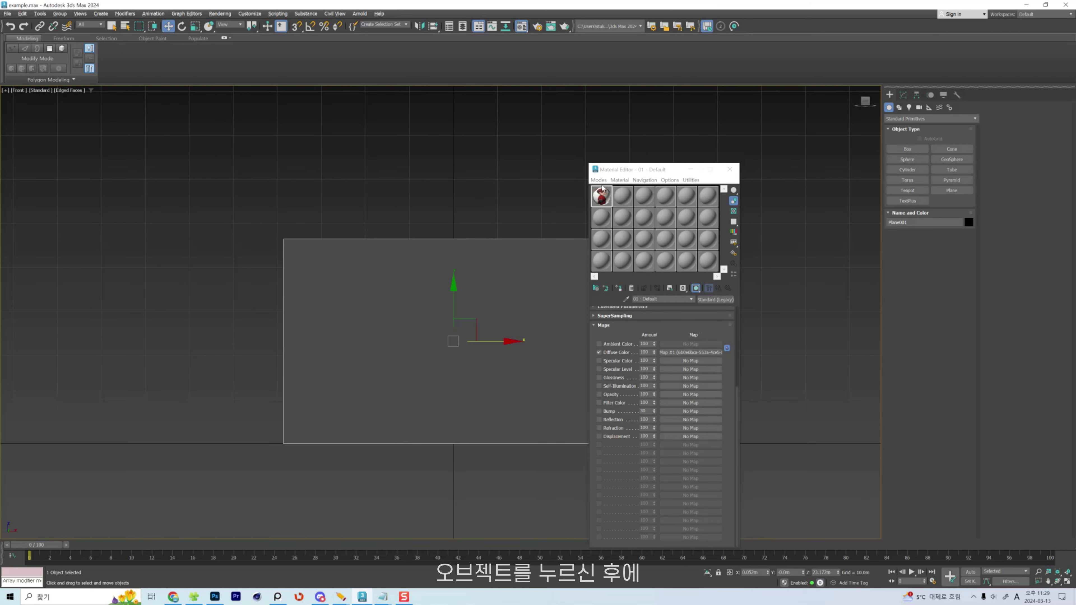
Assign the character sheet material to the selected plane and compare its proportions with the original image.
left_click(620, 290)
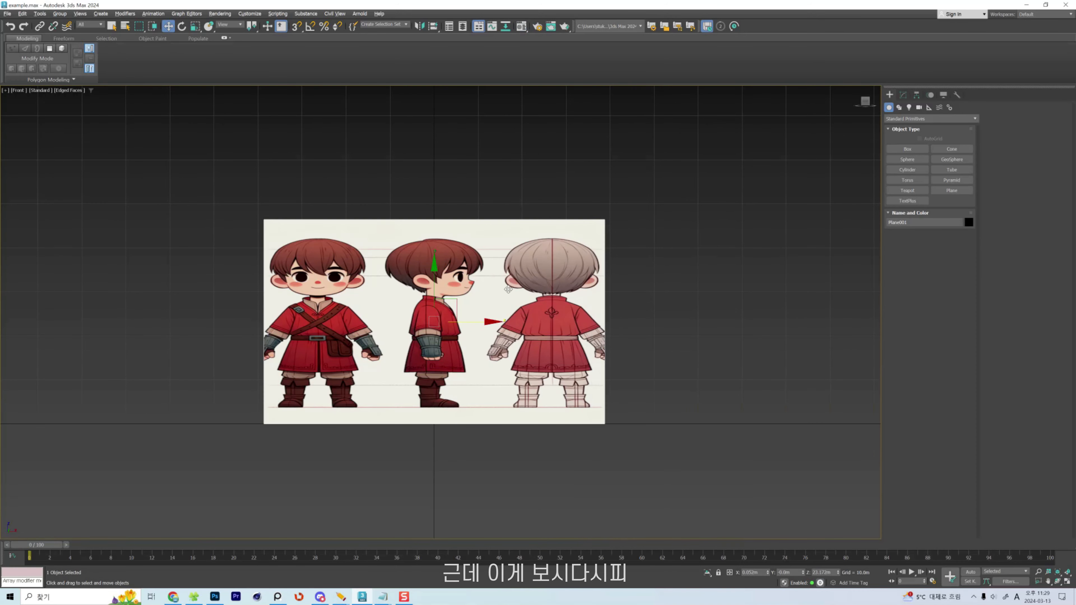
scroll(257, 380, "up", 3)
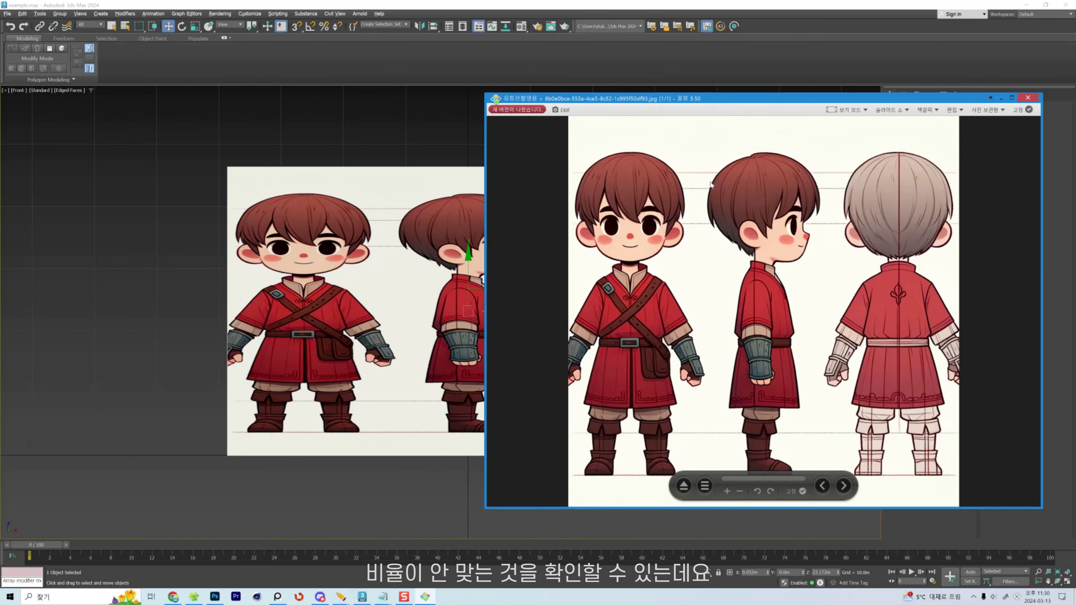
left_click(1028, 98)
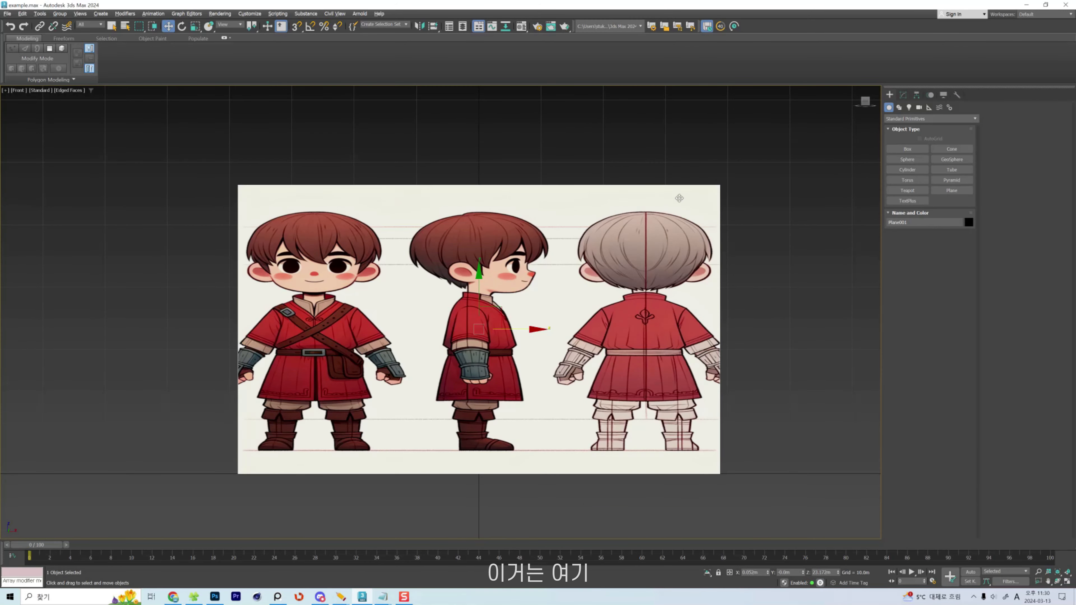
Add a UVW Map modifier to the reference plane.
left_click(903, 94)
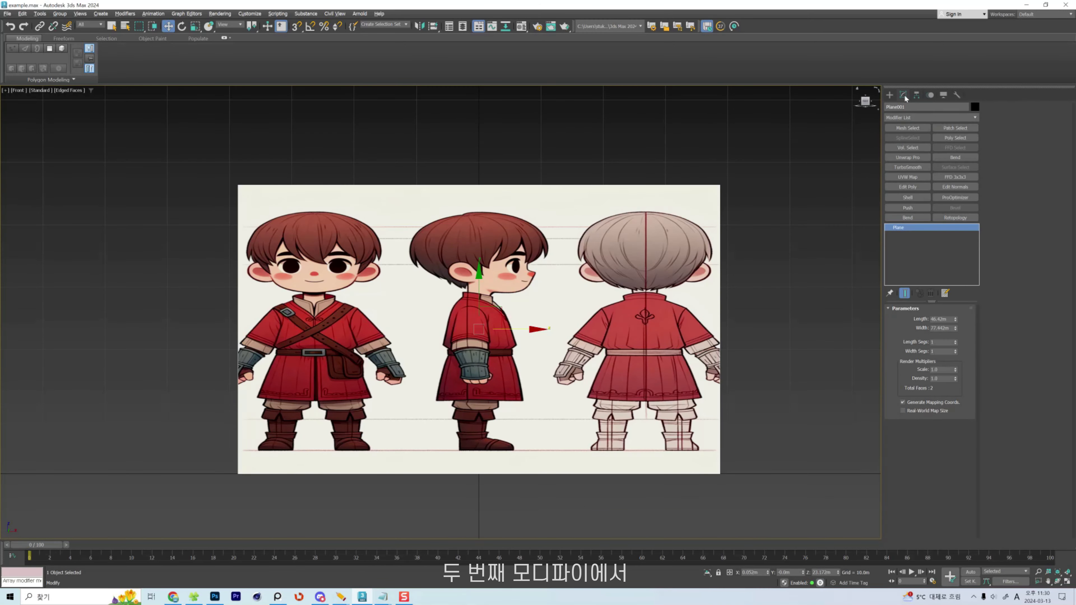
left_click(922, 117)
type("u")
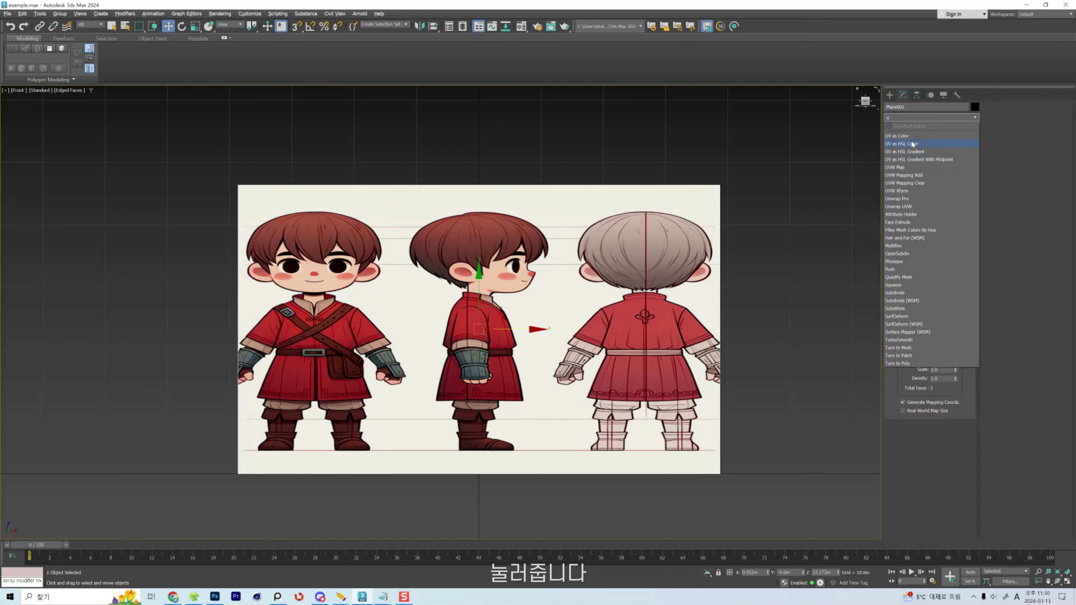
left_click(913, 168)
Fit the UVW mapping to the character sheet's proportions with Bitmap Fit, using the sheet image file.
scroll(954, 394, "down", 3)
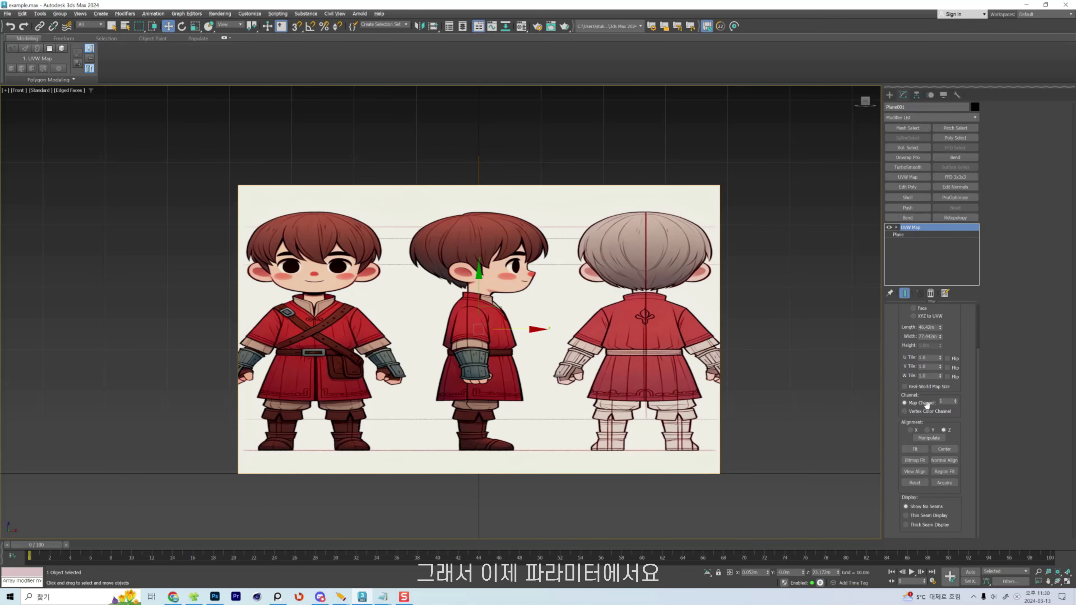
left_click(914, 460)
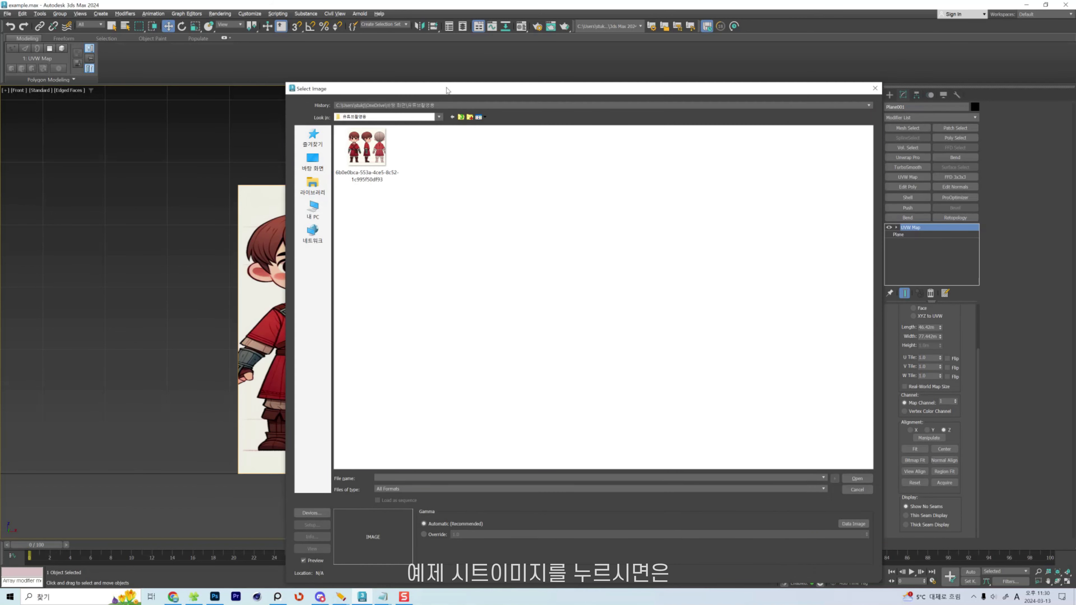
left_click(364, 158)
double_click(364, 158)
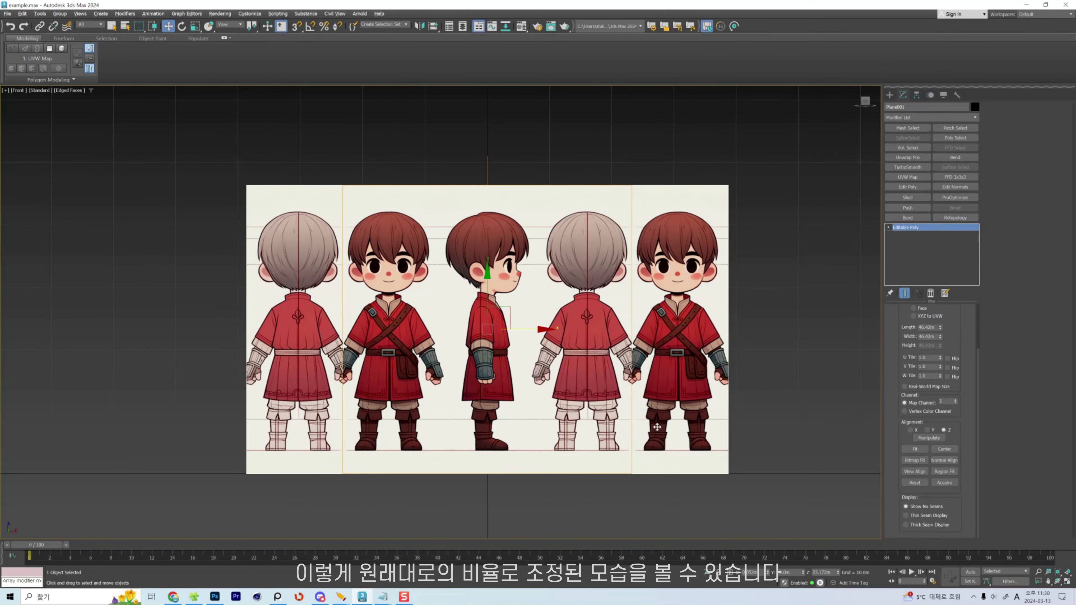
Convert the plane to Editable Poly, enter edge level and enable Preserve UVs in its geometry settings.
scroll(626, 289, "up", 2)
scroll(627, 288, "down", 2)
scroll(626, 288, "up", 2)
scroll(597, 294, "down", 2)
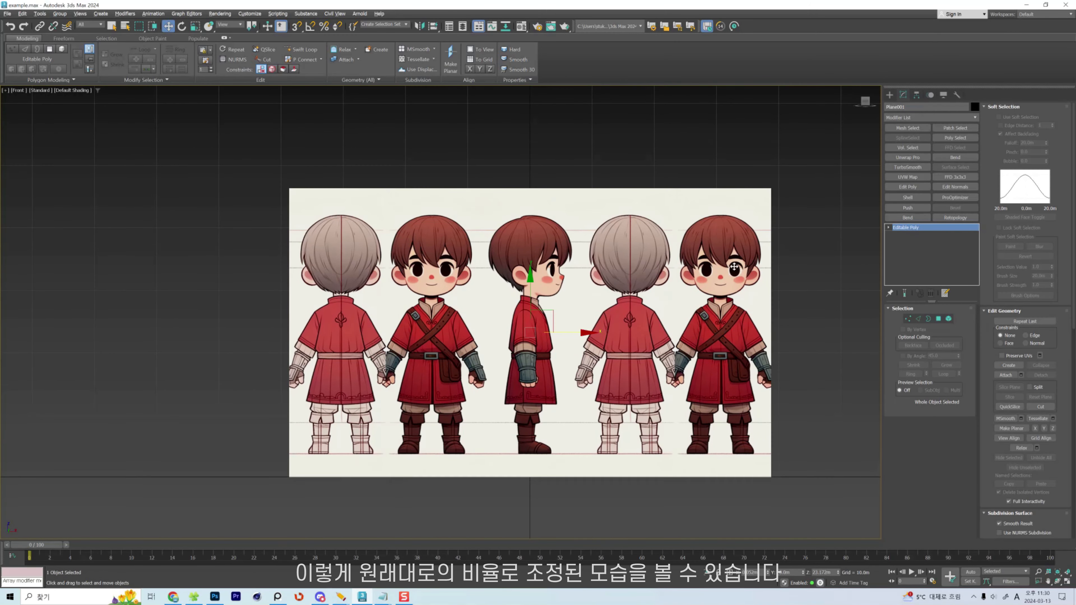
key("2")
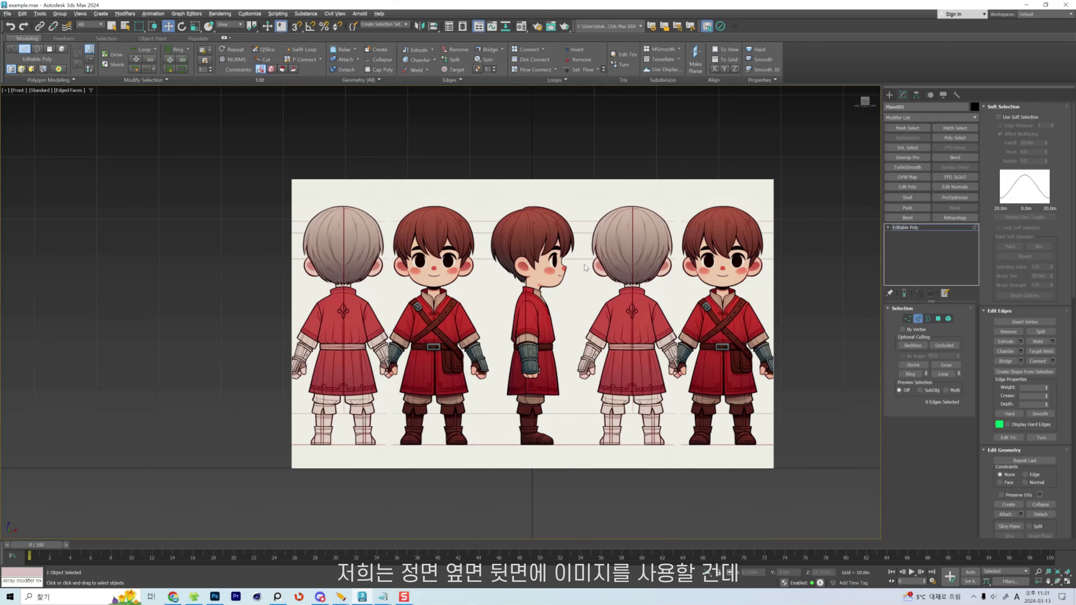
scroll(677, 275, "up", 3)
middle_click_drag(727, 281, 780, 272)
scroll(593, 305, "down", 2)
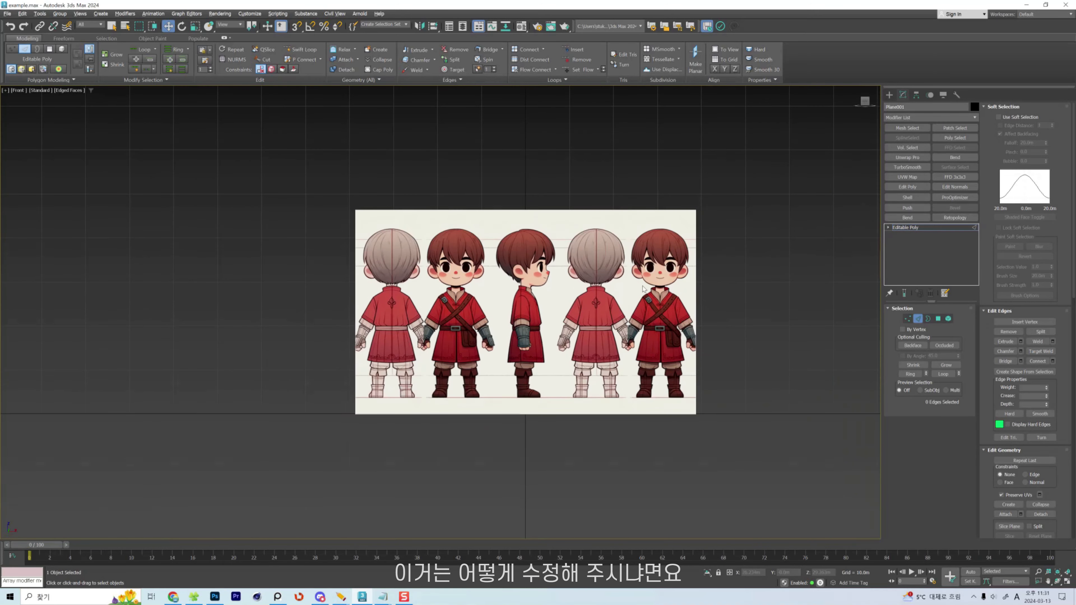
scroll(738, 343, "up", 1)
middle_click_drag(738, 344, 766, 352)
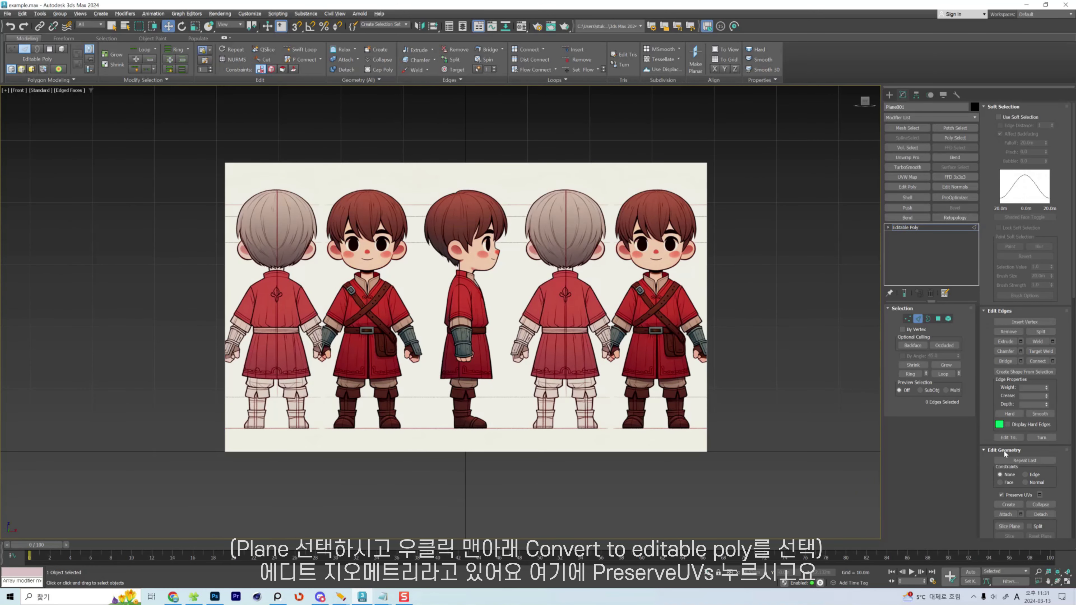
middle_click_drag(1004, 450, 1006, 420)
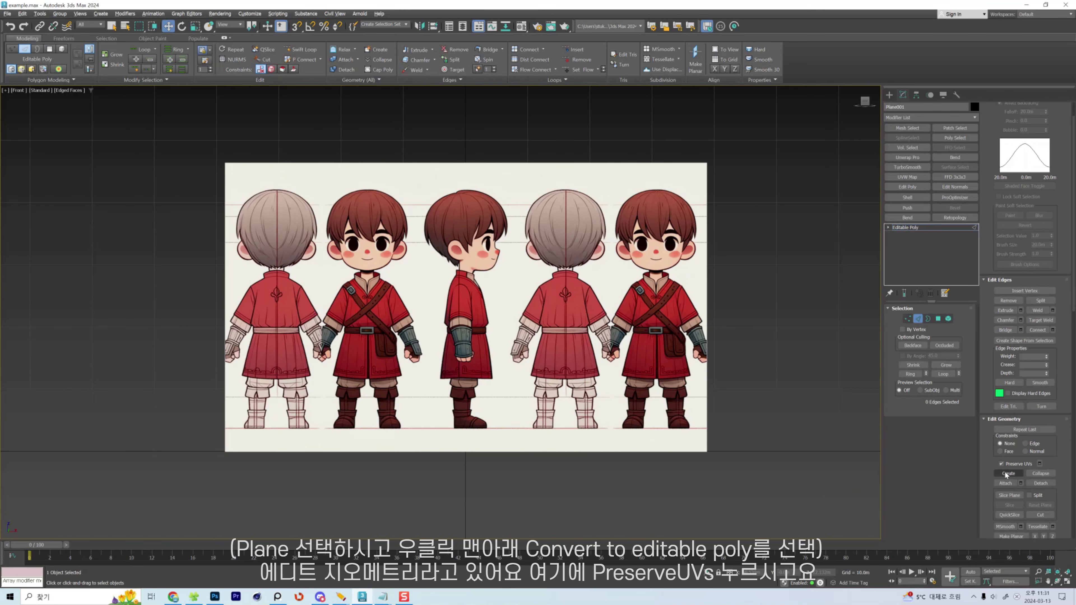
Try out vertex, edge and polygon selection on the plane's upper corner, side edge and face.
middle_click_drag(468, 280, 495, 308)
scroll(487, 293, "up", 2)
scroll(496, 308, "down", 2)
key("1")
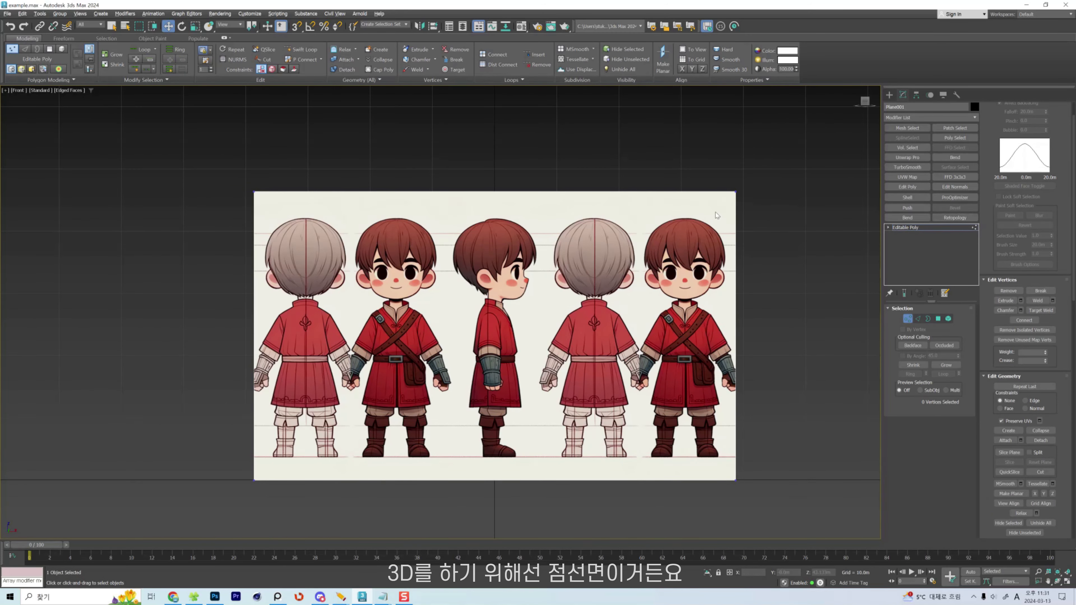
scroll(747, 178, "up", 3)
left_click_drag(746, 199, 719, 222)
scroll(741, 301, "down", 3)
key("2")
left_click(732, 318)
key("4")
left_click(712, 318)
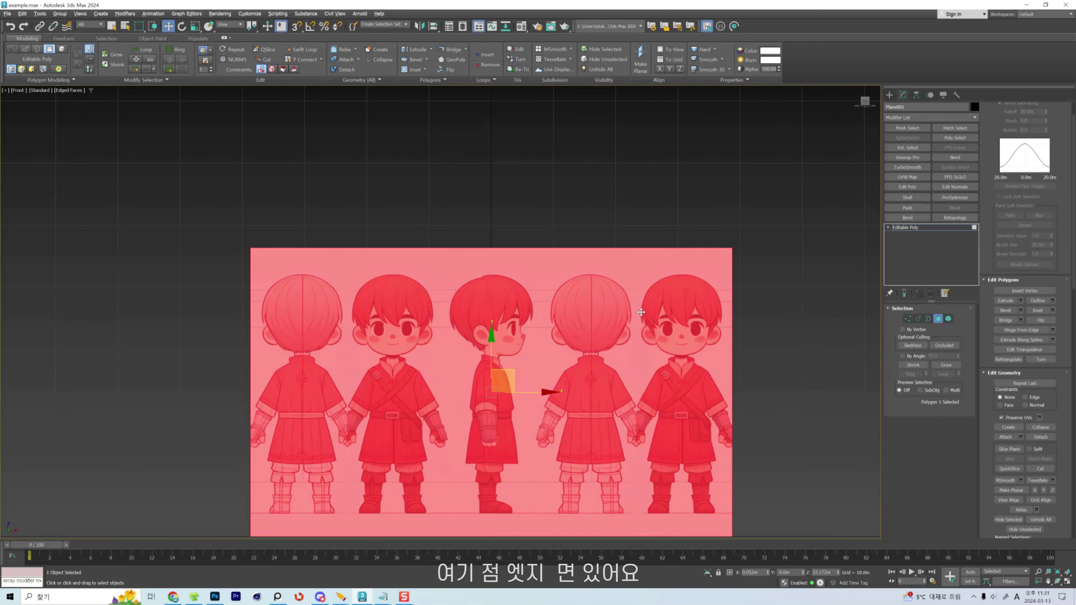
left_click(784, 318)
Go through the vertex, edge, border, polygon and element levels, and select the whole plane as an element.
key("2")
key("1")
scroll(766, 299, "up", 2)
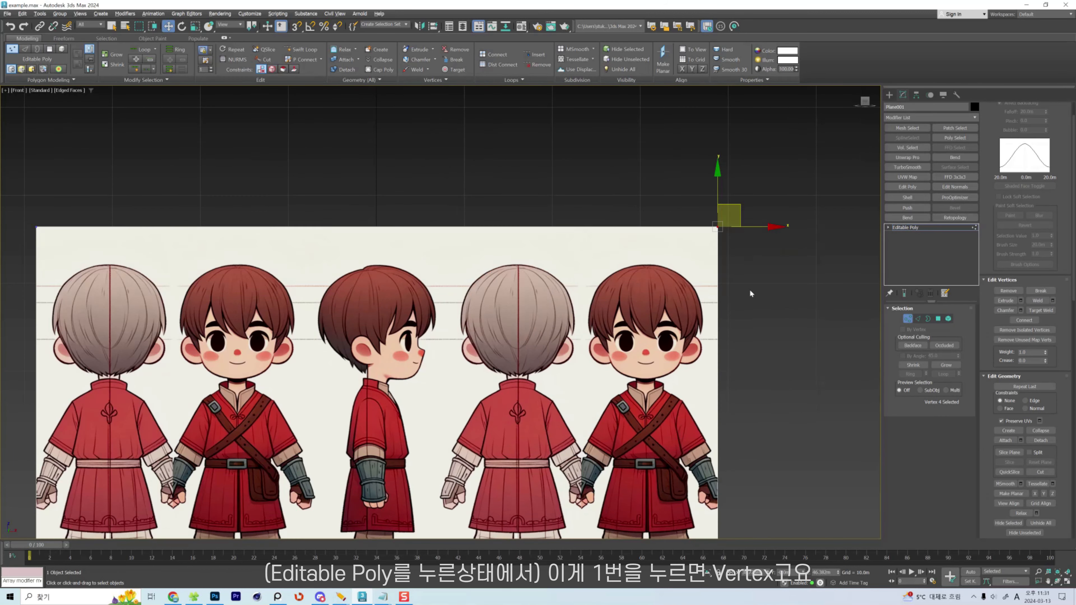
key("2")
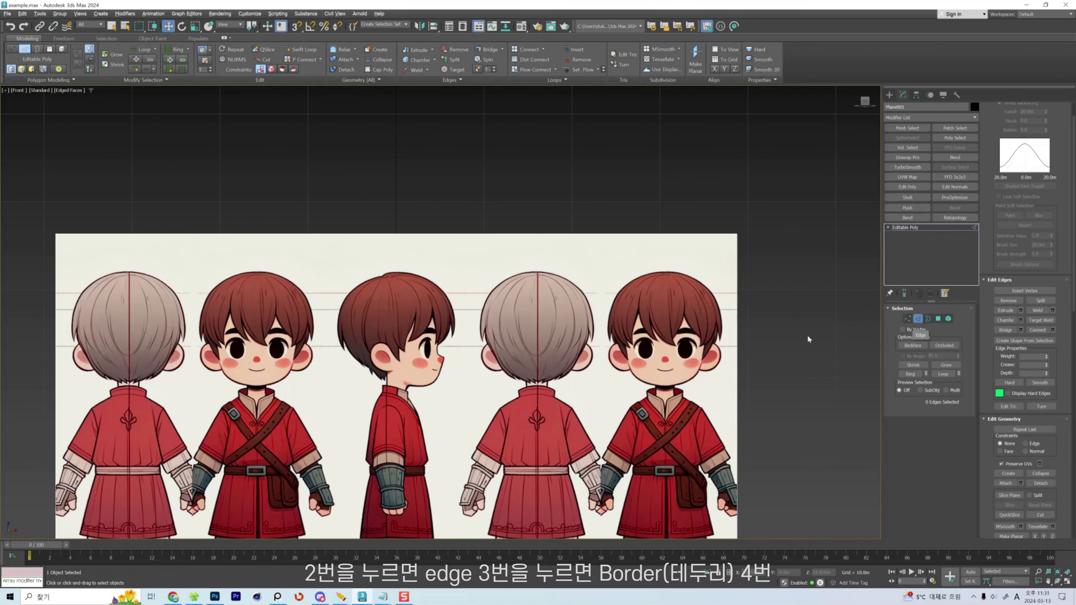
left_click(927, 319)
middle_click_drag(772, 283, 777, 274)
left_click(938, 319)
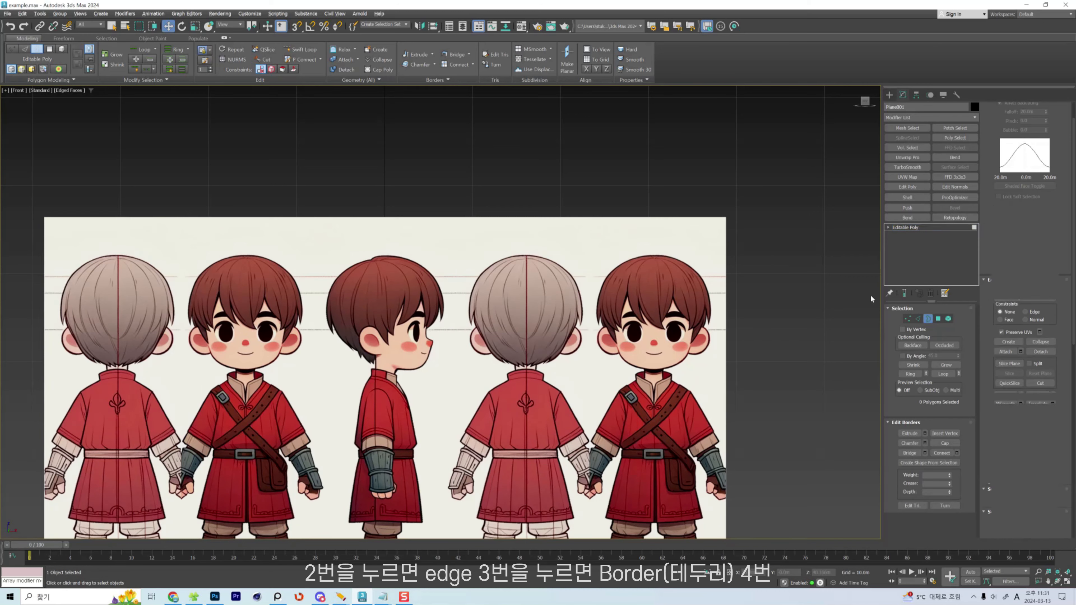
left_click(949, 319)
scroll(691, 270, "down", 2)
left_click(675, 280)
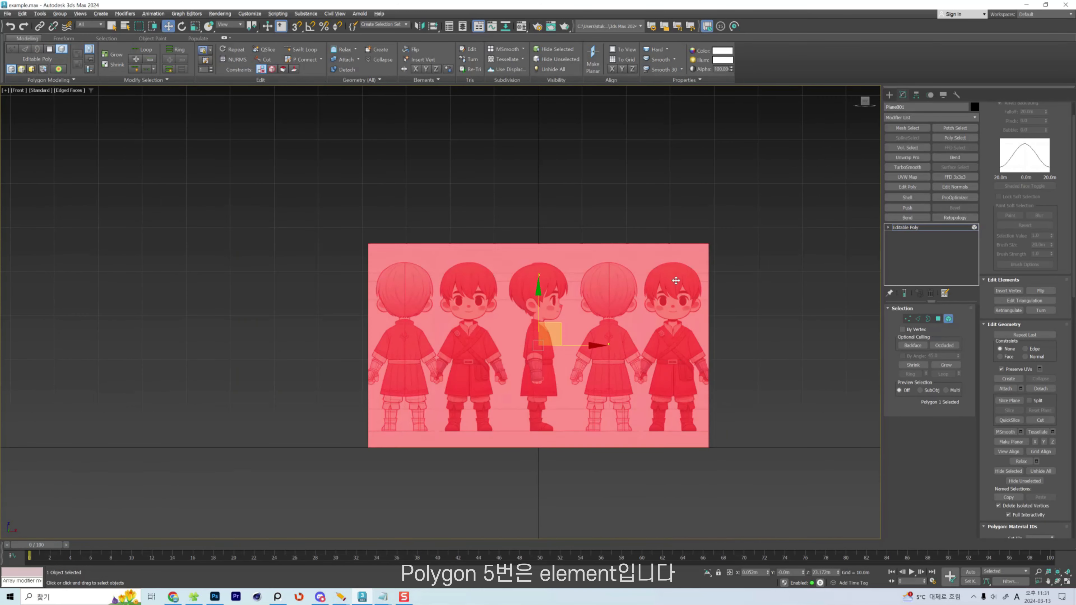
Move the plane's two side edges inward along X, cropping it to one front, one side and one back figure.
key("2")
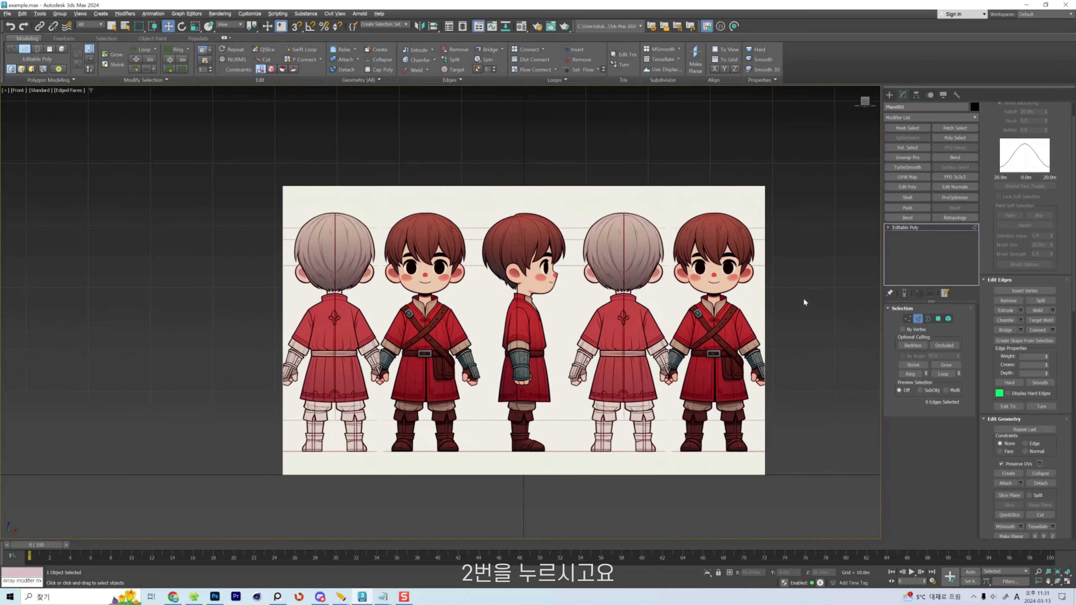
scroll(802, 300, "up", 2)
middle_click_drag(803, 299, 766, 316)
scroll(765, 337, "down", 2)
scroll(765, 337, "up", 2)
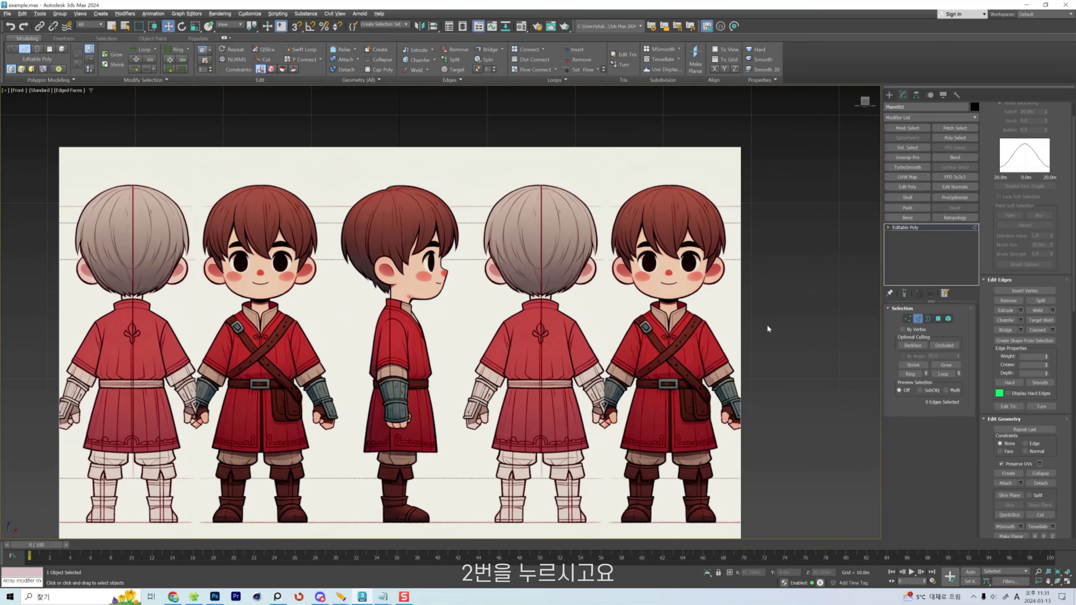
left_click(740, 329)
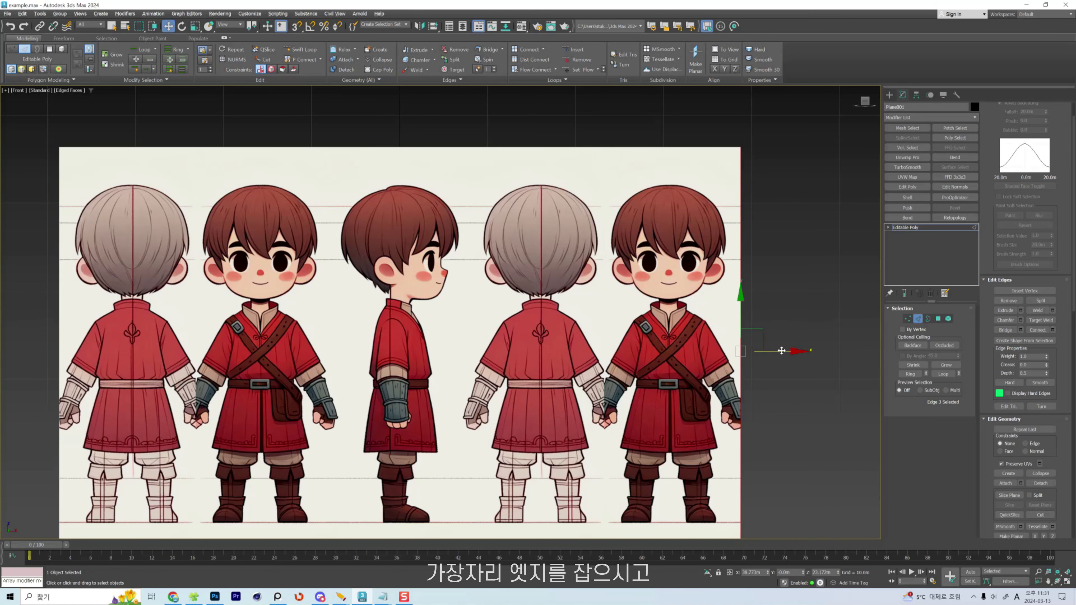
left_click_drag(788, 350, 653, 364)
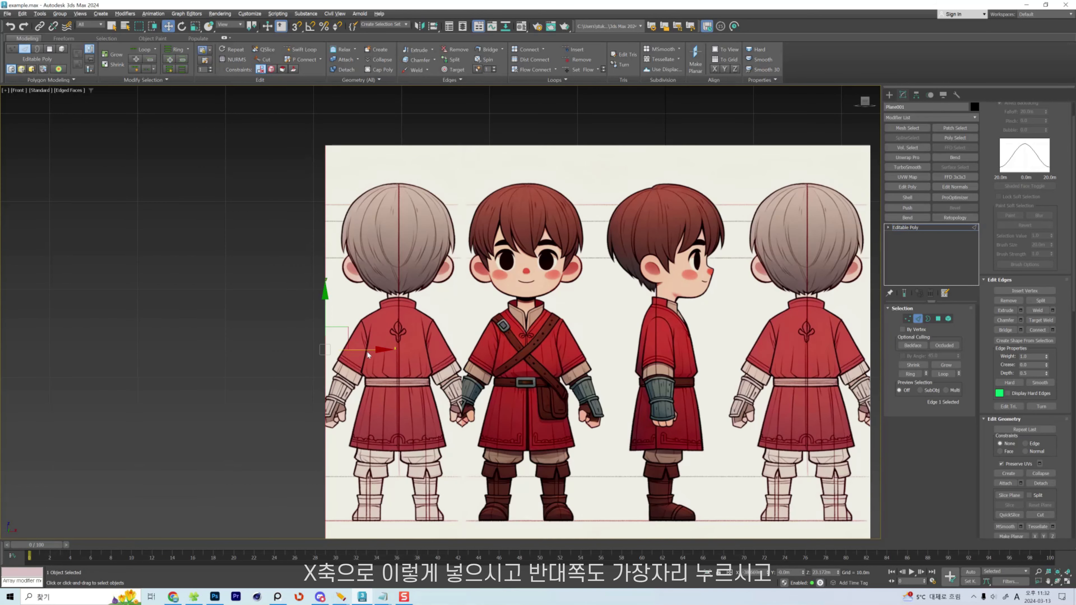
left_click_drag(367, 354, 506, 359)
left_click(412, 333)
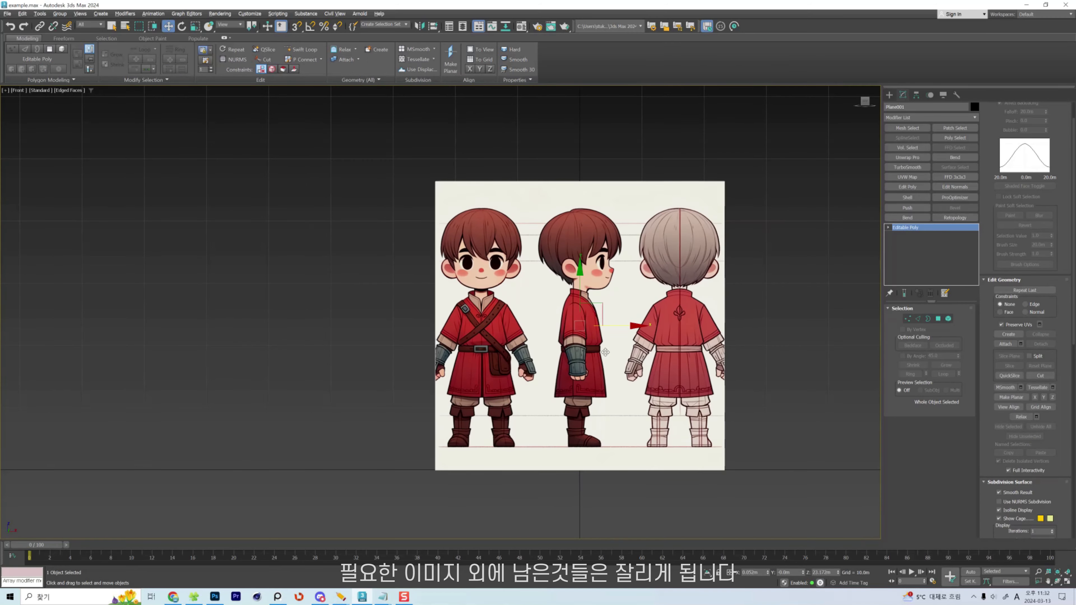
Clone the cropped plane in the front view as one independent copy, offset along X beside the original.
middle_click_drag(612, 355, 580, 332, "alt")
key("f")
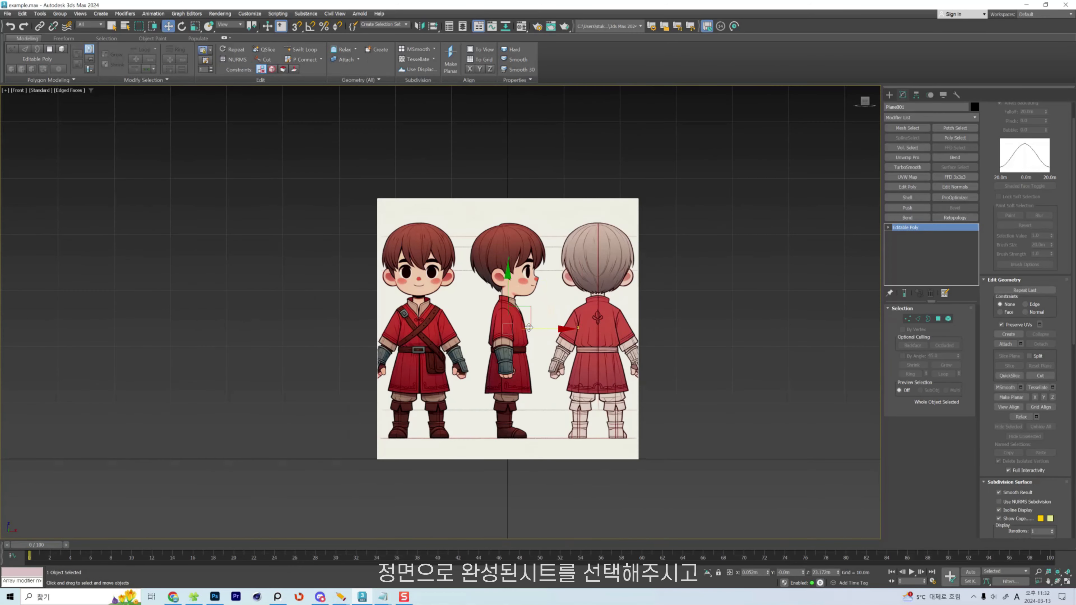
left_click_drag(556, 330, 815, 323, "shift")
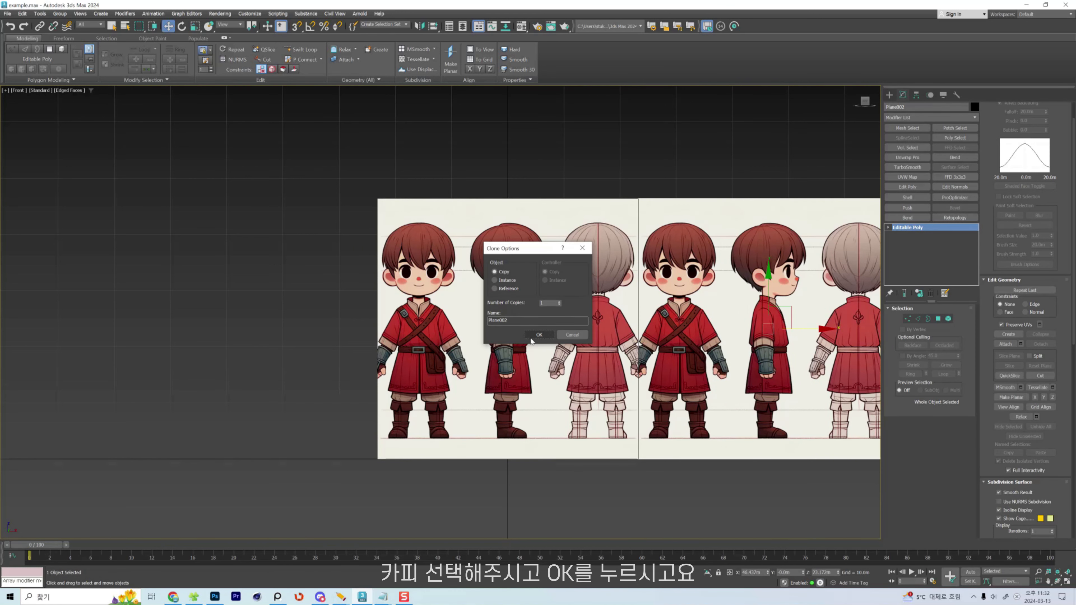
left_click(533, 336)
scroll(808, 347, "down", 3)
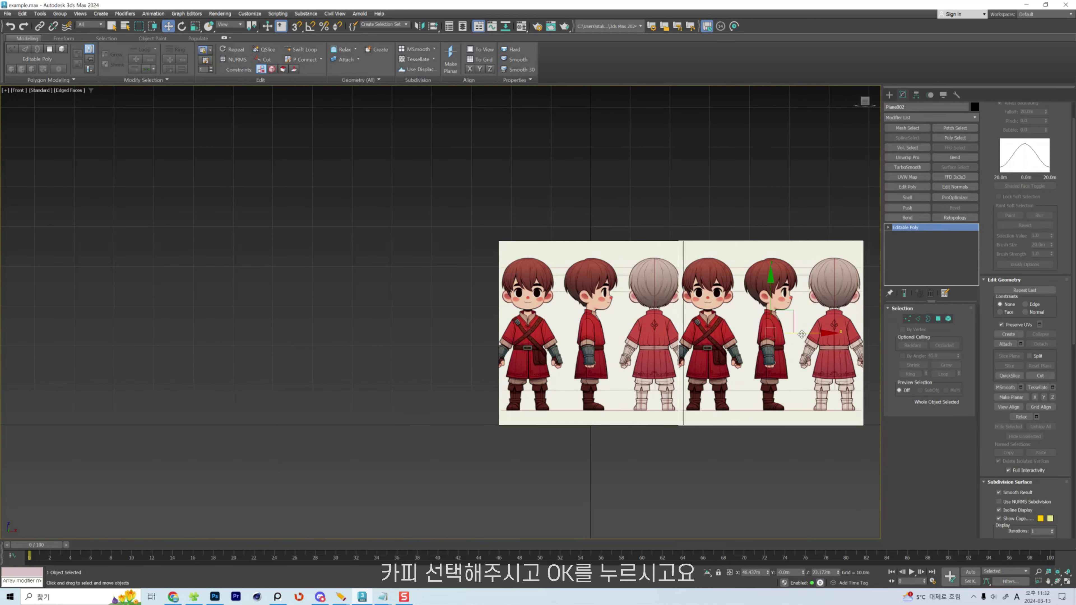
Move the copied plane along X to the other side of the original, leaving a small gap between them.
left_click_drag(801, 326, 427, 325)
scroll(427, 325, "up", 4)
scroll(504, 353, "down", 2)
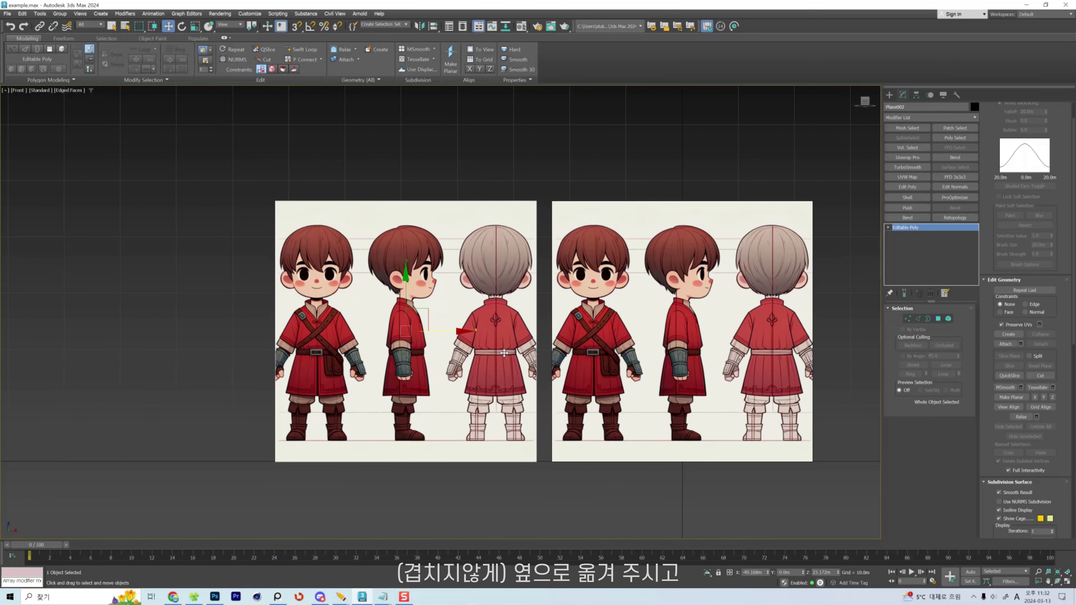
left_click_drag(443, 333, 513, 341)
right_click(513, 341)
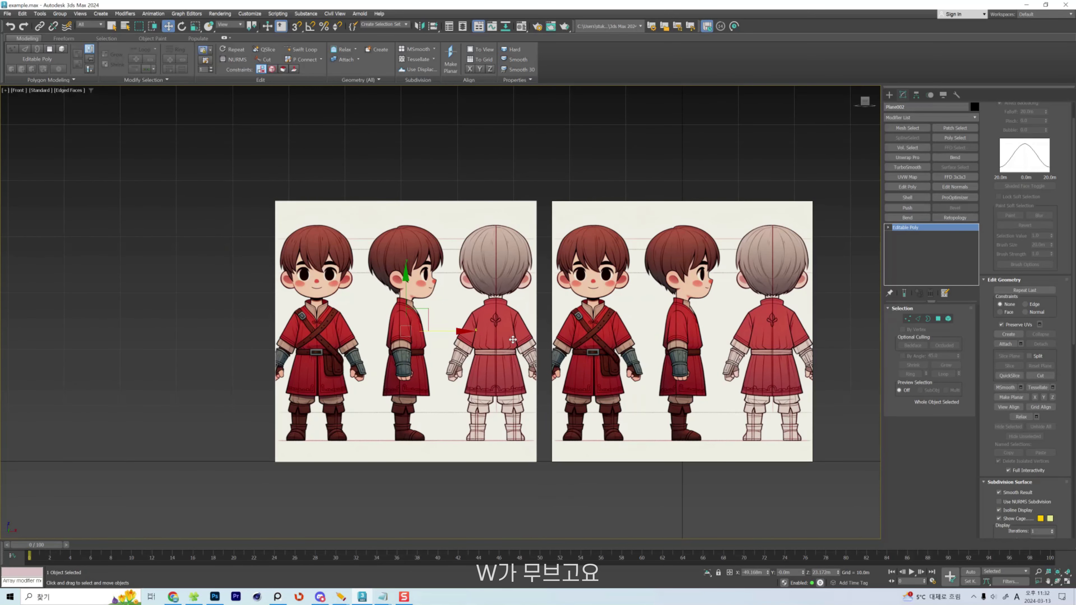
Activate Rotate for the copied plane and switch to the top view.
key("e")
middle_click_drag(518, 350, 490, 360, "alt")
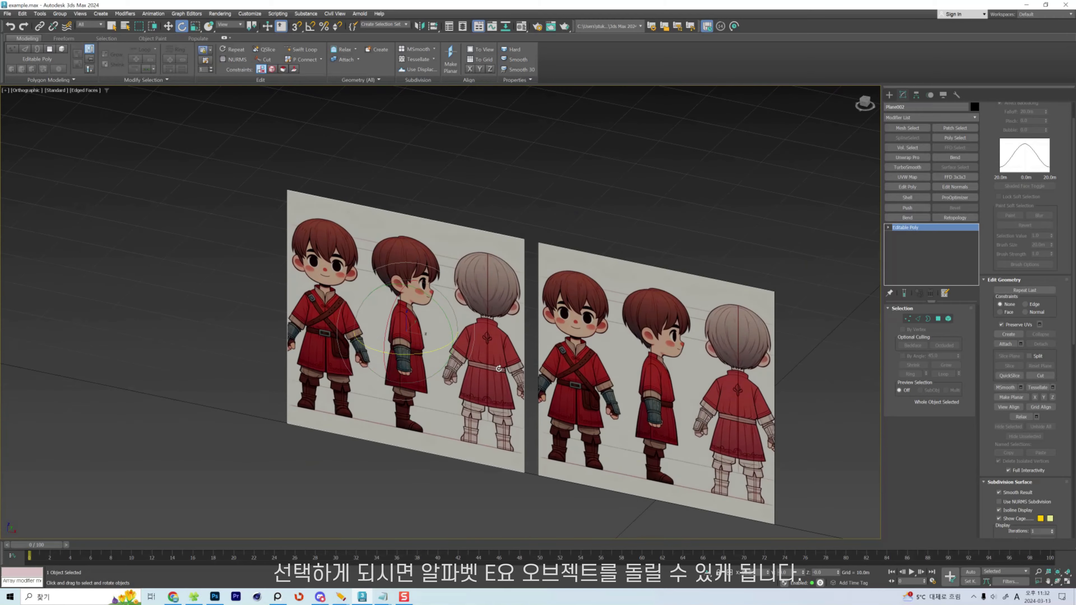
key("t")
key("f")
left_click_drag(471, 327, 512, 332)
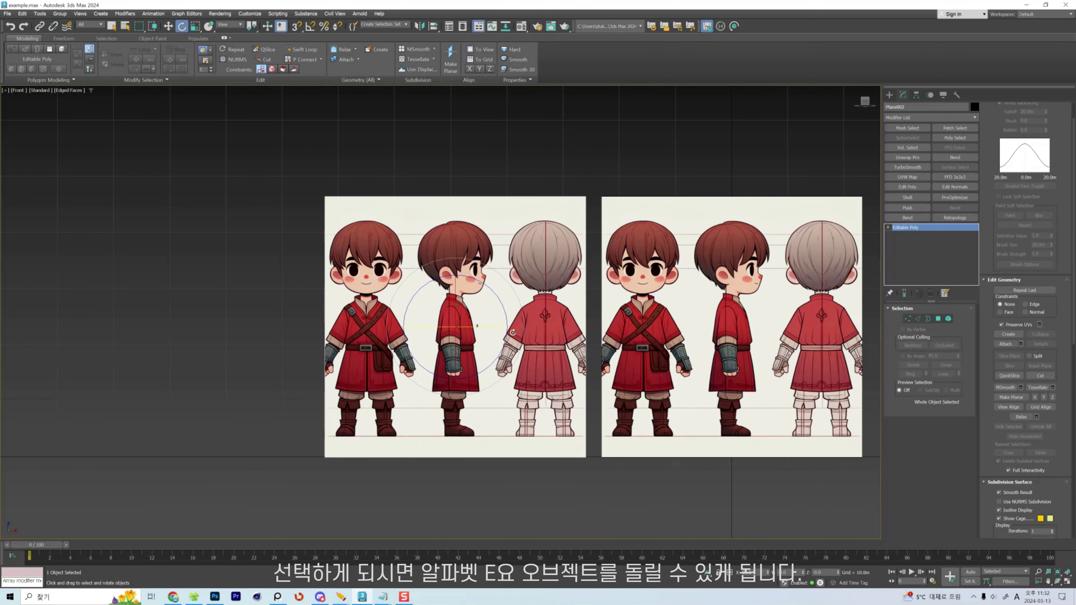
key("v")
key("t")
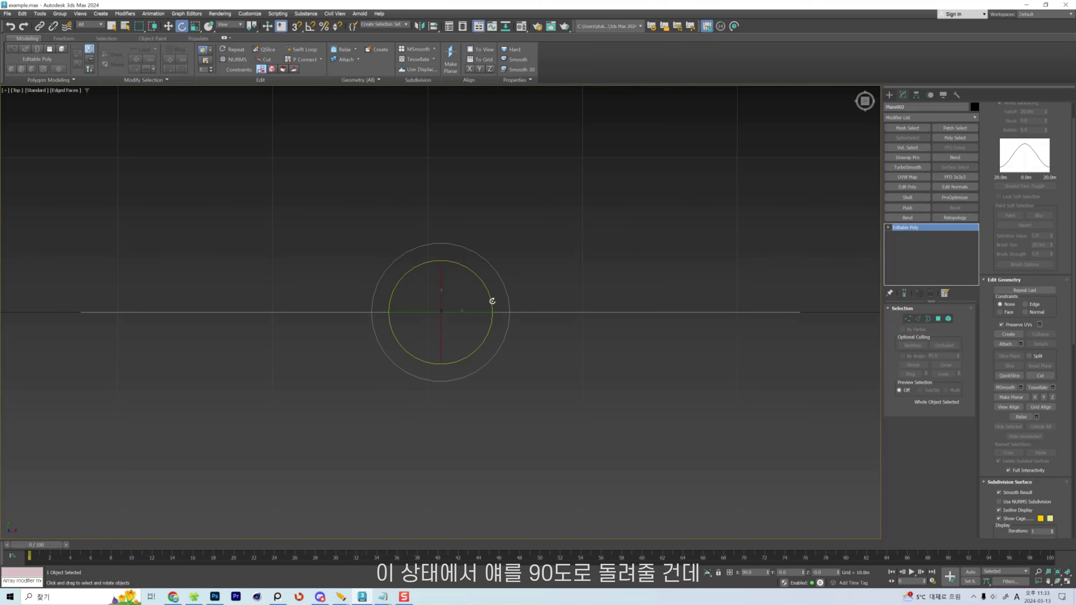
Try to rotate the copied plane 90 degrees about its vertical axis freehand, and undo the rotation.
left_click_drag(492, 301, 436, 246)
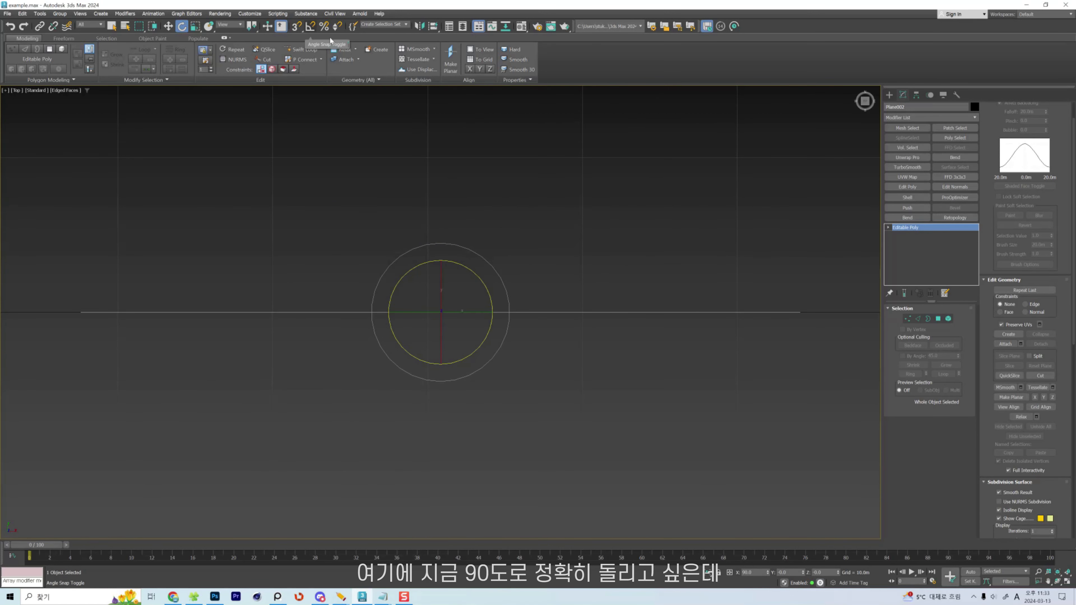
left_click_drag(483, 278, 453, 241)
key("ctrl+z")
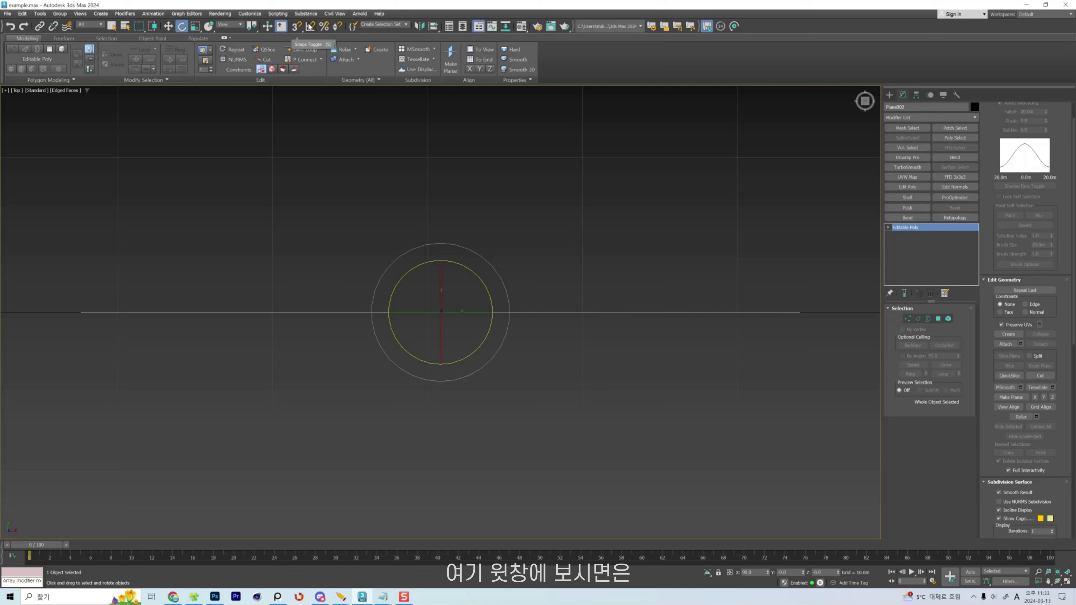
Check the angle snap increment, turn on Angle Snap, and rotate the copied plane 90 degrees about its vertical axis.
right_click(311, 27)
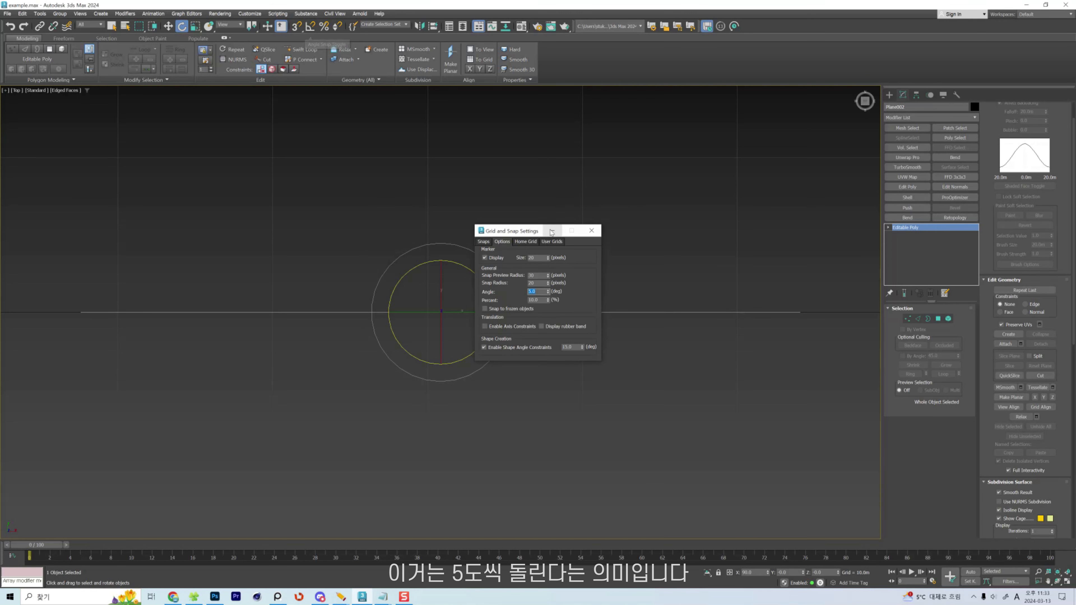
left_click(591, 231)
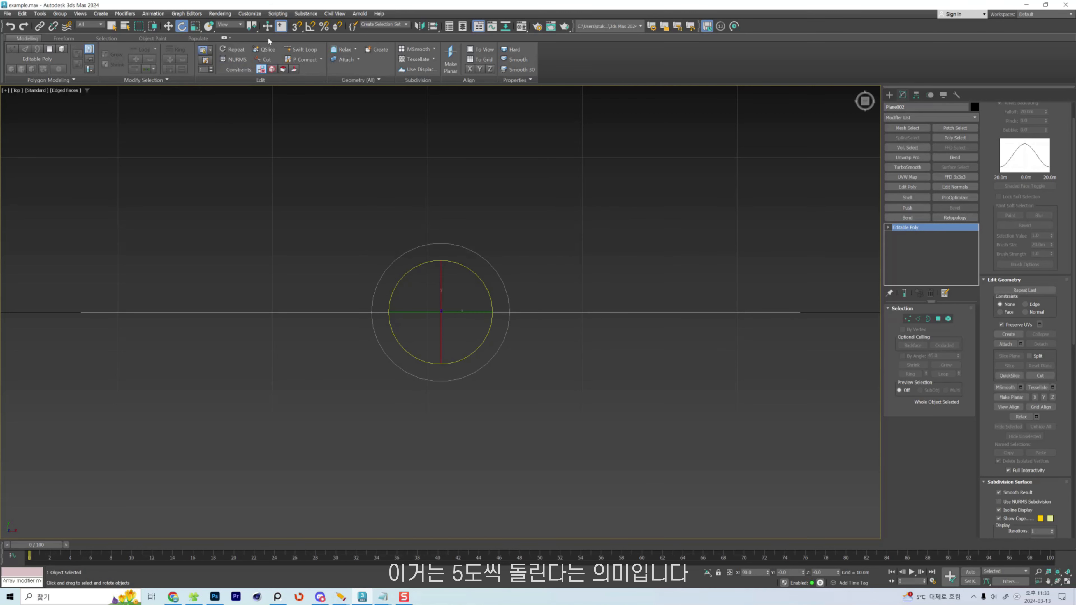
left_click(311, 28)
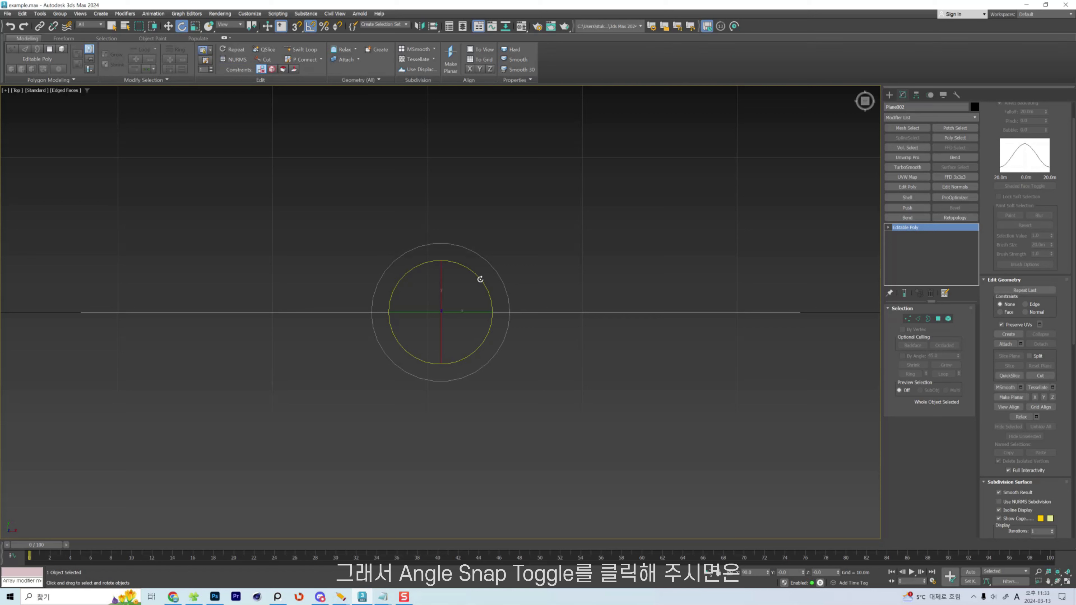
left_click_drag(475, 272, 456, 261)
middle_click_drag(531, 309, 614, 342)
key("w")
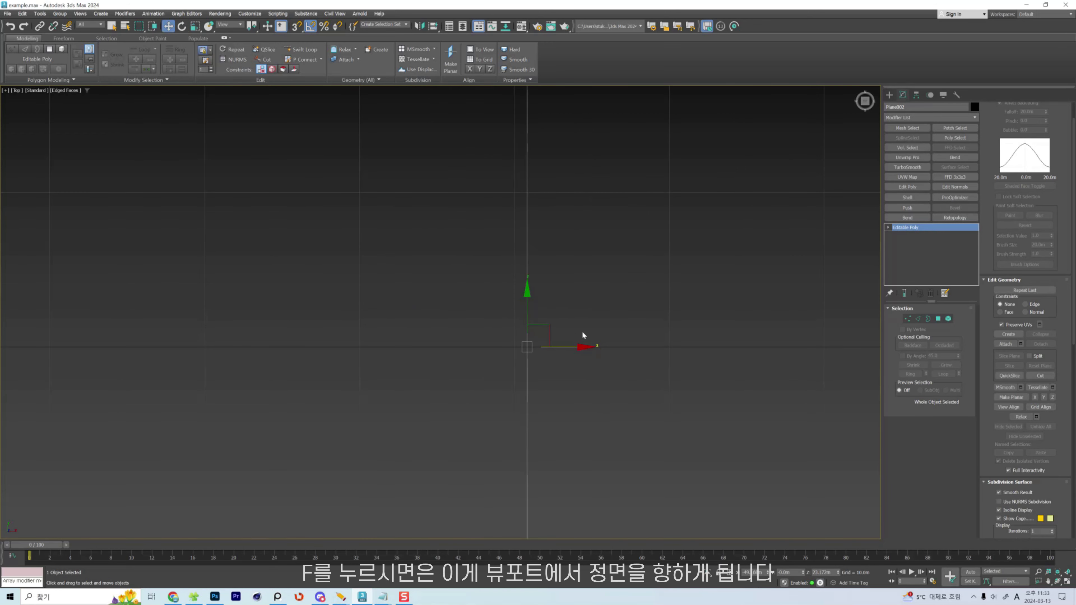
Select the original plane in the front view, examine both planes from an orbited angle, and return to the front view.
key("f")
left_click(762, 327)
middle_click_drag(762, 327, 611, 318)
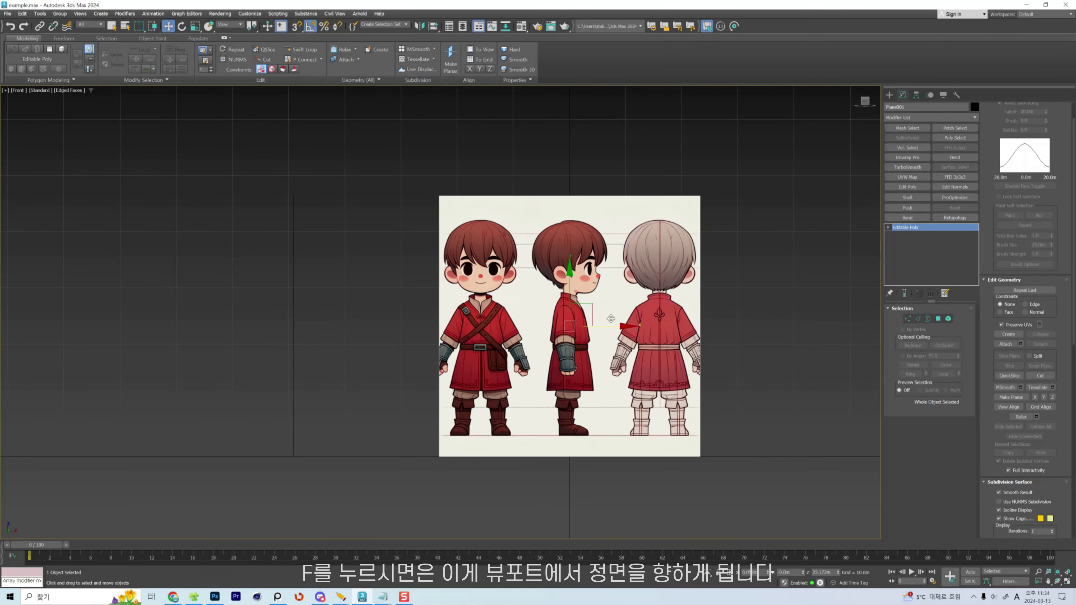
middle_click_drag(634, 274, 646, 280, "alt")
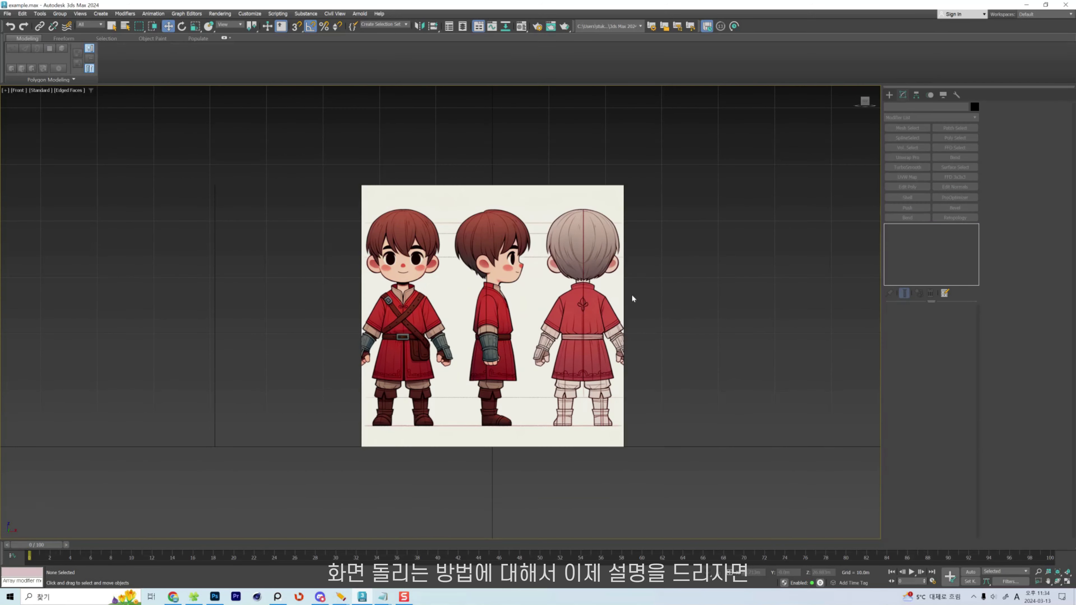
left_click(601, 305)
middle_click_drag(655, 340, 766, 360)
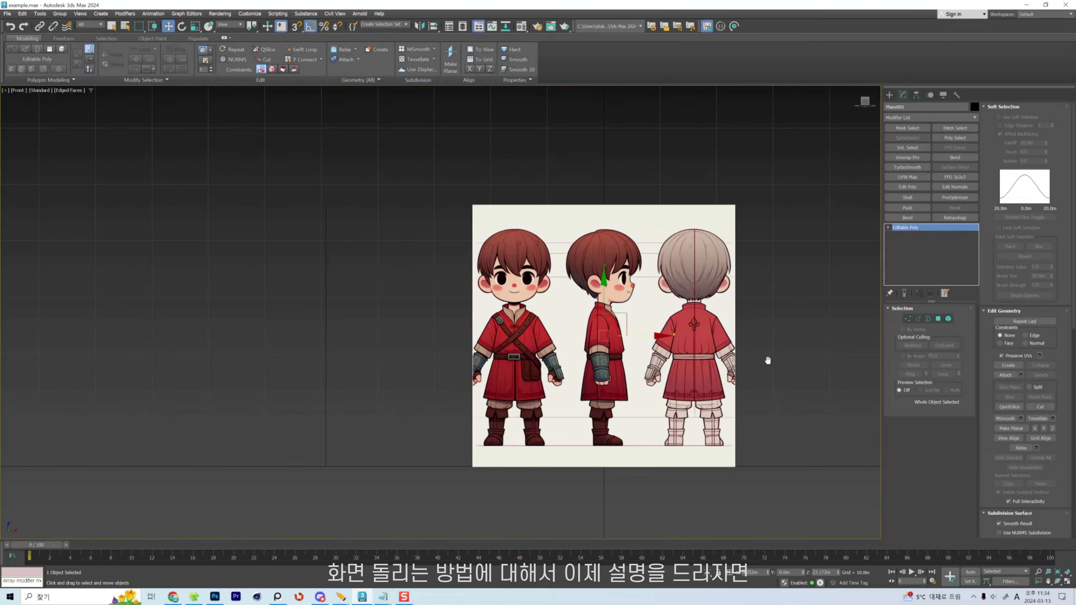
scroll(634, 314, "up", 2)
scroll(625, 311, "down", 2)
scroll(635, 308, "up", 2)
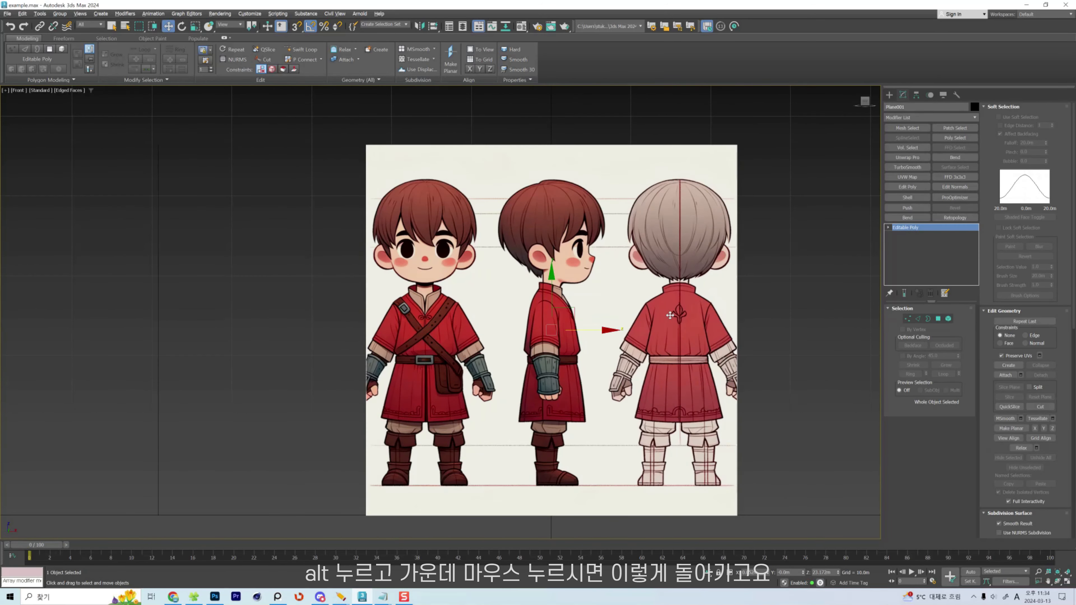
middle_click_drag(669, 315, 644, 337, "alt")
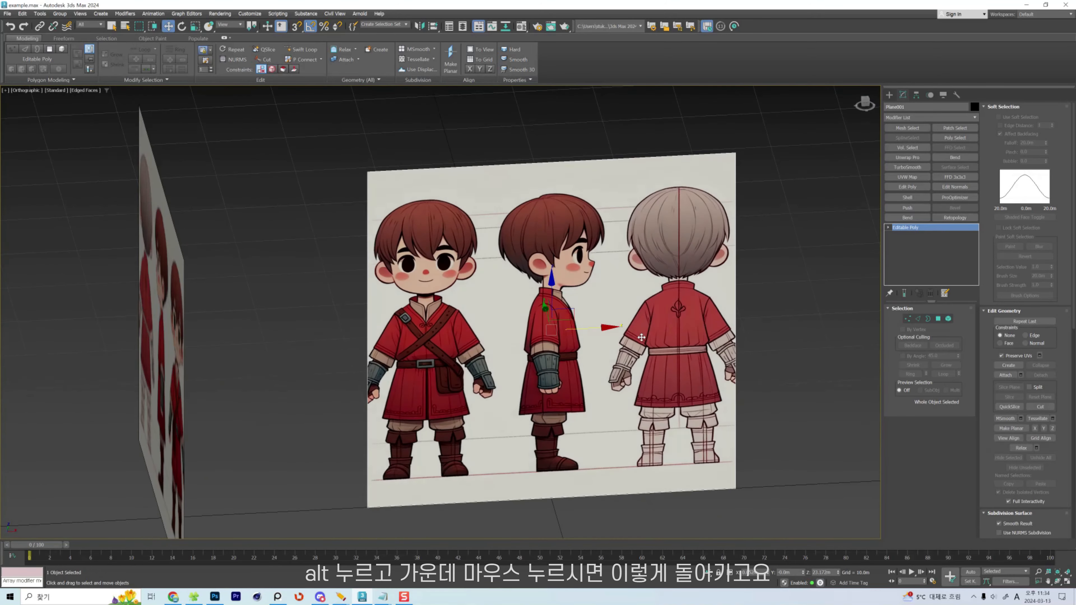
scroll(619, 336, "up", 2)
scroll(619, 337, "down", 4)
key("f")
left_click(732, 281)
left_click(527, 297)
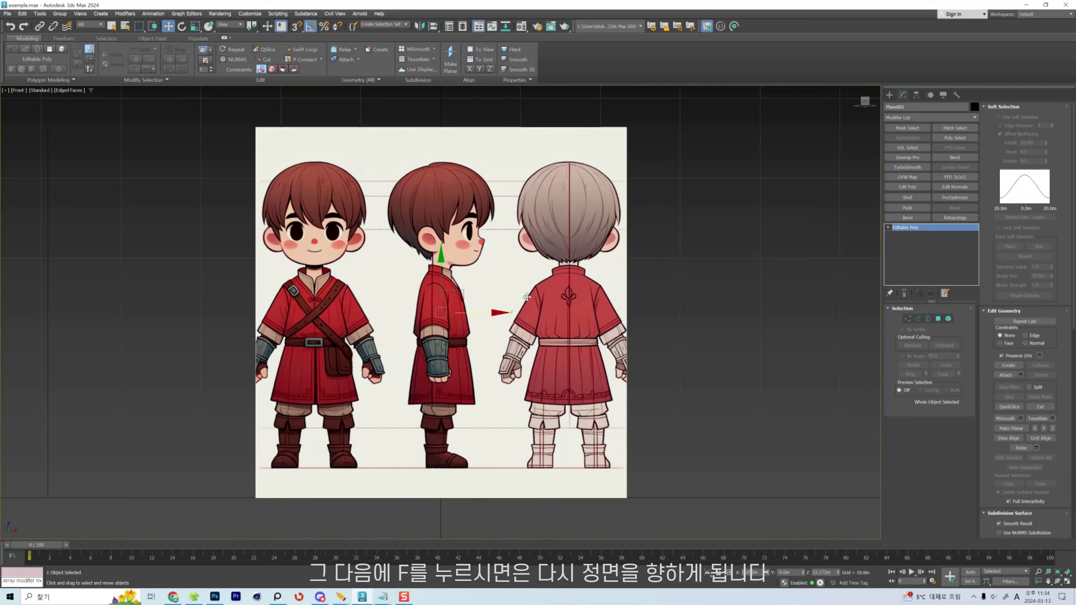
Orbit away from the front view, return to it, and frame the original plane to fill the viewport.
scroll(527, 297, "down", 3)
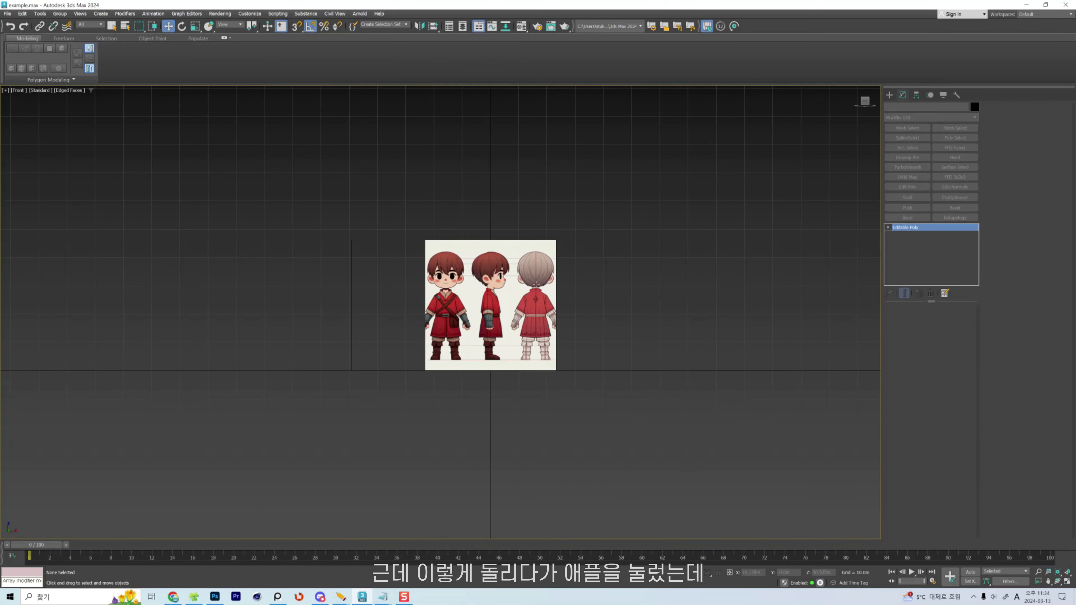
mouse_move(531, 285)
middle_mouse_down("alt")
mouse_move(606, 276)
mouse_move(531, 284)
middle_mouse_up("alt")
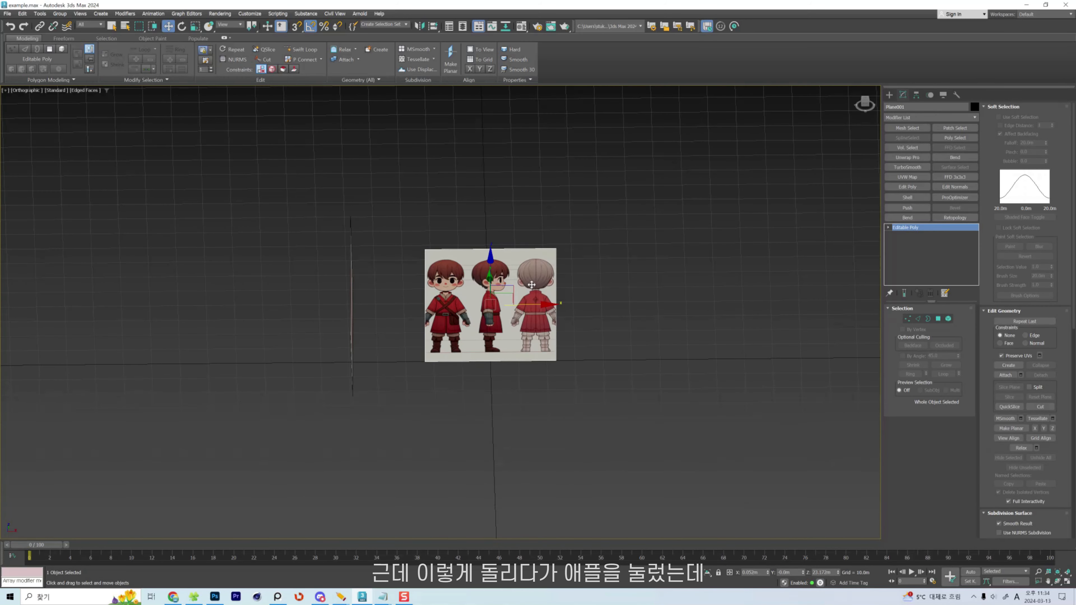
key("f")
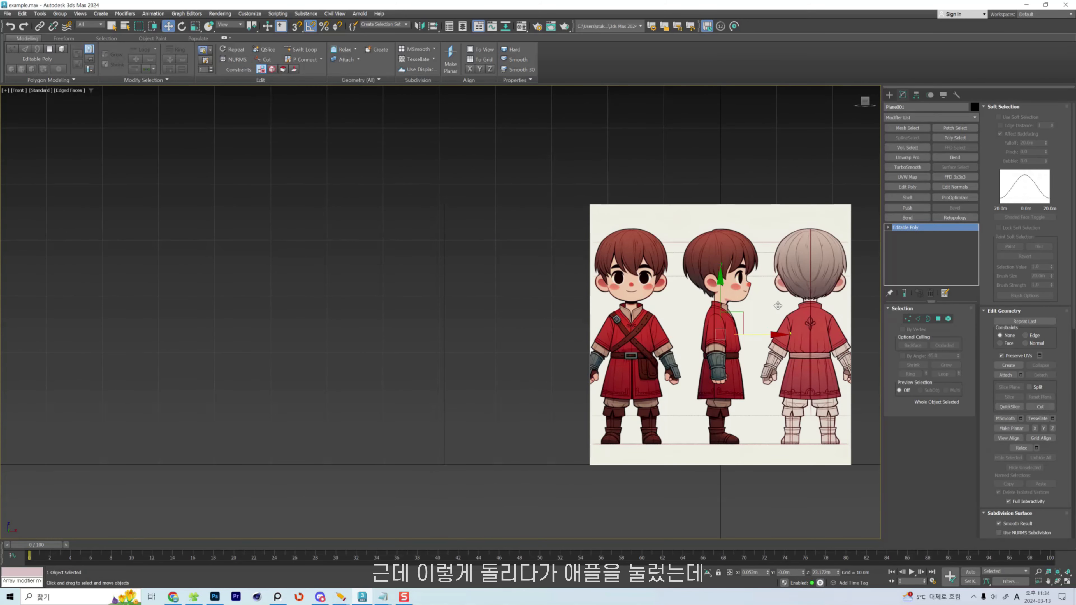
middle_click_drag(777, 305, 636, 301)
middle_click_drag(548, 290, 652, 288)
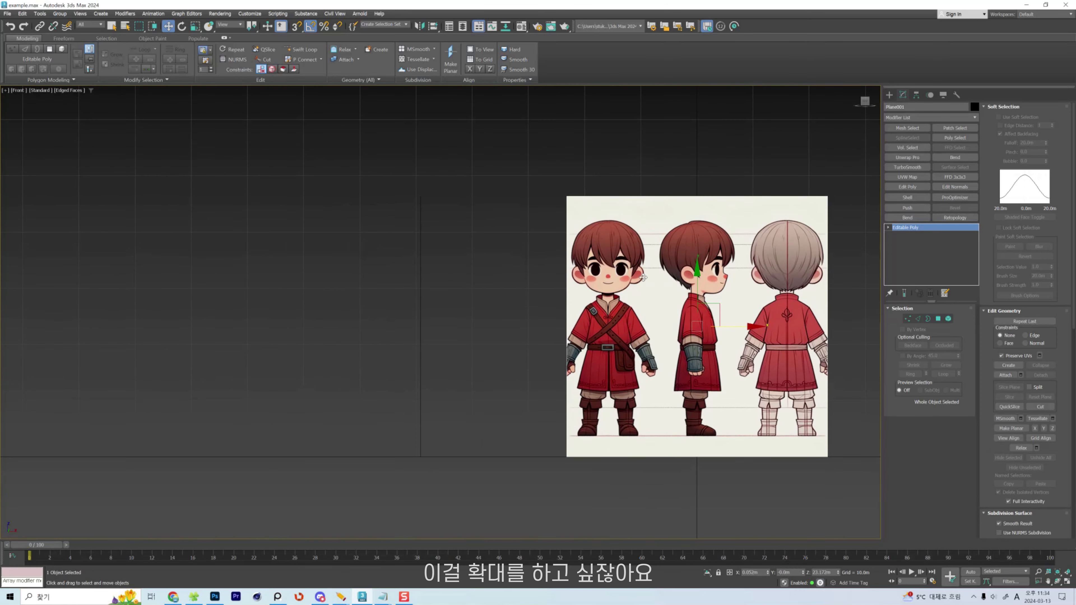
key("z")
key("ctrl+d")
left_click(565, 326)
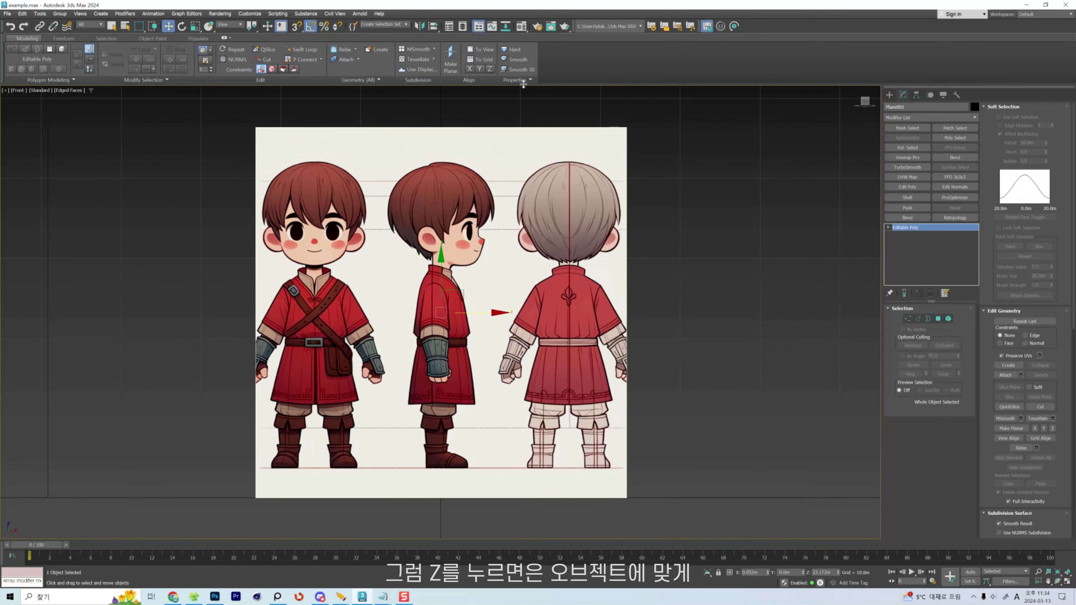
middle_click_drag(595, 251, 673, 256)
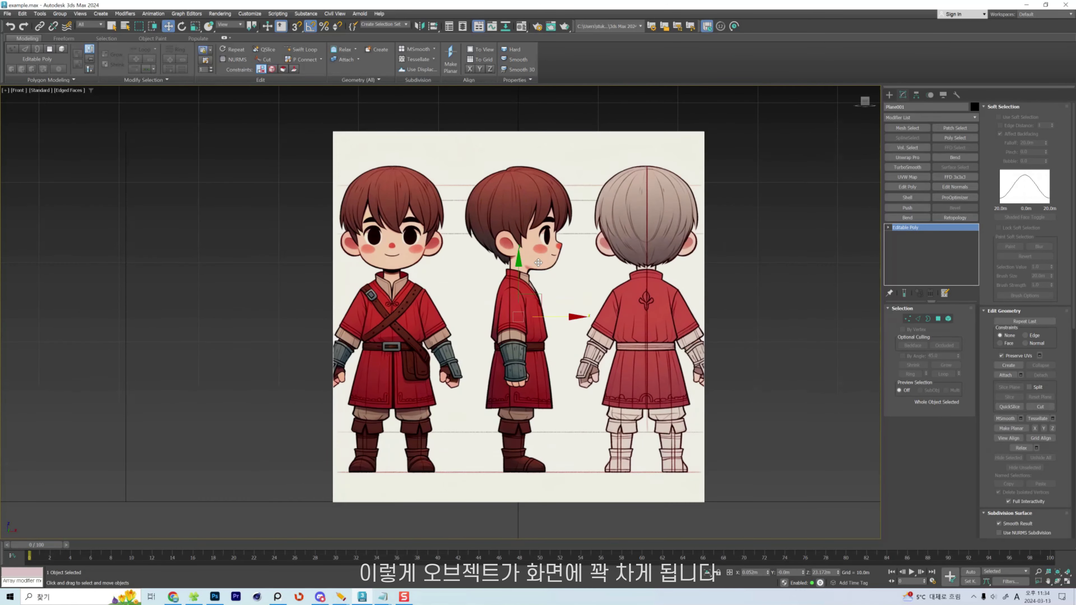
View the planes from the Right, Left, Bottom and Top views in turn, and finish in the front view.
key("v")
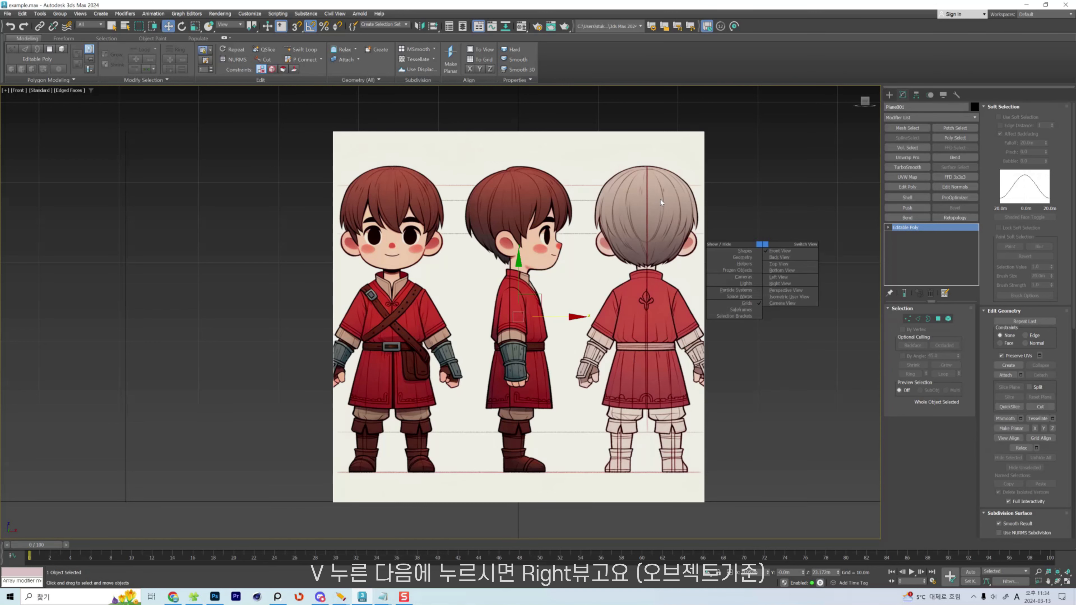
key("r")
key("v")
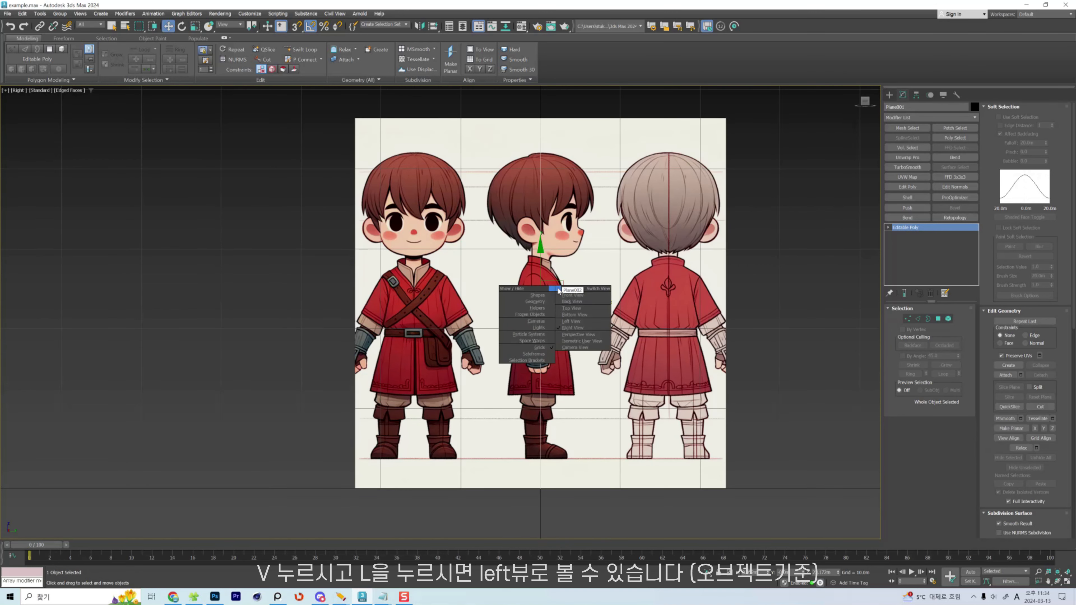
key("l")
scroll(481, 331, "up", 5)
middle_click_drag(441, 270, 601, 363)
scroll(601, 363, "up", 2)
scroll(600, 363, "down", 3)
key("v")
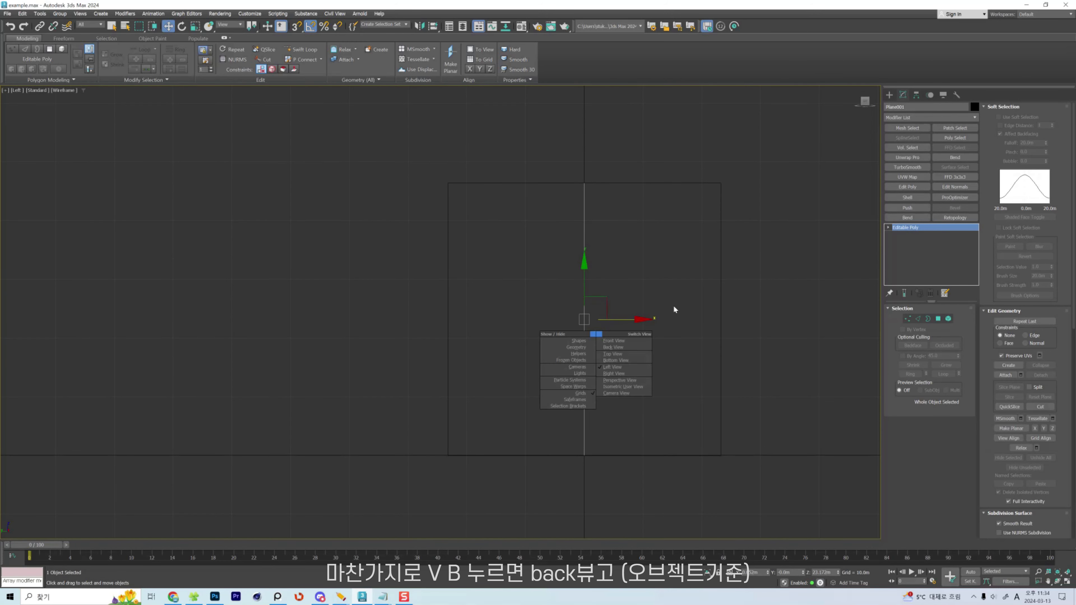
key("b")
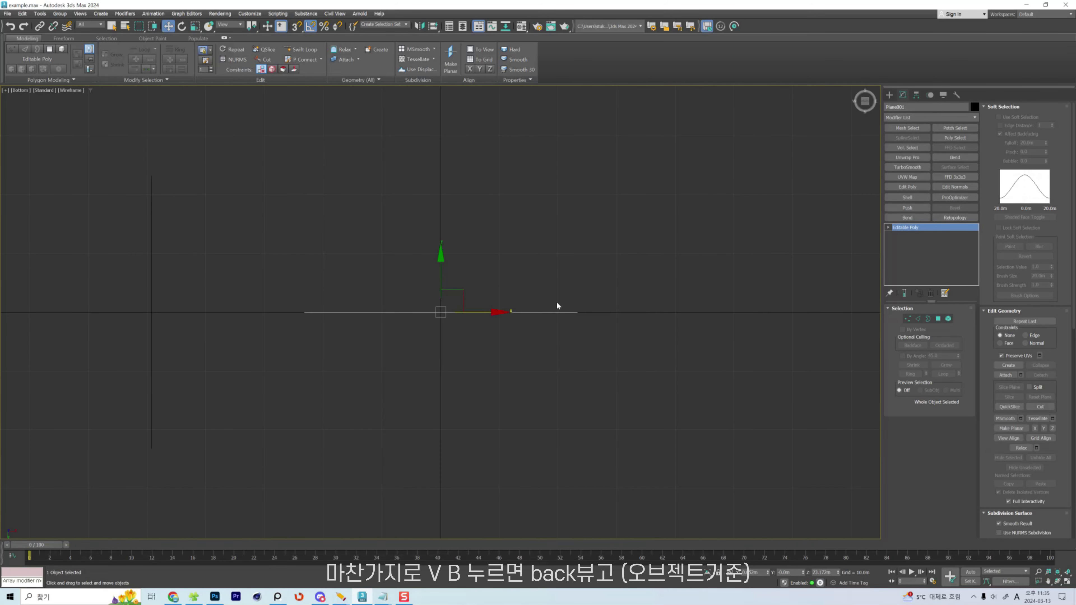
key("v")
key("t")
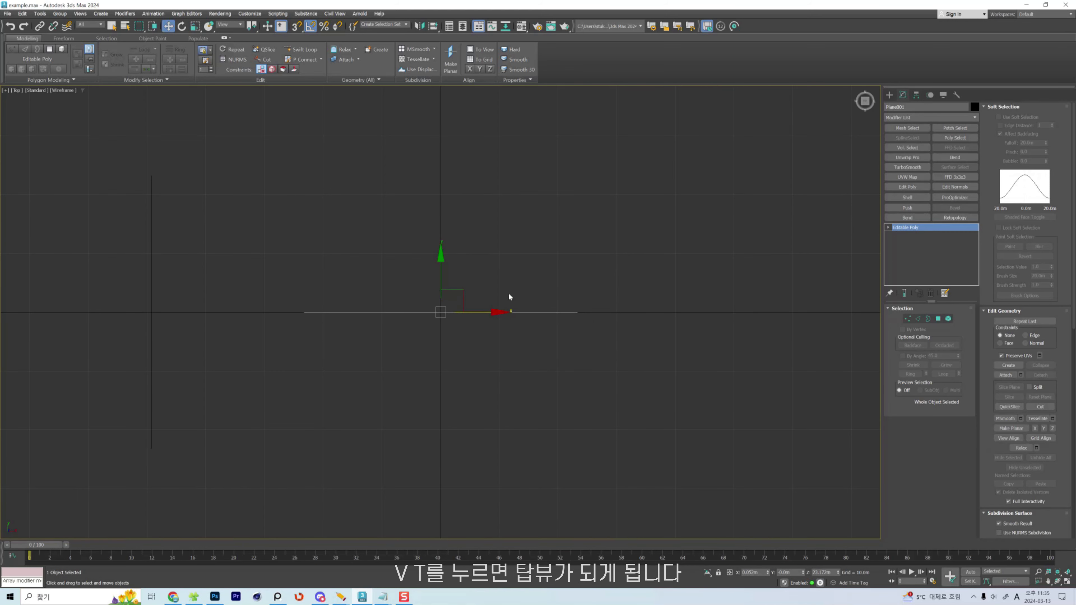
key("f")
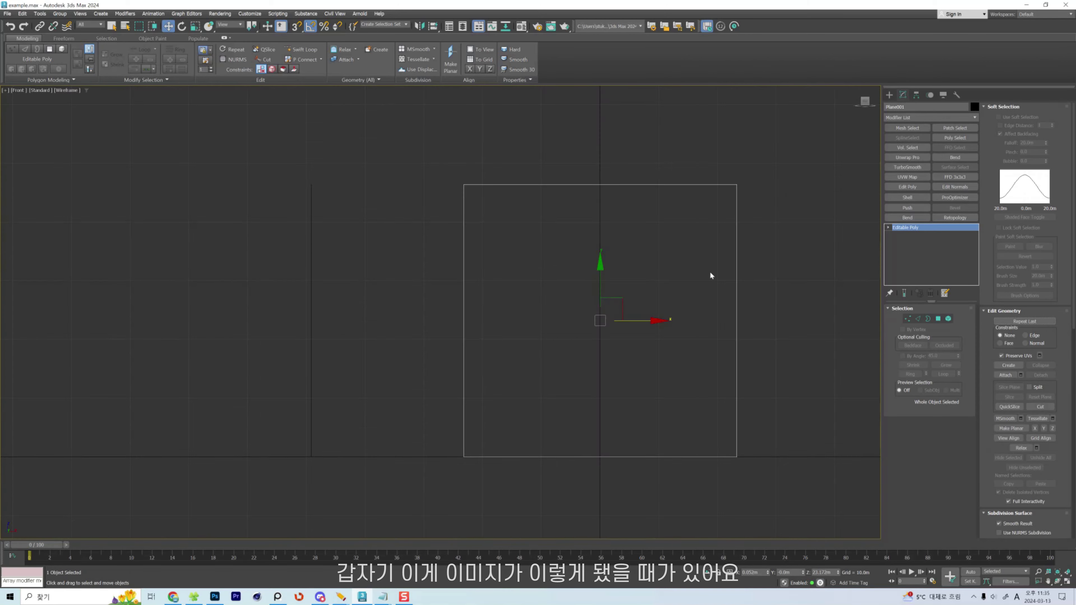
Change the viewport display from wireframe to Default Shading and select the copied side plane.
middle_click_drag(711, 275, 645, 296, "alt")
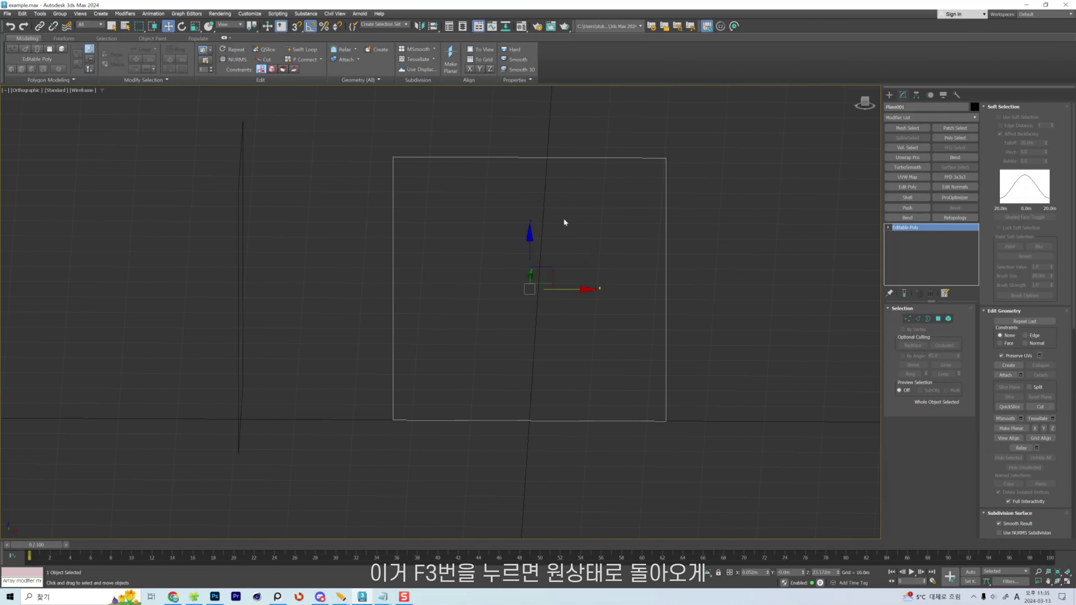
key("F3")
middle_click_drag(563, 218, 616, 332, "alt")
left_click(616, 332)
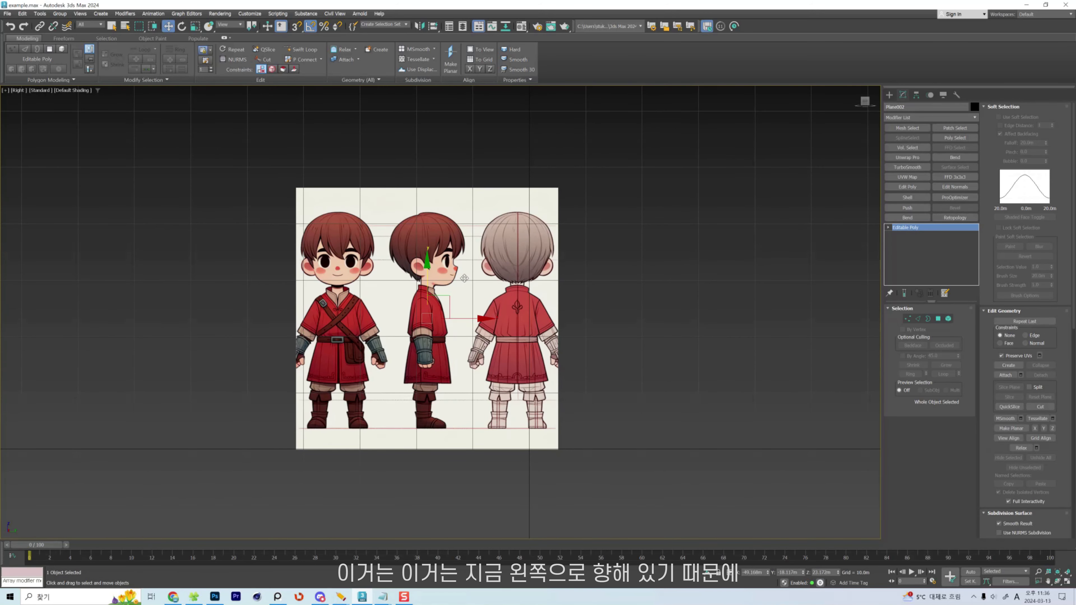
Rotate the side plane 180 degrees about its vertical axis and frame it in the right view.
middle_click_drag(464, 278, 440, 338, "alt")
key("e")
left_click_drag(450, 328, 401, 337)
key("w")
mouse_move(461, 315)
middle_mouse_down("alt")
mouse_move(389, 298)
mouse_move(451, 310)
middle_mouse_up("alt")
scroll(451, 310, "down", 3)
key("v")
key("r")
key("z")
scroll(454, 312, "down", 2)
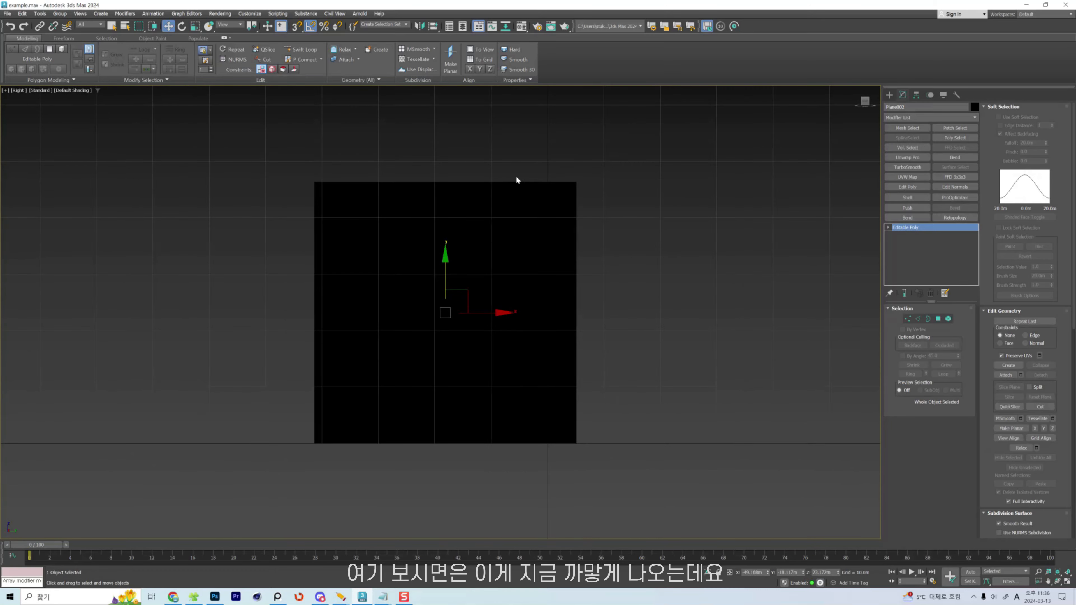
Flip the side plane's single polygon at Polygon level so its textured face points toward the right view, and return to object level.
left_click(516, 175)
left_click(425, 262)
scroll(476, 300, "up", 2)
middle_click_drag(443, 283, 550, 324)
key("p")
key("v")
key("r")
scroll(567, 331, "down", 2)
scroll(557, 328, "up", 2)
key("4")
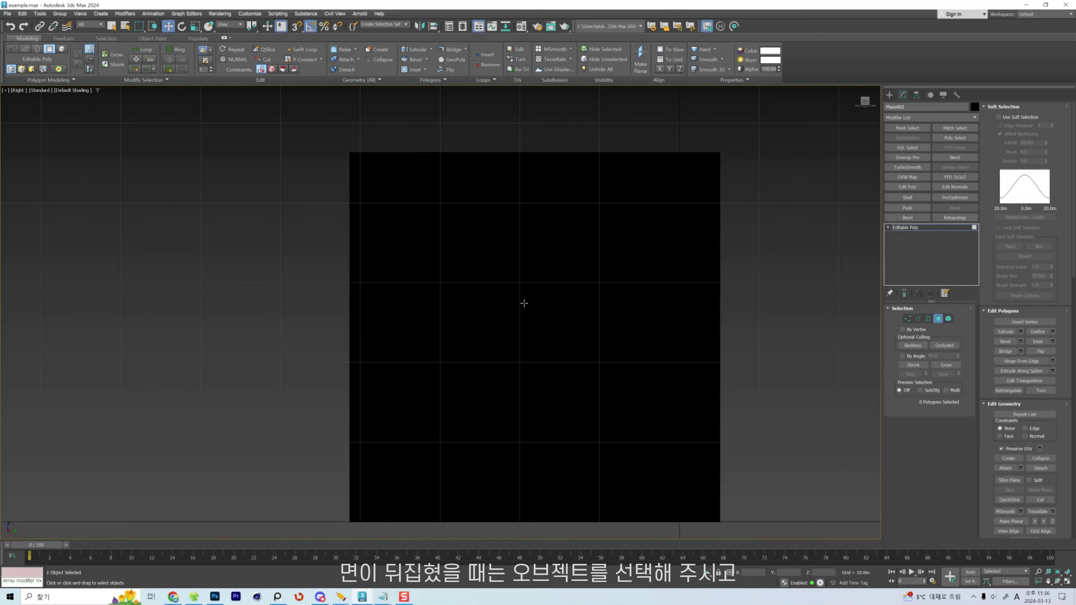
key("4")
key("4")
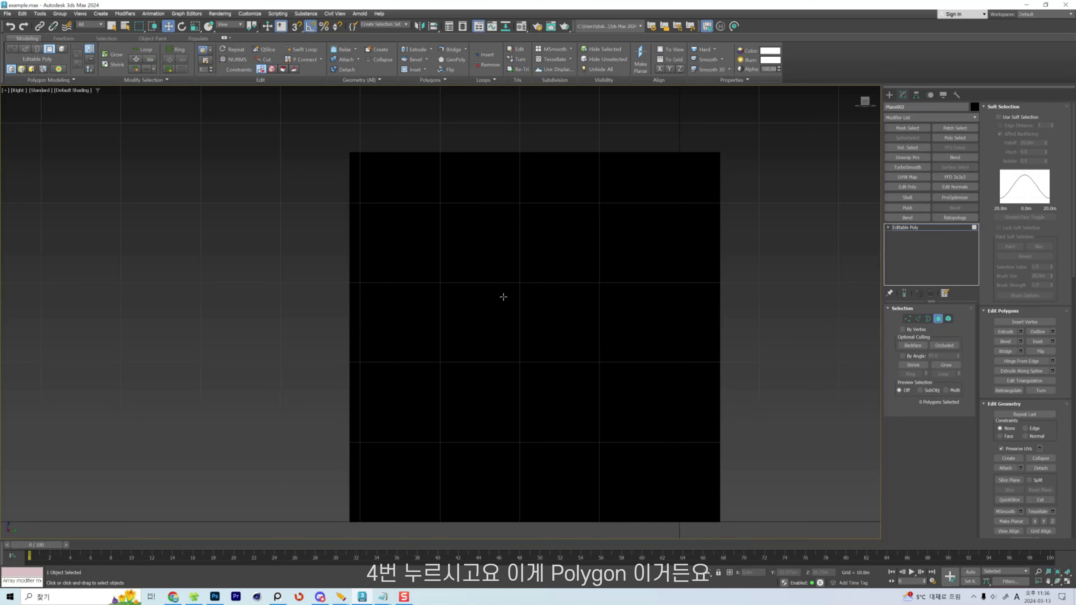
left_click(503, 297)
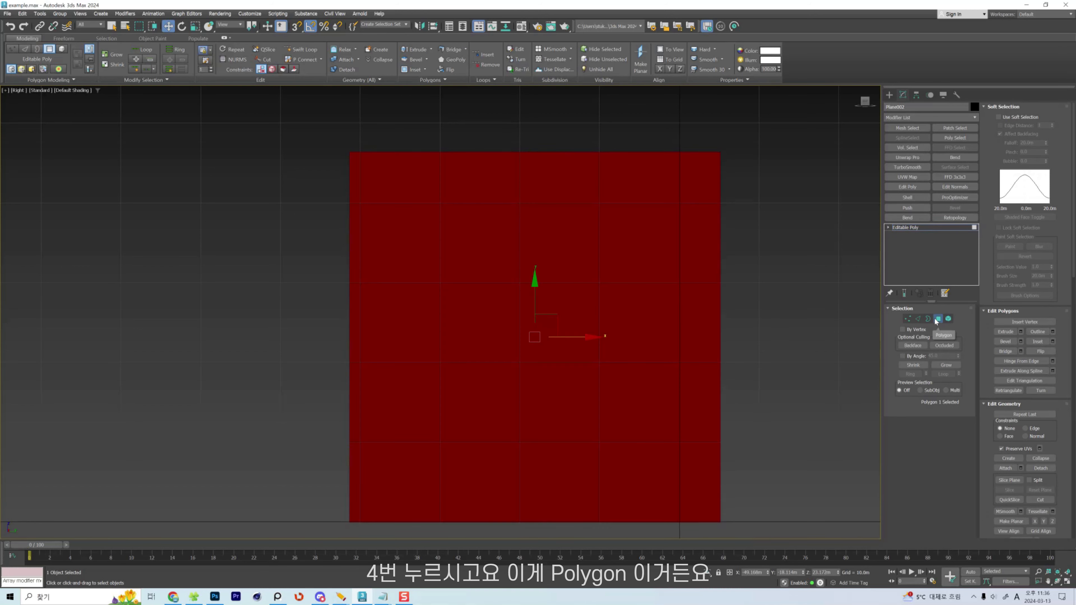
left_click(1045, 351)
scroll(599, 173, "down", 3)
left_click(599, 173)
scroll(593, 258, "up", 4)
scroll(593, 262, "down", 1)
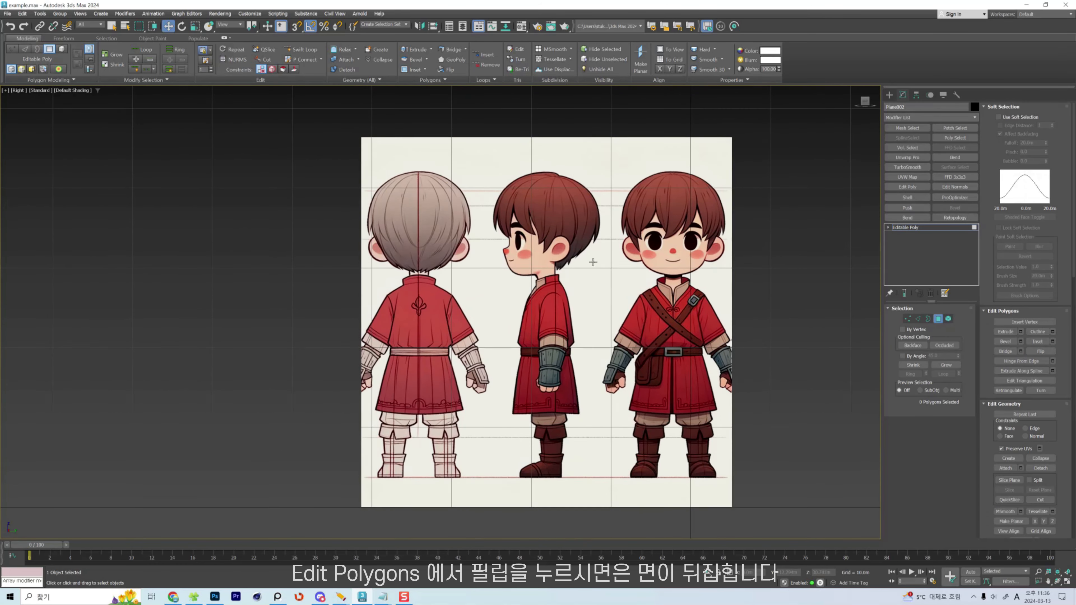
left_click(593, 262)
Clone the original plane in the front view as one independent copy, offset along X beside it.
middle_click_drag(593, 262, 639, 312, "alt")
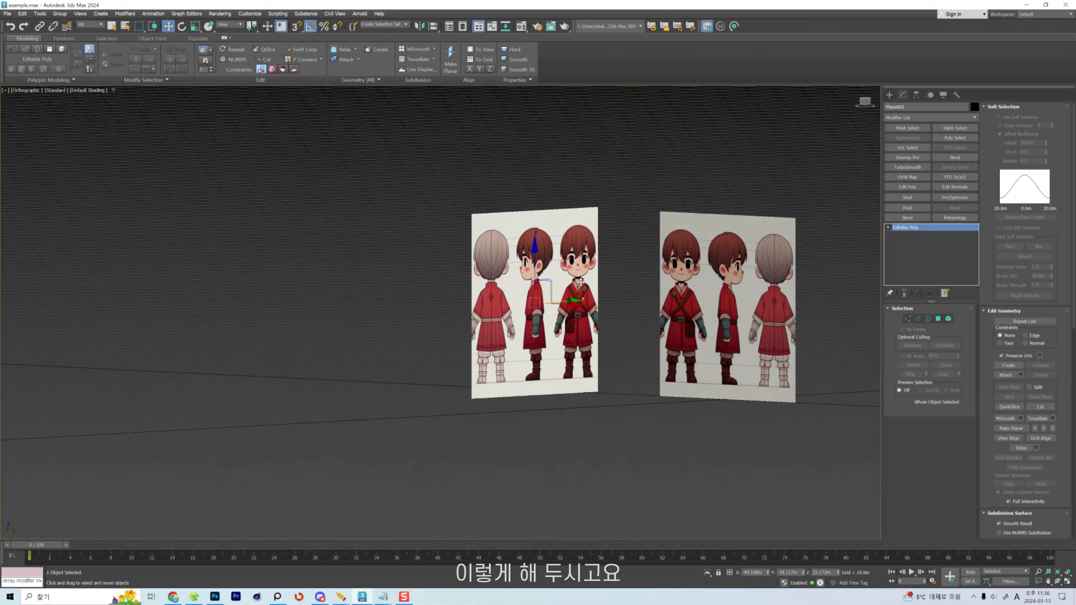
middle_click_drag(682, 288, 597, 288, "alt")
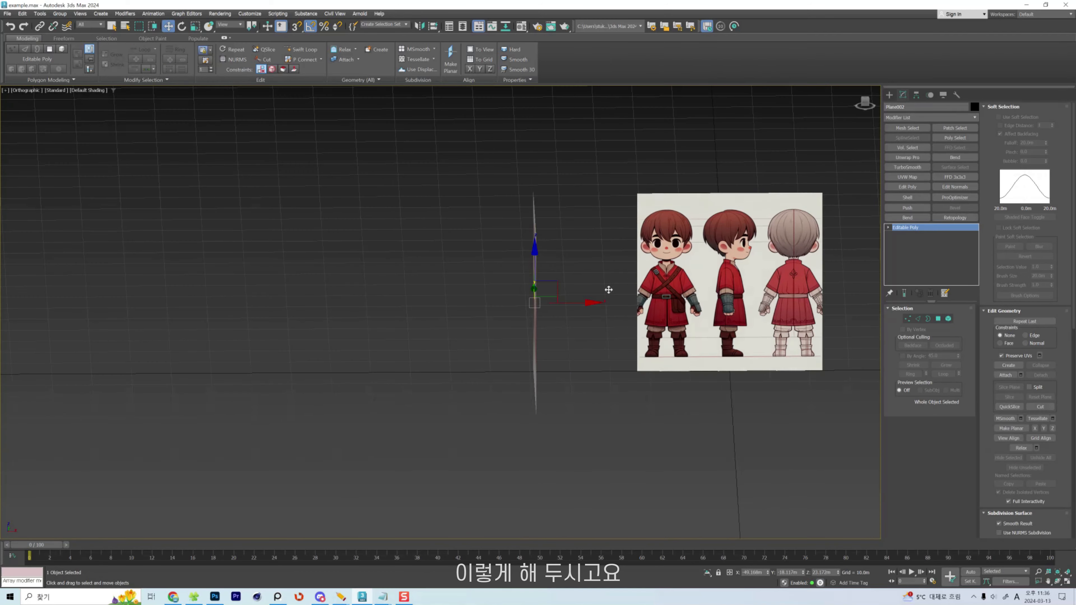
key("f")
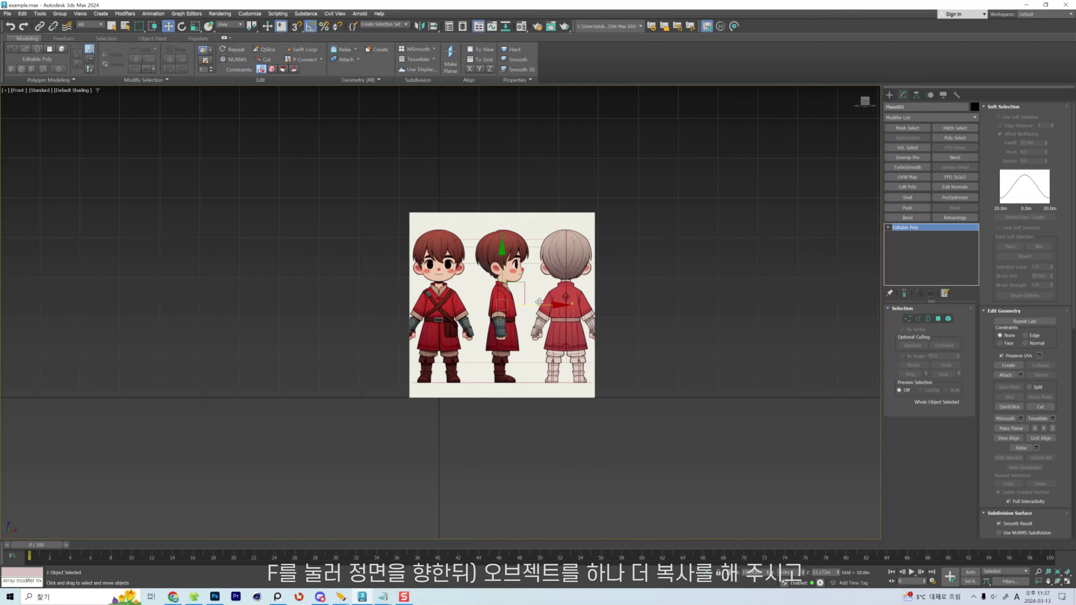
left_click_drag(538, 304, 667, 304, "shift")
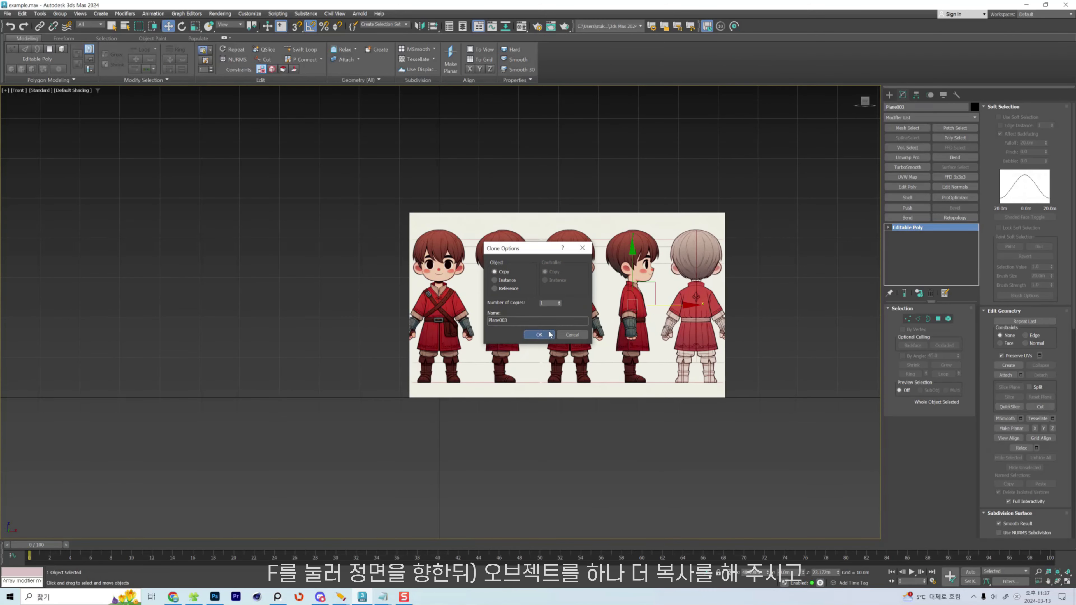
left_click(539, 334)
Rotate the new copy 180 degrees about its vertical axis and move it away from the original plane.
middle_click_drag(643, 295, 648, 296, "alt")
key("e")
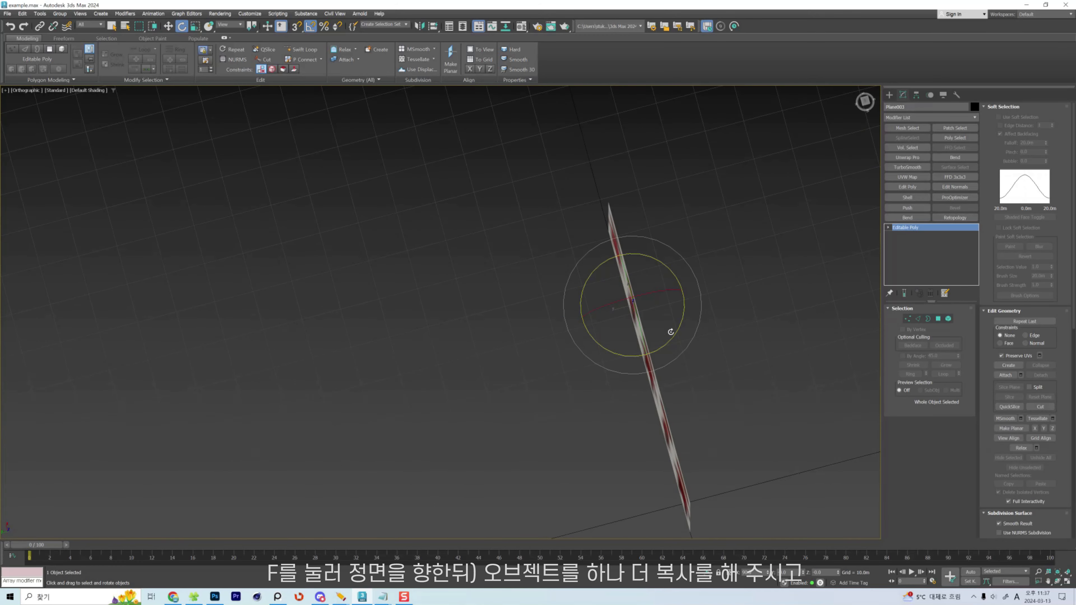
left_click_drag(670, 331, 614, 333)
left_click_drag(640, 354, 769, 285)
key("w")
middle_click_drag(760, 285, 639, 245)
left_click_drag(676, 178, 751, 305)
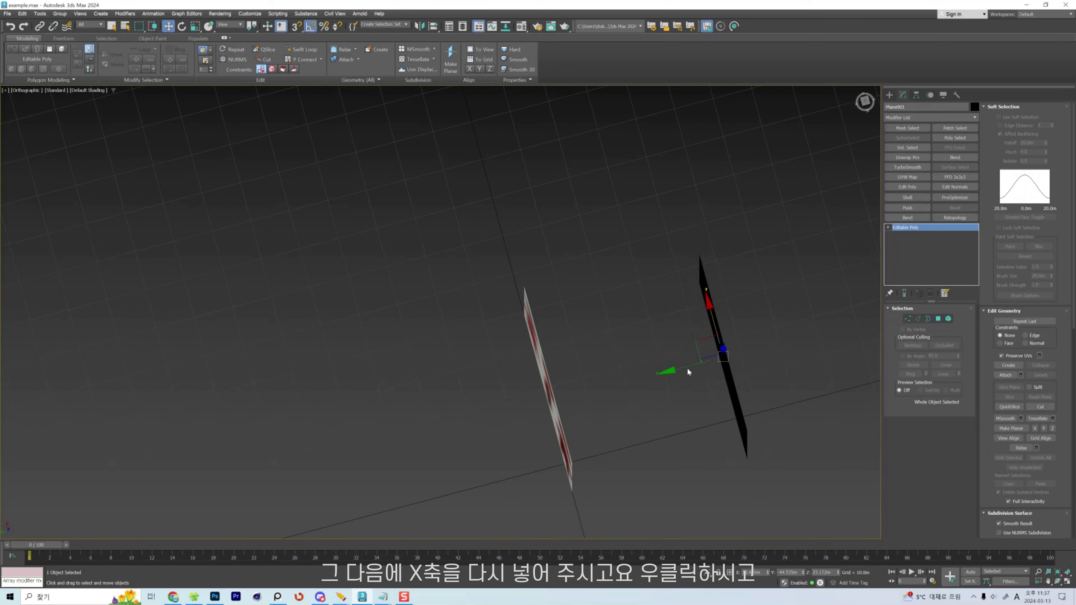
Hide the rotated back plane in the front view so the original front plane is exposed.
key("f")
right_click(588, 292)
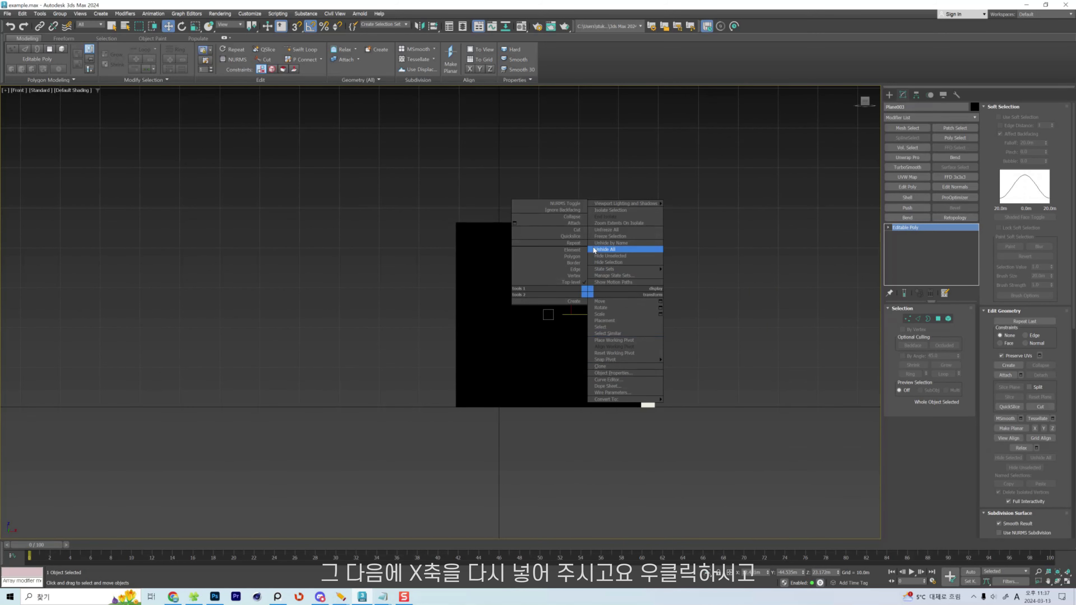
left_click(600, 262)
middle_click_drag(569, 270, 613, 278)
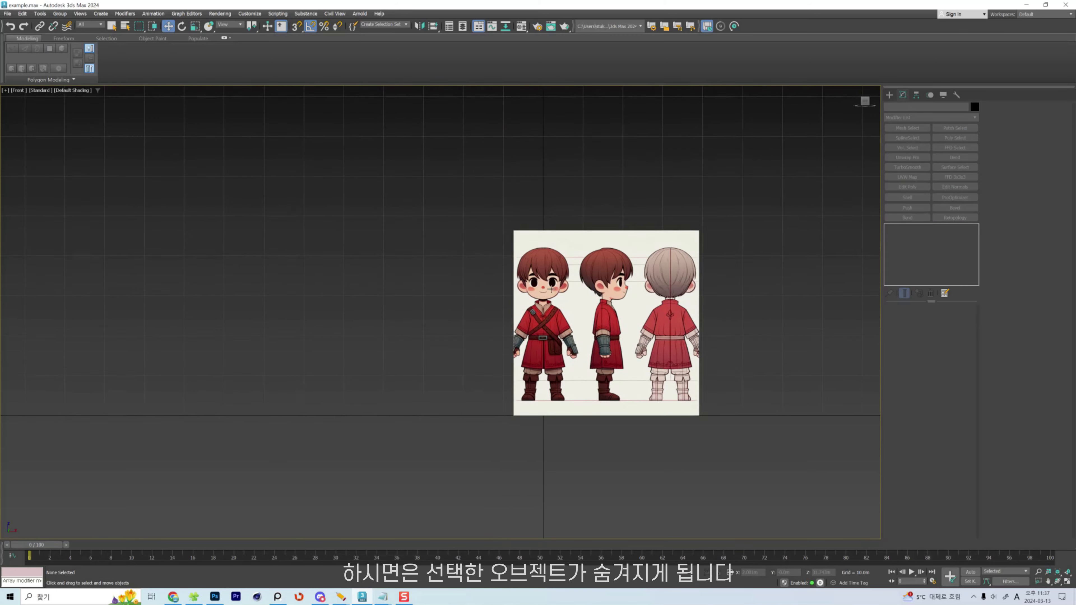
scroll(551, 290, "up", 2)
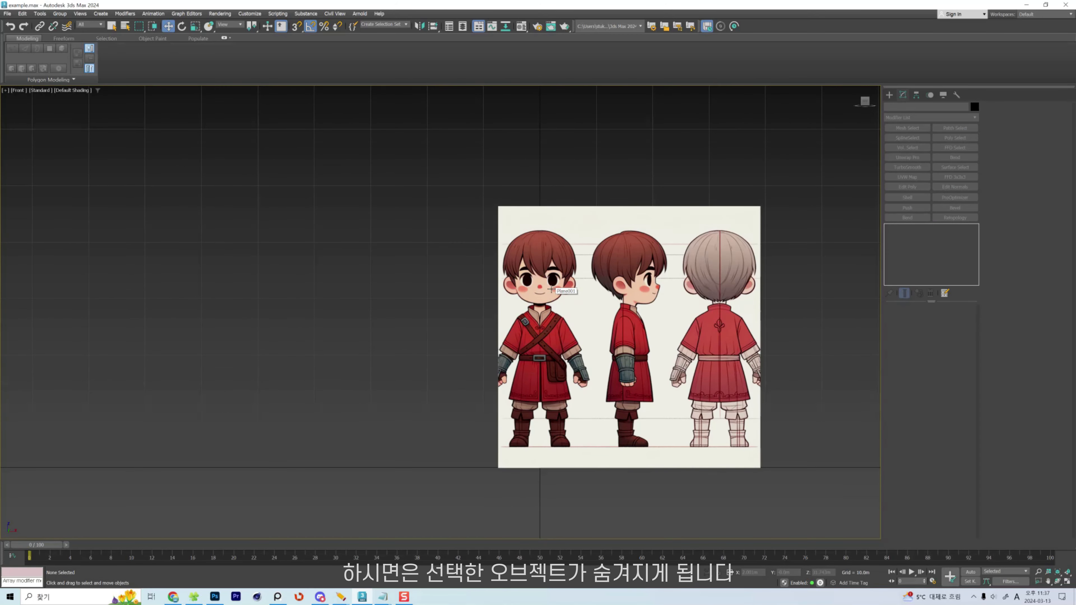
middle_click_drag(564, 295, 543, 295)
scroll(555, 333, "down", 2)
Pull the front plane's far edge inward at Edge level with Preserve UVs, leaving only the front figure, and return to object level.
left_click(565, 329)
scroll(511, 314, "up", 2)
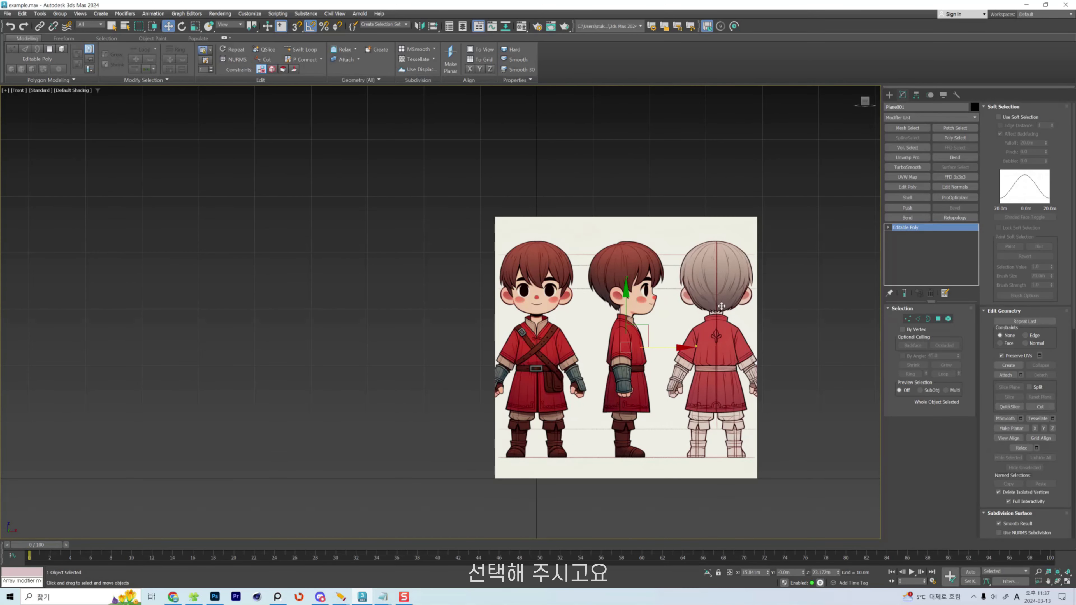
key("2")
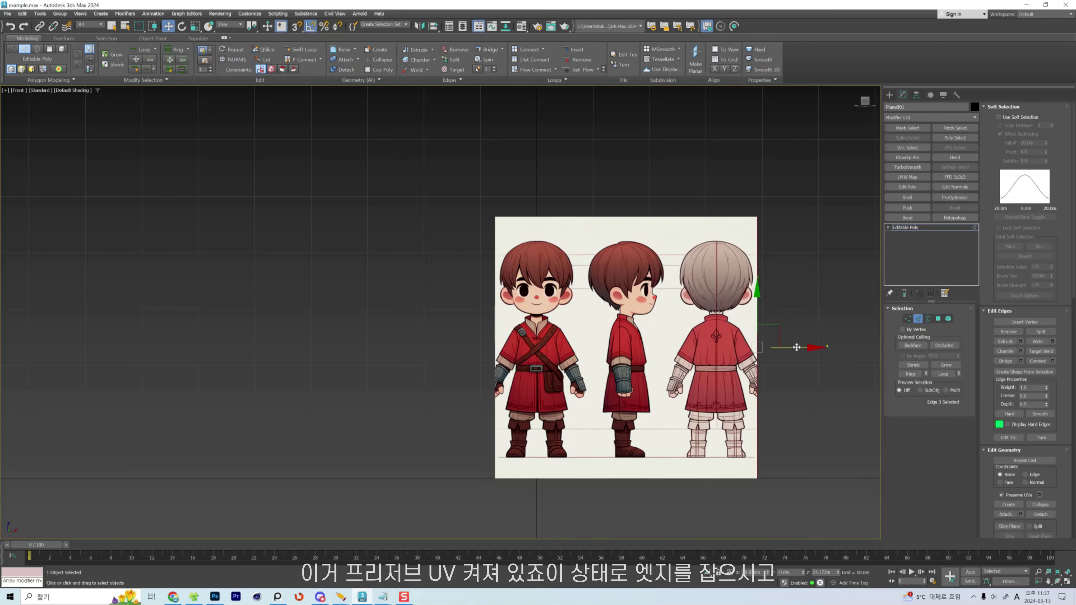
left_click_drag(801, 347, 628, 350)
middle_click_drag(483, 325, 529, 322)
scroll(530, 322, "up", 2)
left_click(933, 228)
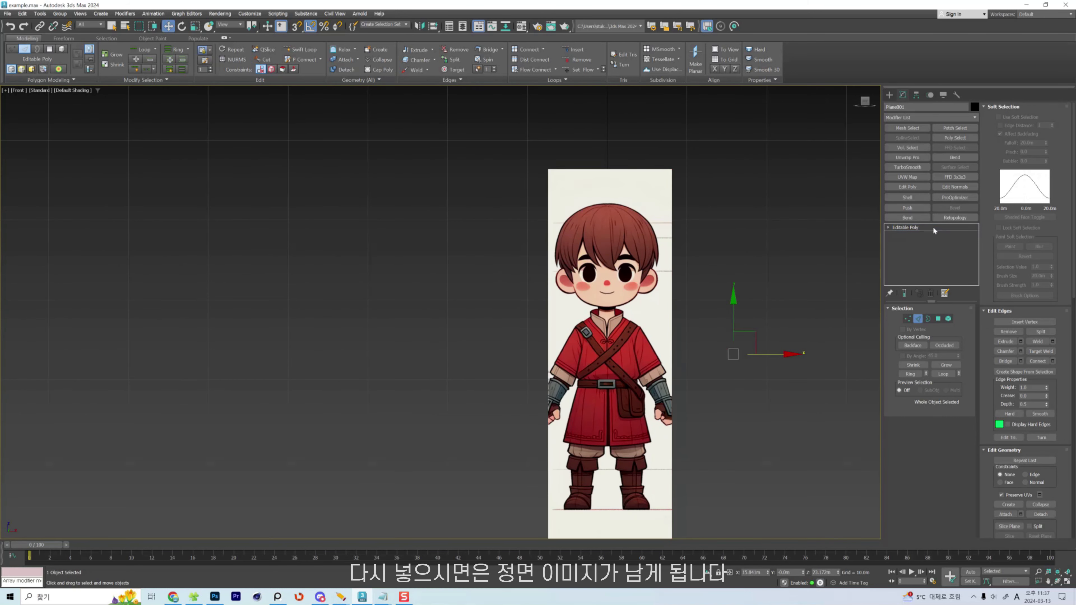
Move the side plane horizontally in the right view so the side figure is centred on the vertical grid axis.
scroll(661, 339, "down", 3)
key("v")
key("r")
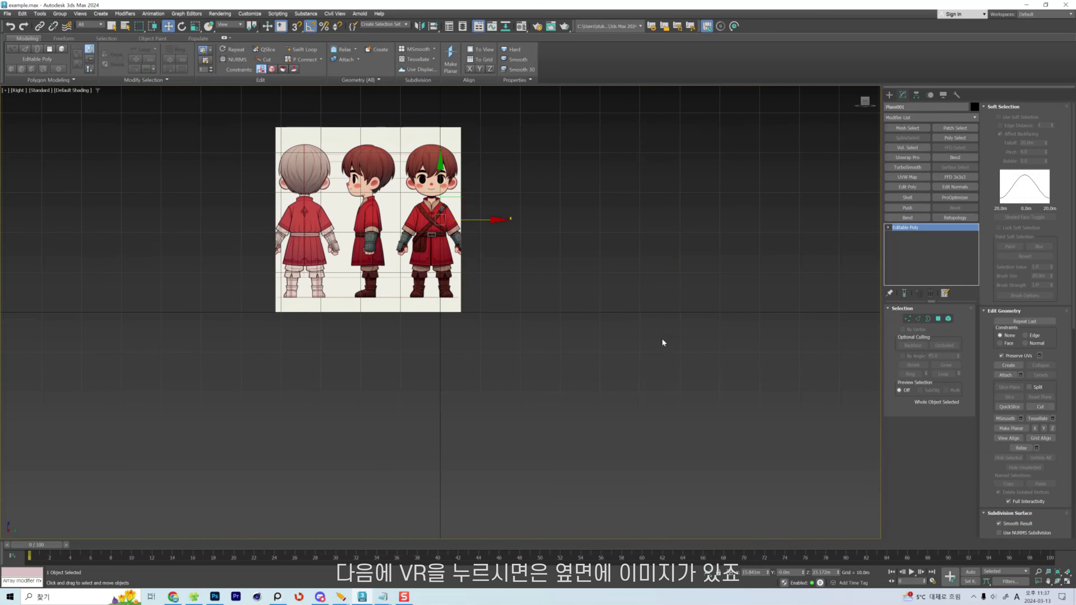
key("z")
scroll(403, 272, "down", 2)
middle_click_drag(403, 272, 503, 272)
left_click(497, 295)
left_click_drag(477, 301, 578, 307)
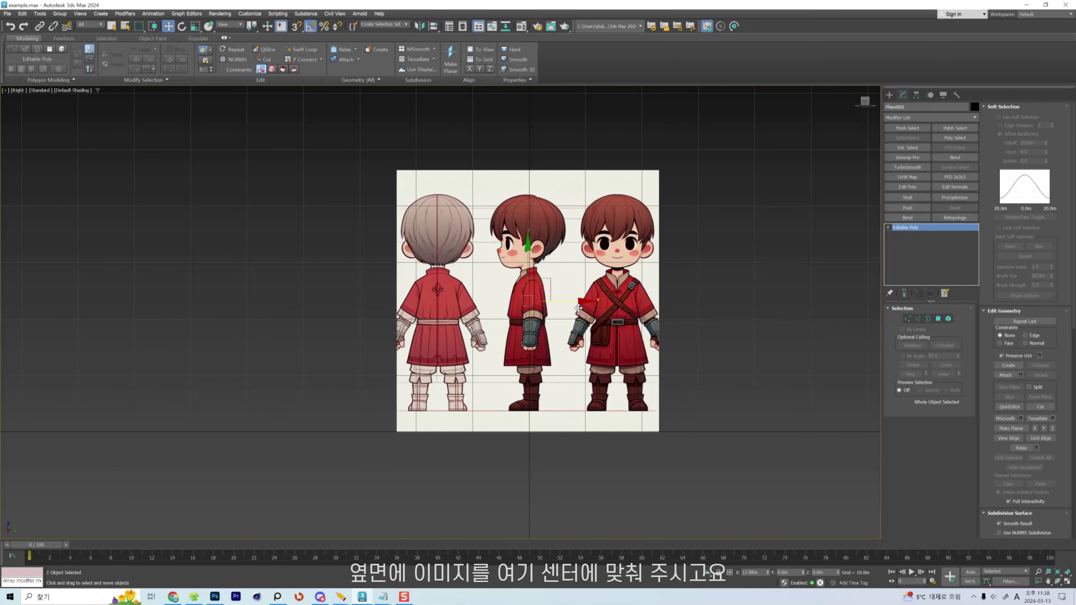
Pull both vertical edges of the side plane inward at Edge level so only the side figure remains.
key("2")
left_click(659, 288)
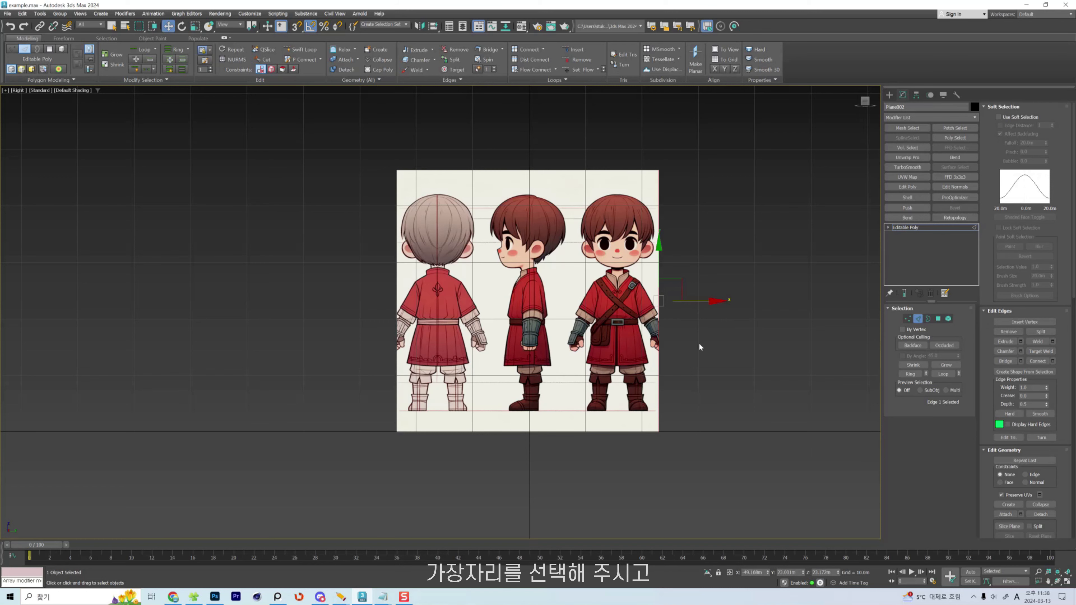
left_click_drag(707, 300, 618, 302)
left_click(397, 286)
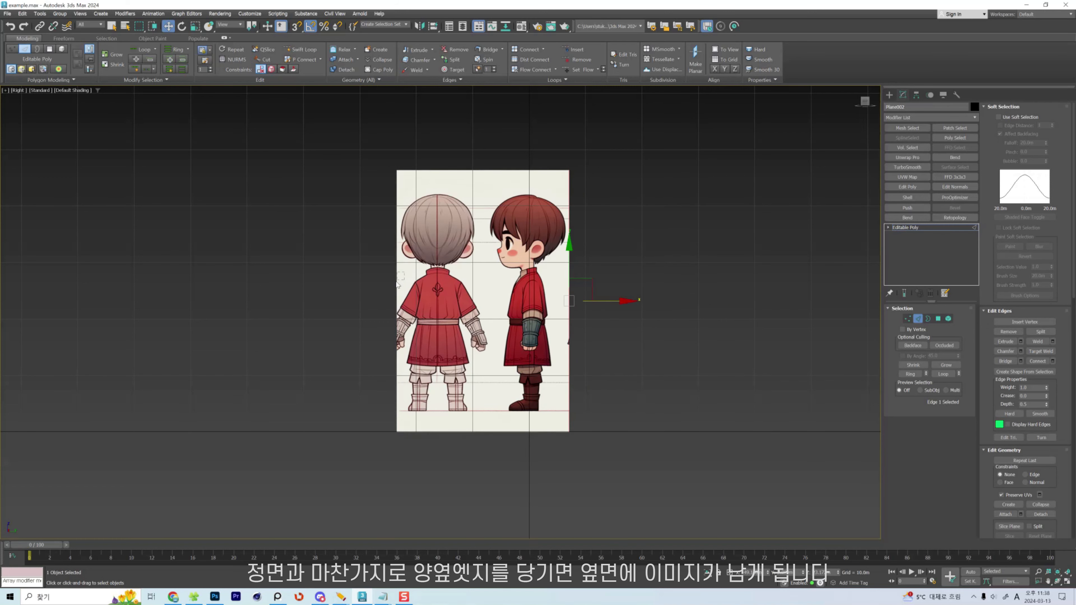
left_click_drag(455, 300, 543, 312)
left_click(696, 243)
Unhide all objects to bring back the hidden back plane.
scroll(470, 279, "up", 2)
scroll(544, 293, "down", 4)
middle_click_drag(544, 292, 601, 315, "alt")
middle_click_drag(744, 303, 535, 263, "alt")
right_click(535, 263)
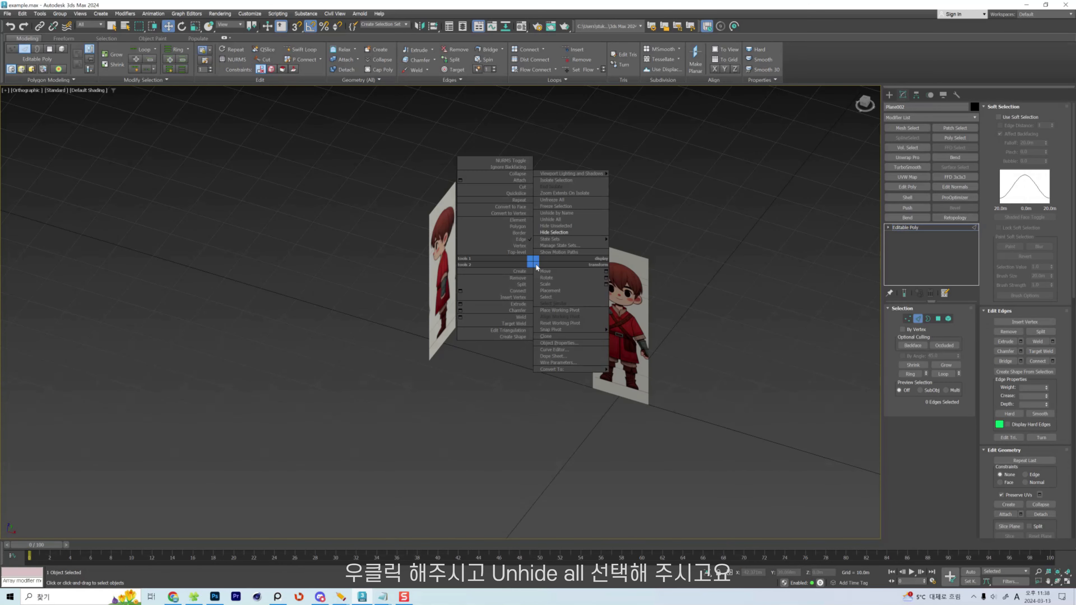
left_click(557, 220)
scroll(673, 372, "down", 4)
middle_click_drag(557, 223, 617, 327, "alt")
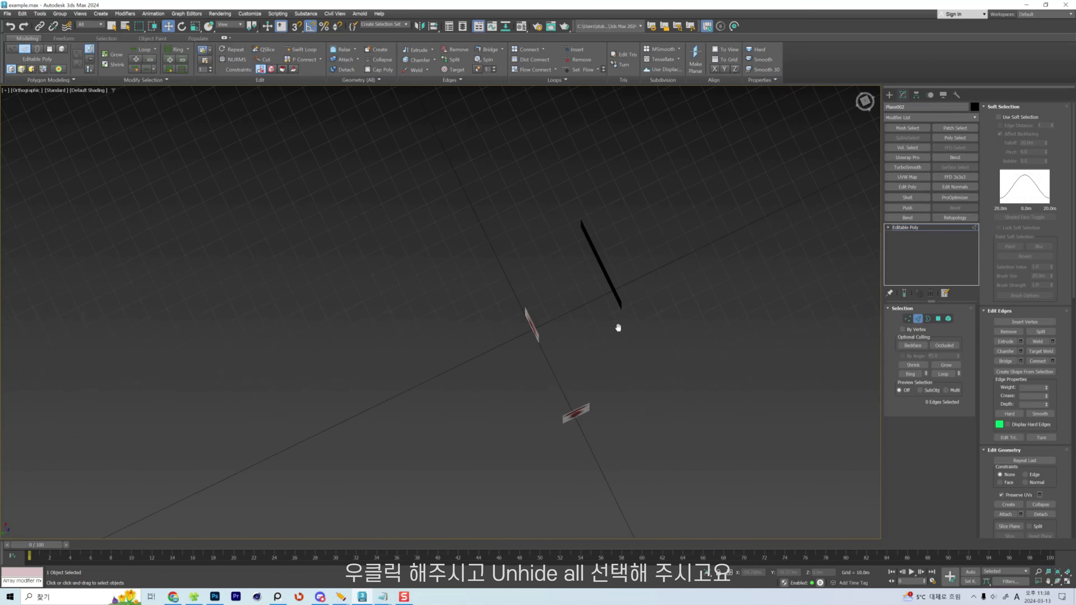
scroll(593, 297, "up", 2)
Leave Edge level, select the back plane, and show its textured side in the back view.
left_click(568, 461)
key("f")
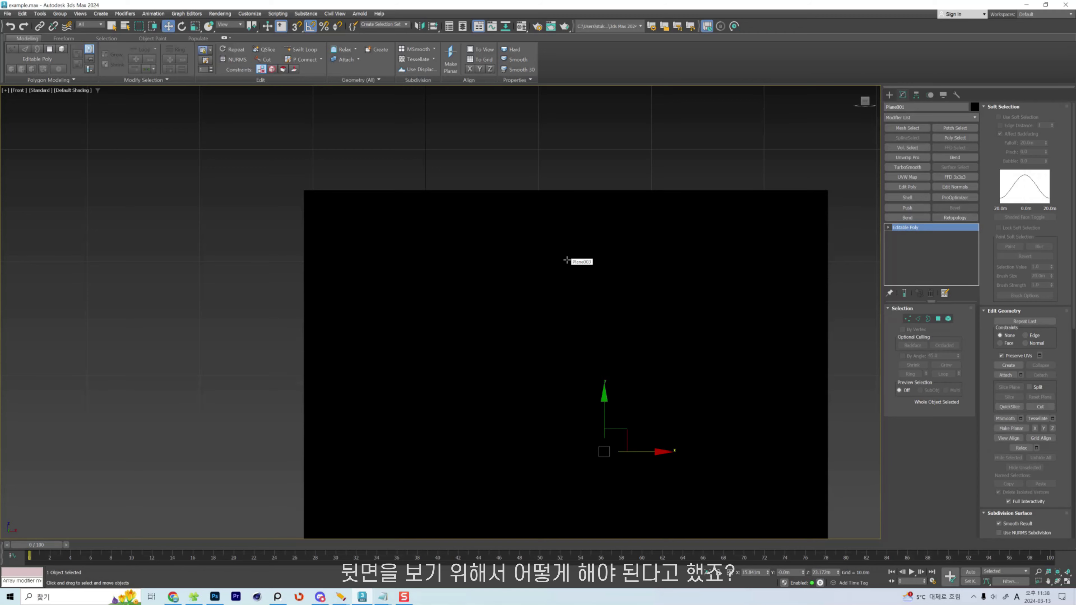
scroll(566, 260, "down", 5)
left_click(588, 286)
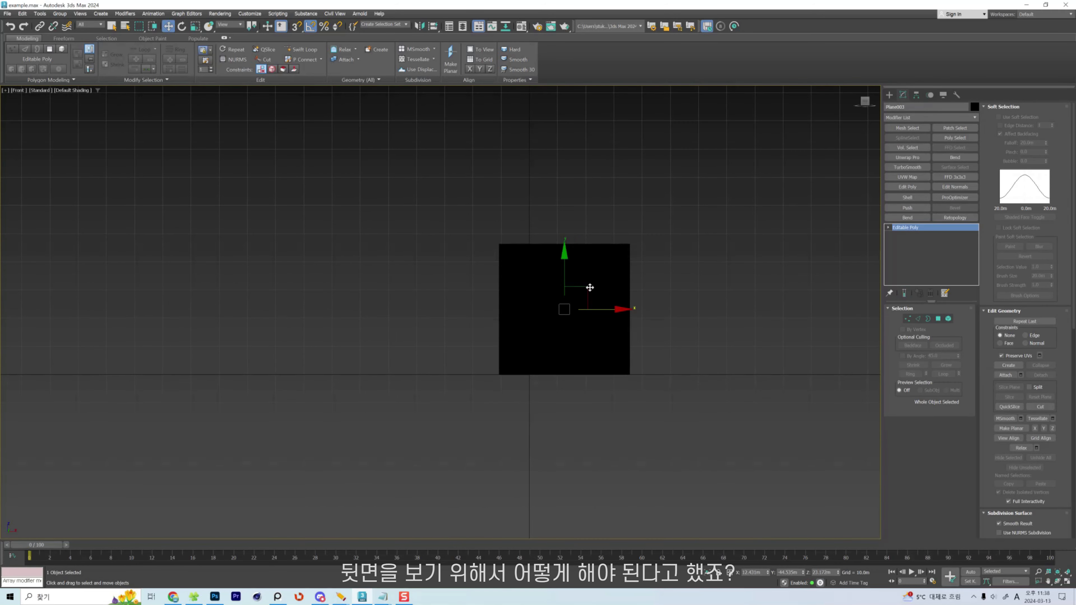
key("v")
left_click(604, 301)
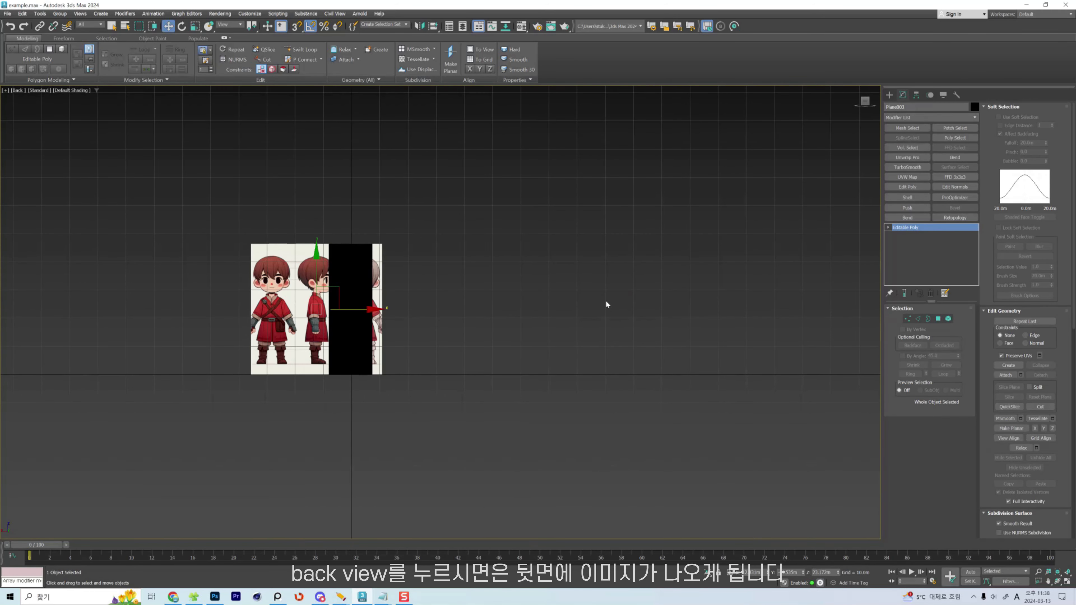
scroll(366, 301, "up", 4)
middle_click_drag(305, 300, 584, 301)
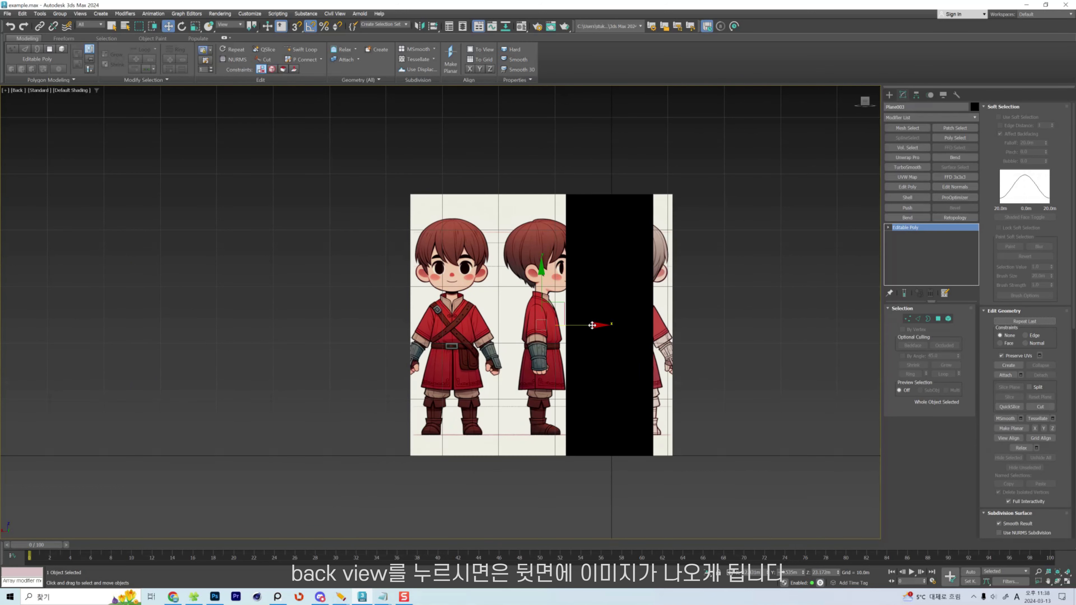
Move the back plane sideways in the back view until it clears the cropped front plane.
left_click_drag(592, 324, 662, 324)
key("ctrl+z")
left_click_drag(601, 297, 446, 325)
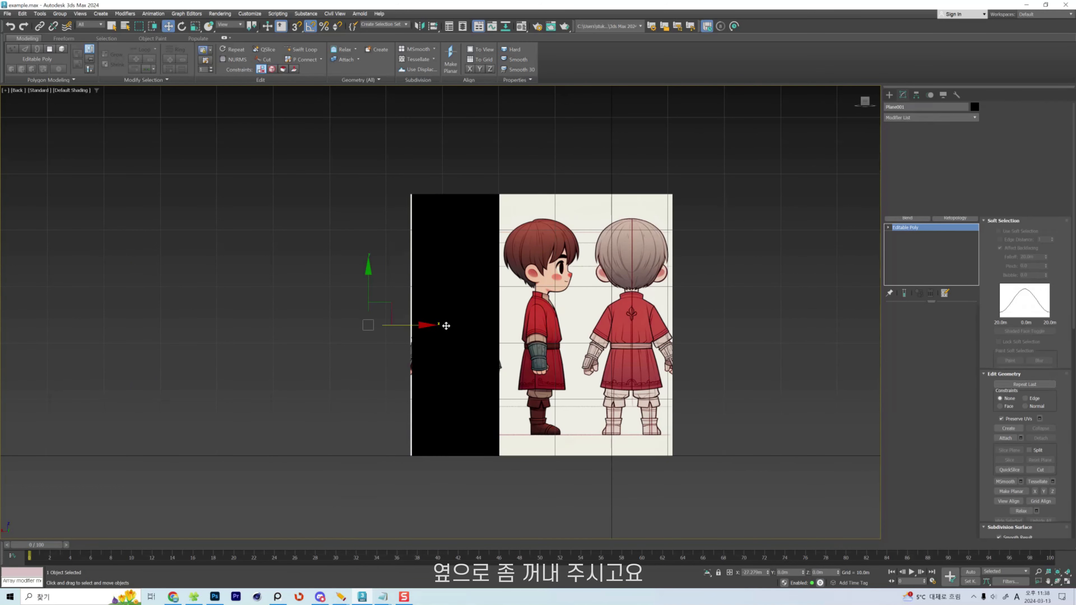
key("ctrl+z")
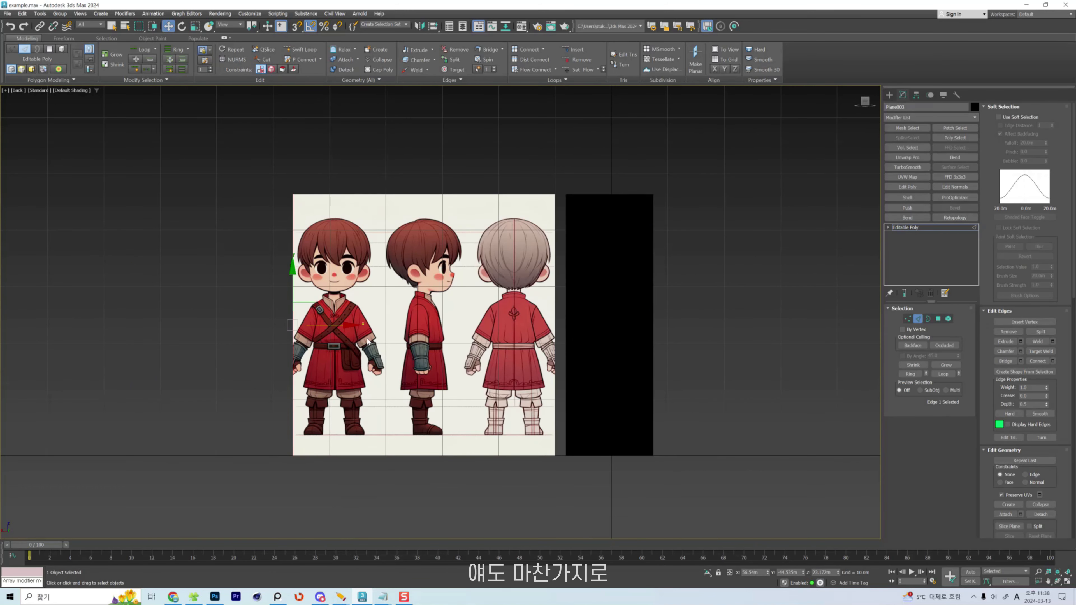
Pull the back plane's edge beside the front figure inward until only the back figure remains, and return to object level.
left_click_drag(340, 326, 462, 326)
left_click(554, 310)
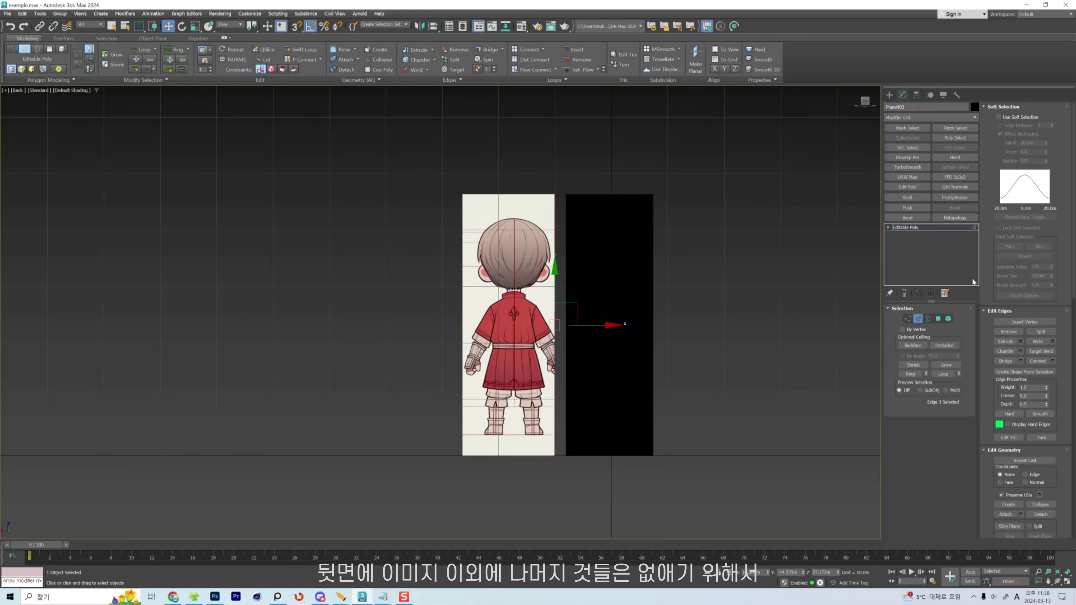
left_click(909, 229)
key("2")
key("2")
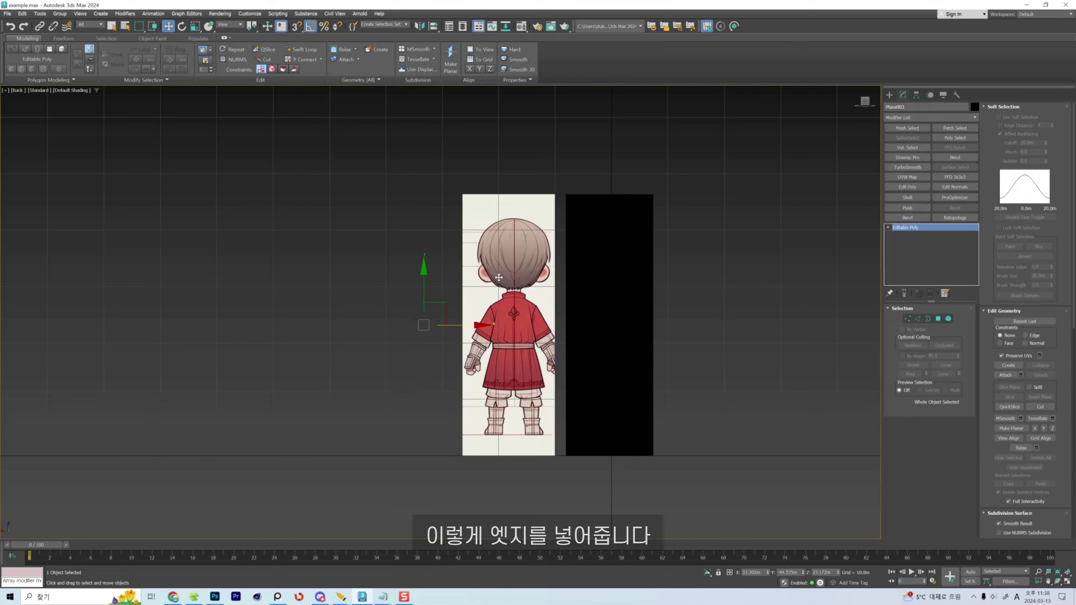
Center the back plane's pivot to the object with Affect Pivot Only, and turn pivot editing off.
scroll(554, 328, "up", 2)
scroll(669, 327, "down", 4)
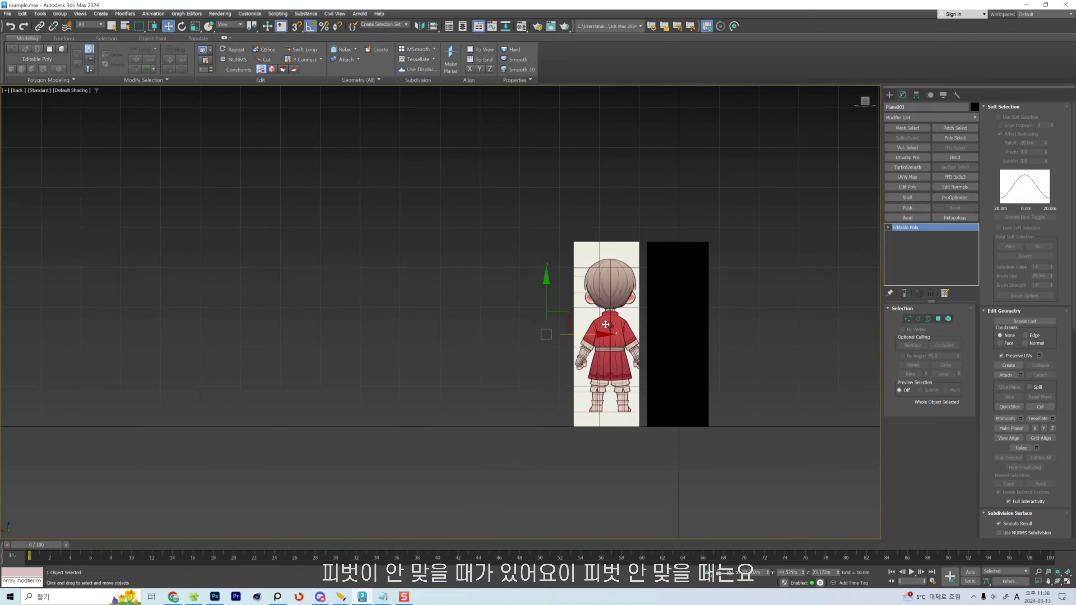
scroll(657, 324, "up", 4)
middle_click_drag(656, 323, 622, 294)
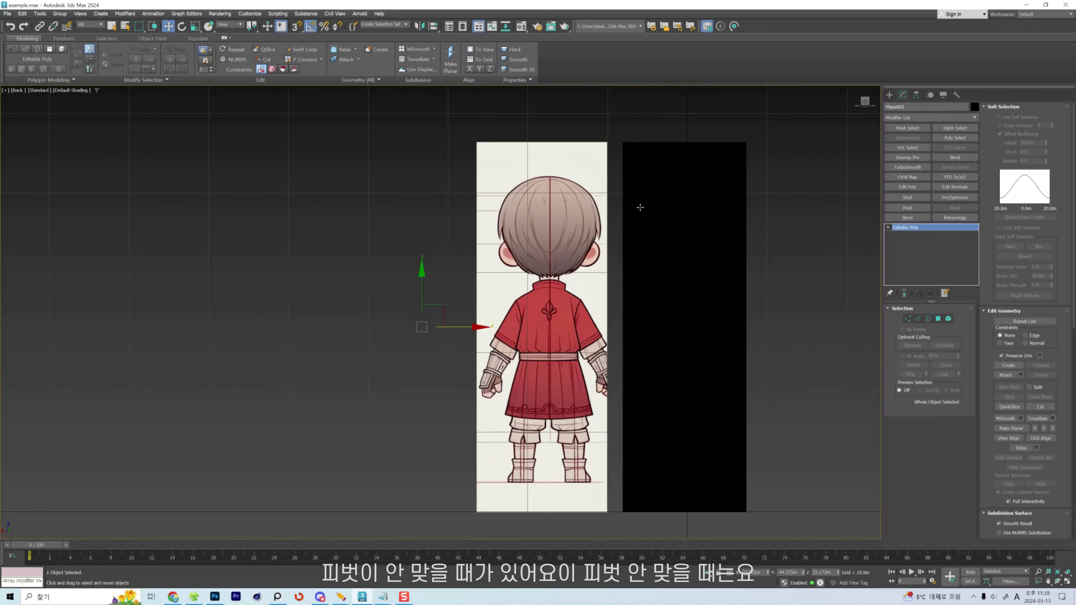
middle_click_drag(639, 207, 641, 222)
left_click(912, 96)
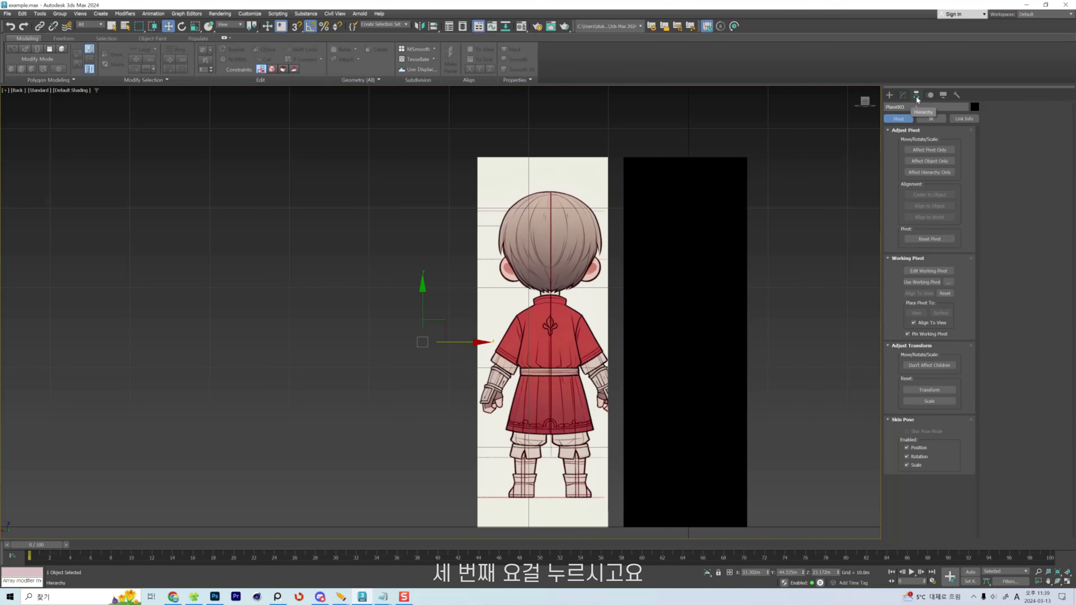
left_click(942, 151)
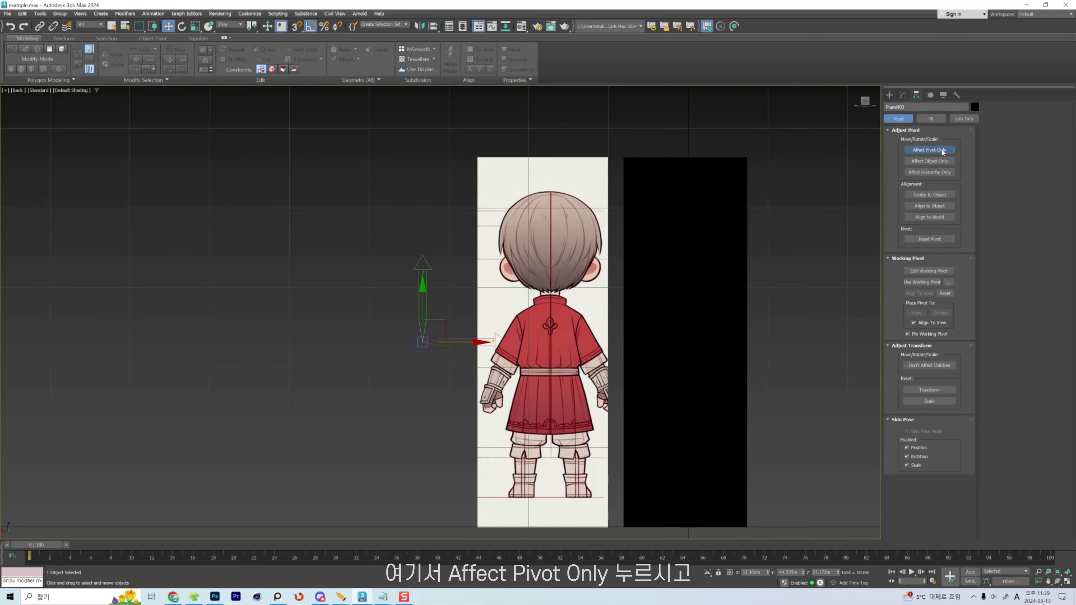
left_click(918, 197)
mouse_move(552, 327)
middle_mouse_down()
mouse_move(546, 293)
mouse_move(564, 345)
middle_mouse_up()
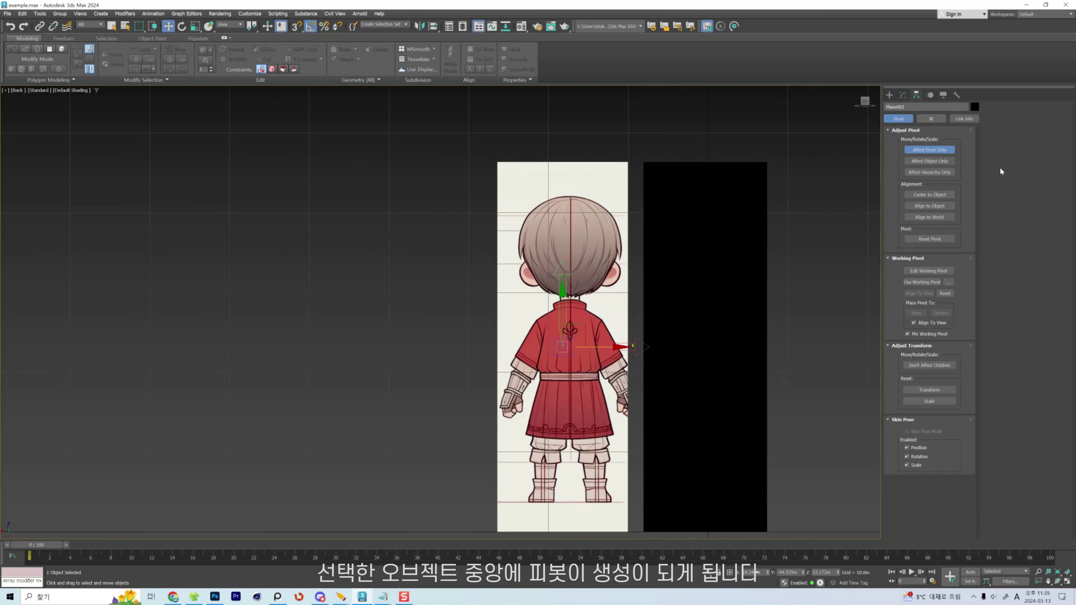
left_click(937, 151)
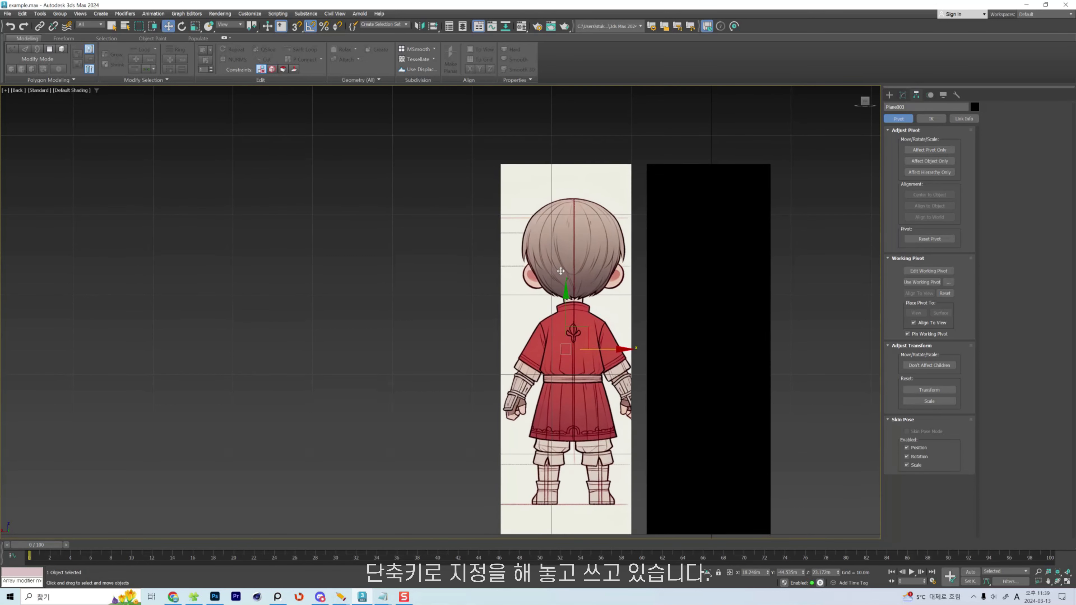
Find the Center Pivot action in the Hotkey Editor, give it the hotkey Shift+O, and apply the settings.
scroll(533, 240, "down", 2)
scroll(570, 232, "up", 4)
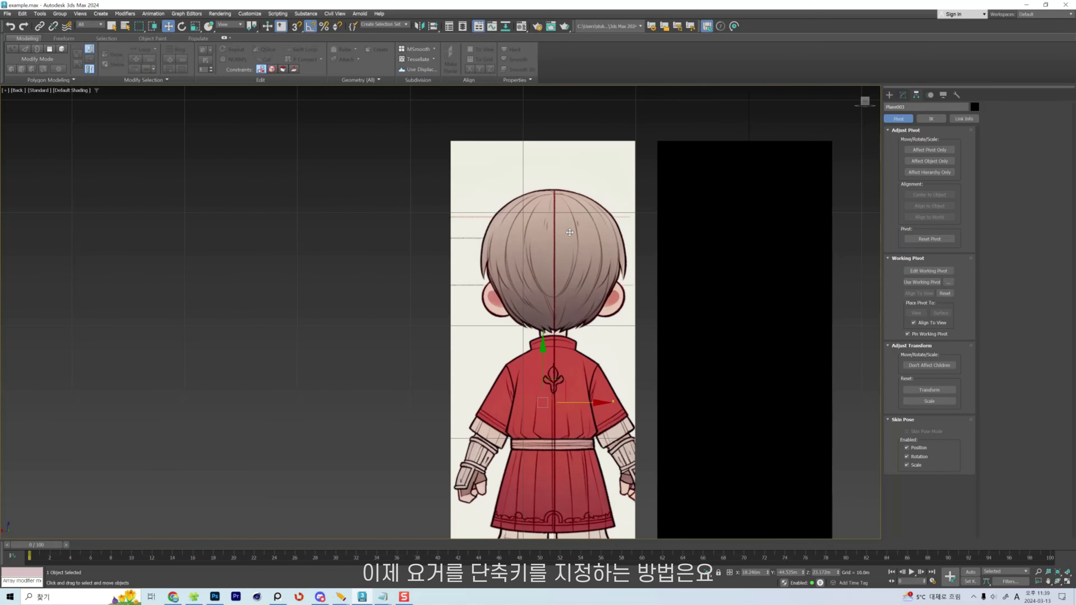
left_click(224, 14)
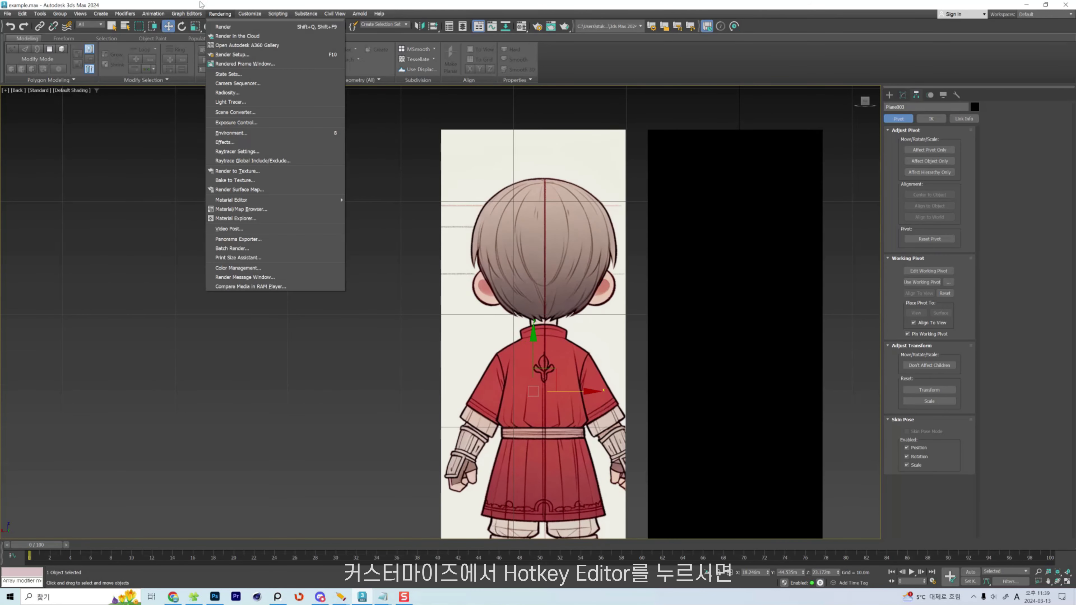
mouse_move(247, 15)
left_click(255, 37)
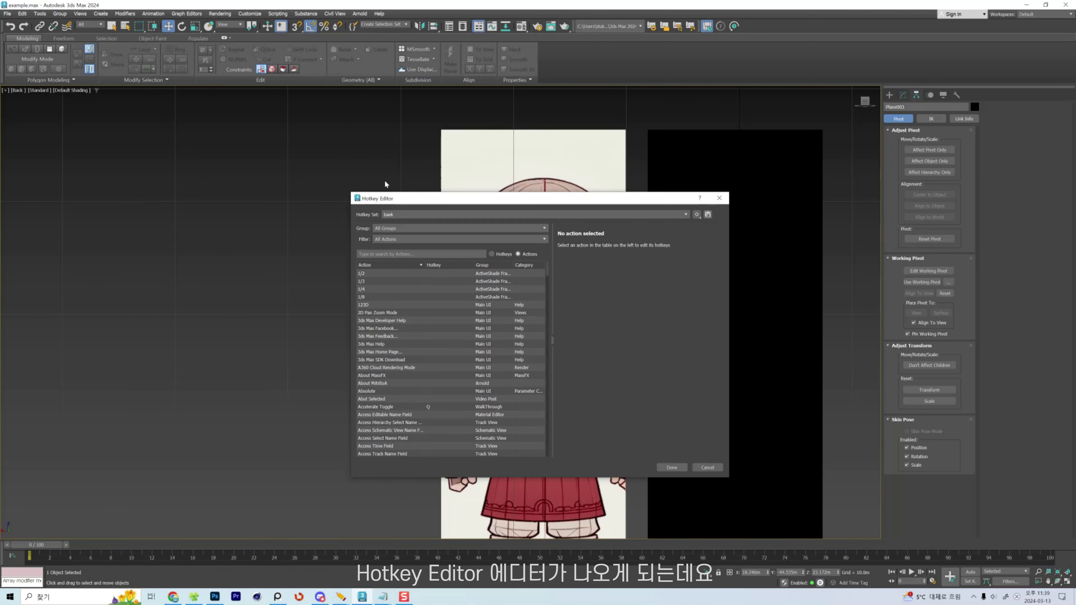
left_click(465, 302)
type("al")
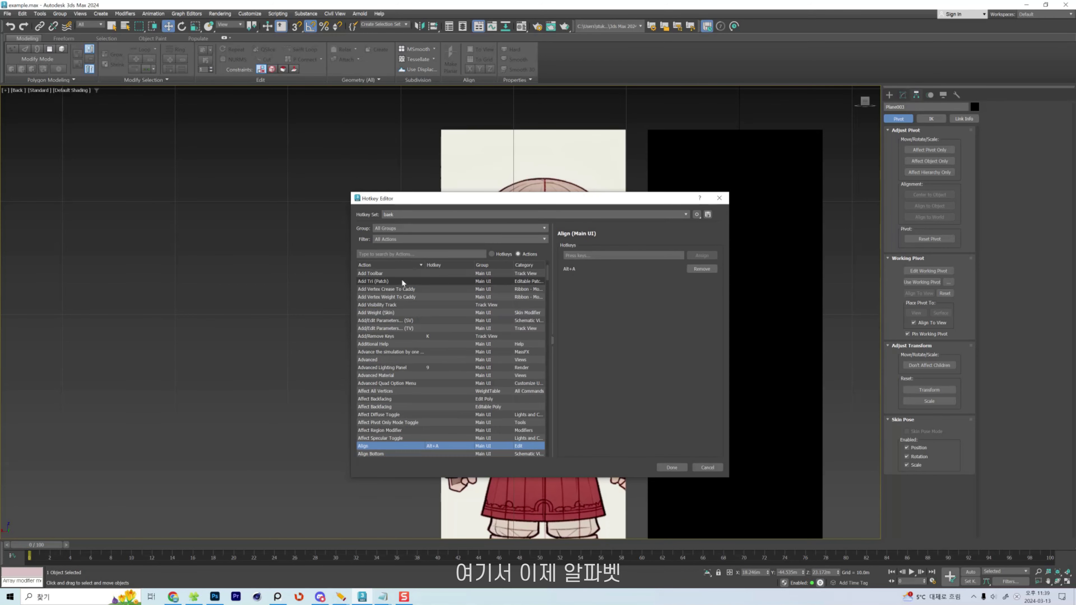
type("c")
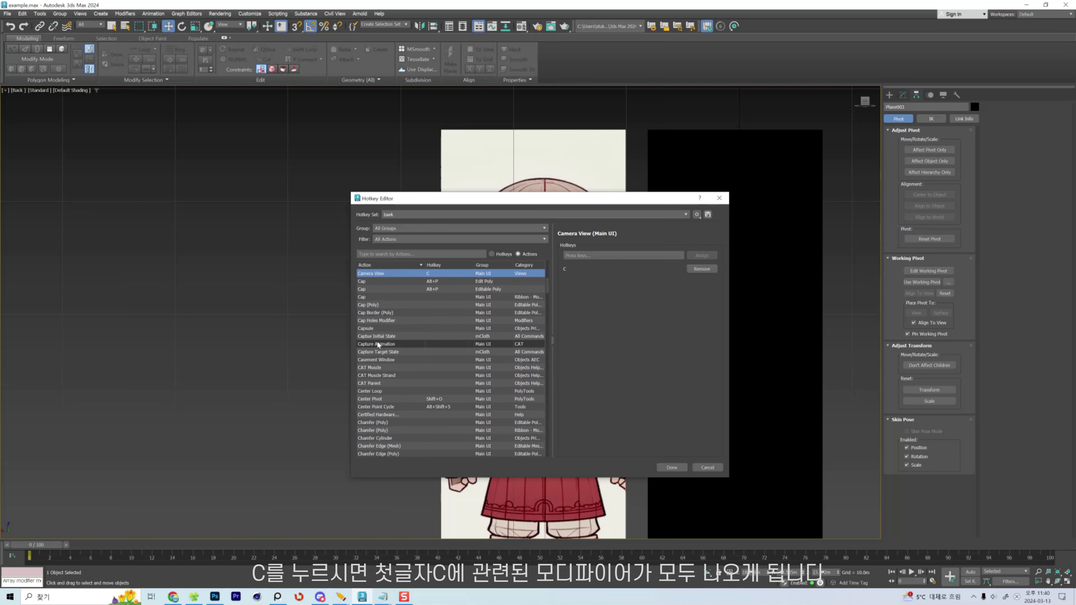
scroll(378, 339, "down", 1)
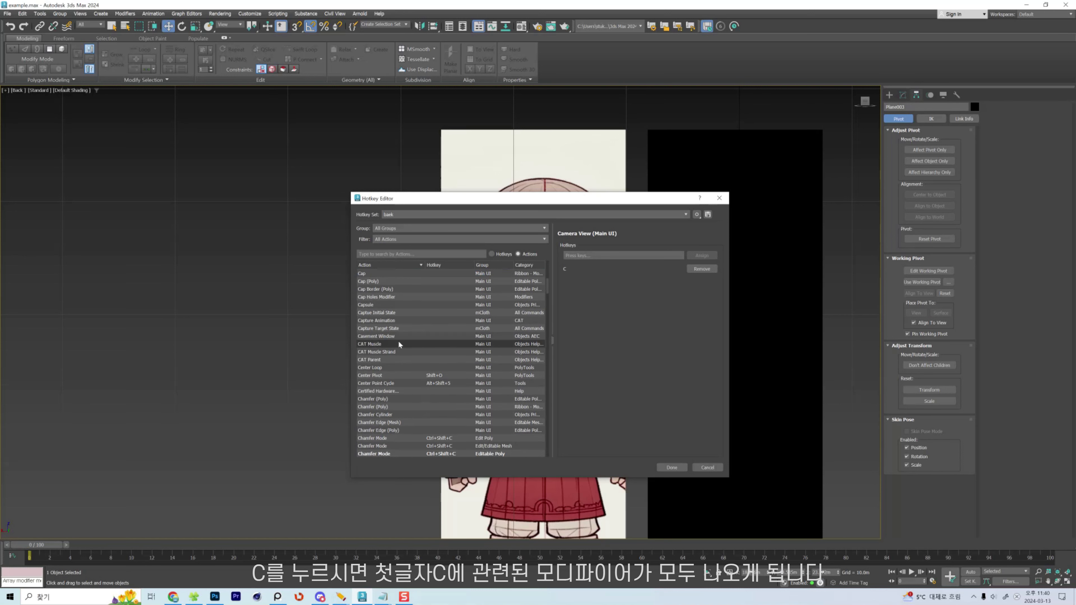
left_click(377, 375)
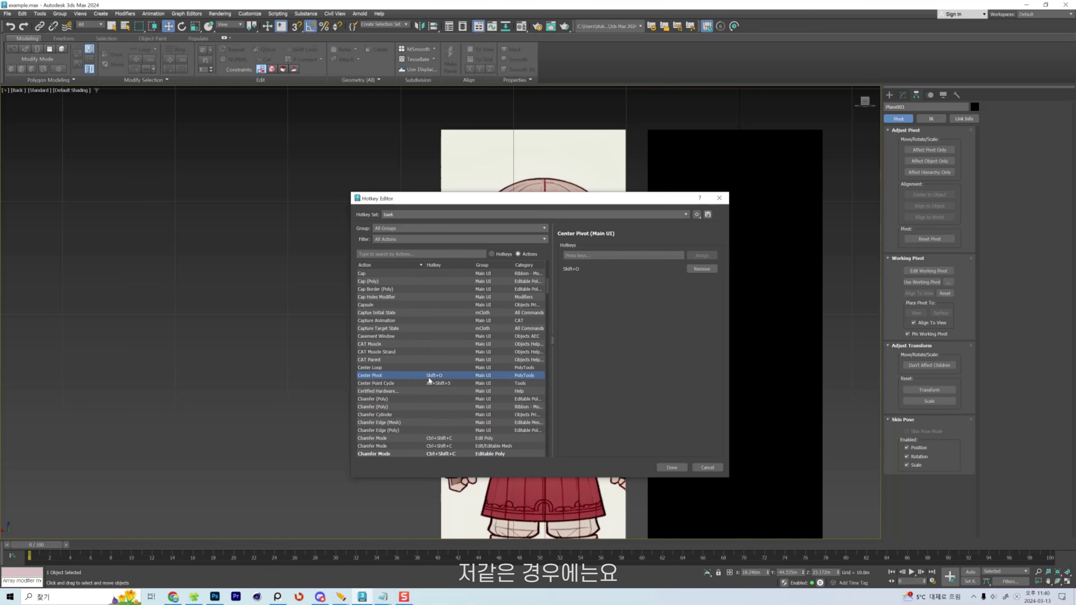
left_click(592, 256)
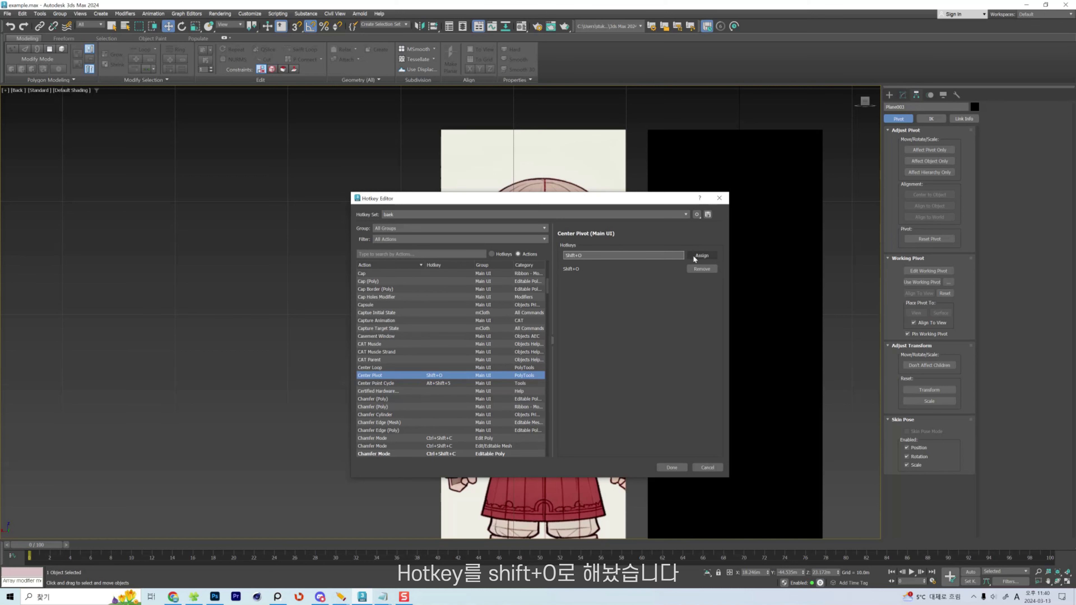
left_click(673, 466)
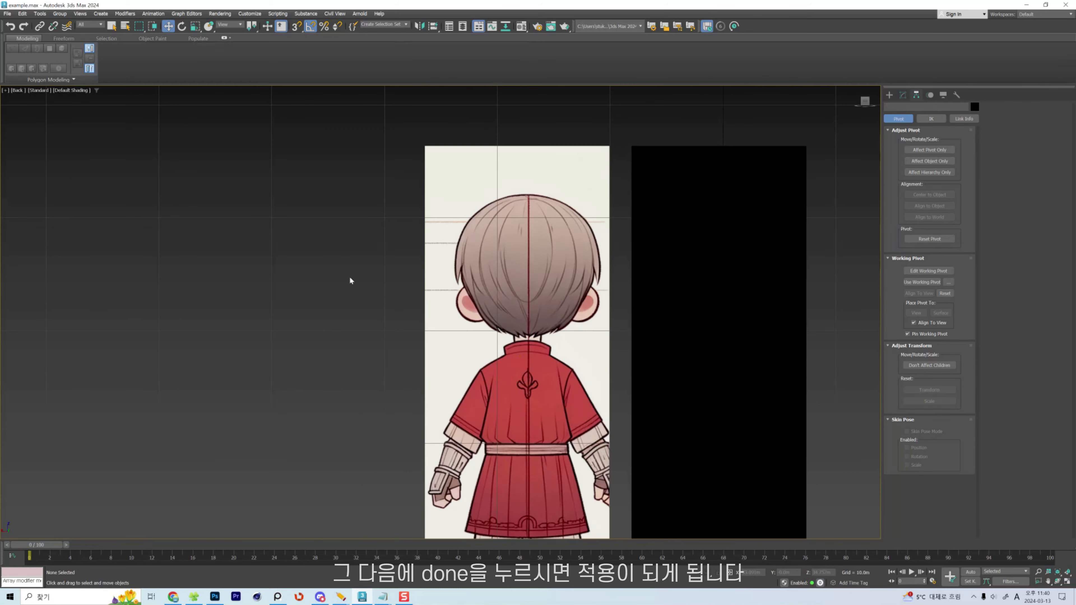
Center the front plane's pivot to the object in the front view with the Center Pivot action.
left_click(552, 339)
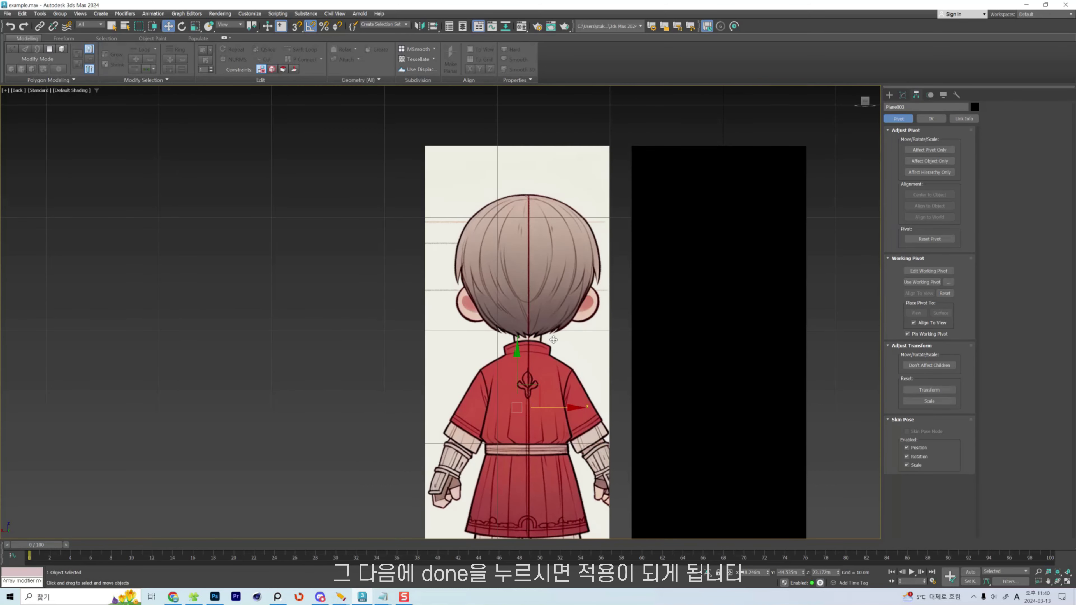
middle_click_drag(516, 443, 523, 412)
key("p")
key("f")
scroll(578, 307, "up", 6)
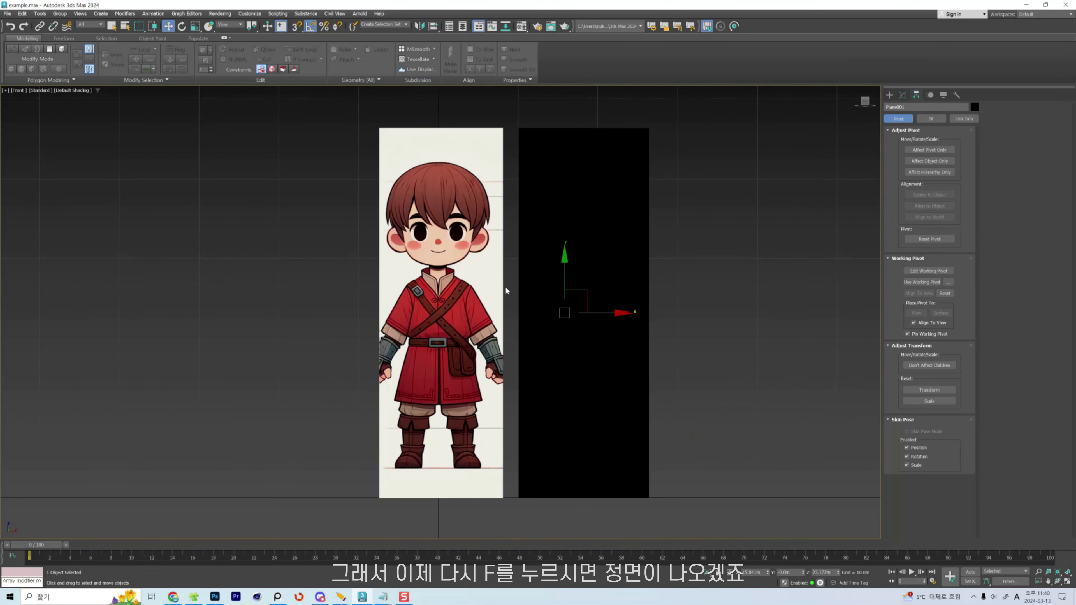
scroll(504, 287, "down", 2)
left_click(670, 264)
left_click(535, 272)
middle_click_drag(539, 288, 600, 273)
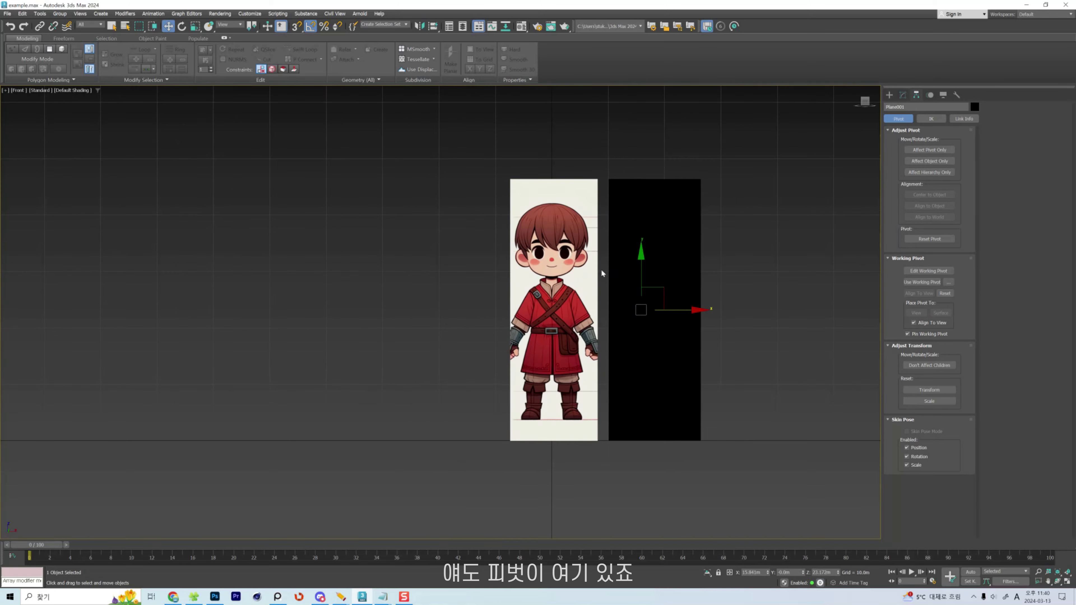
key("shift+o")
scroll(530, 333, "up", 4)
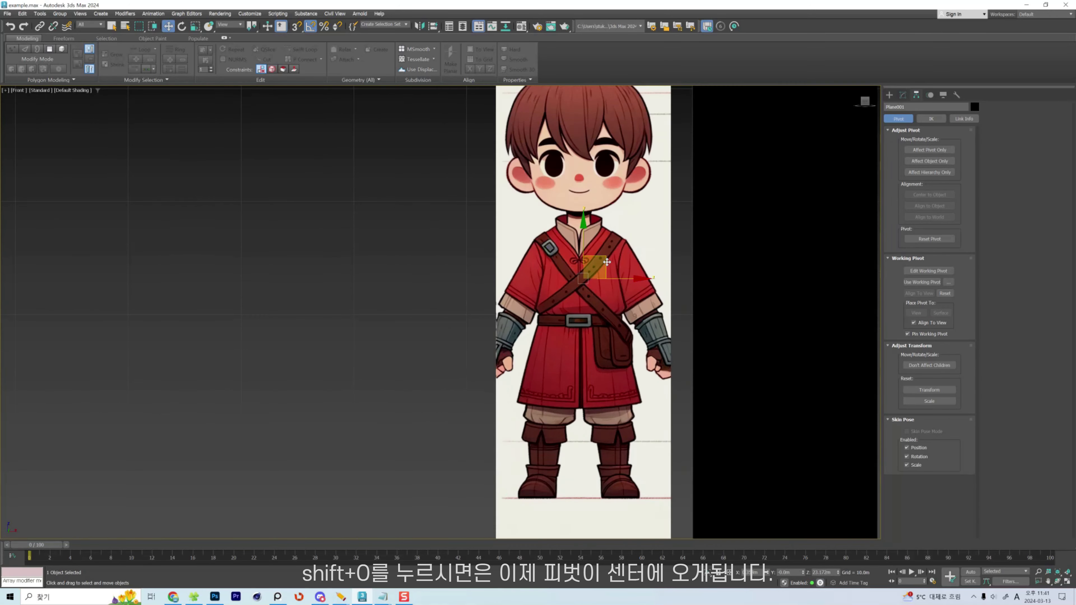
Move the back plane sideways in the front view until it lines up with the front plane.
scroll(610, 257, "down", 4)
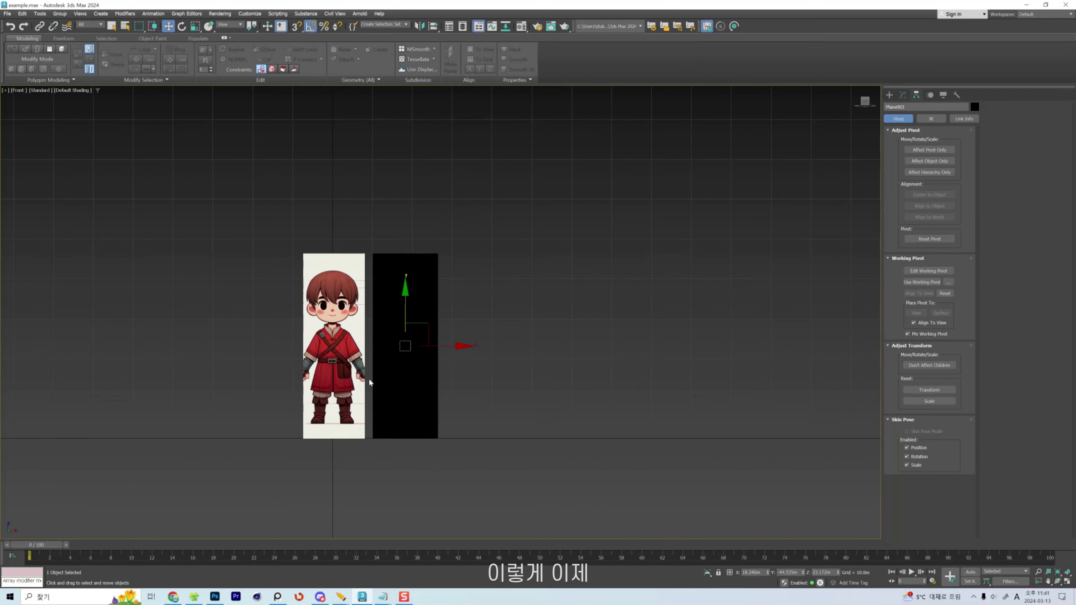
left_click_drag(443, 354, 375, 354)
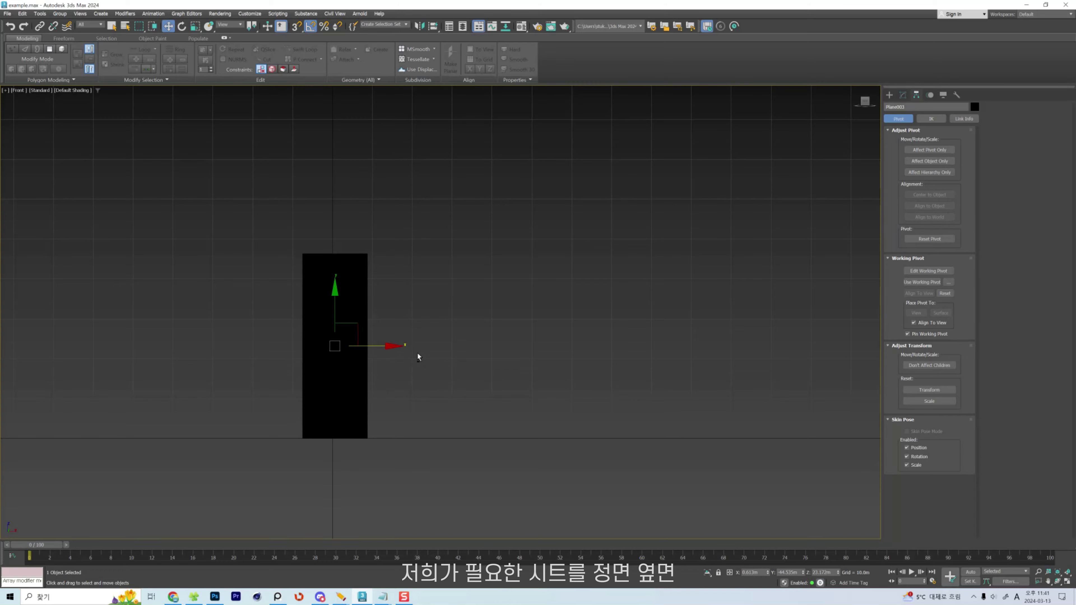
middle_click_drag(417, 351, 467, 325, "alt")
left_click(398, 231)
middle_click_drag(373, 296, 283, 312, "alt")
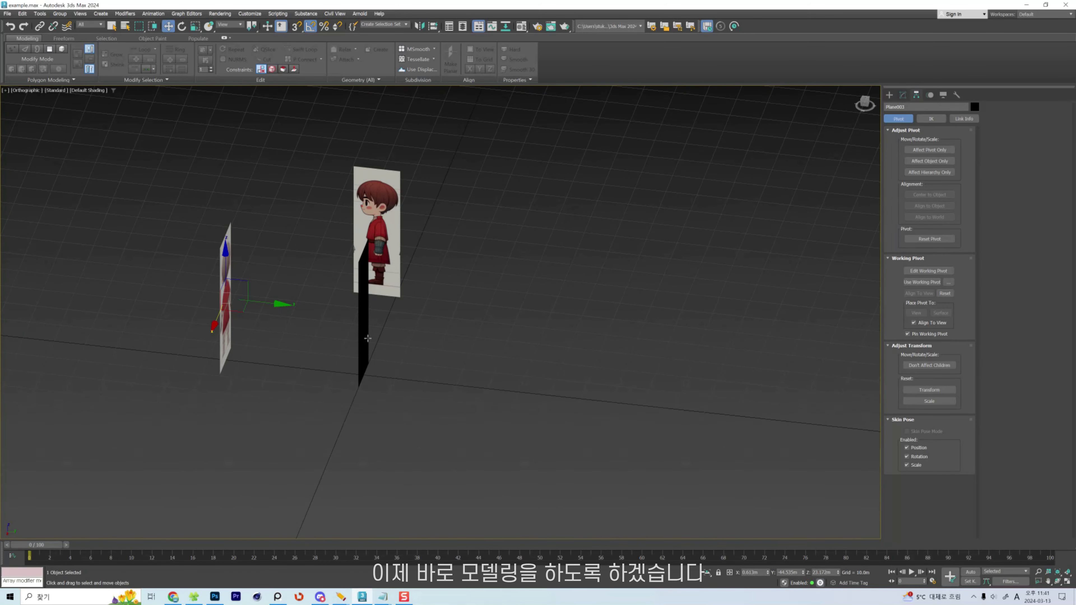
middle_click_drag(367, 338, 469, 291, "alt")
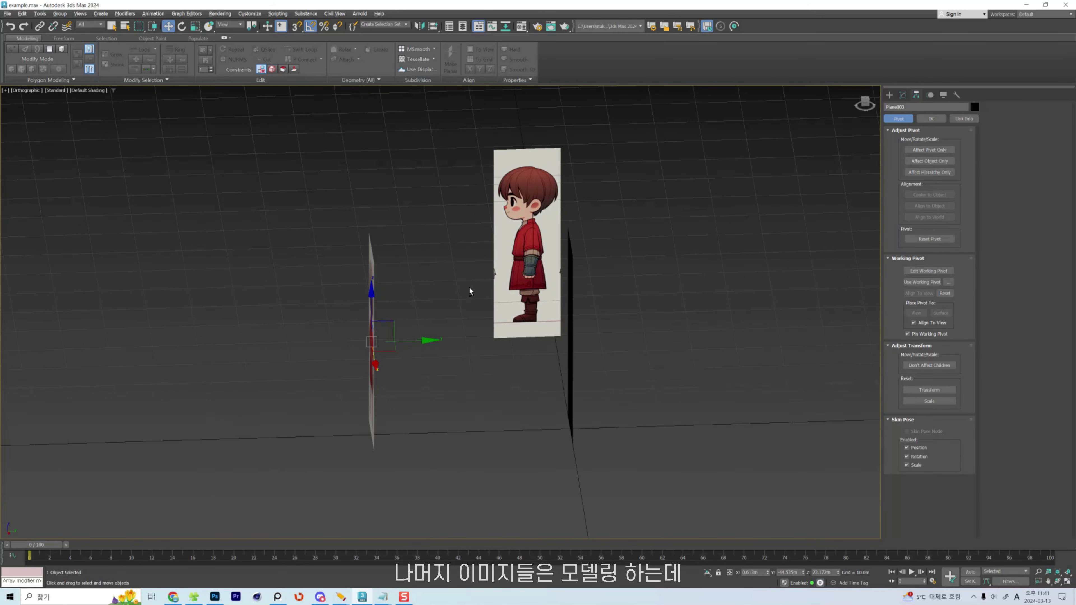
Select the back and side planes together, hide them, and undo the hiding.
left_click(500, 243, "ctrl")
key("f")
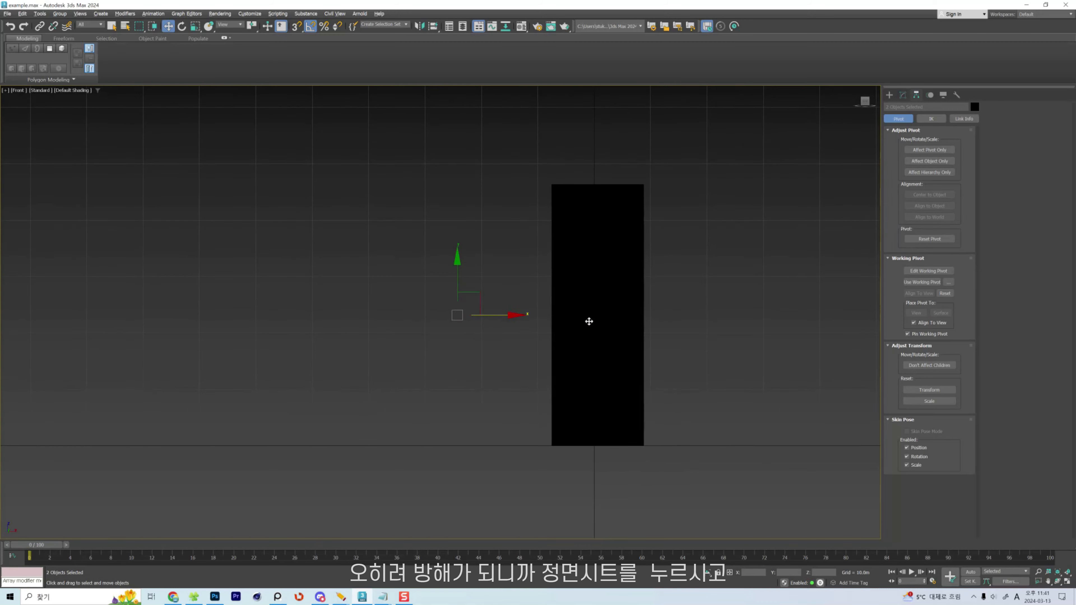
scroll(576, 324, "down", 3)
middle_click_drag(588, 321, 508, 339, "alt")
left_click(600, 323)
scroll(508, 339, "up", 1)
middle_click_drag(508, 305, 564, 283)
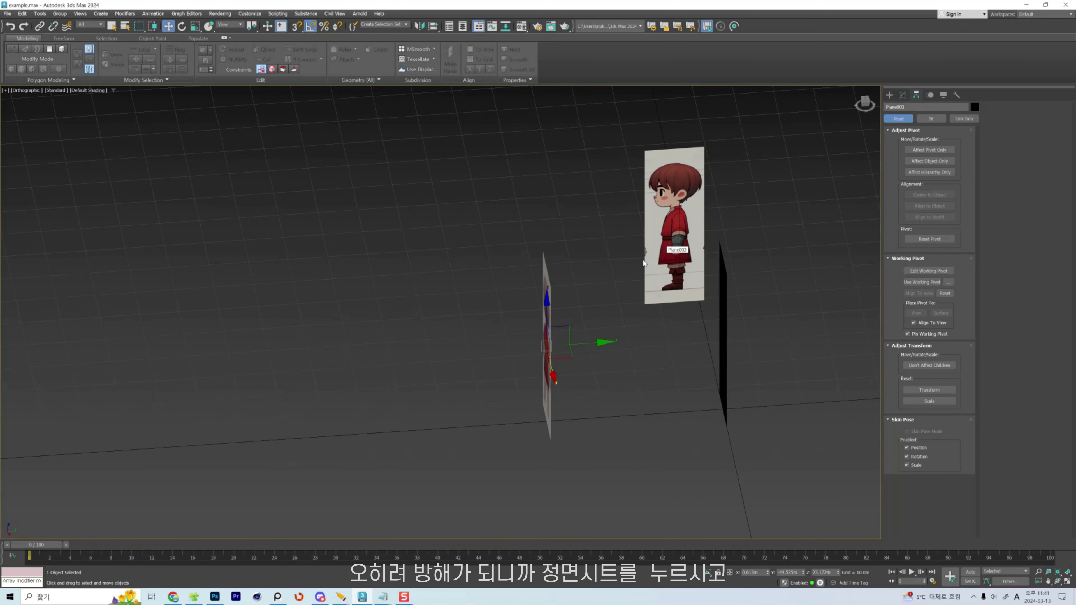
left_click(654, 255, "ctrl")
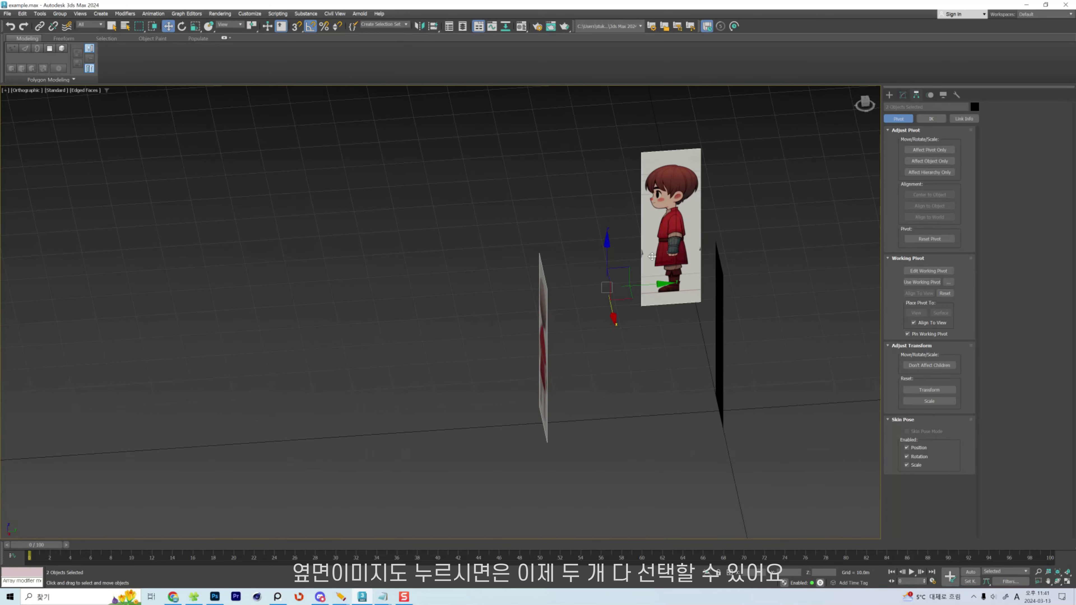
left_click(574, 367)
left_click(545, 360)
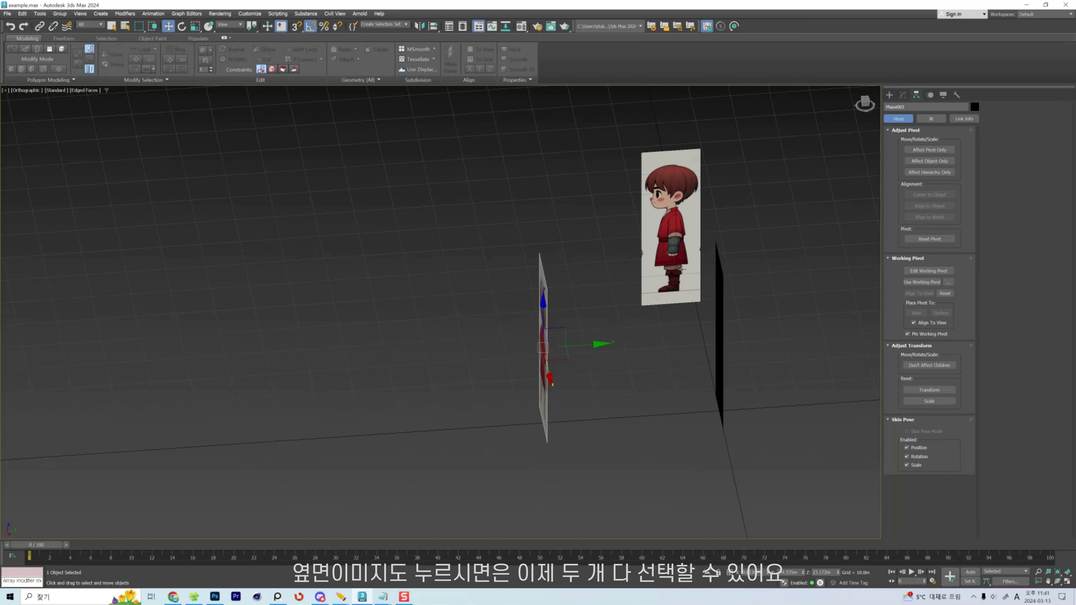
left_click(695, 254, "ctrl")
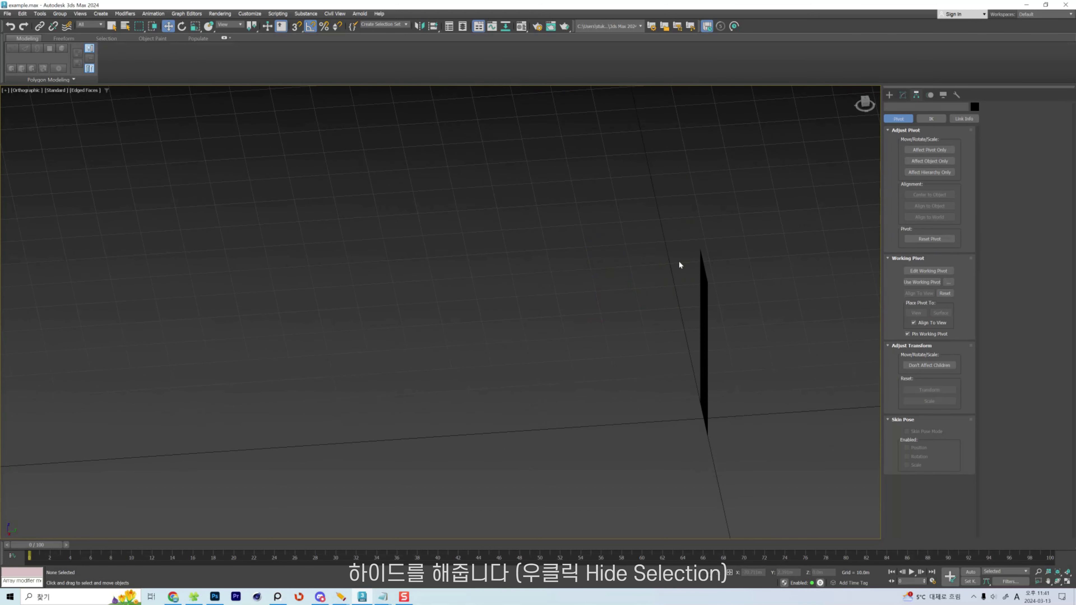
key("ctrl+z")
left_click(902, 94)
middle_click_drag(713, 305, 656, 316)
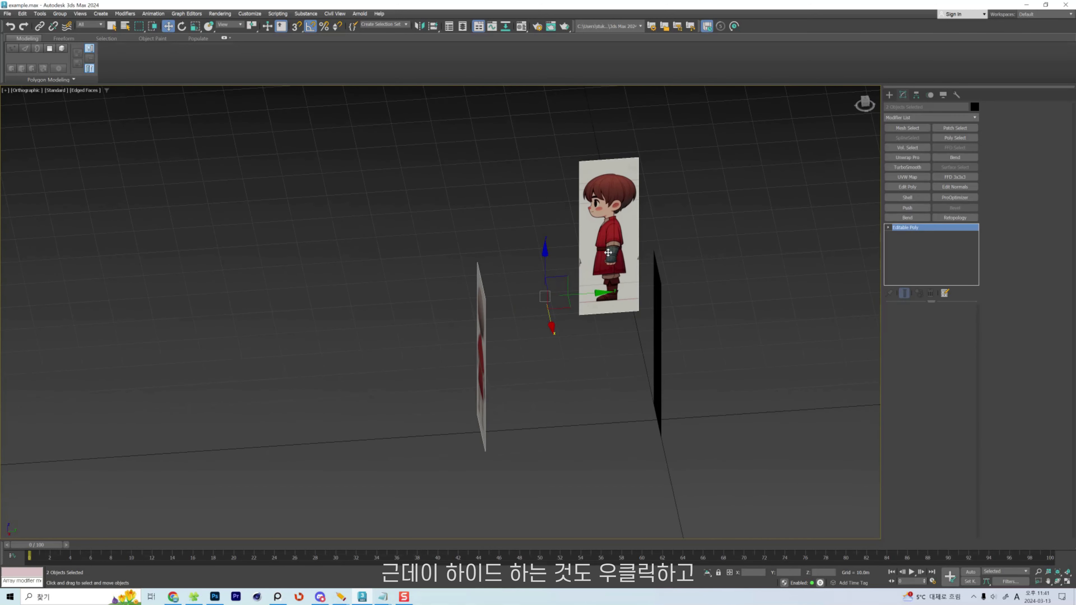
right_click(591, 257)
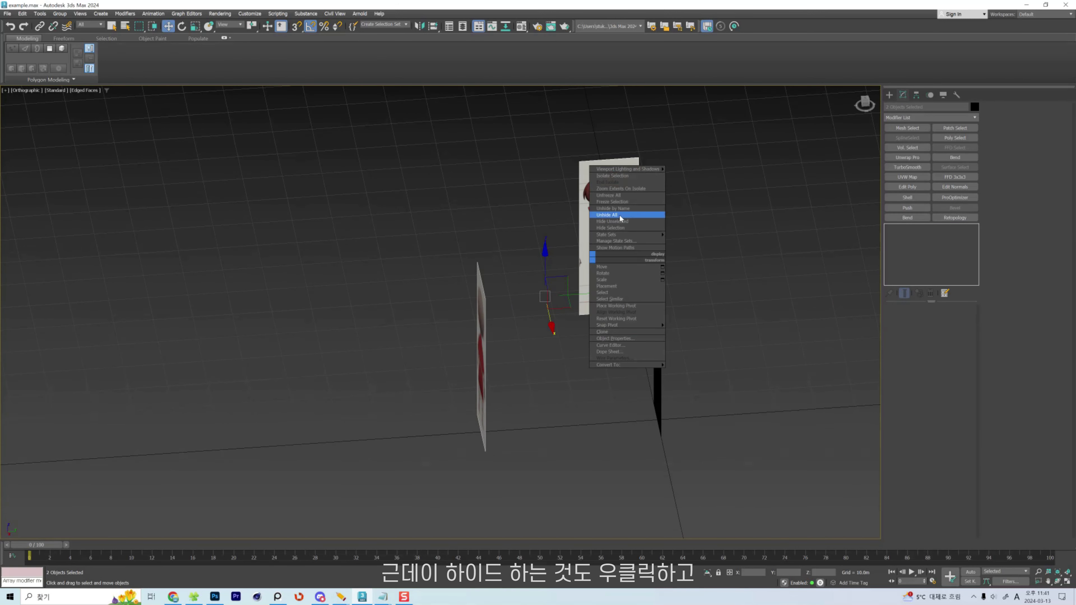
right_click(586, 251)
left_click(576, 232)
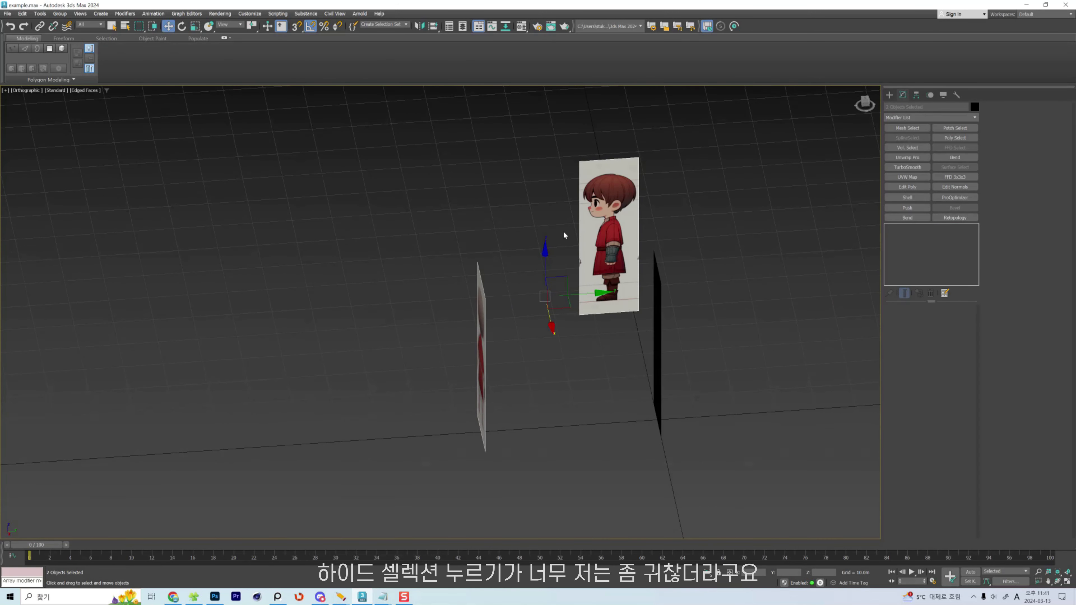
Look up the Hide Selection action and its assigned hotkeys in the Hotkey Editor, and close the editor.
key("alt+u")
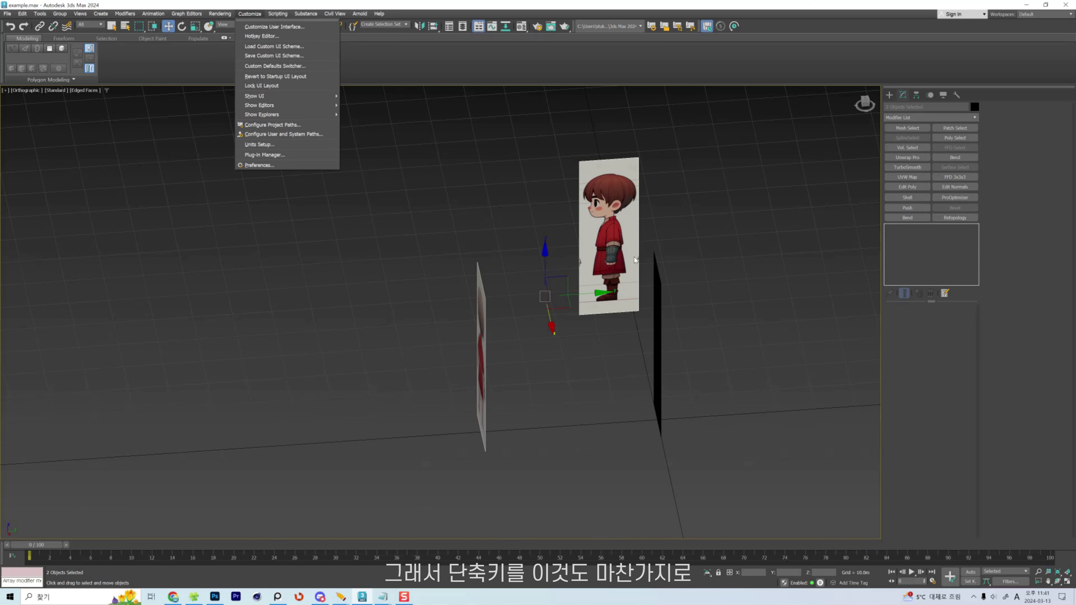
left_click(273, 37)
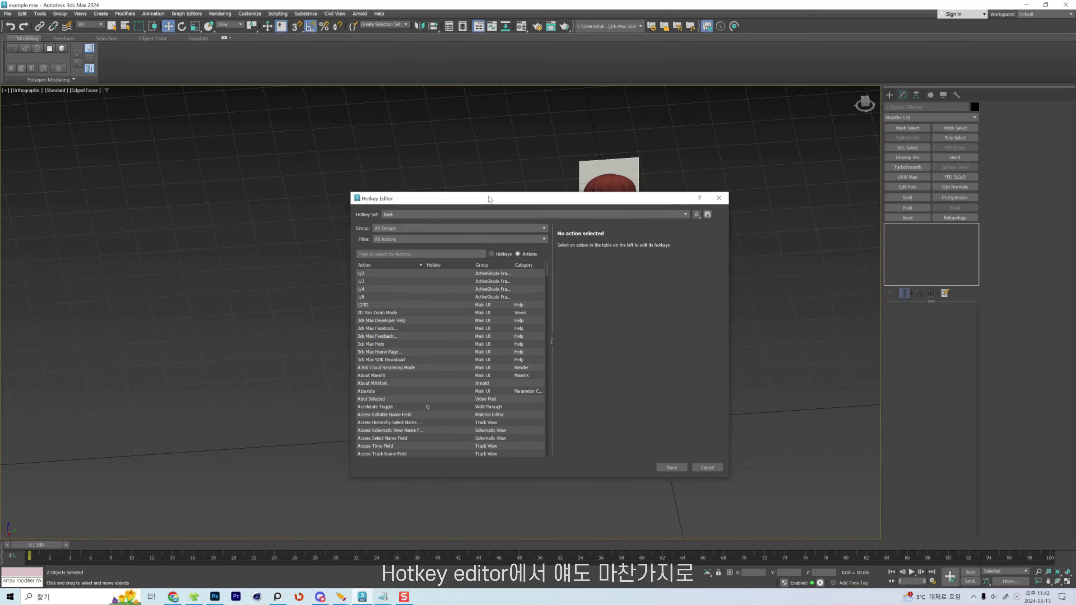
left_click_drag(489, 200, 741, 272)
key("h")
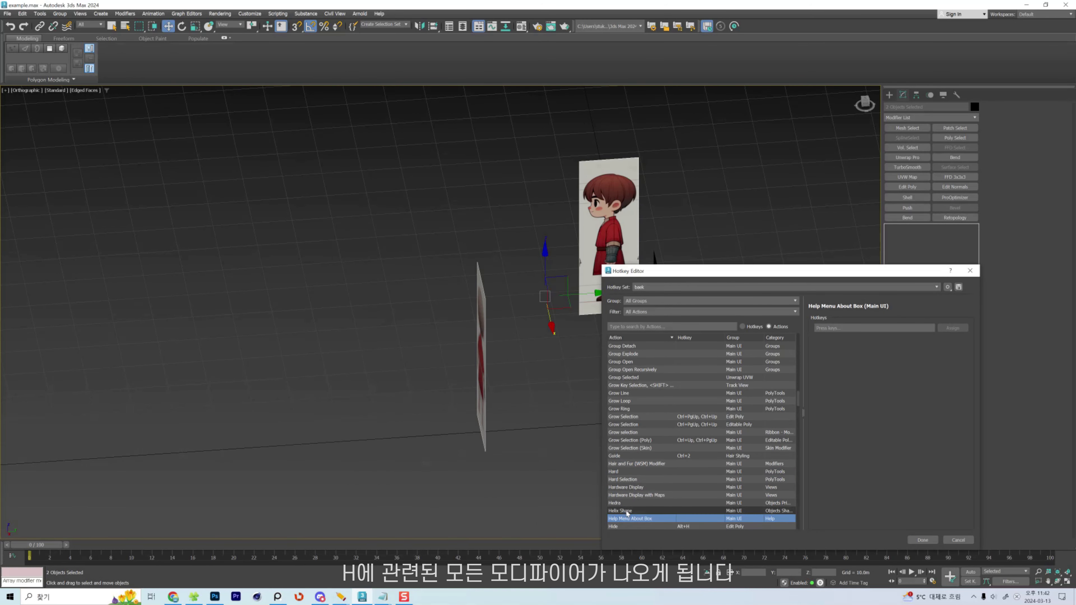
scroll(647, 476, "down", 4)
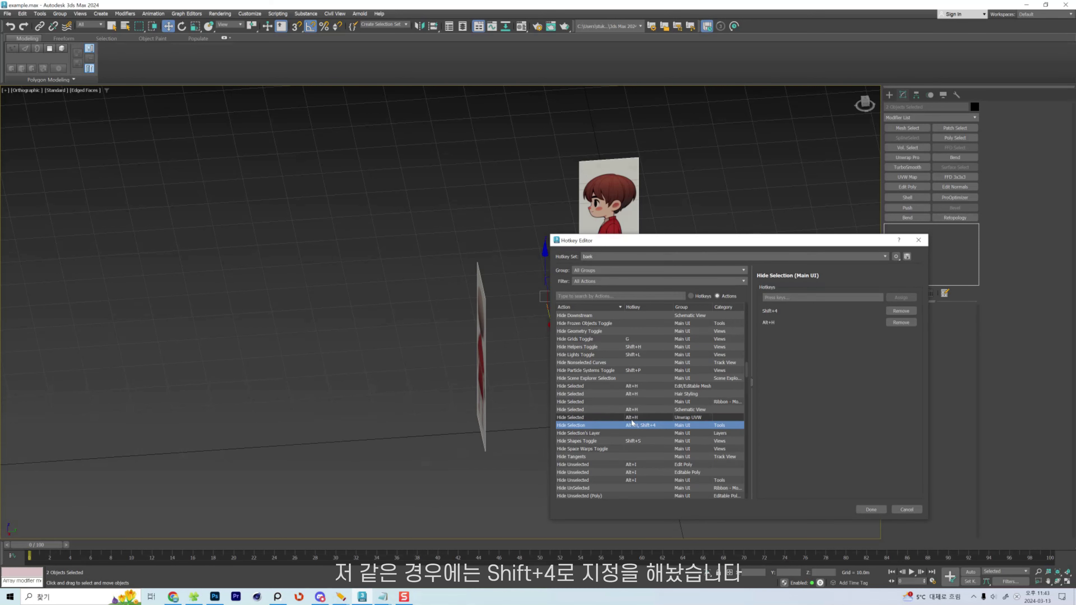
left_click_drag(674, 238, 623, 241)
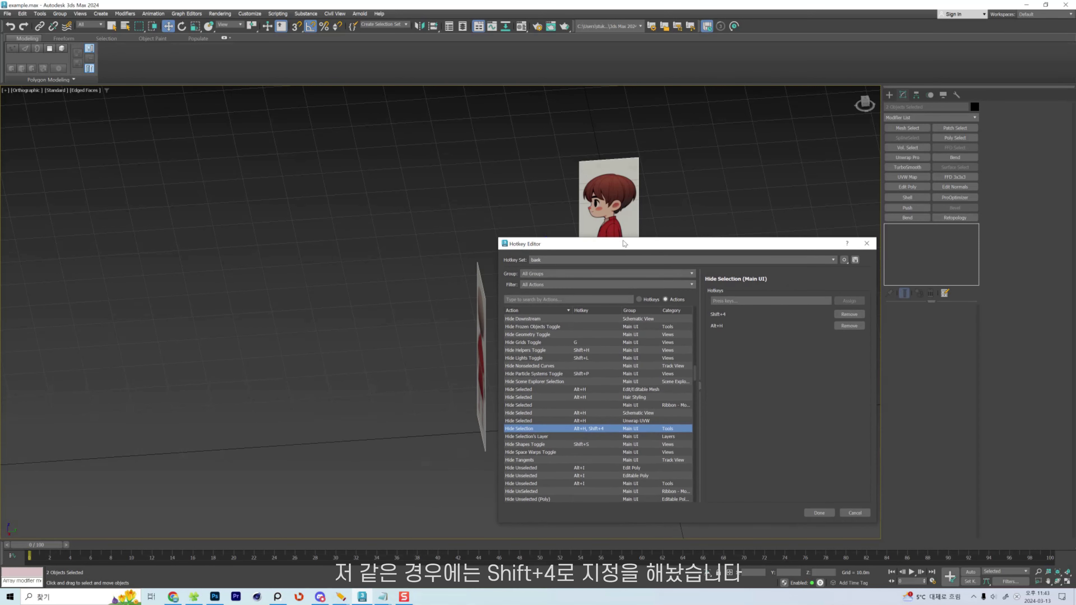
left_click(866, 244)
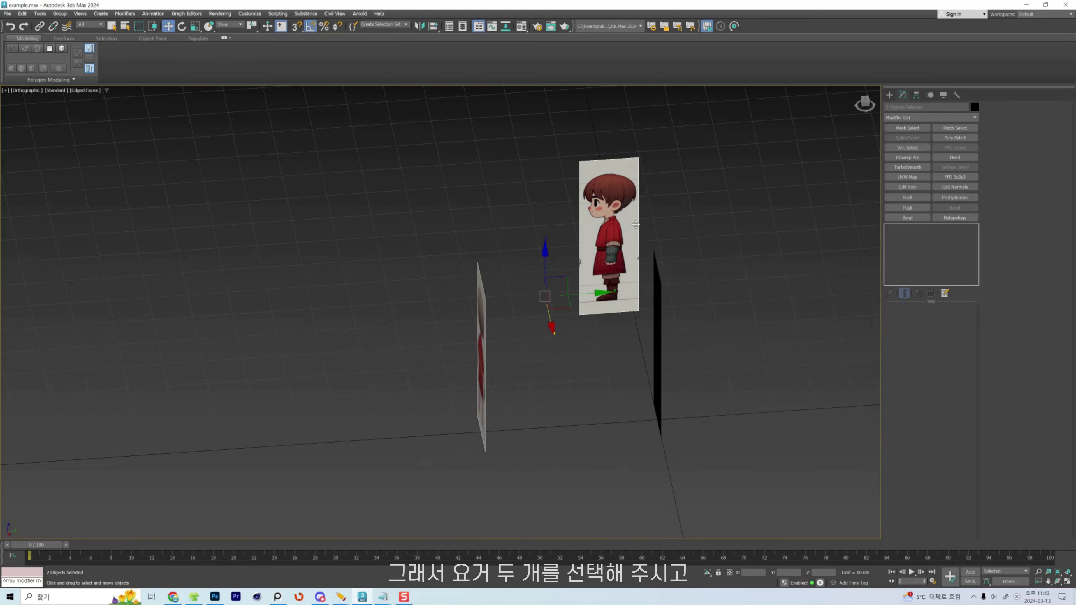
Hide the back and side planes so that only the front plane stays in the scene.
left_click(527, 339)
left_click(482, 355)
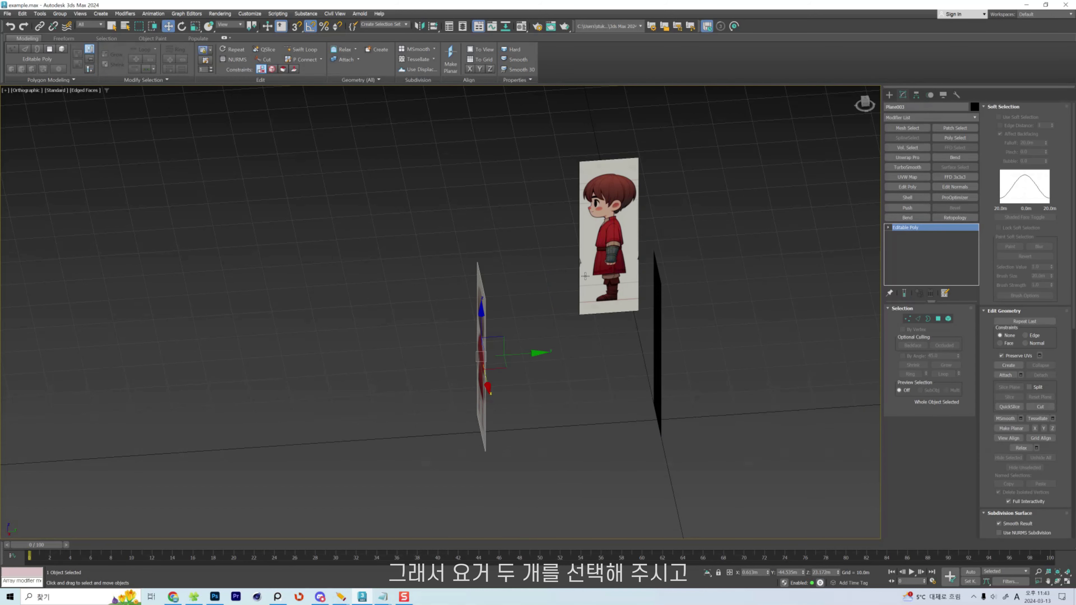
left_click(598, 256, "ctrl")
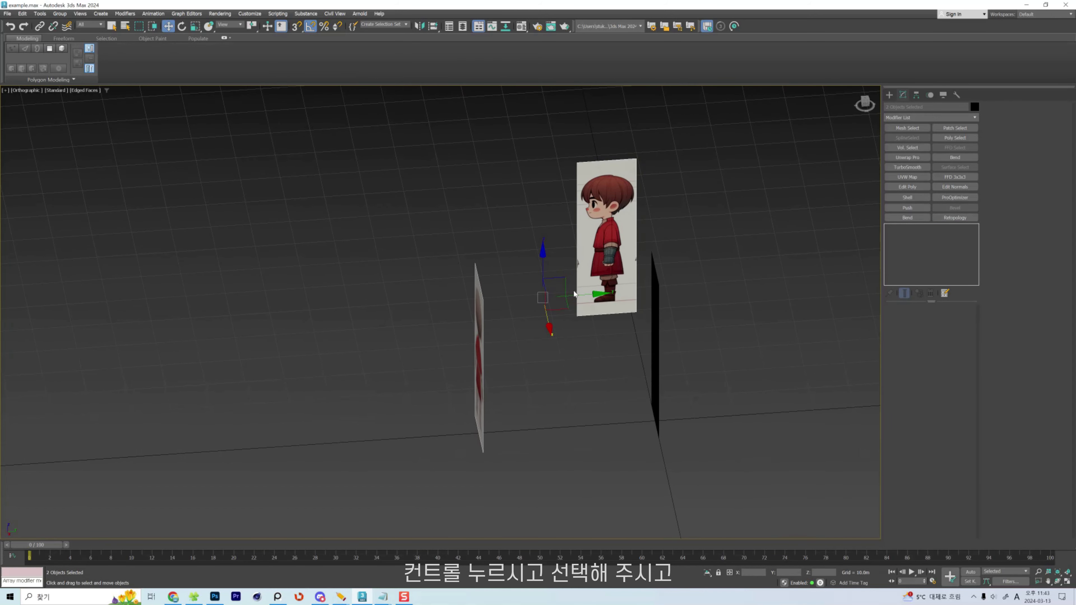
key("shift+4")
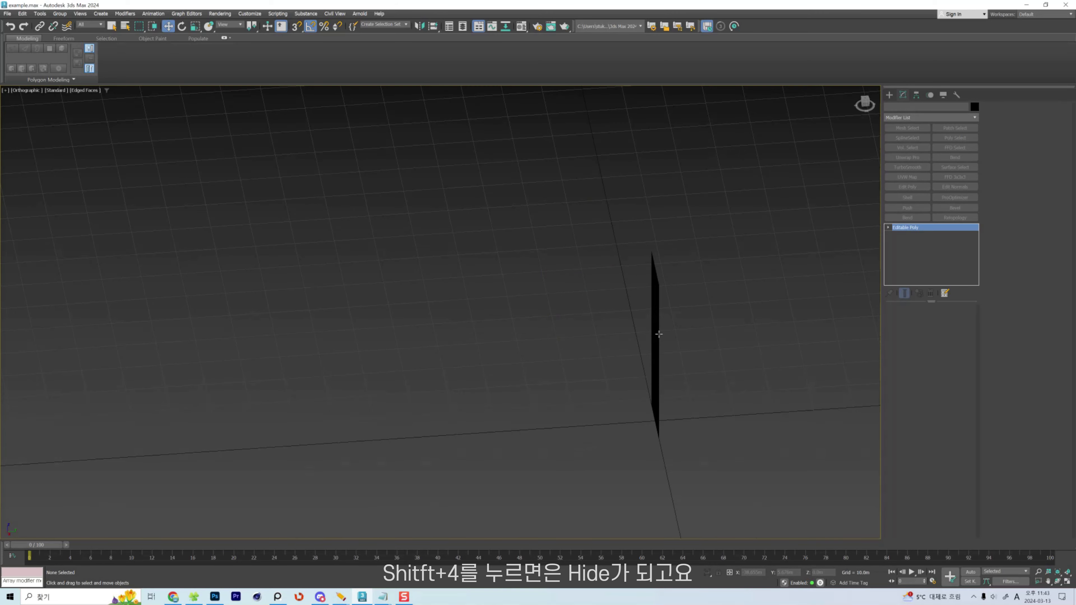
Create a head-sized sphere with a radius of about 6.3 m beside the character's head in the front view.
left_click(658, 334)
key("f")
key("z")
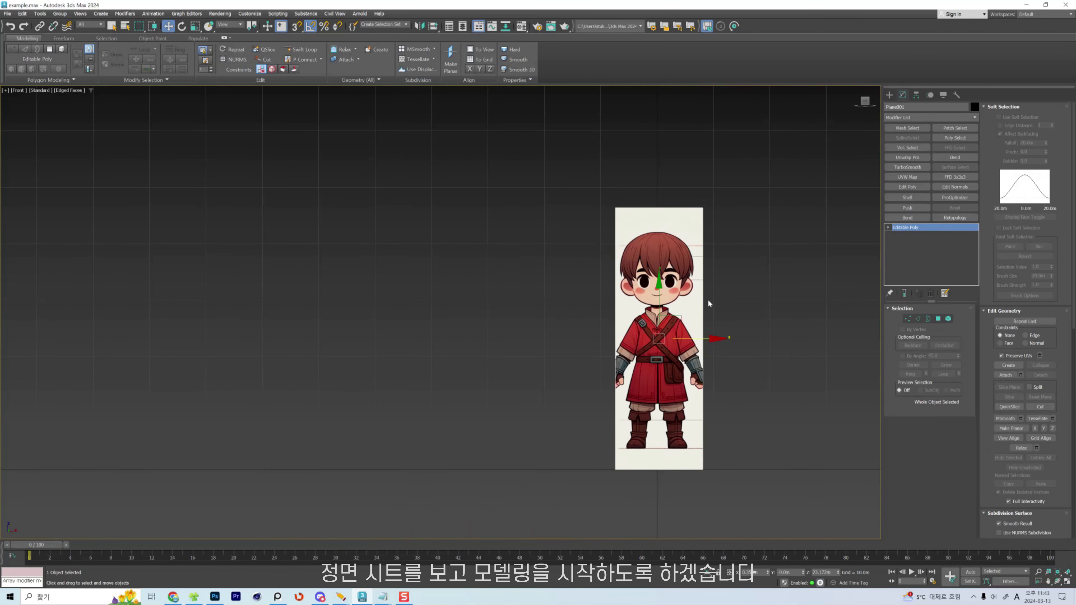
scroll(708, 300, "up", 5)
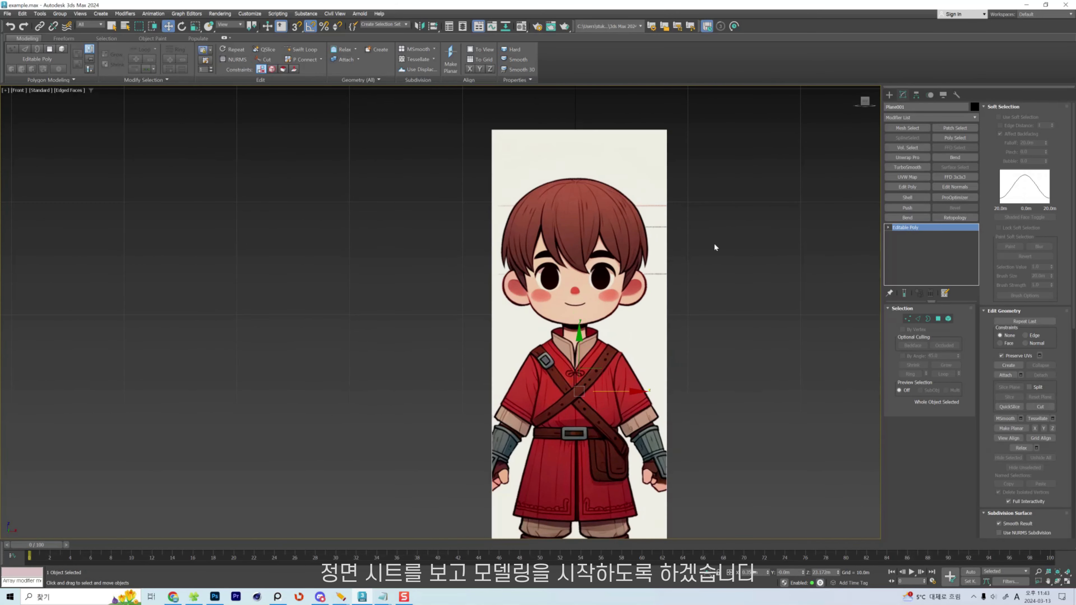
left_click(890, 95)
middle_click_drag(684, 180, 653, 161)
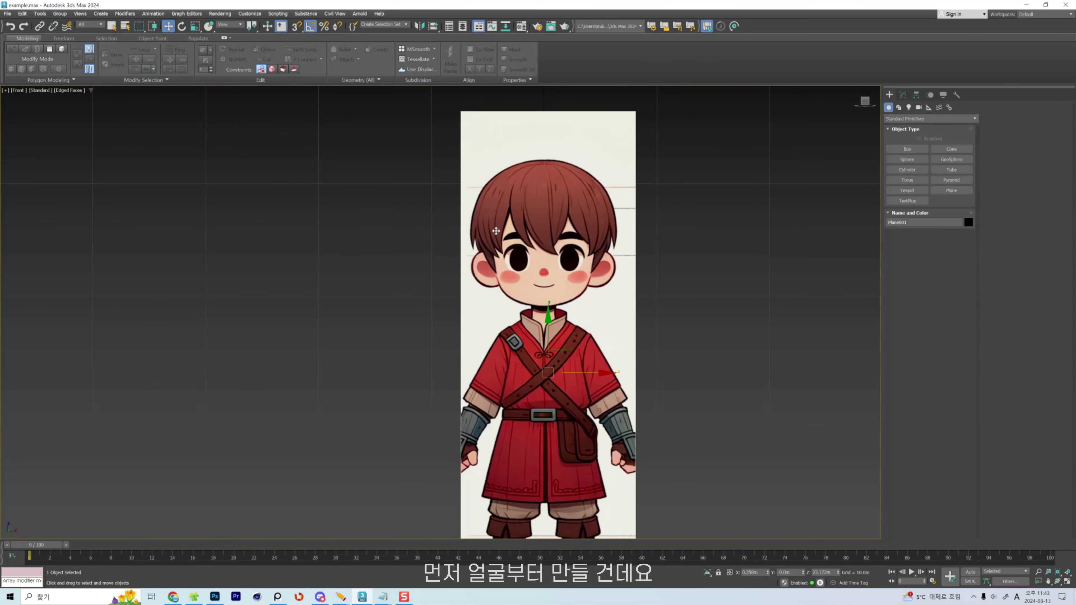
scroll(612, 251, "up", 2)
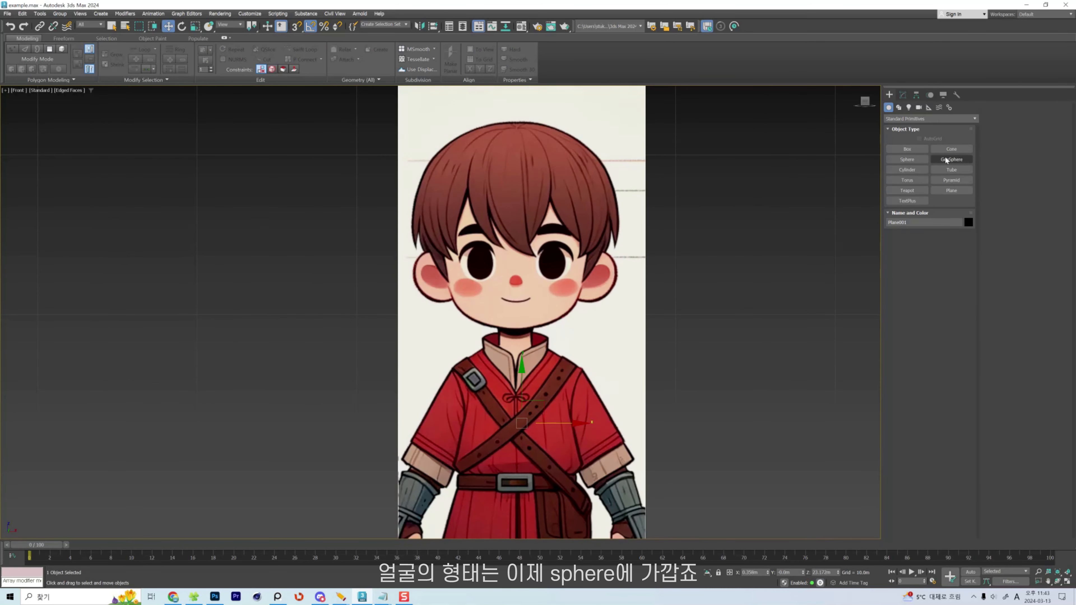
left_click(910, 161)
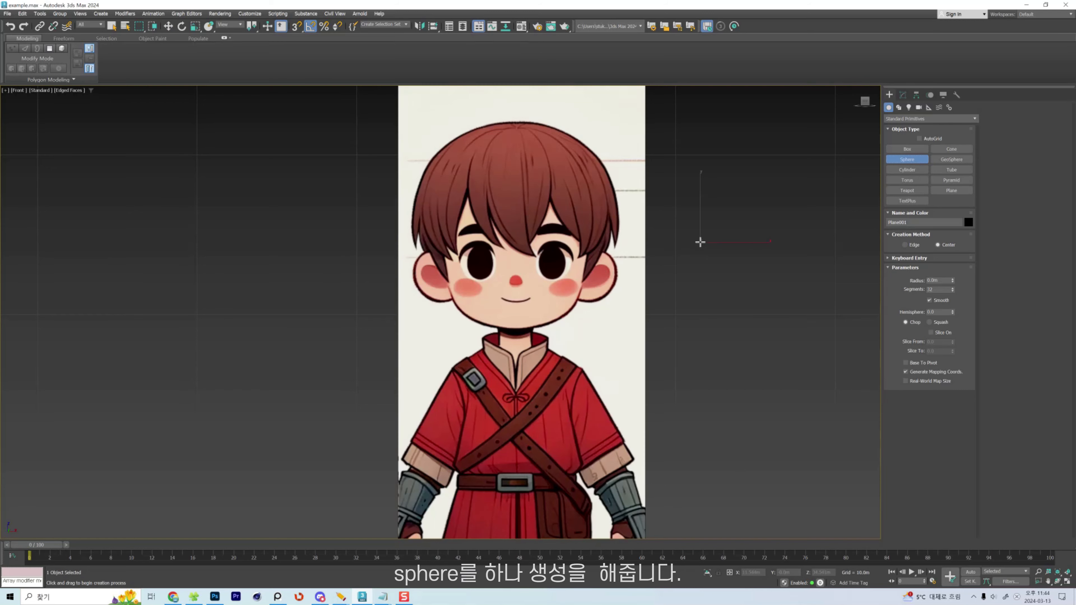
left_click_drag(700, 241, 715, 292)
left_click_drag(687, 232, 729, 322)
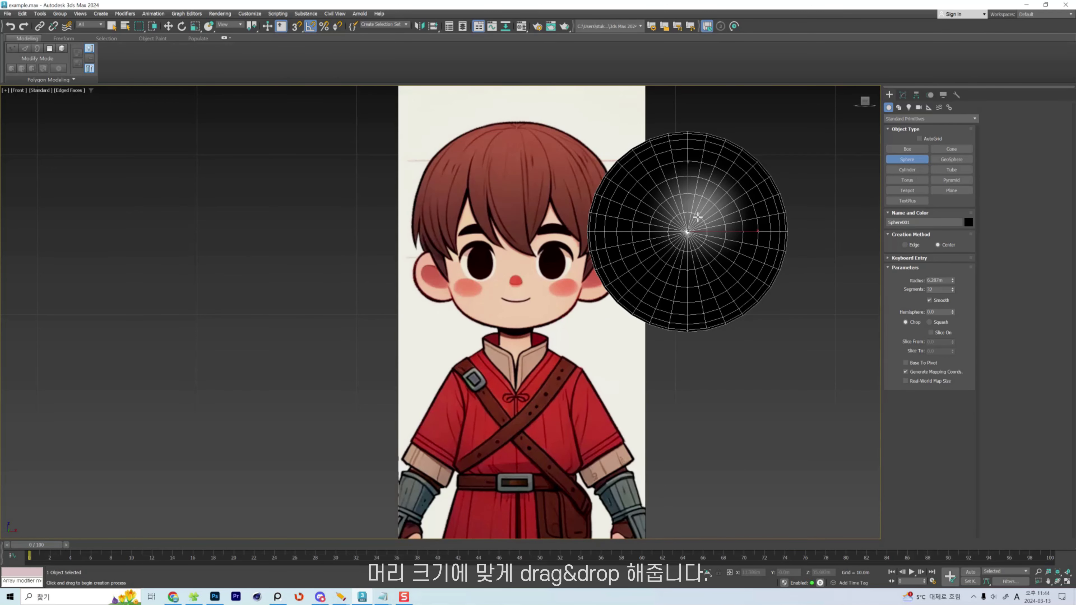
Center the sphere over the head by setting its X position to 0.
key("w")
middle_click_drag(698, 309, 728, 327)
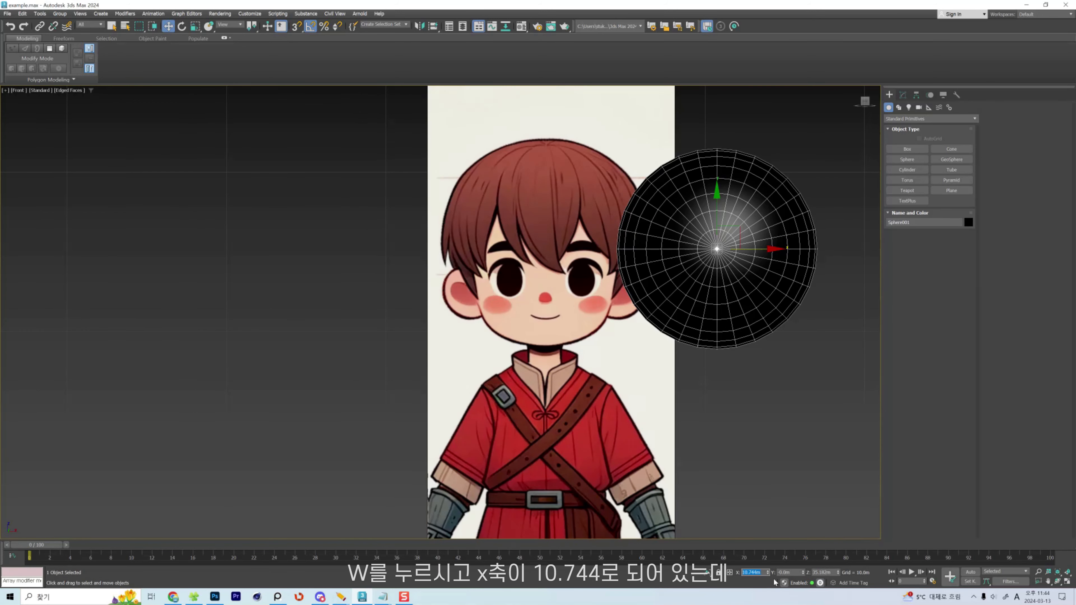
type("0")
key("Return")
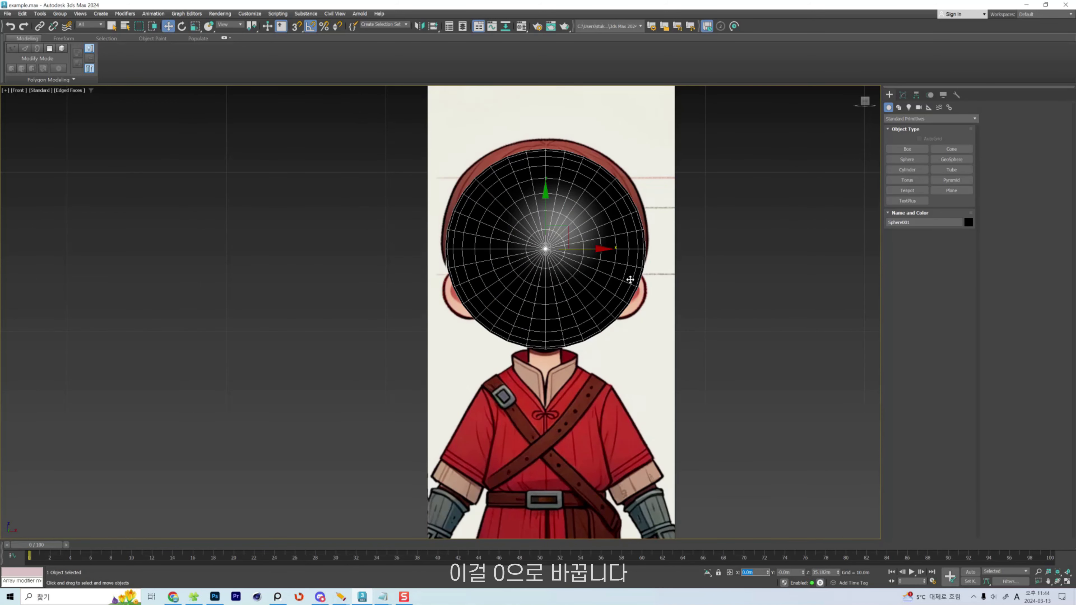
Turn on see-through display for the sphere and check it from an angled view.
middle_click_drag(629, 280, 649, 289)
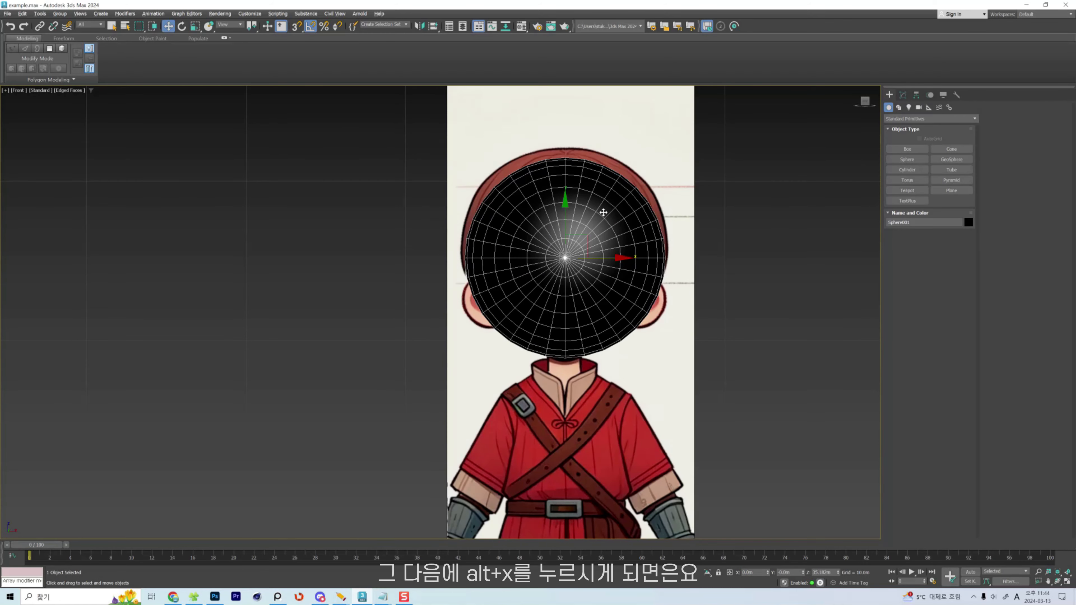
key("alt+x")
middle_click_drag(597, 286, 597, 325, "alt")
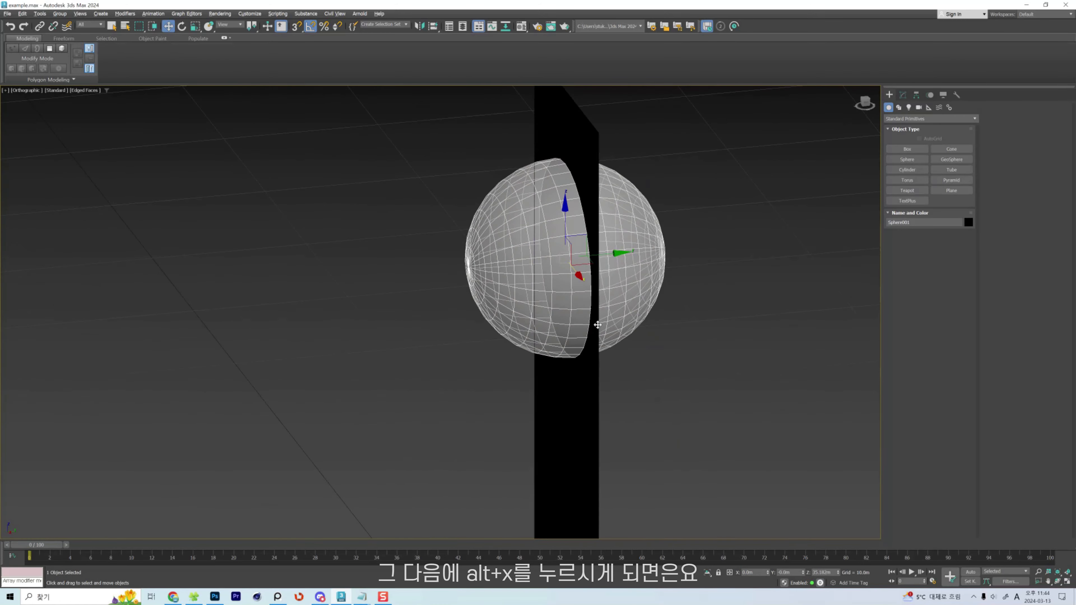
Compare the see-through sphere with the character's head in the front view.
key("f")
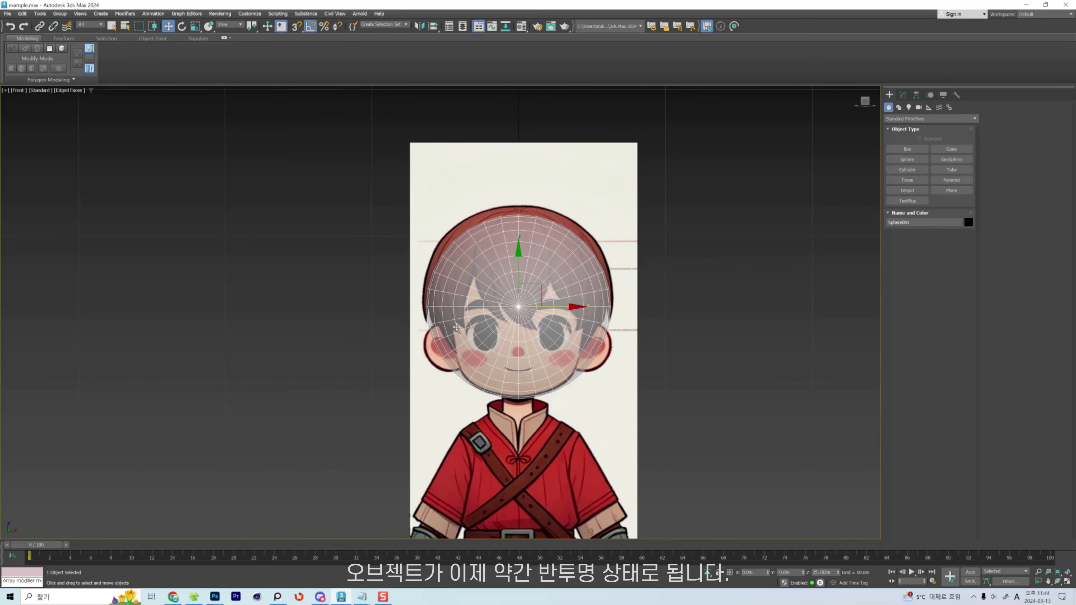
scroll(456, 327, "up", 2)
left_click(807, 285)
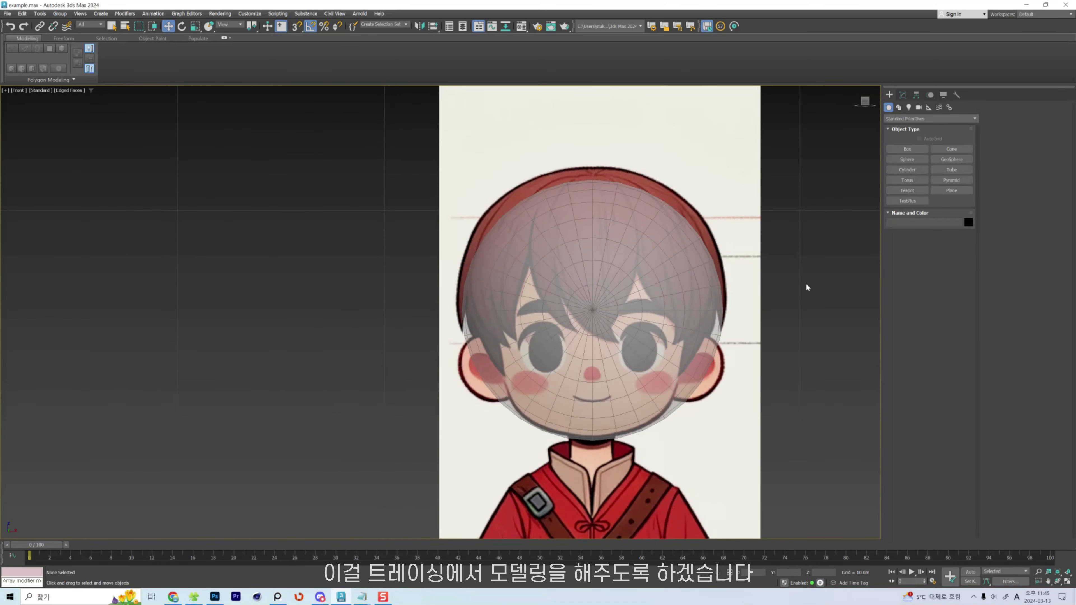
left_click(661, 319)
scroll(658, 341, "down", 5)
scroll(604, 326, "up", 5)
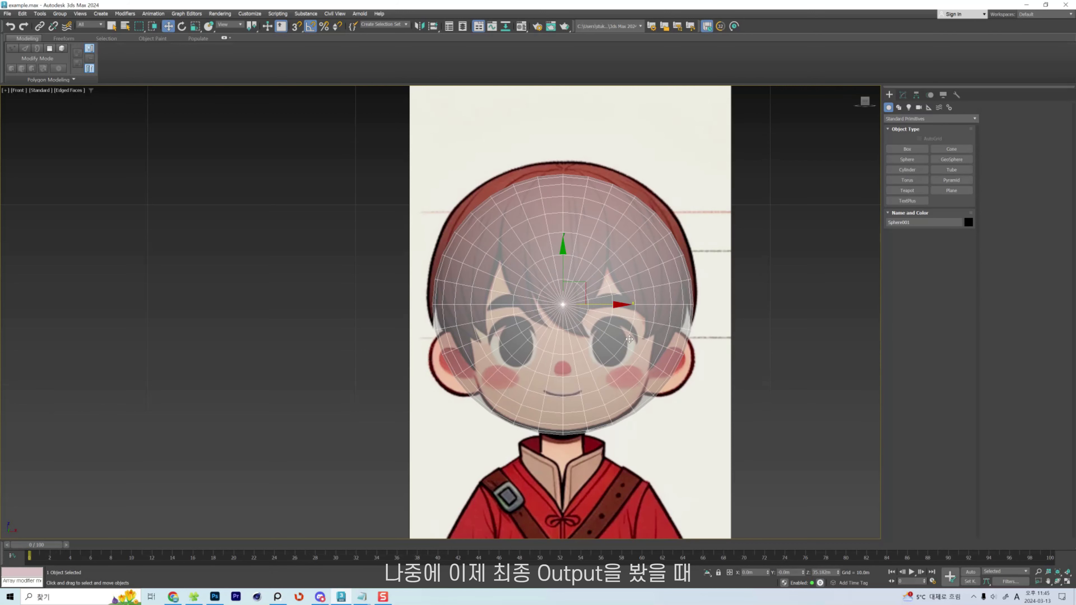
Open the head sphere's creation parameters for editing.
left_click(679, 195)
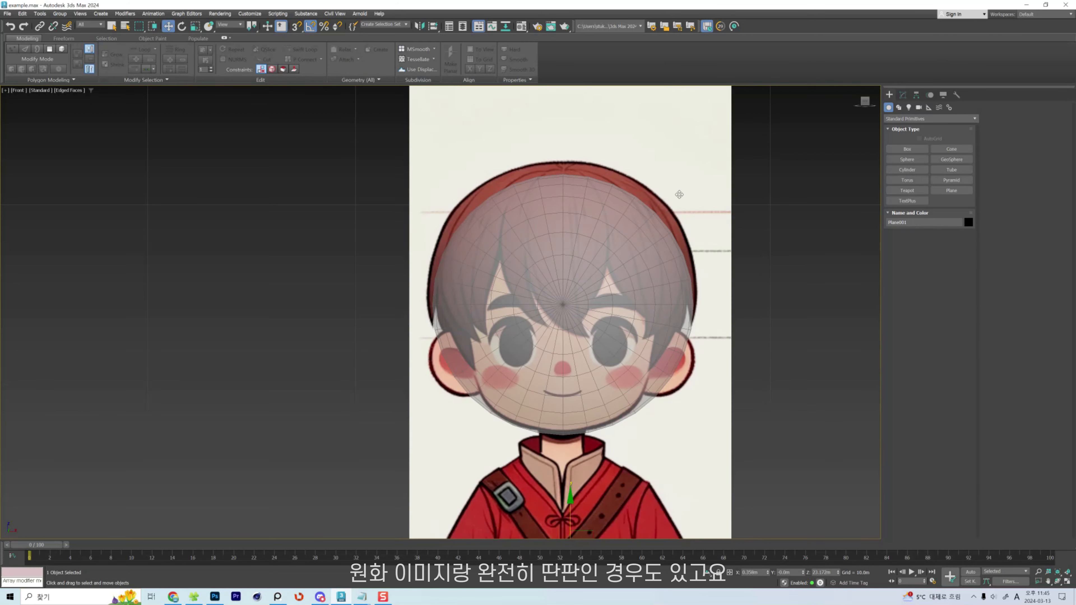
left_click(903, 96)
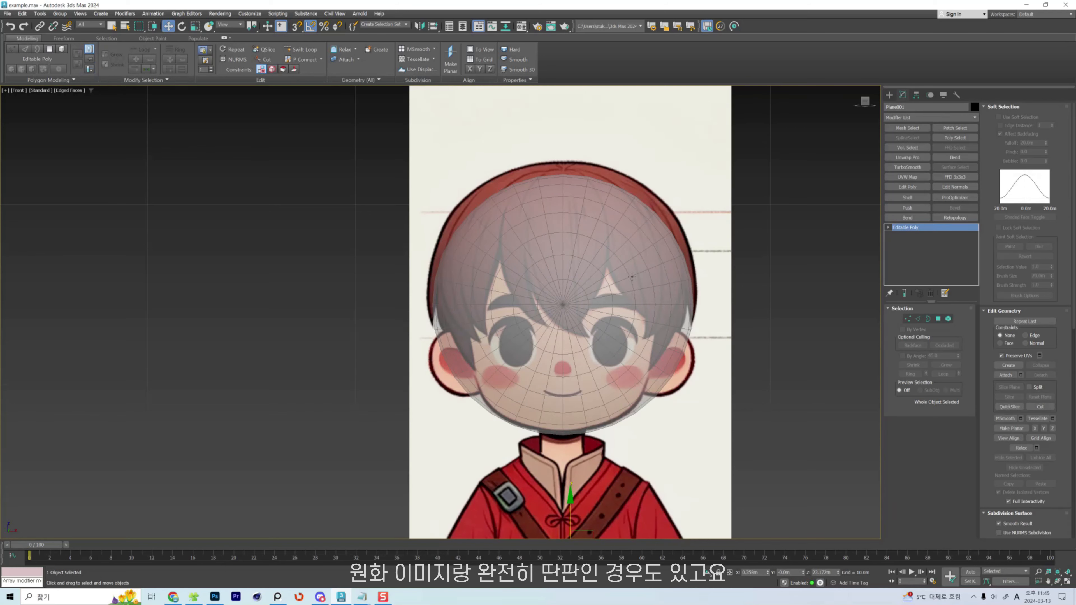
left_click(740, 238)
left_click(626, 268)
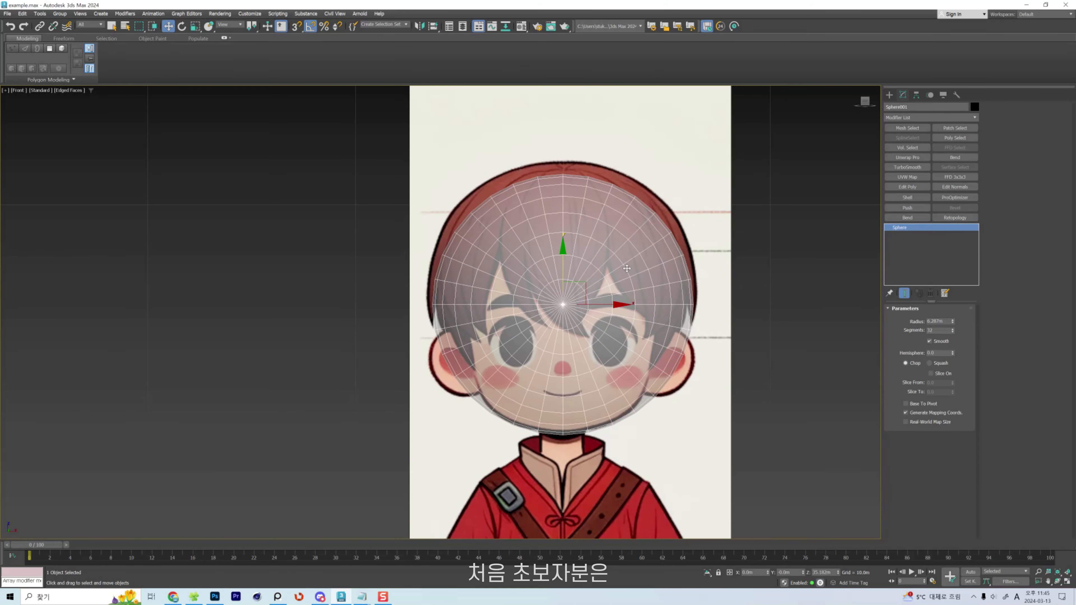
middle_click_drag(581, 405, 589, 388)
scroll(589, 389, "down", 2)
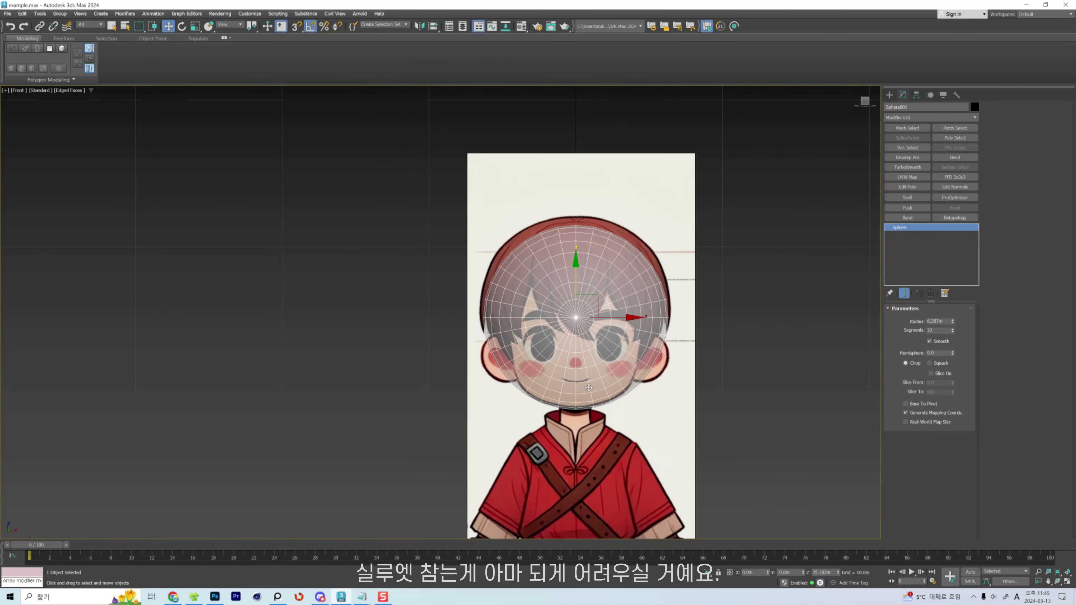
scroll(589, 388, "up", 4)
scroll(589, 389, "down", 2)
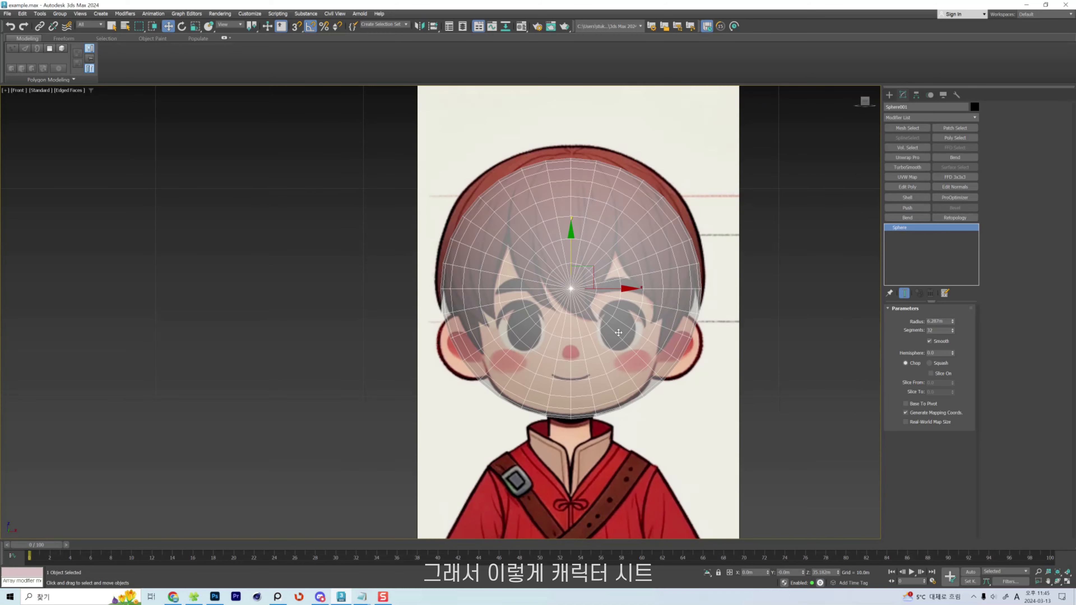
middle_click_drag(654, 339, 644, 336)
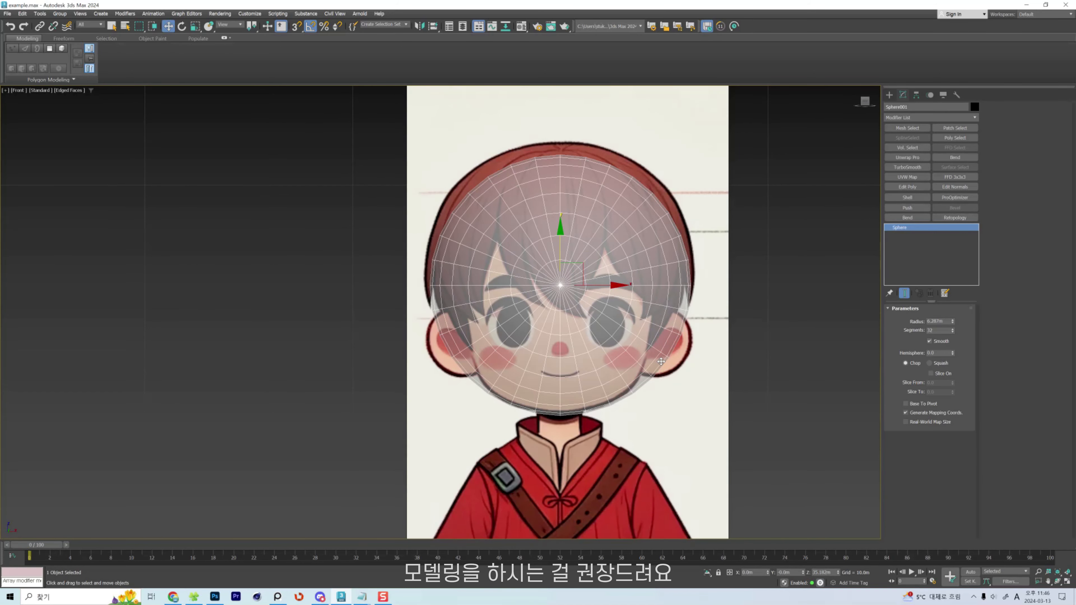
middle_click_drag(609, 353, 672, 365)
scroll(700, 295, "up", 5)
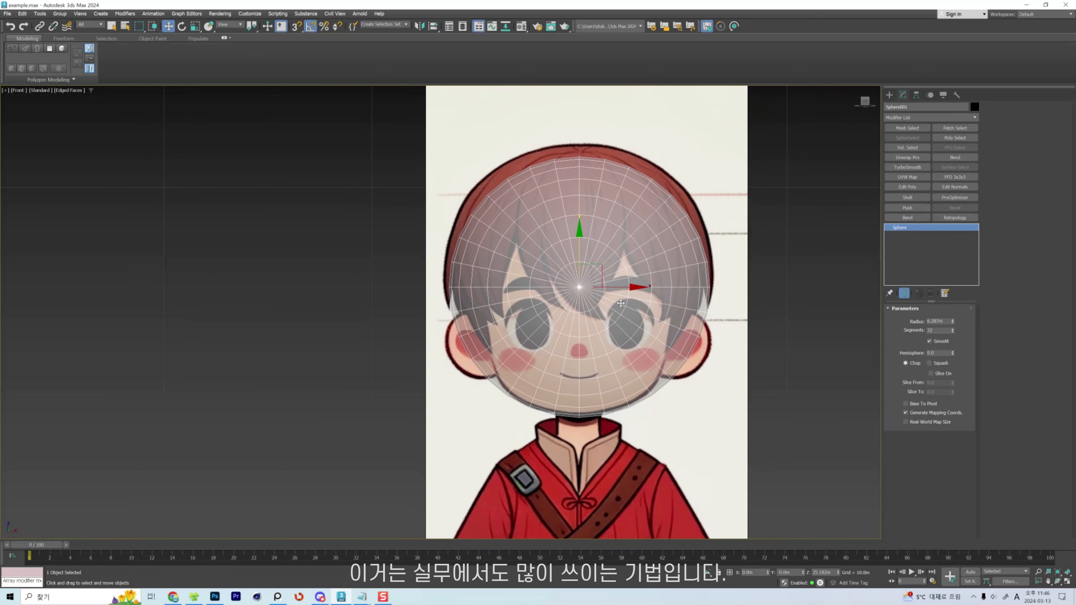
scroll(693, 366, "down", 6)
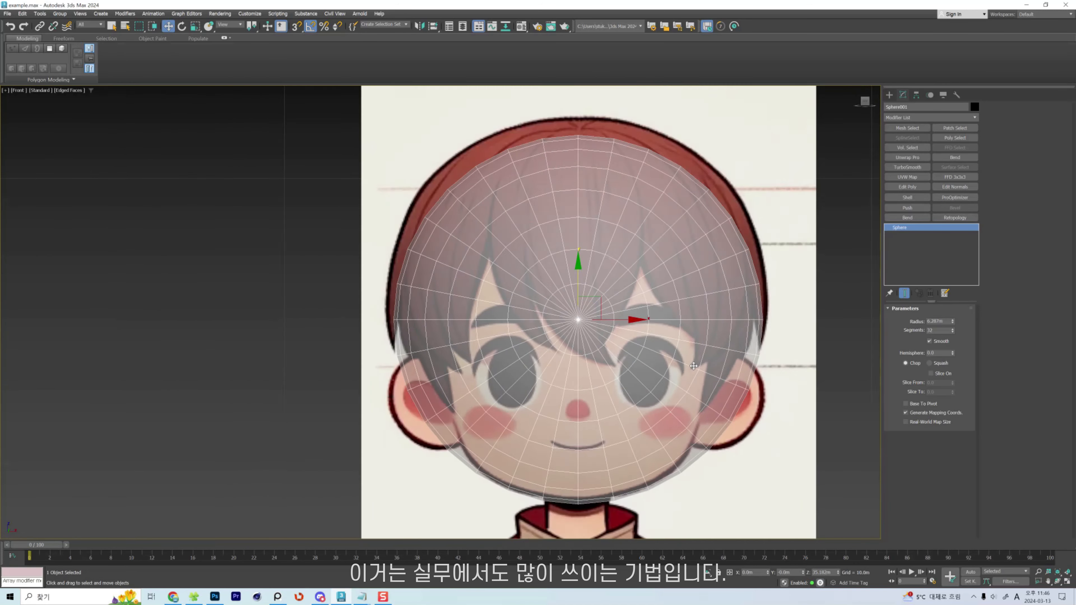
Rotate the head sphere 90 degrees so its poles face up and down, and return to the Move tool.
key("e")
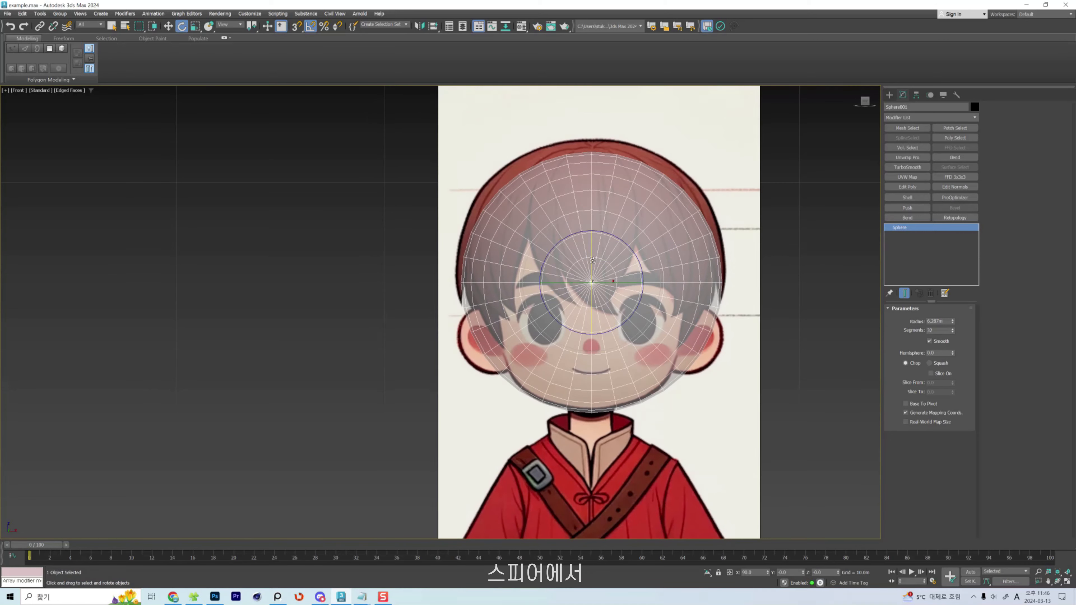
scroll(788, 243, "up", 2)
left_click_drag(509, 274, 510, 243)
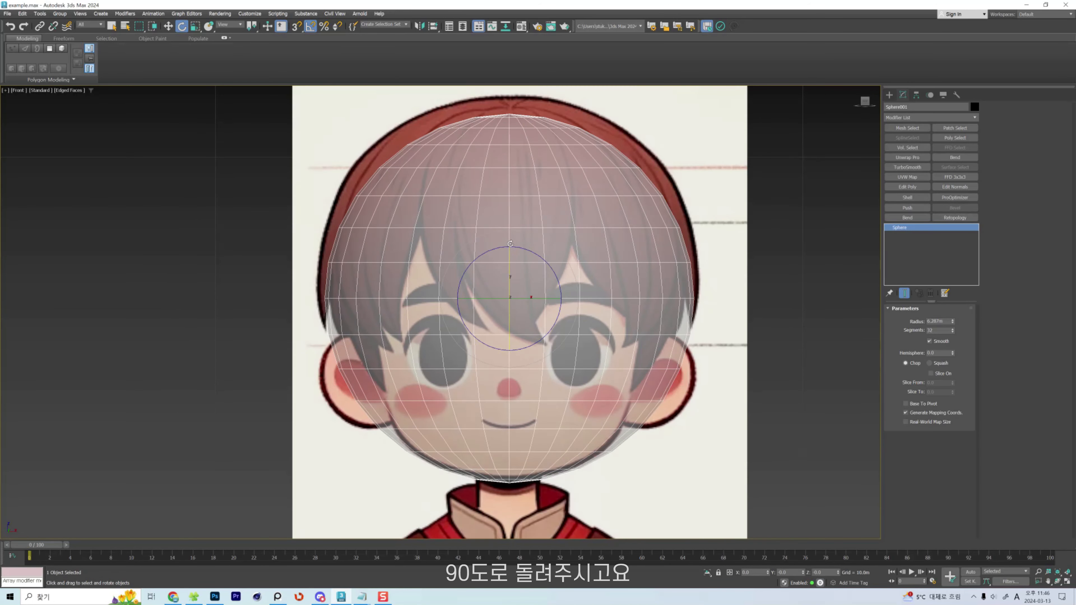
key("w")
middle_click_drag(716, 331, 745, 326)
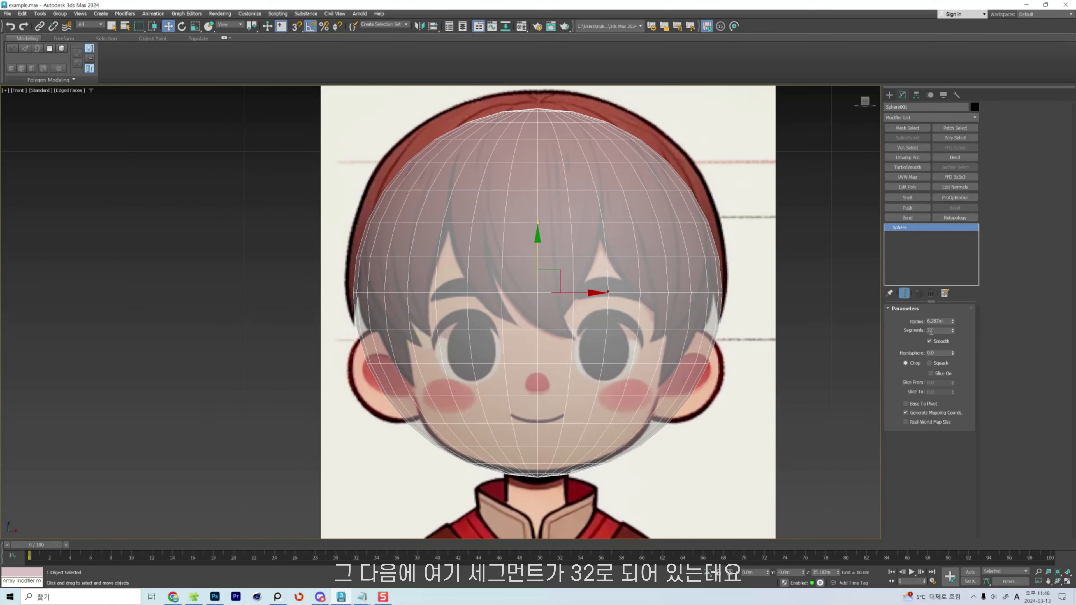
Try low segment counts such as 4 and 5 on the sphere and check each shape from an angled view.
scroll(524, 316, "down", 4)
scroll(524, 316, "up", 5)
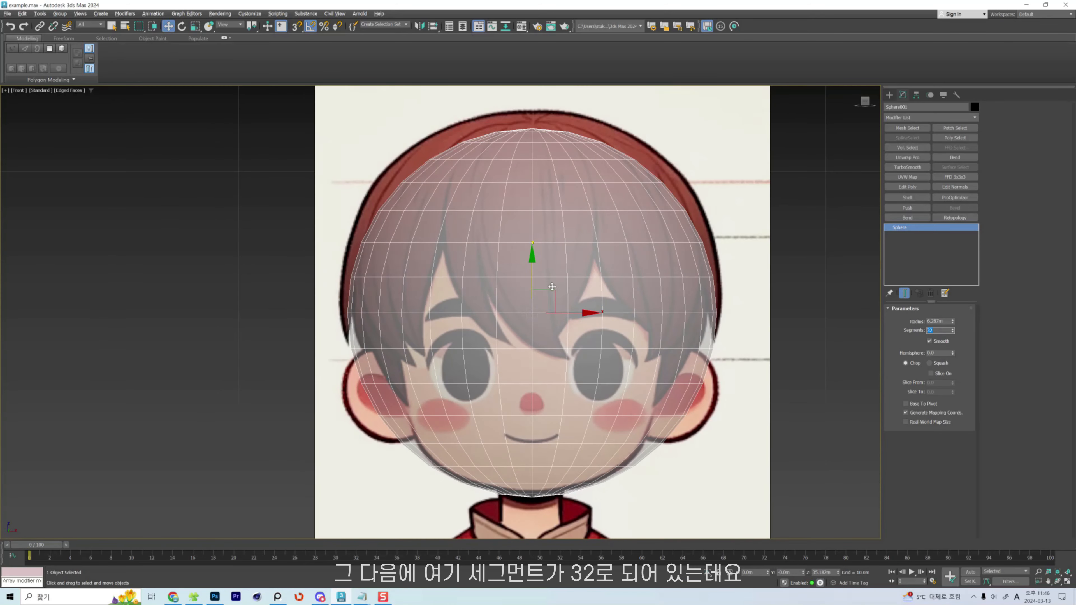
middle_click_drag(524, 316, 654, 298, "alt")
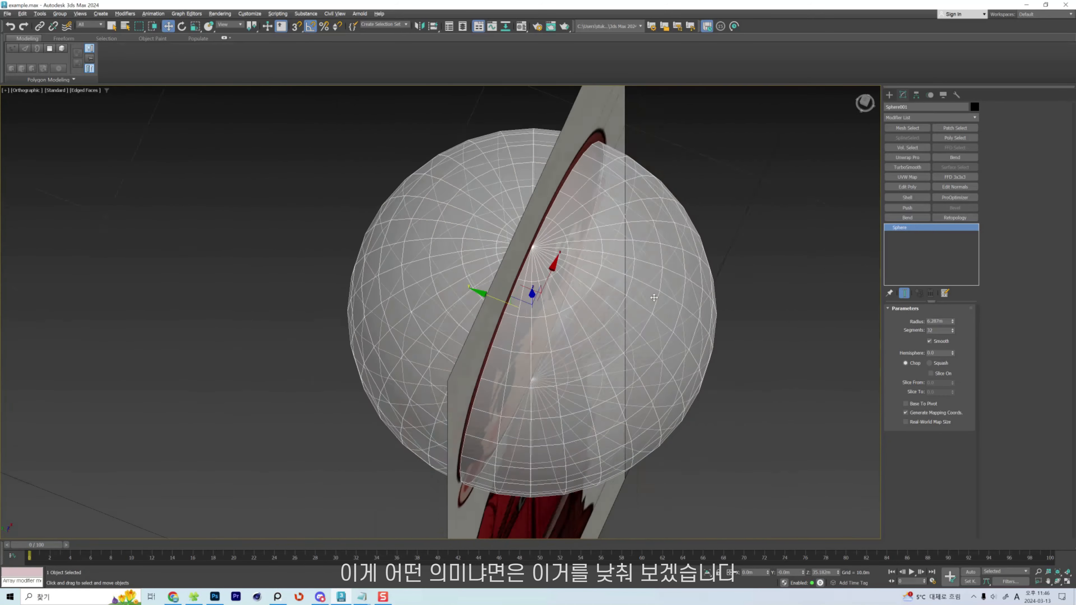
left_click_drag(952, 329, 954, 338)
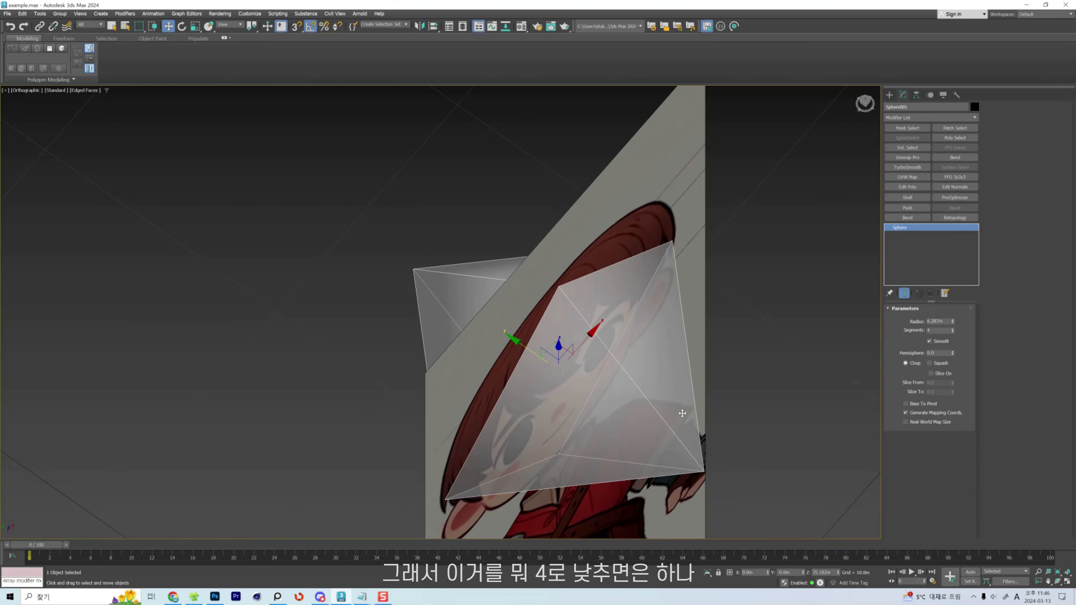
middle_click_drag(682, 413, 625, 316, "alt")
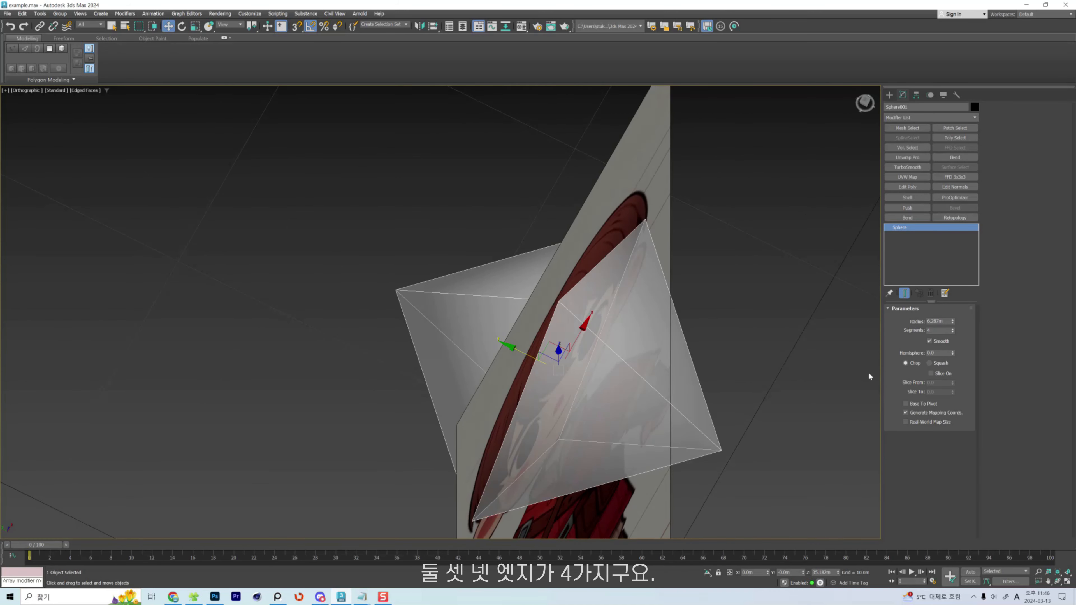
left_click(954, 330)
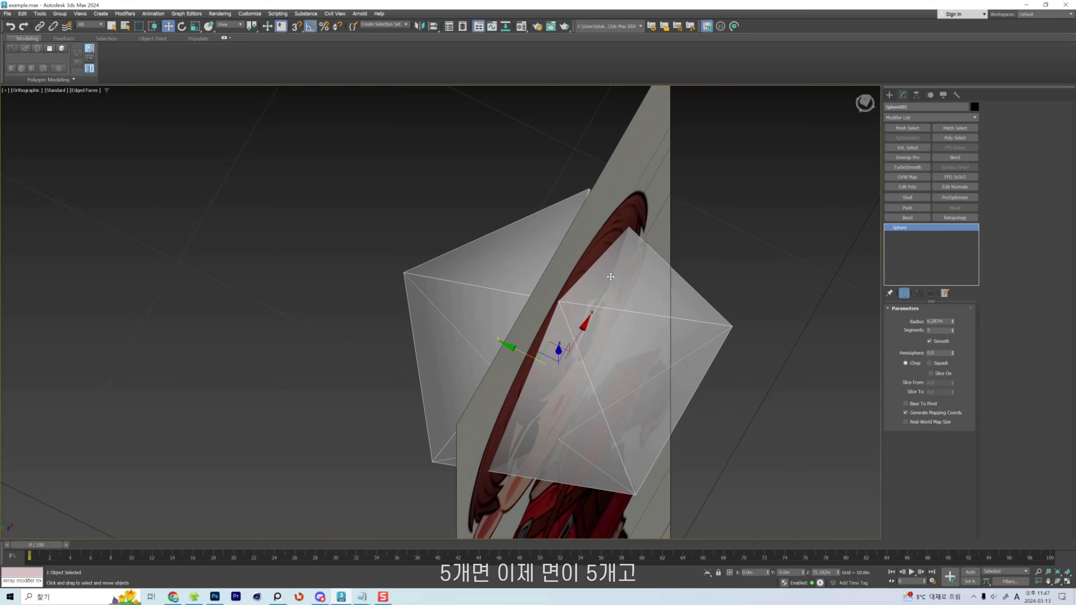
left_click(952, 329)
middle_click_drag(723, 347, 793, 320, "alt")
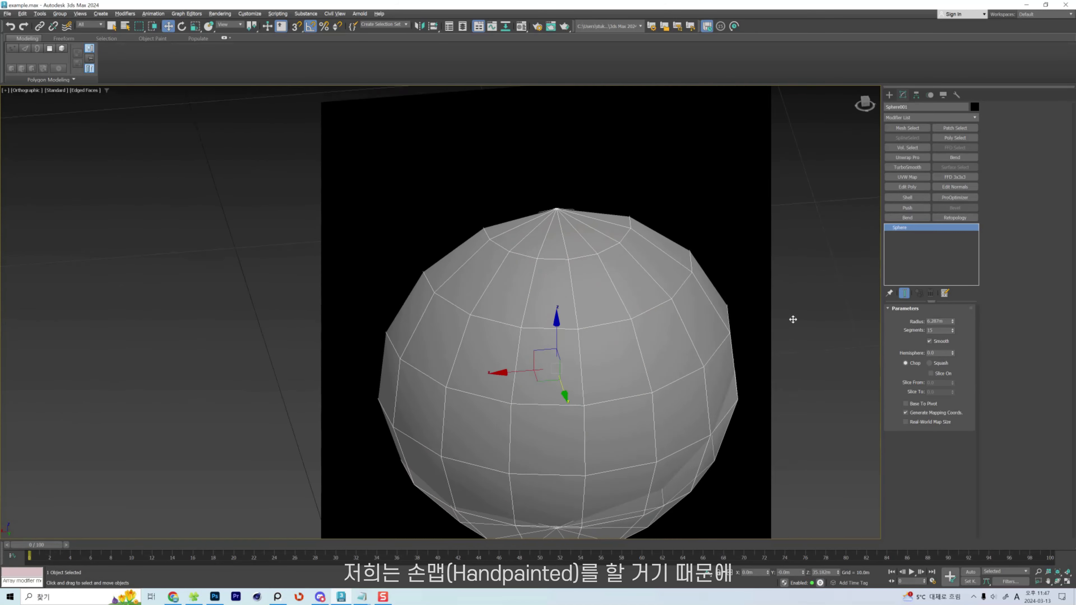
Set the head sphere's segments to 20 and return to the front view.
key("f")
scroll(454, 343, "up", 2)
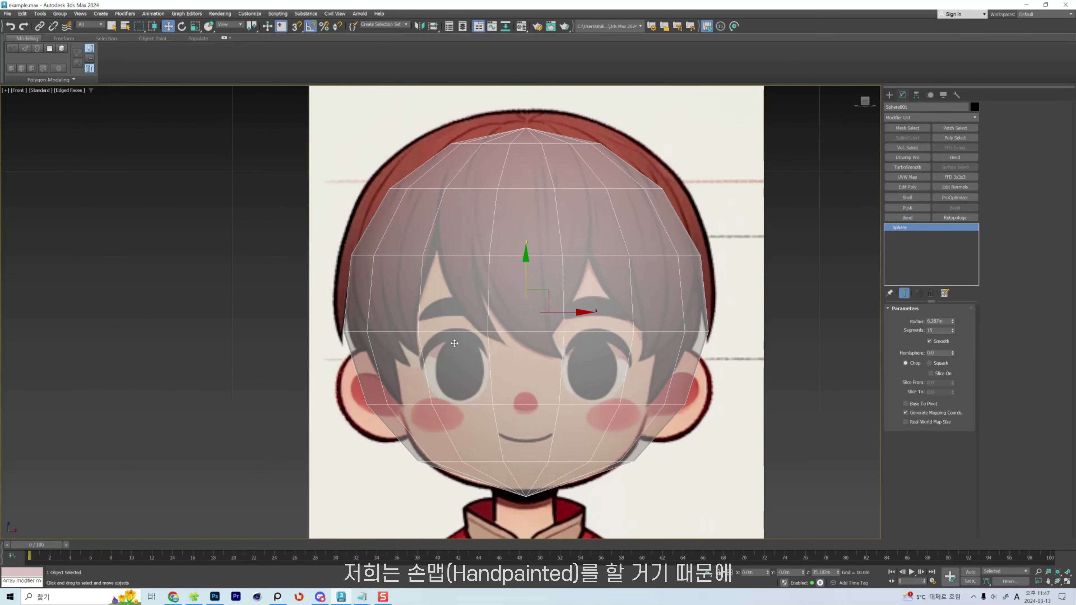
scroll(628, 331, "down", 2)
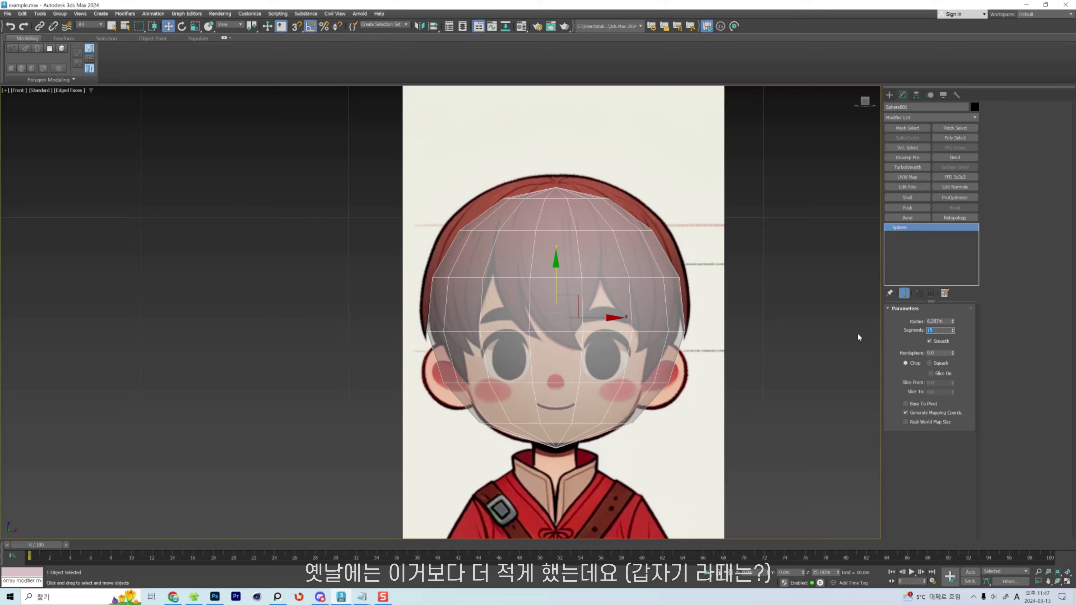
scroll(595, 297, "up", 2)
scroll(617, 348, "down", 4)
middle_click_drag(563, 326, 614, 355, "alt")
scroll(617, 356, "up", 2)
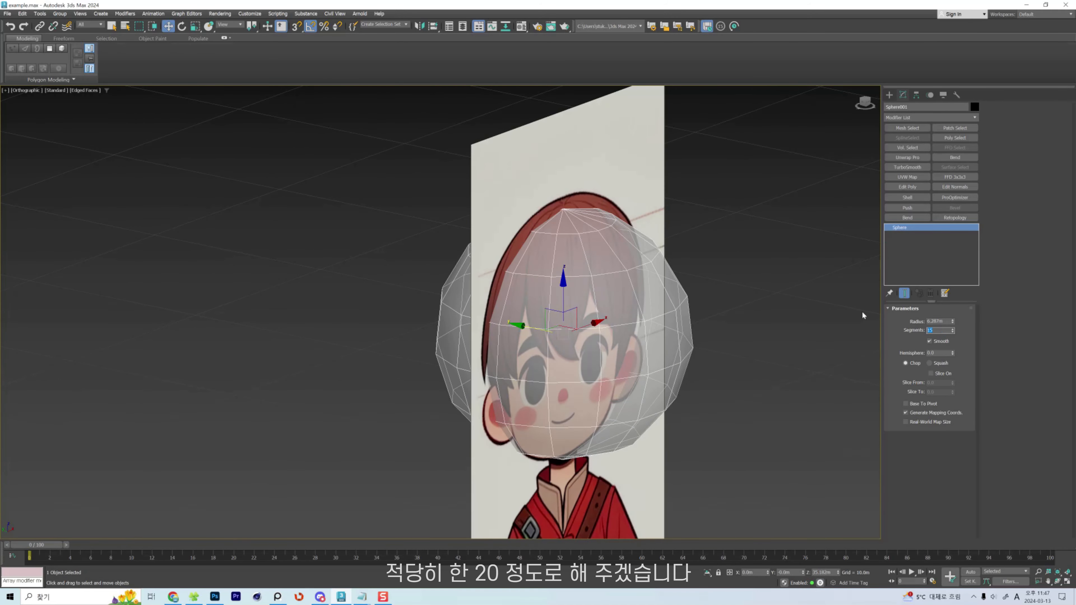
type("20")
key("Return")
key("f")
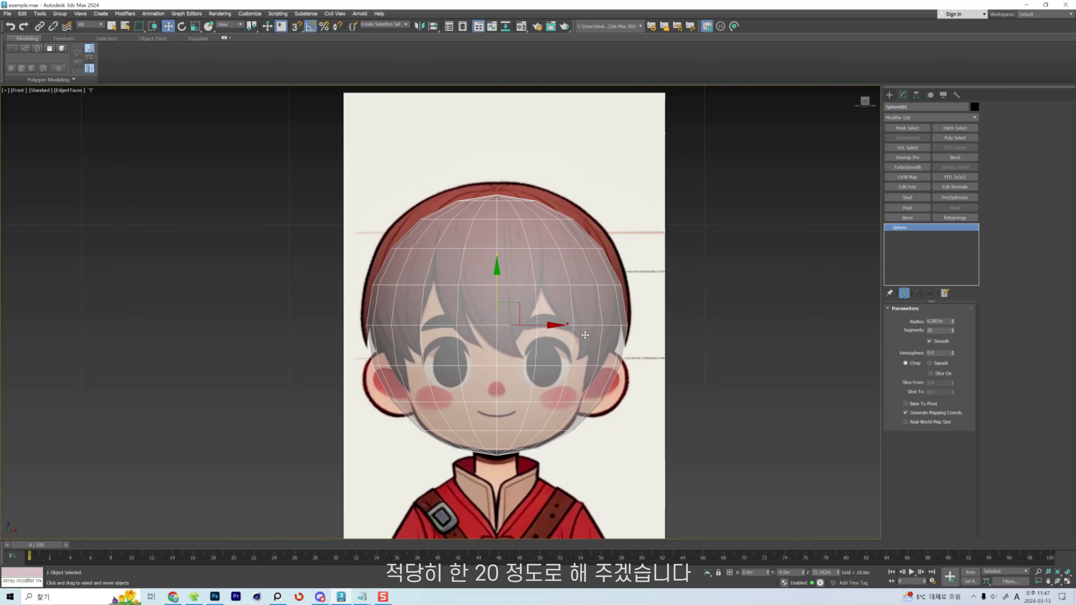
Convert the head sphere to an Editable Poly.
middle_click_drag(585, 335, 644, 326)
right_click(585, 299)
mouse_move(626, 405)
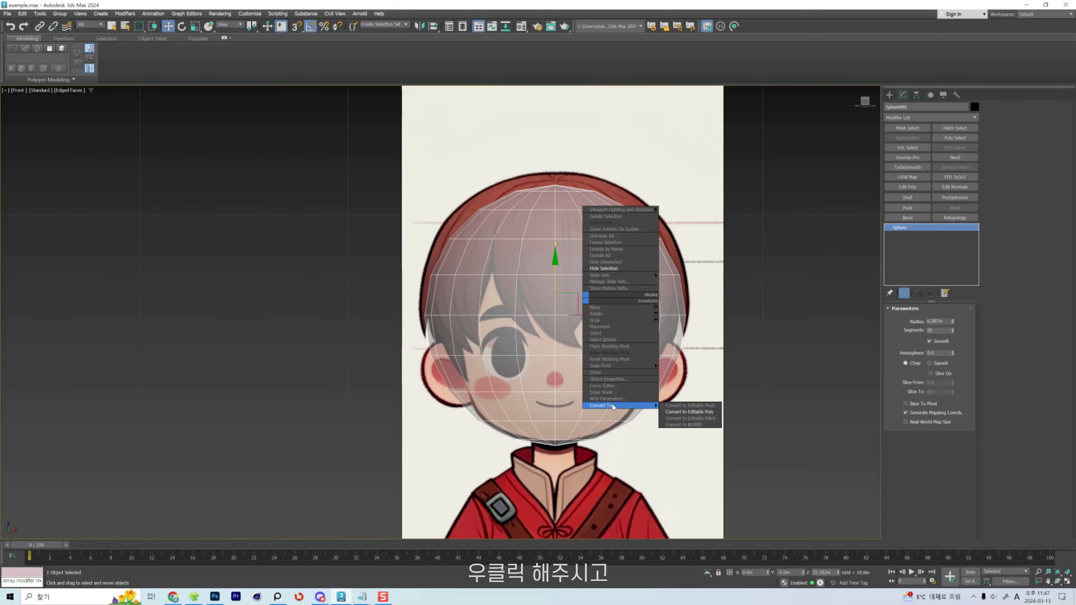
left_click(677, 412)
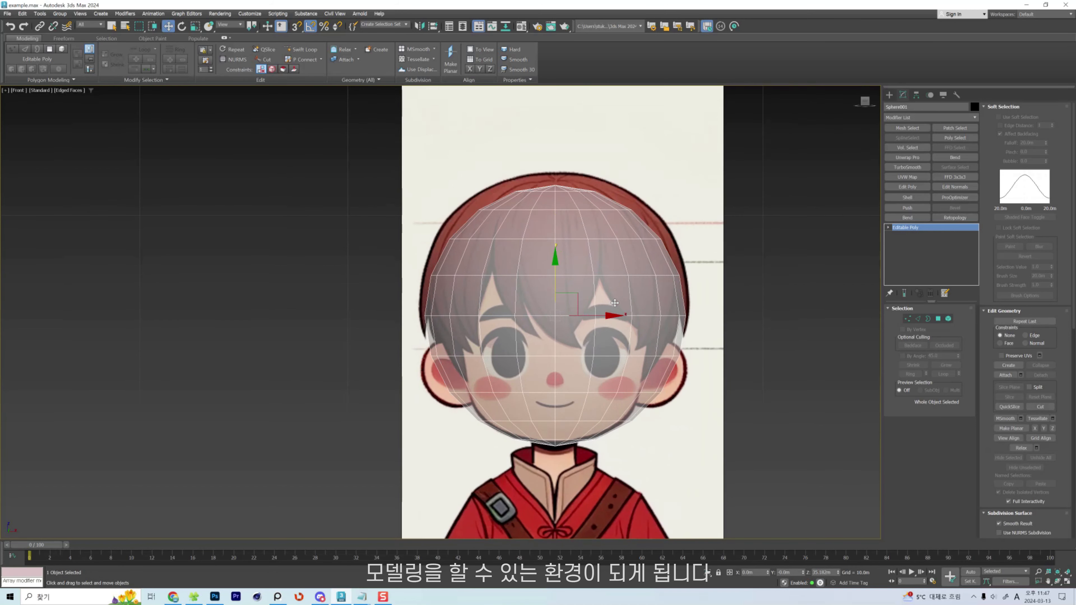
middle_click_drag(557, 284, 551, 282)
key("shift+s")
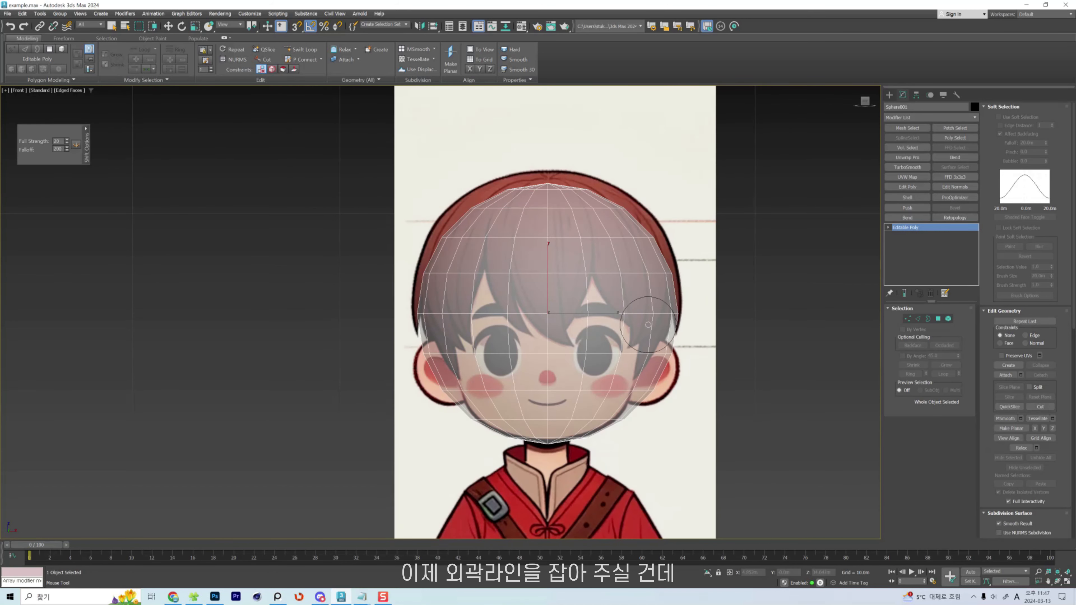
key("w")
Switch the head mesh to vertex editing and select vertices at its outer side edge.
scroll(644, 315, "up", 3)
key("1")
left_click(700, 311)
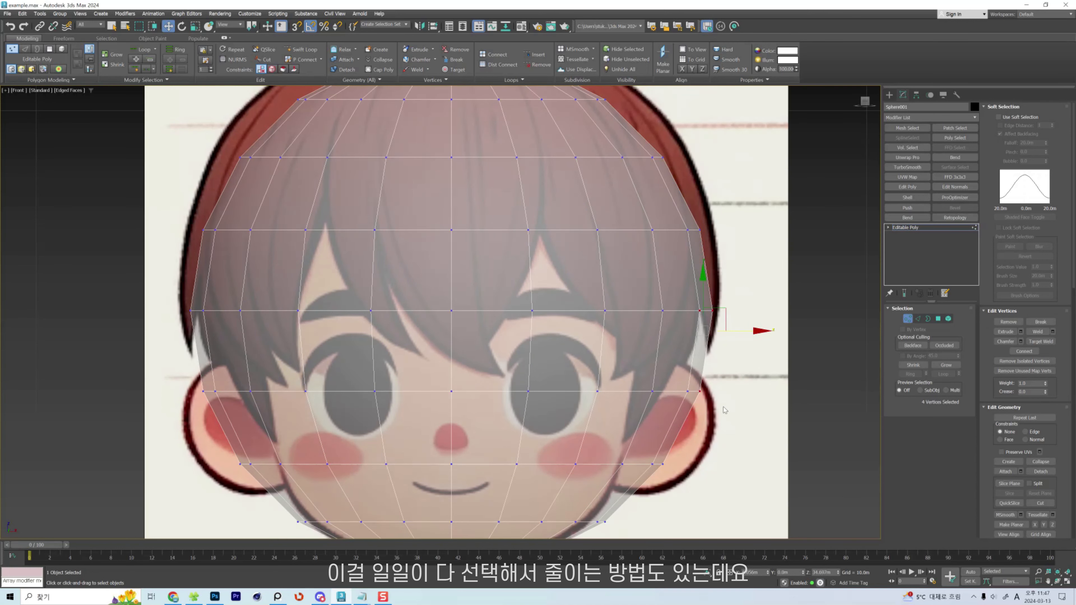
Try to pull the side vertices inward to the face outline row by row, and undo the moves.
left_click_drag(749, 391, 722, 391)
key("ctrl+z")
mouse_move(673, 452)
left_mouse_down()
mouse_move(646, 478)
mouse_move(665, 463)
left_mouse_up()
key("ctrl+z")
key("ctrl+z")
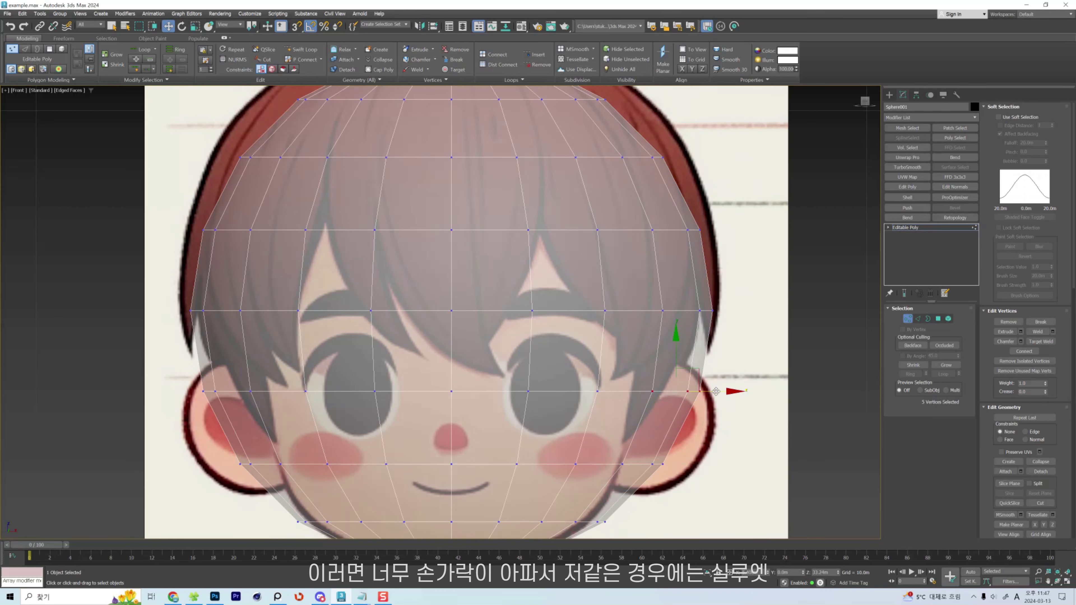
key("ctrl+z")
key("ctrl+y")
scroll(564, 385, "down", 5)
left_click(726, 333)
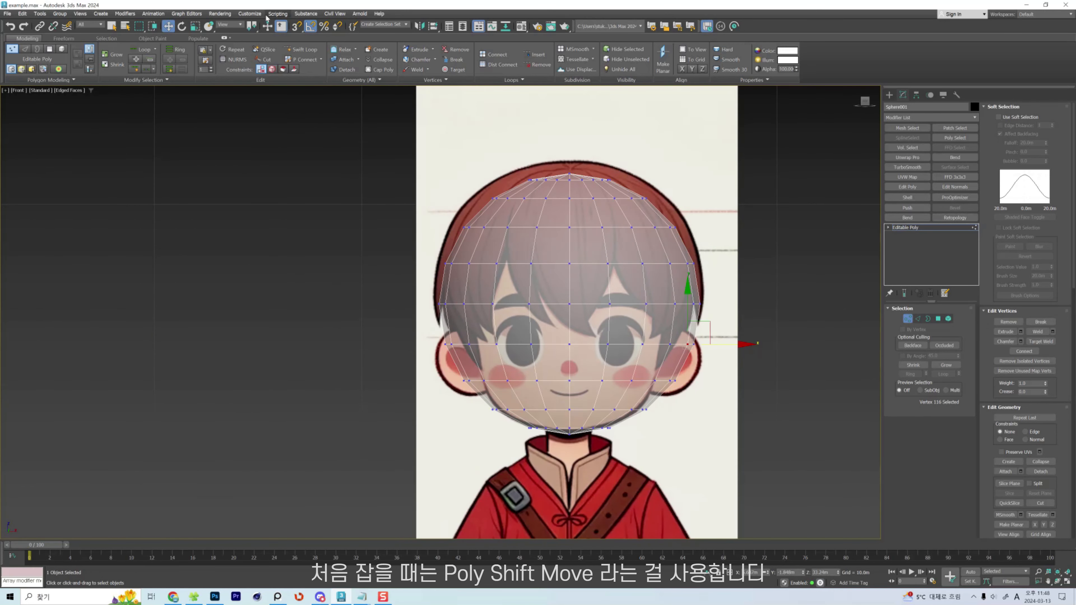
middle_click_drag(600, 309, 582, 301)
key("shift+w")
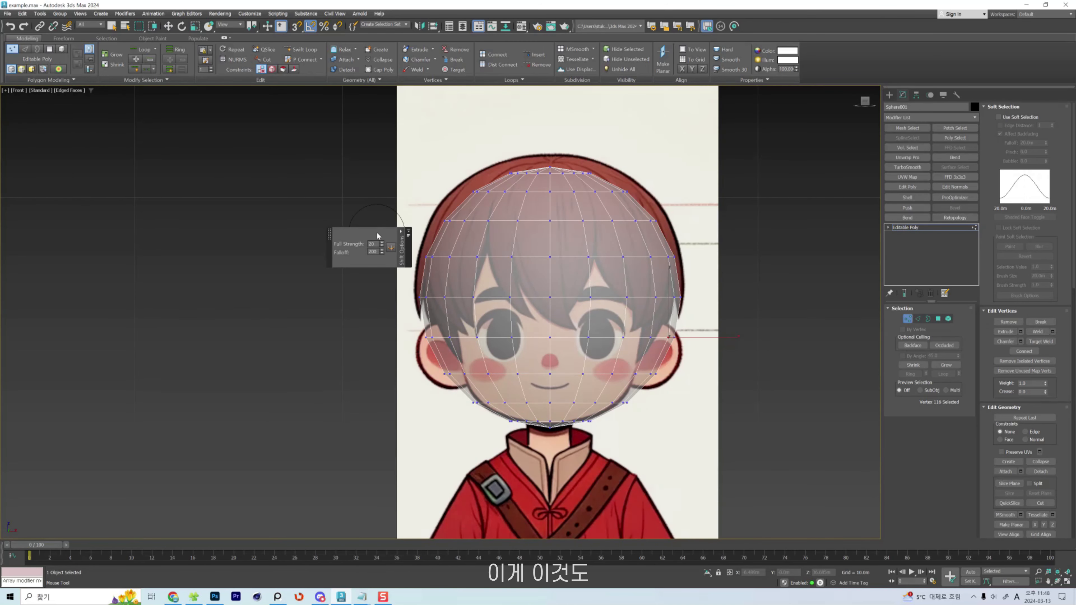
key("w")
Look up the hotkey assigned to the PolyShift Move action in the Hotkey Editor.
left_click(249, 13)
left_click(256, 37)
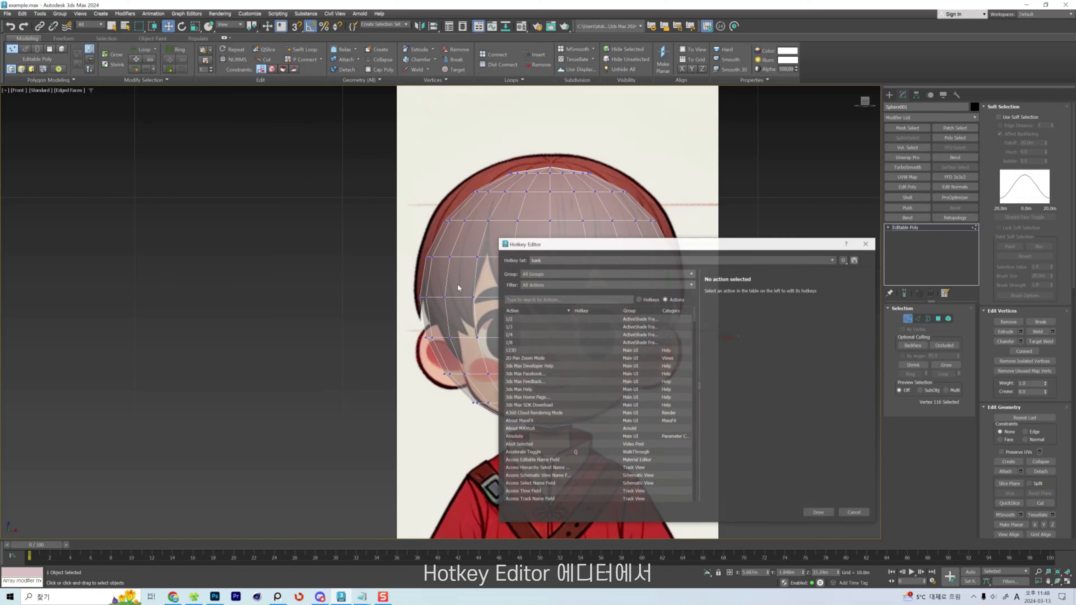
left_click(593, 362)
key("o")
key("p")
key("p")
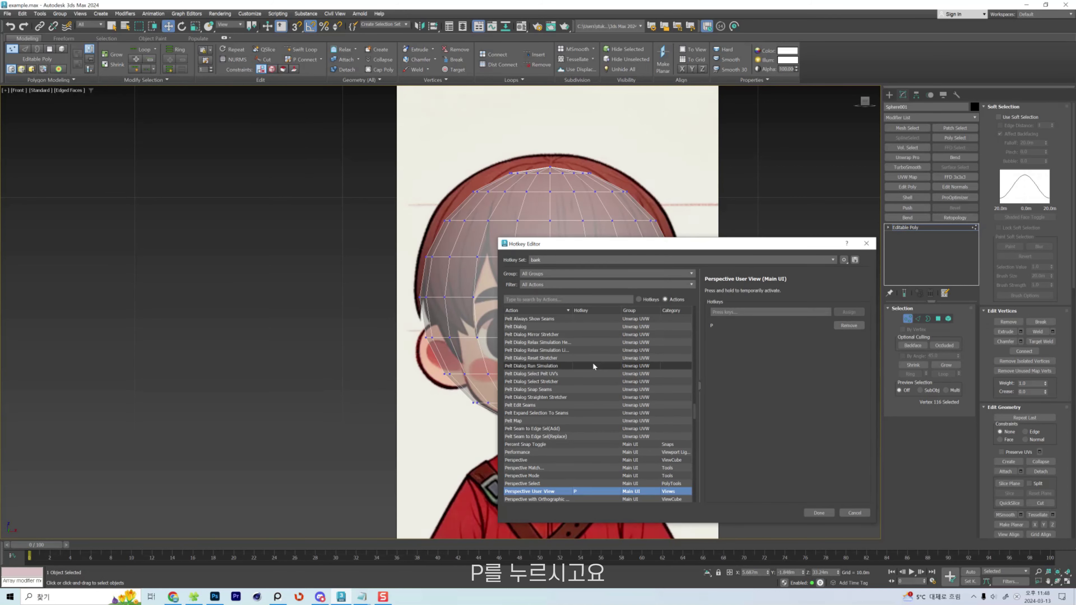
scroll(592, 381, "down", 10)
left_click(539, 374)
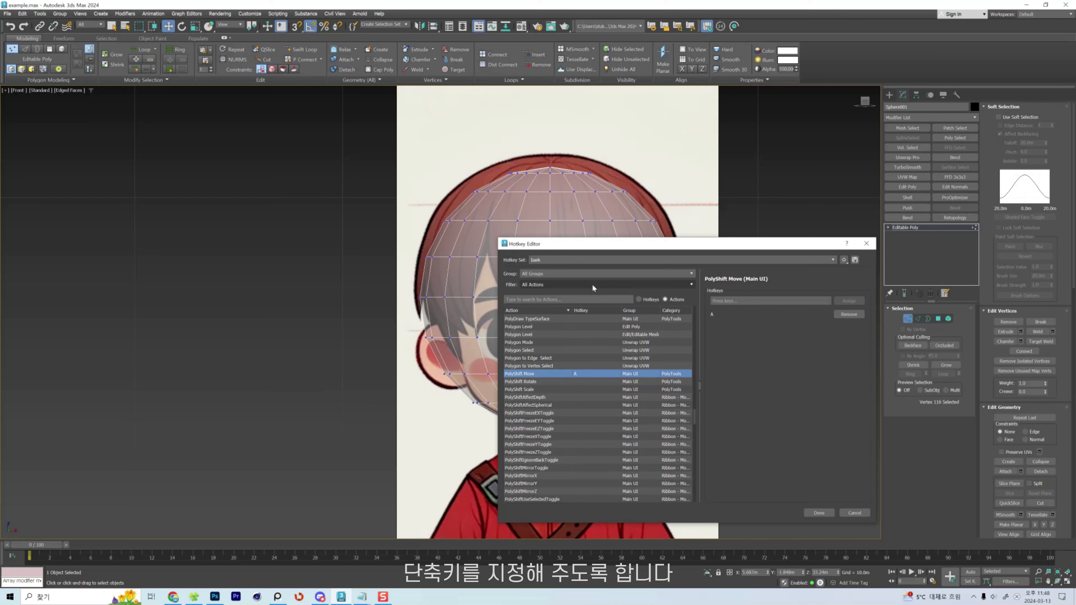
left_click_drag(651, 247, 571, 216)
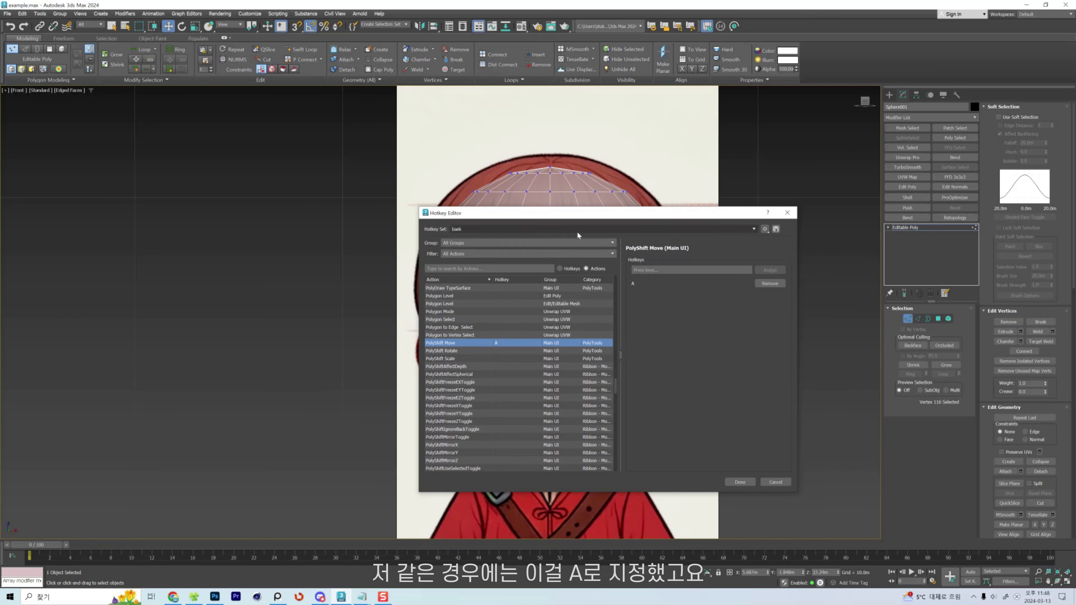
Close the Hotkey Editor, start PolyShift Move on the head mesh, and adjust its brush size.
left_click(739, 482)
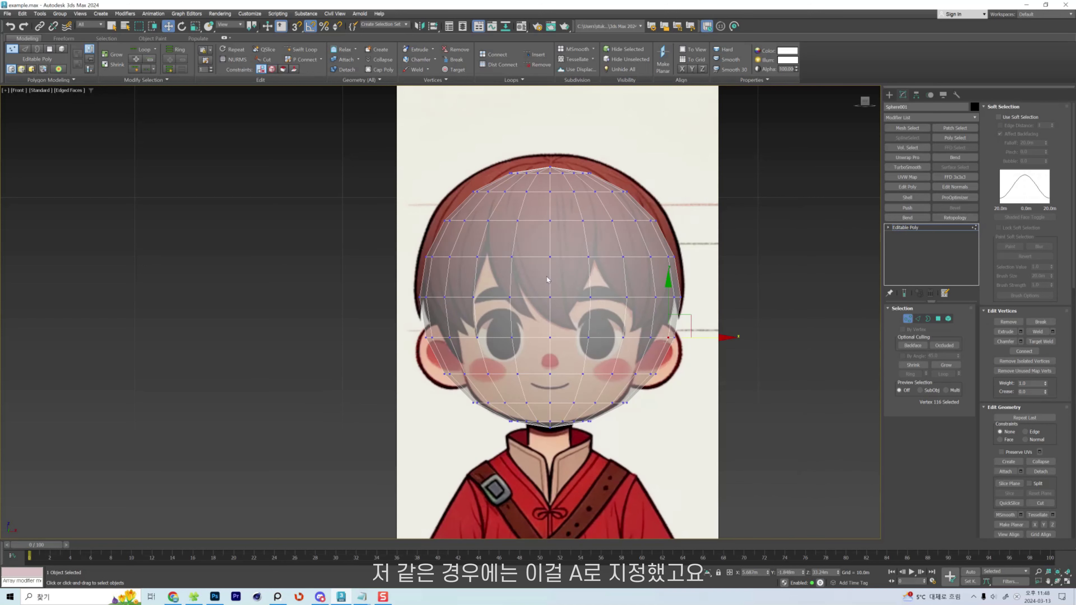
middle_click_drag(572, 283, 612, 308)
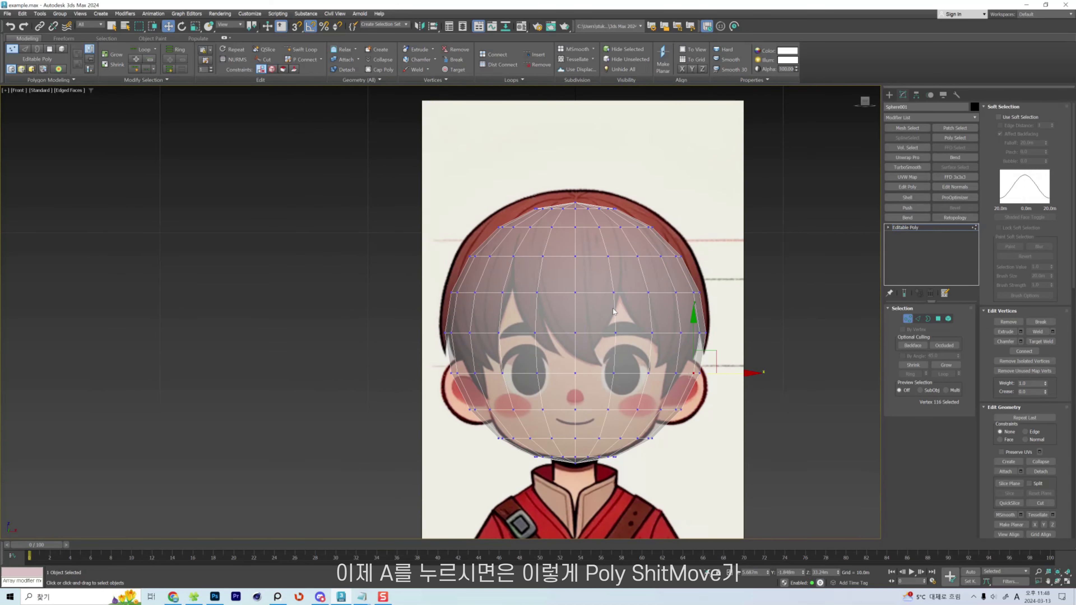
key("a")
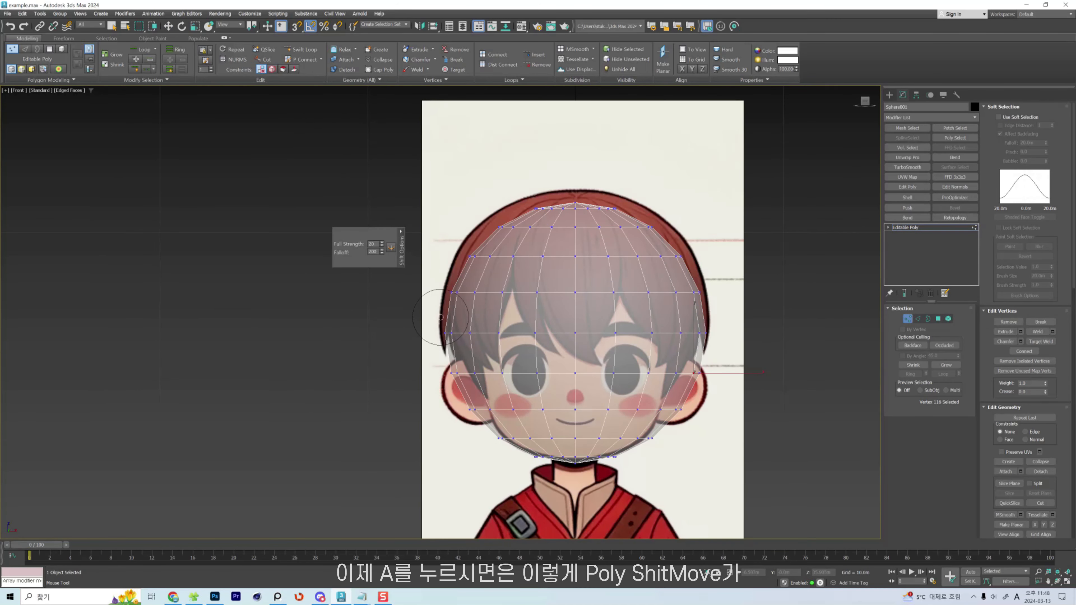
middle_click_drag(441, 316, 500, 302)
left_click_drag(537, 255, 538, 262)
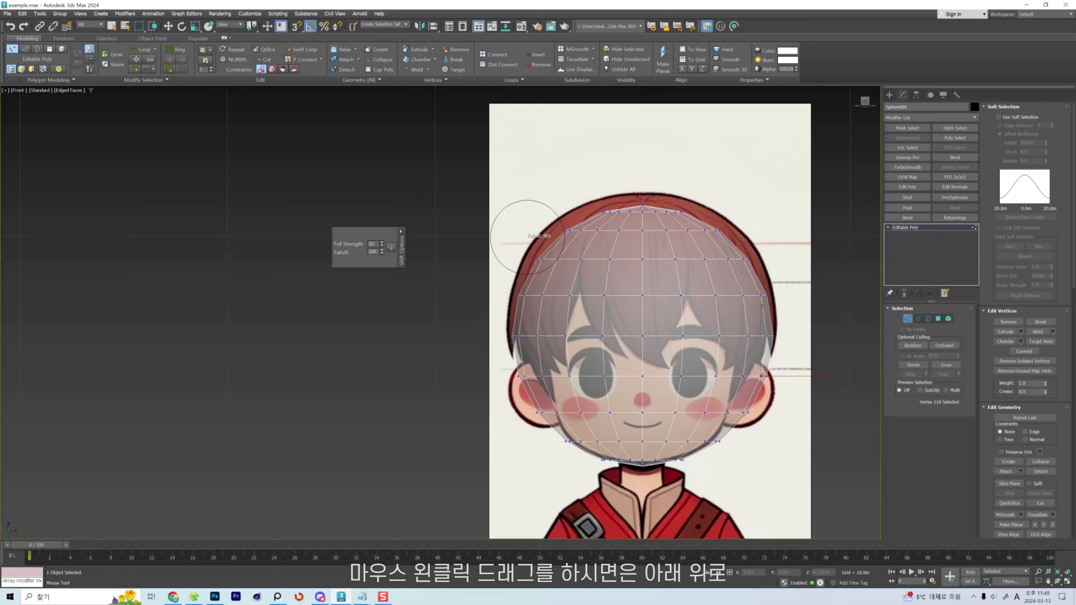
left_click_drag(528, 237, 527, 276, "ctrl+shift")
left_click_drag(527, 237, 528, 199, "ctrl+shift")
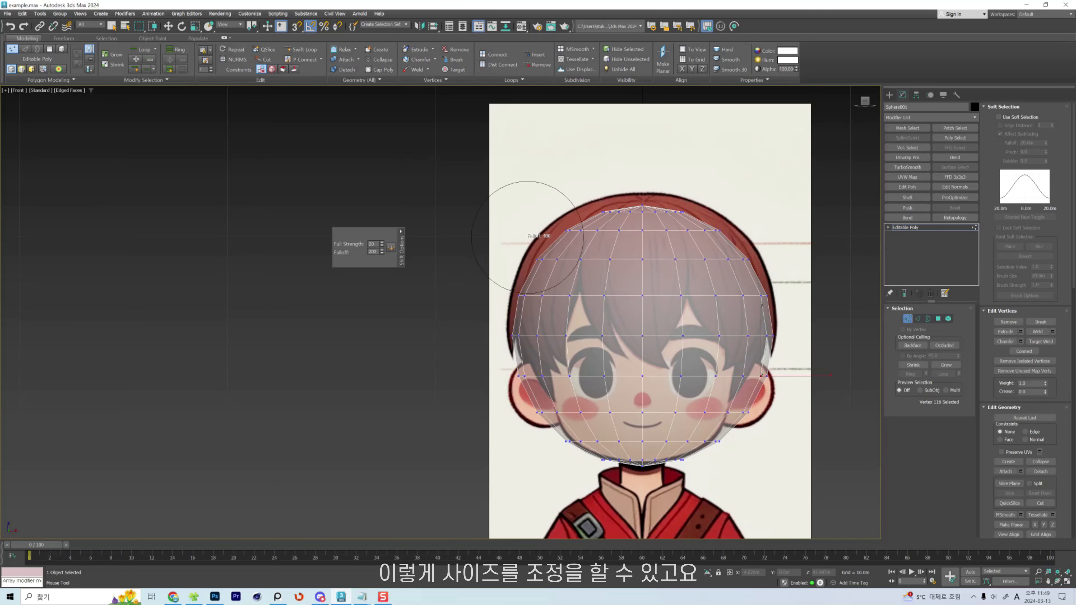
Try a PolyShift pull on one side edge of the head and undo it.
middle_click_drag(566, 271, 548, 272)
mouse_move(595, 299)
left_mouse_down("ctrl+shift")
mouse_move(595, 274)
mouse_move(597, 303)
mouse_move(553, 275)
mouse_move(554, 212)
left_mouse_up("ctrl+shift")
left_click_drag(484, 283, 509, 294)
key("ctrl+z")
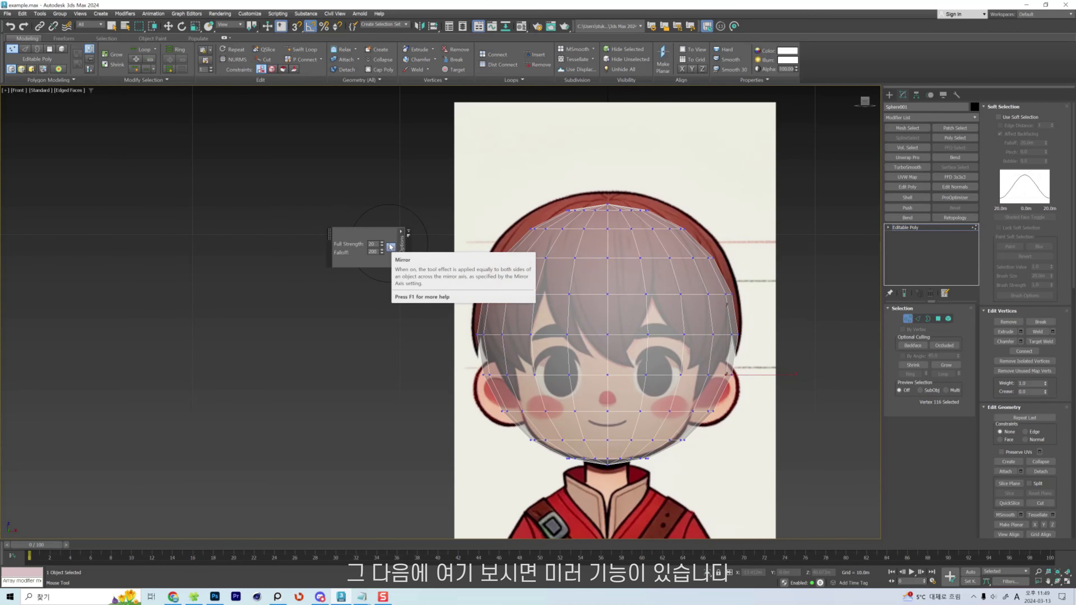
Enable PolyShift mirroring and pull both lower sides of the head inward to the face outline.
left_click(390, 247)
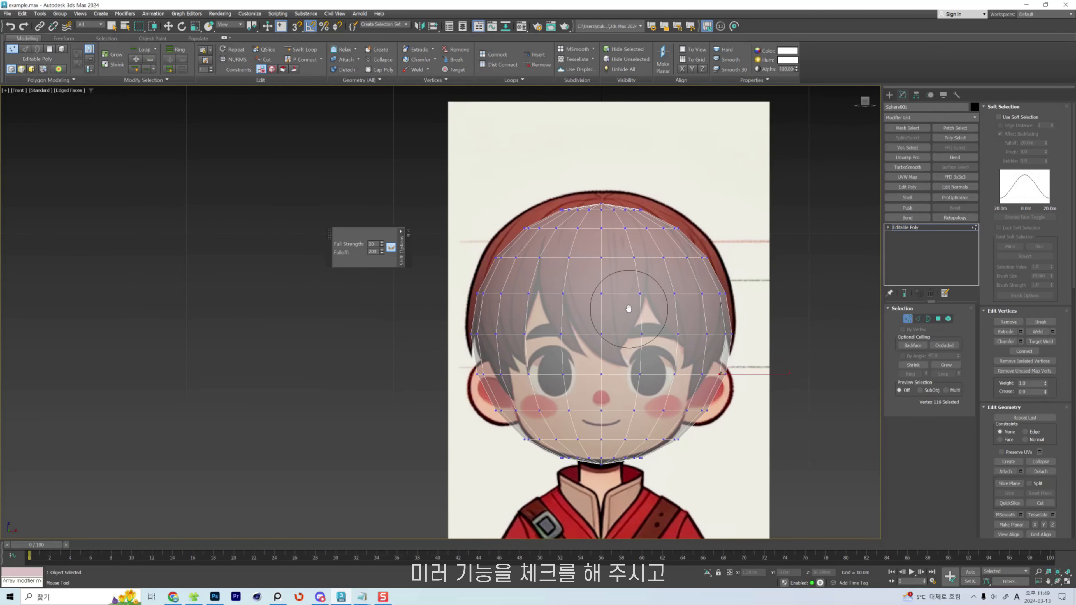
middle_click_drag(734, 352, 750, 350)
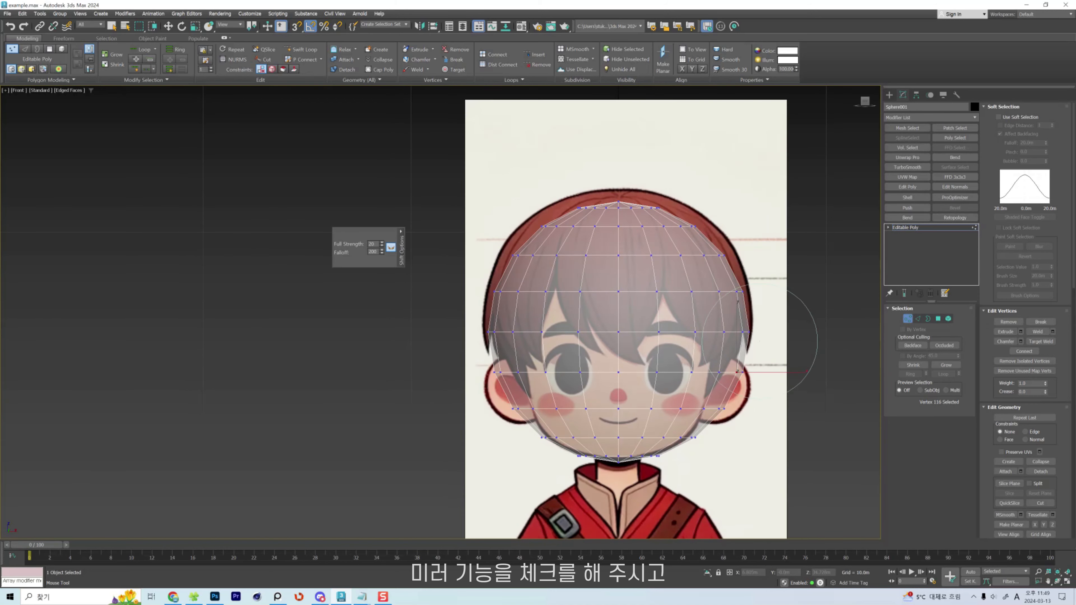
left_click_drag(715, 420, 701, 419)
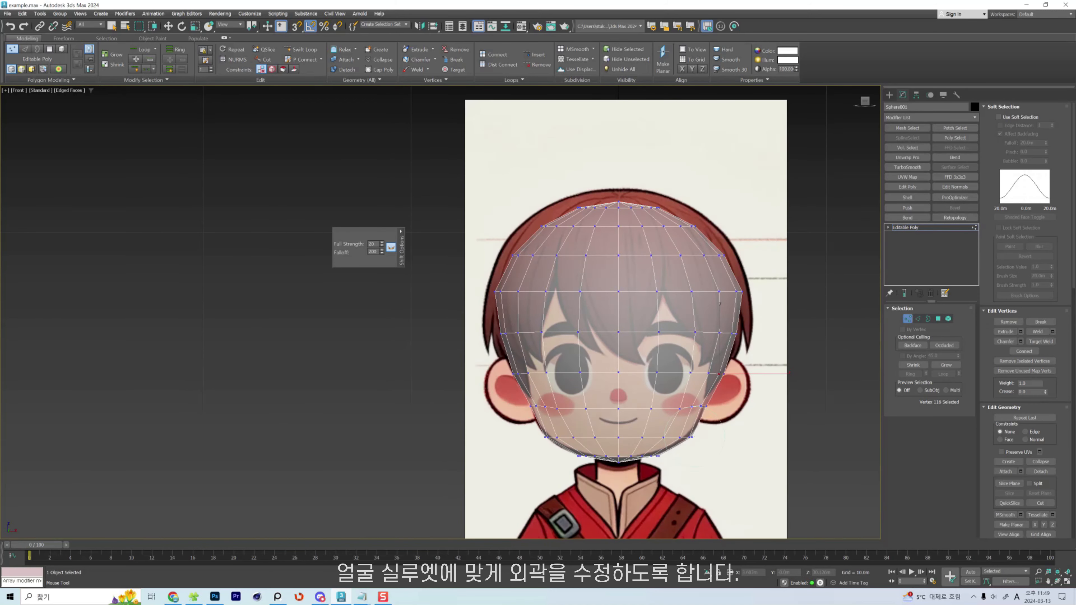
scroll(586, 463, "up", 2)
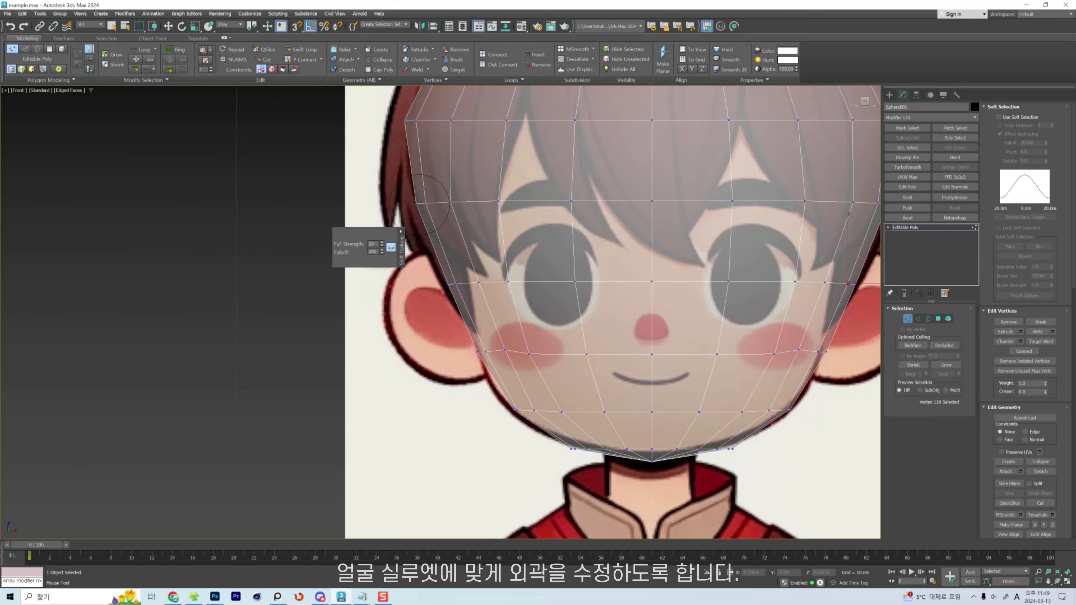
scroll(474, 212, "down", 1)
scroll(550, 351, "down", 1)
scroll(505, 245, "up", 1)
Pull the temples and upper sides of the head mesh inward so it stays smaller than the hair.
middle_click_drag(505, 244, 509, 266)
left_click_drag(451, 234, 469, 220, "ctrl")
left_click_drag(472, 280, 477, 281)
left_click_drag(465, 223, 470, 223)
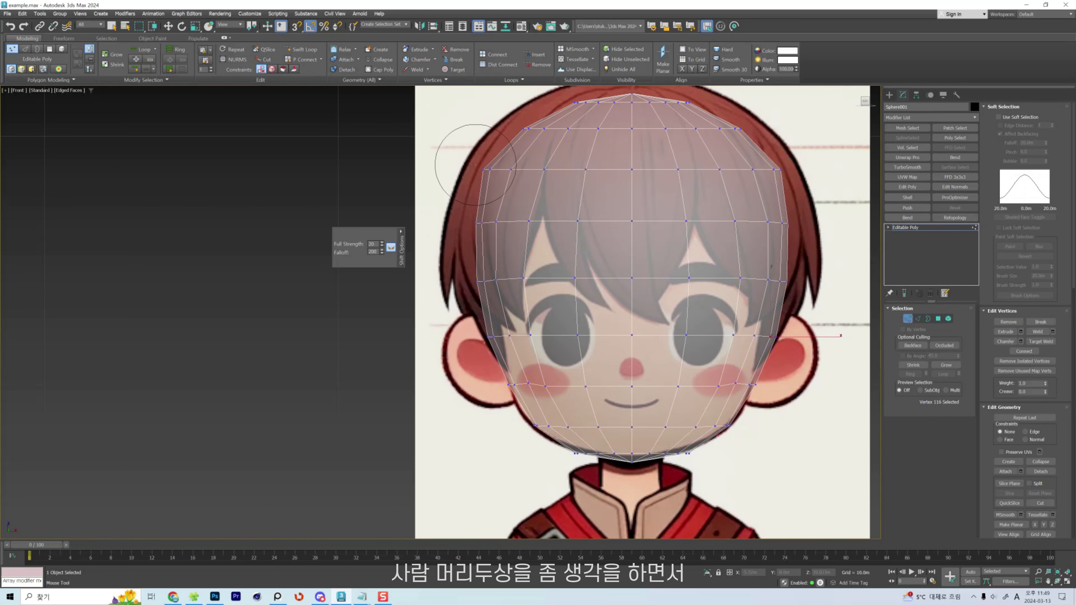
left_click_drag(476, 167, 482, 167)
Examine how the head mesh fits the front reference around the crown, cheeks, and chin.
middle_click_drag(512, 131, 504, 199)
scroll(504, 199, "up", 1)
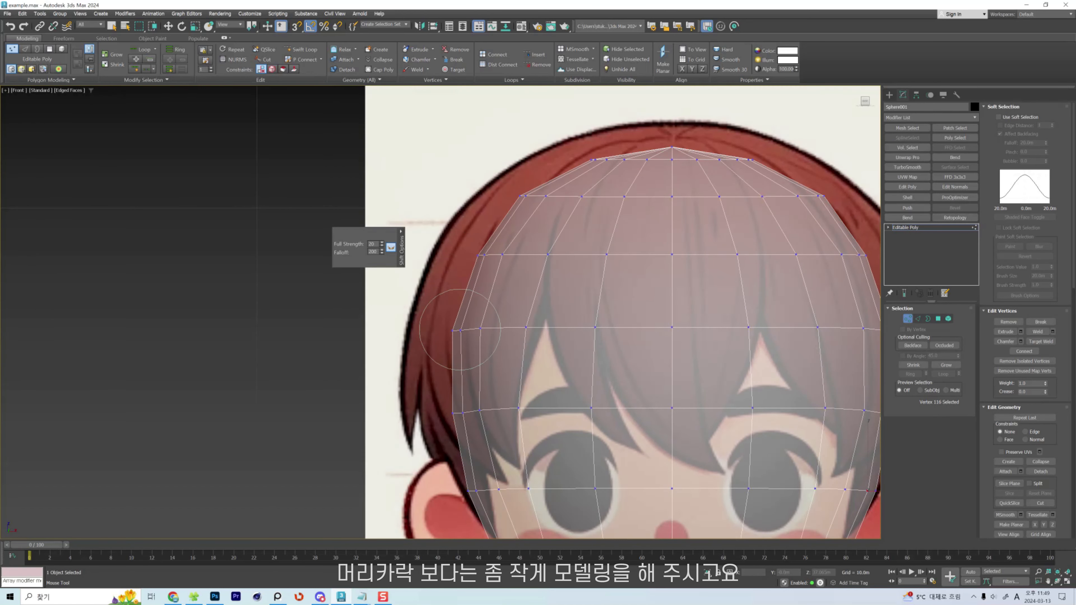
scroll(471, 443, "up", 6)
scroll(423, 326, "down", 7)
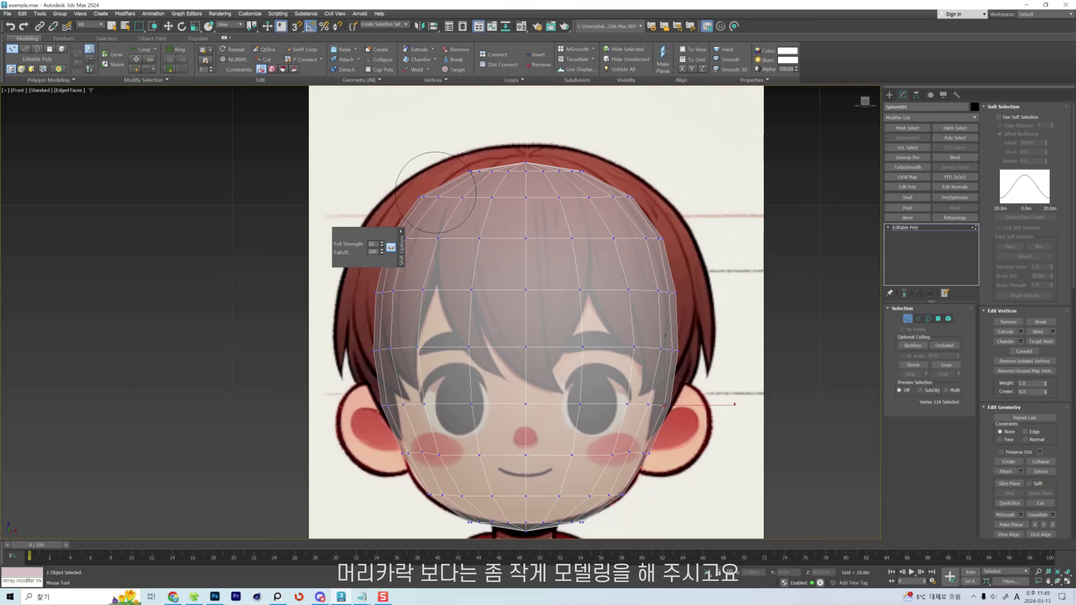
middle_click_drag(525, 286, 545, 240)
middle_click_drag(667, 415, 681, 361)
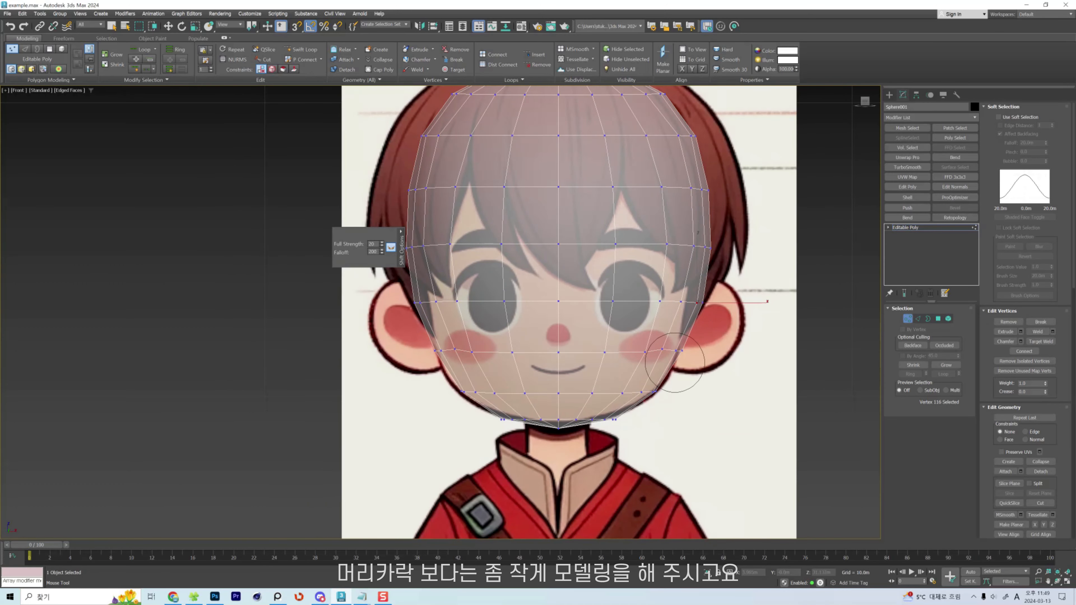
scroll(670, 360, "up", 2)
scroll(661, 378, "down", 2)
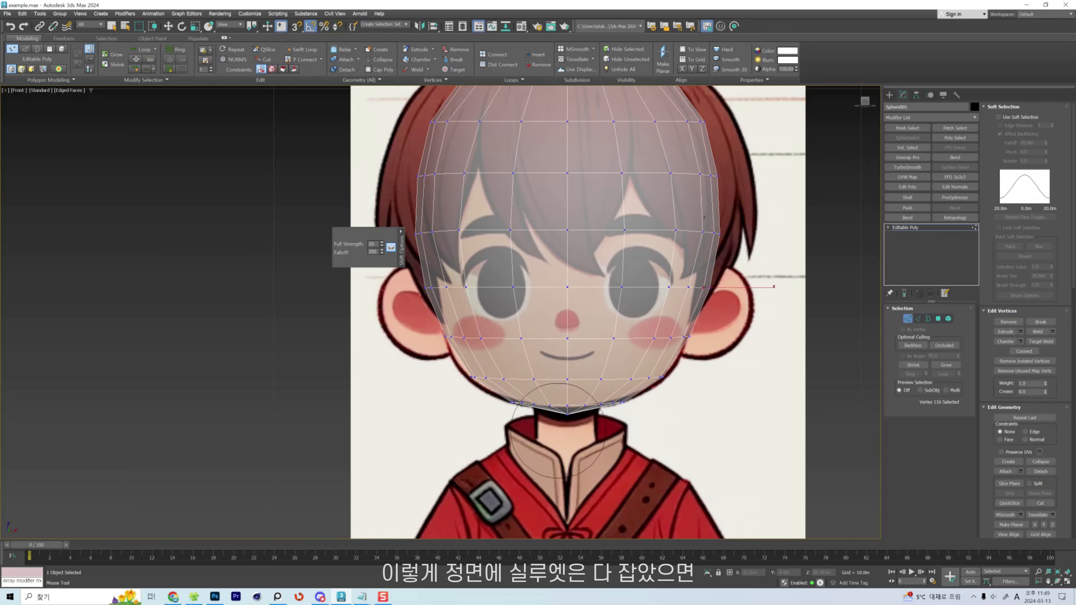
scroll(550, 445, "down", 1)
Switch to the Right view and use Unhide All to bring back the side reference image.
middle_click_drag(721, 310, 724, 309, "alt")
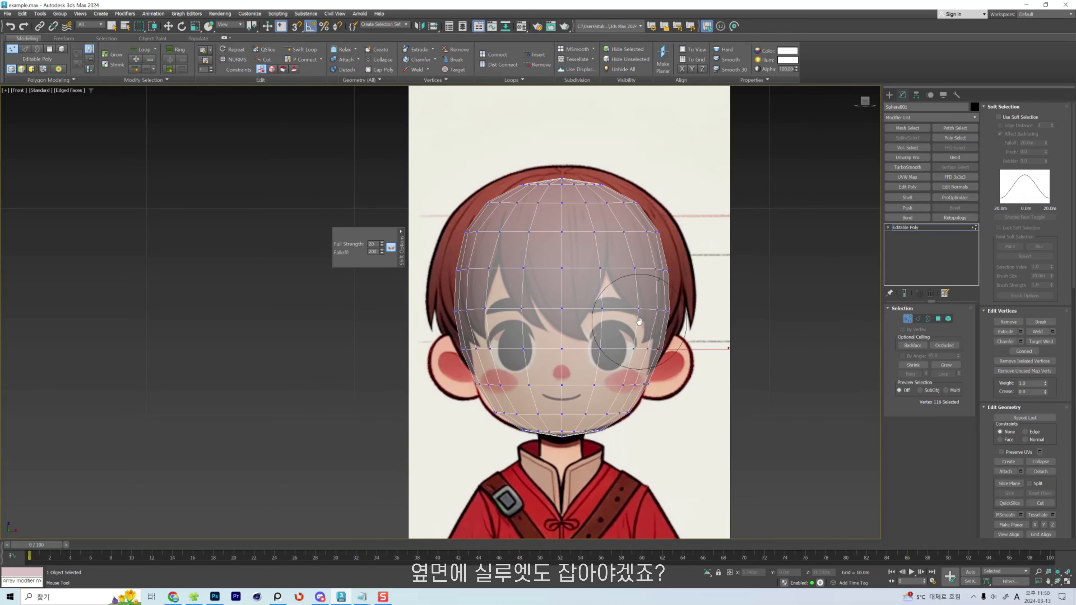
right_click(542, 264)
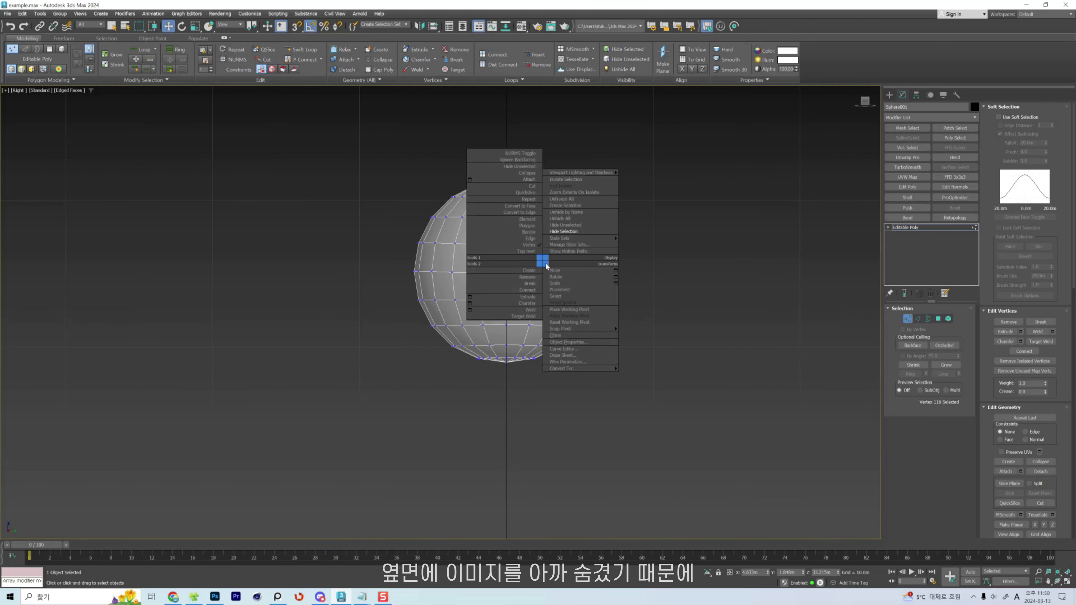
left_click(555, 271)
middle_click_drag(550, 204, 587, 265)
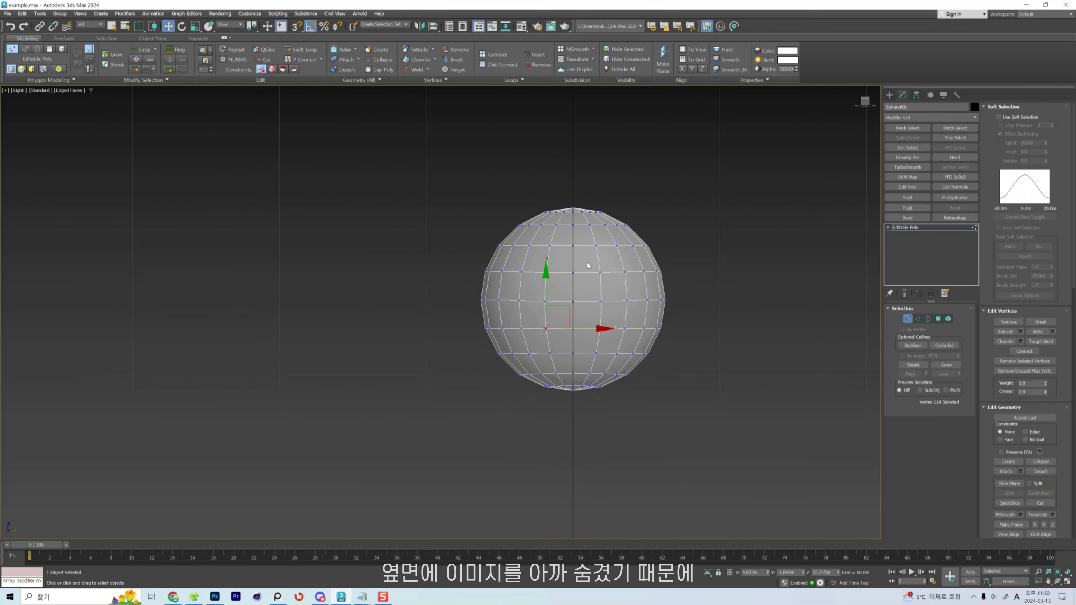
right_click(497, 242)
left_click(518, 199)
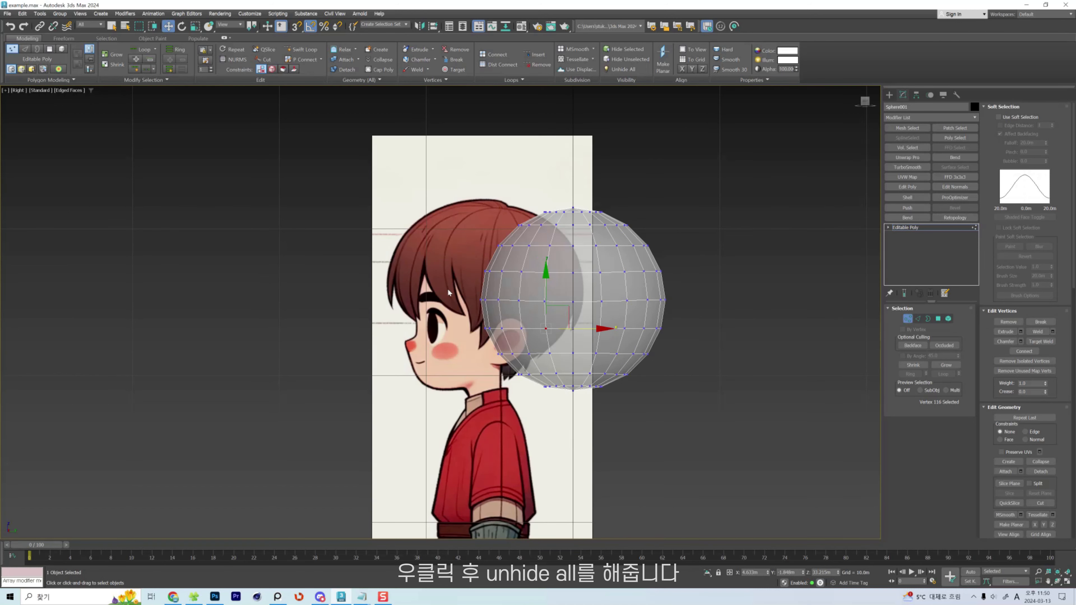
Leave vertex editing and move the side reference plane horizontally so its head aligns with the sphere.
left_click(905, 227)
left_click(518, 493)
middle_click_drag(519, 494, 520, 454)
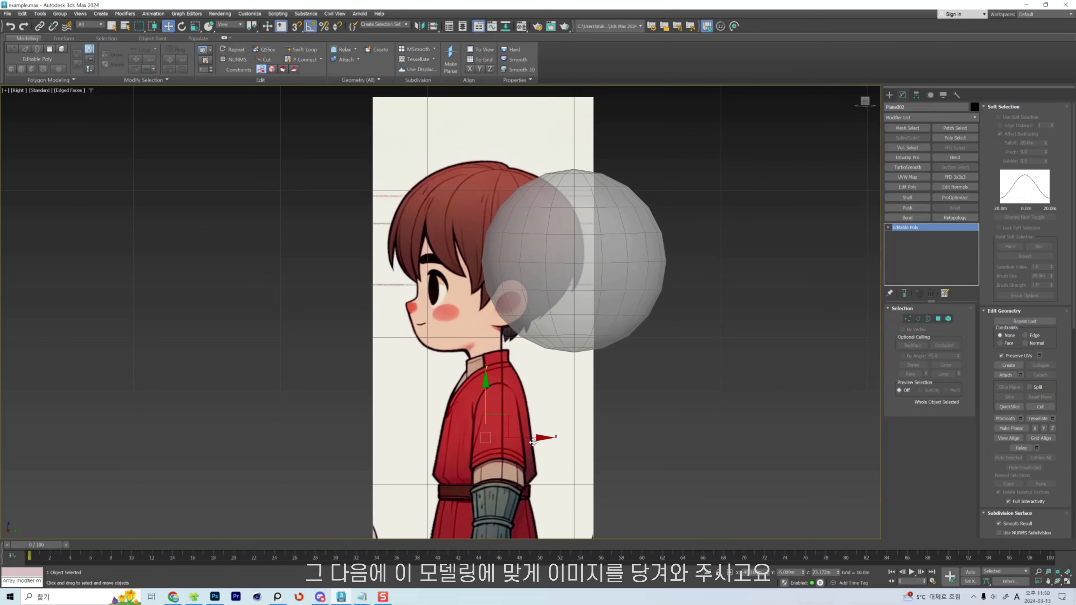
left_click_drag(535, 438, 639, 438)
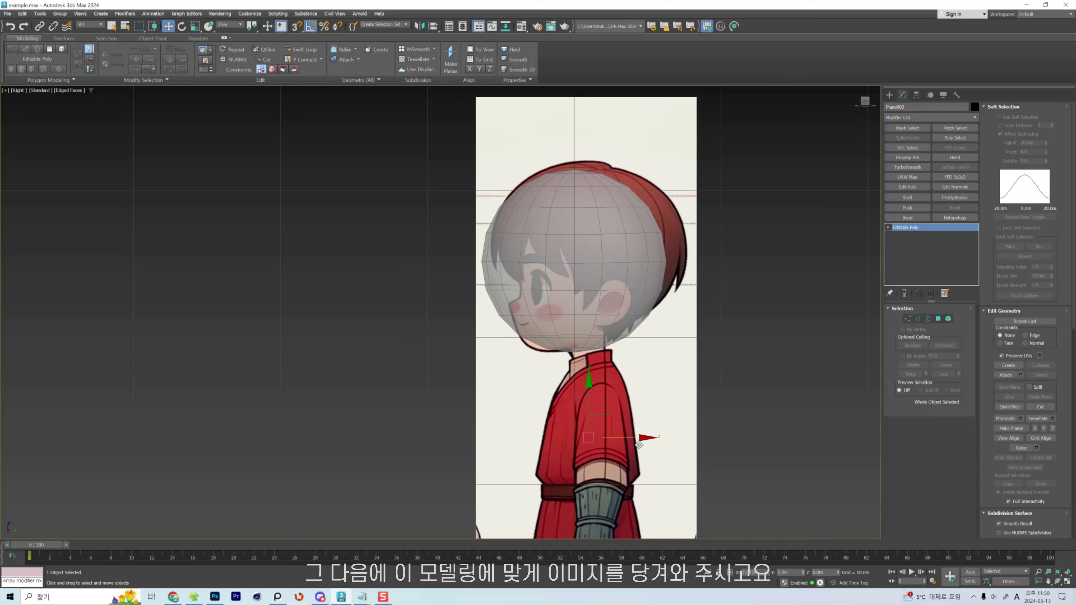
Select the head mesh, disable PolyShift mirroring, and pull the front of the face and forehead back toward the side profile.
left_click(552, 320)
scroll(512, 238, "up", 3)
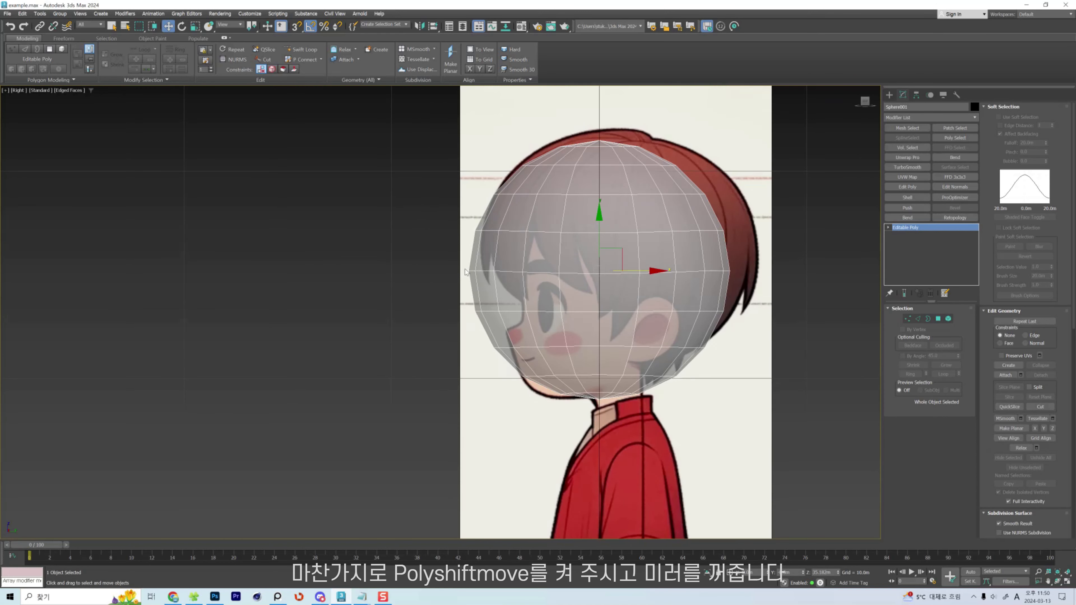
key("shift+w")
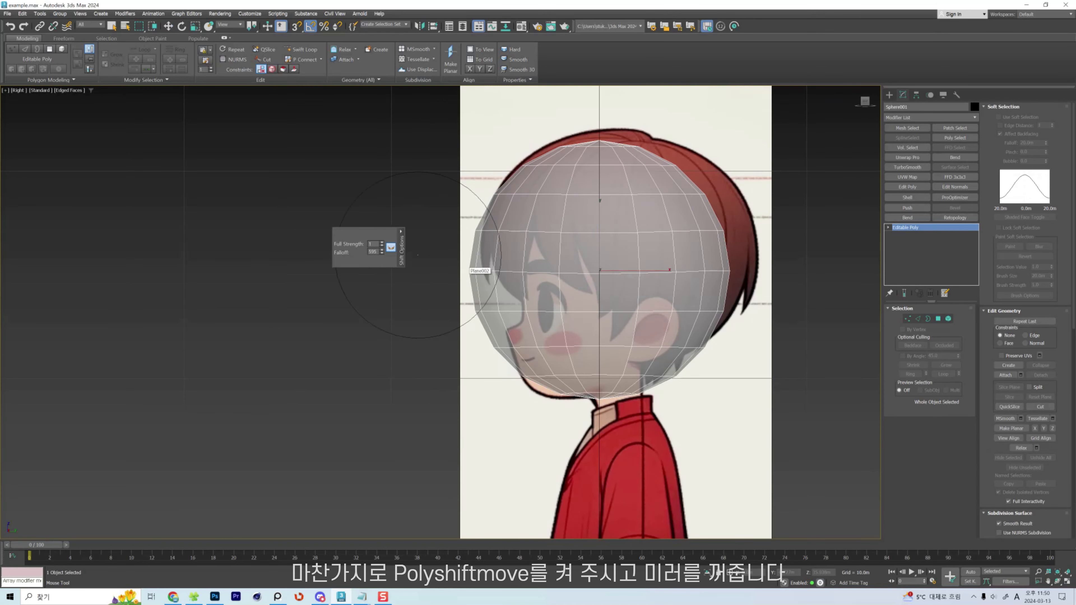
left_click(390, 247)
left_click_drag(468, 272, 518, 276)
left_click_drag(534, 164, 552, 168)
Pull the nose, nose bridge, and cheek vertices to follow the side reference's profile.
scroll(527, 302, "up", 3)
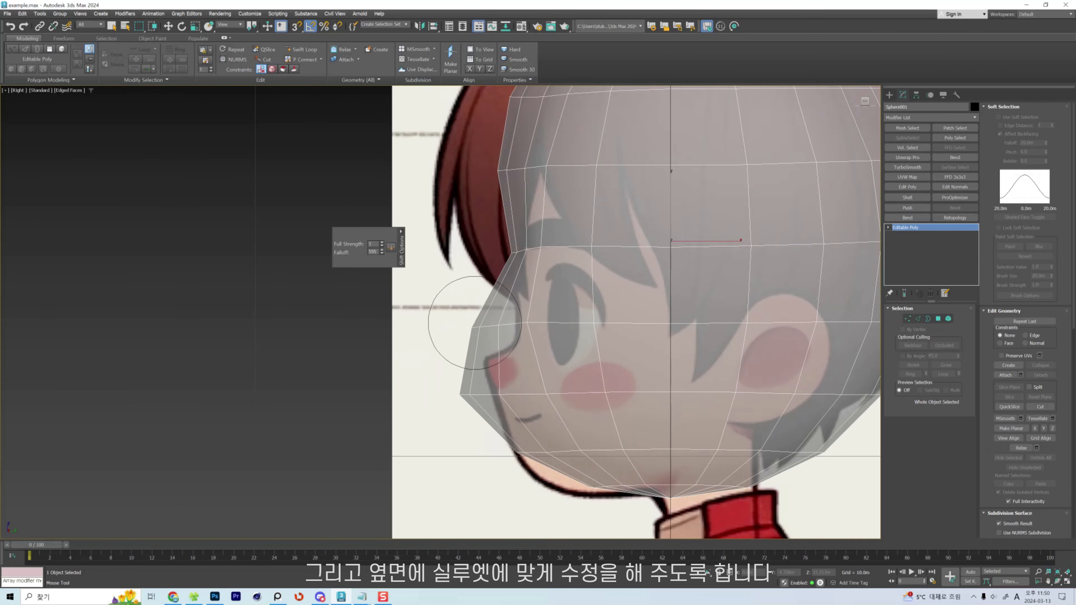
mouse_move(472, 397)
left_mouse_down()
mouse_move(488, 367)
mouse_move(467, 357)
mouse_move(505, 377)
left_mouse_up()
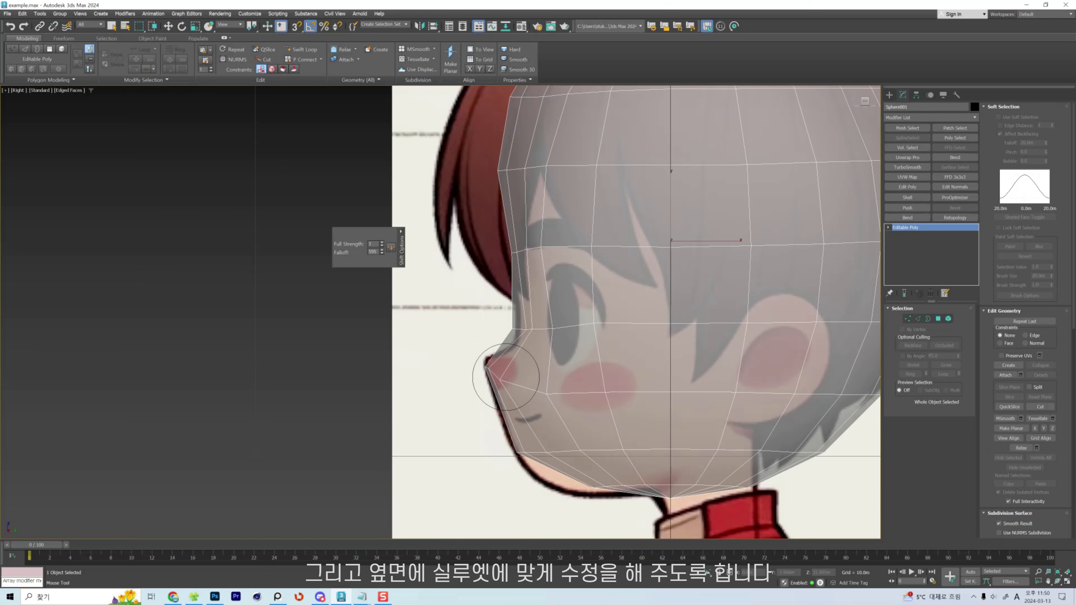
left_click_drag(518, 327, 530, 328)
scroll(551, 322, "down", 5)
scroll(461, 229, "up", 4)
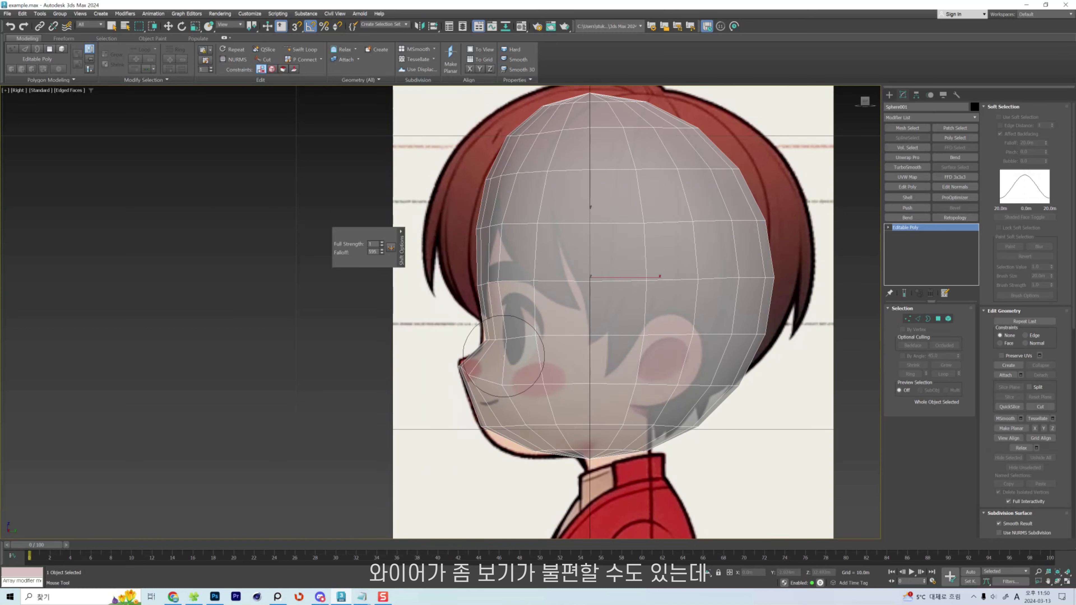
scroll(470, 372, "up", 3)
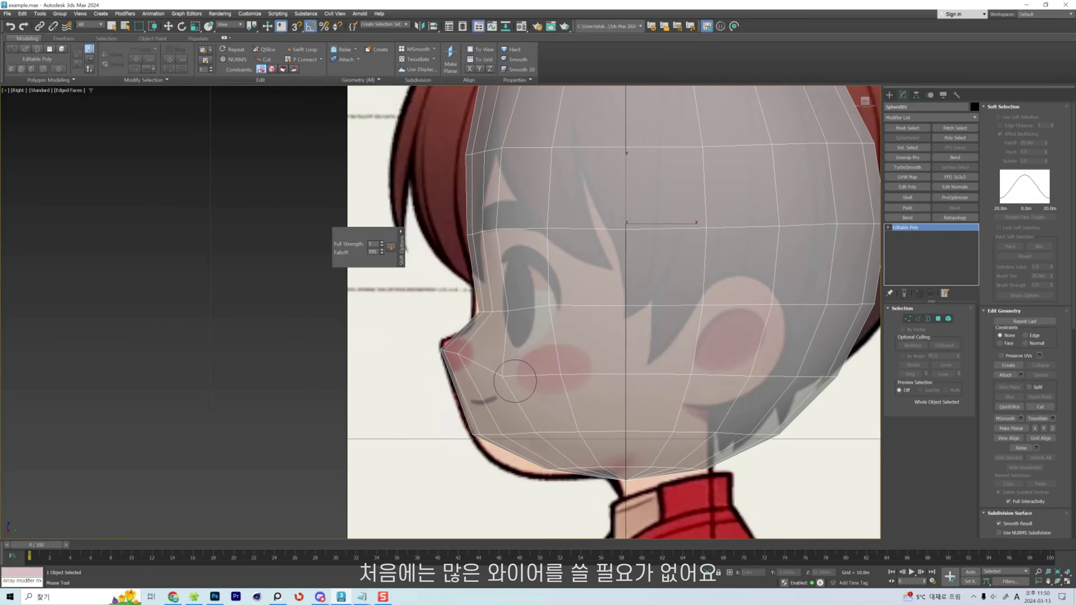
left_click_drag(515, 381, 504, 359)
Switch the head mesh to edge editing and select the edges between the nose tip and nose bridge.
scroll(492, 321, "down", 2)
key("w")
scroll(507, 322, "up", 2)
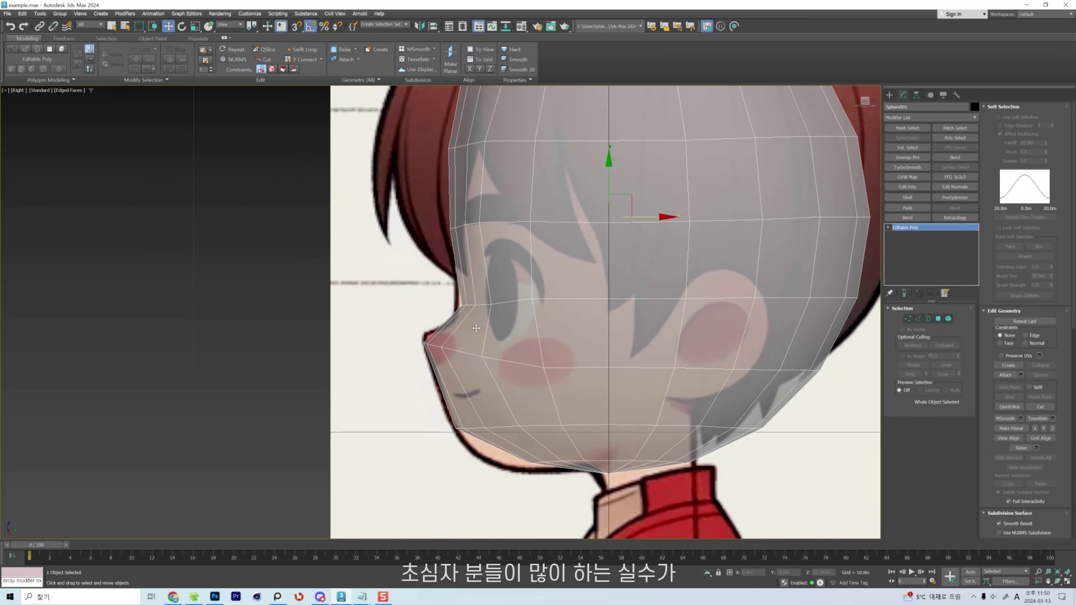
key("2")
scroll(482, 313, "down", 3)
scroll(462, 313, "up", 6)
left_click_drag(464, 296, 539, 347)
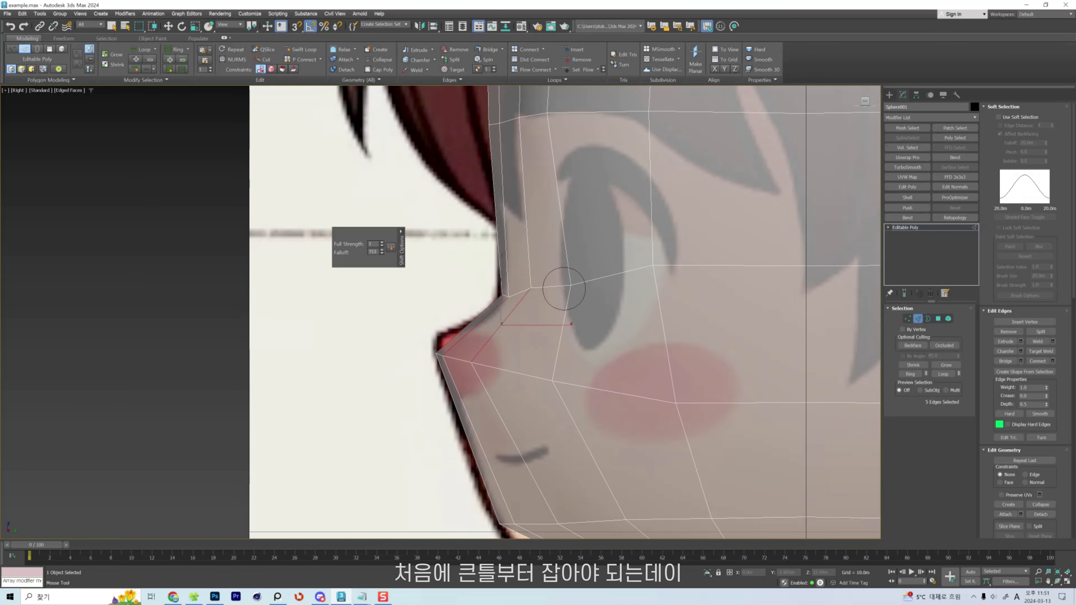
scroll(558, 295, "down", 8)
scroll(551, 309, "up", 5)
left_click_drag(535, 299, 536, 299, "ctrl")
scroll(522, 295, "down", 3)
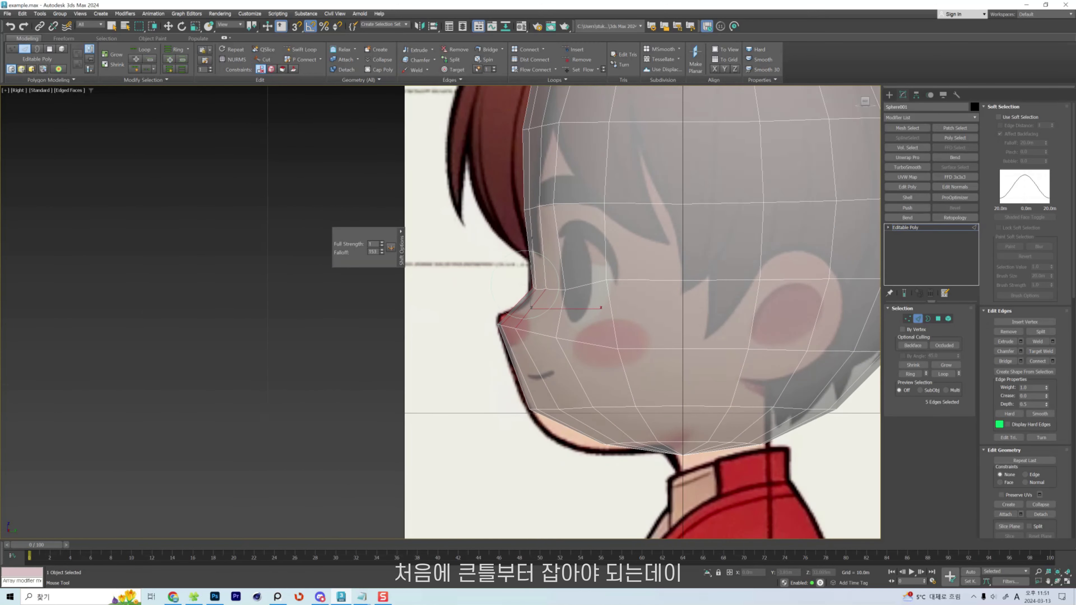
scroll(500, 334, "up", 8)
scroll(479, 343, "down", 5)
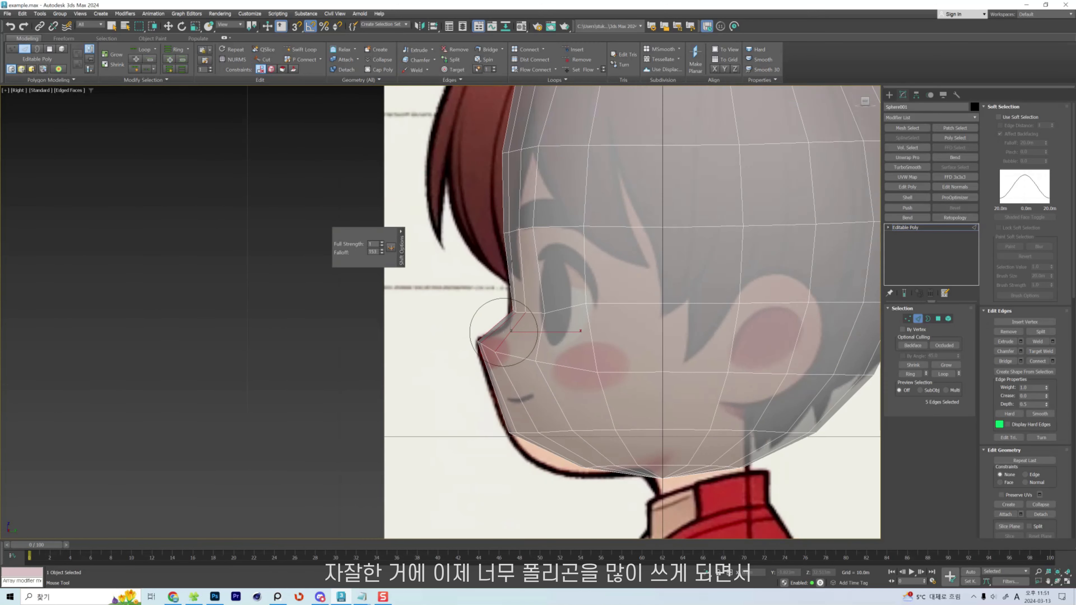
middle_click_drag(661, 306, 648, 308)
scroll(495, 326, "down", 5)
key("w")
scroll(525, 305, "up", 3)
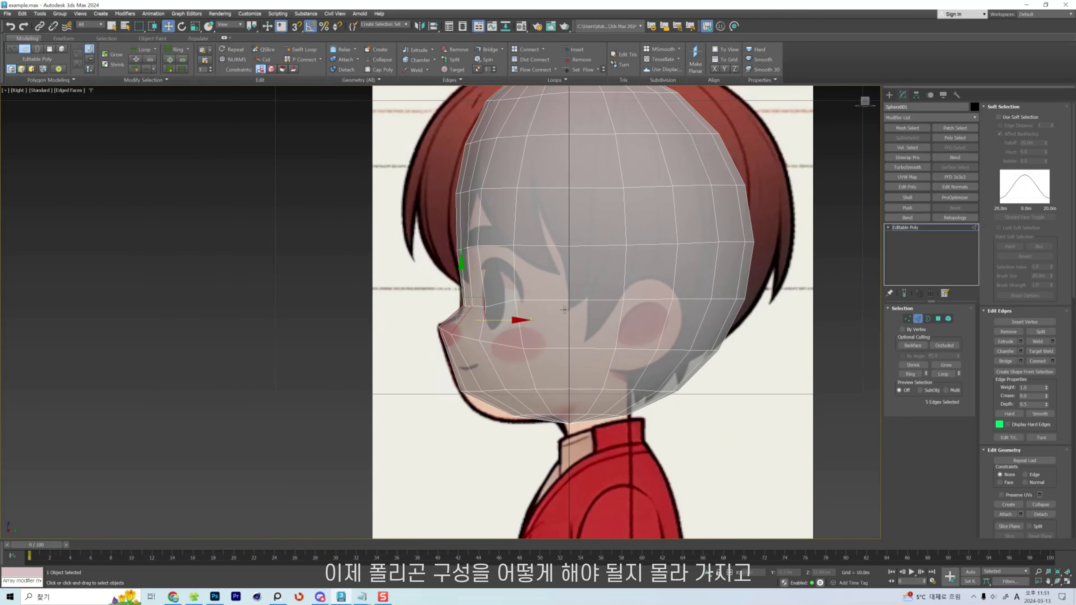
Deselect the nose edges and refine the nose side and bridge with PolyShift to match the side profile.
middle_click_drag(521, 319, 646, 348, "alt")
mouse_move(646, 348)
middle_mouse_down()
mouse_move(584, 321)
mouse_move(631, 353)
mouse_move(537, 353)
middle_mouse_up()
left_click(541, 351)
key("r")
scroll(536, 354, "down", 8)
left_click(433, 304)
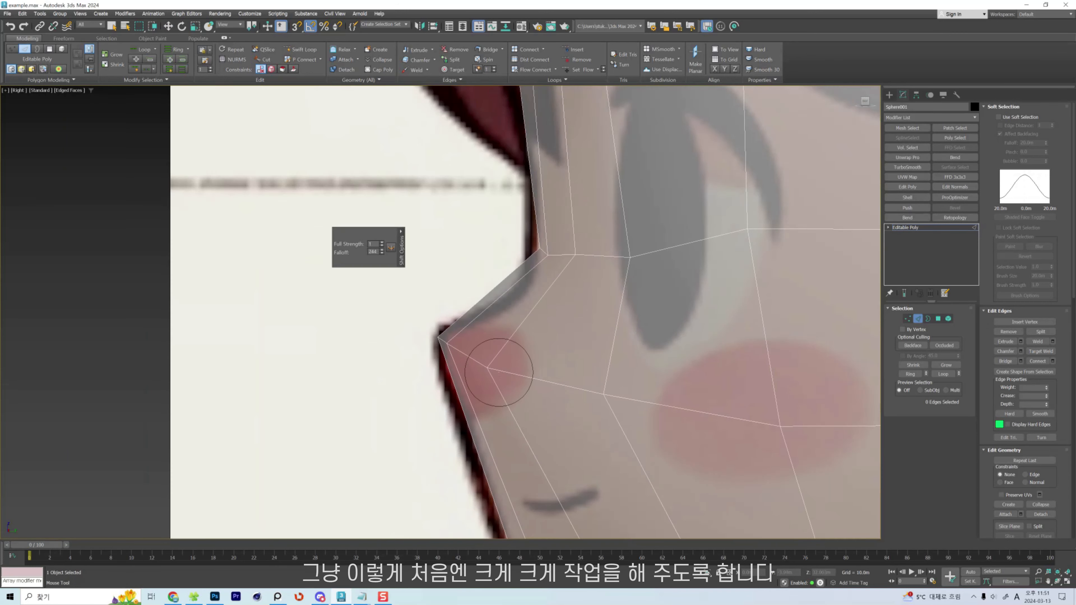
left_click_drag(492, 372, 493, 362)
left_click_drag(542, 251, 531, 267)
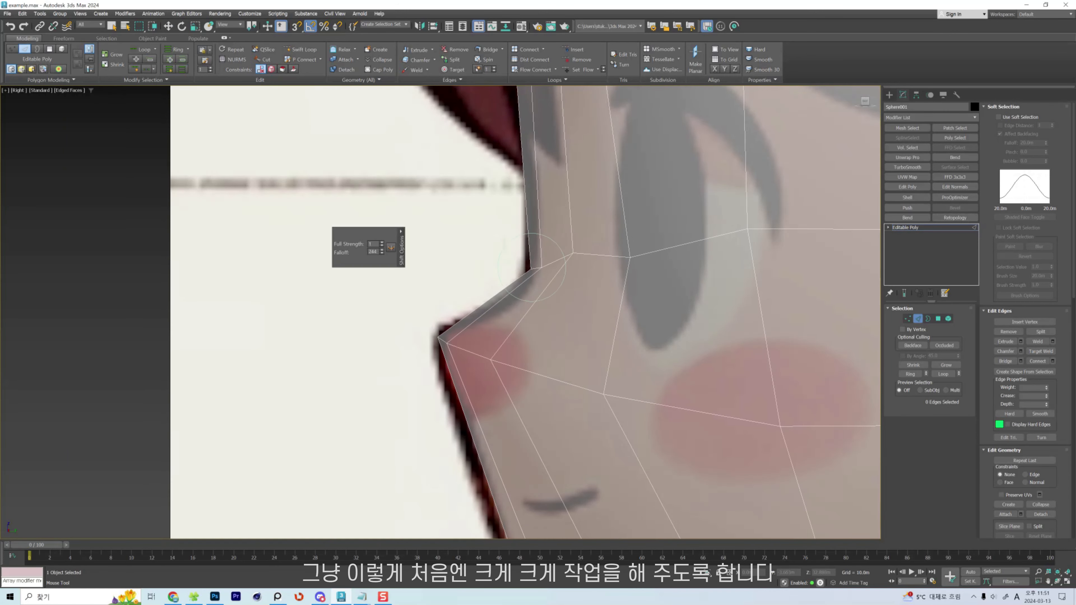
scroll(568, 254, "down", 5)
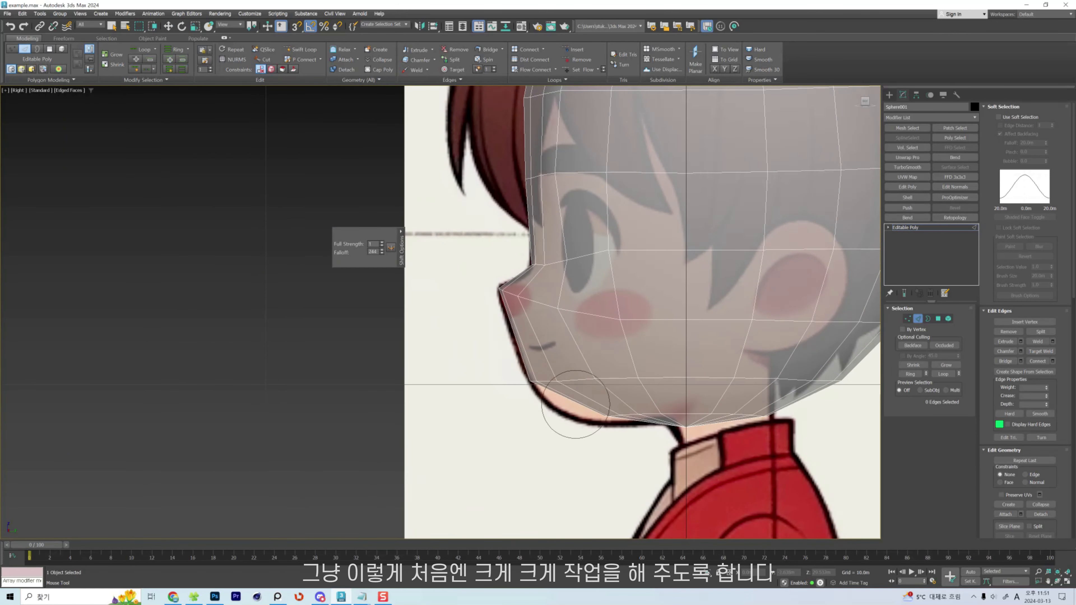
Pull the chin and the underside of the jaw with PolyShift to match the side reference's outline.
left_click_drag(611, 418, 569, 426)
left_click_drag(647, 415, 683, 426)
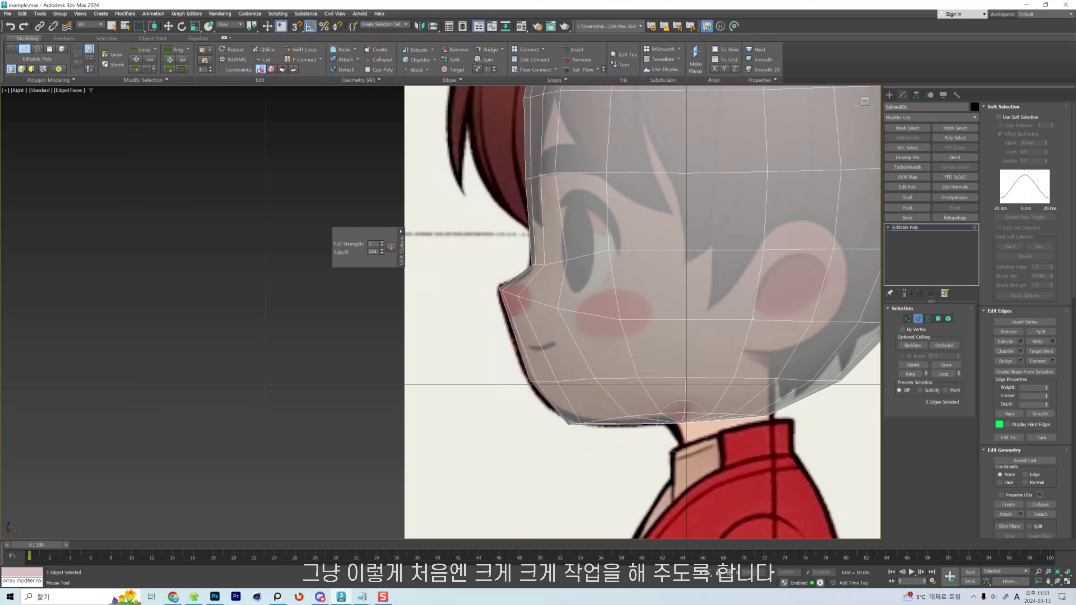
scroll(770, 424, "down", 2)
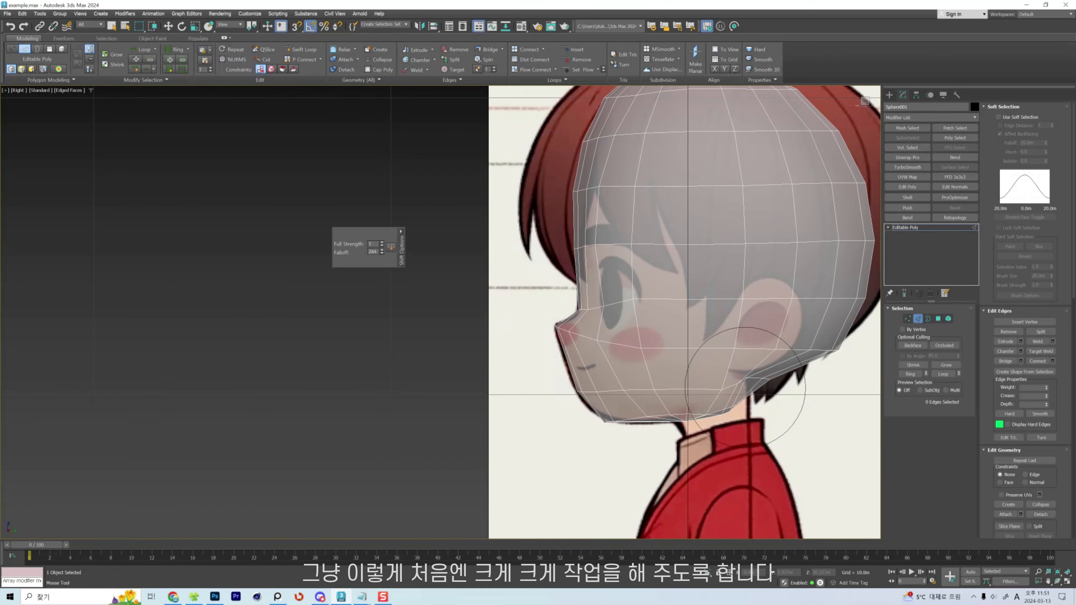
mouse_move(767, 396)
middle_mouse_down()
mouse_move(673, 406)
mouse_move(648, 424)
middle_mouse_up()
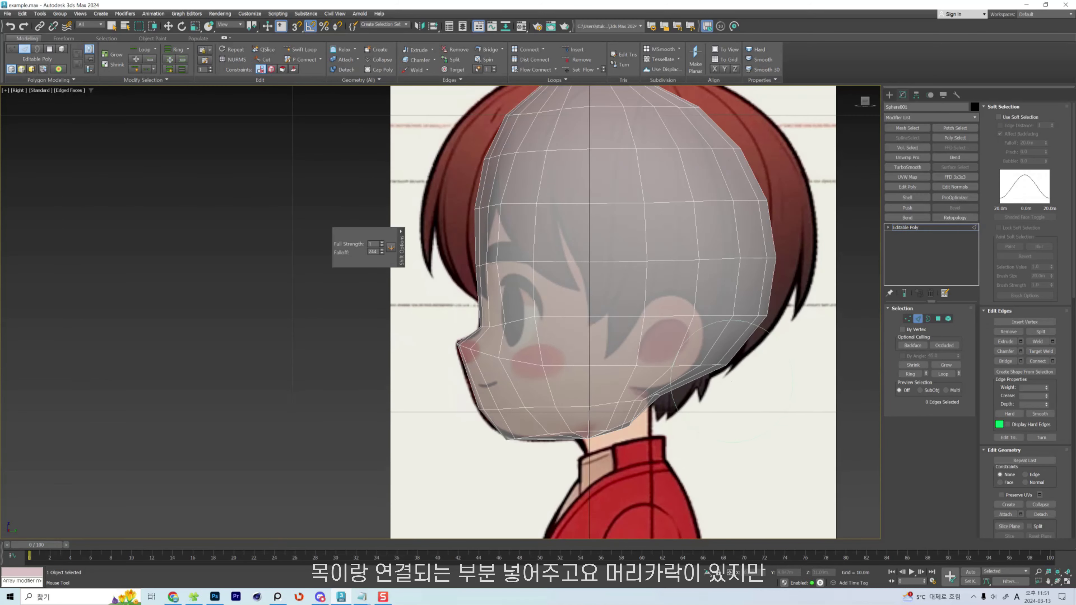
Lower and smooth the crown and upper forehead with PolyShift in the side view, ending with the Move tool active.
middle_click_drag(804, 258, 782, 322)
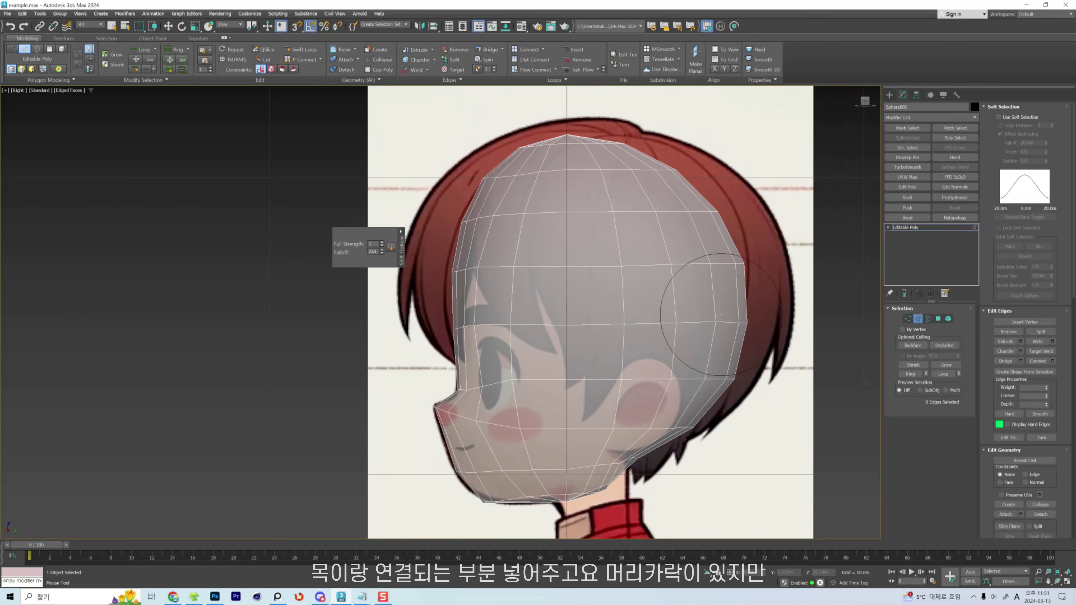
left_click_drag(583, 131, 581, 142)
left_click_drag(502, 157, 495, 177)
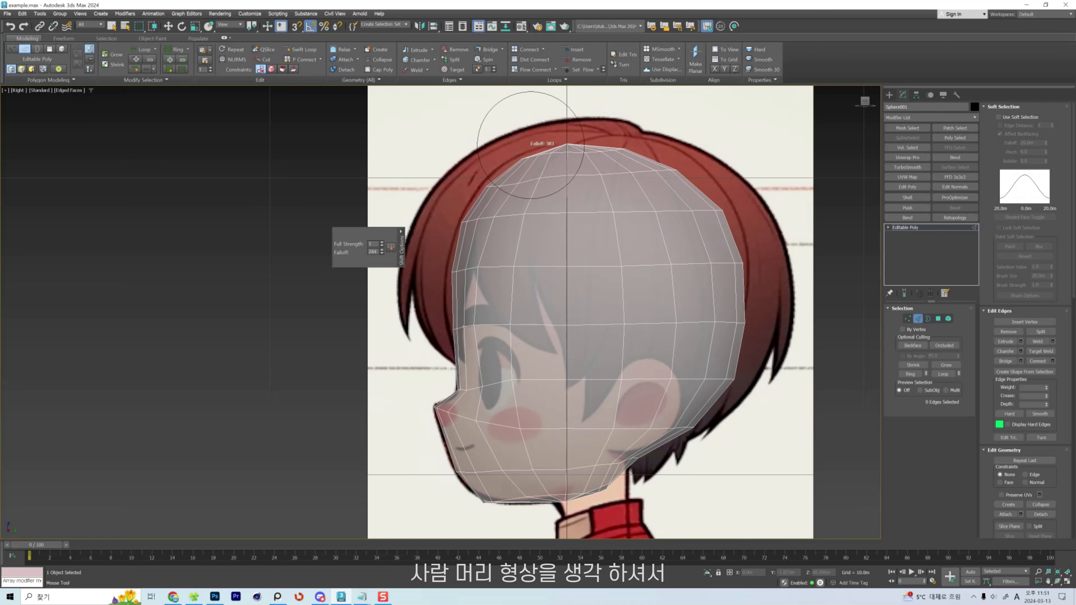
left_click_drag(577, 140, 583, 146)
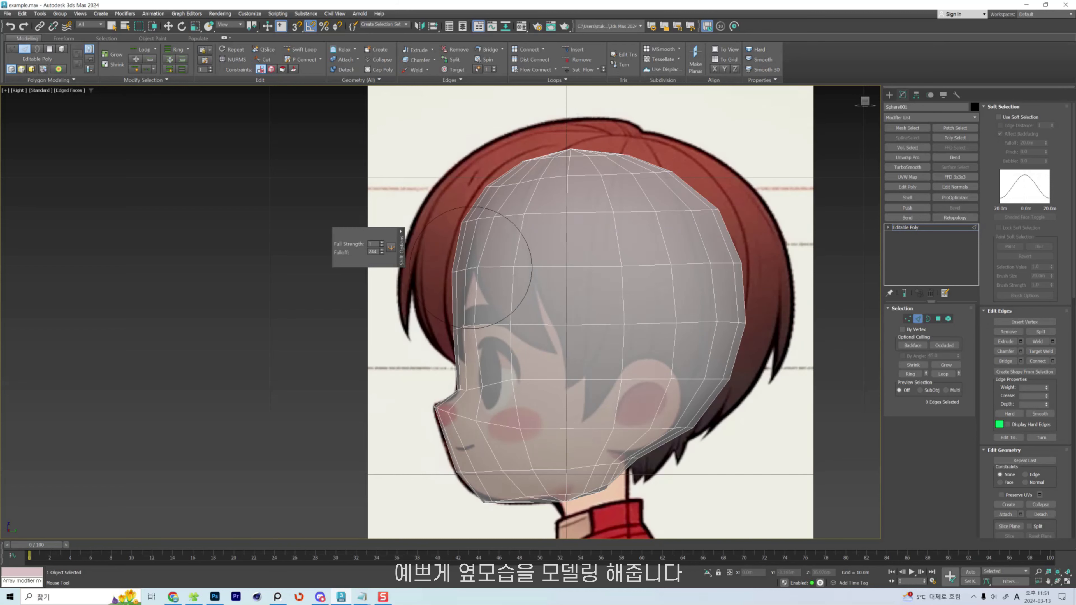
key("w")
Switch to the front view, leave edge editing on the head mesh, and clear the selection.
scroll(515, 299, "down", 2)
scroll(570, 304, "up", 2)
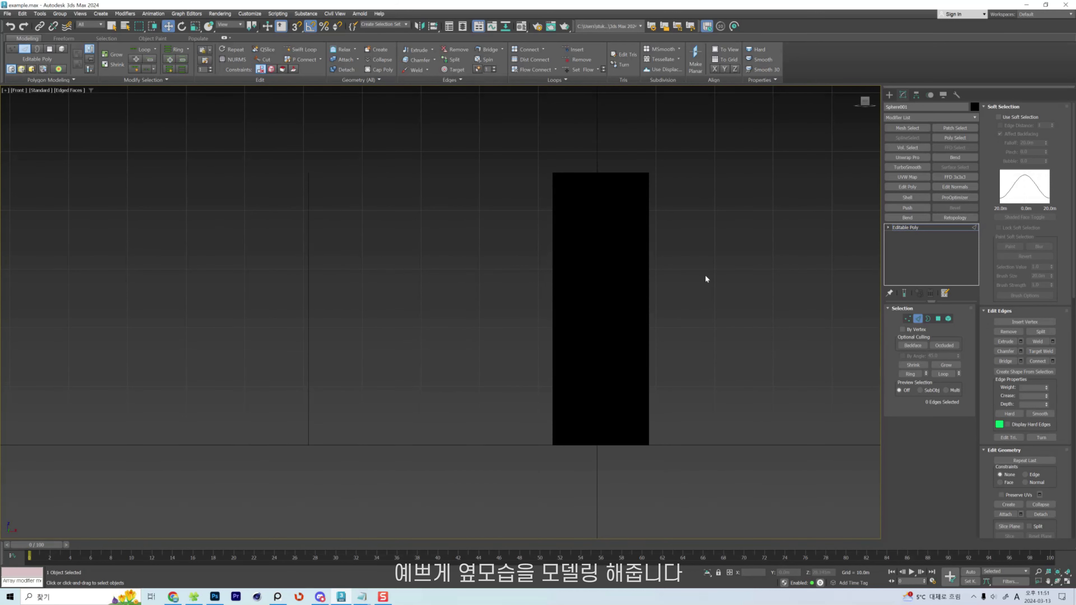
left_click(934, 229)
left_click(576, 332)
left_click(653, 296)
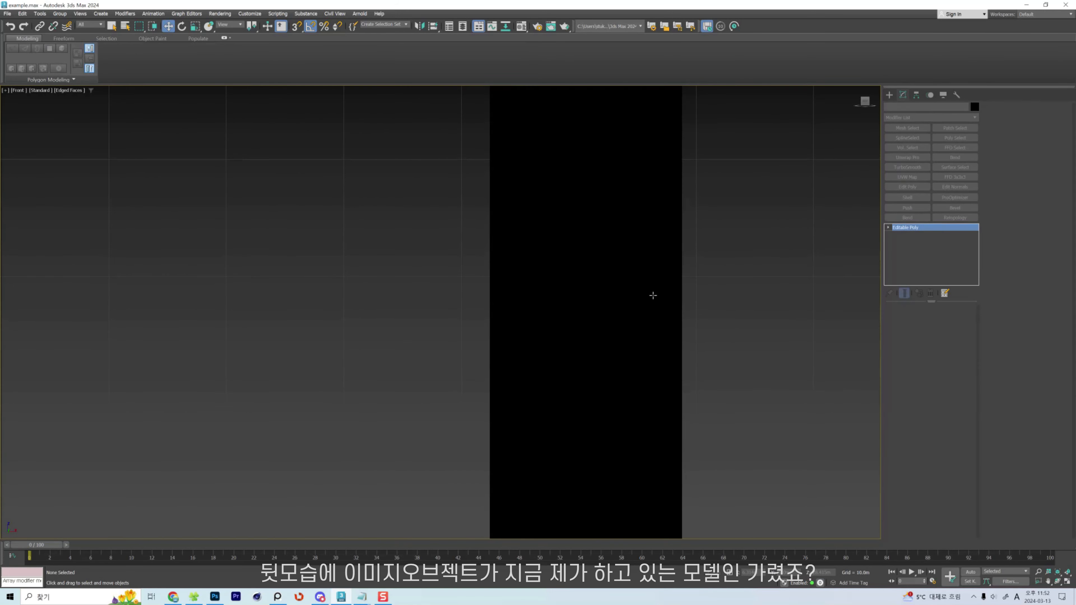
Select the reference plane that covers the head in the front view and hide it.
scroll(653, 295, "down", 3)
middle_click_drag(653, 295, 843, 248, "alt")
middle_click_drag(842, 247, 770, 277)
left_click(791, 250)
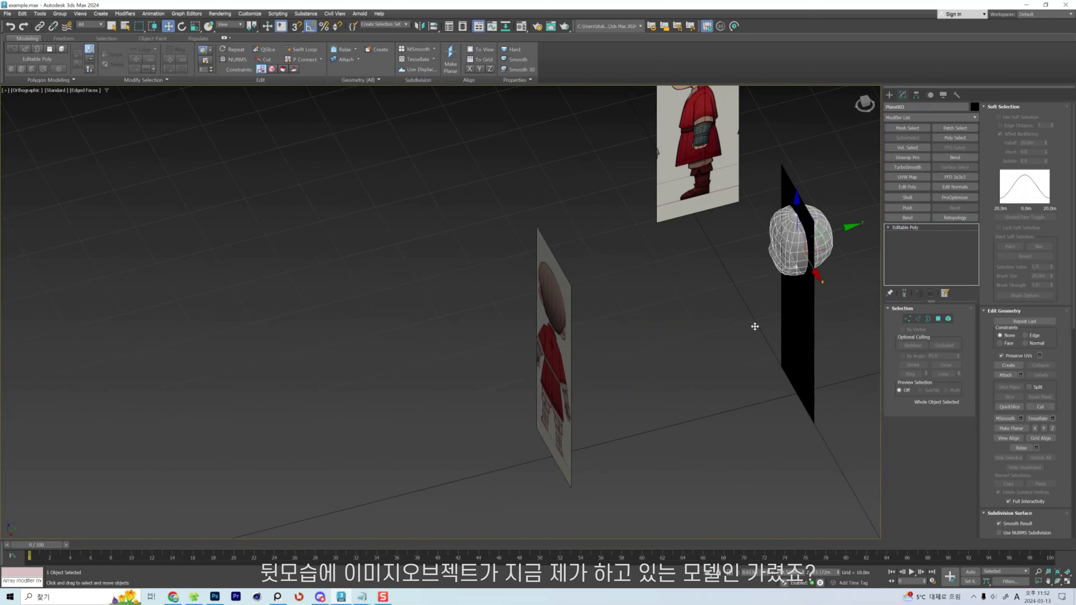
mouse_move(754, 326)
middle_mouse_down("alt")
mouse_move(763, 336)
mouse_move(754, 328)
middle_mouse_up("alt")
left_click(573, 385)
key("f")
left_click(618, 282)
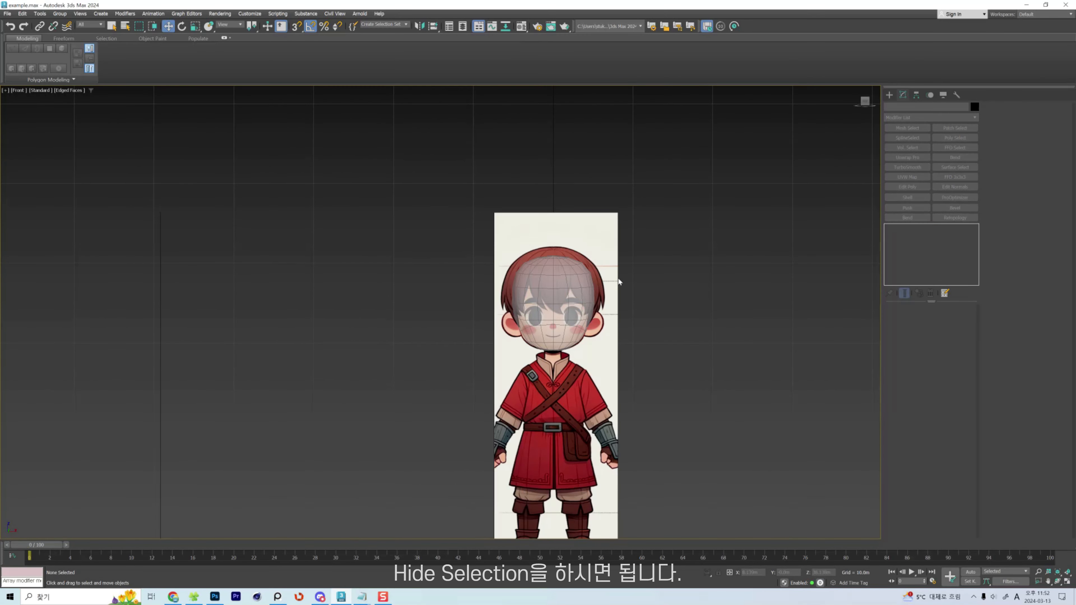
Select the head mesh in the front view and switch it to polygon editing.
scroll(433, 364, "up", 4)
left_click(611, 243)
scroll(671, 260, "up", 4)
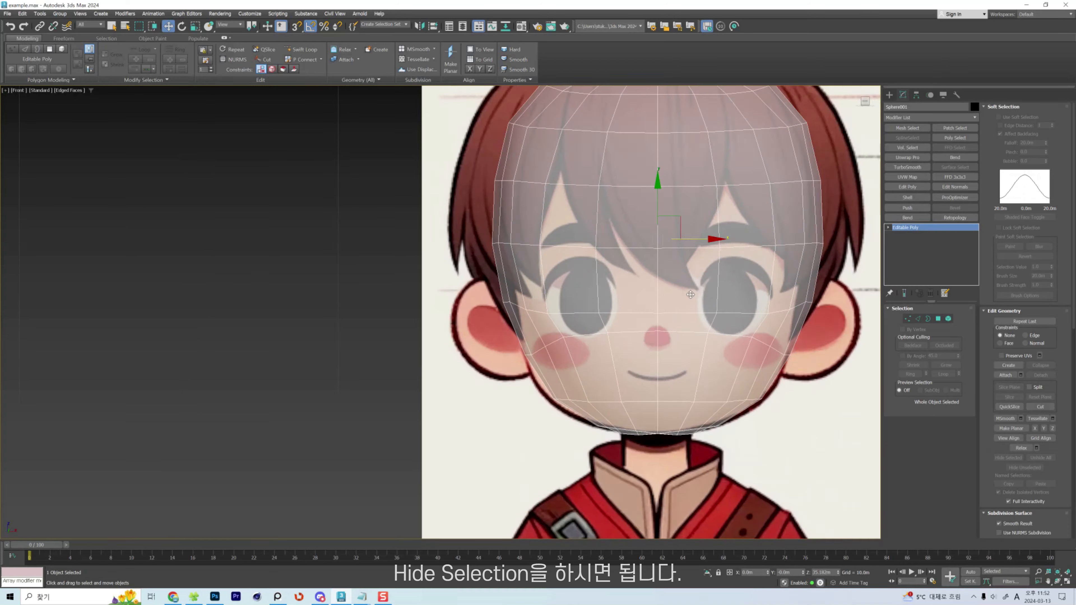
scroll(674, 255, "down", 2)
middle_click_drag(674, 252, 647, 314)
middle_click_drag(768, 275, 655, 281)
left_click(765, 267)
left_click(629, 304)
key("4")
Select all polygons left of the head's centre line in the front view and delete them, ending polygon editing.
left_click(541, 142)
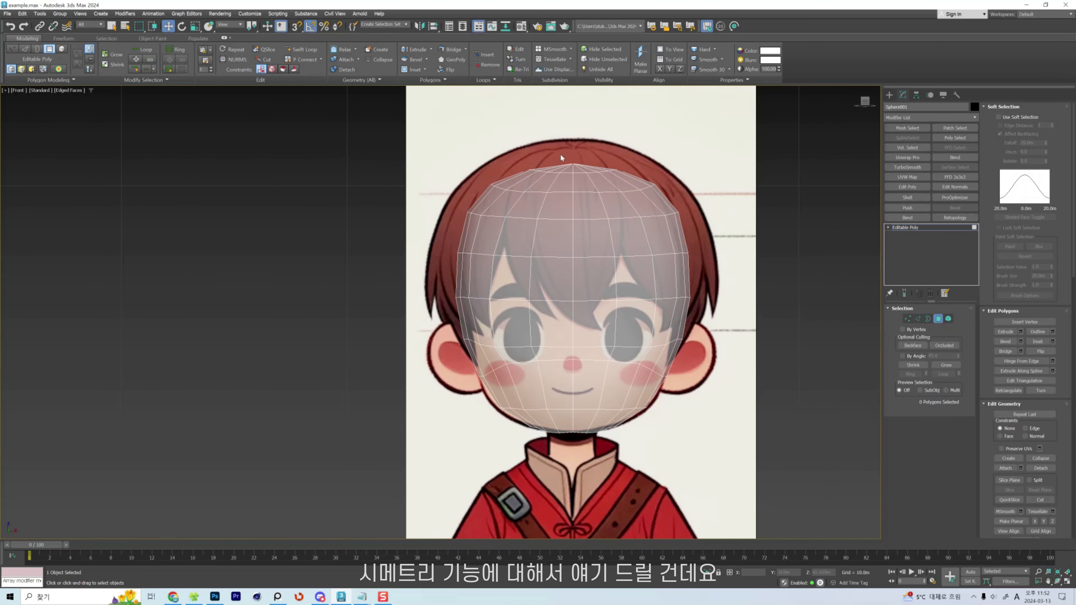
left_click_drag(560, 153, 353, 540)
left_click(397, 127)
left_click_drag(565, 487, 565, 487)
left_click(769, 184)
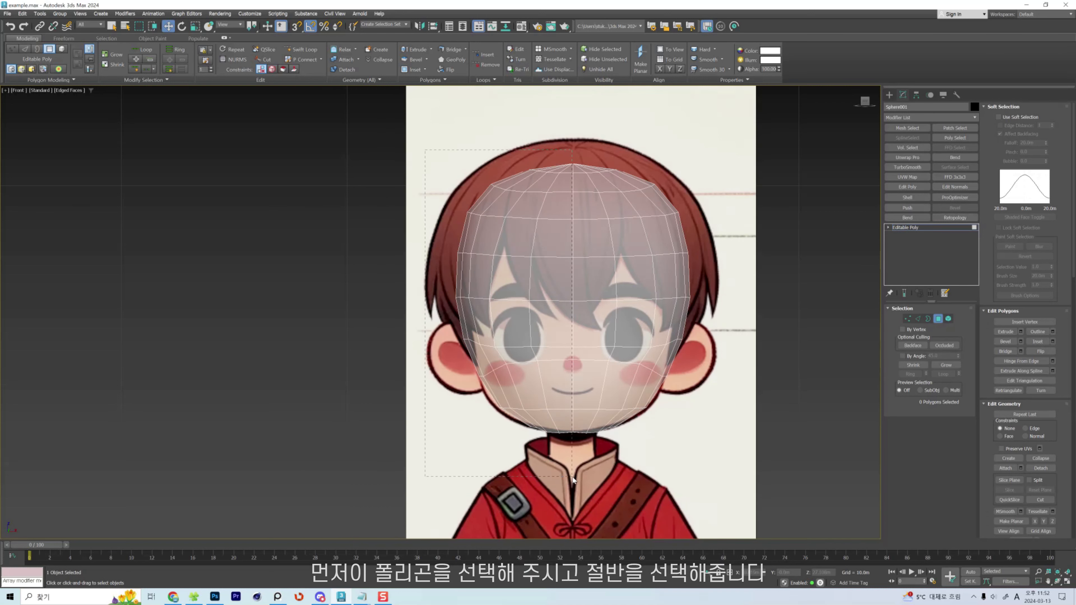
left_click_drag(572, 480, 572, 479)
middle_click_drag(639, 315, 625, 322)
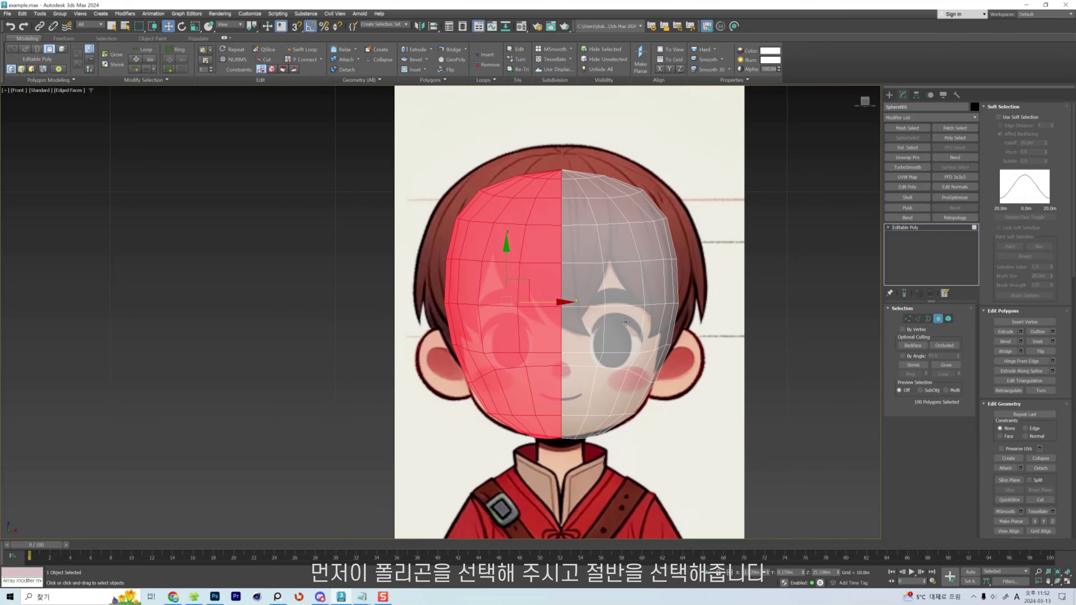
key("Delete")
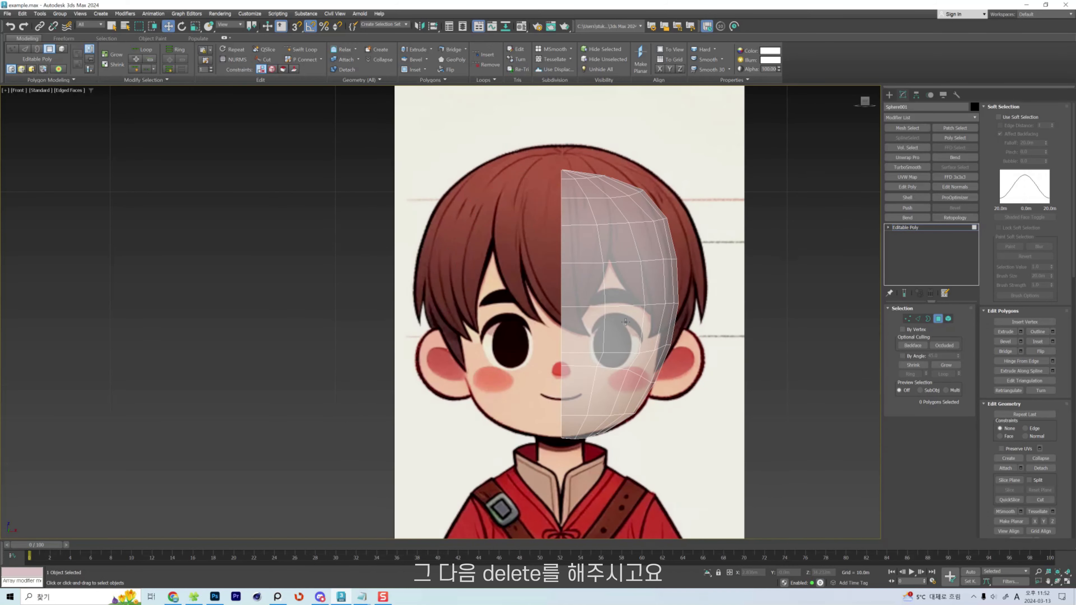
left_click(920, 229)
Examine the remaining half of the head from a slight angle and again in the front view.
scroll(634, 296, "up", 2)
scroll(634, 297, "down", 3)
scroll(635, 299, "up", 2)
middle_click_drag(635, 299, 603, 321, "alt")
key("f")
middle_click_drag(444, 298, 693, 302)
scroll(704, 305, "up", 2)
scroll(675, 308, "down", 4)
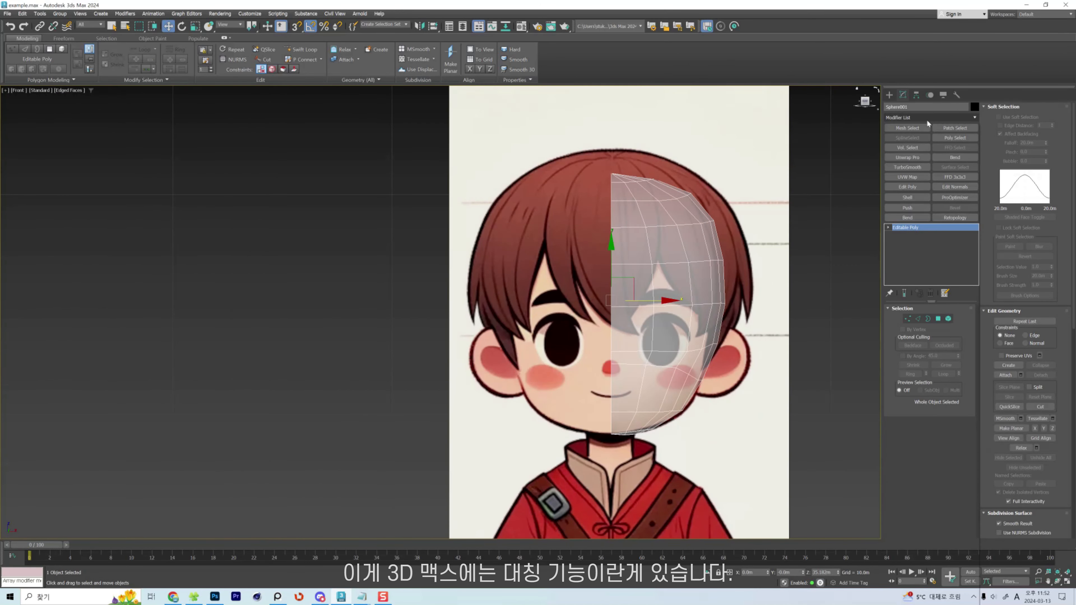
Add a Symmetry modifier to the half head.
scroll(640, 359, "up", 2)
left_click(935, 118)
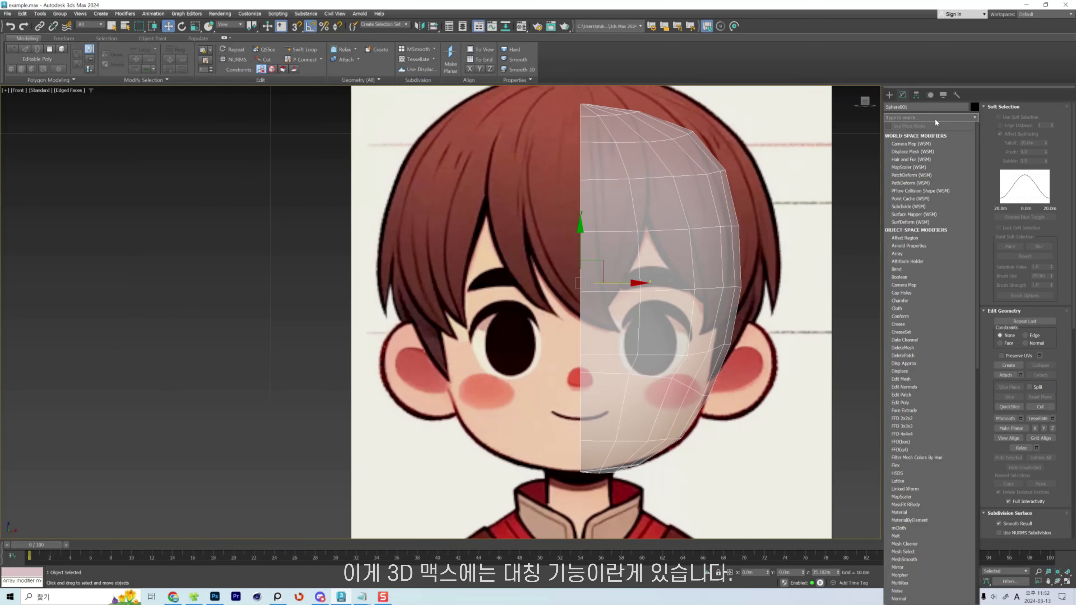
type("sy")
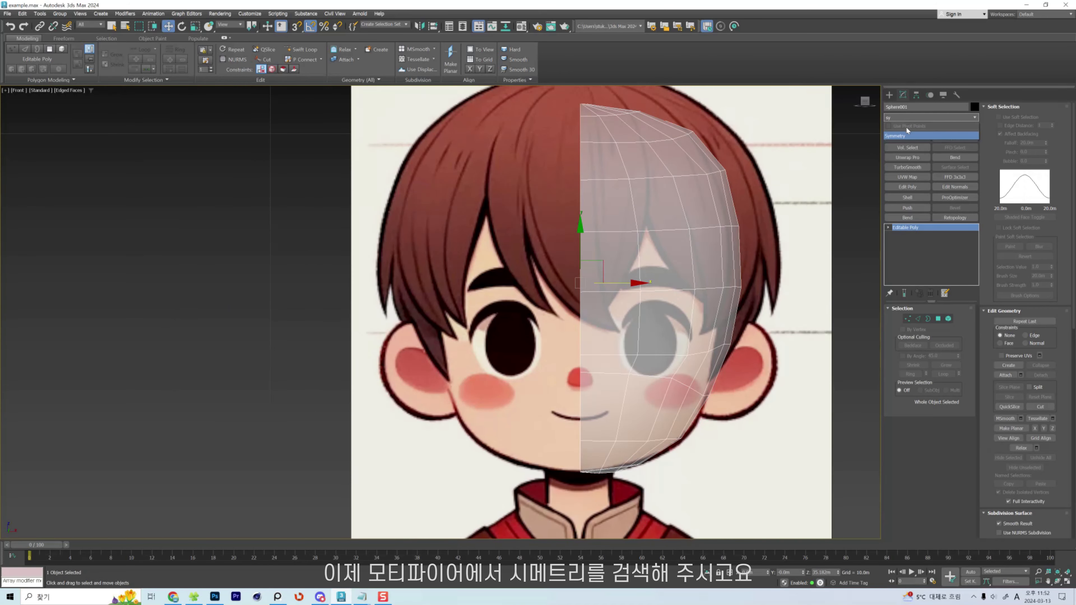
left_click(905, 135)
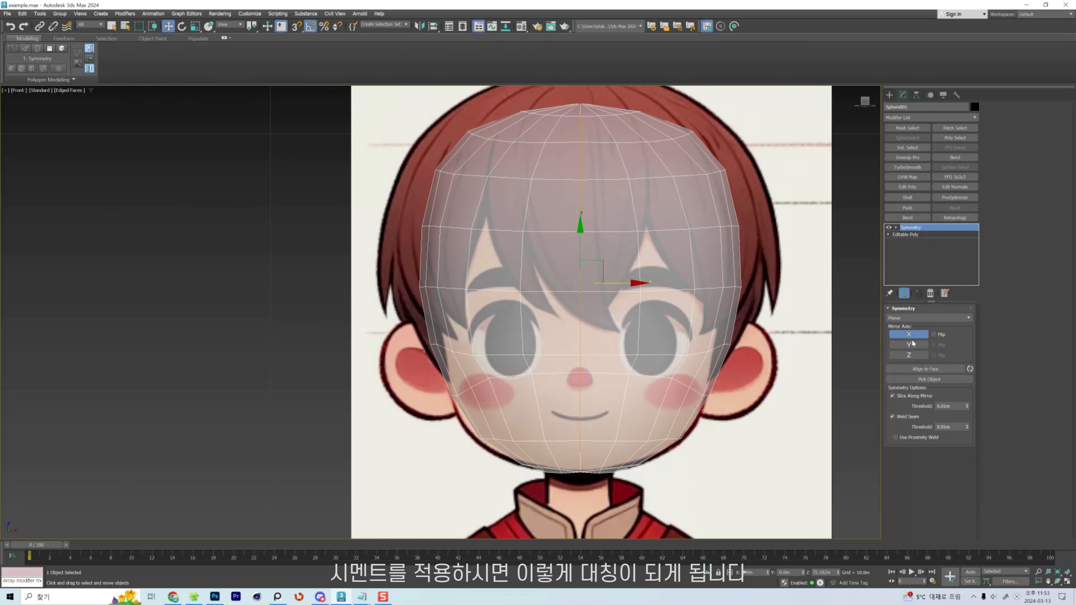
Try the Symmetry modifier's Y and Z mirror axes, then leave only the X axis enabled.
left_click(911, 345)
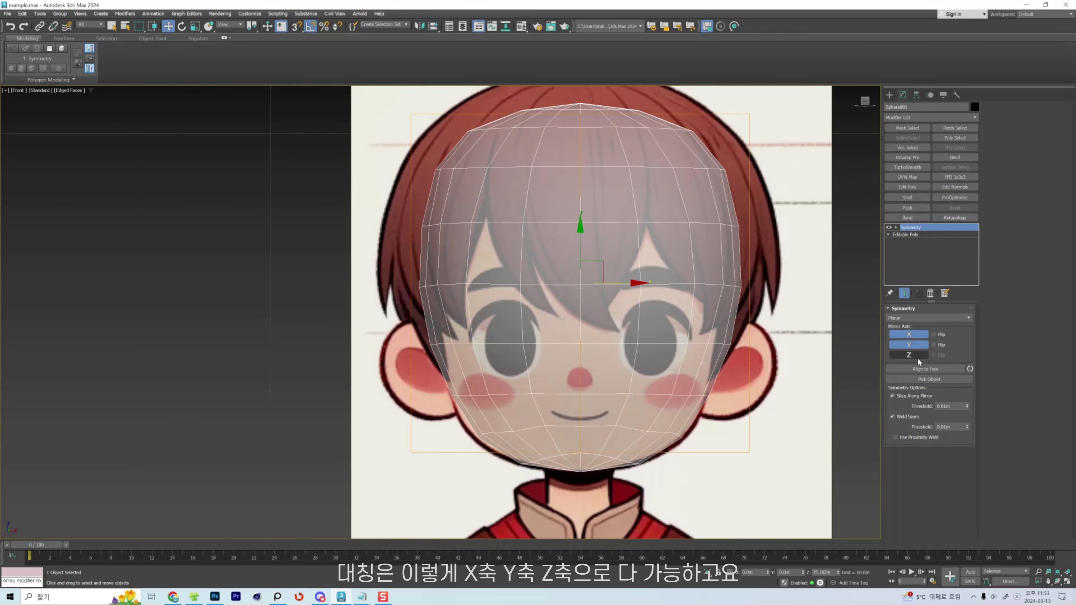
left_click(911, 355)
scroll(697, 347, "down", 2)
left_click(908, 344)
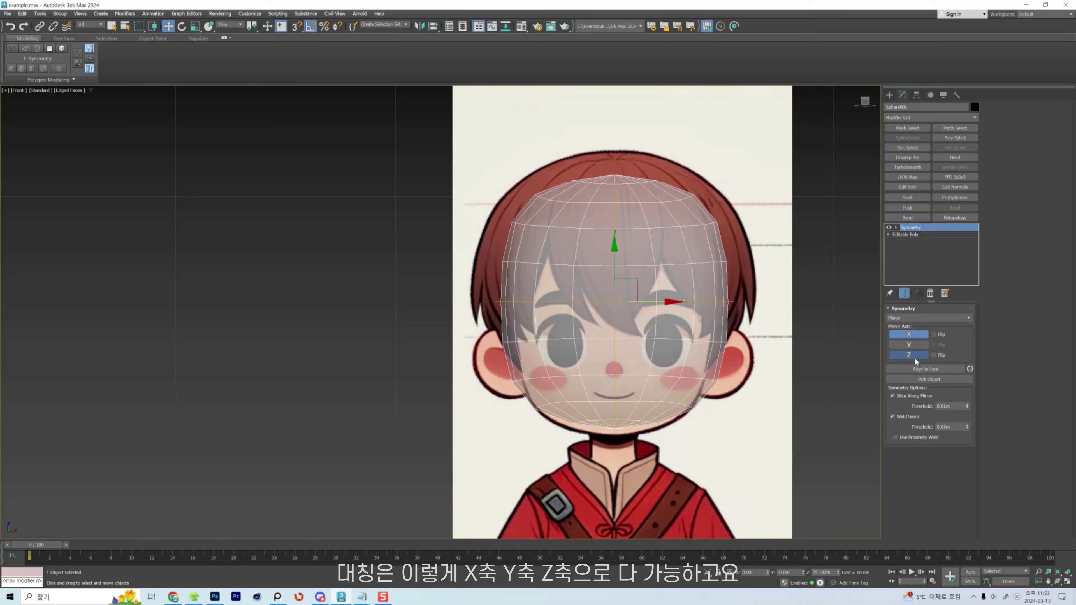
left_click(908, 355)
scroll(617, 305, "up", 2)
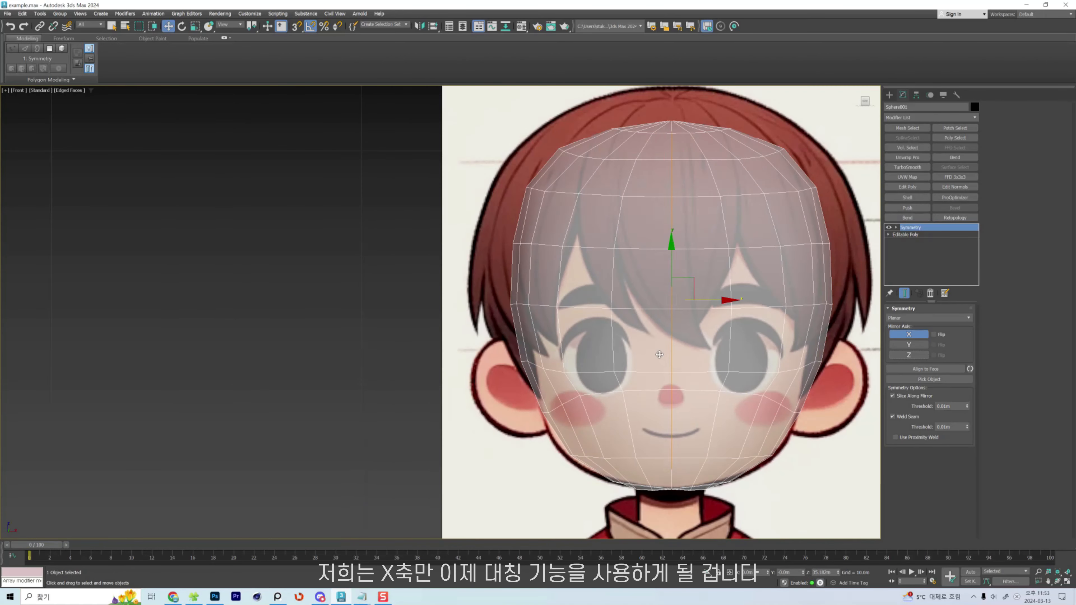
scroll(658, 355, "down", 3)
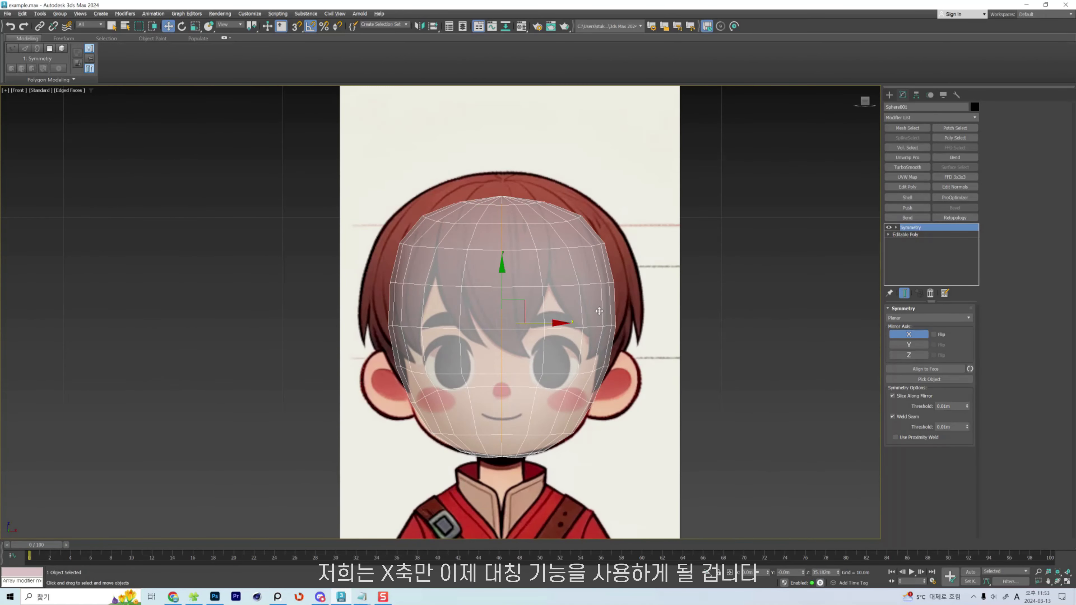
Hide the viewport grid around the front reference.
middle_click_drag(599, 311, 697, 311)
mouse_move(481, 267)
middle_mouse_down()
mouse_move(603, 268)
mouse_move(499, 263)
middle_mouse_up()
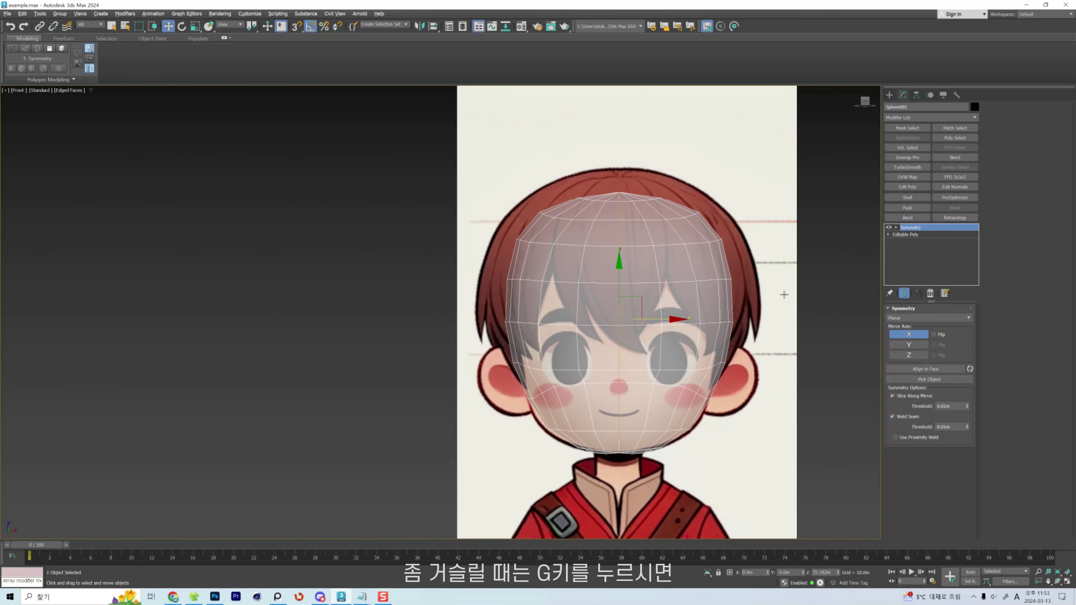
key("g")
middle_click_drag(775, 296, 767, 294)
scroll(766, 297, "up", 5)
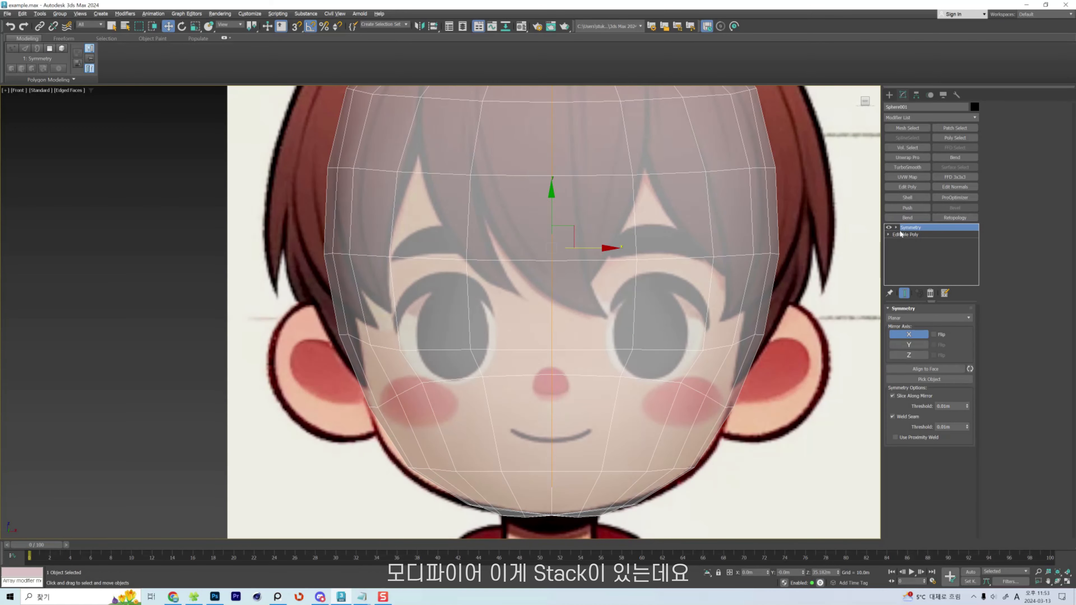
Go to the Editable Poly level beneath Symmetry and turn off the end result to display only the modelled half.
left_click(906, 236)
left_click(914, 228)
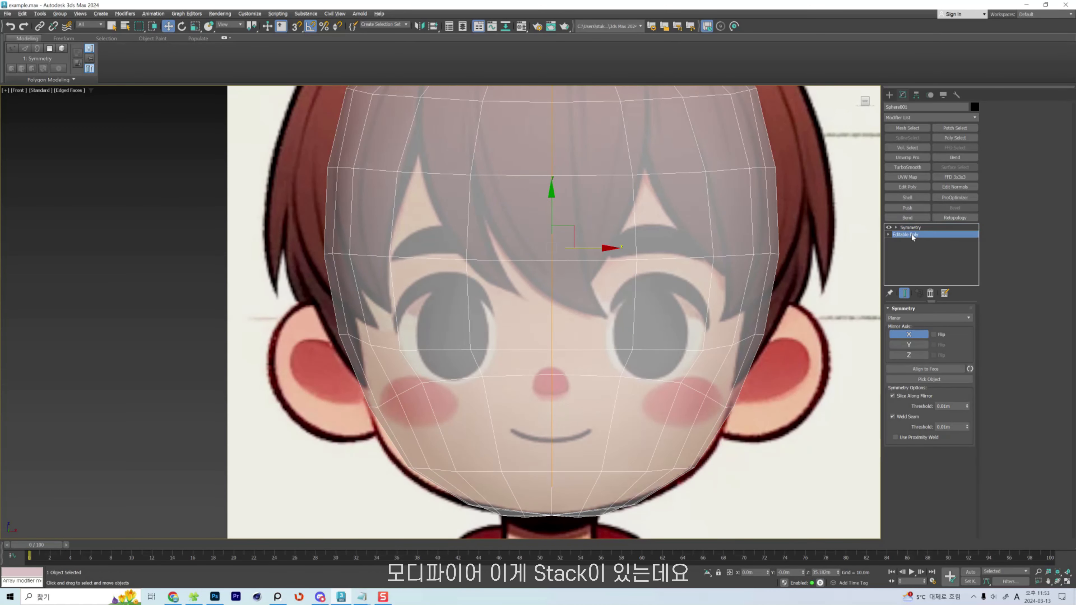
left_click(905, 293)
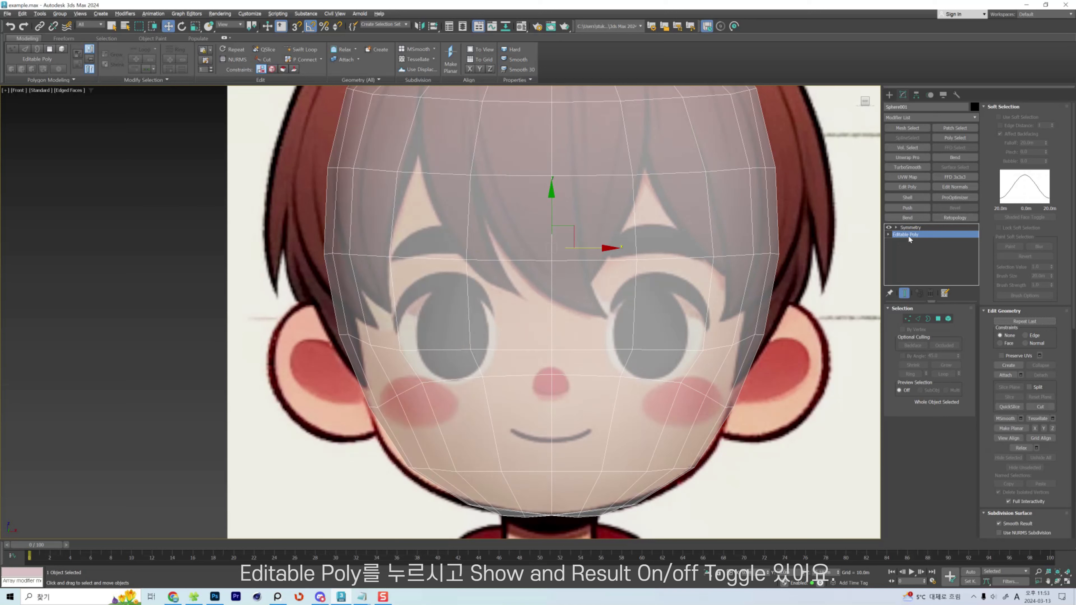
left_click(903, 293)
left_click(903, 293)
left_click(902, 292)
scroll(737, 289, "down", 5)
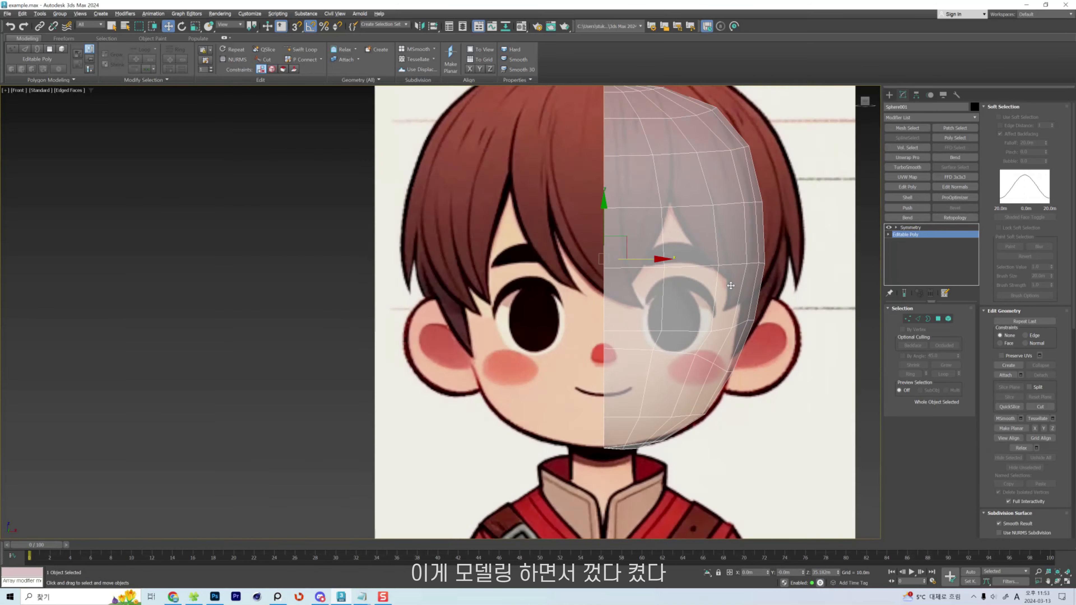
Toggle the end result display repeatedly to compare the half head with the mirrored head from different views.
middle_click_drag(731, 288, 722, 308, "alt")
scroll(686, 300, "up", 4)
key("grave")
key("grave")
key("grave")
scroll(723, 308, "up", 2)
key("f")
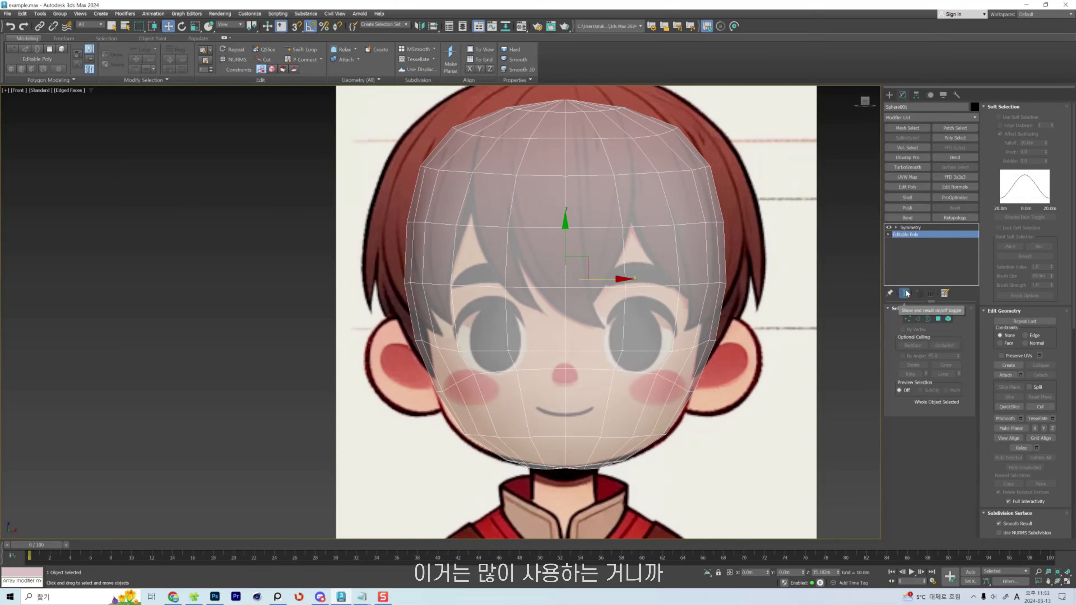
middle_click_drag(726, 293, 785, 271)
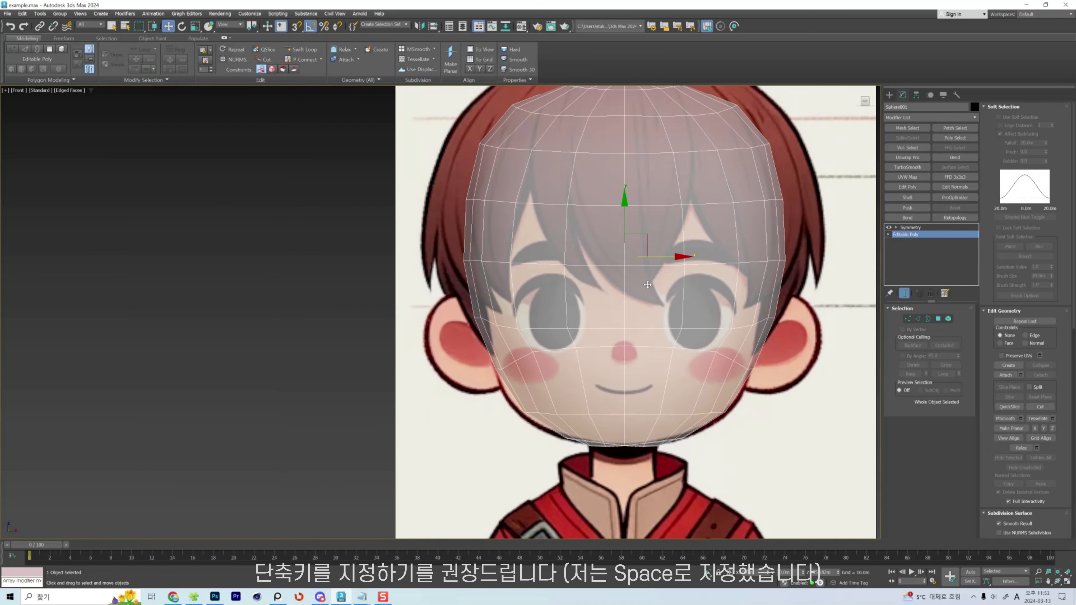
Show the mirrored end result, switch the Editable Poly to vertex editing, and select a vertex between the nose and the eye.
scroll(695, 299, "up", 3)
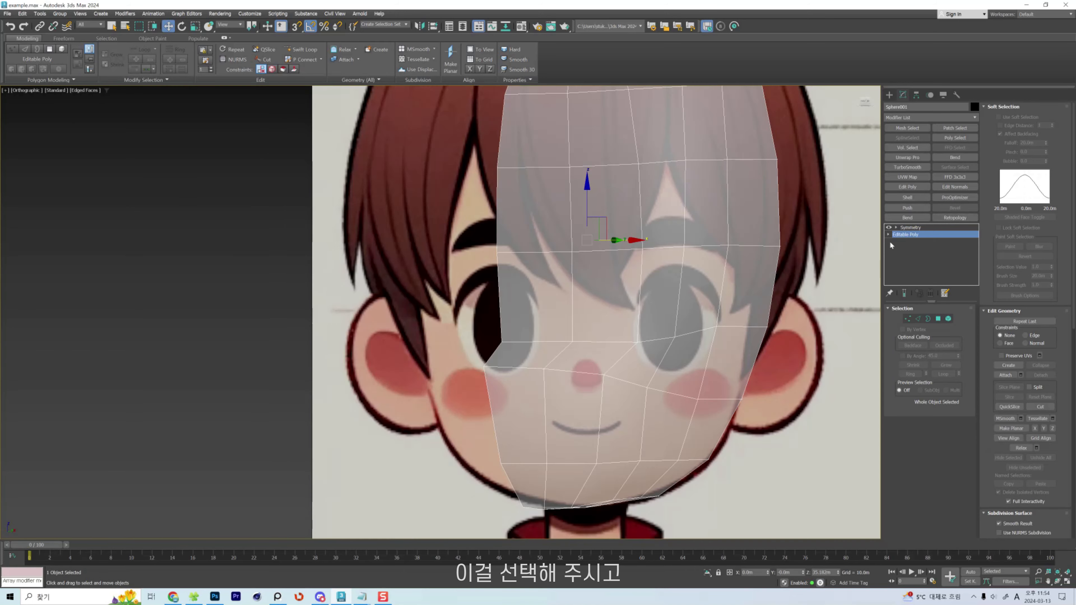
key("space")
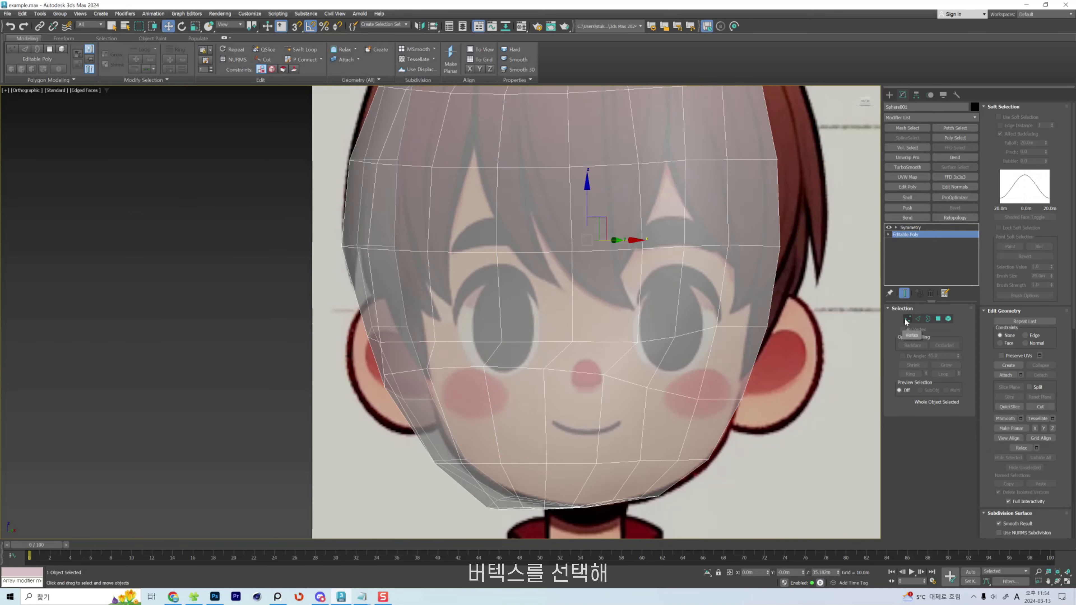
left_click(906, 319)
middle_click_drag(534, 349, 604, 346, "alt")
scroll(601, 345, "down", 5)
scroll(604, 345, "up", 5)
left_click(604, 345)
Turn off the see-through display of the head mesh.
middle_click_drag(715, 358, 688, 357, "alt")
key("alt+x")
middle_click_drag(620, 331, 606, 330)
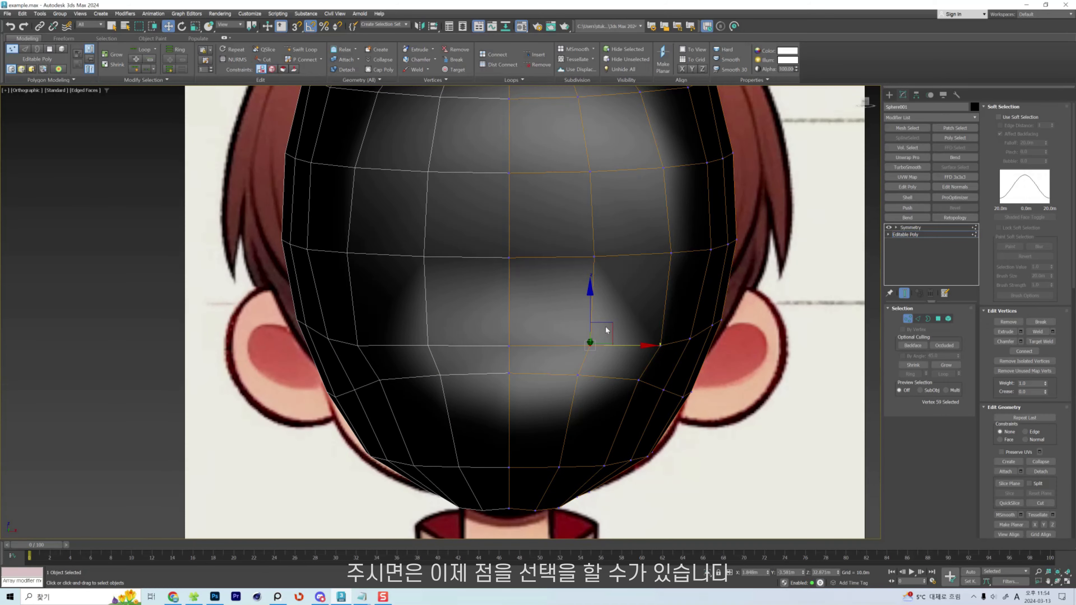
Toggle the head mesh's see-through display on and off to compare both shading states.
key("m")
key("alt+x")
left_click(729, 169)
key("alt+x")
middle_click_drag(565, 244, 588, 255)
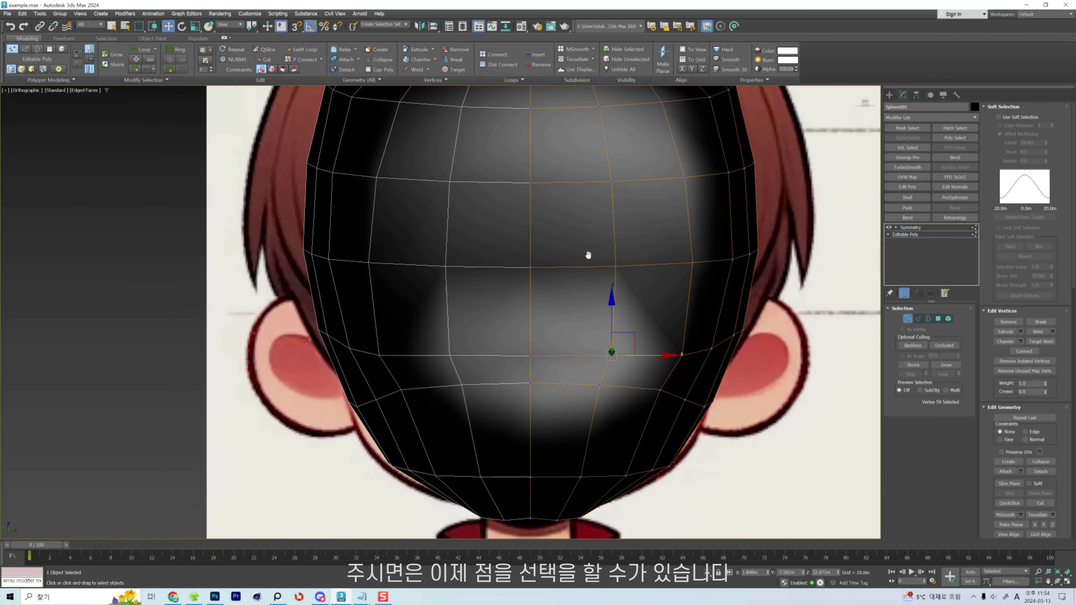
scroll(588, 255, "down", 3)
key("alt+x")
key("alt+x")
scroll(588, 254, "up", 3)
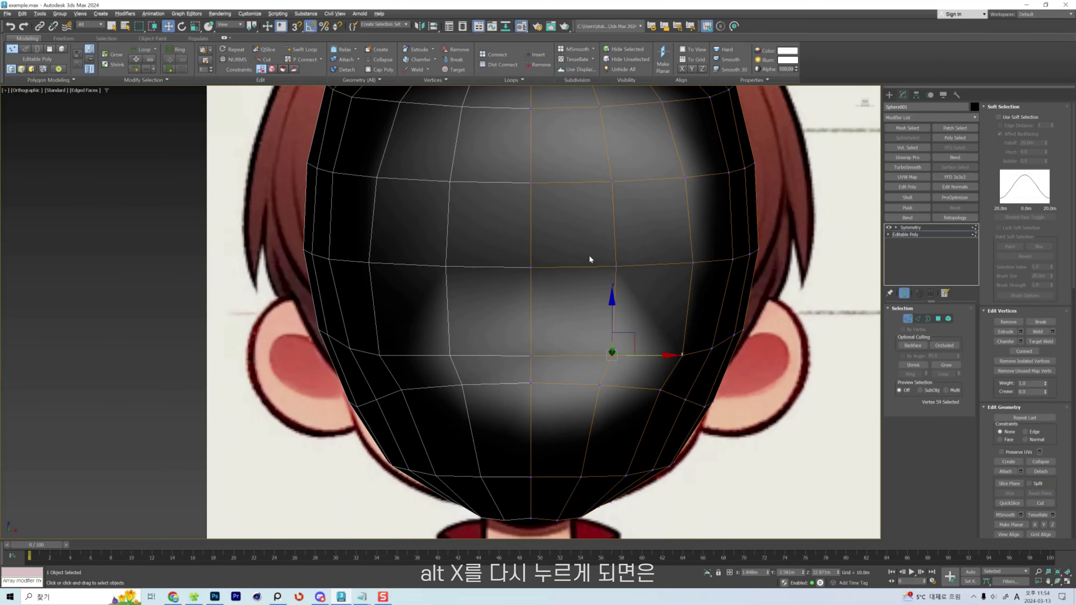
Leave vertex editing, pick the second material sample slot, and rename its material to Character.
key("m")
scroll(444, 294, "down", 2)
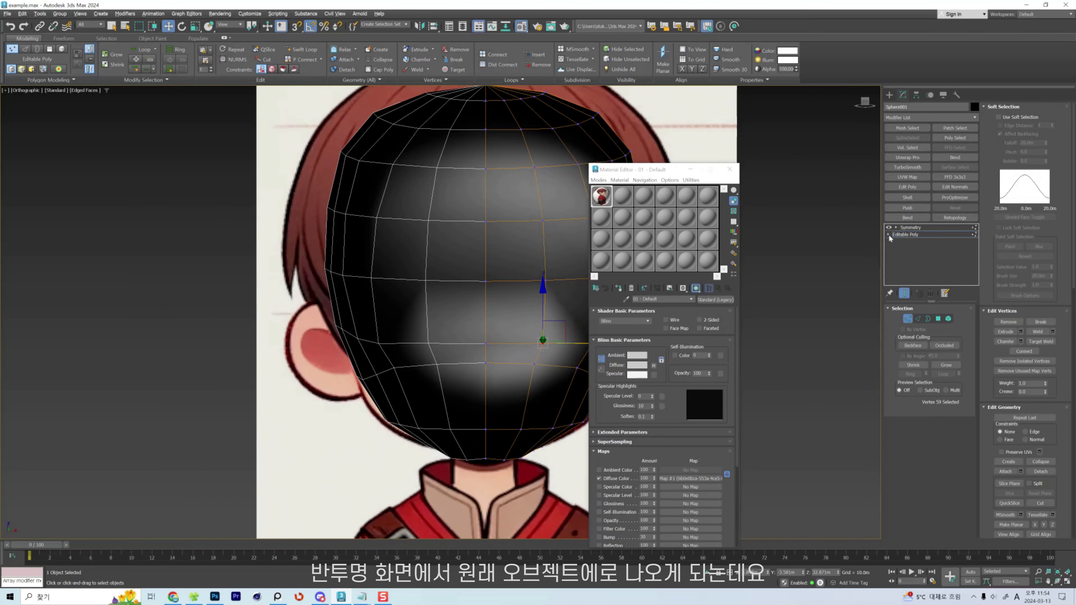
left_click(889, 235)
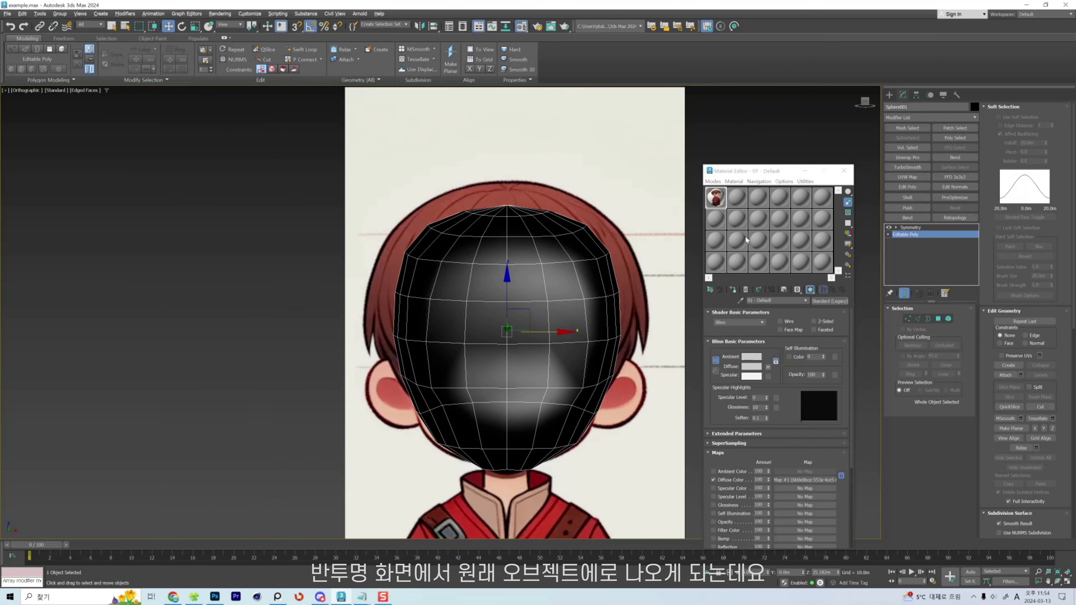
left_click(739, 240)
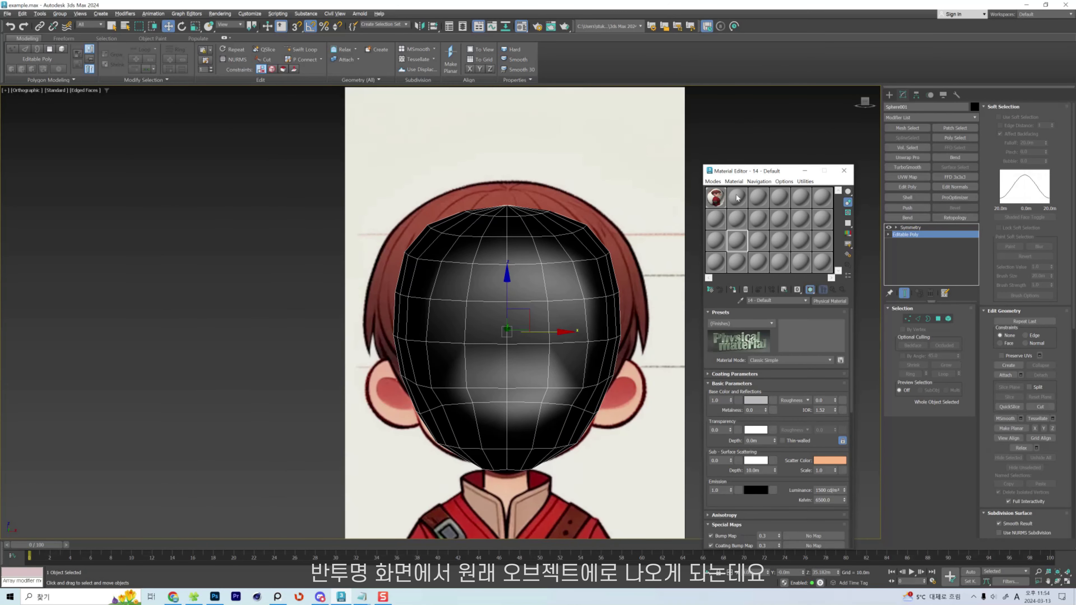
scroll(629, 323, "up", 2)
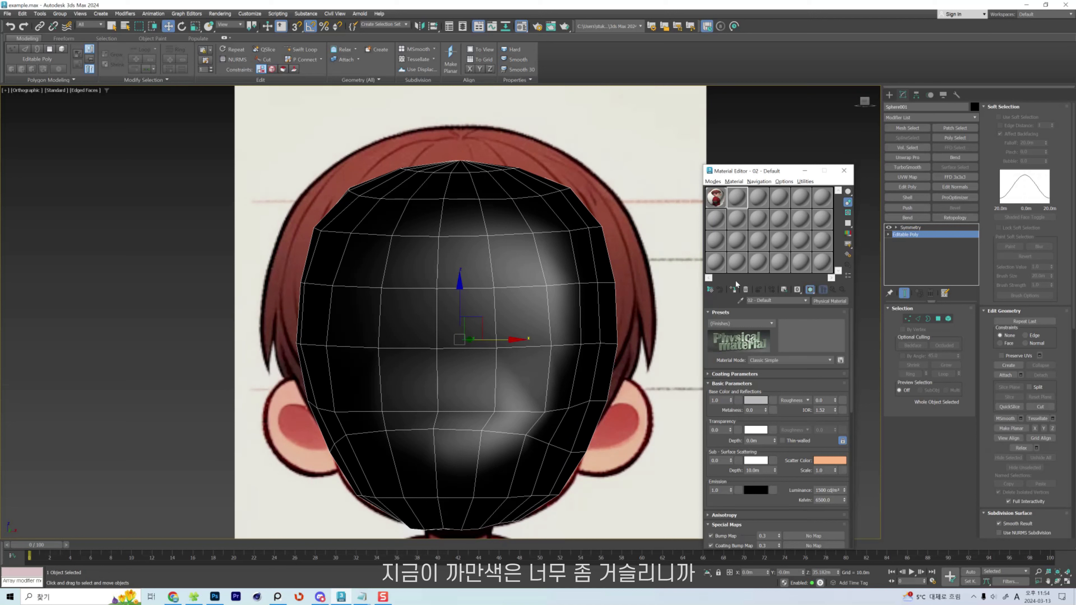
left_click(757, 200)
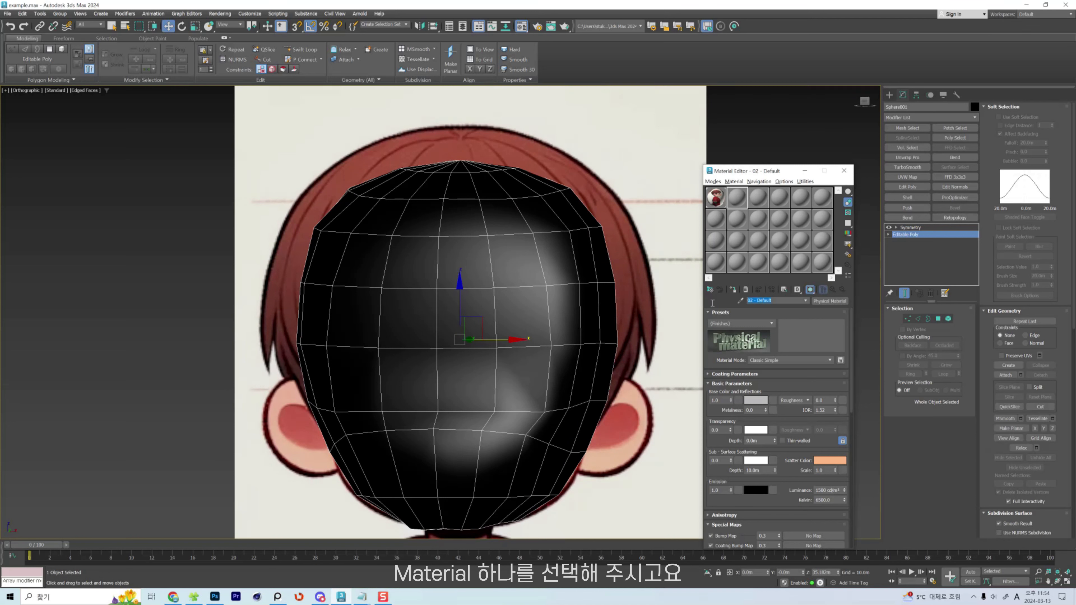
type("Character")
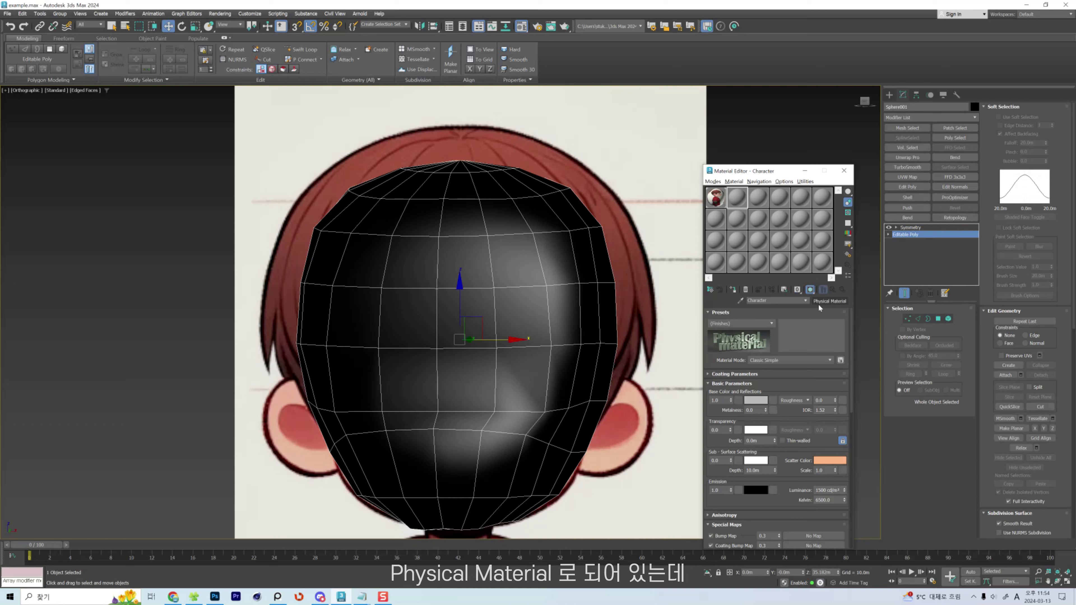
Change the Character material to Standard (Legacy) and assign it to the head mesh.
left_click(827, 301)
double_click(464, 395)
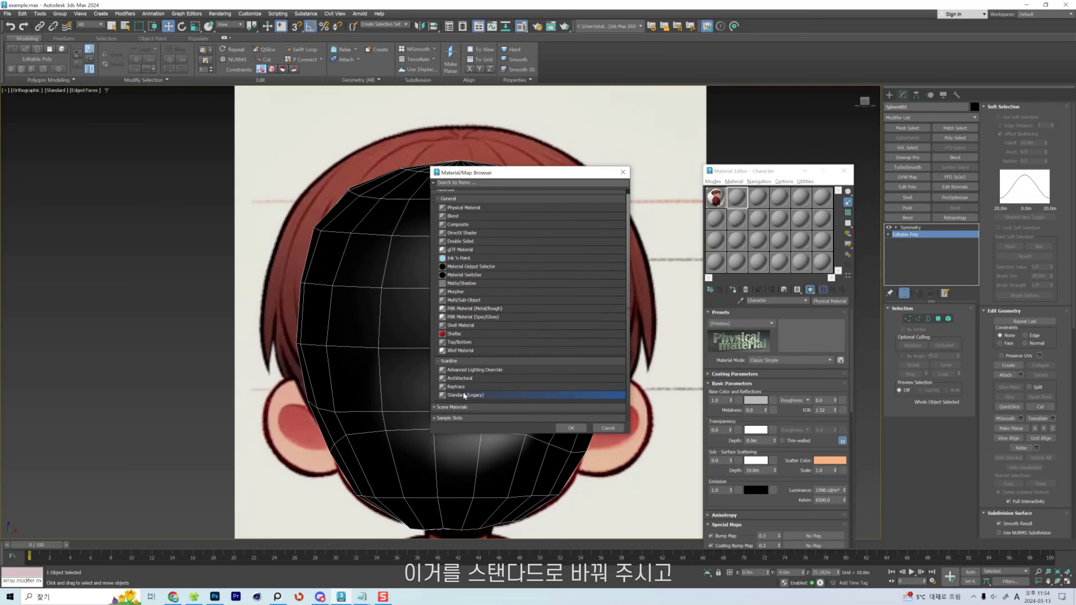
left_click(731, 292)
middle_click_drag(511, 415, 610, 368)
scroll(576, 296, "up", 3)
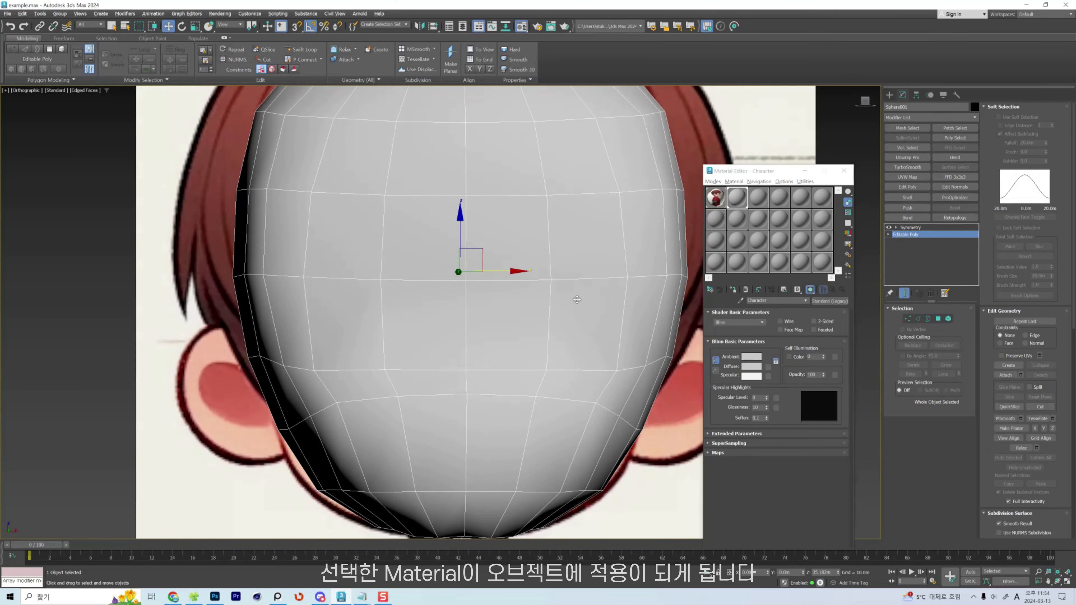
scroll(576, 297, "down", 5)
scroll(576, 300, "up", 2)
scroll(576, 300, "up", 2)
scroll(576, 300, "down", 2)
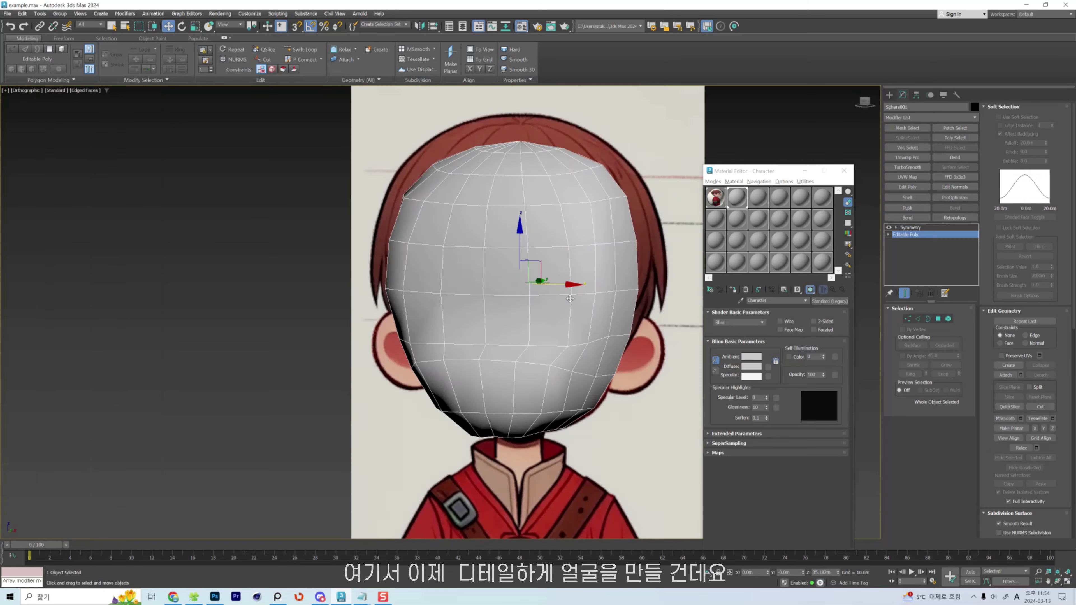
Show the head see-through in the right view and select the vertex just behind the nose tip.
scroll(540, 390, "up", 3)
key("1")
left_click(493, 388)
key("v")
key("r")
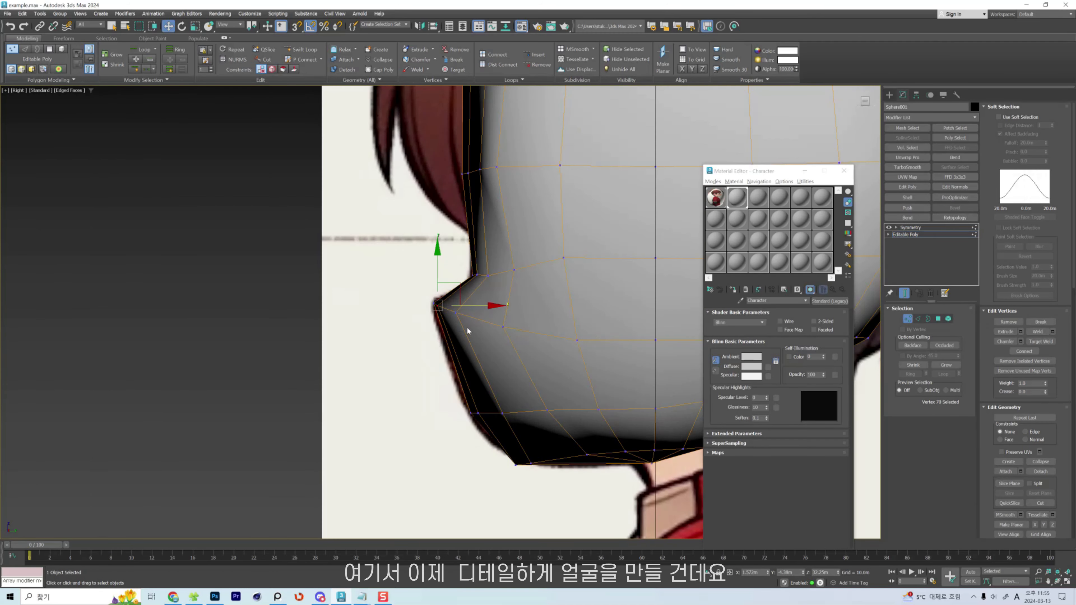
scroll(463, 358, "up", 3)
scroll(462, 358, "down", 3)
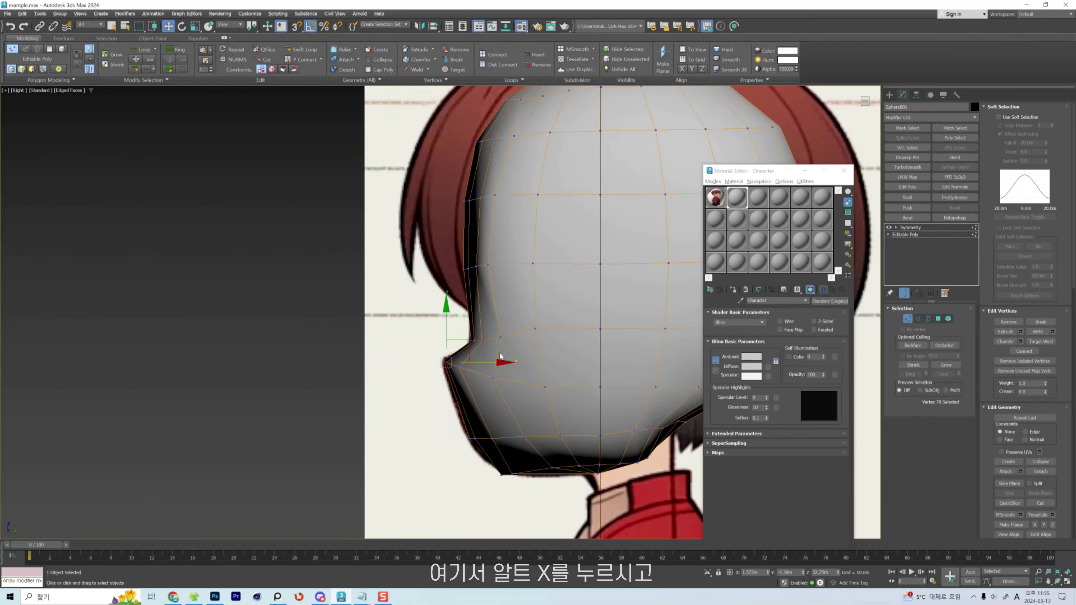
key("alt+x")
left_click(438, 324)
left_click(432, 336)
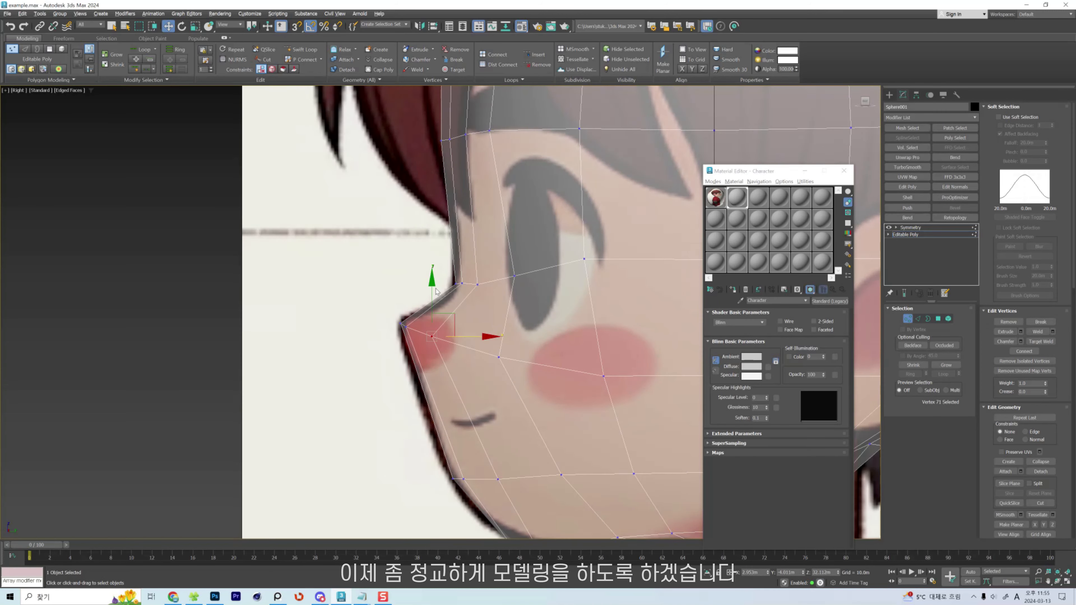
Switch to edge editing and try selecting the pairs of profile edges around the nose bridge.
key("2")
left_click(440, 298)
scroll(442, 307, "up", 5)
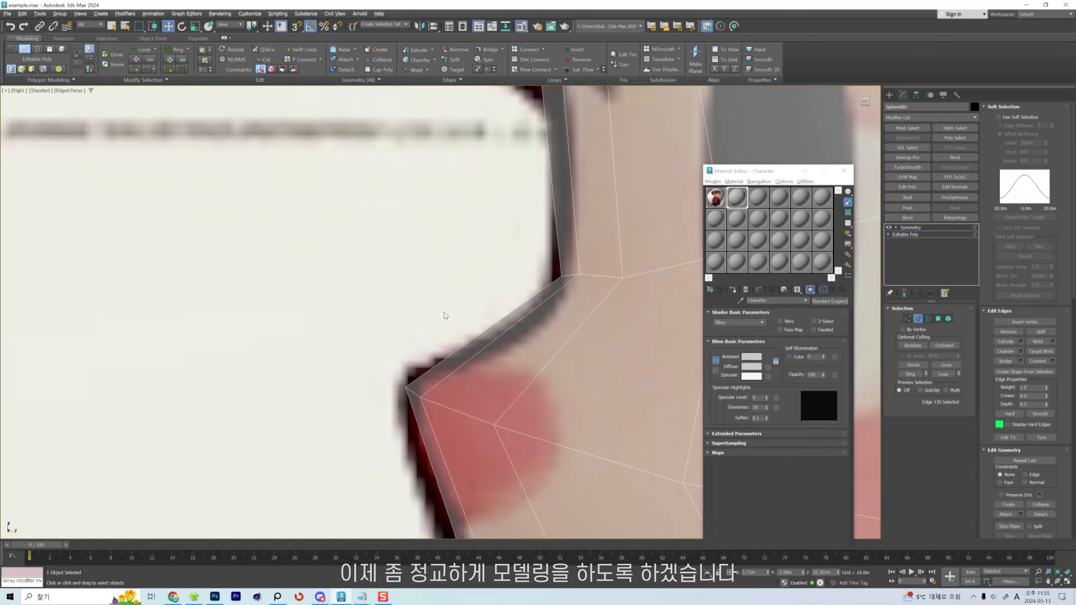
scroll(512, 335, "down", 5)
scroll(493, 313, "up", 5)
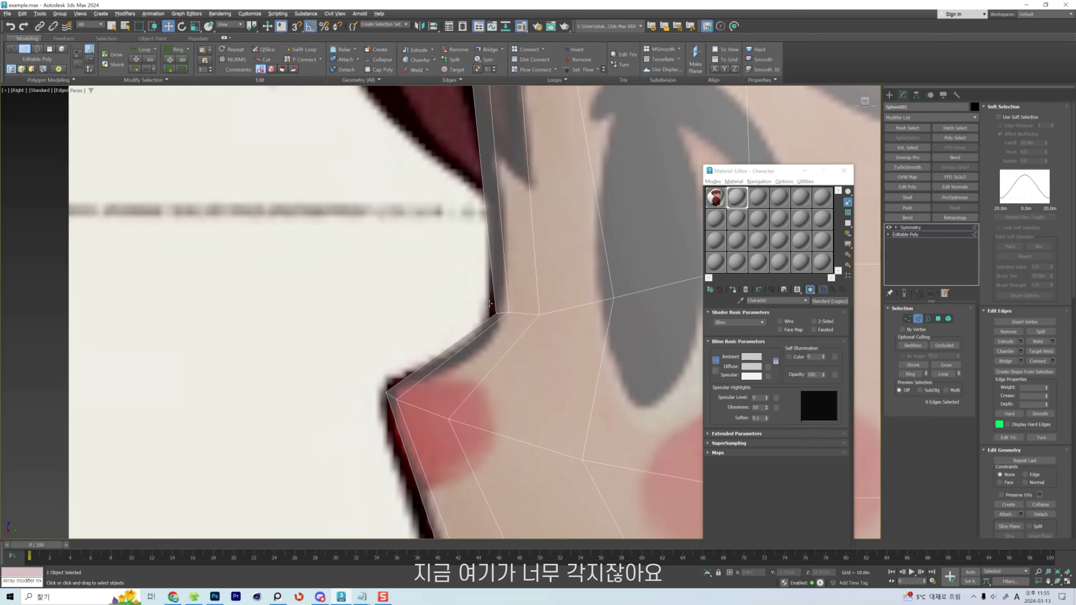
left_click(480, 326)
left_click(482, 334, "ctrl")
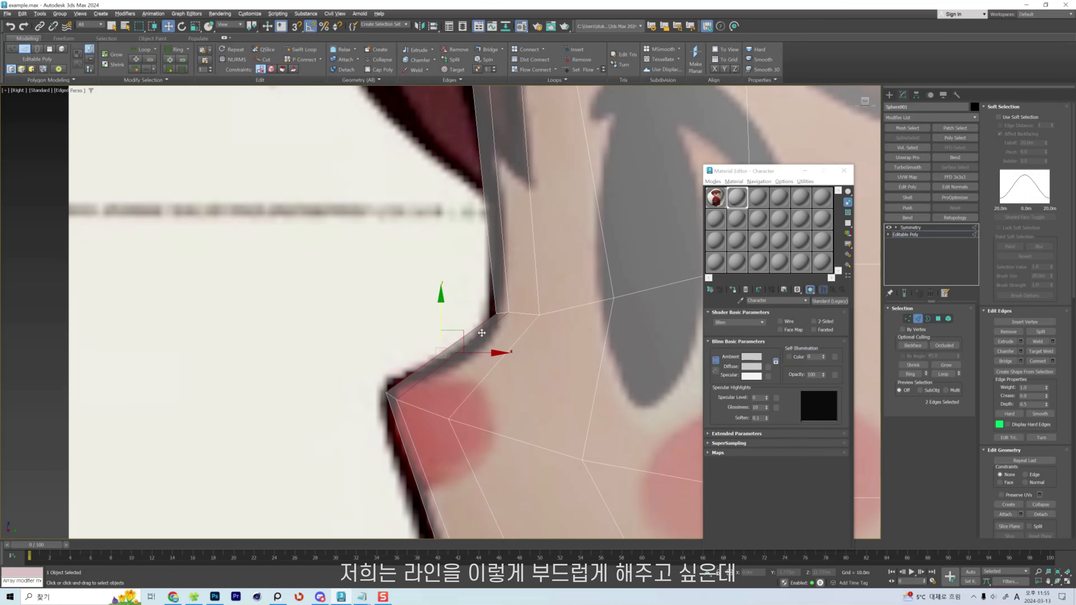
left_click(446, 309)
left_click_drag(463, 326, 478, 349)
left_click(416, 295)
left_click_drag(465, 252, 512, 271)
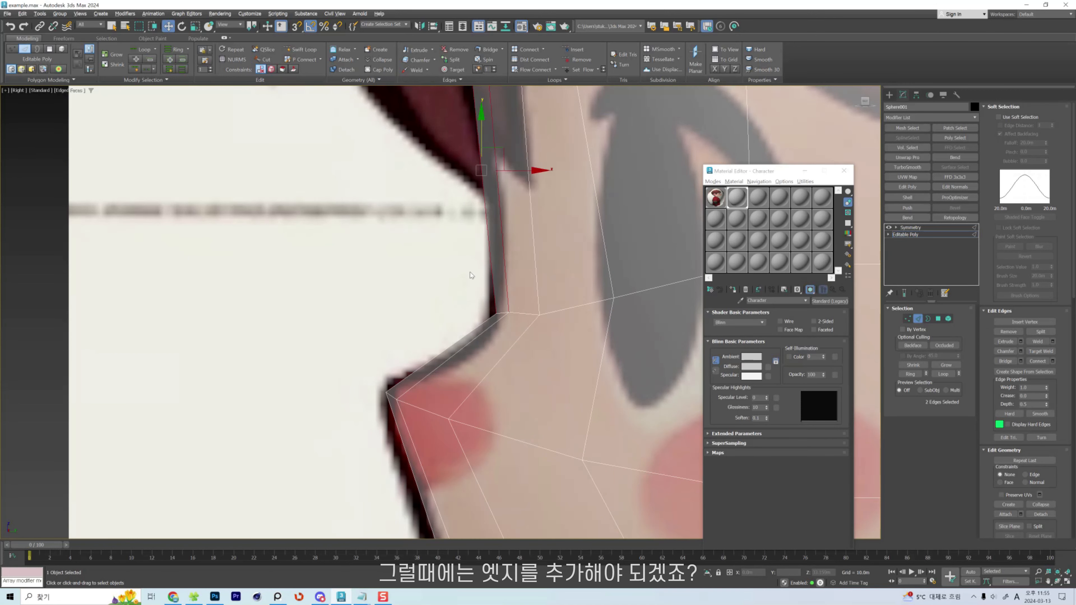
Connect the two profile edges between the nose tip and bridge, and move the new edge onto the reference outline.
left_click(441, 308)
left_click_drag(440, 326, 463, 359)
left_click(429, 306)
scroll(1040, 428, "down", 3)
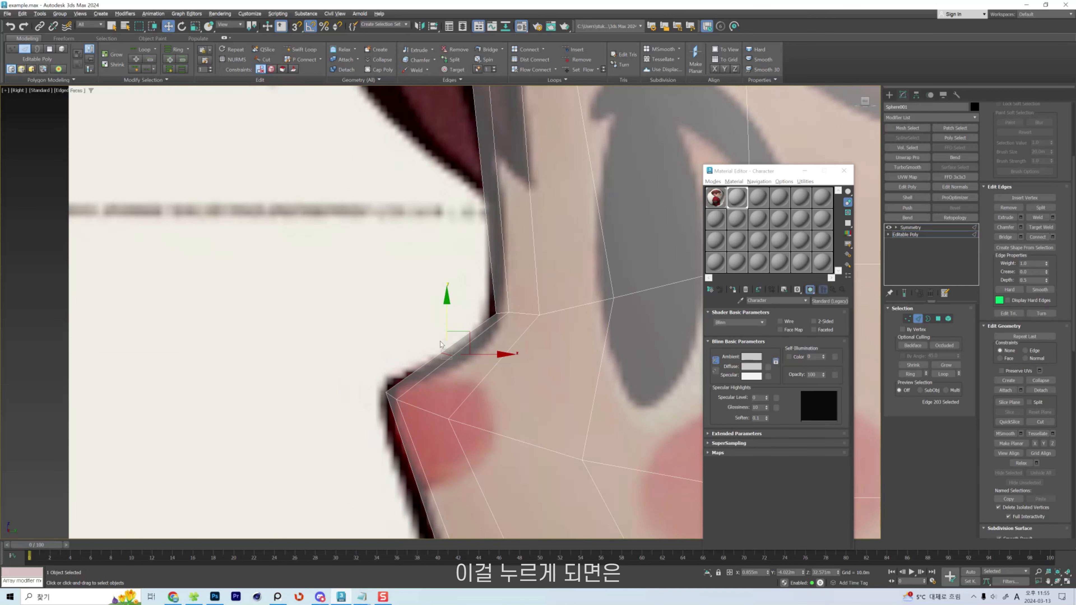
scroll(451, 313, "up", 5)
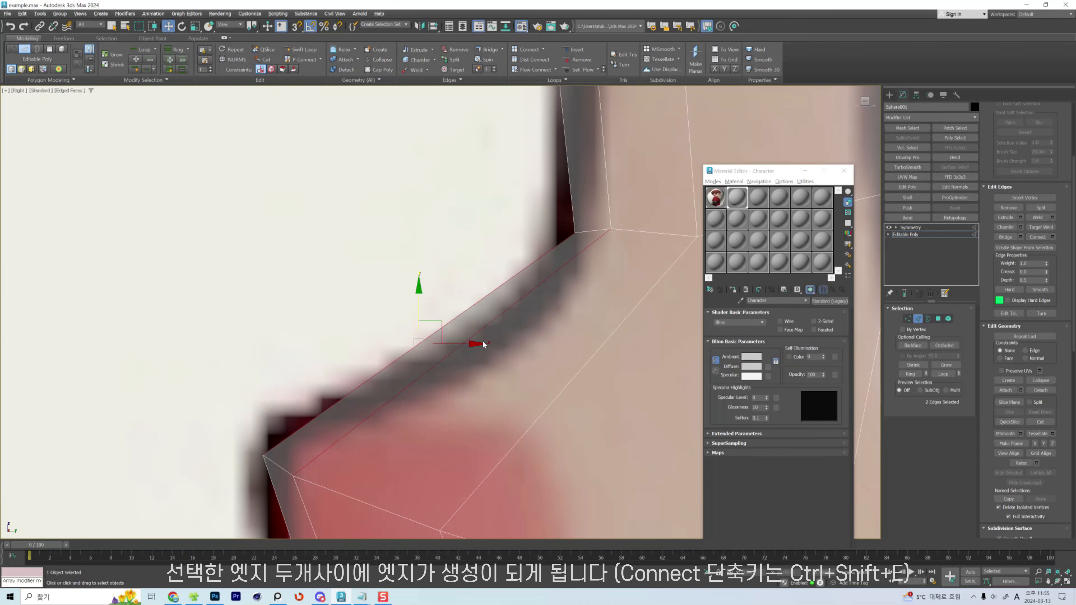
key("ctrl+shift+e")
left_click_drag(425, 345, 459, 356)
scroll(460, 356, "down", 5)
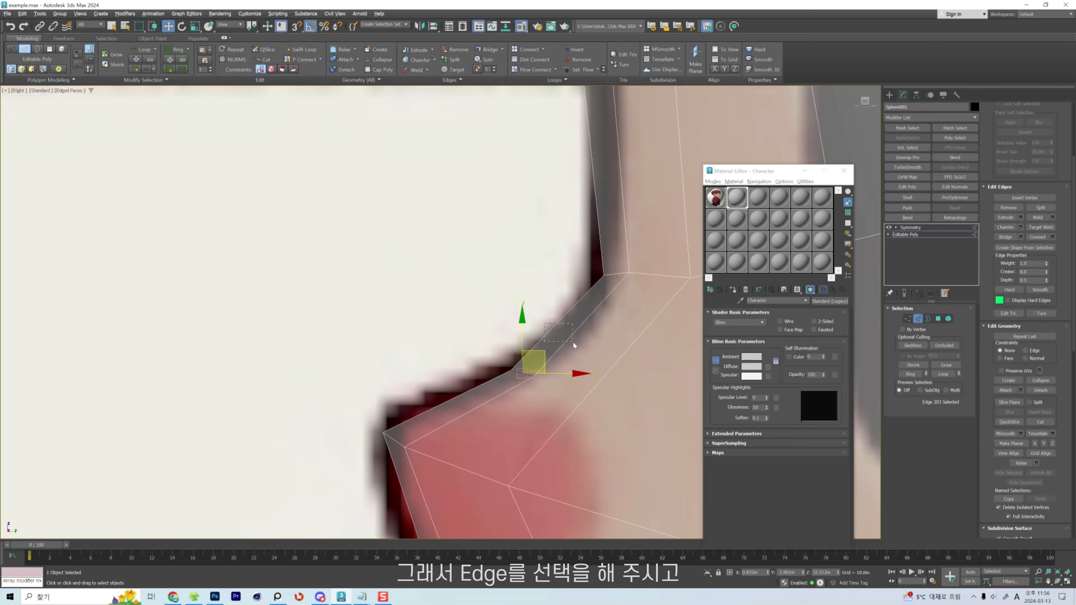
Connect the profile edges nearer the nose bridge and those below the nose, fitting the new edges to the reference silhouette.
scroll(559, 331, "up", 2)
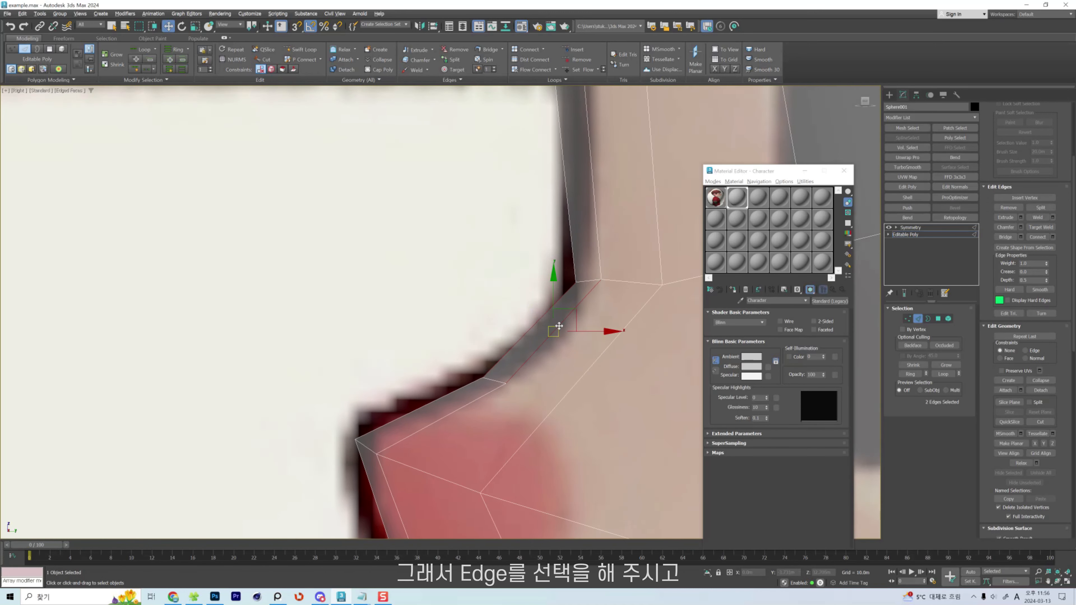
left_click(562, 341)
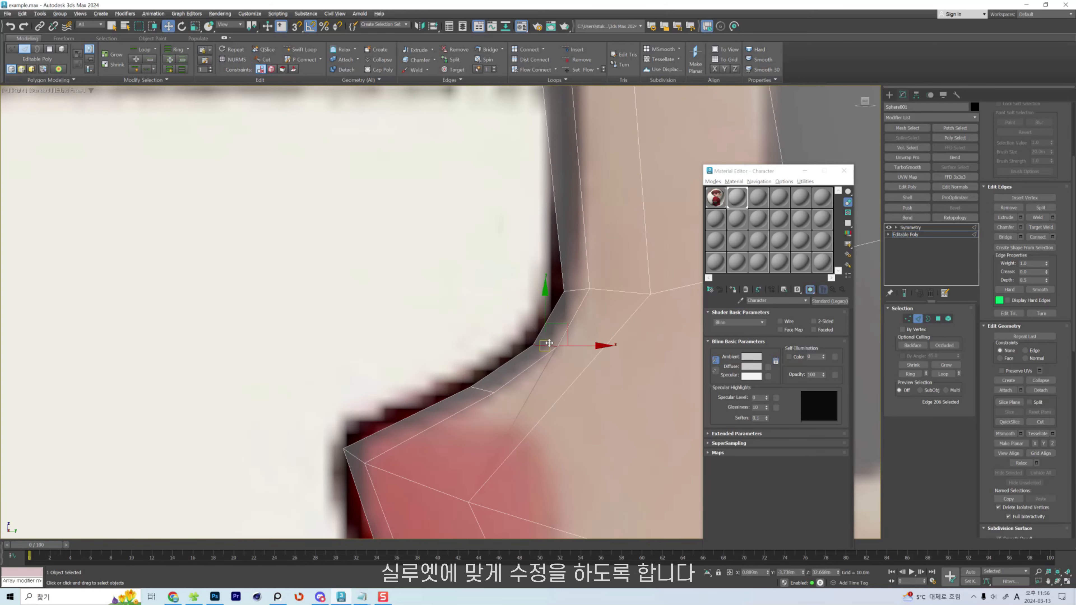
scroll(545, 322, "up", 4)
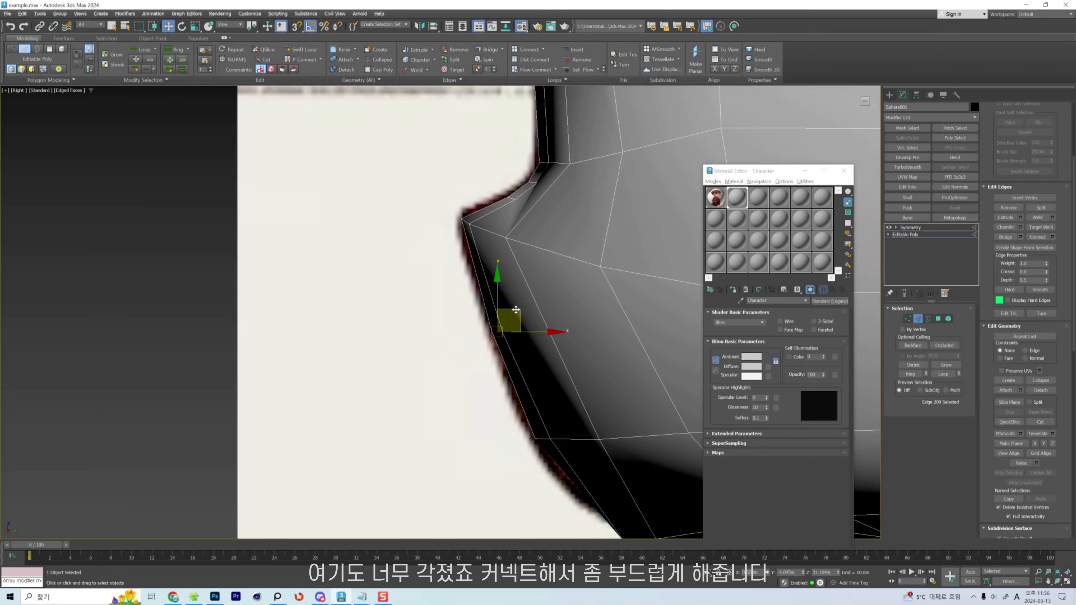
Switch to vertex editing and move the front chin vertices in the side view to follow the reference chin outline.
scroll(505, 360, "up", 3)
key("1")
left_click(556, 447)
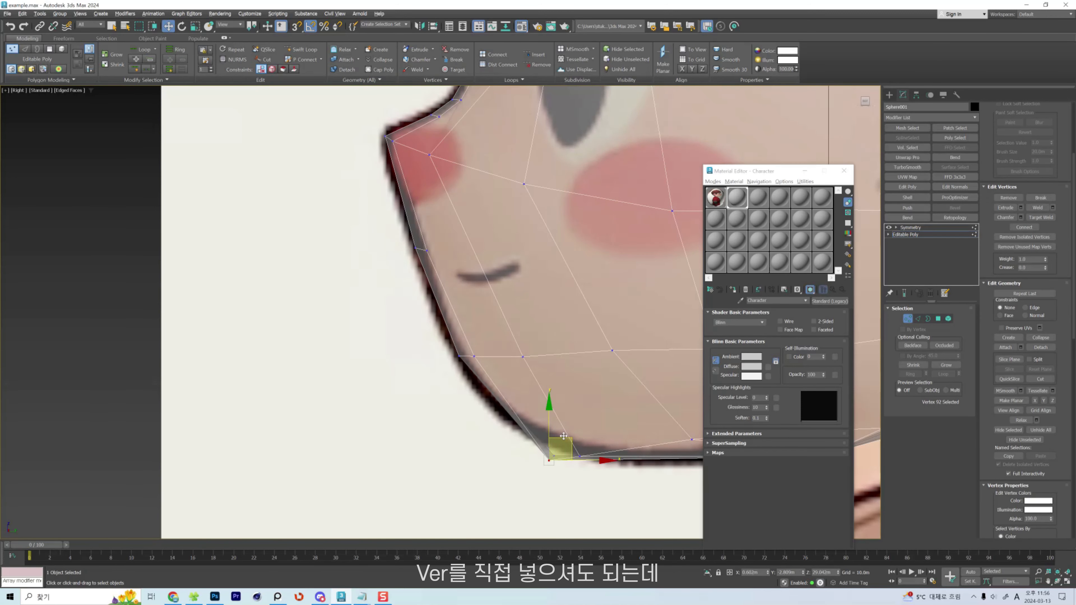
left_click_drag(571, 423, 573, 431)
left_click(591, 469)
middle_click_drag(548, 476, 518, 464)
left_click(549, 443)
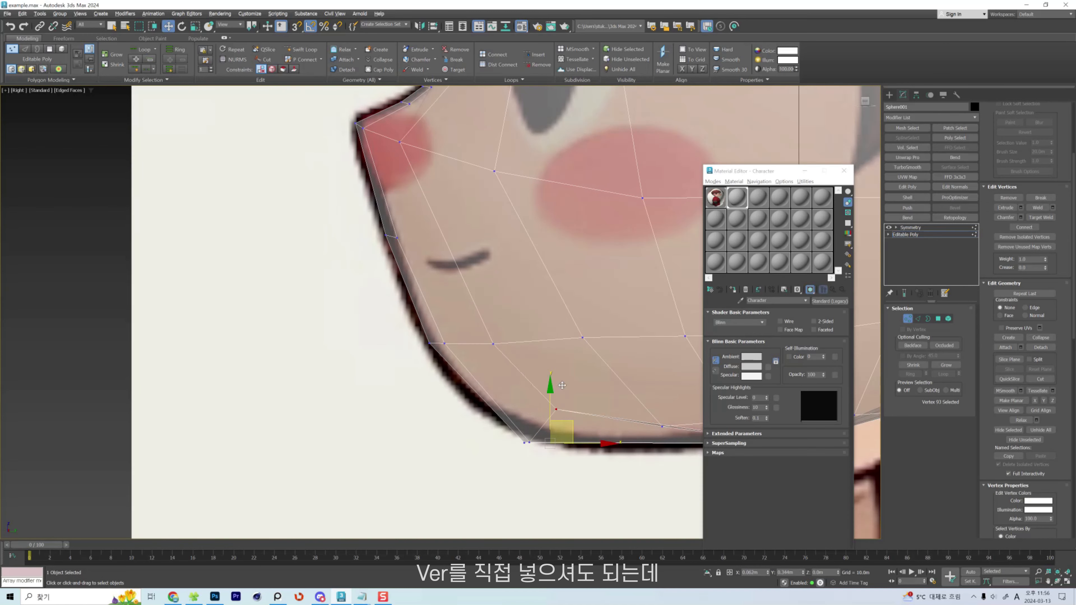
left_click_drag(562, 432, 571, 396)
left_click(529, 442)
left_click(524, 442)
mouse_move(541, 431)
left_mouse_down()
mouse_move(548, 413)
mouse_move(540, 418)
left_mouse_up()
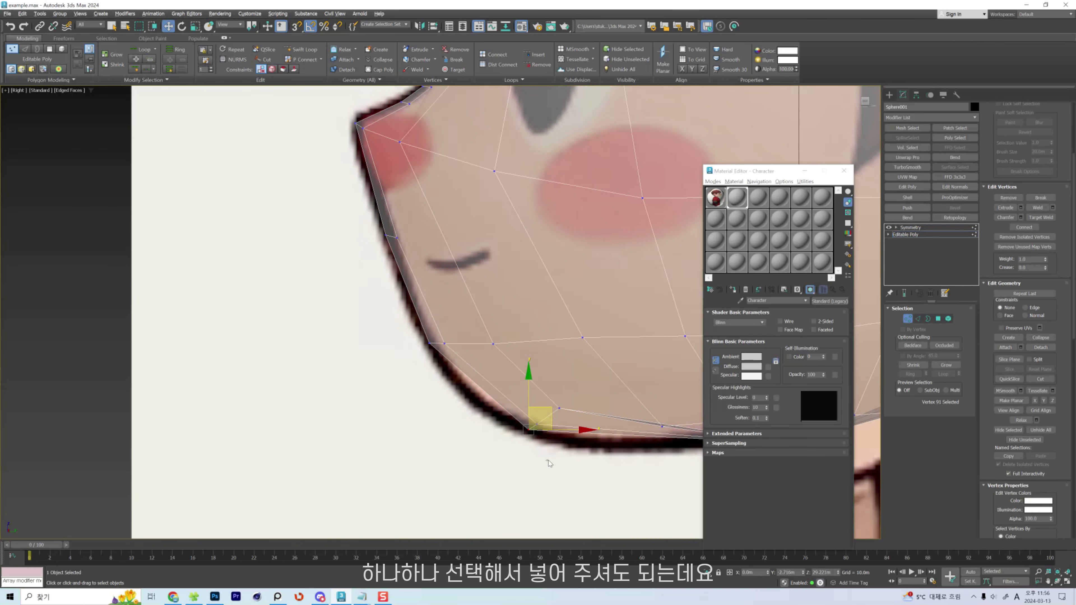
Raise the vertices along the underside of the jaw, from the chin back toward the neck.
left_click(548, 463)
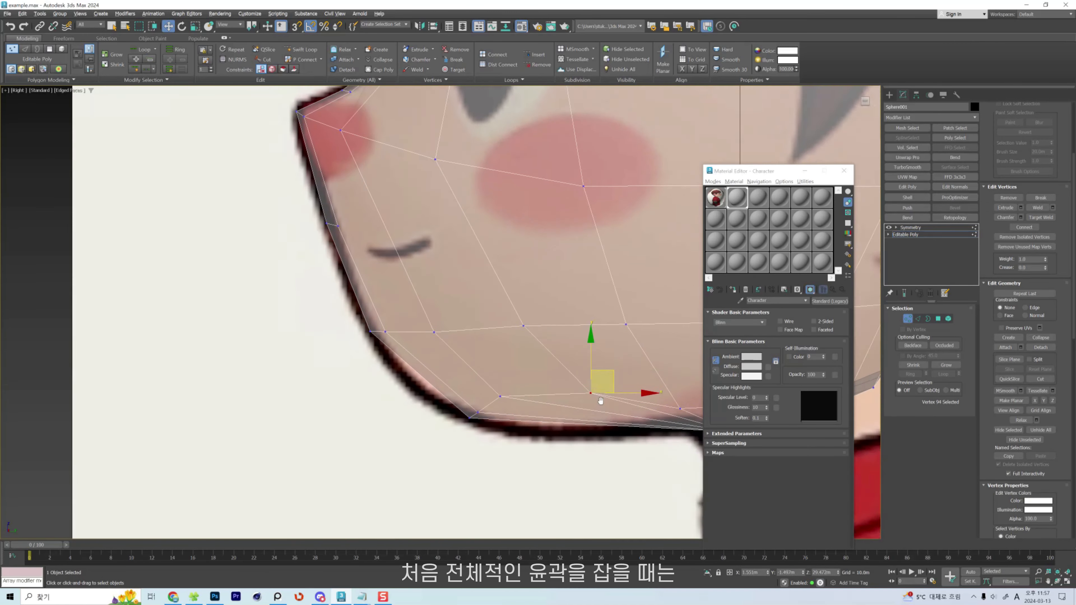
middle_click_drag(600, 401, 503, 391)
scroll(503, 391, "down", 2)
left_click(559, 397)
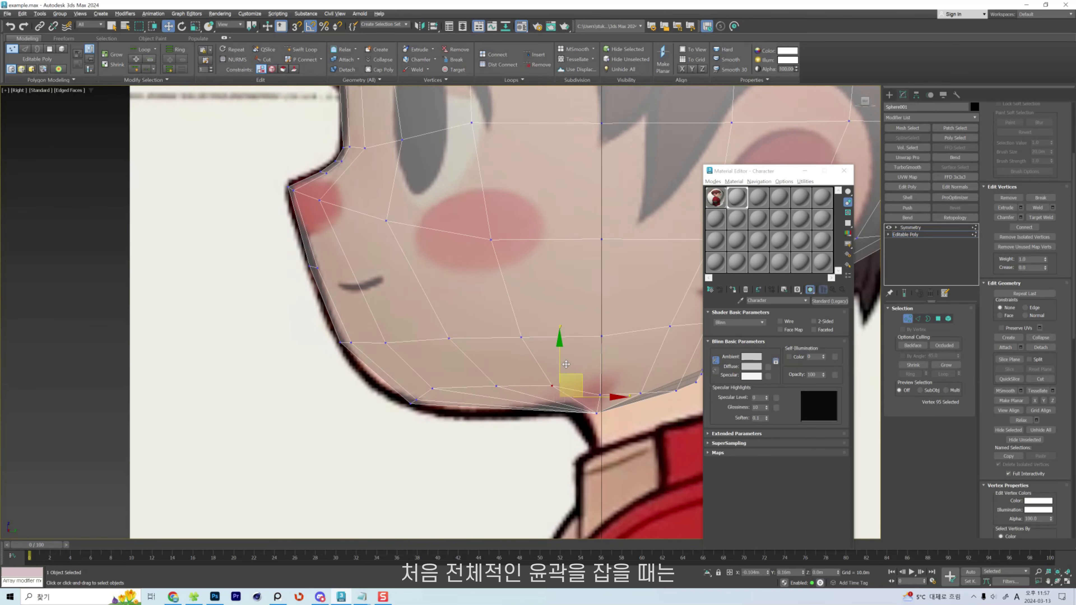
left_click_drag(566, 365, 567, 355)
Connect the two edges at the front of the chin and pull the new edge out to the reference outline.
middle_click_drag(389, 389, 408, 392)
scroll(409, 391, "up", 2)
key("shift+w")
mouse_move(458, 403)
left_mouse_down()
mouse_move(472, 399)
mouse_move(443, 418)
left_mouse_up()
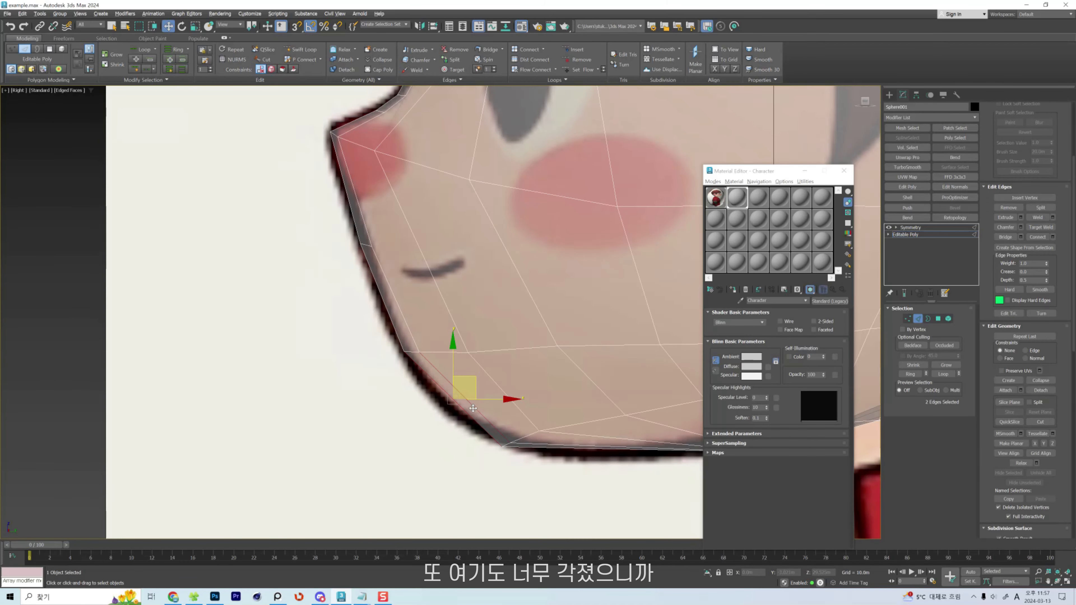
left_click(463, 407)
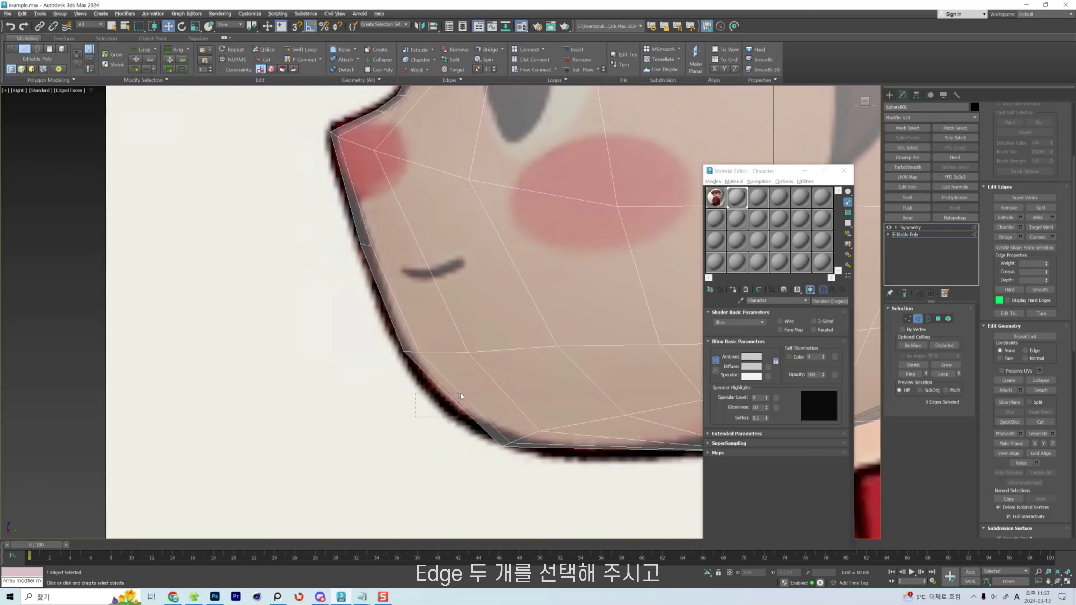
left_click_drag(472, 374, 454, 381)
scroll(437, 370, "down", 5)
scroll(515, 388, "up", 5)
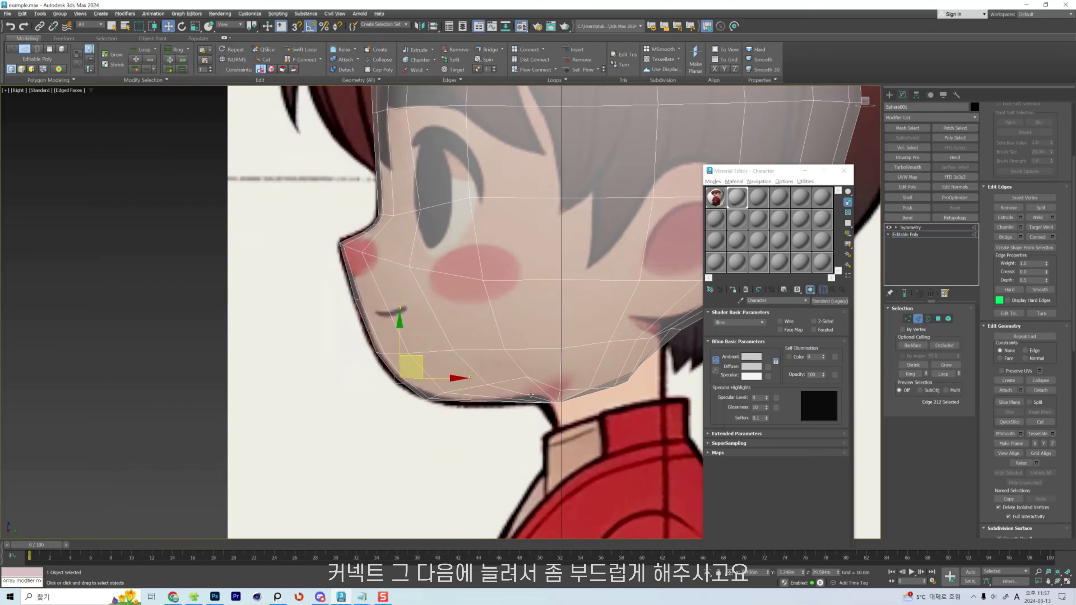
Reshape the rear jaw where it meets the neck with the Shift brush, following the side reference.
key("shift+s")
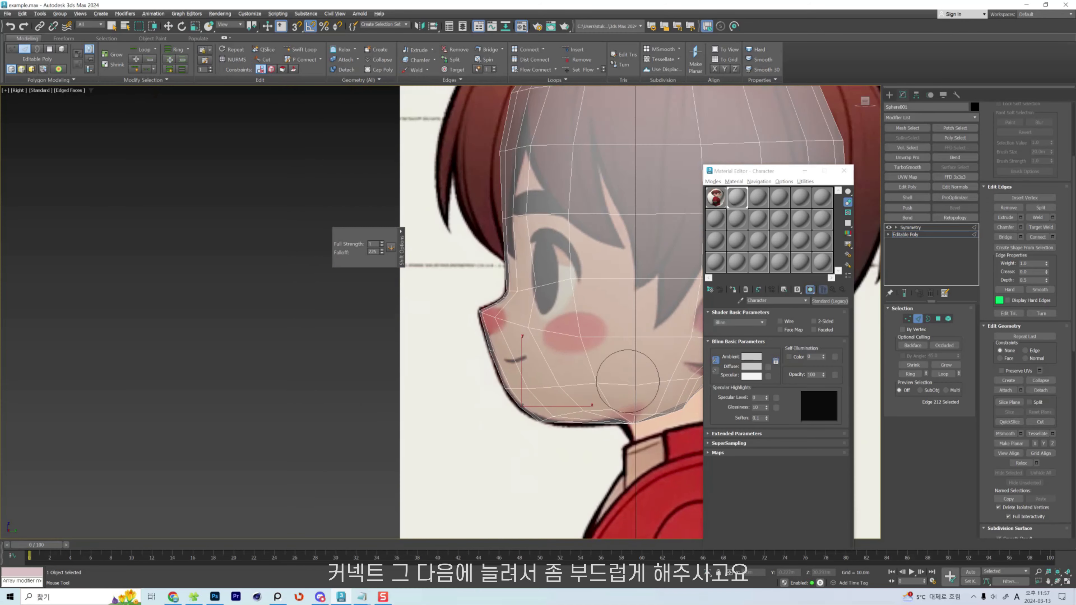
scroll(600, 325, "down", 3)
scroll(599, 325, "down", 2)
scroll(650, 333, "up", 6)
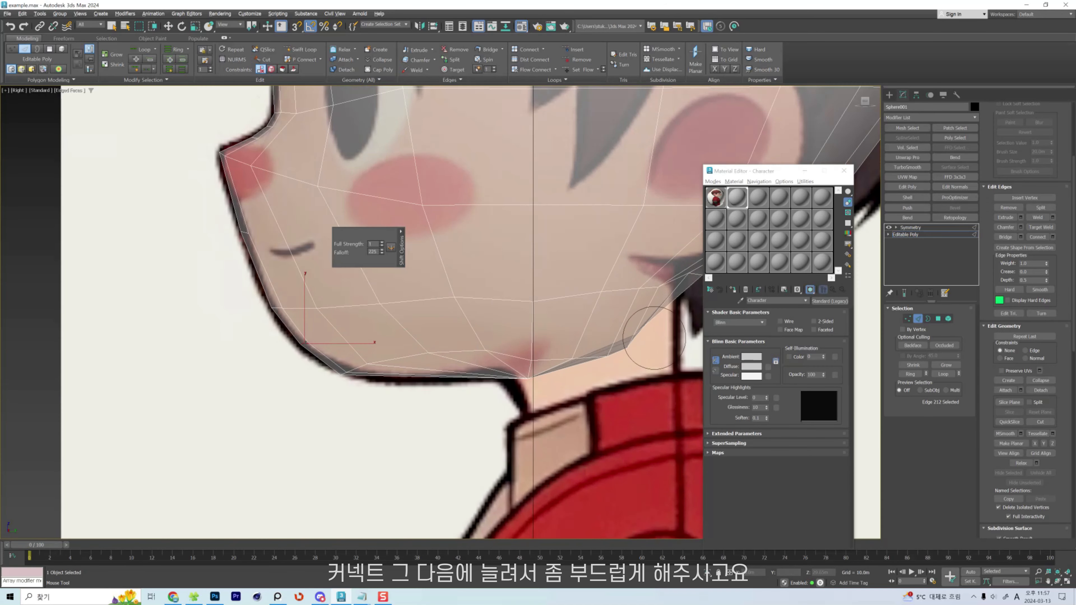
middle_click_drag(650, 334, 614, 351)
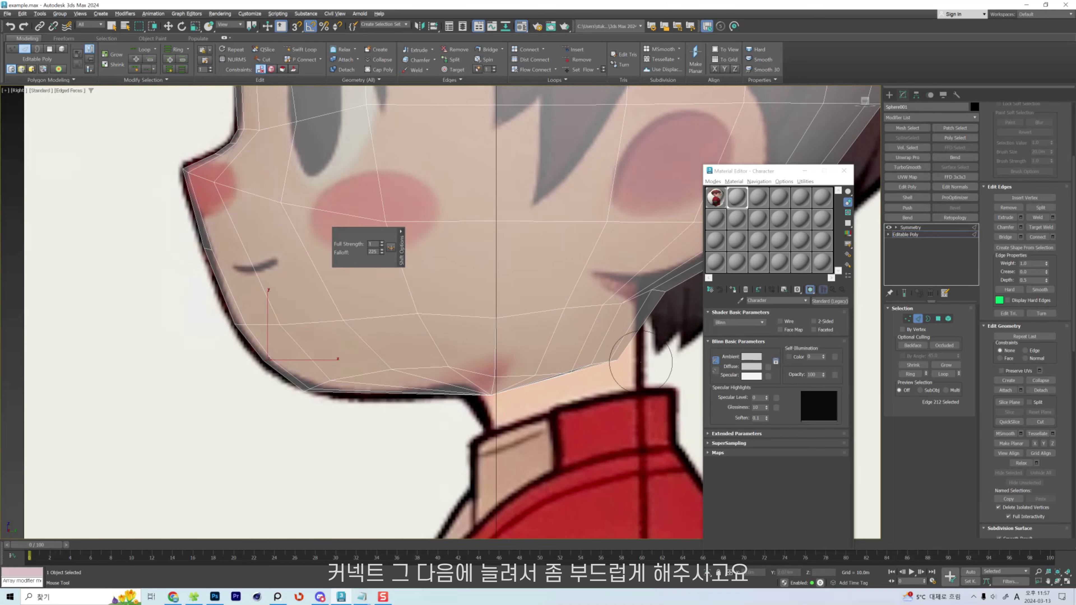
scroll(525, 351, "down", 2)
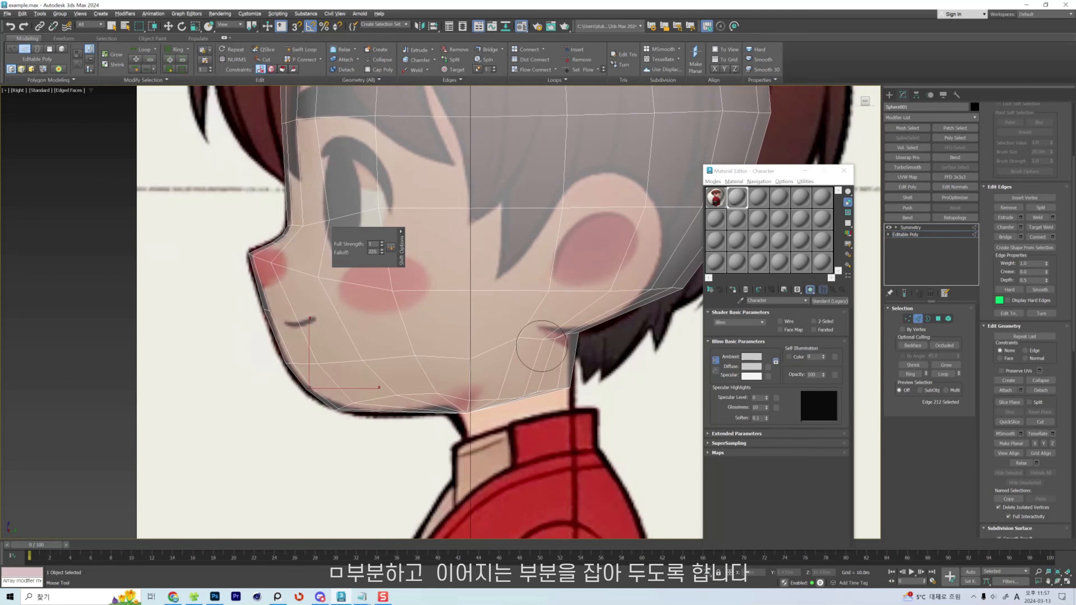
left_click_drag(565, 342, 551, 388)
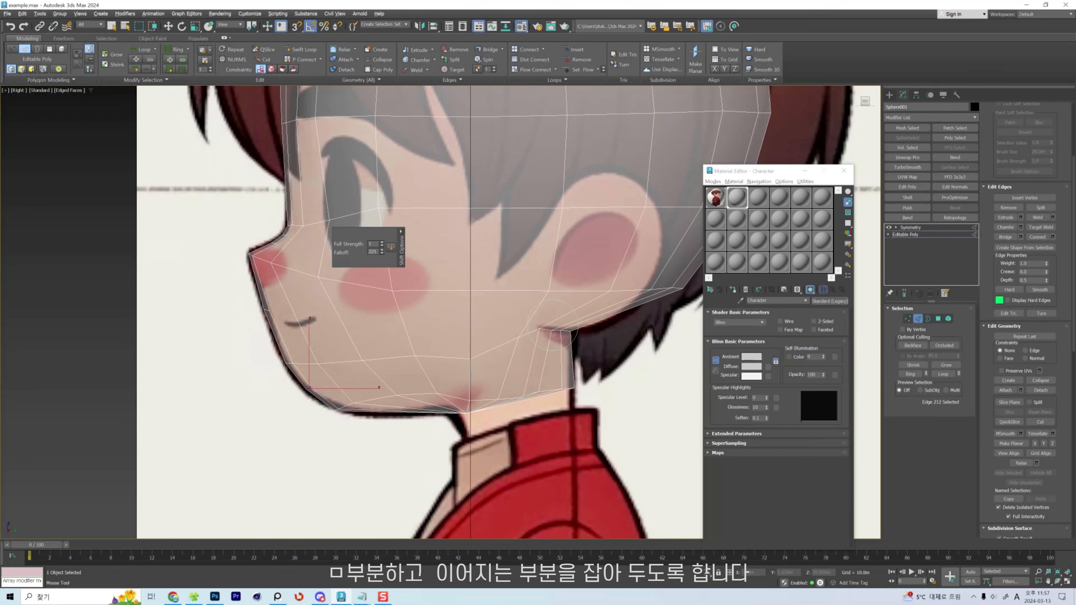
Select the two edges along the underside of the head behind the neck in the side view and connect them.
middle_click_drag(551, 323, 507, 357)
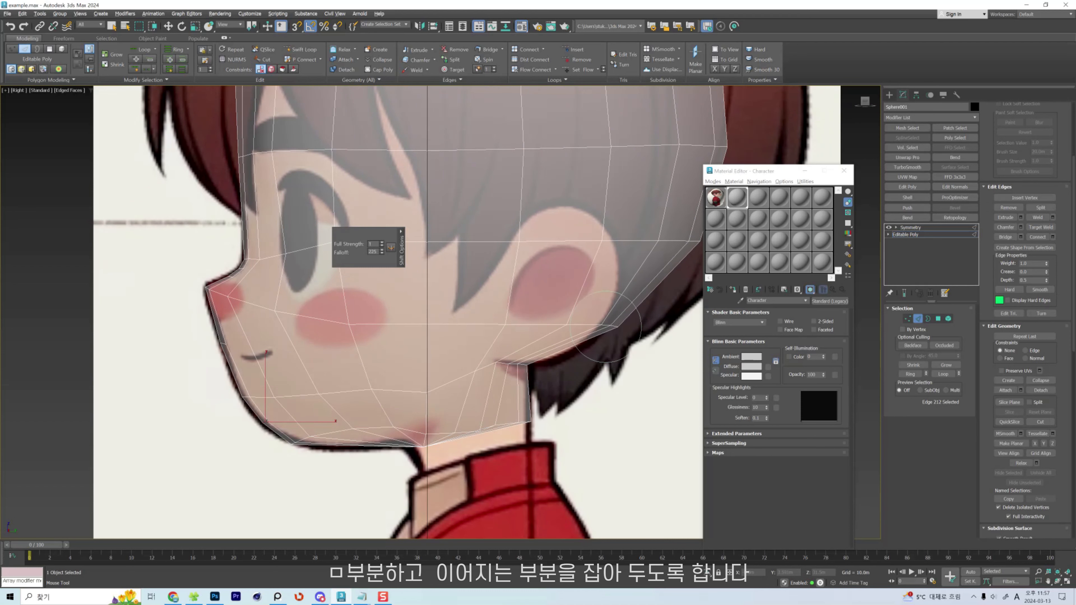
left_click_drag(571, 329, 563, 330)
key("w")
mouse_move(578, 367)
left_mouse_down()
mouse_move(532, 332)
mouse_move(562, 335)
left_mouse_up()
left_click(560, 342)
scroll(568, 358, "up", 5)
left_click(577, 362)
key("ctrl+shift+e")
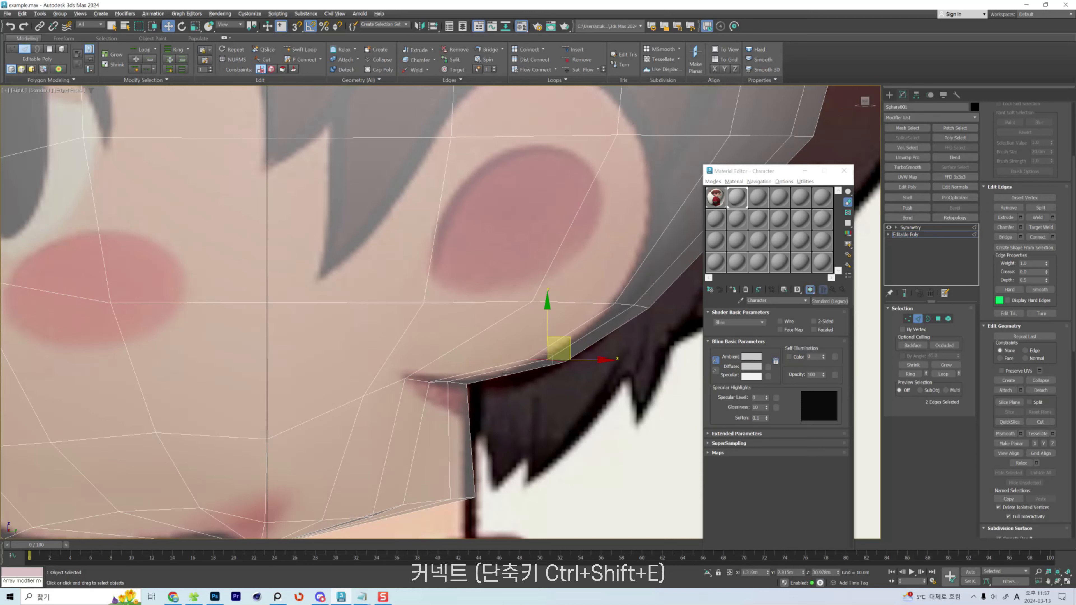
Reshape the outline behind the neck with the Shift brush and connect the edges at the lower back of the head.
key("shift+s")
mouse_move(465, 387)
left_mouse_down()
mouse_move(474, 402)
mouse_move(442, 389)
mouse_move(482, 387)
left_mouse_up()
scroll(589, 364, "down", 3)
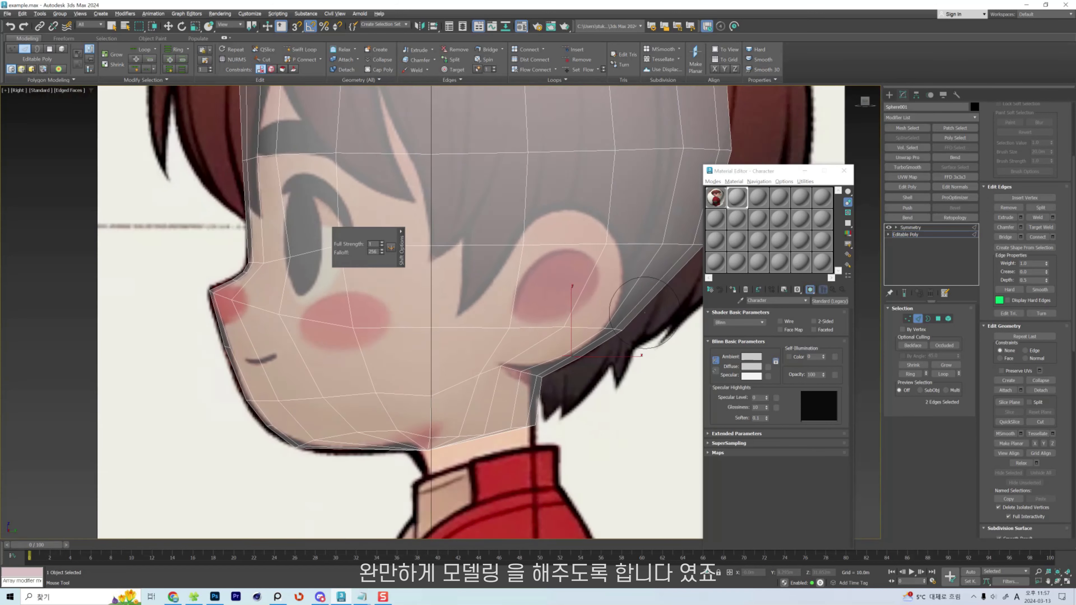
middle_click_drag(590, 365, 523, 432)
key("w")
key("r")
mouse_move(565, 341)
left_mouse_down()
mouse_move(602, 374)
mouse_move(606, 342)
left_mouse_up()
key("w")
key("ctrl+shift+e")
left_click(636, 331)
Show the Symmetry end result in the front view and toggle the head's see-through display.
key("f")
middle_click_drag(573, 398, 594, 405)
key("shift+e")
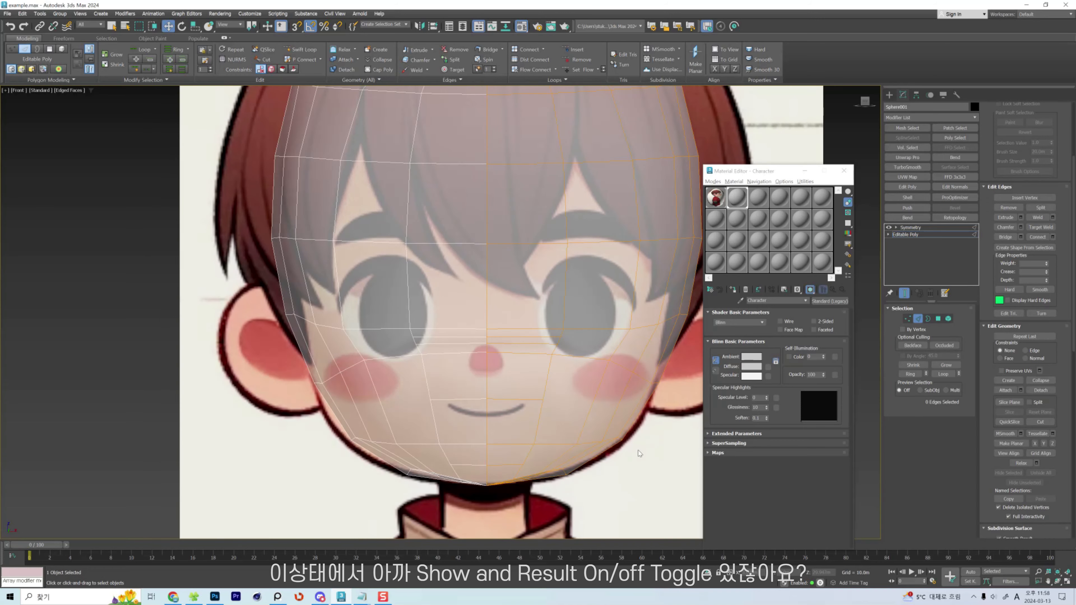
key("shift+e")
key("shift+e")
scroll(515, 346, "down", 4)
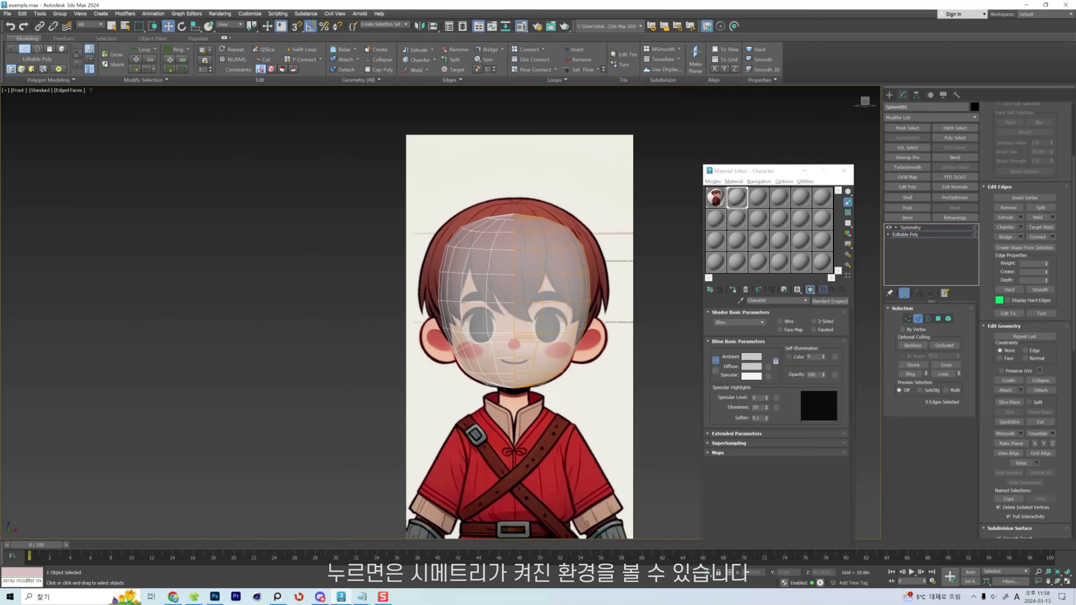
scroll(593, 300, "up", 5)
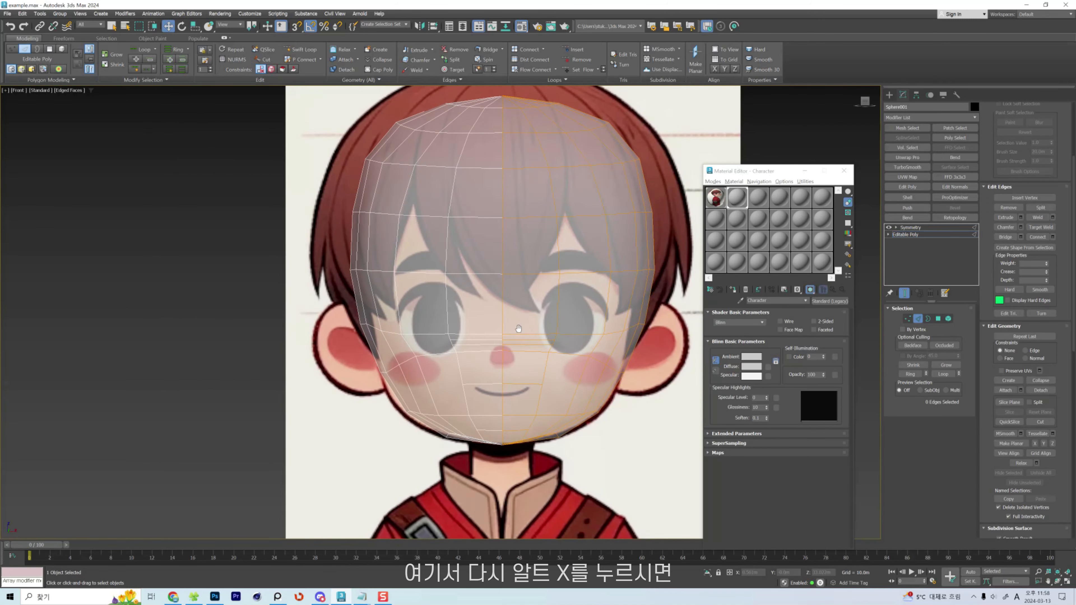
key("alt+x")
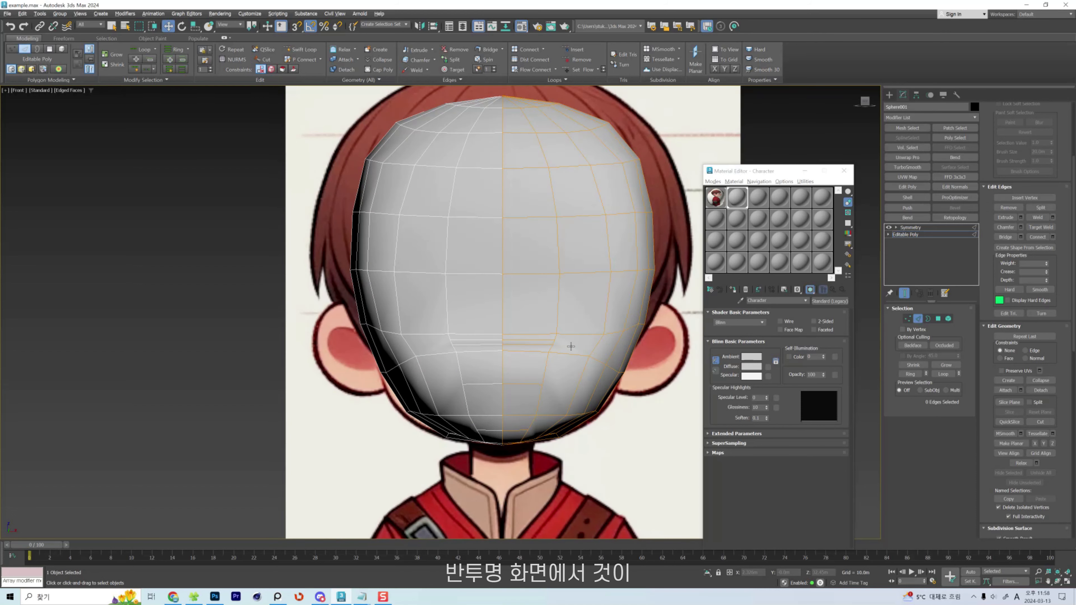
Adjust the cheek and jaw outline with the Shift brush to follow the front reference.
scroll(612, 384, "up", 3)
key("shift+s")
left_click_drag(623, 369, 626, 371)
left_click_drag(592, 420, 601, 423)
scroll(591, 421, "up", 2)
scroll(606, 395, "up", 2)
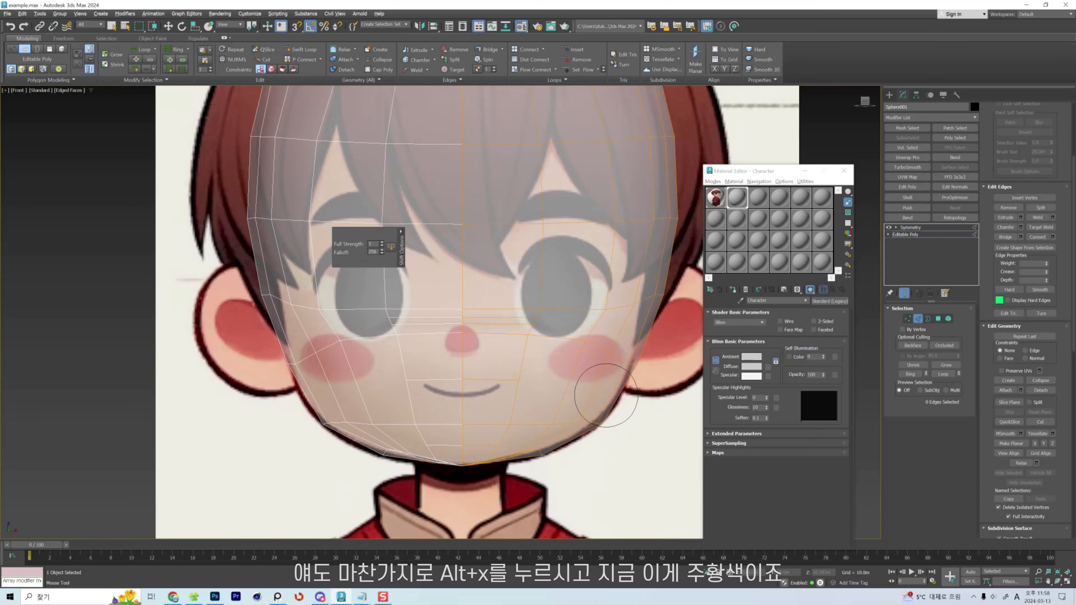
Switch to edge editing and turn off the end result display so only the modelled half remains.
key("2")
key("w")
key("2")
left_click(612, 266)
left_click(643, 266)
left_click(666, 178)
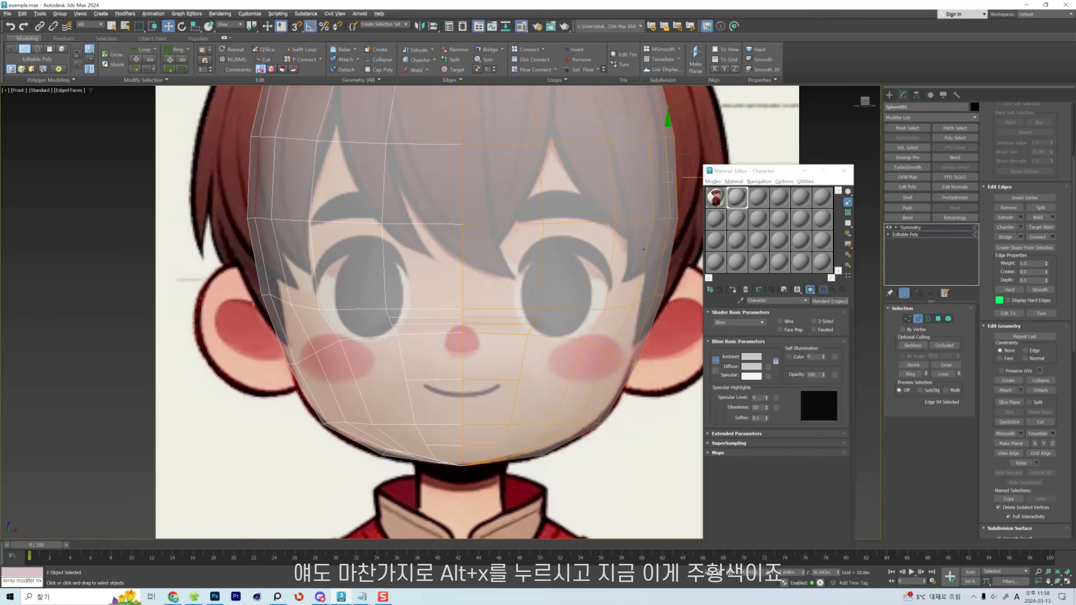
scroll(472, 373, "down", 2)
left_click(581, 384)
key("space")
scroll(568, 383, "up", 4)
scroll(568, 383, "up", 2)
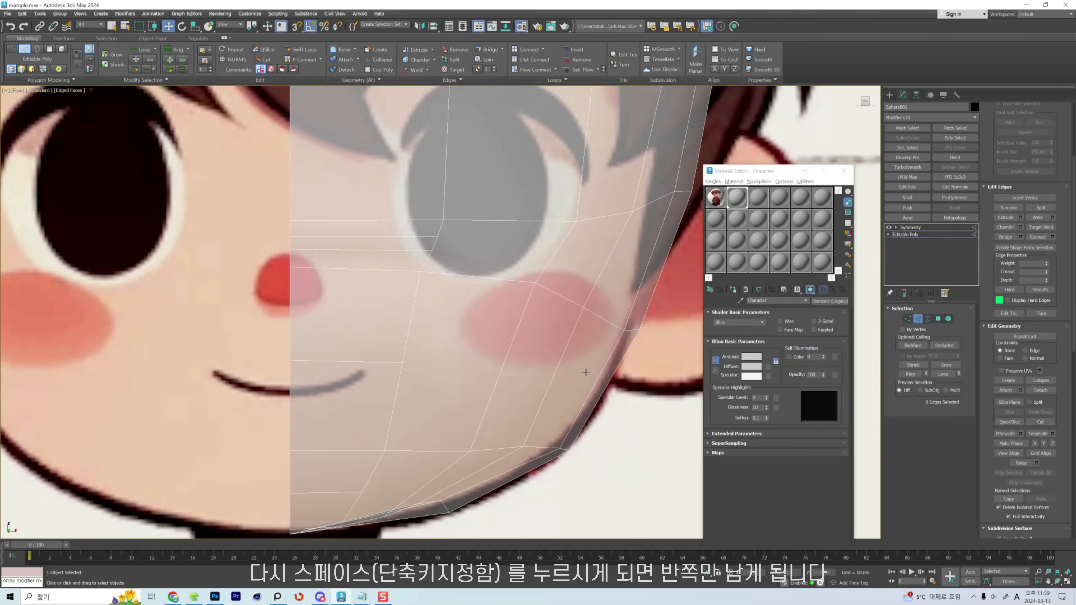
Connect the outer cheek edges in the front view and fit the jaw corner below them to the reference outline.
middle_click_drag(583, 376, 597, 380)
left_click_drag(635, 412, 585, 387)
scroll(585, 387, "down", 4)
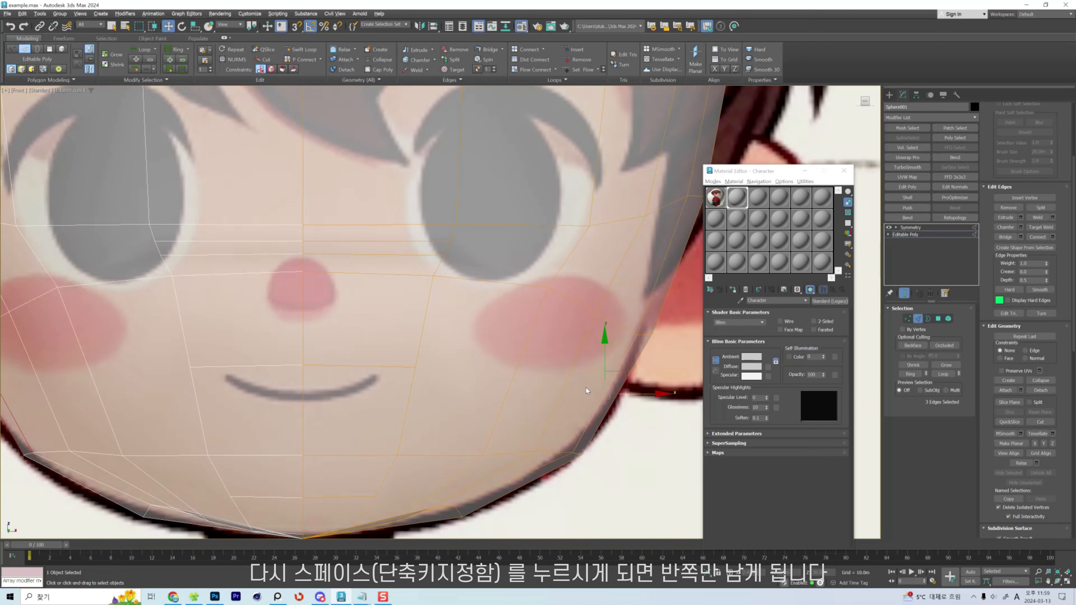
scroll(528, 392, "up", 4)
middle_click_drag(529, 393, 551, 408)
left_click(548, 372)
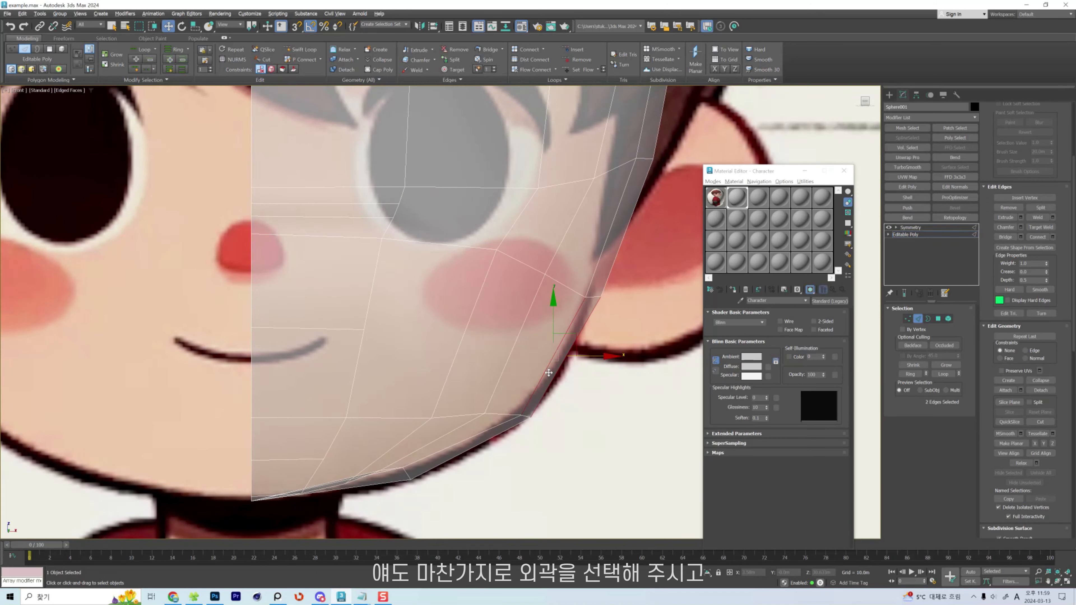
left_click_drag(539, 357, 578, 336)
key("ctrl+shift+e")
left_click_drag(526, 416, 515, 414)
Connect the two lower jaw edges and move the vertex near the chin to fit the front reference outline.
middle_click_drag(490, 477, 544, 452)
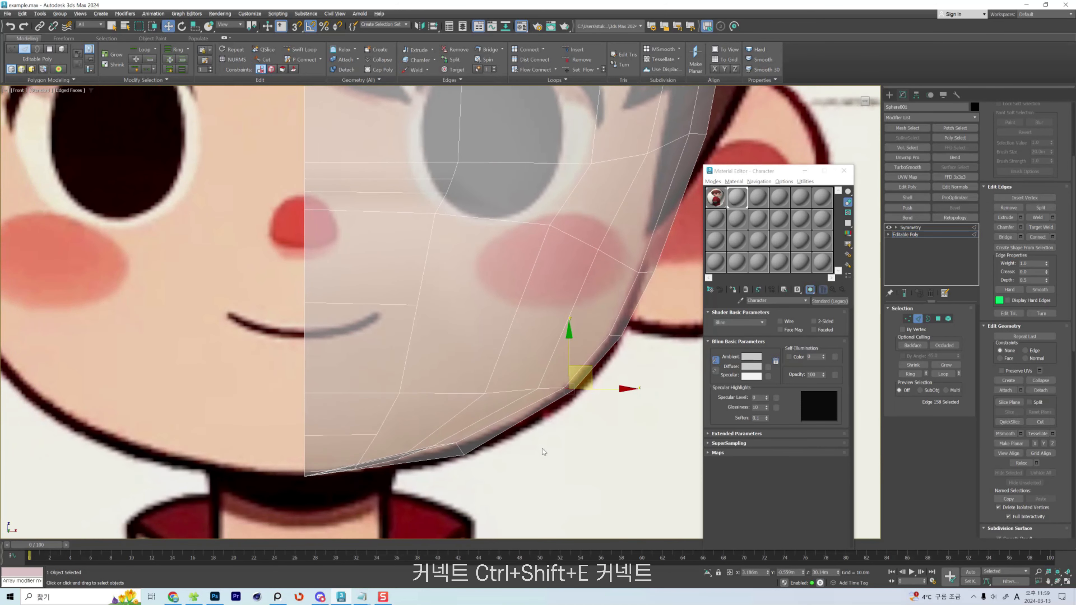
left_click(501, 421)
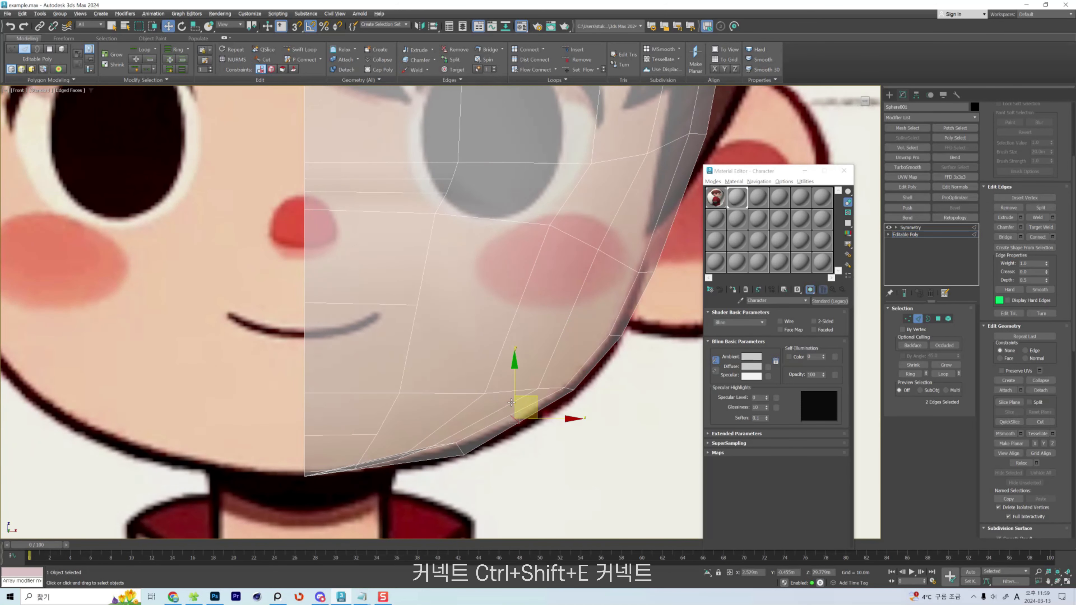
key("1")
left_click(456, 446)
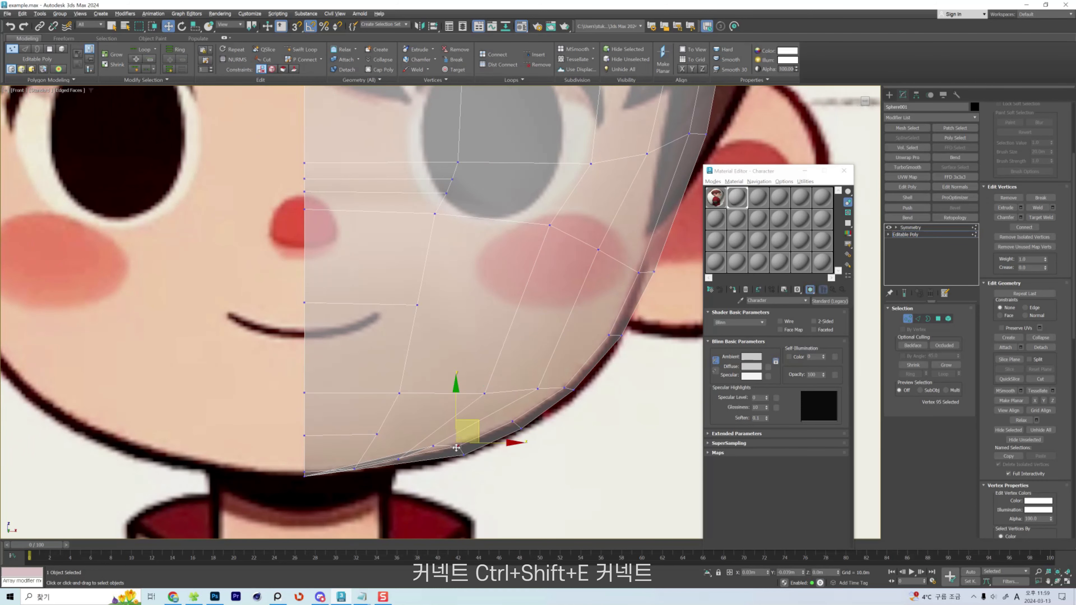
left_click_drag(433, 446, 435, 456)
Select the fan of edges converging under the chin and connect them with a new edge loop.
middle_click_drag(435, 455, 468, 415)
middle_click_drag(521, 436, 526, 367, "alt")
key("4")
key("F3")
key("F3")
scroll(466, 424, "up", 2)
middle_click_drag(466, 424, 479, 402)
left_click(415, 362)
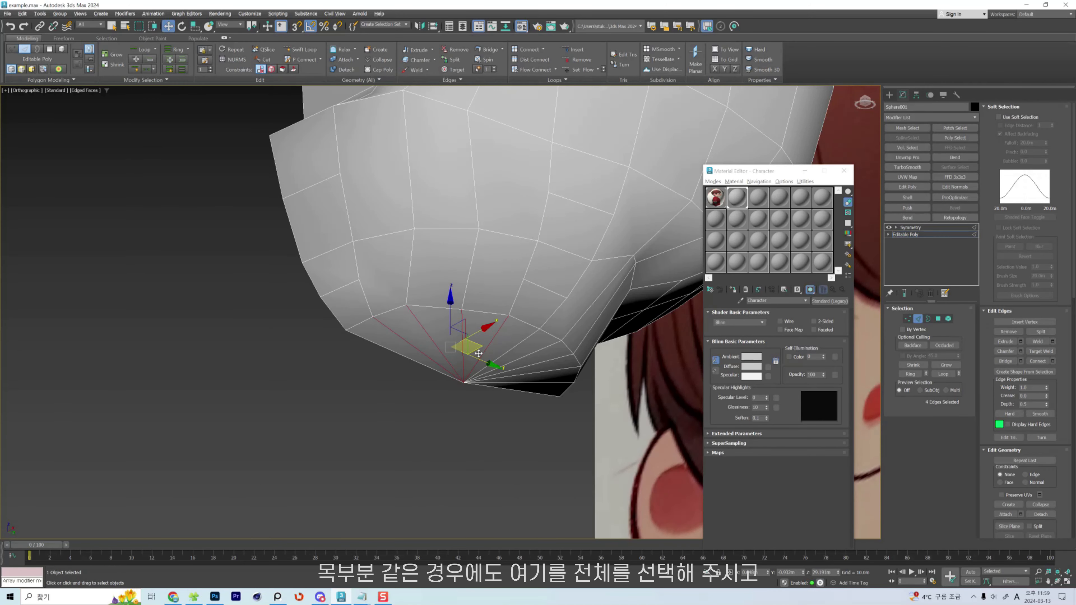
left_click(516, 392, "ctrl")
left_click_drag(443, 341, 471, 339, "ctrl")
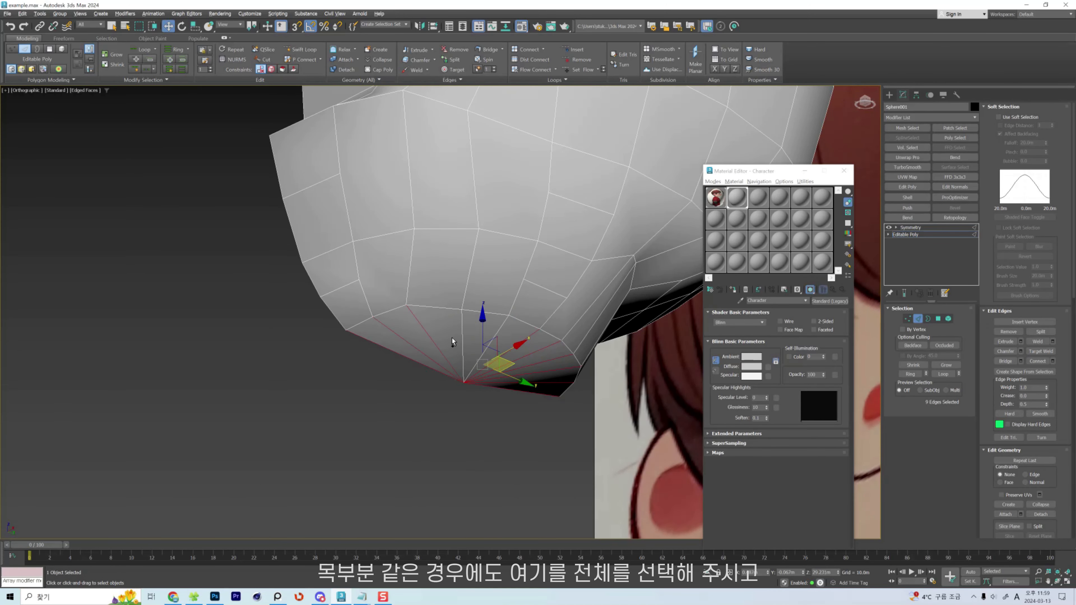
key("ctrl+shift+e")
Toggle the Keyboard Shortcut Override off and back on, selecting two face edges in between.
scroll(488, 347, "up", 1)
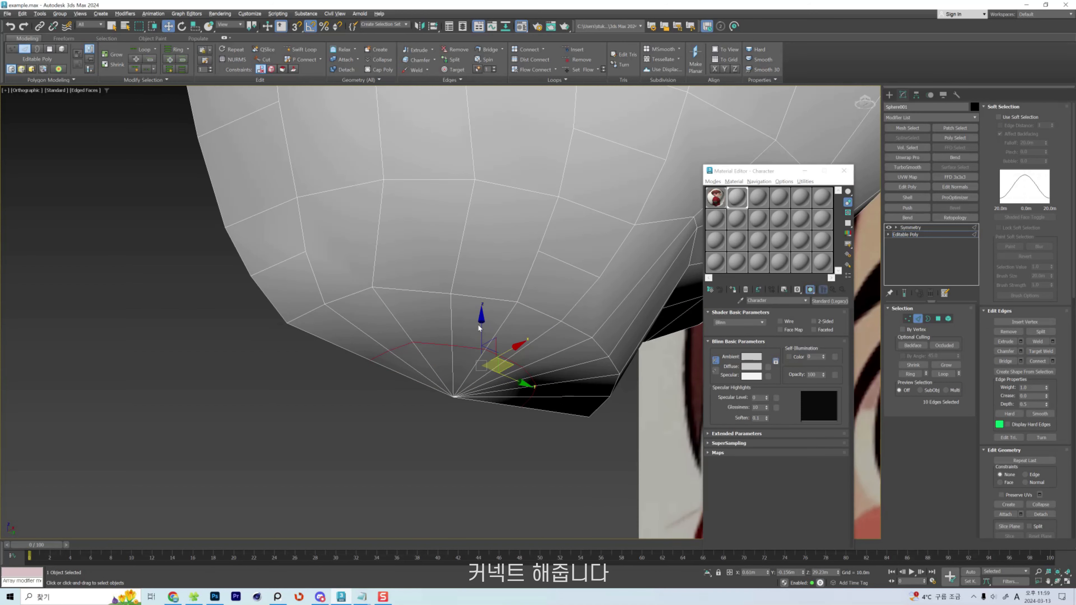
scroll(471, 361, "up", 1)
scroll(471, 360, "up", 1)
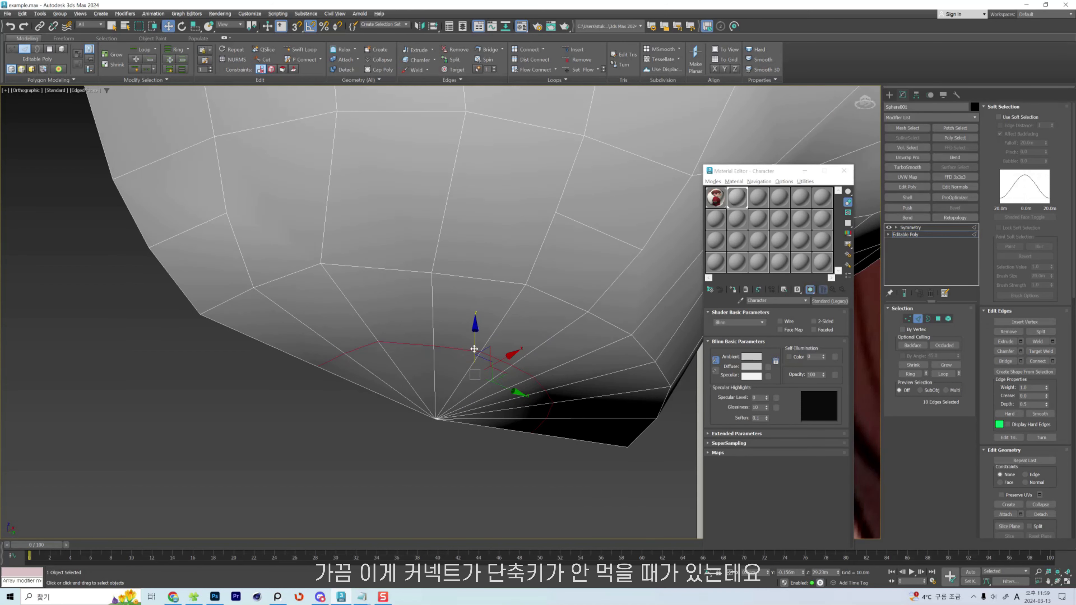
scroll(468, 354, "down", 1)
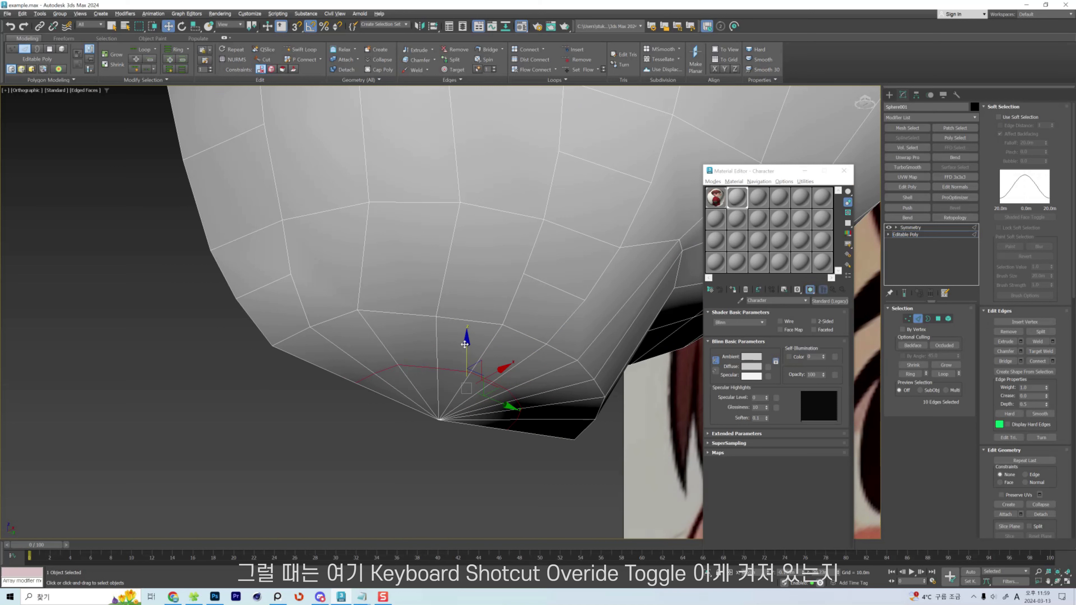
left_click(280, 26)
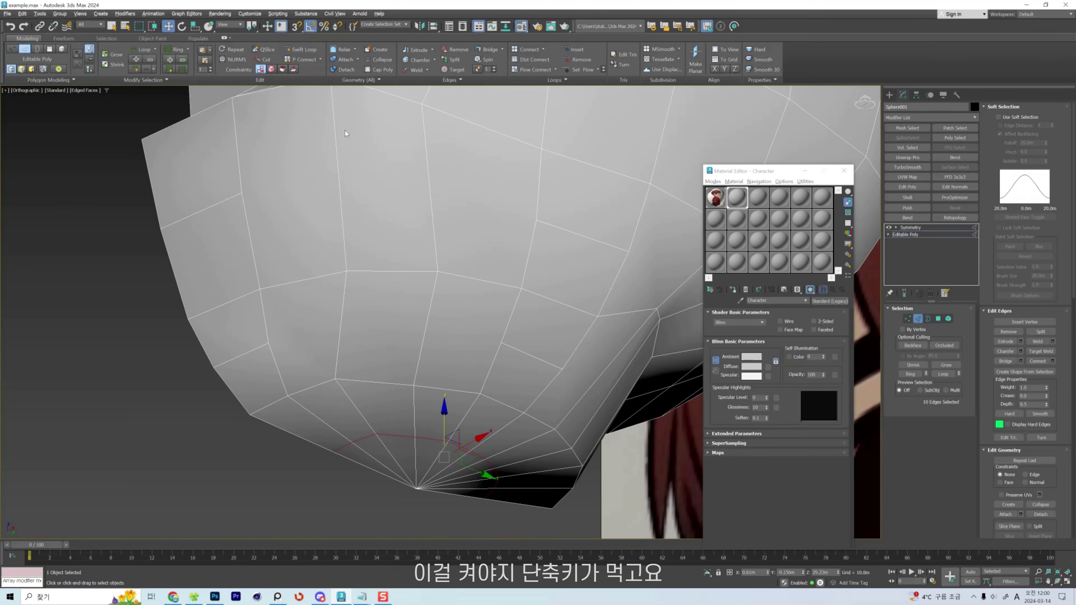
left_click(430, 191)
left_click(529, 250, "ctrl")
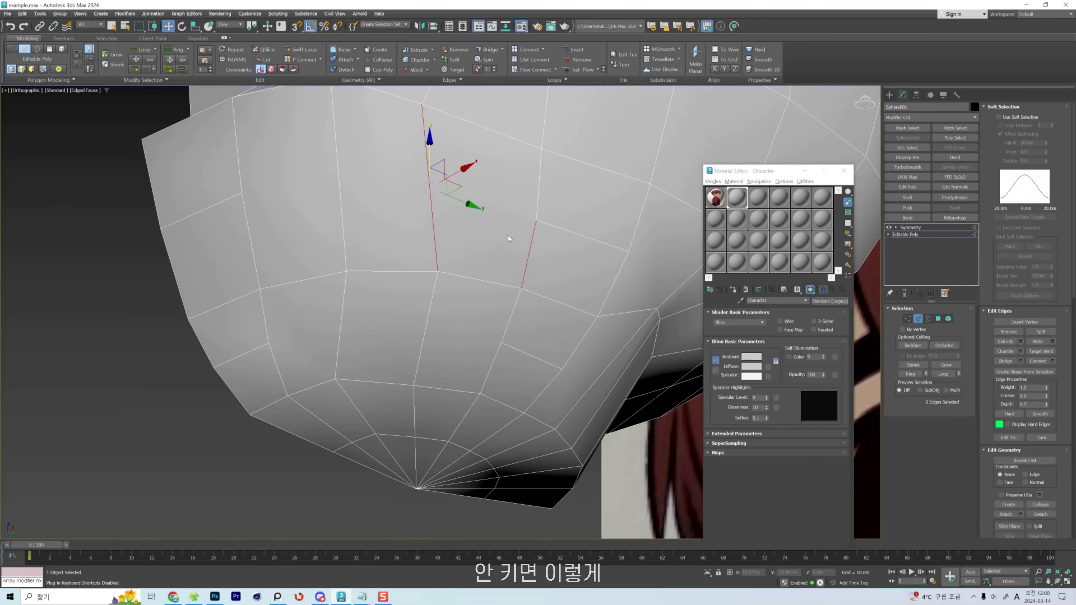
left_click(279, 29)
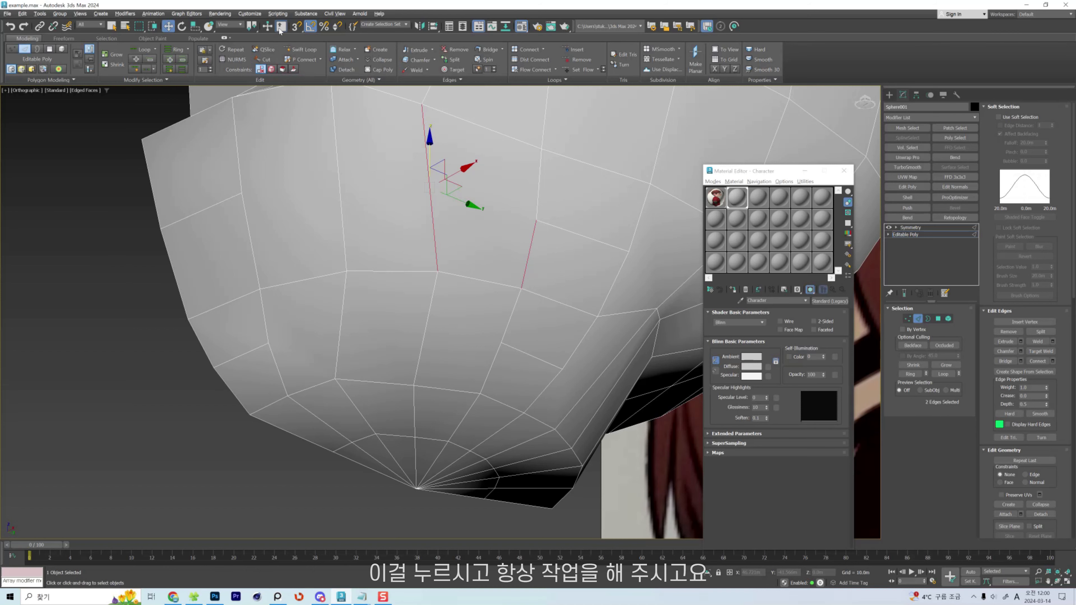
Switch to vertex editing and examine the mirrored head's outline and side surface from the front and at an angle.
middle_click_drag(507, 396, 534, 359)
scroll(533, 358, "down", 2)
key("1")
key("f")
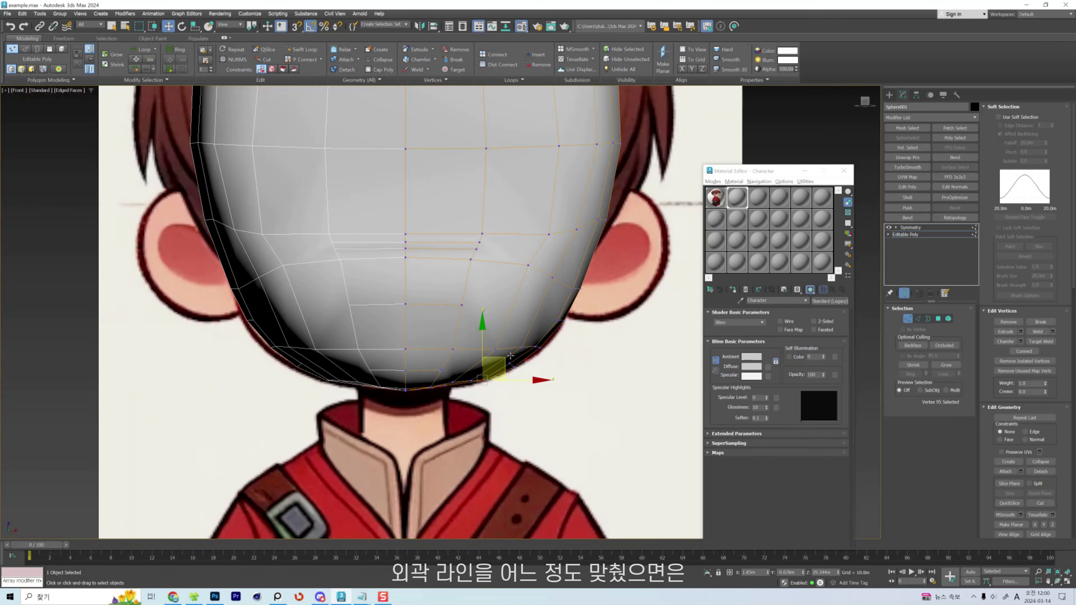
middle_click_drag(473, 315, 526, 353)
left_click(514, 342)
scroll(322, 398, "down", 2)
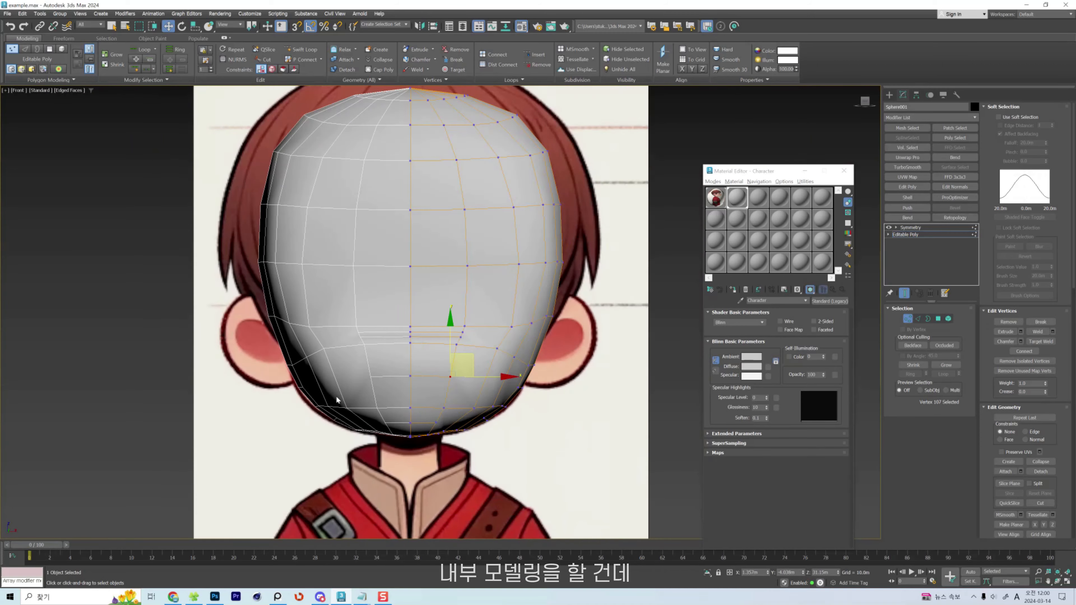
middle_click_drag(393, 342, 465, 333)
scroll(466, 333, "up", 3)
scroll(495, 394, "down", 2)
middle_click_drag(495, 394, 508, 360, "alt")
scroll(611, 392, "down", 3)
scroll(535, 371, "up", 3)
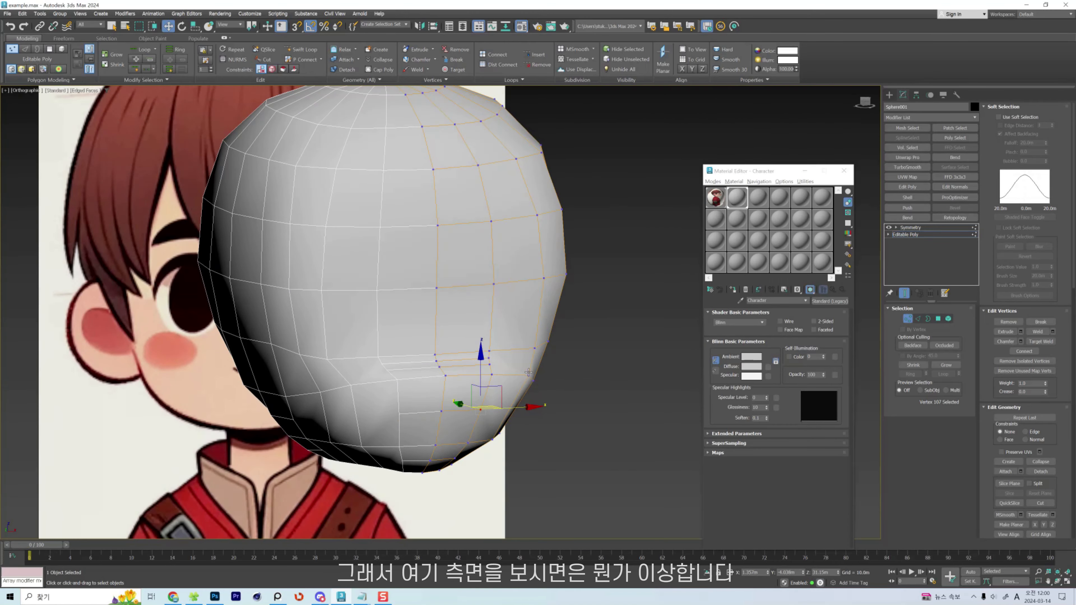
Examine the vertices beside the nose against the front reference in see-through display.
key("f")
scroll(485, 348, "down", 3)
key("alt+x")
scroll(506, 320, "up", 4)
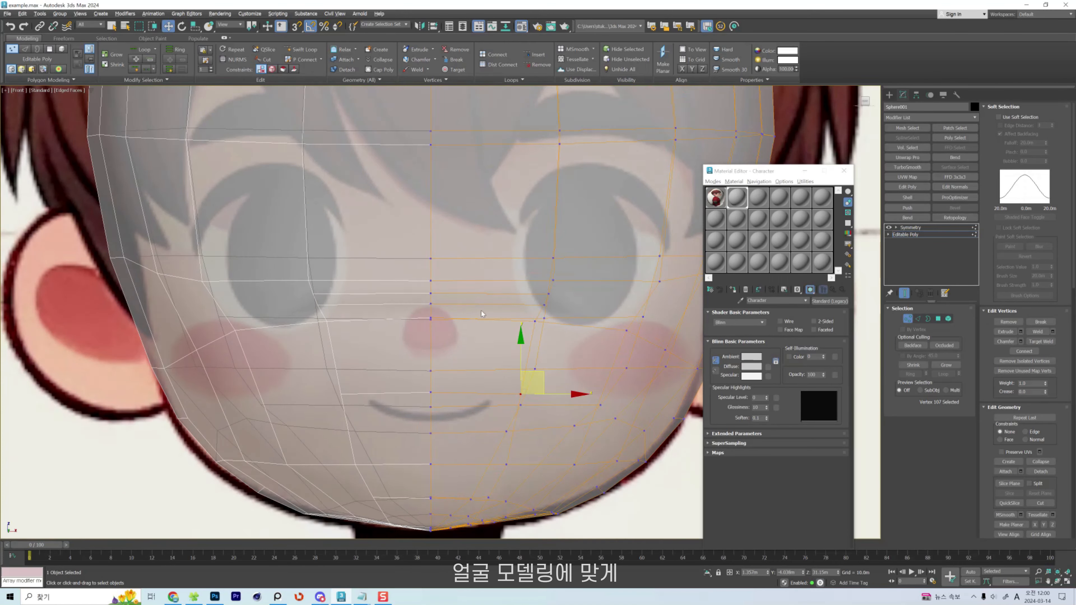
left_click(523, 325)
left_click(545, 318)
key("alt+x")
scroll(567, 334, "down", 6)
middle_click_drag(587, 331, 538, 329, "alt")
scroll(521, 327, "up", 2)
Switch to the right view with polygon editing and display the selected faces shaded.
key("v")
key("r")
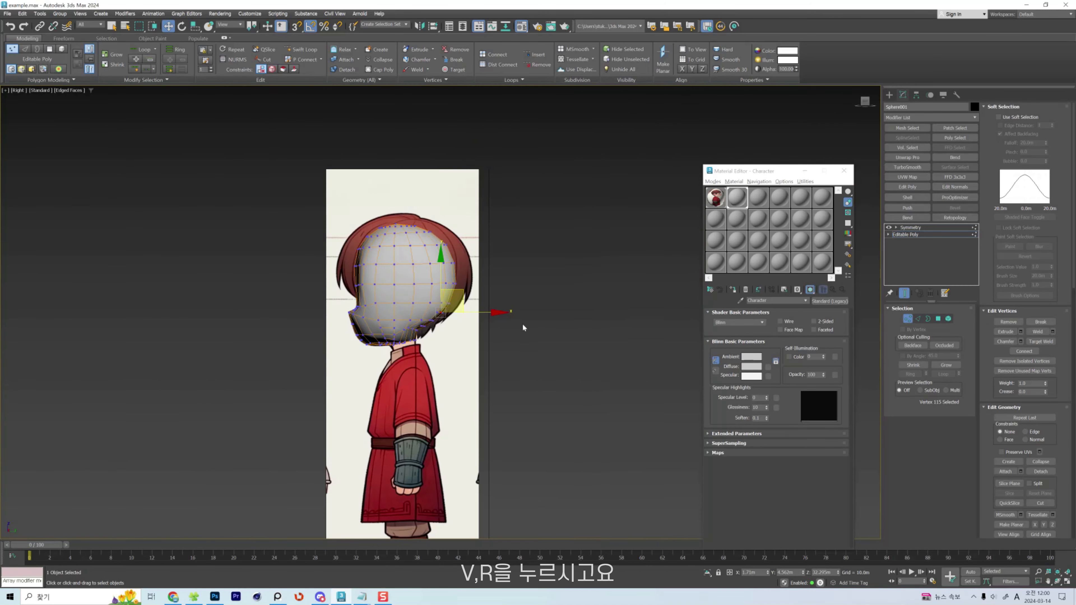
scroll(522, 323, "up", 3)
key("4")
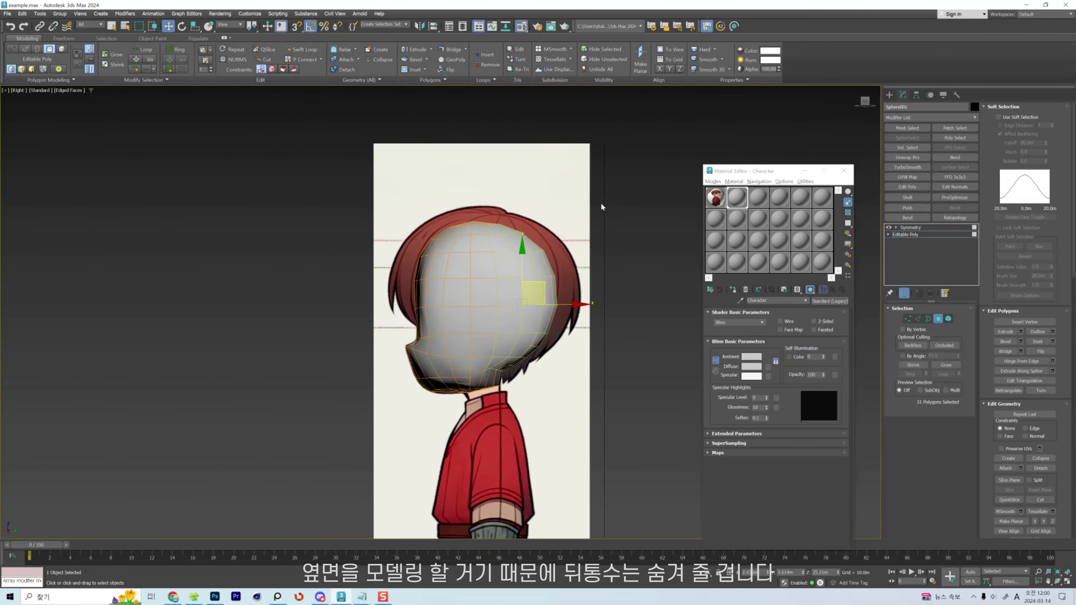
scroll(536, 290, "up", 2)
middle_click_drag(550, 299, 608, 309)
key("F2")
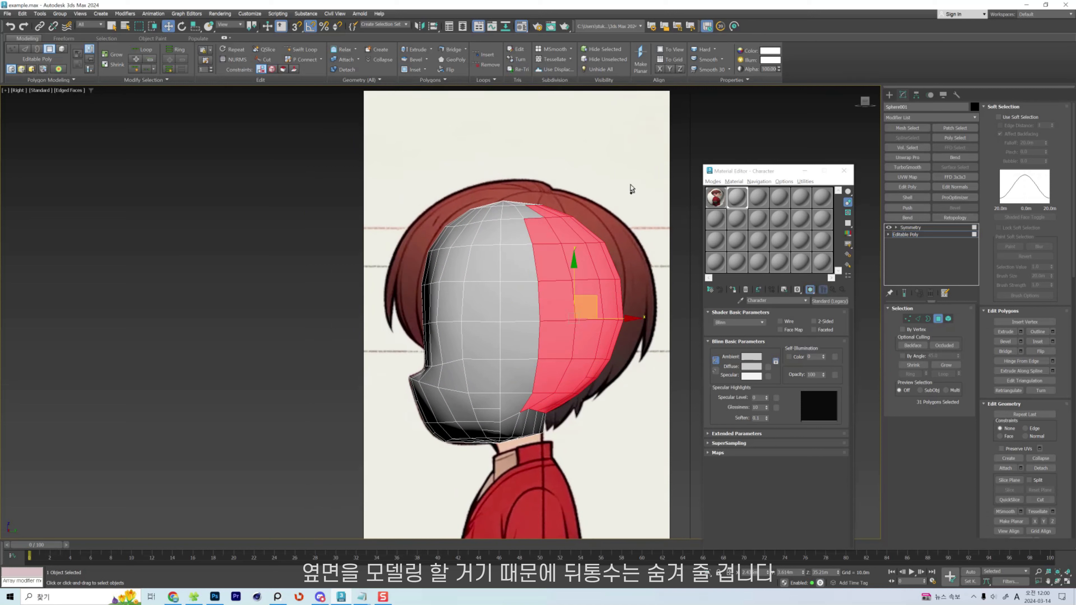
Select all polygons of the back half of the head in the side view and hide them.
left_click_drag(531, 231, 529, 230, "ctrl")
left_click_drag(609, 204, 609, 233, "ctrl")
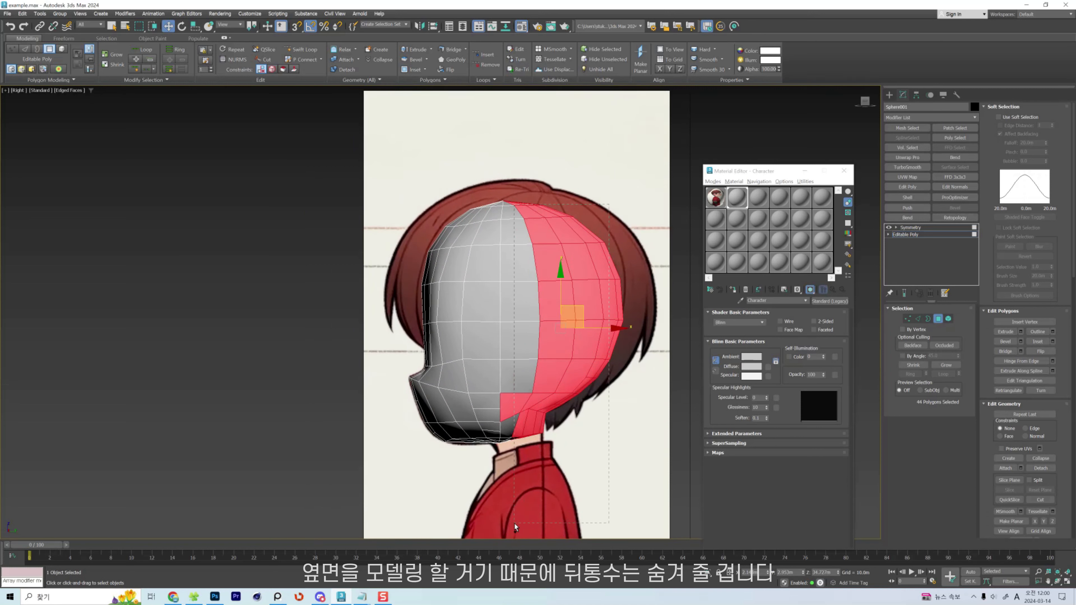
left_click_drag(514, 524, 514, 523, "ctrl")
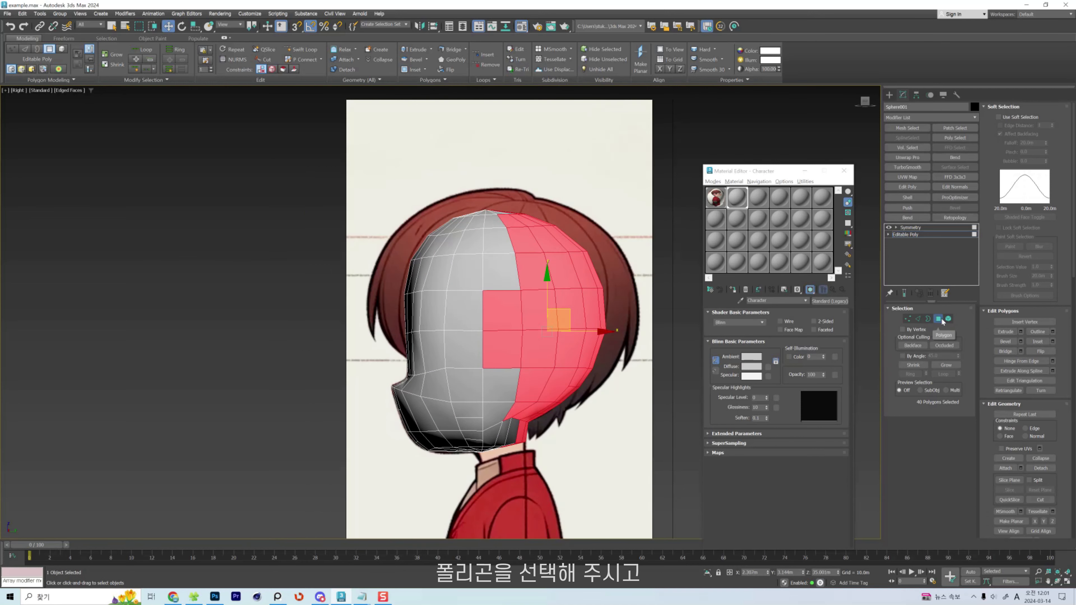
left_click_drag(644, 173, 499, 495)
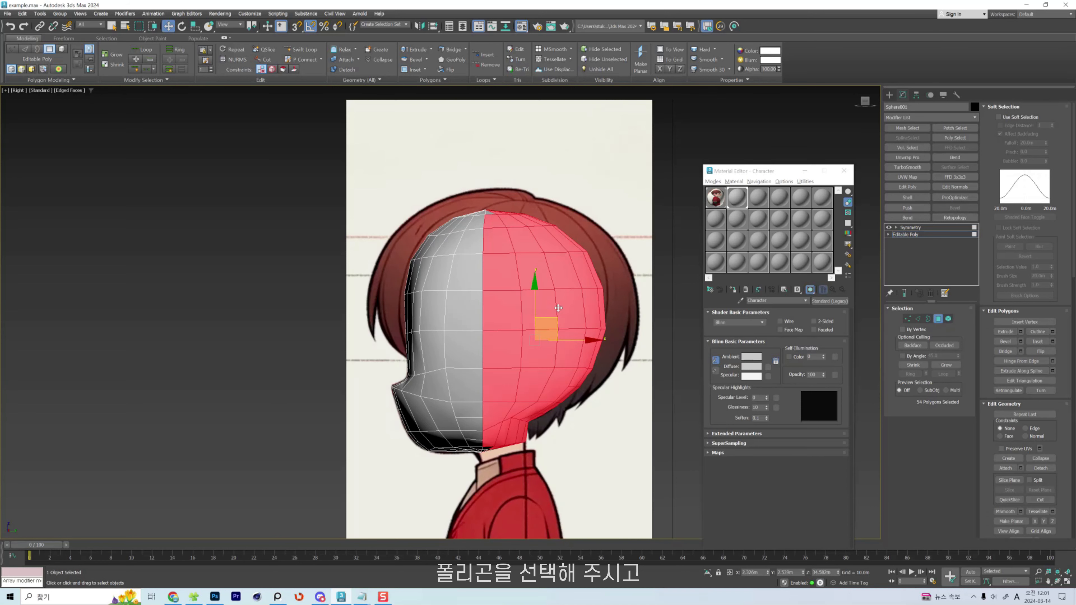
left_click_drag(616, 184, 492, 480)
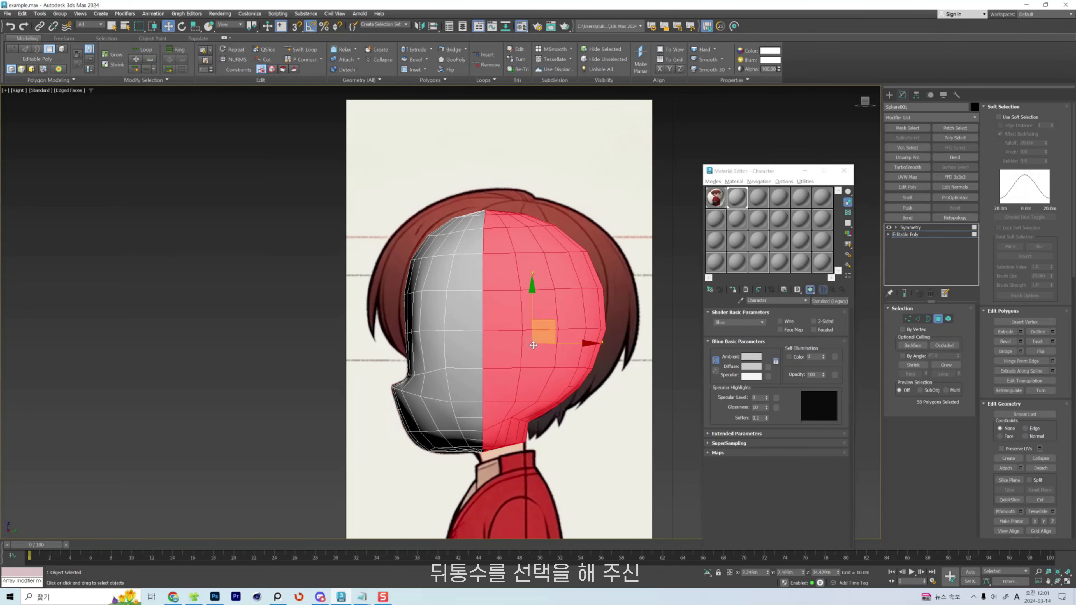
key("alt+h")
Select a polygon on the side of the head and unhide all hidden polygons.
left_click(463, 352)
middle_click_drag(463, 351, 473, 359, "alt")
key("alt+u")
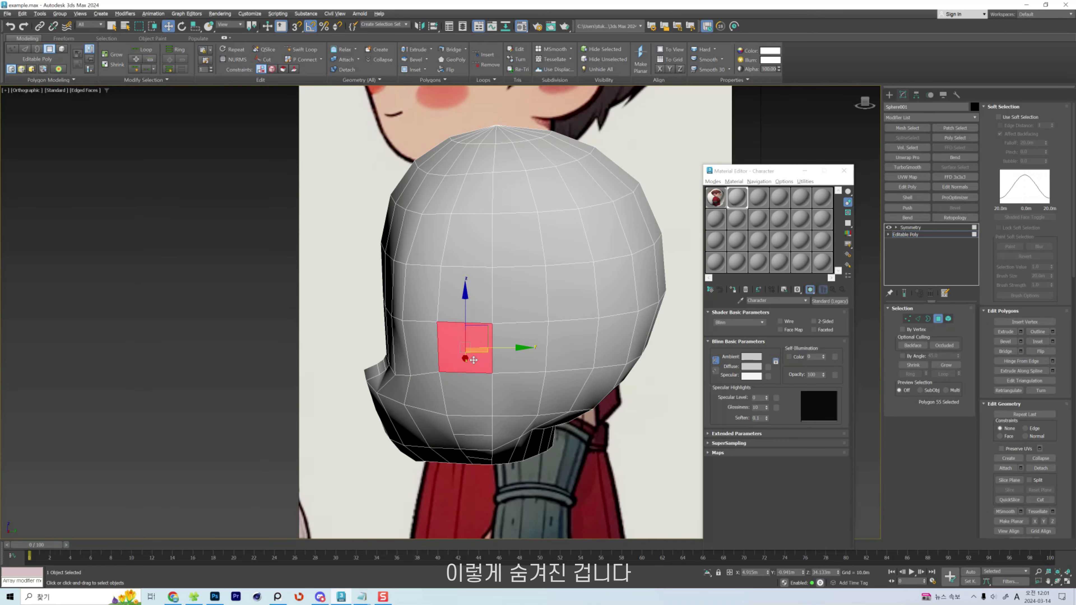
Hide the polygons of the back half of the head and display the mesh see-through in the front view.
left_click(520, 354)
scroll(517, 348, "down", 3)
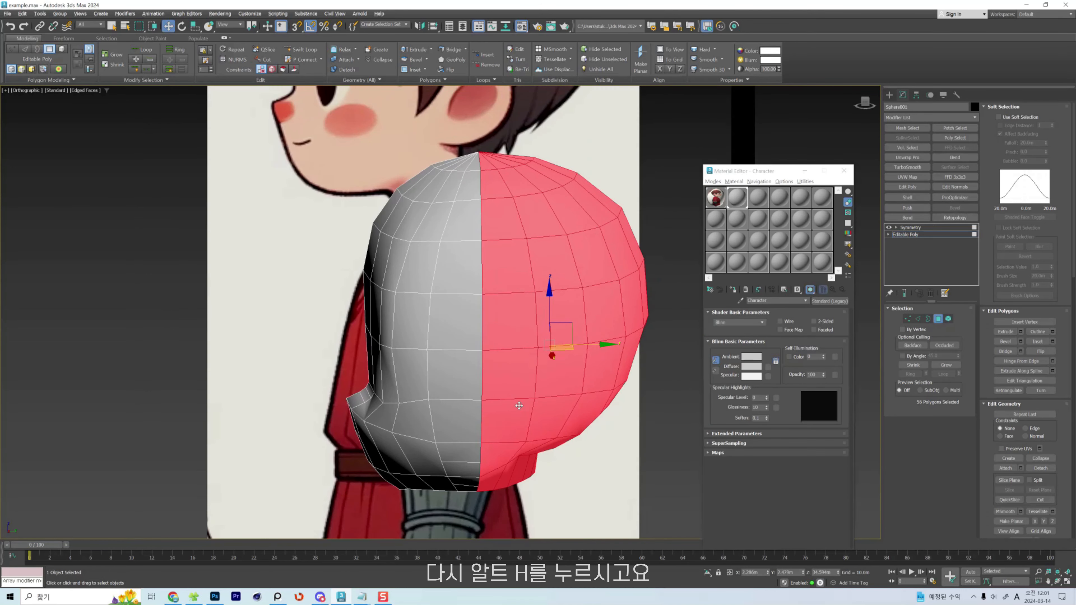
key("alt+h")
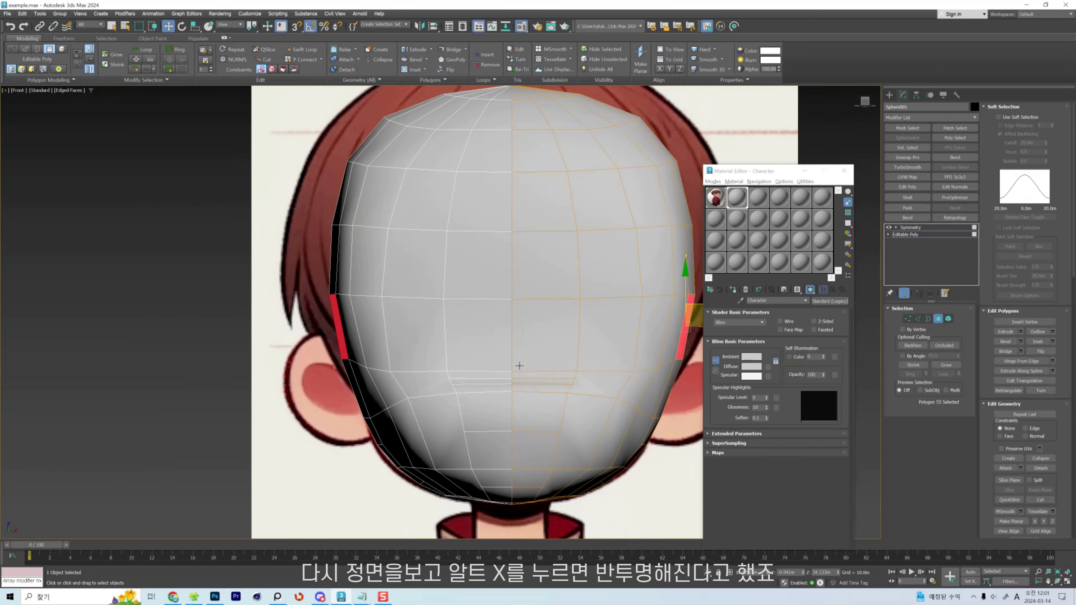
scroll(519, 365, "up", 2)
key("alt+x")
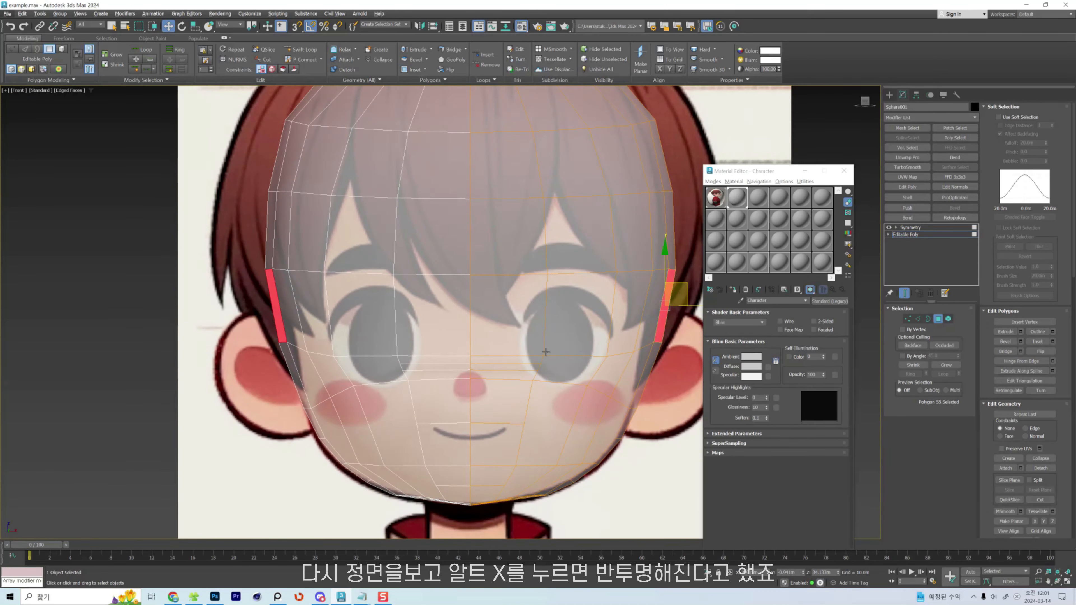
Select the four vertices beside the nose bridge and move them inward toward the nose in the front view.
scroll(546, 352, "up", 3)
key("1")
left_click(543, 357)
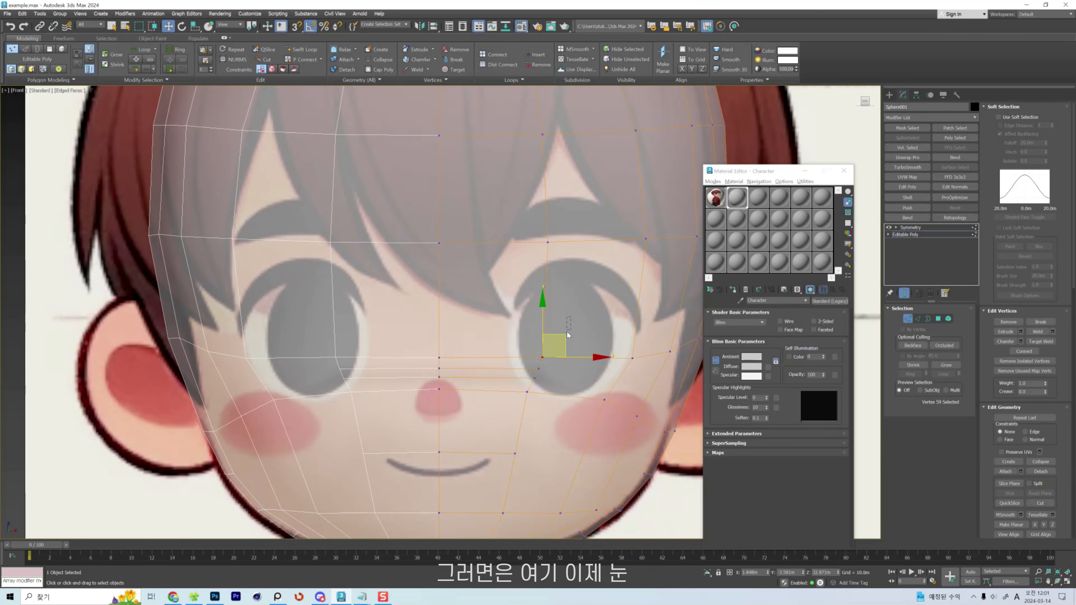
left_click_drag(567, 331, 515, 409)
middle_click_drag(514, 409, 525, 352)
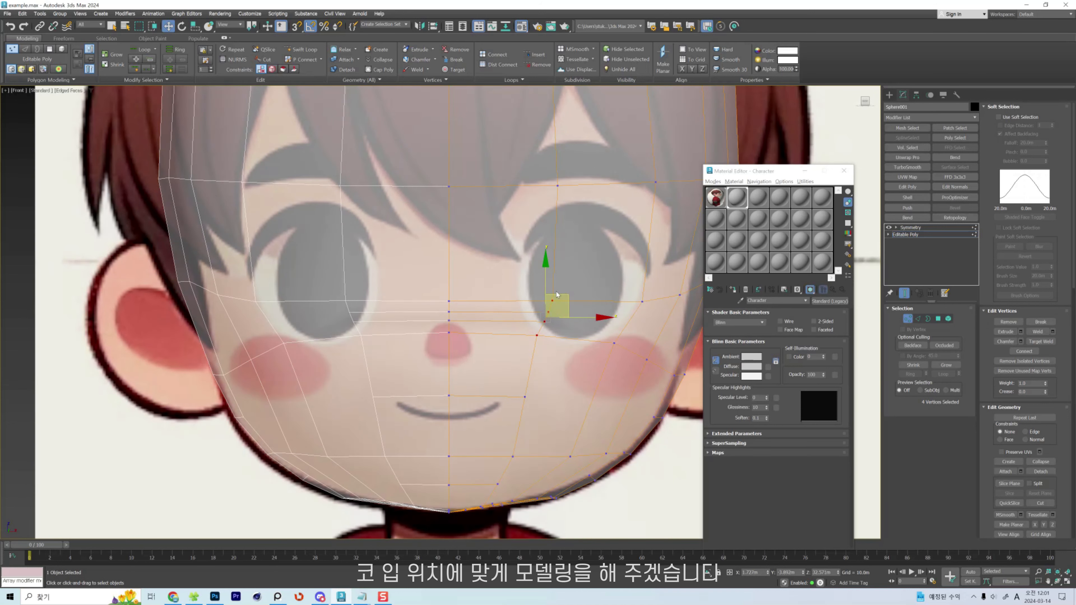
middle_click_drag(529, 404, 519, 415)
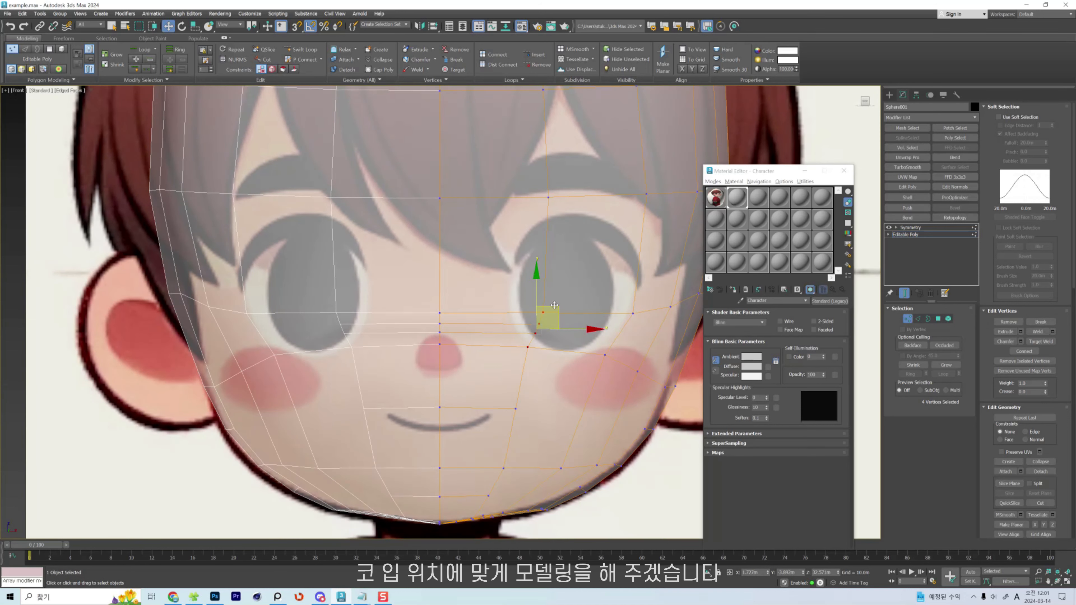
left_click_drag(554, 305, 484, 300)
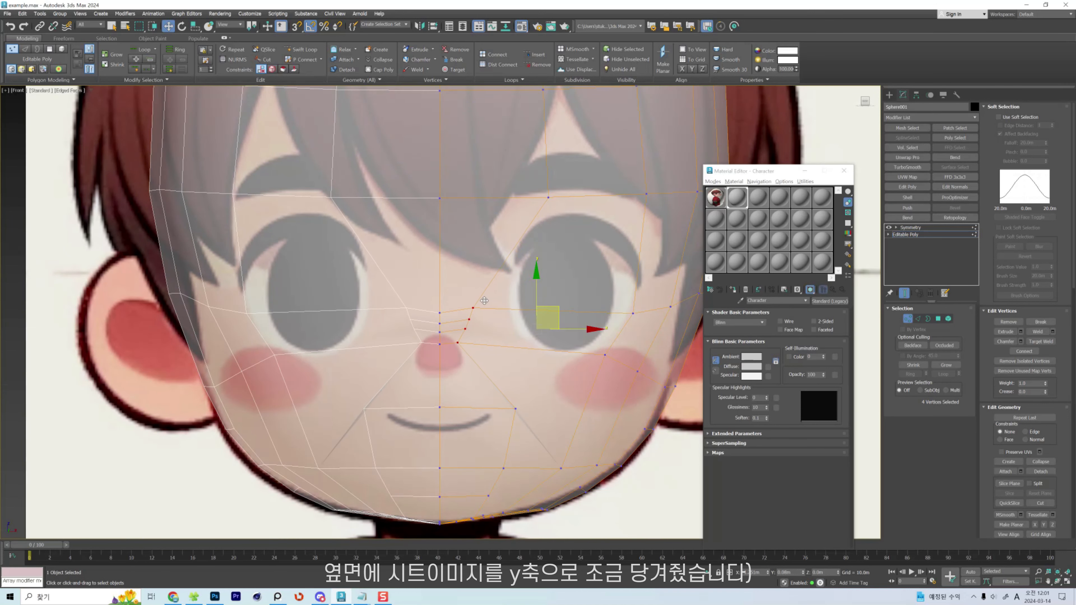
scroll(483, 304, "down", 3)
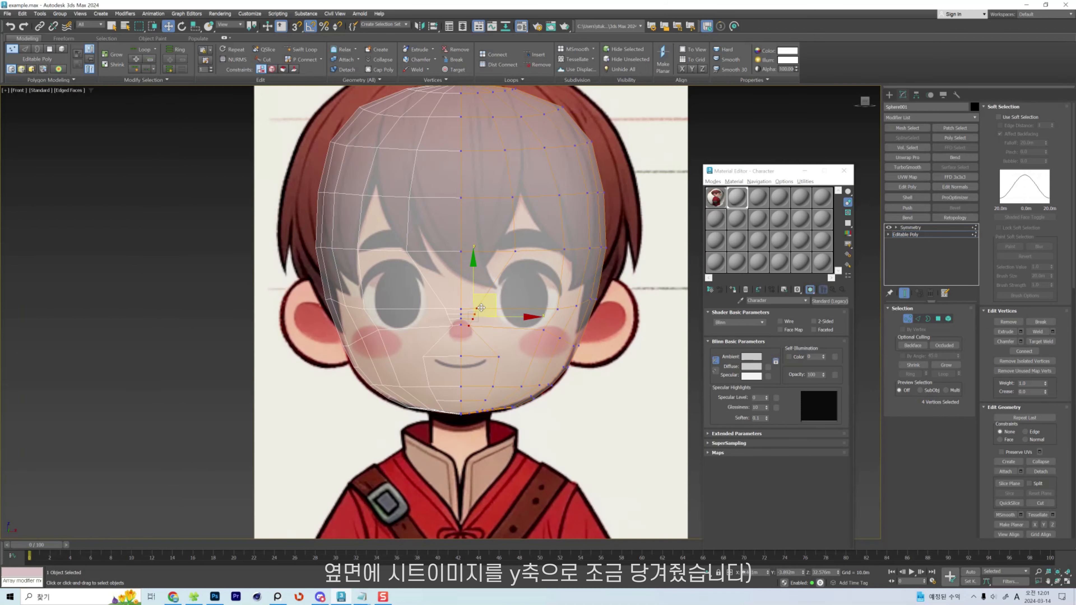
Move the side reference plane a little along the Y axis, then reselect the head mesh.
left_click(899, 238)
scroll(630, 314, "down", 3)
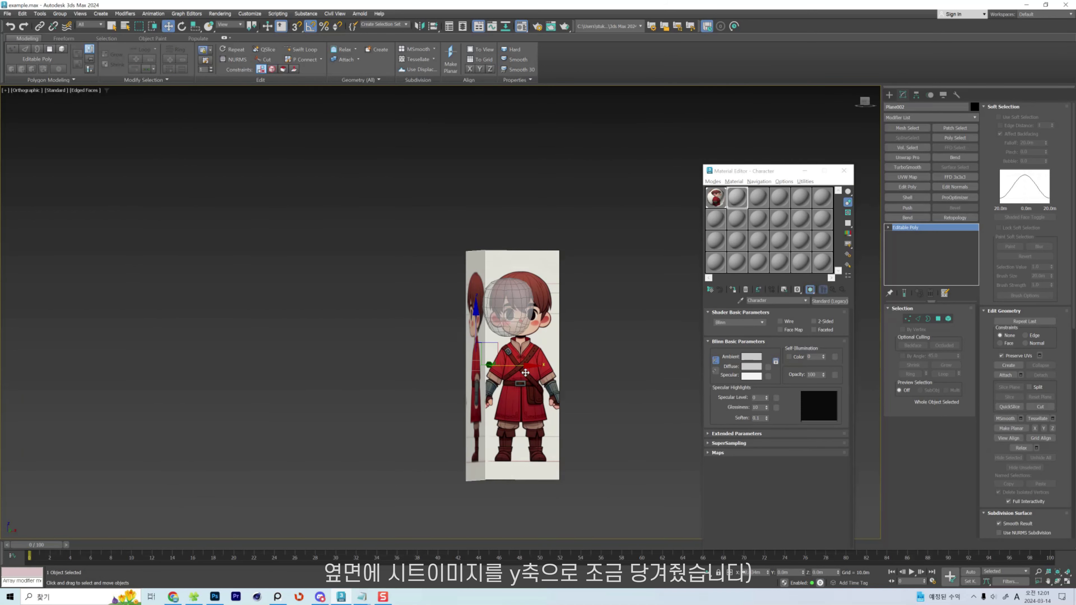
left_click_drag(526, 372, 502, 368)
scroll(516, 303, "up", 2)
left_click(516, 304)
scroll(515, 300, "up", 4)
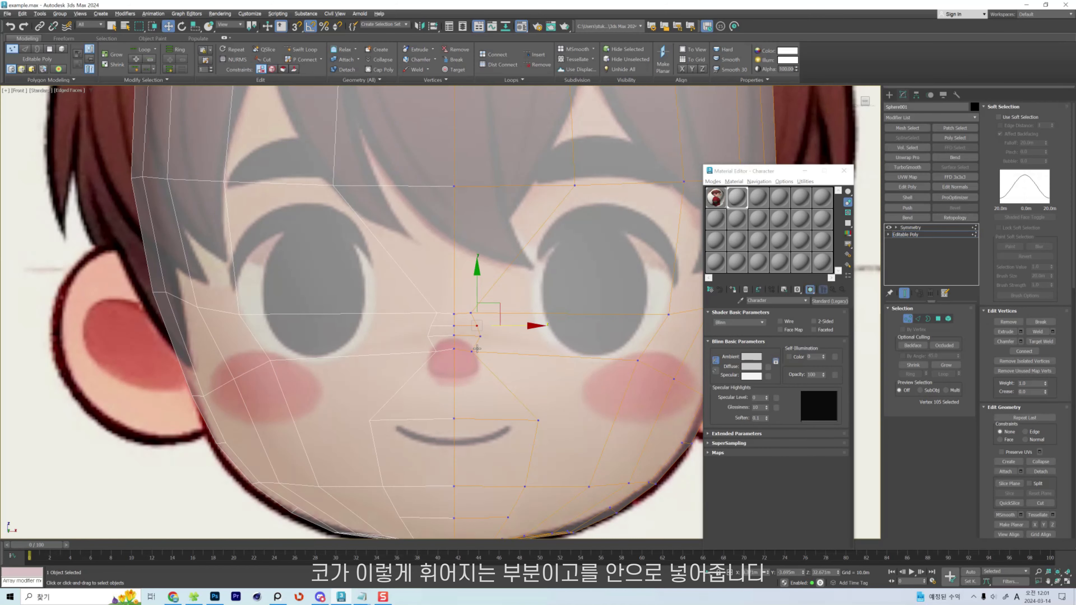
Adjust the vertices along the side of the nose bridge to follow the nose in the front reference.
middle_click_drag(477, 349, 413, 325, "alt")
scroll(413, 325, "down", 5)
key("v")
key("r")
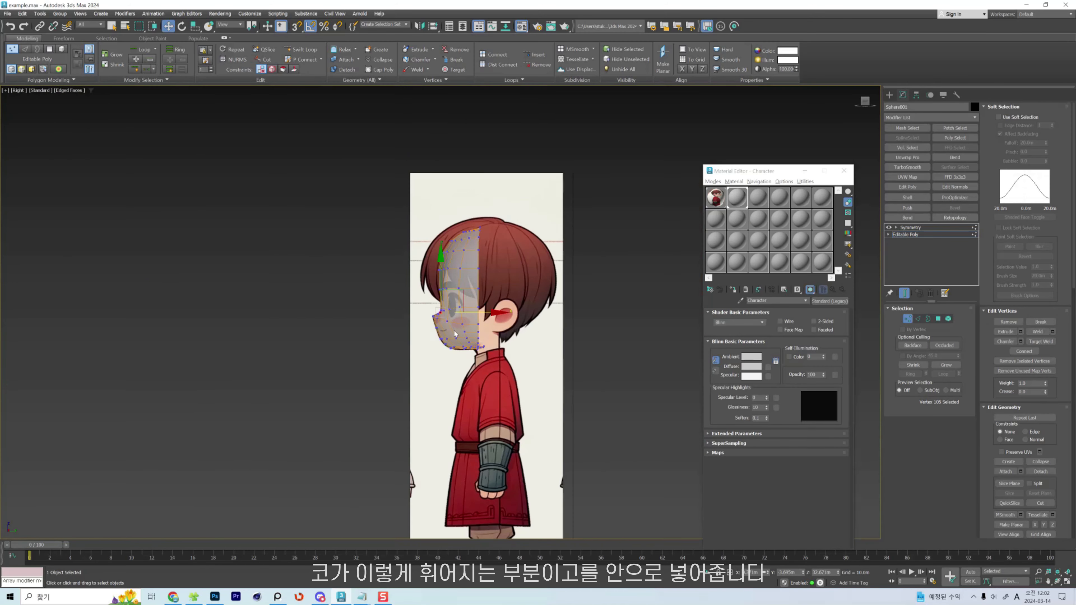
scroll(417, 326, "up", 5)
scroll(503, 302, "down", 3)
key("f")
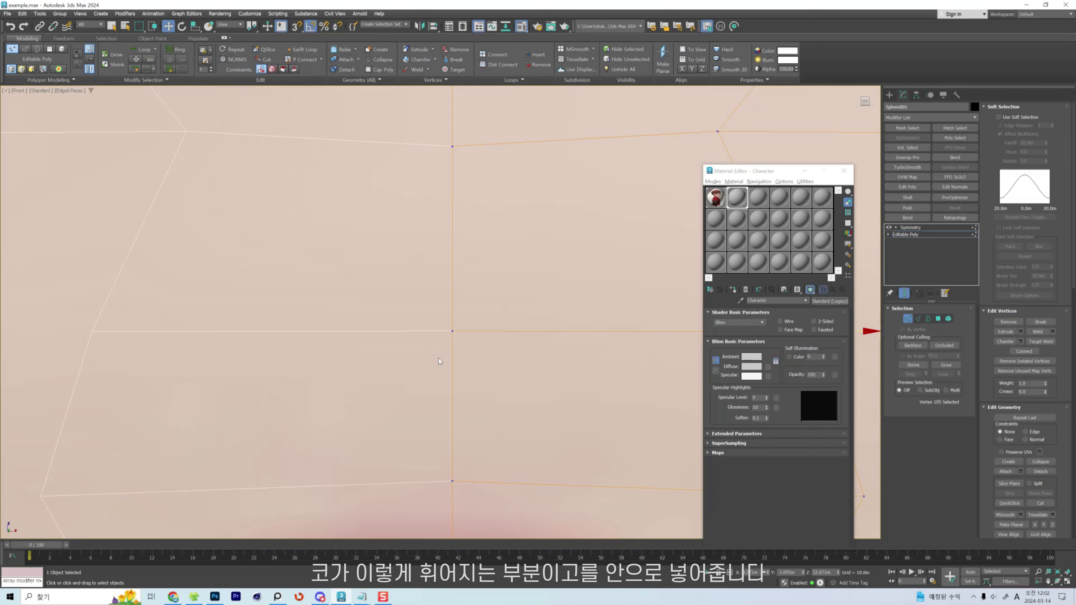
scroll(438, 360, "down", 9)
left_click(517, 382)
left_click_drag(486, 354, 474, 375)
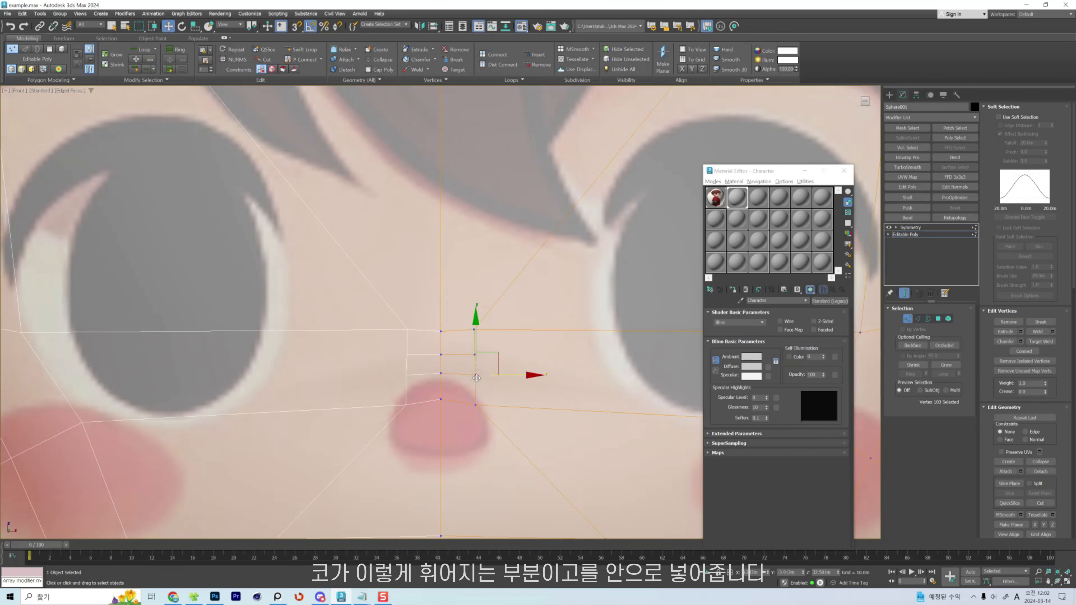
scroll(473, 176, "down", 3)
left_click(478, 339)
scroll(479, 340, "down", 3)
Connect the edges just below the nose and move the new side vertex onto the nose outline.
key("2")
left_click(461, 367)
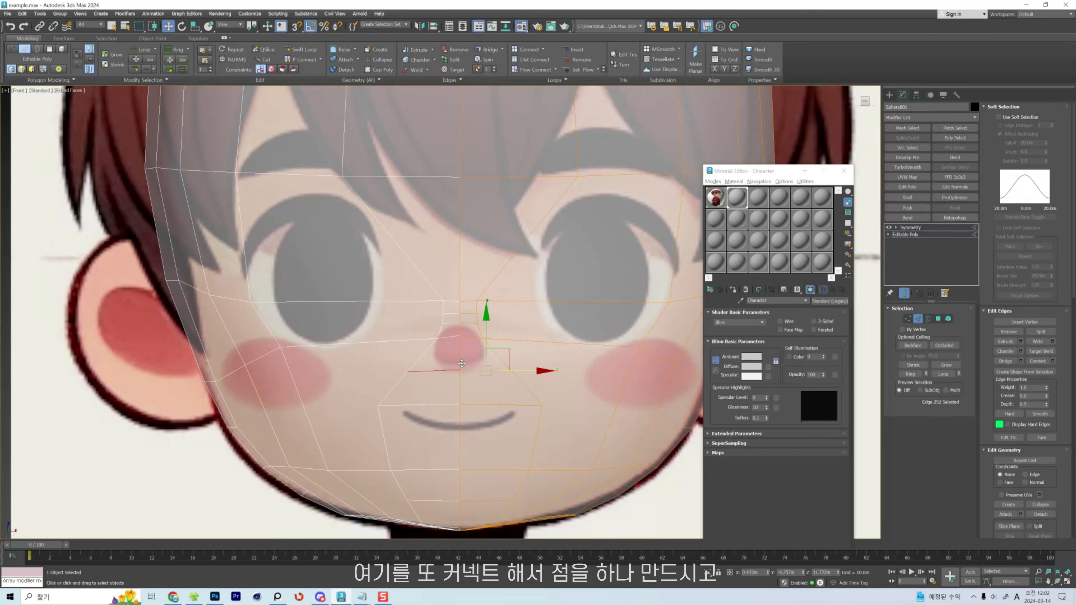
key("1")
left_click(512, 372)
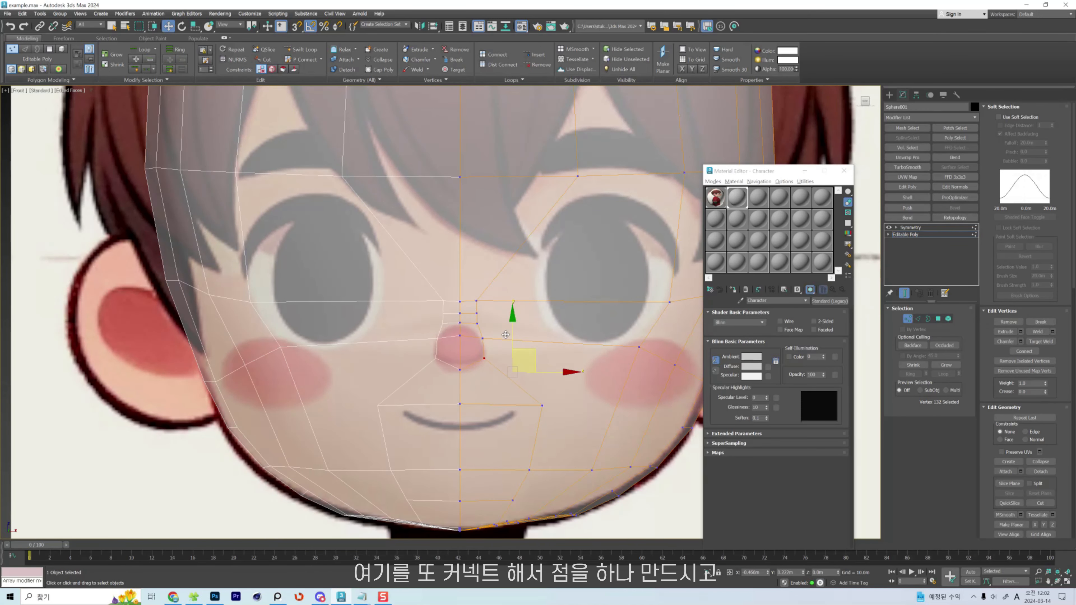
left_click(484, 358)
scroll(484, 349, "up", 3)
left_click(498, 320)
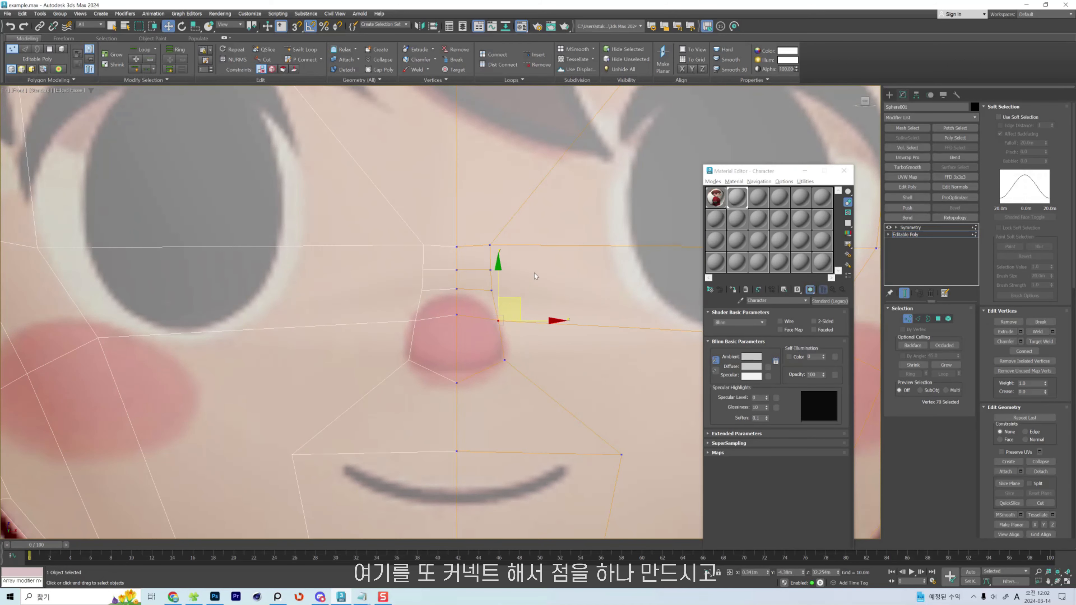
Fine-tune the nose bridge vertices and the vertices under the nose to match the nose silhouette.
left_click_drag(489, 270, 488, 272)
left_click_drag(492, 290, 486, 294)
left_click(457, 383)
mouse_move(505, 360)
left_mouse_down()
mouse_move(457, 339)
mouse_move(506, 359)
left_mouse_up()
Connect the nose's side edge to its centre edge and adjust the side vertex to the nose silhouette.
key("2")
left_click(503, 341)
left_click(454, 348, "ctrl")
key("ctrl+shift+e")
key("1")
left_click_drag(503, 320, 501, 319)
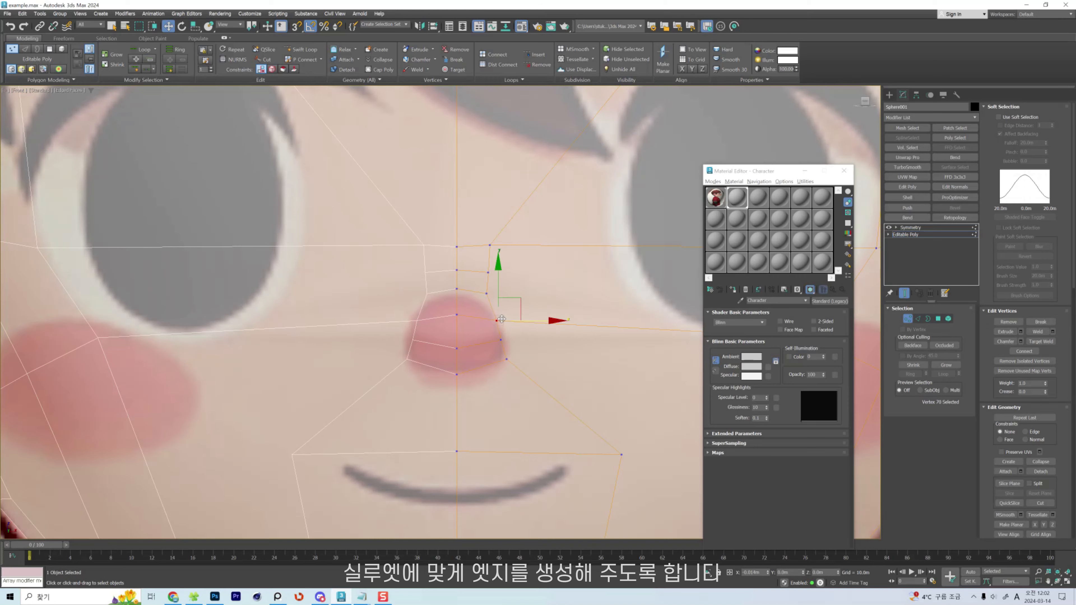
Connect the edges inside and below the eye and move the vertices to the eye's inner outline.
scroll(501, 319, "down", 5)
scroll(489, 344, "up", 5)
key("2")
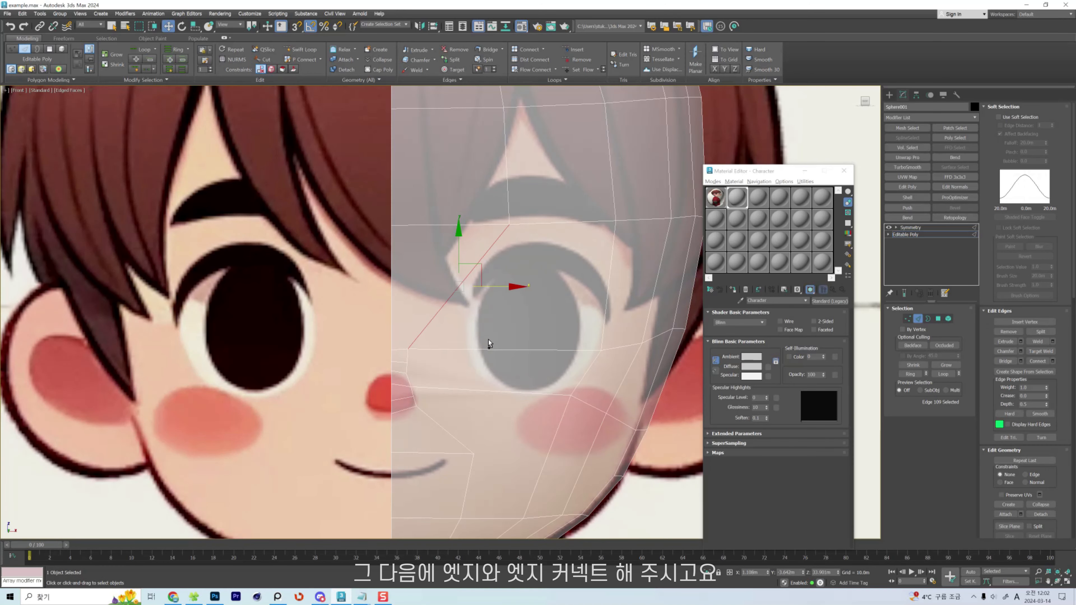
left_click(490, 349, "ctrl")
key("ctrl+shift+e")
key("1")
left_click(504, 350)
left_click(458, 287)
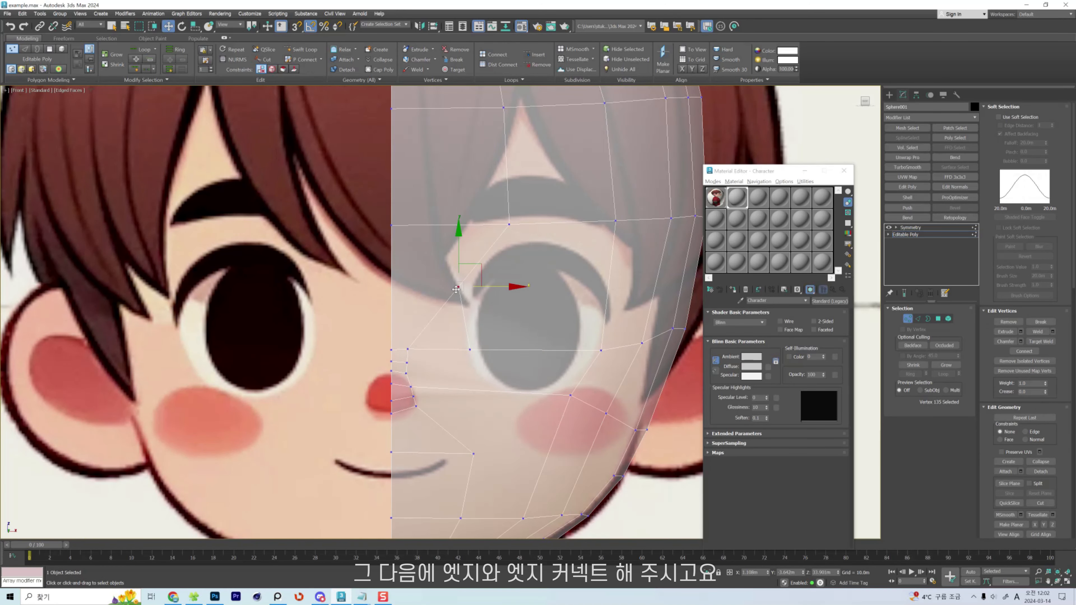
Compare the mirrored full head with the editable half by toggling the Symmetry end result, leaving only the half shown.
scroll(490, 359, "down", 4)
scroll(490, 356, "up", 4)
middle_click_drag(605, 257, 550, 304)
left_click(577, 264)
scroll(577, 264, "down", 2)
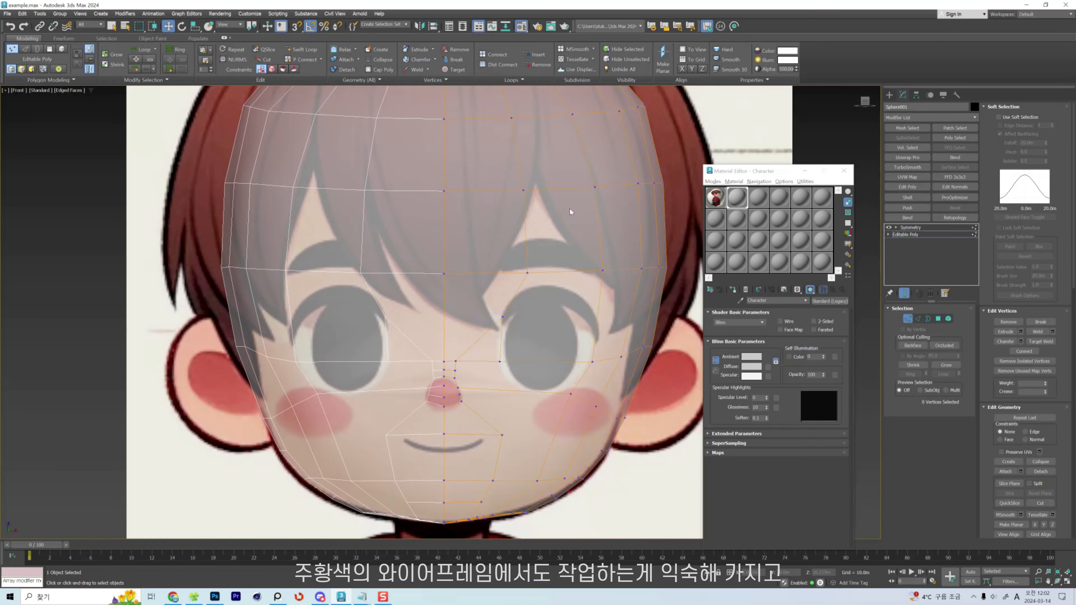
middle_click_drag(609, 242, 583, 236)
scroll(506, 278, "up", 2)
scroll(503, 307, "down", 4)
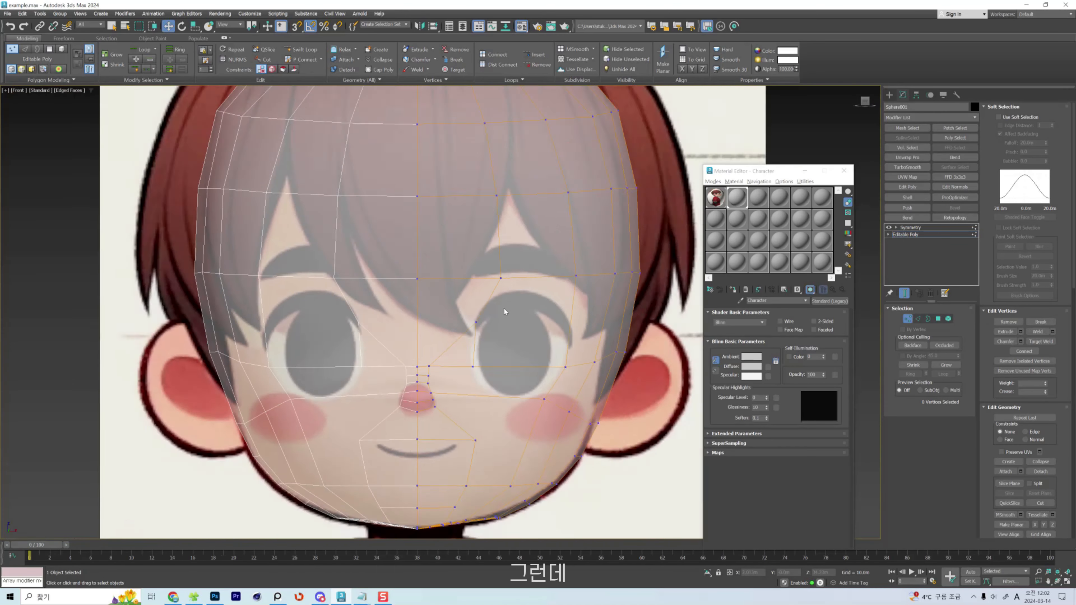
key("grave")
scroll(468, 313, "up", 3)
middle_click_drag(516, 331, 442, 291)
key("grave")
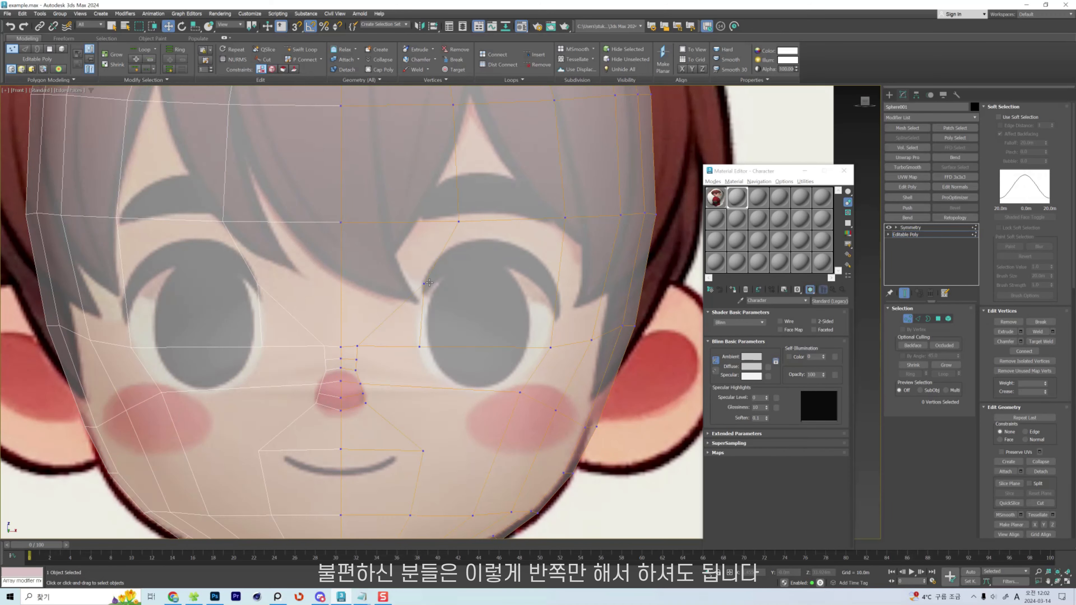
key("grave")
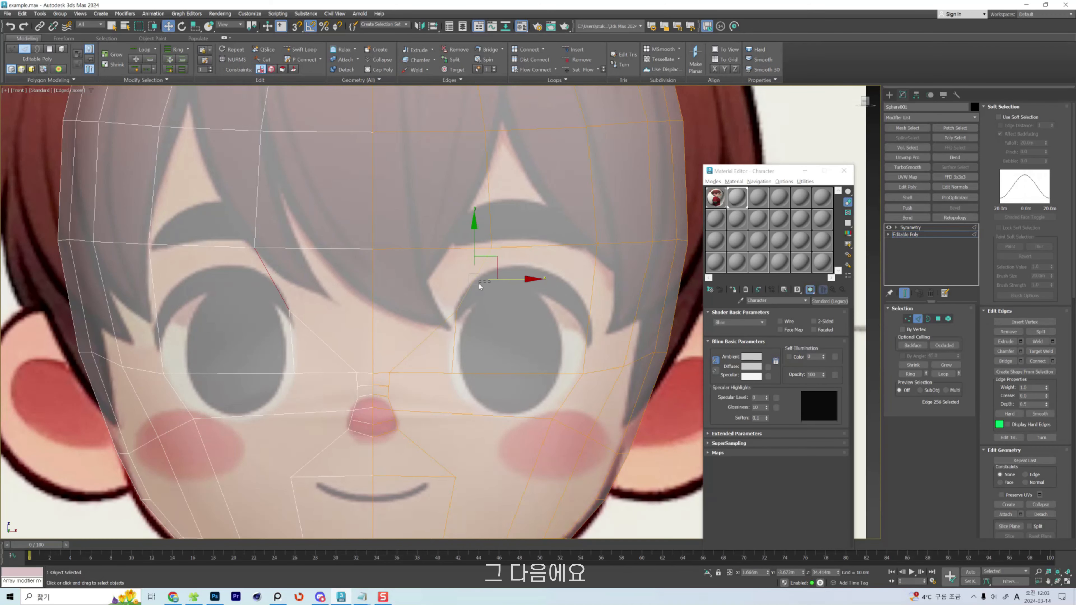
key("grave")
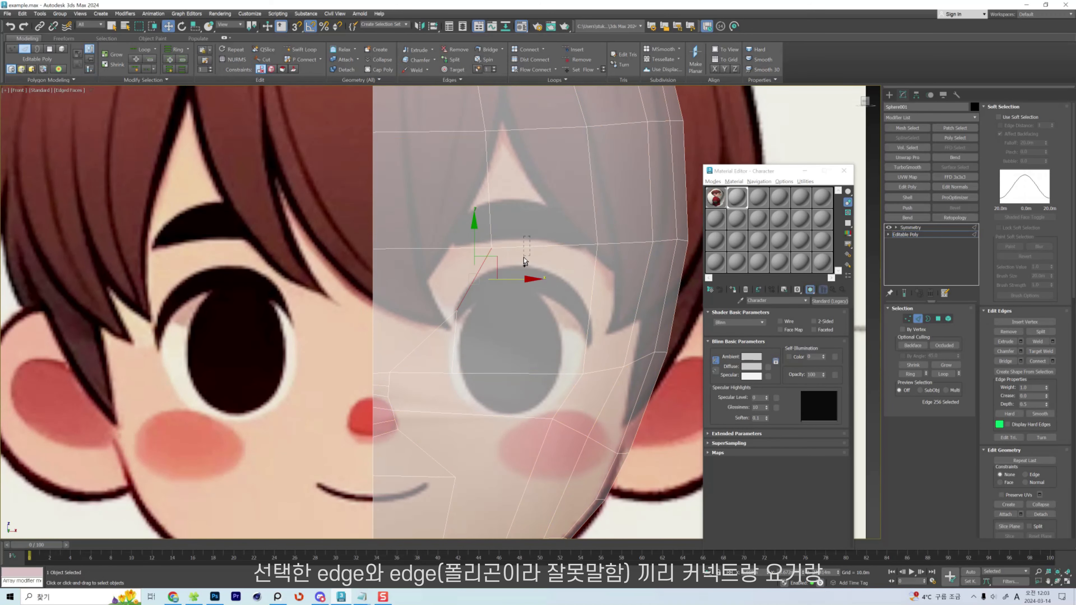
Connect the edges above the eye and place the new vertices along the upper eye outline.
left_click(524, 248, "ctrl")
key("1")
left_click(474, 278)
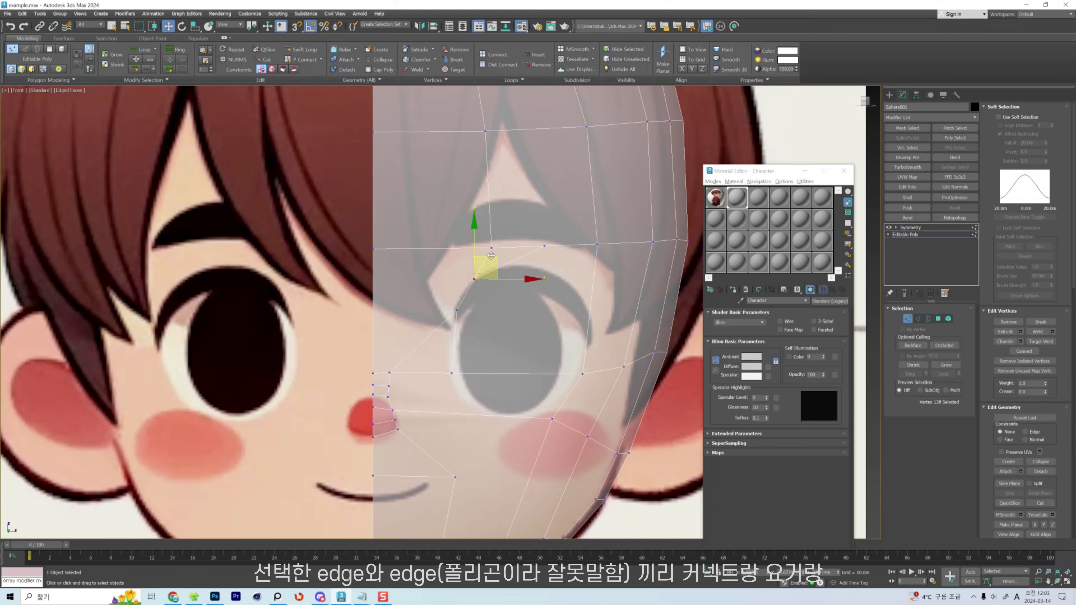
middle_click_drag(565, 270, 504, 273)
key("2")
left_click(514, 272)
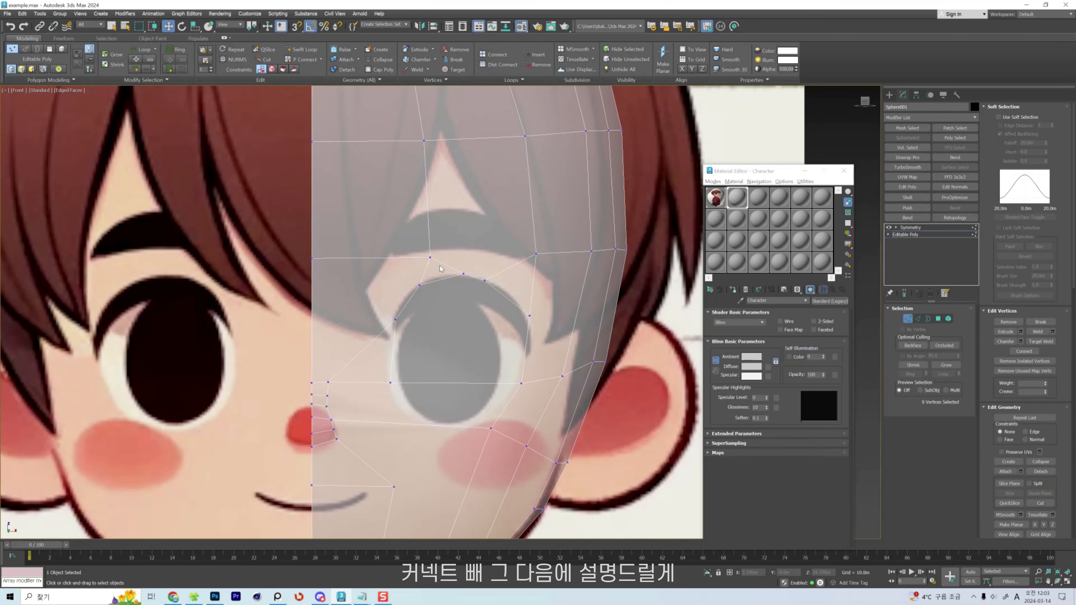
Select the two brow-line vertices above the eye and connect them with a new edge.
scroll(440, 265, "up", 3)
scroll(441, 281, "down", 2)
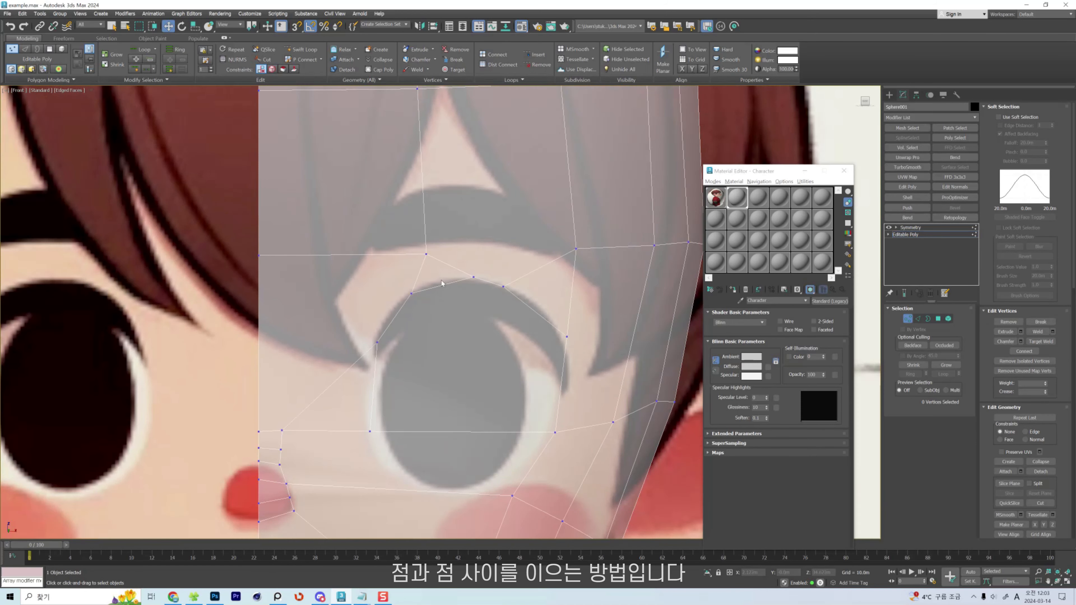
left_click(426, 255)
left_click(575, 249, "ctrl")
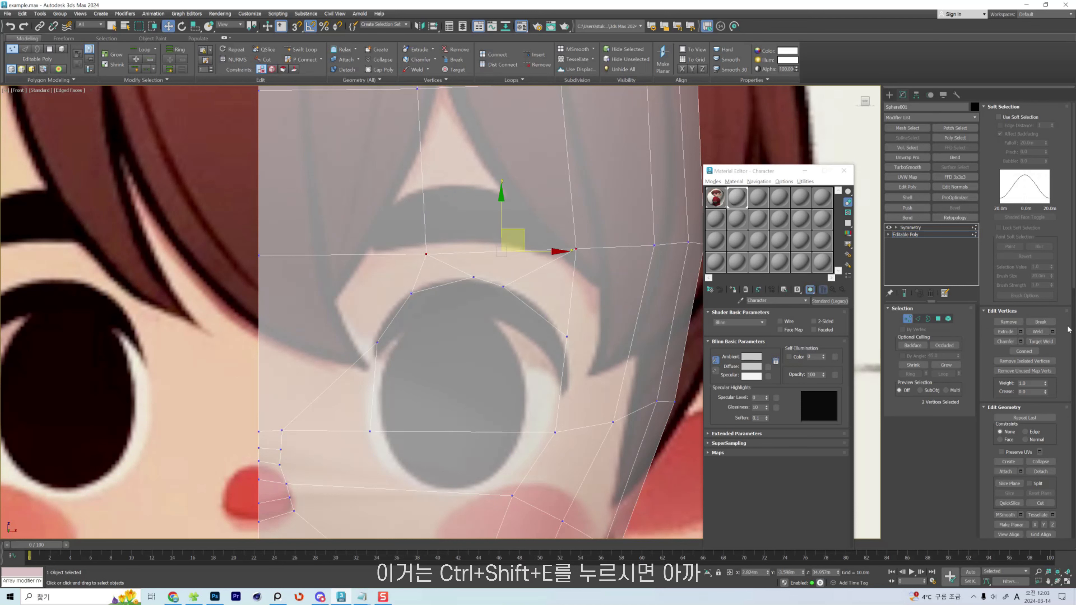
key("ctrl+shift+e")
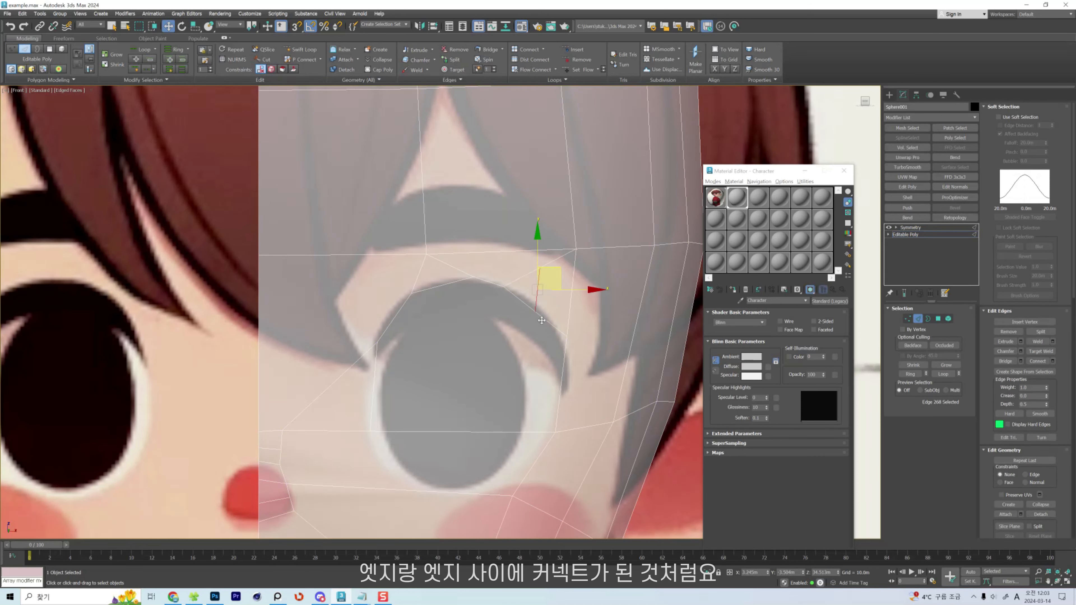
key("1")
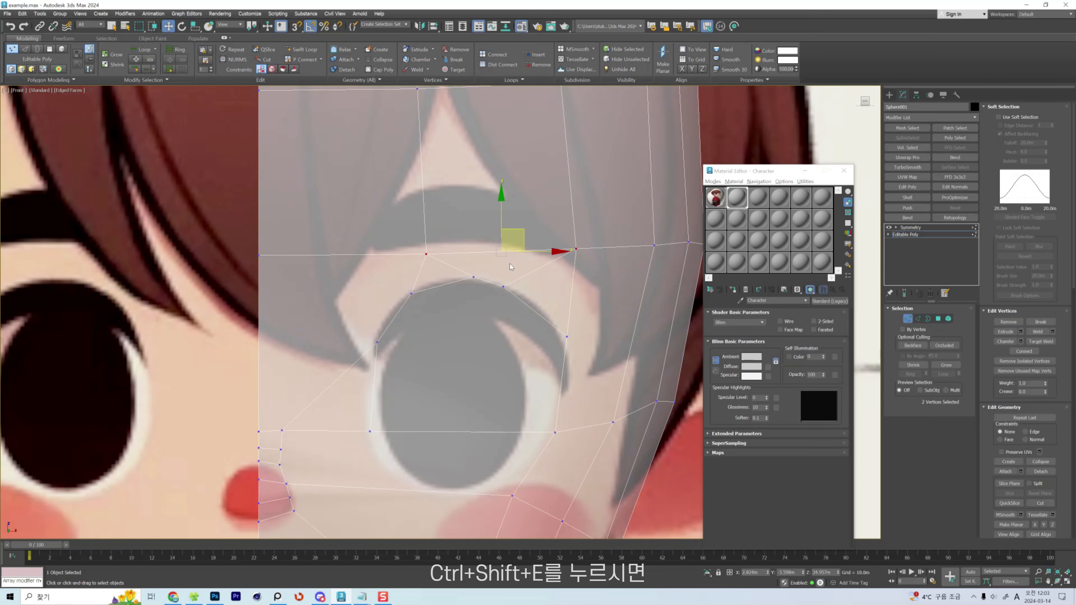
left_click(568, 247)
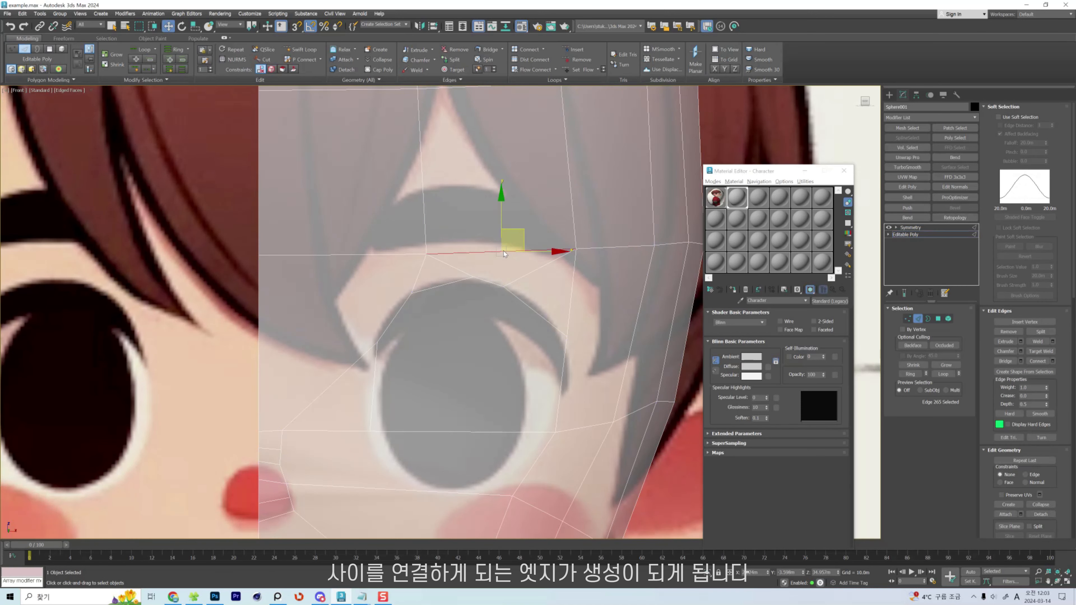
Adjust the upper and inner eye vertices to follow the curve of the eye in the reference.
left_click(503, 287)
middle_click_drag(504, 287, 528, 270)
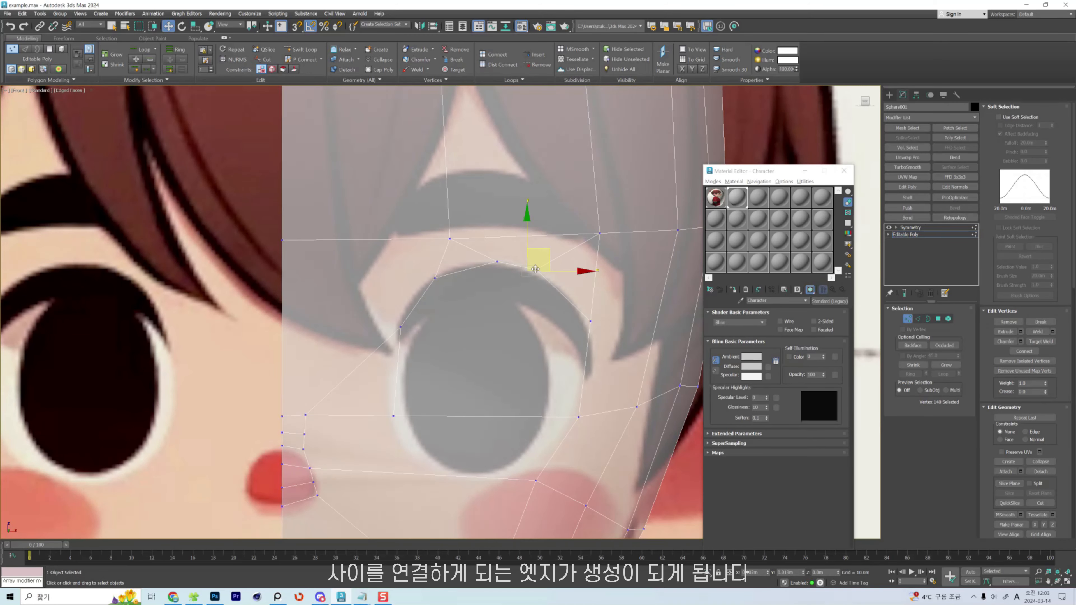
left_click_drag(535, 269, 431, 274)
left_click(490, 301)
left_click_drag(400, 326, 397, 321)
Connect the inner brow edge to the inner eye-outline edge and shape the new vertex to the eye curve.
left_click(367, 316)
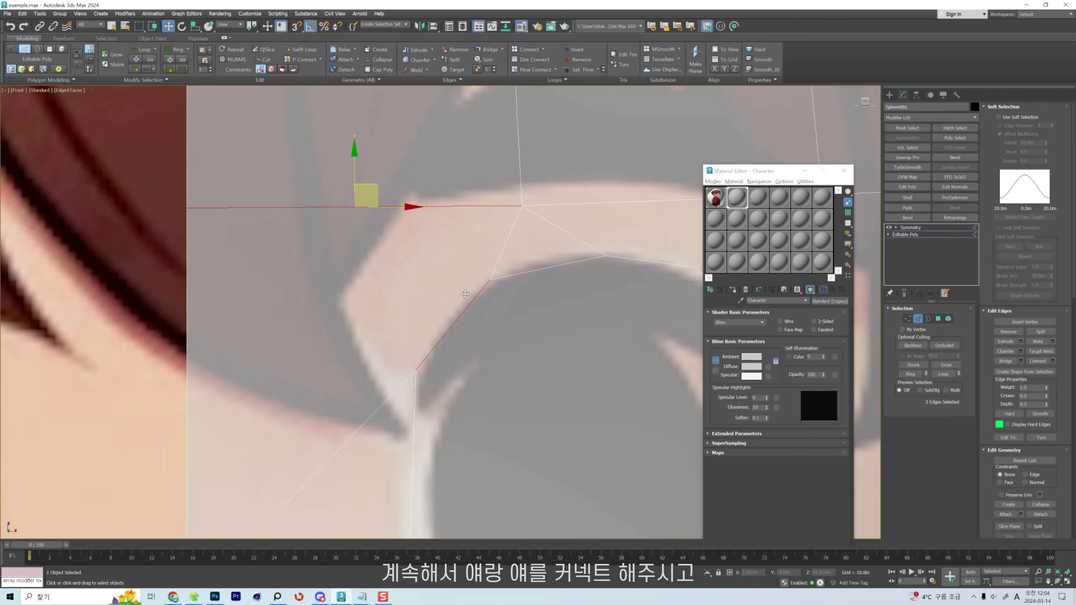
scroll(464, 294, "down", 1)
key("ctrl+shift+e")
scroll(465, 294, "down", 1)
key("1")
left_click_drag(459, 309, 454, 306)
left_click_drag(441, 331, 439, 337)
Align the outer eye-corner vertex with the reference eye, then connect the two vertical edges between that corner and the temple.
middle_click_drag(526, 387, 494, 310)
scroll(494, 309, "down", 2)
left_click(562, 338)
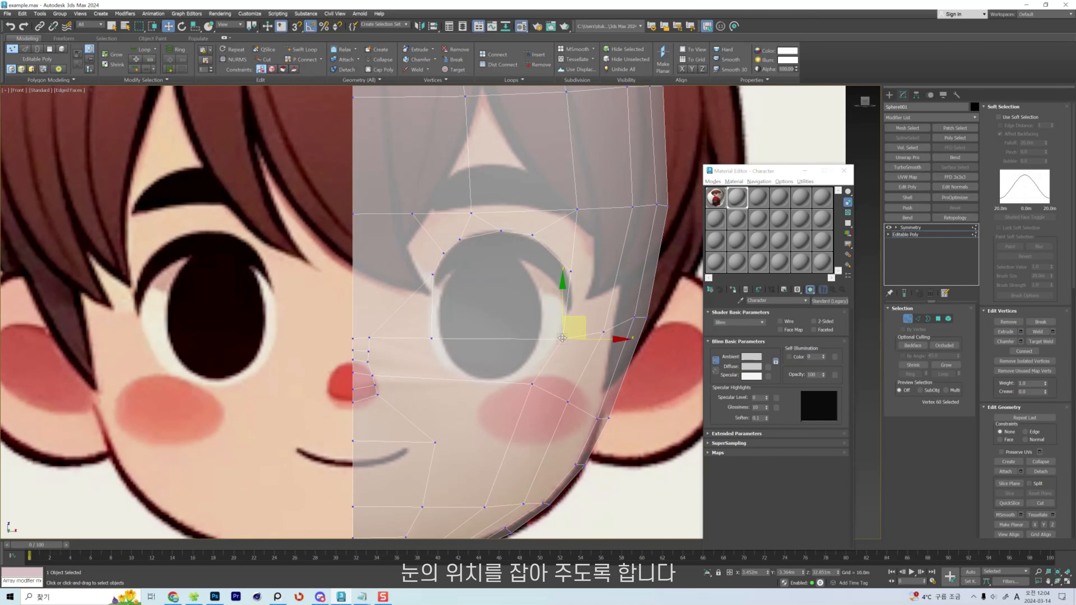
left_click_drag(570, 336, 569, 336)
key("2")
left_click(569, 306)
left_click(615, 283, "ctrl")
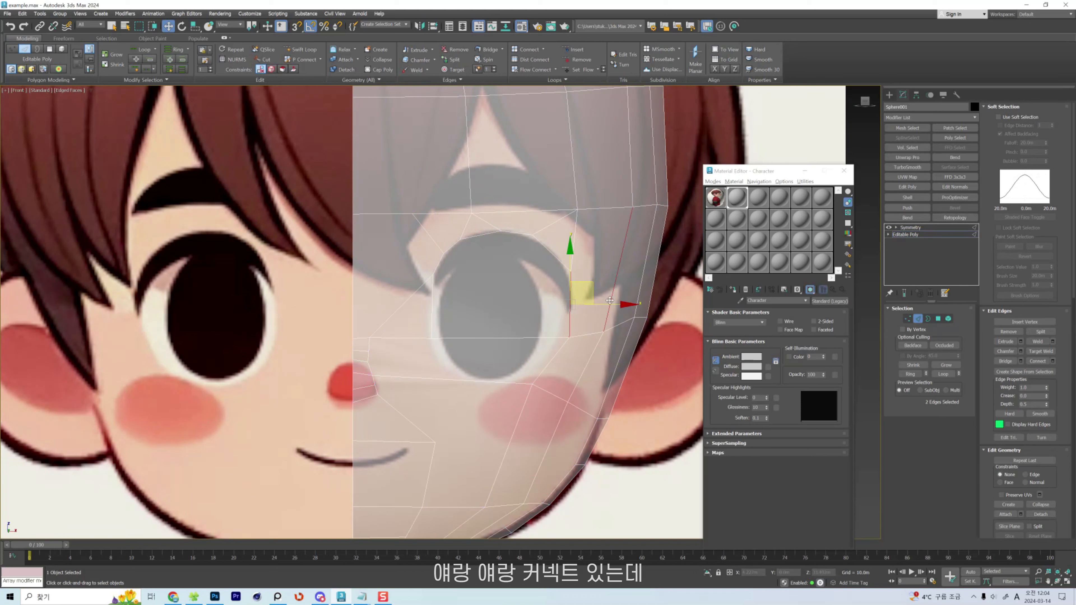
key("ctrl+shift+e")
Place the new vertices on the outer eye outline and temple, and shift the cheek vertex below the eye slightly outward.
key("1")
left_click(570, 304)
left_click_drag(569, 304, 574, 304)
left_click(617, 269)
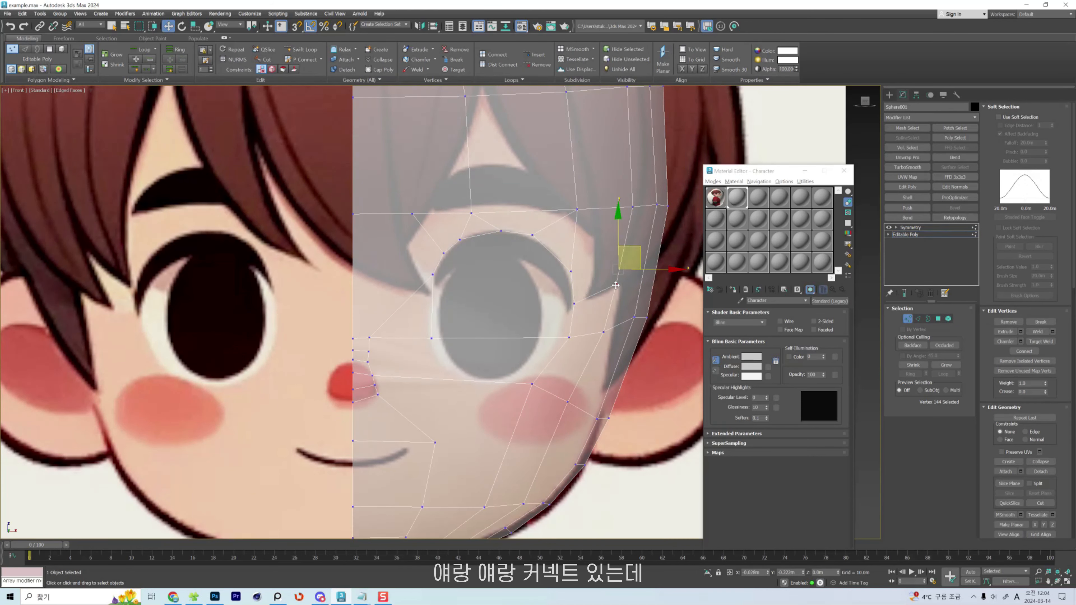
left_click_drag(617, 270, 615, 292)
left_click(573, 304)
left_click(568, 337)
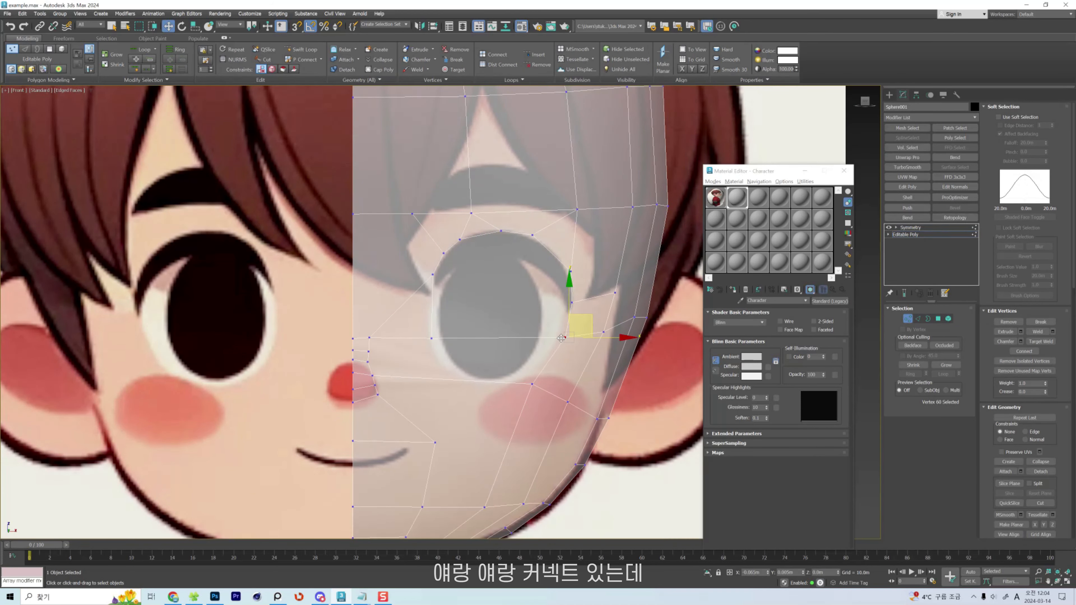
left_click_drag(532, 384, 541, 388)
left_click(588, 293)
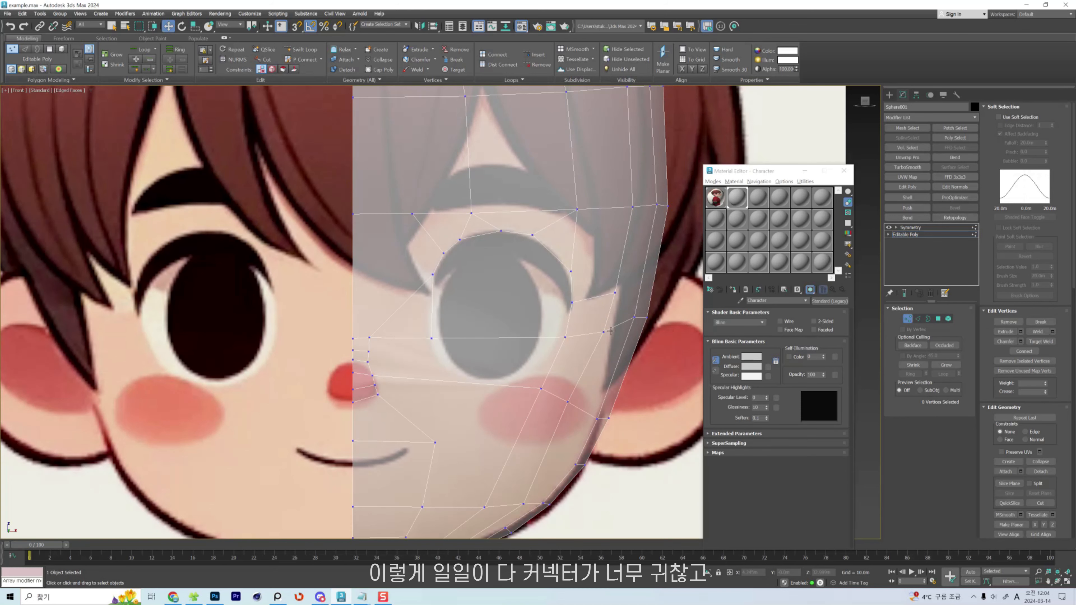
Cut new edges along the lower eye silhouette from the inner eye-corner vertex to the outer one using the Cut tool.
scroll(467, 345, "up", 1)
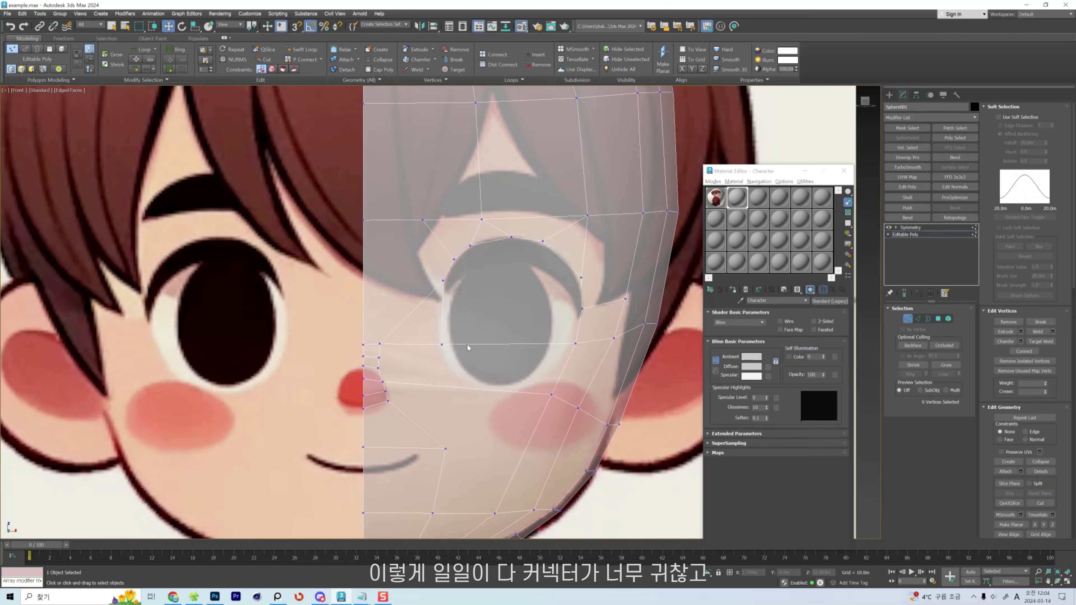
scroll(433, 342, "up", 2)
left_click(432, 339)
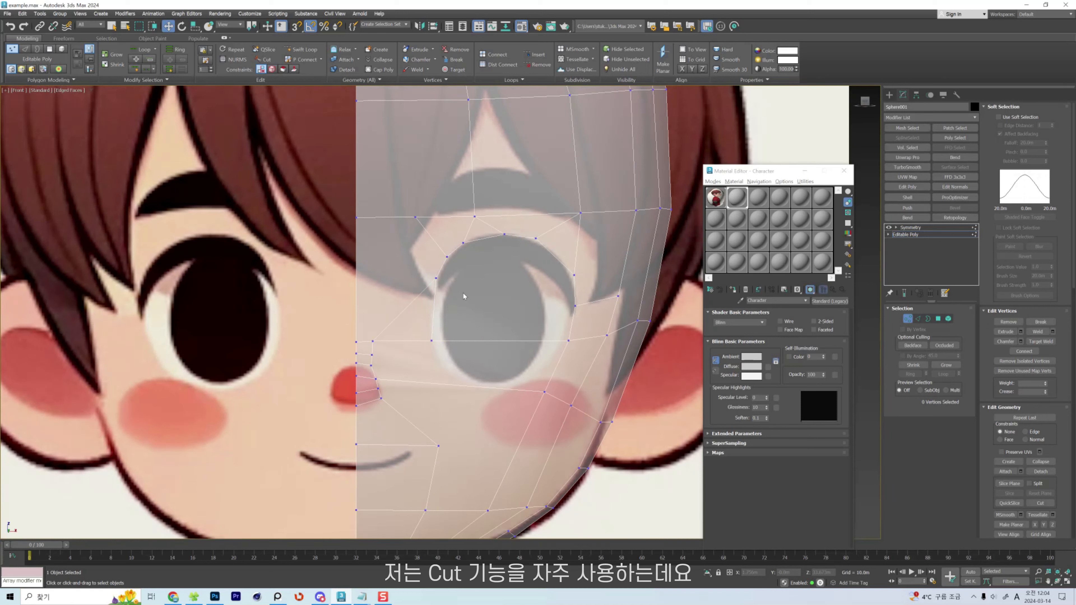
scroll(1015, 479, "down", 1)
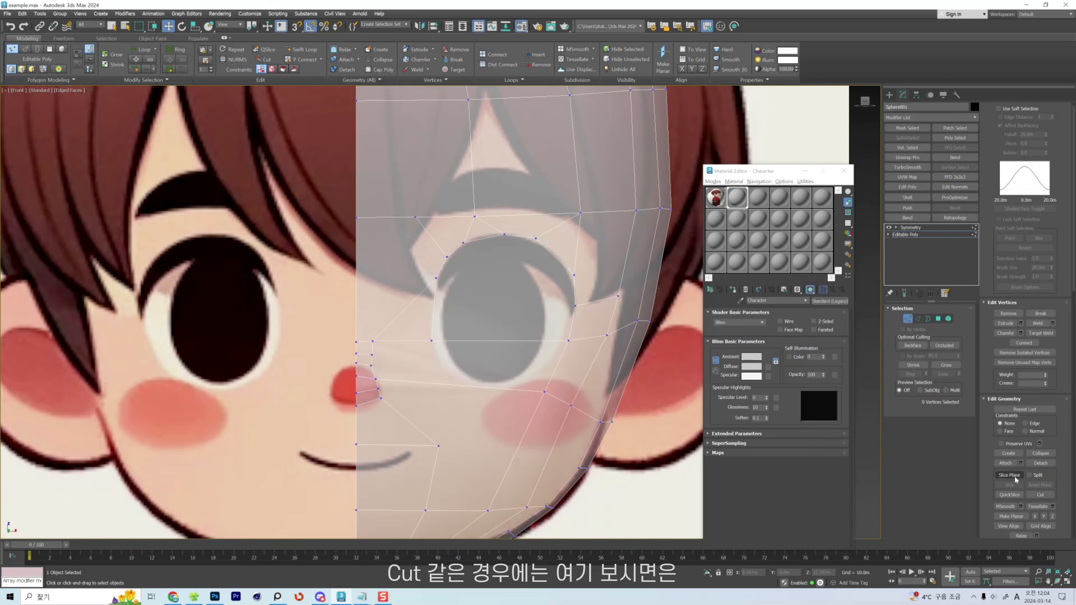
left_click(1040, 495)
scroll(437, 357, "up", 1)
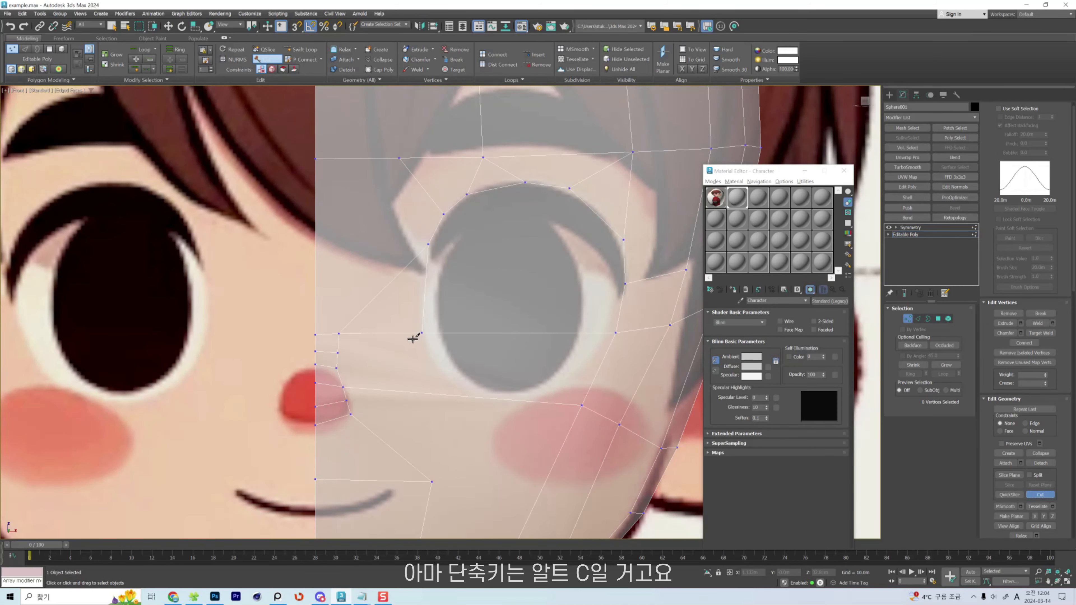
middle_click_drag(455, 361, 498, 382)
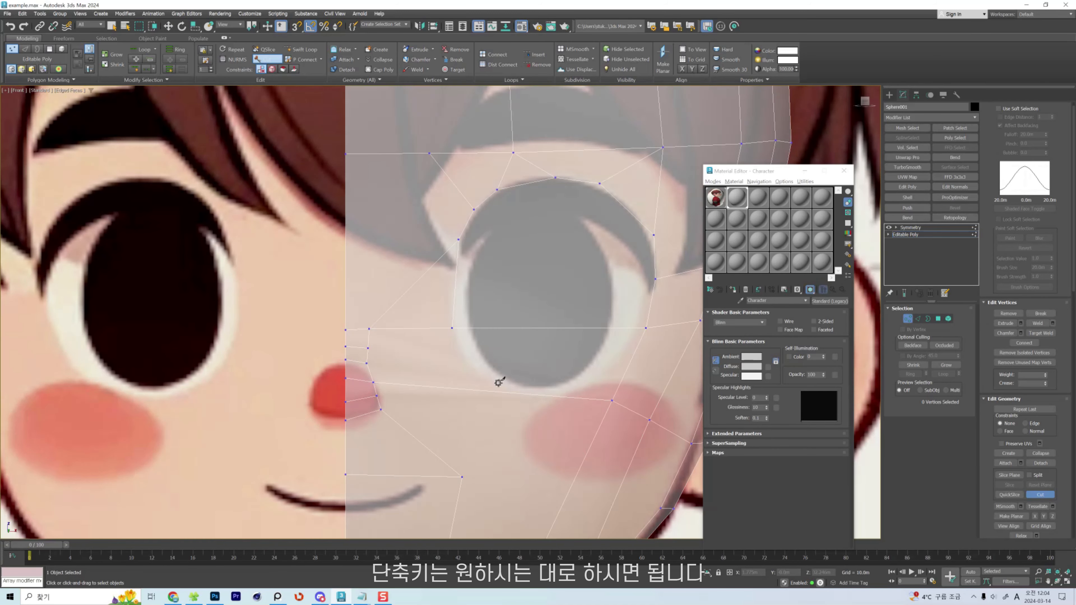
left_click(446, 326)
left_click(462, 355)
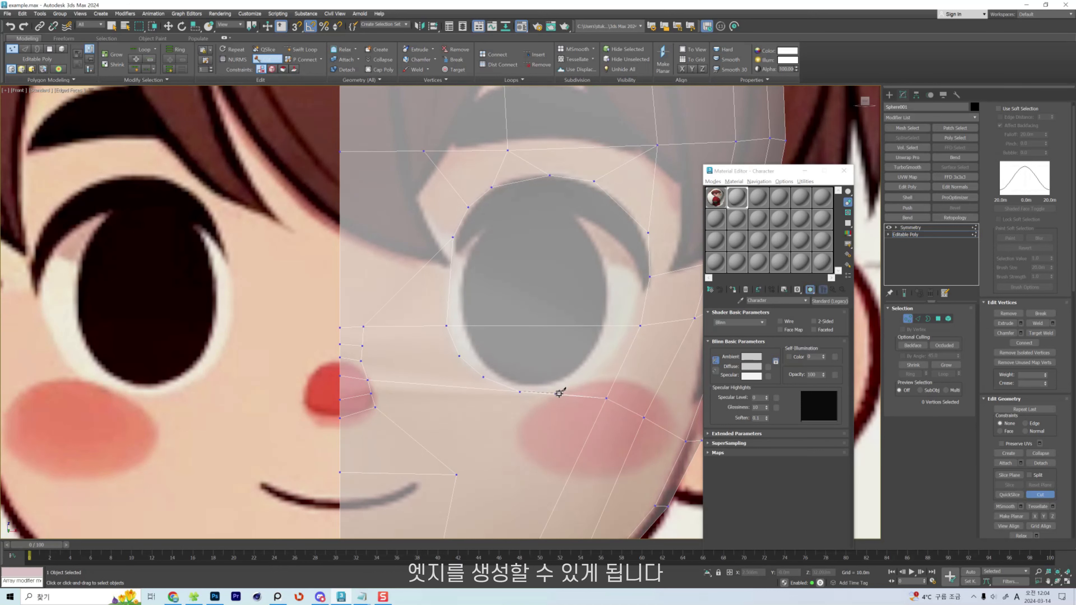
left_click(568, 384)
left_click(598, 369)
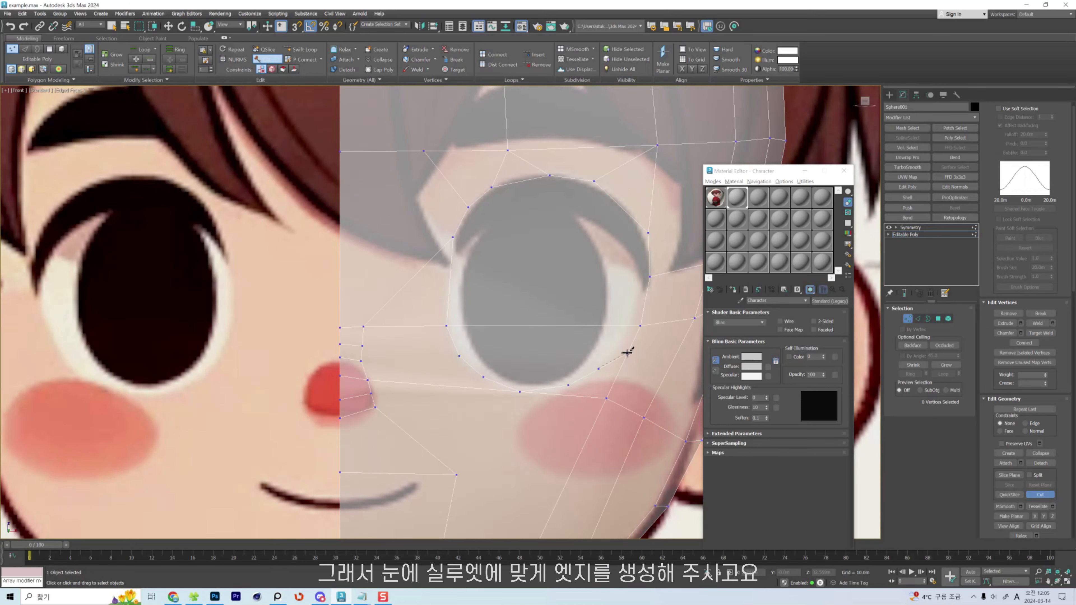
left_click(638, 326)
right_click(639, 326)
Connect the three edges running between the nose and the inner side of the eye.
middle_click_drag(581, 396, 557, 387)
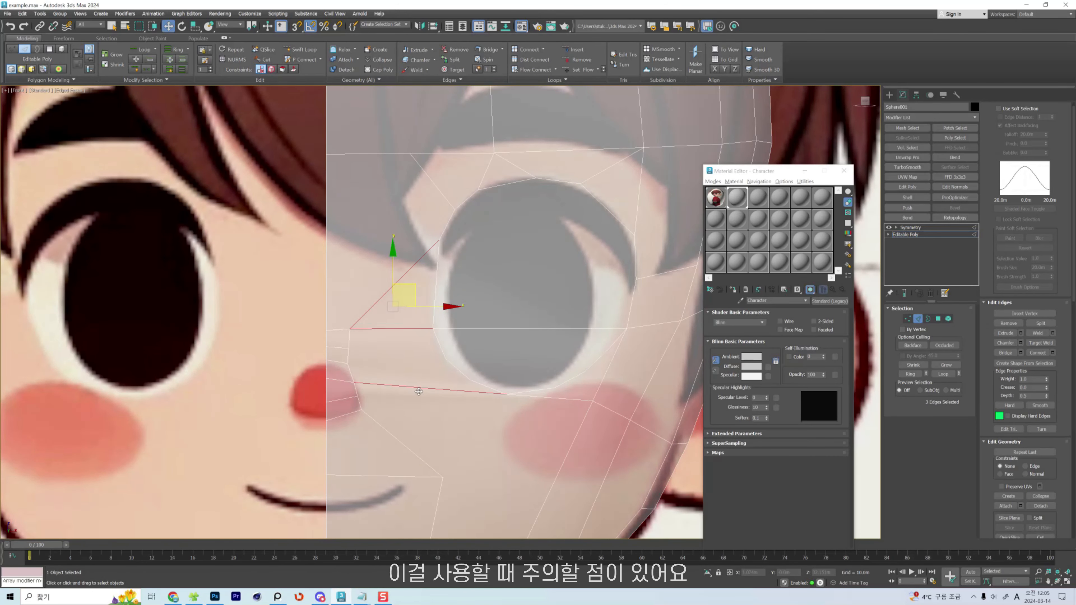
key("1")
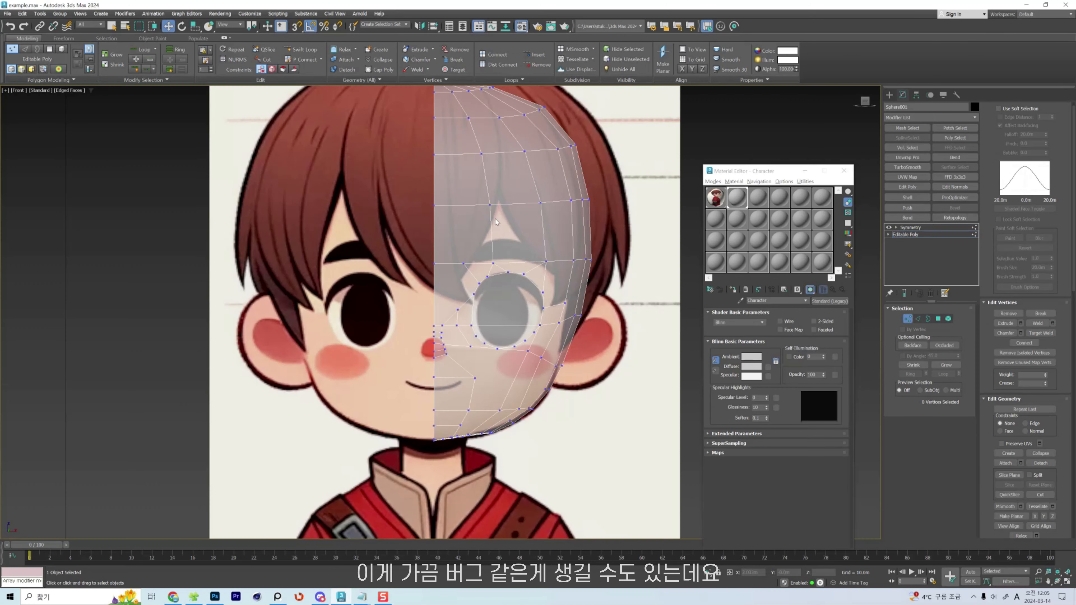
Create a test plane beside the head and convert it to an Editable Poly.
scroll(487, 335, "up", 6)
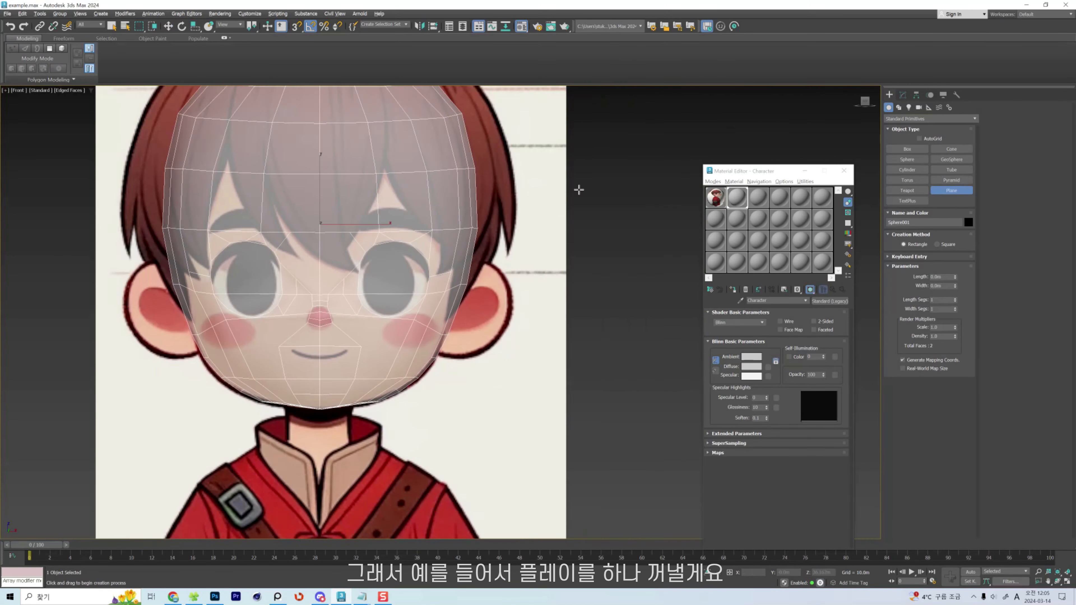
left_click_drag(584, 185, 701, 367)
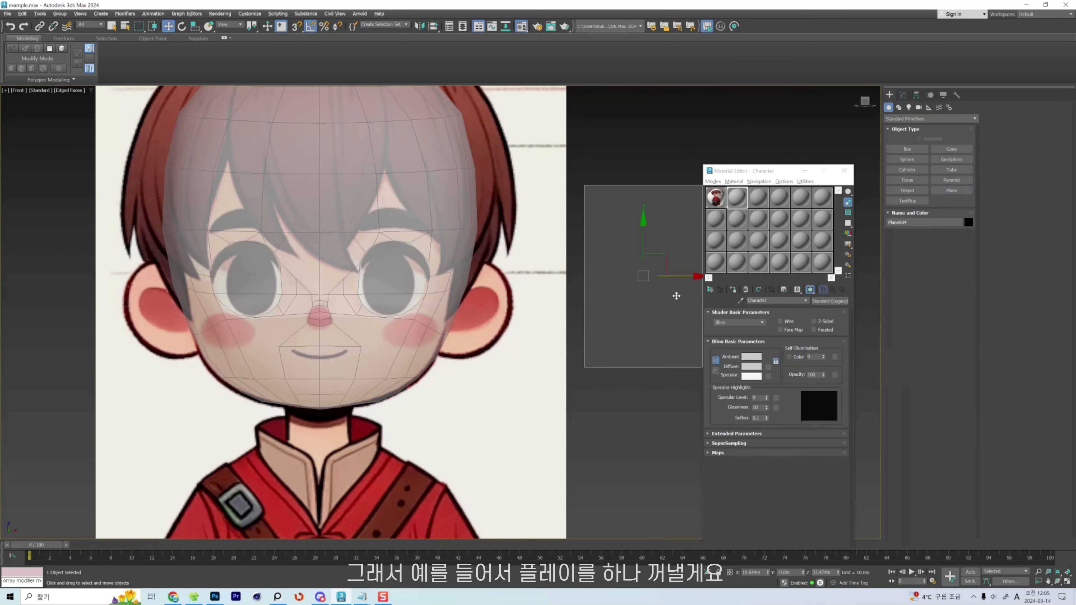
left_click(903, 95)
right_click(609, 306)
mouse_move(647, 413)
left_click(713, 419)
Cut a long, irregular winding line of edges across the interior of the test plane.
scroll(615, 272, "up", 3)
middle_click_drag(615, 272, 549, 288)
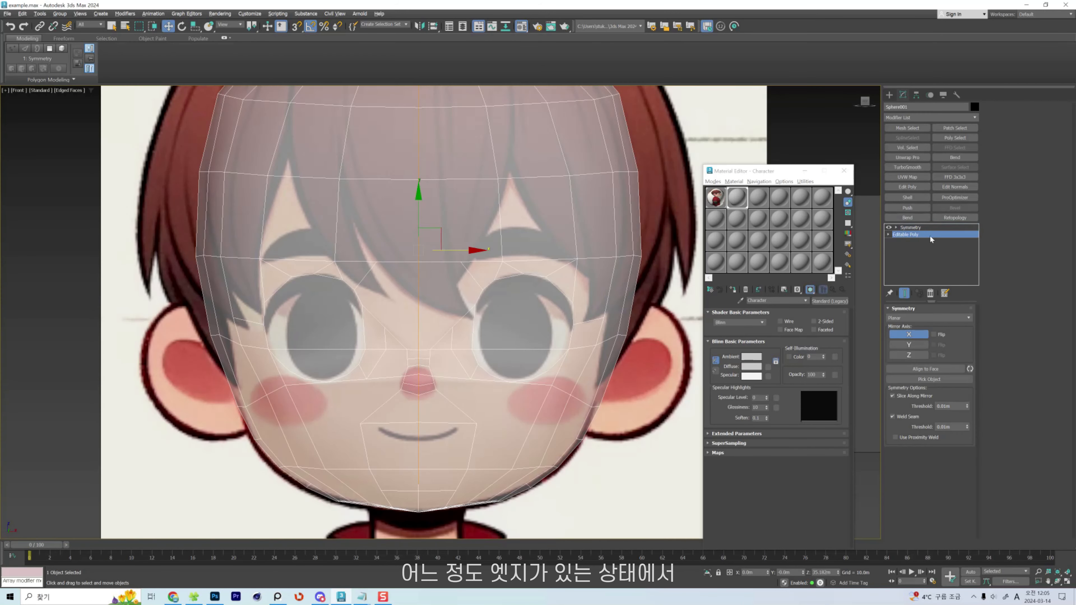
left_click(929, 235)
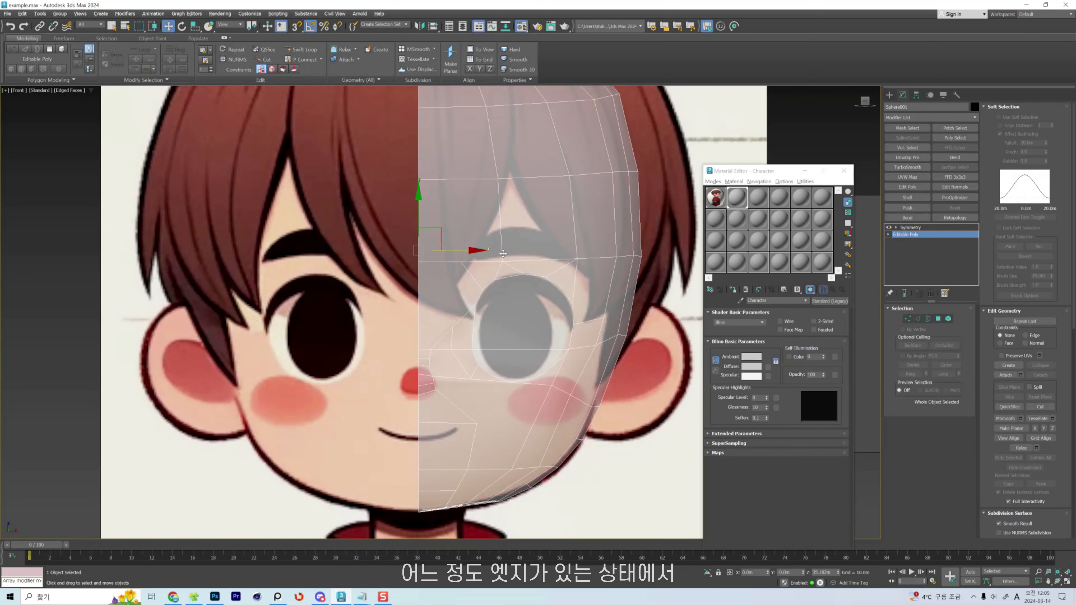
middle_click_drag(586, 311, 406, 310)
middle_click_drag(598, 339, 494, 320)
left_click(591, 295)
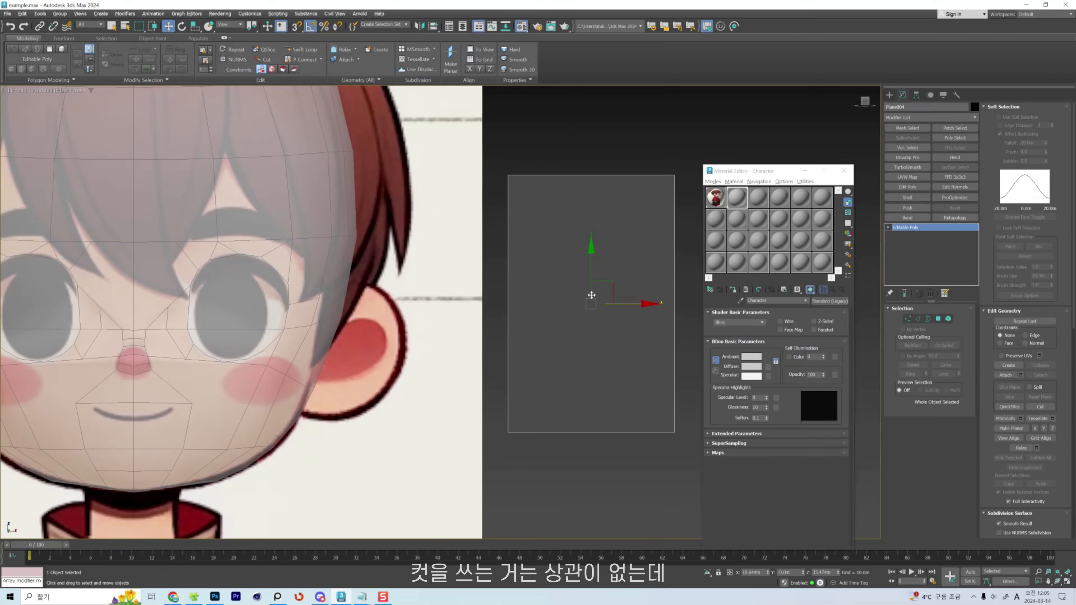
scroll(506, 301, "up", 3)
key("1")
key("alt+c")
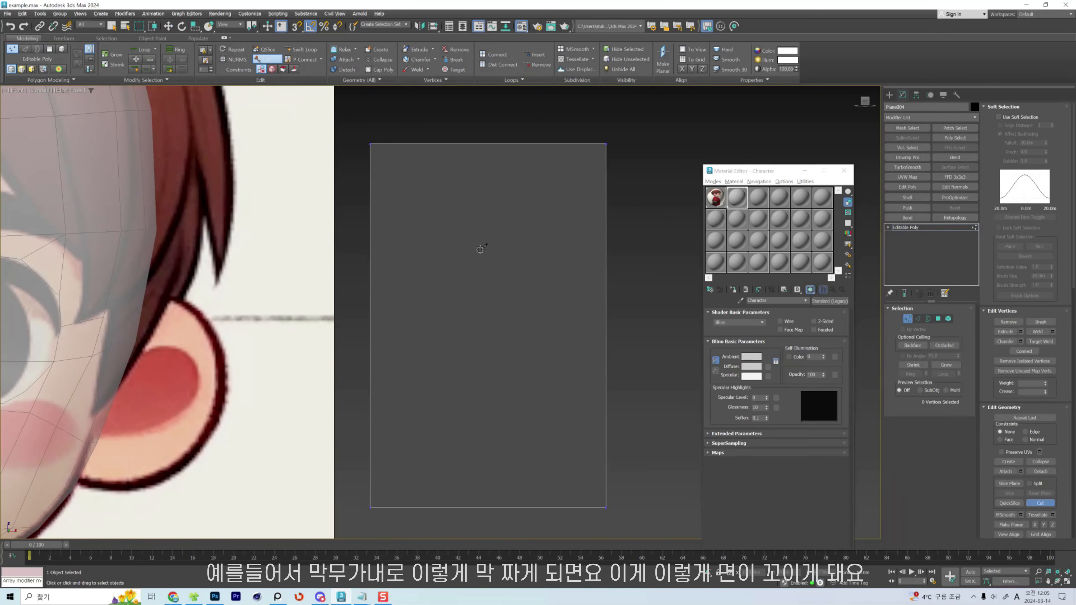
left_click(480, 249)
left_click(449, 283)
left_click(487, 303)
left_click(527, 291)
left_click(535, 259)
left_click(552, 329)
left_click(500, 375)
left_click(439, 375)
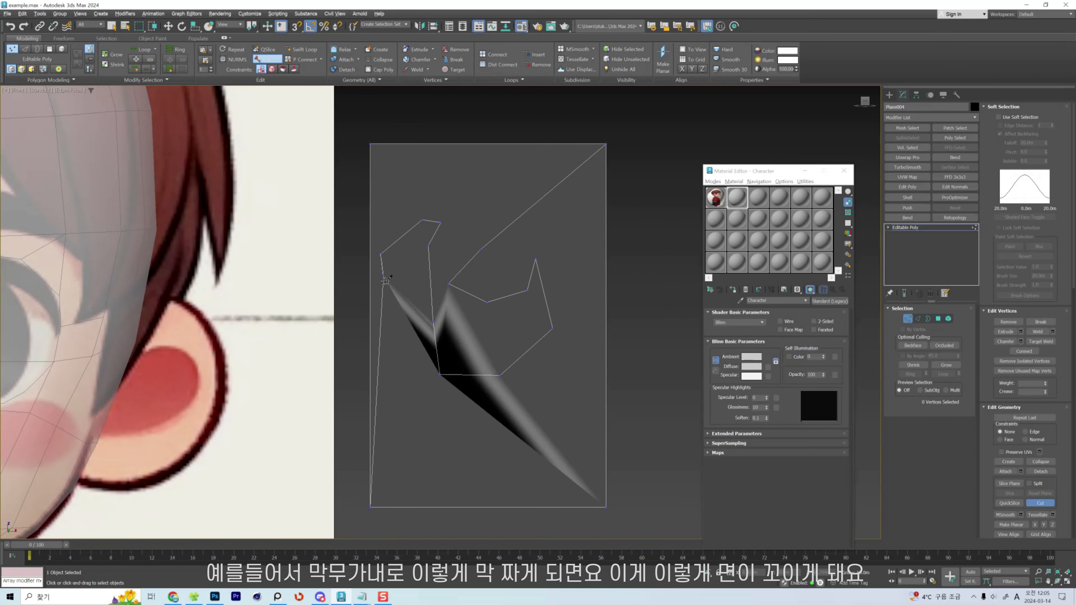
left_click(386, 303)
left_click(400, 359)
left_click(429, 417)
left_click(467, 451)
left_click(455, 460)
left_click(463, 462)
left_click(548, 411)
left_click(562, 388)
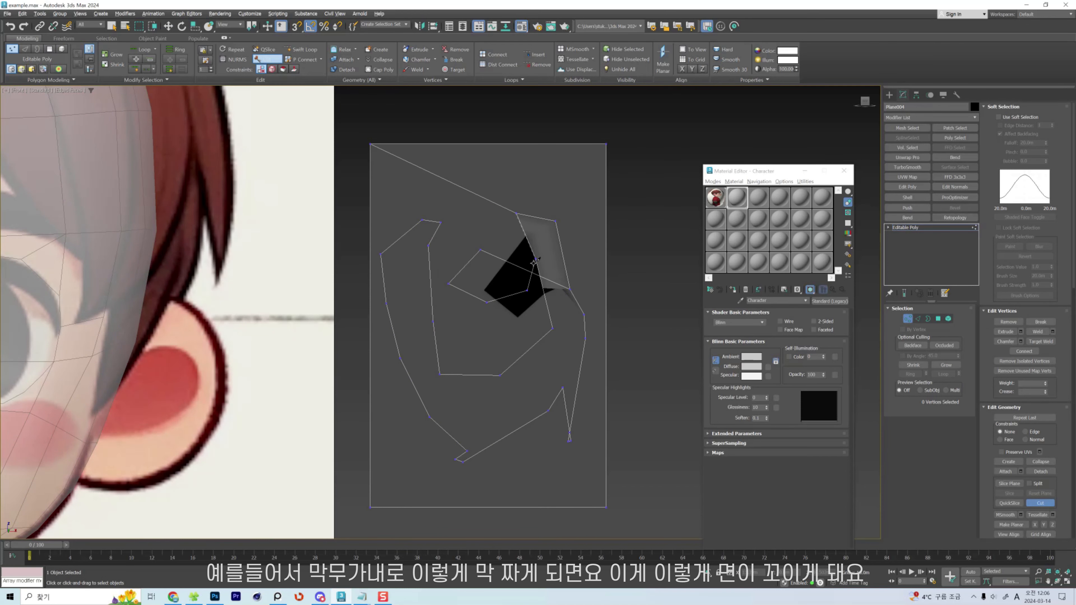
Select the overlapping polygons on the test plane, try deleting them, and undo the deletion.
key("4")
left_click(547, 277)
left_click(547, 260)
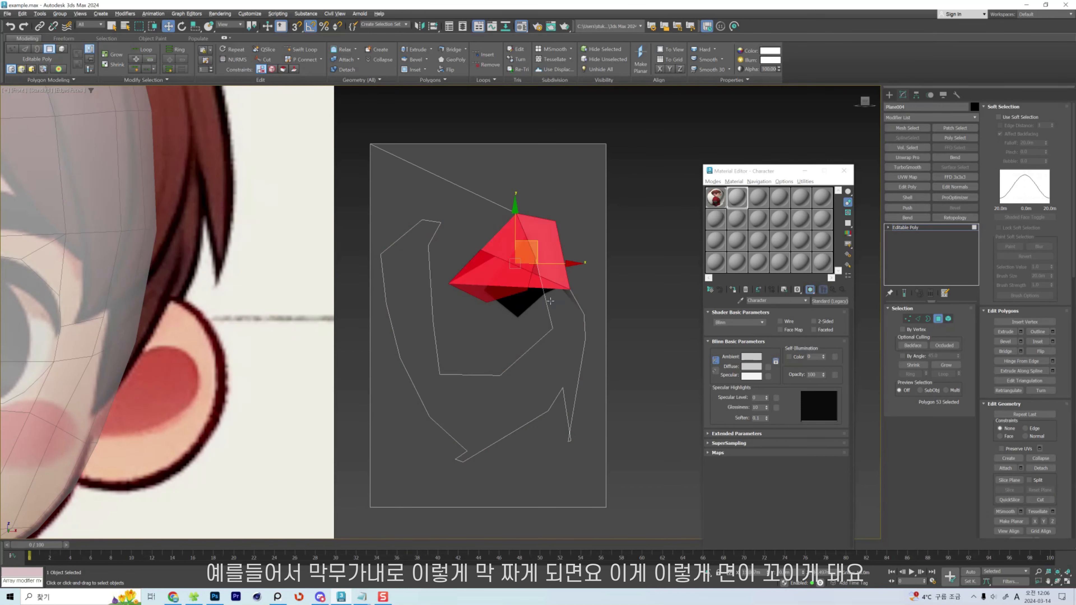
left_click(546, 260)
left_click(546, 259)
left_click(546, 259)
key("Delete")
scroll(599, 305, "down", 5)
key("ctrl+z")
key("ctrl+z")
key("ctrl+z")
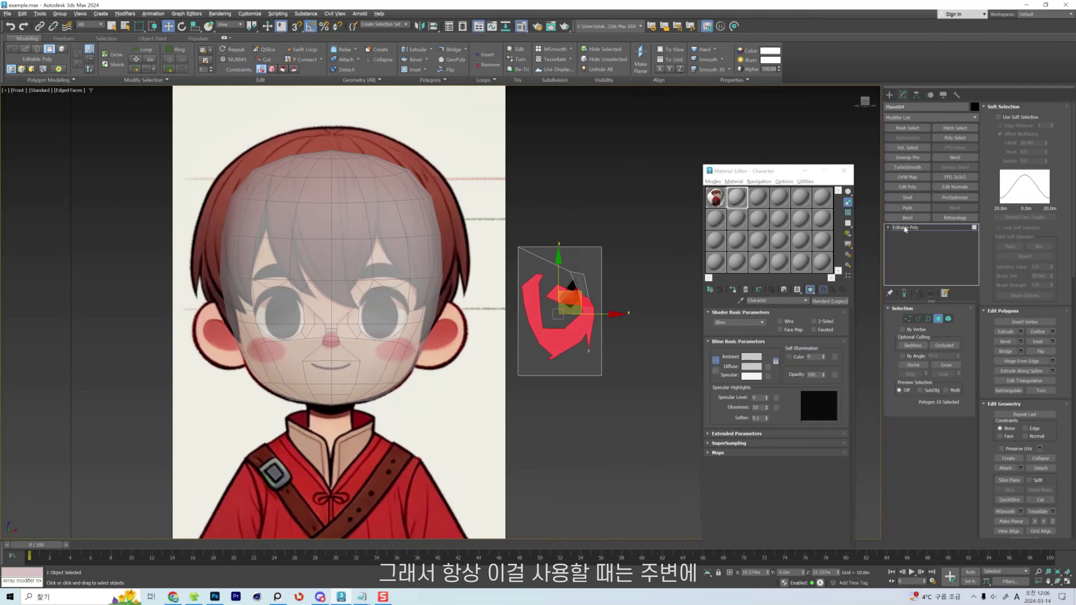
Return to the head's vertices and raise the two brow-line vertices above the eye.
left_click(904, 228)
middle_click_drag(368, 326, 532, 303)
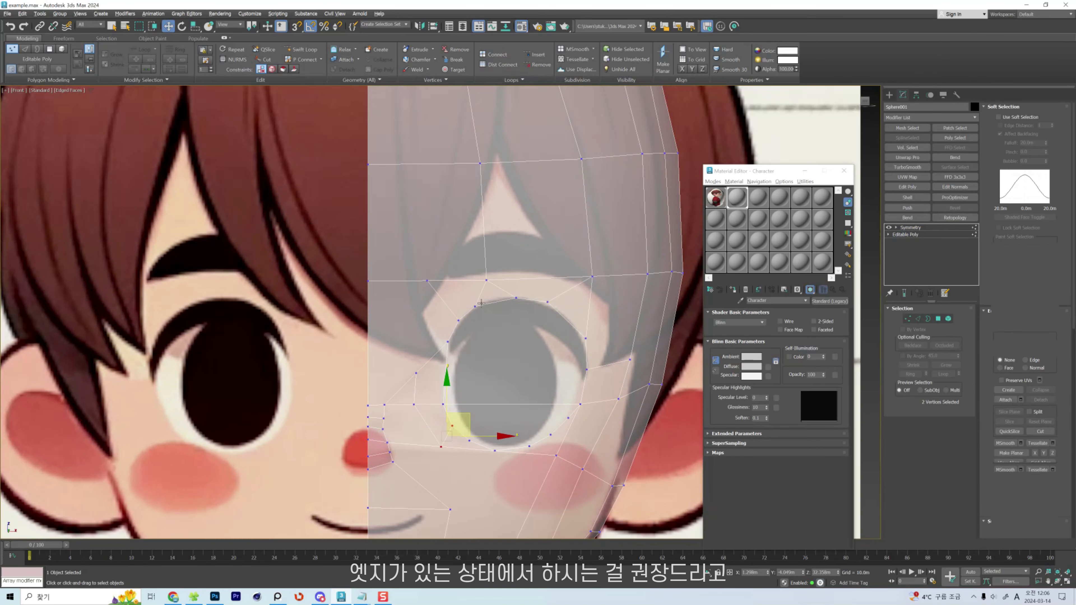
left_click(477, 304)
scroll(477, 304, "up", 2)
left_click_drag(490, 270, 493, 238)
middle_click_drag(550, 250, 537, 249)
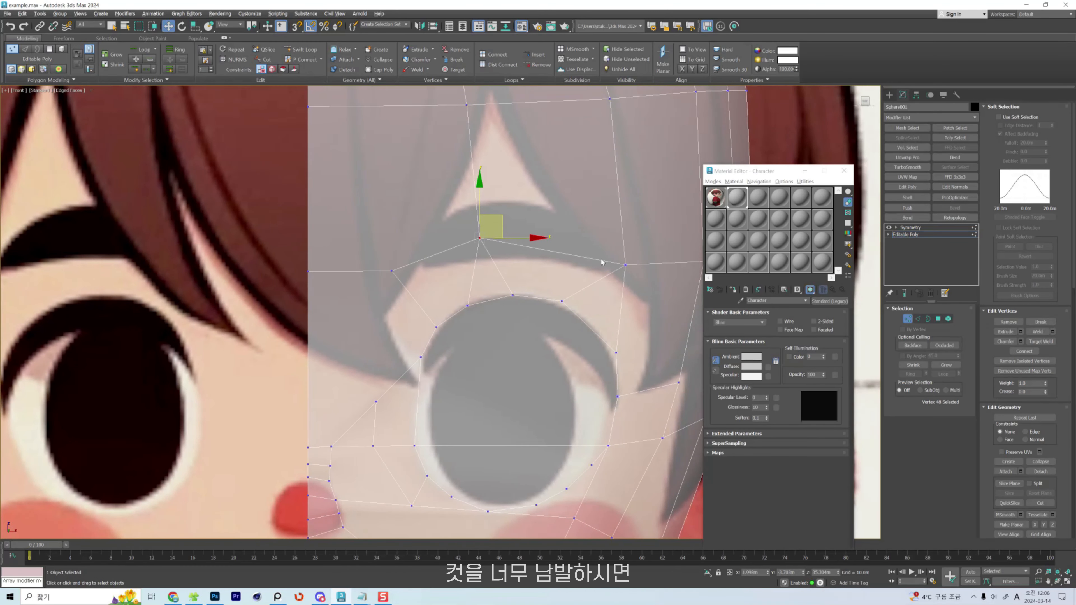
left_click(601, 260)
left_click_drag(626, 265, 627, 240)
middle_click_drag(518, 262, 517, 315)
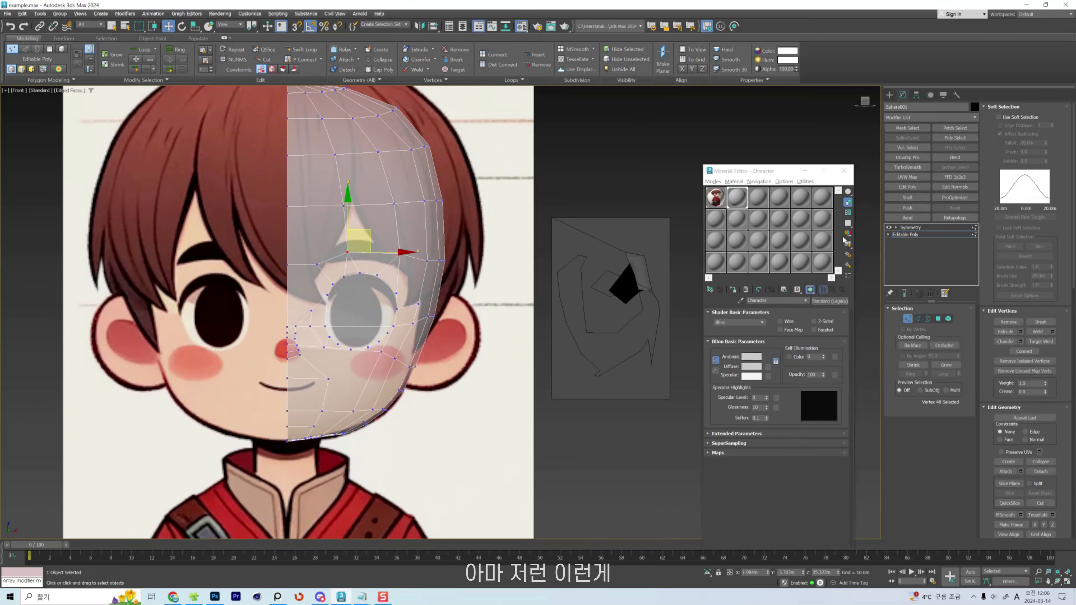
Select the test plane and examine its twisted faces up close.
left_click(625, 282)
scroll(620, 269, "up", 4)
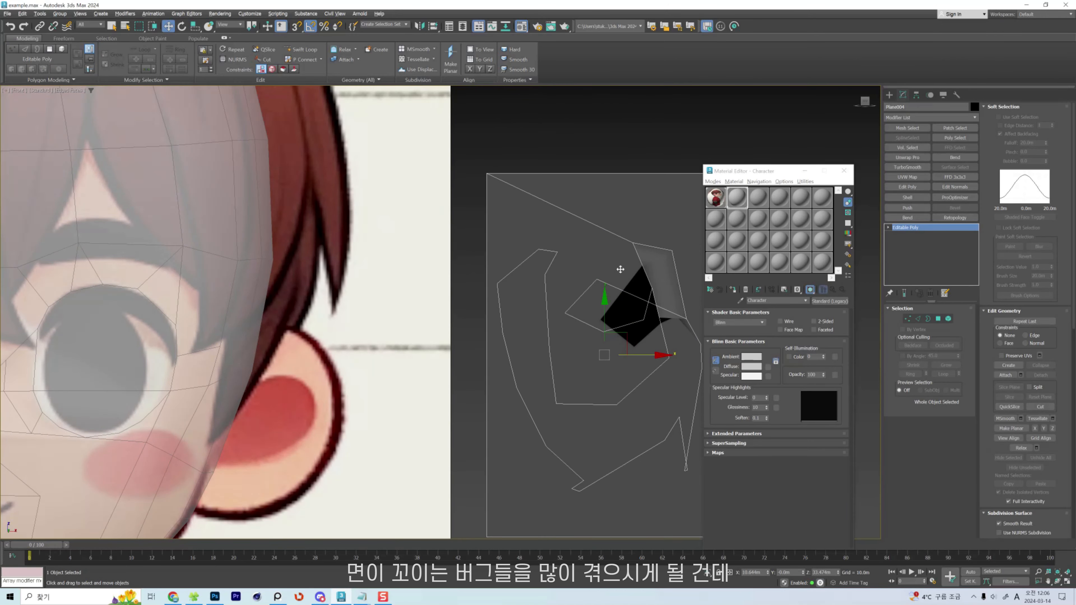
scroll(619, 269, "down", 3)
scroll(644, 298, "up", 3)
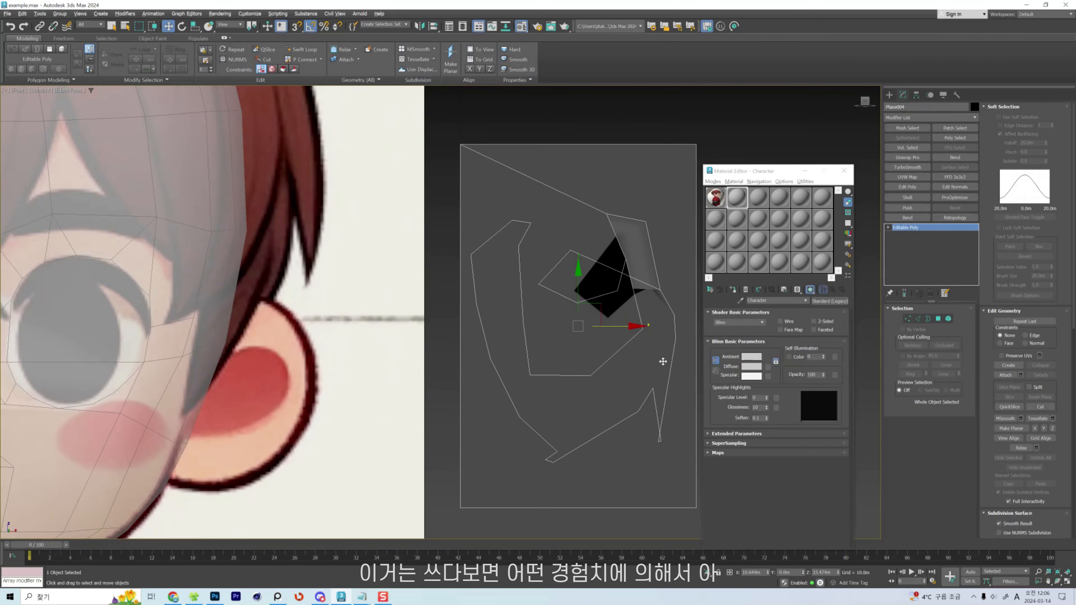
scroll(508, 323, "down", 3)
Return to the head mesh and reshape the vertices around the inner eye and inner brow into a loop following the eye.
middle_click_drag(482, 318, 620, 312)
left_click(446, 274)
scroll(378, 302, "up", 4)
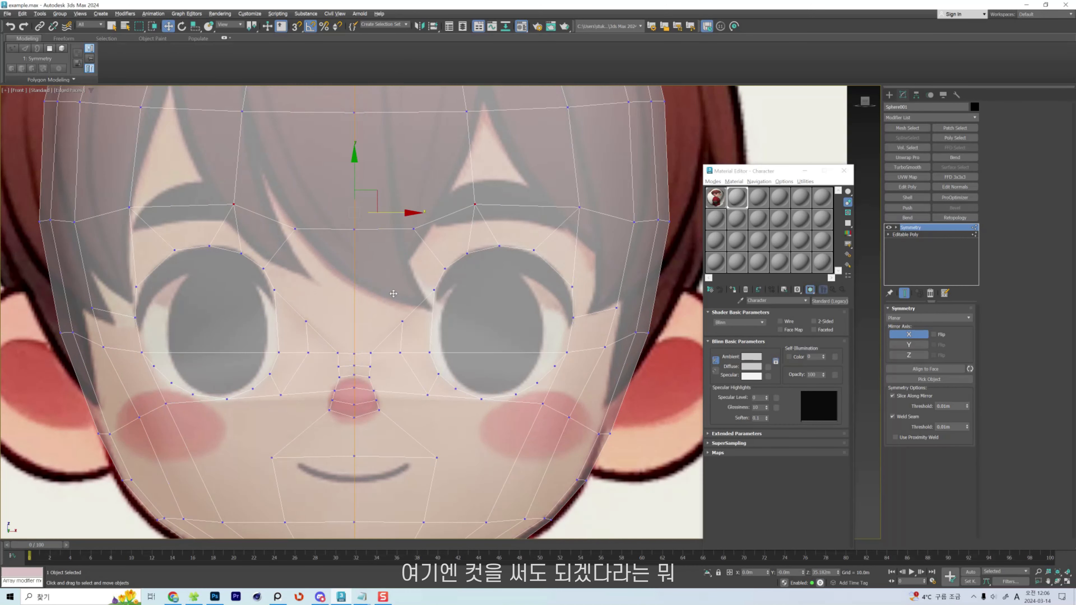
left_click(898, 235)
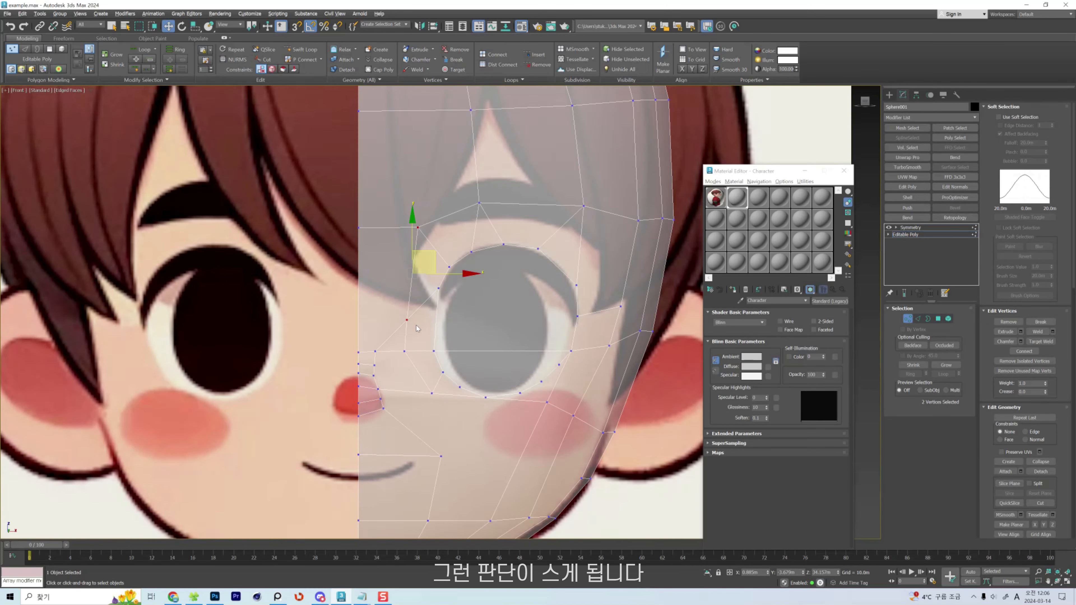
left_click(407, 320)
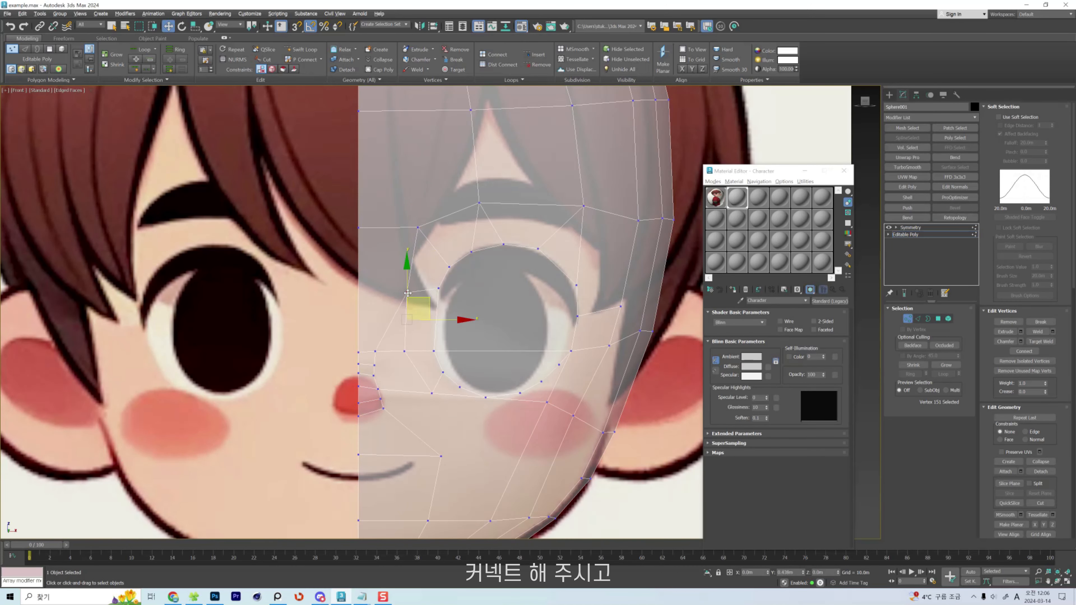
left_click_drag(407, 293, 406, 280)
left_click(397, 240)
left_click_drag(418, 227, 425, 228)
left_click(451, 216)
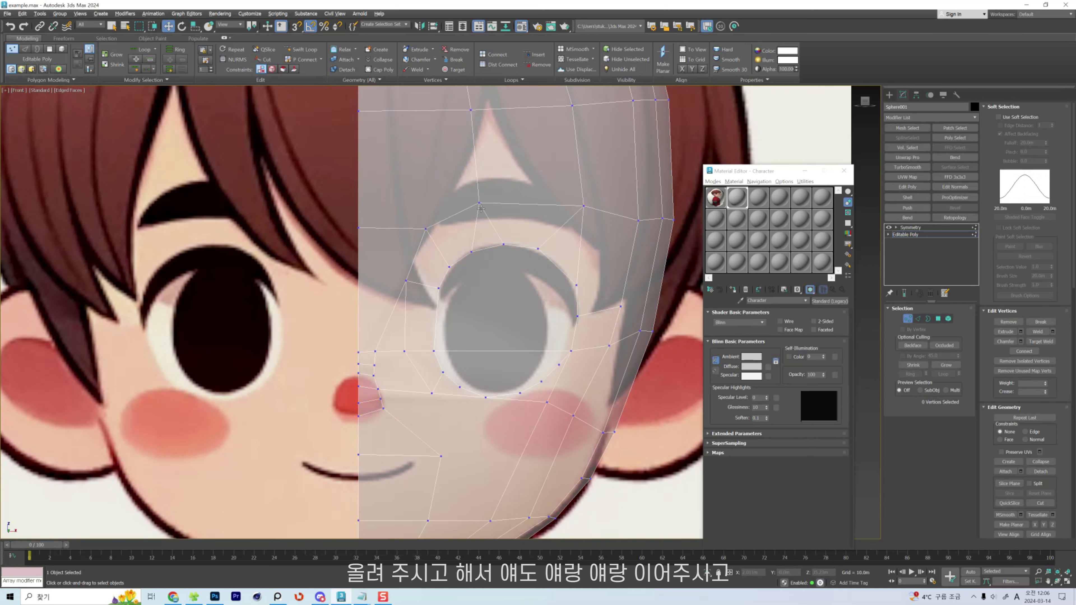
left_click_drag(480, 208, 459, 214)
Cut an edge from the top vertex of the eye outline across the brow line up to the forehead vertex.
middle_click_drag(495, 165, 447, 215)
left_click(485, 217)
key("alt+c")
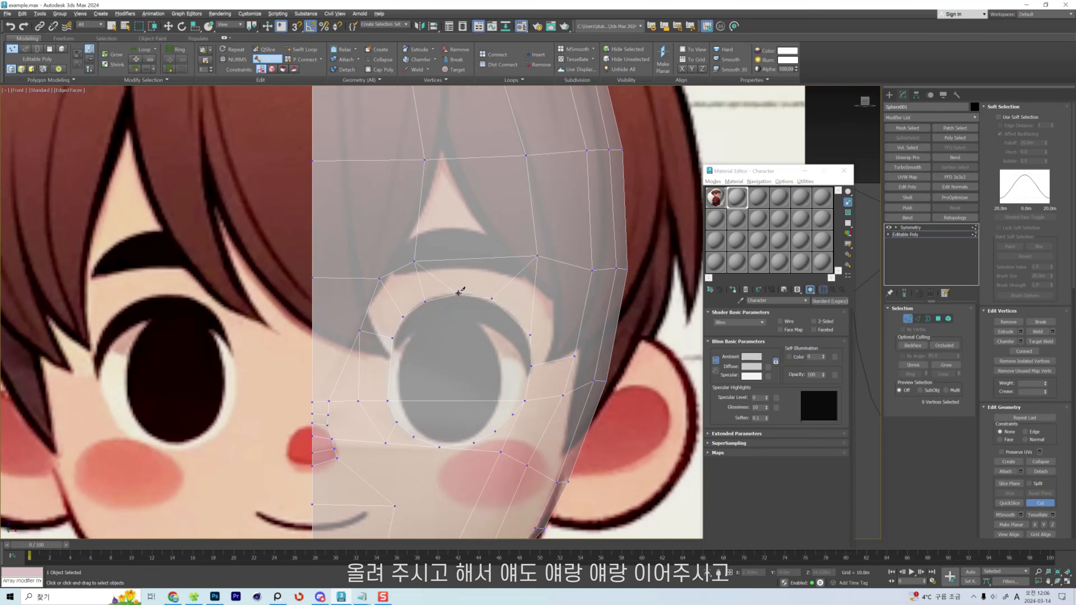
left_click(456, 294)
left_click(423, 161)
right_click(456, 208)
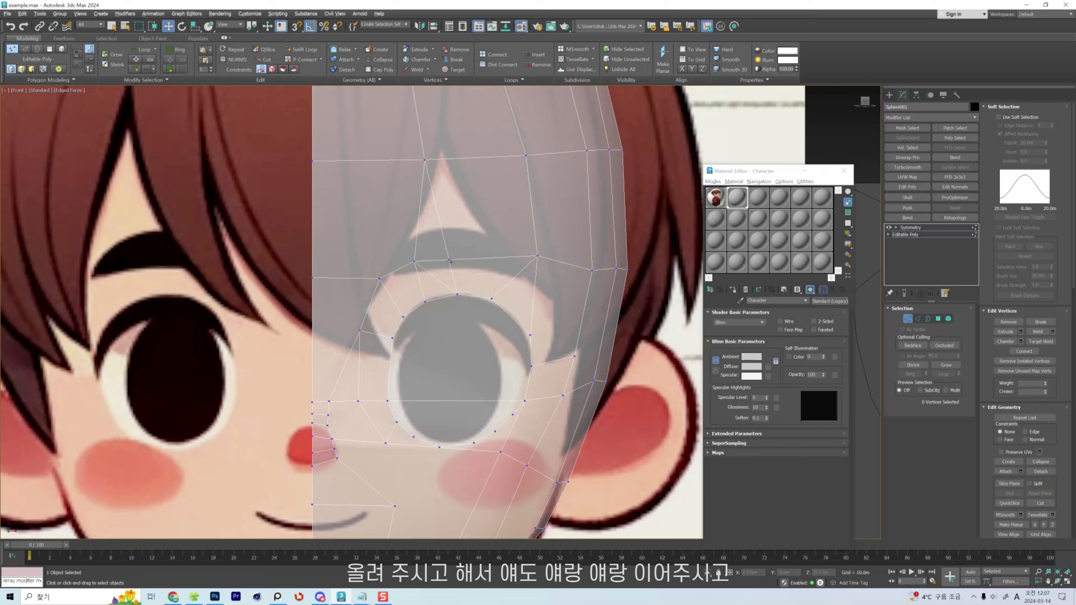
Raise the brow-line vertex above the top of the eye and connect the next outer brow-line edge to the eye-outline edge below it.
left_click_drag(450, 261, 449, 250)
key("2")
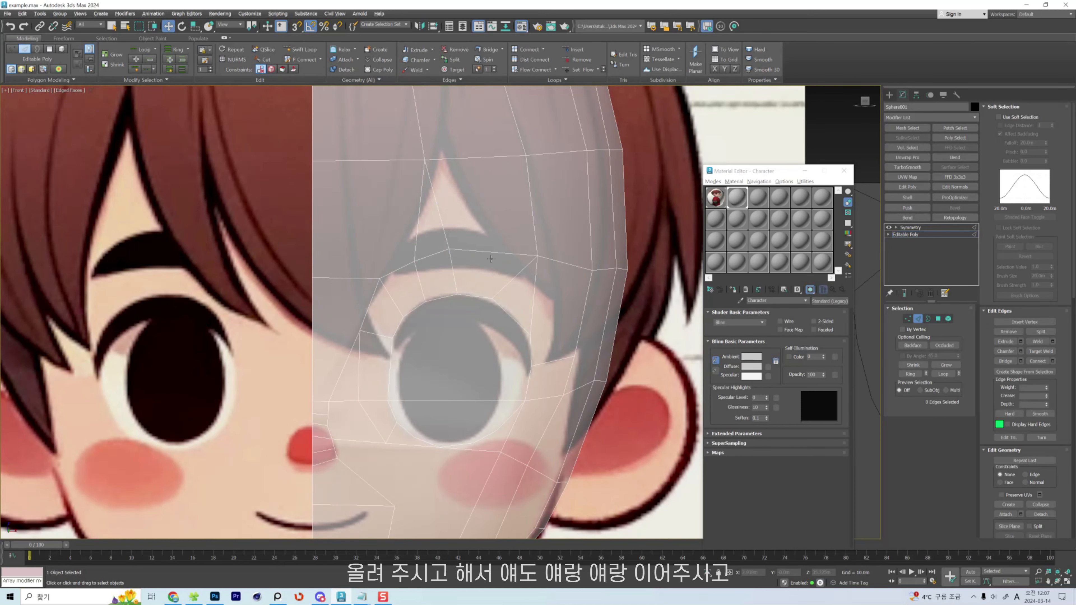
left_click(491, 253)
left_click(478, 296, "ctrl")
key("ctrl+shift+e")
Reposition the vertices along the brow line and upper eye outline so both follow the reference's eye silhouette as evenly spaced arcs.
key("1")
left_click(491, 253)
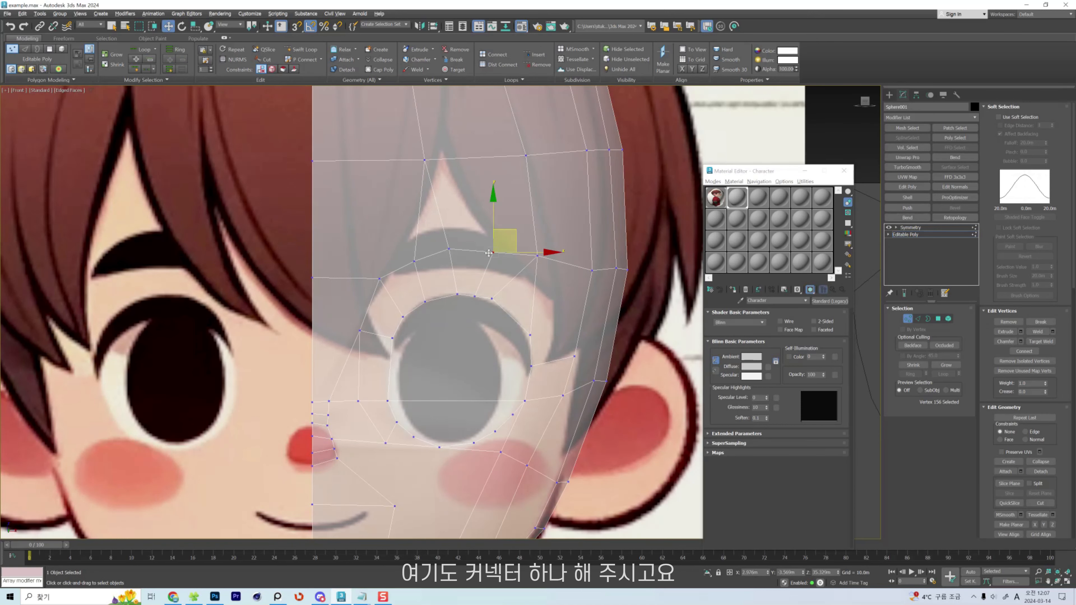
left_click_drag(488, 253, 483, 245)
left_click_drag(474, 297, 473, 293)
left_click_drag(457, 294, 450, 292)
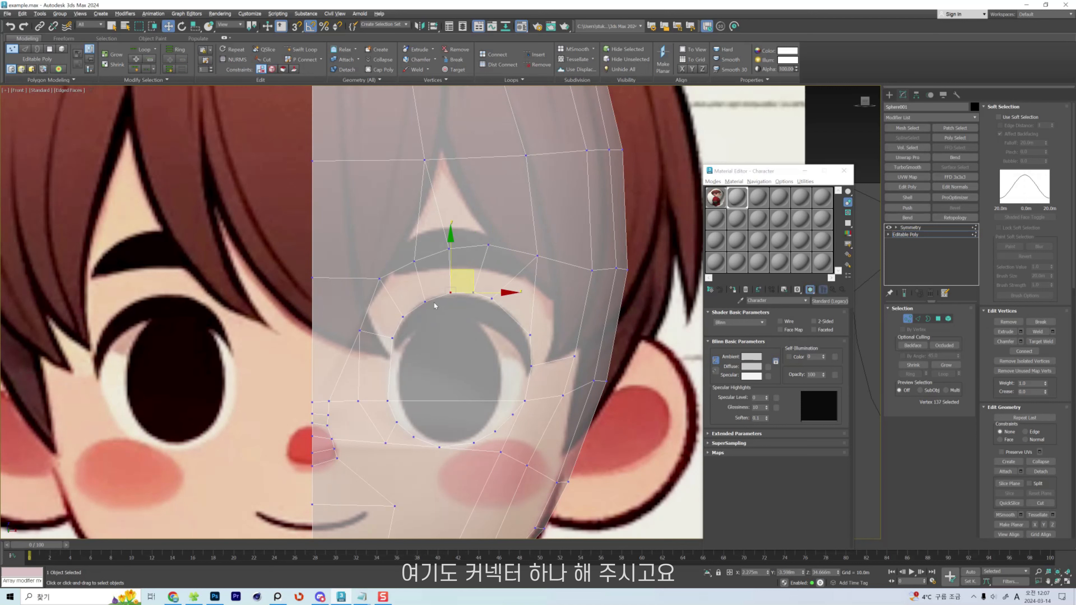
left_click(425, 301)
left_click_drag(414, 261, 379, 291)
left_click_drag(488, 245, 481, 250)
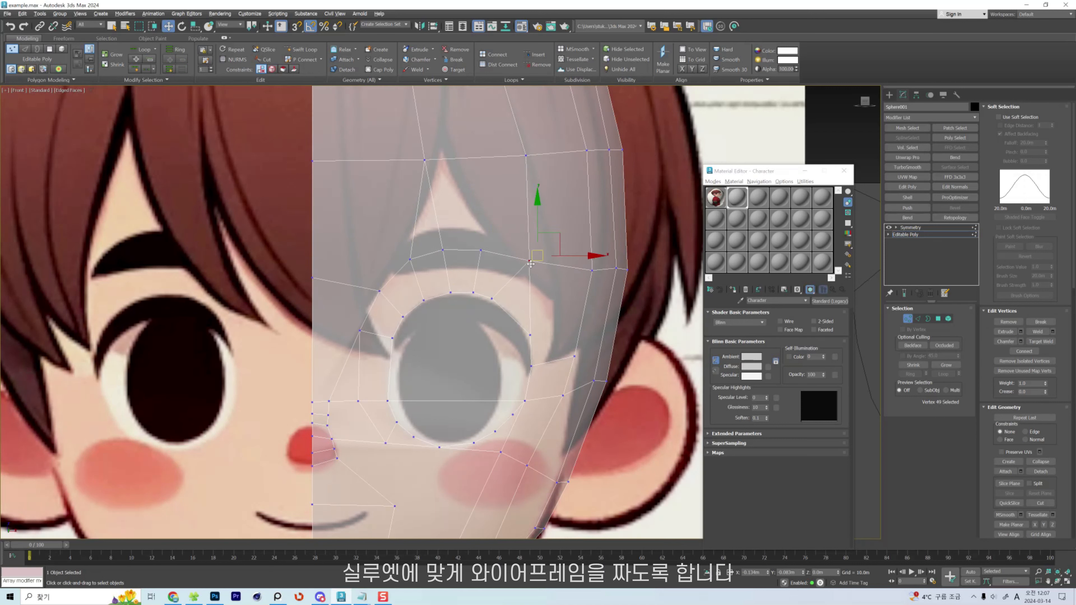
Mark the planned radial wireframe on screen with orange strokes: a loop around the eye, spokes and an outer ring along its inner side.
left_click_drag(426, 360, 431, 325)
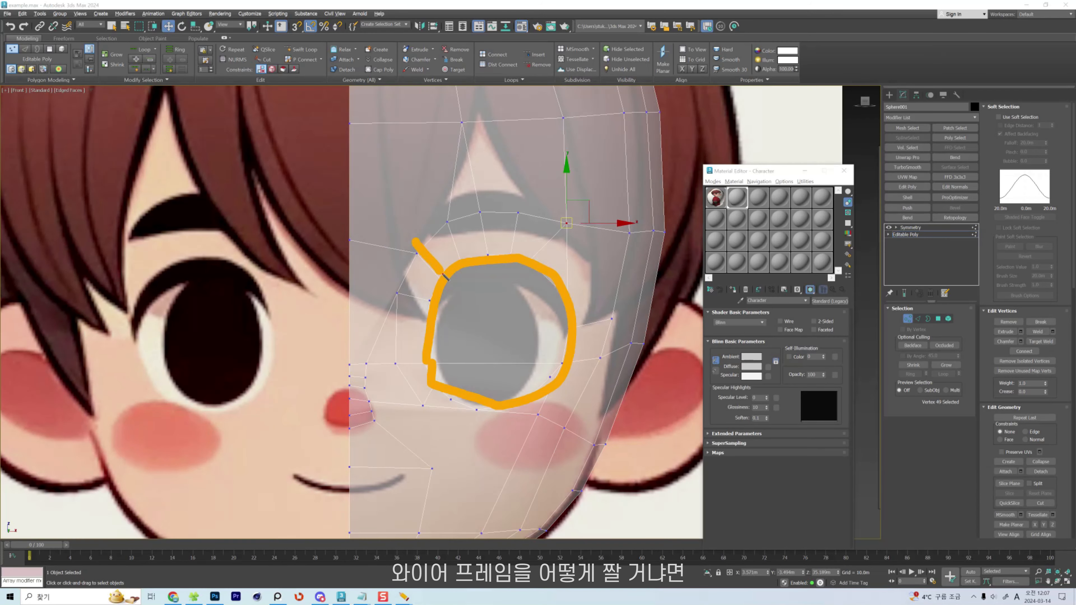
left_click_drag(447, 214, 465, 256)
left_click_drag(483, 202, 491, 250)
left_click_drag(445, 222, 482, 205)
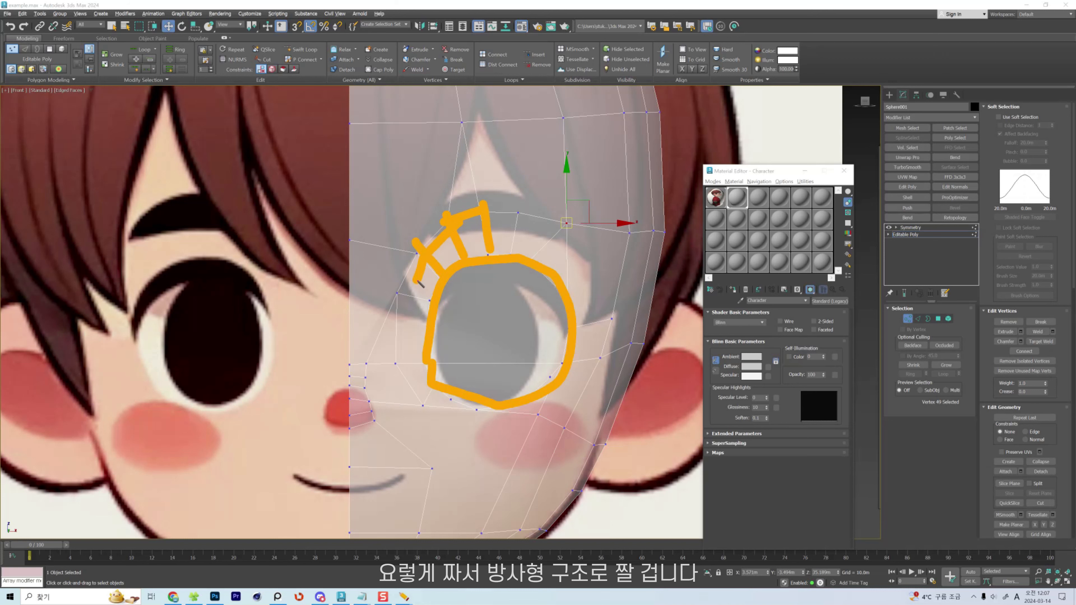
left_click_drag(407, 298, 400, 351)
left_click_drag(396, 364, 430, 358)
left_click_drag(396, 367, 450, 423)
left_click_drag(419, 410, 461, 395)
left_click_drag(458, 429, 504, 443)
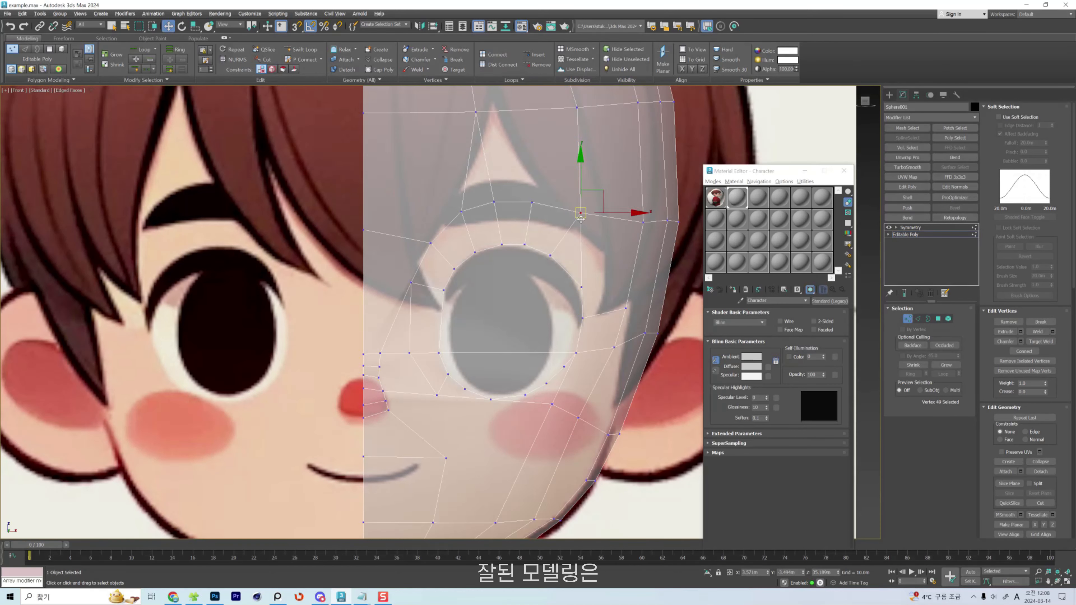
Cut an extra vertex into the loop around the eye, between the brow's outer end and the outer eye corner.
key("alt+c")
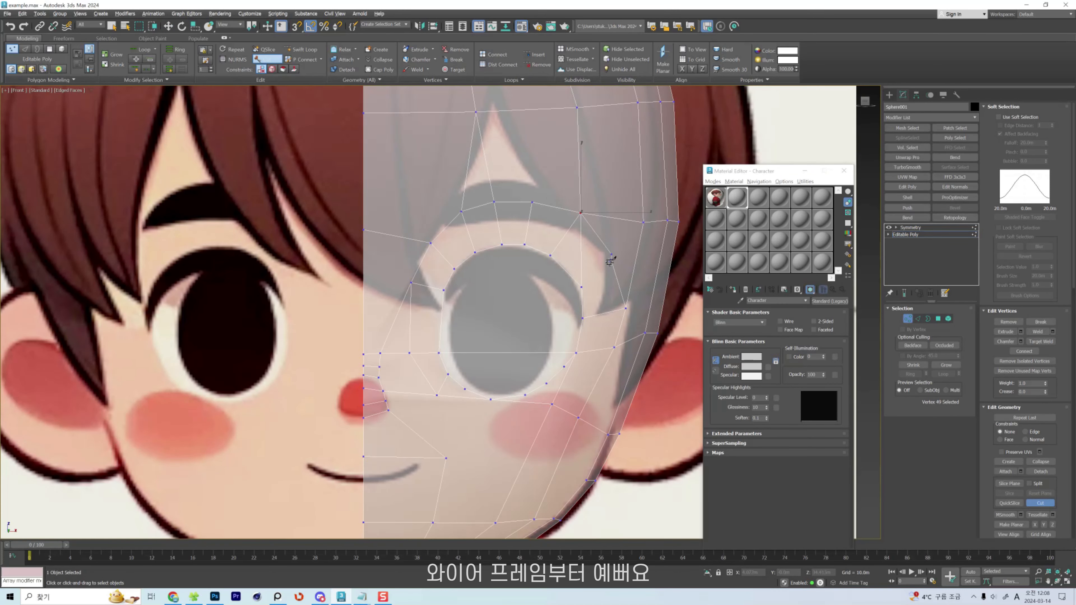
key("w")
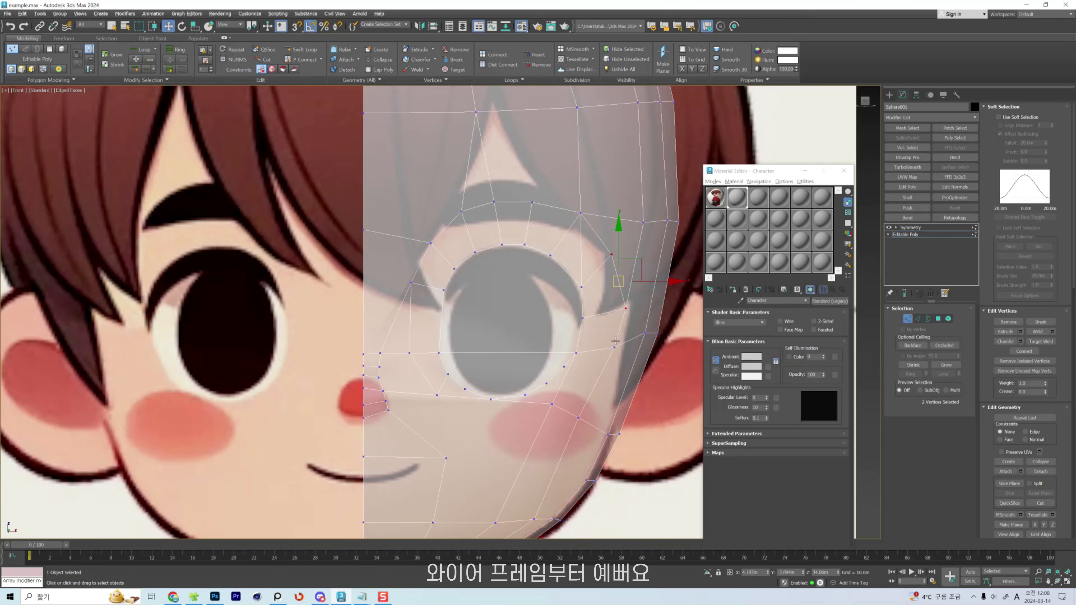
scroll(615, 340, "down", 2)
scroll(572, 287, "up", 4)
key("2")
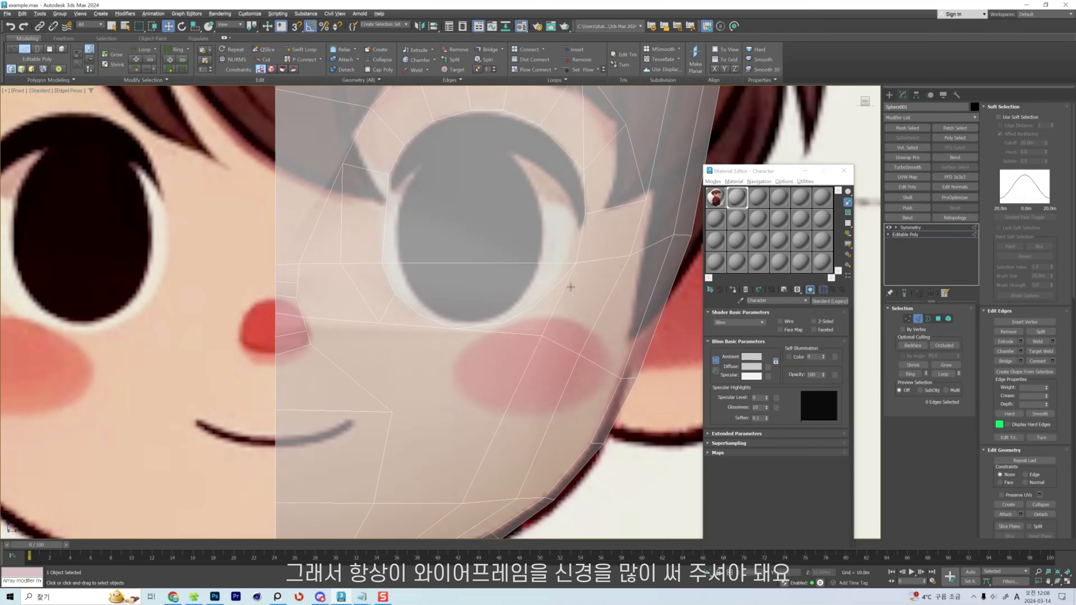
Cut new edges from the eye's lower outer rim to the surrounding loop and along the cheek below the eye.
scroll(566, 286, "down", 1)
key("1")
left_click(536, 292)
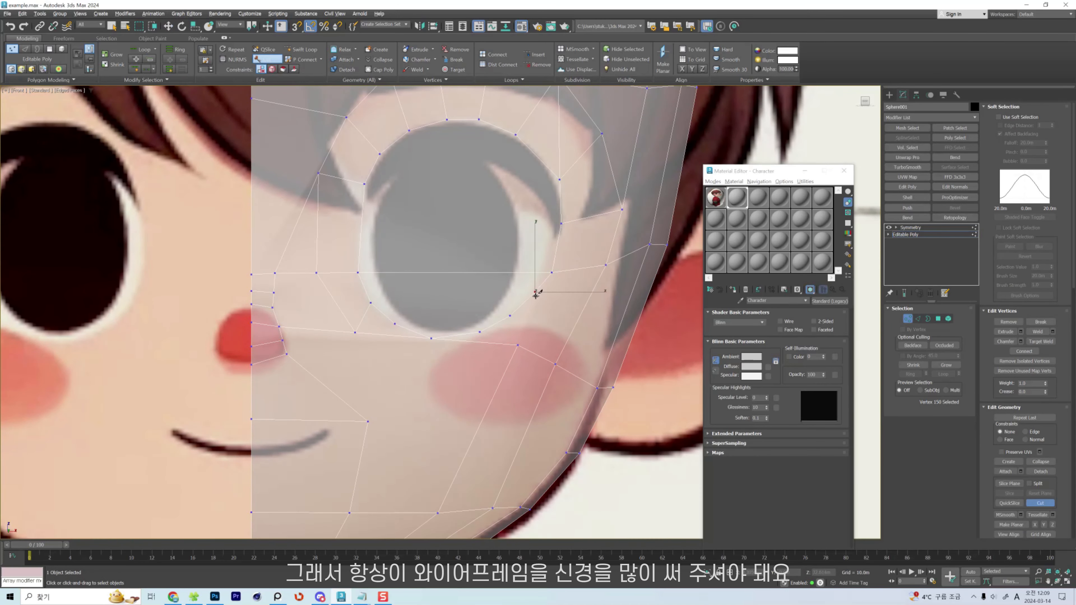
left_click(572, 329)
right_click(573, 330)
left_click(429, 375)
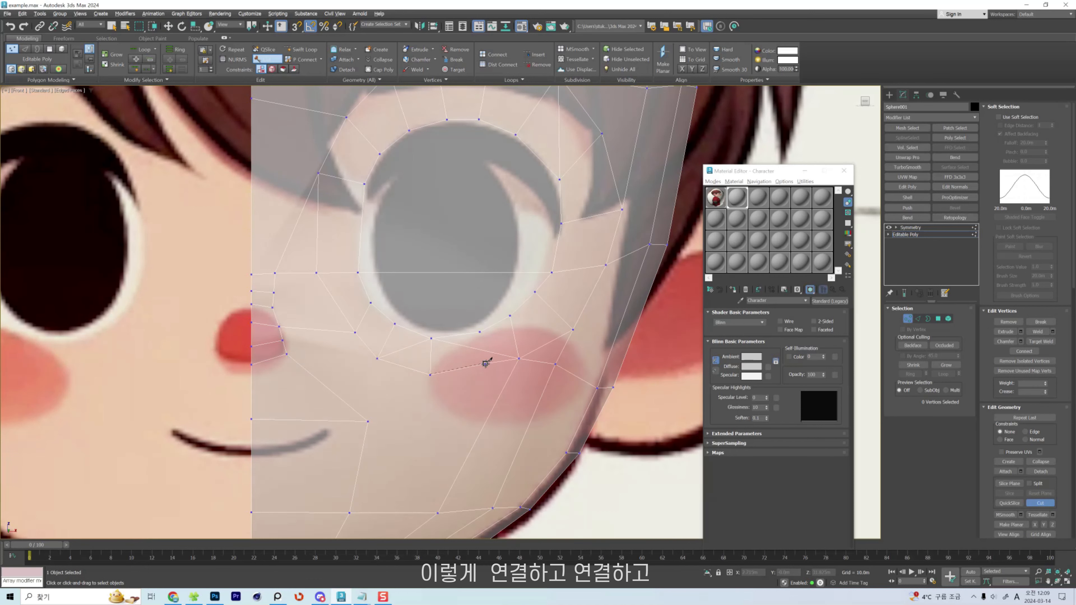
right_click(481, 332)
Collapse the short edge on the cheek below the eye and move the merged vertex slightly down.
key("2")
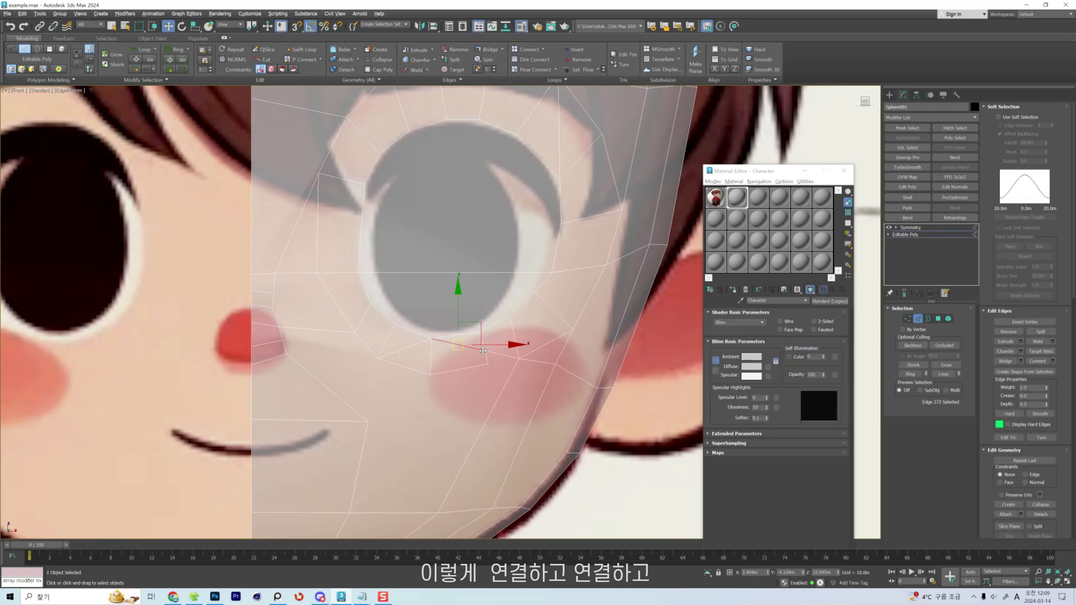
left_click(489, 352)
left_click(487, 355)
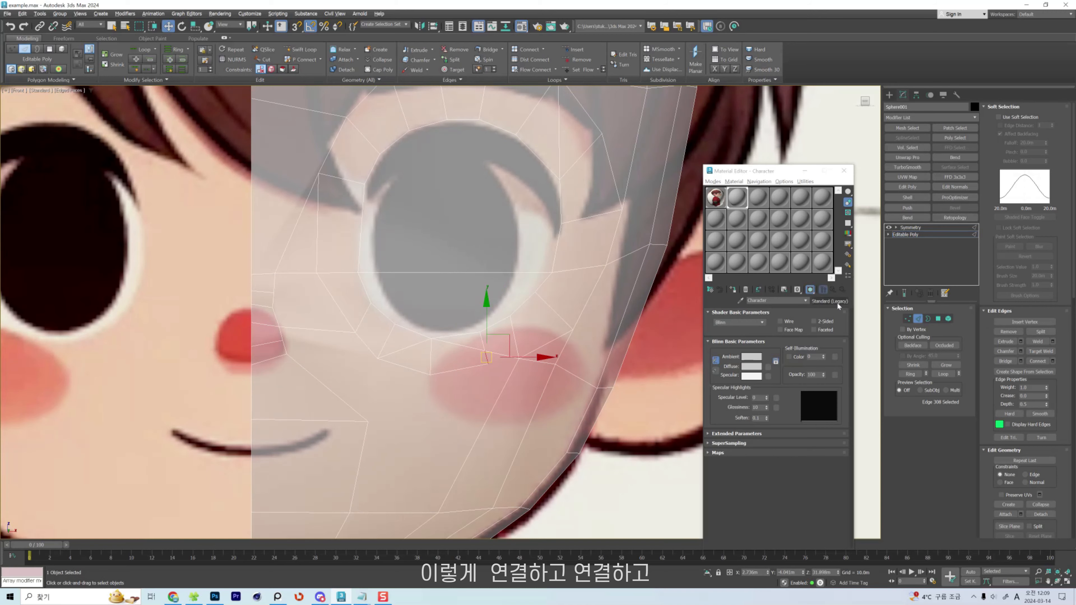
scroll(501, 357, "down", 1)
scroll(500, 357, "up", 3)
left_click(521, 335)
scroll(516, 338, "down", 6)
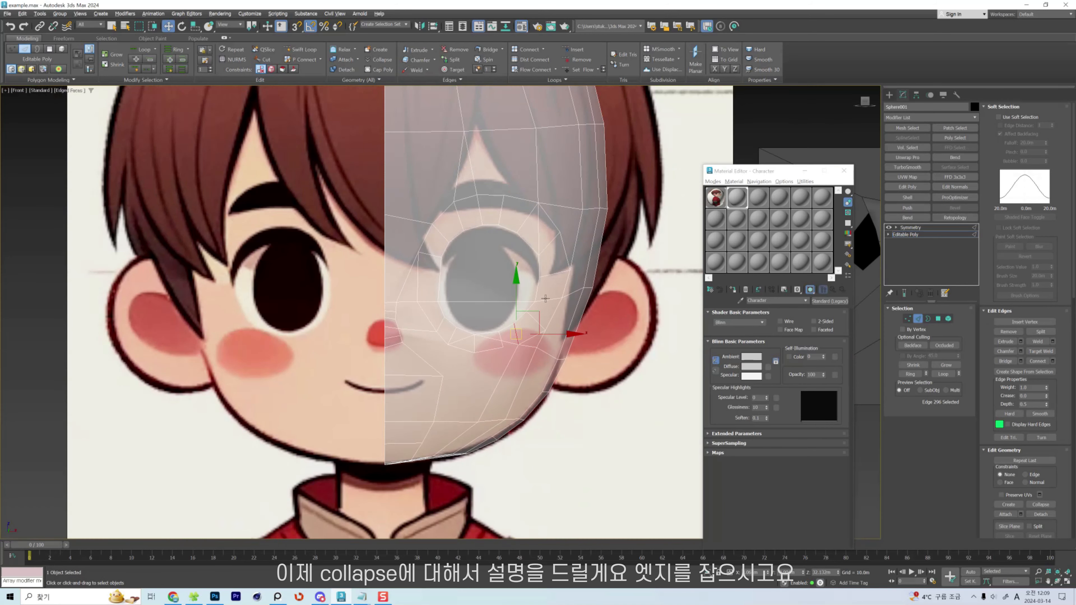
scroll(545, 299, "up", 6)
left_click(450, 364)
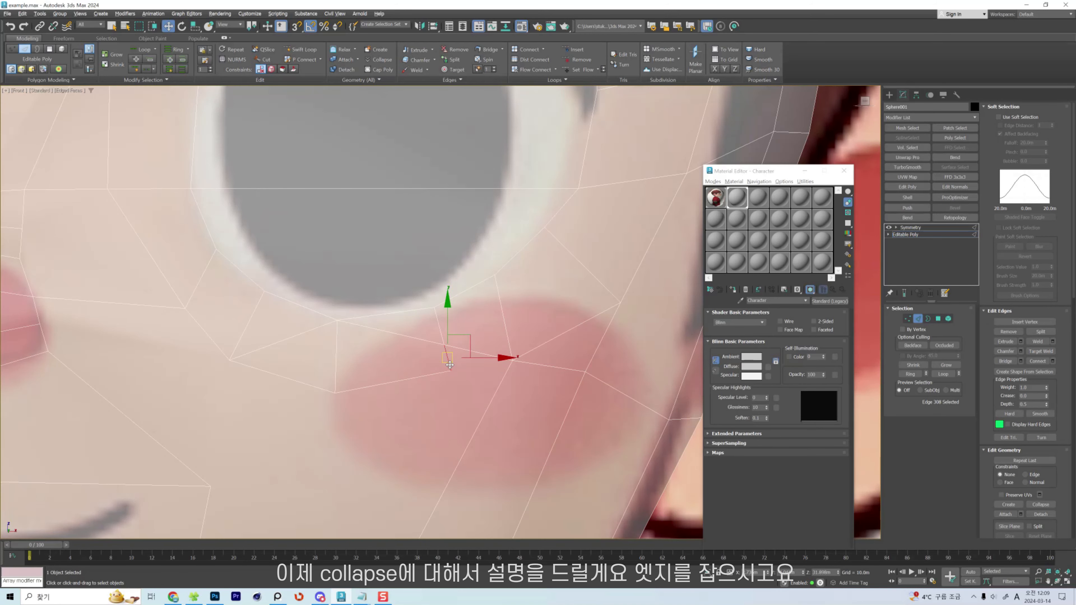
key("ctrl+alt+c")
key("1")
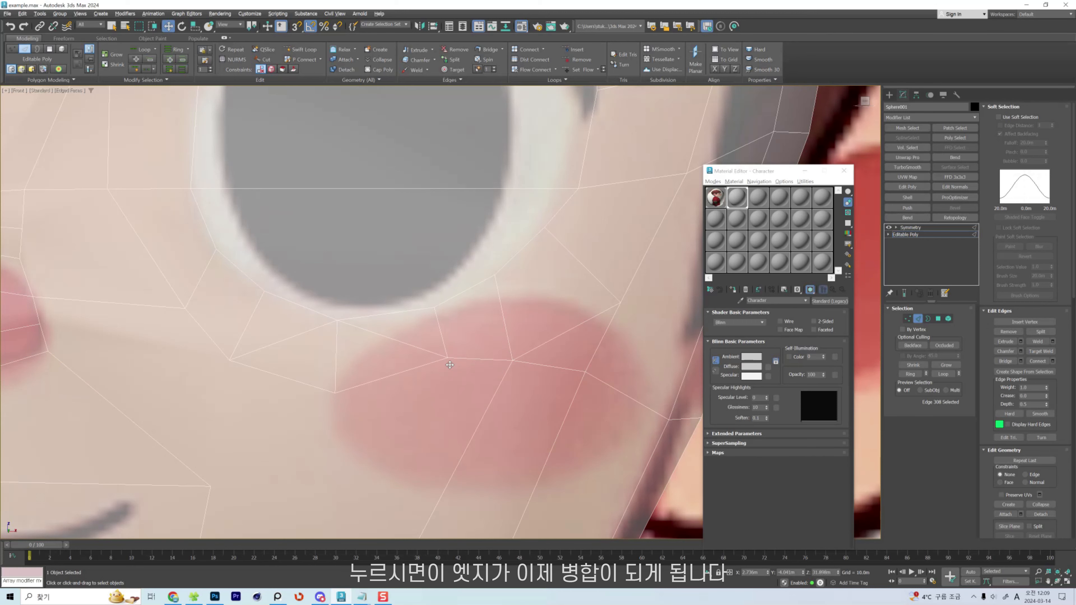
left_click(448, 364)
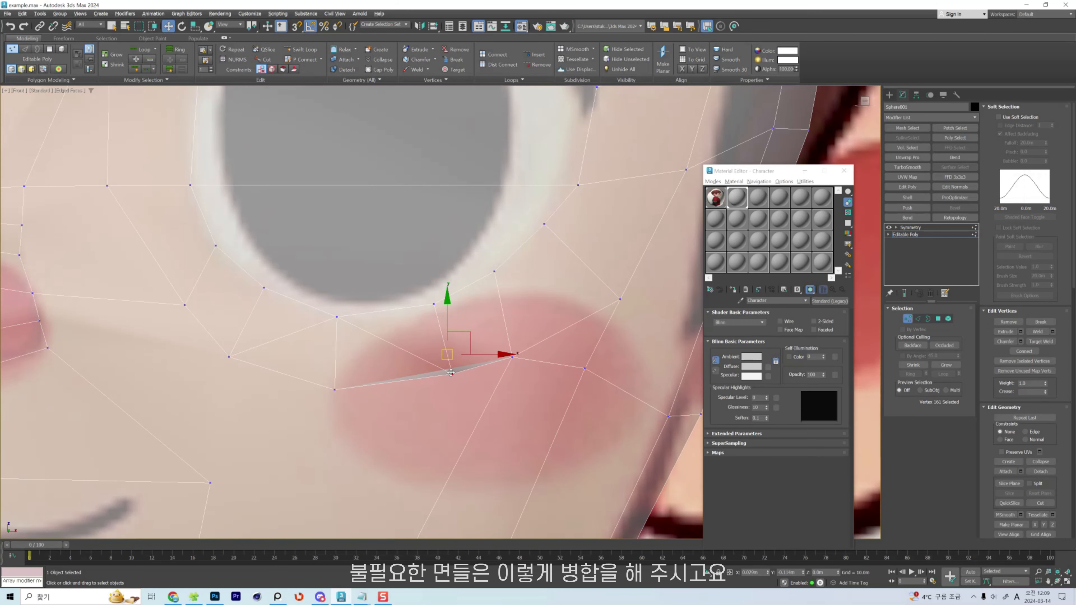
Remove the diagonal edge running from the eye's bottom rim down to the merged cheek vertex.
key("2")
scroll(423, 367, "down", 5)
scroll(415, 368, "up", 5)
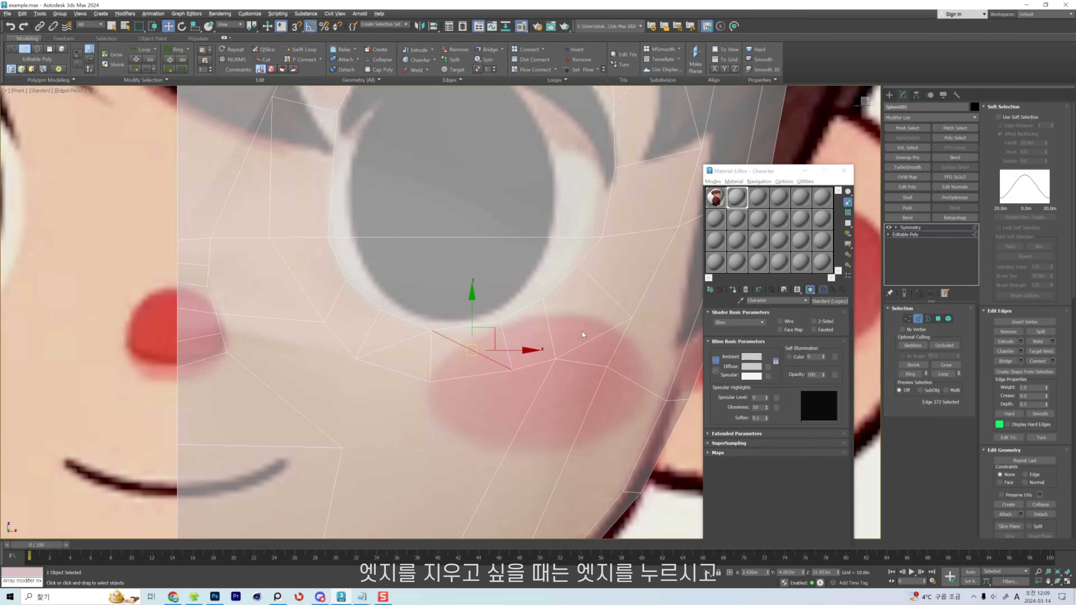
left_click(483, 357)
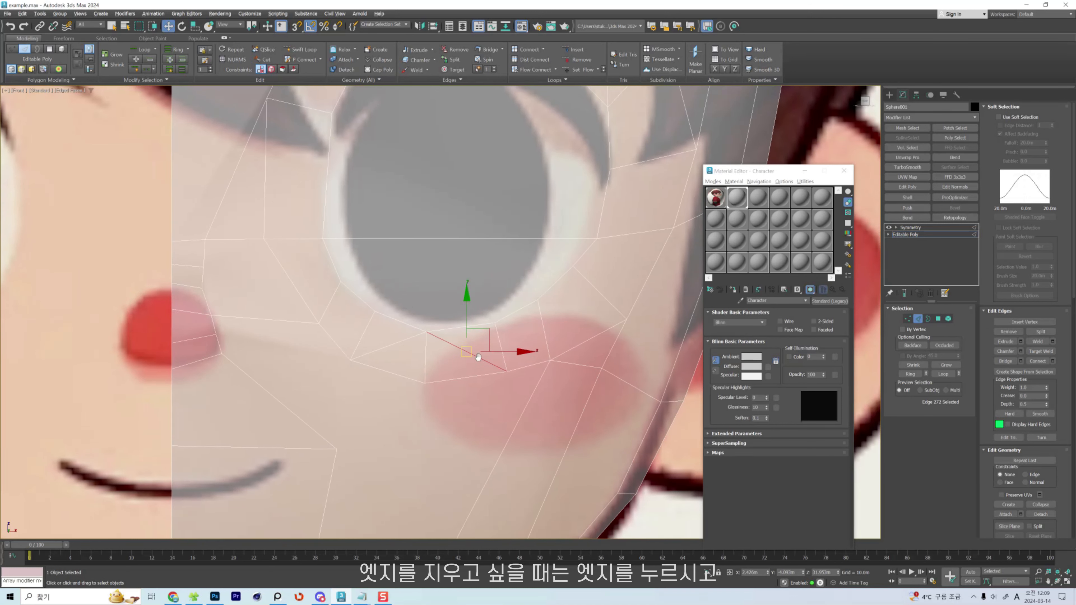
key("BackSpace")
left_click(386, 347)
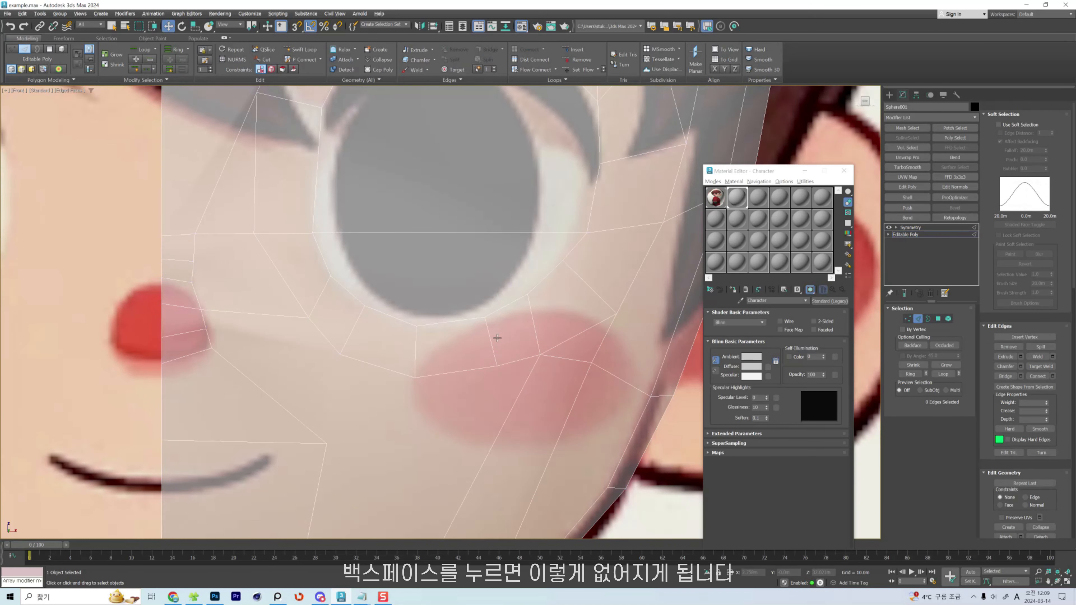
Remove the remaining diagonal edge between the lower eye rim and the cheek loop, keeping the faces.
key("1")
left_click(497, 366)
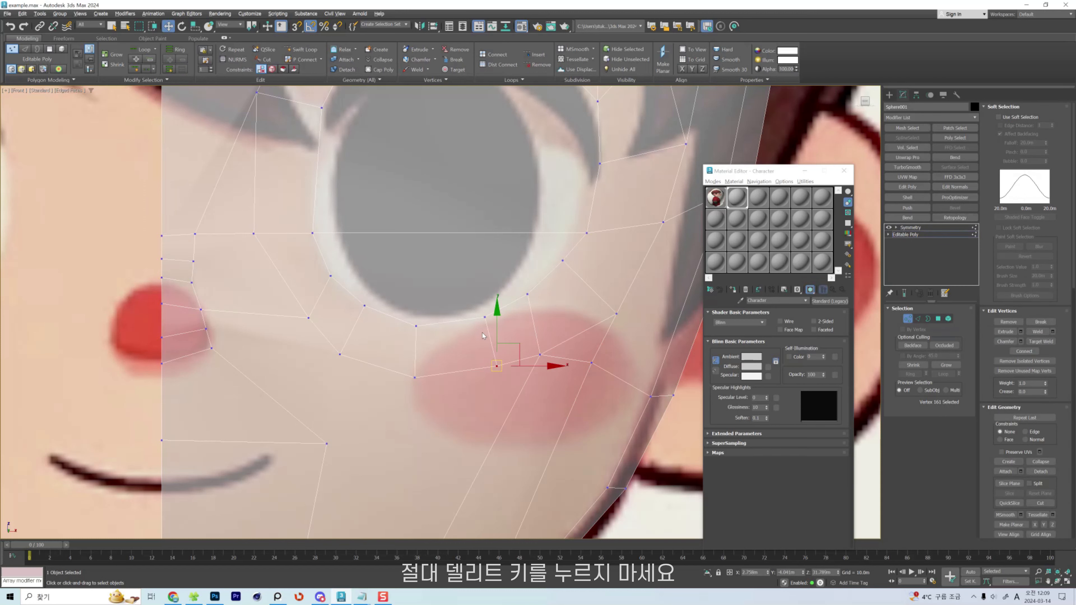
key("2")
left_click(436, 357)
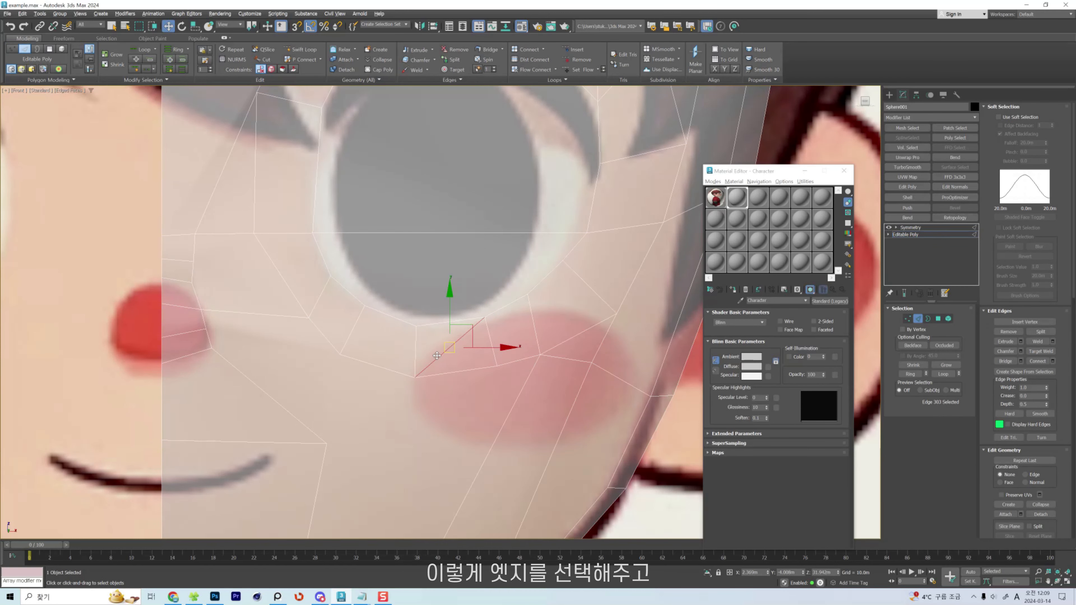
key("Delete")
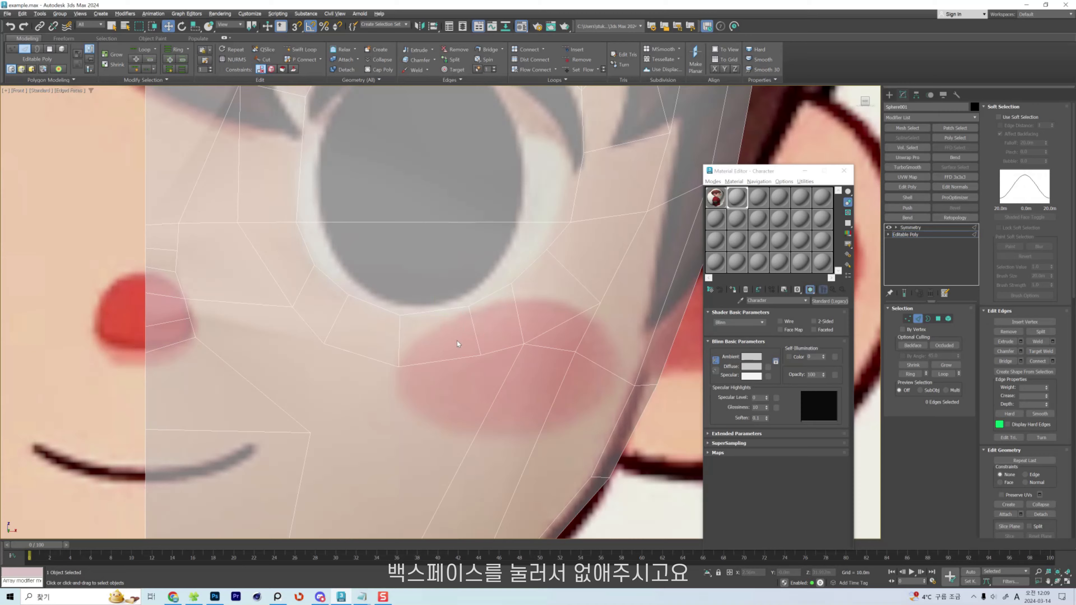
Nudge the vertex at the inner eye rim outward and remove the horizontal edge crossing the eye.
scroll(457, 343, "down", 3)
key("1")
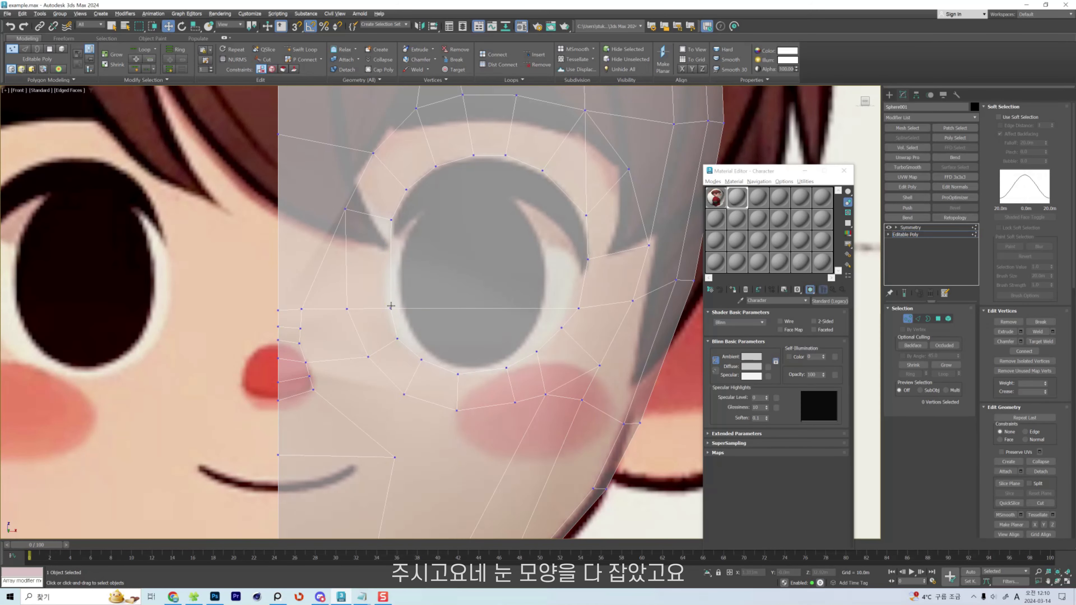
left_click_drag(391, 220, 387, 221)
left_click(437, 303)
key("2")
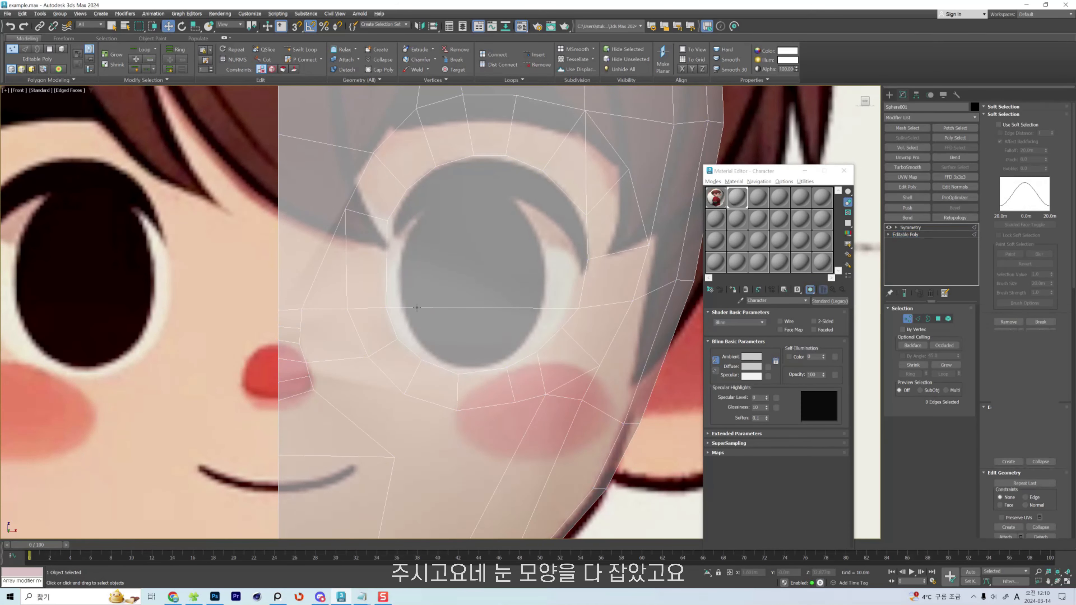
left_click(417, 308)
middle_click_drag(417, 307, 419, 317)
key("1")
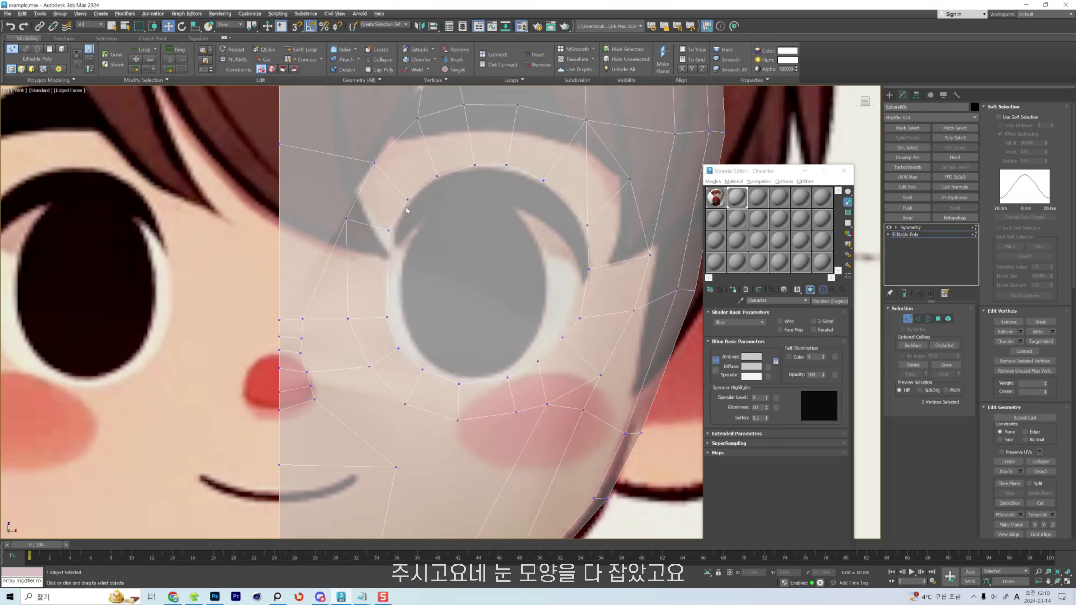
Connect opposite upper and lower rim vertices across the eye's inner half with three vertical edges, nudging the innermost lower vertex toward the pupil.
left_click(398, 349, "ctrl")
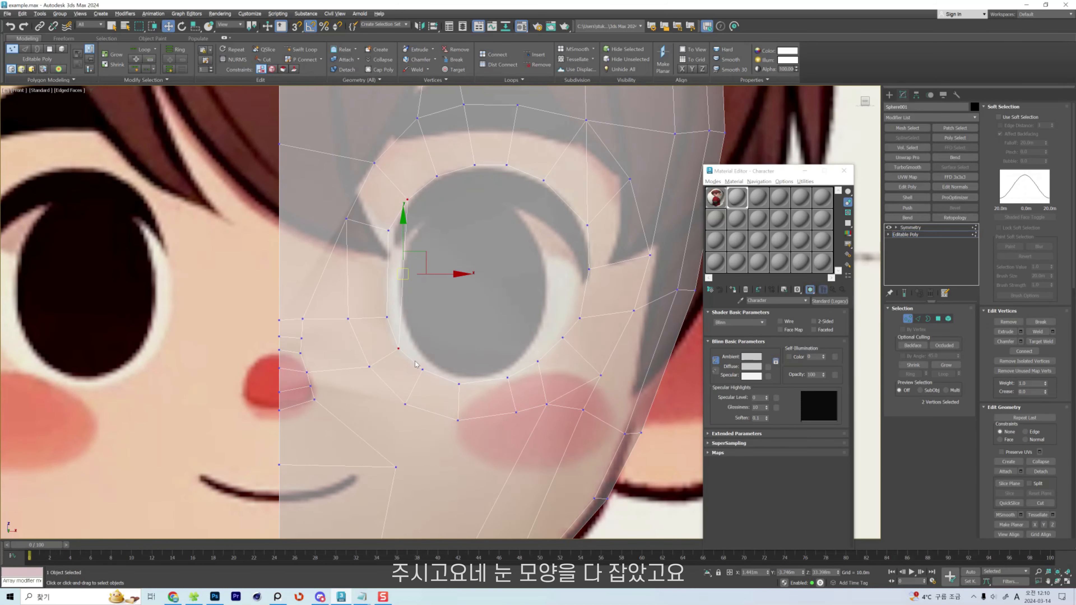
left_click(398, 348)
left_click_drag(398, 348, 406, 348)
left_click(437, 176, "ctrl")
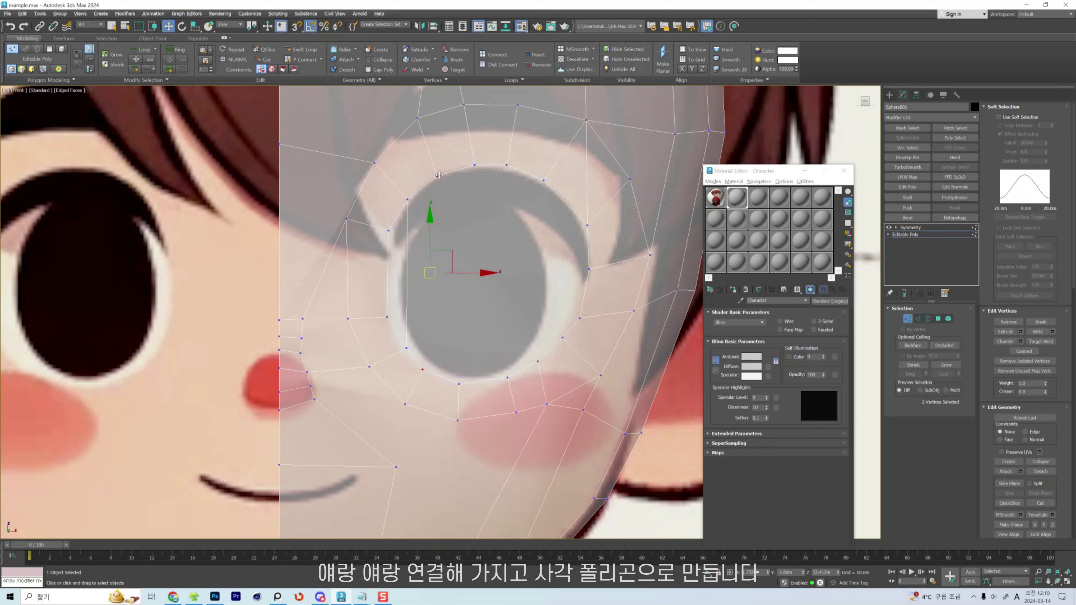
key("ctrl+shift+e")
left_click(474, 165)
left_click(458, 384, "ctrl")
key("ctrl+shift+e")
Connect the upper and lower rim vertices across the outer half of the eye with three vertical edges.
left_click(507, 377)
left_click(506, 166, "ctrl")
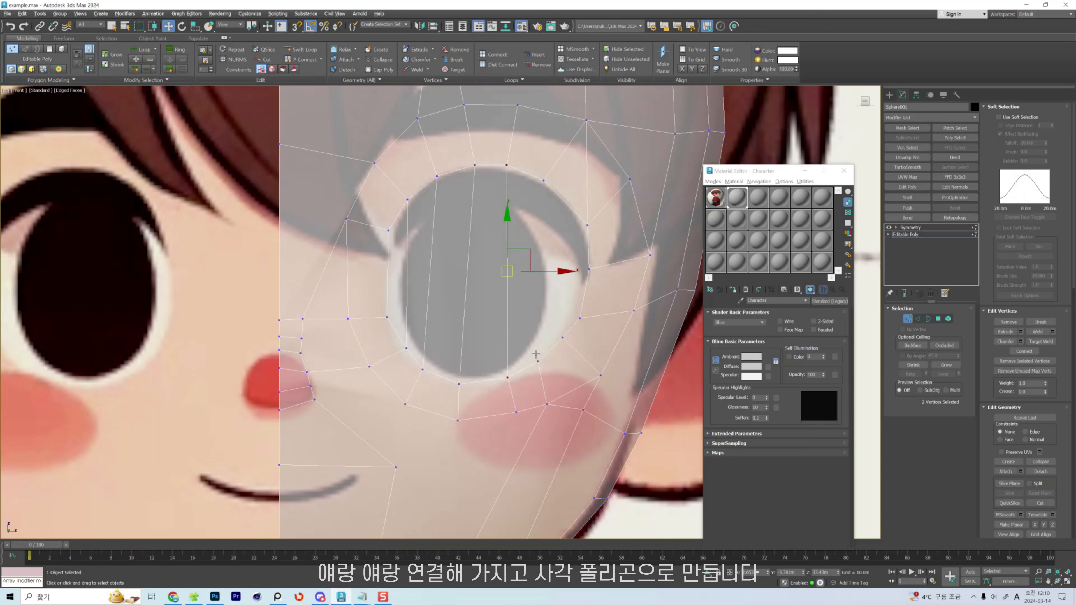
left_click(537, 362)
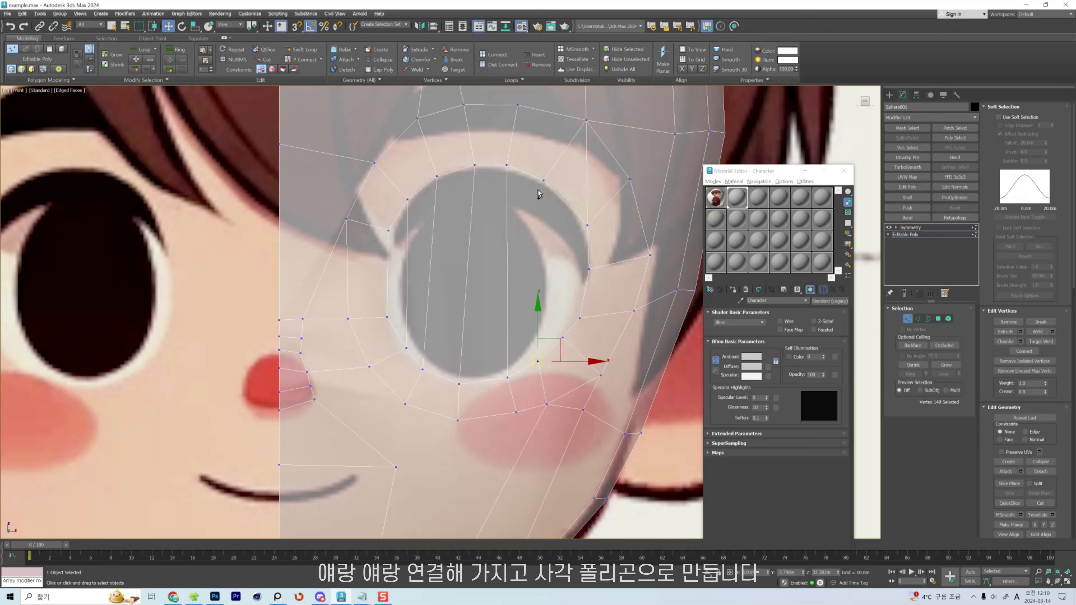
left_click(543, 180, "ctrl")
key("ctrl+shift+e")
left_click(586, 225)
left_click(563, 337, "ctrl")
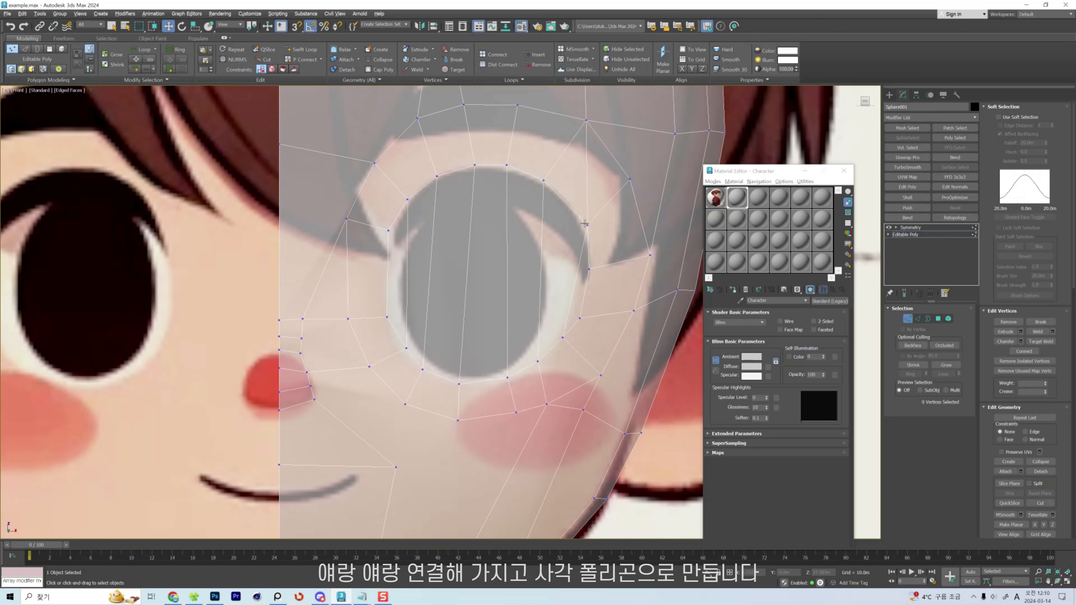
Reposition the three vertices at the eye's outer rim to follow the eye outline.
left_click_drag(586, 225, 575, 226)
left_click_drag(589, 269, 593, 268)
left_click_drag(580, 318, 588, 310)
Raise the loop vertex above the eye along the eyebrow and shift its outer neighbour slightly inward.
middle_click_drag(555, 198, 550, 271)
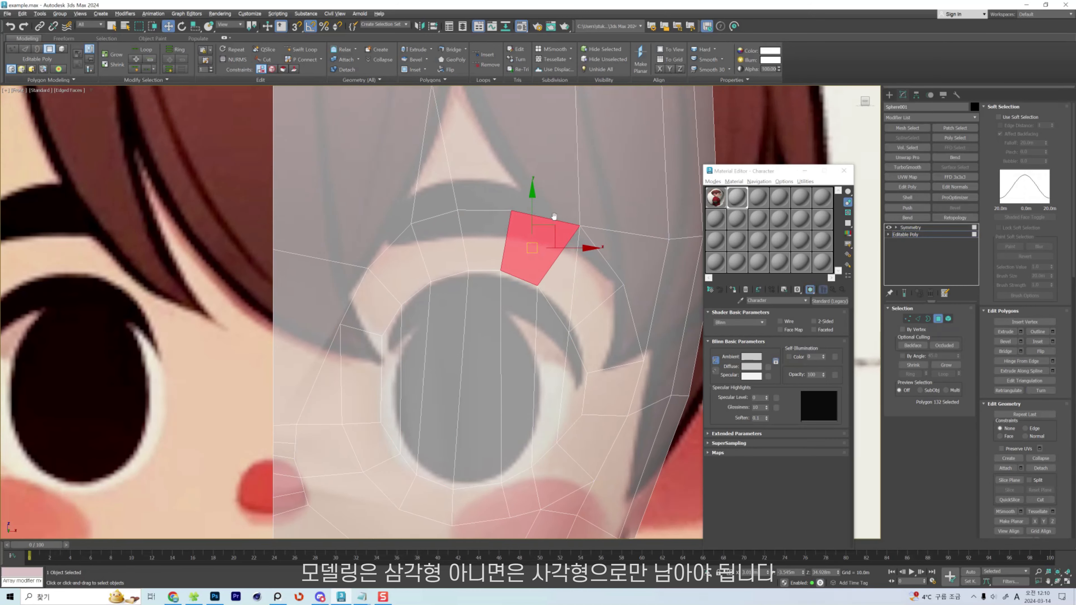
scroll(554, 198, "down", 2)
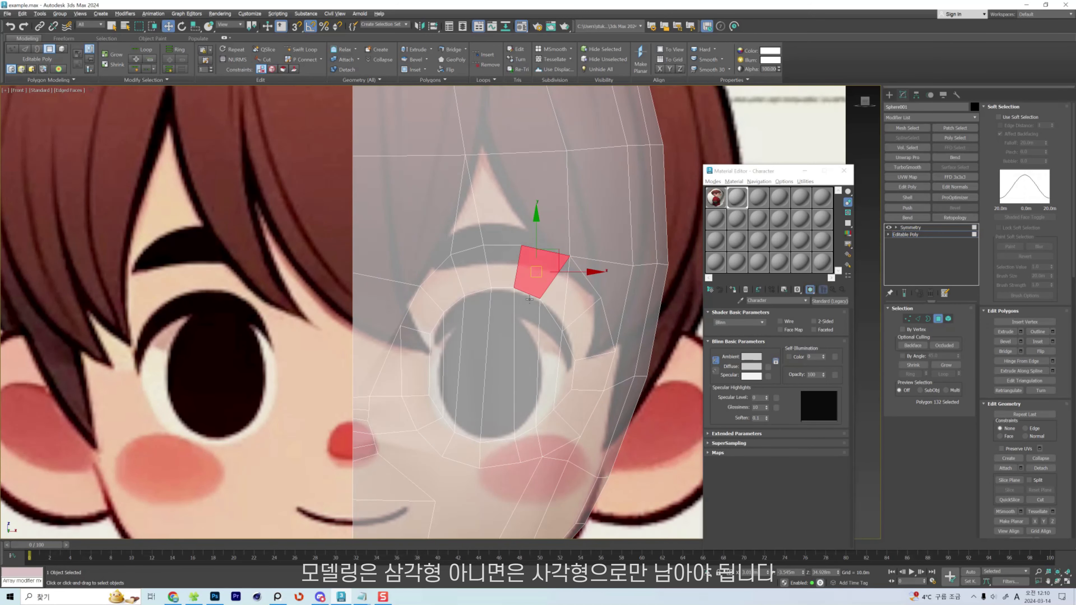
scroll(530, 300, "up", 5)
key("1")
left_click_drag(492, 165, 495, 153)
scroll(586, 206, "down", 3)
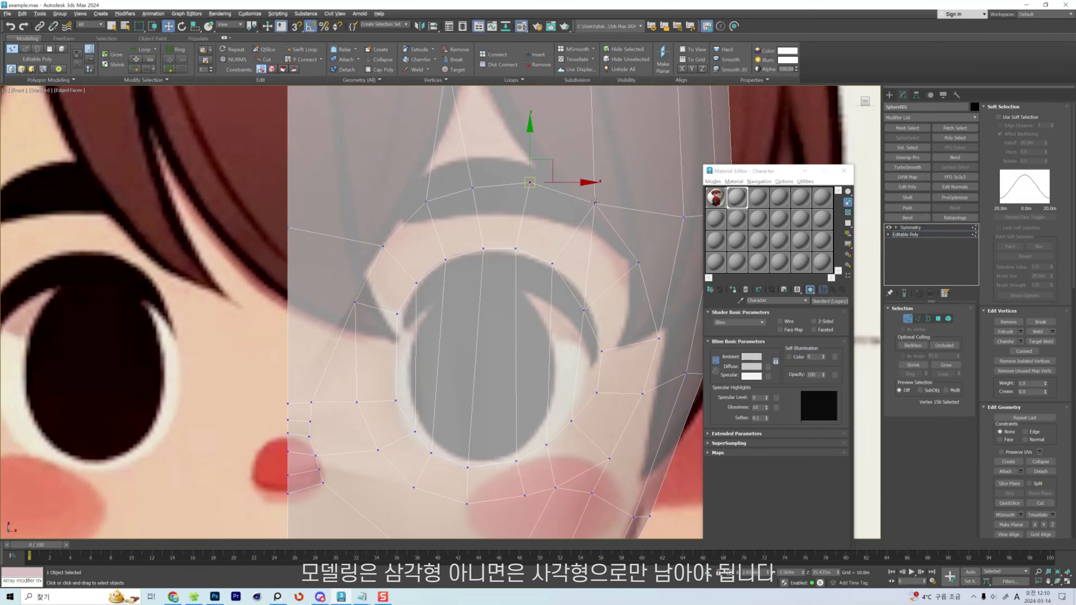
left_click_drag(592, 204, 587, 204)
middle_click_drag(618, 191, 565, 221)
Connect the outer loop vertex beside the eye to the vertex at the head's side, and adjust the two outer brow vertices.
left_click(586, 293)
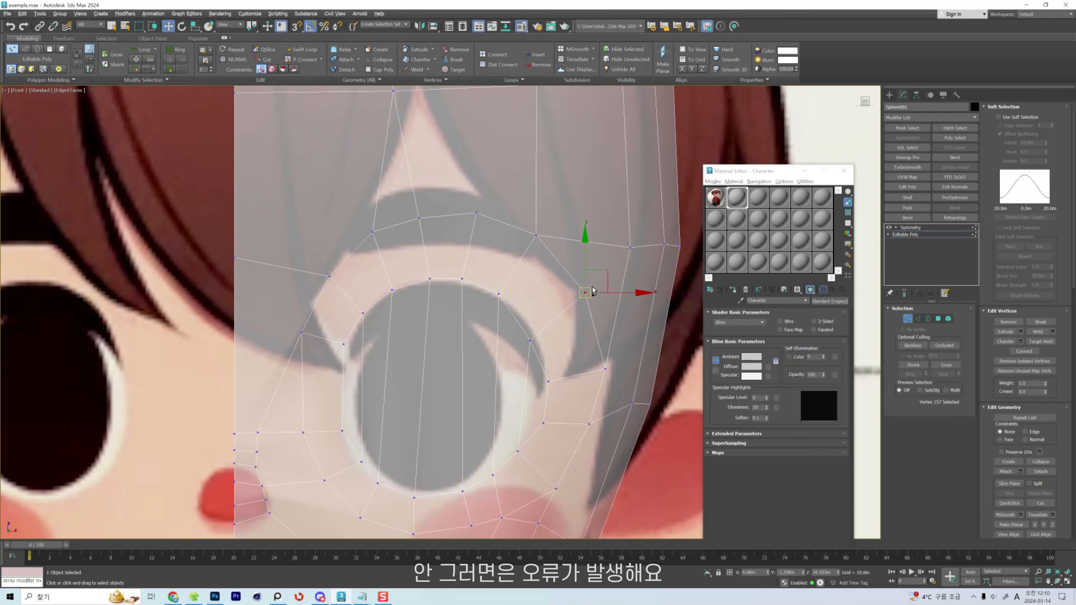
left_click(632, 246, "ctrl")
key("ctrl+shift+e")
left_click_drag(585, 293, 578, 291)
left_click_drag(535, 235, 542, 242)
Reposition the vertices on the upper and lower eye rim and cheek loop so the eye outline is evenly rounded.
left_click_drag(499, 294, 469, 283)
middle_click_drag(495, 431, 521, 357)
left_click_drag(489, 416, 485, 415)
left_click(516, 396)
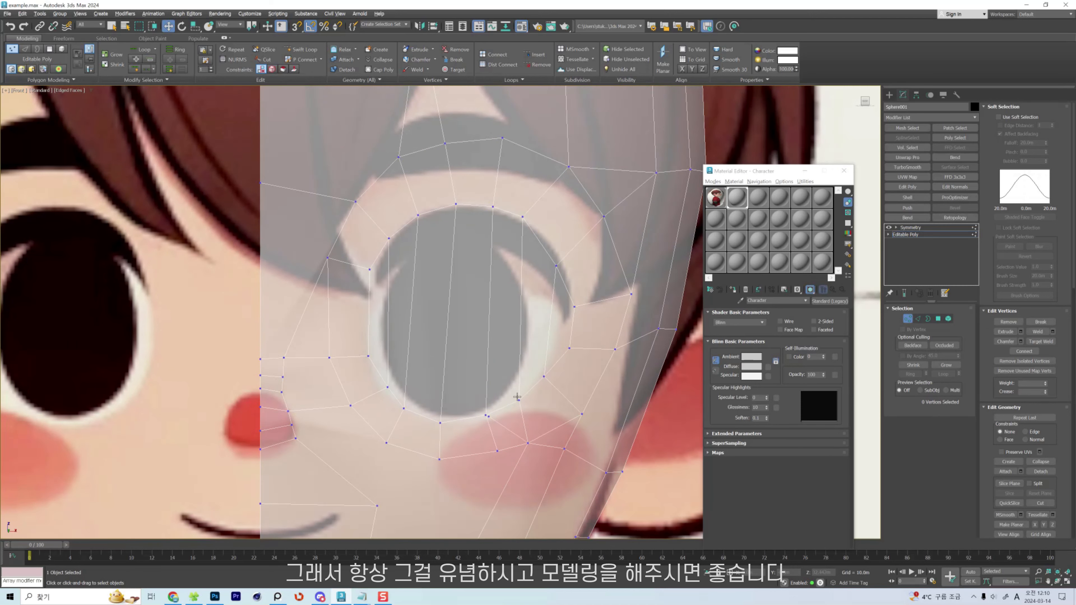
left_click(545, 377)
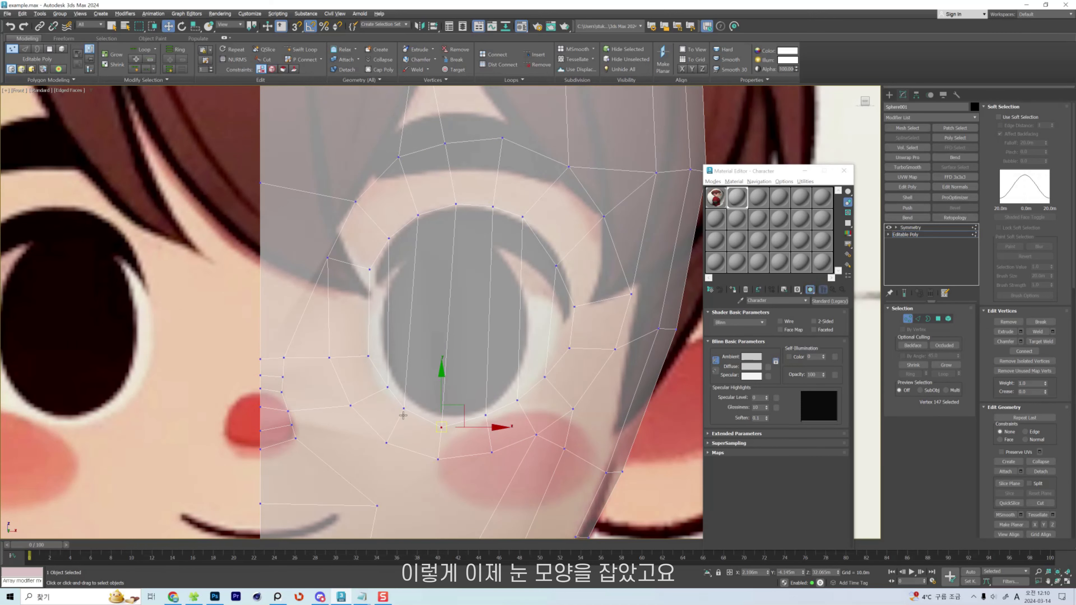
left_click_drag(403, 410, 406, 414)
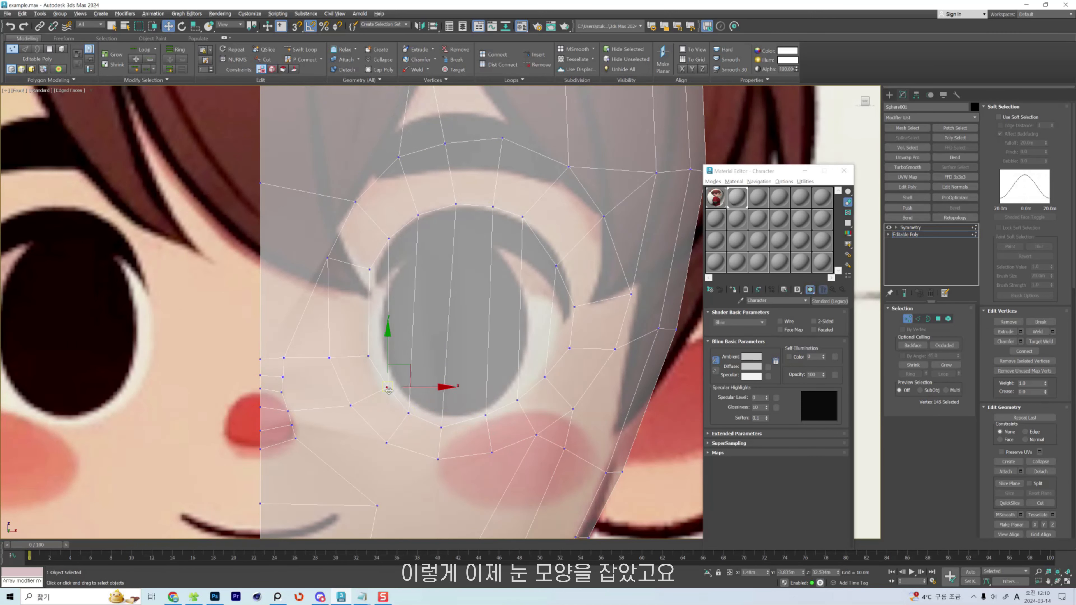
Switch the viewport to the Right view to see the head's side profile against the reference.
scroll(388, 390, "down", 3)
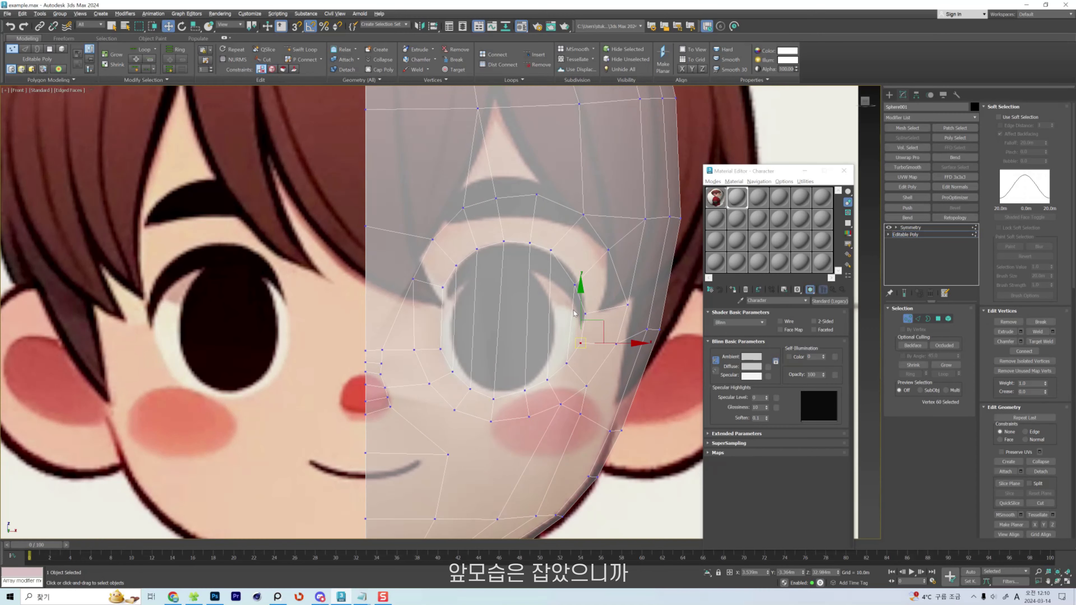
scroll(557, 316, "up", 3)
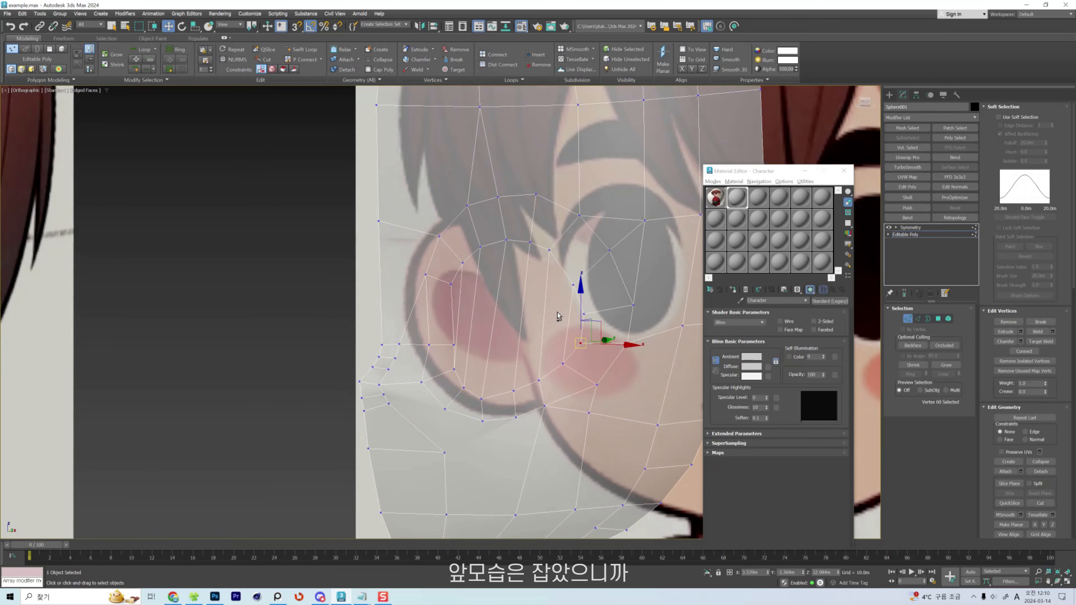
key("v")
key("r")
scroll(557, 311, "up", 5)
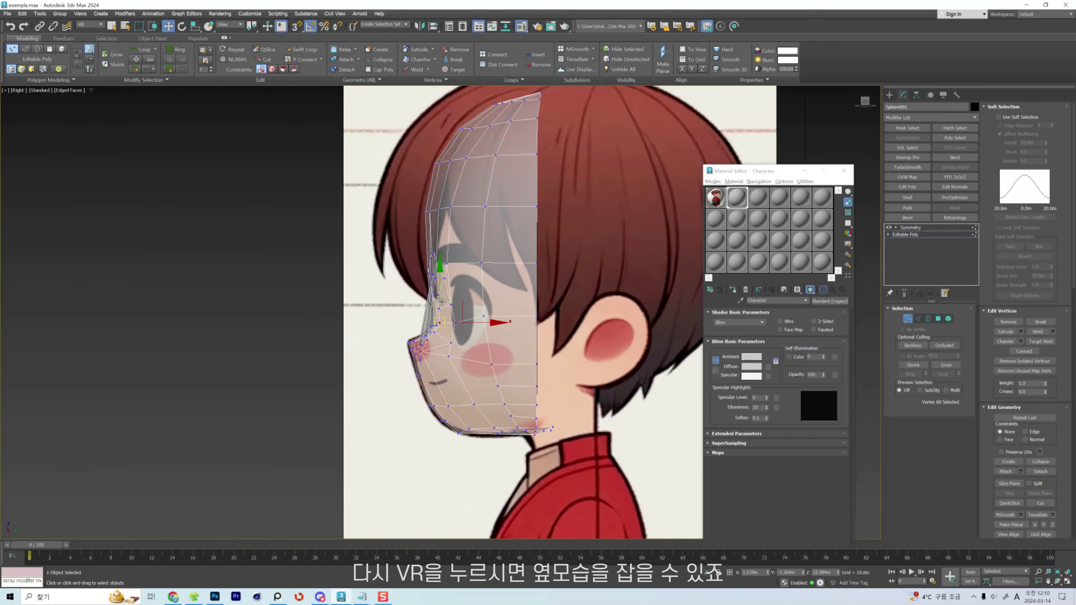
Select the seven vertical strip polygons filling the eye area.
scroll(431, 307, "up", 5)
key("4")
key("alt+x")
scroll(430, 343, "down", 2)
left_click(439, 344)
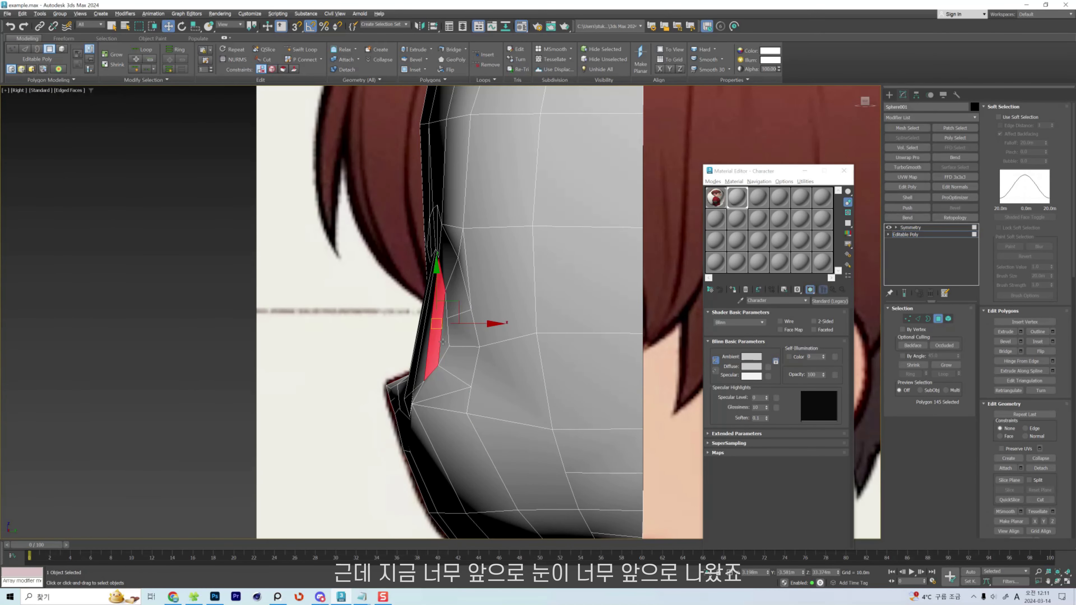
left_click(443, 341, "ctrl")
middle_click_drag(413, 344, 466, 354, "alt")
left_click(408, 346, "ctrl")
left_click(383, 343, "ctrl")
left_click(357, 339, "ctrl")
left_click(343, 335, "ctrl")
left_click(330, 330, "ctrl")
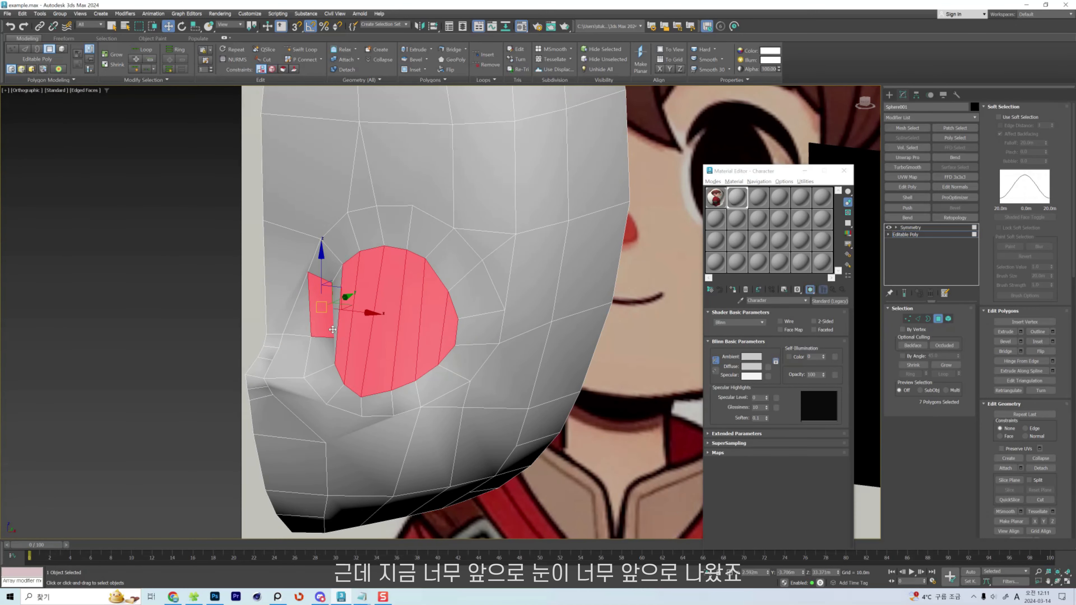
key("ctrl+z")
left_click(337, 320, "ctrl")
In the Right view, flatten the selected eye polygons into a plane by scaling them along the X axis.
key("v")
key("r")
key("r")
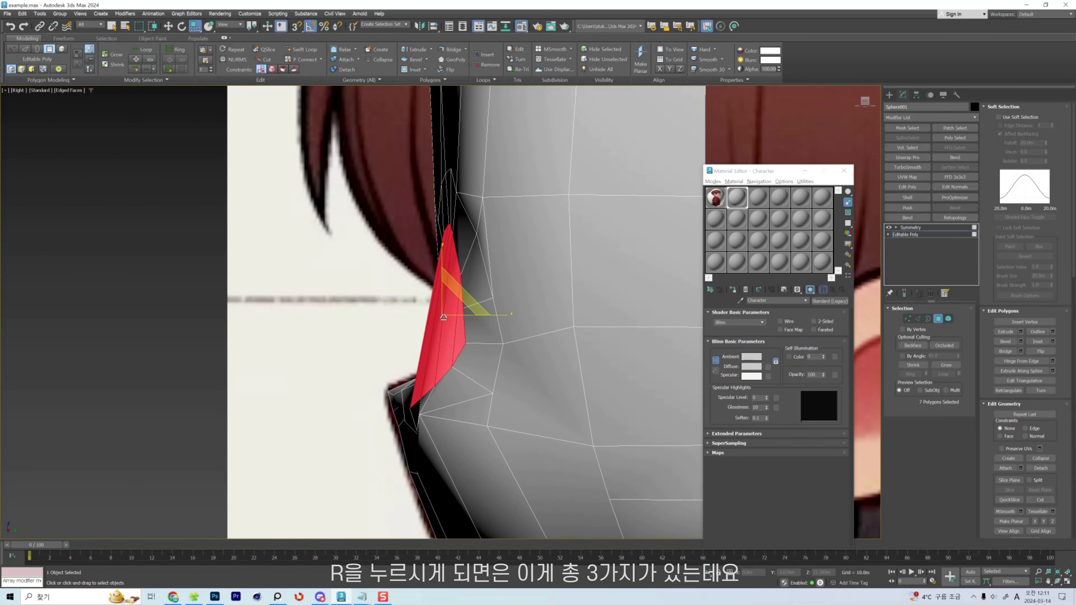
key("r")
key("r")
key("r")
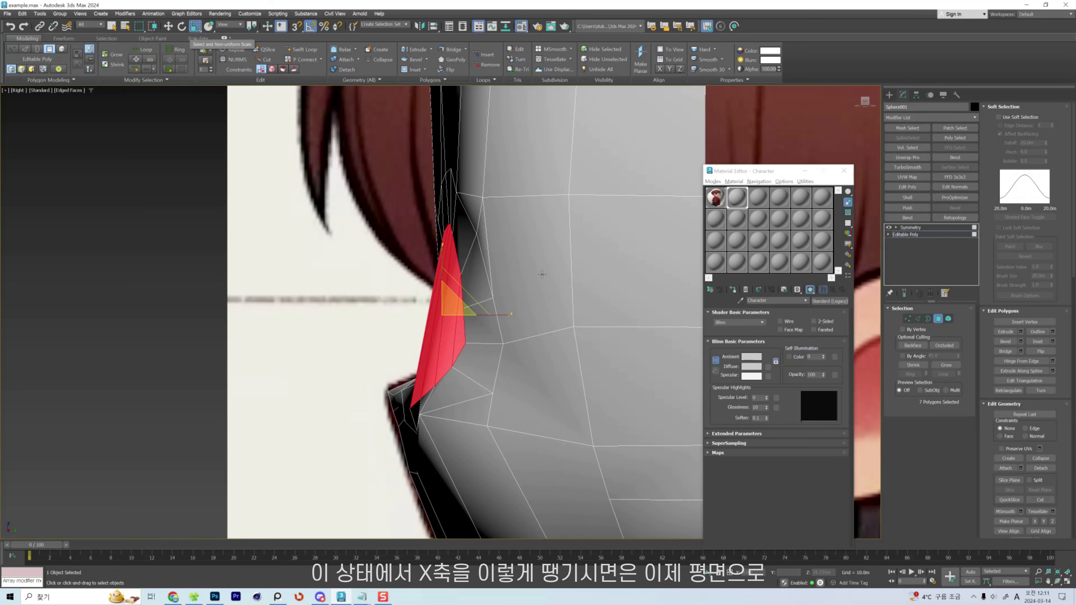
left_click_drag(504, 315, 324, 337)
middle_click_drag(511, 327, 506, 327)
key("w")
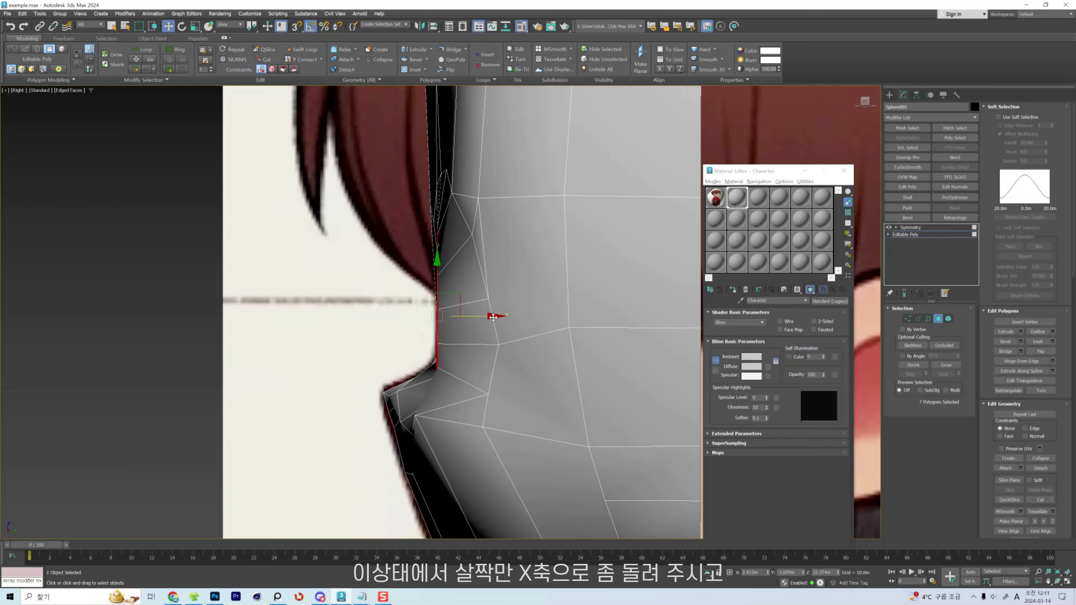
Rotate the flattened eye polygons slightly to follow the face silhouette and push them back into the head along X.
key("e")
left_click_drag(454, 317, 540, 318)
key("w")
key("alt+x")
left_click(540, 323)
key("ctrl+z")
key("ctrl+z")
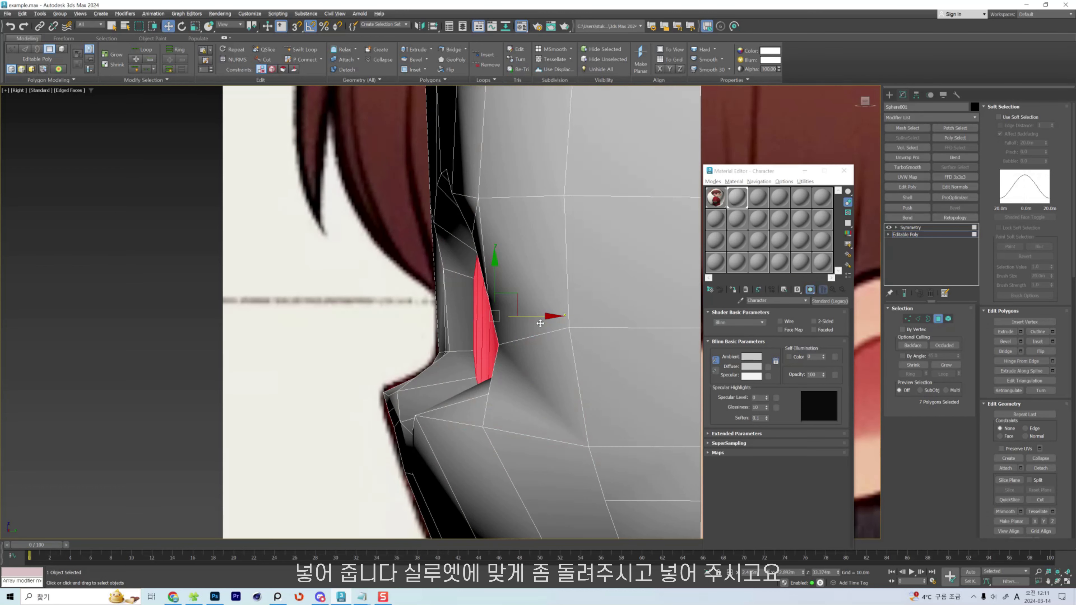
key("alt+x")
left_click_drag(539, 316, 586, 318)
key("e")
key("w")
key("alt+x")
Select the outer loop edges around the side and underside of the eye and move them back along X in the Right view.
key("2")
middle_click_drag(529, 324, 608, 319, "alt")
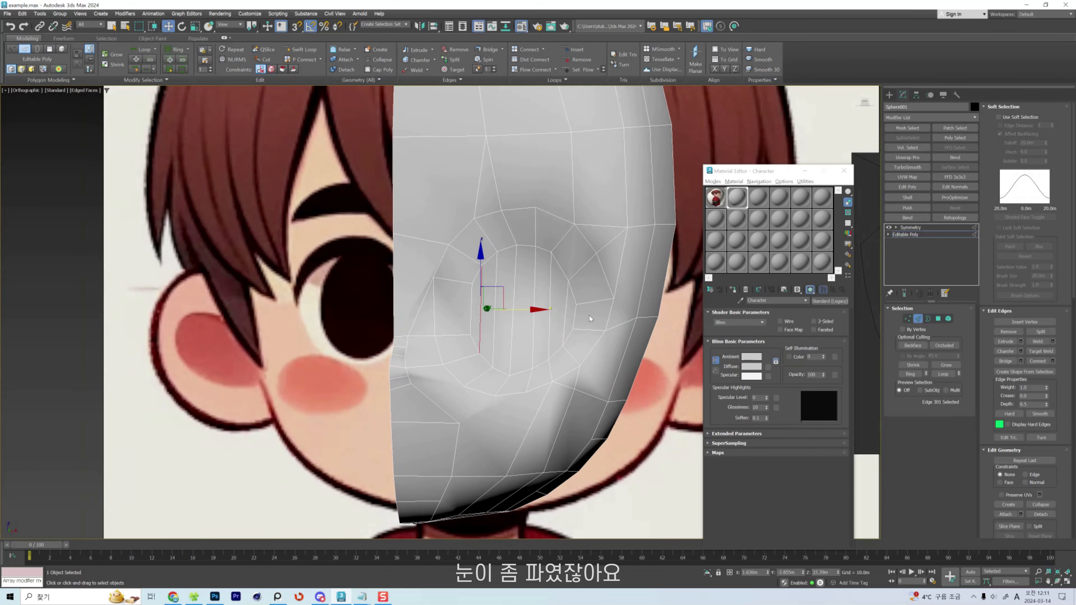
double_click(609, 320)
left_click(566, 374, "ctrl")
left_click(542, 386, "ctrl")
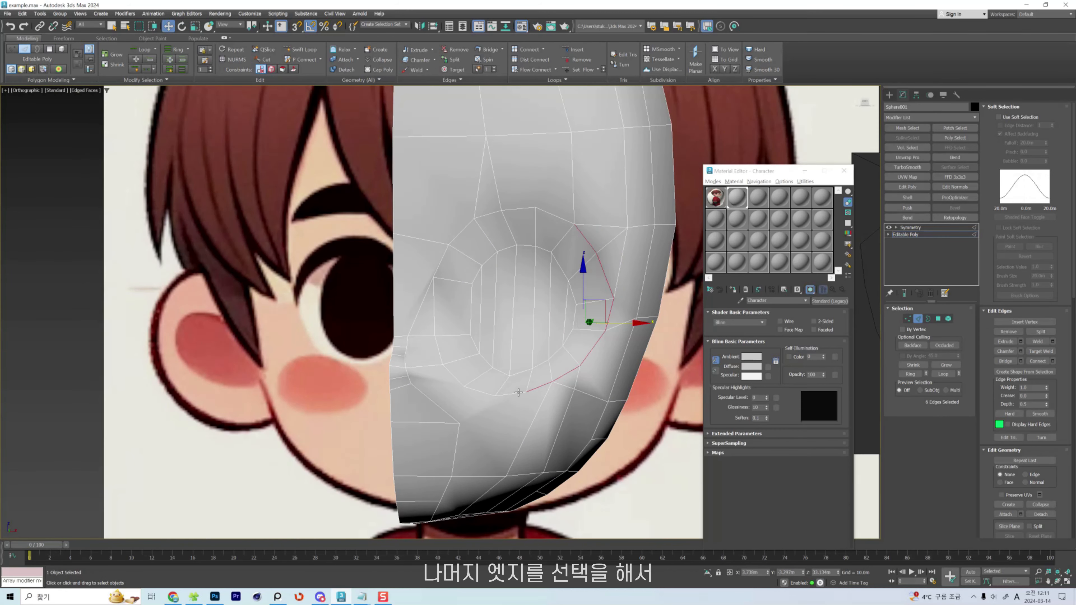
middle_click_drag(555, 361, 480, 360, "alt")
key("v")
key("r")
scroll(526, 228, "up", 6)
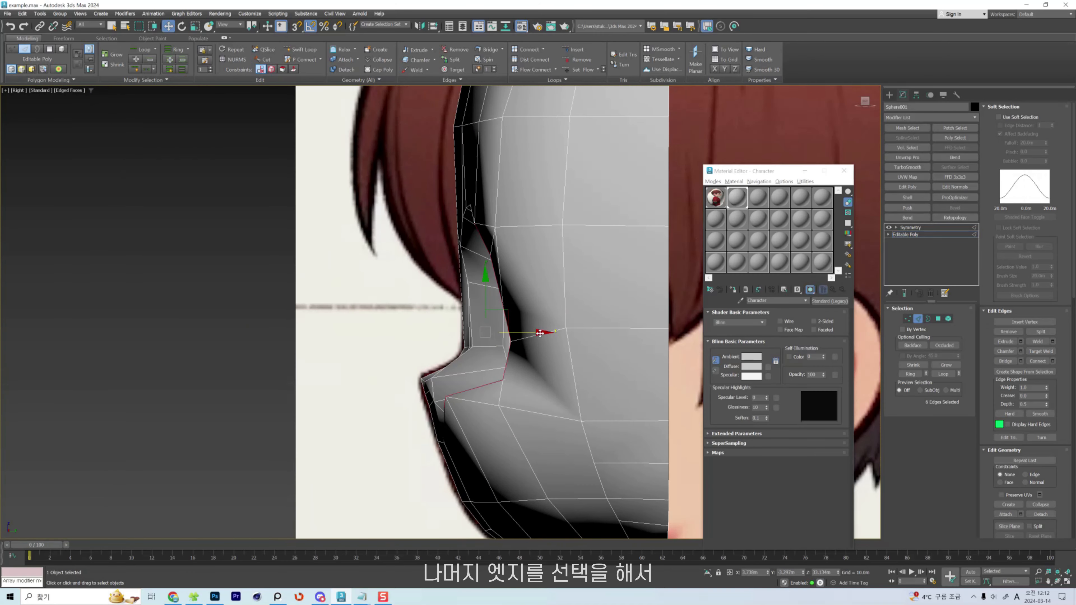
left_click_drag(539, 333, 612, 330)
Move the vertices above and beside the eye's outer corner toward the back of the head to even out the loop.
key("1")
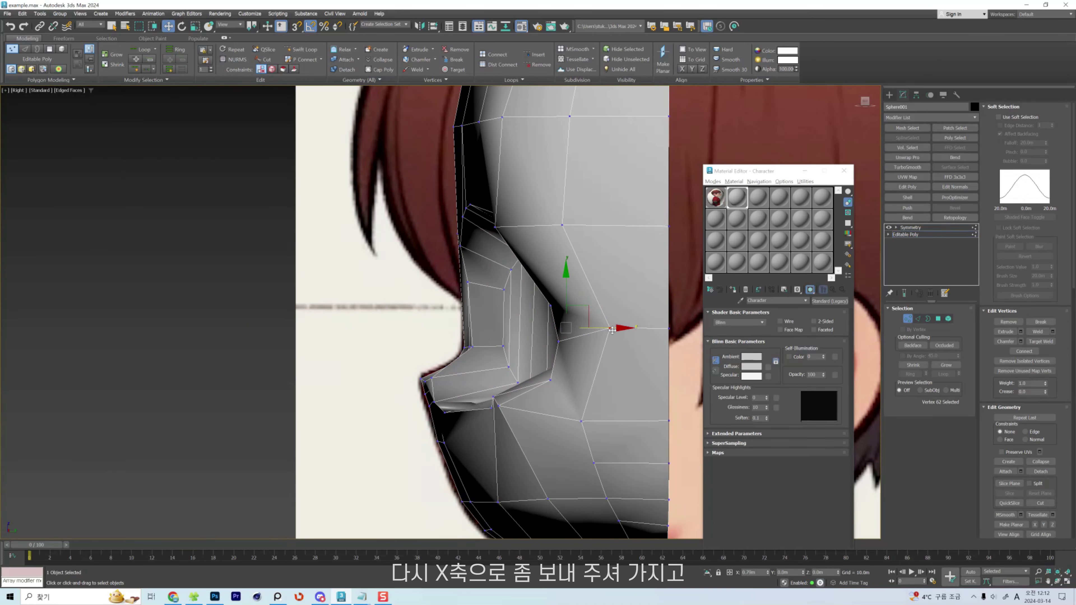
left_click_drag(499, 225, 601, 270)
left_click_drag(559, 223, 585, 224)
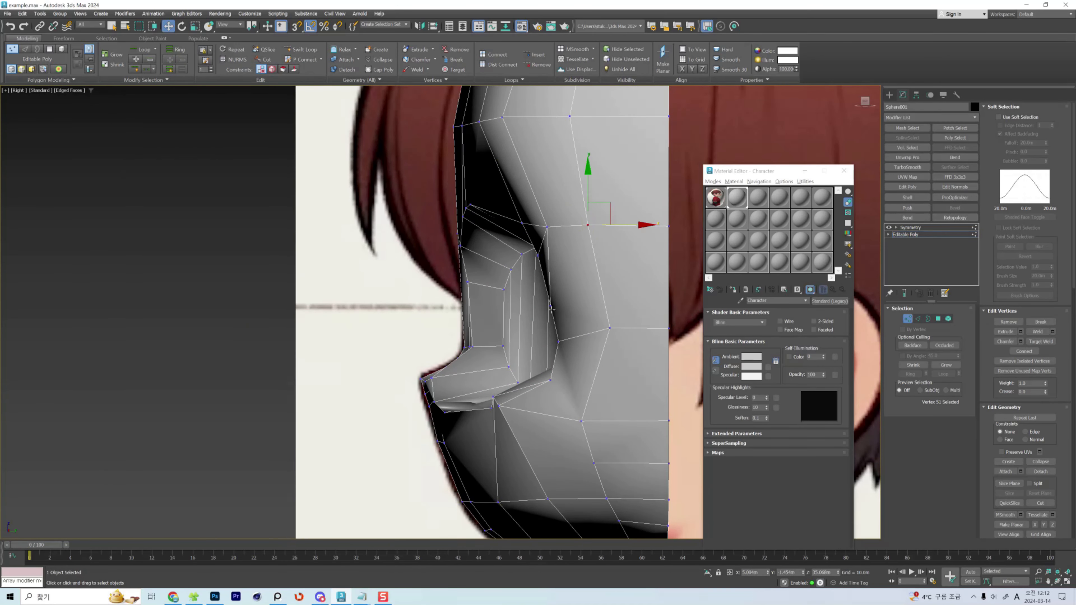
left_click_drag(551, 306, 591, 342)
left_click_drag(565, 305, 582, 304)
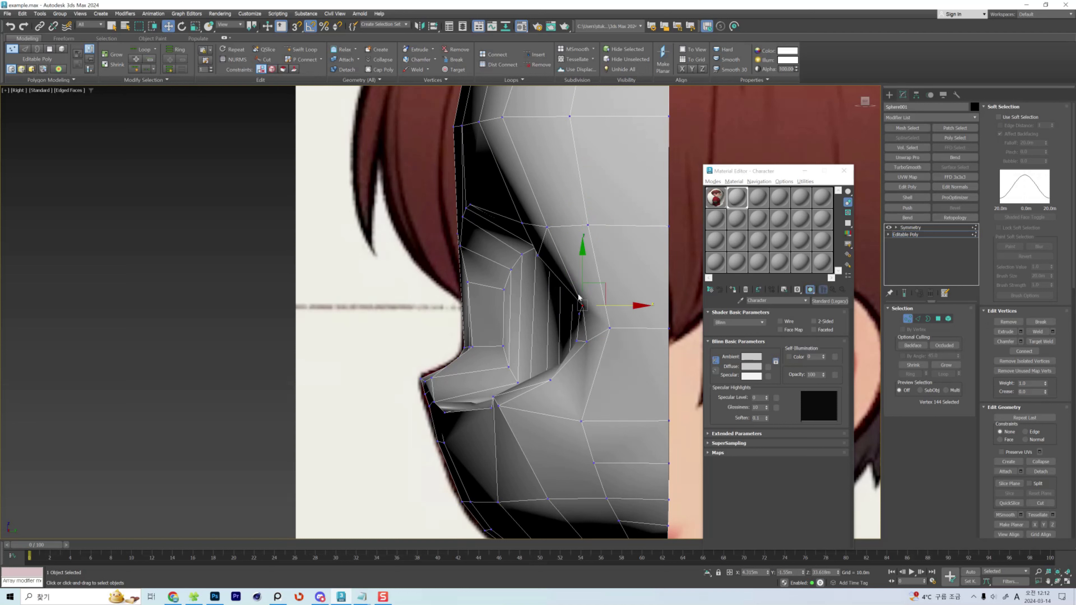
left_click_drag(537, 256, 565, 257)
Move the edge above the eye's outer corner backward and align the neighbouring loop vertices with it.
key("2")
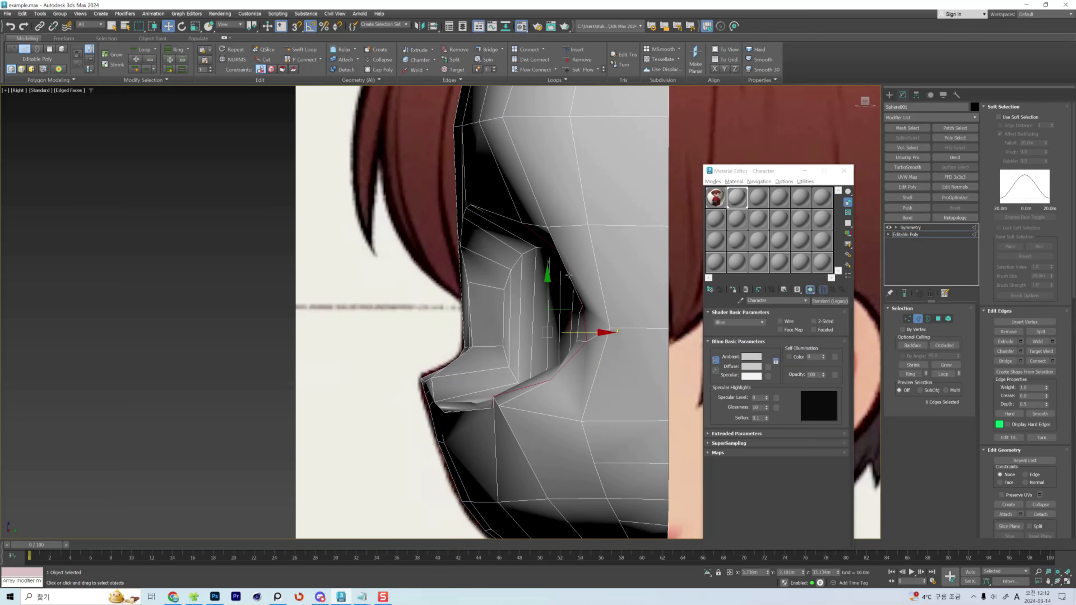
double_click(570, 276)
left_click(595, 260)
left_click_drag(571, 228, 576, 257)
key("1")
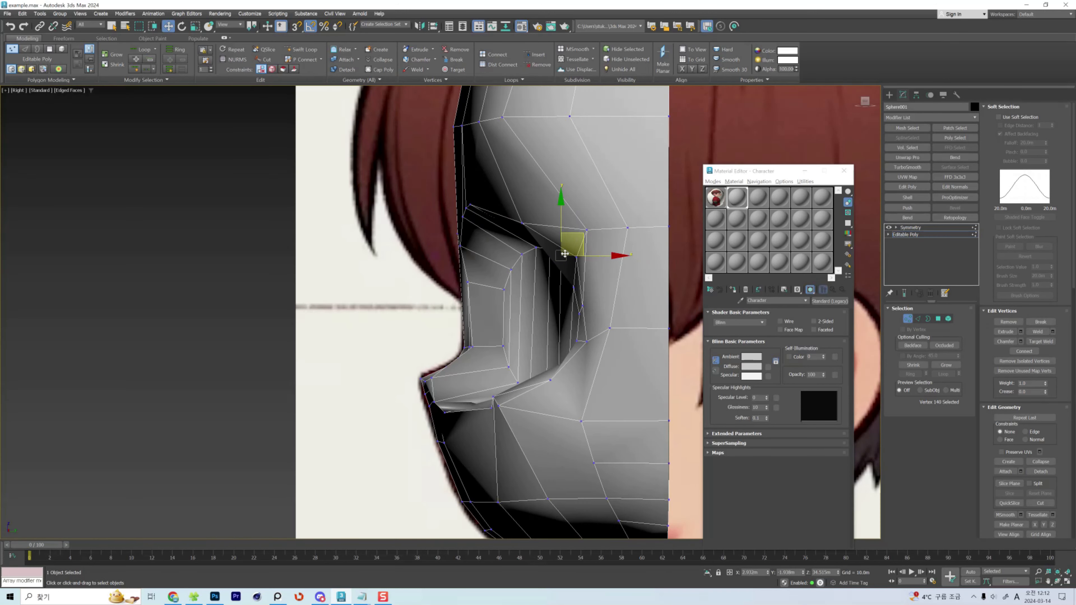
left_click(522, 223)
left_click_drag(523, 223, 571, 227)
left_click(576, 257)
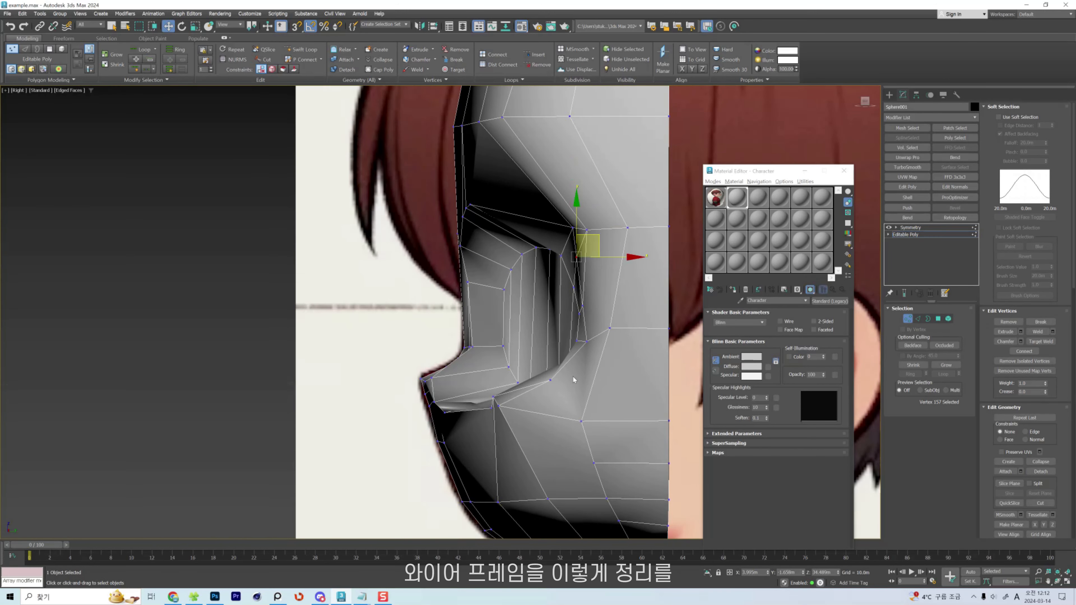
Shift the loop vertices at the eye's outer and lower side backward, along with the cheek edge below them.
left_click_drag(587, 341, 596, 344)
left_click(589, 312)
left_click_drag(582, 306, 590, 306)
left_click_drag(550, 379, 580, 379)
key("2")
left_click_drag(497, 401, 611, 422)
left_click(561, 406)
Move the side vertex level with the eye backward and lower the horizontal edge running from it.
key("1")
left_click(581, 421)
left_click(610, 328)
left_click_drag(611, 328, 631, 329)
key("2")
left_click(645, 329)
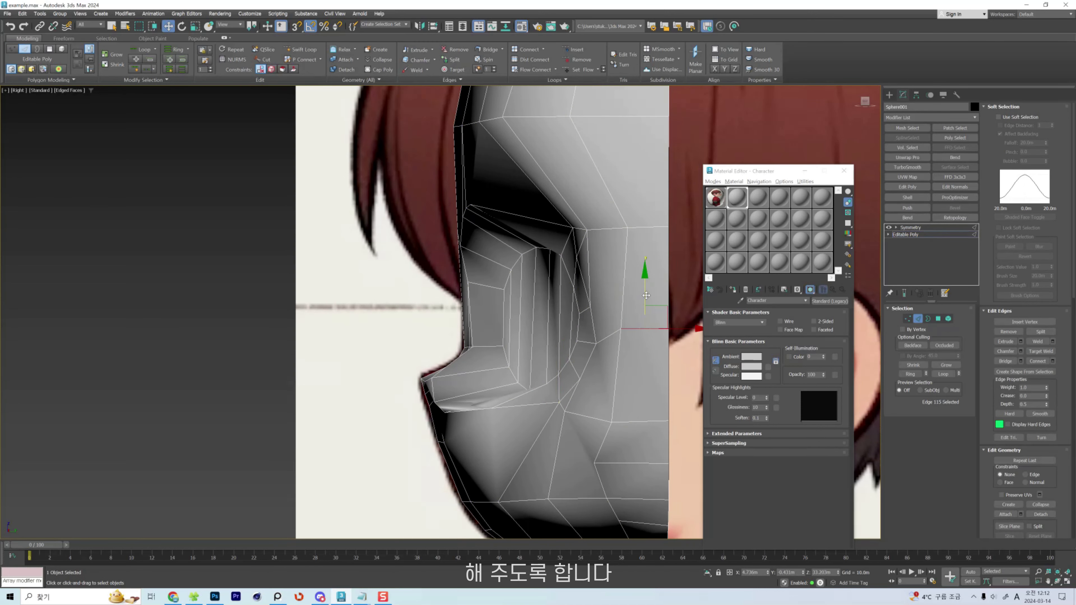
key("1")
left_click(596, 342)
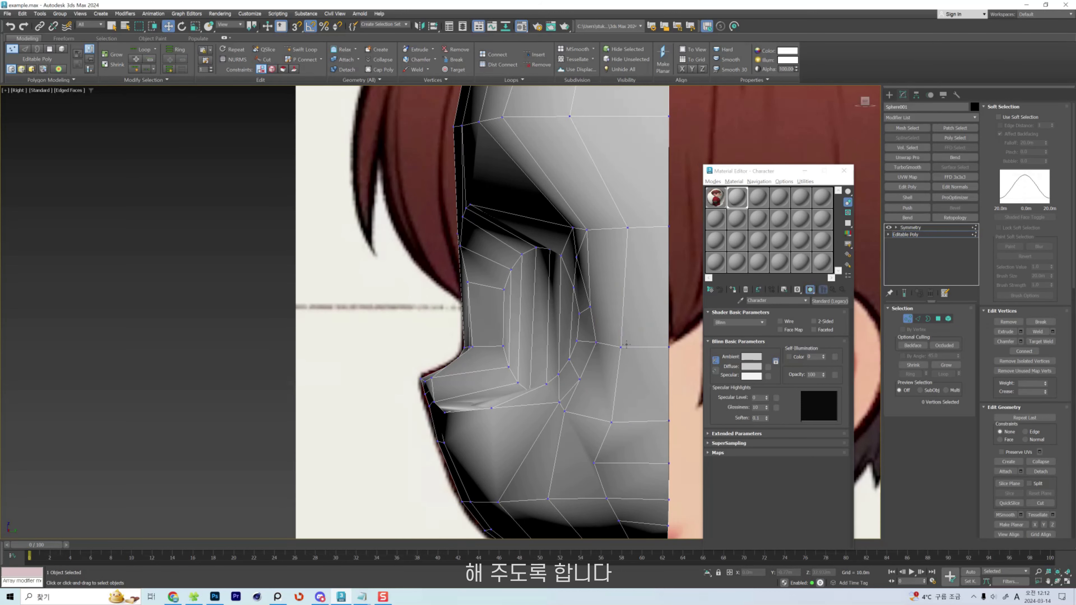
key("2")
left_click(588, 250)
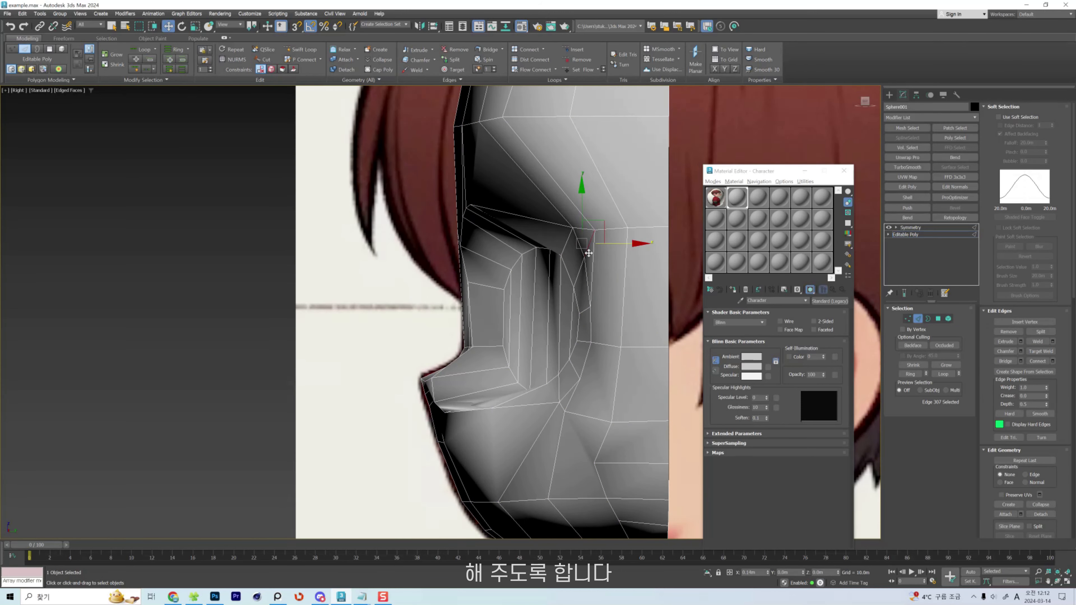
Move the brow loop vertices above the inner eye backward.
middle_click_drag(515, 214, 509, 247)
scroll(505, 245, "up", 2)
key("1")
left_click_drag(448, 235, 492, 239)
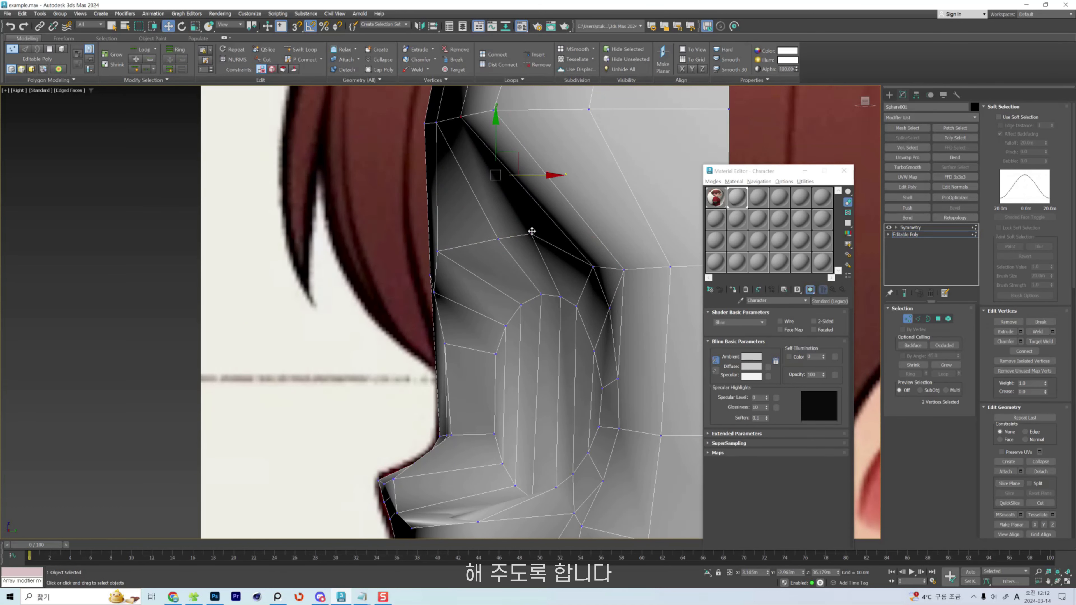
Remove the diagonal edge above the brow and connect the forehead vertex to the brow loop vertex instead.
key("2")
left_click(529, 196)
key("BackSpace")
key("1")
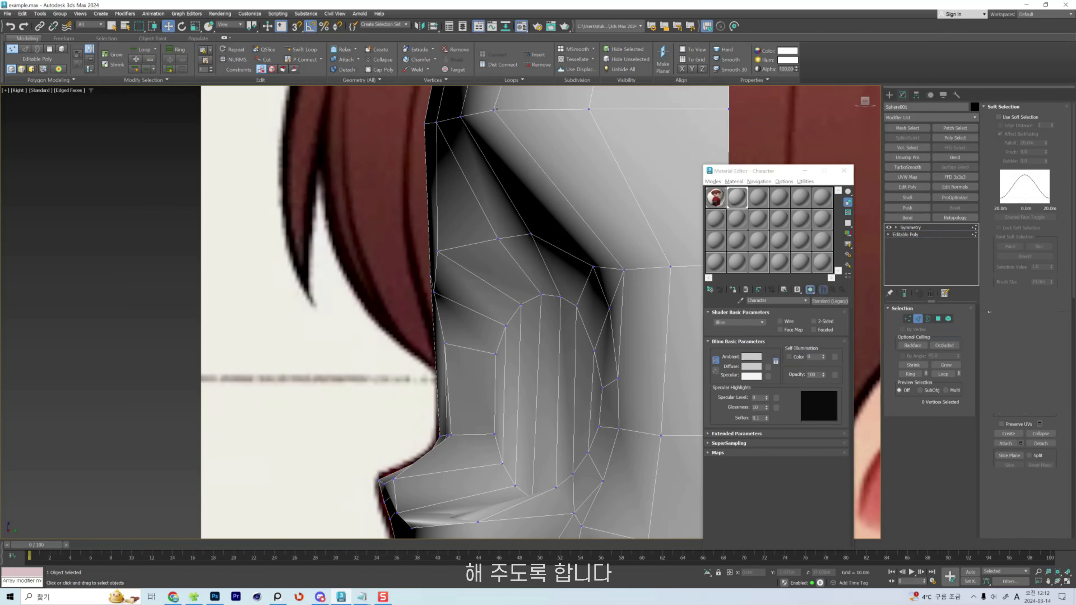
left_click(493, 110)
left_click(530, 234, "ctrl")
key("ctrl+shift+e")
Push the loop vertices between the inner eye and the nose bridge back from the face silhouette.
left_click_drag(437, 252, 471, 252)
left_click_drag(433, 292, 464, 292)
left_click_drag(449, 340, 470, 348, "ctrl")
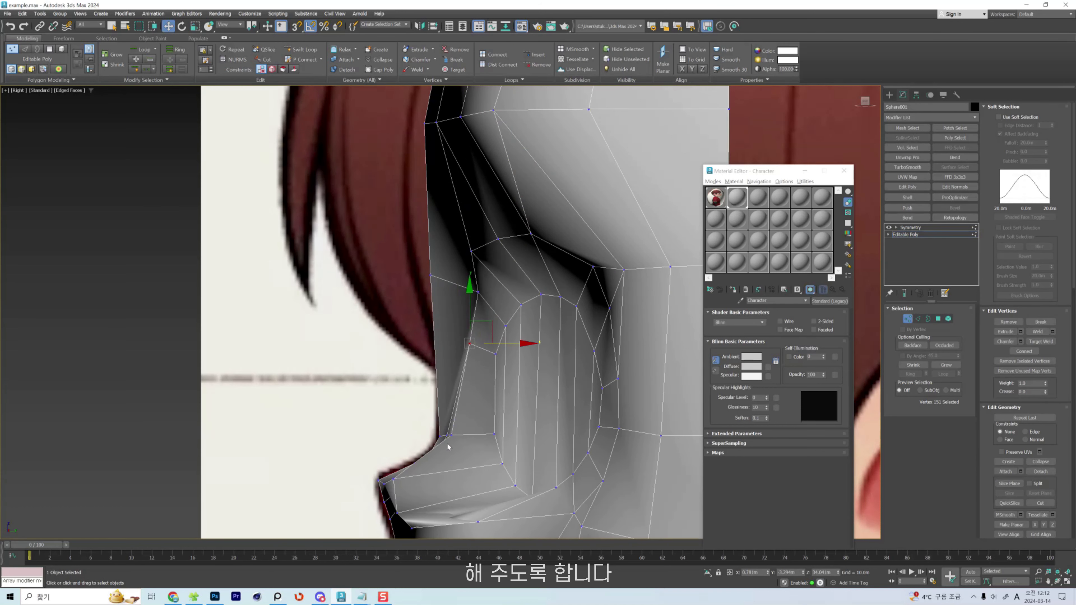
left_click_drag(451, 440, 469, 441)
Move the edge and vertex beside the nose, below the inner eye, backward along X.
middle_click_drag(457, 495, 454, 387)
key("2")
left_click_drag(390, 387, 443, 388)
key("1")
left_click_drag(409, 419, 456, 419)
Connect the cheek loop vertex below the inner eye to the nose-side vertex and to the vertex beside the mouth.
left_click(474, 414, "ctrl")
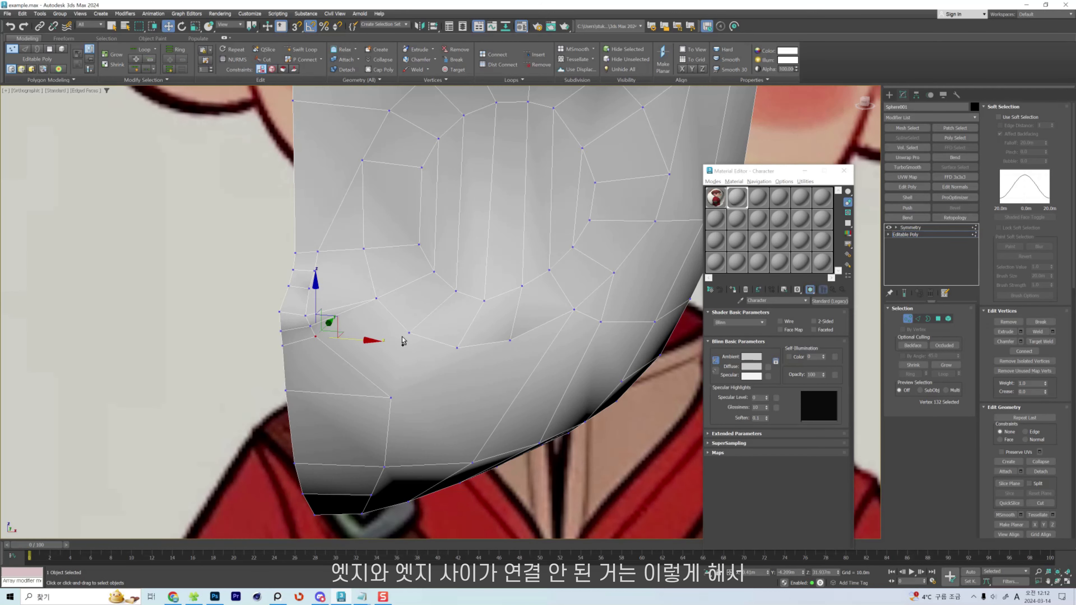
left_click(408, 334, "ctrl")
key("ctrl+shift+e")
left_click(390, 397)
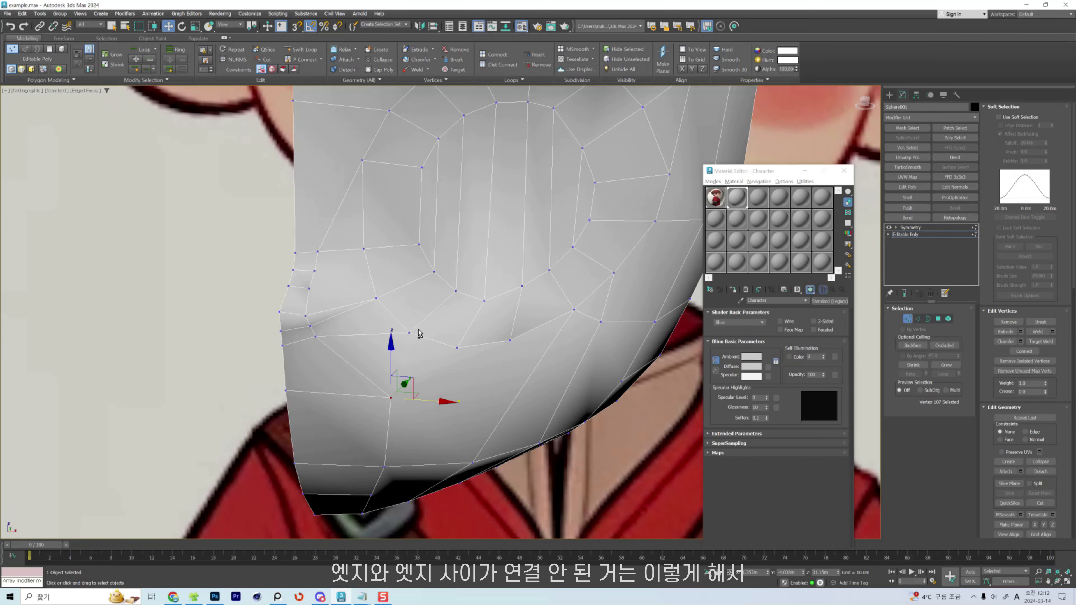
left_click(408, 334, "ctrl")
Connect the three remaining lower cheek loop vertices to the jaw vertices below them.
left_click(457, 347)
left_click(384, 467, "ctrl")
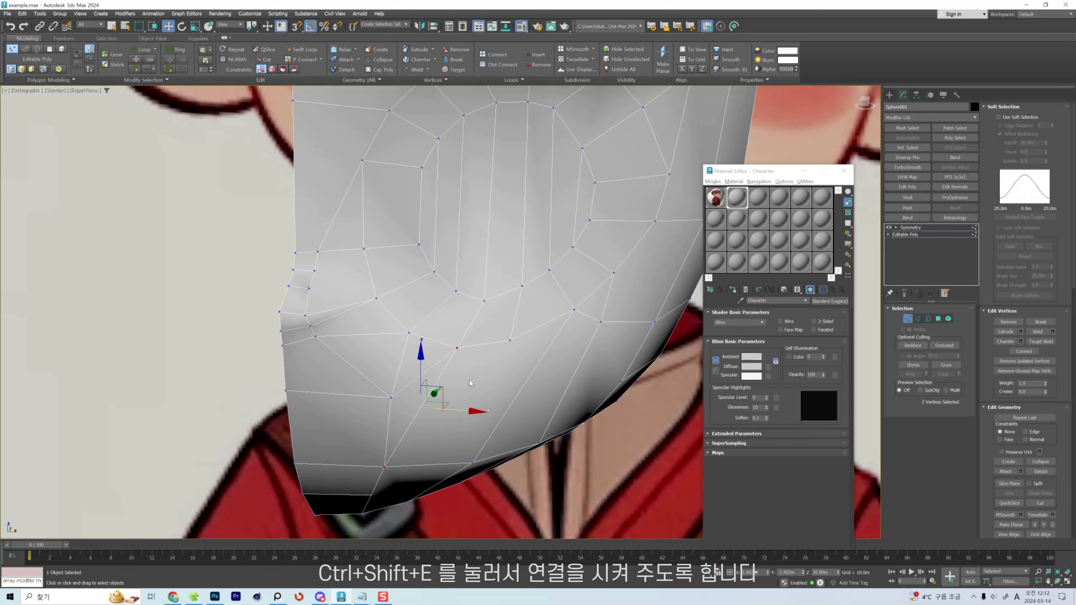
left_click(473, 463)
left_click(510, 341, "ctrl")
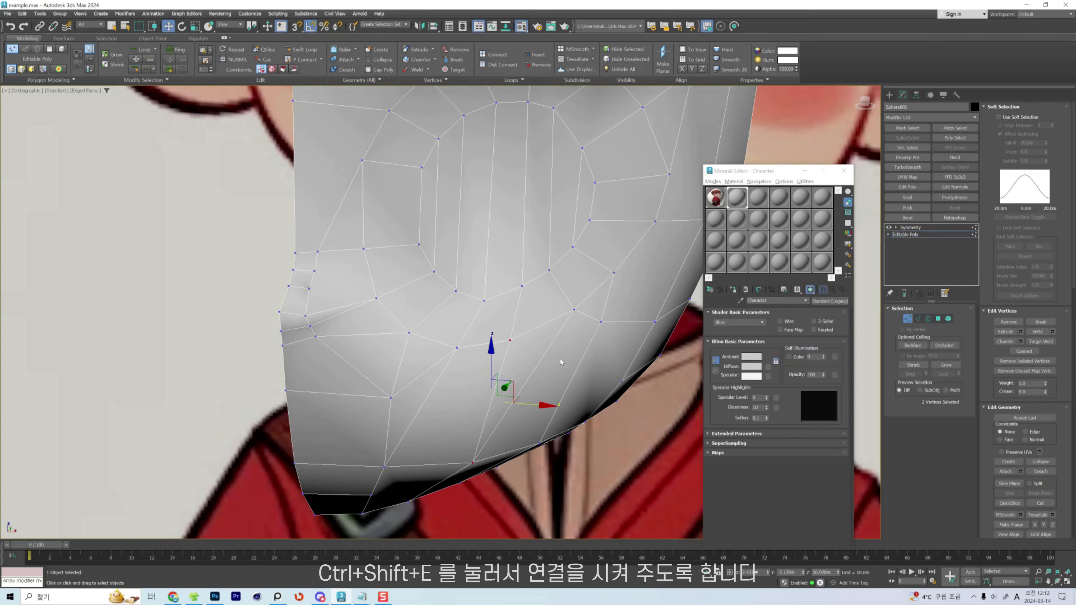
key("ctrl+shift+e")
middle_click_drag(510, 343, 529, 343, "alt")
left_click(579, 313)
left_click(544, 446, "ctrl")
key("ctrl+shift+e")
Connect the loop vertex below the eye's outer corner to the side vertex above it and push it inward along Y.
middle_click_drag(607, 352, 568, 355, "alt")
scroll(568, 354, "down", 2)
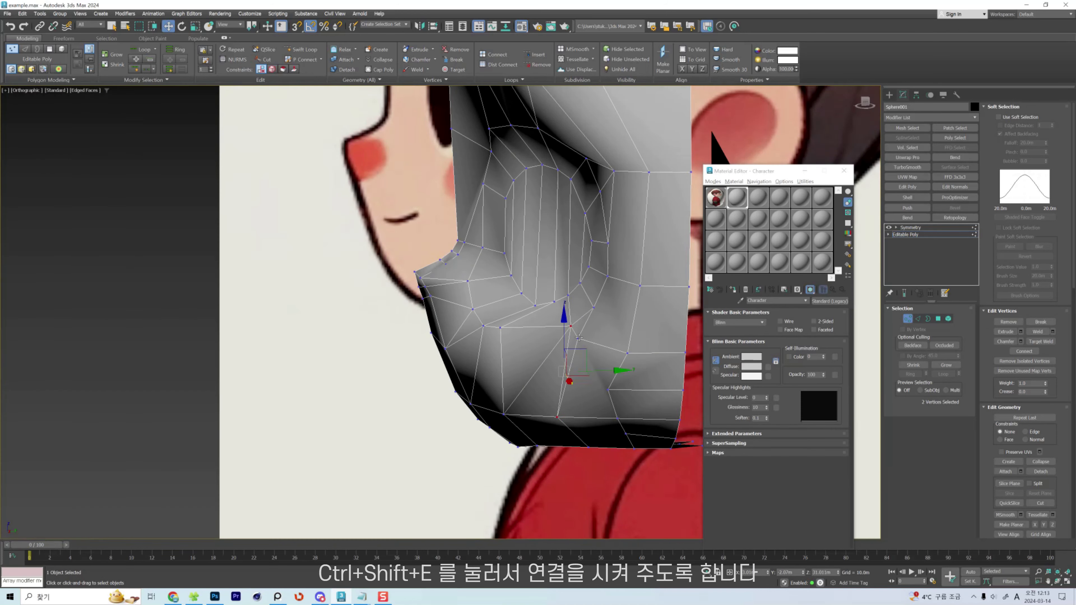
left_click(578, 338)
left_click(640, 286, "ctrl")
middle_click_drag(622, 315, 614, 315, "alt")
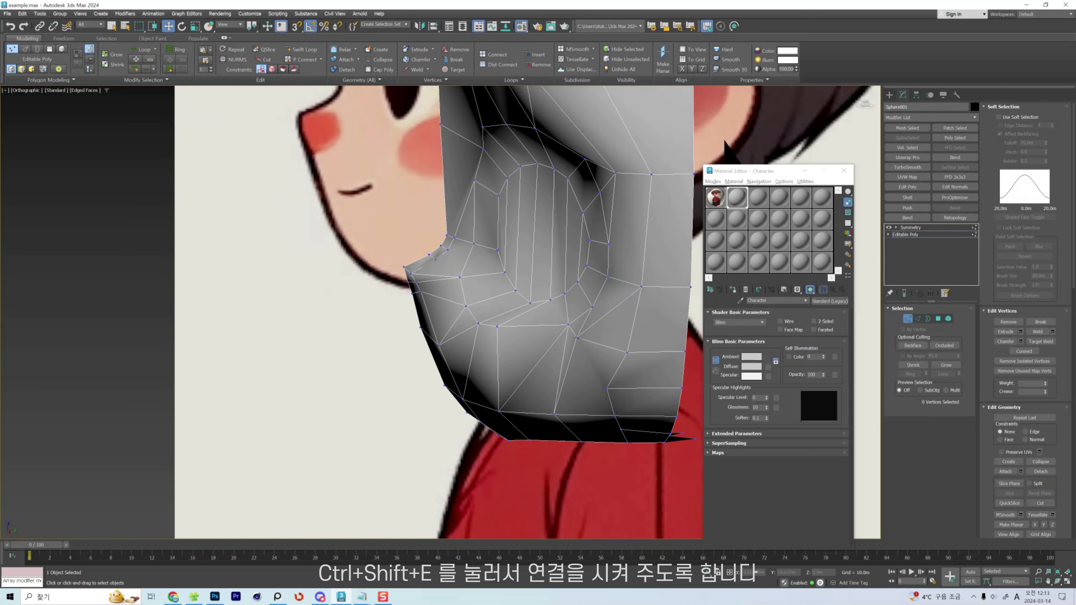
left_click(575, 338)
left_click_drag(603, 338, 607, 338)
middle_click_drag(590, 338, 609, 338, "alt")
key("r")
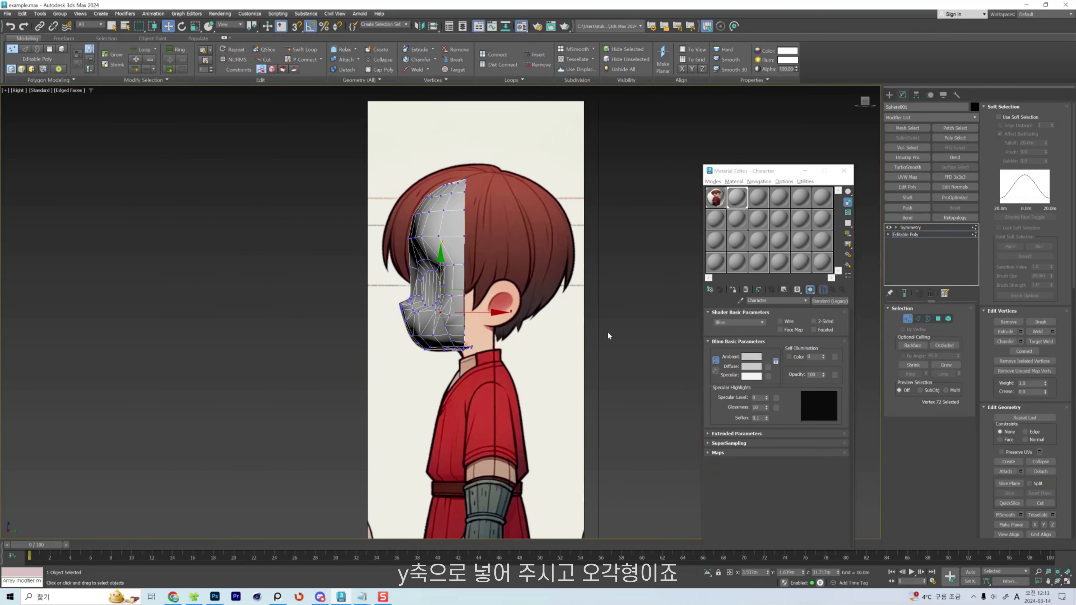
Move the lower cheek vertex at the head's side backward and connect it to the loop vertex below the outer eye.
scroll(443, 319, "up", 7)
left_click(427, 363)
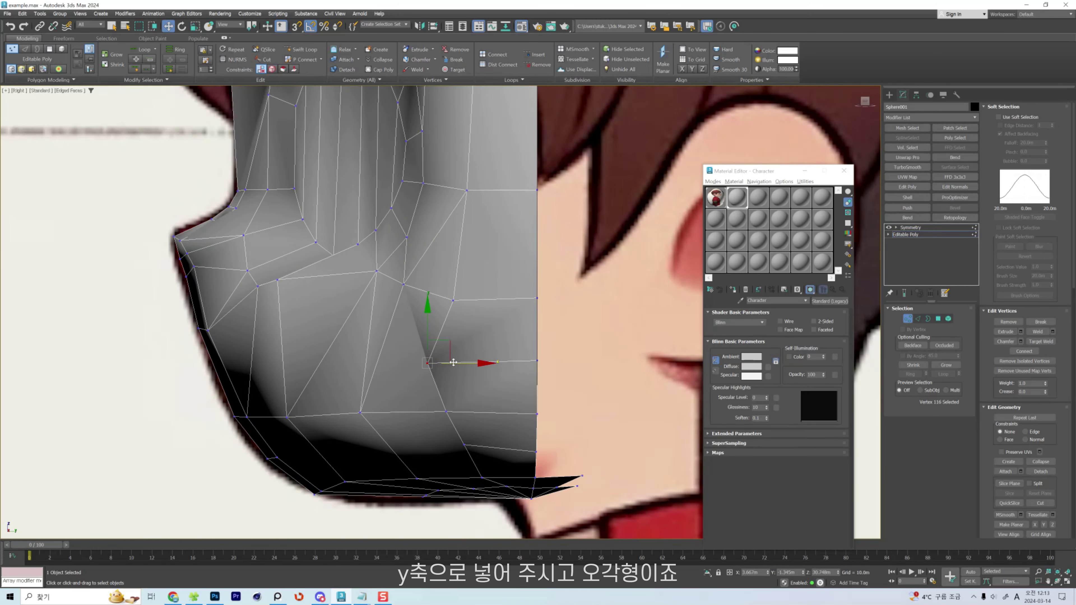
left_click_drag(453, 362, 479, 363)
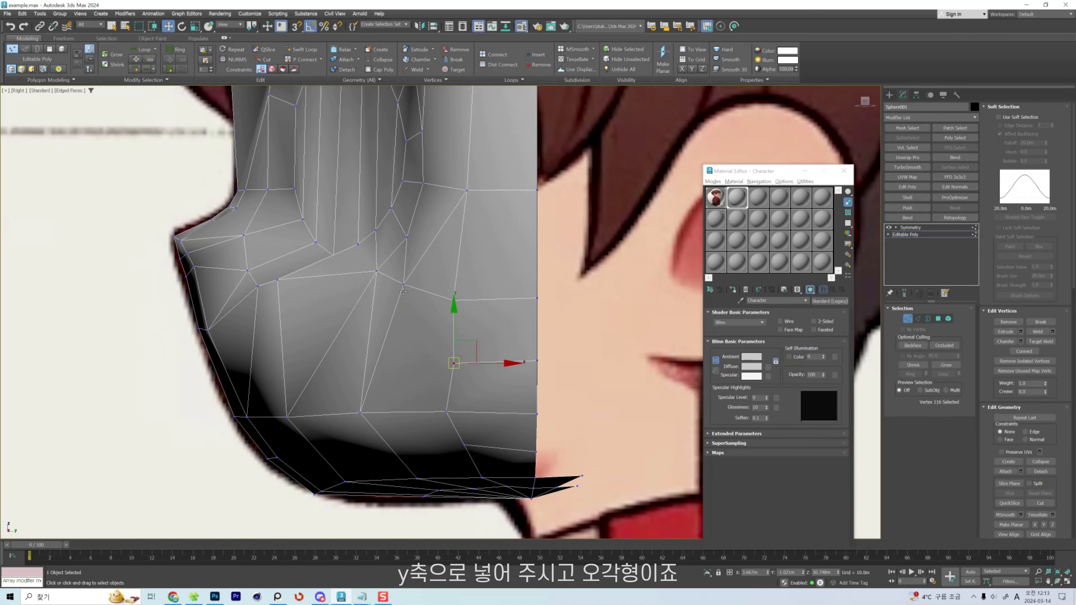
key("ctrl+shift+e")
left_click(606, 290)
Reposition the lower and upper eye rim vertices over the see-through side reference so the rim is rounder.
middle_click_drag(408, 325, 456, 323)
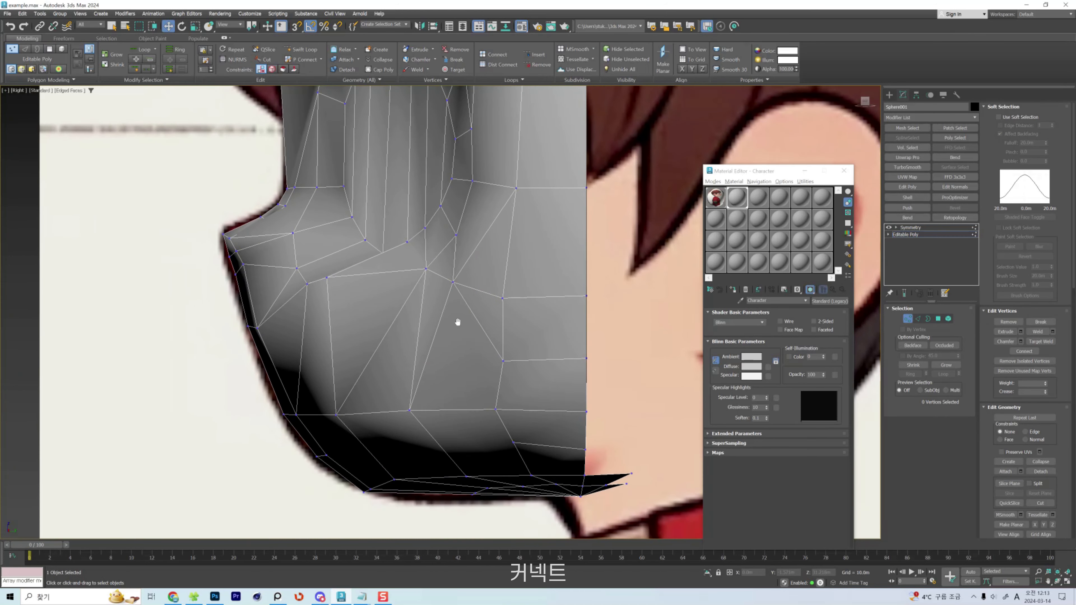
scroll(457, 323, "down", 2)
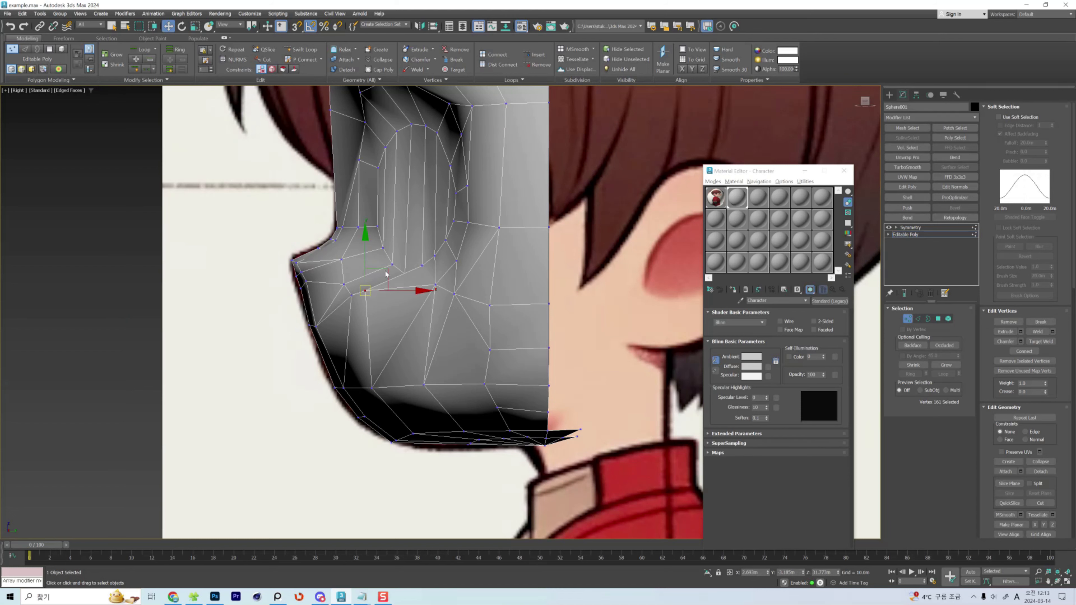
mouse_move(385, 274)
left_mouse_down()
mouse_move(407, 285)
mouse_move(368, 296)
mouse_move(405, 276)
left_mouse_up()
left_click(405, 274)
key("alt+x")
middle_click_drag(412, 142, 415, 164)
scroll(415, 163, "up", 2)
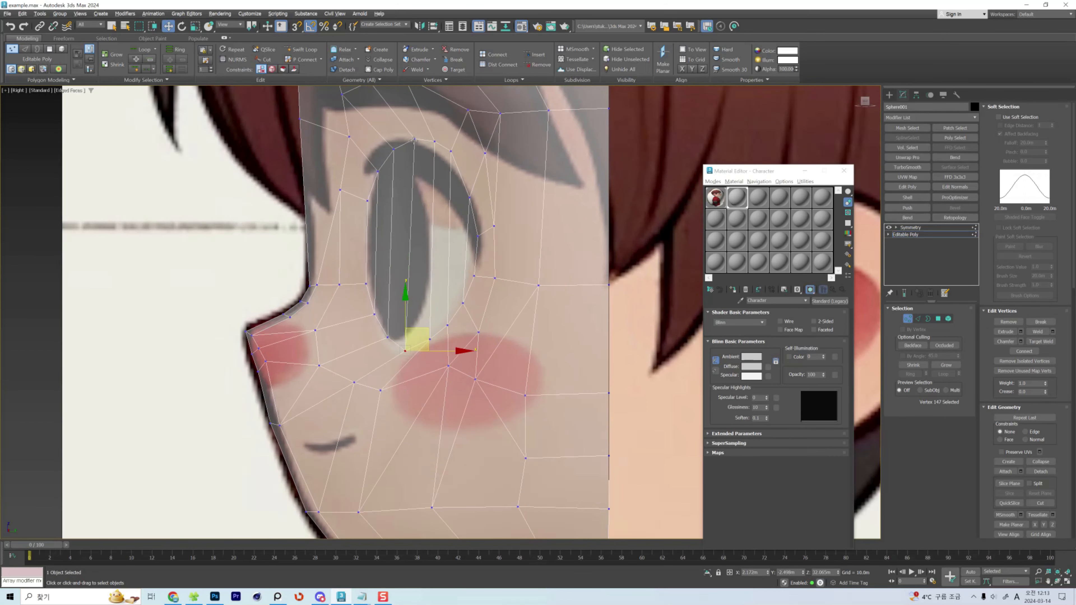
key("alt+x")
key("alt+x")
left_click_drag(415, 140, 407, 139)
left_click_drag(394, 149, 372, 171)
Select the vertical edges running across the eye opening in the side view.
key("2")
left_click(373, 213)
left_click(387, 216, "ctrl")
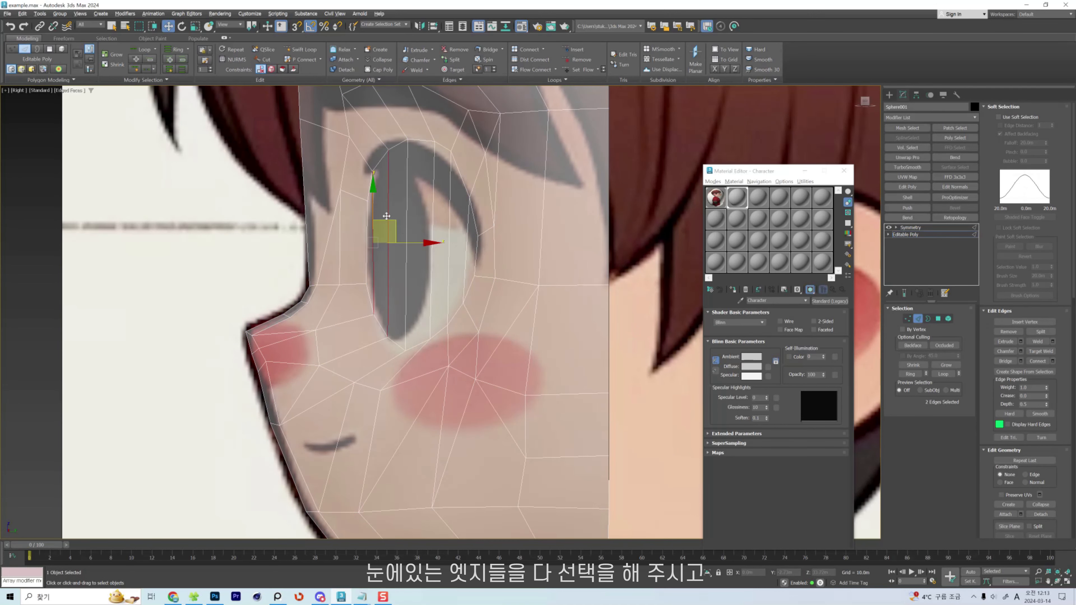
left_click(374, 238)
key("ctrl+z")
left_click(366, 237, "ctrl")
middle_click_drag(459, 261, 464, 290)
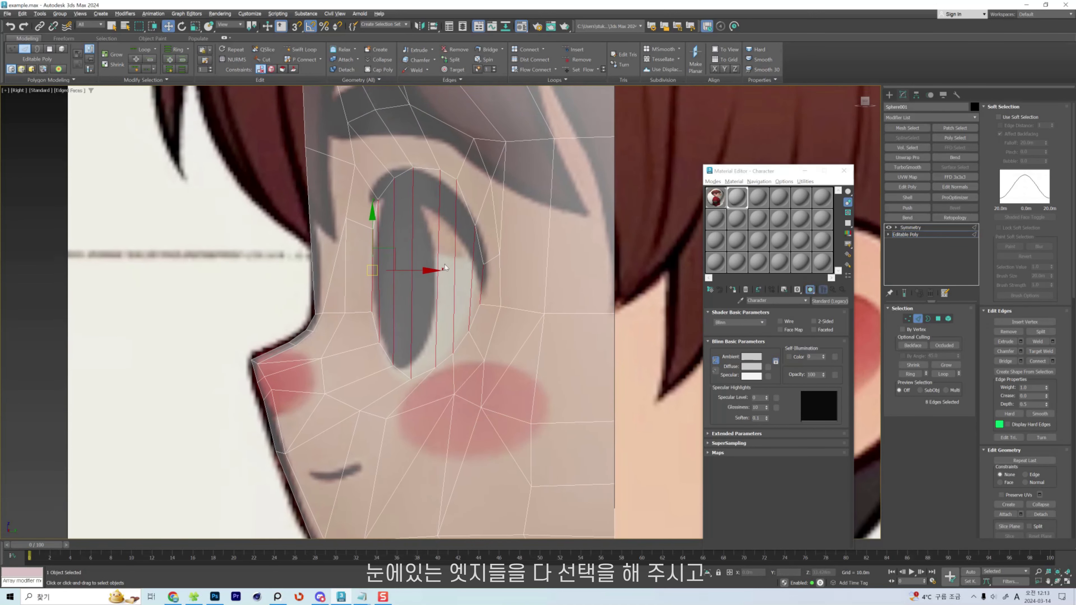
left_click_drag(487, 292, 430, 258, "ctrl")
middle_click_drag(430, 257, 447, 289)
Try to straighten the selected eye edges by scaling them freehand along X.
key("r")
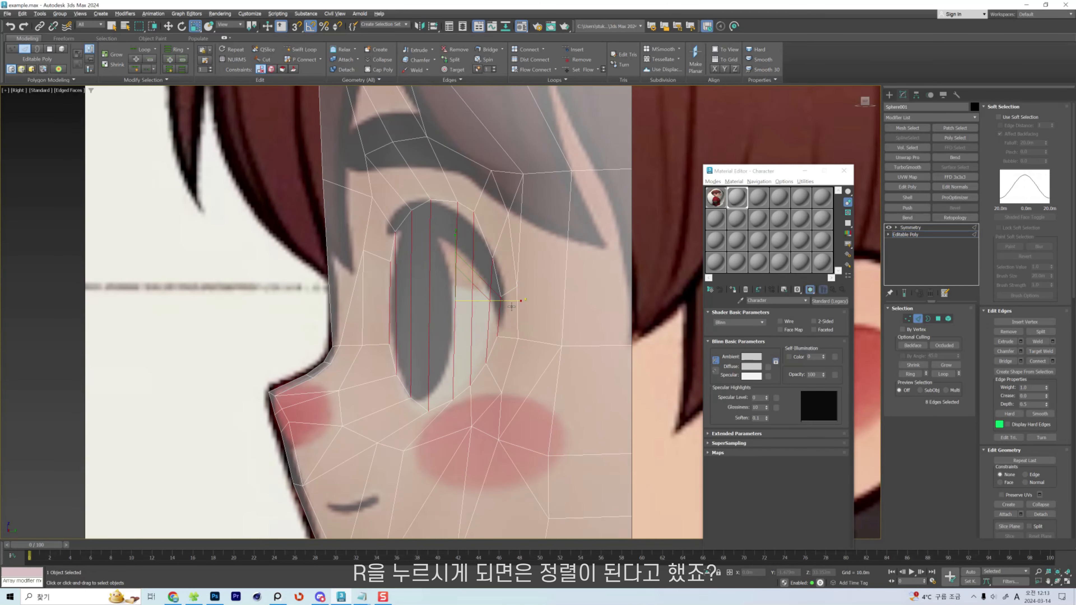
left_click_drag(514, 301, 462, 279)
middle_click_drag(366, 304, 411, 300)
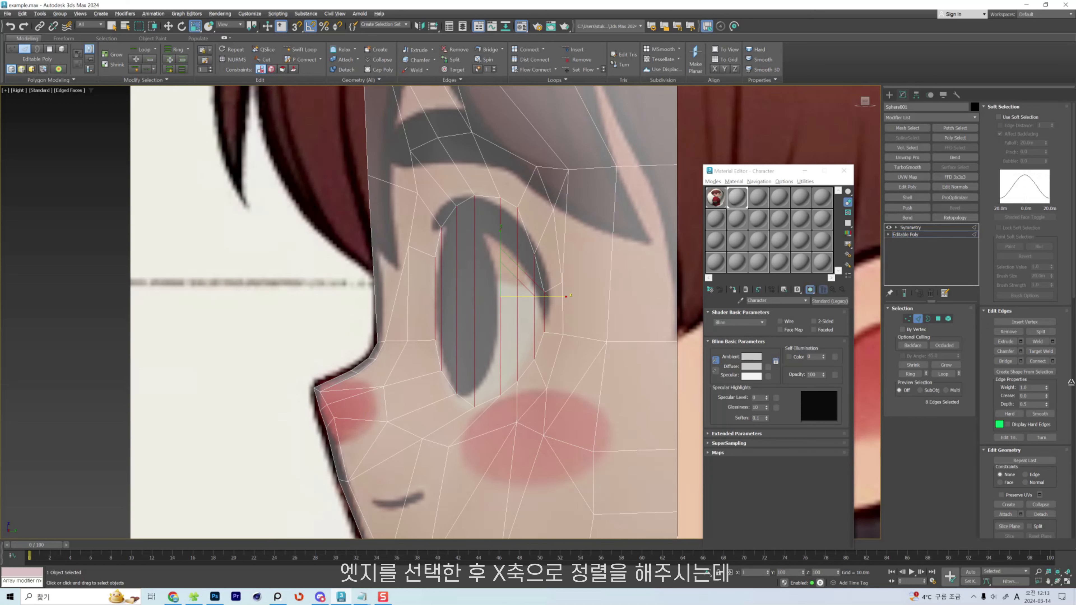
key("ctrl+z")
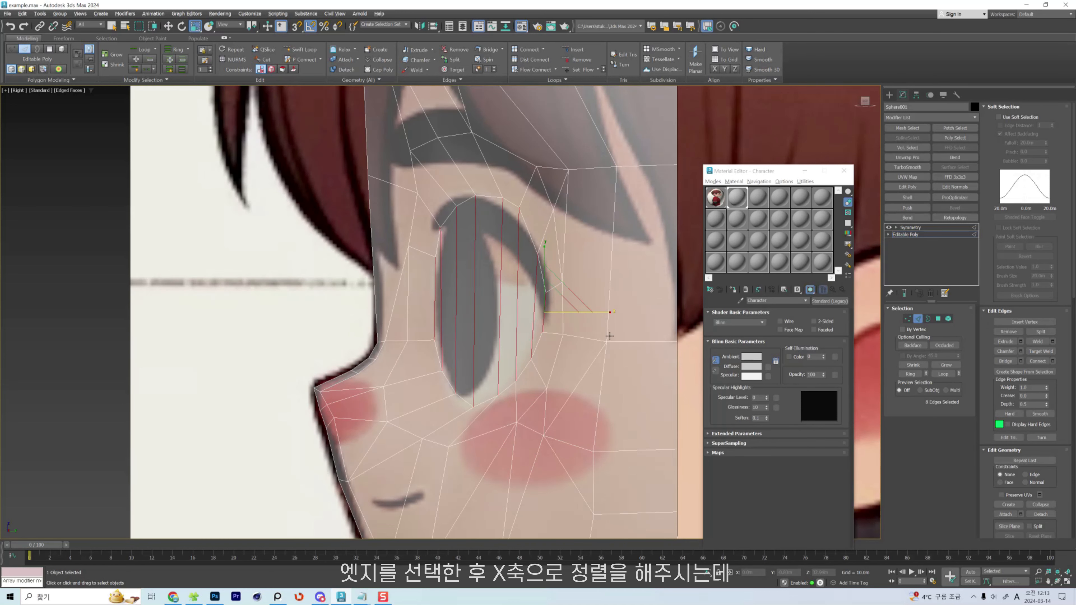
left_click_drag(609, 313, 549, 313)
key("ctrl+z")
middle_click_drag(549, 312, 561, 335)
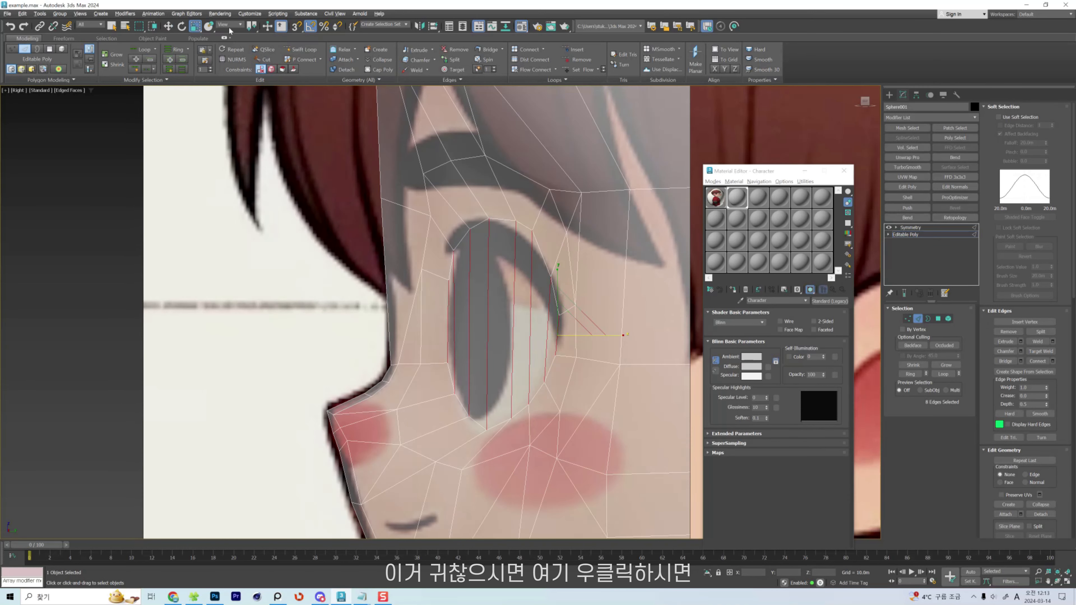
Straighten the selected eye edges by setting their X offset scale to 0 in the Scale Transform Type-In.
right_click(196, 27)
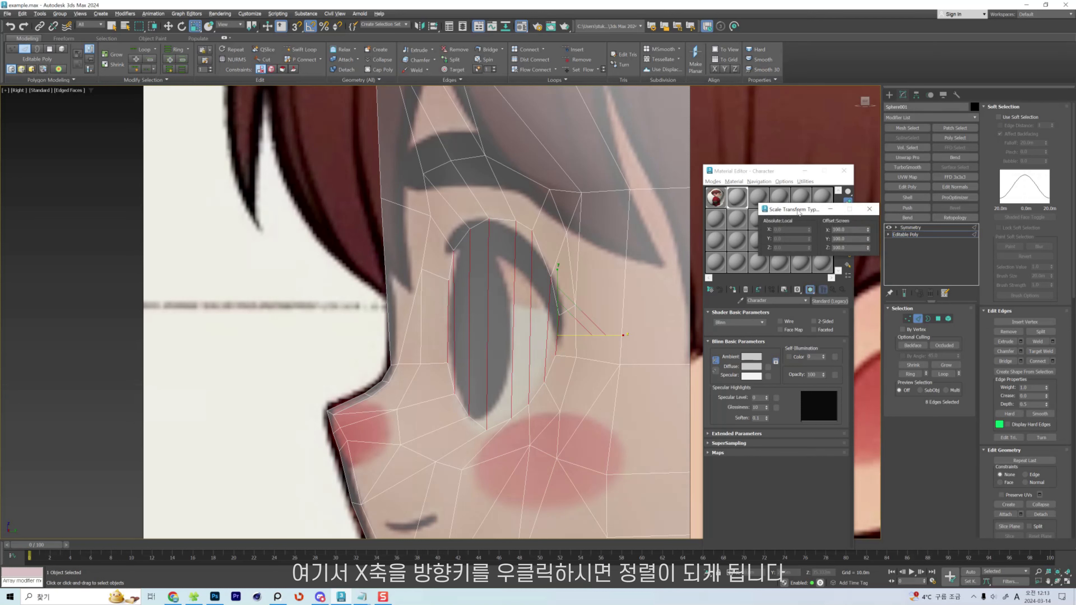
left_click_drag(797, 209, 685, 241)
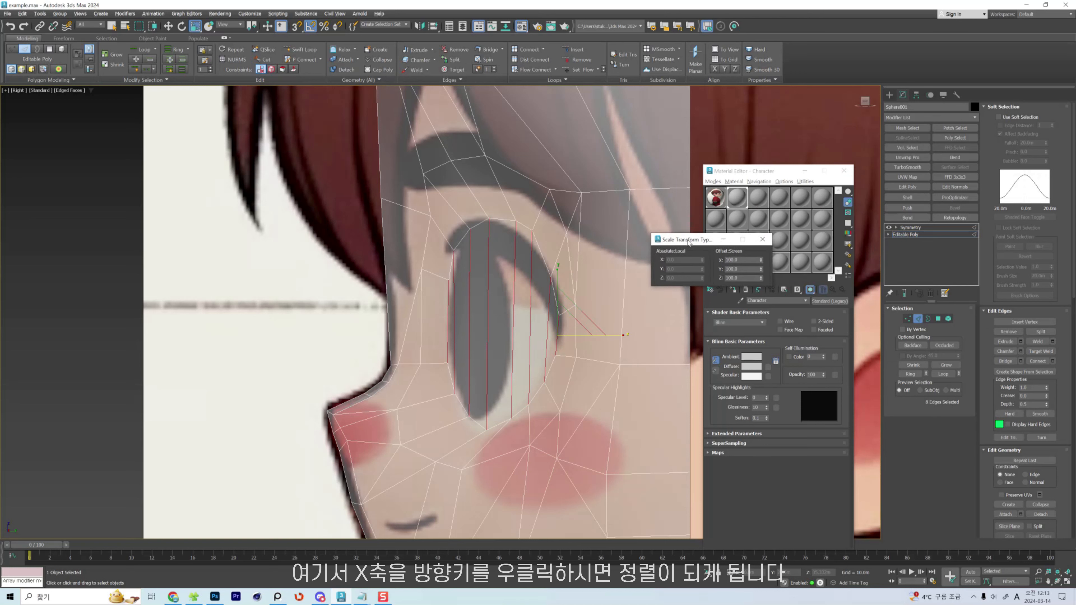
right_click(757, 262)
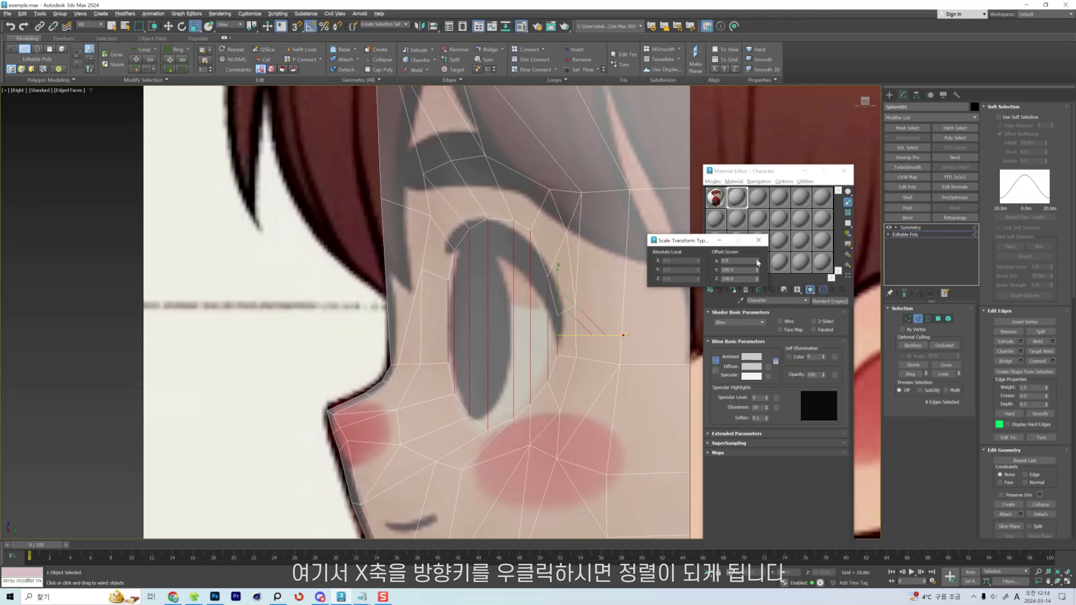
left_click(758, 240)
key("w")
scroll(540, 391, "down", 3)
scroll(541, 391, "up", 3)
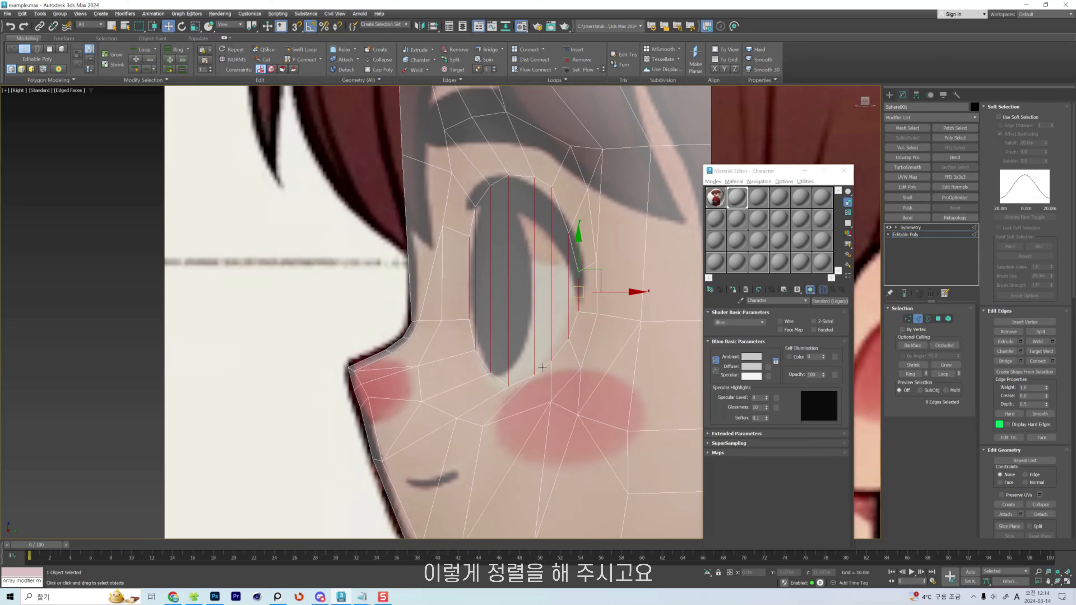
Move the cheek vertices below and behind the eye's outer corner up and backward to space them evenly.
middle_click_drag(546, 393, 545, 318)
key("1")
left_click(580, 293)
left_click_drag(580, 294, 591, 281)
left_click(577, 340)
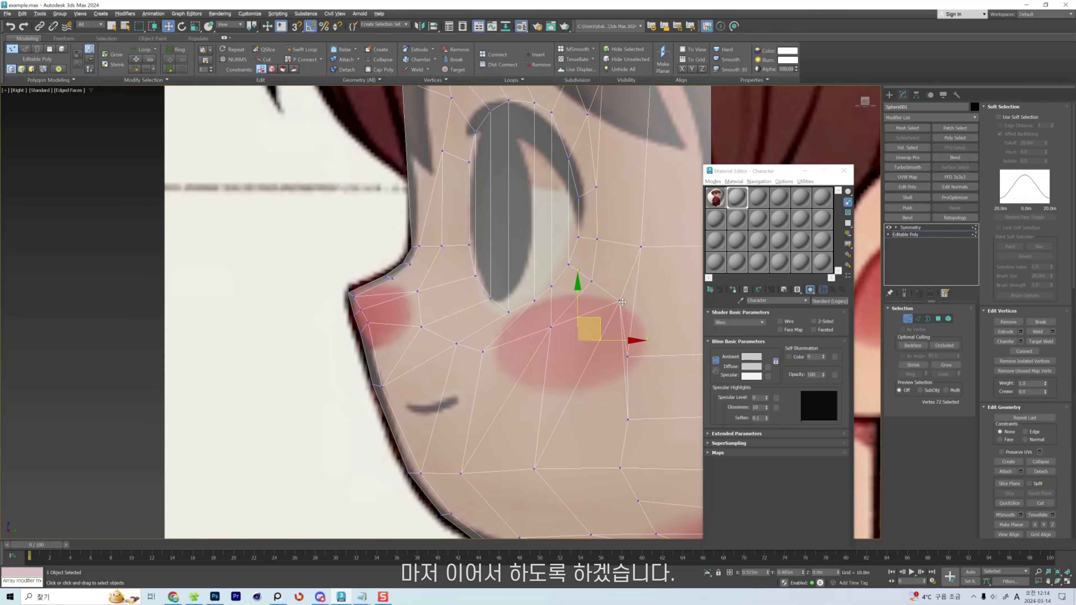
left_click_drag(577, 340, 614, 302)
left_click(628, 356)
left_click_drag(628, 356, 660, 324)
middle_click_drag(636, 330, 606, 329)
left_click_drag(611, 246, 615, 247)
left_click_drag(584, 301, 591, 300)
scroll(570, 307, "down", 4)
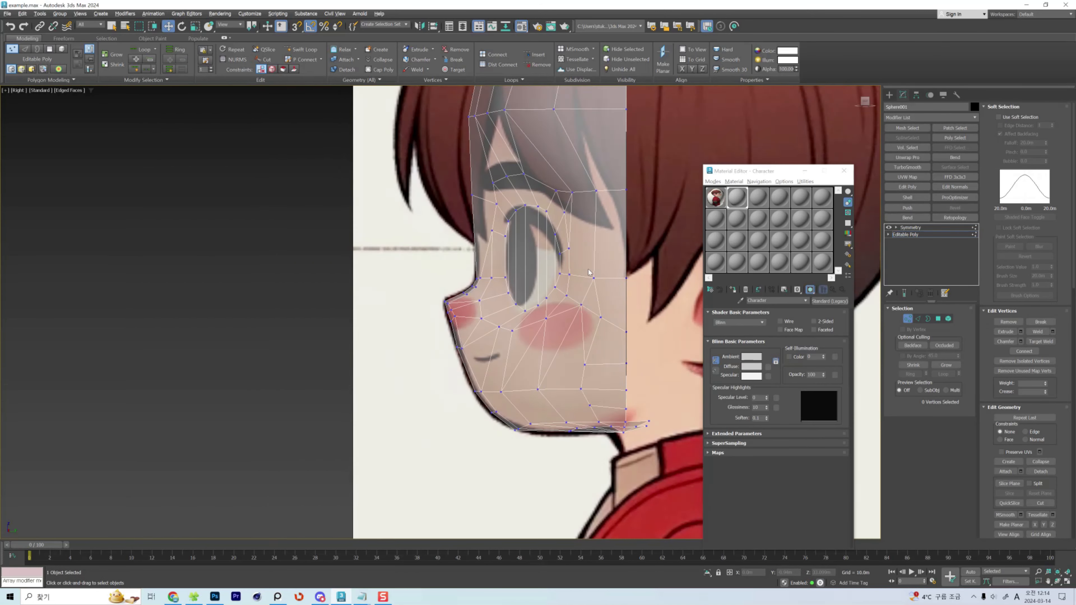
Cut an edge from the vertex in front of the eye to the face profile and shift the neighbouring vertices forward.
scroll(550, 247, "up", 2)
left_click(469, 222)
key("alt+c")
left_click(443, 222)
right_click(443, 222)
left_click_drag(443, 222, 447, 223)
left_click(468, 222)
left_click_drag(474, 184, 457, 182)
left_click_drag(468, 222, 458, 223)
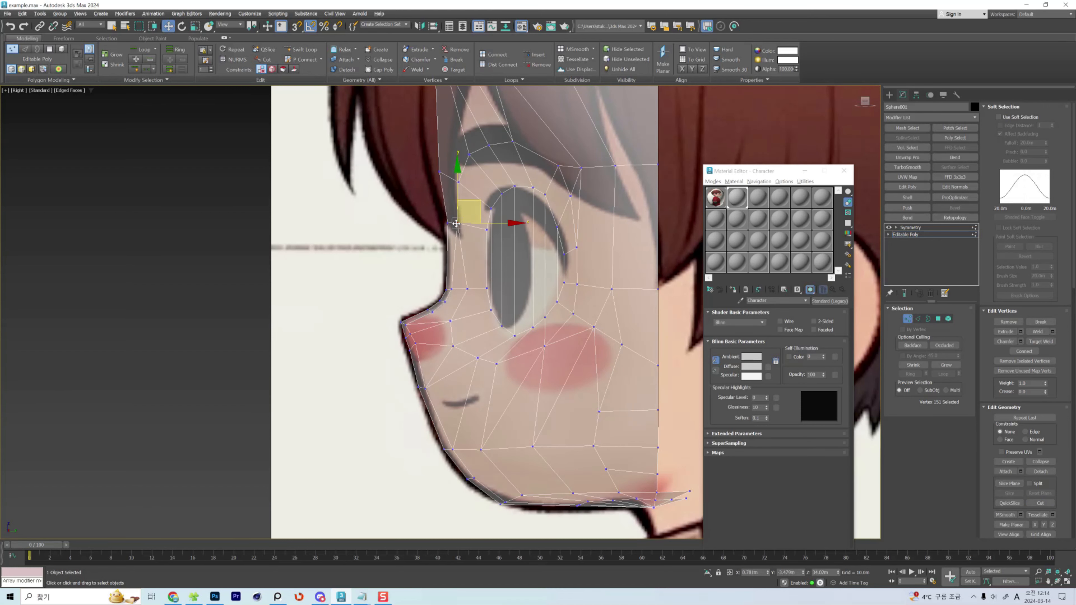
Move the cheek vertex below the eye's outer corner slightly backward.
left_click(540, 322)
middle_click_drag(540, 322, 525, 305)
left_click_drag(528, 329, 538, 326)
key("alt+c")
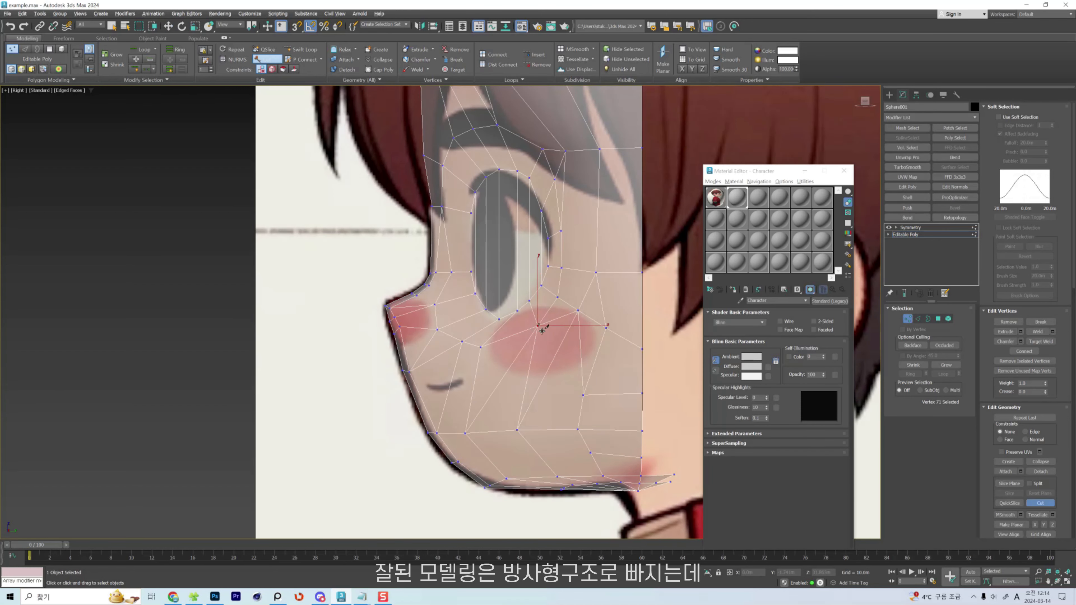
right_click(588, 395)
key("alt+space")
key("Escape")
middle_click_drag(532, 353, 530, 358)
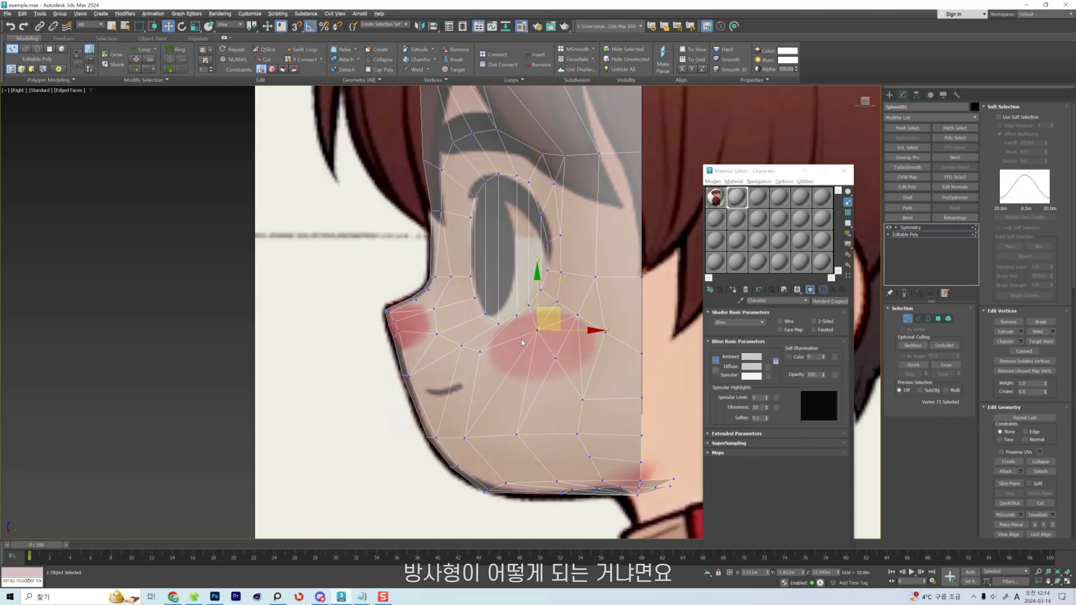
left_click_drag(527, 308, 536, 335)
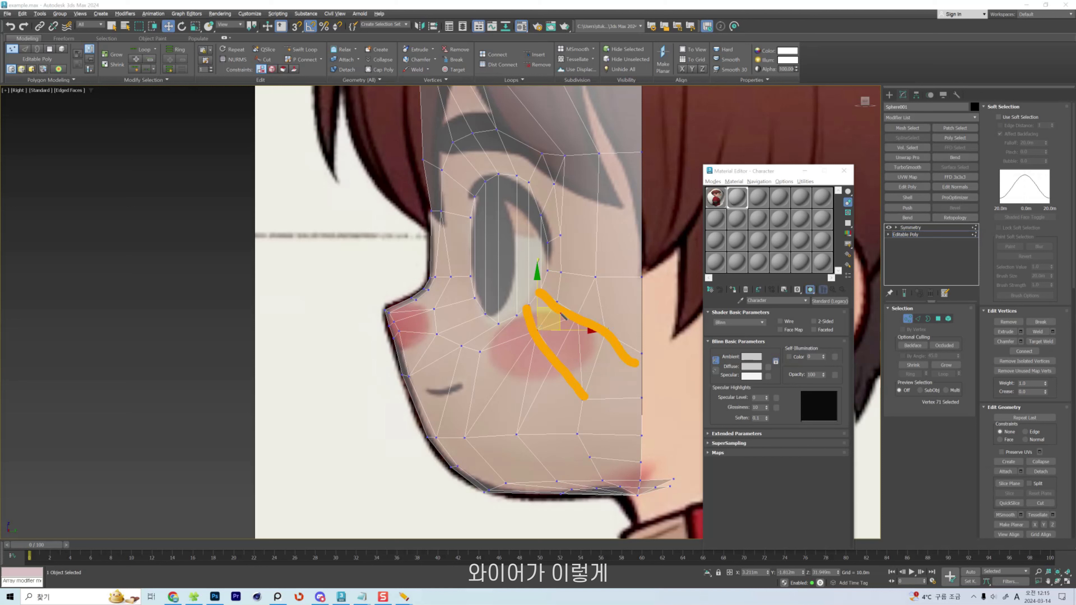
left_click_drag(563, 317, 539, 333)
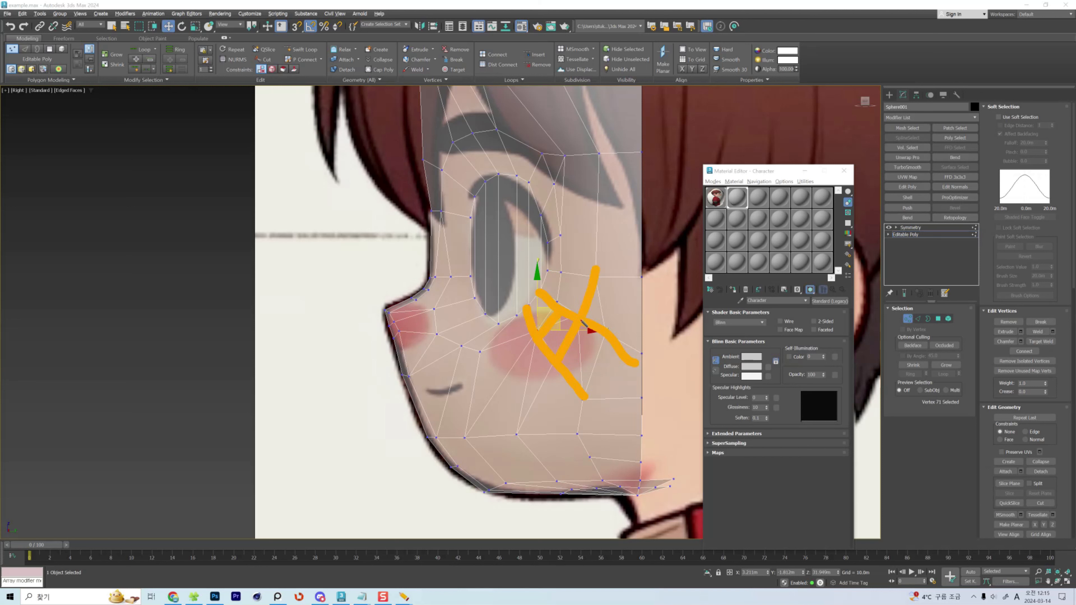
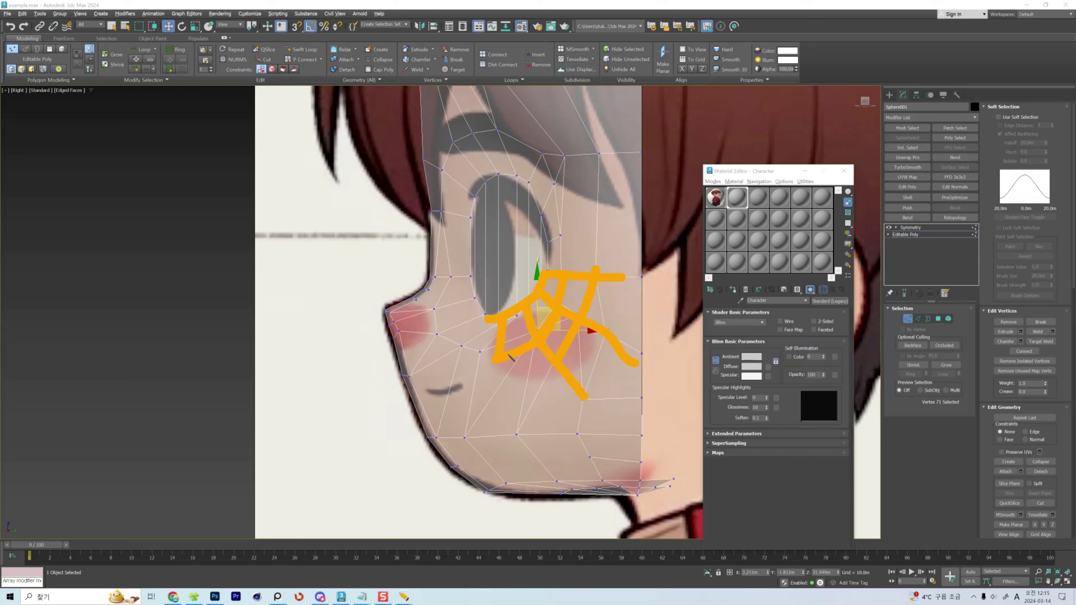
mouse_move(504, 390)
left_mouse_down()
mouse_move(572, 360)
mouse_move(624, 289)
left_mouse_up()
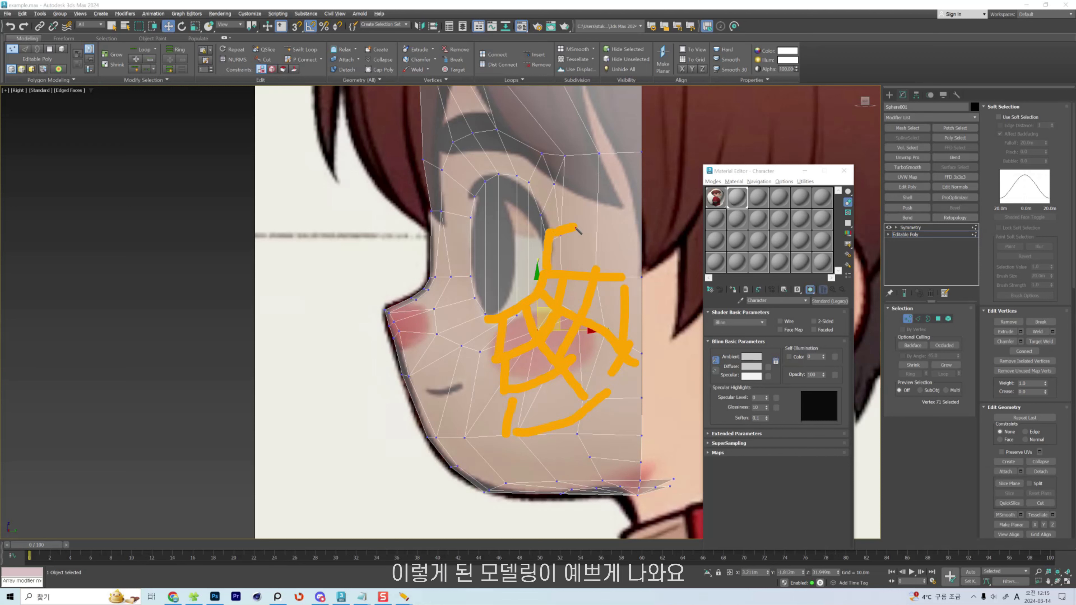
left_click_drag(568, 233, 569, 265)
left_click_drag(601, 215, 596, 270)
left_click_drag(623, 219, 629, 291)
mouse_move(537, 215)
left_mouse_down()
mouse_move(596, 165)
mouse_move(657, 149)
left_mouse_up()
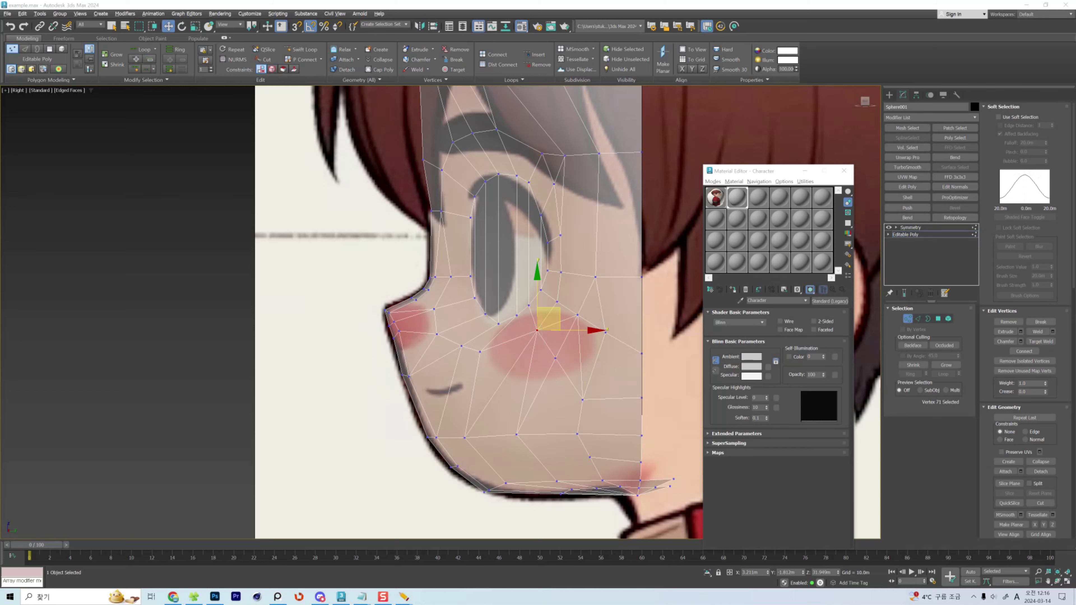
Remove the two slanted cross edges on the cheek behind the blush.
scroll(530, 361, "up", 5)
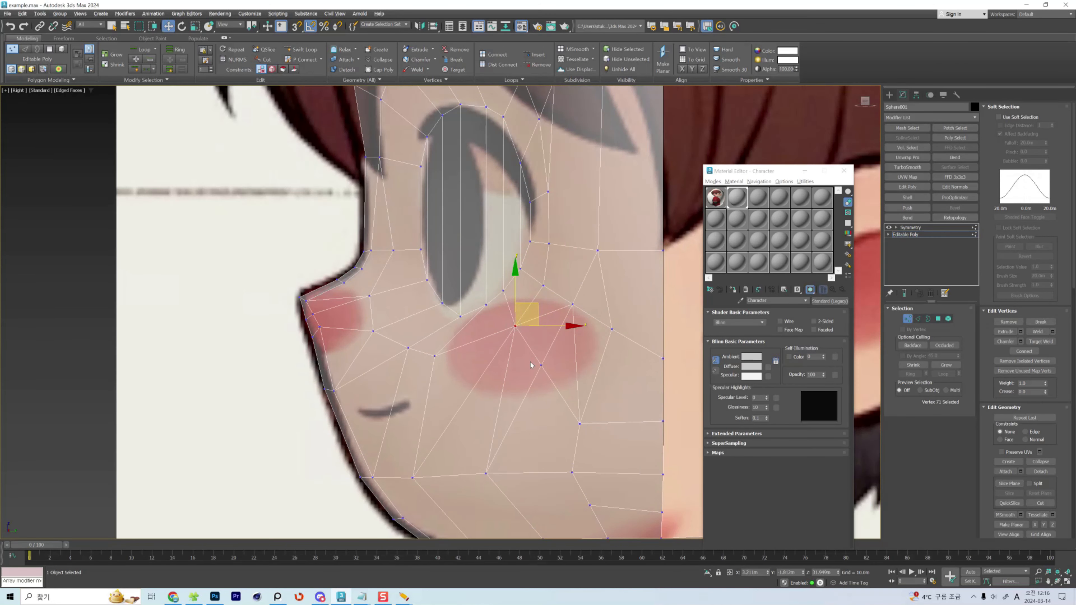
key("2")
left_click(536, 322)
key("BackSpace")
left_click(576, 351)
key("BackSpace")
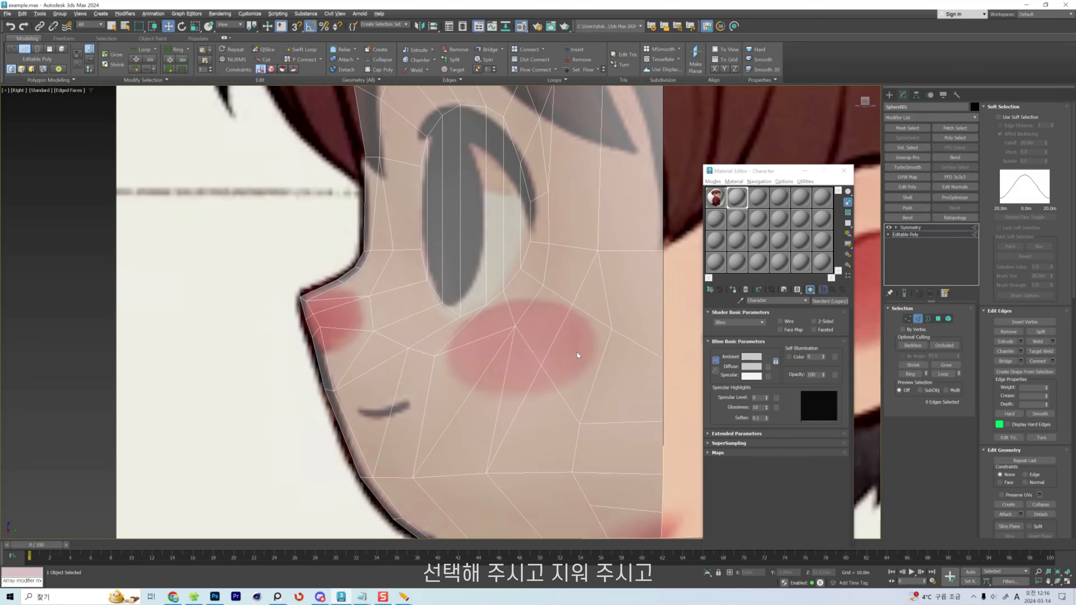
Reposition the vertices on and behind the cheek blush so the edges radiate away from the eye.
middle_click_drag(560, 441, 548, 443)
key("1")
left_click_drag(569, 425, 560, 372)
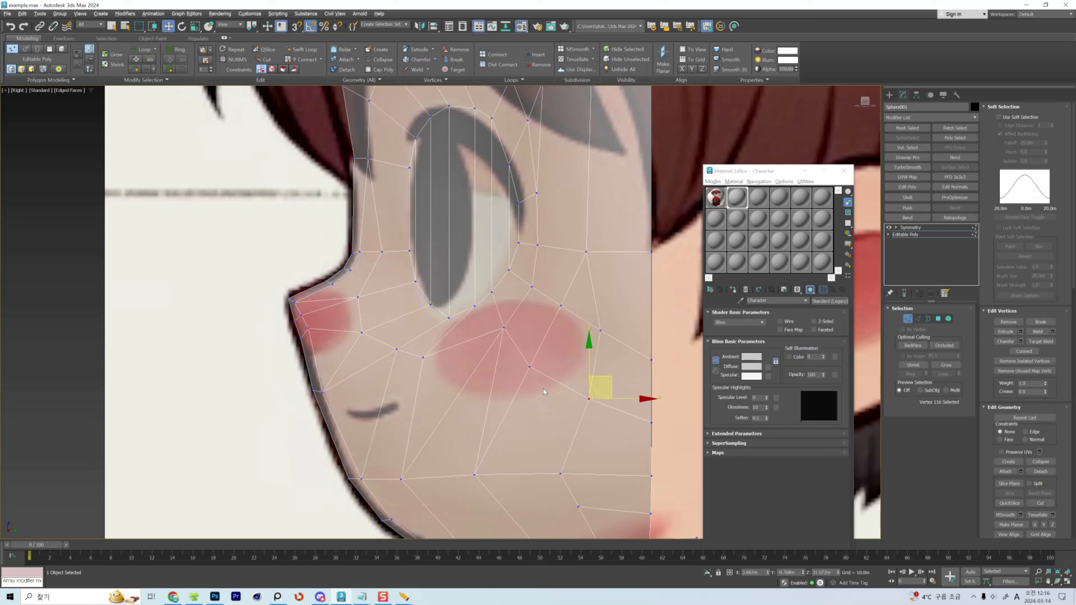
left_click(529, 367, "ctrl")
left_click_drag(601, 333, 618, 333)
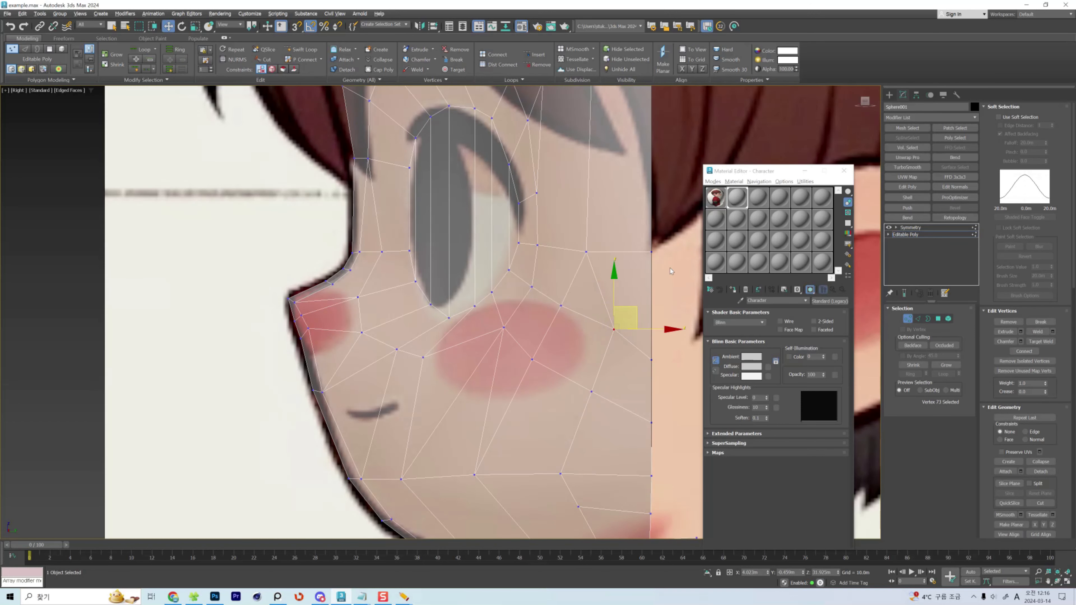
Adjust the vertices at eye-corner height along the temple and the head's side edge.
left_click(652, 252, "ctrl")
left_click(673, 245)
left_click_drag(651, 252, 639, 255)
left_click_drag(586, 252, 544, 245)
left_click(536, 194)
left_click_drag(536, 193, 550, 187)
Connect the vertical edges behind the eye with a new horizontal edge across the temple.
scroll(586, 200, "down", 2)
middle_click_drag(587, 200, 538, 239)
key("ctrl+z")
key("2")
key("1")
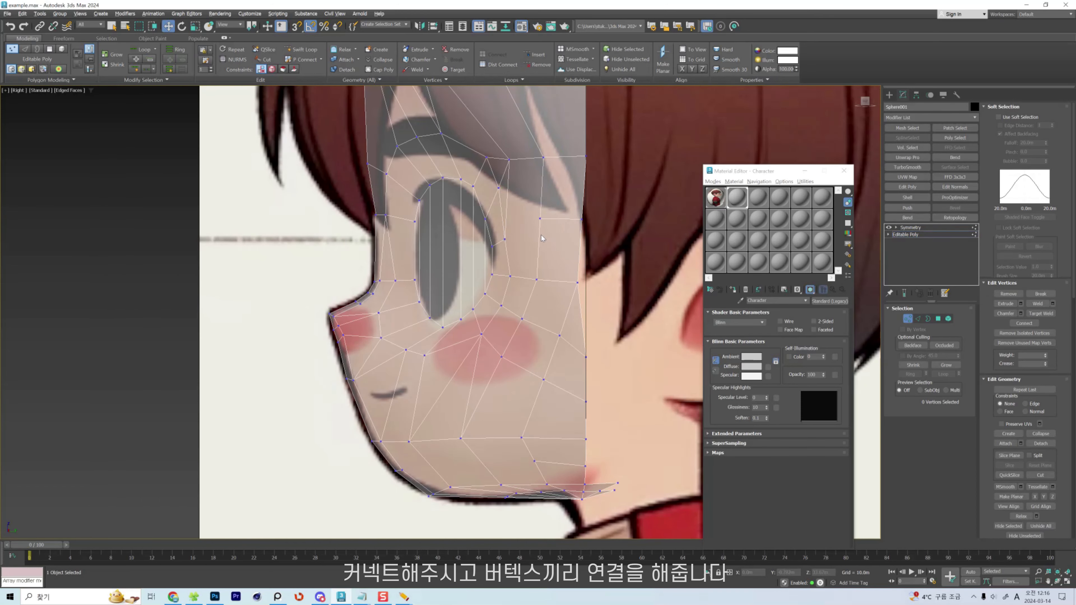
middle_click_drag(502, 239, 487, 278)
key("2")
key("1")
Connect the loop vertex above the eye's outer corner to the new temple vertex behind it.
left_click(483, 220)
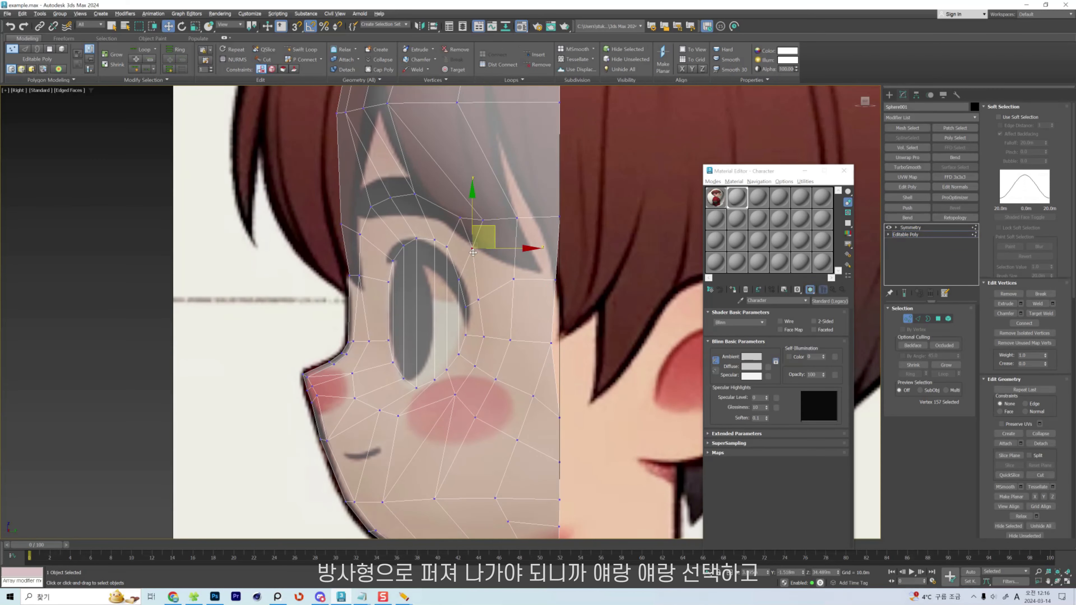
left_click(513, 279, "ctrl")
key("ctrl+shift+e")
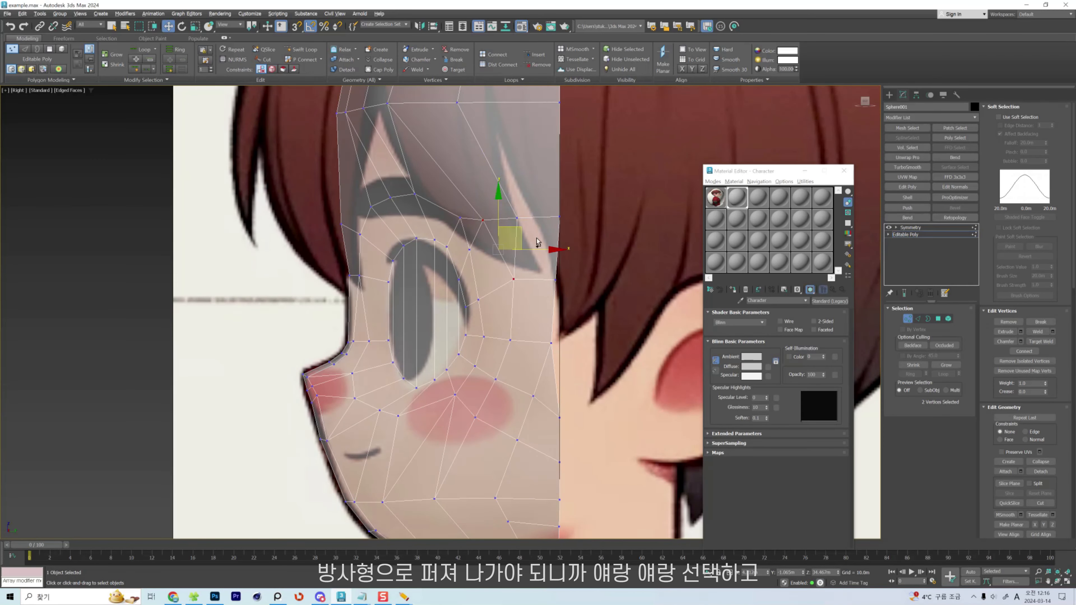
Connect the vertex above the temple to the side vertex below it and remove the old vertical edge between the rows.
left_click(516, 218)
left_click(555, 279, "ctrl")
key("ctrl+shift+e")
key("2")
left_click(514, 254)
key("BackSpace")
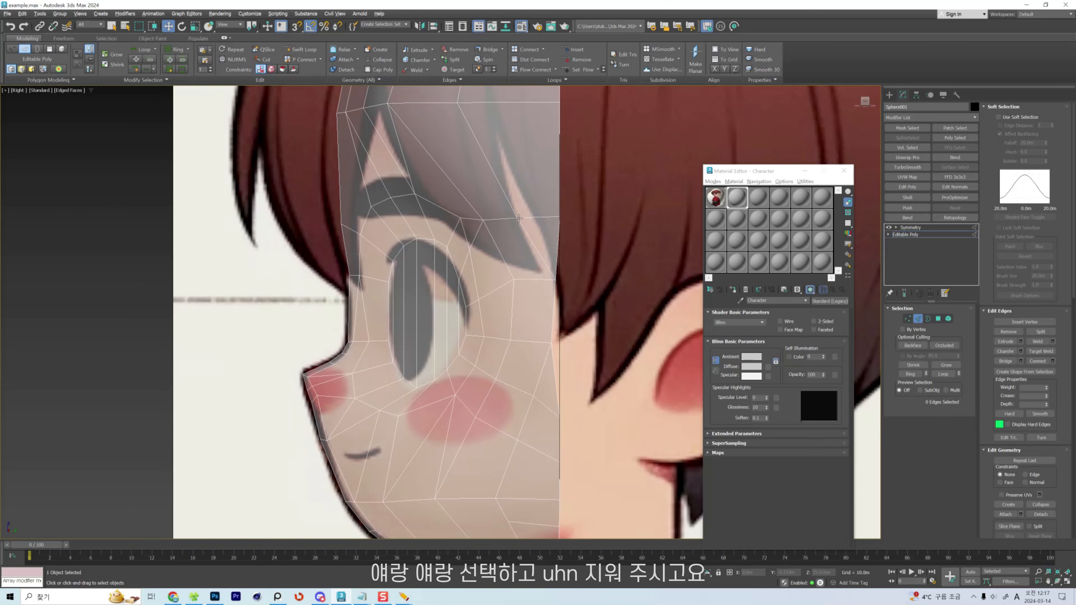
Move the vertex above the temple upward to even out the spacing behind the eyebrow.
key("1")
left_click(517, 218)
left_click_drag(516, 218, 517, 200)
middle_click_drag(517, 200, 522, 205)
key("alt+c")
left_click(521, 205)
right_click(449, 180)
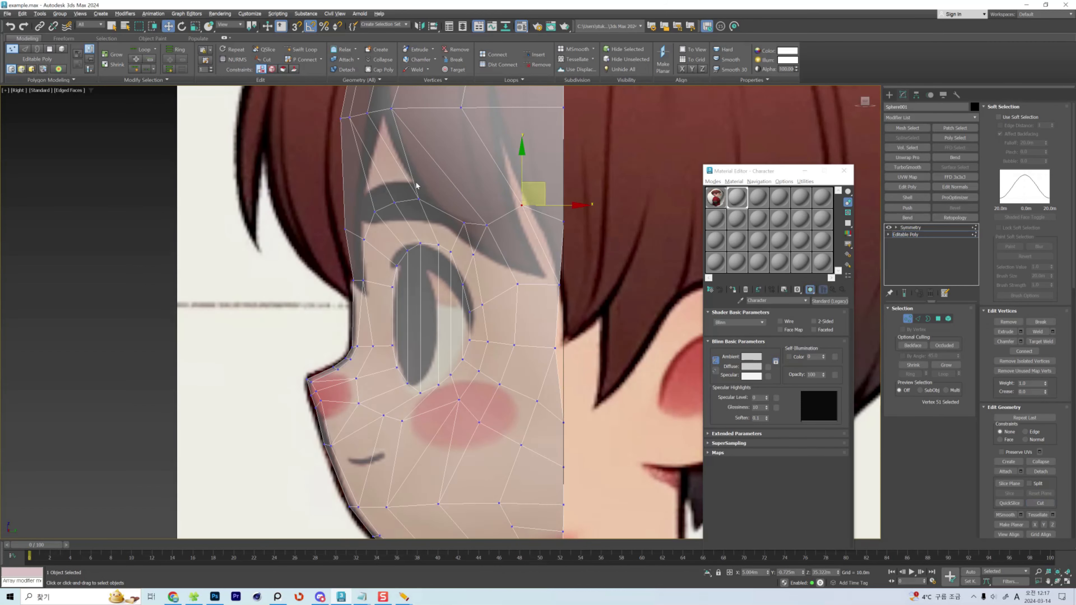
Connect the slanted forehead edges above the eyebrow with a new row of edges.
key("2")
left_click(411, 187)
left_click(387, 189, "ctrl")
left_click(370, 192, "ctrl")
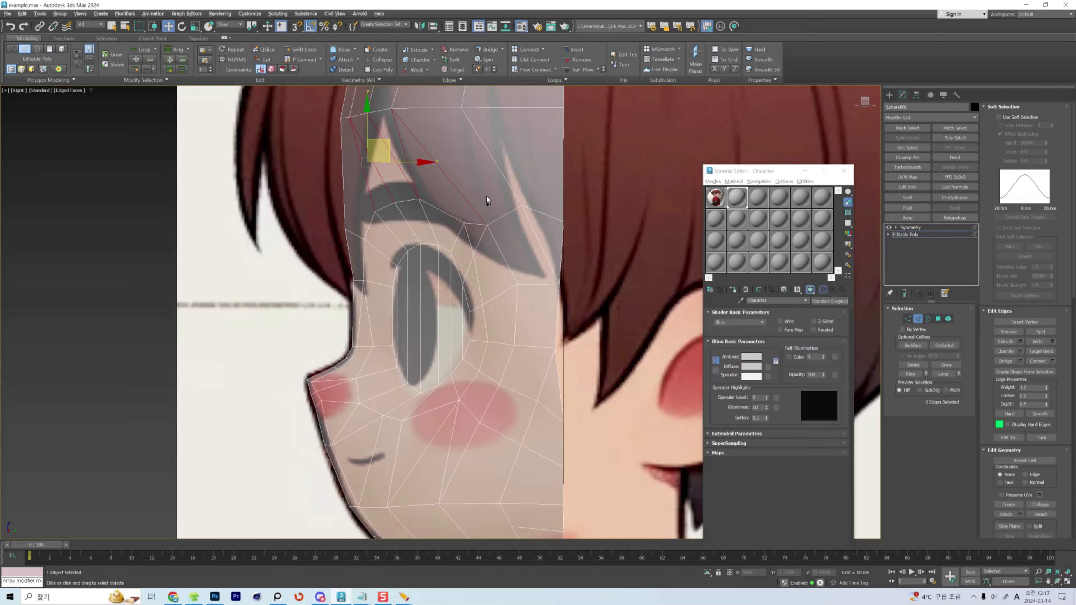
key("ctrl+shift+e")
key("1")
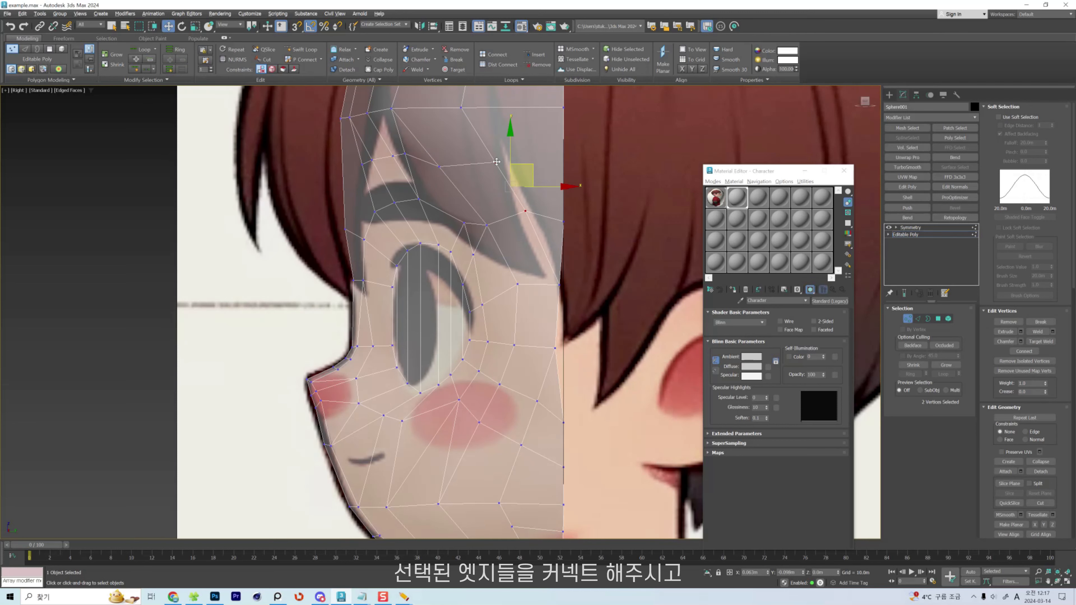
Link the new forehead row to the vertex above the temple and lower the row's rear vertex.
left_click(496, 167)
left_click_drag(492, 157, 486, 181)
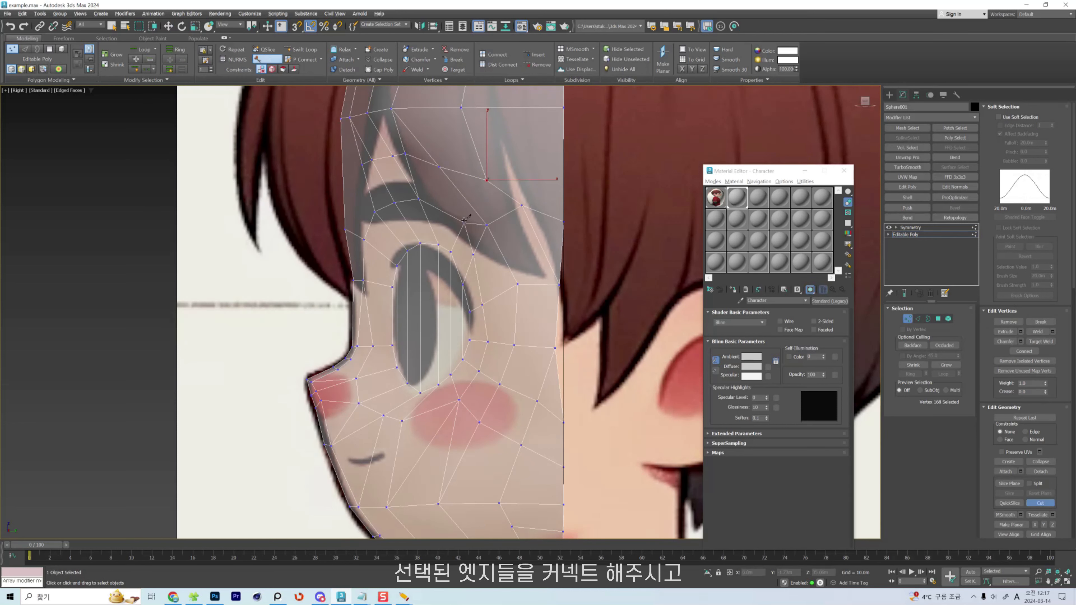
key("2")
left_click(473, 225)
middle_click_drag(473, 224, 489, 236)
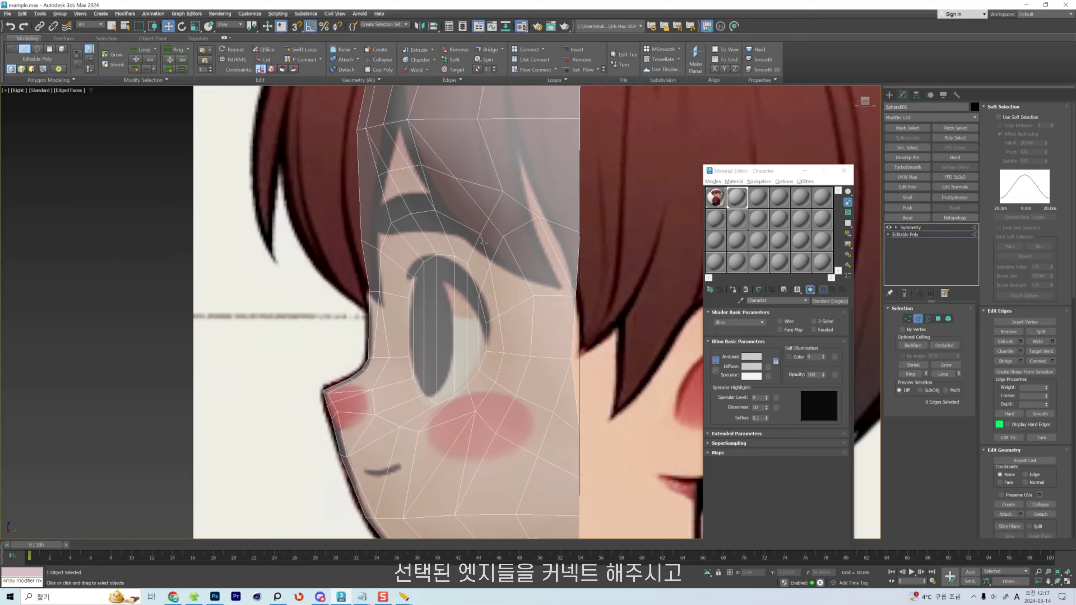
Move the eyebrow vertices down toward the eyebrow's lower edge and tidy the loop above the eye.
key("1")
left_click(435, 210)
left_click_drag(443, 232, 444, 233)
left_click_drag(411, 214, 390, 255)
left_click(380, 250)
left_click(408, 298)
scroll(428, 225, "up", 2)
middle_click_drag(428, 226, 435, 286)
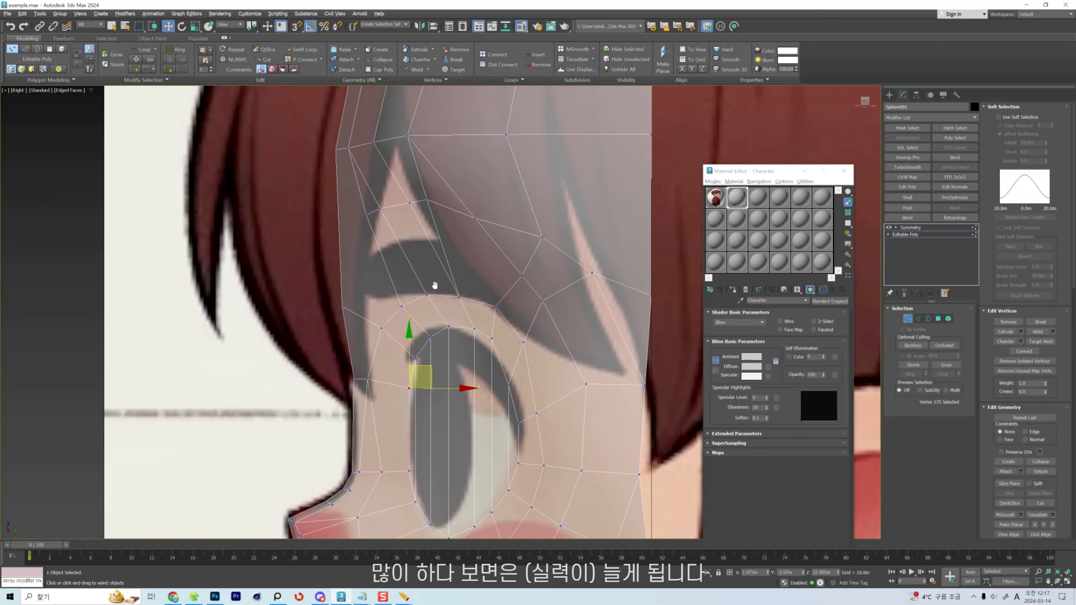
Cut a new edge behind the eyebrow and collapse the short stray edge it leaves above the temple.
left_click_drag(475, 219, 485, 256)
key("alt+c")
left_click(527, 242)
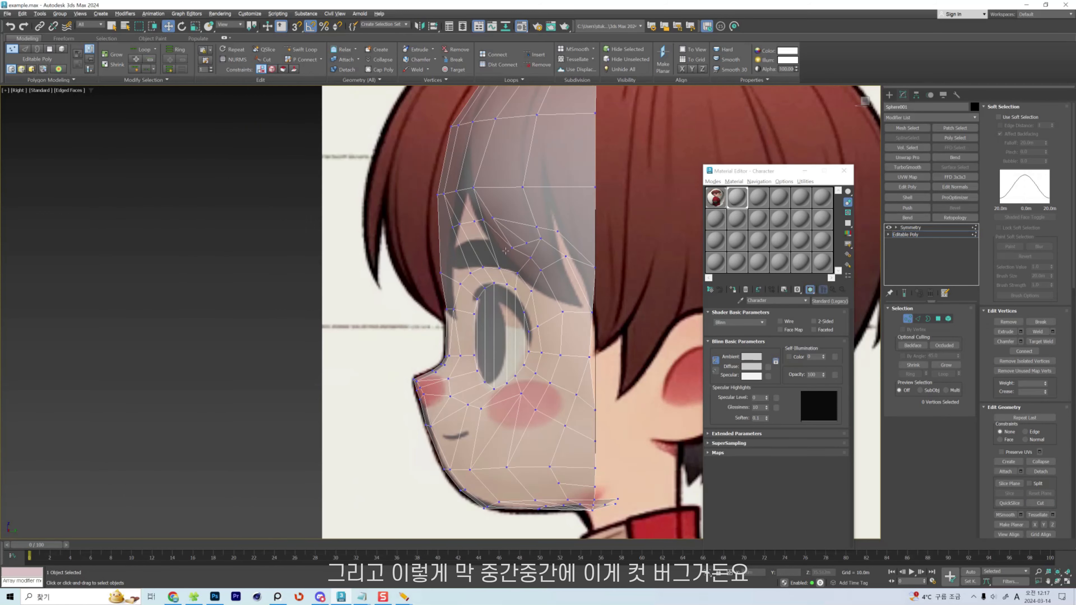
scroll(512, 236, "up", 5)
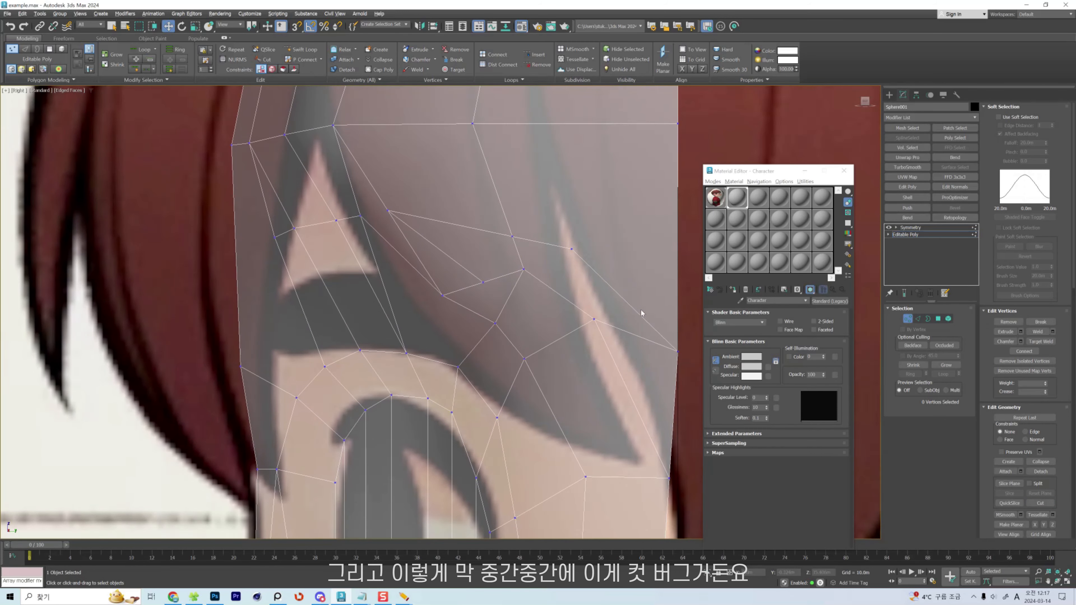
middle_click_drag(531, 271, 547, 278)
key("2")
key("alt+c")
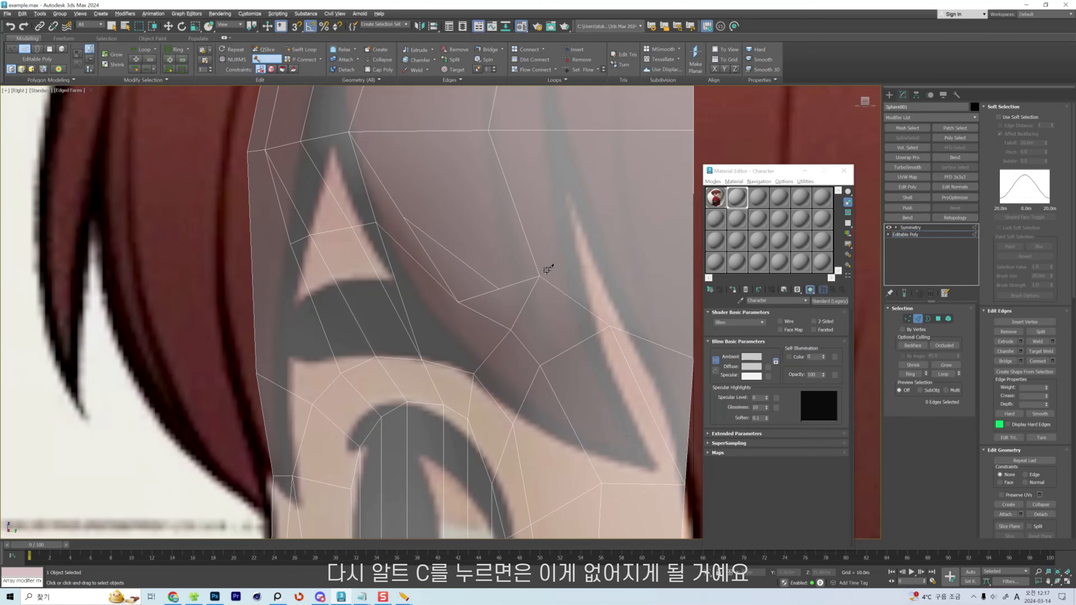
key("alt+c")
left_click(520, 282)
key("ctrl+alt+c")
Move the vertices behind the eyebrow to even out the spacing around the collapsed point.
key("1")
scroll(564, 261, "down", 2)
left_click_drag(532, 275, 550, 274)
left_click_drag(450, 230, 508, 249)
left_click_drag(489, 290, 491, 283)
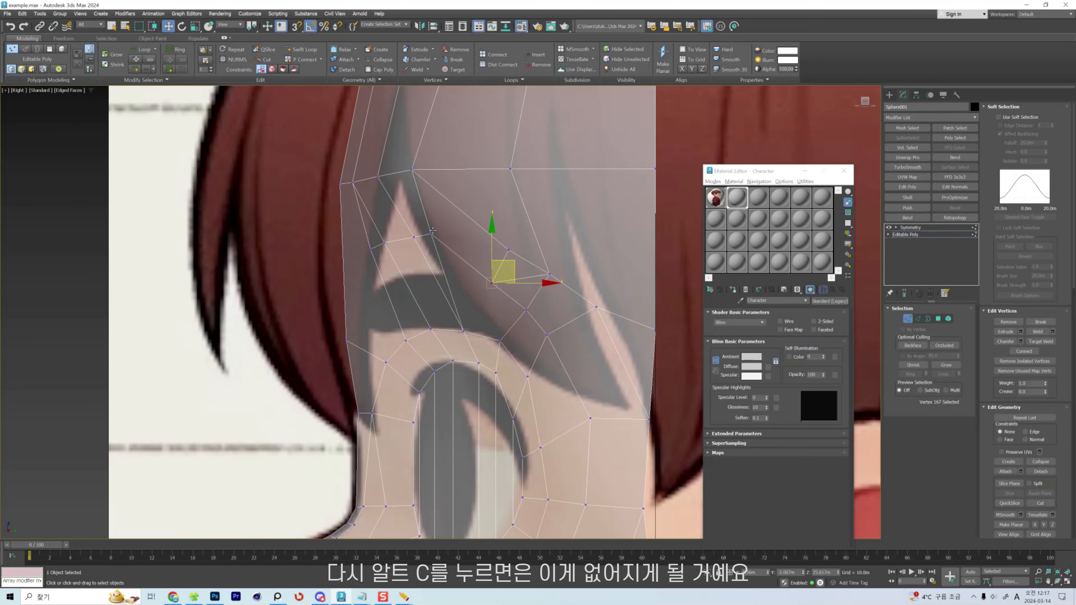
Lower the forehead vertices above the eyebrow onto the eyebrow's upper outline.
left_click_drag(432, 234, 442, 278)
left_click_drag(385, 243, 396, 293)
left_click(430, 329)
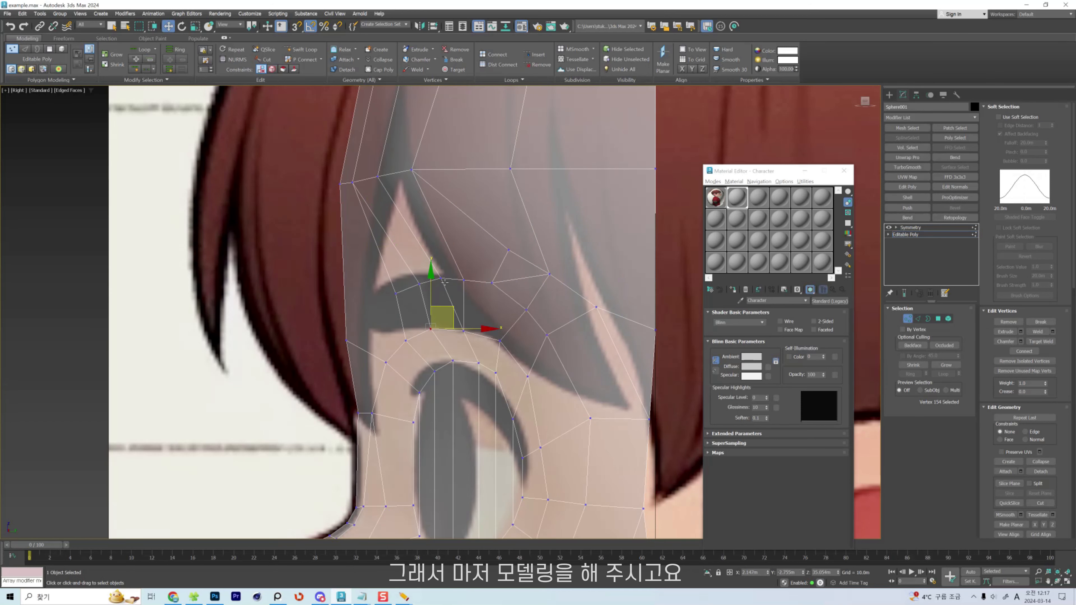
Collapse the short surplus edges at the rear of the eyebrow and above the temple.
key("2")
left_click(452, 280)
key("ctrl+alt+c")
left_click(510, 298)
key("ctrl+alt+c")
left_click(528, 262)
key("ctrl+alt+c")
Reposition the vertices from the temple down to the eye's rear side to even out the radial flow.
scroll(529, 263, "down", 6)
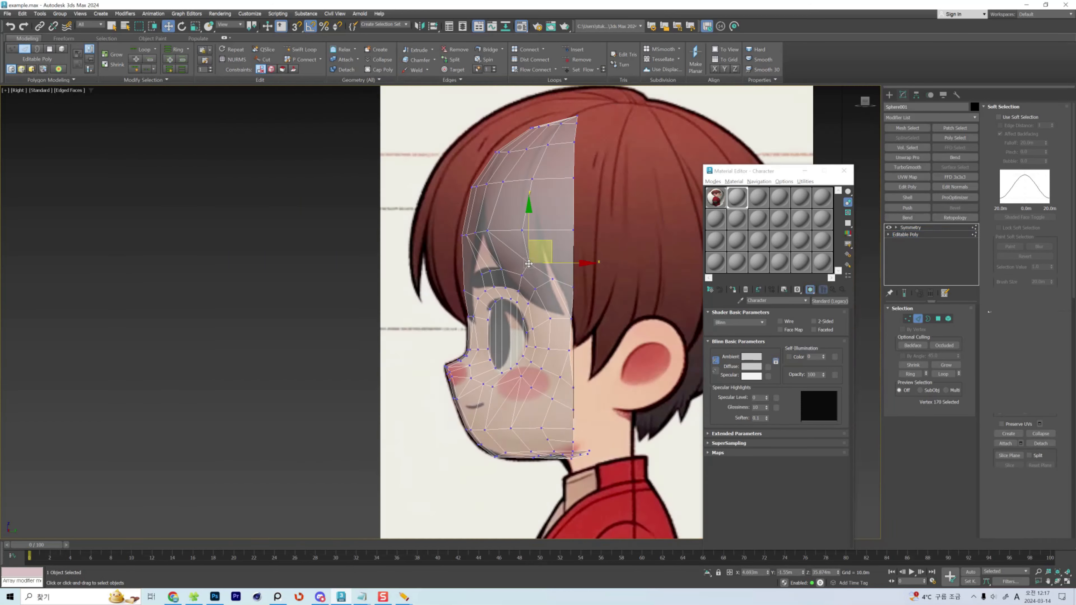
scroll(552, 240, "up", 5)
left_click_drag(505, 286, 498, 284)
left_click_drag(593, 221, 569, 206)
left_click_drag(594, 334, 595, 293)
left_click_drag(548, 398, 545, 401)
left_click_drag(518, 339, 522, 345)
mouse_move(411, 309)
left_mouse_down()
mouse_move(401, 313)
mouse_move(419, 306)
left_mouse_up()
Cut a line of edges from the eyebrow's front end down to the loop in front of the eye.
key("alt+c")
left_click(401, 312)
left_click(386, 348)
left_click(388, 394)
scroll(377, 430, "up", 5)
right_click(435, 423)
scroll(381, 351, "down", 5)
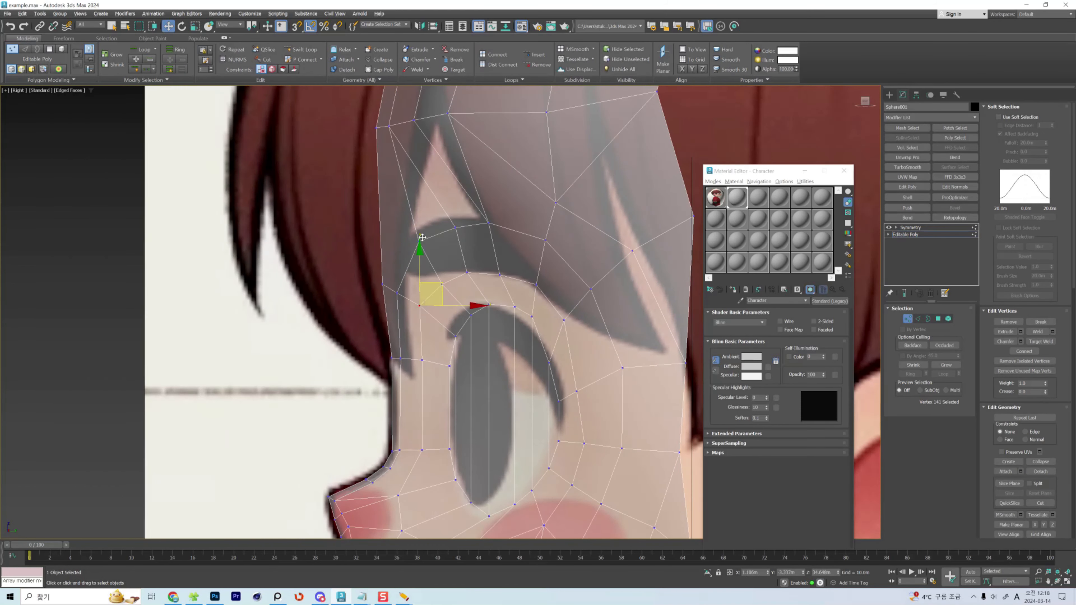
Shift the edge behind the eye slightly toward the back of the head.
key("2")
left_click(505, 250)
scroll(506, 253, "down", 5)
scroll(553, 239, "up", 5)
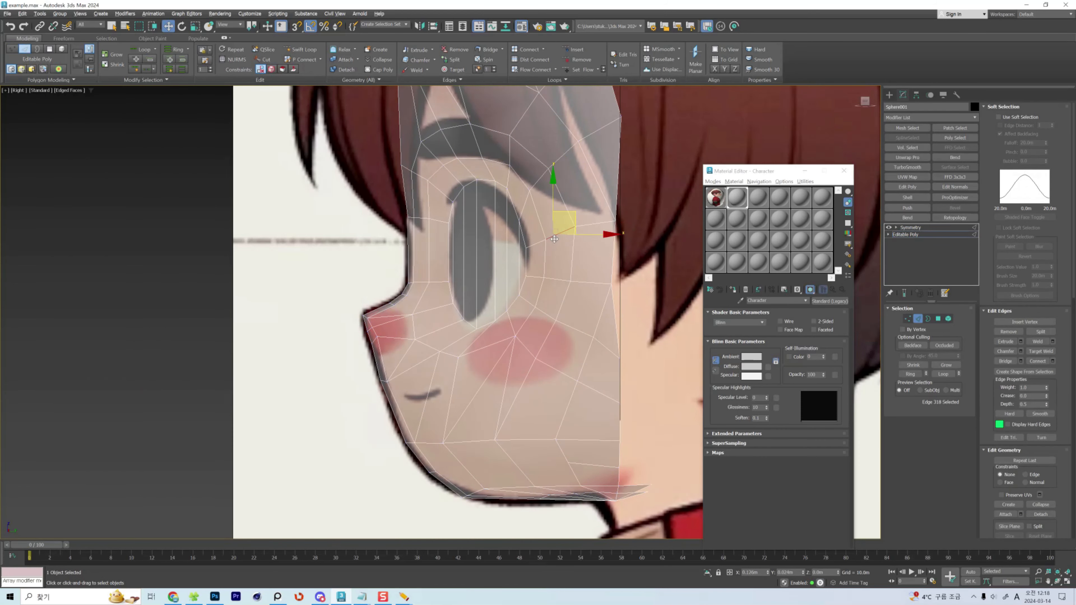
left_click_drag(554, 238, 559, 237)
Connect the two edges near the front of the mouth with a new edge along the lip.
left_click(535, 348)
scroll(400, 377, "up", 2)
left_click(400, 377)
left_click(391, 377, "ctrl")
key("ctrl+shift+e")
In the front view, move the new lip vertices and their neighbours onto the drawn mouth line.
key("1")
key("f")
left_click_drag(506, 324, 481, 296)
left_click_drag(400, 323, 401, 297)
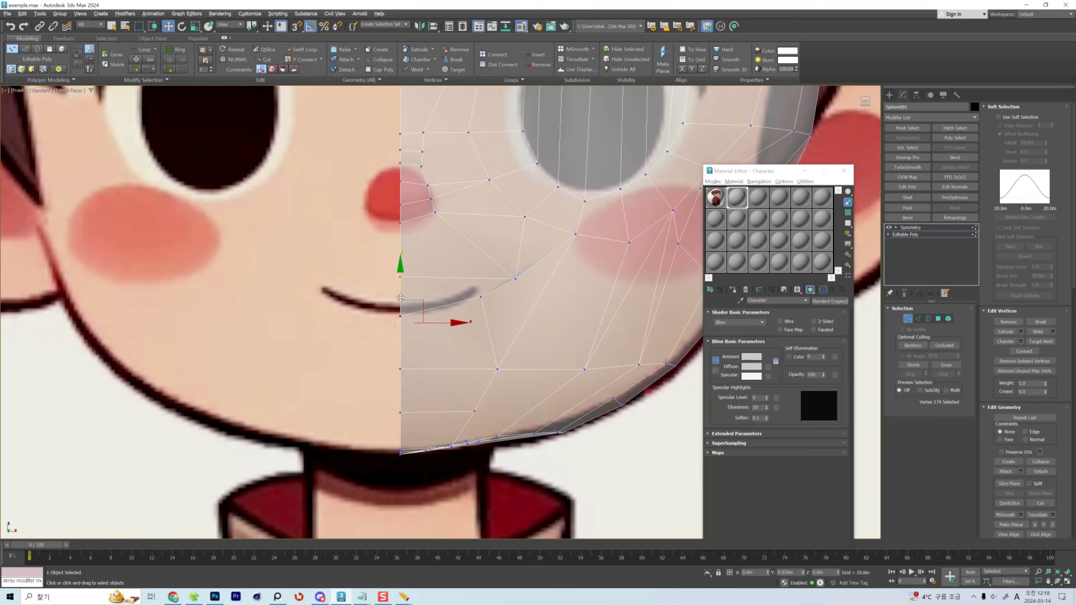
left_click_drag(534, 263, 484, 248)
key("2")
left_click(451, 303)
left_click(456, 368, "ctrl")
key("ctrl+shift+e")
key("1")
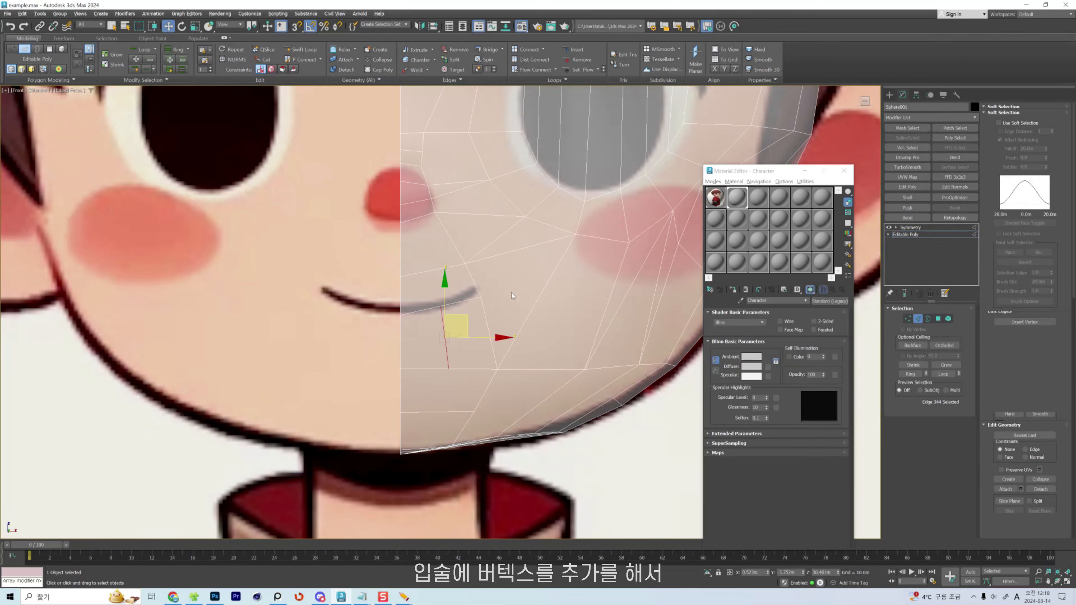
left_click(440, 306)
key("ctrl+z")
key("ctrl+z")
Connect the three horizontal edges above, along and below the mouth, and raise the mouth's centre vertex onto the lip line.
key("2")
left_click(433, 272)
left_click(439, 306, "ctrl")
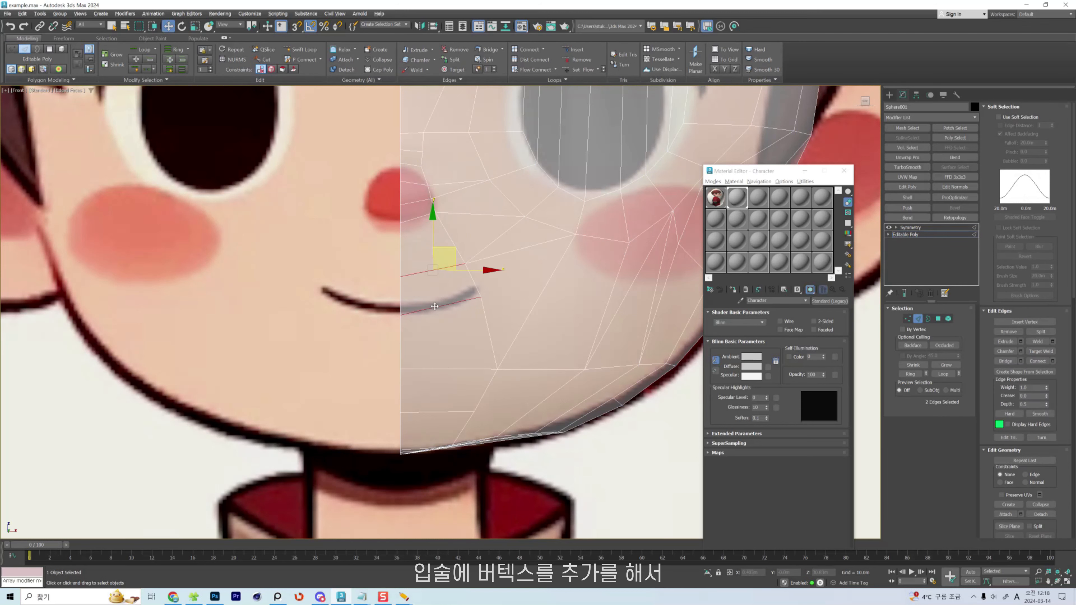
left_click(443, 368, "ctrl")
scroll(444, 369, "up", 4)
key("1")
left_click(379, 313)
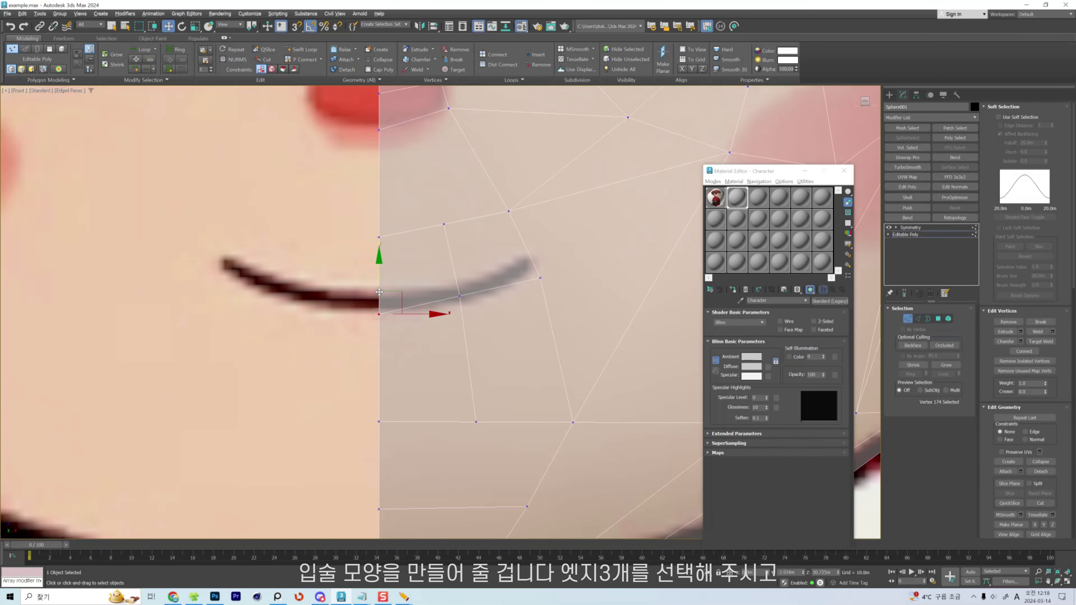
Add another vertical row through the mouth edges nearest the centre line and slide the outer row toward the mouth corner.
key("2")
left_click(413, 230)
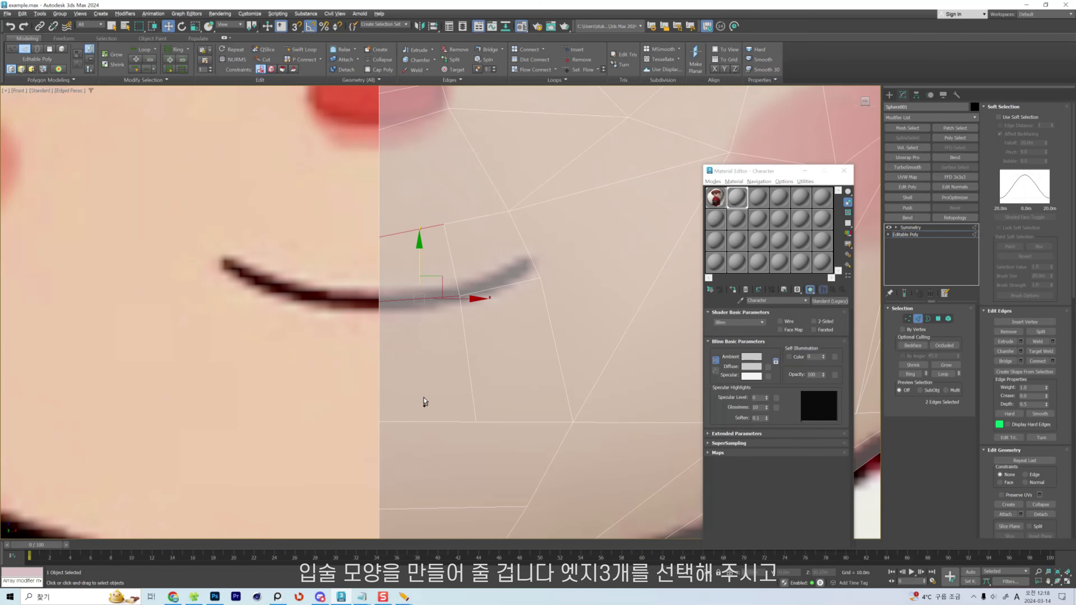
left_click(424, 420, "ctrl")
key("ctrl+shift+e")
double_click(464, 328)
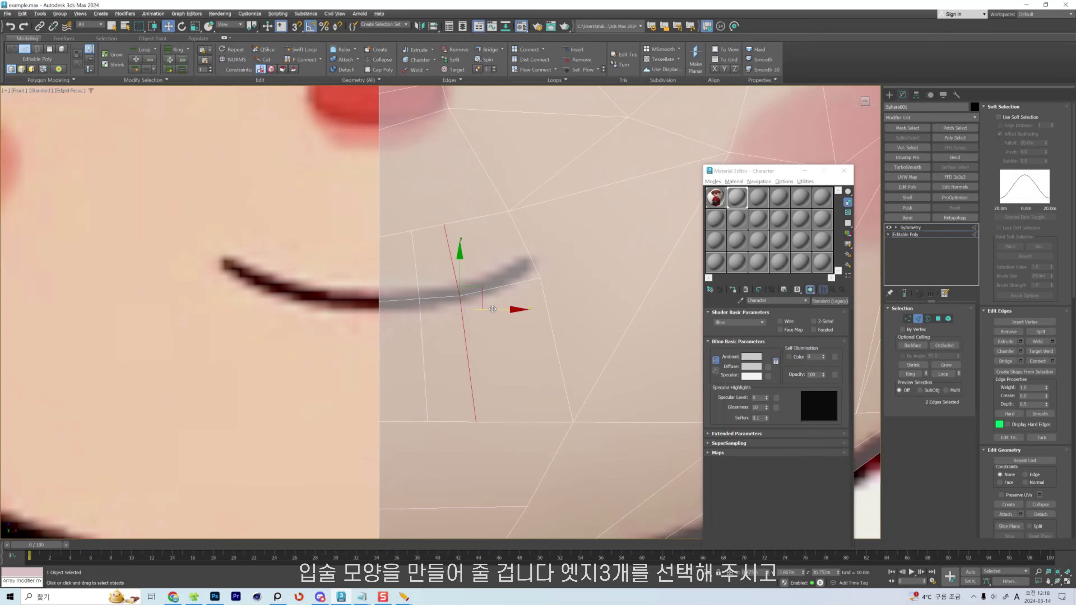
left_click_drag(481, 286, 498, 286)
Move the mouth corner vertex to the line's end and lower the vertices above the mouth onto its upper outline.
key("1")
left_click(518, 259)
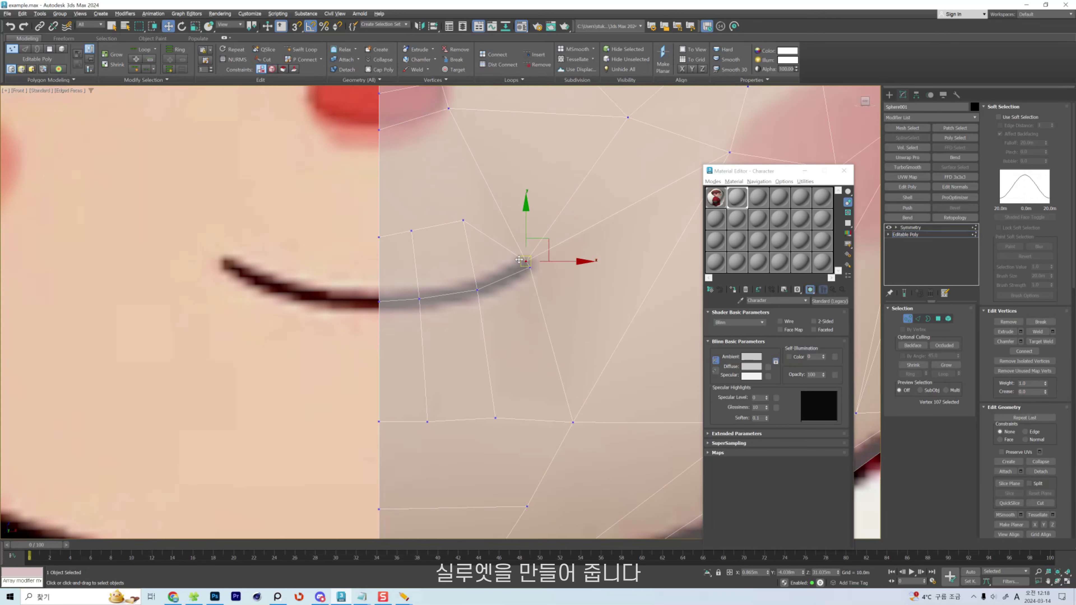
left_click_drag(463, 221, 477, 272)
left_click_drag(412, 230, 421, 282)
left_click_drag(378, 237, 379, 284)
Raise the vertices below the mouth to form the lower lip outline.
left_click_drag(368, 407, 438, 434)
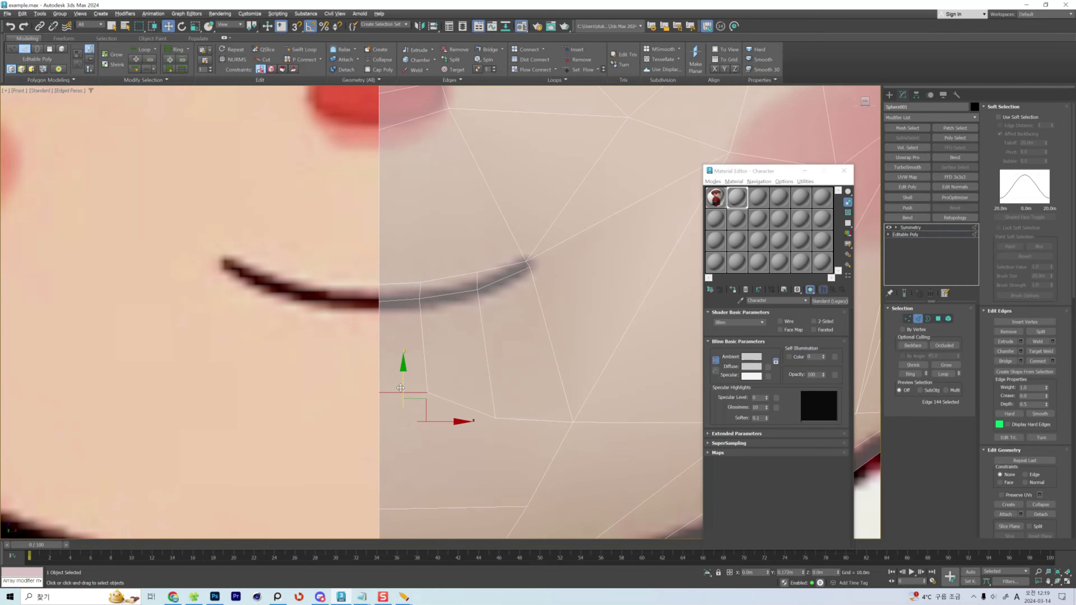
left_click_drag(403, 373, 403, 267)
left_click_drag(495, 418, 496, 330)
Connect the chin edge to the lower lip with a new vertical edge.
scroll(462, 303, "down", 3)
key("2")
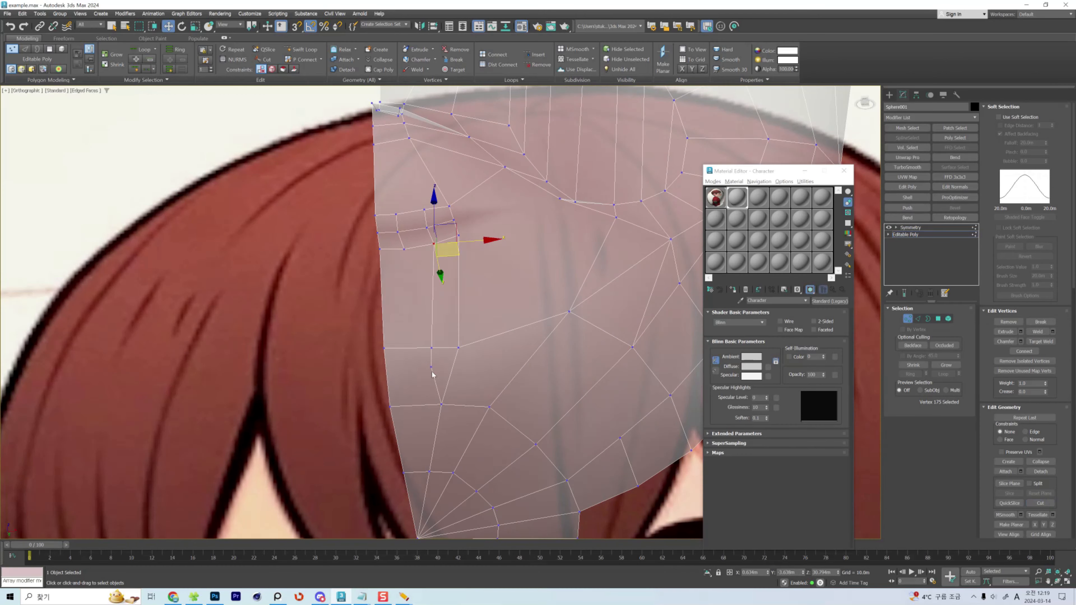
left_click(420, 347)
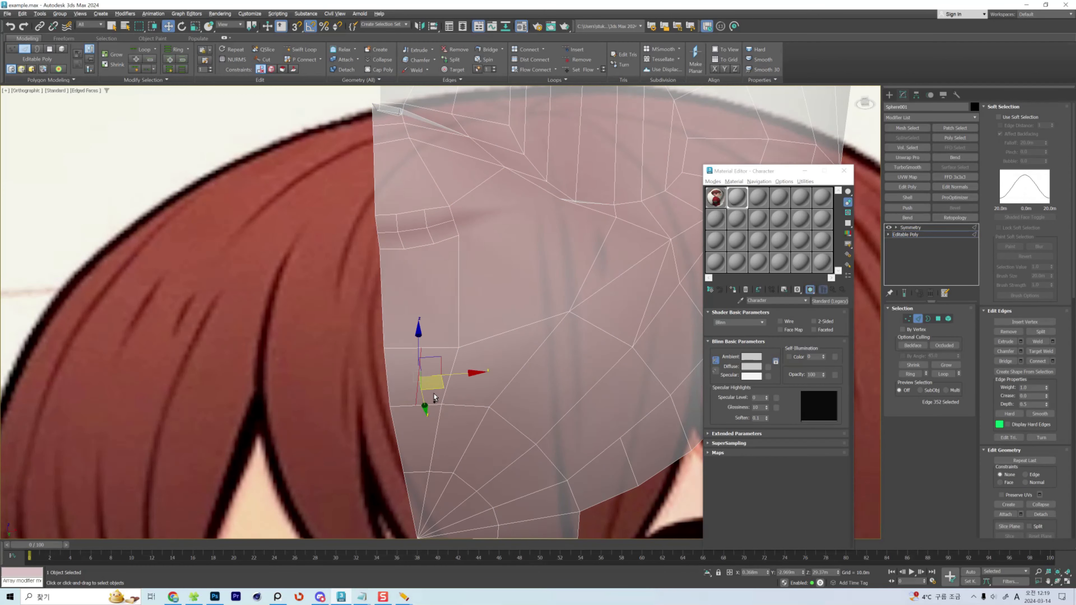
left_click(434, 244, "ctrl")
key("ctrl+shift+e")
Connect the vertical edges between the lower lip and the chin with a new horizontal row.
key("2")
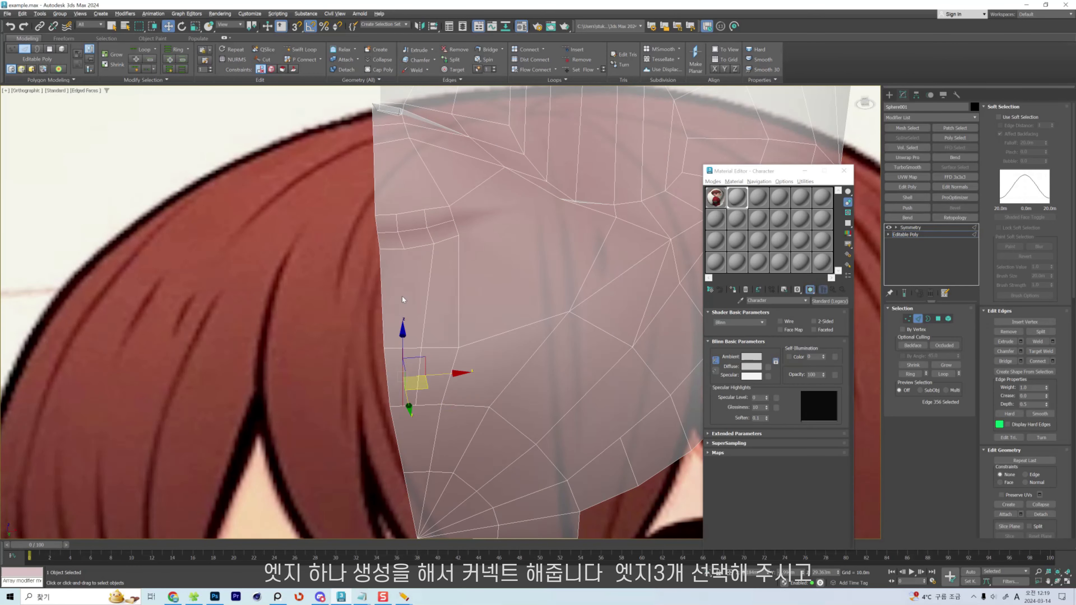
left_click(404, 305, "ctrl")
left_click(383, 306, "ctrl")
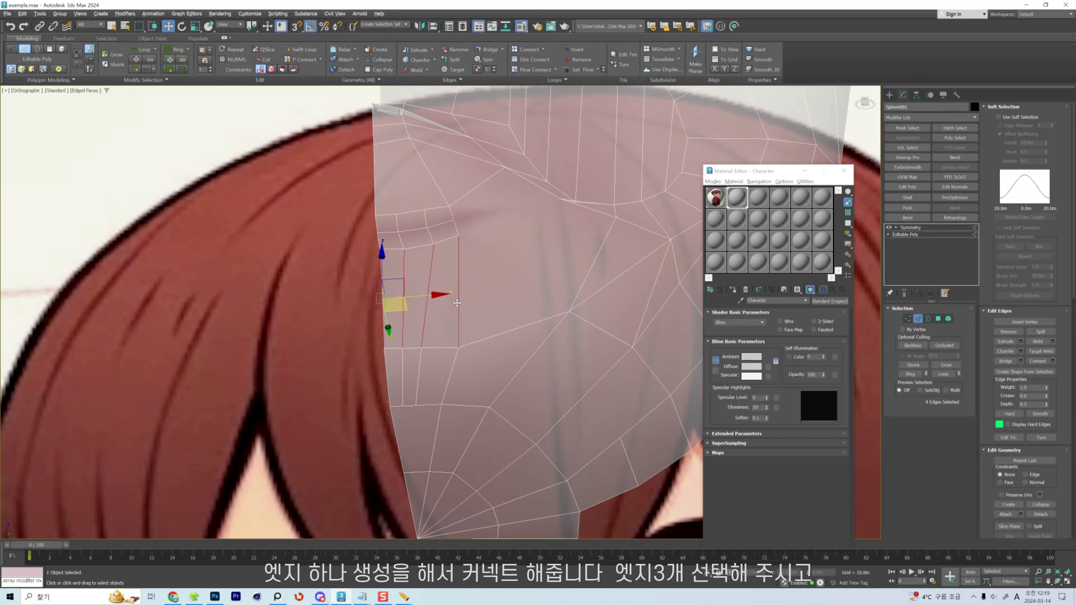
scroll(457, 303, "down", 5)
scroll(457, 303, "up", 8)
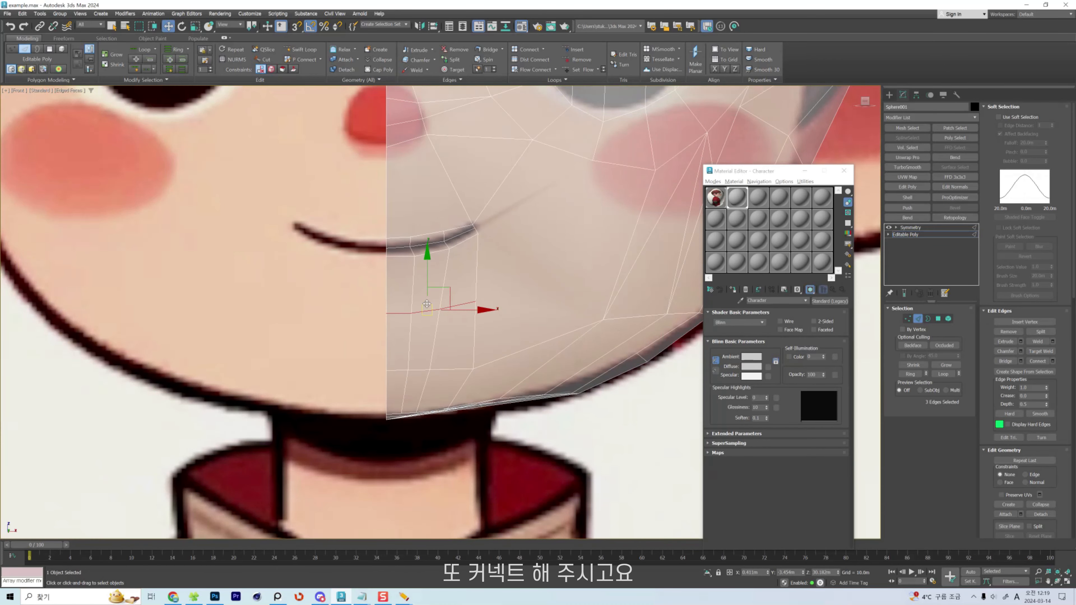
key("alt+x")
scroll(427, 304, "down", 3)
scroll(459, 299, "up", 3)
key("alt+x")
middle_click_drag(458, 299, 464, 332)
Adjust the mouth corner vertices to follow the end of the drawn lip line.
key("1")
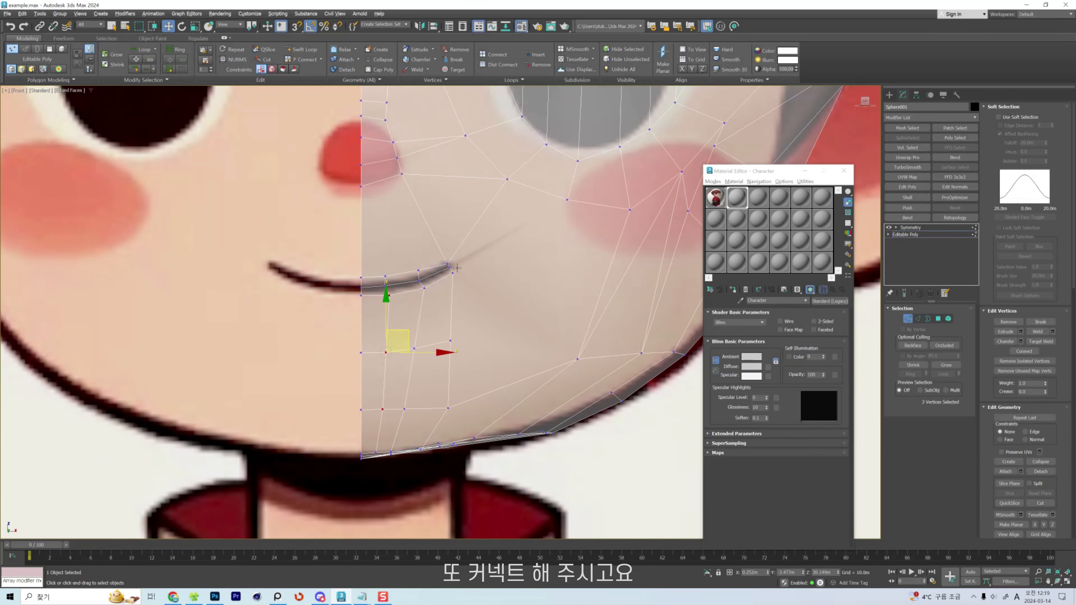
left_click(457, 268)
scroll(457, 267, "down", 3)
scroll(488, 331, "up", 6)
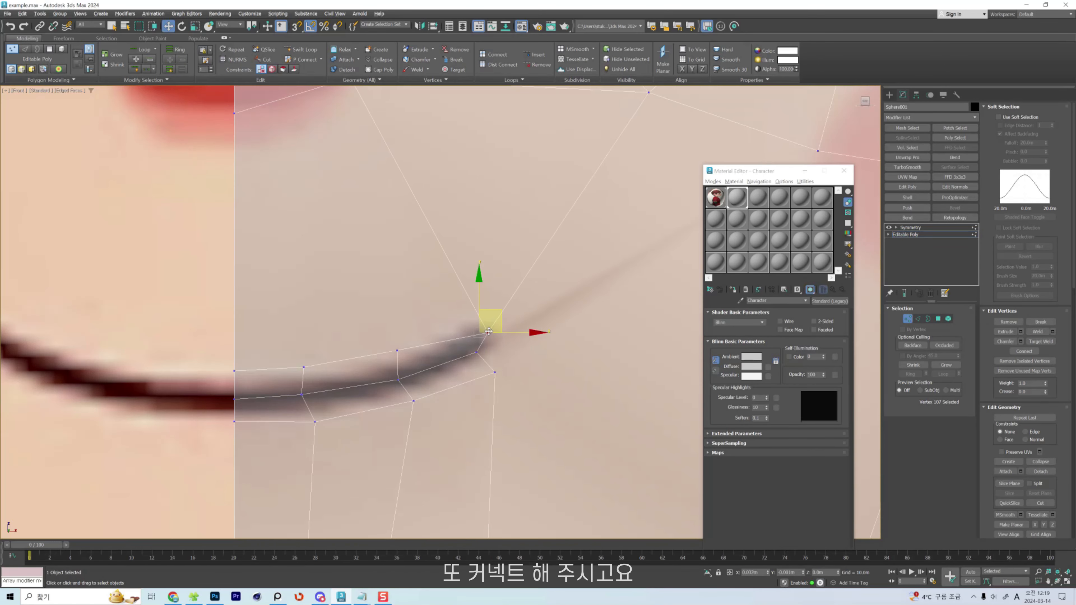
scroll(386, 342, "down", 4)
left_click(465, 354)
left_click(447, 352)
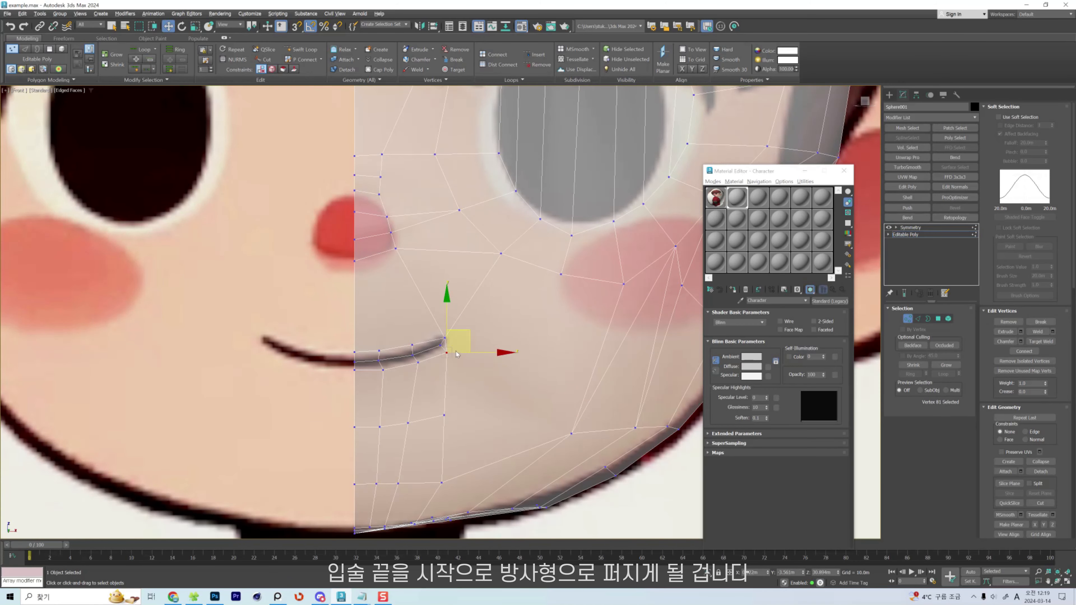
Move the vertices along the eye's lower and inner rim to match the drawn eye outline.
left_click(571, 235)
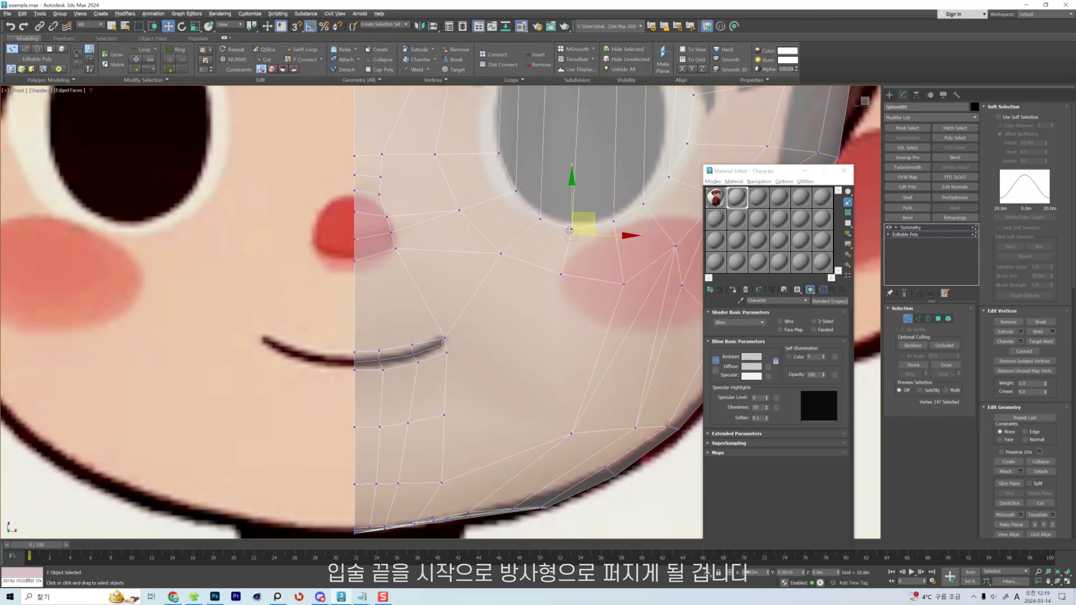
left_click_drag(571, 236, 571, 229)
left_click(540, 219)
left_click(515, 191, "ctrl")
left_click(512, 192)
left_click_drag(515, 191, 503, 199)
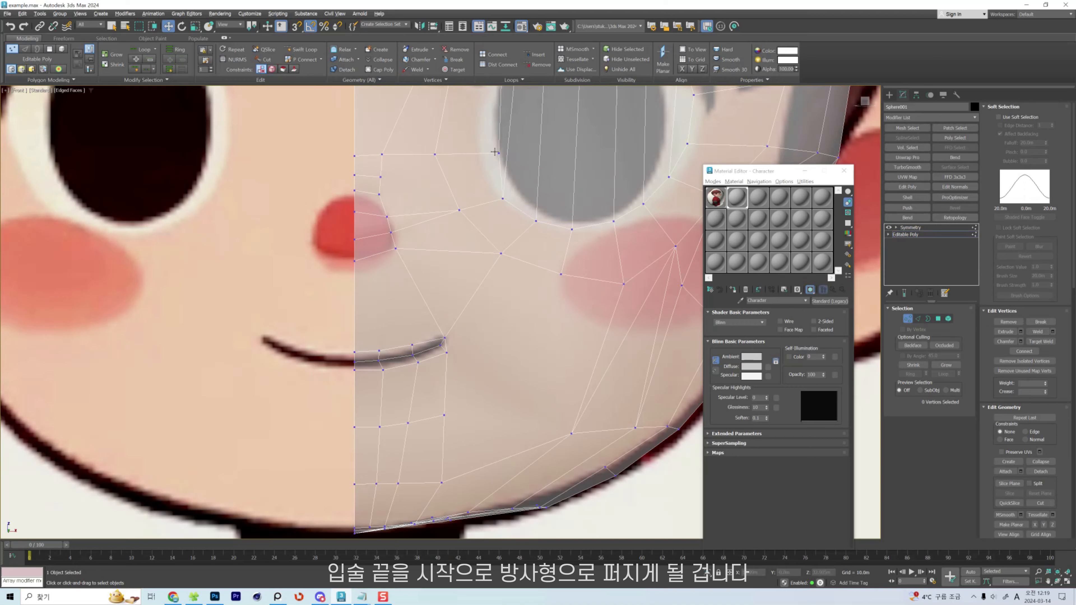
left_click_drag(499, 153, 481, 156)
middle_click_drag(481, 156, 505, 315)
left_click_drag(525, 210, 510, 211)
scroll(511, 215, "down", 2)
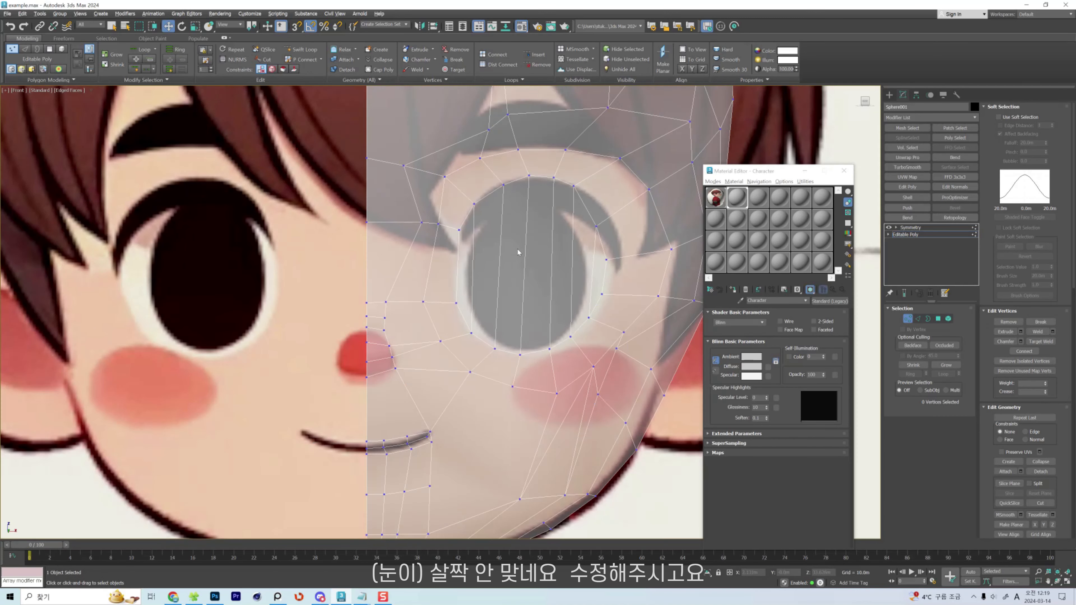
Straighten the seven vertical edges inside the eye by flattening their scale along X.
key("2")
left_click(473, 270)
left_click(499, 276, "ctrl")
left_click(523, 281, "ctrl")
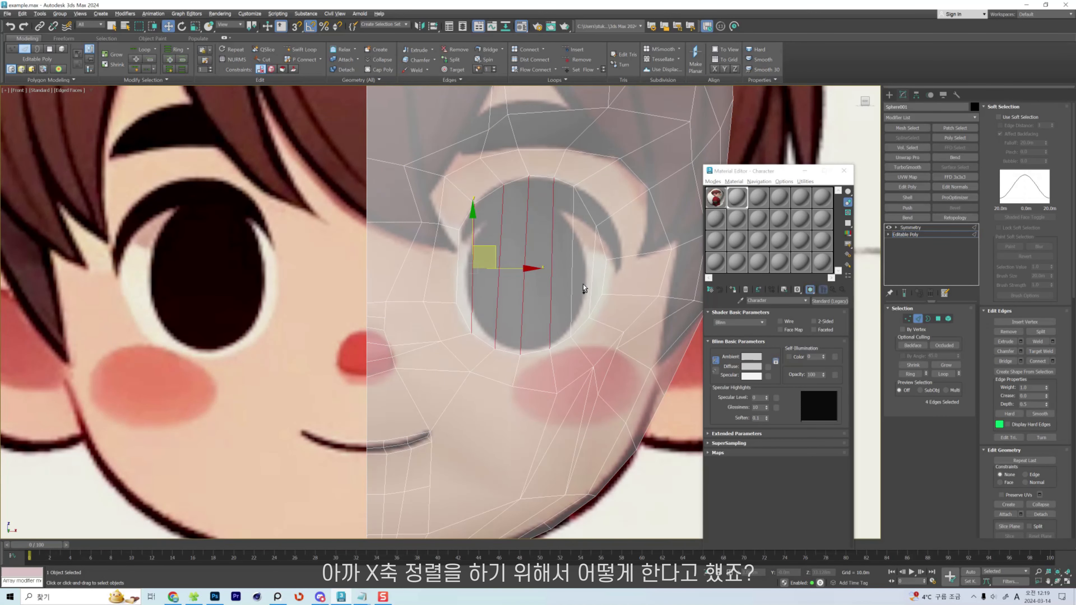
left_click(457, 272, "ctrl")
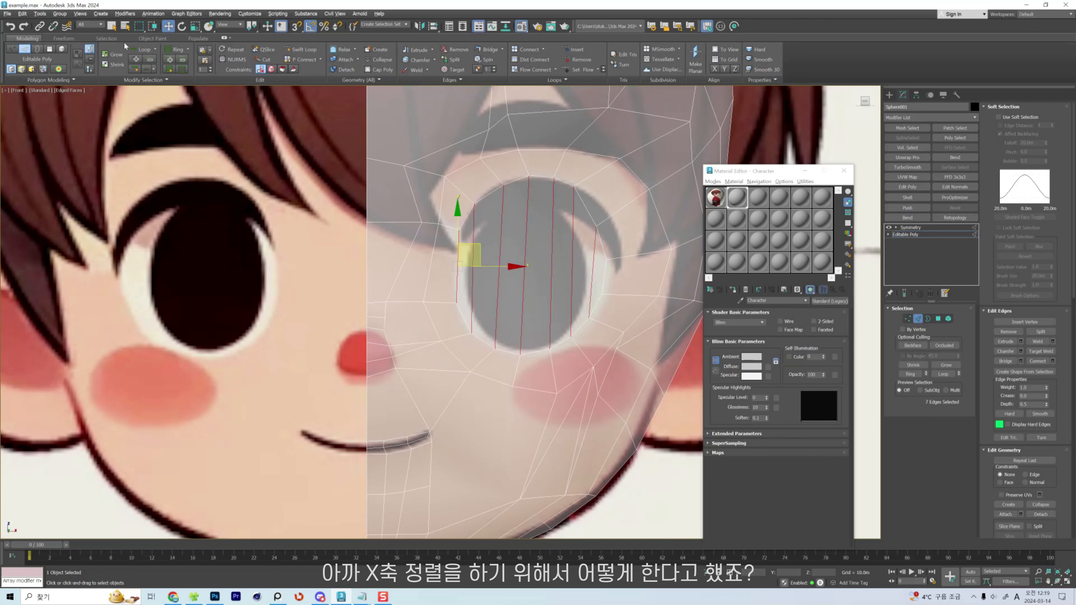
left_click(195, 26)
right_click(195, 27)
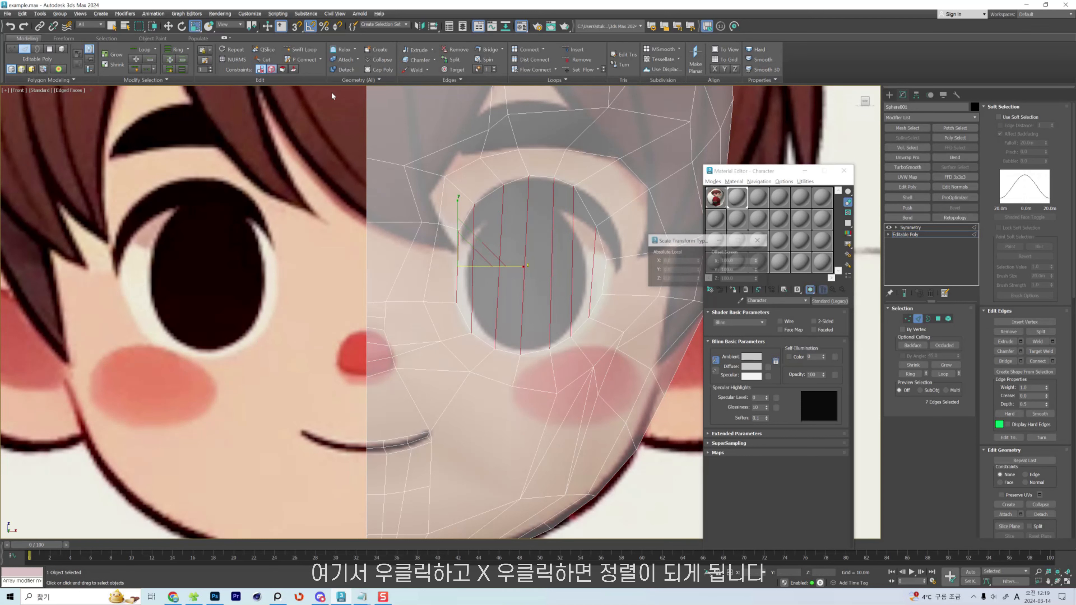
right_click(757, 262)
left_click(759, 240)
Move the outer eye vertices outward onto the eye's rim and flatten the seven vertical eye edges along X again.
key("w")
key("1")
left_click_drag(606, 259, 609, 295)
left_click(601, 294)
left_click(593, 227)
left_click_drag(592, 225, 601, 211)
left_click(609, 295)
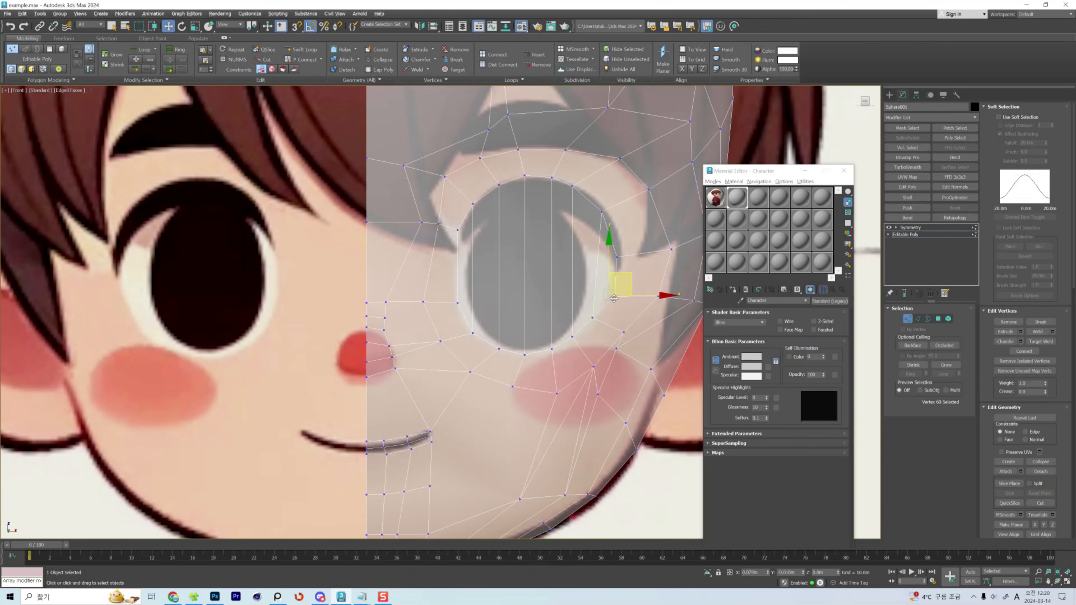
right_click(757, 261)
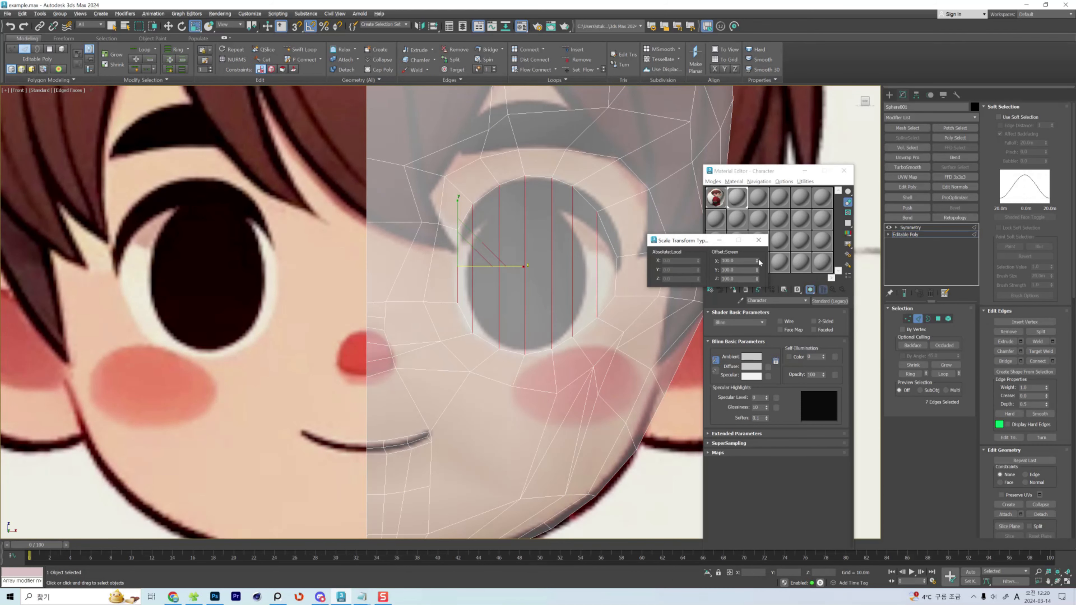
Lower the eye's outer bottom vertex and its bottom edge slightly to fit the drawn outline.
key("1")
key("w")
left_click_drag(597, 317, 597, 325)
key("2")
left_click_drag(538, 351, 538, 356)
middle_click_drag(538, 356, 541, 280)
key("1")
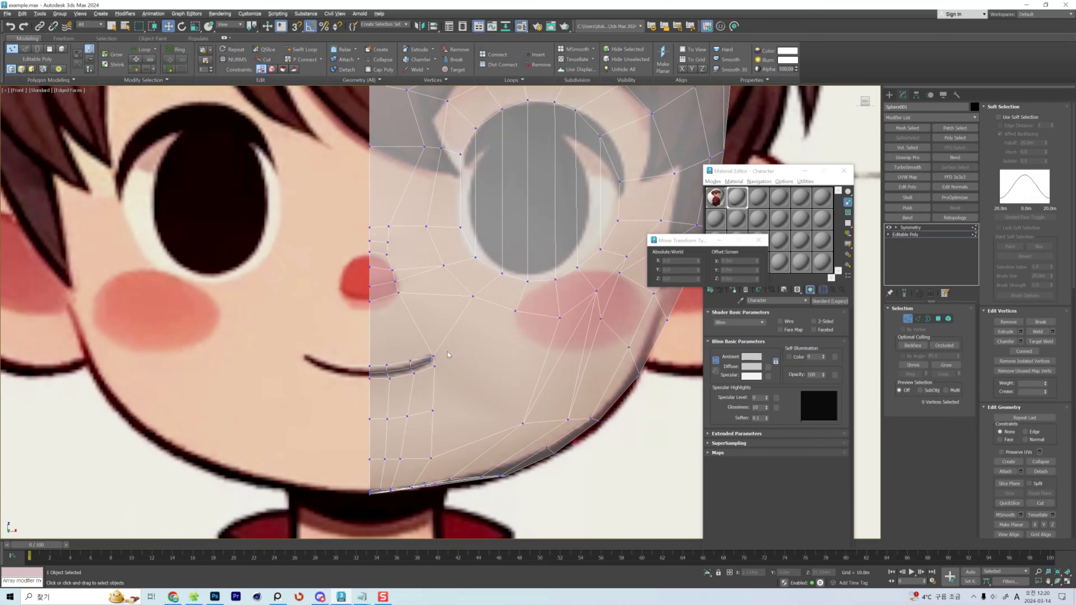
Connect the mouth corner vertices to the cheek below the eye and to the jaw with two radiating edges.
left_click(432, 356)
left_click(514, 311, "ctrl")
key("ctrl+shift+e")
left_click(434, 366)
left_click(523, 424, "ctrl")
key("ctrl+shift+e")
Connect the midpoint of the mouth-to-jaw edge to the row beneath the mouth corner.
key("2")
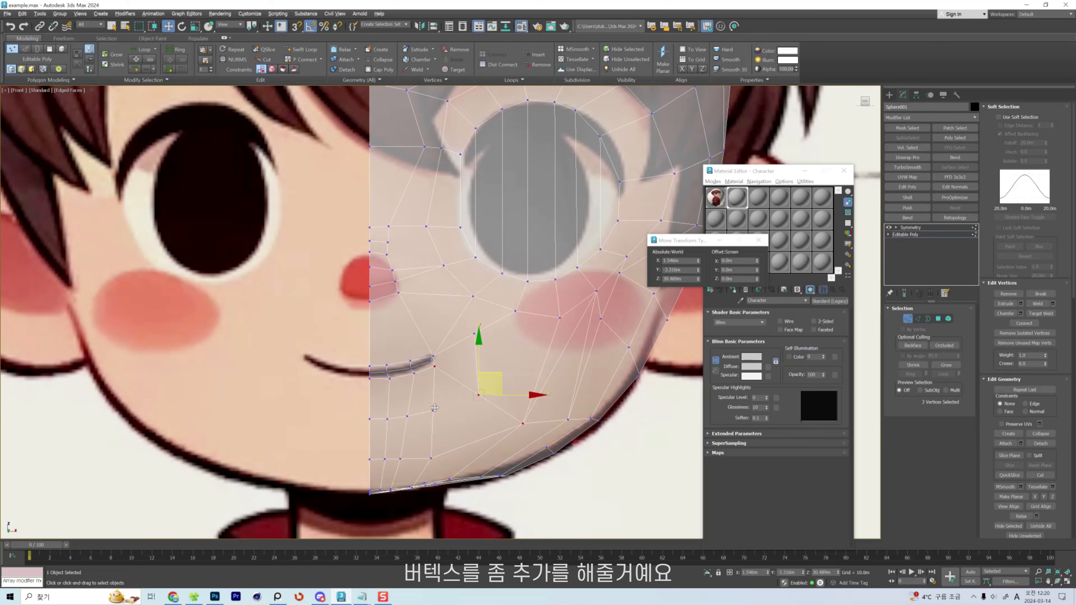
left_click(478, 395, "ctrl")
key("ctrl+shift+e")
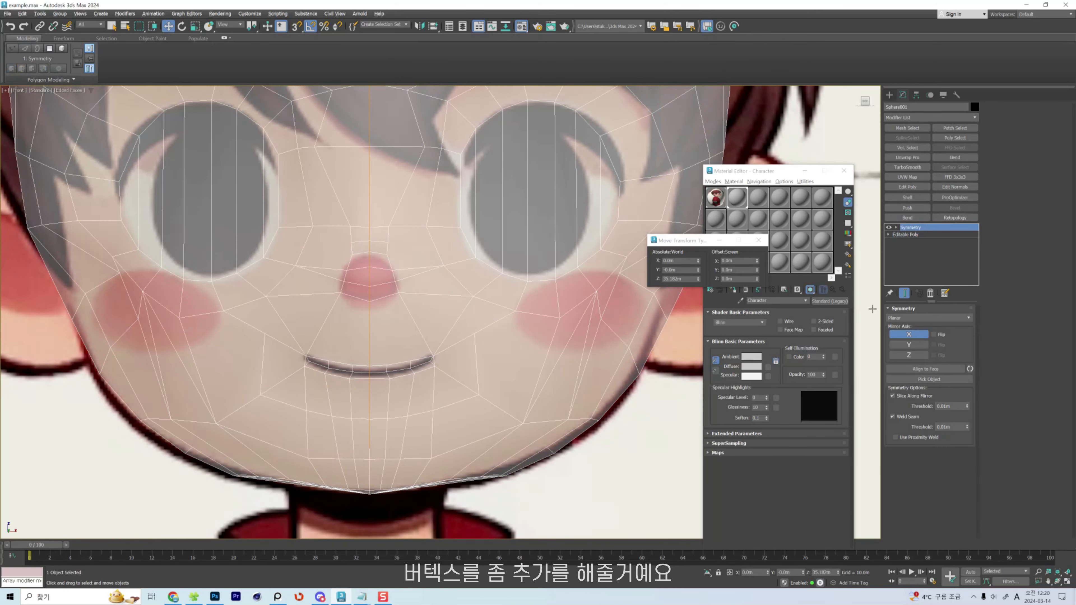
Return to the Editable Poly base mesh and adjust the lower chin vertices along the jaw outline.
left_click(905, 234)
key("1")
left_click(441, 451)
scroll(408, 525, "up", 2)
left_click_drag(455, 422, 445, 432)
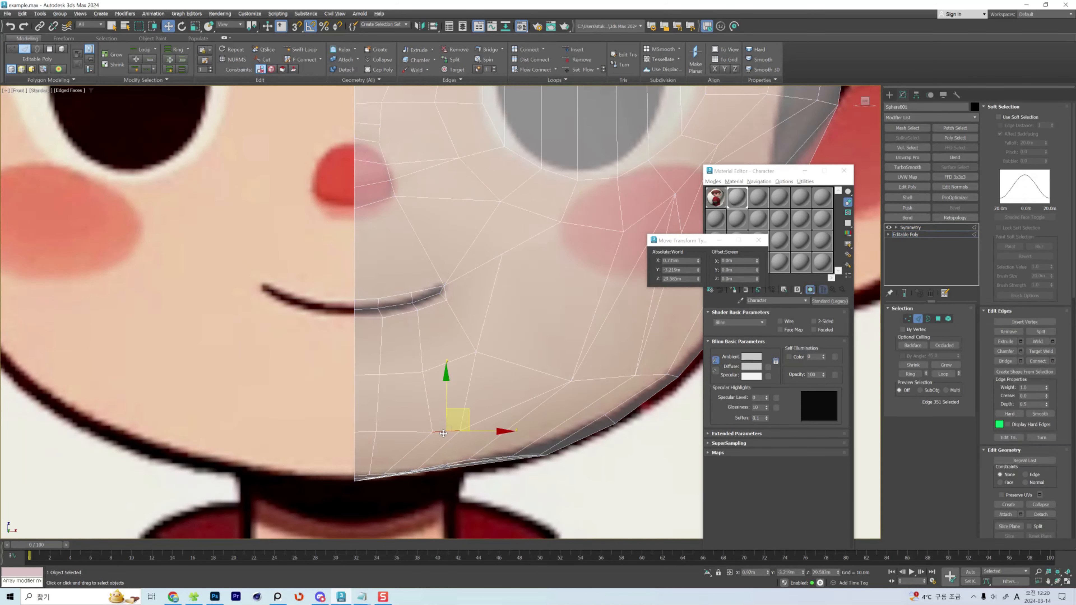
left_click(383, 474)
left_click_drag(414, 472, 424, 473)
Hide the polygons on the underside of the chin.
scroll(423, 472, "down", 2)
middle_click_drag(521, 458, 454, 341, "alt")
key("4")
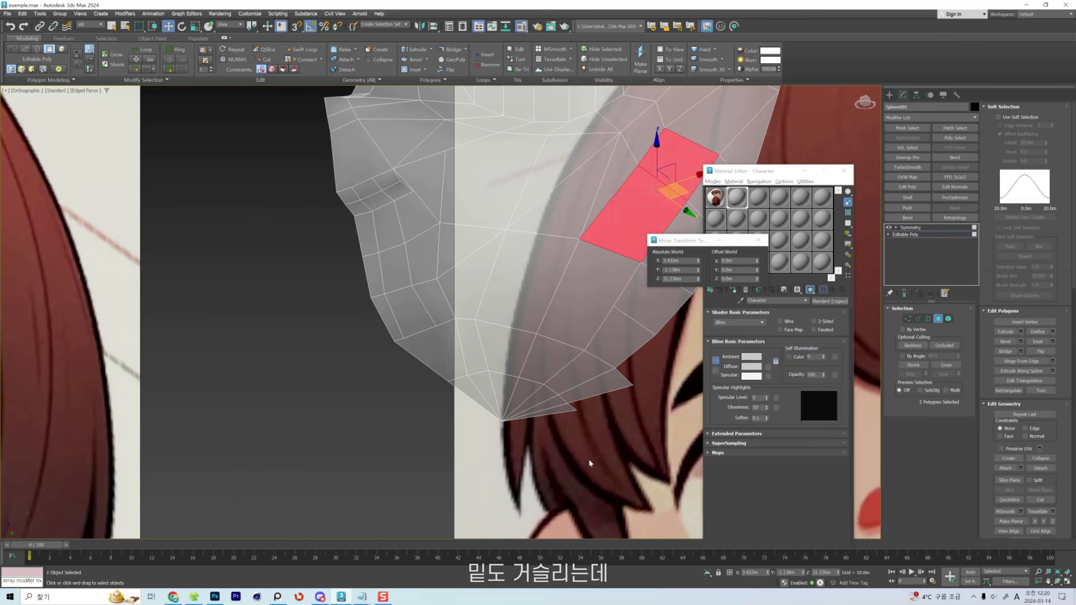
left_click_drag(587, 459, 432, 367)
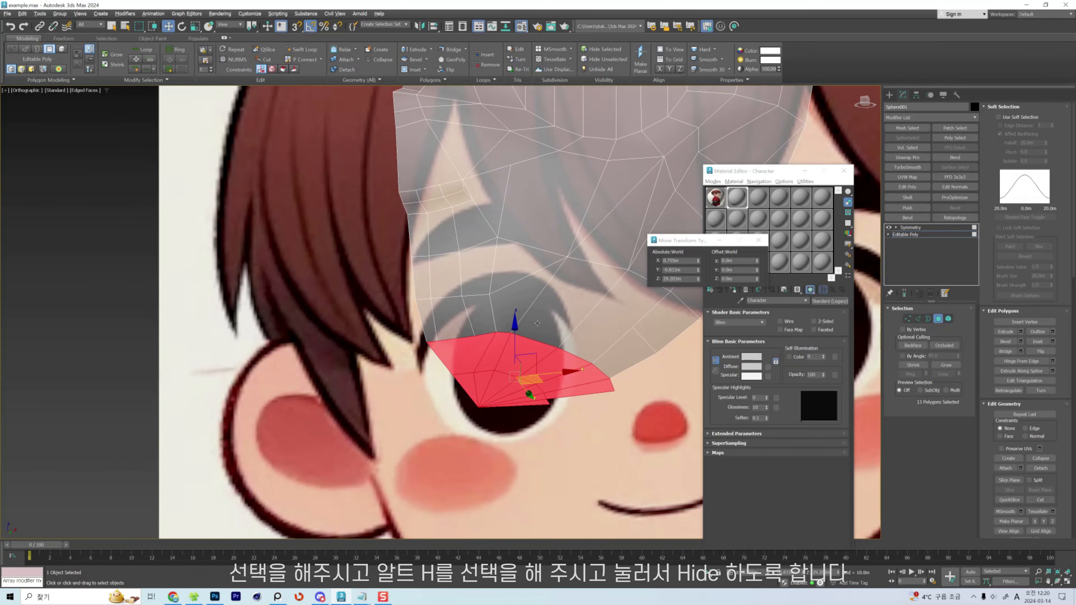
key("alt+h")
key("ctrl+z")
scroll(537, 323, "down", 2)
middle_click_drag(537, 322, 601, 323, "alt")
key("f")
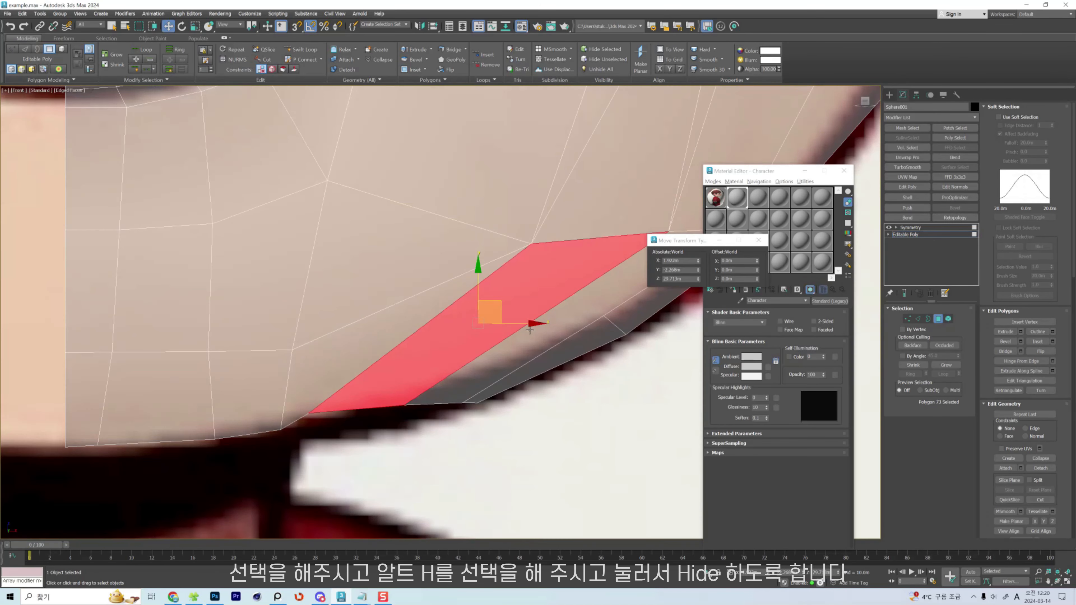
Select the stray vertices left floating below the head and hide them as well.
scroll(537, 314, "down", 8)
scroll(545, 309, "up", 5)
key("1")
left_click(473, 357)
left_click(490, 382)
middle_click_drag(490, 383, 478, 354, "alt")
left_click_drag(460, 360, 585, 417)
middle_click_drag(593, 419, 564, 408, "alt")
left_click_drag(464, 426, 640, 361)
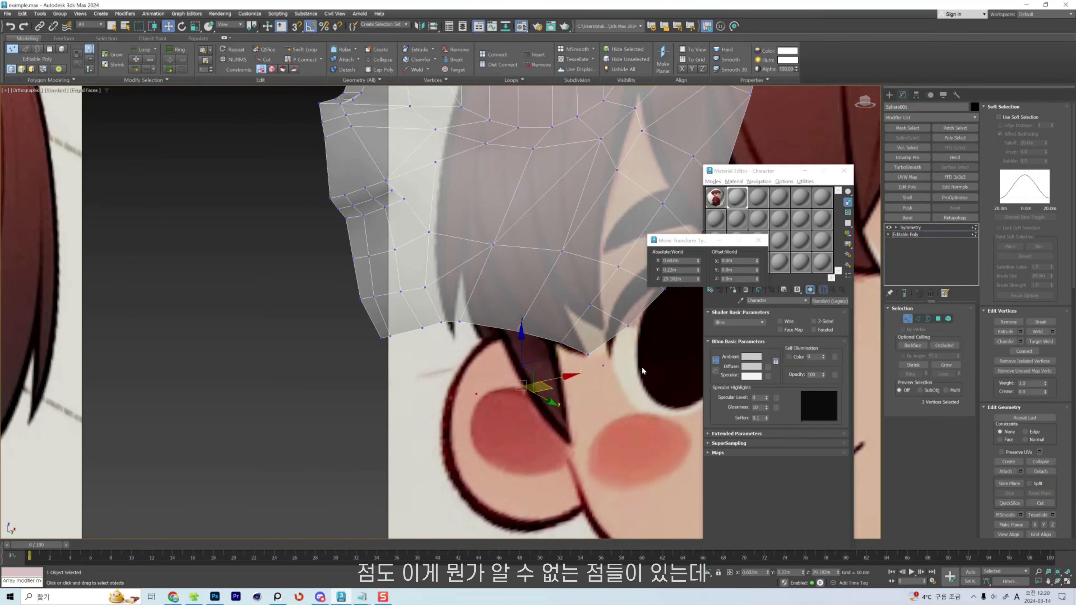
middle_click_drag(596, 428, 607, 405, "alt")
key("alt+h")
In the front view, cut a new edge from the end of the lower chin row across to the jaw outline.
left_click(576, 312)
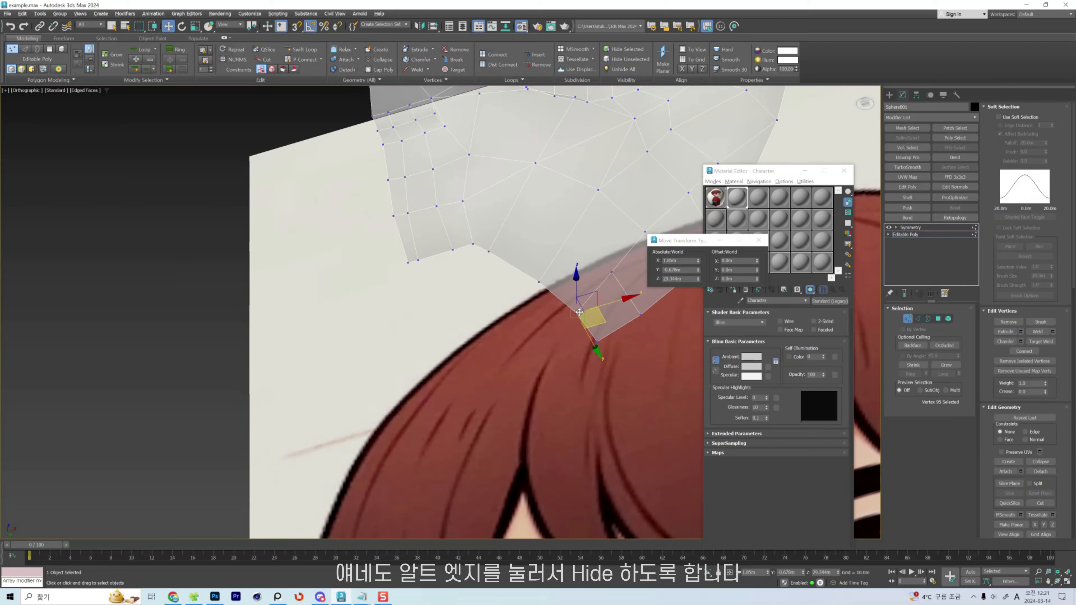
key("f")
scroll(449, 322, "down", 8)
scroll(464, 333, "up", 5)
scroll(420, 284, "up", 7)
left_click(428, 370)
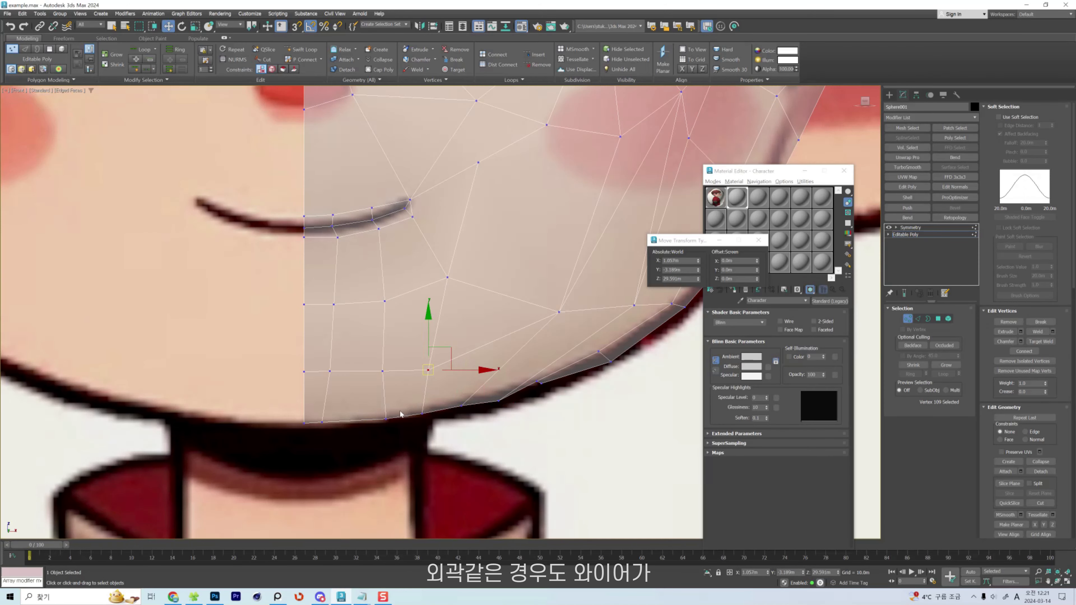
left_click(378, 390)
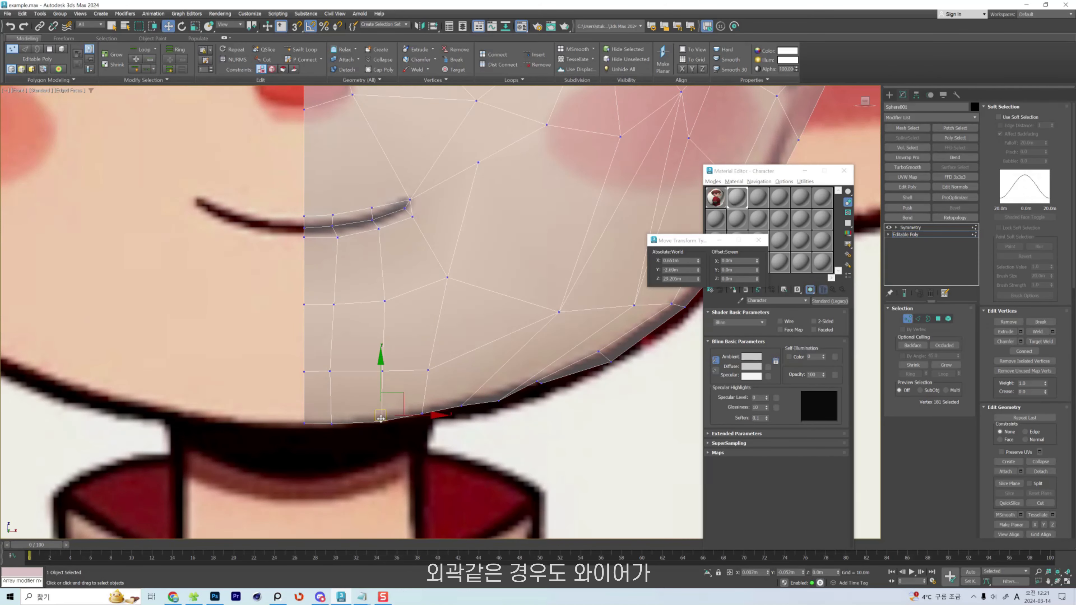
scroll(391, 398, "down", 3)
left_click(393, 395)
left_click(512, 382)
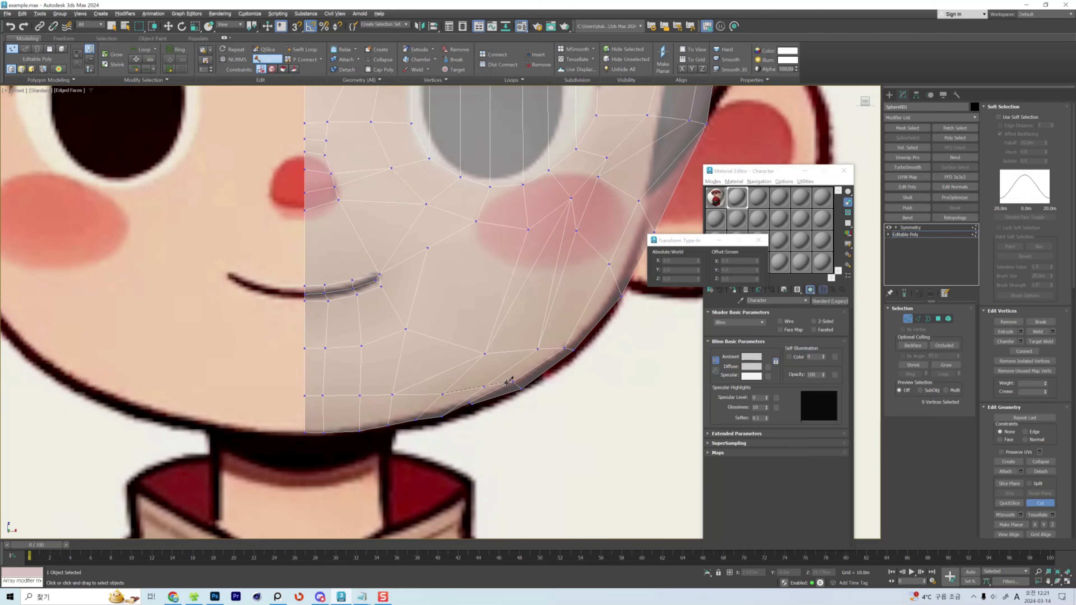
right_click(510, 381)
Move and connect the jaw vertices beside the new chin cut, undoing the misplaced edits.
left_click_drag(494, 380, 470, 412)
middle_click_drag(474, 405, 435, 407, "alt")
key("2")
key("1")
key("ctrl+shift+e")
key("ctrl+z")
key("ctrl+z")
key("ctrl+z")
key("ctrl+z")
key("ctrl+z")
key("ctrl+z")
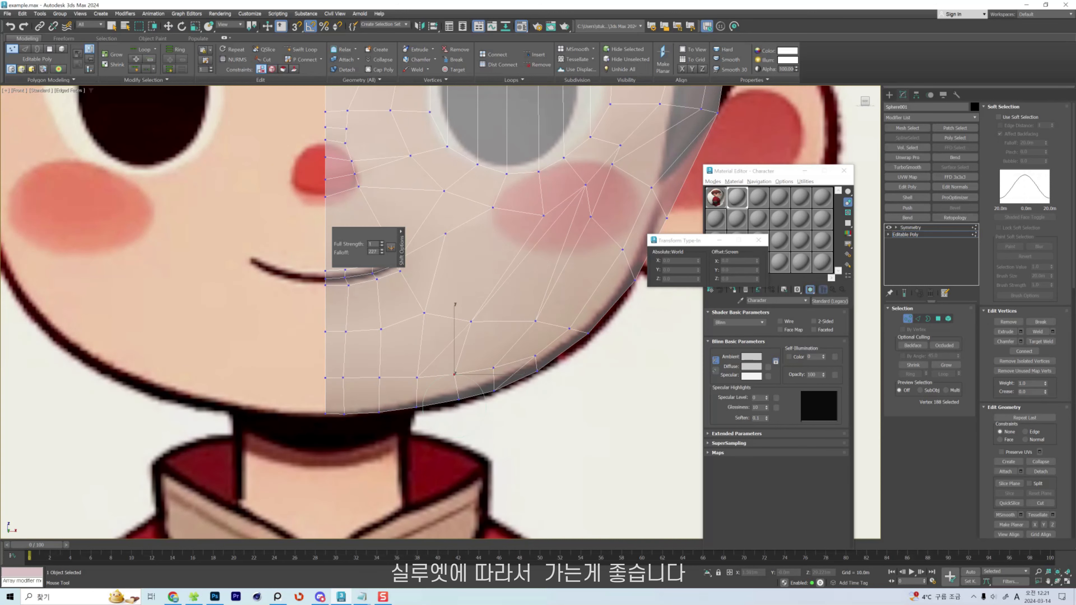
Even out the wire spacing along the jaw and cheek with the Shift brush.
middle_click_drag(543, 349, 532, 369)
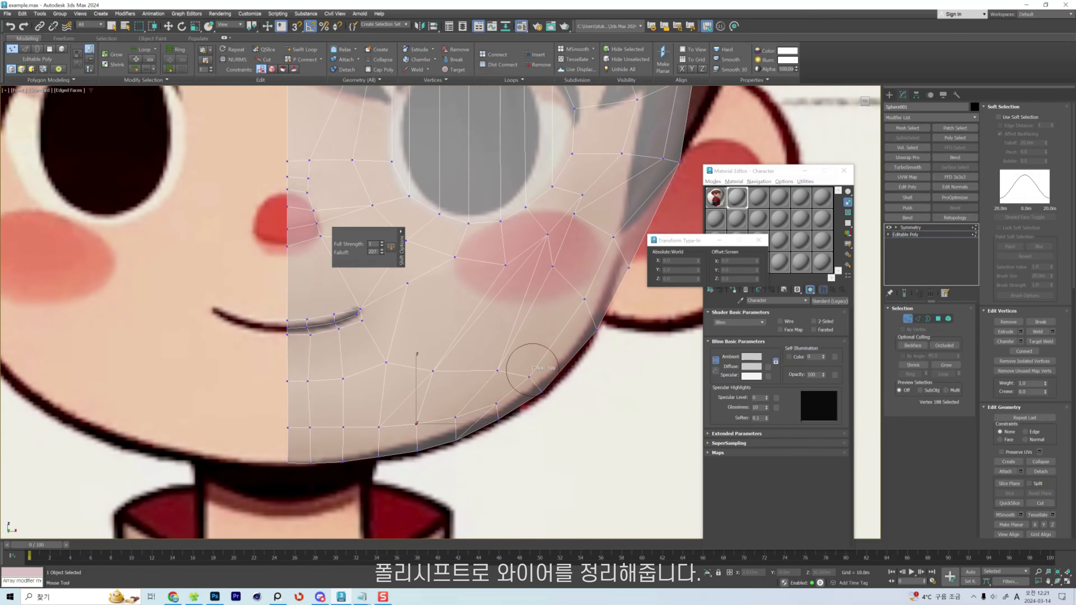
scroll(579, 319, "up", 1)
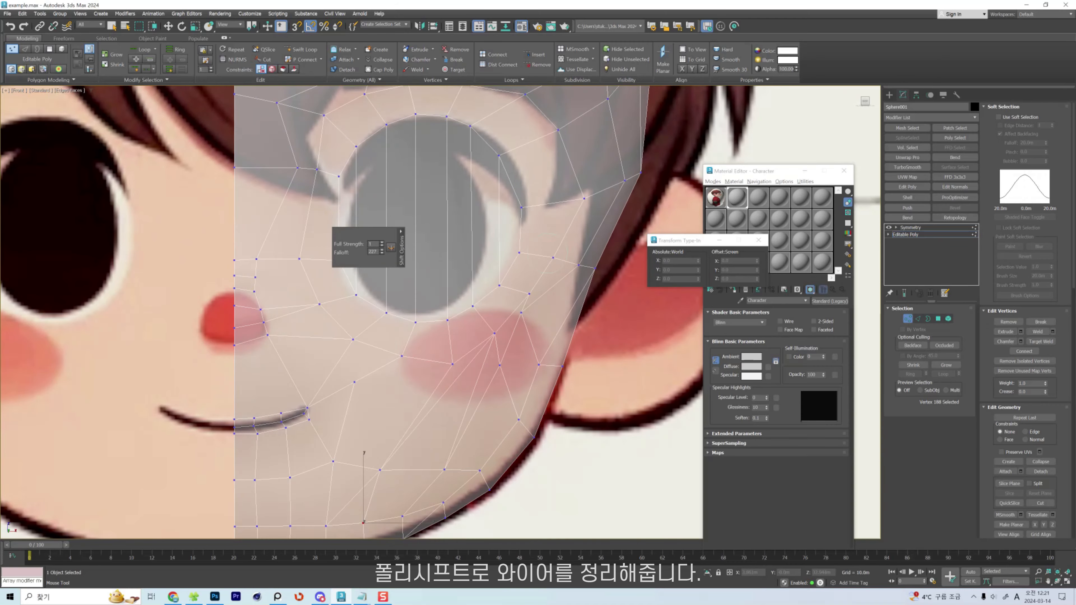
scroll(527, 199, "up", 1)
scroll(472, 369, "down", 1)
left_click_drag(563, 319, 559, 311)
key("w")
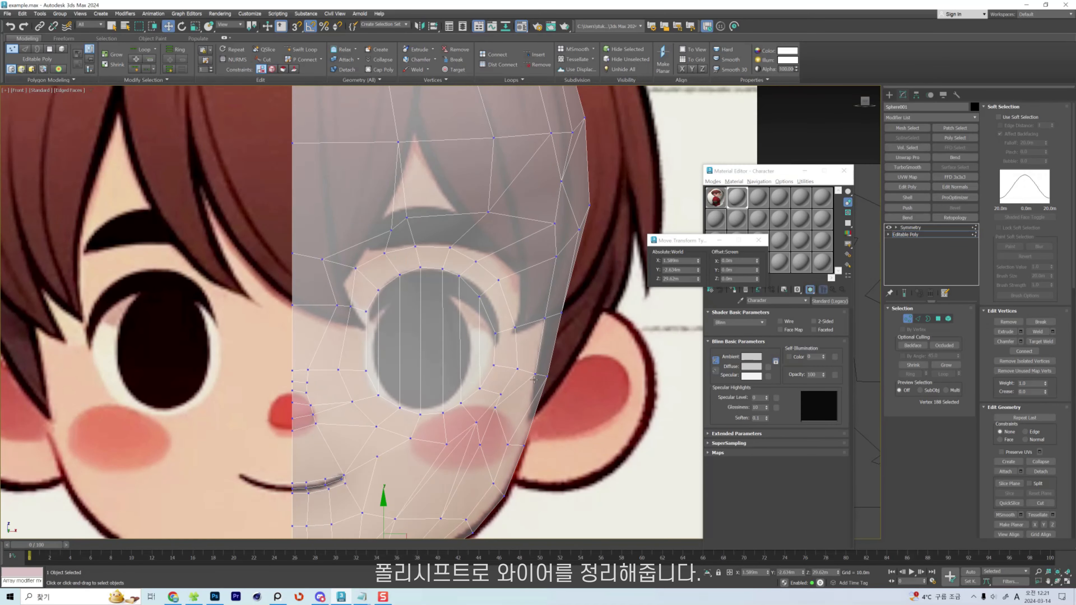
Move the outer cheek vertices beside and below the eye outward to even out the side of the face.
left_click_drag(509, 407, 523, 410)
key("2")
scroll(478, 525, "up", 2)
key("1")
left_click_drag(568, 354, 589, 333)
scroll(556, 322, "down", 1)
Collapse two short edges on the cheek below the outer side of the eye.
key("2")
left_click(572, 313)
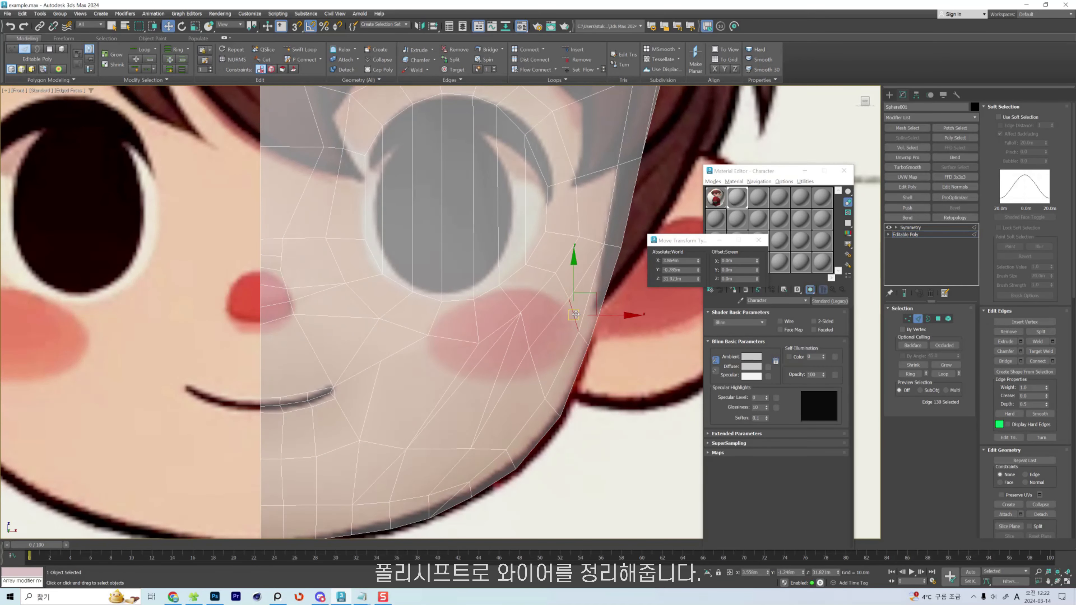
key("ctrl+alt+c")
left_click(533, 368)
key("ctrl+alt+c")
Cut a row of edges above the mouth between the cheek vertex and the face's center line.
middle_click_drag(373, 429, 438, 386)
key("1")
scroll(437, 386, "down", 1)
key("alt+c")
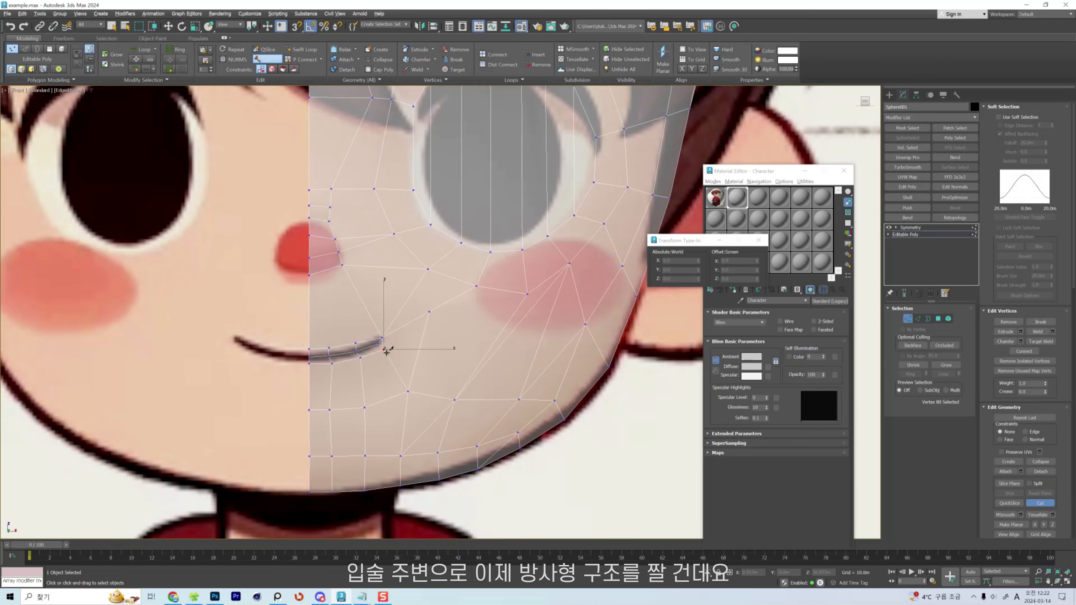
scroll(385, 322, "up", 2)
left_click(459, 301)
key("w")
middle_click_drag(325, 311, 442, 337)
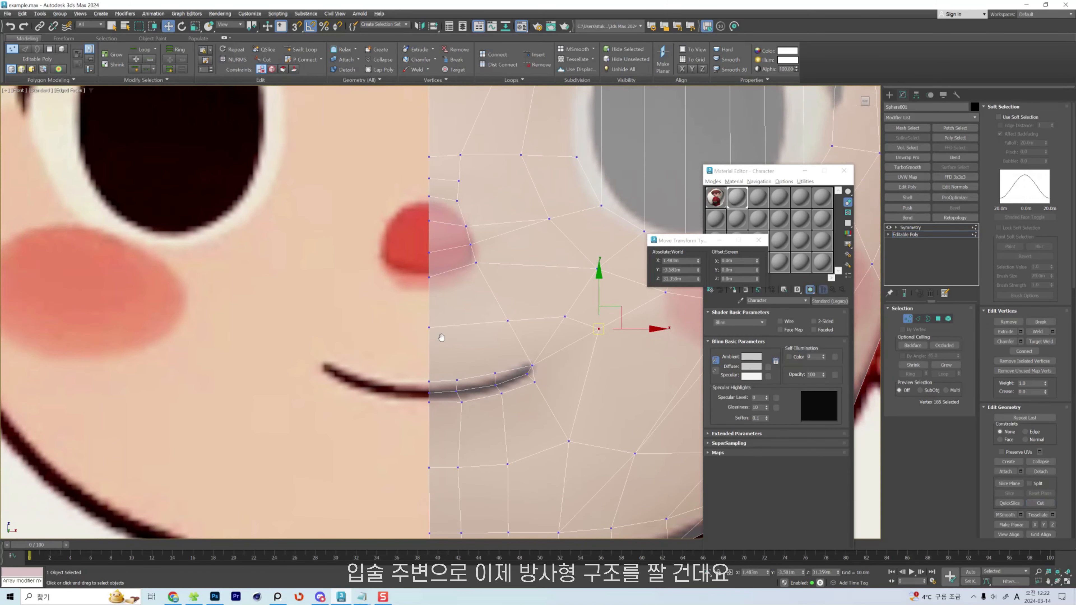
Connect the horizontal nose-bridge edges to run a new vertical edge line down through the nose.
key("alt+c")
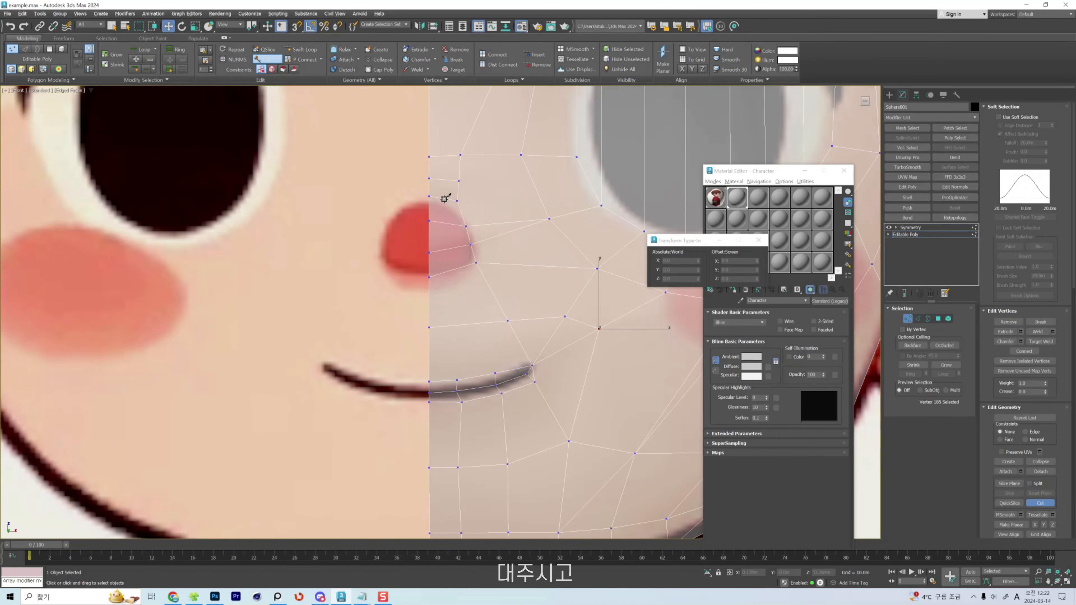
key("2")
left_click(445, 155)
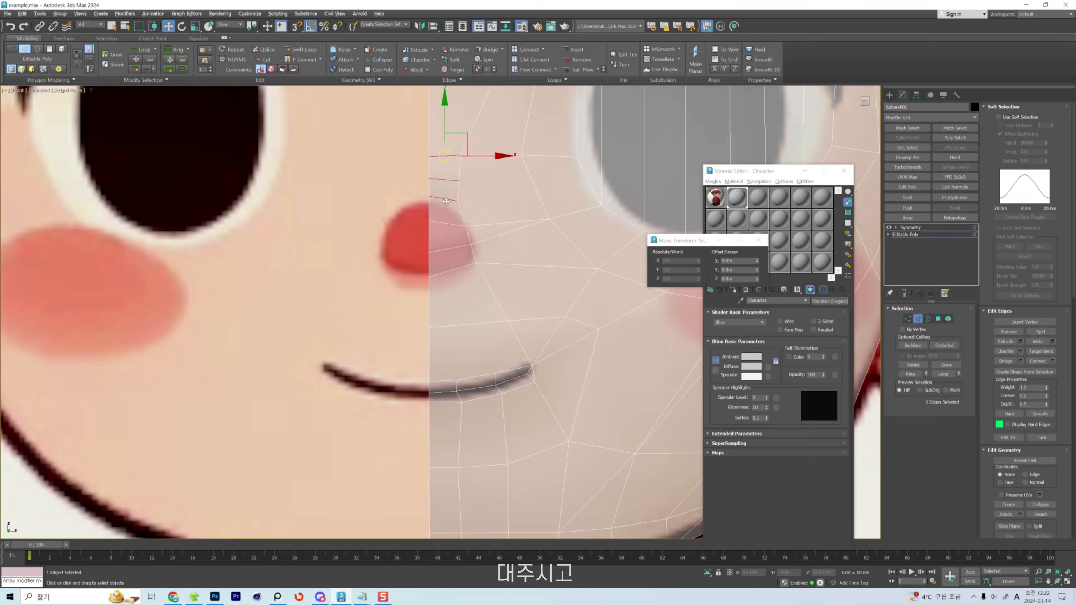
key("1")
left_click(452, 270)
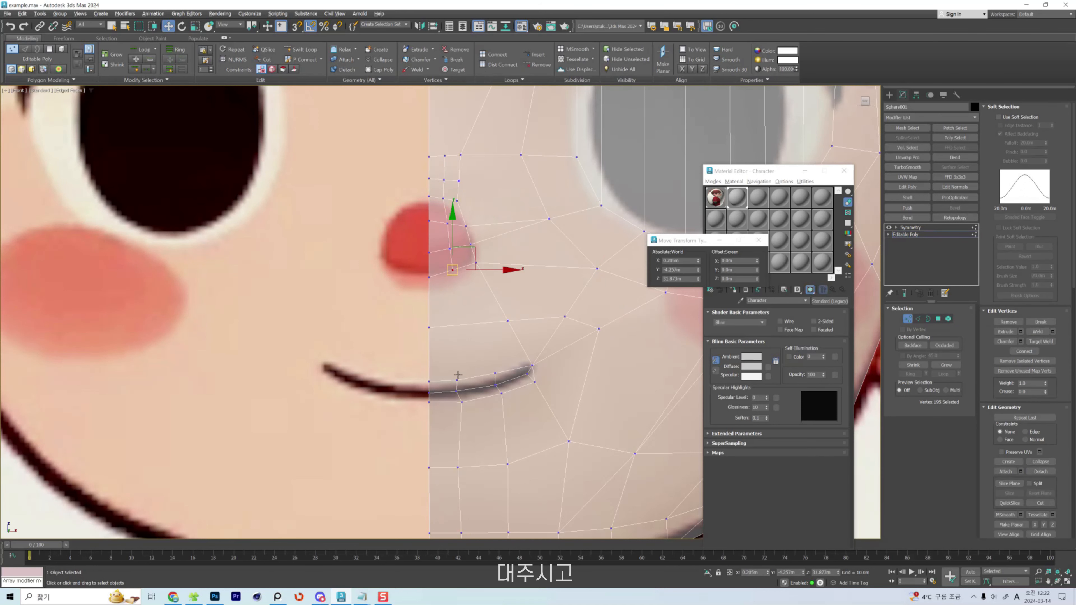
Cut a vertical edge line beside the nose from the row above the mouth to the nose-bridge row, and collapse the short edge along it.
key("alt+c")
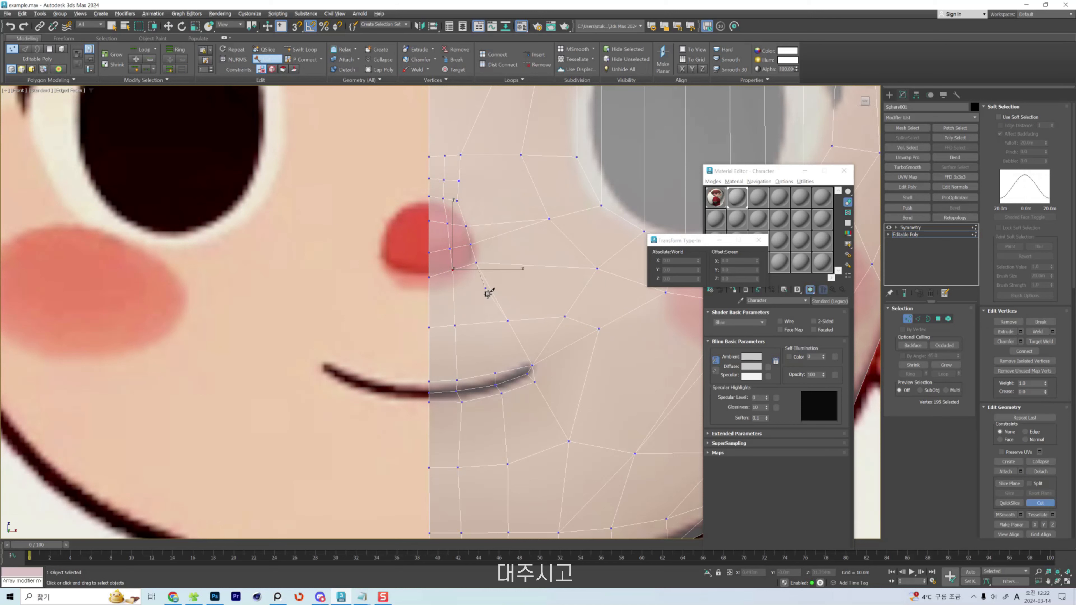
key("w")
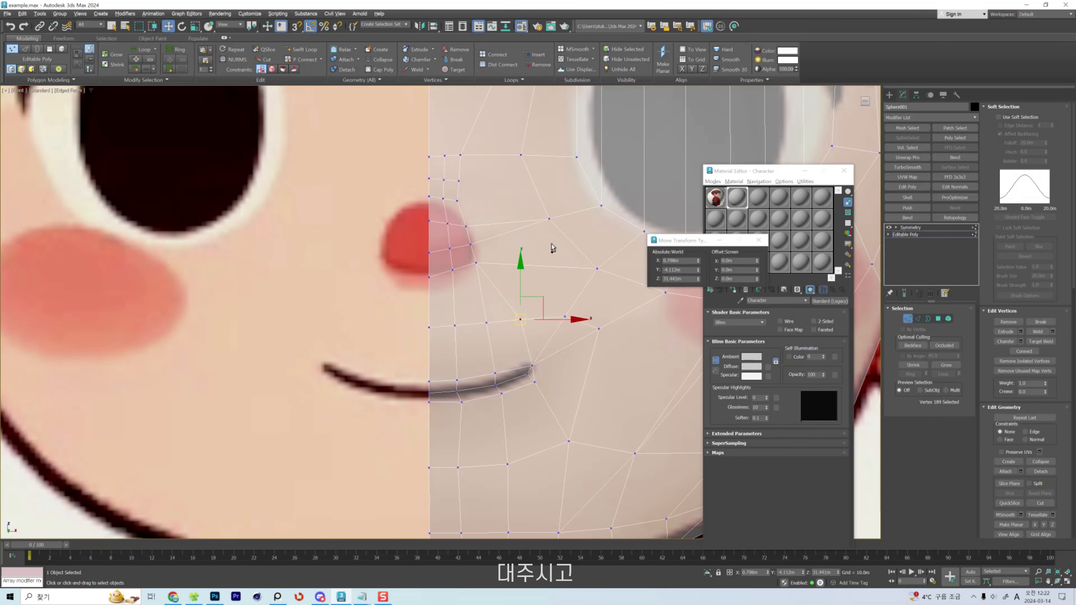
middle_click_drag(509, 301, 498, 359)
key("alt+c")
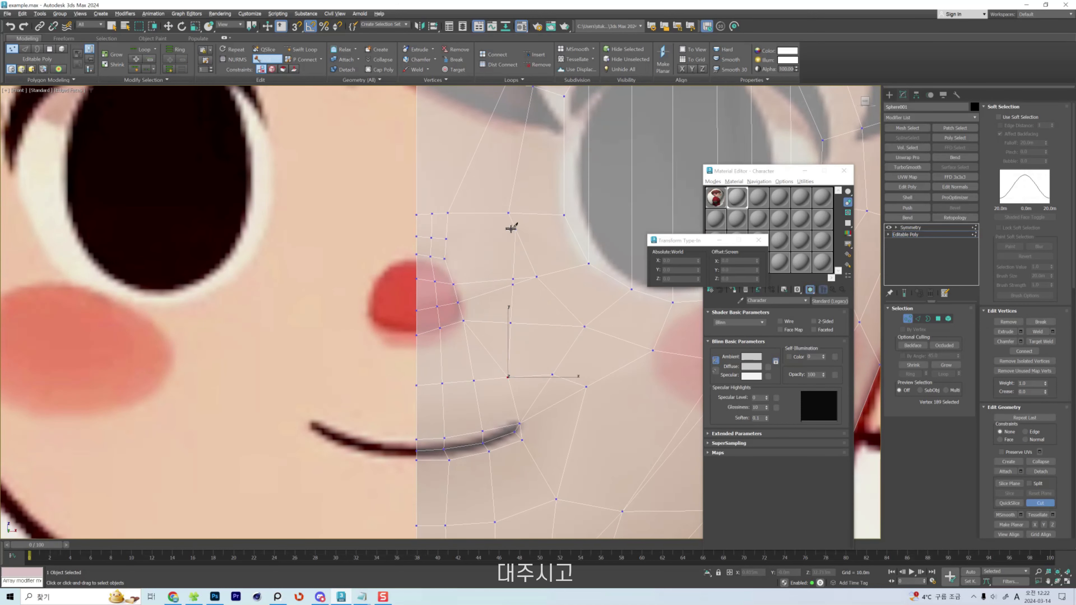
left_click(508, 213)
key("w")
key("2")
left_click(507, 286)
left_click(508, 283)
key("ctrl+alt+c")
Reposition the vertices between the nose and the mouth to even out the wires above the lip.
key("1")
middle_click_drag(486, 273, 393, 113)
scroll(469, 243, "up", 2)
left_click(449, 227)
scroll(457, 259, "down", 2)
left_click_drag(434, 376, 450, 332)
left_click_drag(465, 263, 457, 273)
left_click(398, 299)
Arrange the vertices outside the mouth corner in an arc, moving the lower one down toward the chin.
scroll(398, 305, "up", 4)
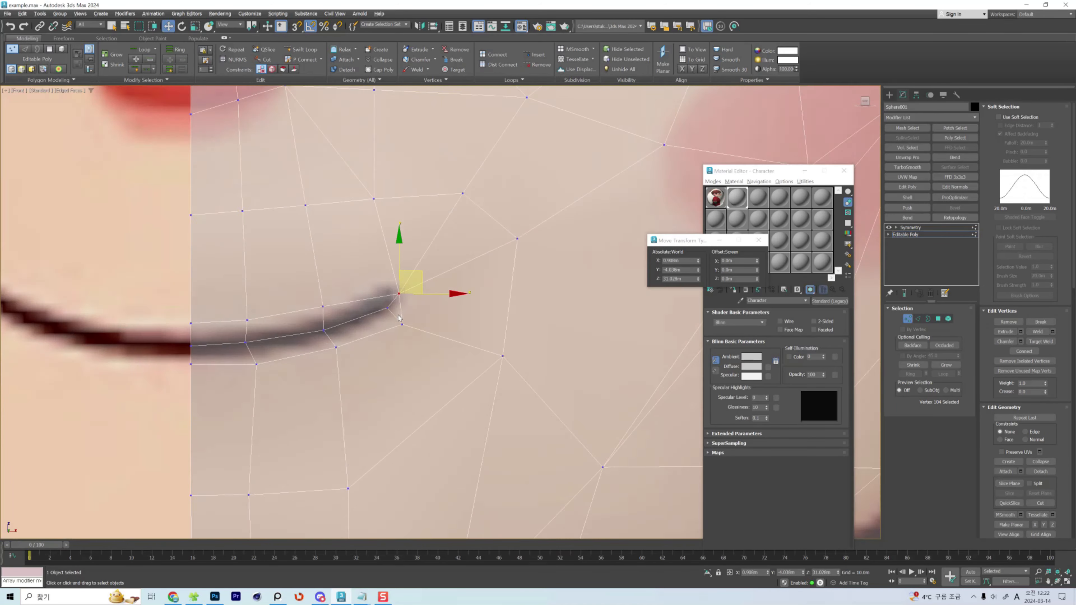
scroll(398, 317, "up", 3)
scroll(442, 326, "down", 3)
left_click(411, 333)
left_click_drag(531, 303, 533, 318)
left_click_drag(524, 362, 472, 419)
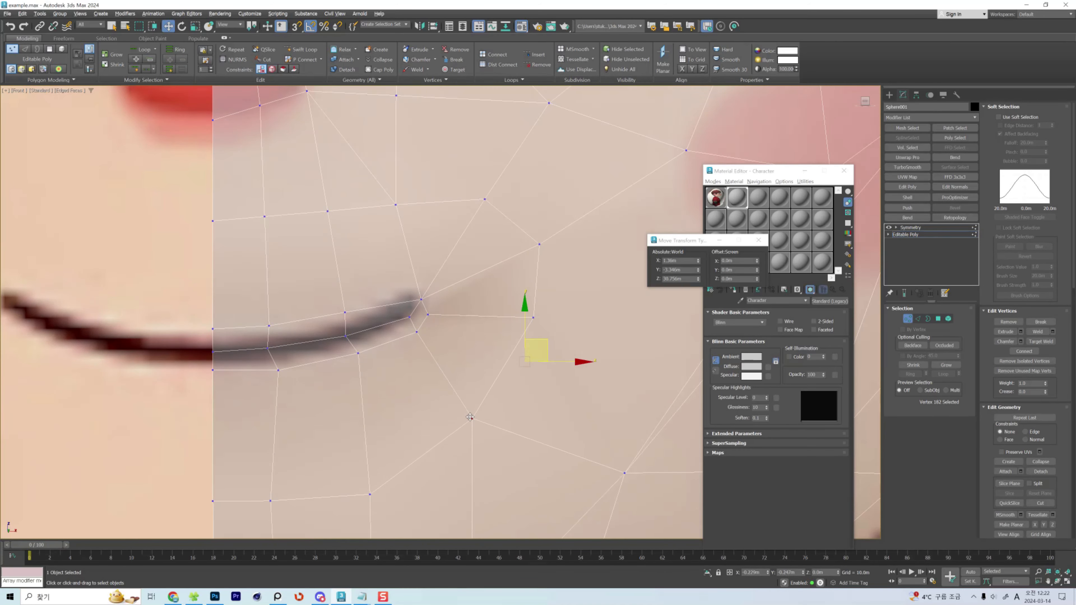
scroll(482, 355, "down", 2)
Link the row above the mouth to the upper-lip vertex and collapse the short edge at its upper end.
left_click_drag(522, 276, 508, 283)
left_click_drag(483, 245, 413, 251)
left_click(385, 324, "ctrl")
key("2")
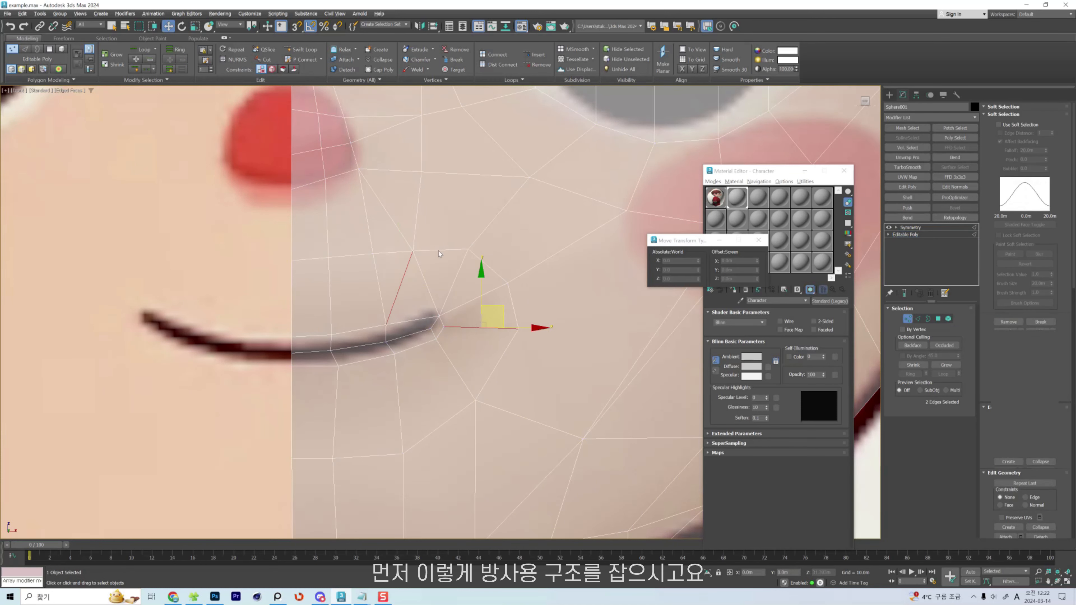
left_click(400, 253)
key("ctrl+alt+c")
Remove the diagonal edge running from the row above the mouth to the mouth corner.
key("1")
key("2")
left_click(416, 283)
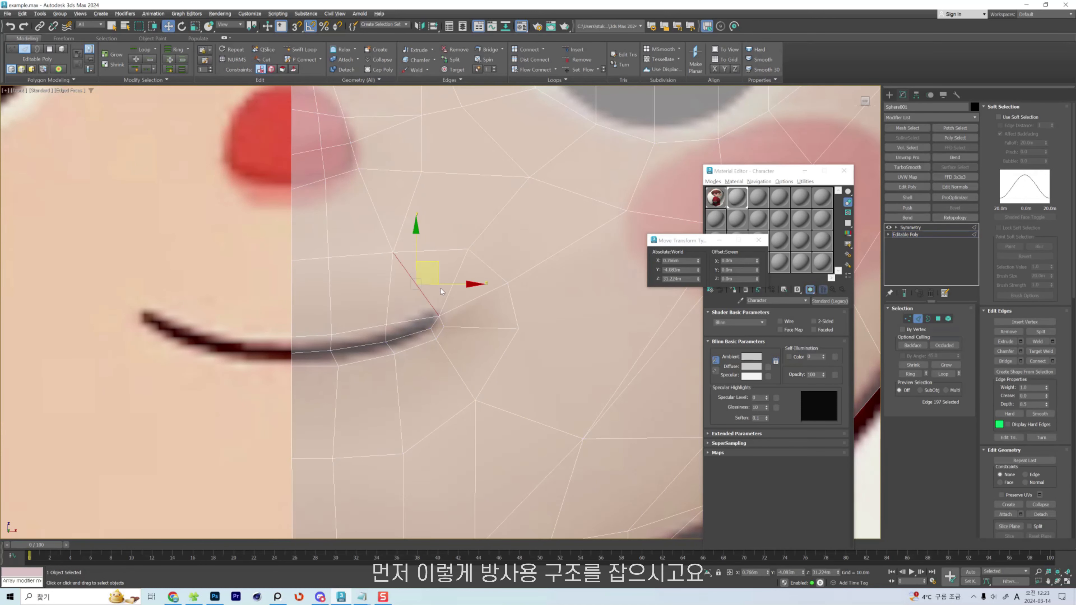
key("BackSpace")
Connect the mouth-corner vertex to the cheek vertex diagonally above it and lower the neighbouring outer vertex.
key("1")
left_click(444, 327)
left_click(507, 283, "ctrl")
key("ctrl+shift+e")
scroll(455, 334, "up", 2)
left_click_drag(544, 326, 524, 372)
middle_click_drag(524, 372, 449, 372)
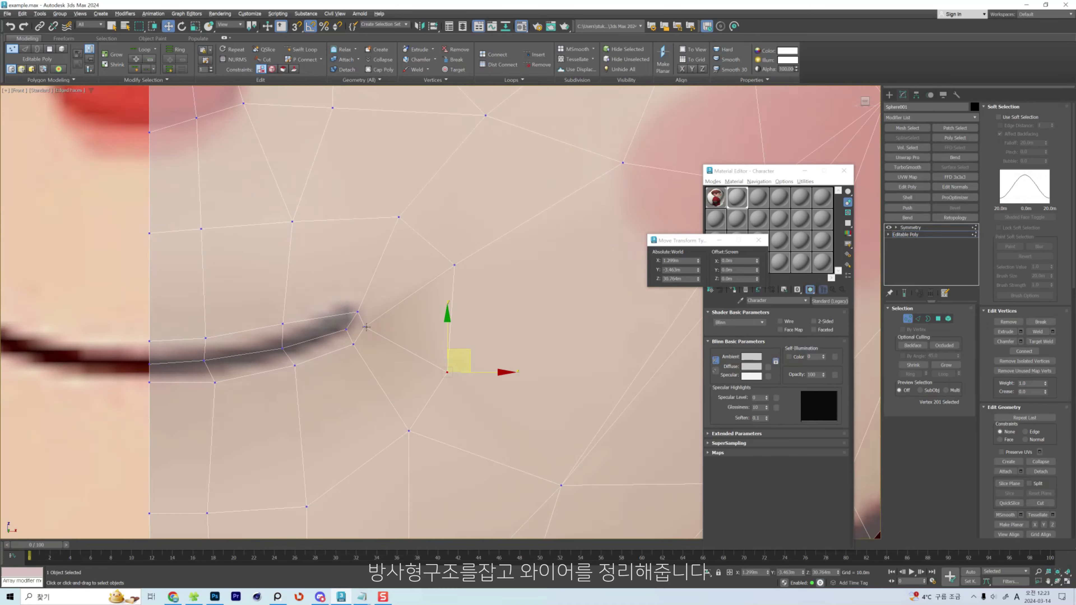
Cut a new edge between the cheek vertex and the mouth corner's outer tip, and remove the old connecting edge.
scroll(370, 322, "up", 3)
left_click(537, 203)
left_click_drag(364, 324, 365, 331)
right_click(364, 316)
left_click(353, 326)
left_click(538, 202)
left_click(362, 313)
right_click(401, 319)
key("2")
left_click(417, 296)
key("BackSpace")
scroll(376, 296, "down", 4)
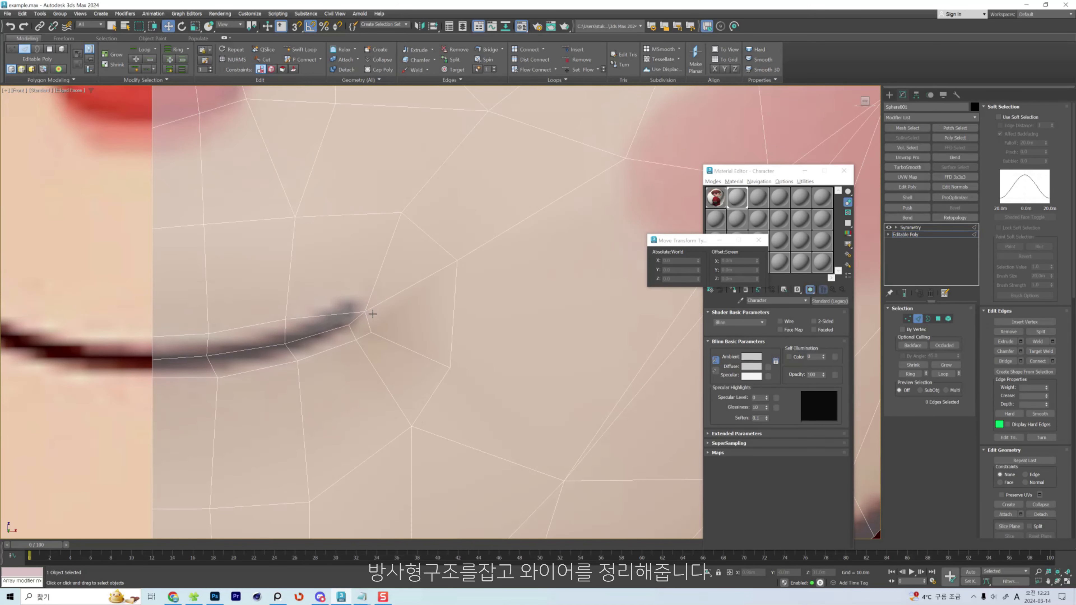
Connect the edges beside the mouth-corner tip and collapse the short one to merge the radiating cheek edge.
left_click(393, 326)
key("1")
scroll(365, 293, "up", 2)
key("2")
key("1")
left_click(360, 323)
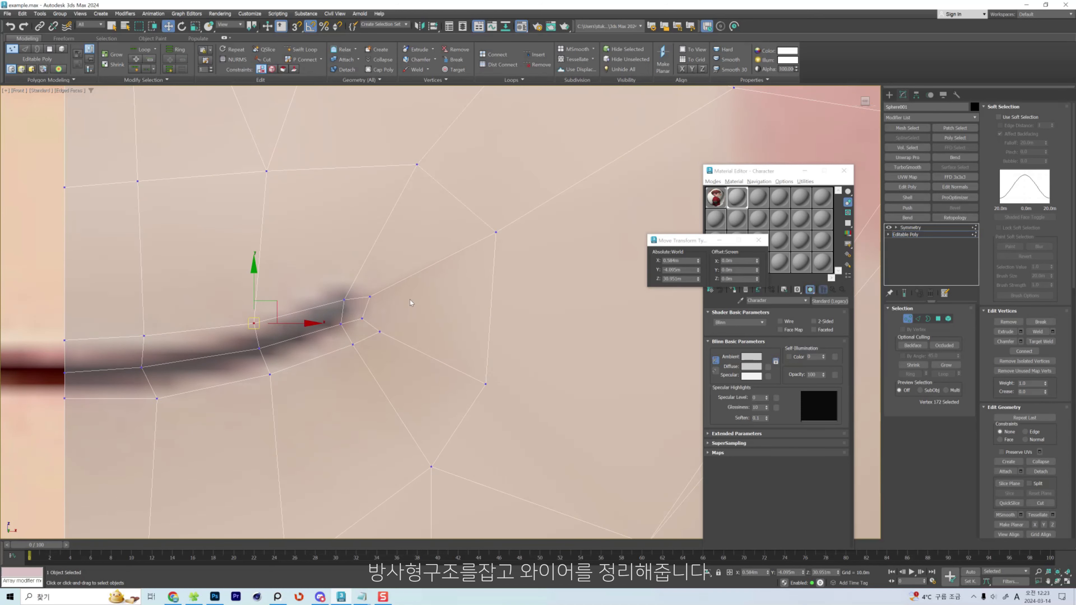
key("2")
left_click(399, 282, "ctrl")
key("ctrl+shift+e")
left_click(399, 283)
key("ctrl+alt+c")
key("1")
scroll(391, 289, "down", 2)
Reposition the small vertices around the mouth corner to round off the end of the lip.
left_click_drag(400, 285, 396, 283)
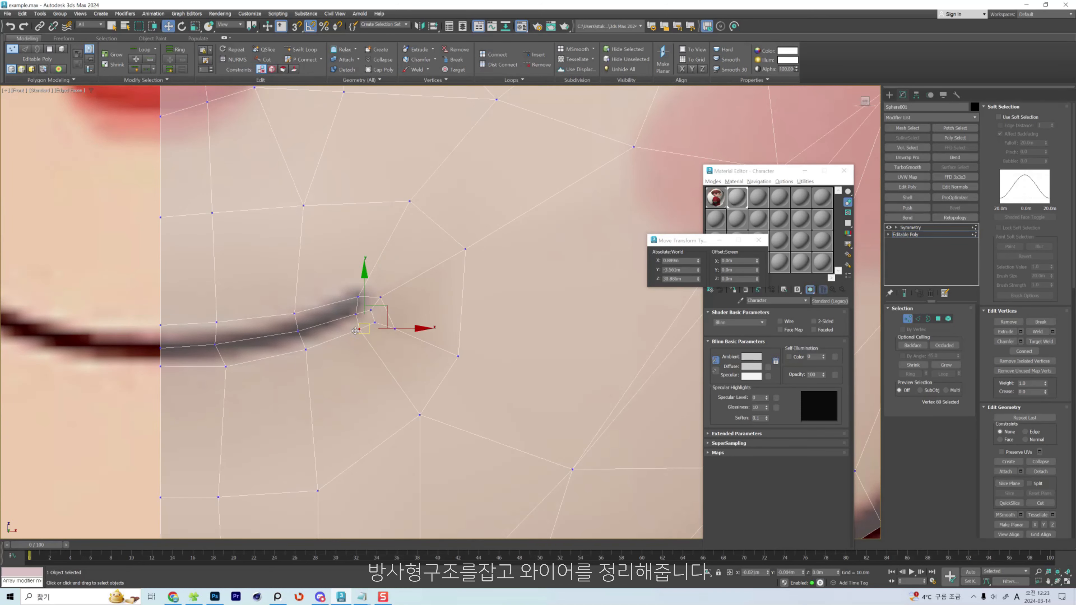
left_click_drag(355, 330, 421, 338)
left_click_drag(361, 329, 364, 328)
left_click_drag(374, 323, 394, 282)
left_click_drag(395, 280, 374, 294)
Remove the stray diagonal edge beside the mouth corner together with its leftover vertex.
key("2")
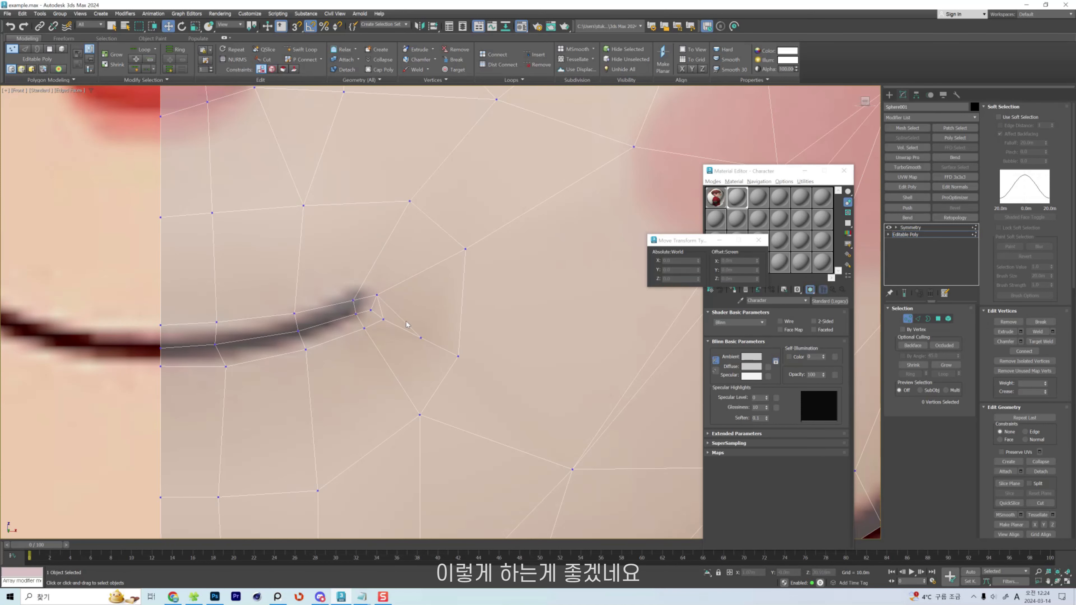
left_click(409, 326)
scroll(418, 337, "up", 2)
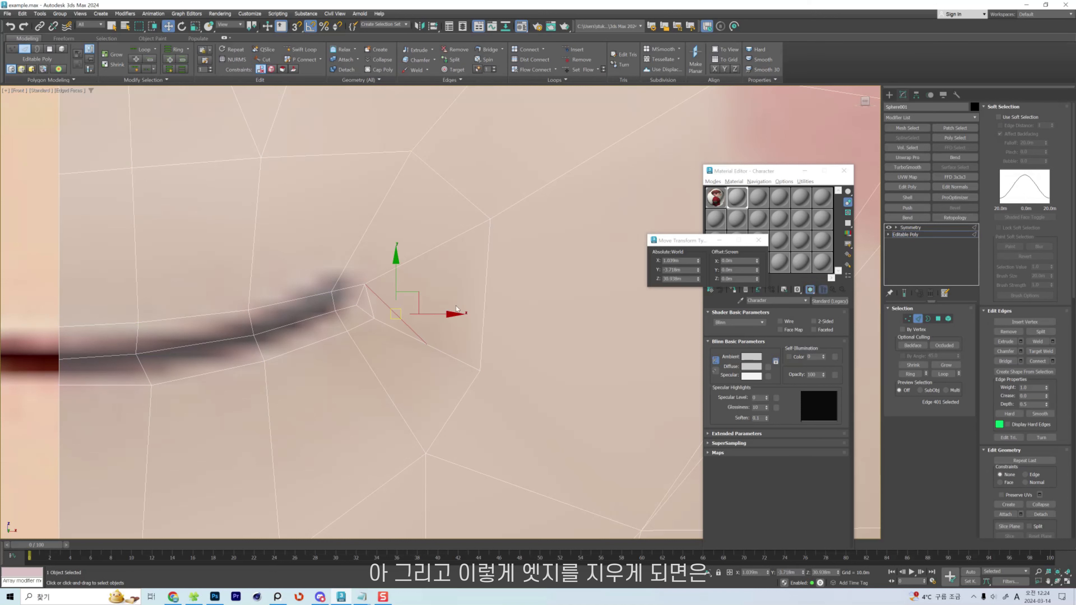
left_click(393, 312)
key("BackSpace")
key("1")
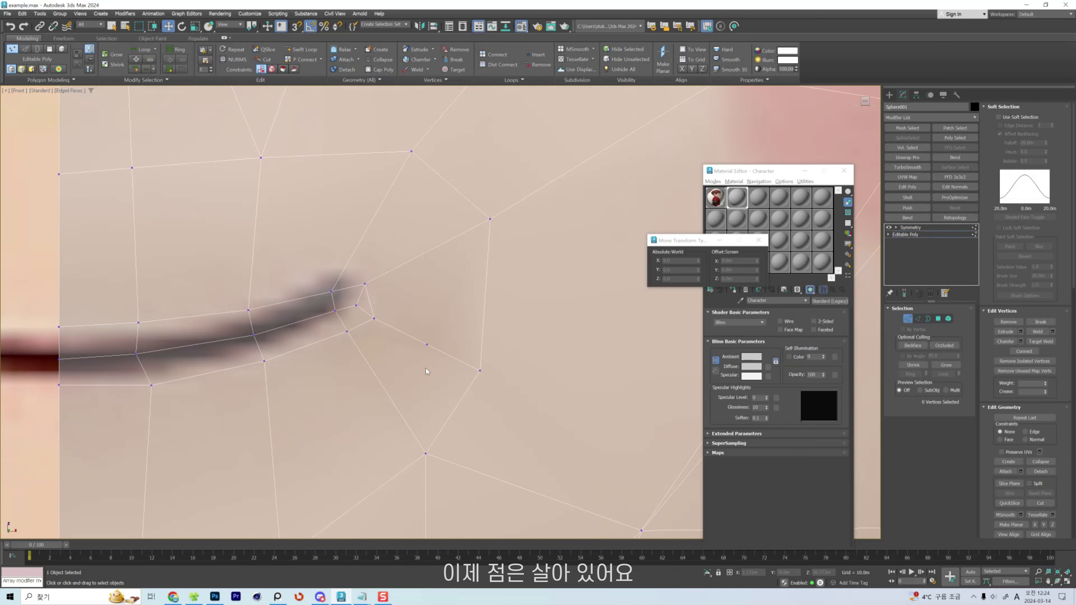
key("ctrl+z")
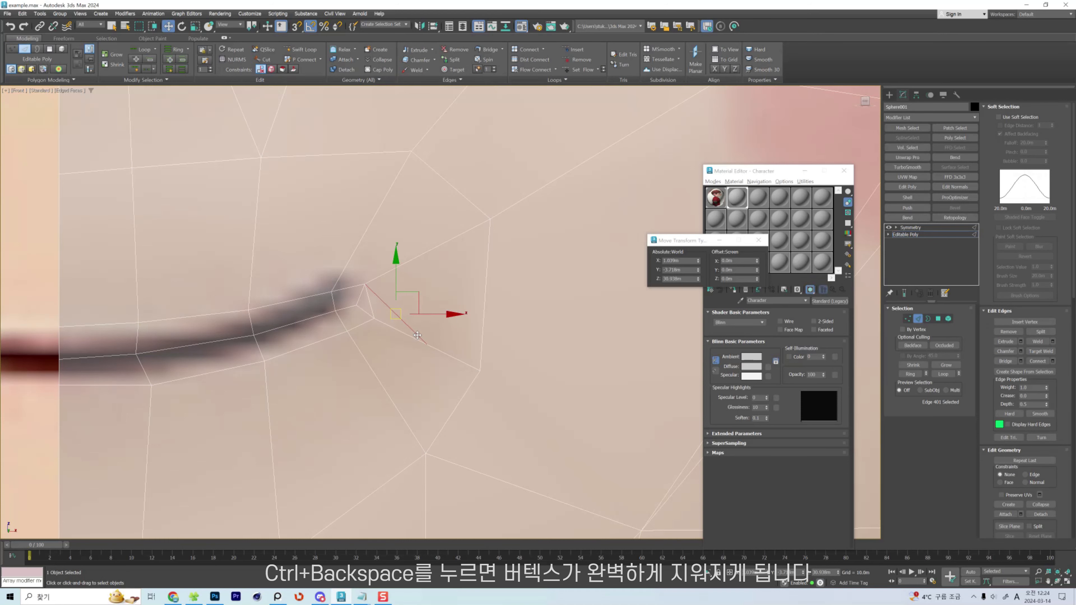
key("ctrl+BackSpace")
key("1")
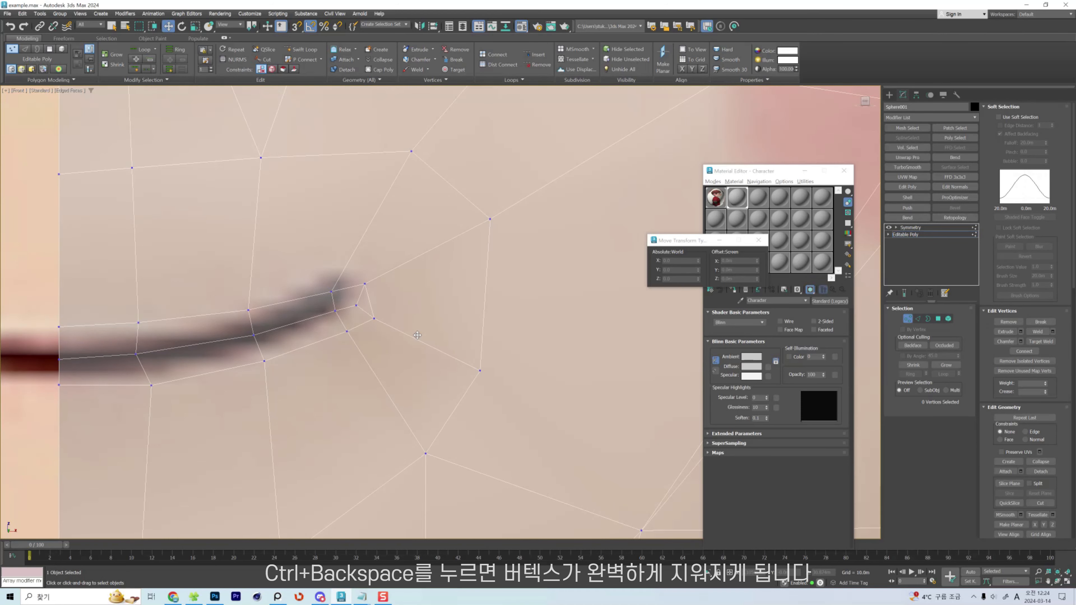
Cut an edge from the vertex outside the mouth corner across the cheek to the jaw outline.
scroll(556, 363, "down", 3)
middle_click_drag(544, 417, 432, 394)
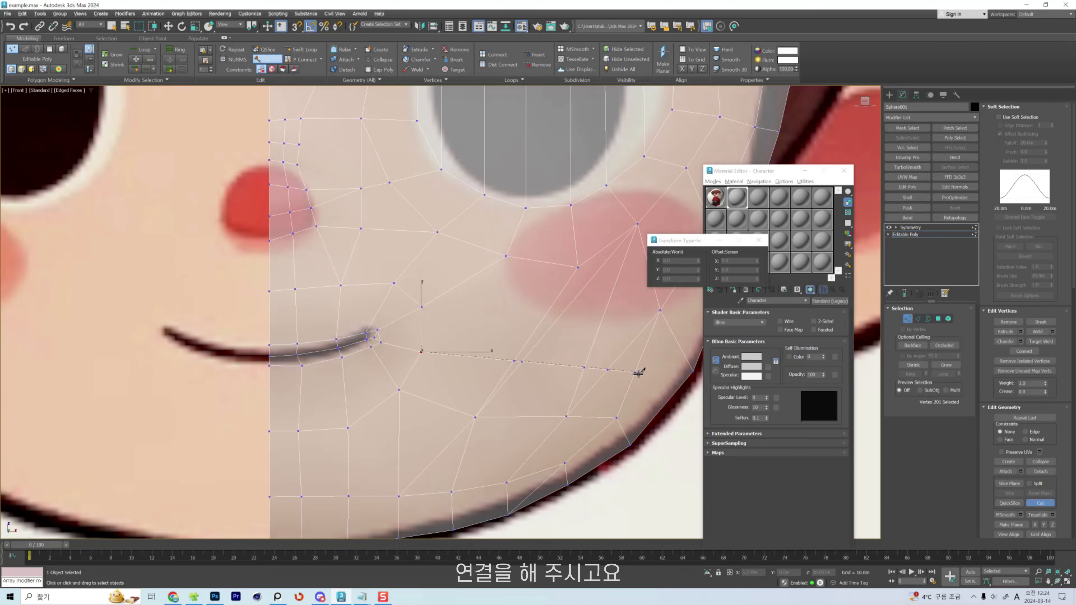
right_click(607, 368)
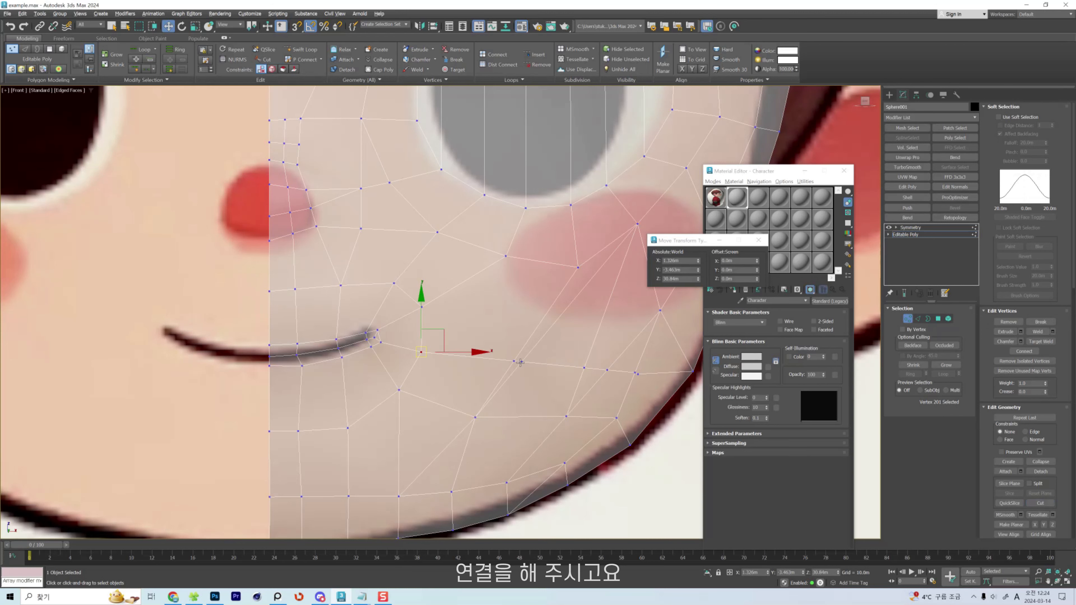
left_click(514, 361)
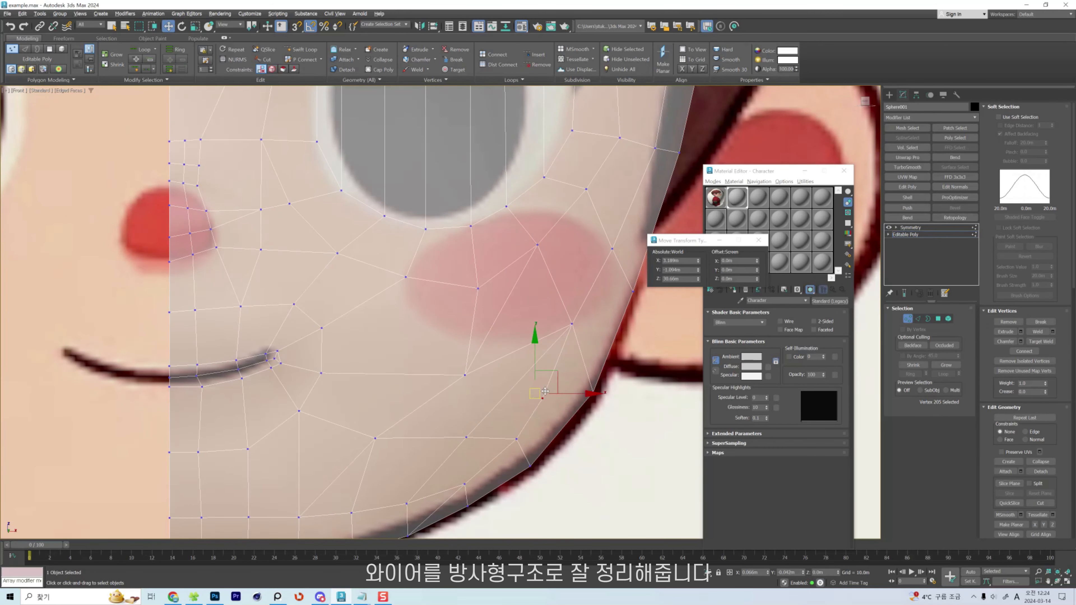
Remove the surplus edge on the outer cheek and reposition the neighbouring vertices near the jaw outline.
key("alt+c")
right_click(502, 354)
key("2")
left_click(519, 298)
key("BackSpace")
key("1")
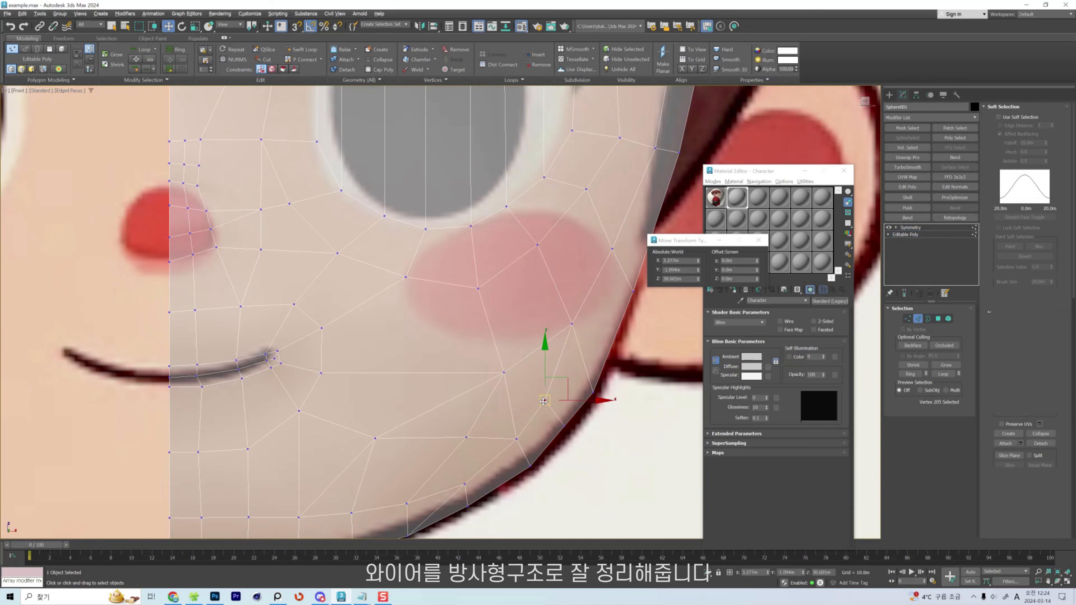
left_click_drag(545, 399, 552, 402)
left_click_drag(571, 323, 577, 350)
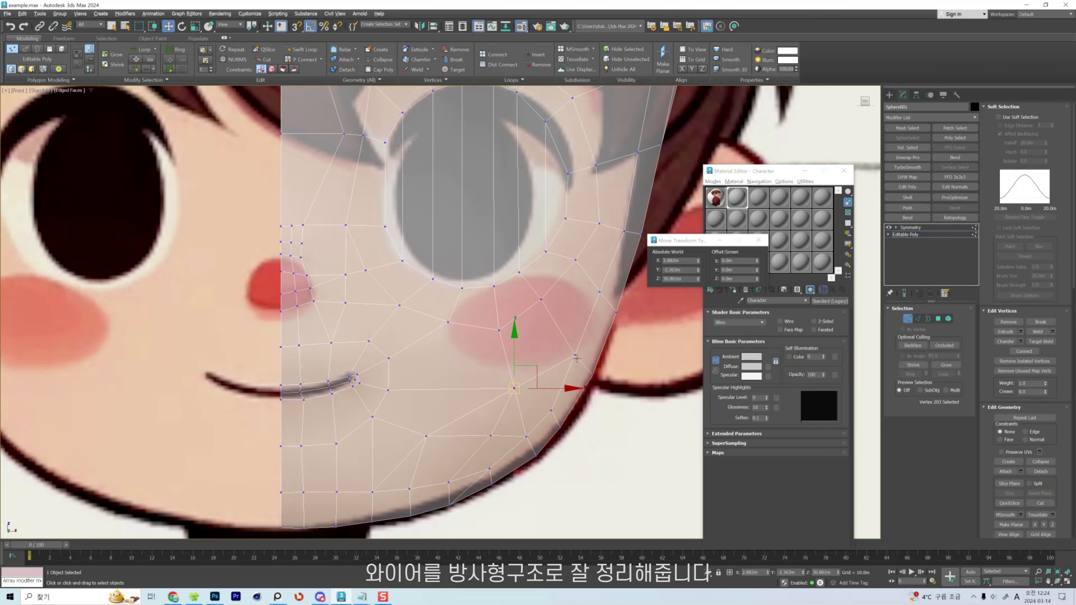
Cut a vertical edge from the lower cheek vertex up to the vertex beneath the eye, and even out the outer cheek vertices.
key("alt+c")
key("w")
left_click(552, 368)
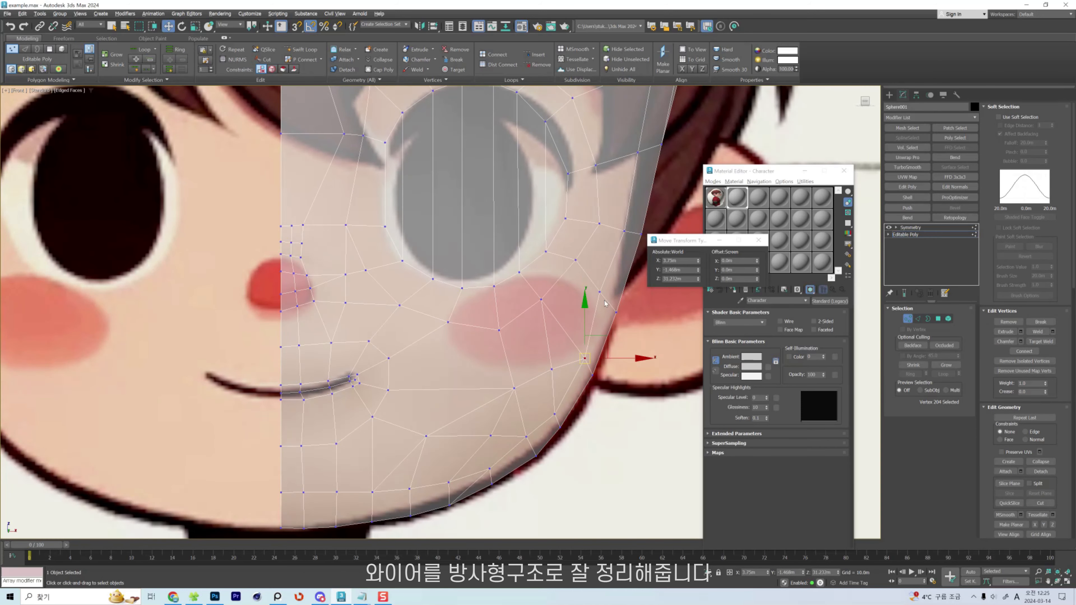
key("alt+c")
left_click(426, 436)
left_click(448, 322)
right_click(469, 400)
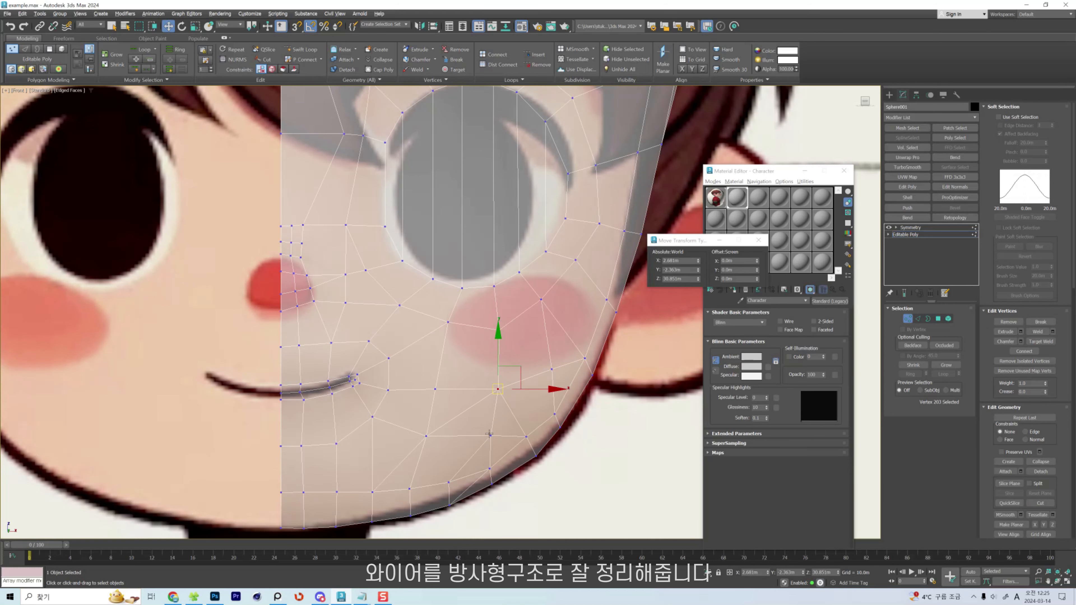
Reposition the lower cheek vertex and the vertices above the mouth corner to smooth the radial wires.
key("alt+c")
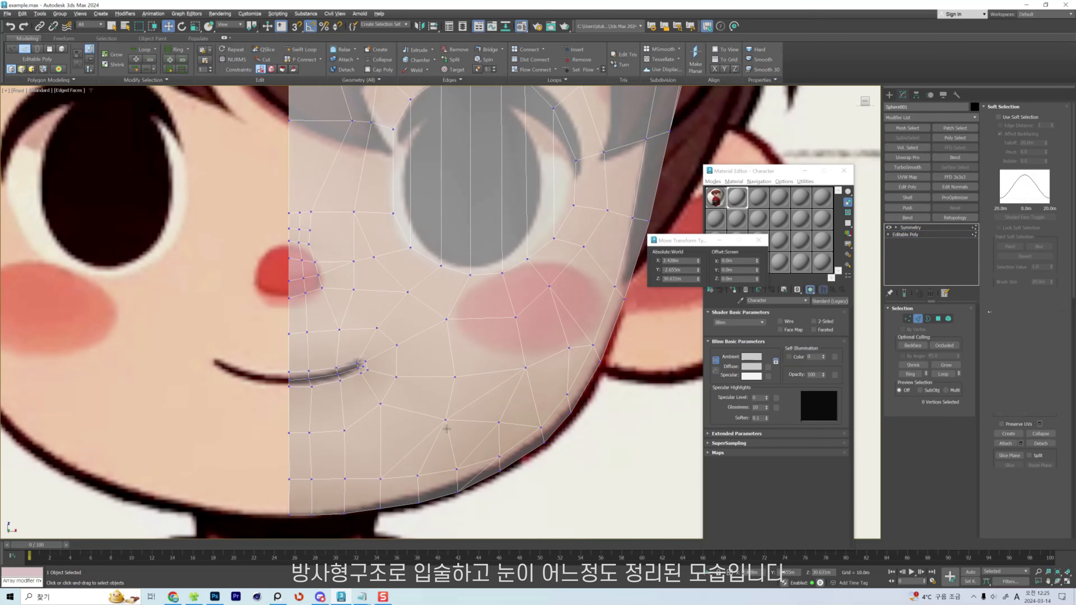
key("1")
left_click(446, 426)
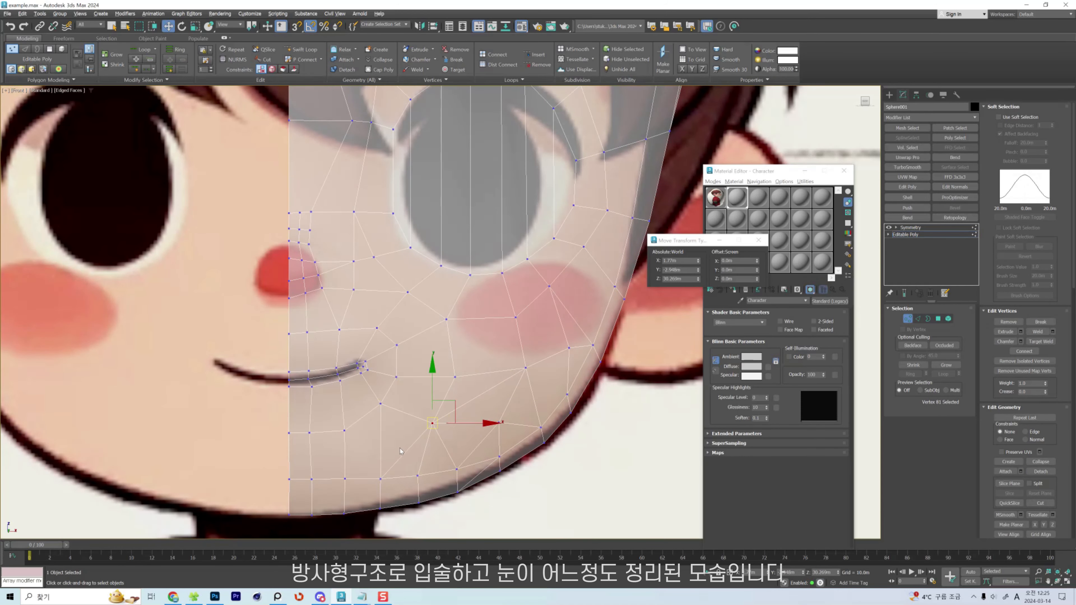
middle_click_drag(386, 416, 401, 409)
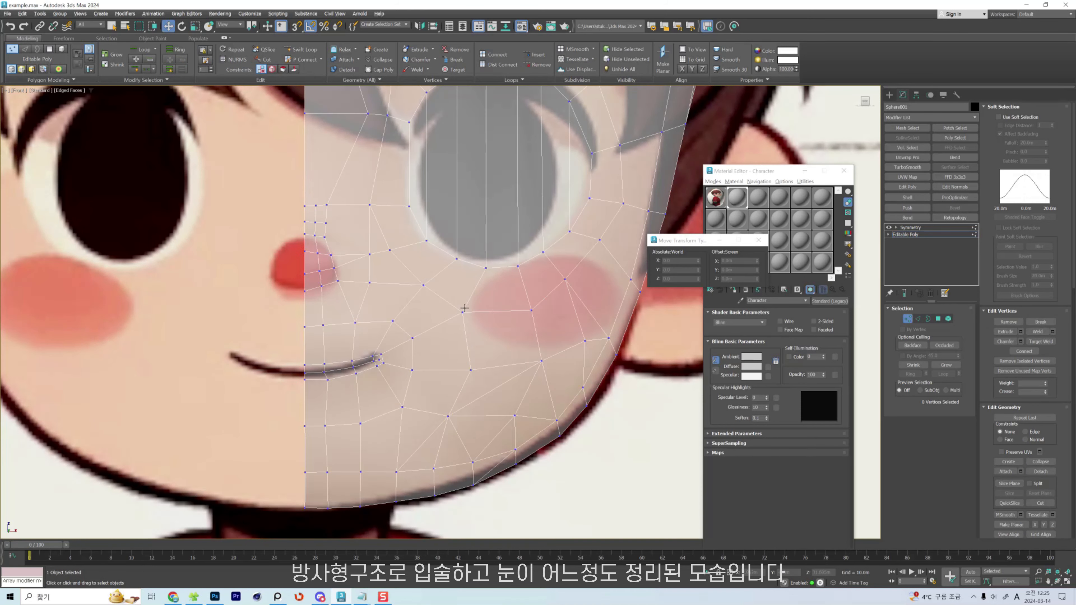
left_click(445, 320)
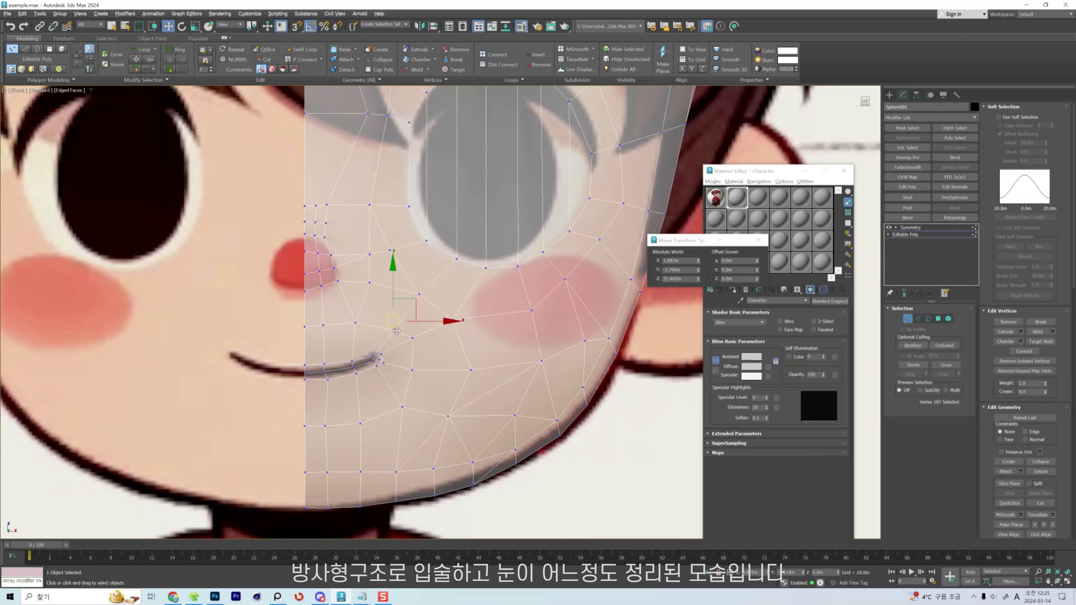
left_click_drag(408, 343, 409, 343)
Remove the stray edge on the chin and collapse the short edges along the jaw line.
key("2")
left_click(378, 448)
key("BackSpace")
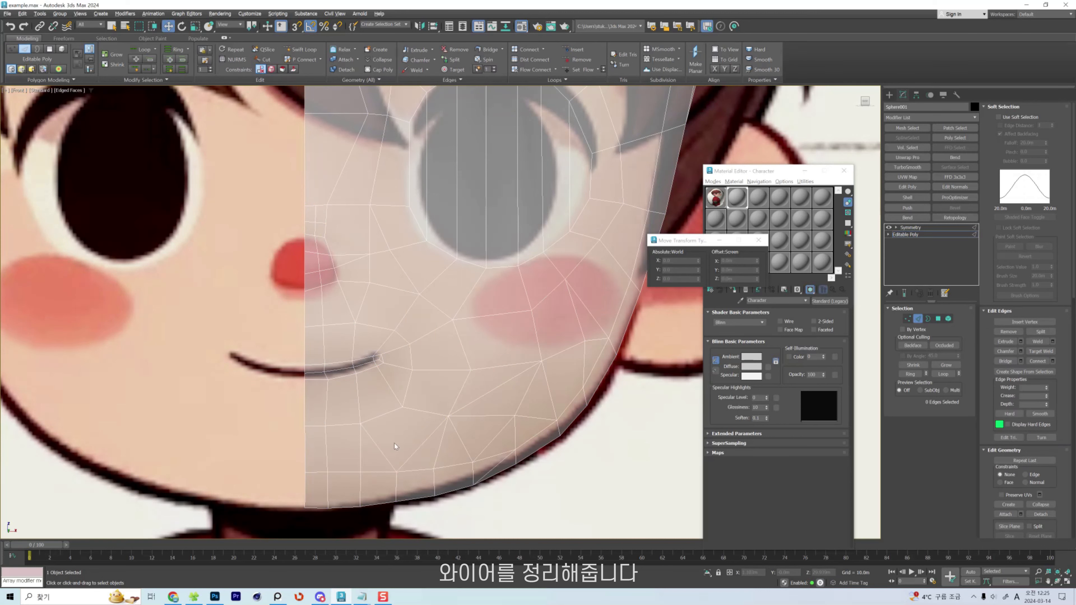
mouse_move(513, 439)
left_mouse_down()
mouse_move(483, 483)
mouse_move(508, 461)
left_mouse_up()
key("ctrl+alt+c")
key("shift+s")
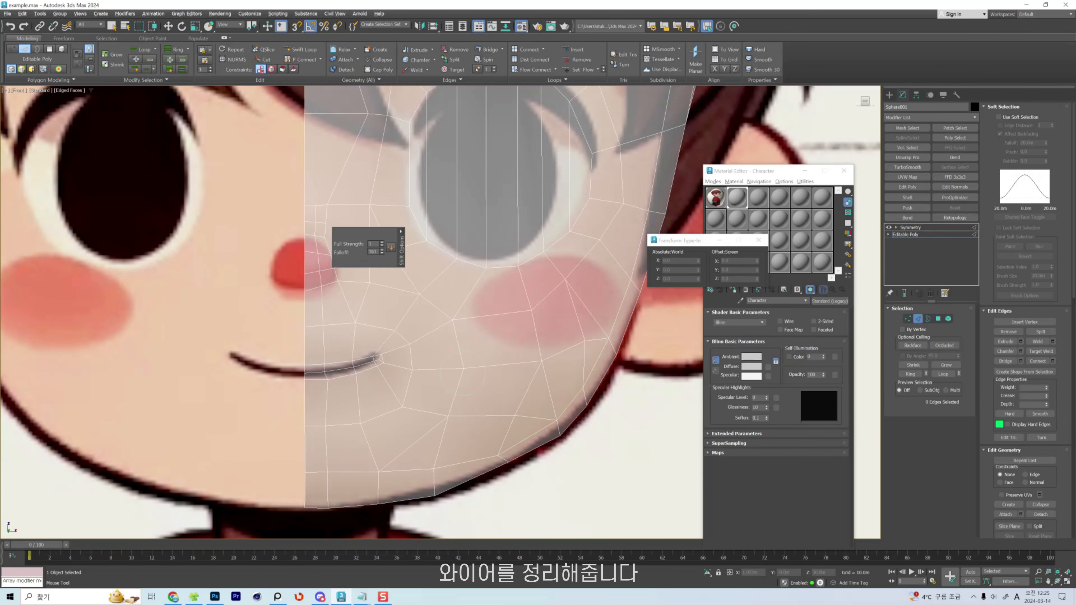
right_click(517, 334)
Cut an edge from the nose-bridge vertex to the inner eye outline and merge the doubled vertices along it.
middle_click_drag(347, 258, 439, 377)
scroll(422, 354, "up", 2)
key("1")
left_click(415, 340)
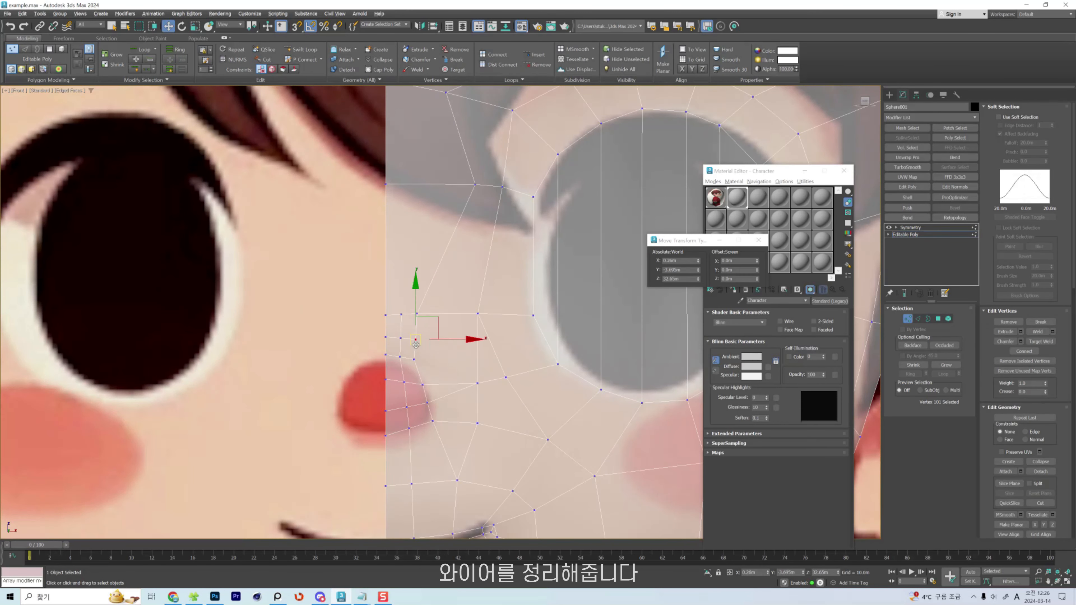
key("alt+c")
left_click(416, 339)
left_click(552, 352)
right_click(551, 352)
scroll(484, 351, "up", 2)
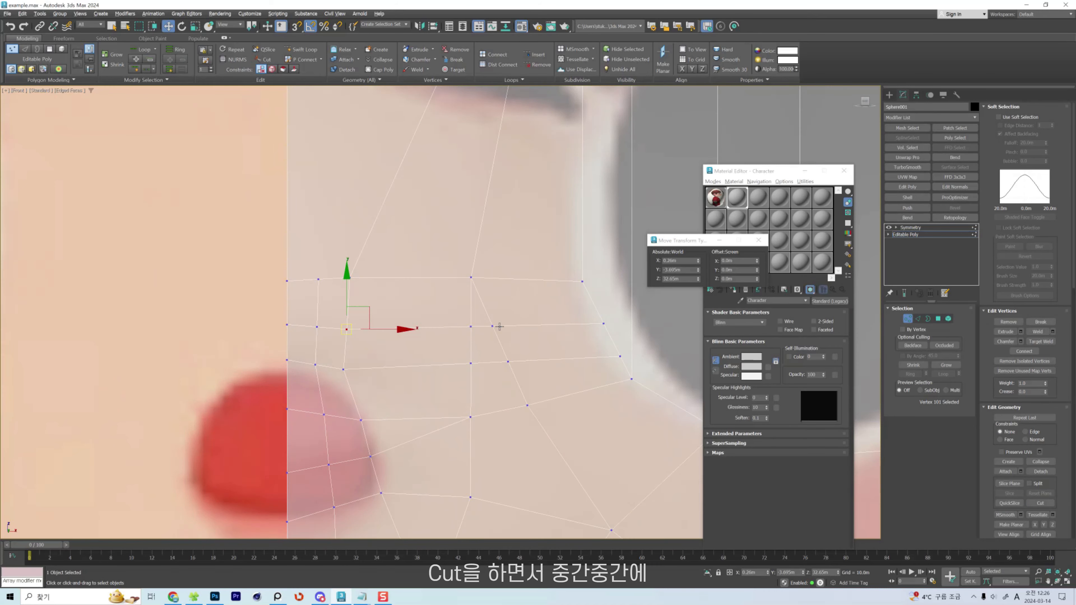
key("2")
scroll(477, 359, "down", 1)
middle_click_drag(480, 358, 454, 373)
key("1")
Try a cut that starts off the vertex beside the nose bridge and runs to the eye outline, and undo it.
key("alt+c")
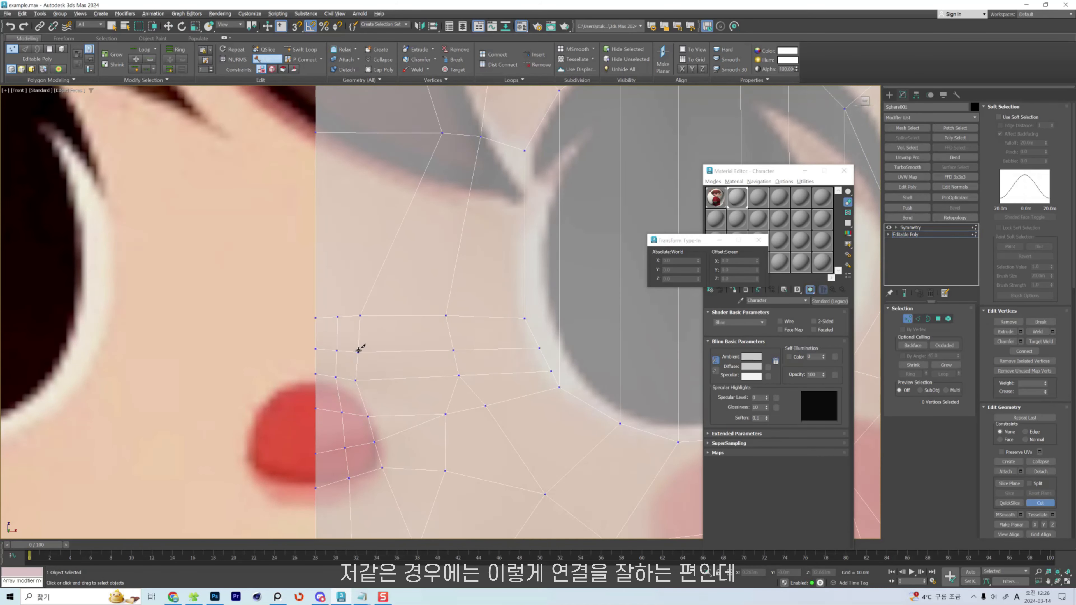
right_click(510, 332)
scroll(360, 347, "up", 2)
middle_click_drag(362, 345, 244, 367)
scroll(245, 367, "up", 1)
left_click(244, 367)
scroll(231, 377, "down", 1)
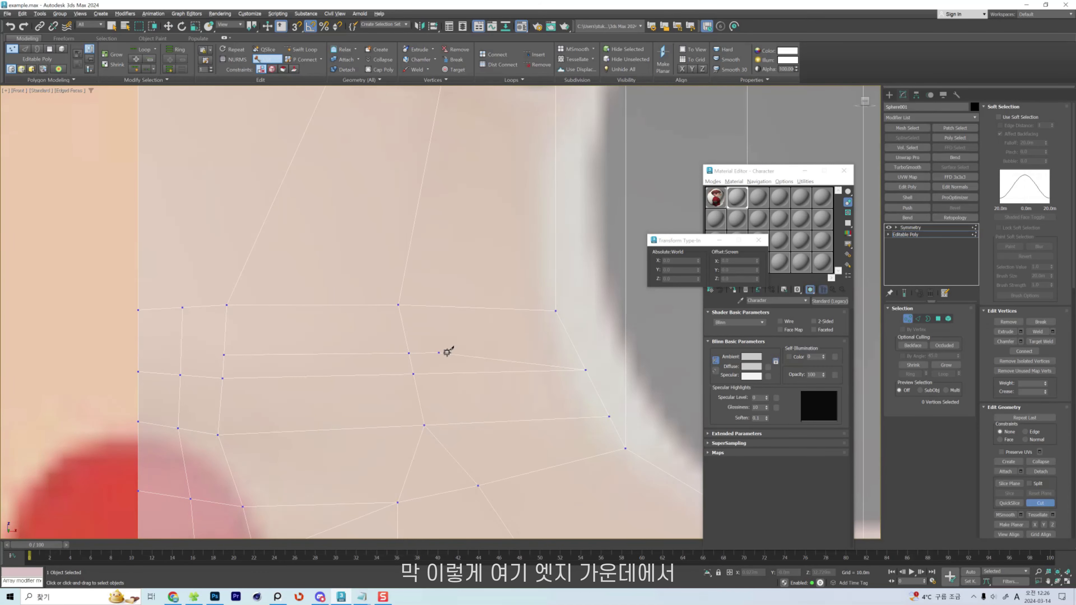
right_click(560, 312)
middle_click_drag(237, 321, 372, 323)
key("ctrl+z")
key("ctrl+z")
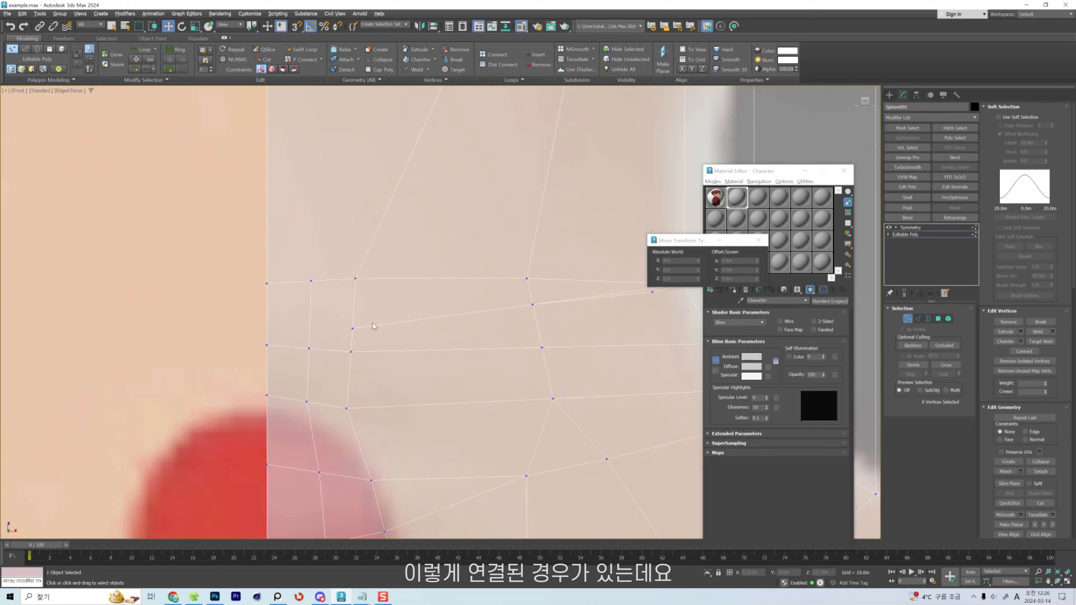
Cut a misaligned edge from the middle of the nose-bridge edge to the eye outline and remove it with its vertices.
scroll(365, 346, "down", 4)
scroll(372, 354, "up", 4)
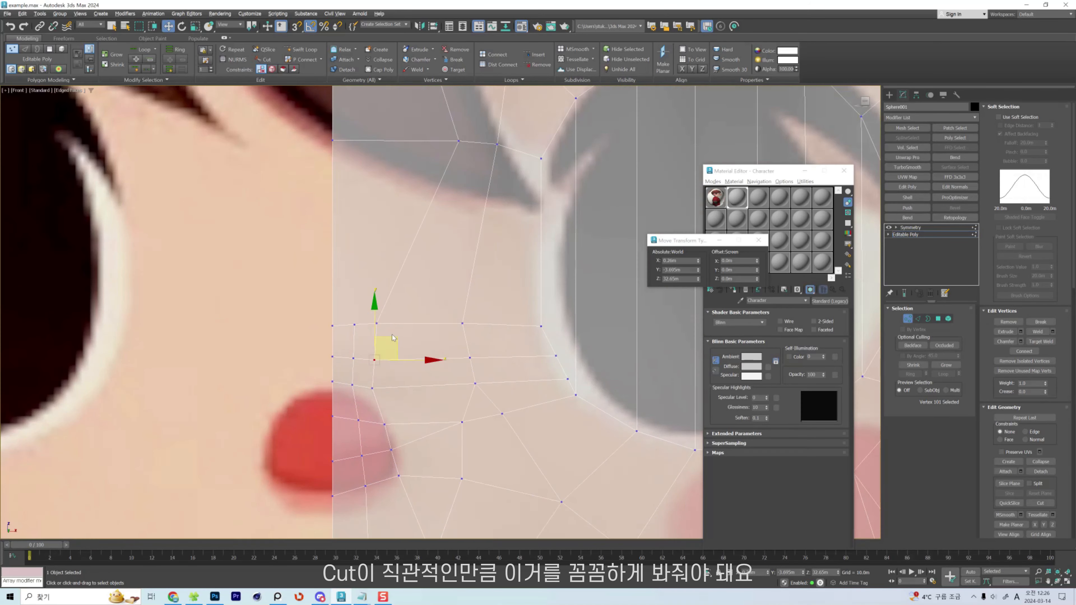
left_click(378, 362)
scroll(366, 373, "down", 2)
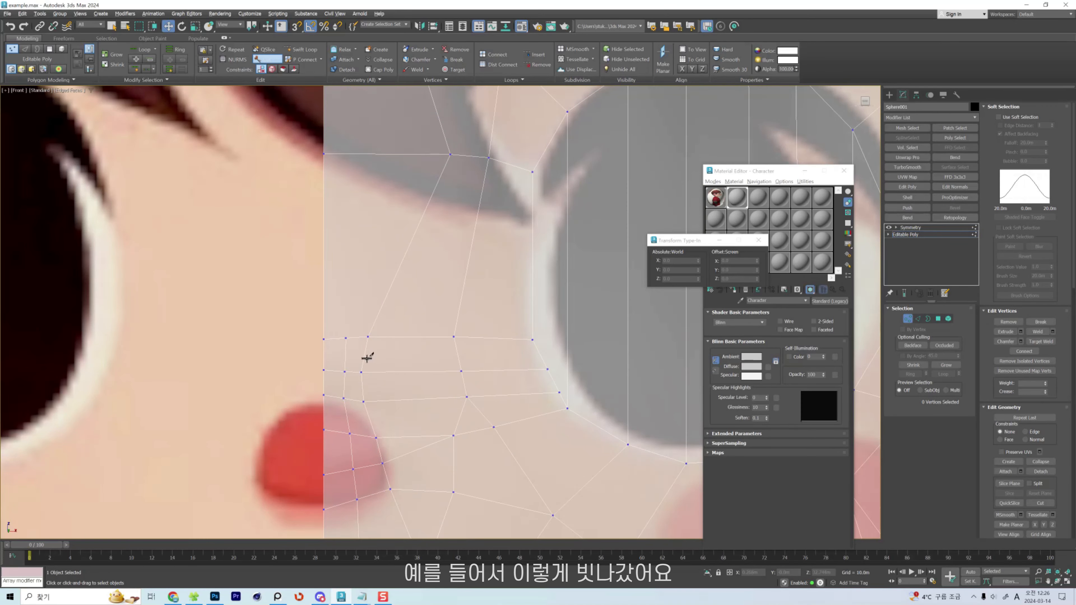
key("alt+c")
left_click(364, 358)
right_click(536, 338)
scroll(363, 350, "up", 3)
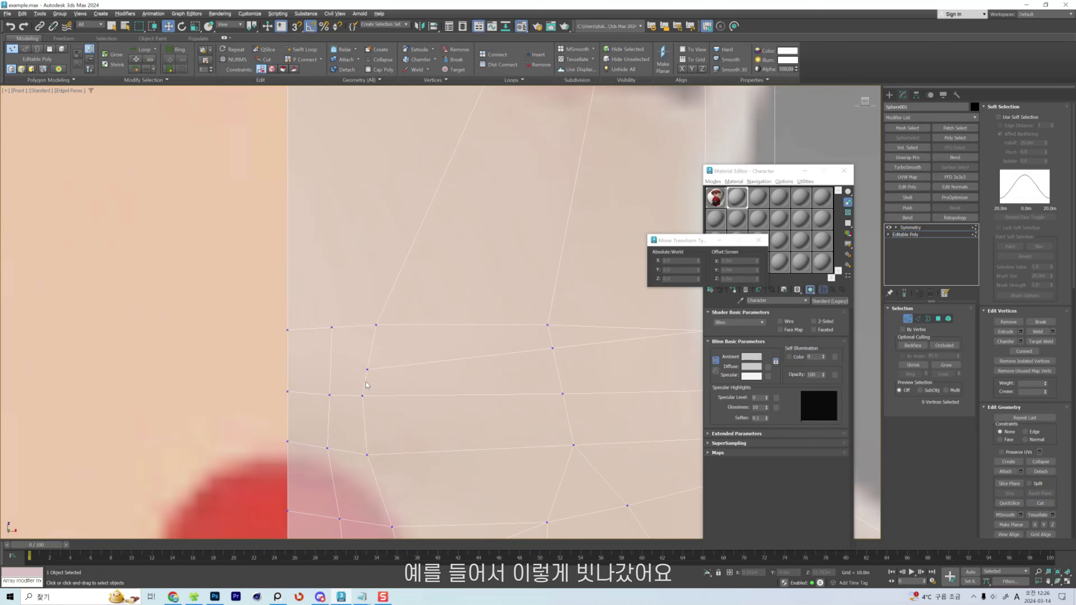
key("2")
scroll(368, 383, "down", 3)
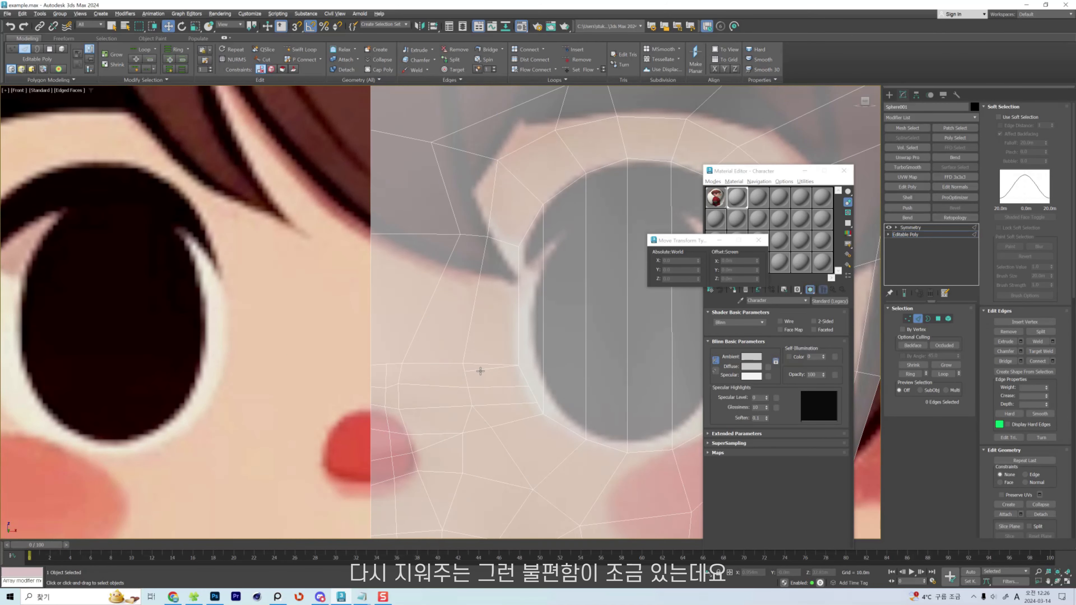
left_click(480, 370)
key("ctrl+BackSpace")
Reposition the upper vertices beside the nose bridge to straighten their column.
scroll(387, 500, "up", 2)
key("1")
left_click_drag(402, 335, 407, 342)
left_click(415, 322)
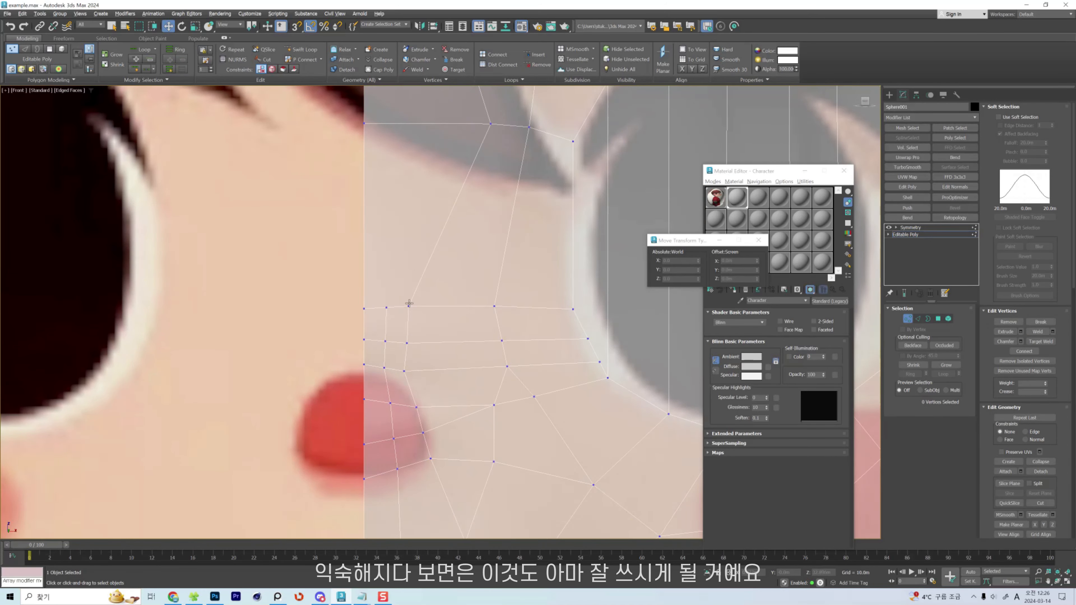
left_click_drag(409, 303, 414, 309)
Space out the vertices between the forehead centre line and the inner corner of the eye.
scroll(393, 306, "down", 2)
left_click(464, 179)
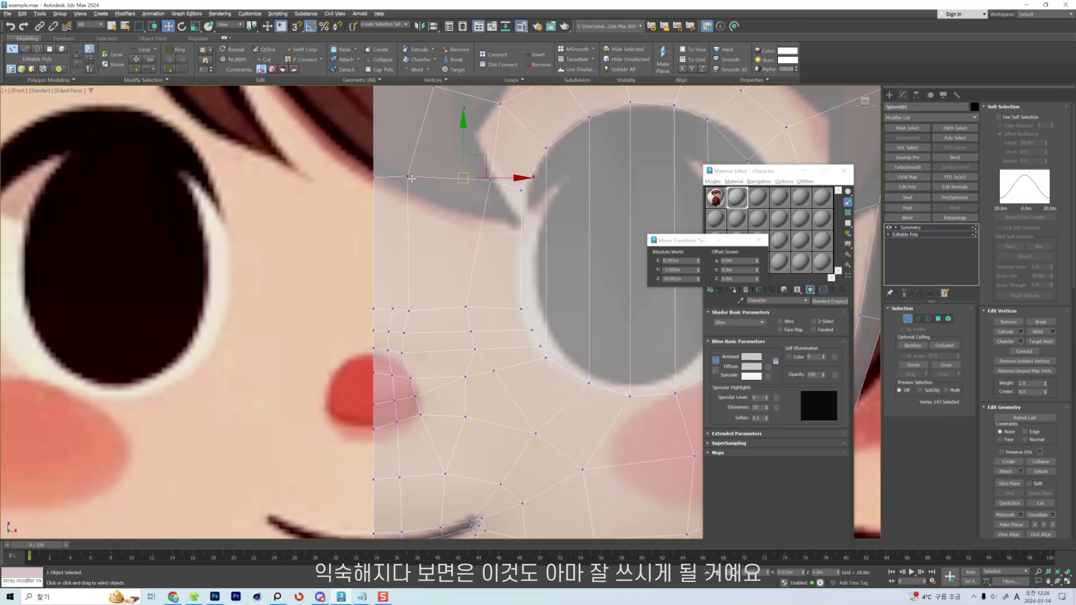
left_click_drag(422, 180, 425, 181)
middle_click_drag(457, 130, 437, 320)
left_click(477, 322)
left_click_drag(415, 275, 493, 307)
Connect the three vertical edges between brow and nose bridge with a horizontal edge and adjust its inner vertex.
scroll(464, 371, "down", 6)
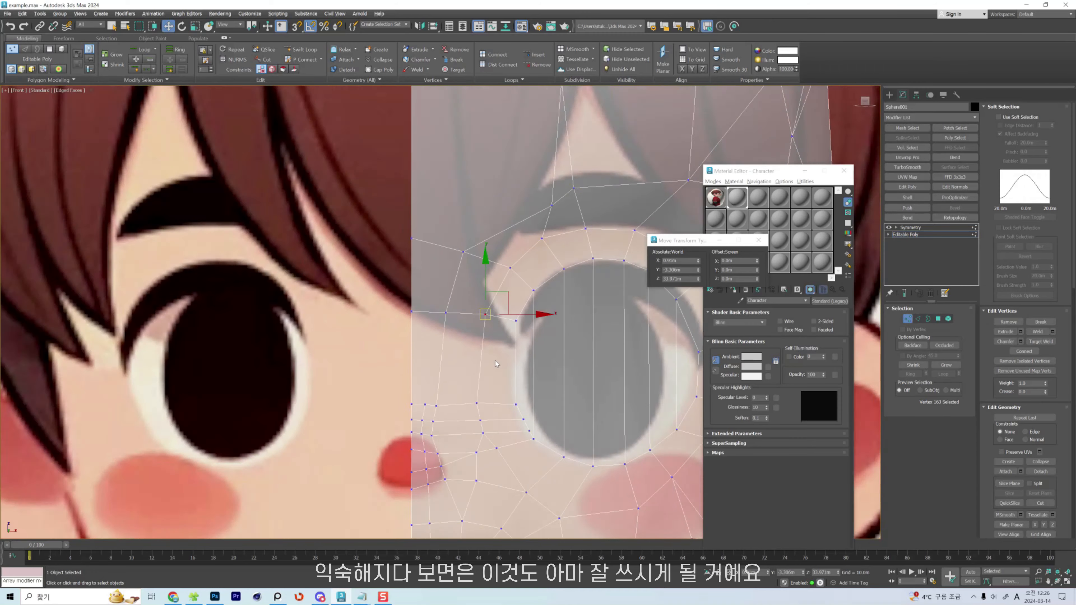
key("2")
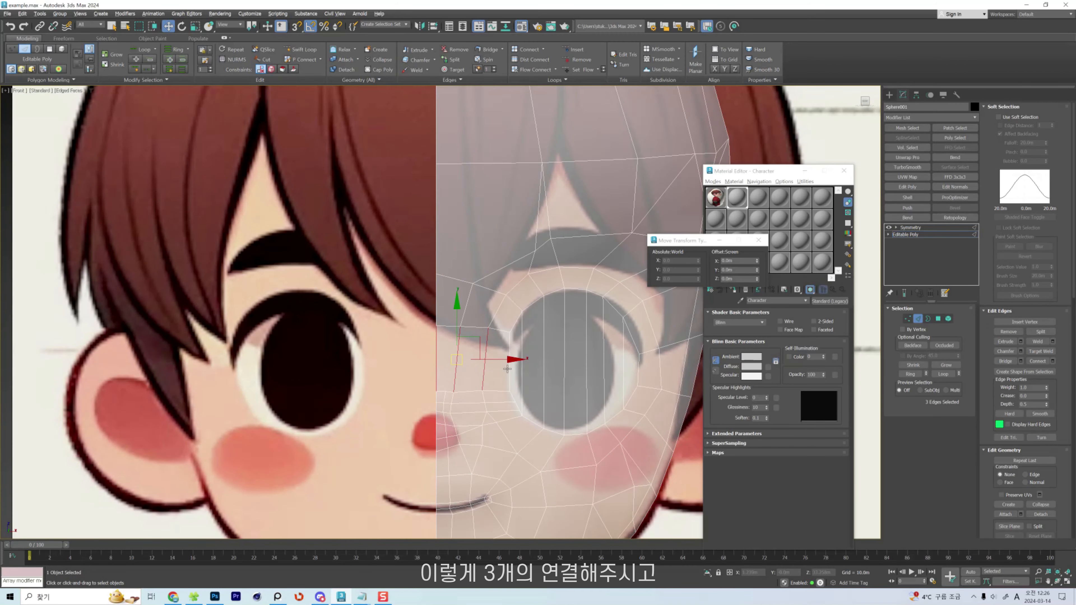
key("1")
scroll(508, 358, "up", 4)
left_click(406, 349)
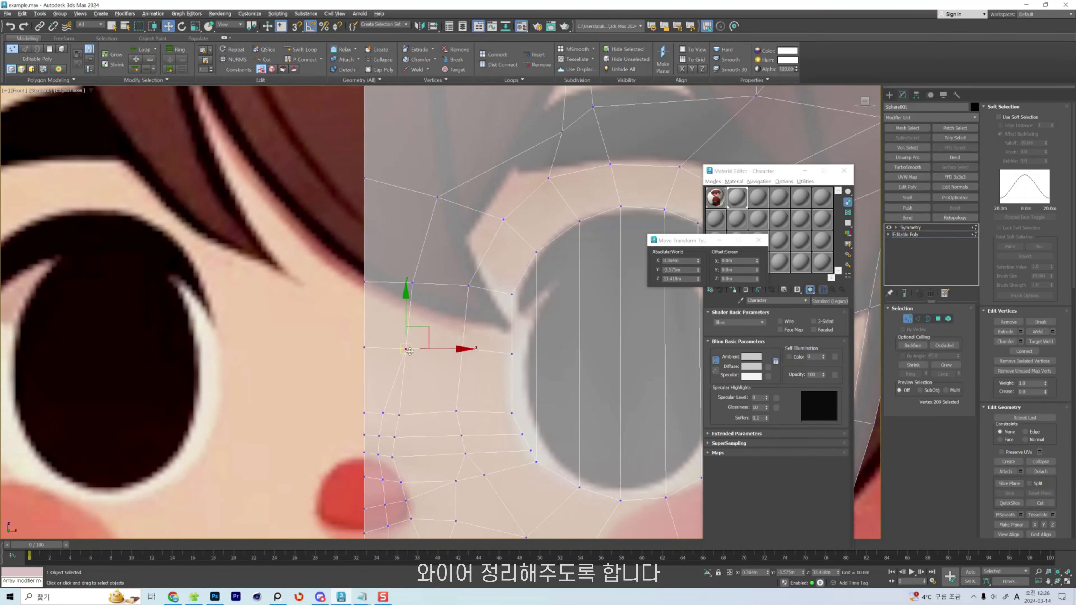
left_click_drag(405, 350, 401, 349)
Even out the vertices between the nose bridge and the inner eye outline.
left_click_drag(398, 415, 404, 415)
left_click_drag(392, 457, 401, 458)
middle_click_drag(423, 445, 428, 399)
left_click_drag(470, 408, 453, 391)
left_click(409, 369)
left_click_drag(460, 365, 416, 342)
Adjust the edges beside the nose tip with the Shift tool.
scroll(401, 504, "up", 5)
key("2")
left_click_drag(416, 382, 426, 382)
scroll(432, 381, "down", 5)
scroll(415, 369, "up", 3)
key("shift+s")
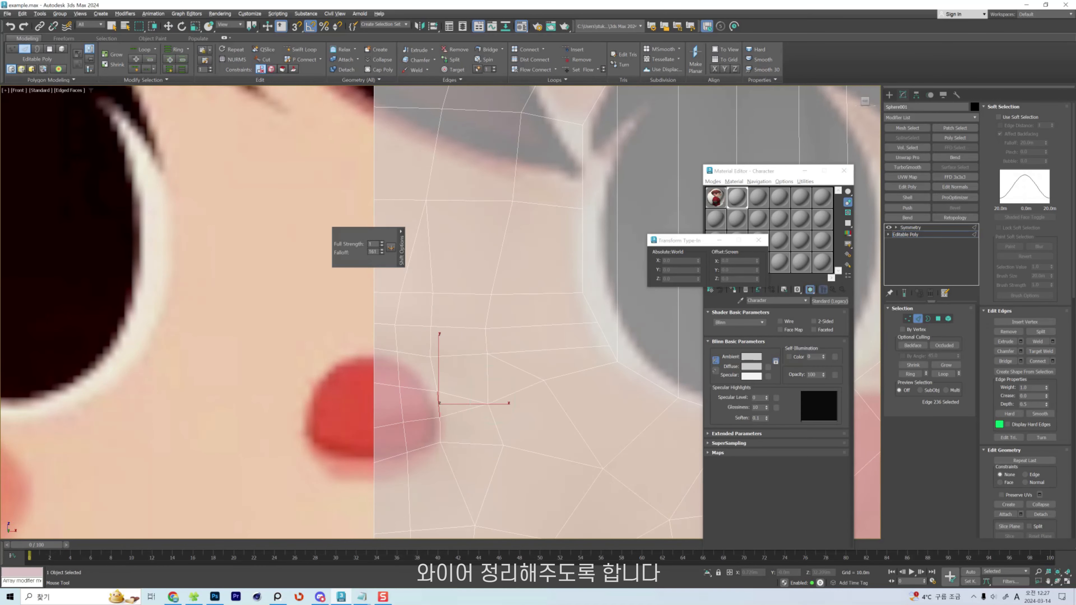
scroll(488, 345, "down", 3)
key("w")
Reposition the forehead vertices at the centre line and align the neighbouring column vertically above the brow.
scroll(425, 352, "down", 6)
left_click(540, 345)
scroll(487, 238, "up", 2)
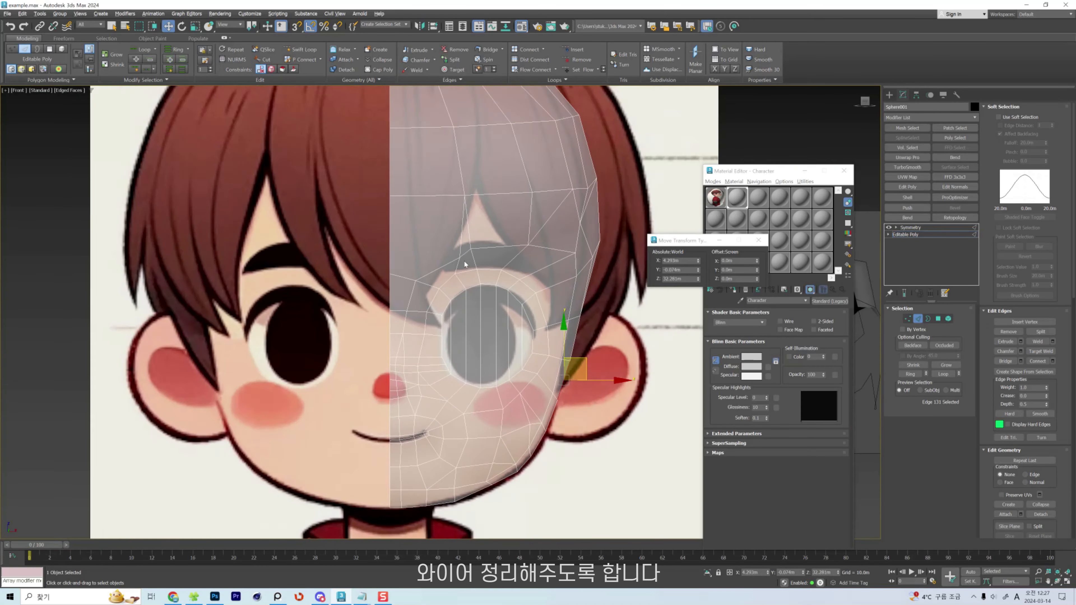
left_click(427, 268)
key("1")
middle_click_drag(401, 206, 388, 256)
left_click(416, 248)
left_click(425, 305)
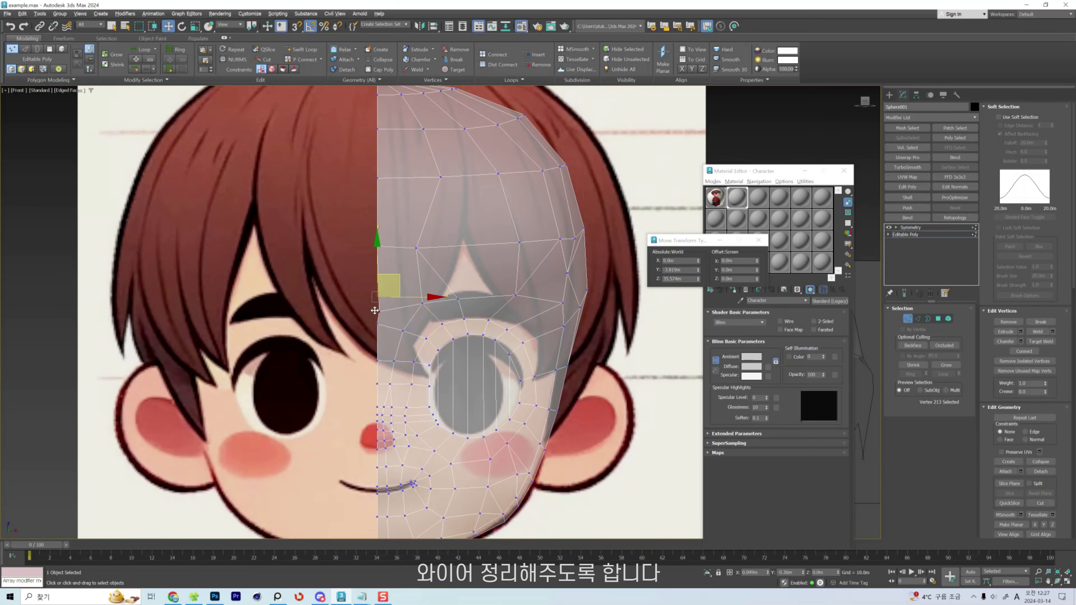
left_click_drag(374, 310, 373, 305)
left_click_drag(416, 248, 422, 249)
left_click_drag(440, 177, 421, 180)
left_click_drag(423, 250, 423, 245)
Cut a vertical edge from the upper forehead row down to the brow and shift its middle vertex outward.
middle_click_drag(464, 134, 463, 145)
key("alt+c")
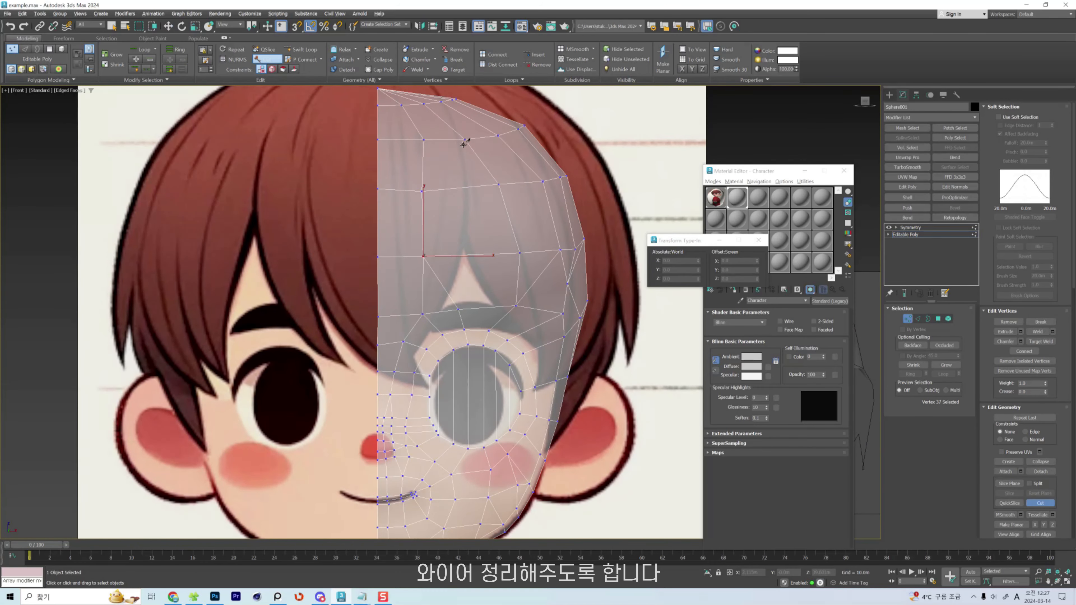
left_click(463, 142)
left_click(457, 309)
right_click(458, 309)
key("2")
left_click_drag(497, 281, 506, 280)
middle_click_drag(492, 202, 549, 272)
key("1")
left_click_drag(519, 257, 530, 257)
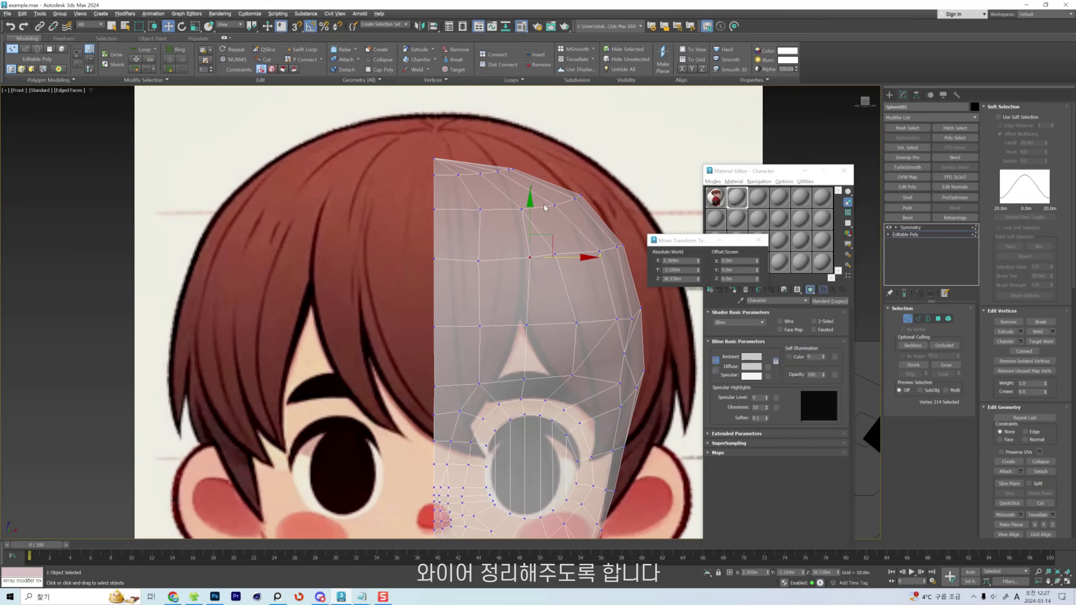
Rework the upper end of the new forehead column so it joins the existing vertex of the upper row.
key("ctrl+z")
key("ctrl+z")
key("ctrl+z")
key("ctrl+z")
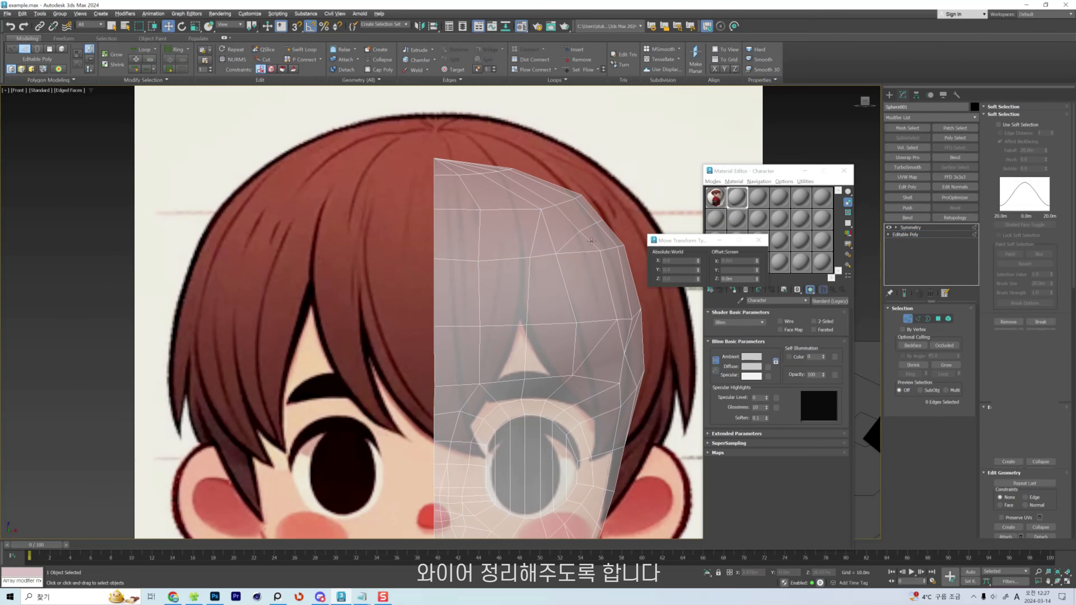
key("ctrl+z")
key("ctrl+z")
key("ctrl+z")
key("ctrl+z")
key("ctrl+z")
key("ctrl+z")
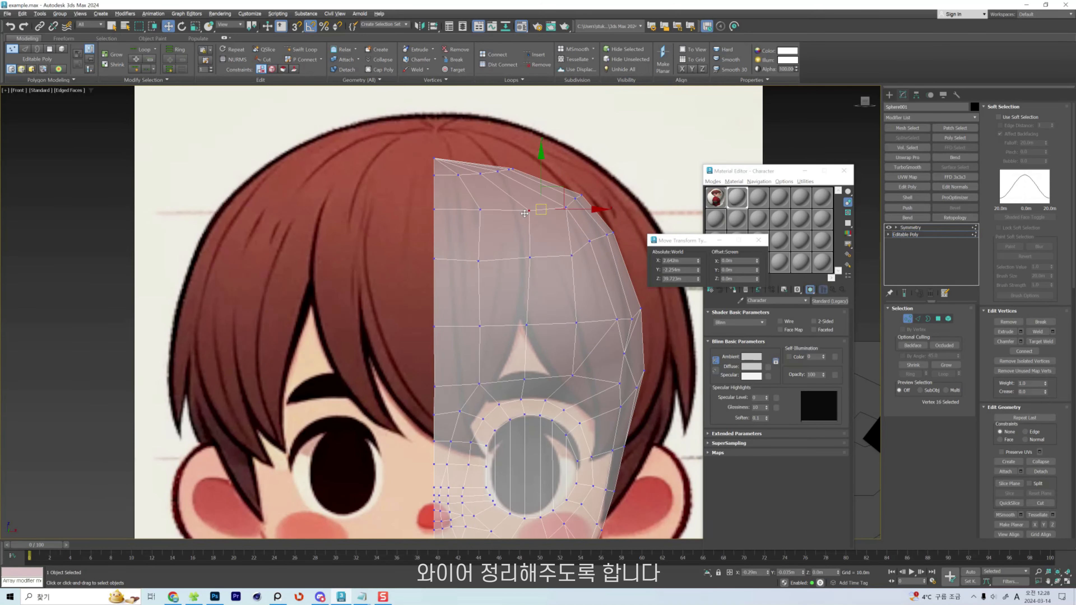
Connect the ring of vertical edges across the upper forehead with a new horizontal row and adjust it with the Shift tool.
left_click_drag(557, 174, 520, 189)
key("alt+r")
key("ctrl+shift+e")
key("shift+s")
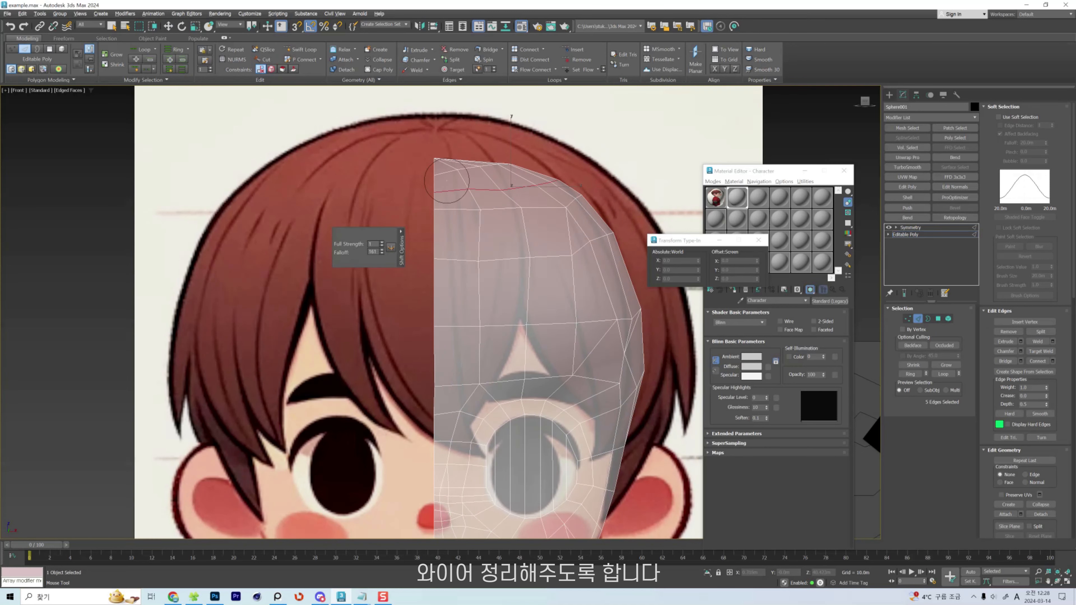
key("w")
Reshape the wires at the lips and mouth corner in the right view with the Shift tool to match the side profile.
key("p")
key("alt+x")
key("v")
key("r")
scroll(525, 339, "up", 6)
mouse_move(445, 437)
middle_mouse_down()
mouse_move(528, 314)
mouse_move(507, 350)
middle_mouse_up()
scroll(507, 345, "up", 5)
scroll(510, 342, "down", 5)
scroll(513, 344, "up", 3)
key("alt+x")
key("shift+s")
left_click_drag(501, 350, 458, 360)
scroll(457, 371, "up", 2)
left_click_drag(542, 299, 483, 280)
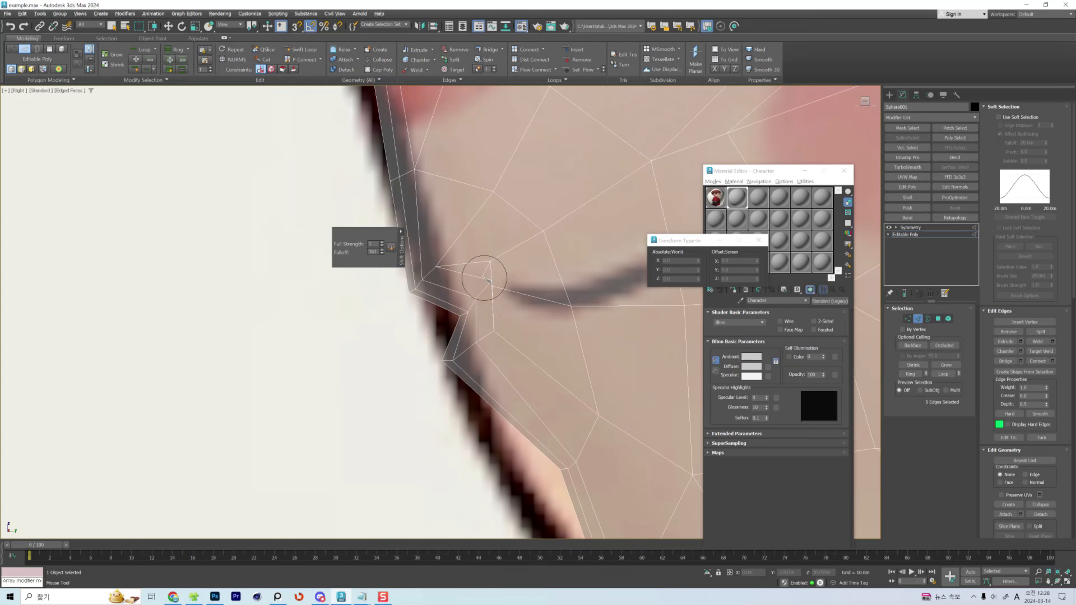
scroll(480, 266, "up", 5)
scroll(522, 348, "down", 2)
left_click_drag(518, 343, 546, 348)
scroll(491, 352, "down", 2)
left_click_drag(451, 330, 510, 323)
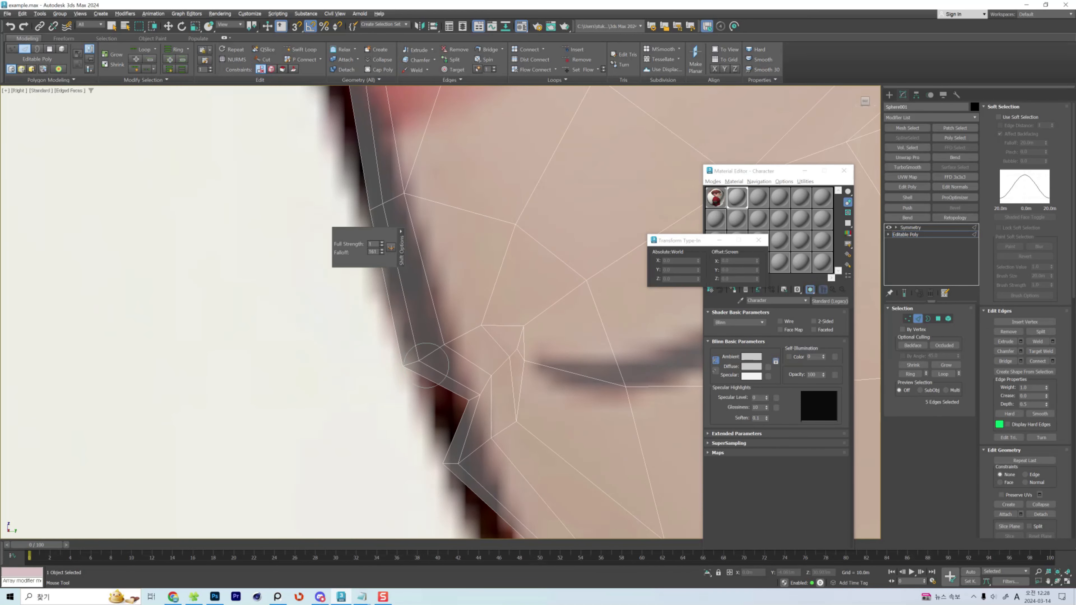
Connect two vertices on the lower cheek near the chin with a new edge in the right view.
scroll(513, 335, "down", 4)
scroll(525, 411, "down", 2)
middle_click_drag(525, 411, 363, 382)
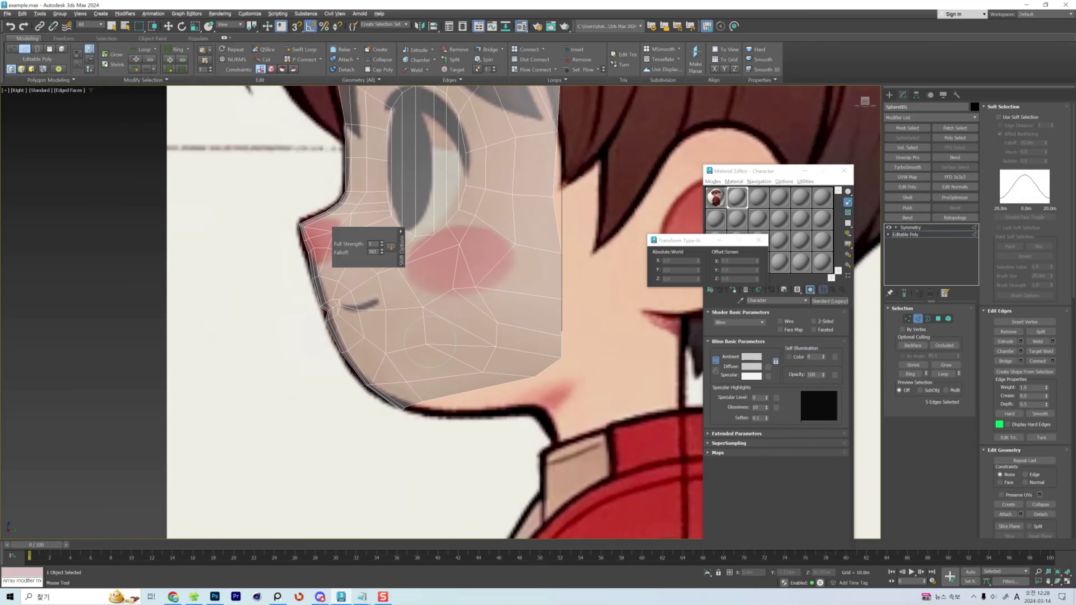
middle_click_drag(417, 280, 493, 279)
key("1")
left_click_drag(509, 346, 501, 344)
left_click(481, 381, "ctrl")
key("ctrl+shift+e")
Collapse the surplus edge at the rear of the jaw and reposition the neighbouring vertices.
key("2")
left_click_drag(565, 358, 541, 349)
key("1")
left_click_drag(572, 322, 562, 281)
key("2")
key("ctrl+alt+c")
key("1")
left_click_drag(637, 299, 643, 296)
Smooth the rear boundary of the face from the jaw up to the temple with the Shift tool.
key("shift+s")
left_click_drag(607, 352, 563, 363)
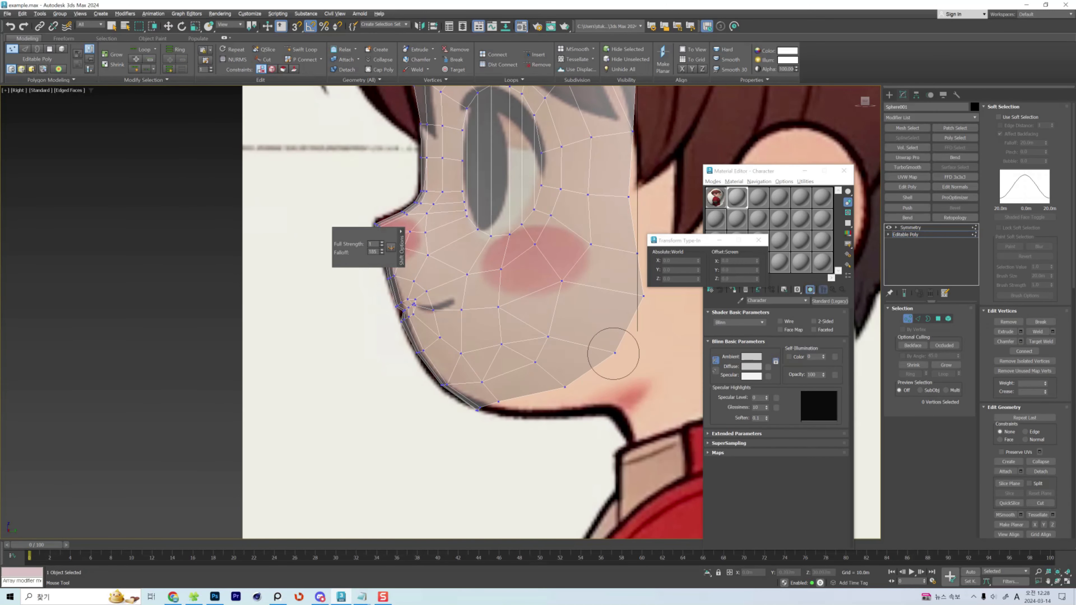
left_click_drag(623, 289, 602, 285)
mouse_move(602, 255)
middle_mouse_down()
mouse_move(566, 305)
mouse_move(586, 435)
middle_mouse_up()
scroll(587, 435, "down", 1)
left_click_drag(603, 213, 610, 213)
scroll(611, 213, "down", 2)
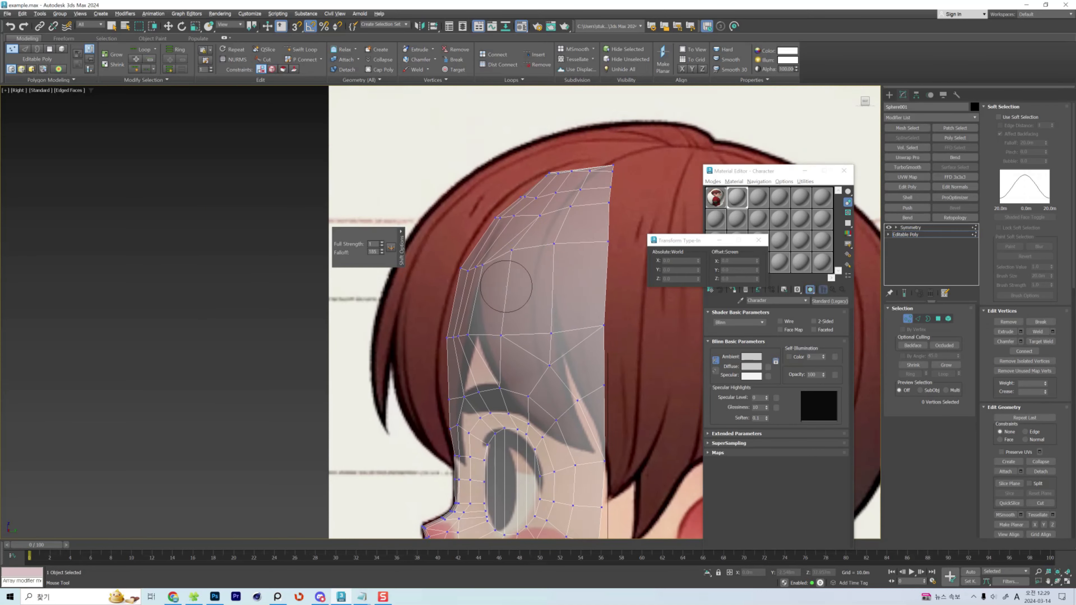
Select the face element and unhide the back of the head.
scroll(559, 331, "down", 2)
key("w")
scroll(612, 275, "up", 2)
key("5")
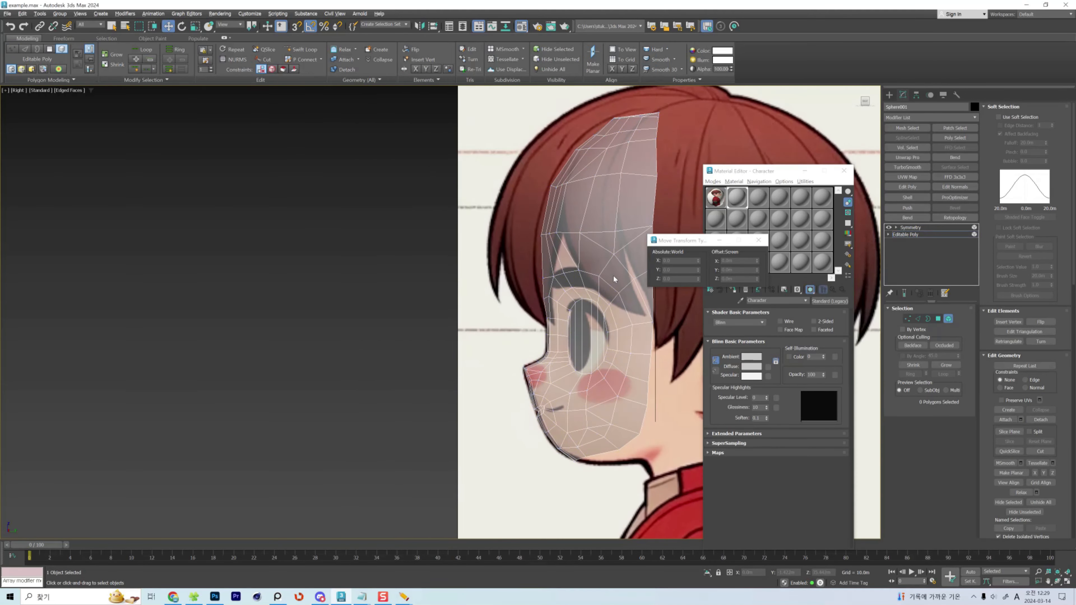
left_click(614, 275)
middle_click_drag(613, 276, 571, 276)
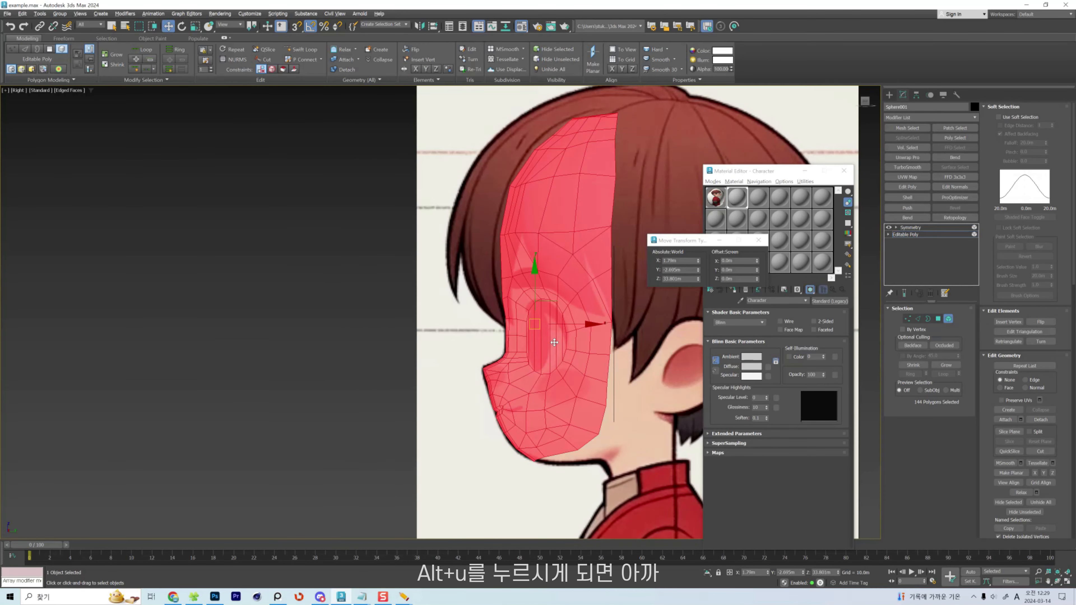
key("alt+u")
middle_click_drag(551, 343, 535, 340)
scroll(535, 340, "down", 2)
left_click(649, 391)
Cut the ear's silhouette into the side of the head, following the ear in the side reference image.
key("1")
scroll(592, 334, "up", 3)
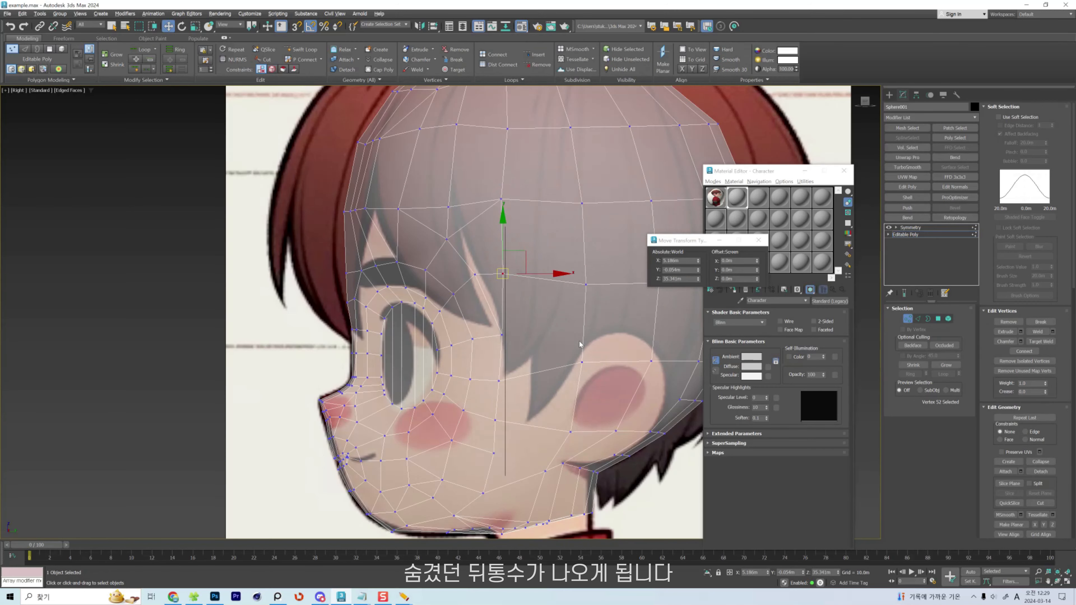
scroll(581, 344, "down", 2)
left_click(589, 331)
left_click(582, 310)
scroll(585, 311, "up", 2)
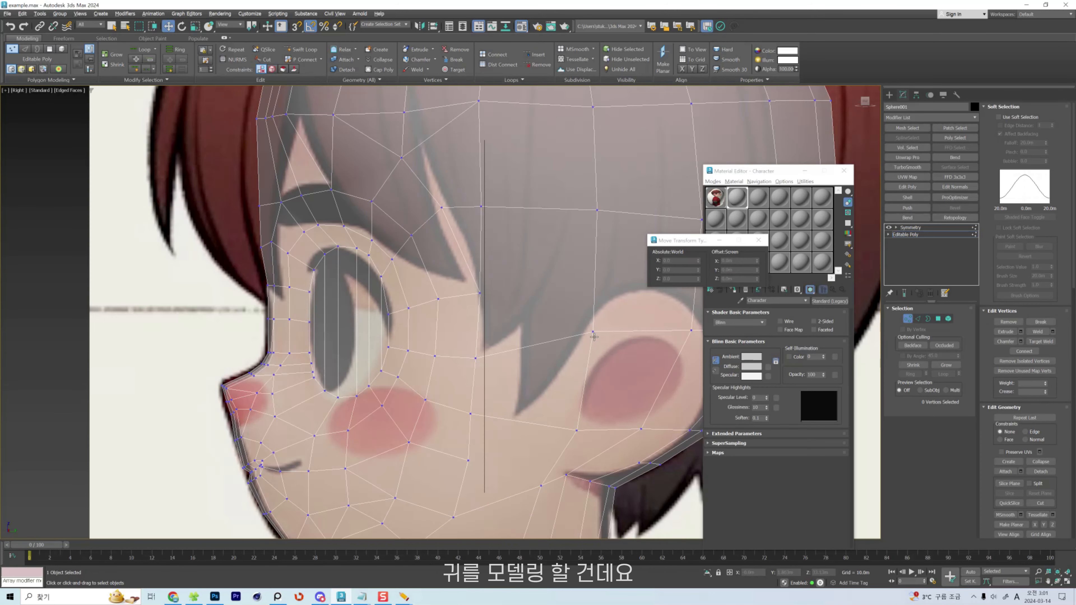
scroll(608, 348, "down", 1)
left_click(568, 345)
left_click(571, 329)
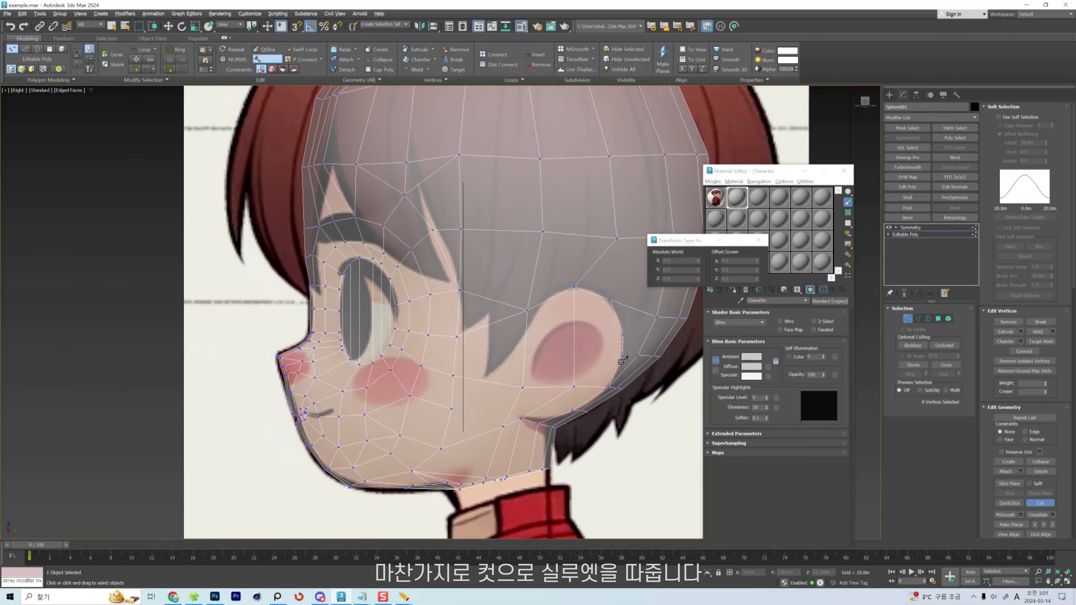
scroll(616, 368, "up", 5)
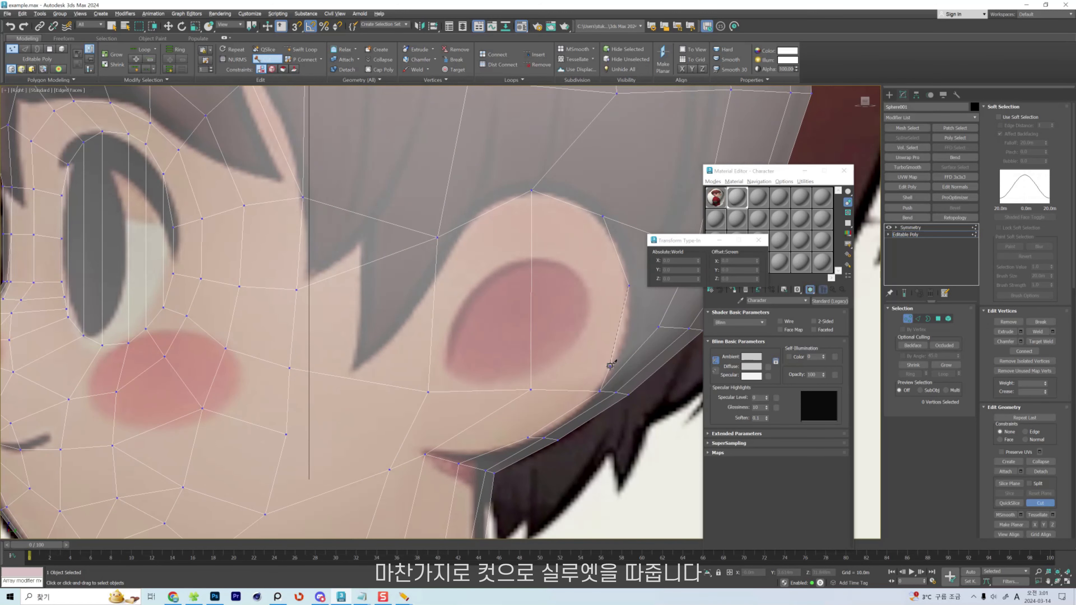
scroll(550, 429, "down", 3)
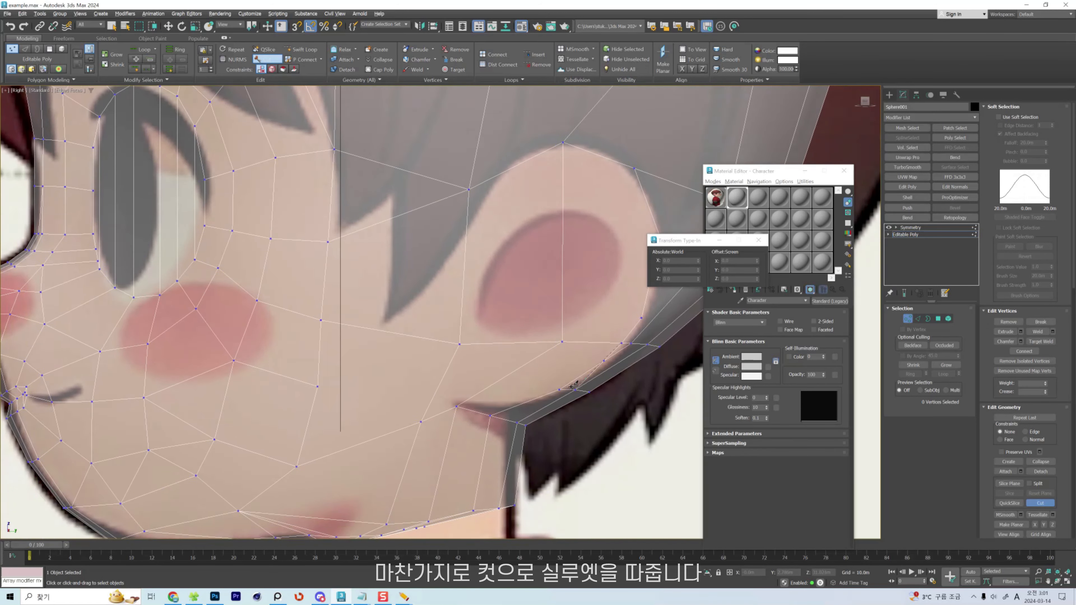
Select the four polygons inside the ear outline and detach them as a separate object.
key("4")
left_click(565, 343)
left_click(510, 366, "ctrl")
scroll(496, 406, "up", 2)
key("1")
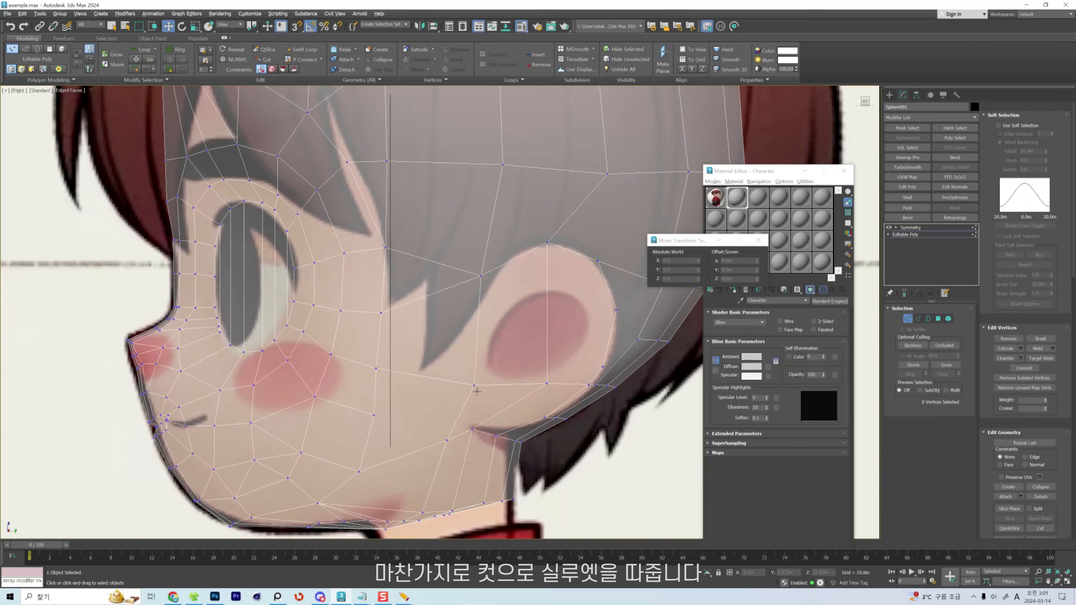
left_click(473, 386)
key("4")
left_click_drag(468, 428, 546, 379)
key("f")
scroll(546, 378, "up", 3)
scroll(546, 379, "down", 5)
middle_click_drag(568, 370, 487, 373, "alt")
scroll(487, 373, "up", 1)
key("alt+x")
left_click(1050, 468)
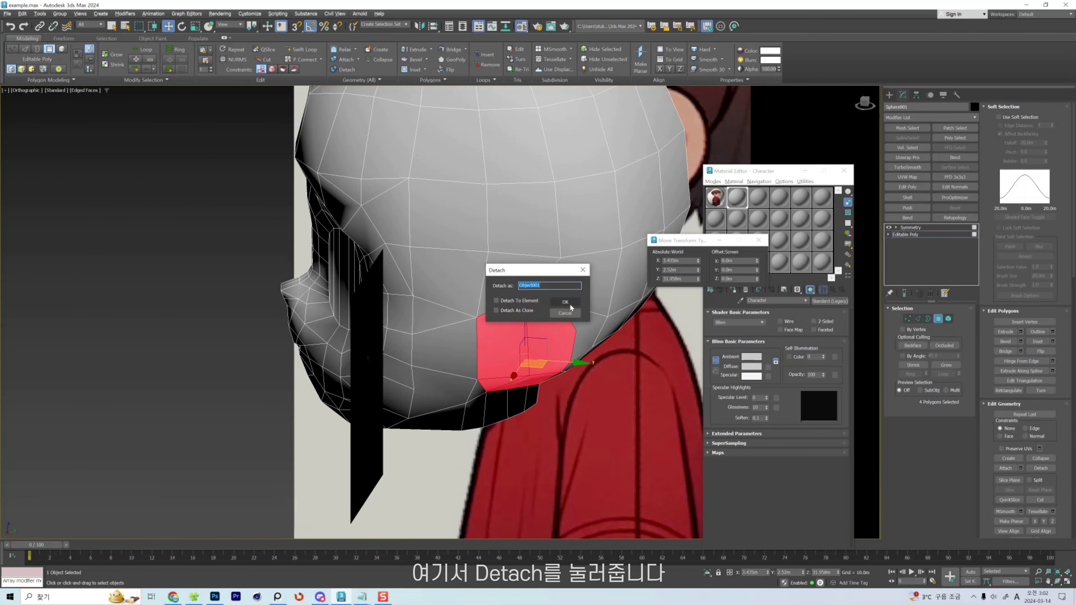
left_click(570, 304)
Adjust a vertex and an edge at the side of the forehead of the head mesh in a three-quarter view.
left_click(911, 234)
scroll(570, 329, "down", 4)
middle_click_drag(487, 331, 570, 329, "alt")
scroll(484, 227, "up", 3)
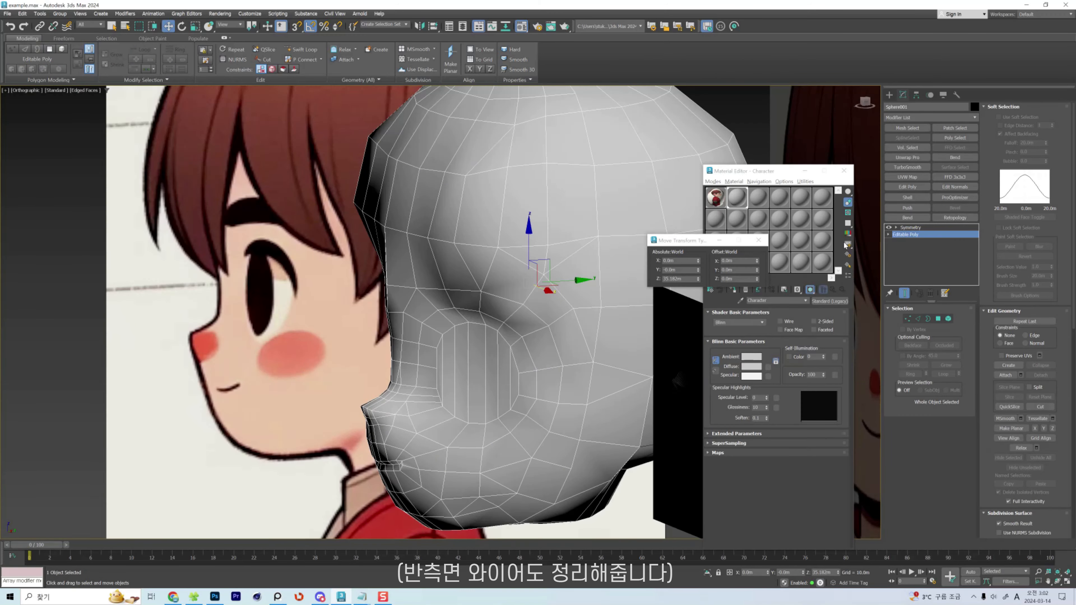
key("2")
key("1")
left_click(508, 169)
key("2")
left_click(552, 210)
Tidy the wires along the outer cheek and jaw of the head in the front view with the Shift tool.
scroll(491, 243, "down", 4)
key("alt+x")
mouse_move(491, 244)
middle_mouse_down("alt")
mouse_move(573, 279)
mouse_move(550, 247)
middle_mouse_up("alt")
scroll(550, 246, "up", 2)
key("shift+s")
key("alt+x")
scroll(546, 308, "down", 3)
middle_click_drag(547, 308, 678, 308, "alt")
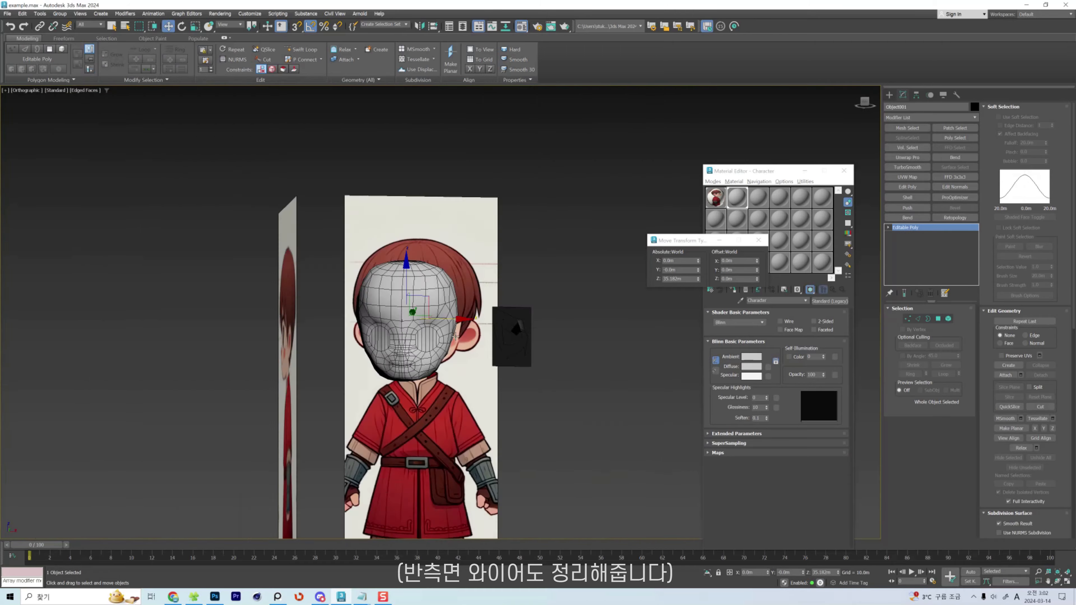
key("f")
scroll(381, 318, "up", 4)
left_click(910, 227)
left_click(905, 235)
left_click_drag(491, 365, 487, 356)
scroll(492, 445, "up", 3)
scroll(398, 397, "down", 5)
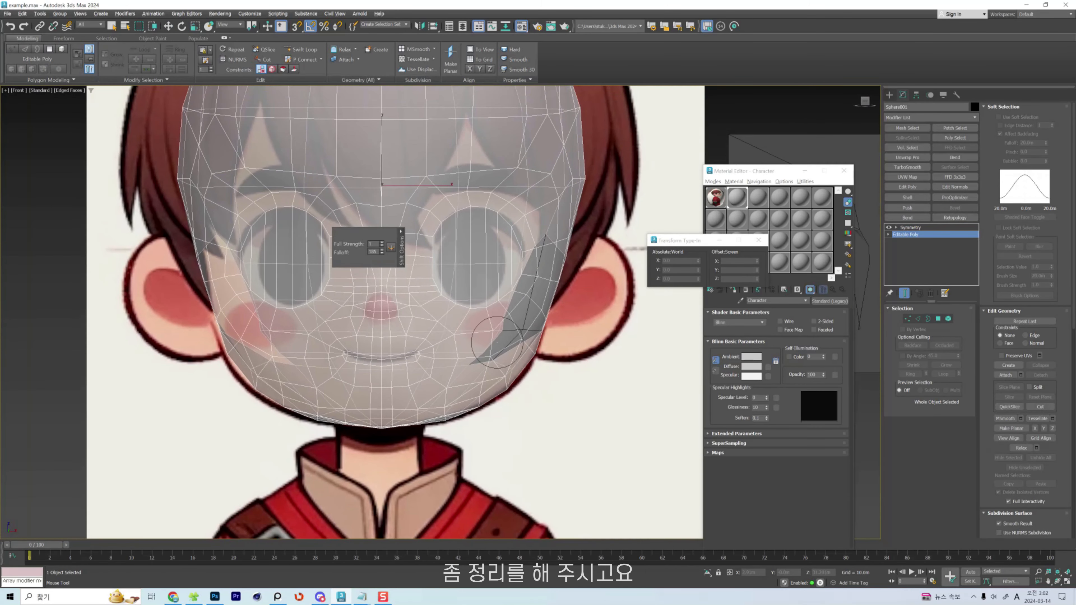
scroll(514, 286, "down", 3)
Turn off see-through display and set the reference coordinate system to Screen for moving vertices.
key("alt+x")
key("w")
key("l")
scroll(381, 289, "down", 3)
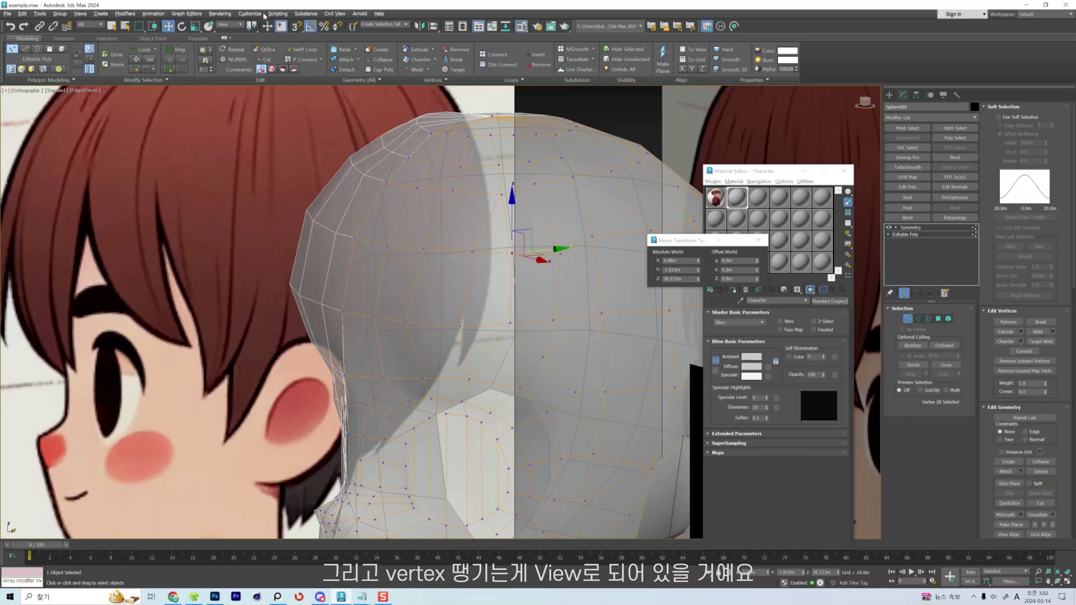
left_click(232, 24)
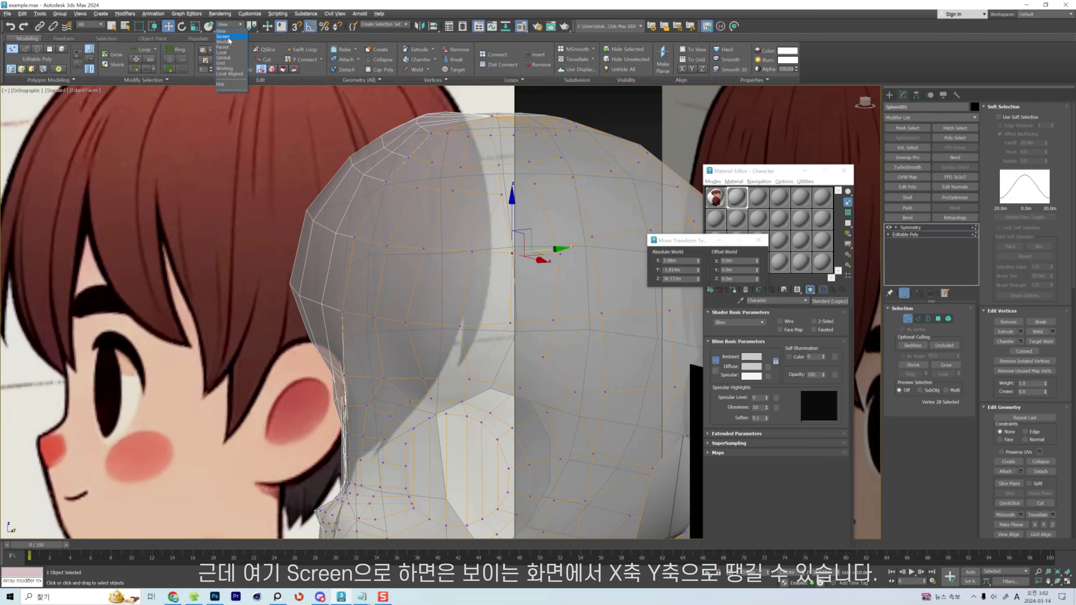
Reposition three vertices on the outer forehead to even out the wire spacing in a three-quarter view.
scroll(506, 282, "up", 3)
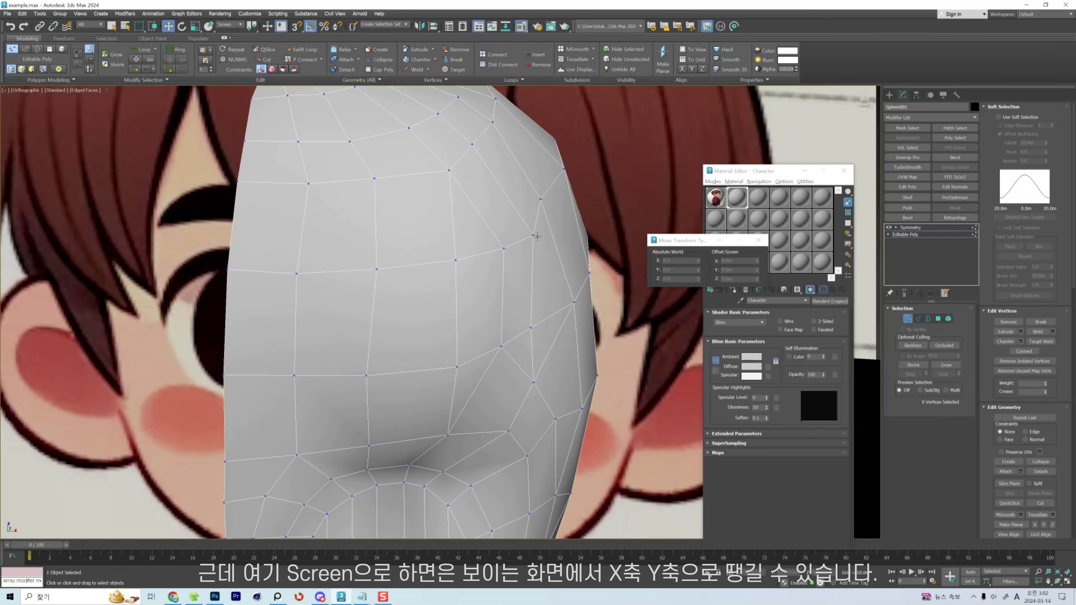
left_click_drag(516, 193, 549, 211)
left_click_drag(503, 249, 497, 251)
left_click_drag(532, 324, 540, 324)
Adjust the horizontal edges on the side of the head above the temple and the ear opening.
middle_click_drag(525, 417, 520, 387)
middle_click_drag(593, 322, 488, 345, "alt")
scroll(563, 288, "up", 3)
left_click(531, 247)
key("2")
left_click(555, 266)
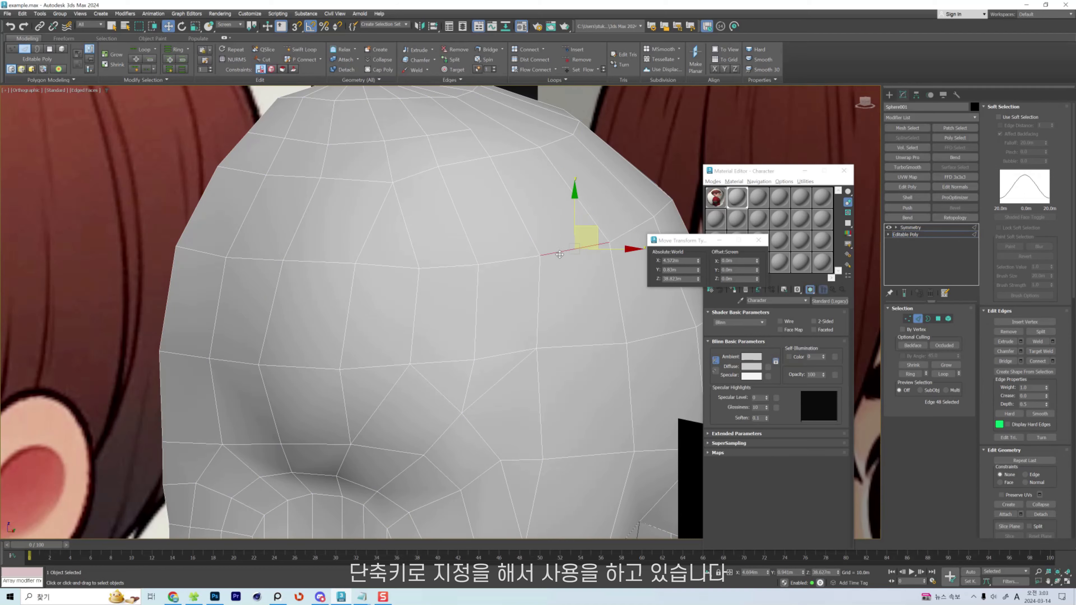
scroll(559, 254, "down", 2)
left_click(573, 326)
scroll(555, 344, "up", 4)
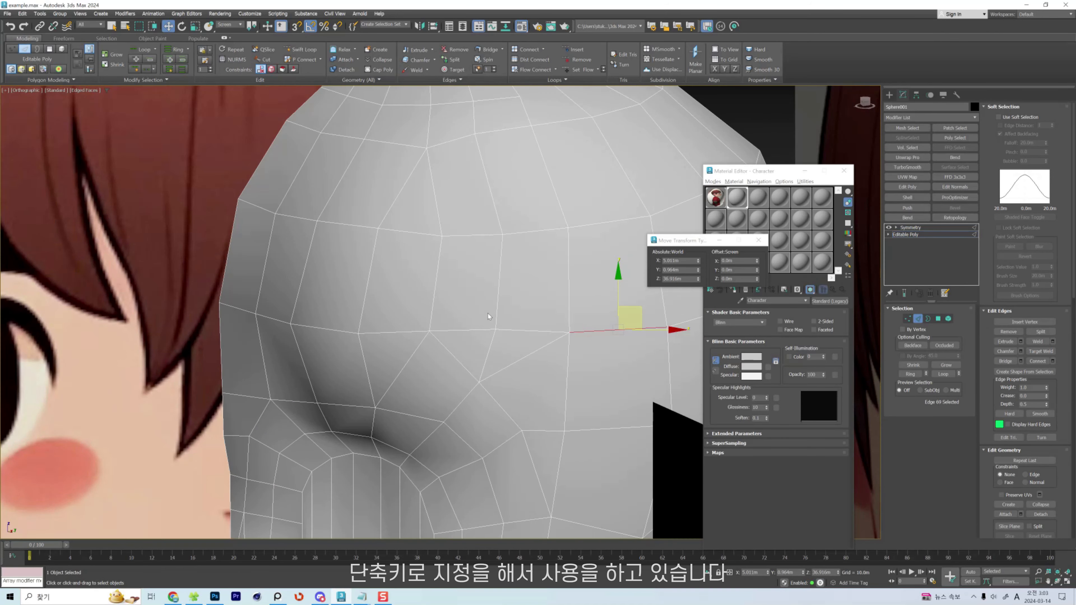
Adjust the vertex on the forehead just above the outer eye socket.
scroll(529, 322, "down", 5)
scroll(505, 304, "up", 4)
mouse_move(506, 301)
middle_mouse_down("alt")
mouse_move(550, 329)
mouse_move(501, 287)
middle_mouse_up("alt")
key("1")
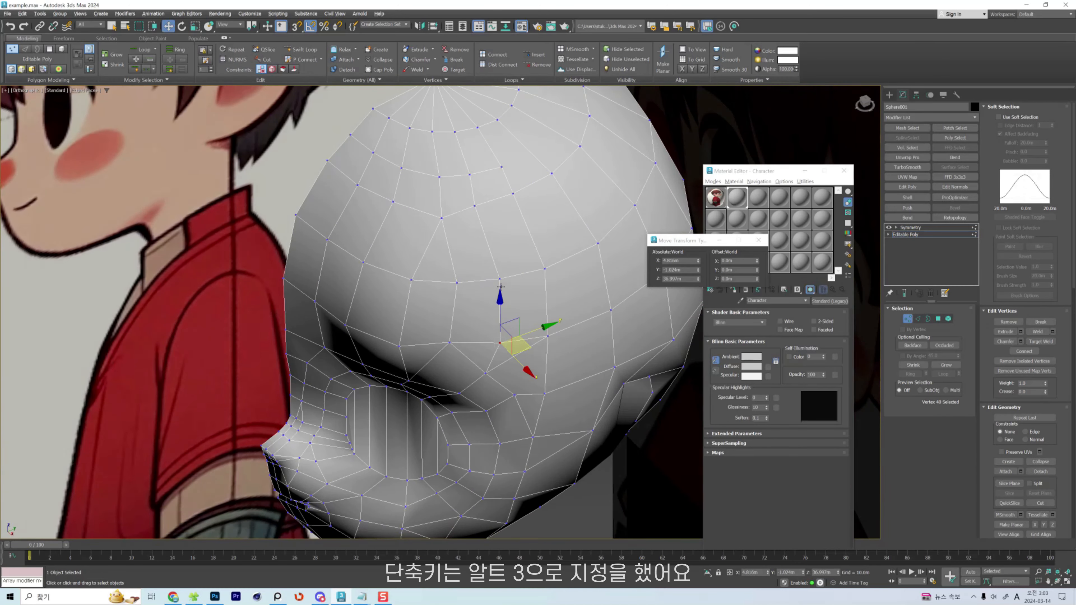
Cut a column of edges beside the centre line across the triangle fan at the top of the head.
middle_click_drag(464, 179, 427, 207, "alt")
key("2")
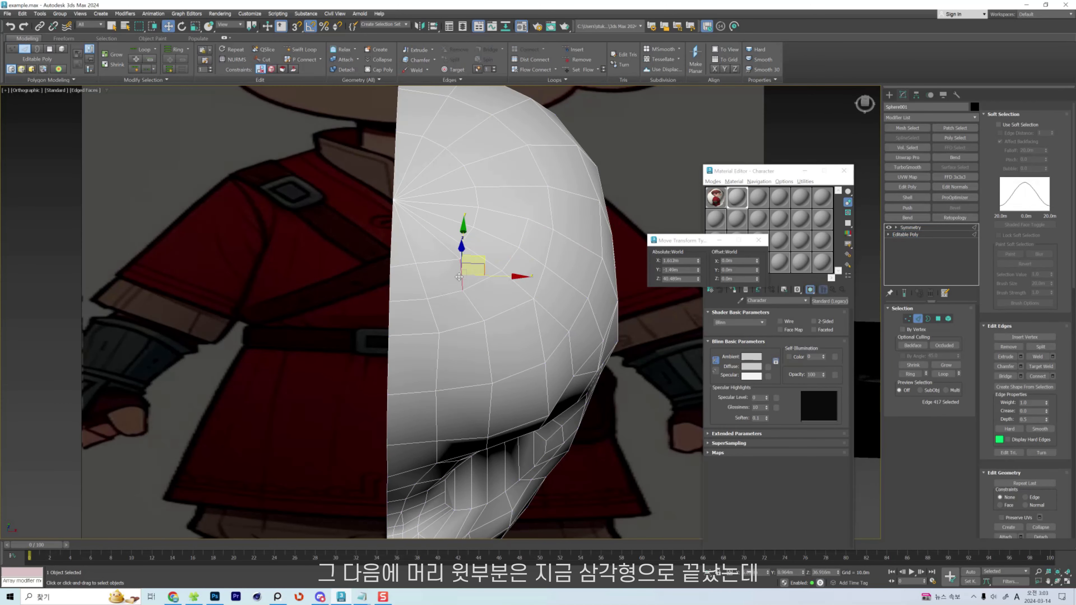
middle_click_drag(404, 168, 440, 163, "alt")
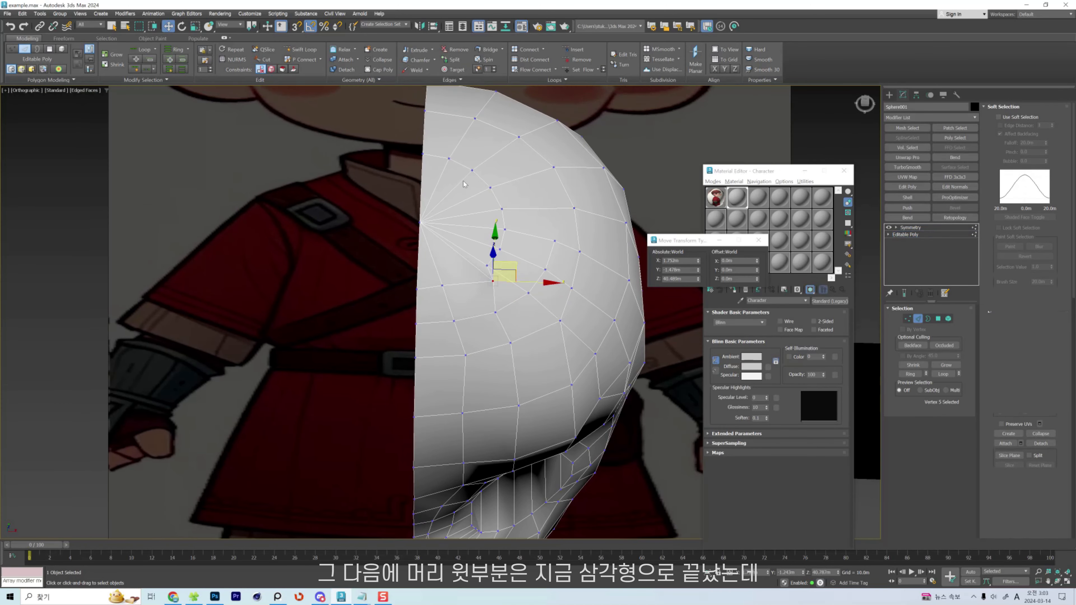
key("1")
left_click(447, 160)
right_click(443, 186)
scroll(444, 185, "up", 5)
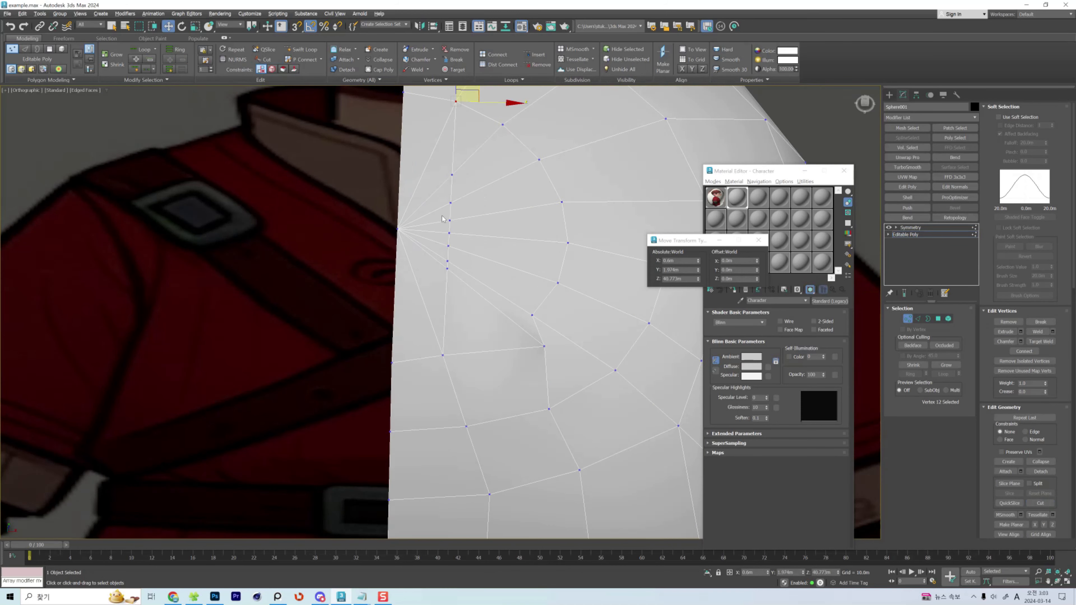
Merge the crowded vertices of the new crown column into one vertex and undo the last two edits.
key("2")
left_click(451, 223)
scroll(453, 229, "down", 5)
scroll(450, 209, "up", 2)
key("ctrl+z")
key("ctrl+z")
Cut another column of edges across the remaining triangle fan on the crown and clean up its edges into quads.
key("alt+c")
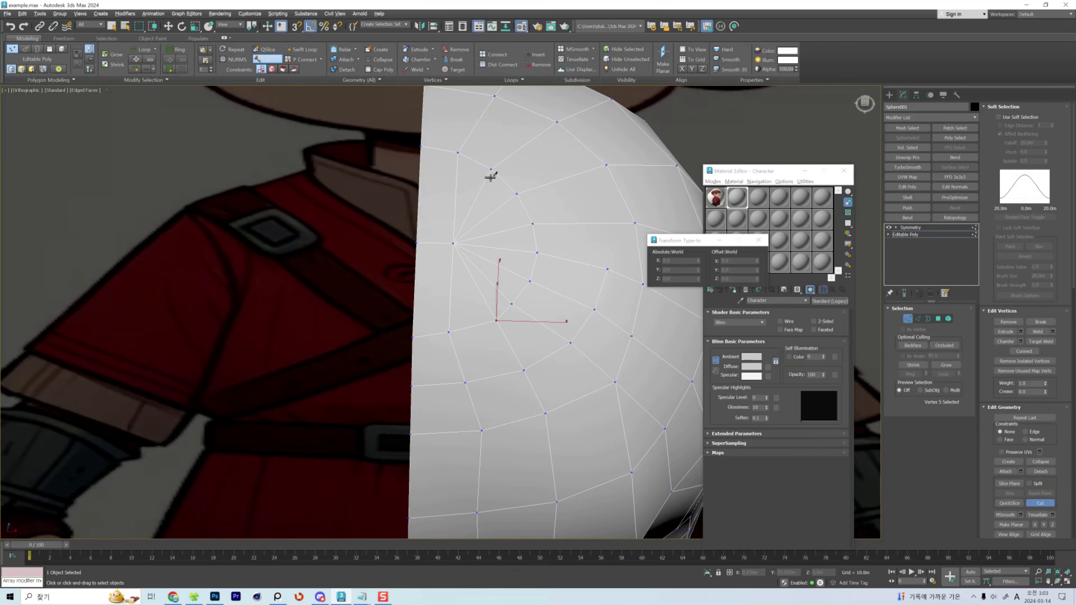
scroll(499, 251, "up", 2)
key("2")
left_click(495, 273)
scroll(489, 284, "down", 4)
left_click(465, 240)
scroll(465, 239, "down", 4)
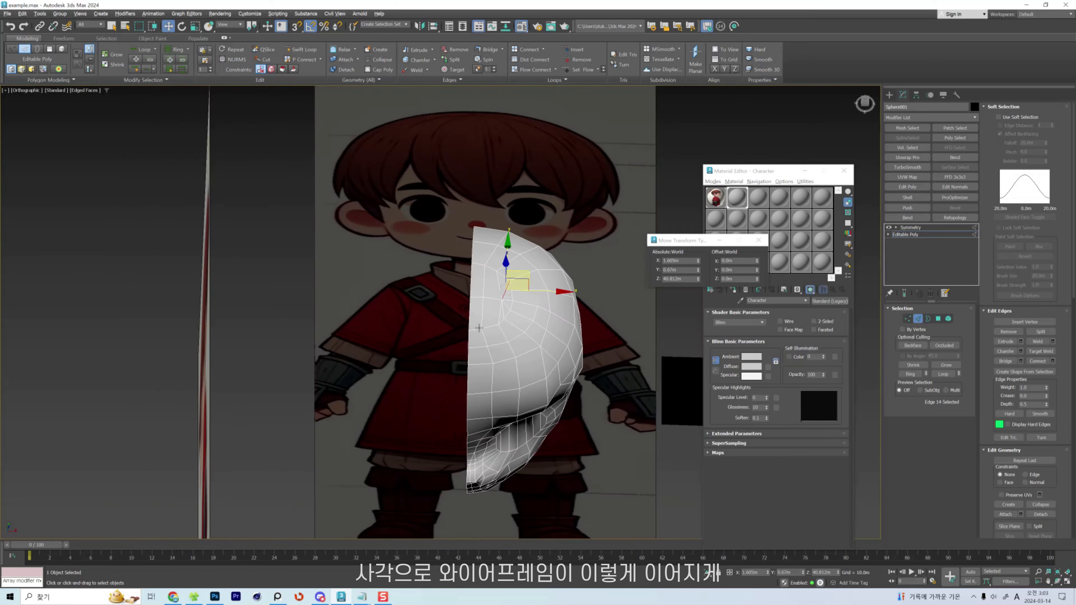
Check the edge loop beside the centre line on the crown and reposition a vertex in the middle of the crown.
scroll(478, 292, "up", 4)
double_click(478, 293)
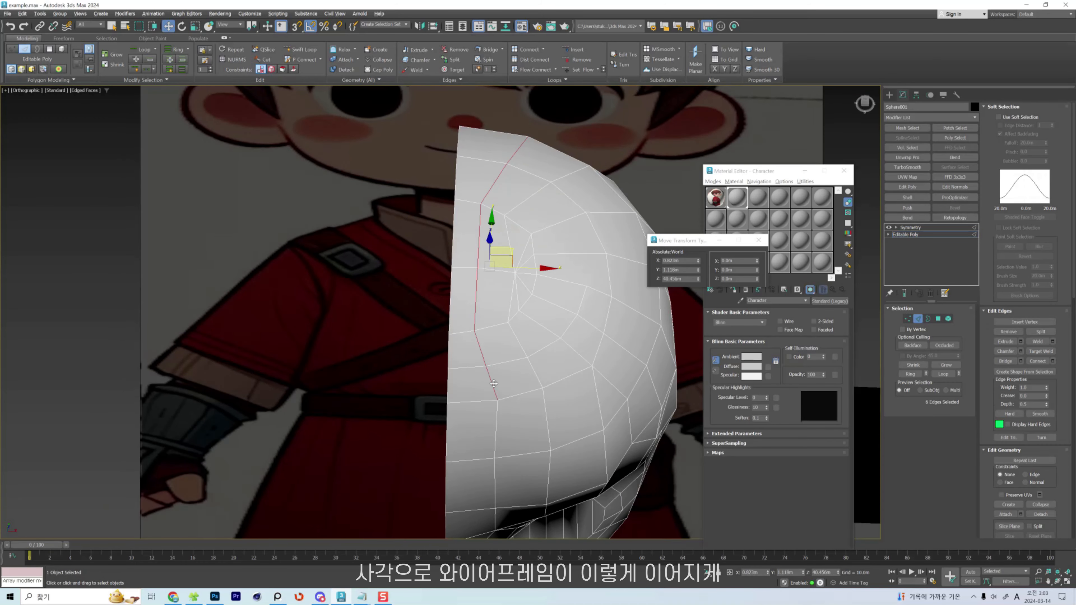
scroll(521, 182, "up", 4)
left_click(544, 254)
scroll(543, 258, "down", 4)
left_click(548, 290)
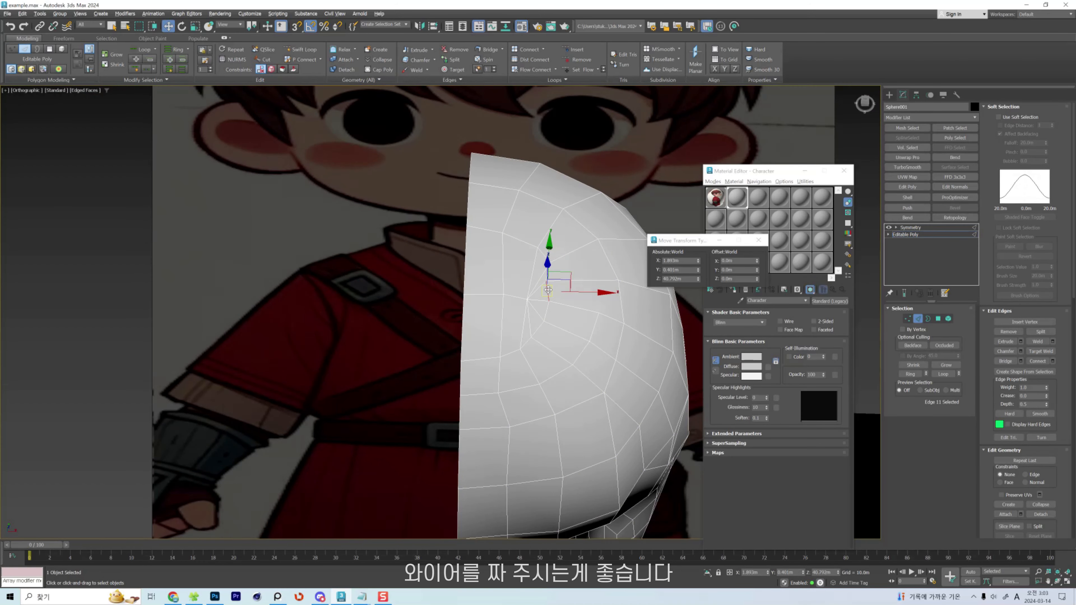
key("1")
left_click(541, 337)
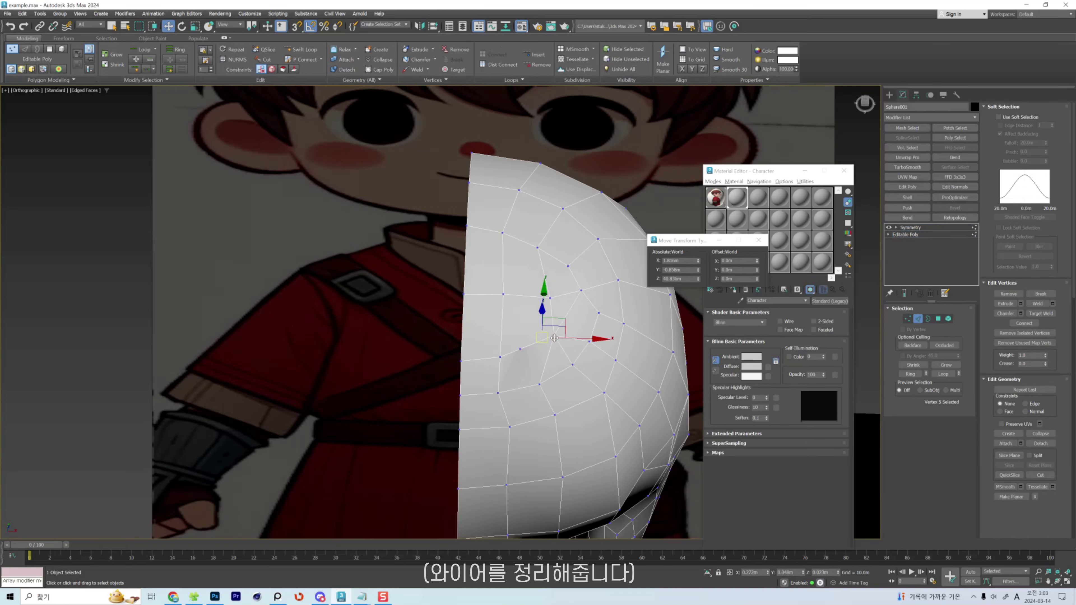
Even out the edge and vertex spacing on the outer side of the crown.
key("2")
middle_click_drag(554, 337, 546, 365, "alt")
key("1")
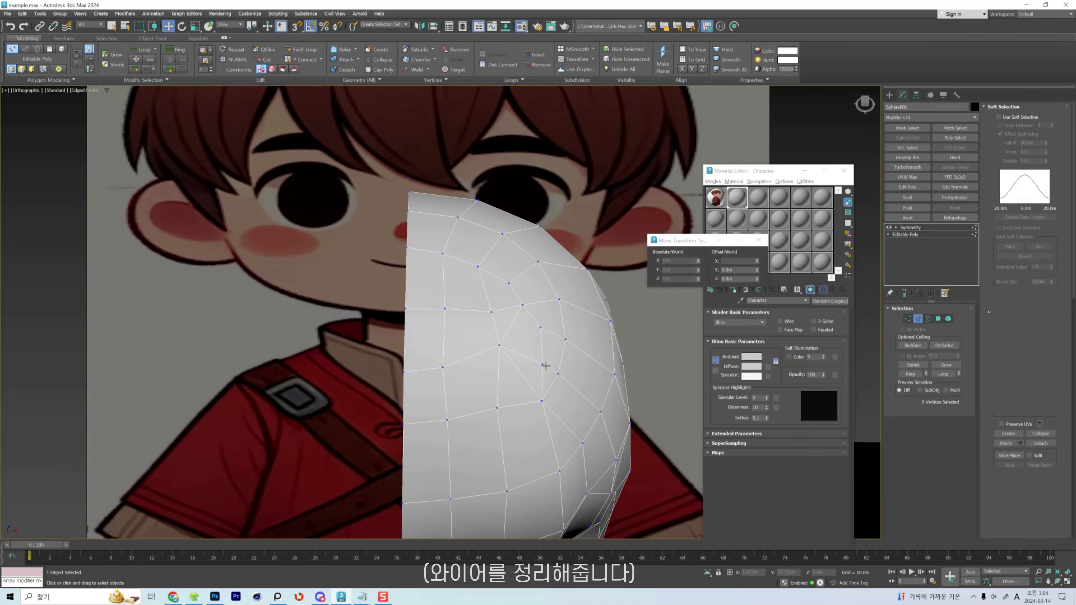
key("2")
left_click(523, 360)
key("1")
left_click(478, 267)
Smooth the crown's profile in the side view with the Shift brush.
middle_click_drag(477, 266, 409, 288, "alt")
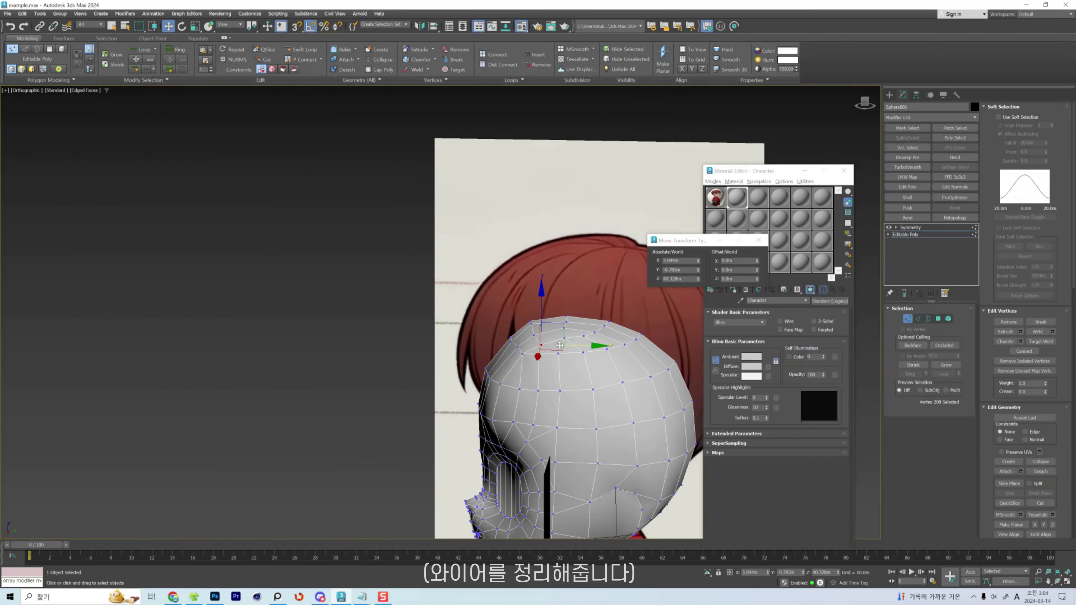
key("r")
scroll(437, 322, "up", 2)
key("shift+s")
scroll(504, 225, "up", 5)
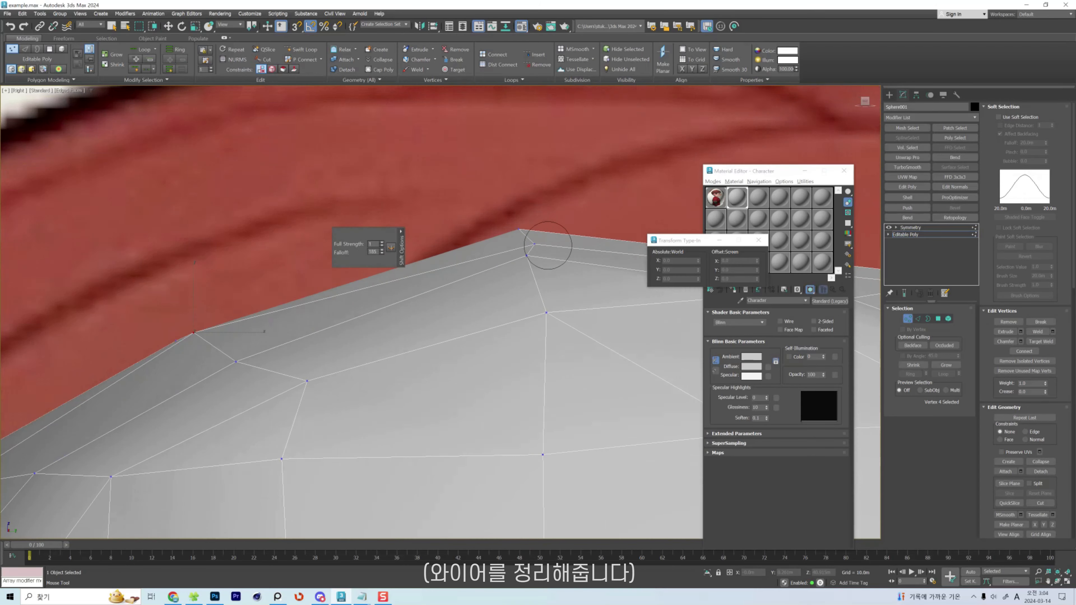
scroll(547, 248, "down", 3)
scroll(548, 247, "down", 4)
middle_click_drag(548, 247, 614, 271, "alt")
key("w")
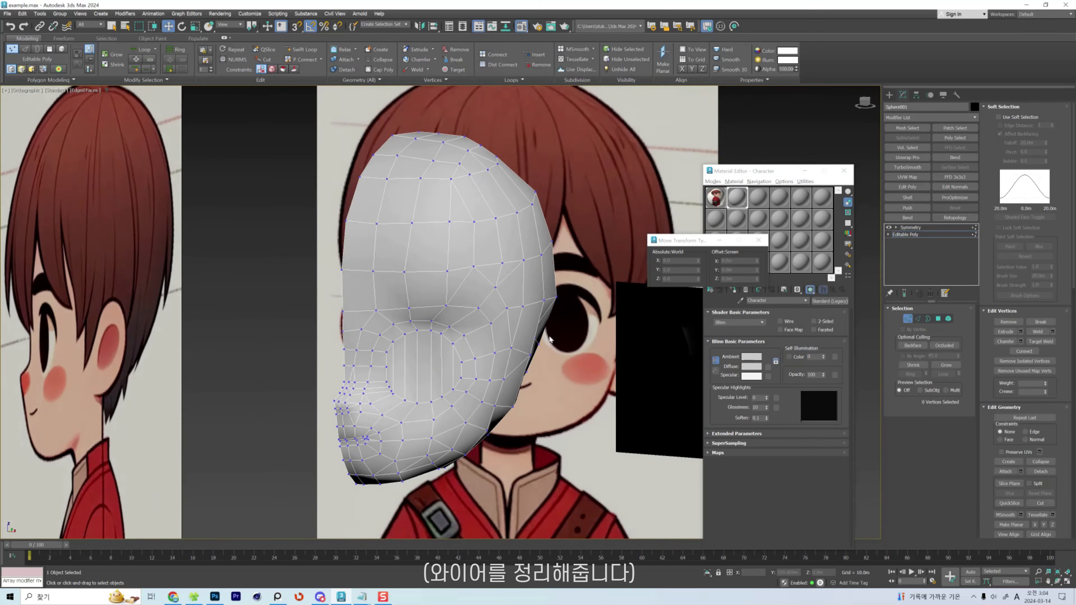
Reposition the outer vertices on the side of the head and along the rim of the ear opening.
scroll(500, 324, "up", 2)
left_click(533, 338)
left_click_drag(550, 339, 568, 340)
middle_click_drag(661, 373, 601, 424, "alt")
left_click(602, 426)
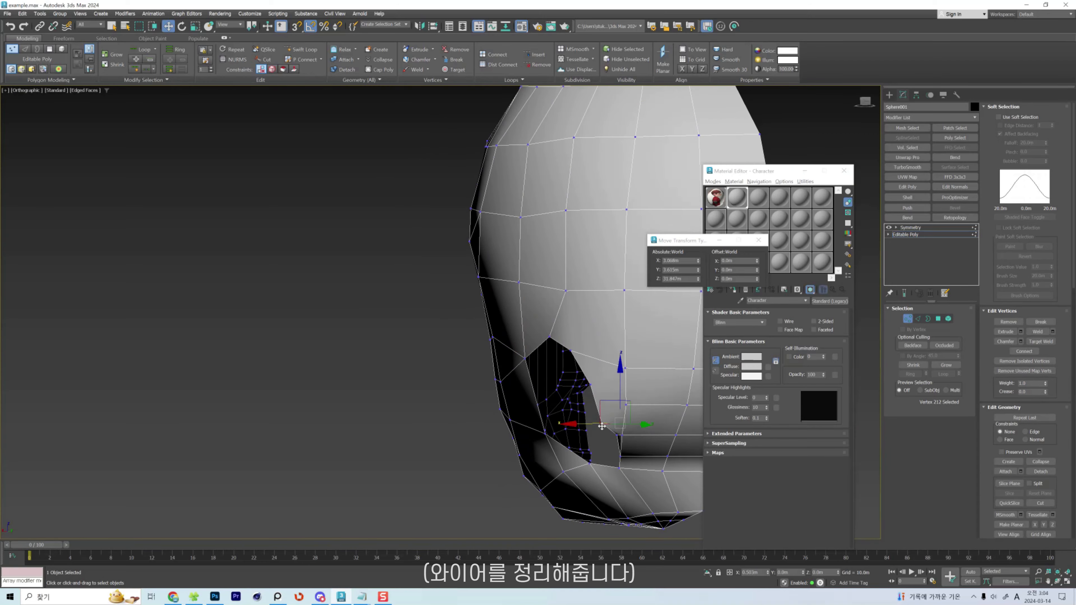
left_click_drag(614, 464, 606, 465)
middle_click_drag(606, 464, 550, 325, "alt")
key("2")
left_click(579, 433)
scroll(578, 424, "down", 2)
Move the detached ear mesh outward from the head and rotate it to line up with the ear in the front reference.
key("2")
left_click(640, 354)
scroll(550, 325, "down", 3)
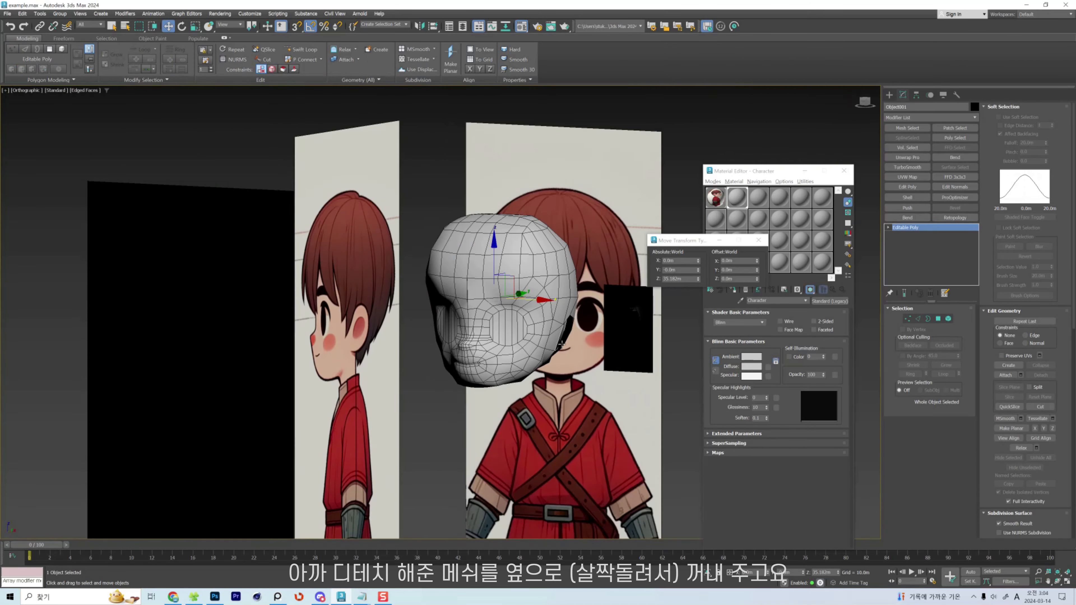
scroll(550, 325, "up", 1)
scroll(550, 325, "up", 2)
left_click_drag(601, 356, 621, 356)
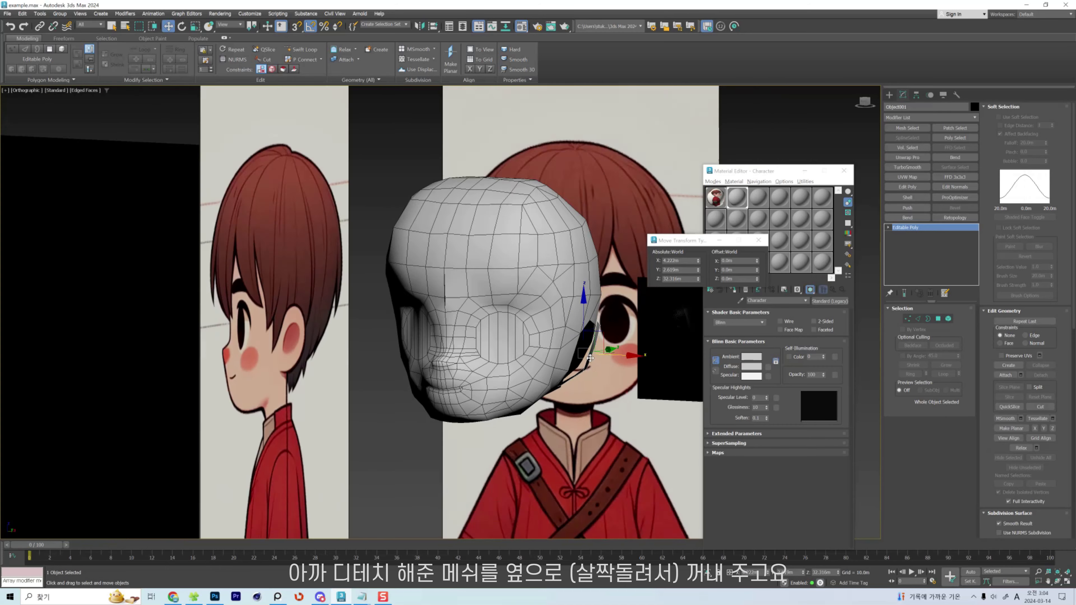
key("f")
scroll(580, 328, "up", 6)
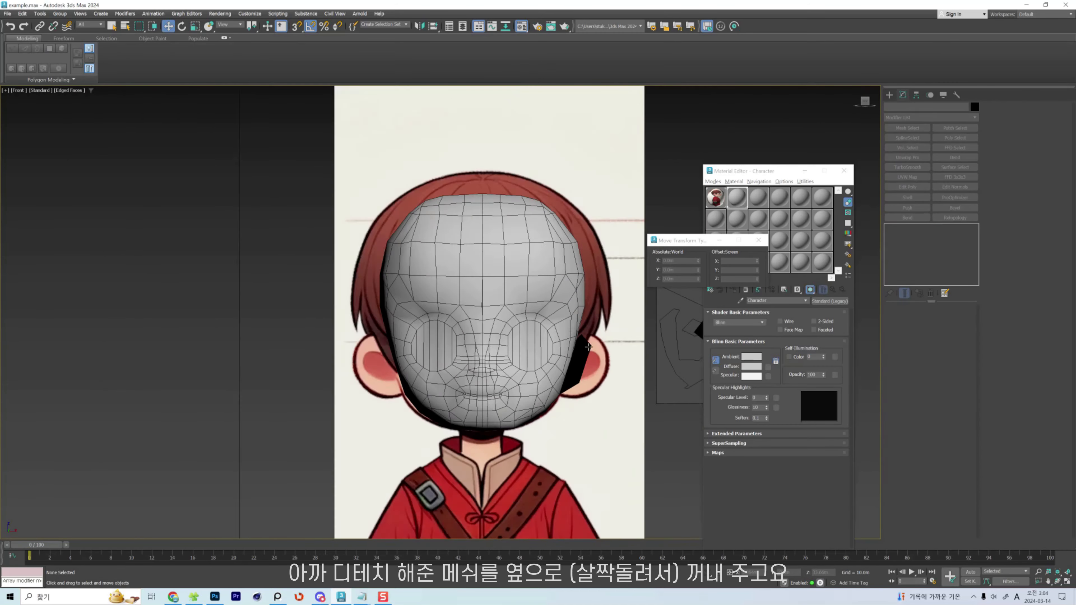
key("e")
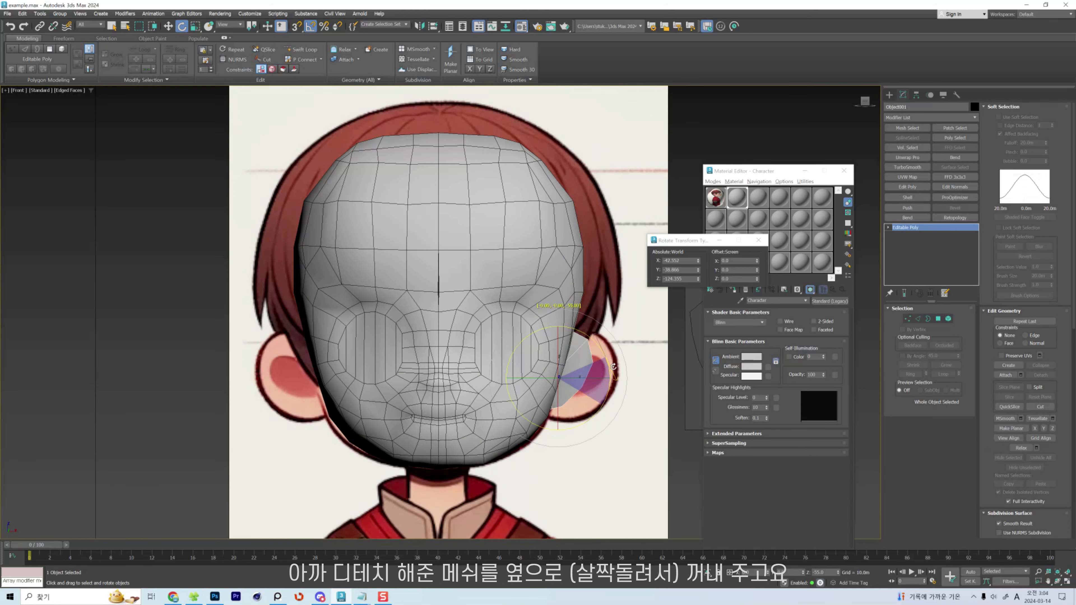
mouse_move(583, 354)
left_mouse_down()
mouse_move(607, 360)
mouse_move(582, 338)
left_mouse_up()
Push the ear mesh's border to match the front reference silhouette with the Shift brush.
key("shift+s")
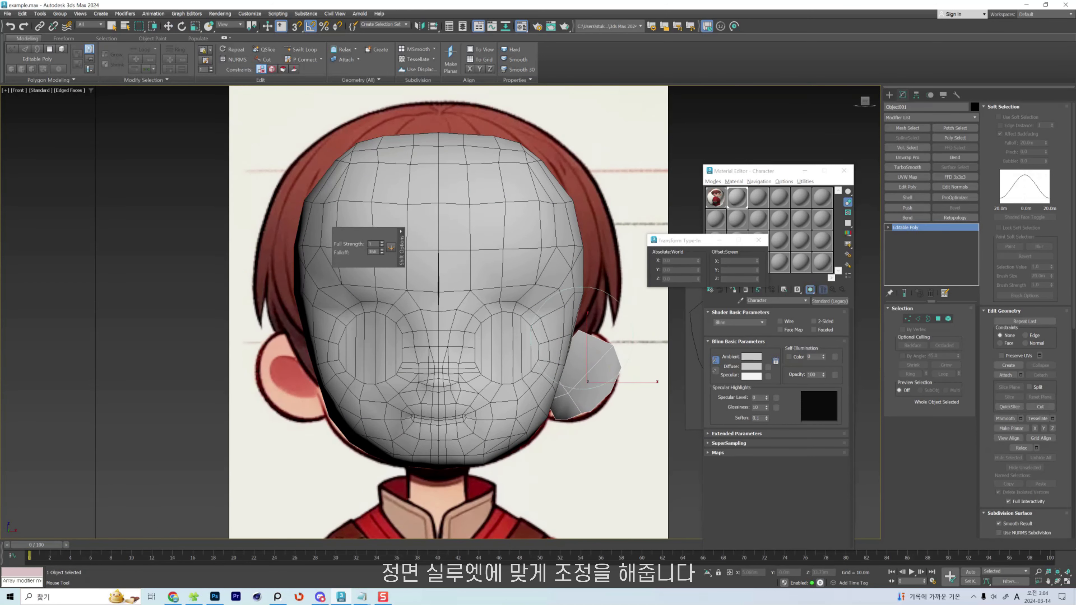
scroll(588, 407, "up", 2)
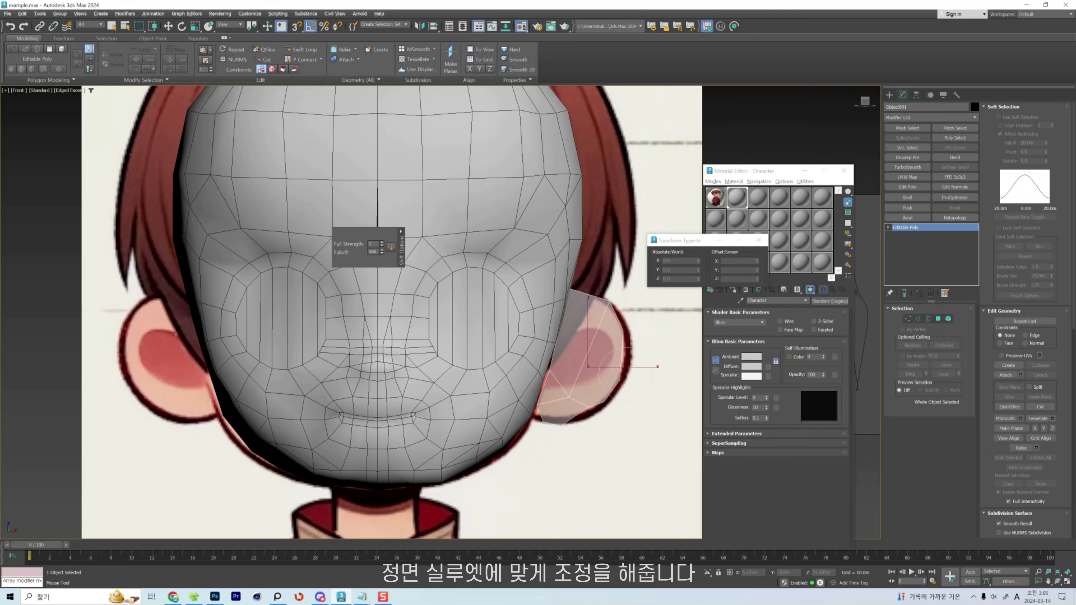
left_click_drag(611, 402, 616, 394)
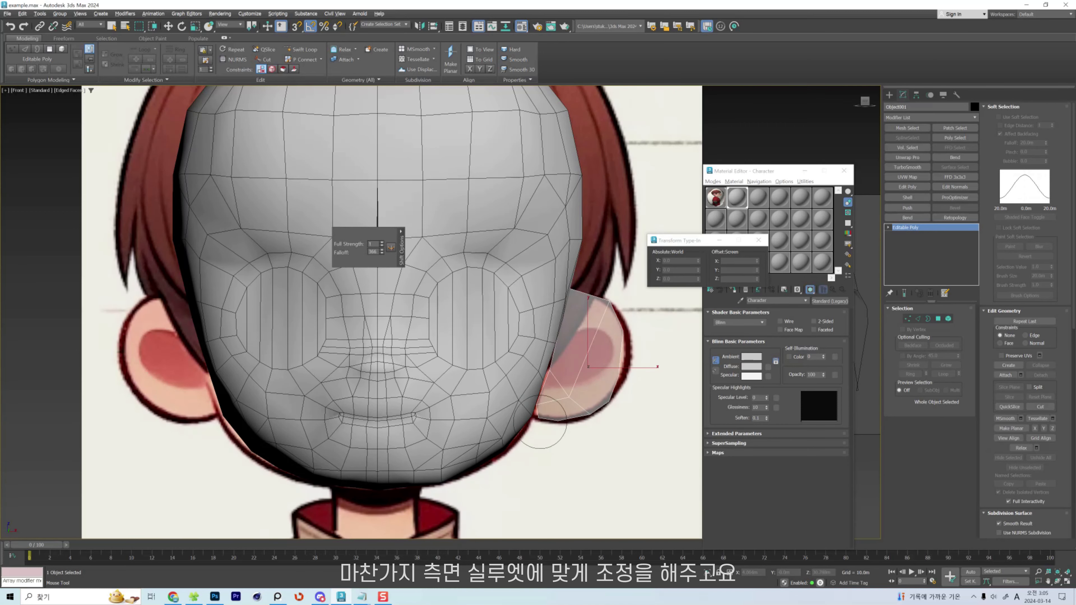
Reshape the ear mesh in the side view to match the ear silhouette in the profile reference.
key("p")
middle_click_drag(602, 316, 577, 317, "alt")
scroll(576, 316, "down", 3)
key("w")
key("v")
key("r")
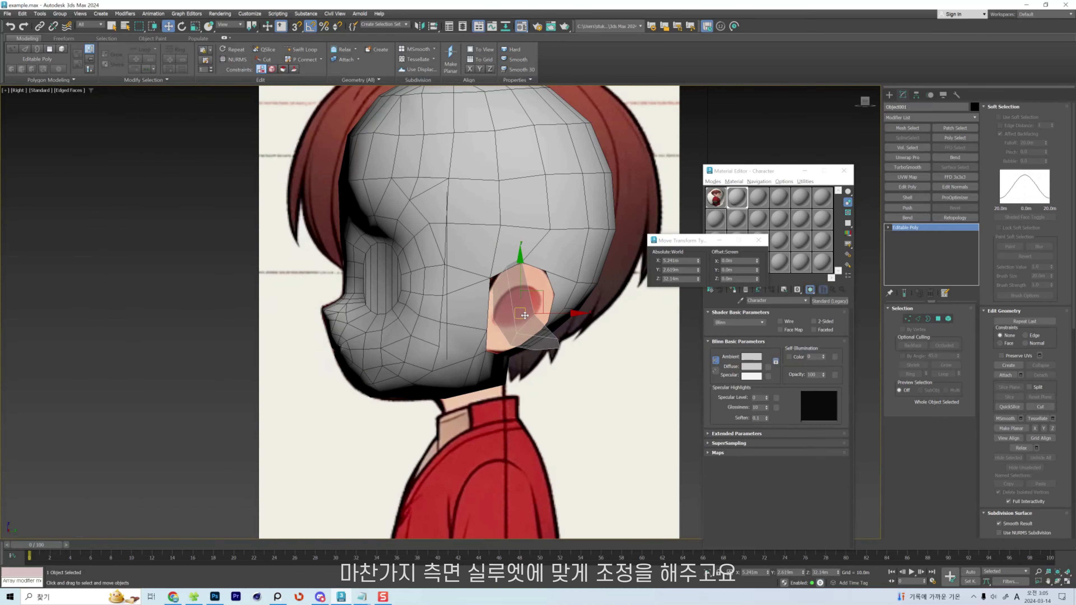
scroll(517, 278, "up", 3)
key("shift+s")
left_click_drag(572, 247, 514, 341)
key("w")
Adjust the ear mesh's vertices, including the centre one, from an angled view.
scroll(514, 341, "down", 3)
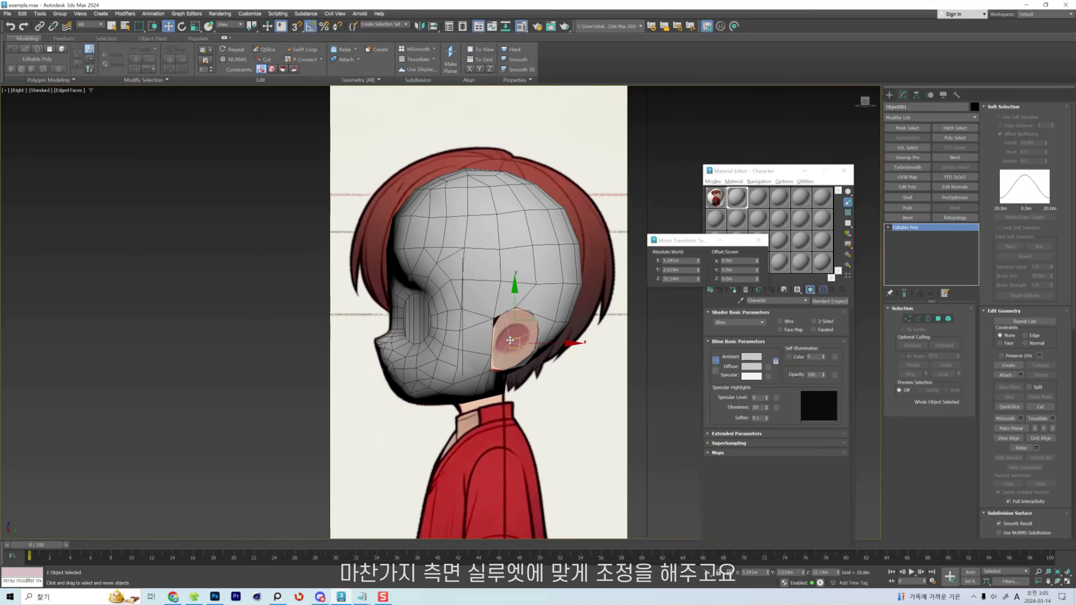
mouse_move(514, 341)
middle_mouse_down("alt")
mouse_move(540, 351)
mouse_move(493, 344)
mouse_move(525, 305)
middle_mouse_up("alt")
scroll(540, 352, "up", 2)
scroll(526, 314, "up", 2)
key("1")
left_click_drag(524, 287, 524, 288)
middle_click_drag(524, 288, 552, 318, "alt")
key("2")
scroll(500, 332, "down", 2)
key("1")
key("2")
key("1")
left_click(519, 320)
scroll(561, 339, "down", 1)
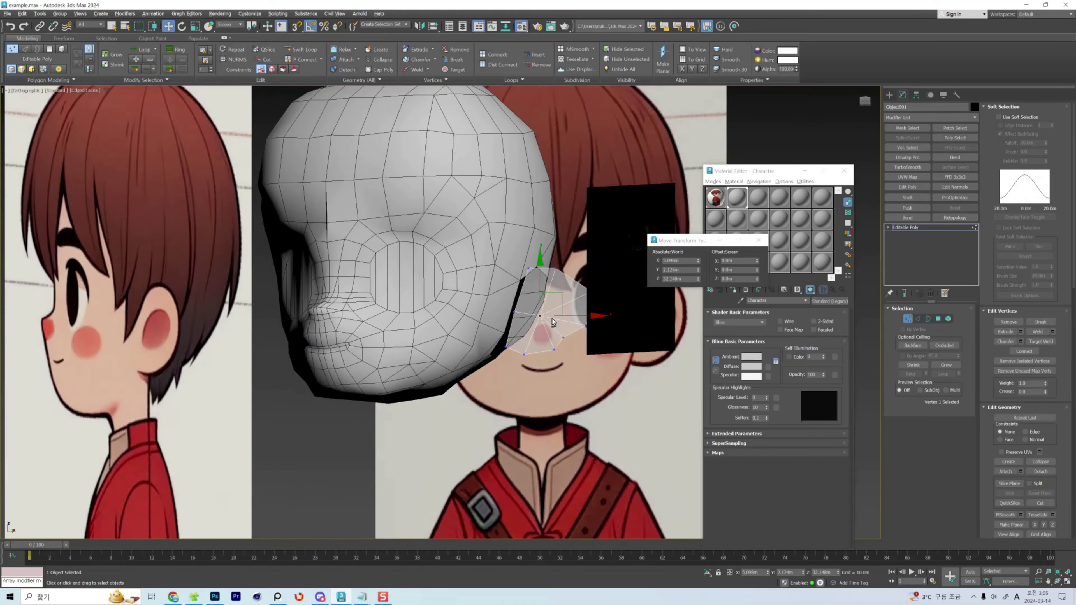
Refine the ear mesh's upper outline in the side view with the Shift brush.
key("r")
key("shift+s")
left_click_drag(507, 237, 480, 193)
Cut an extra edge from the ear mesh's centre to its rear border and round off the outline to the reference.
key("alt+c")
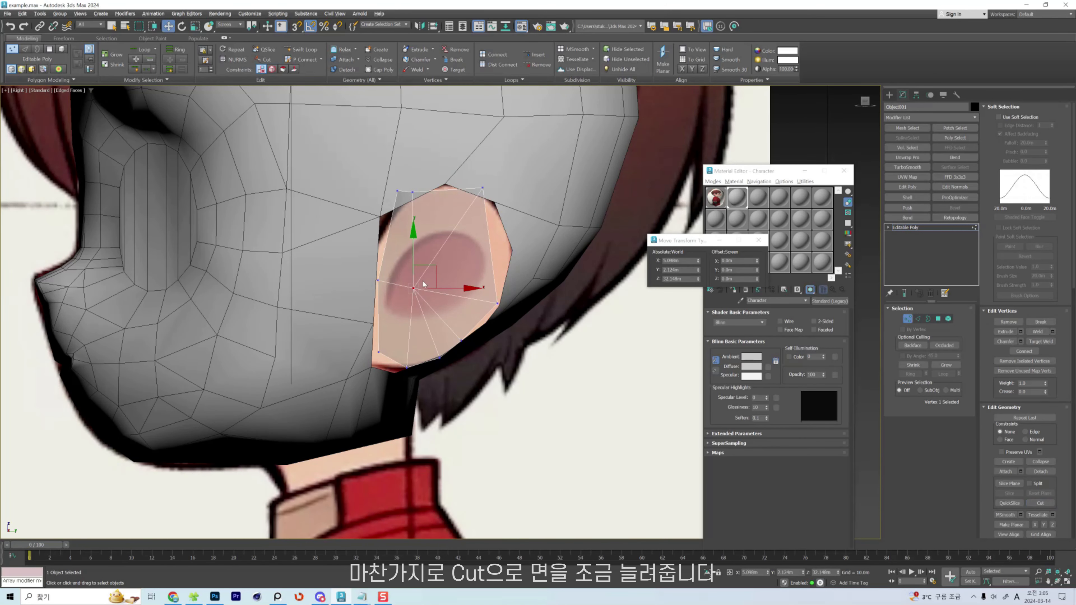
key("2")
key("4")
key("2")
key("1")
key("alt+c")
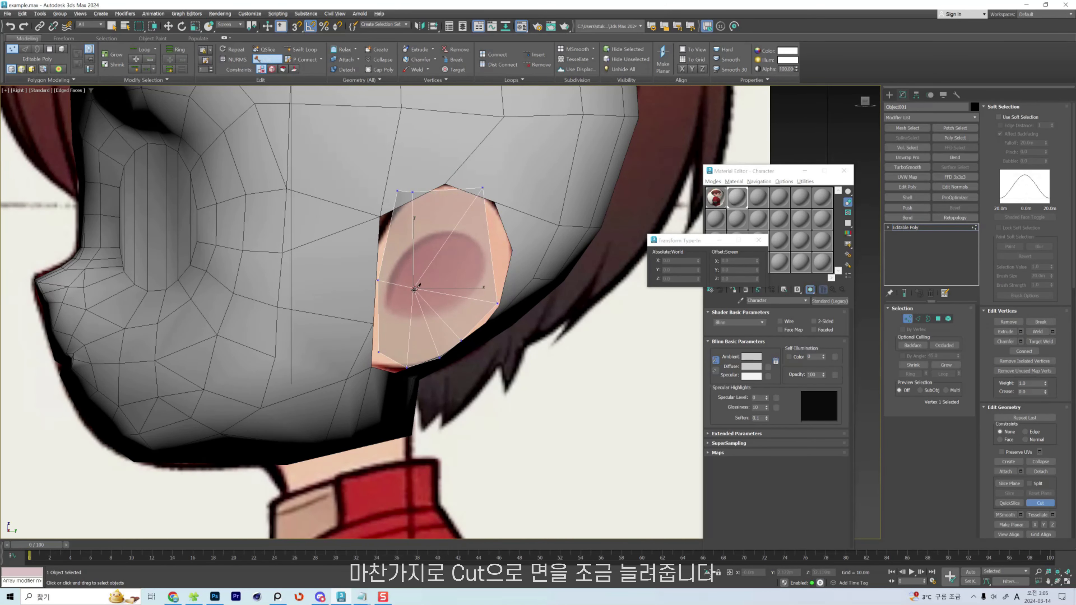
key("shift+s")
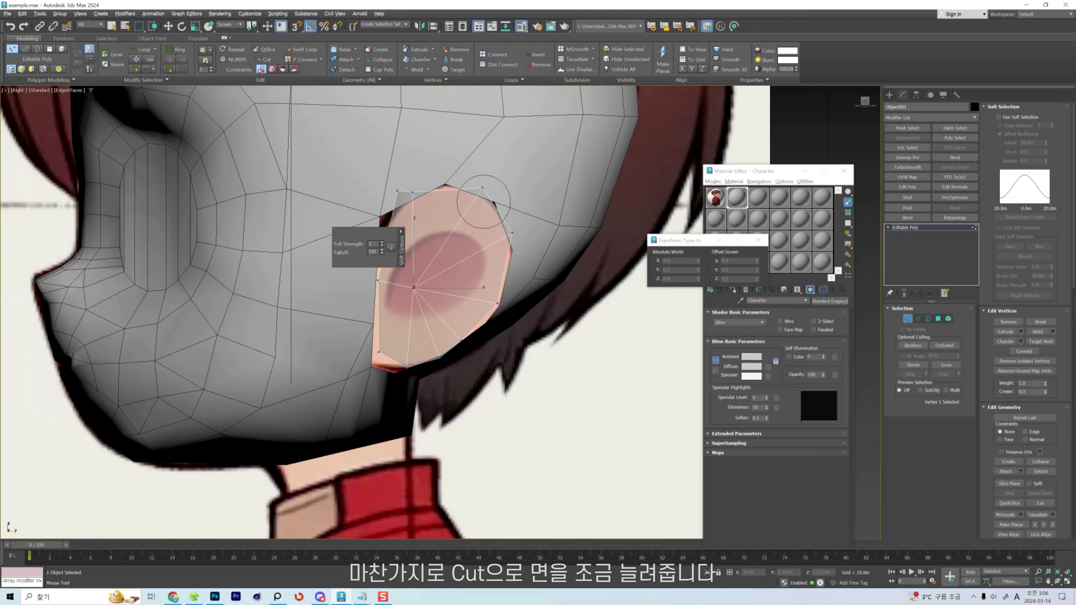
left_click_drag(409, 193, 436, 229)
Attach the ear mesh to the head object.
middle_click_drag(457, 257, 521, 256)
key("f")
scroll(519, 275, "up", 6)
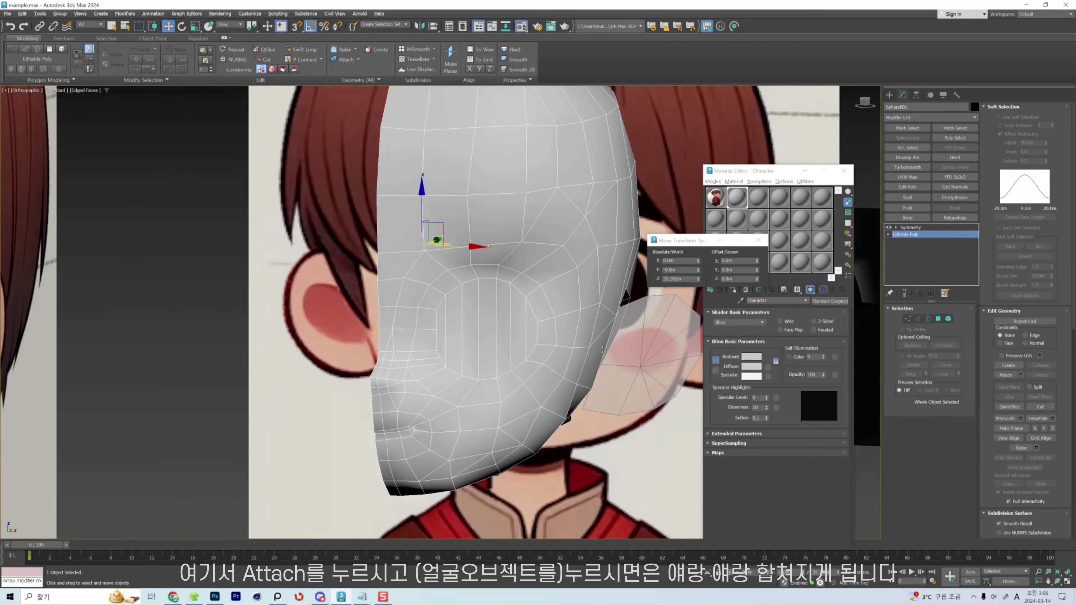
middle_click_drag(602, 349, 554, 352, "alt")
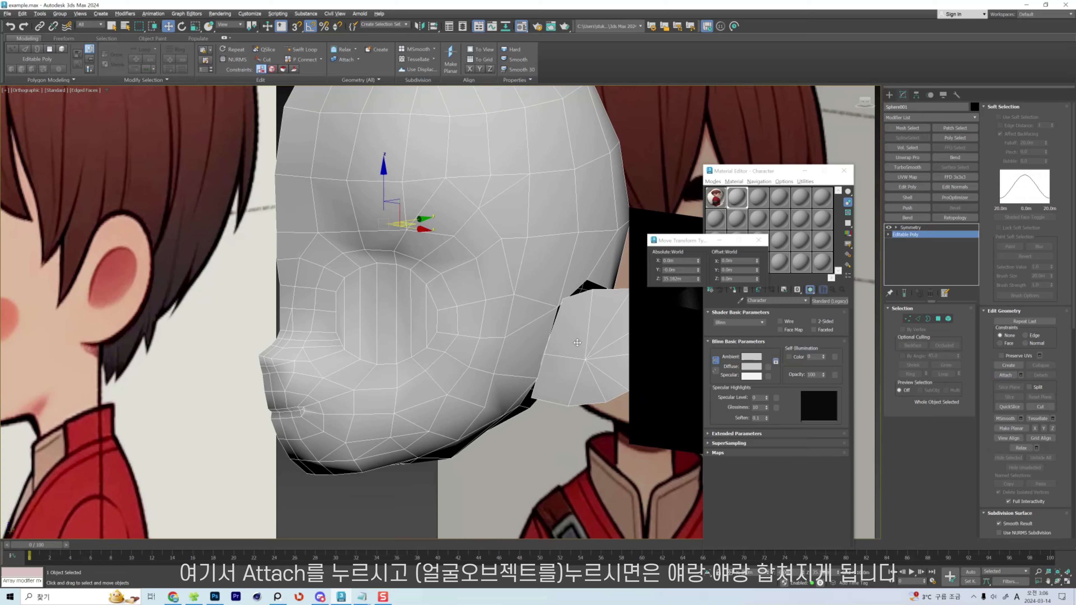
scroll(566, 312, "up", 4)
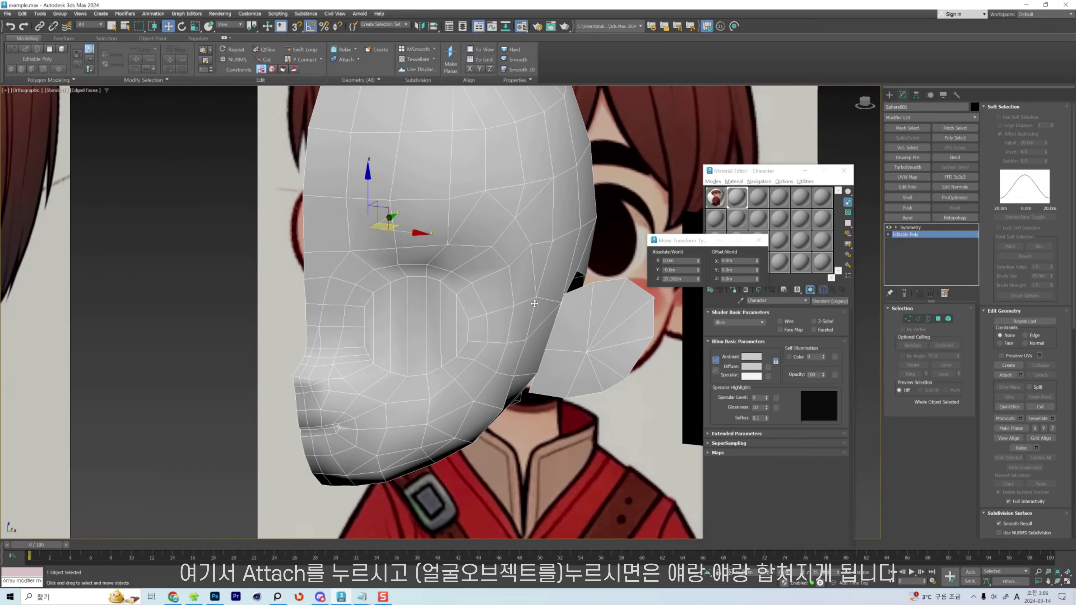
Join the head and ear at the upper front corner of the ear opening with Target Weld.
key("w")
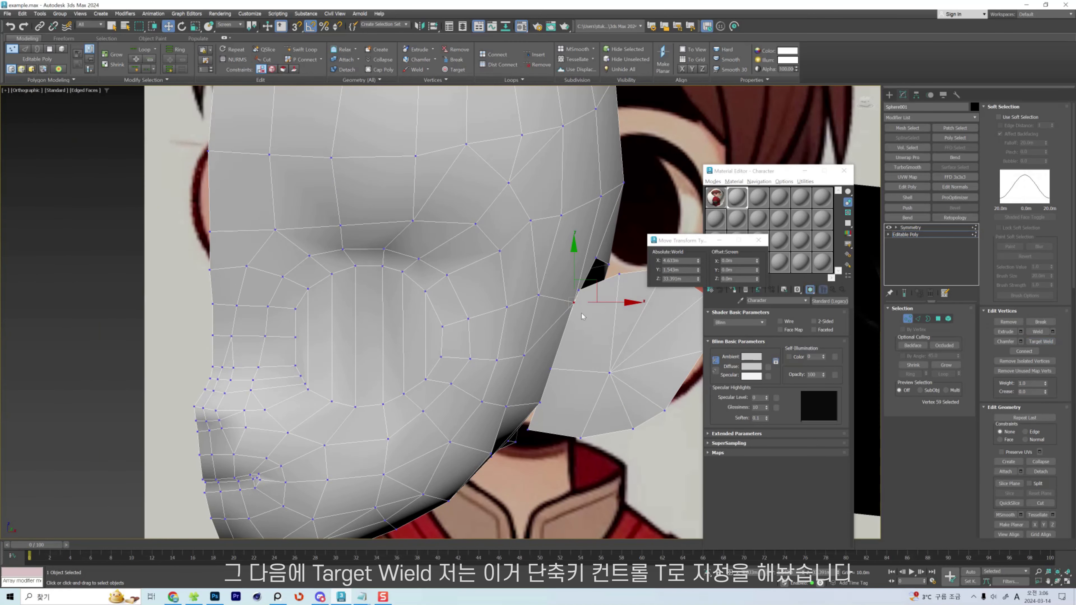
left_click(579, 290)
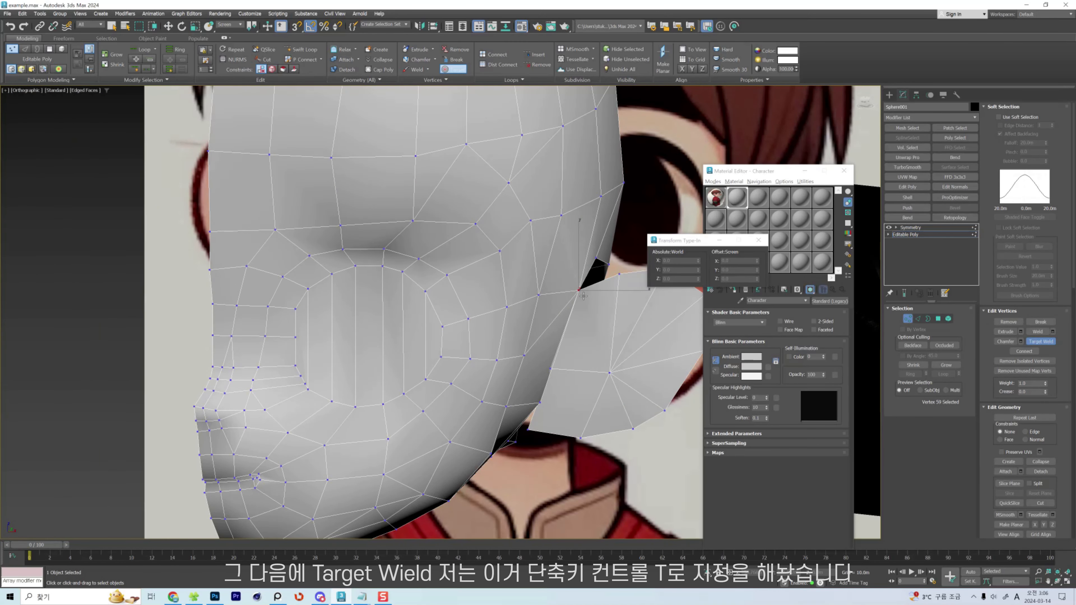
key("w")
middle_click_drag(593, 392, 612, 318, "alt")
Try welding the ear's front border vertex onto a cheek vertex and undo it.
key("ctrl+z")
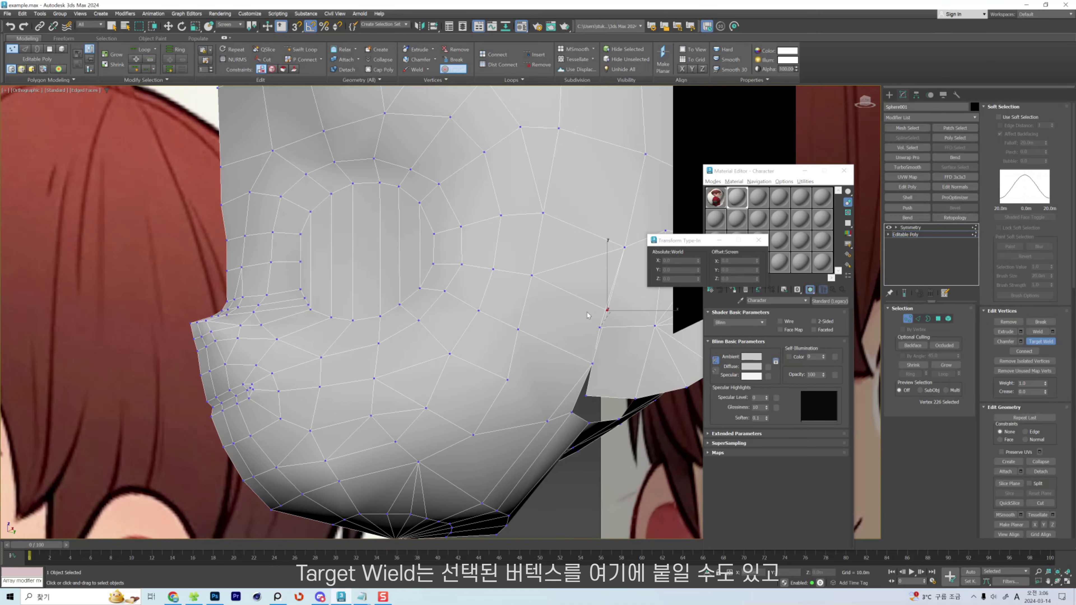
left_click(532, 276)
key("ctrl+z")
Target Weld the ear's front border vertex onto the adjacent vertex of the head.
left_click(607, 310)
left_click(599, 327)
key("w")
key("alt+space")
key("Escape")
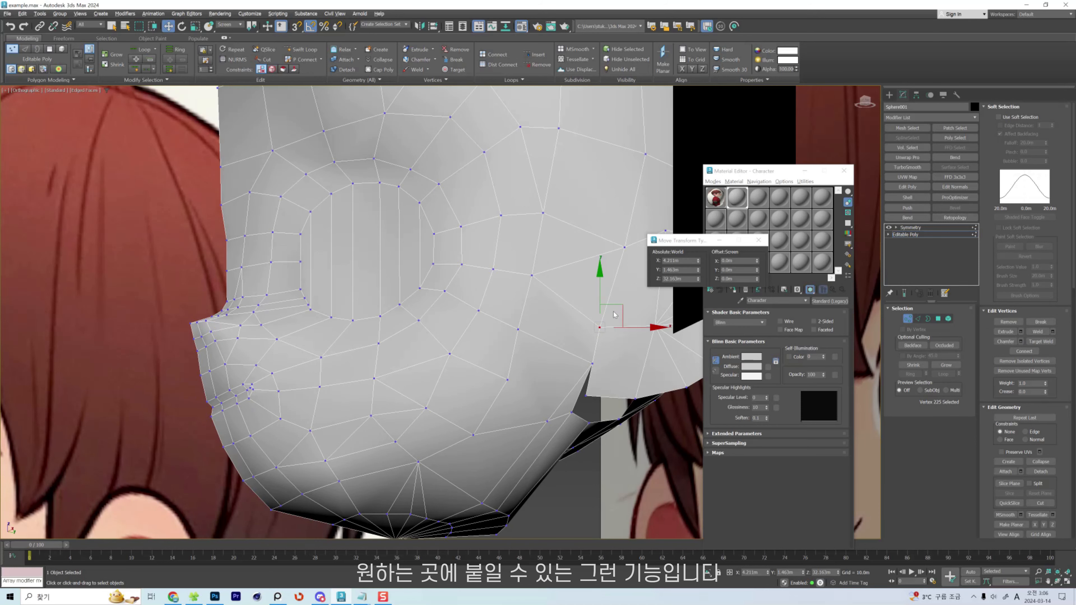
Move the jaw vertex to the ear's lower front corner, Target Weld the two, and select the jaw edge beside it.
middle_click_drag(614, 302, 587, 360, "alt")
left_click_drag(587, 360, 567, 385)
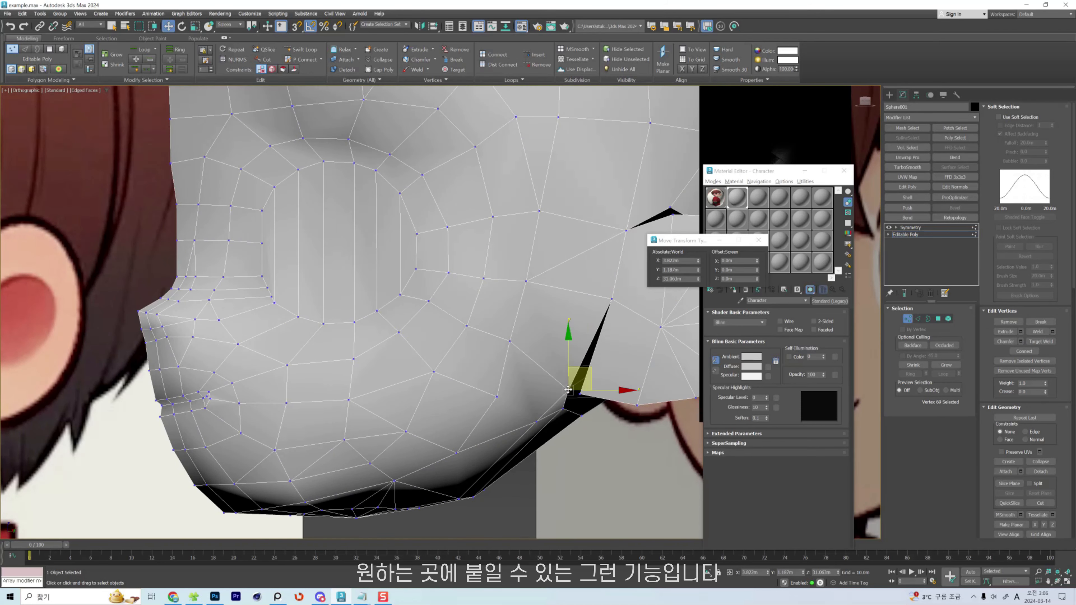
key("ctrl+shift+w")
left_click(568, 390)
left_click(580, 394)
key("w")
left_click(562, 408)
middle_click_drag(563, 407, 544, 407, "alt")
key("2")
left_click(557, 406)
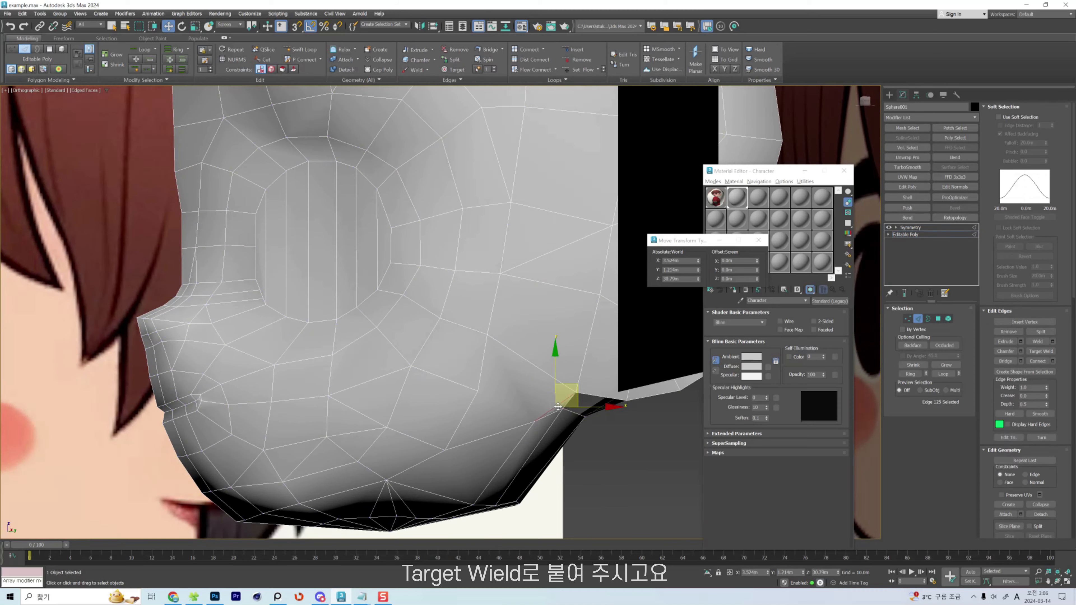
Show the mirrored head in a three-quarter view and adjust the far cheek's outer vertices to fill out the hollow.
scroll(474, 397, "down", 10)
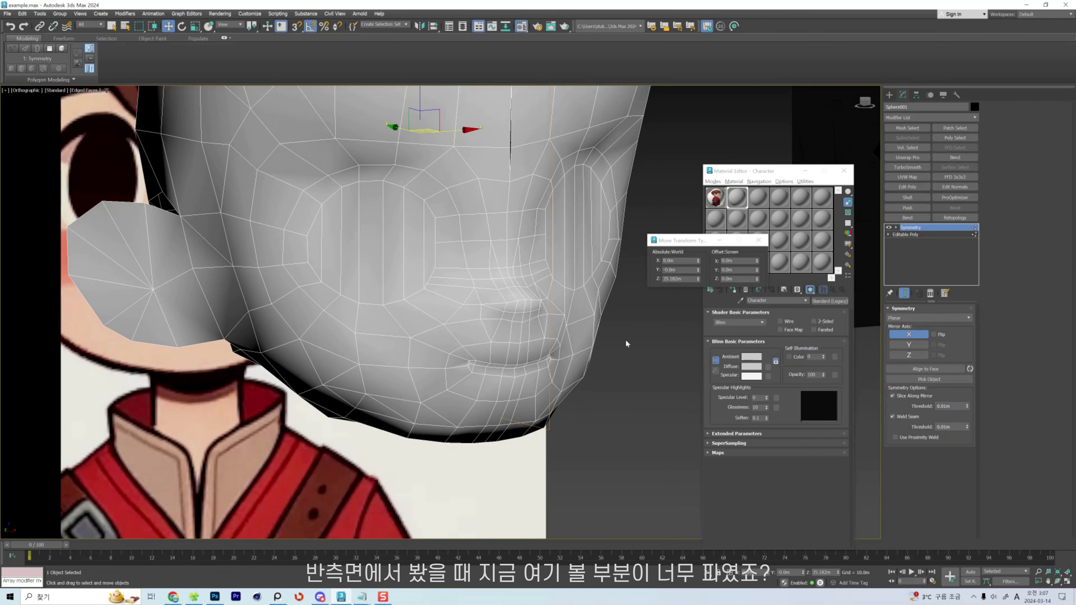
scroll(610, 341, "up", 5)
middle_click_drag(610, 341, 615, 353)
key("1")
left_click(910, 236)
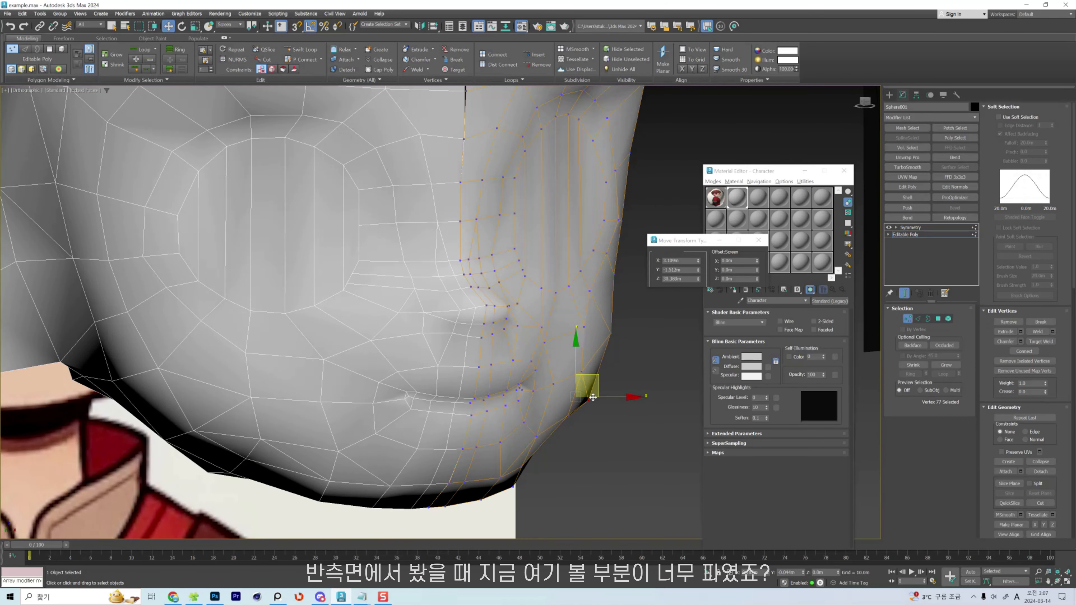
left_click(615, 273)
left_click(619, 221)
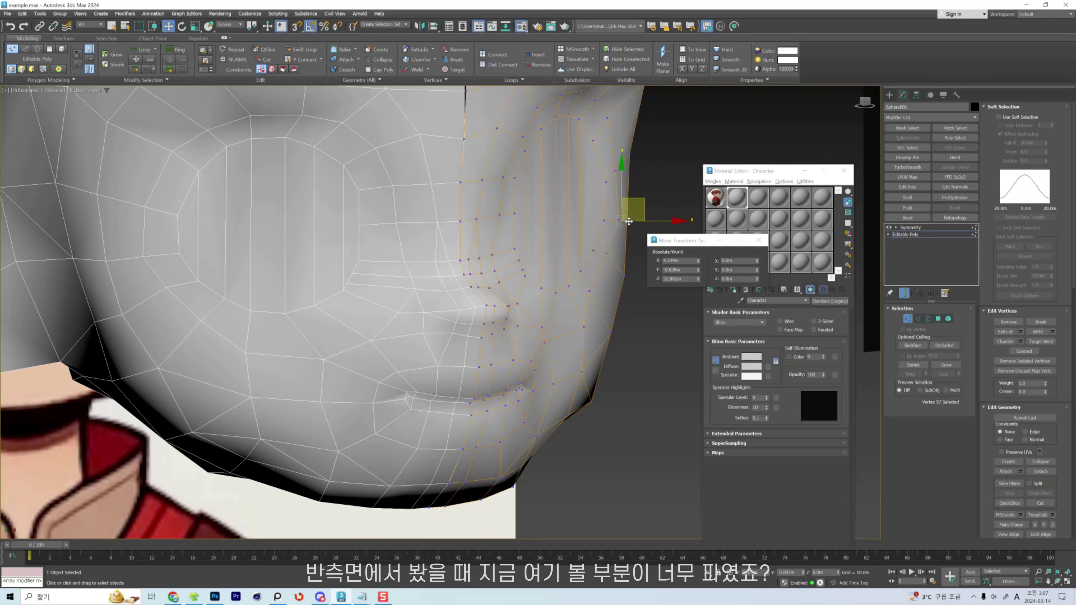
Push the far cheek and jaw outline vertices outward in the three-quarter view to fill out the silhouette.
middle_click_drag(612, 252, 578, 292)
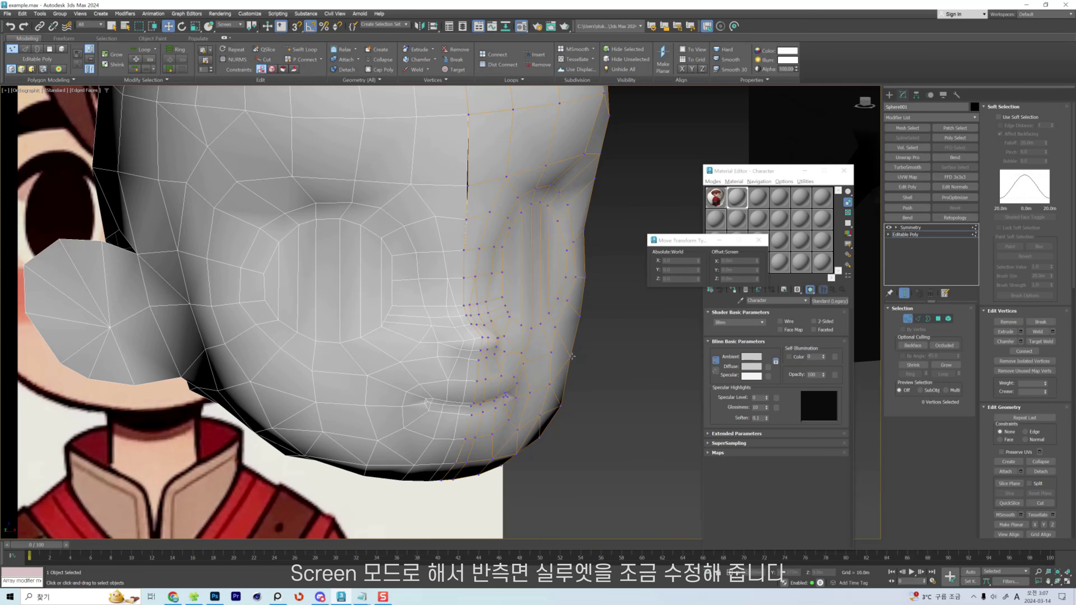
left_click_drag(571, 357, 582, 359)
left_click_drag(560, 406, 565, 405)
left_click_drag(579, 316, 590, 317)
left_click_drag(585, 277, 595, 280)
left_click(619, 197)
left_click_drag(584, 230, 589, 233)
Move the far brow vertices to smooth the eye socket's outline and adjust the edge at the socket's upper rim.
middle_click_drag(598, 186, 581, 248)
left_click(577, 240)
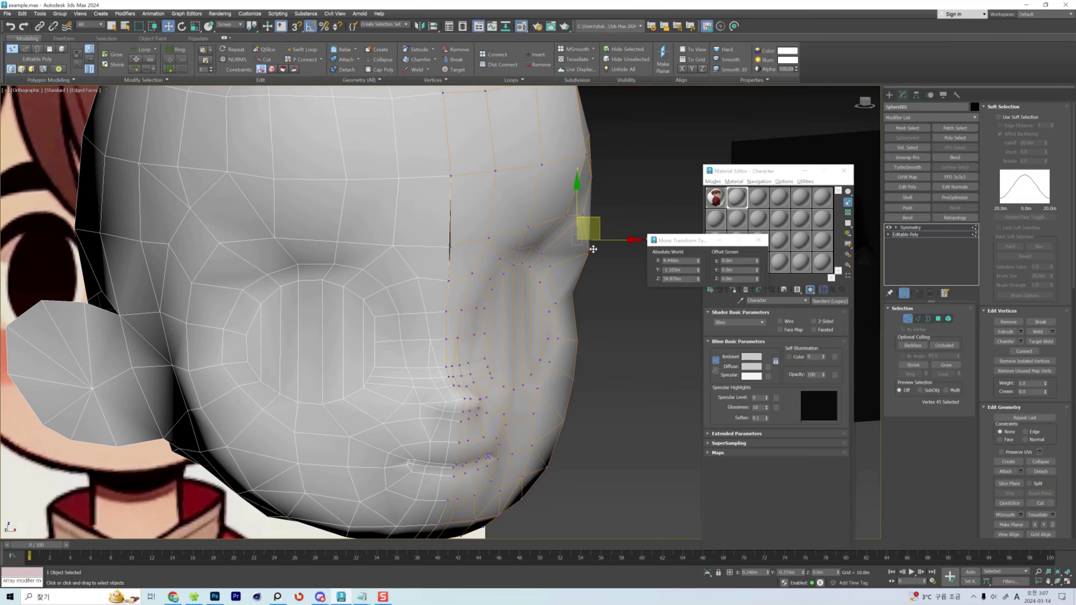
left_click_drag(577, 239, 588, 252)
left_click_drag(582, 214, 589, 229)
key("2")
left_click_drag(545, 259, 555, 258)
key("l")
scroll(546, 347, "up", 4)
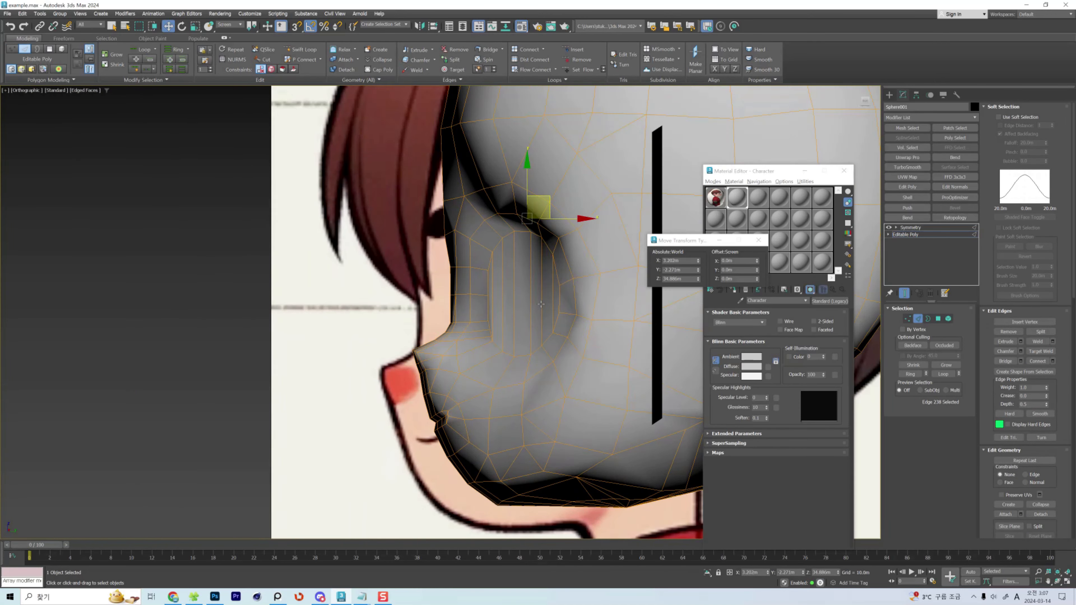
Select the polygon at the eye's outer corner and, viewed from below, rotate and shift it forward.
key("4")
left_click(537, 304)
left_click(565, 294)
middle_click_drag(567, 293, 598, 339, "alt")
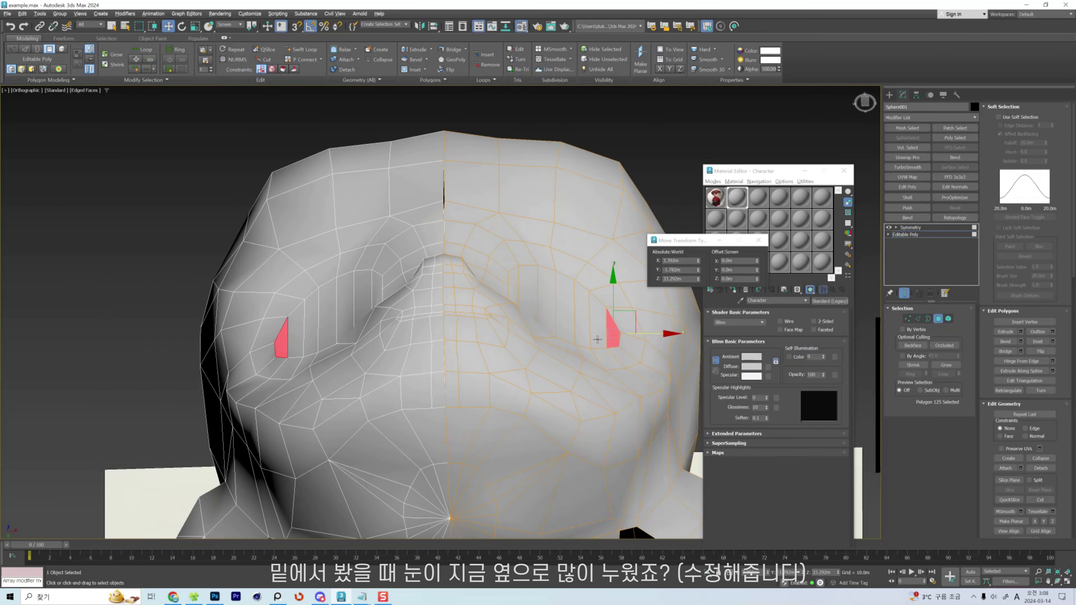
key("e")
left_click_drag(626, 293, 618, 285)
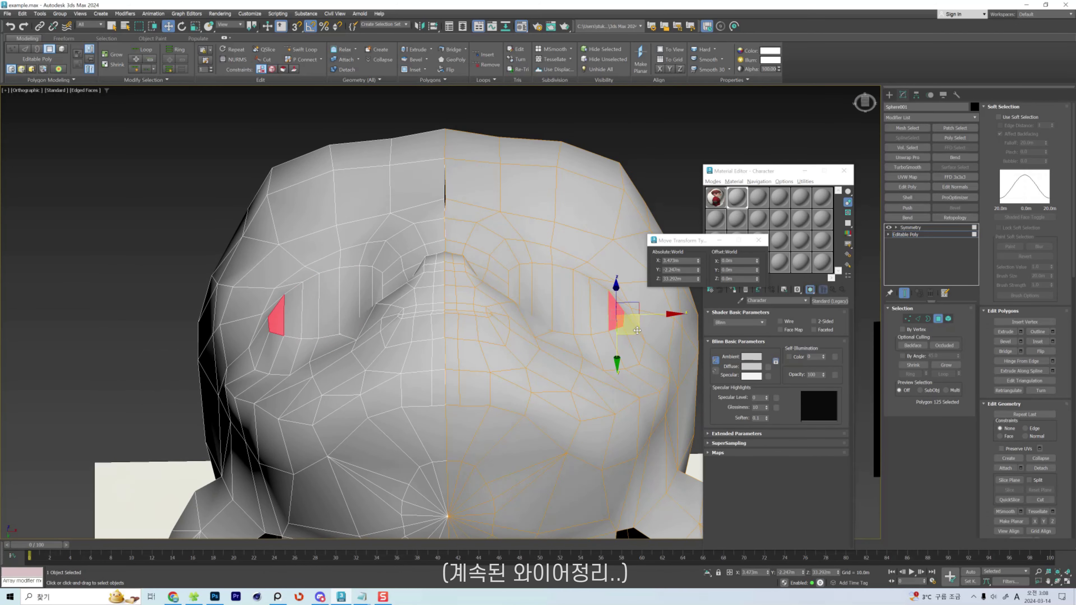
Reposition the vertices around the eye's outer corner and brow from below so the eye area faces further forward.
key("1")
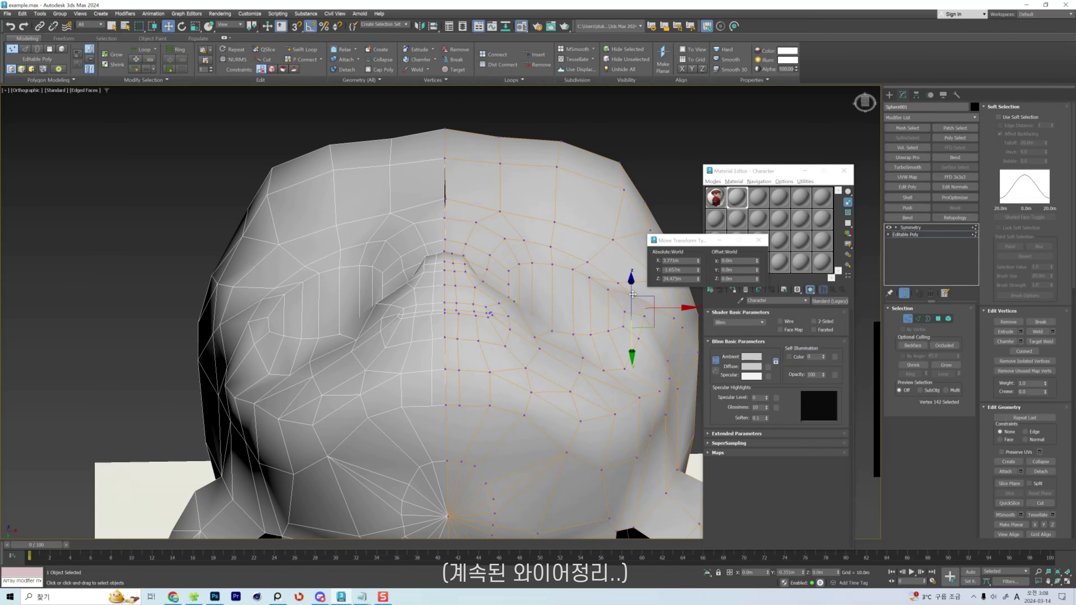
key("1")
left_click(609, 242)
middle_click_drag(608, 237, 569, 213)
left_click_drag(510, 201, 510, 192)
key("2")
left_click(587, 332)
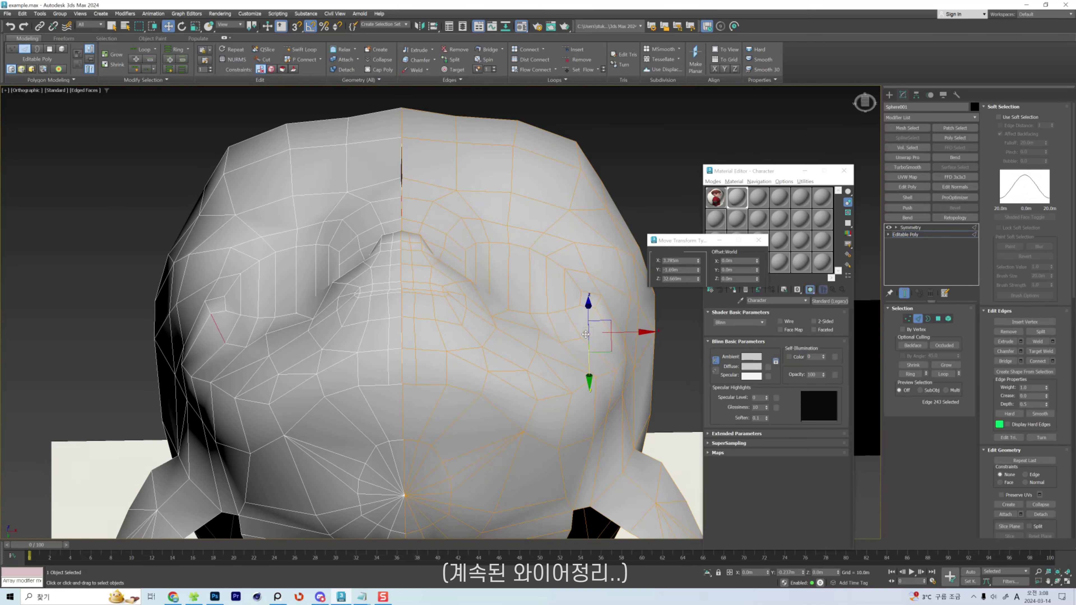
key("1")
left_click_drag(595, 331, 594, 312)
Nudge the jaw outline vertex in the three-quarter view and shift the lower cheek mesh in the side view.
middle_click_drag(594, 312, 667, 265, "alt")
key("2")
key("1")
left_click(584, 416)
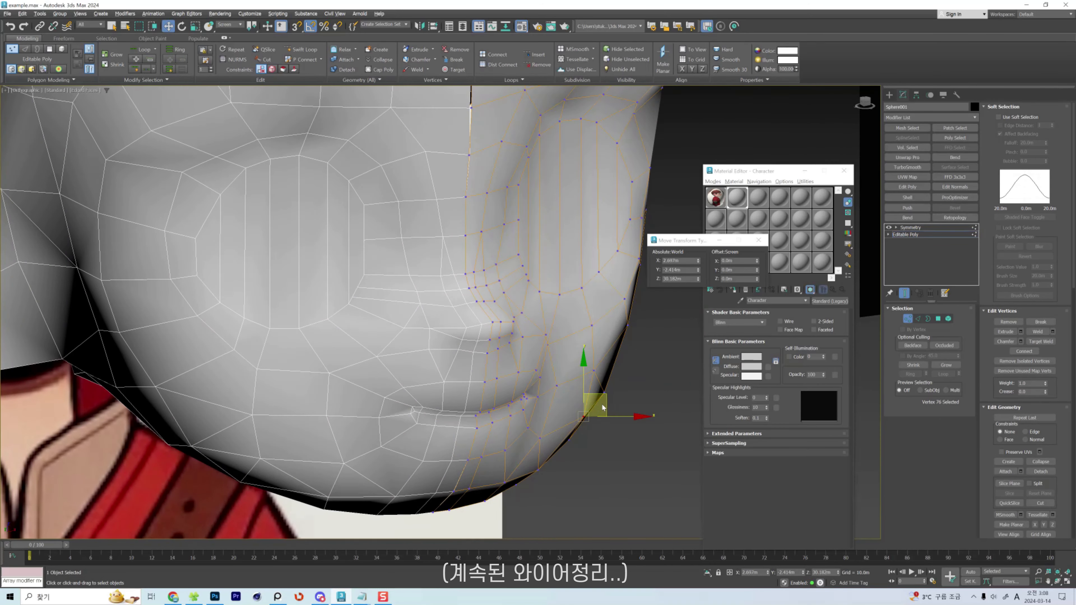
left_click_drag(601, 403, 604, 402)
middle_click_drag(604, 403, 428, 401, "alt")
left_click(535, 343)
mouse_move(544, 337)
left_mouse_down()
mouse_move(489, 337)
mouse_move(563, 342)
left_mouse_up()
scroll(530, 342, "down", 3)
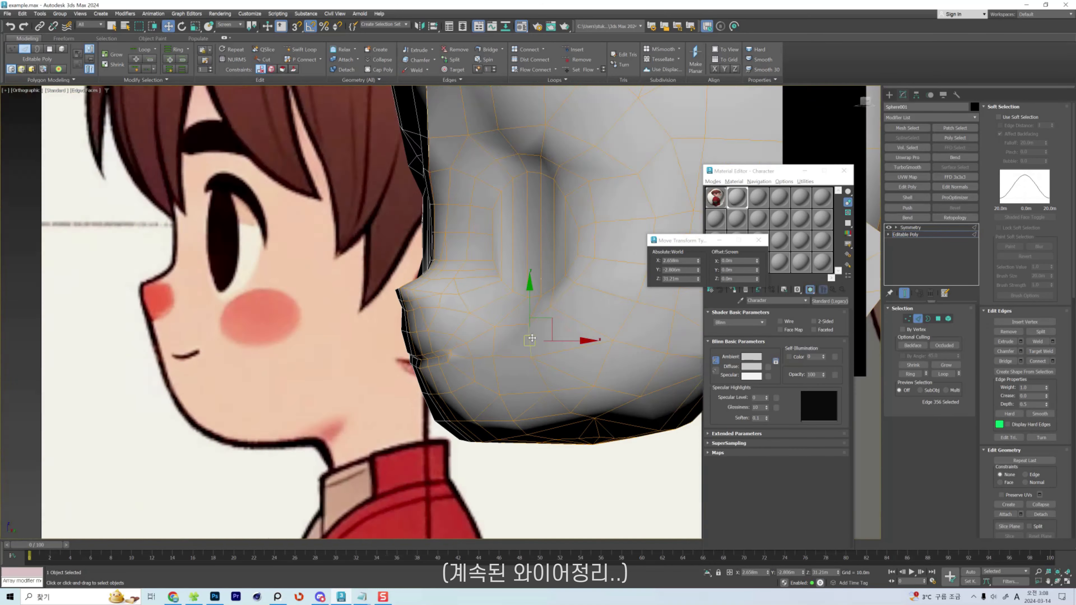
Adjust the eye socket's lower front rim in the right view and undo the last edge move.
key("r")
middle_click_drag(419, 288, 484, 276)
scroll(478, 261, "up", 6)
left_click_drag(525, 288, 550, 363)
middle_click_drag(549, 362, 560, 131)
key("2")
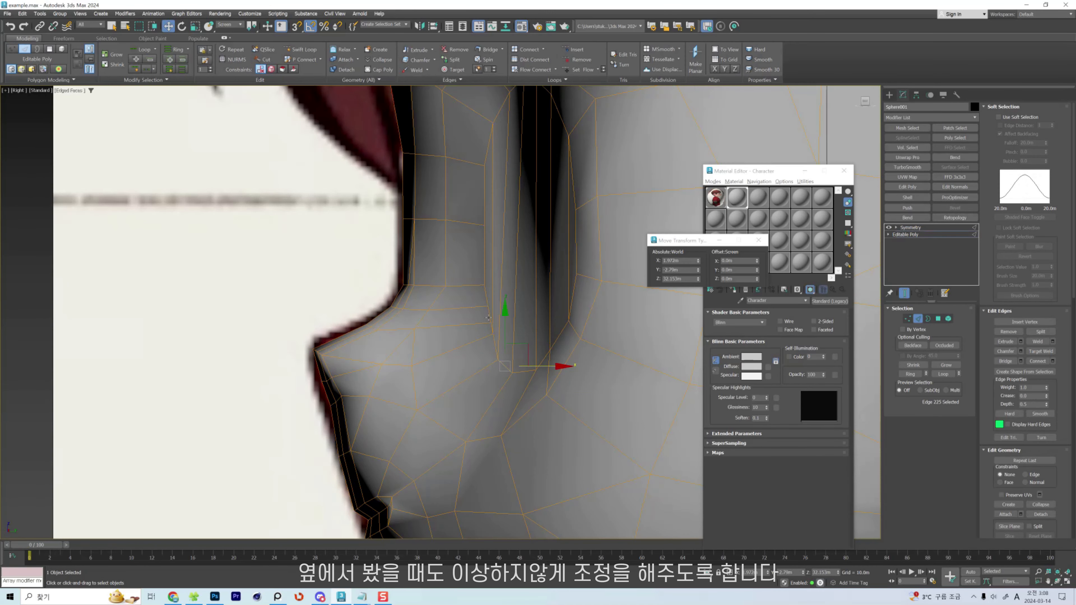
left_click_drag(494, 314, 482, 305)
key("ctrl+z")
Reshape the eye's inner rim with the Shift brush so its edges run evenly in side view.
key("shift+s")
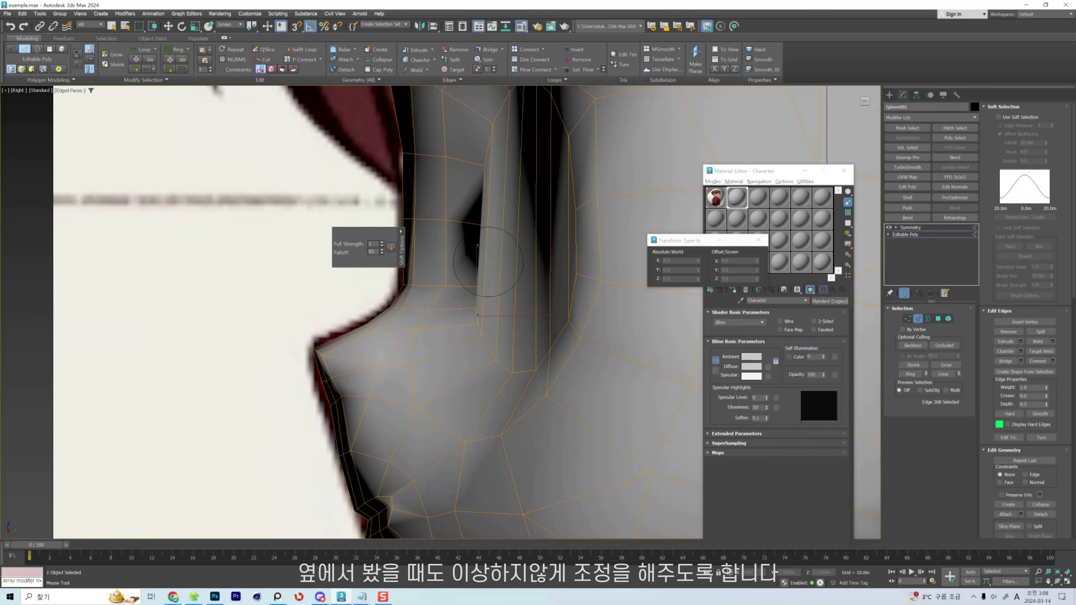
left_click_drag(494, 222, 491, 176)
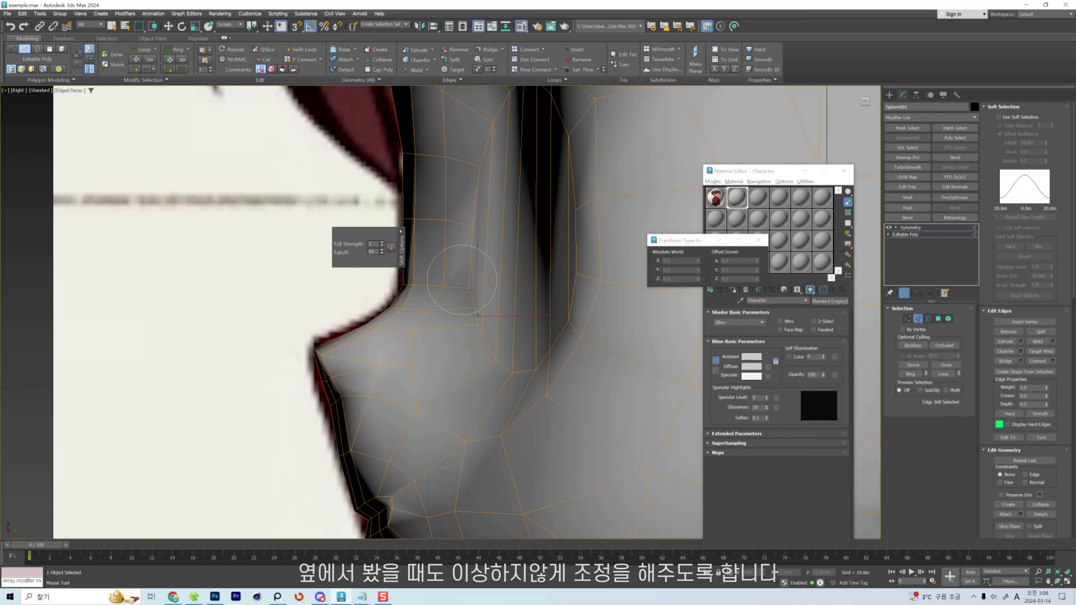
key("w")
key("shift+s")
key("w")
middle_click_drag(468, 312, 513, 311, "alt")
Adjust the inner eye rim vertices beside the nose and collapse the short edge at the rim's lower inner corner.
key("1")
left_click(460, 227)
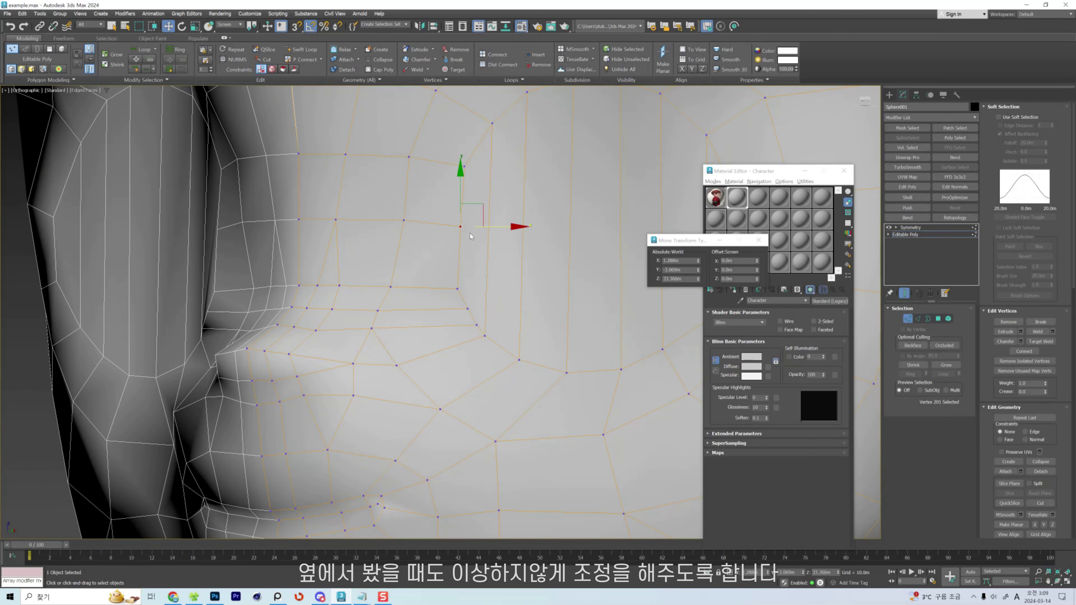
middle_click_drag(470, 236, 496, 227, "alt")
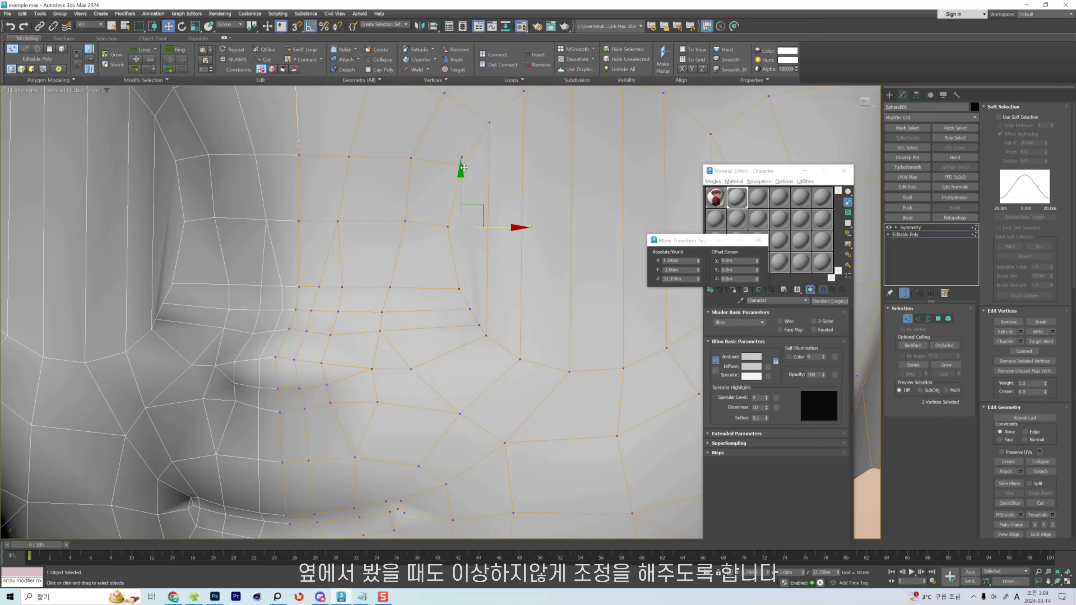
key("2")
left_click(464, 299)
middle_click_drag(464, 299, 473, 300, "alt")
key("ctrl+alt+c")
left_click(476, 313)
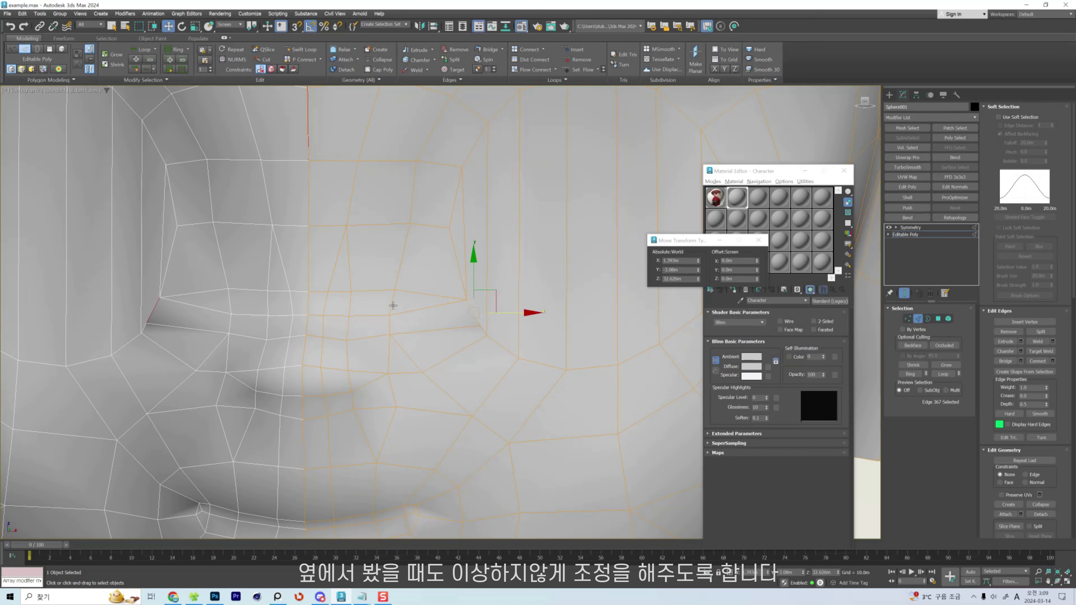
left_click(393, 305)
scroll(392, 307, "down", 5)
middle_click_drag(391, 292, 398, 261, "alt")
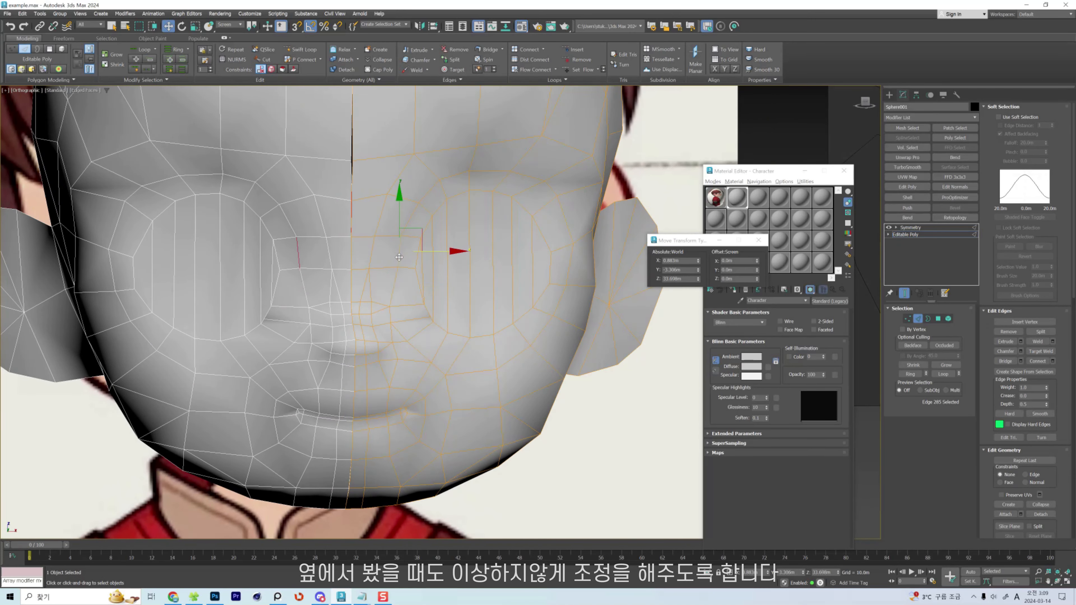
Return to the Editable Poly level and select the open border edges along the head's centre line in front view.
key("2")
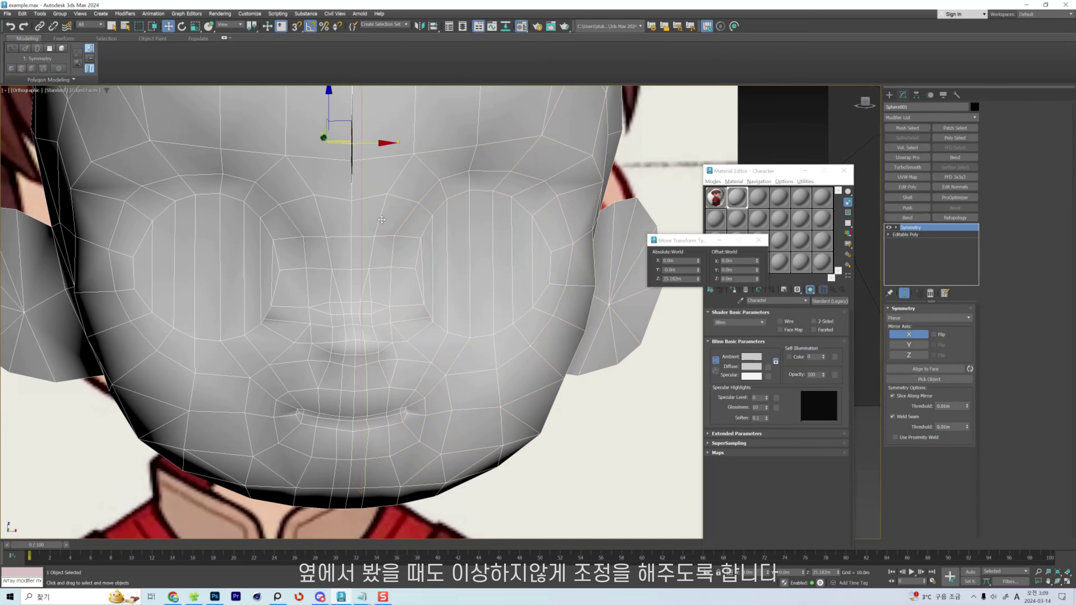
left_click(923, 235)
key("2")
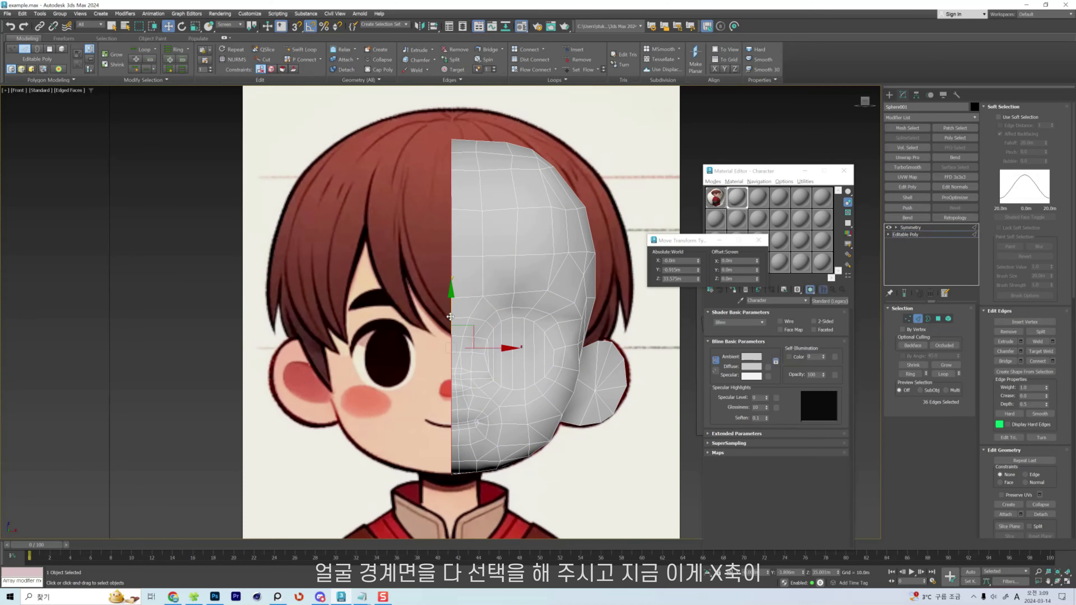
middle_click_drag(424, 321, 453, 331, "alt")
key("f")
key("1")
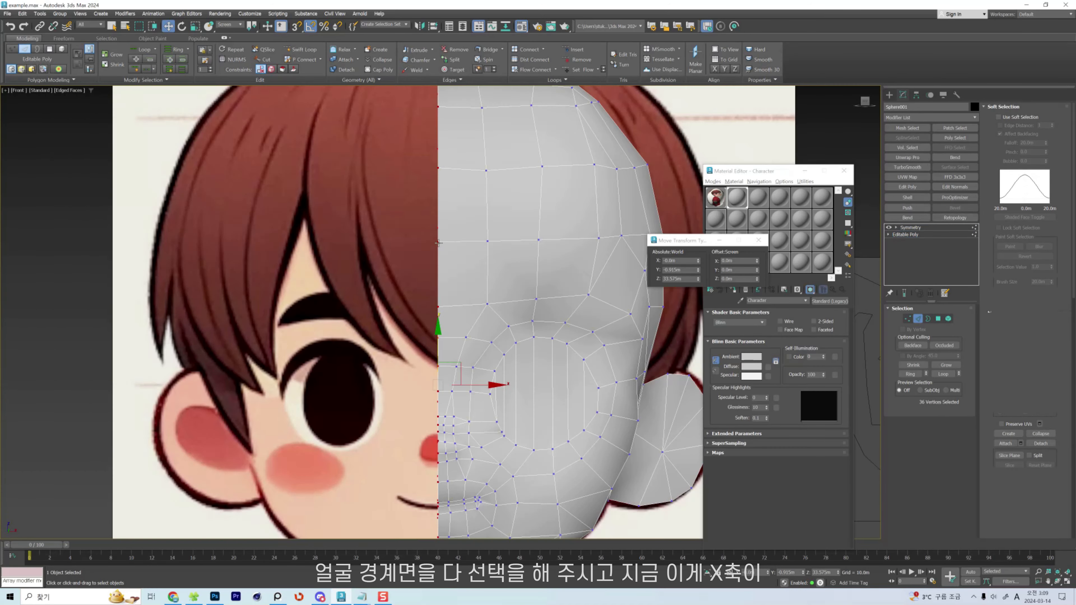
left_click(438, 243)
key("2")
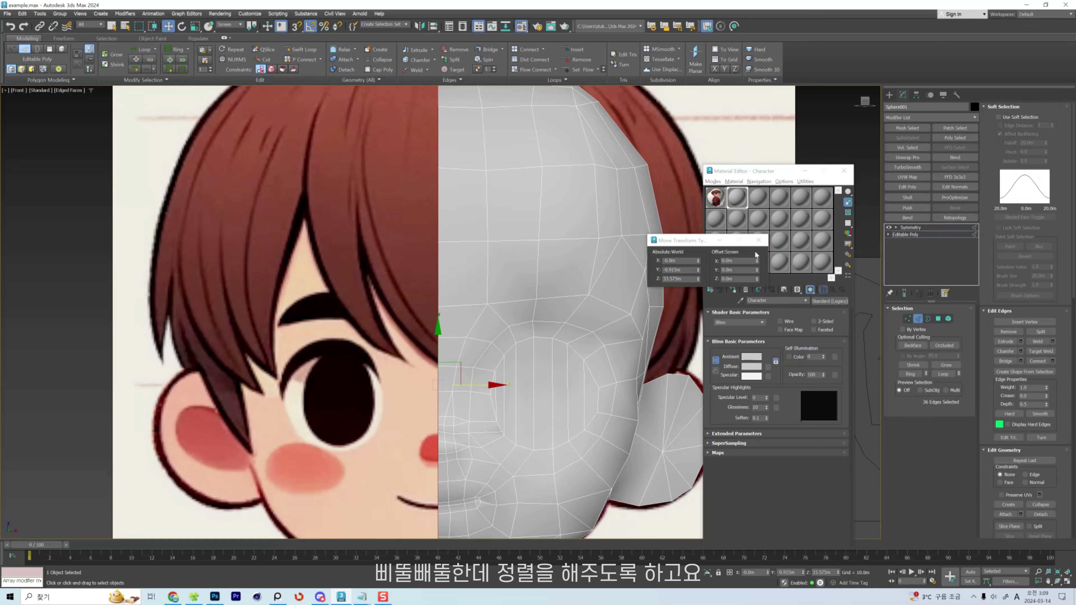
scroll(508, 296, "up", 3)
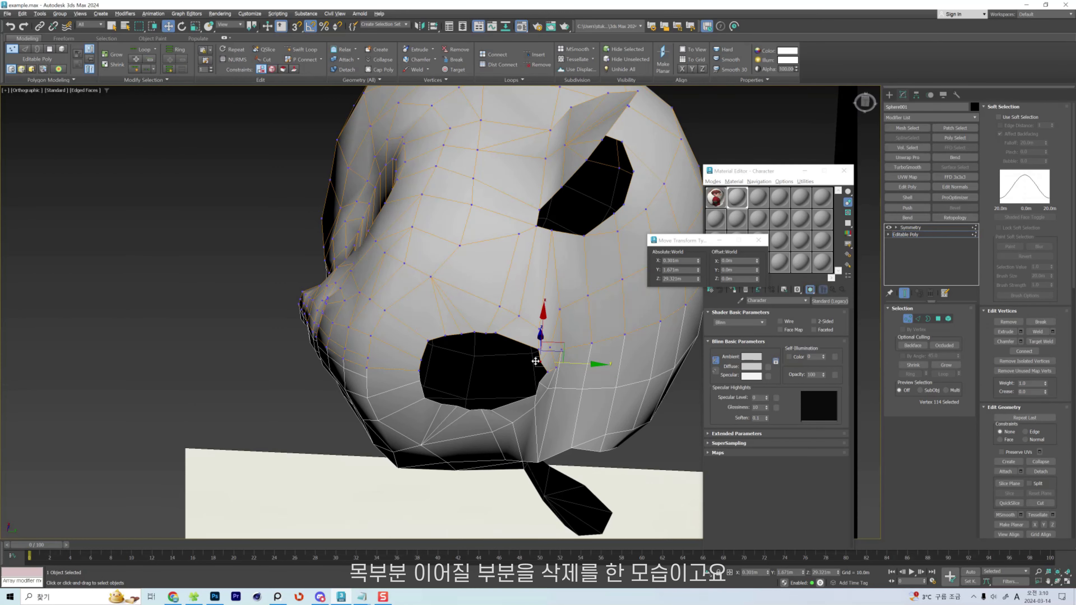
Select edges around the neck opening and compare the opening with the side reference using see-through display.
key("2")
left_click(542, 356)
middle_click_drag(543, 356, 536, 322, "alt")
left_click(537, 320)
left_click(538, 348)
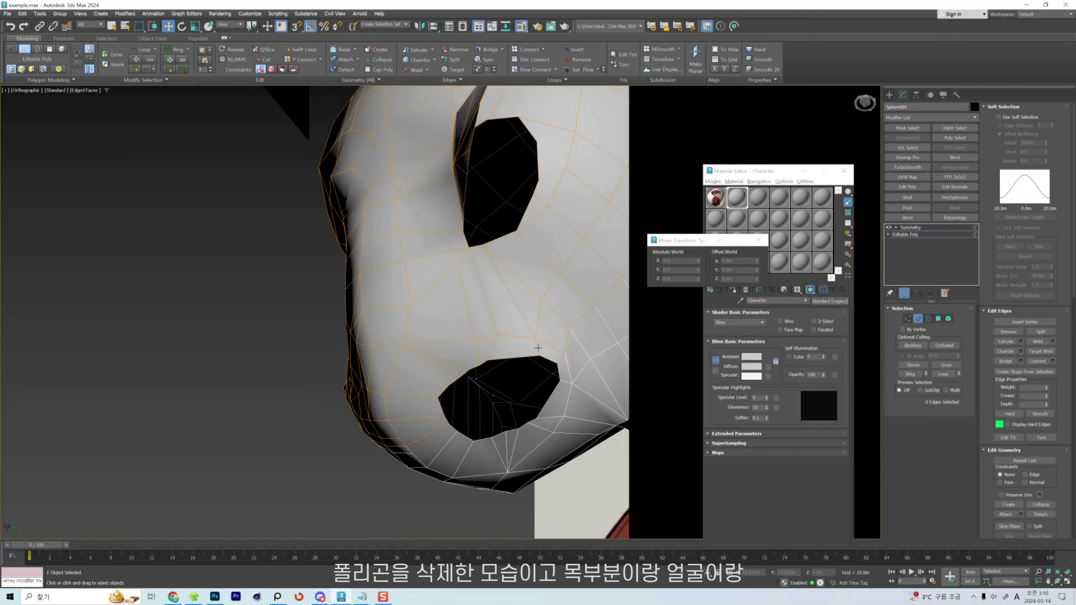
left_click(469, 372)
middle_click_drag(469, 371, 493, 379, "alt")
key("l")
scroll(478, 413, "up", 3)
key("alt+x")
middle_click_drag(506, 470, 512, 360)
key("alt+x")
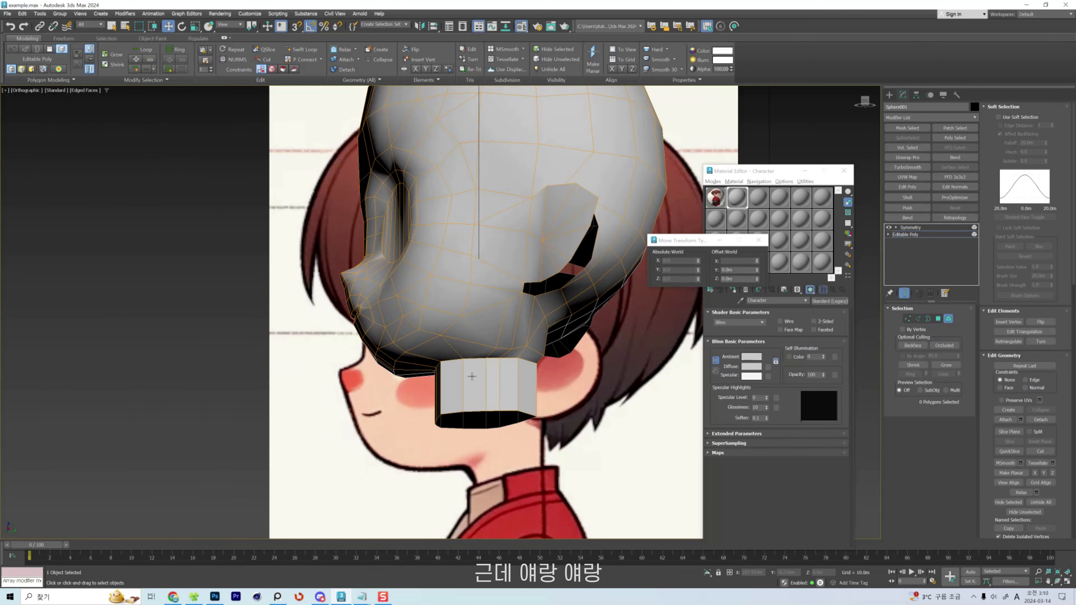
Clear all smoothing groups on the whole head and neck mesh and assign smoothing group 1.
scroll(488, 378, "up", 2)
scroll(488, 379, "up", 2)
left_click(913, 235)
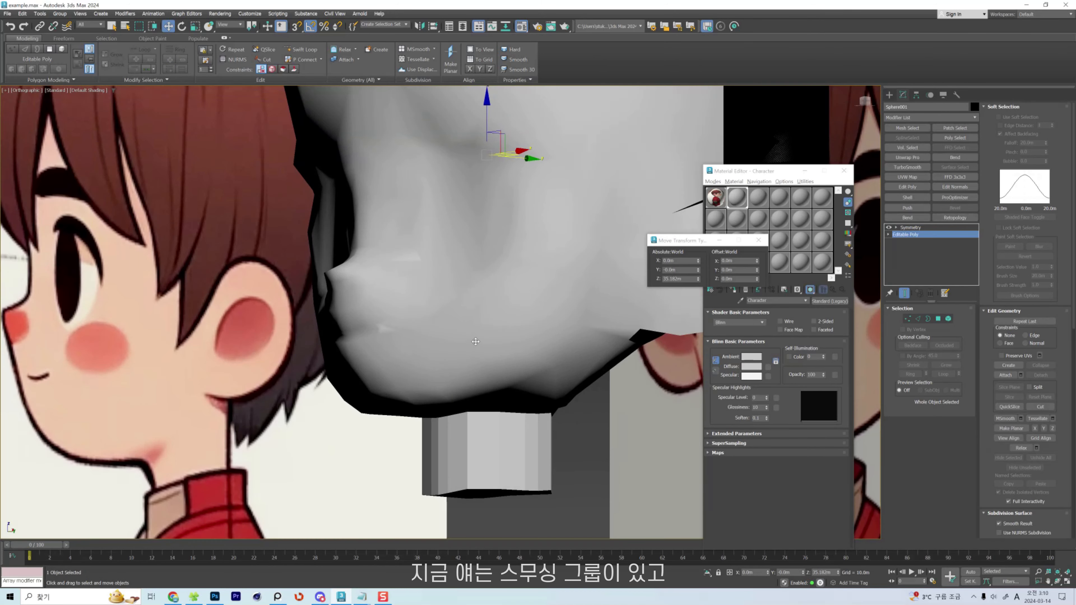
middle_click_drag(477, 341, 538, 362, "alt")
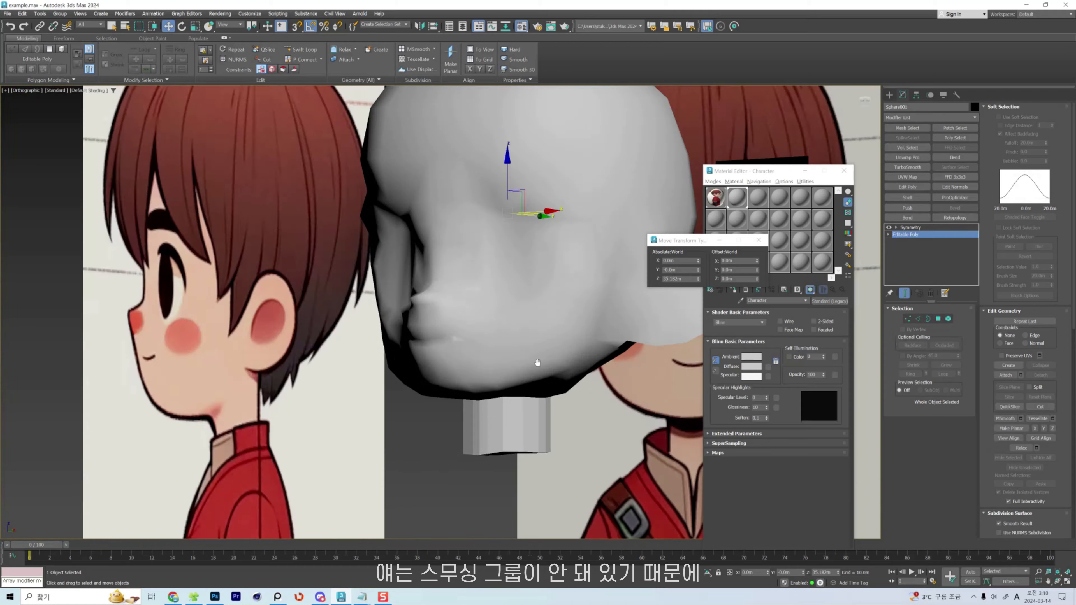
scroll(520, 427, "up", 5)
scroll(520, 428, "down", 3)
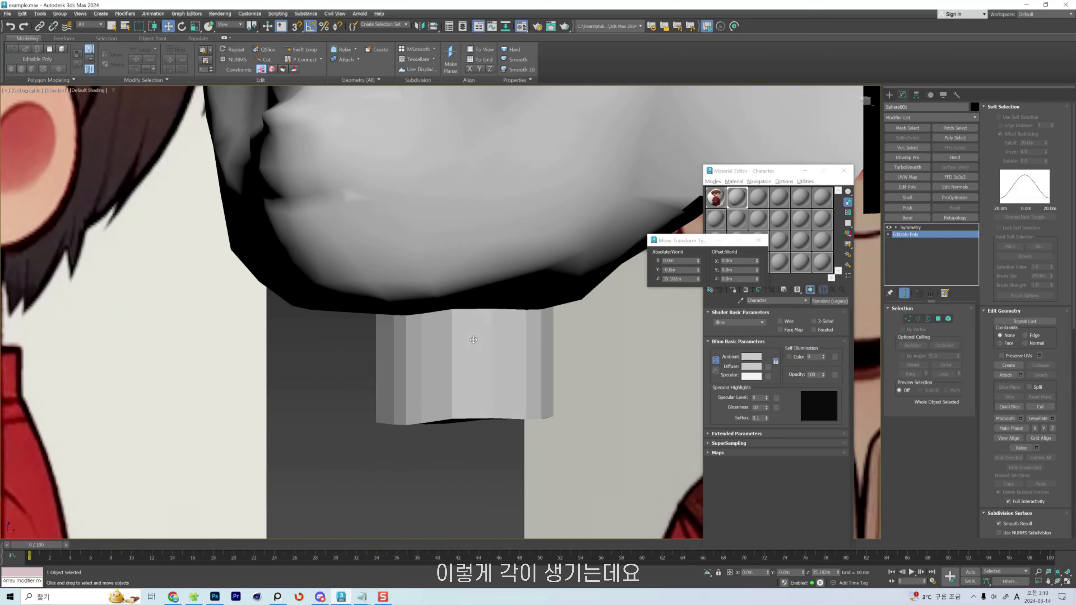
key("5")
key("ctrl+a")
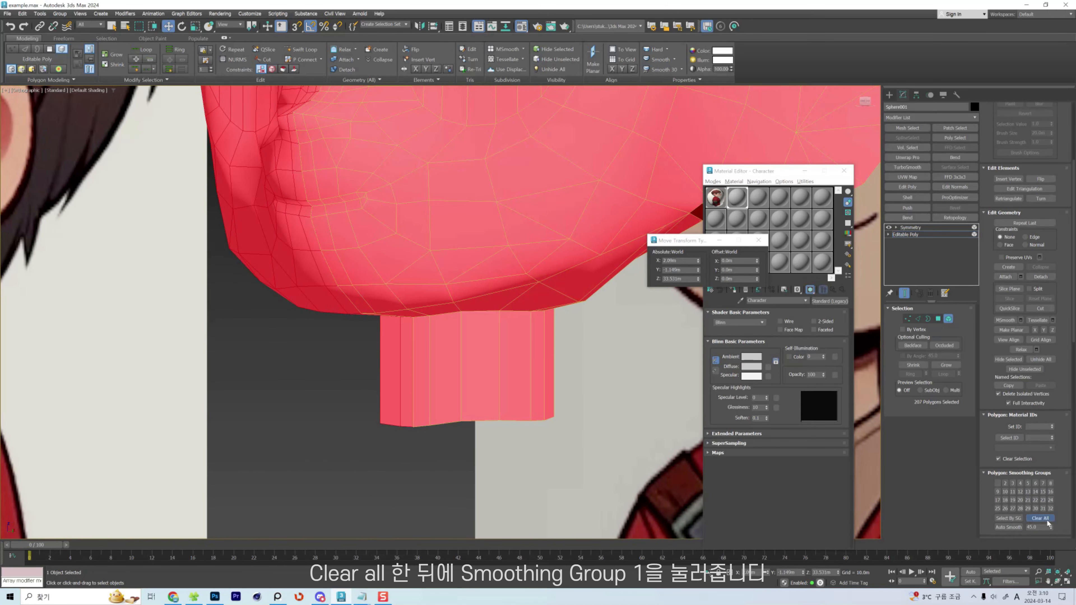
left_click(1045, 519)
left_click(998, 484)
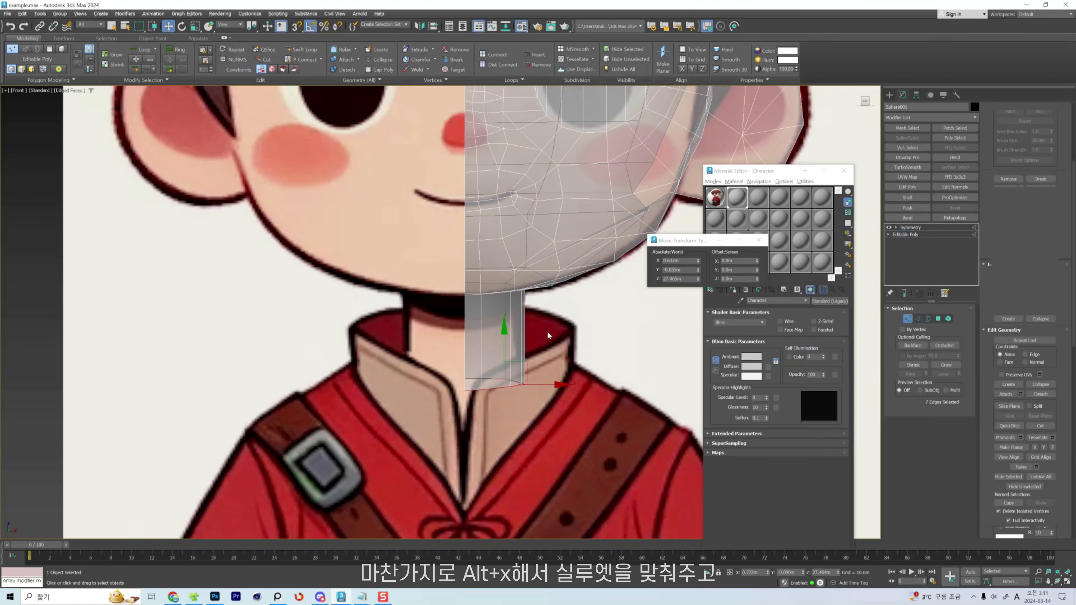
Move the neck's front vertices and then the whole neck backward to match the side reference in see-through display.
key("2")
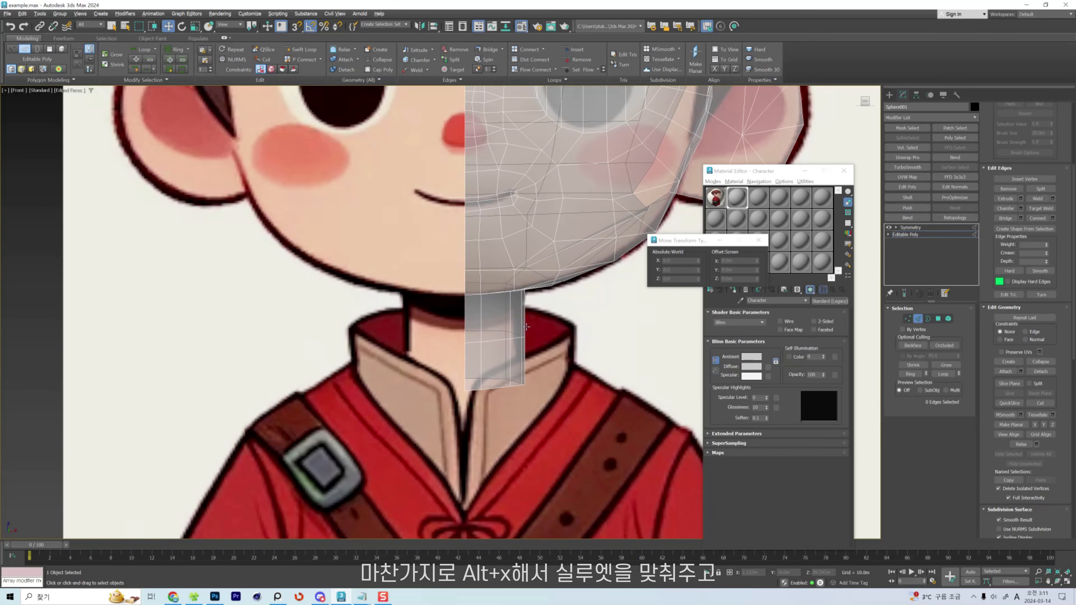
key("w")
key("alt+x")
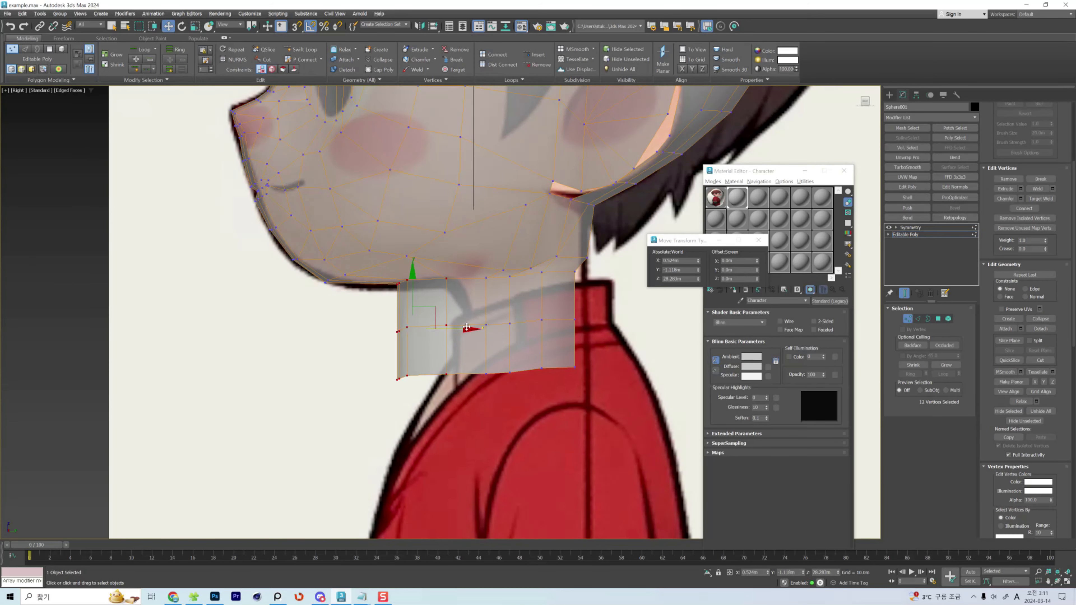
left_click_drag(467, 327, 572, 302)
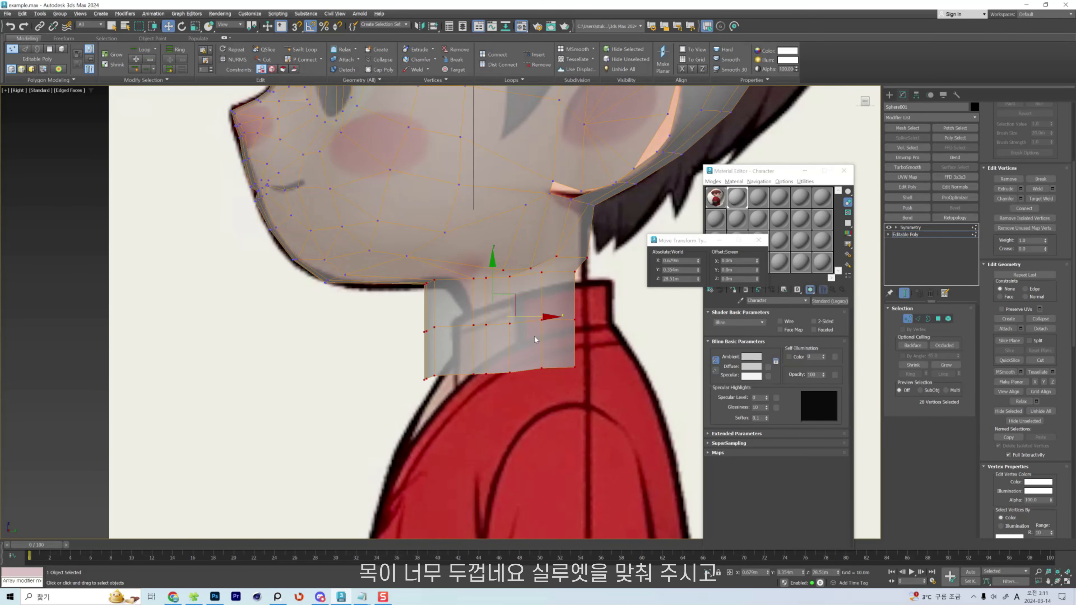
left_click_drag(535, 320, 544, 320)
Shape the neck's back and front outlines to the side reference with the Shift brush.
key("shift+s")
left_click_drag(607, 255, 593, 251)
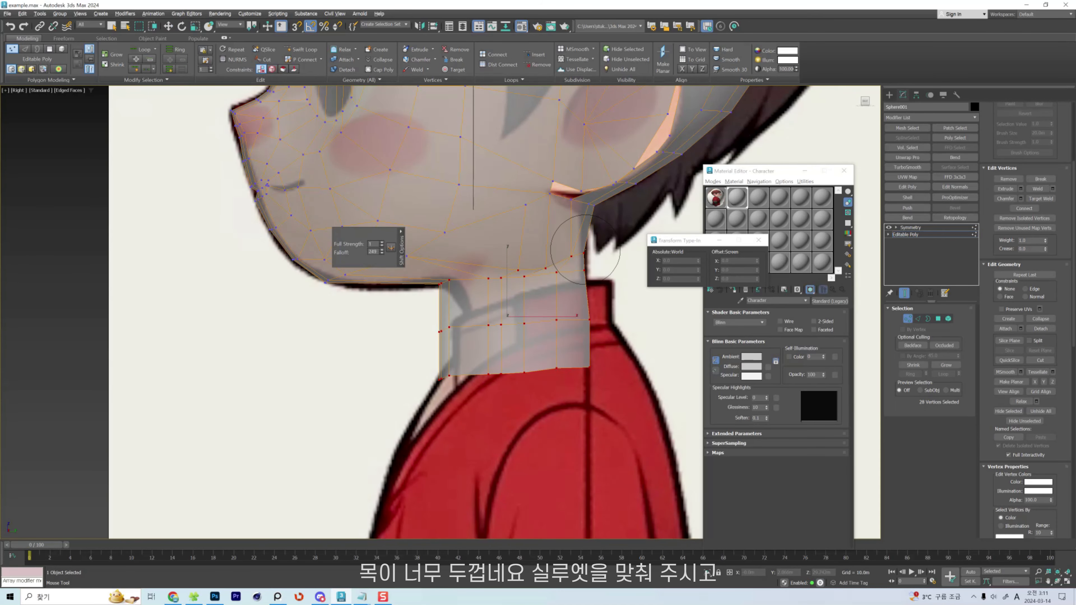
left_click_drag(453, 330, 480, 379)
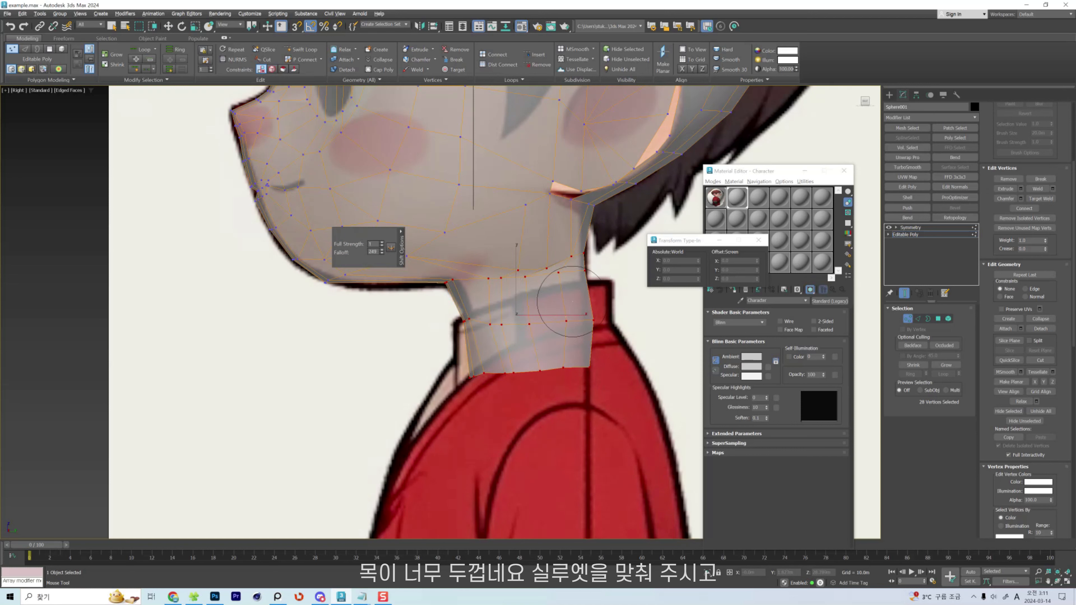
key("w")
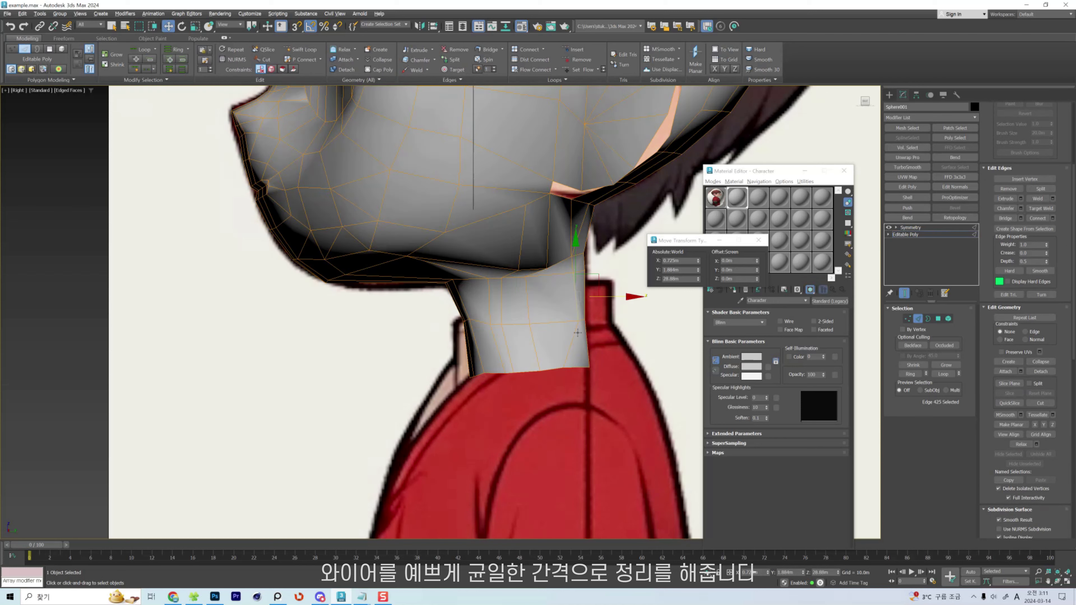
Even out the spacing of the neck's edges and vertices in the side view and check them in see-through display.
key("2")
left_click_drag(527, 300, 543, 300)
key("1")
left_click_drag(540, 371, 470, 360)
scroll(510, 338, "up", 2)
key("2")
key("1")
mouse_move(458, 314)
left_mouse_down()
mouse_move(467, 317)
mouse_move(450, 314)
left_mouse_up()
left_click(446, 314)
key("alt+x")
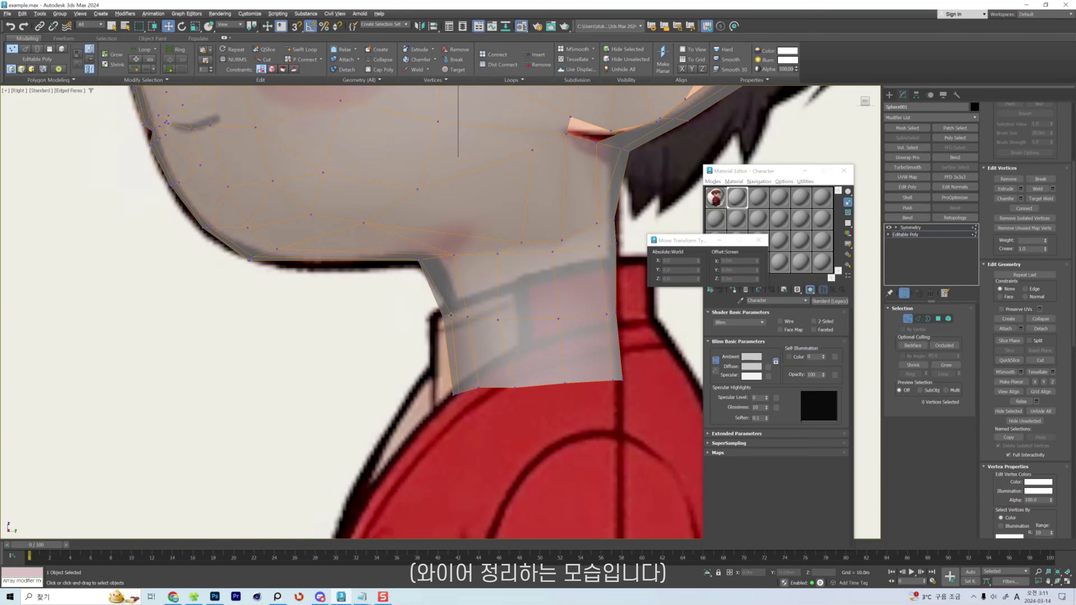
Nudge the neck's front corner beneath the chin with the Shift brush and collapse surplus edges on the neck.
key("shift+s")
left_click_drag(421, 264, 438, 264)
key("w")
key("2")
left_click(484, 315)
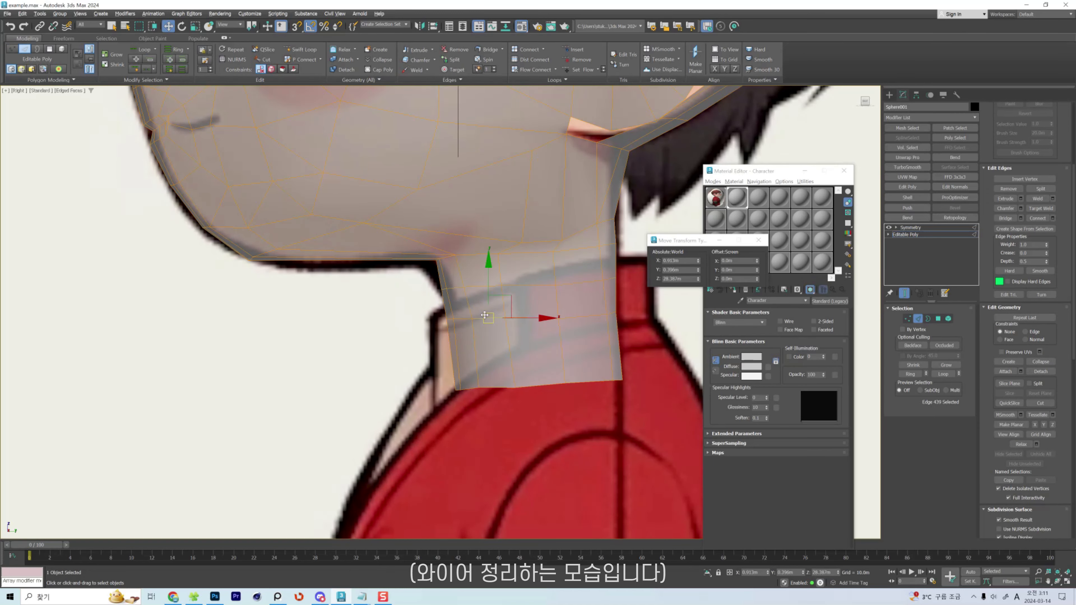
key("ctrl+alt+c")
left_click(447, 257)
key("ctrl+alt+c")
Try to clean up the wires where the jaw meets the neck by selecting vertices and removing an edge.
middle_click_drag(495, 262, 488, 339)
scroll(488, 340, "down", 3)
key("1")
left_click_drag(506, 325, 489, 307)
key("alt+x")
middle_click_drag(497, 302, 506, 276, "alt")
key("2")
left_click(454, 221)
key("BackSpace")
Try to reroute the jaw wires by connecting two vertices and cutting a new edge from the jaw toward the ear.
key("1")
left_click(408, 151)
left_click(417, 242, "ctrl")
key("ctrl+shift+e")
key("2")
key("1")
key("alt+c")
left_click(505, 268)
left_click(589, 139)
key("w")
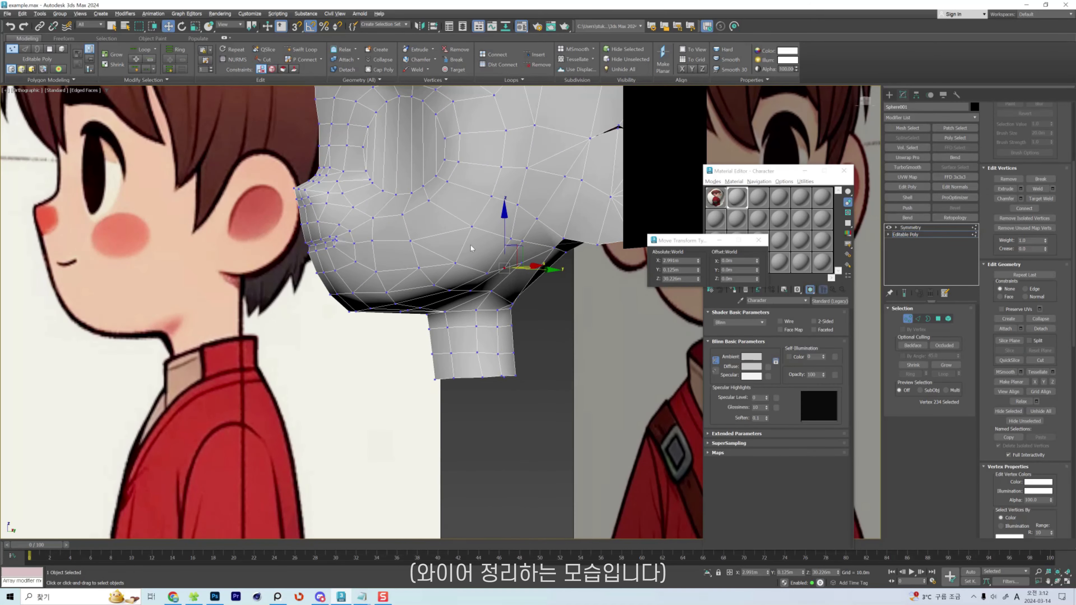
Check the edge flow from the cheek through the jaw to the neck against the side reference in see-through display.
key("shift+z")
key("shift+z")
key("shift+z")
key("shift+z")
key("alt+x")
key("2")
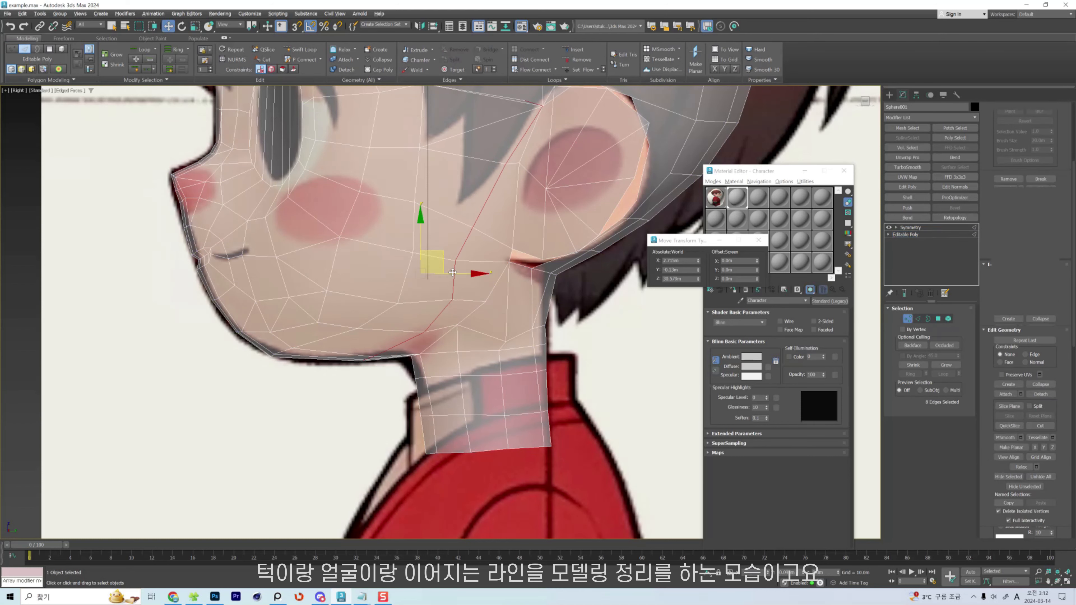
key("1")
scroll(446, 336, "up", 3)
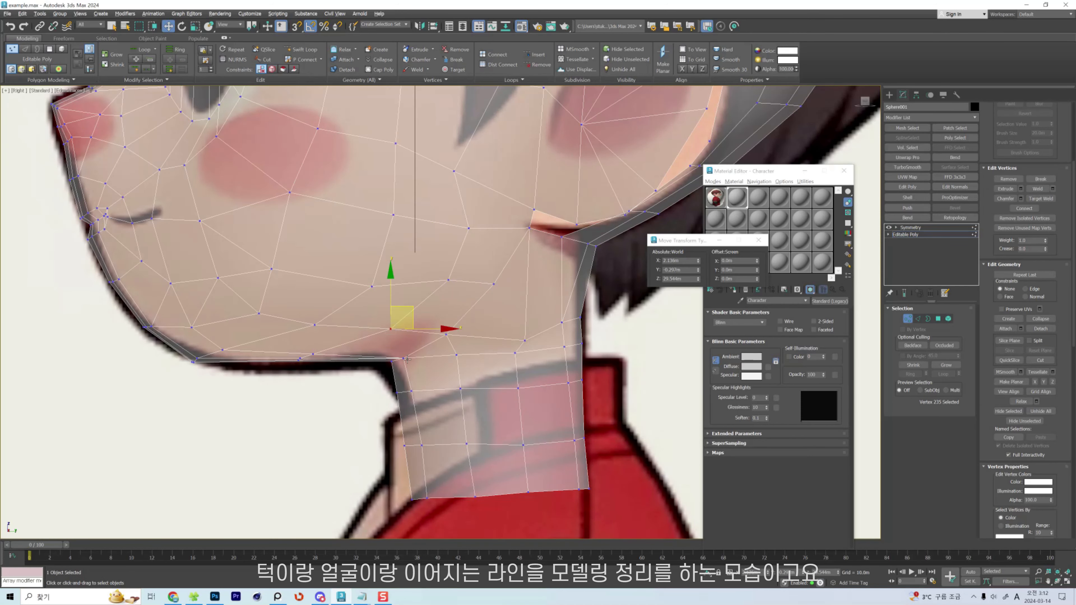
Undo the recent series of edge and vertex edits around the jaw and neck.
key("ctrl+z")
key("ctrl+z")
key("ctrl+z")
key("ctrl+z")
key("ctrl+z")
key("ctrl+z")
key("ctrl+z")
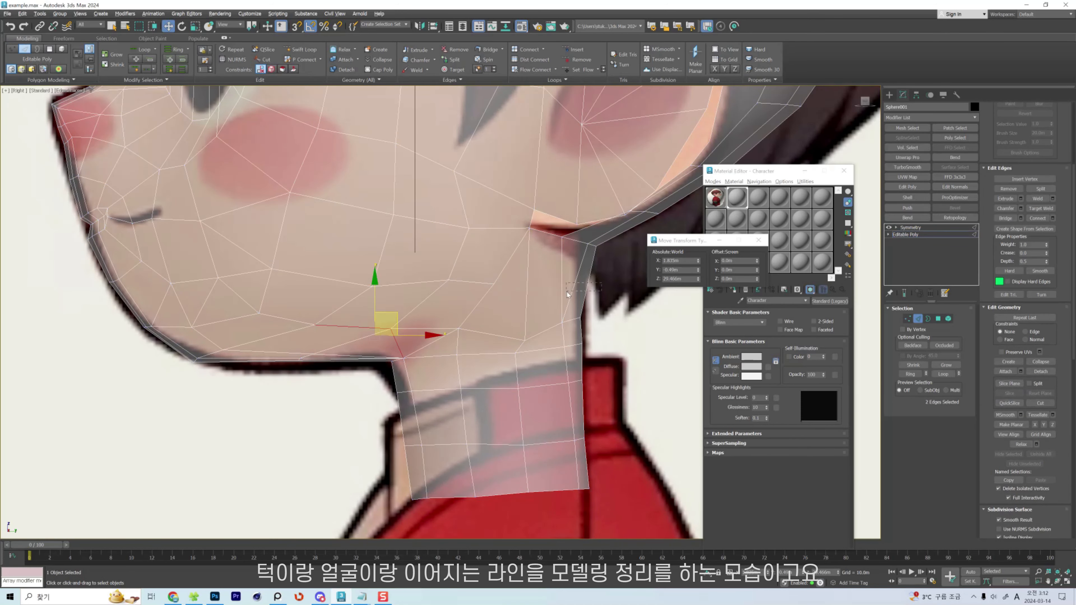
key("ctrl+z")
key("ctrl+z")
key("ctrl+z")
key("ctrl+z")
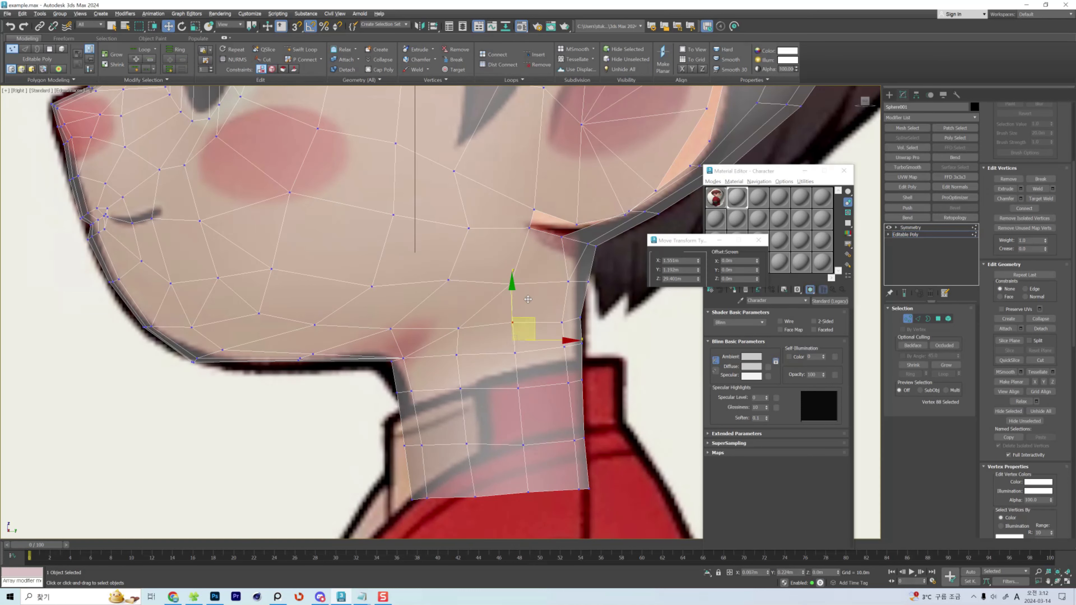
key("ctrl+z")
key("ctrl+z")
middle_click_drag(432, 322, 312, 377)
key("ctrl+z")
key("ctrl+z")
key("ctrl+z")
key("ctrl+z")
key("ctrl+z")
key("ctrl+z")
key("ctrl+z")
Collapse two short edges under the front of the chin and select the neighbouring vertices near the centre line.
key("2")
key("2")
scroll(312, 377, "up", 3)
key("1")
key("alt+c")
key("2")
left_click(323, 376)
left_click(346, 377, "ctrl")
key("ctrl+alt+c")
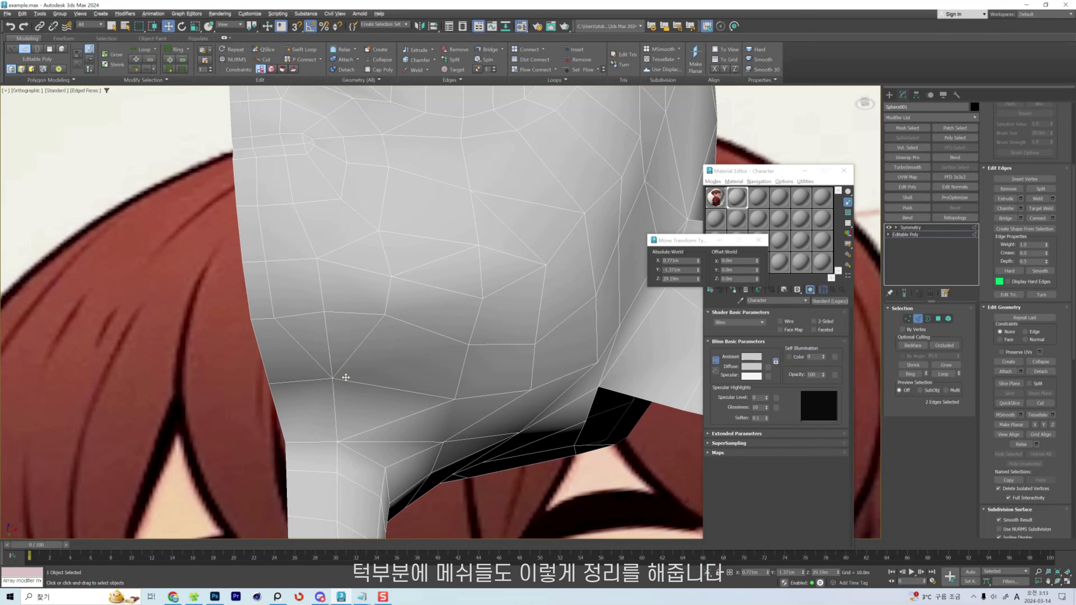
middle_click_drag(378, 340, 406, 320)
key("1")
left_click(302, 299)
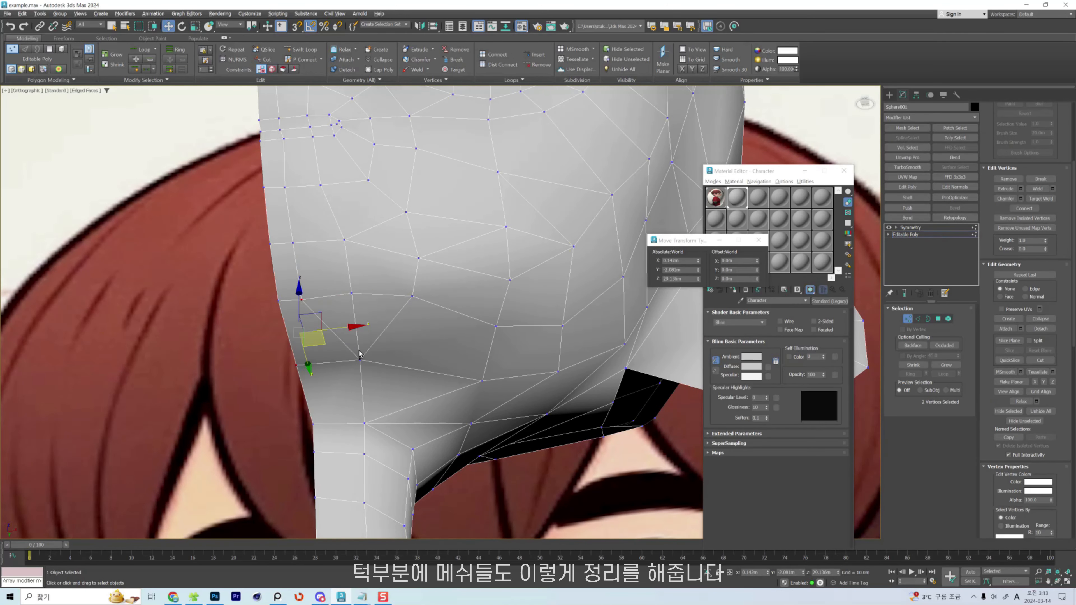
Cut a new edge down the chin toward the neck and collapse the leftover edge beside it.
middle_click_drag(359, 354, 320, 287, "alt")
middle_click_drag(400, 322, 437, 276, "alt")
left_click(419, 293)
key("alt+c")
left_click(430, 240)
left_click(435, 457)
right_click(435, 457)
key("2")
left_click(433, 371)
key("ctrl+alt+c")
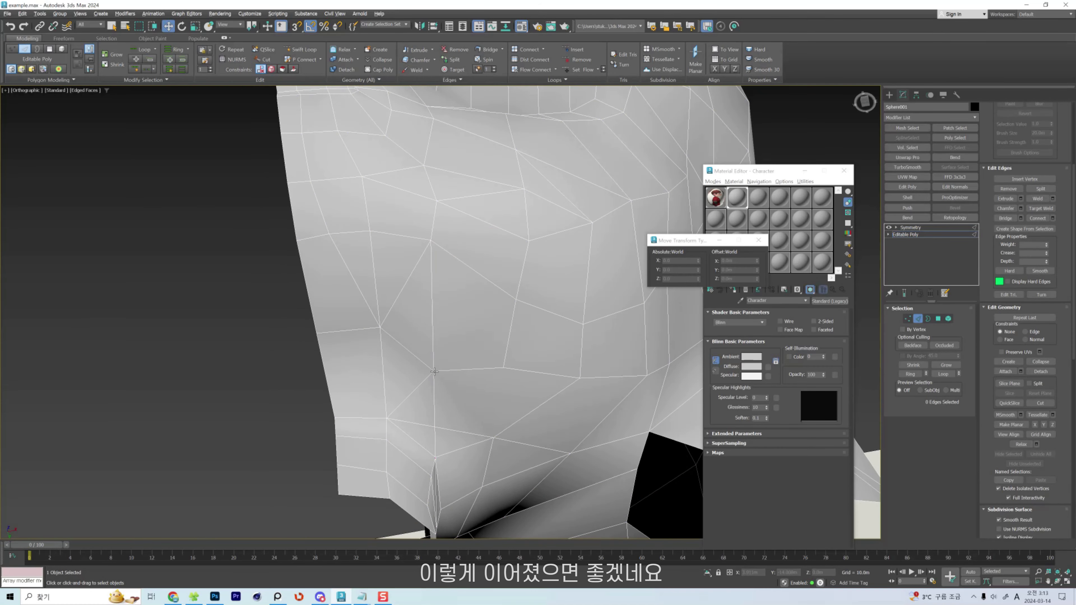
Adjust the vertices on the underside of the chin and jaw so the wires flow evenly into the neck.
key("1")
left_click(433, 371)
left_click(503, 368)
scroll(456, 411, "down", 2)
middle_click_drag(503, 401, 468, 393, "alt")
left_click(427, 414)
left_click(361, 429)
scroll(409, 389, "up", 2)
middle_click_drag(361, 429, 470, 413, "alt")
Tidy the edges and vertices between the underside of the jaw and the lower cheek.
key("2")
left_click(463, 427)
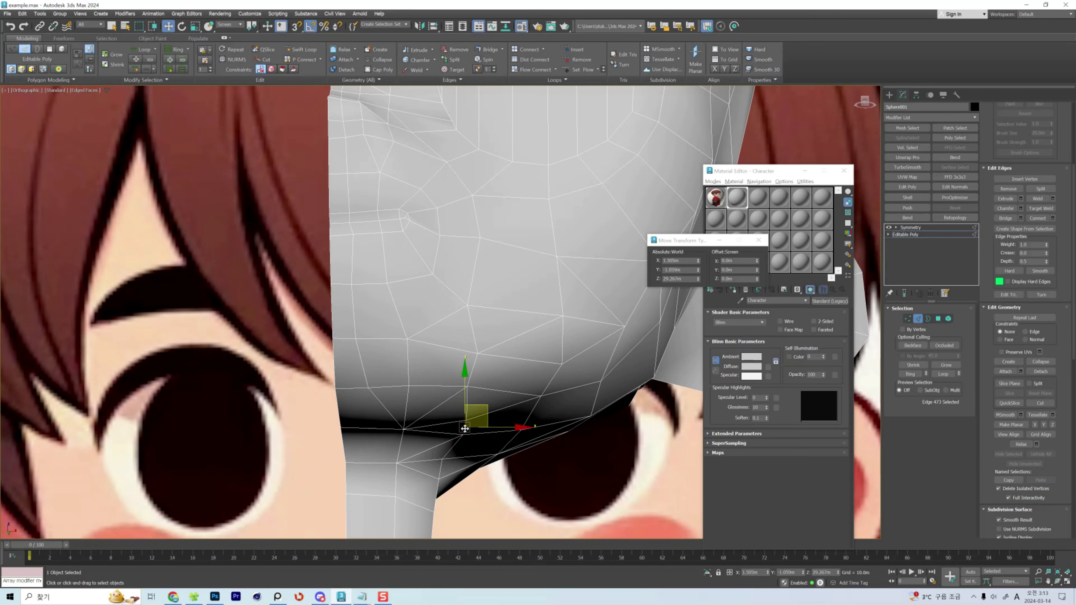
key("1")
left_click(392, 430)
key("2")
left_click(361, 329)
key("1")
left_click(407, 339)
Refine the chin and lower jaw outline from the side with the Shift brush.
mouse_move(407, 338)
middle_mouse_down("alt")
mouse_move(459, 341)
mouse_move(399, 348)
middle_mouse_up("alt")
scroll(399, 348, "up", 3)
key("shift+s")
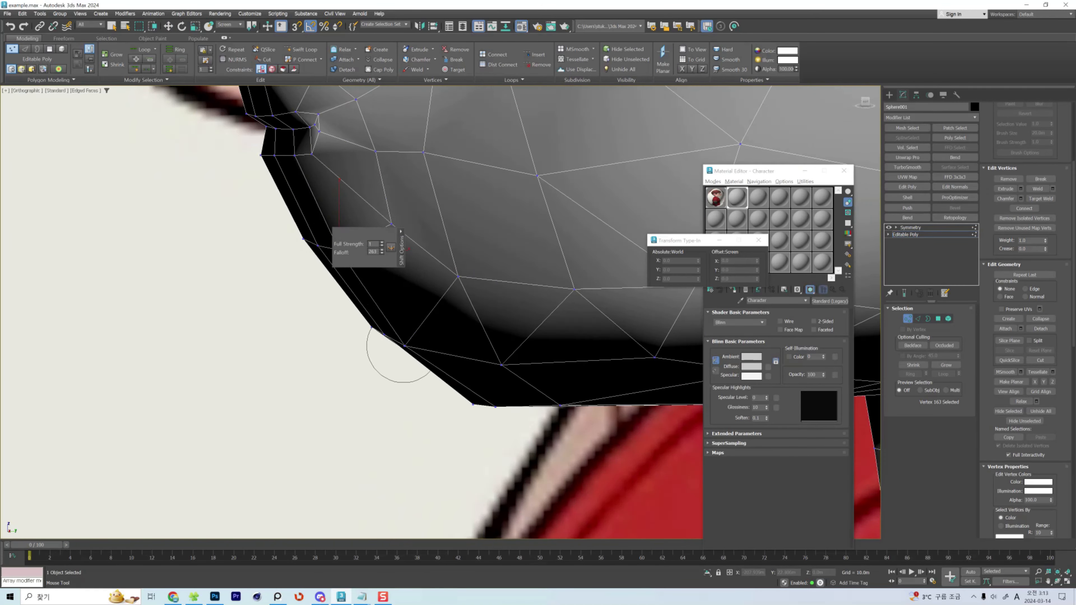
middle_click_drag(358, 230, 466, 345)
scroll(545, 307, "down", 5)
key("w")
scroll(582, 298, "up", 3)
Select the ring of edges radiating around the eye and connect them to add a loop around the socket.
left_click(546, 232)
middle_click_drag(546, 232, 496, 326, "alt")
key("2")
left_click(496, 325)
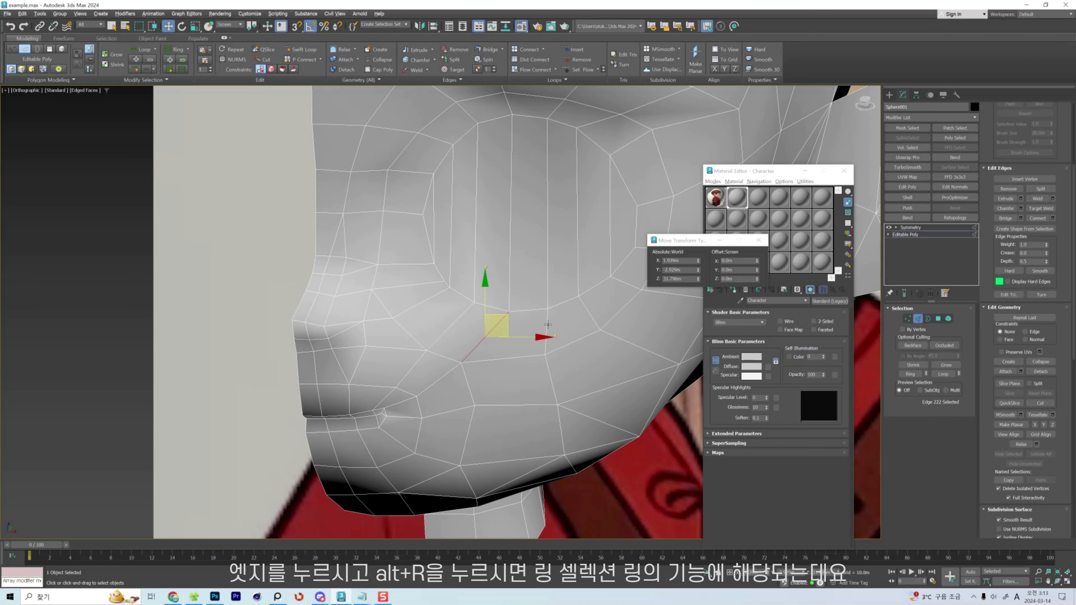
key("alt+r")
middle_click_drag(547, 324, 543, 338)
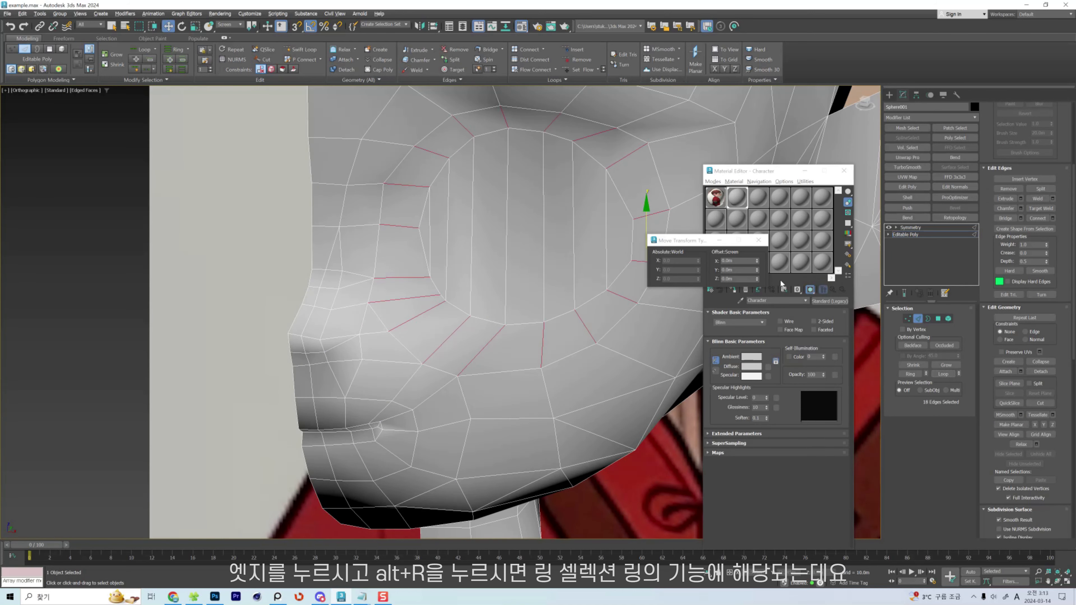
key("ctrl+z")
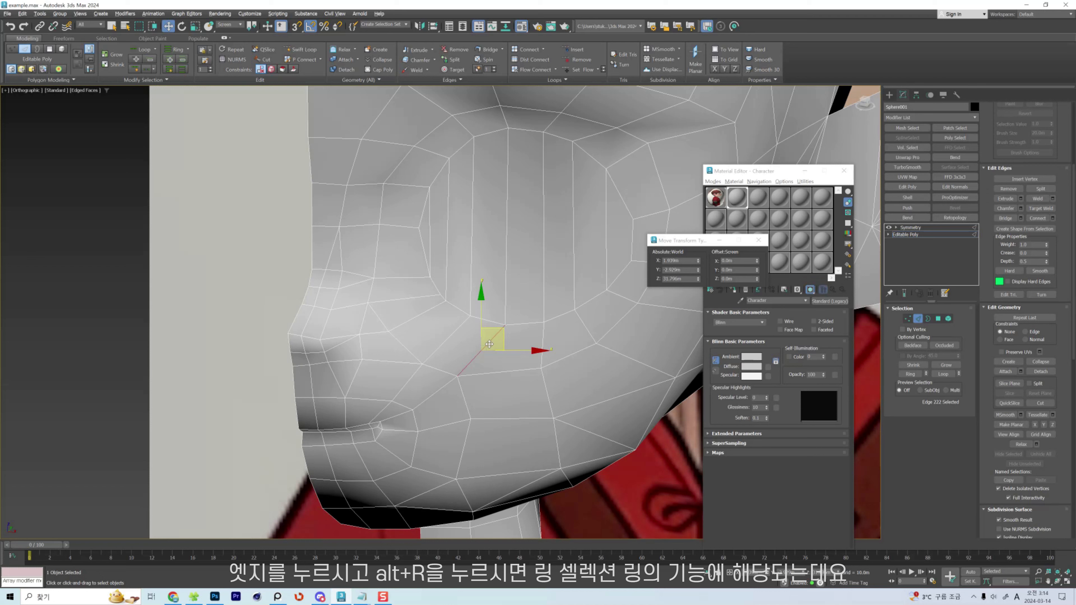
left_click(912, 375)
middle_click_drag(550, 379, 526, 280, "alt")
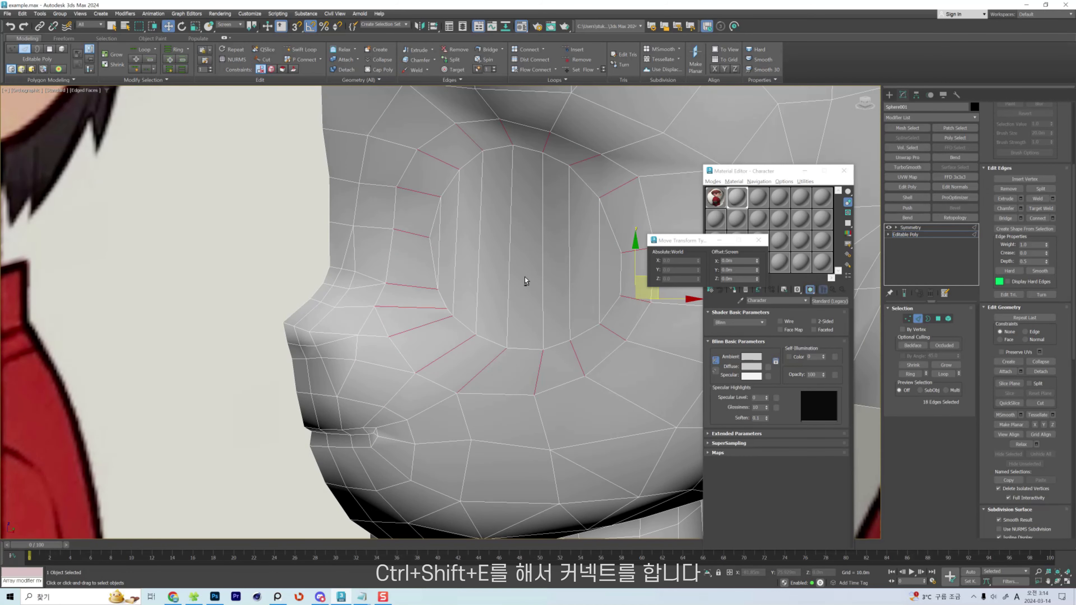
key("ctrl+shift+e")
scroll(535, 281, "up", 2)
mouse_move(535, 281)
middle_mouse_down("alt")
mouse_move(516, 291)
mouse_move(522, 279)
middle_mouse_up("alt")
left_click_drag(522, 278, 525, 276)
scroll(525, 276, "down", 3)
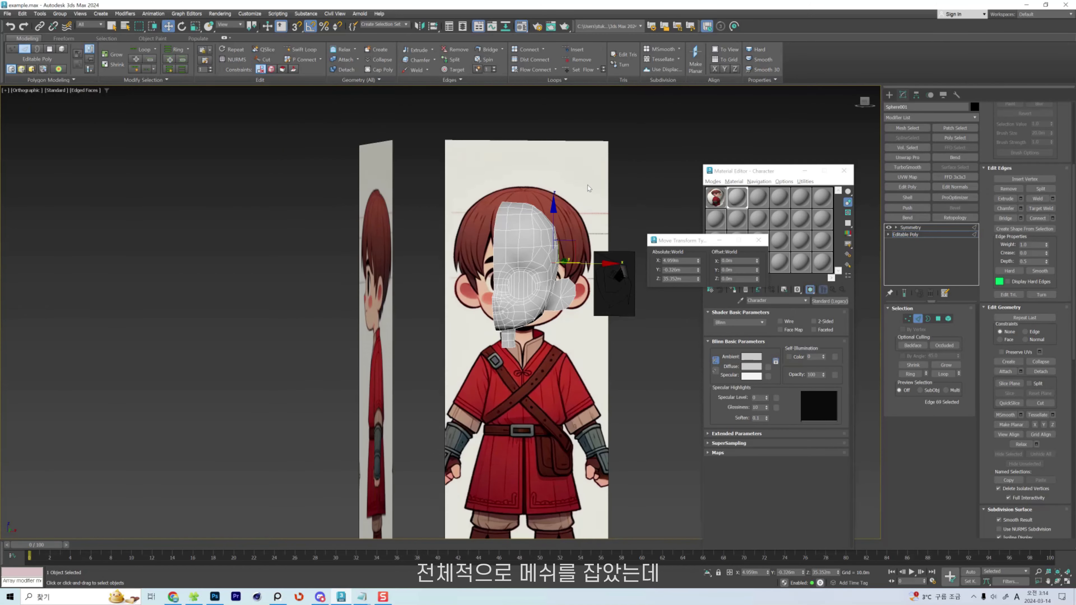
Select the half head's vertices in the front view, excluding the centre line, and relax them to smooth the uneven surface.
key("1")
left_click_drag(600, 166, 509, 365)
middle_click_drag(509, 365, 521, 356, "alt")
key("f")
scroll(497, 267, "down", 3)
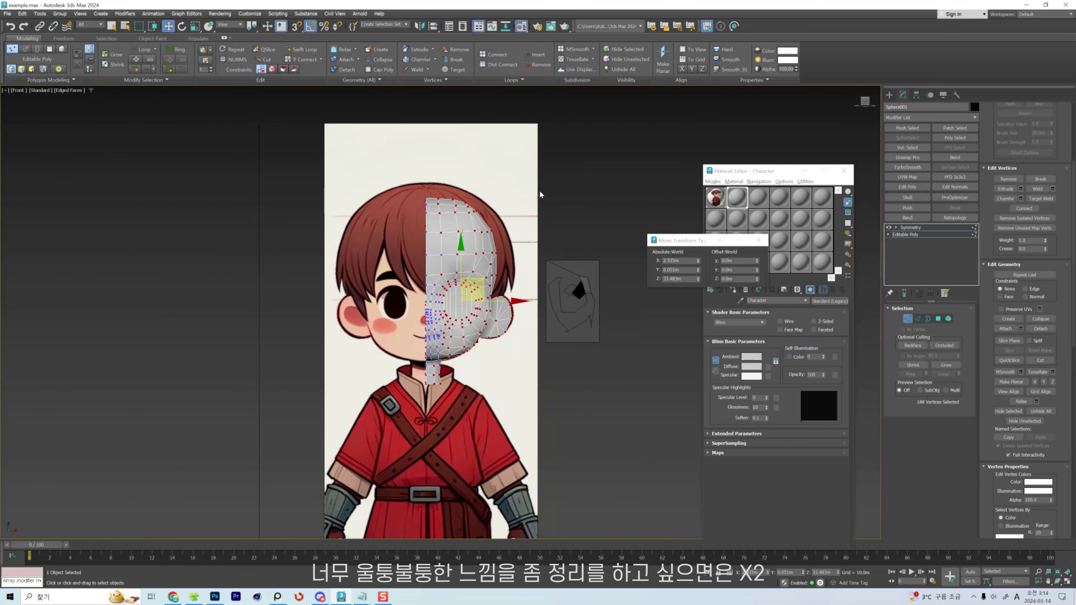
left_click(542, 194)
left_click_drag(554, 168, 428, 444)
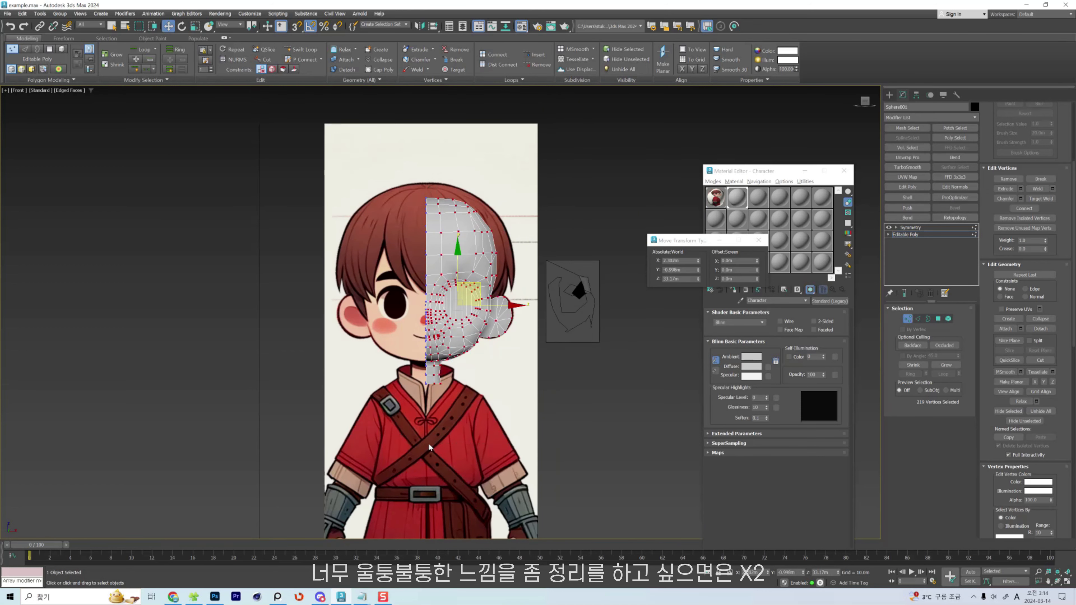
scroll(503, 313, "up", 2)
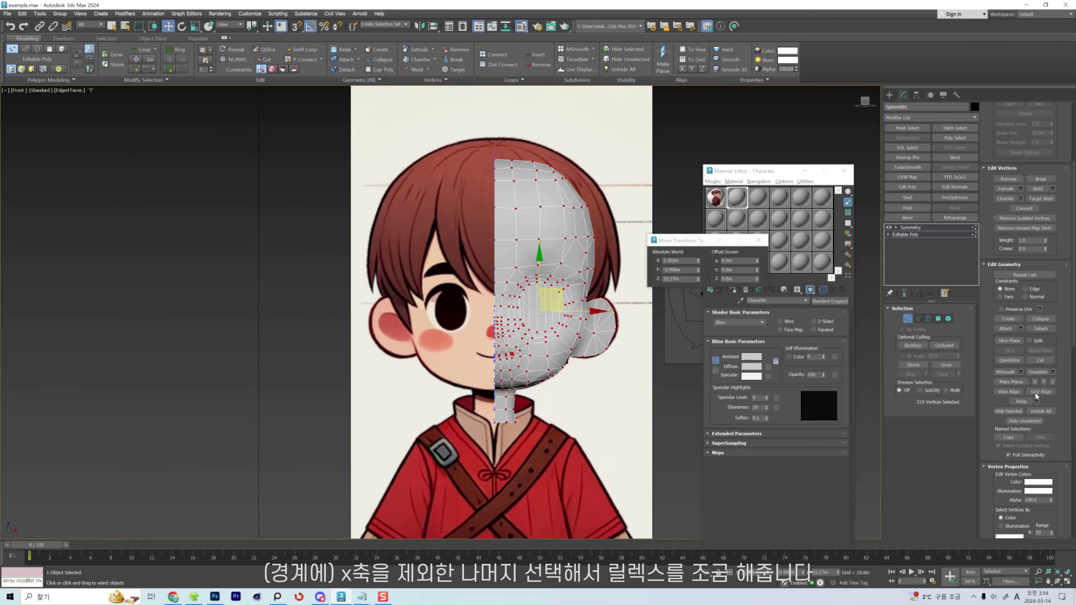
left_click(1014, 401)
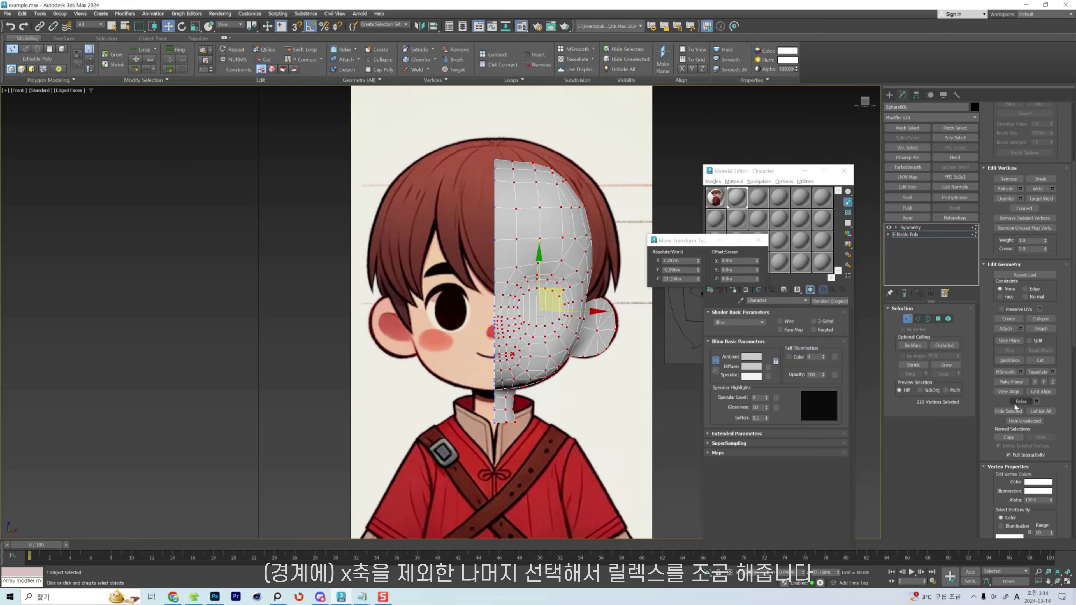
left_click(1014, 404)
left_click(1014, 405)
Move the vertices along the eye's upper and outer rim to match the front reference in see-through display.
middle_click_drag(570, 273, 547, 303)
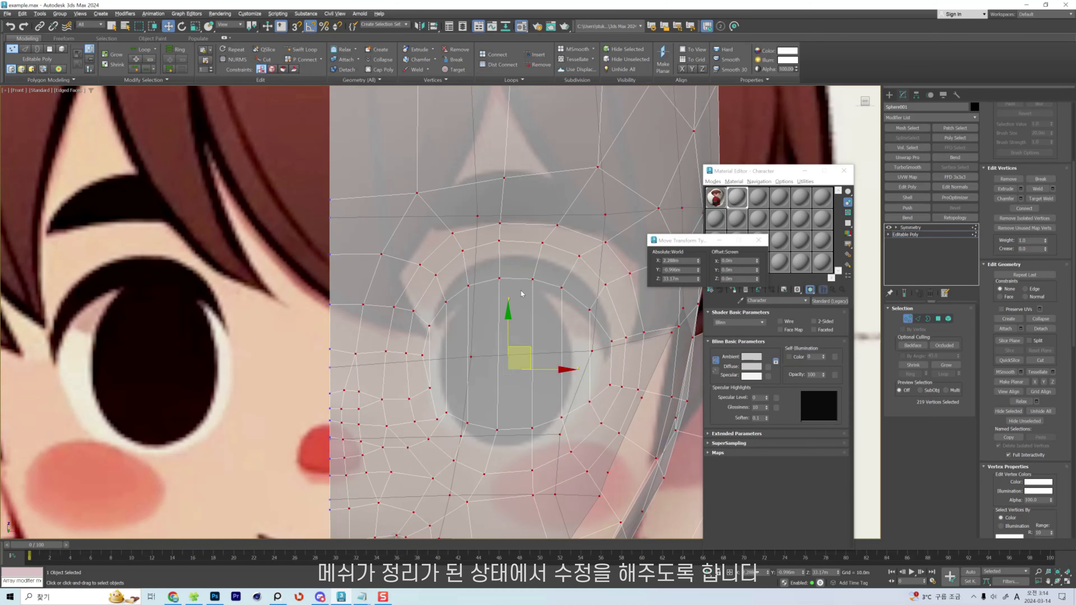
left_click(511, 277)
left_click(593, 299)
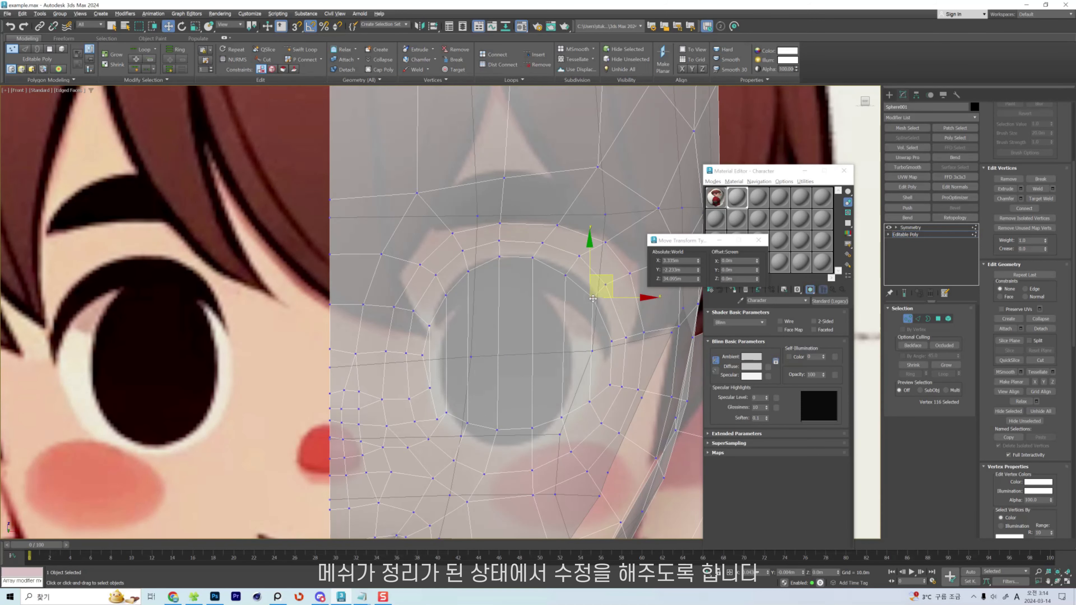
key("2")
key("1")
left_click_drag(610, 384, 603, 384)
middle_click_drag(603, 383, 621, 318)
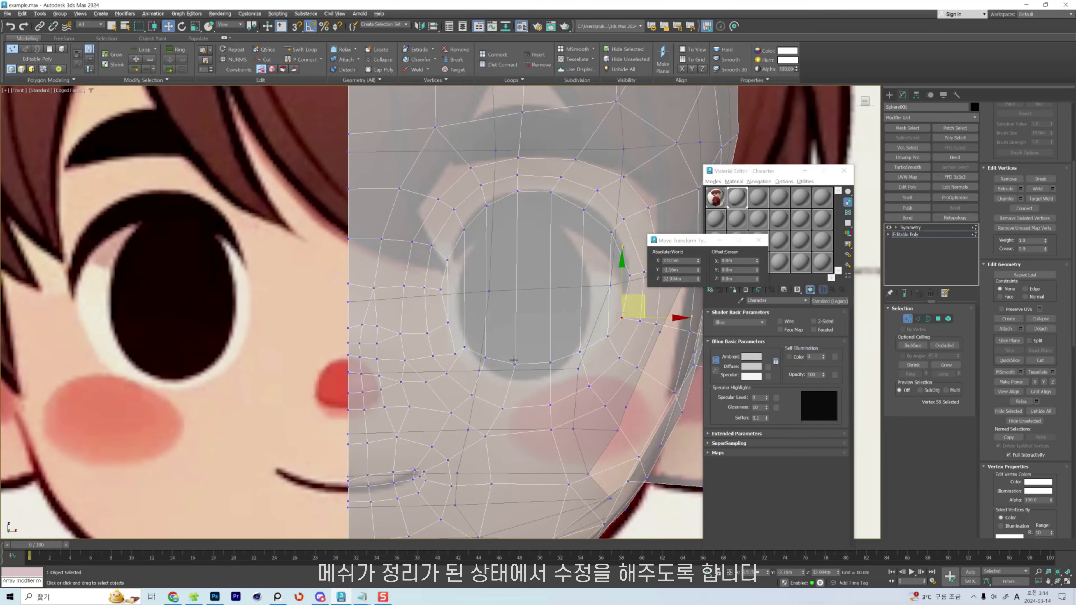
Reshape the eye's lower rim by moving its vertices to the eye outline in the front reference.
key("2")
left_click(532, 363)
key("1")
left_click_drag(533, 339, 485, 374)
key("2")
key("1")
left_click_drag(583, 351, 579, 370)
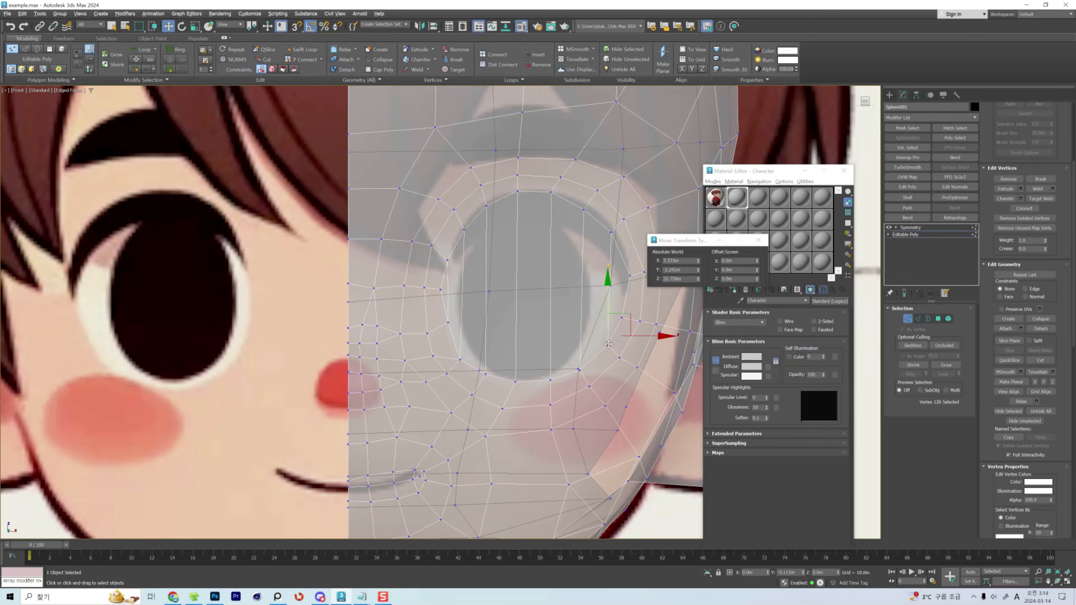
Adjust the vertices between the eye's inner rim and the nose, and check the face in solid display.
left_click(442, 289)
key("alt+x")
left_click(375, 289)
scroll(407, 292, "down", 5)
middle_click_drag(406, 292, 410, 362, "alt")
scroll(410, 363, "up", 6)
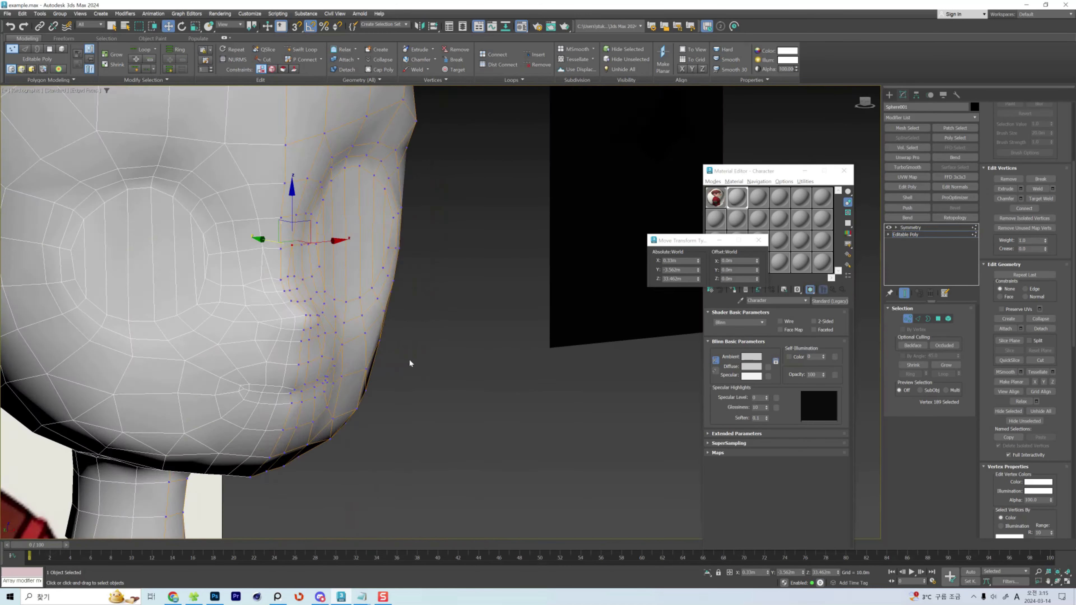
key("2")
left_click_drag(398, 274, 409, 275)
key("1")
scroll(409, 275, "down", 2)
middle_click_drag(409, 275, 370, 353, "alt")
Connect the edges running from the mouth corner across the cheek to add a new row of polygons.
key("2")
scroll(408, 344, "down", 1)
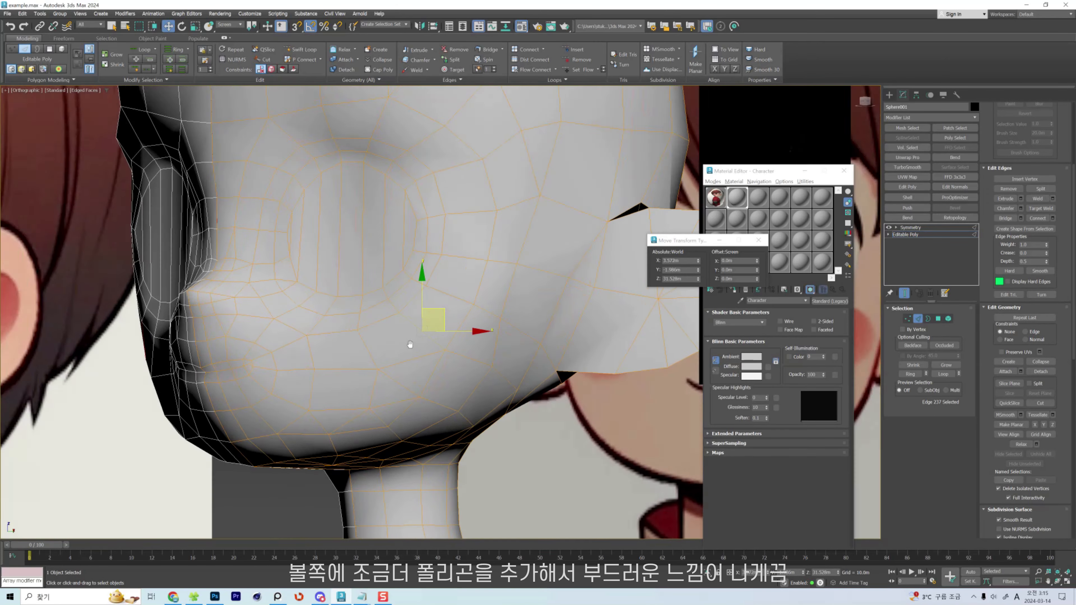
scroll(408, 341, "up", 1)
key("1")
key("2")
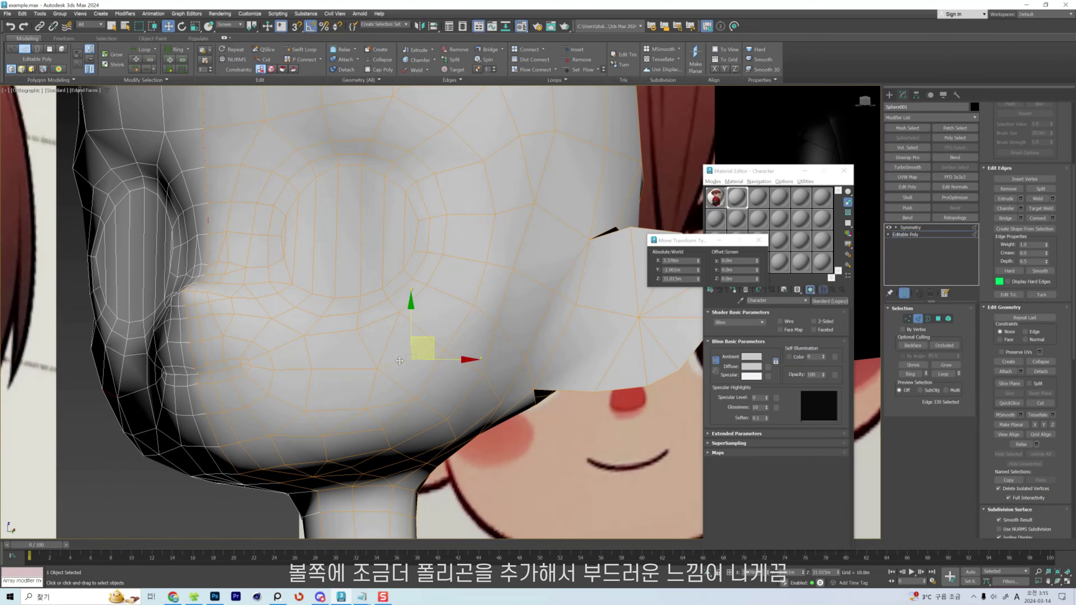
left_click(447, 297)
middle_click_drag(448, 297, 408, 355, "alt")
scroll(263, 381, "up", 4)
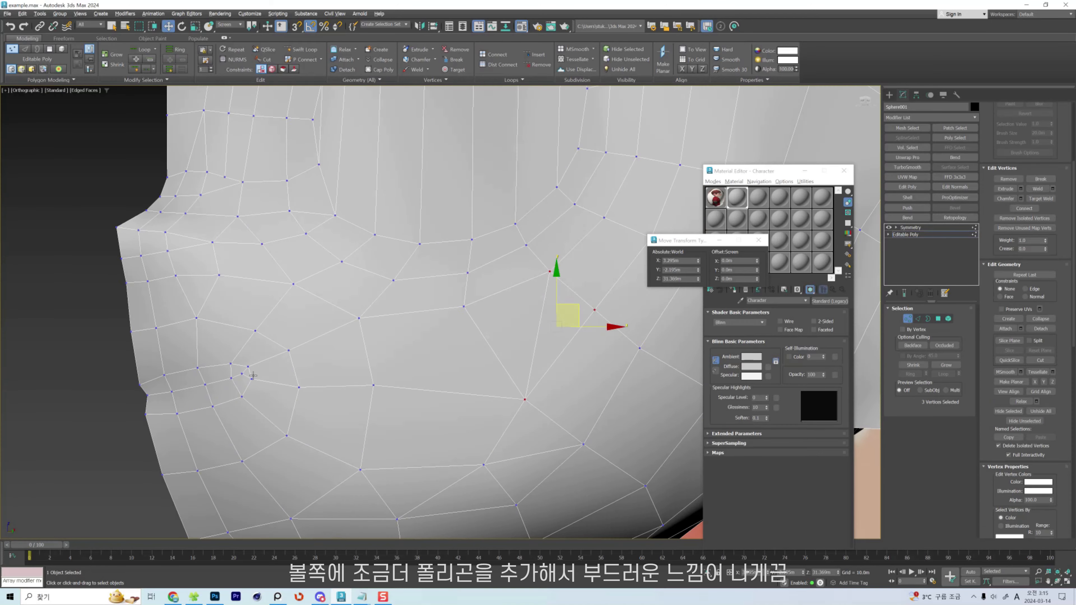
key("1")
key("2")
left_click(249, 373)
left_click(293, 369, "ctrl")
left_click(369, 363, "ctrl")
left_click(496, 354, "ctrl")
left_click(534, 350, "ctrl")
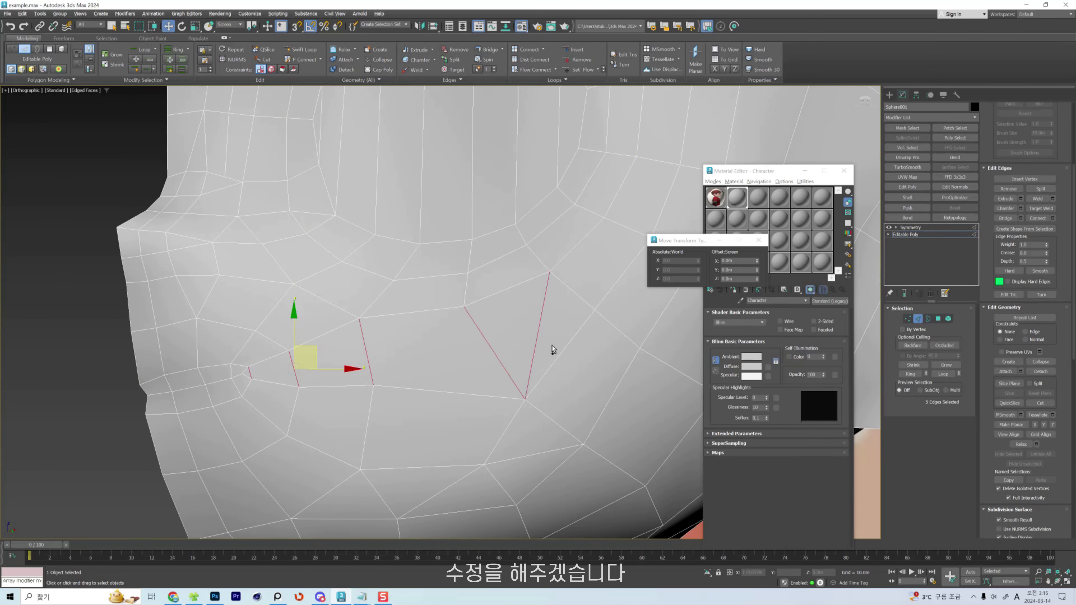
left_click(560, 352, "ctrl")
key("ctrl+shift+e")
Collapse the extra edge at the cheek end of the new row and reposition the neighbouring cheek vertices.
left_click(549, 344)
key("ctrl+alt+c")
scroll(543, 347, "down", 2)
scroll(542, 347, "down", 2)
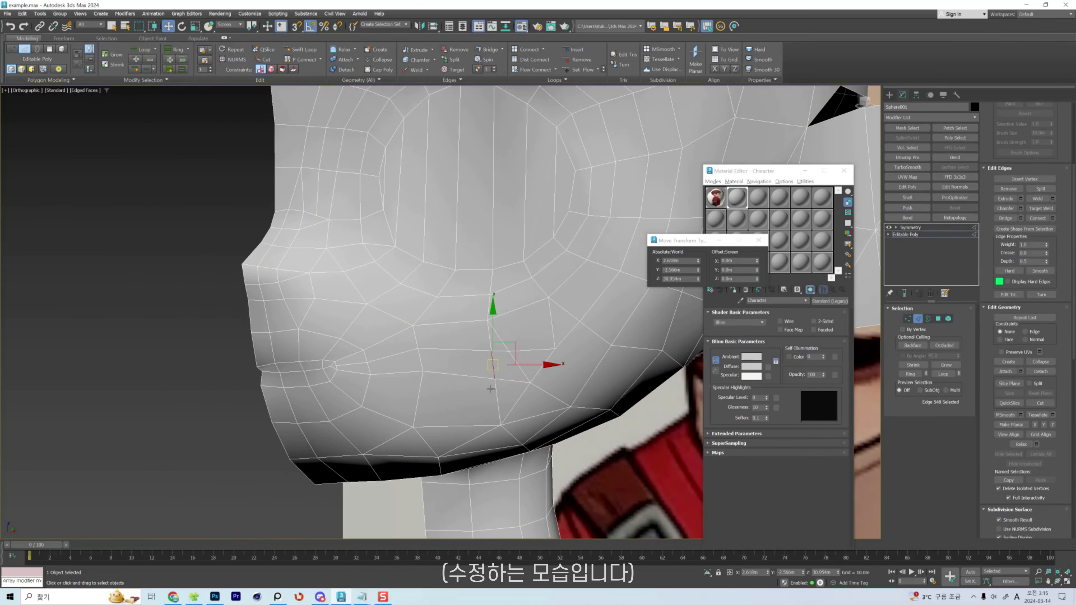
key("1")
left_click(509, 352)
middle_click_drag(511, 356, 601, 331, "alt")
key("ctrl+e")
left_click_drag(577, 317, 604, 284)
middle_click_drag(603, 284, 558, 350, "alt")
Move an edge and a vertex on the far cheek's silhouette outward in the three-quarter view.
key("2")
left_click(553, 246)
middle_click_drag(554, 254, 578, 262, "alt")
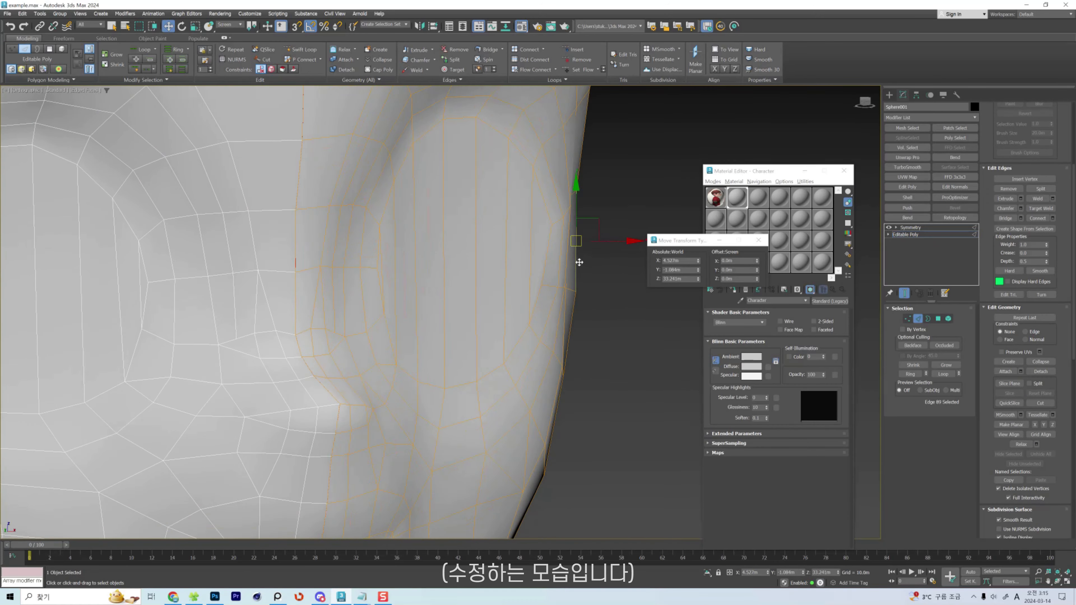
left_click_drag(579, 262, 588, 259)
key("1")
left_click(581, 197)
left_click_drag(581, 197, 591, 198)
Even out the far cheek's silhouette in the three-quarter view with the Shift brush.
key("2")
key("shift+s")
scroll(591, 198, "up", 4)
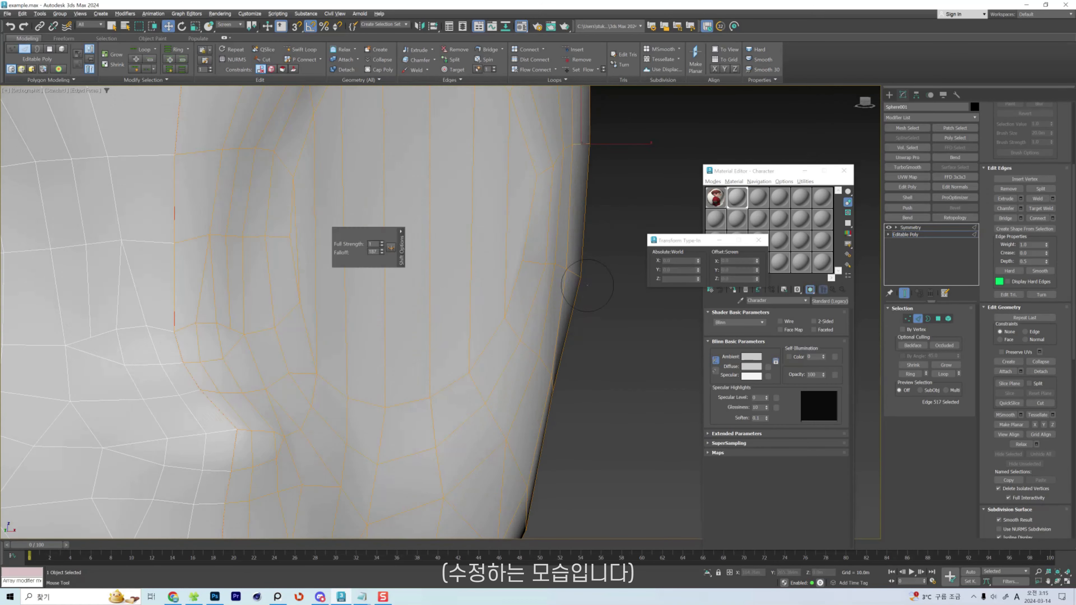
left_click_drag(593, 373, 583, 363)
scroll(563, 339, "down", 4)
mouse_move(538, 445)
middle_mouse_down()
mouse_move(553, 384)
mouse_move(529, 377)
mouse_move(555, 390)
middle_mouse_up()
Reposition the vertices along the lower jaw in the three-quarter view.
key("w")
scroll(553, 384, "down", 3)
key("1")
left_click_drag(528, 443, 493, 456)
middle_click_drag(609, 360, 567, 352, "alt")
key("alt+c")
right_click(653, 373)
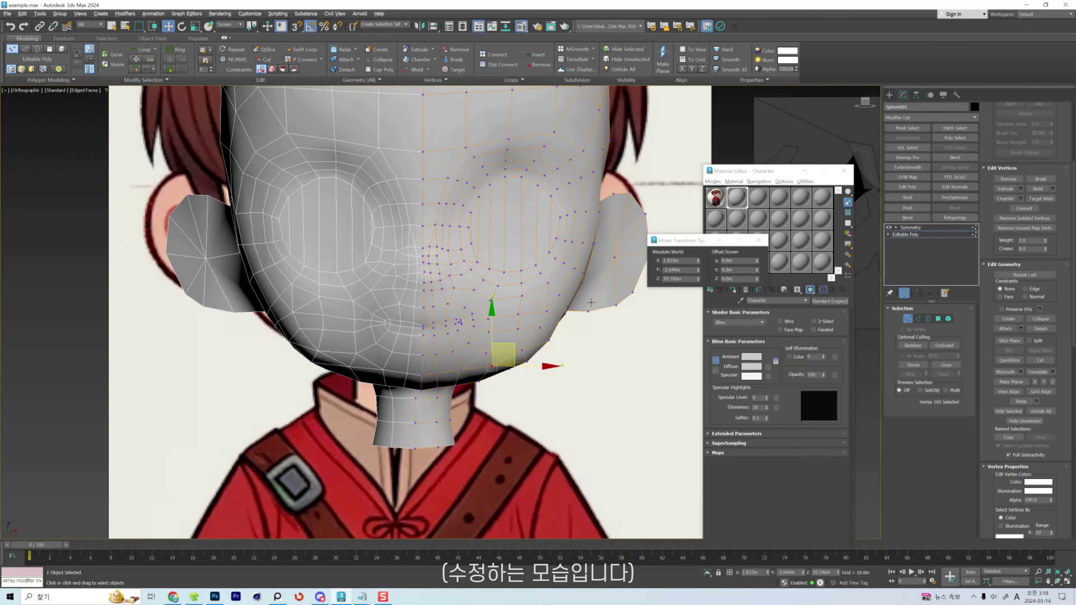
Move vertices and edges on the lower cheek and jaw to round their outline in the three-quarter view.
middle_click_drag(502, 358, 543, 322, "alt")
scroll(543, 296, "up", 4)
left_click(533, 282)
left_click_drag(529, 310, 524, 314)
left_click(560, 315)
key("2")
left_click(493, 391)
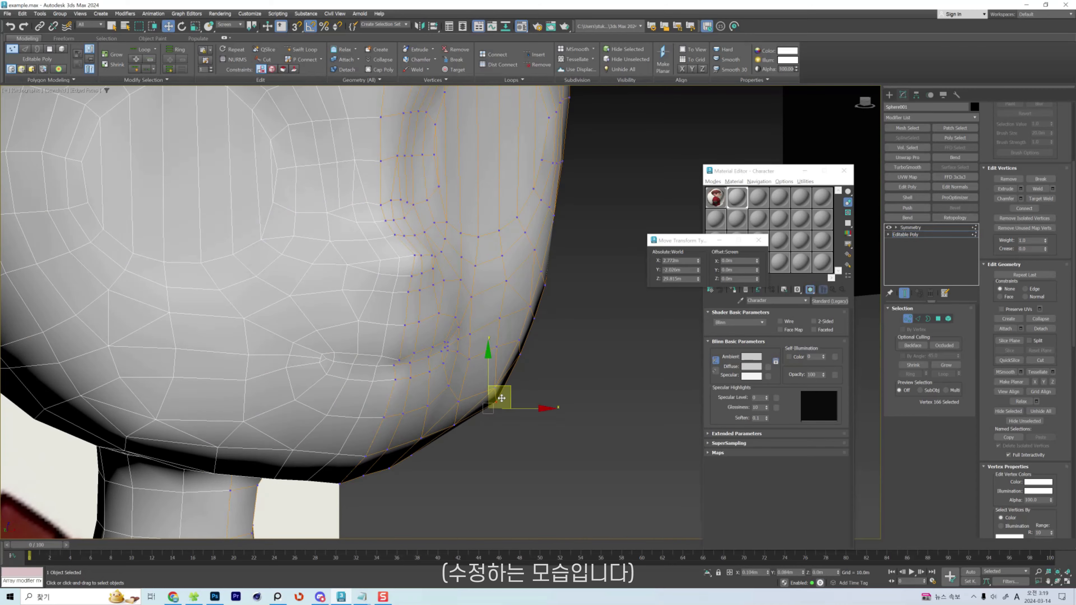
scroll(483, 409, "up", 5)
left_click(550, 411)
middle_click_drag(584, 437, 627, 428, "alt")
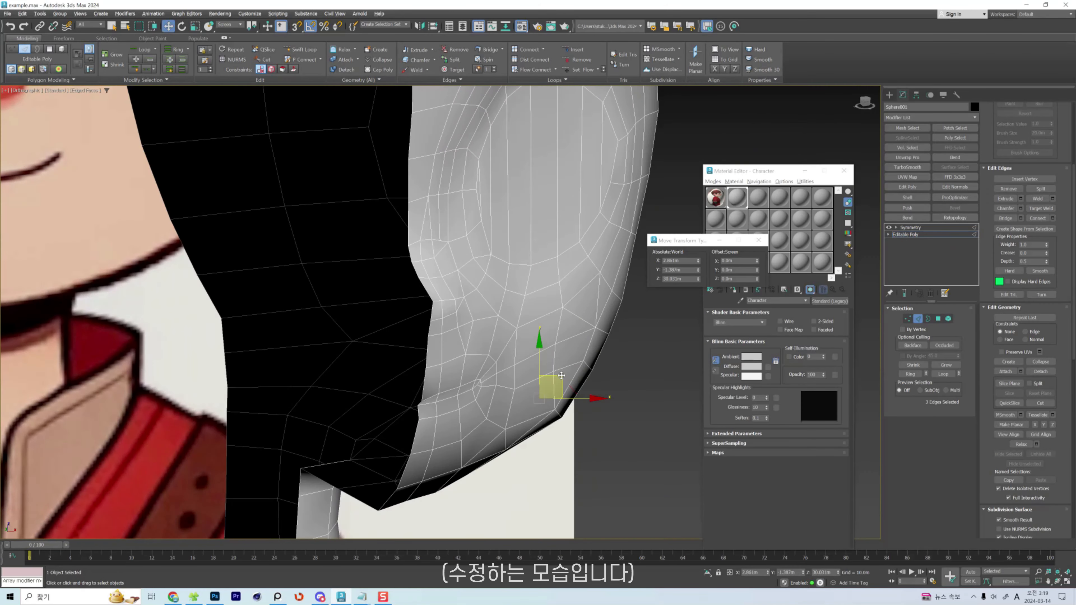
Push the lower cheek's outline slightly inward with the Shift brush.
left_click(601, 409)
key("shift+s")
left_click_drag(619, 302, 610, 300)
scroll(610, 301, "down", 3)
middle_click_drag(605, 305, 583, 310, "alt")
scroll(576, 372, "up", 4)
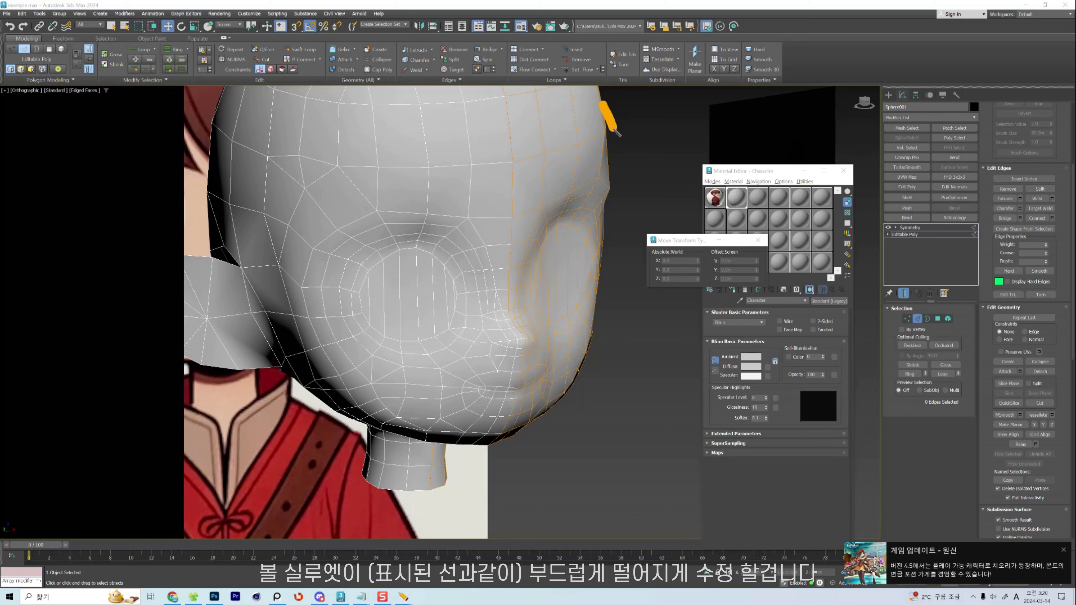
left_click_drag(601, 103, 558, 410)
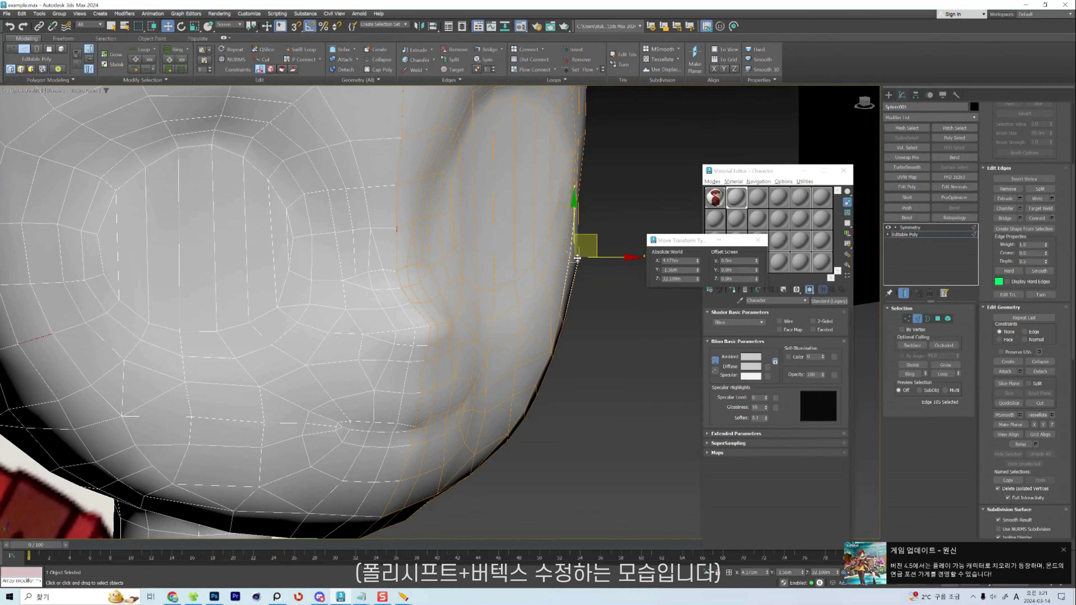
Adjust edges and vertices along the cheek outline beside the far eye to form a softer silhouette.
scroll(602, 322, "up", 3)
scroll(612, 222, "down", 2)
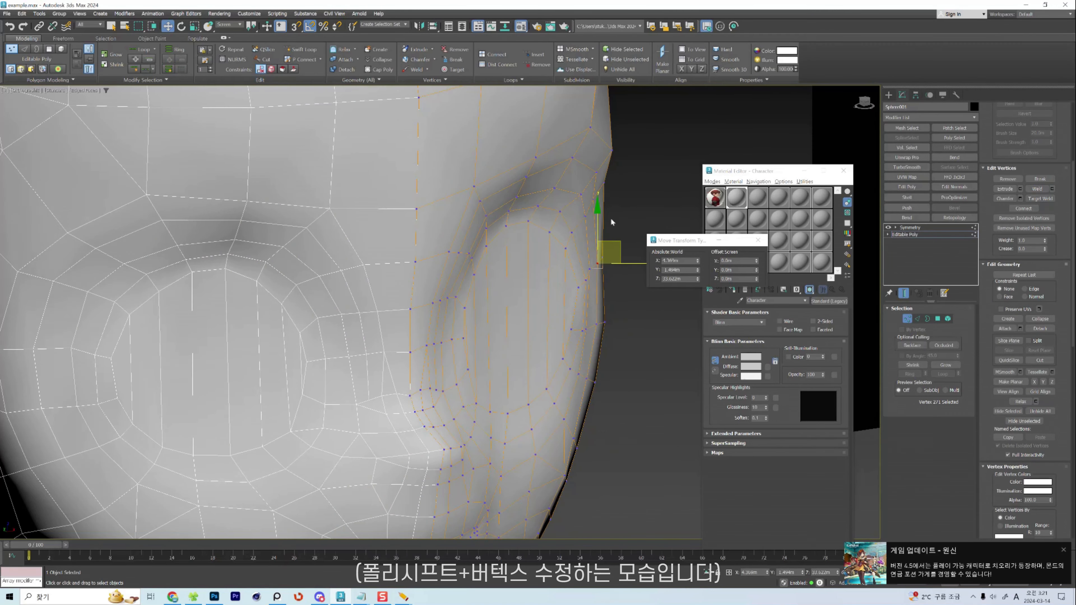
middle_click_drag(611, 222, 605, 245)
key("2")
left_click_drag(578, 189, 596, 234)
key("1")
left_click_drag(565, 256, 592, 274)
Smooth the outline between brow and cheek with the Shift brush, and check the face without edged faces.
key("shift+s")
scroll(587, 257, "down", 1)
scroll(595, 229, "up", 3)
scroll(598, 221, "down", 2)
left_click_drag(612, 191, 604, 192)
scroll(597, 199, "down", 3)
key("F4")
key("w")
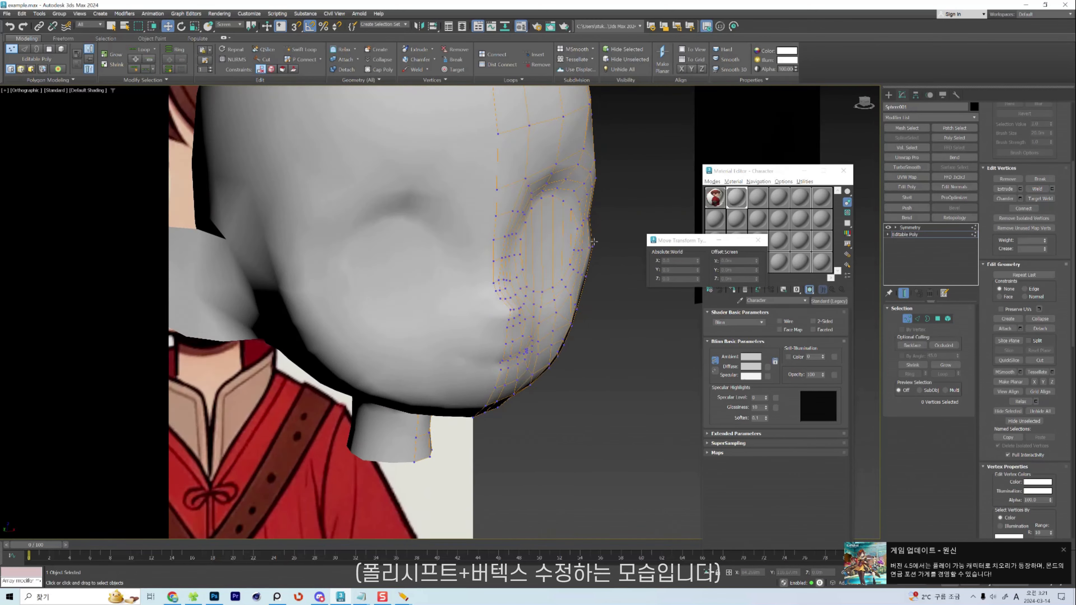
scroll(593, 241, "up", 3)
key("shift+s")
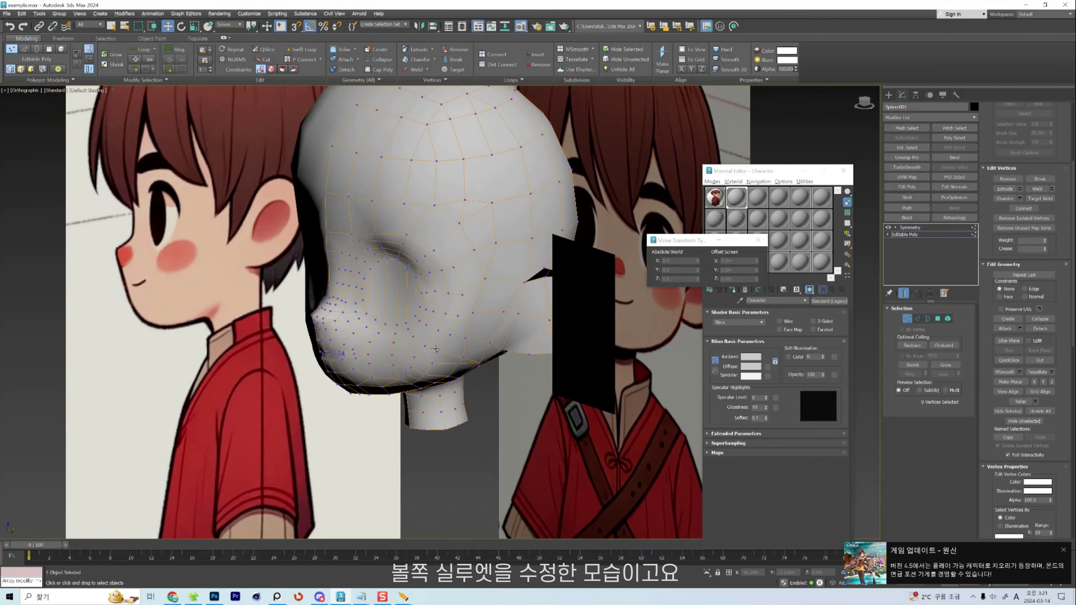
Hide all objects except the head mesh.
left_click(436, 350)
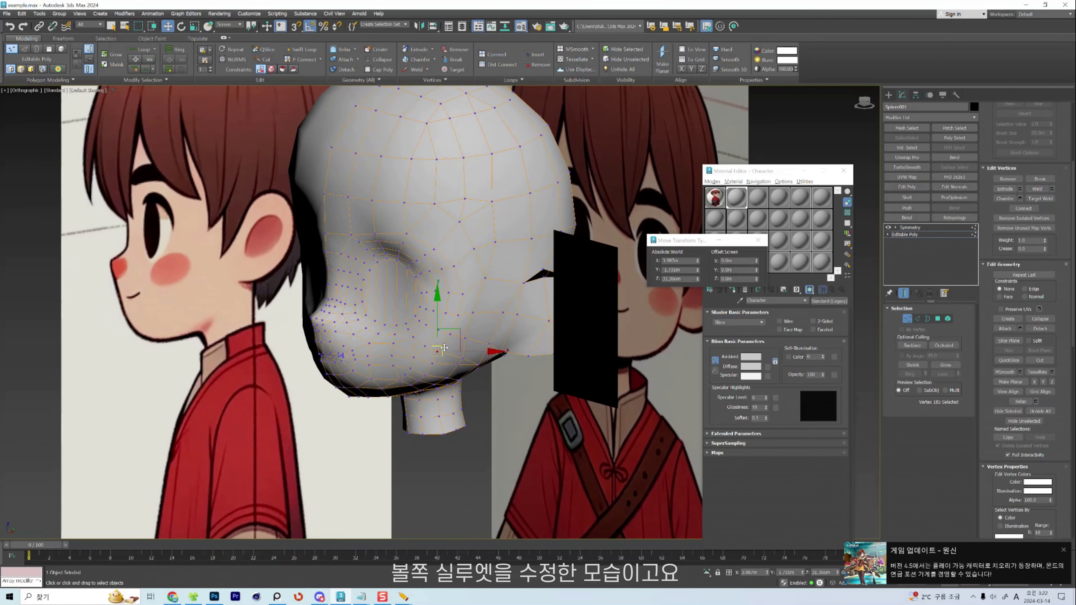
scroll(547, 331, "up", 2)
middle_click_drag(435, 349, 656, 322)
right_click(657, 294)
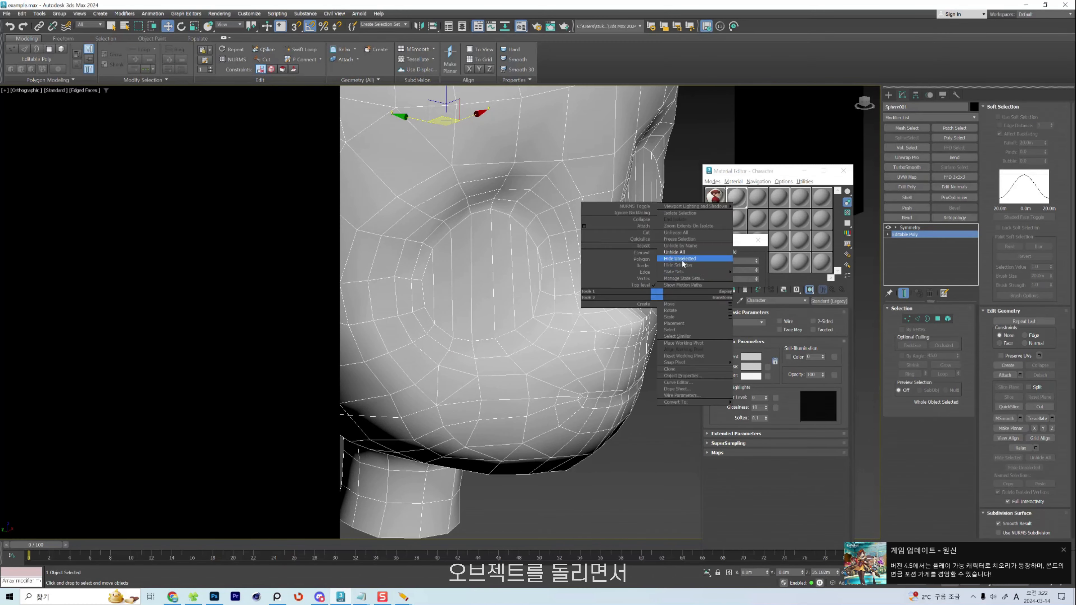
left_click(683, 264)
middle_click_drag(683, 263, 550, 332, "alt")
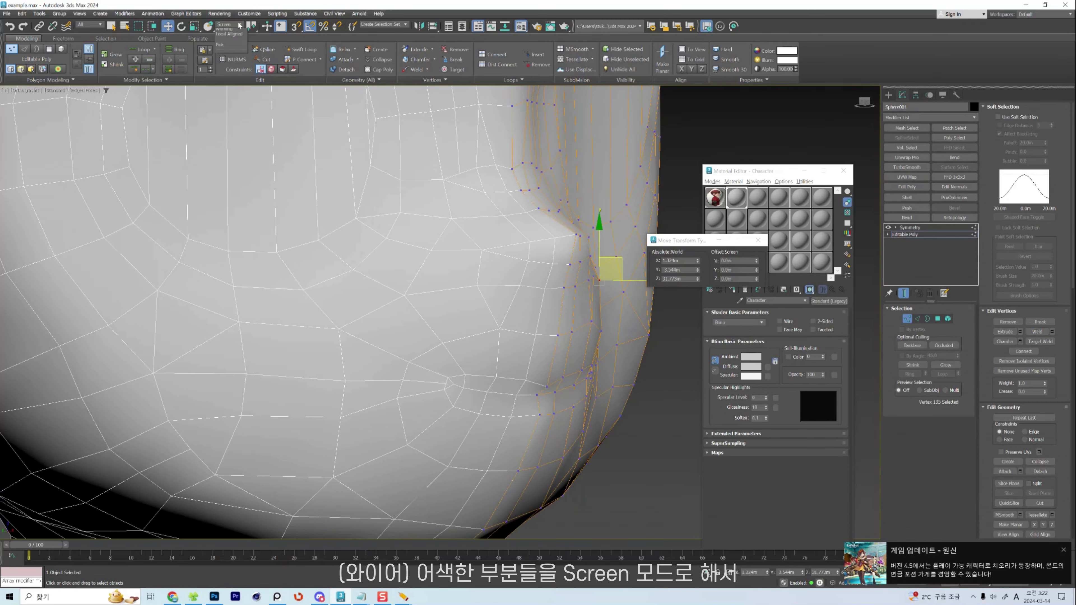
Set the reference coordinate system to Screen and move the vertices in the hollow beside the nose from below.
left_click(229, 25)
left_click(232, 39)
middle_click_drag(605, 271, 571, 289)
scroll(592, 278, "up", 2)
left_click(583, 293)
left_click(573, 297)
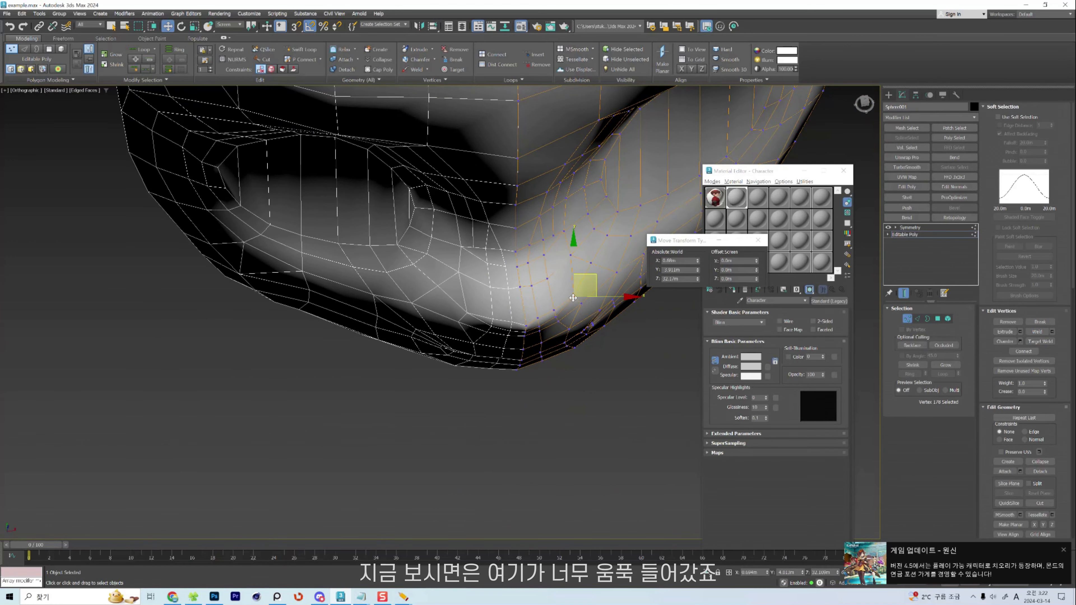
left_click(616, 272, "ctrl")
left_click_drag(617, 259, 617, 264)
scroll(557, 329, "up", 3)
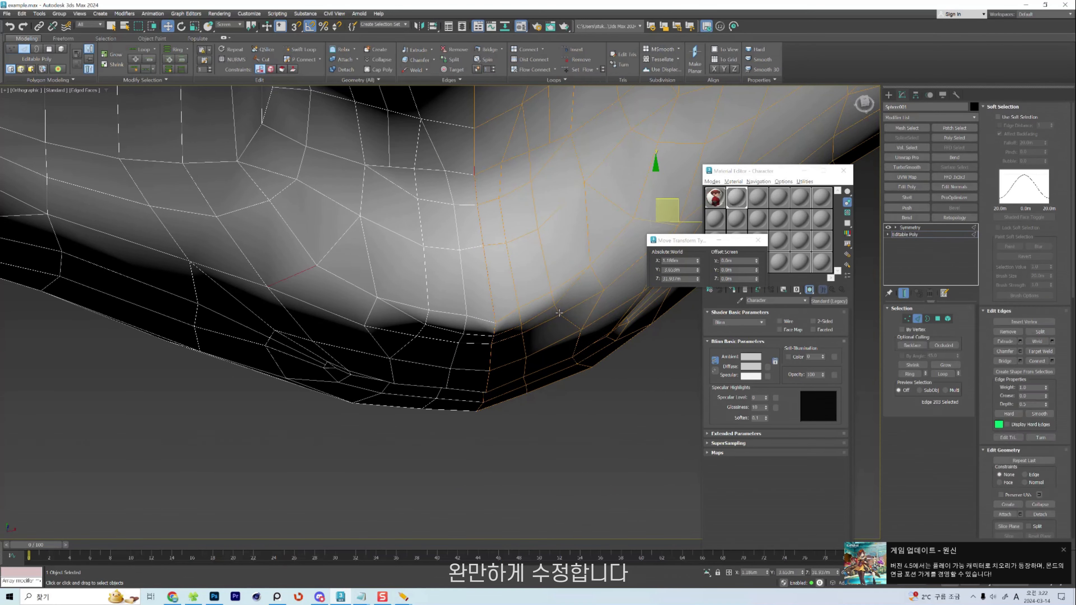
Reposition the vertices between nose, mouth and cheek to make the sunken surface more gradual.
left_click(561, 316)
left_click(523, 339)
key("2")
key("1")
middle_click_drag(567, 300, 595, 323, "alt")
key("2")
key("1")
left_click(586, 401)
left_click_drag(587, 400, 587, 406)
left_click(579, 374)
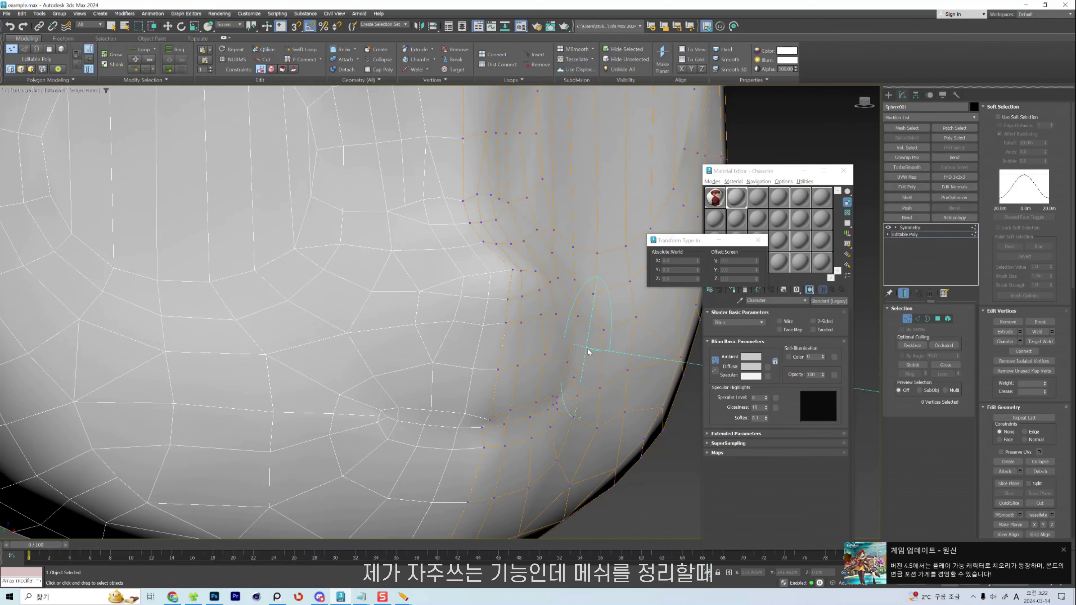
Activate the Paint Deformation Relax brush on the whole head and adjust its size and strength.
scroll(551, 346, "down", 3)
middle_click_drag(587, 351, 517, 343, "alt")
scroll(550, 345, "up", 3)
scroll(550, 345, "down", 2)
key("w")
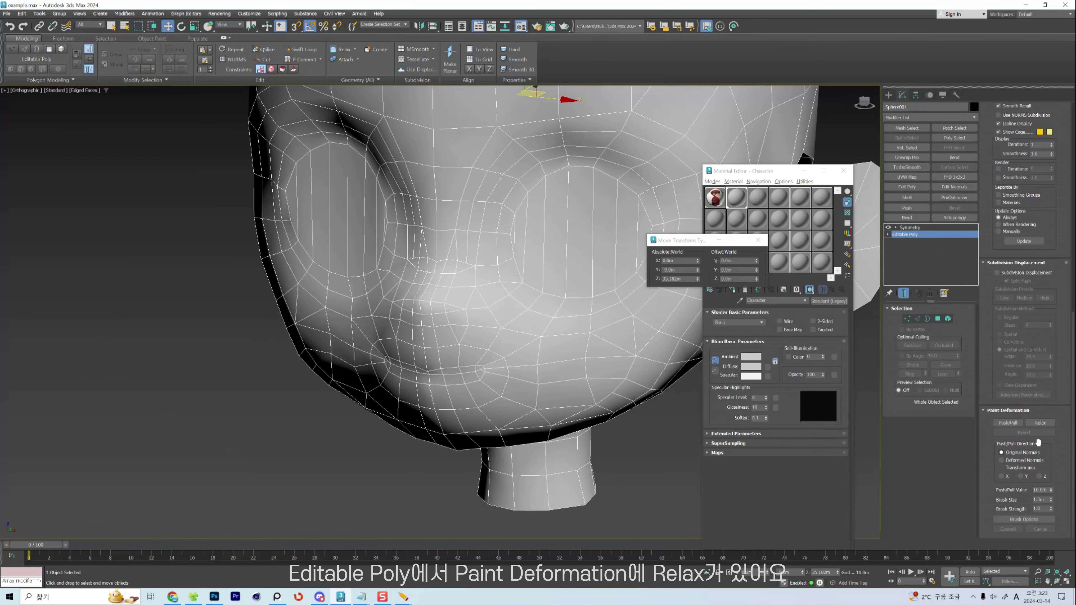
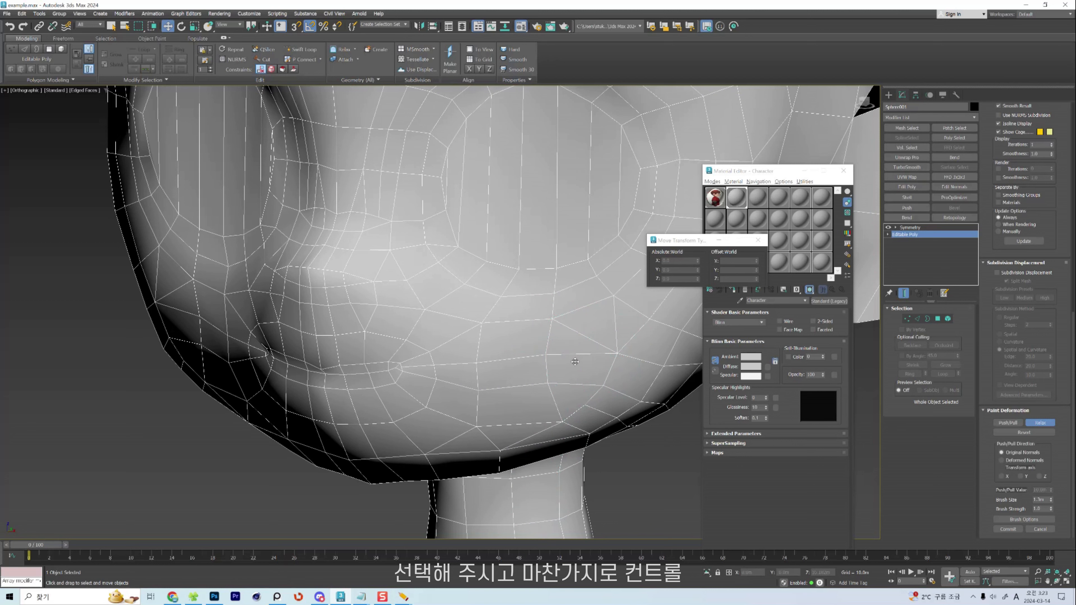
left_click(1040, 422)
left_click_drag(569, 361, 569, 373, "ctrl+shift")
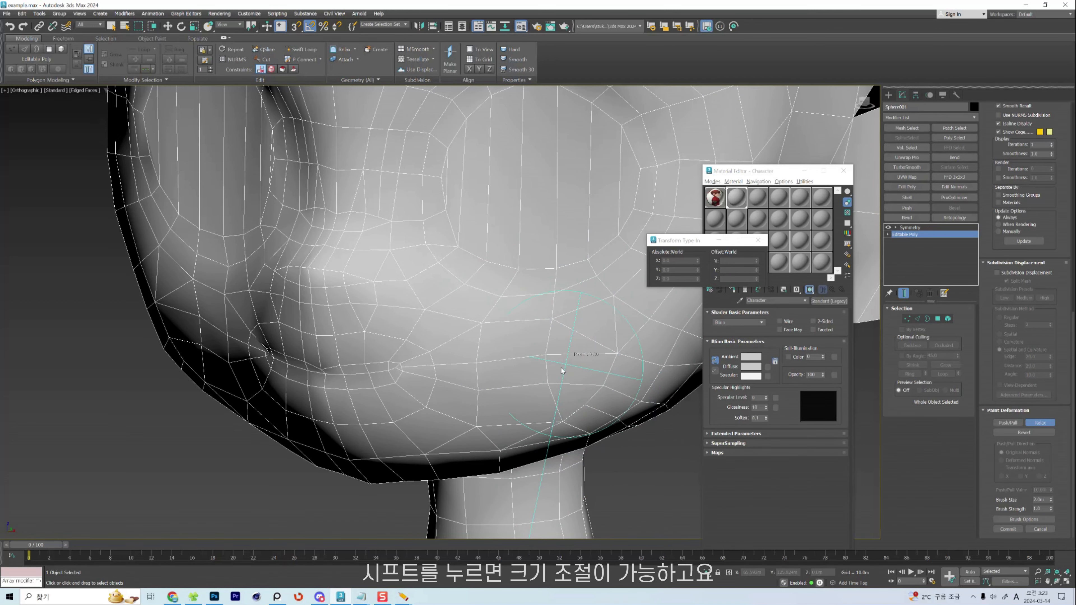
scroll(563, 364, "down", 2)
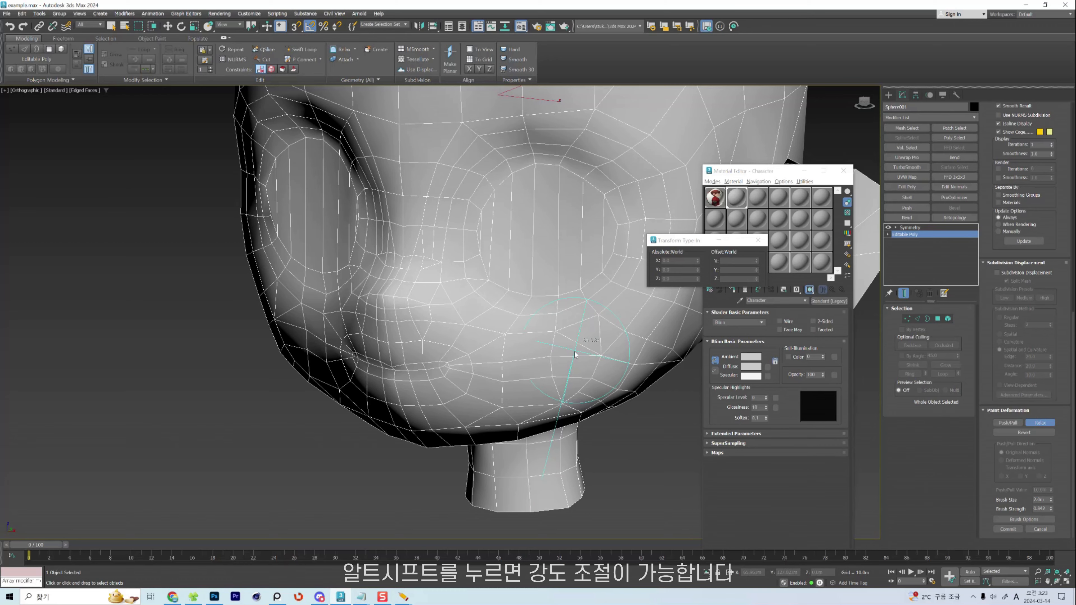
scroll(575, 355, "down", 3)
scroll(609, 356, "up", 6)
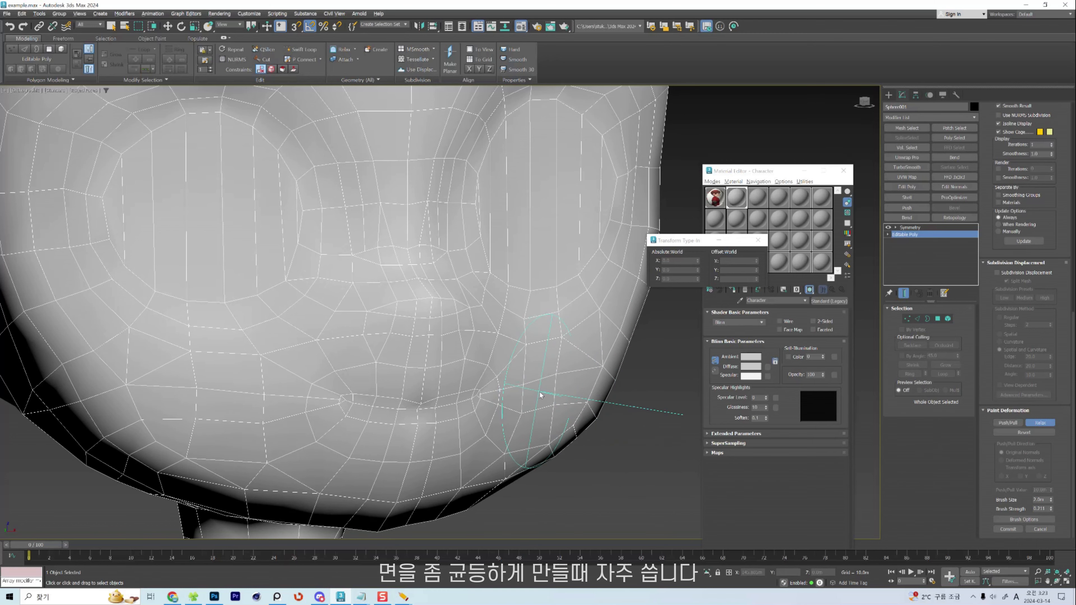
Relax the wires around the cheeks, brows and nose with the Paint Deformation brush.
mouse_move(641, 203)
middle_mouse_down()
mouse_move(596, 271)
mouse_move(562, 280)
middle_mouse_up()
scroll(562, 280, "down", 10)
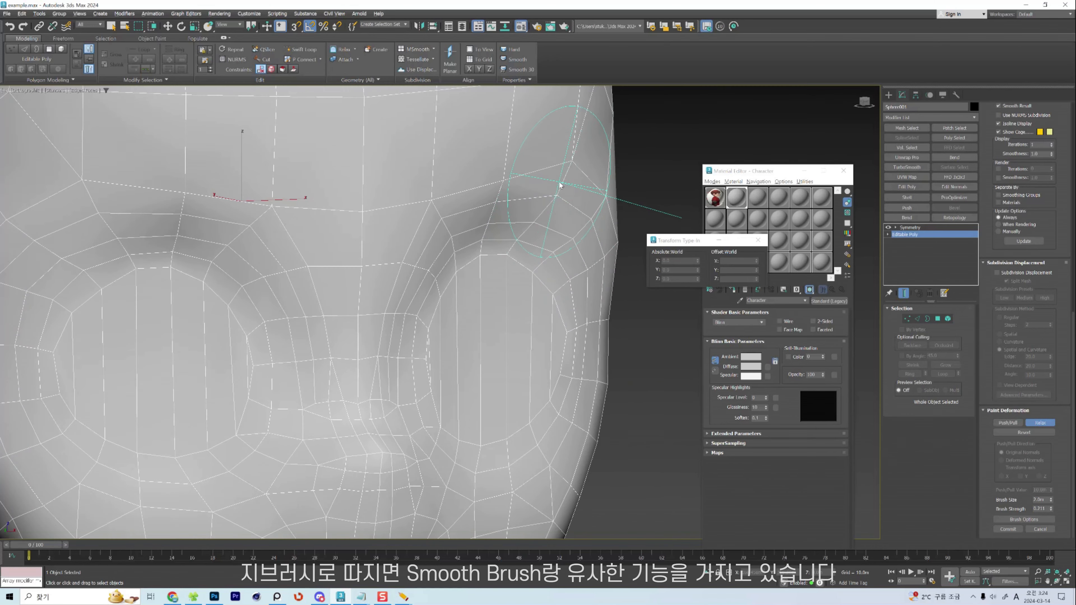
scroll(522, 219, "up", 8)
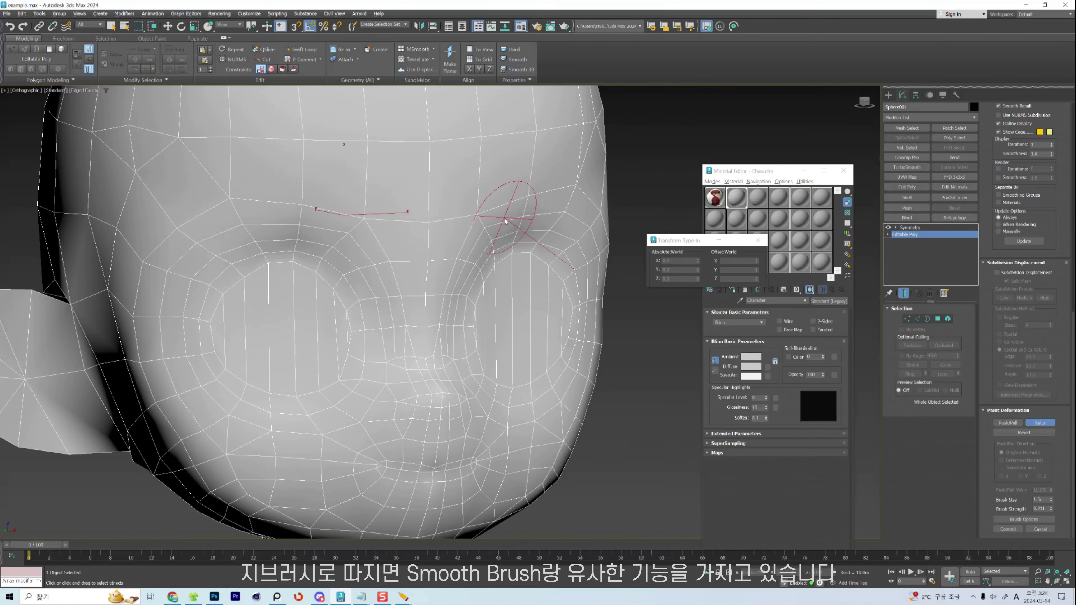
scroll(489, 233, "down", 8)
scroll(383, 306, "up", 14)
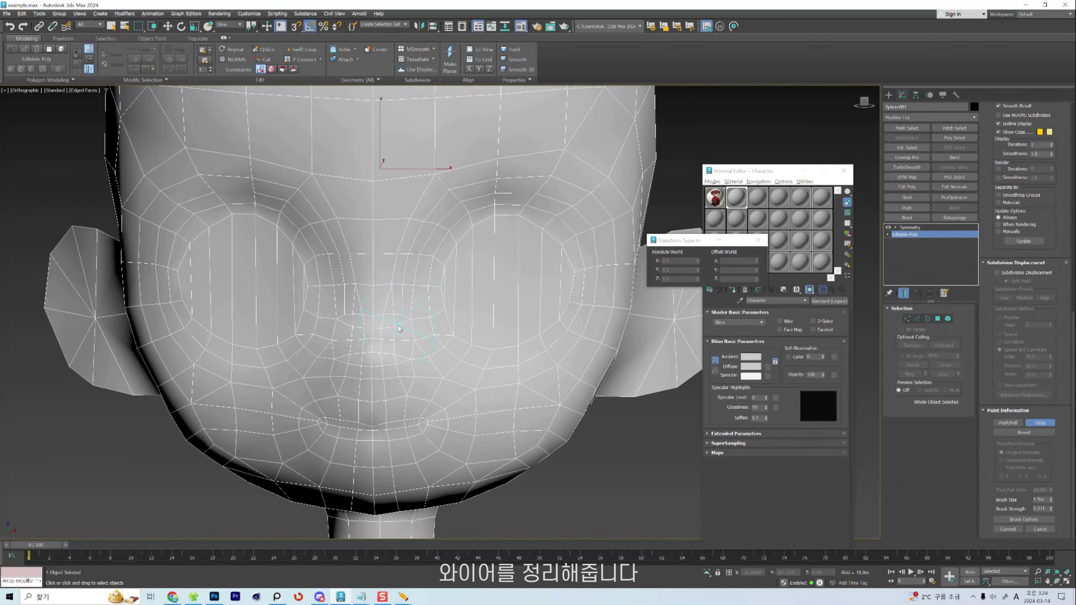
Collapse the short, crowded edges next to the centre line around and below the nose tip.
key("w")
key("2")
key("ctrl+a")
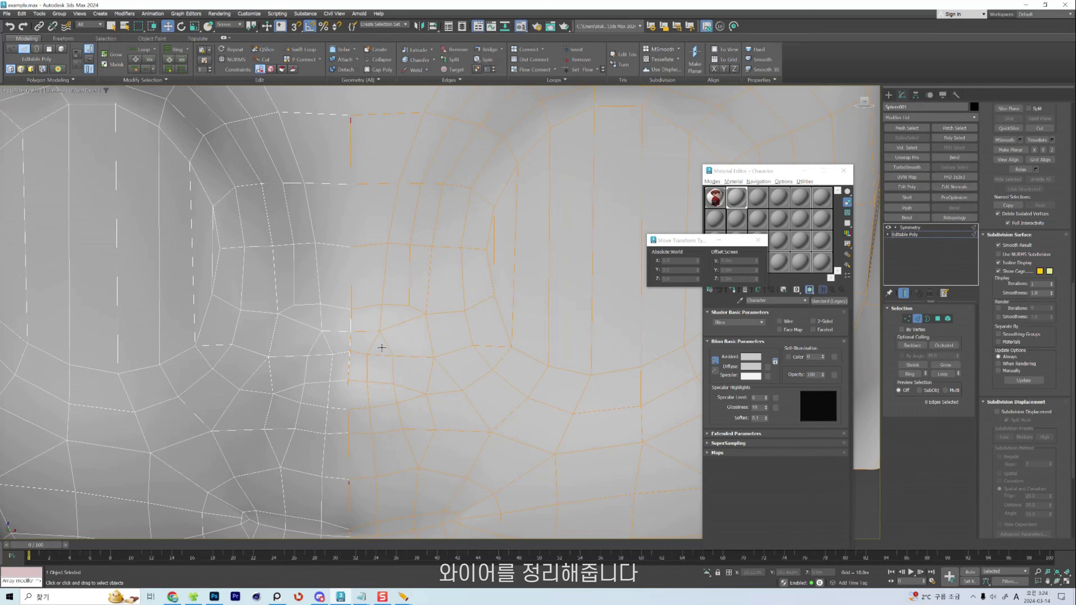
middle_click_drag(390, 362, 433, 280)
key("ctrl+alt+c")
left_click(424, 296)
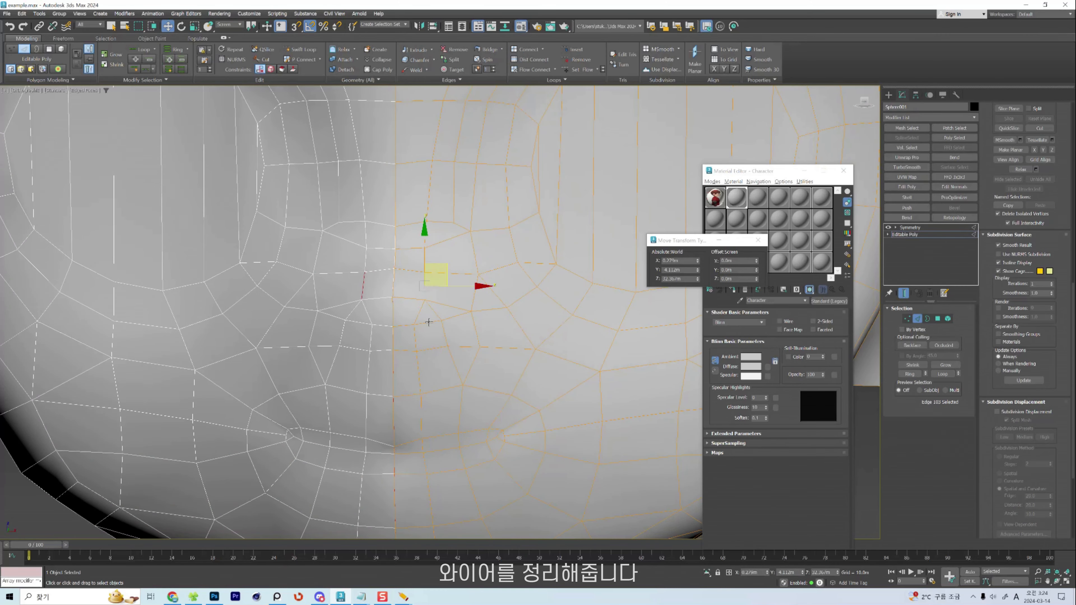
left_click(428, 322)
middle_click_drag(428, 322, 433, 322, "alt")
key("ctrl+alt+c")
left_click(432, 349)
key("ctrl+alt+c")
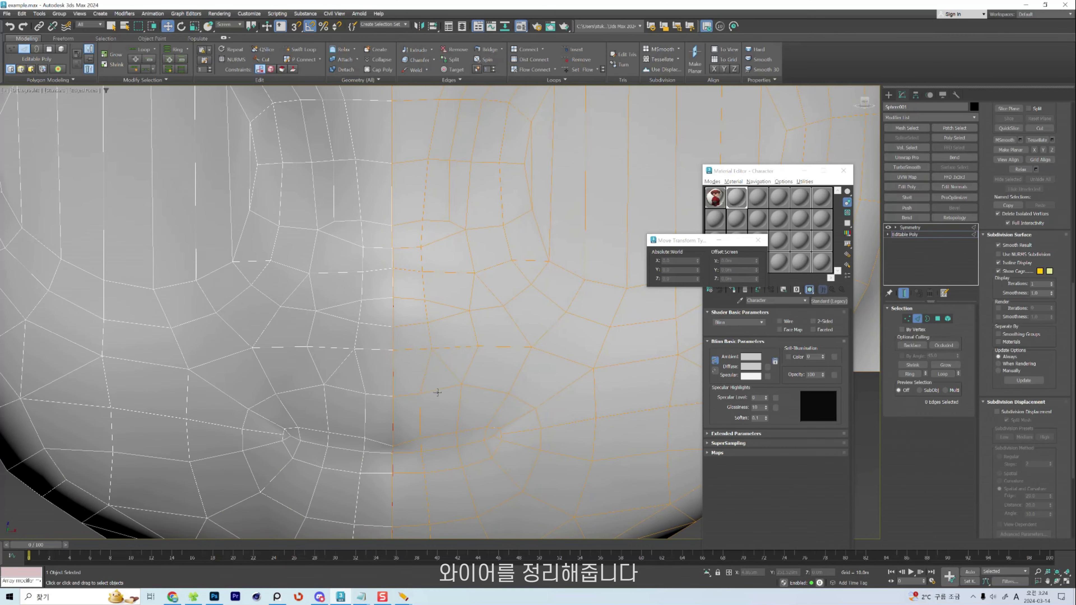
Remove the leftover edge above the mouth and reposition the vertices between nose and mouth for even spacing.
left_click(453, 377)
key("ctrl+BackSpace")
key("1")
left_click(430, 351)
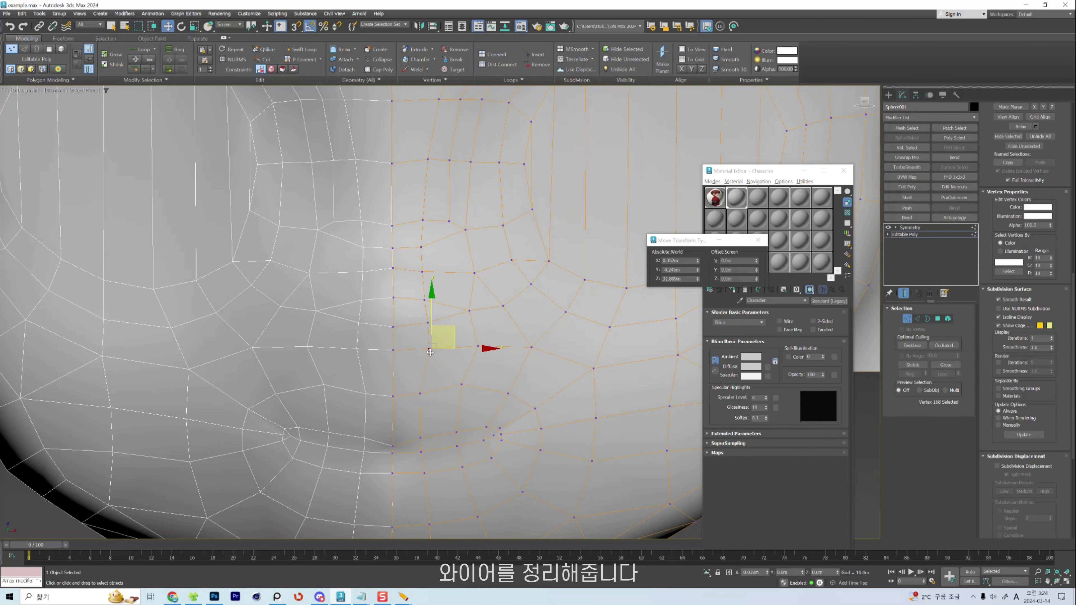
left_click_drag(477, 346, 468, 332)
key("2")
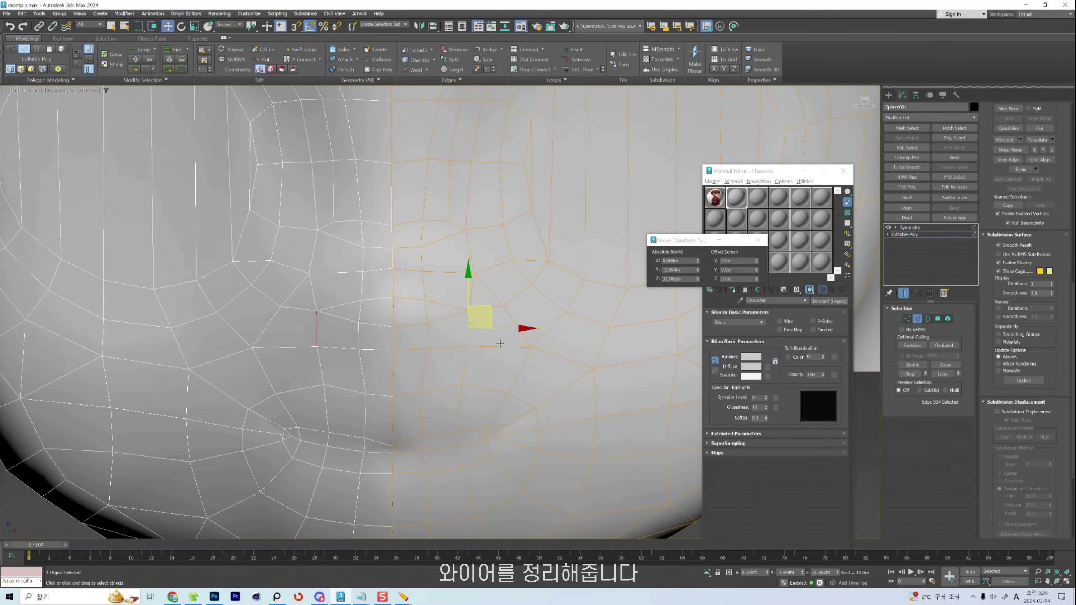
key("1")
left_click_drag(532, 347, 528, 352)
middle_click_drag(458, 252, 469, 280)
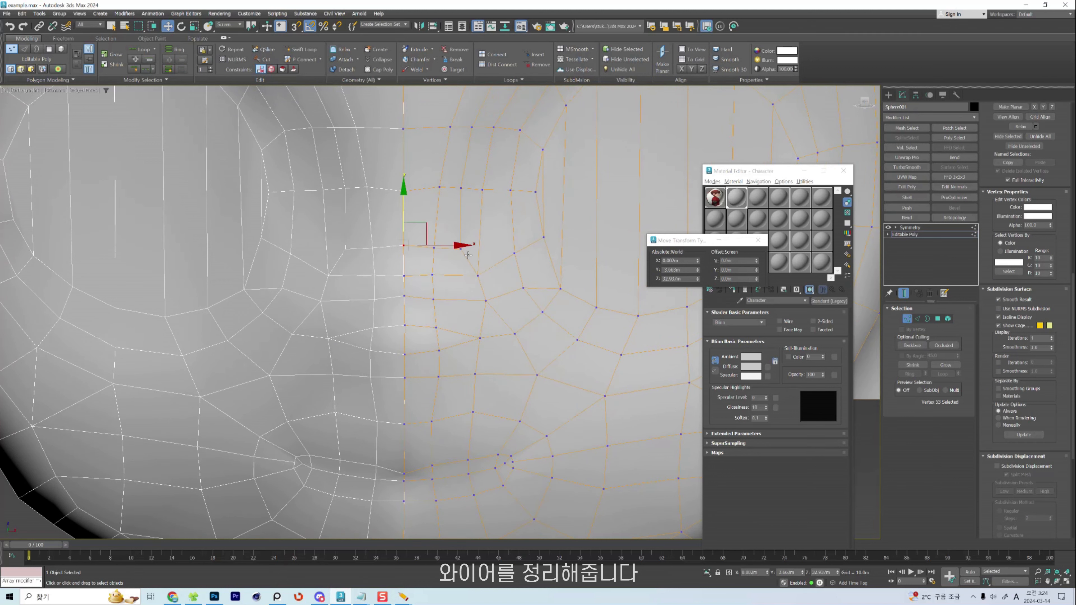
Cut a new edge from the centre line outward across the area below the nose and remove the stray diagonal edge beneath it.
left_click(464, 276)
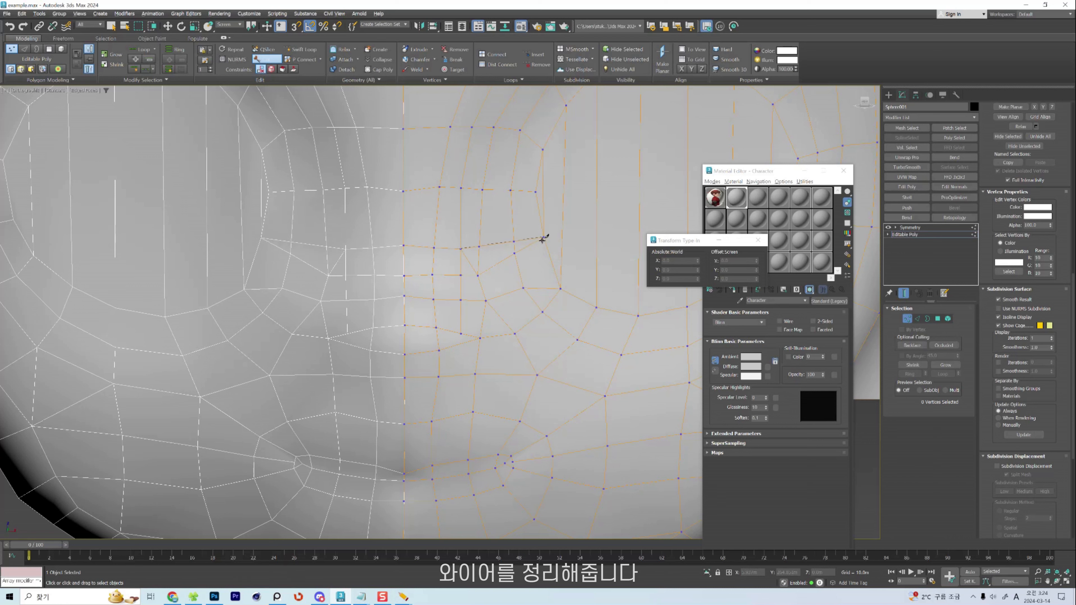
key("2")
left_click(469, 262)
key("BackSpace")
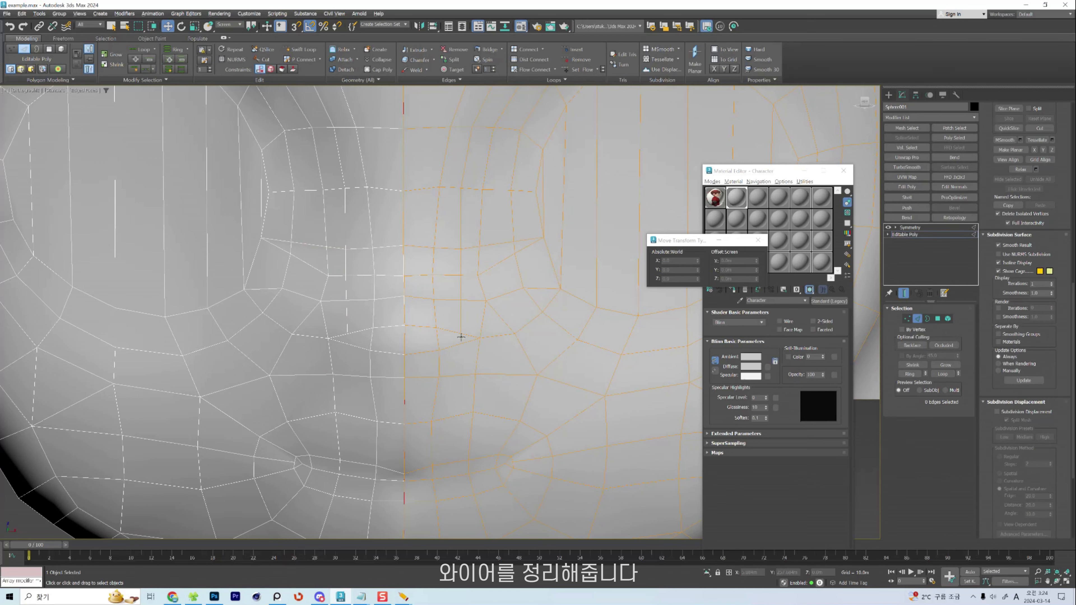
Reposition the vertices beside the centre line between nose and mouth to even out the wire spacing.
key("1")
left_click(460, 335)
left_click(460, 300)
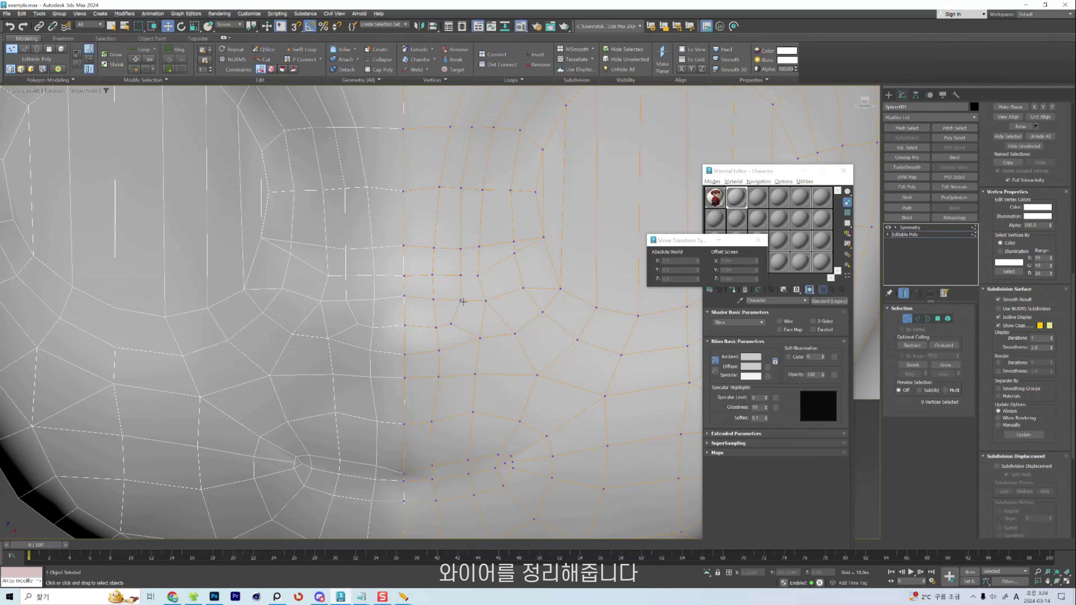
key("shift+r")
key("w")
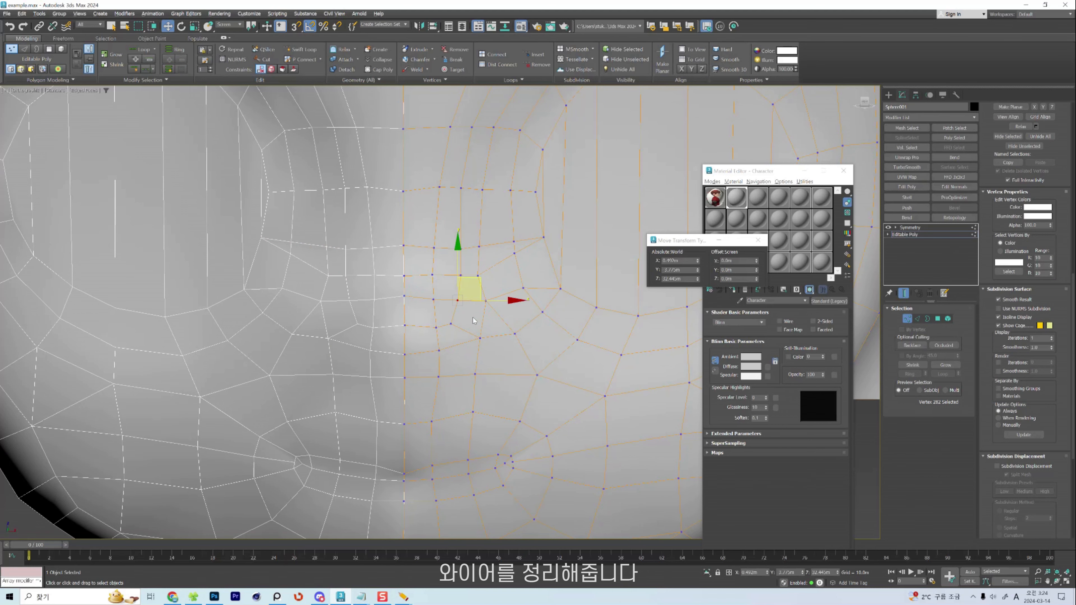
left_click(472, 317)
key("shift+r")
left_click_drag(476, 317, 484, 323)
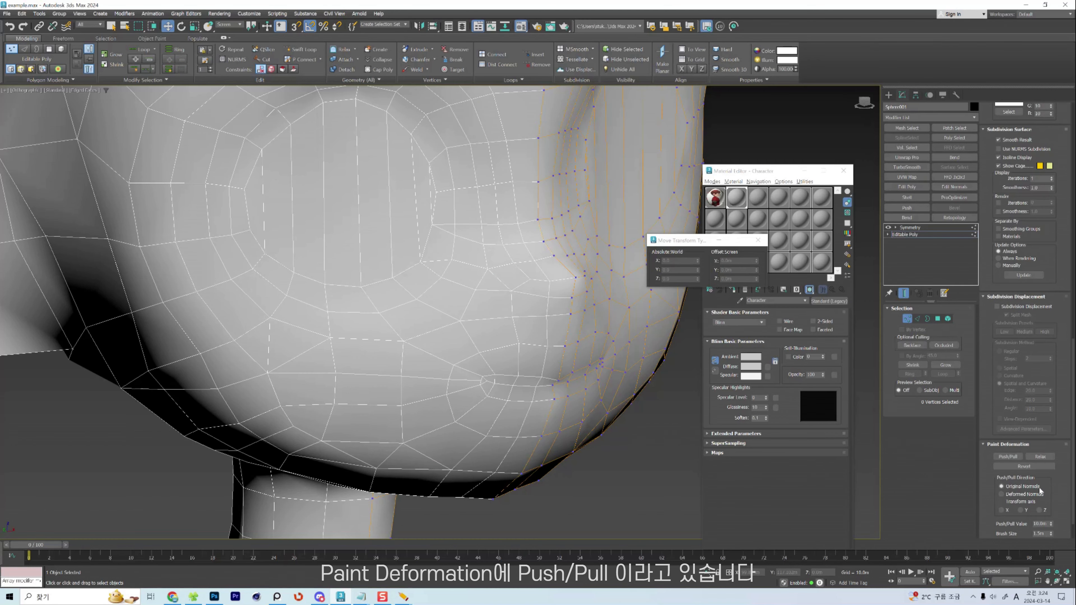
Activate the Paint Deformation Push/Pull brush, try it on the cheek, and undo the strokes.
left_click(1008, 457)
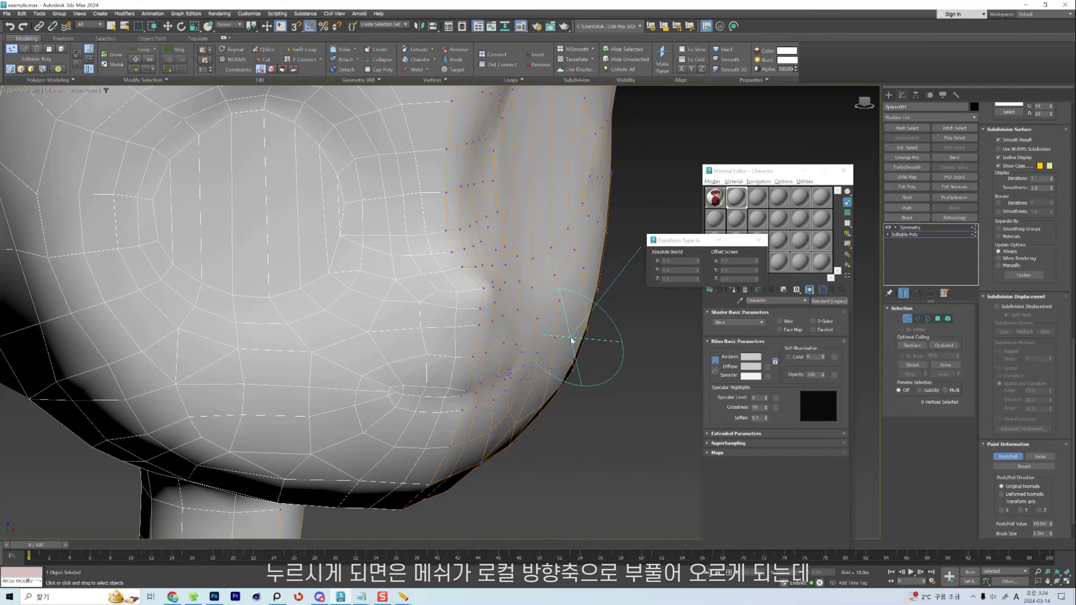
key("ctrl+z")
left_click(571, 338)
key("ctrl+z")
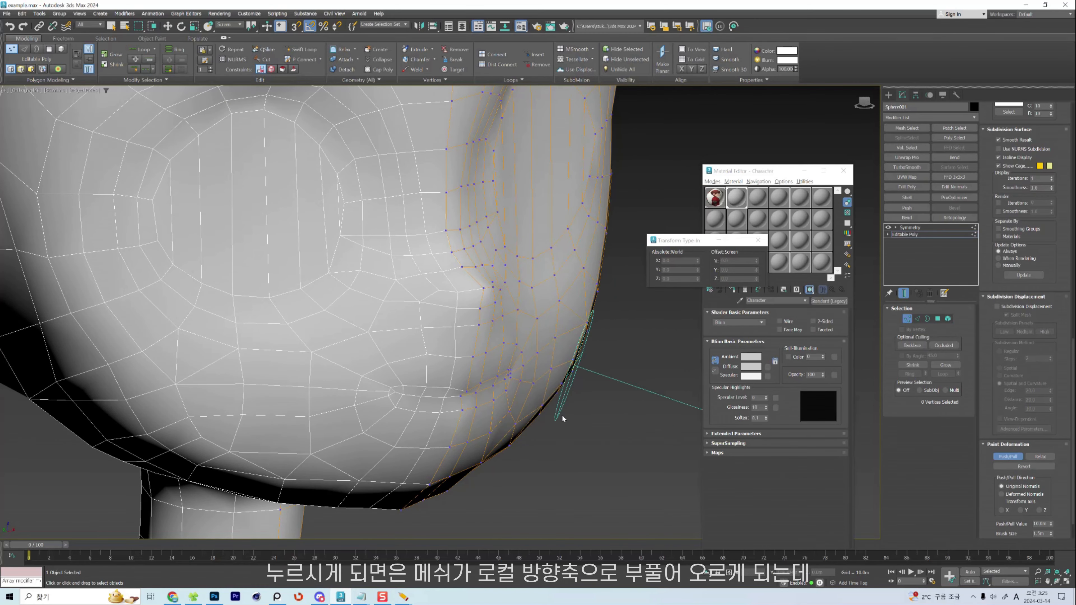
Resize the Push/Pull brush and test it on the cheek and jaw, undoing each stroke.
scroll(559, 330, "up", 3)
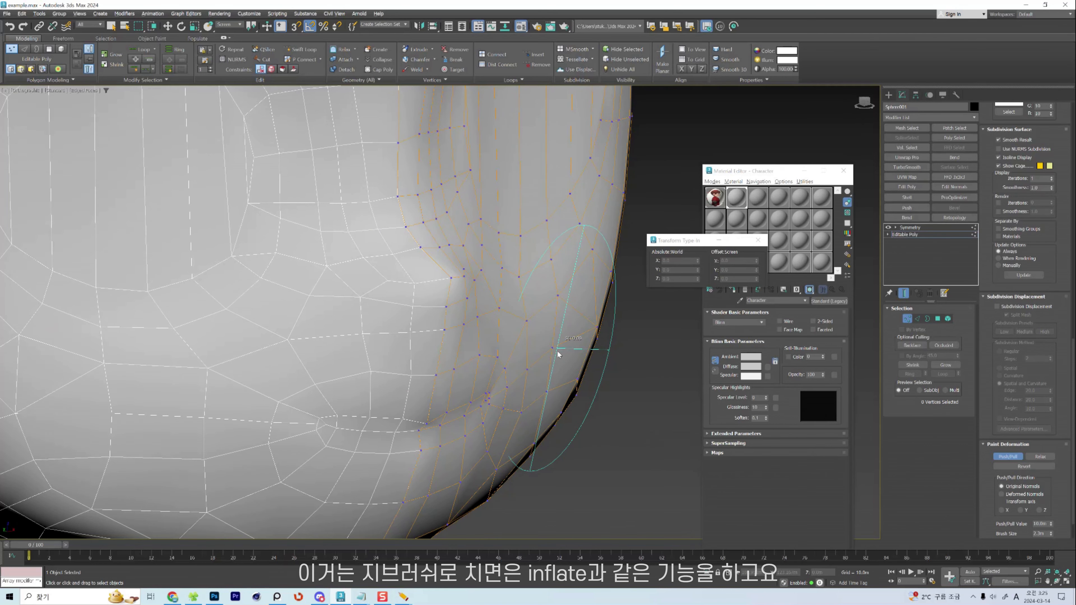
left_click_drag(557, 350, 556, 365, "alt+shift")
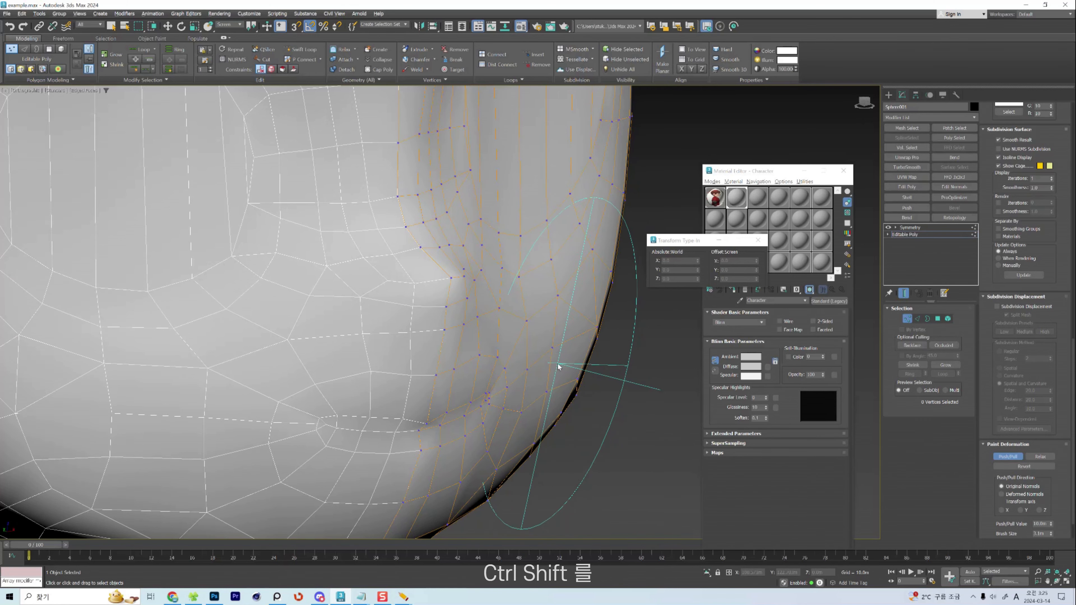
left_click(558, 365)
key("ctrl+z")
scroll(560, 371, "down", 2)
middle_click_drag(562, 376, 513, 375, "alt")
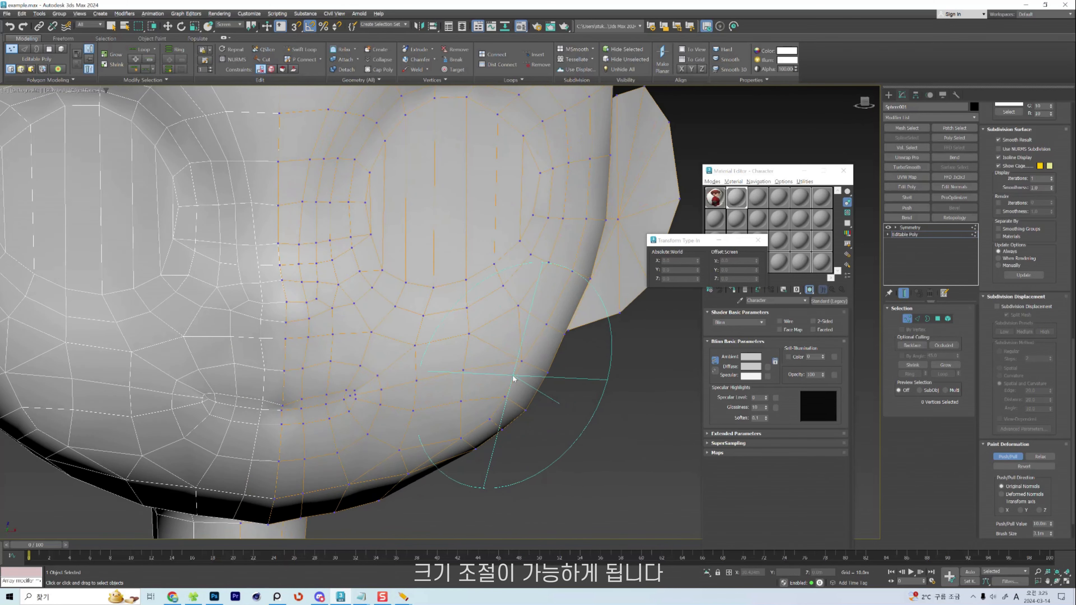
left_click(493, 377)
key("ctrl+z")
left_click_drag(469, 375, 468, 389, "alt+shift")
left_click_drag(1010, 499, 1010, 473)
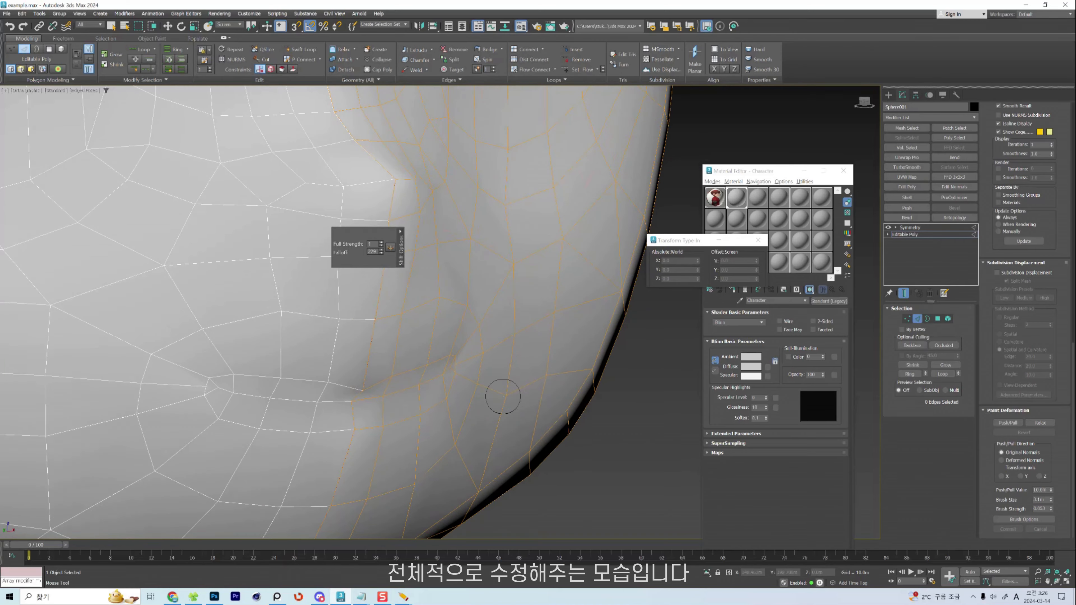
Select the edges beside the mouth and adjust the front of the face from below with the Shift brush.
key("w")
mouse_move(531, 360)
middle_mouse_down("alt")
mouse_move(542, 362)
mouse_move(492, 348)
mouse_move(497, 252)
middle_mouse_up("alt")
key("2")
key("2")
left_click(492, 348)
key("1")
left_click(485, 293)
key("2")
left_click(514, 257)
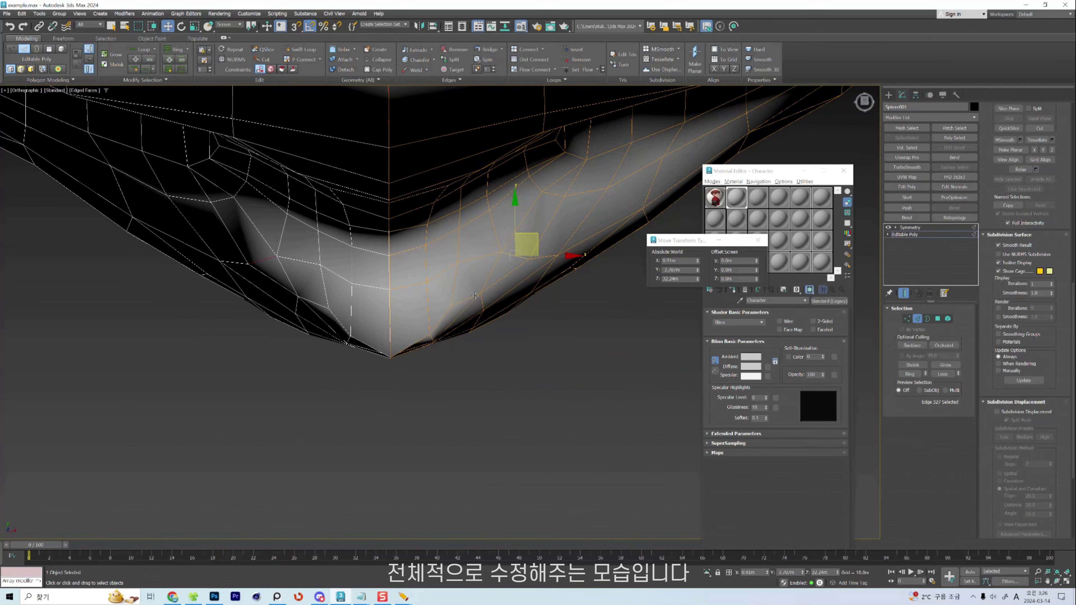
left_click(480, 315)
scroll(480, 315, "up", 3)
key("shift+s")
mouse_move(480, 310)
left_mouse_down()
mouse_move(480, 296)
mouse_move(480, 313)
left_mouse_up()
scroll(443, 312, "down", 4)
left_click_drag(487, 265, 493, 276)
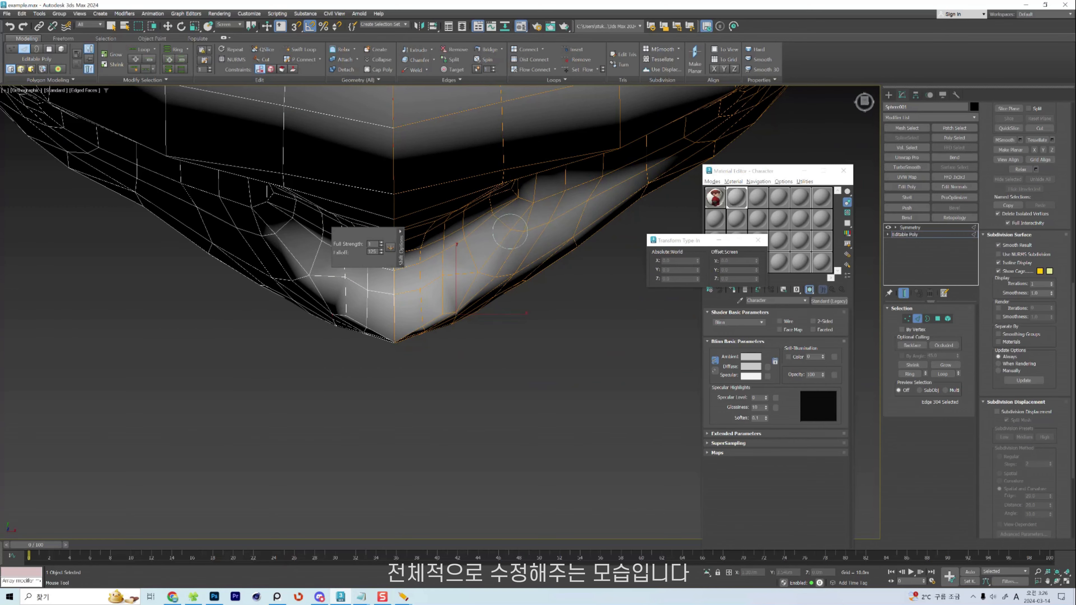
Pull the outer cheek contour forward from below with the Shift brush to round it.
left_click_drag(580, 226, 585, 238)
left_click_drag(527, 277, 531, 289)
middle_click_drag(652, 199, 601, 243)
left_click_drag(600, 243, 610, 253)
middle_click_drag(658, 213, 578, 267)
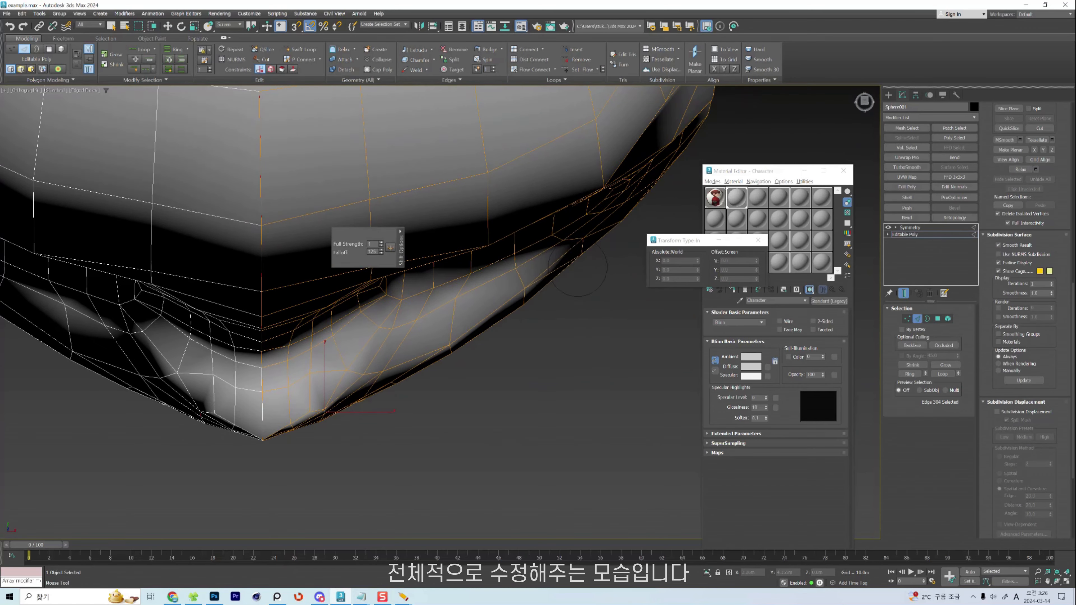
Adjust the brush at the underside of the jaw and shift the lower cheek surface downward in side view.
middle_click_drag(439, 347, 513, 354, "alt")
scroll(522, 365, "up", 4)
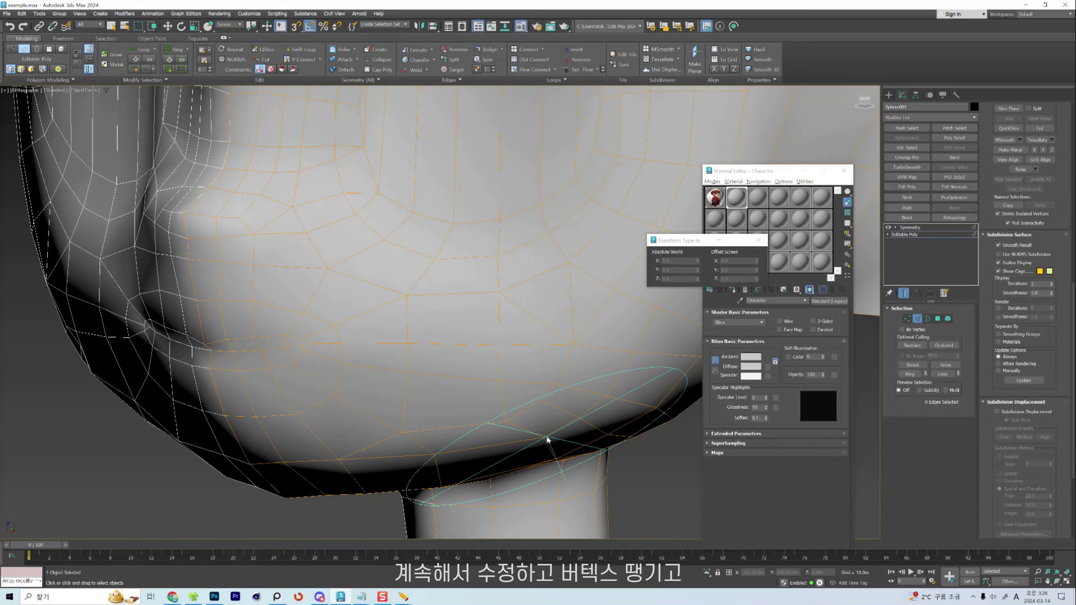
key("shift+s")
left_click_drag(542, 438, 542, 439, "ctrl")
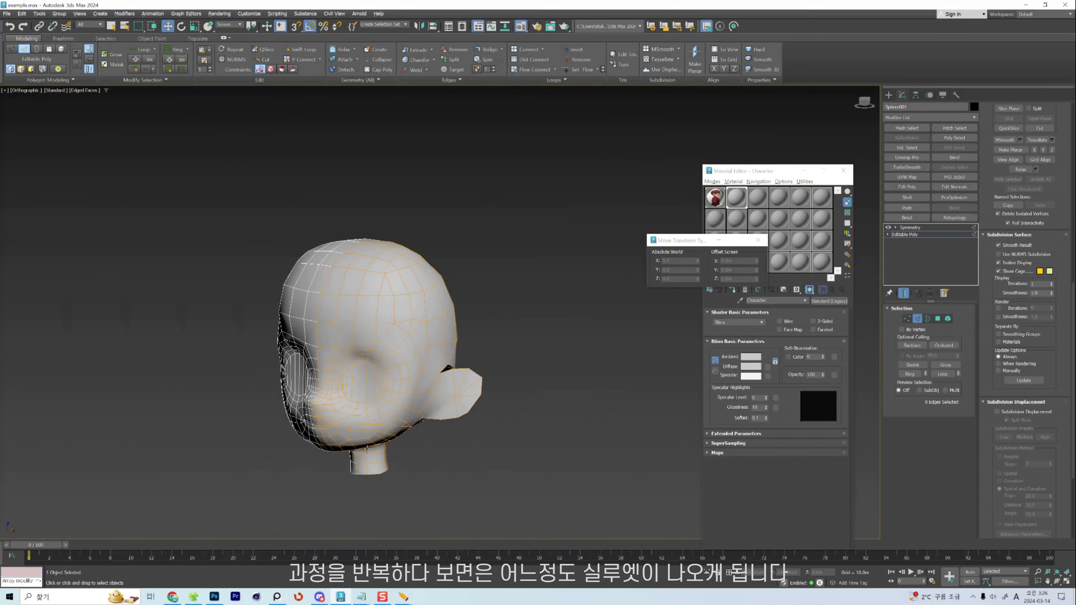
scroll(358, 418, "down", 3)
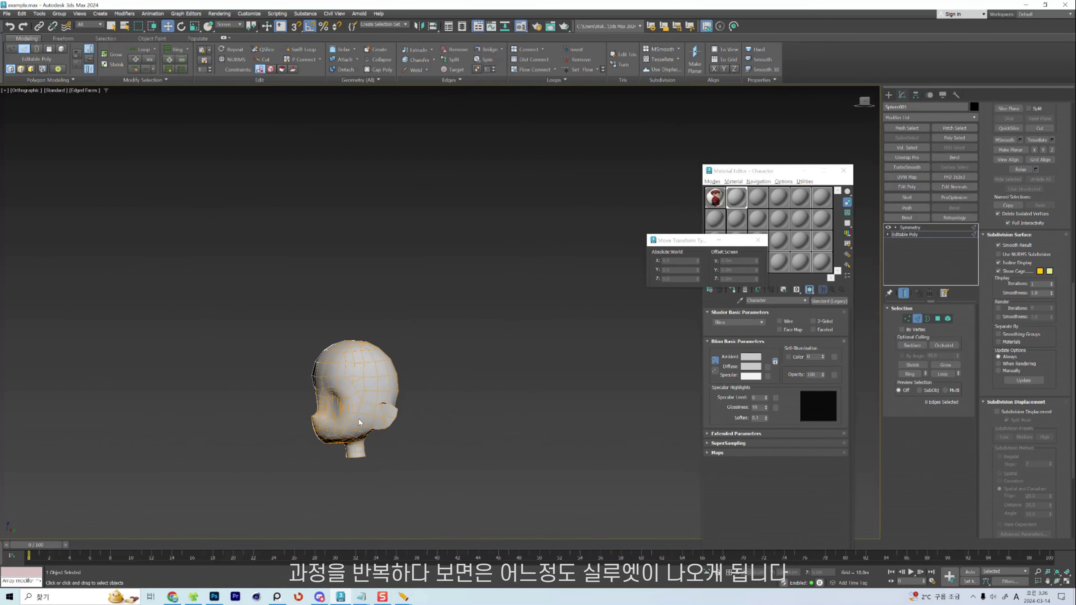
scroll(364, 436, "up", 4)
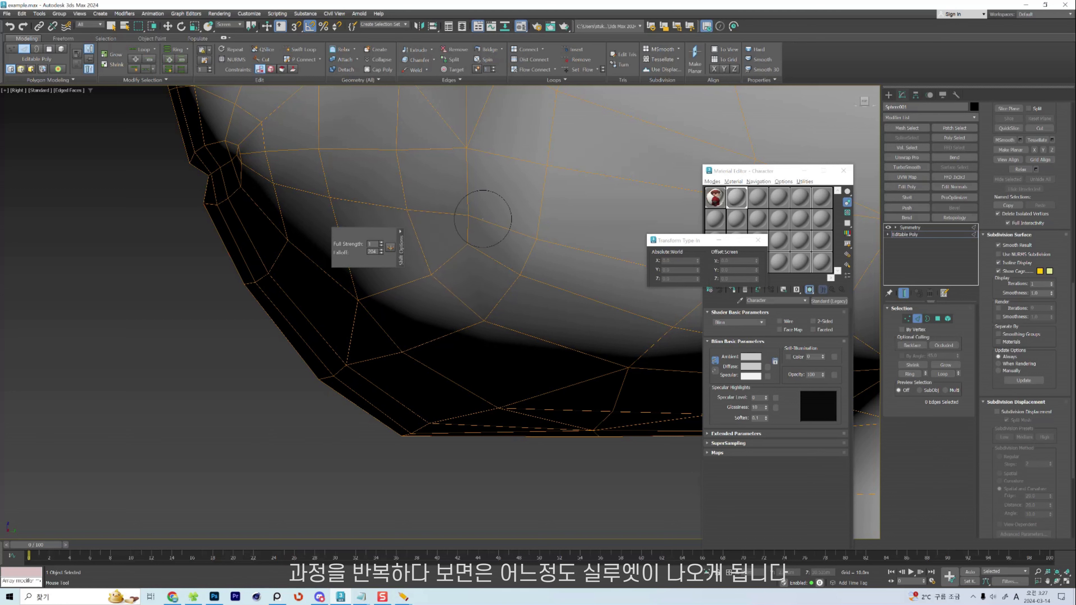
left_click_drag(482, 218, 462, 250)
Select the ring of edges across the lower jaw and connect them to soften the angular chin.
scroll(432, 281, "down", 3)
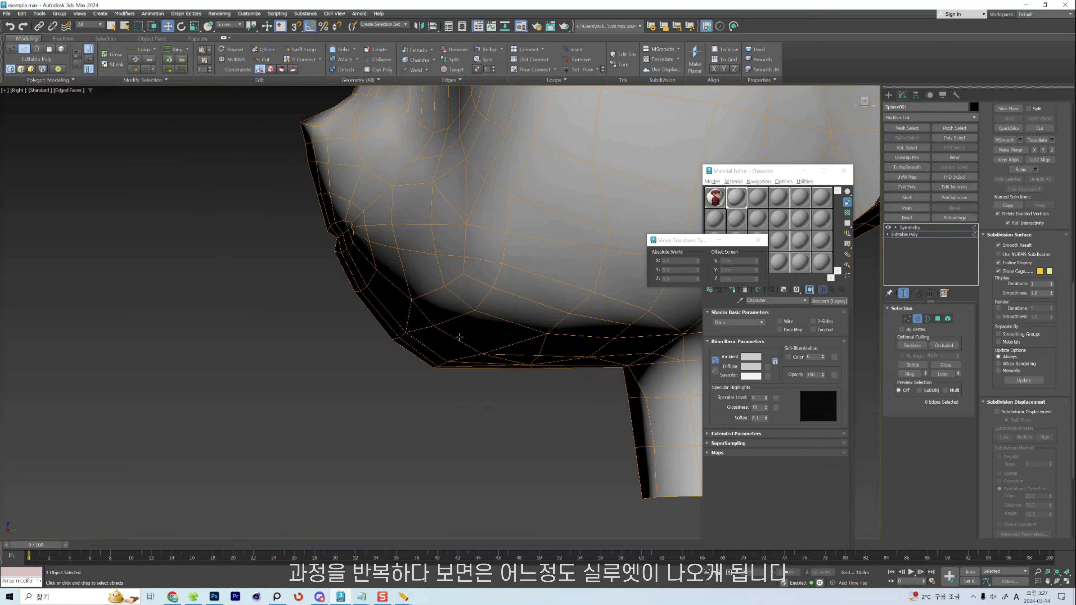
left_click(489, 323)
key("alt+r")
middle_click_drag(488, 323, 463, 420)
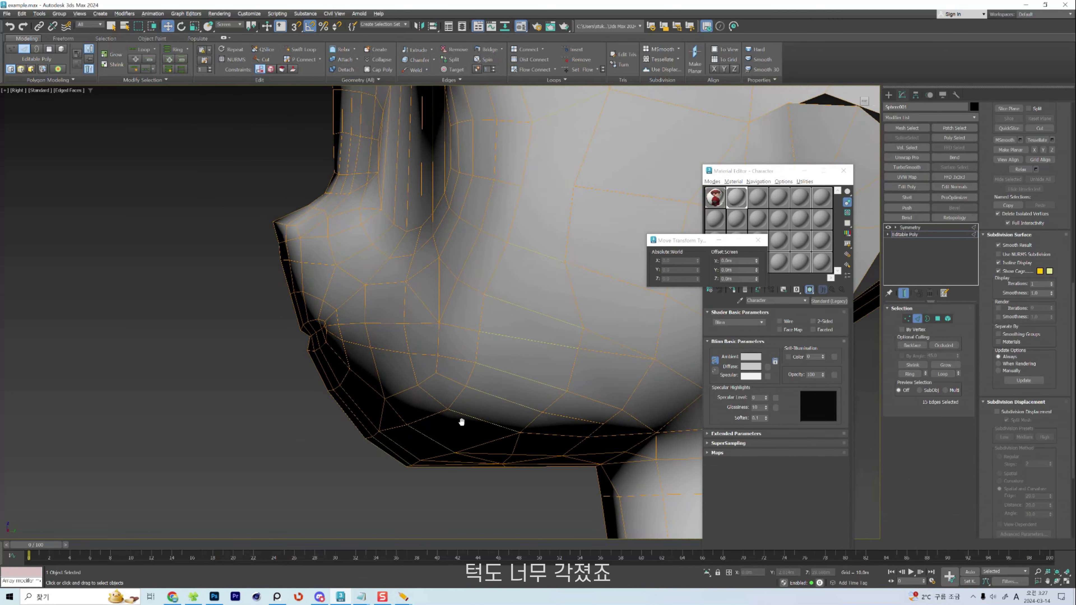
scroll(463, 398, "down", 3)
key("ctrl+shift+e")
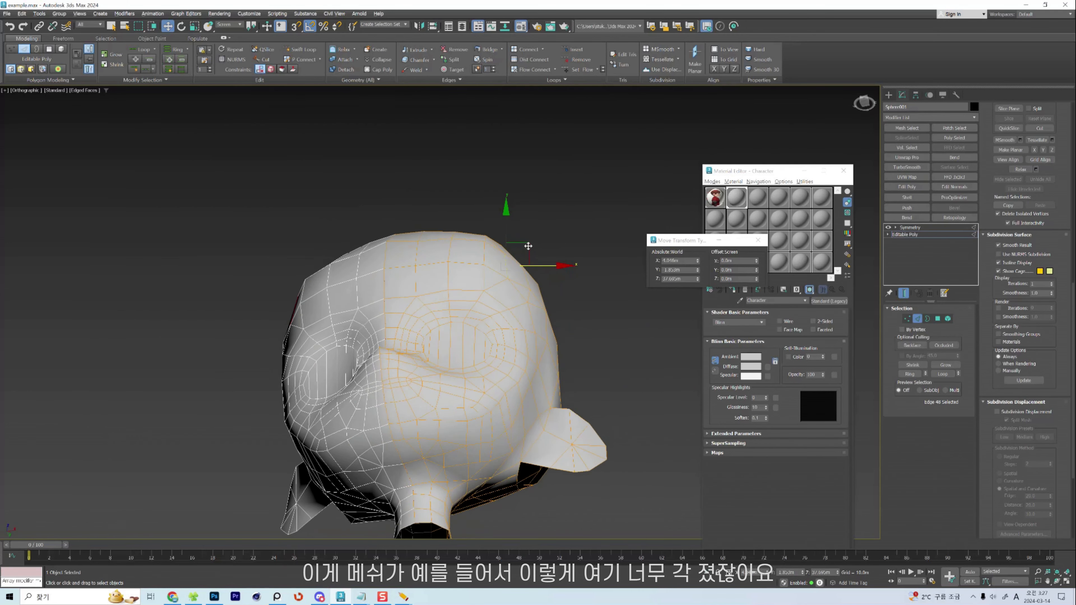
Try pulling the upper head edge into a sharp peak to demonstrate softening, compare with undo and redo, and revert it.
scroll(519, 240, "up", 2)
left_click_drag(544, 232, 490, 187)
left_click(508, 217)
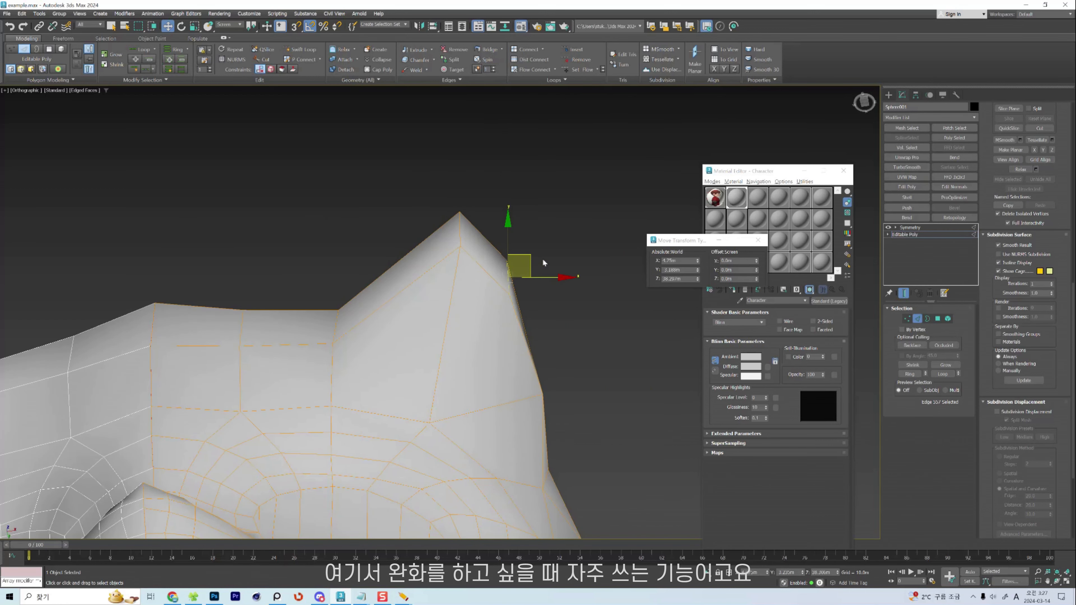
key("ctrl+z")
key("ctrl+y")
key("ctrl+z")
key("ctrl+y")
key("ctrl+z")
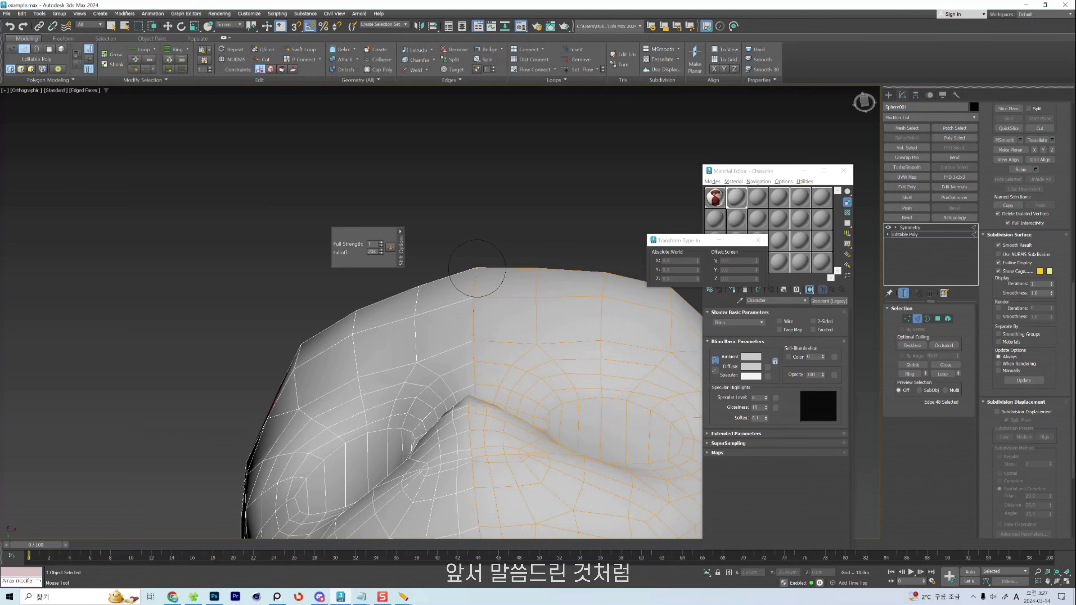
key("1")
key("w")
key("2")
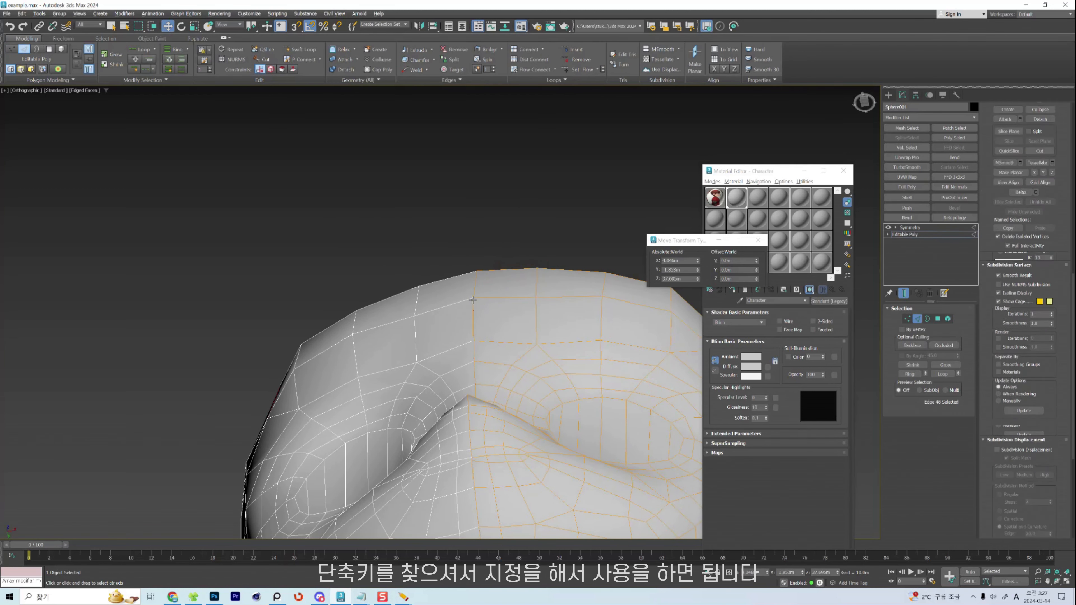
key("1")
key("2")
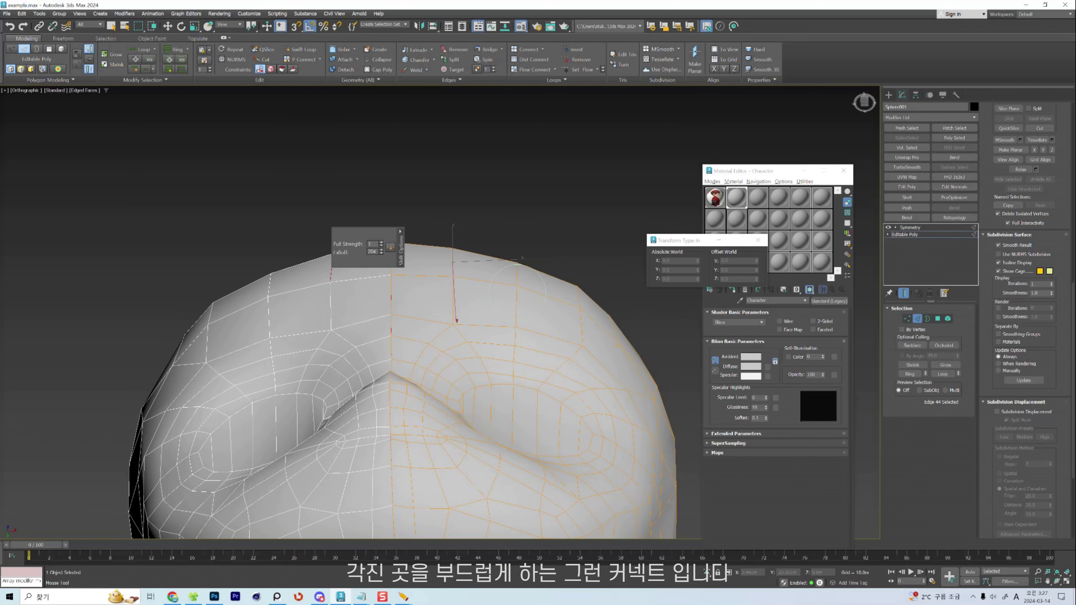
Reshape the vertices at the temple above the eye socket with the Shift brush to even out the wireframe.
scroll(517, 290, "down", 2)
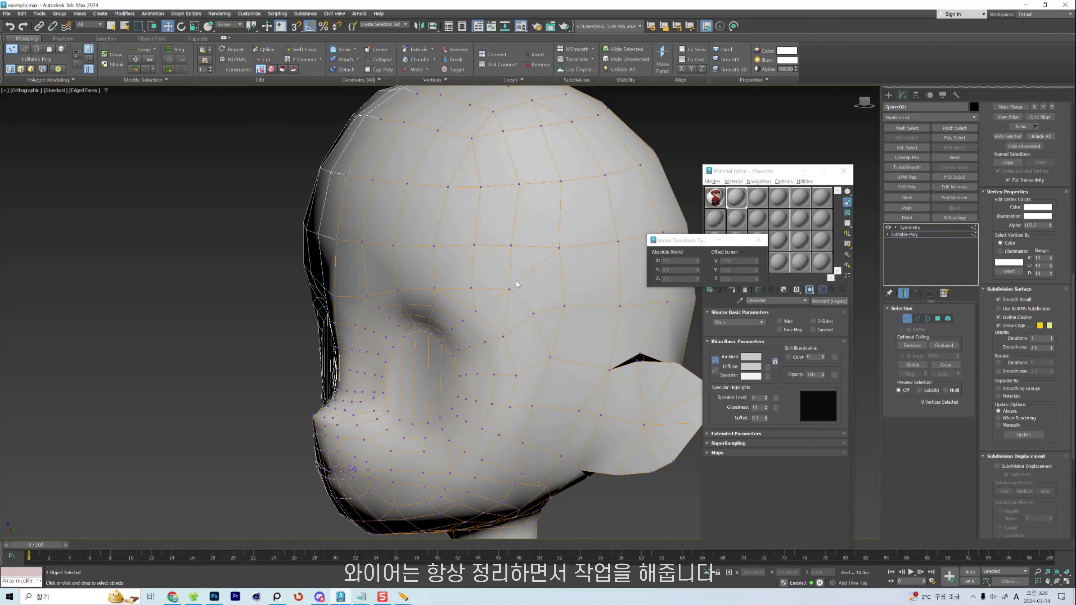
left_click(511, 281)
left_click(566, 296, "ctrl")
scroll(514, 284, "down", 2)
key("shift+s")
mouse_move(503, 256)
middle_mouse_down()
mouse_move(489, 250)
mouse_move(472, 321)
middle_mouse_up()
key("w")
scroll(489, 250, "up", 3)
Tidy the vertices beside the upper eye socket and the edge on the forehead above them.
left_click(454, 325)
key("2")
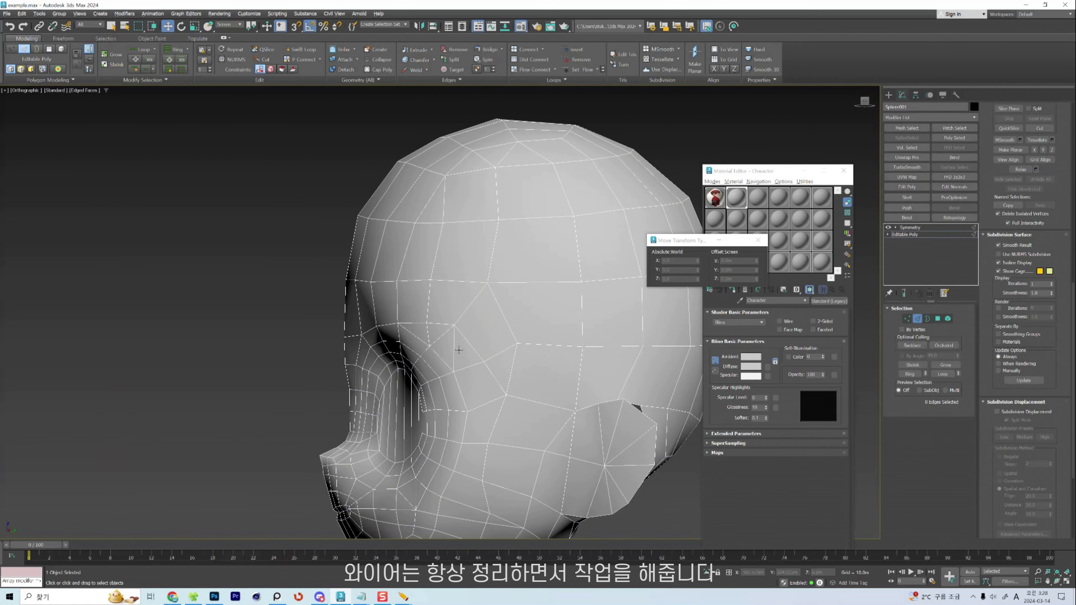
key("1")
left_click(489, 282)
key("2")
left_click(432, 221)
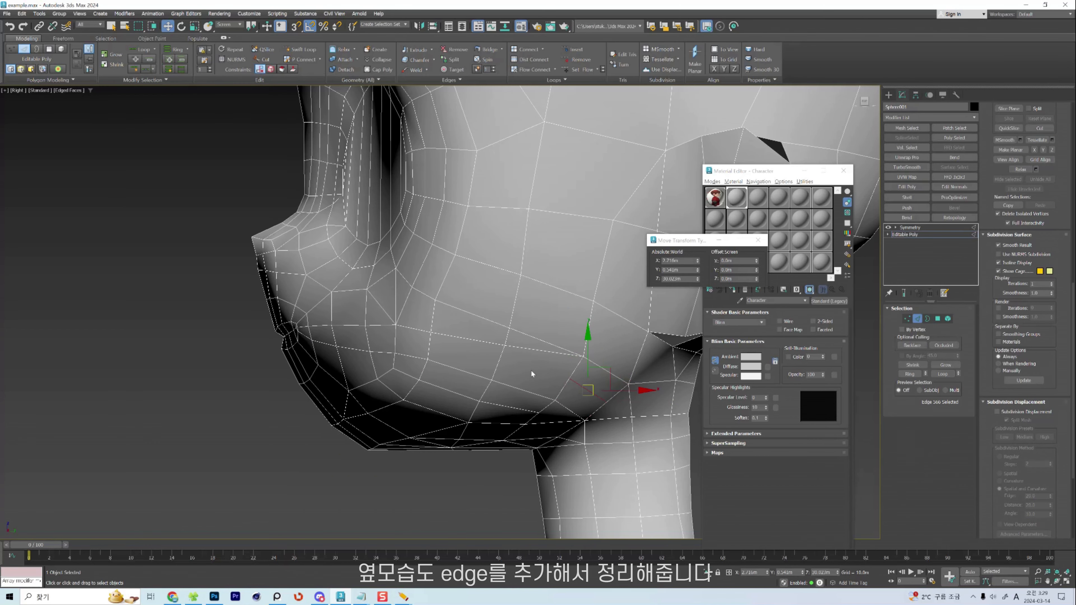
Connect two vertices on the lower cheek with a new edge and reposition the vertex near the jaw corner.
left_click(505, 347)
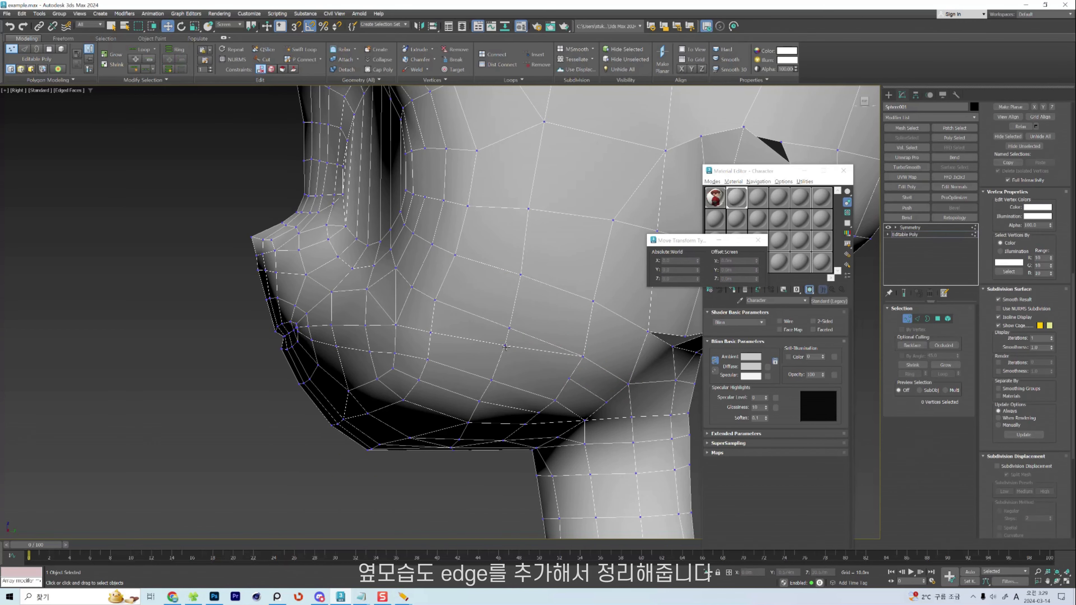
left_click(504, 346)
left_click(568, 379, "ctrl")
key("ctrl+shift+e")
left_click(574, 401)
left_click_drag(606, 403, 595, 397)
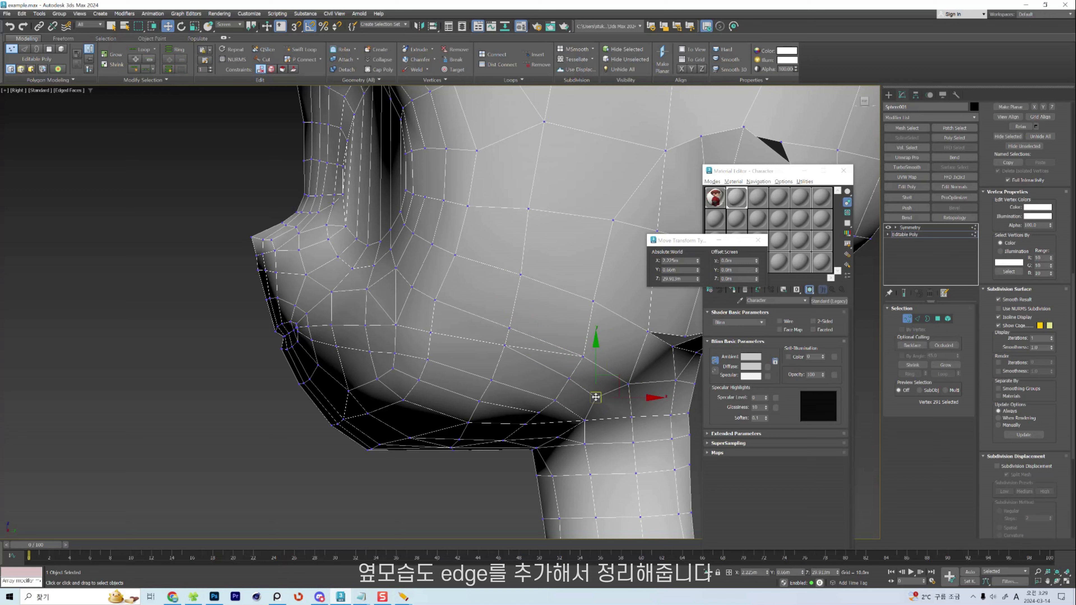
Adjust the edges on the lower cheek in front of the jaw corner so the edge flow is even.
key("2")
double_click(546, 369)
left_click_drag(546, 369, 504, 357)
key("1")
key("2")
left_click(547, 357)
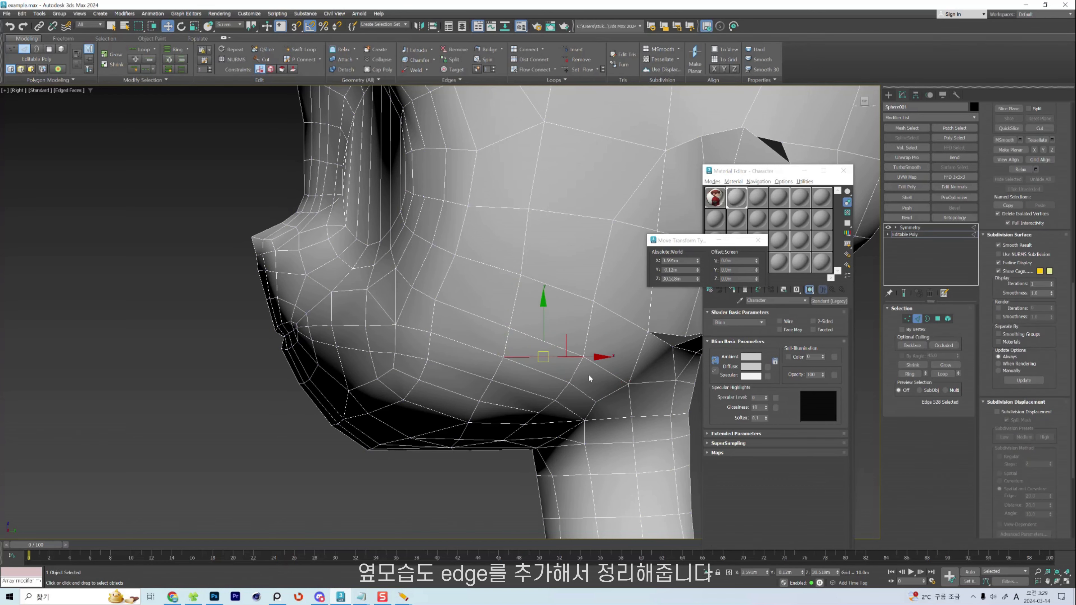
Reposition the vertices along the lower jaw and smooth the jaw underside with the Relax brush.
key("1")
left_click(536, 411)
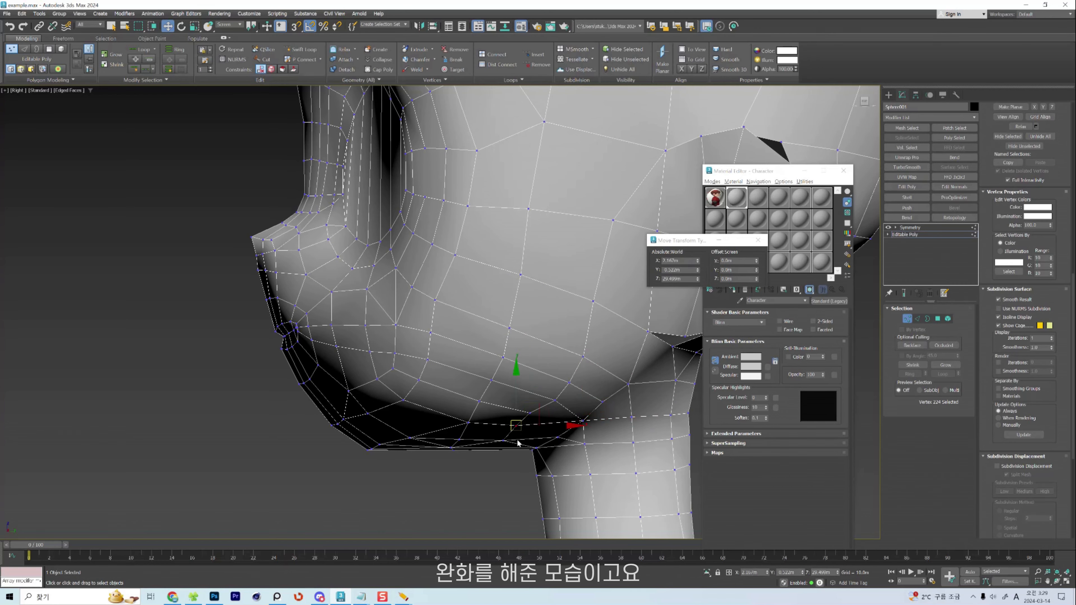
left_click(530, 413)
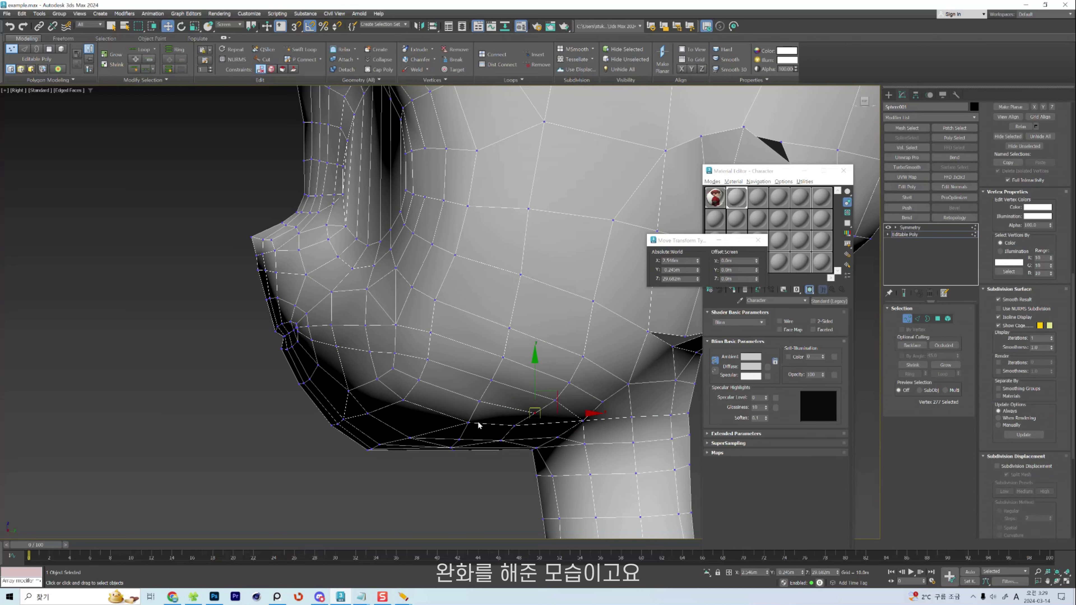
key("shift+r")
left_click(502, 461)
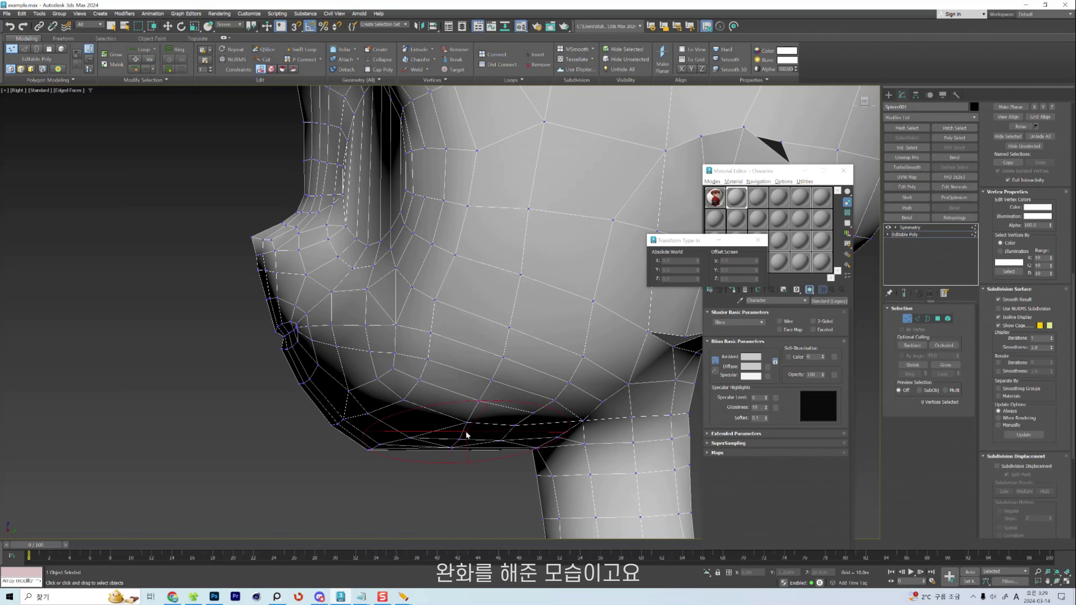
Connect the edges under the chin with a new loop and pull it outward to round the chin's underside.
scroll(477, 434, "up", 4)
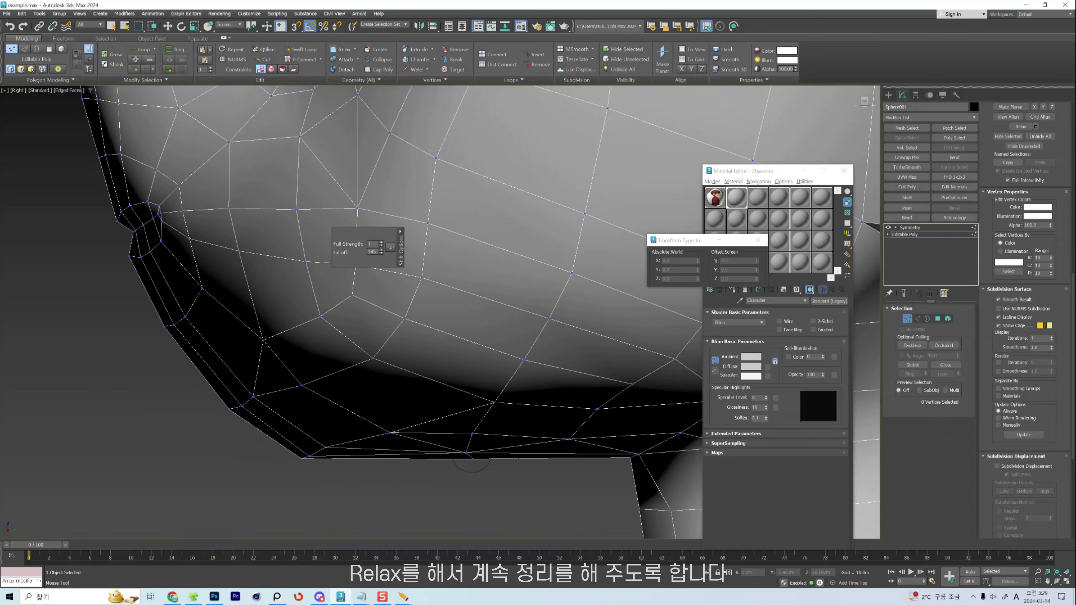
middle_click_drag(446, 470, 481, 432)
key("2")
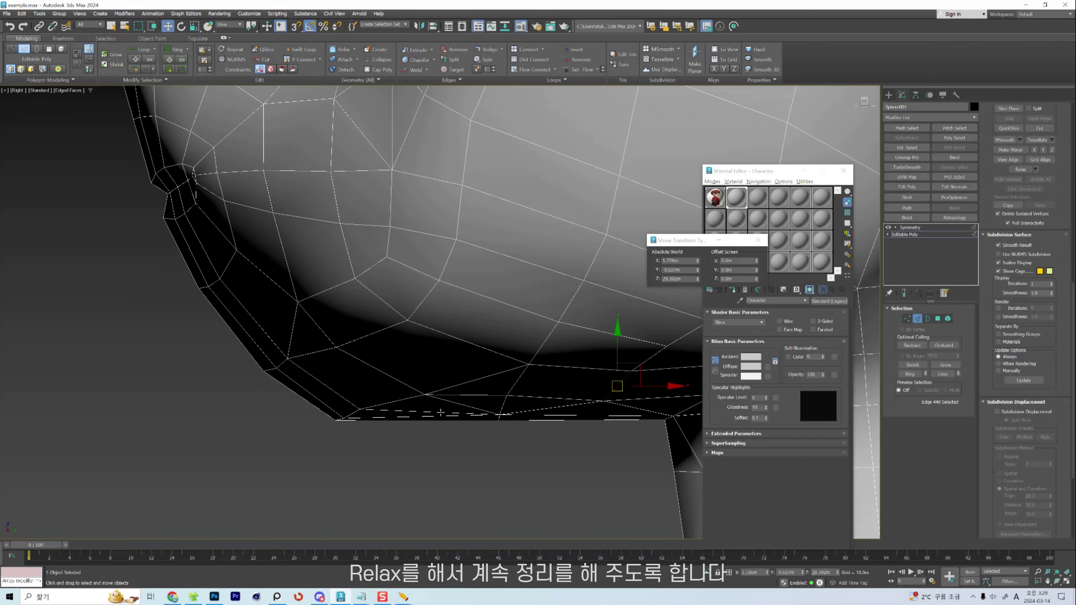
left_click(439, 419)
key("ctrl+shift+e")
left_click_drag(438, 394, 436, 401)
left_click(350, 400)
scroll(356, 391, "down", 5)
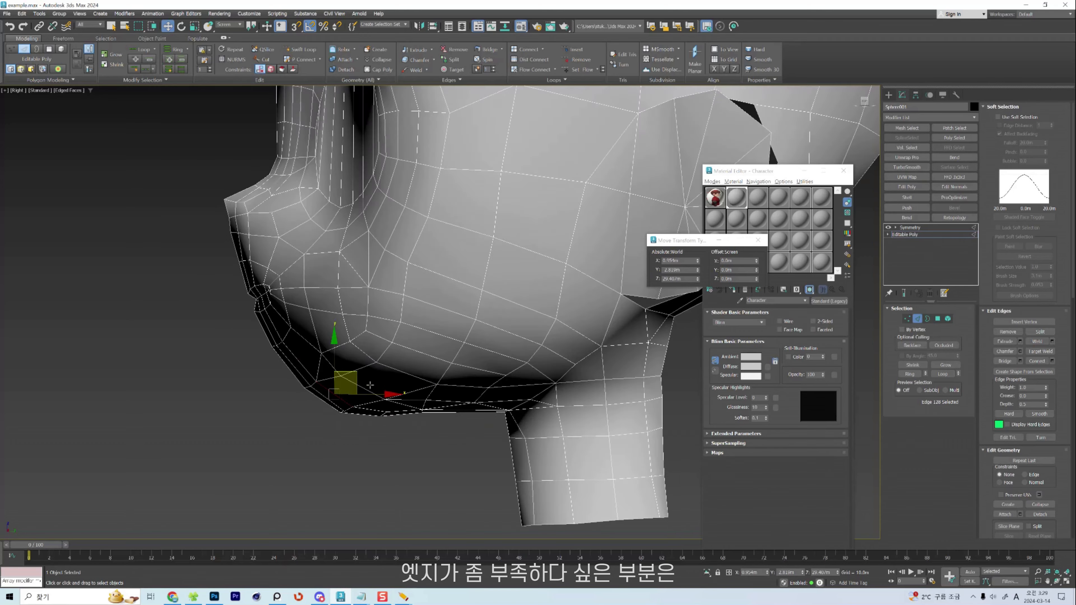
Round the chin and jaw profile with the Shift brush and reposition the nearby jaw vertices.
scroll(352, 391, "up", 4)
scroll(353, 391, "up", 2)
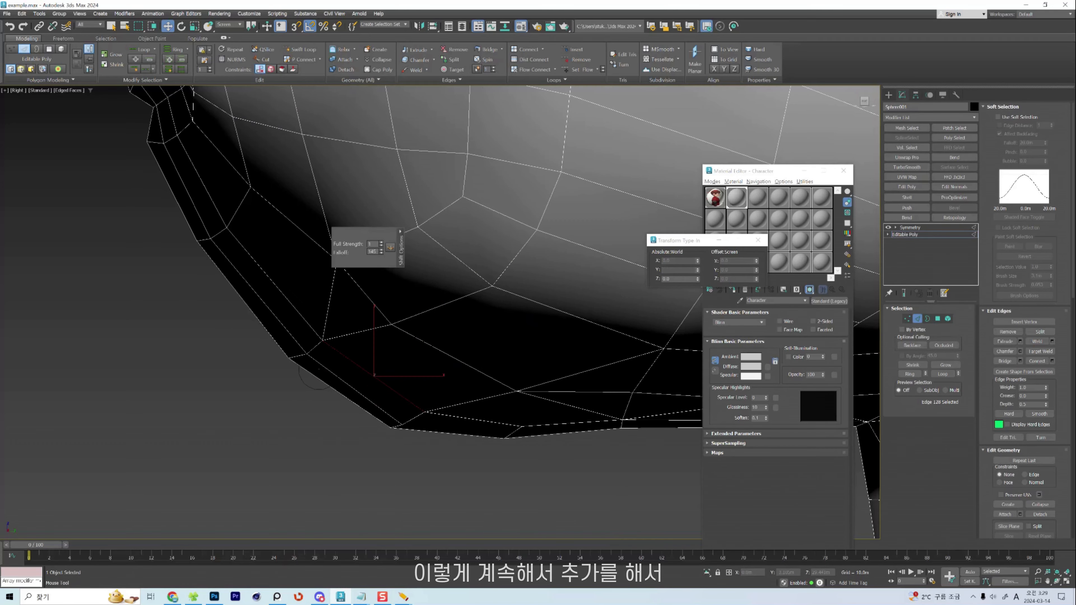
key("w")
left_click(366, 400)
left_click(358, 406, "ctrl")
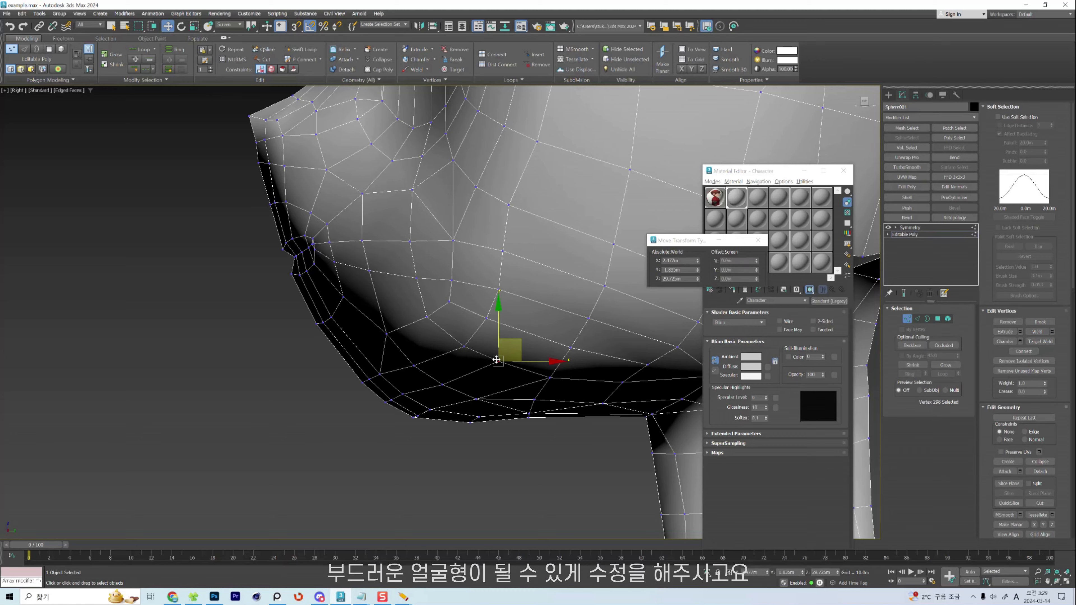
scroll(452, 360, "down", 3)
left_click(480, 305)
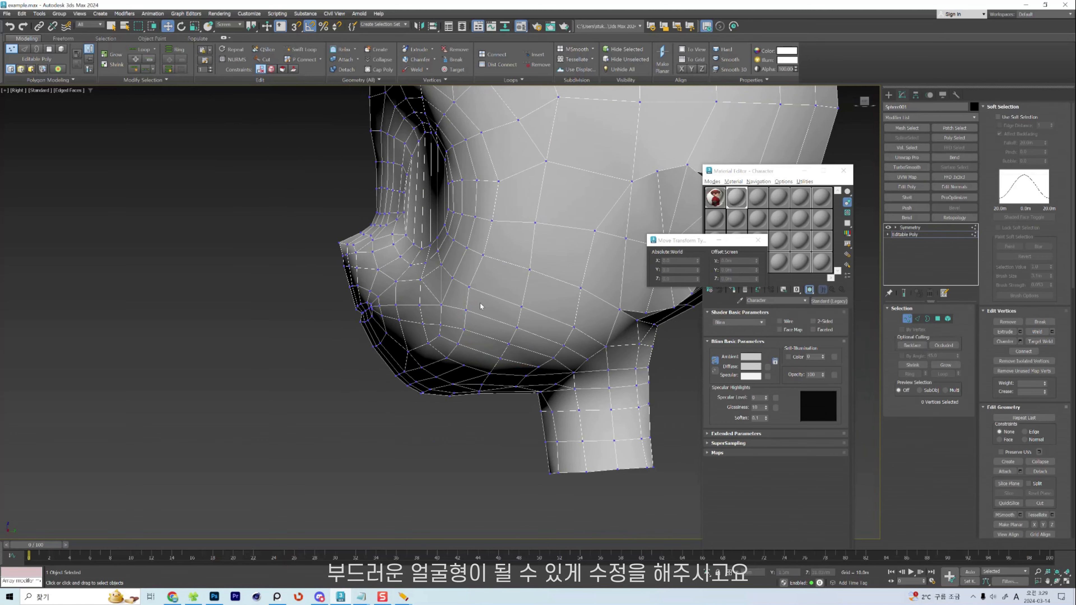
Connect a column of cheek edges above the jaw and extend the new edge line down through the lower vertices.
scroll(474, 345, "up", 3)
key("alt+c")
key("2")
left_click(492, 310)
left_click_drag(510, 224, 466, 356, "ctrl")
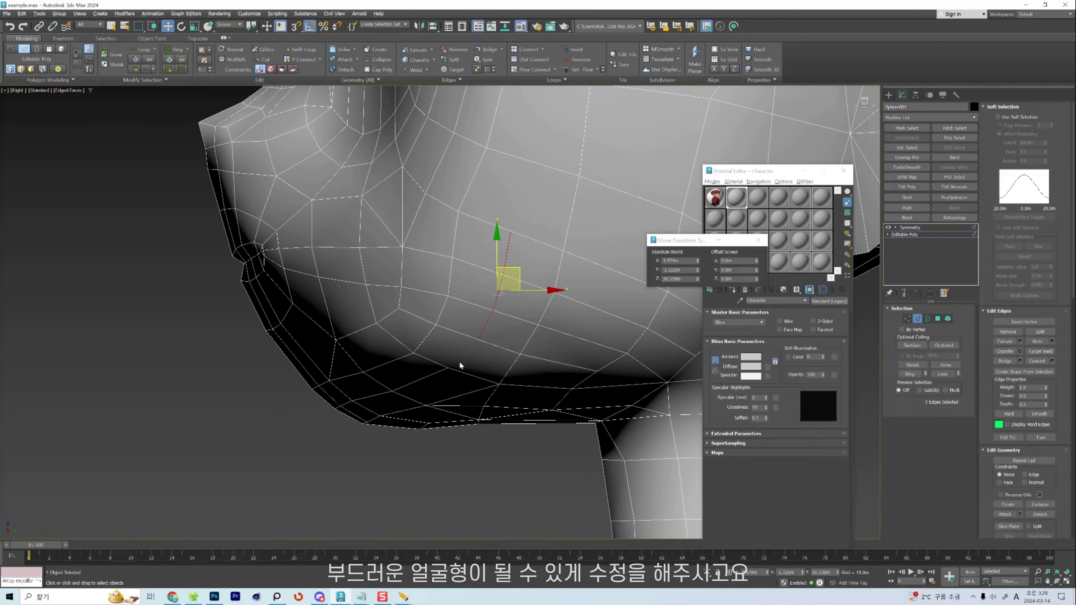
key("ctrl+shift+e")
key("1")
left_click(478, 339)
left_click(447, 368, "ctrl")
middle_click_drag(492, 299, 470, 262, "alt")
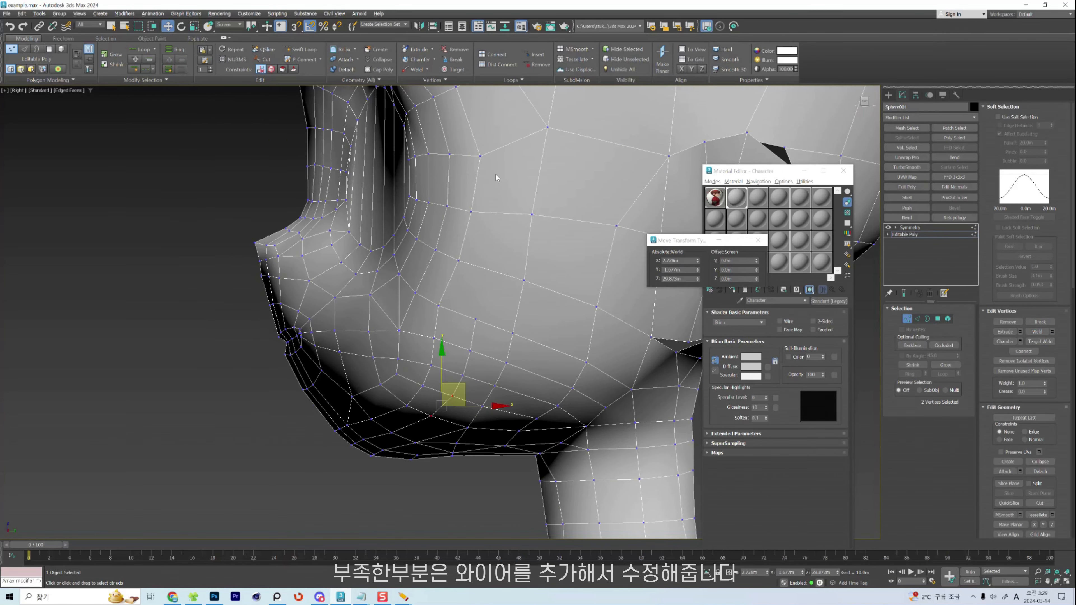
Cut an additional edge down the cheek behind the eye socket and collapse the selected edge there.
key("alt+c")
left_click(472, 320)
right_click(471, 321)
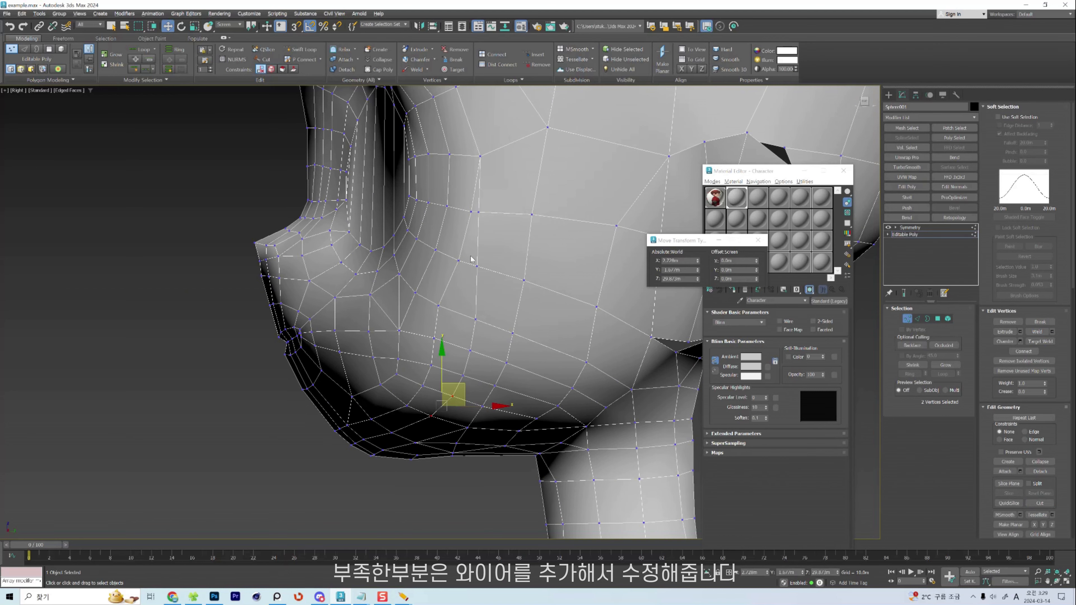
key("2")
left_click(474, 214)
left_click(475, 211)
scroll(473, 212, "up", 2)
left_click(474, 213)
key("ctrl+alt+c")
scroll(478, 245, "down", 3)
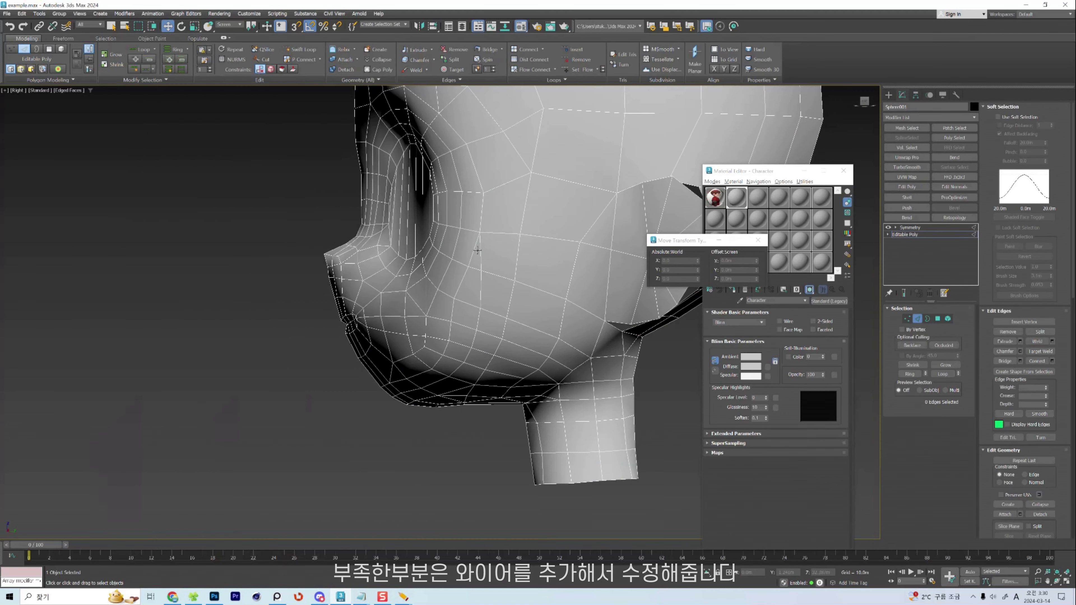
left_click(478, 250)
left_click(508, 306)
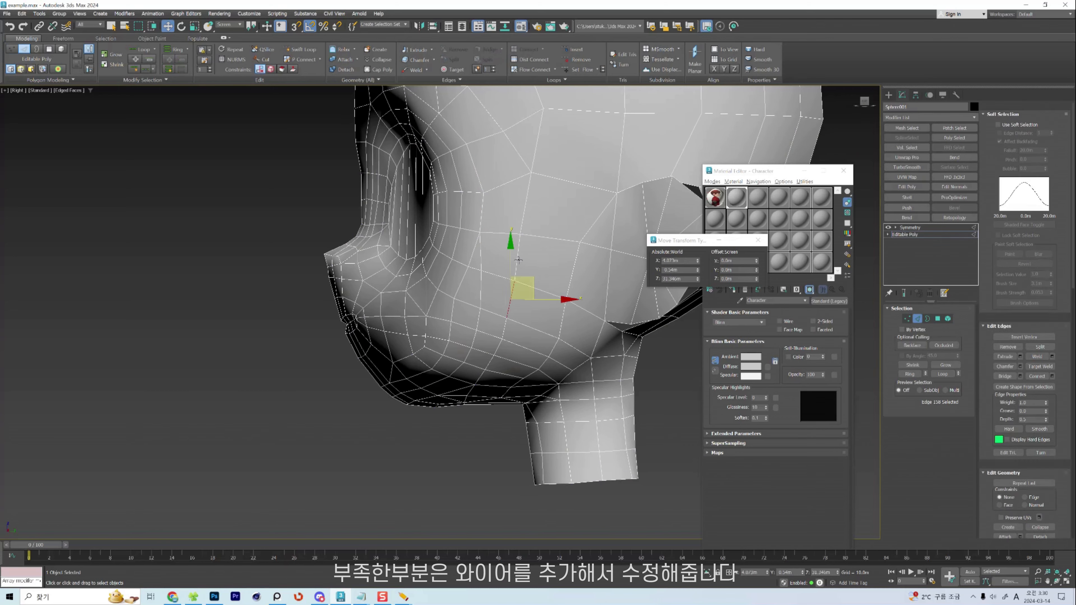
left_click(514, 256)
scroll(510, 327, "up", 2)
middle_click_drag(561, 366, 384, 298, "alt")
Connect the ring of edges across the front of the neck and raise the centreline vertex at the throat.
key("alt+c")
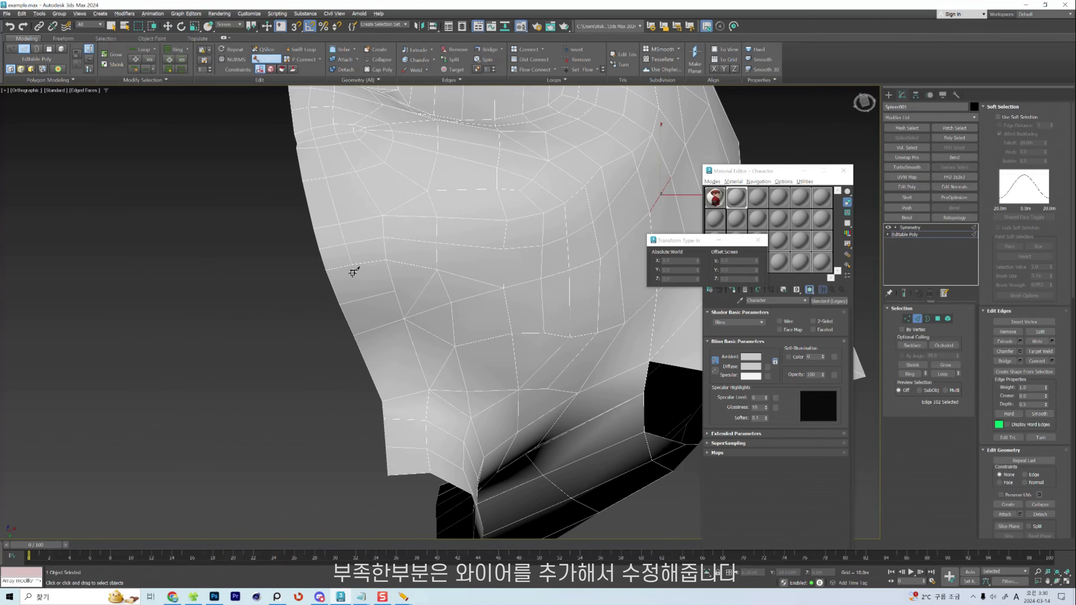
left_click(405, 419)
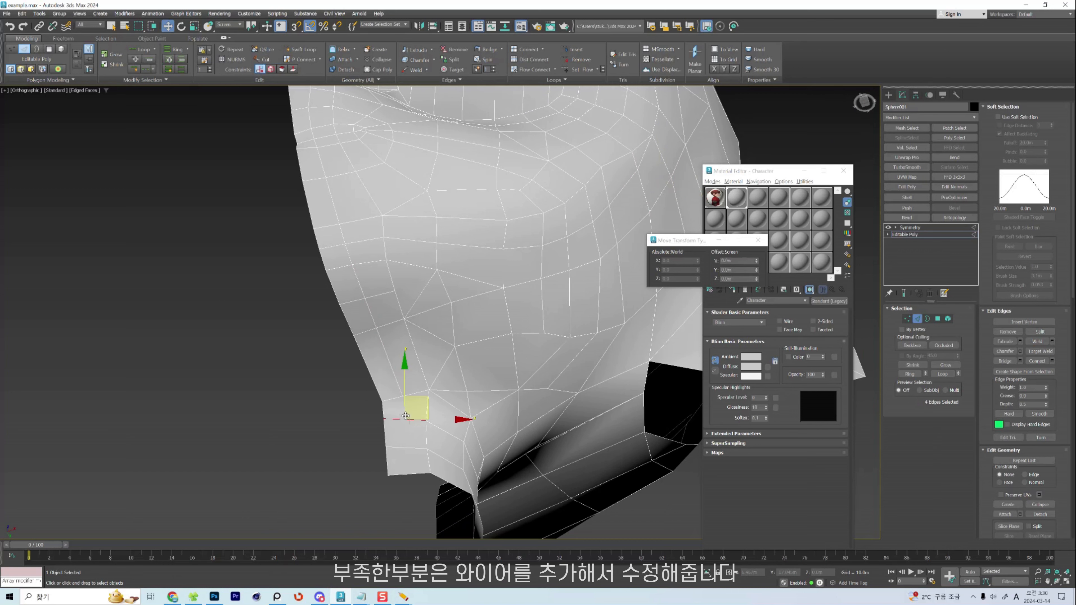
key("alt+r")
key("ctrl+shift+e")
key("1")
left_click(402, 396)
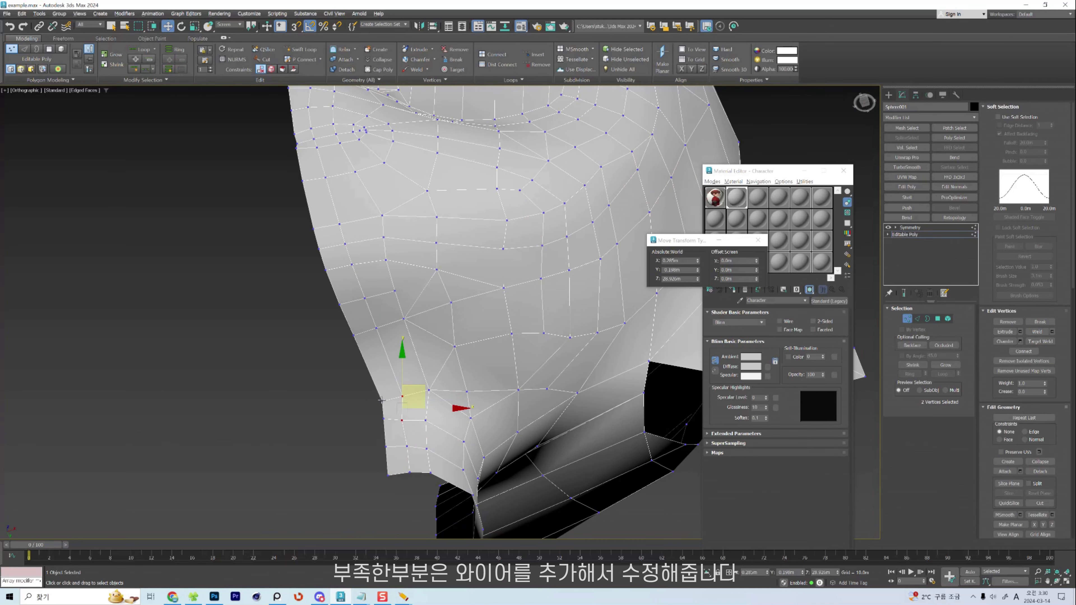
left_click(381, 400)
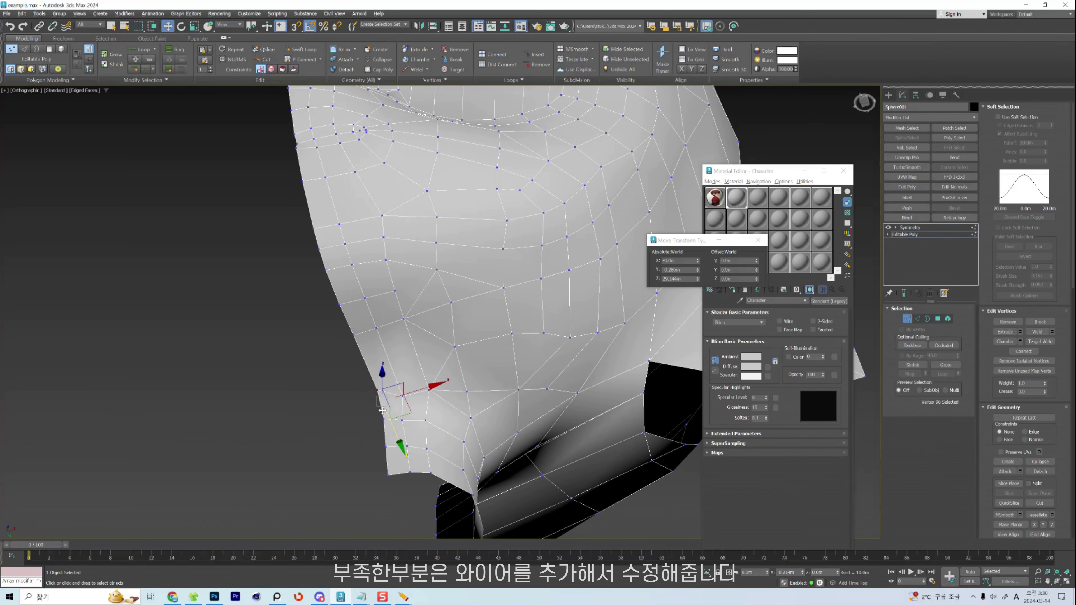
Move the vertical edges beside the neck's front centreline in the right view to round the front of the neck.
key("2")
left_click(405, 438)
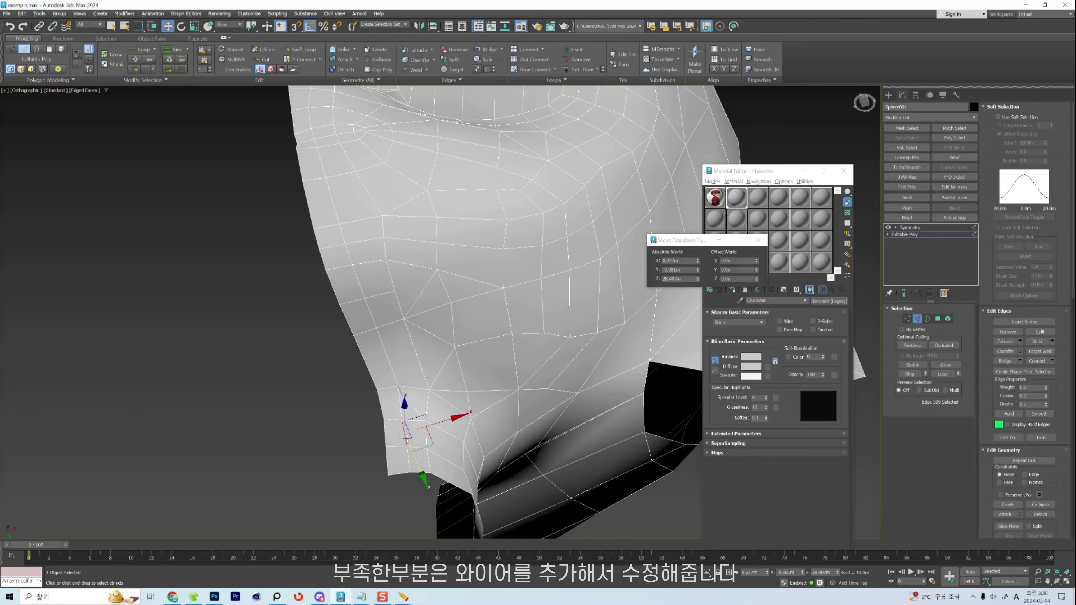
mouse_move(413, 459)
middle_mouse_down("alt")
mouse_move(410, 486)
mouse_move(430, 464)
mouse_move(423, 446)
mouse_move(373, 445)
middle_mouse_up("alt")
scroll(398, 432, "down", 5)
key("v")
key("r")
scroll(466, 413, "up", 8)
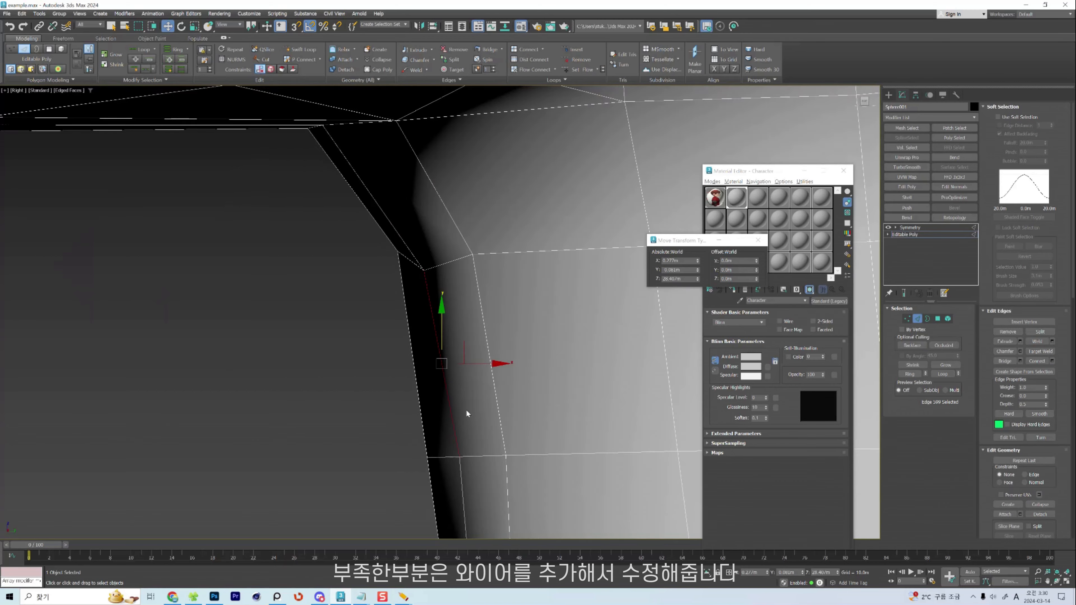
scroll(466, 399, "down", 2)
key("shift+s")
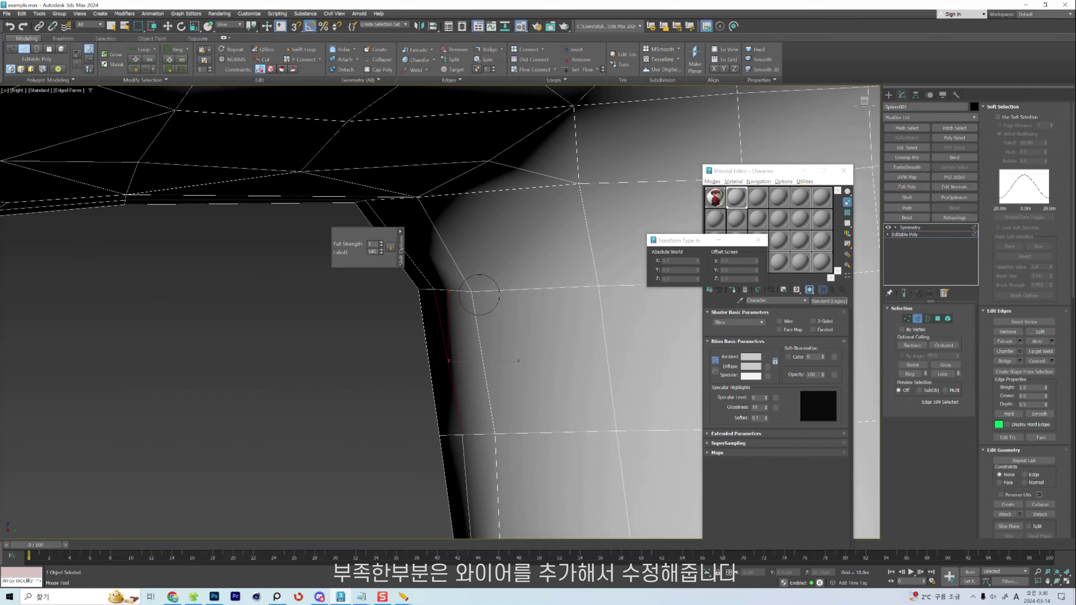
key("w")
scroll(450, 263, "down", 3)
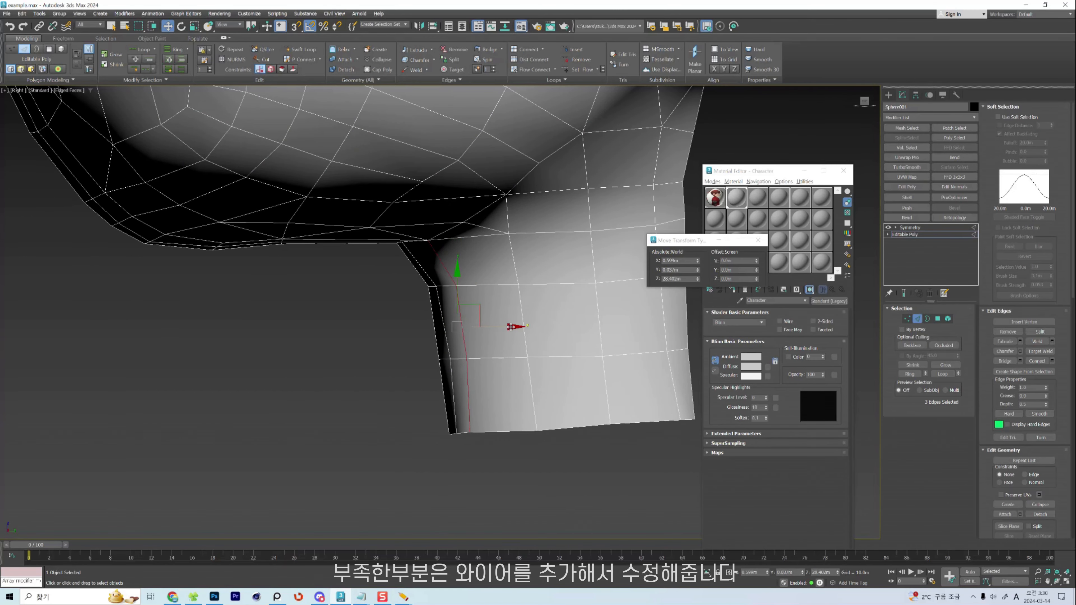
Reposition the vertices on the front of the neck and under the jaw to smooth the profile.
key("1")
left_click(488, 431)
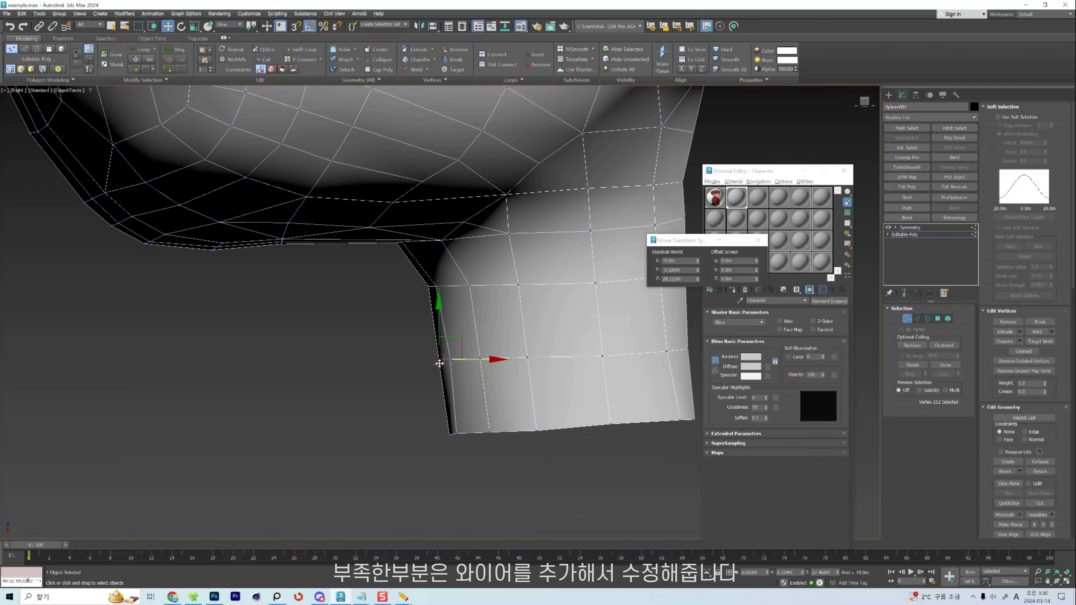
middle_click_drag(472, 254, 487, 301)
left_click(416, 252)
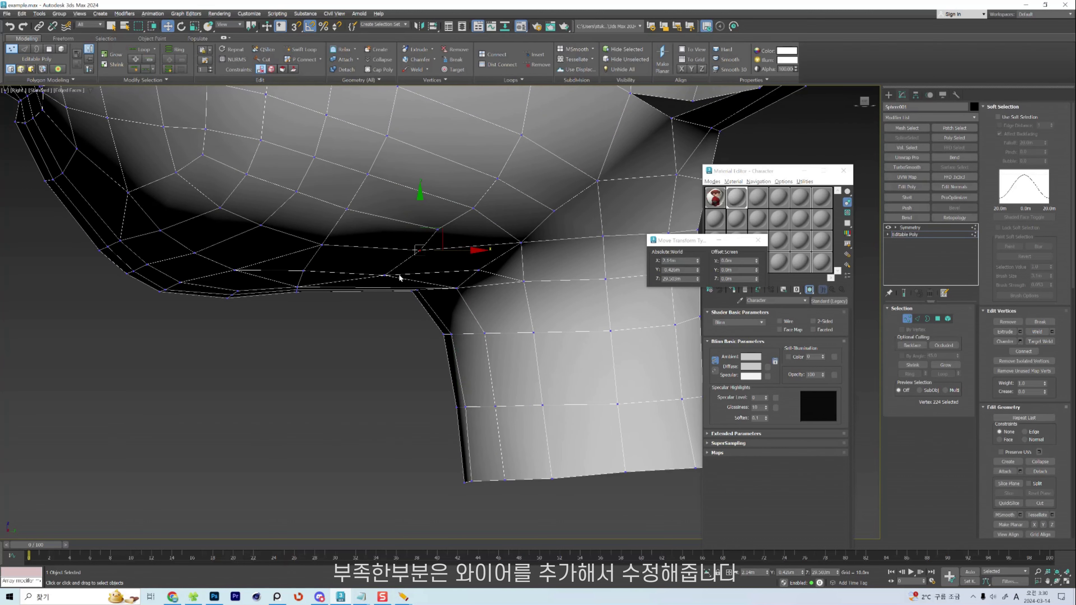
scroll(311, 275, "down", 3)
scroll(359, 257, "up", 3)
left_click(424, 251)
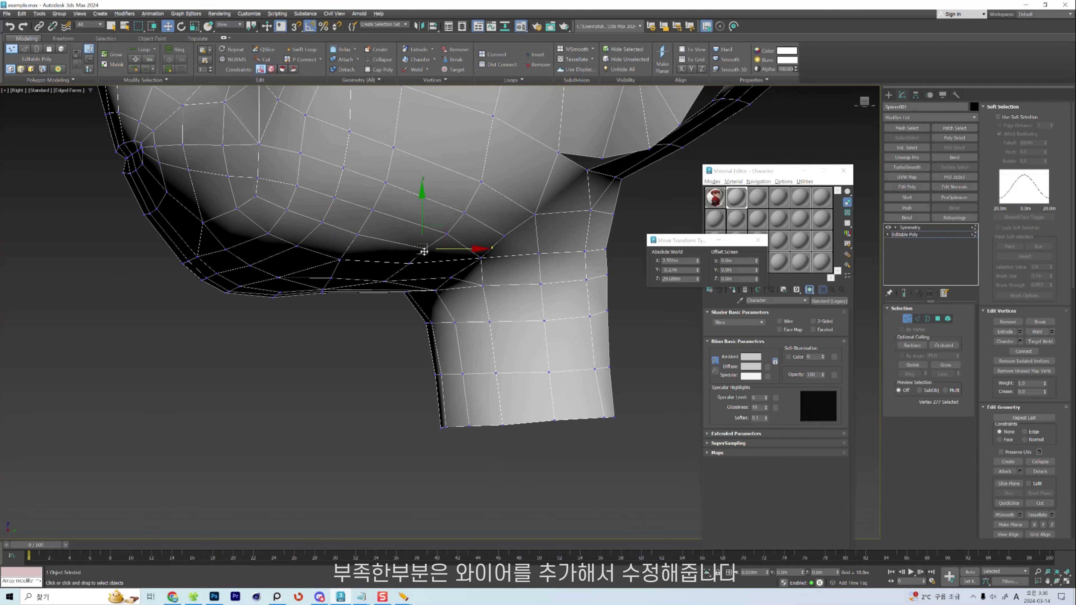
Connect two vertices on the underside of the jaw just above the neck with a new edge.
middle_click_drag(476, 281, 439, 301, "alt")
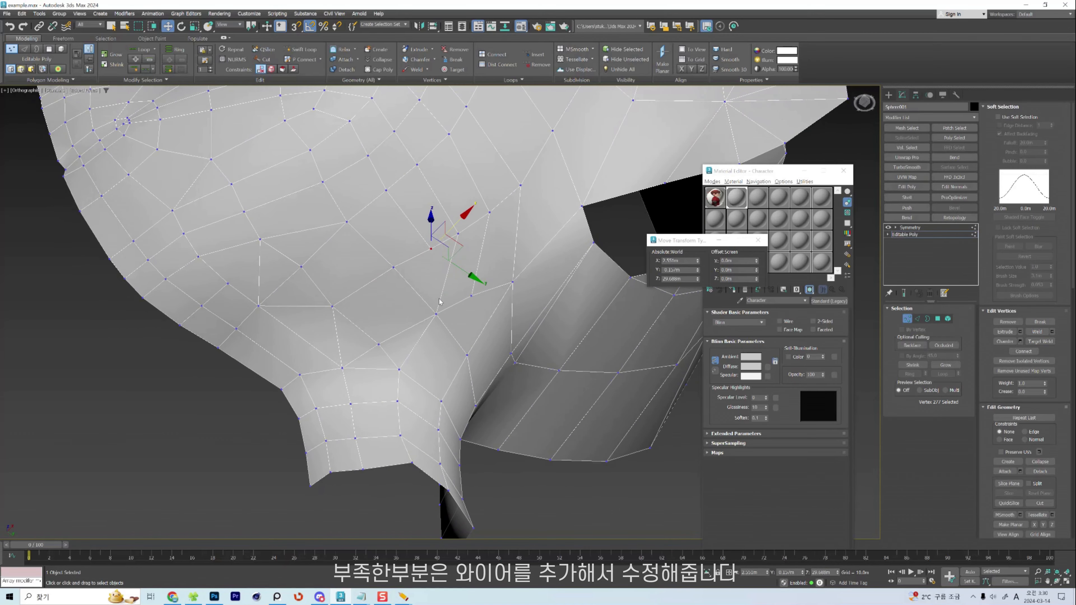
middle_click_drag(425, 263, 456, 246, "alt")
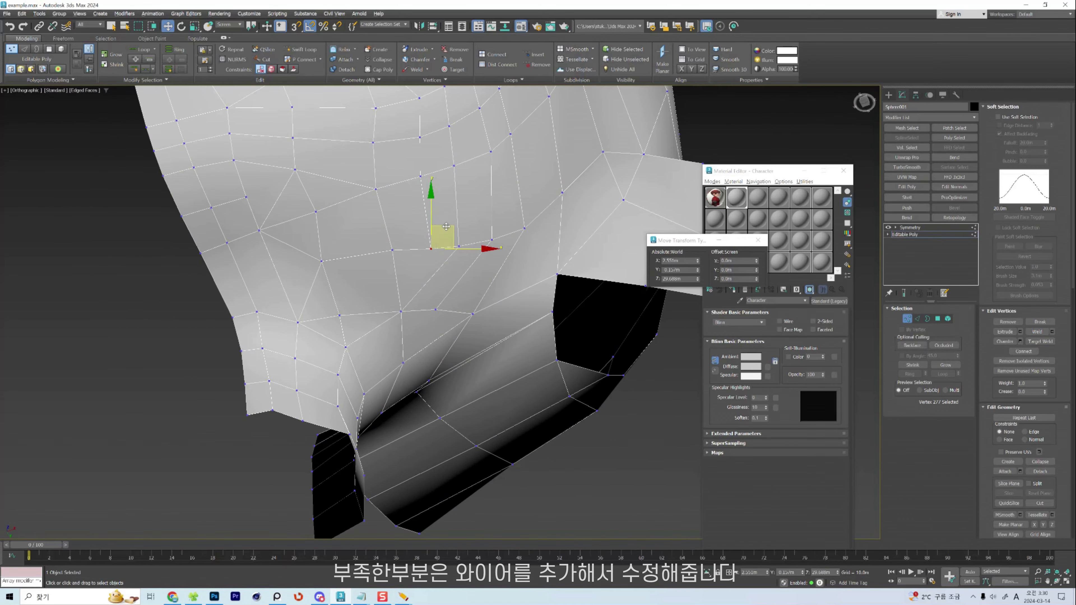
left_click(382, 254)
left_click(401, 311, "ctrl")
key("ctrl+shift+e")
key("2")
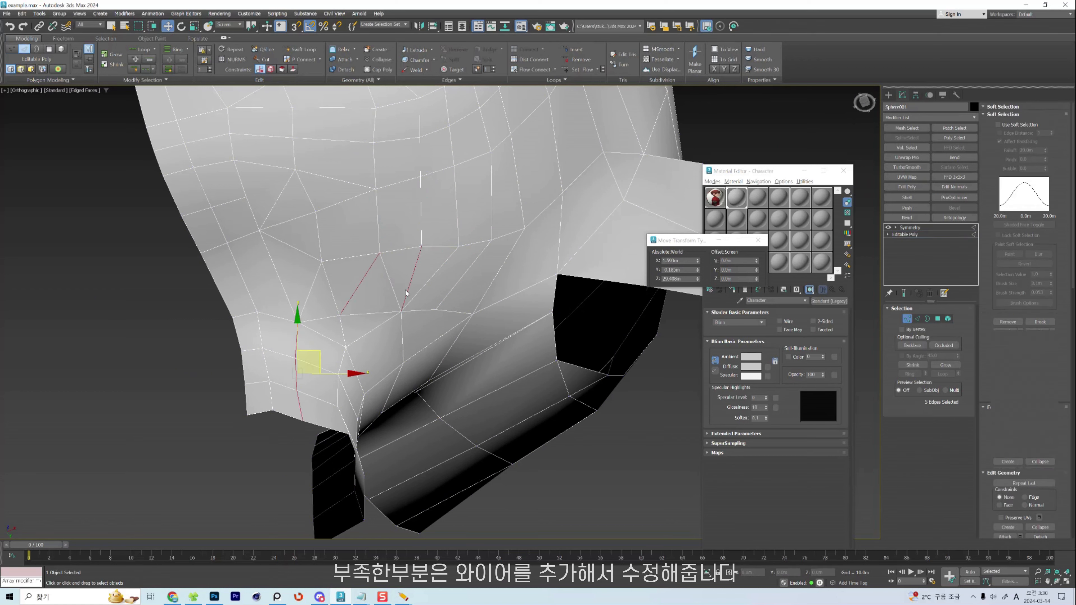
Connect the neighbouring pair of underside jaw vertices closer to the ear with another edge.
key("1")
left_click(459, 246)
left_click(436, 309, "ctrl")
key("ctrl+shift+e")
key("2")
key("e")
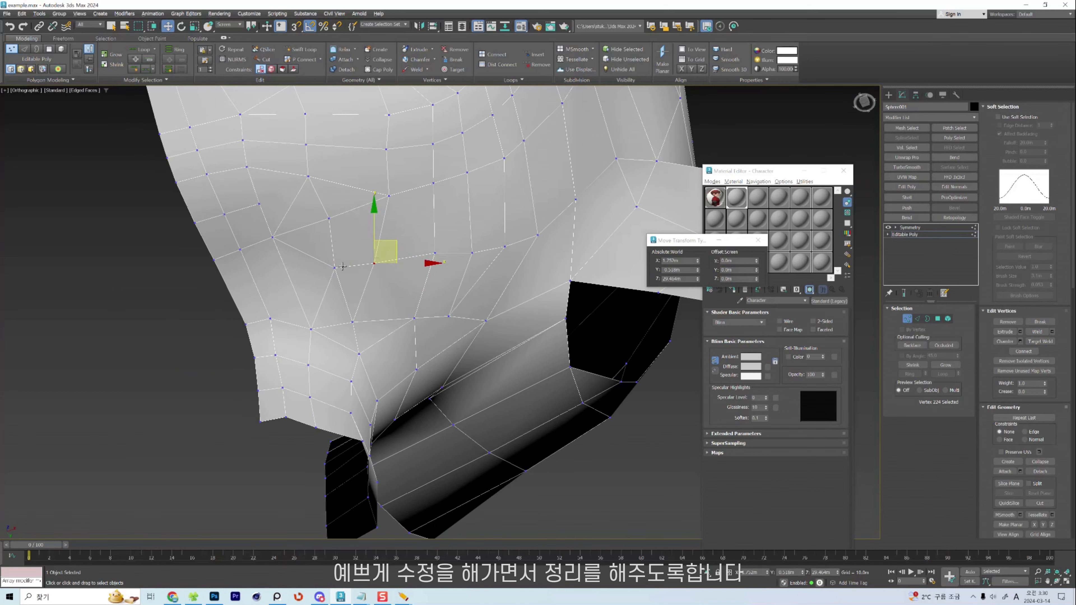
Adjust a vertex on the jaw's underside and connect two lower-face vertices beside it with a new edge.
mouse_move(339, 267)
left_mouse_down()
mouse_move(398, 258)
mouse_move(338, 267)
left_mouse_up()
middle_click_drag(338, 266, 373, 309, "alt")
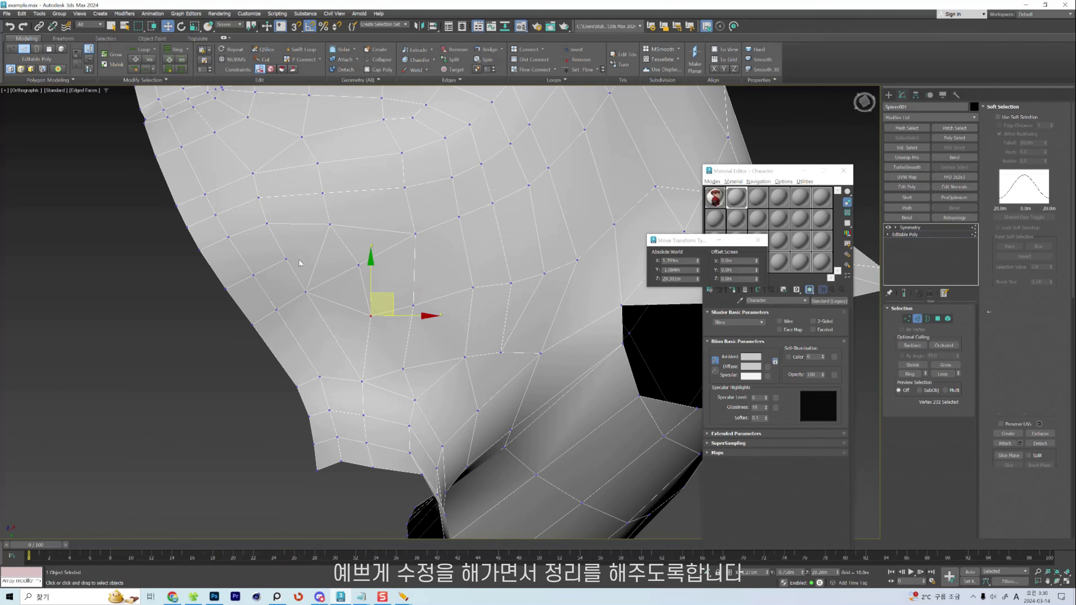
left_click(286, 259)
left_click(330, 225, "ctrl")
middle_click_drag(334, 225, 372, 288, "alt")
key("ctrl+shift+e")
key("2")
key("1")
Select the edges along the underside of the jaw in front of the neck and connect them with an added edge.
scroll(385, 239, "down", 4)
scroll(360, 284, "up", 4)
left_click(351, 281)
left_click(392, 282)
left_click(408, 270)
left_click(350, 281)
left_click(392, 282)
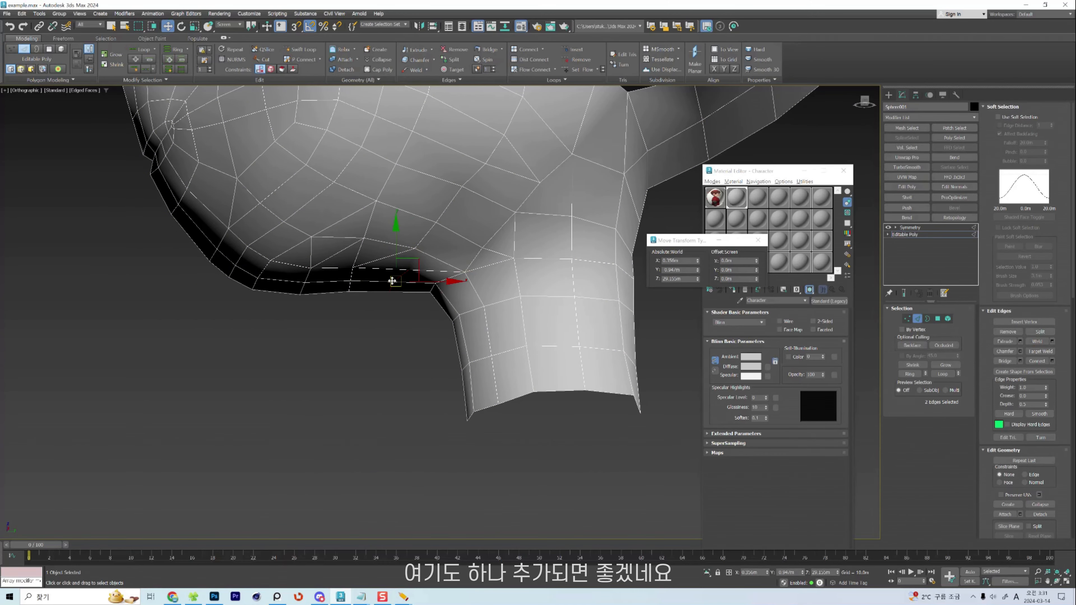
left_click(407, 270)
left_click(407, 269)
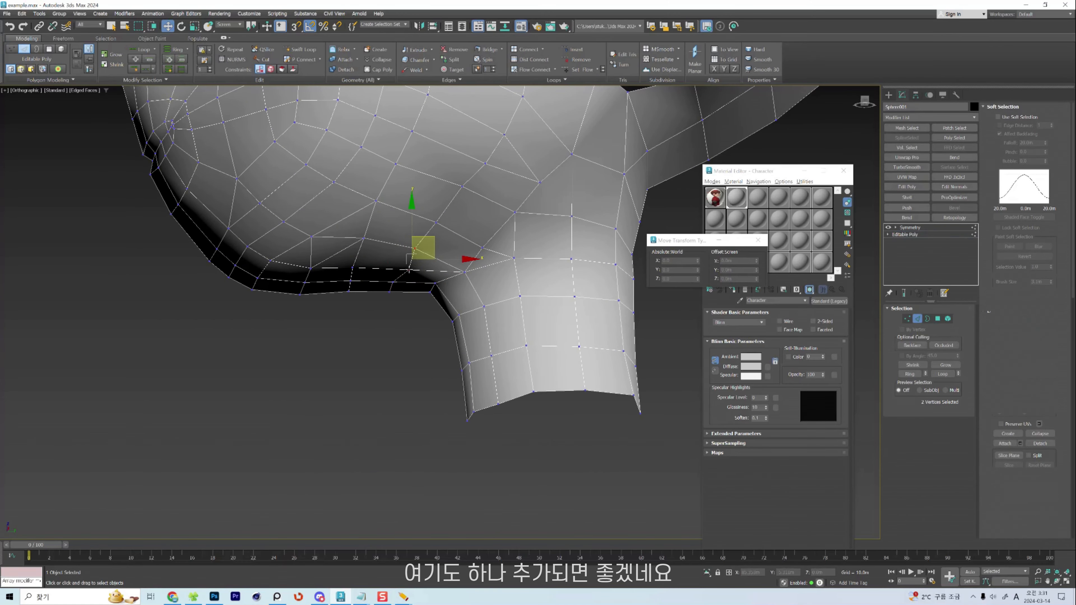
Reposition the vertices where the jaw's underside meets the front of the neck to smooth the transition.
left_click_drag(421, 246, 414, 242)
left_click_drag(465, 274, 454, 270)
middle_click_drag(513, 208, 495, 238, "alt")
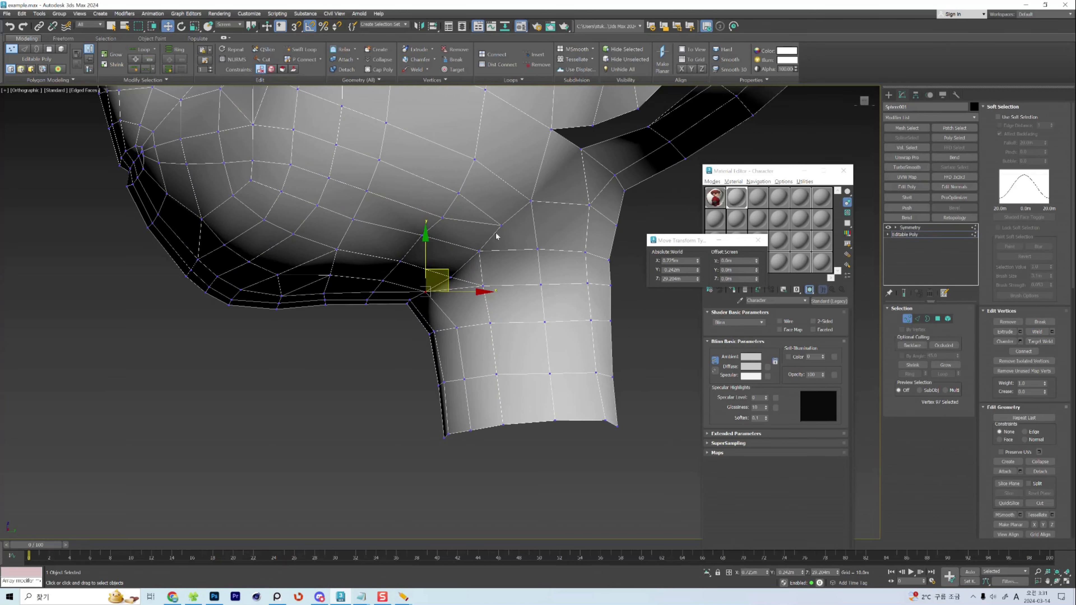
left_click_drag(502, 226, 502, 230)
Connect the vertices at the junction of the jaw and upper neck with a new edge.
left_click(540, 257, "ctrl")
middle_click_drag(542, 262, 566, 261, "alt")
left_click(470, 285, "ctrl")
key("ctrl+shift+e")
In the back view, reposition the vertices where the underside of the head meets the neck to smooth the curve.
key("v")
key("k")
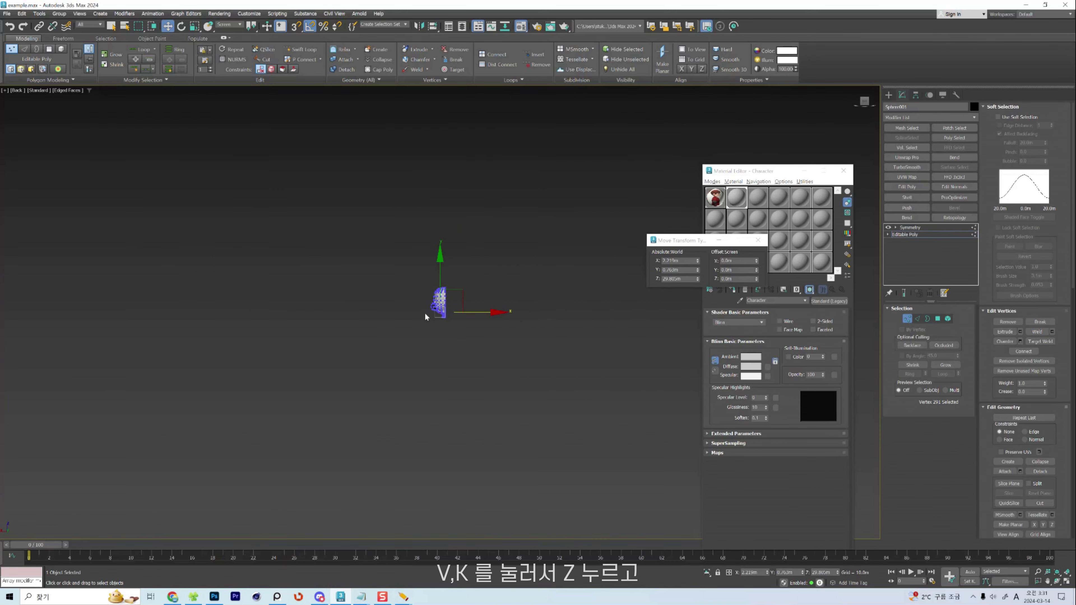
key("z")
key("z")
scroll(441, 314, "up", 5)
left_click(488, 270)
left_click_drag(489, 270, 568, 297)
key("2")
left_click(546, 301)
key("1")
left_click_drag(495, 326, 526, 323)
left_click_drag(542, 372, 542, 362)
Even out the side contour of the neck in the back view with the Shift brush.
left_click(560, 408)
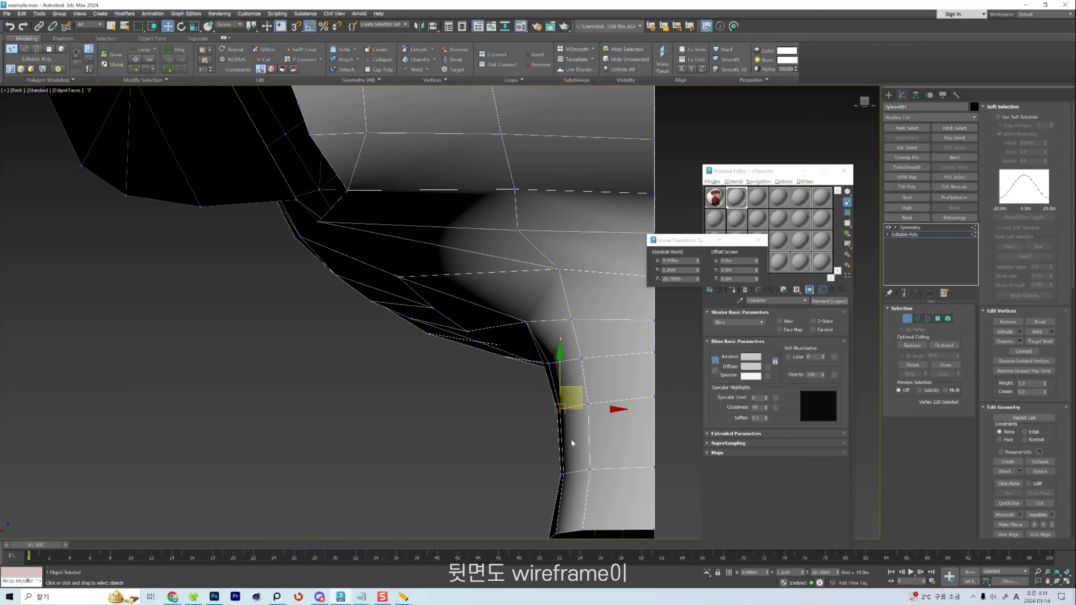
middle_click_drag(571, 442, 566, 363)
scroll(550, 339, "up", 3)
key("shift+s")
left_click_drag(550, 295, 542, 296)
scroll(544, 333, "down", 2)
left_click_drag(547, 403, 529, 405)
scroll(506, 278, "down", 4)
Select four edges on the lower back of the head and shift them slightly toward the centreline.
mouse_move(502, 179)
middle_mouse_down()
mouse_move(536, 270)
mouse_move(499, 329)
middle_mouse_up()
key("2")
key("2")
key("2")
left_click(530, 248)
scroll(530, 248, "down", 3)
left_click(492, 287, "ctrl")
left_click(491, 263, "ctrl")
left_click(513, 296, "ctrl")
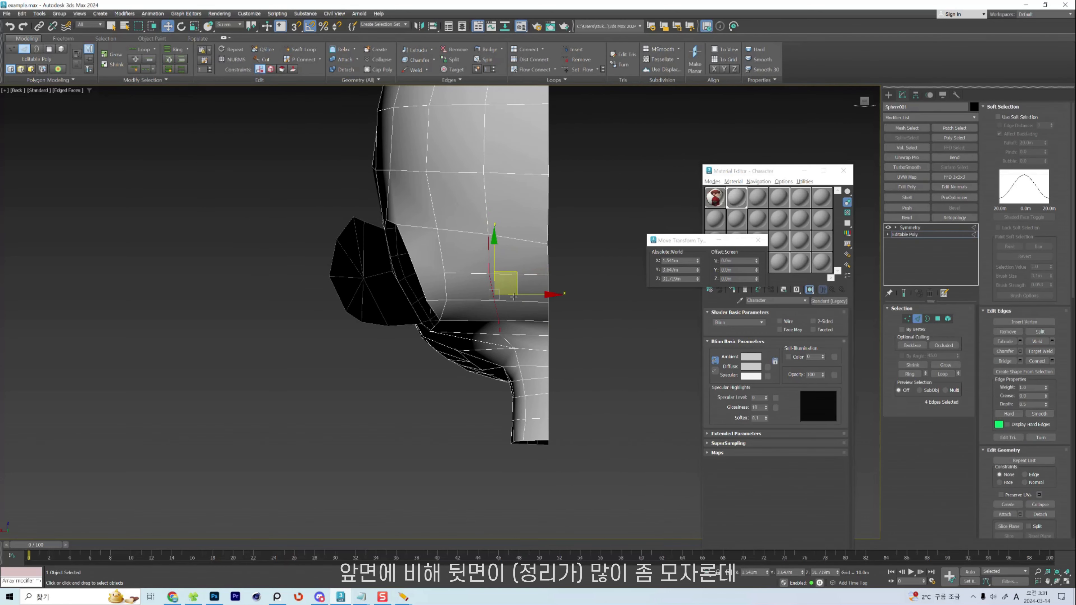
left_click_drag(551, 297, 552, 298)
Ring-select the edges beside the back centreline and flatten them horizontally by scaling them to zero in Y.
scroll(524, 352, "up", 2)
left_click(507, 344)
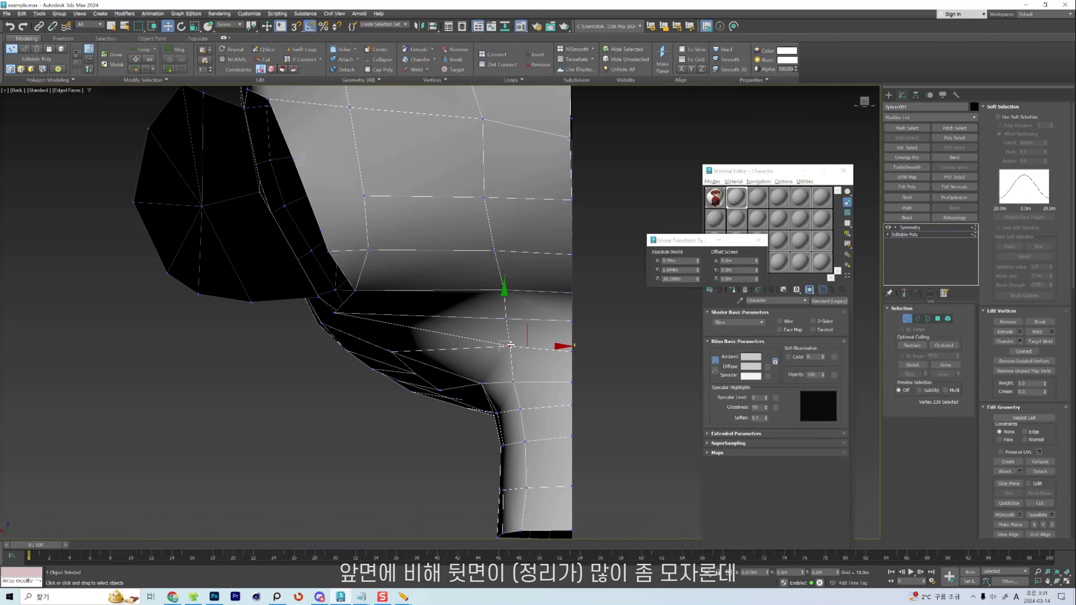
scroll(523, 328, "down", 3)
left_click(531, 290)
key("alt+r")
scroll(528, 283, "down", 2)
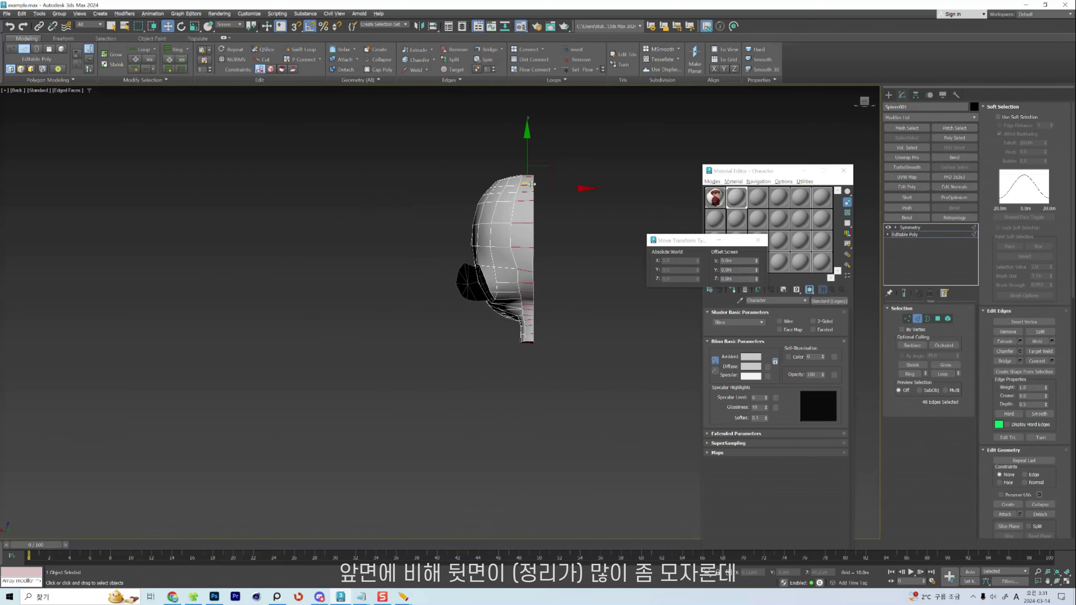
scroll(525, 188, "up", 1)
scroll(615, 281, "up", 5)
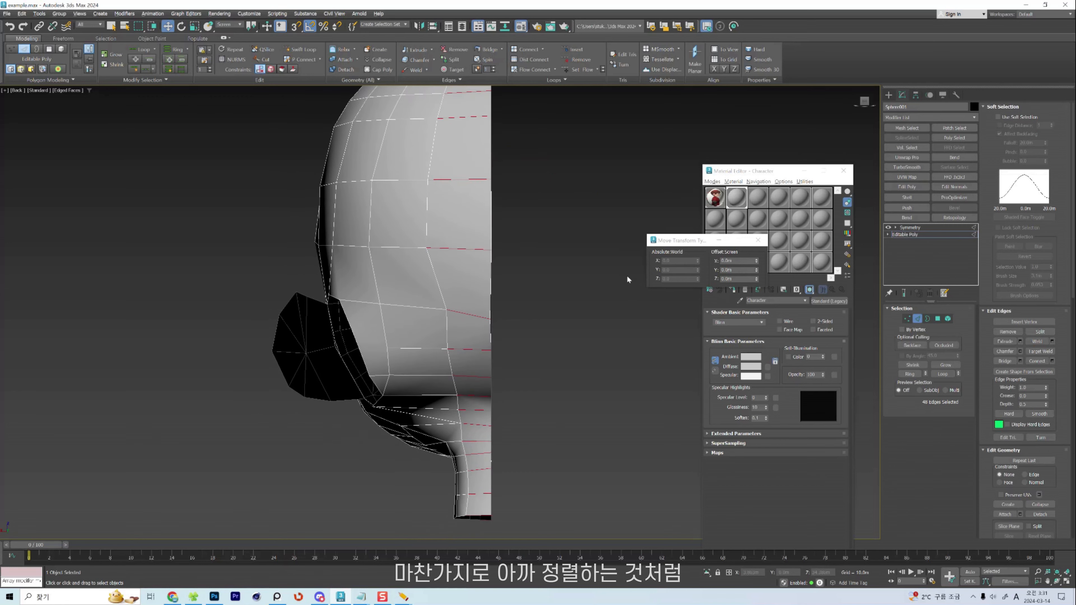
right_click(757, 272)
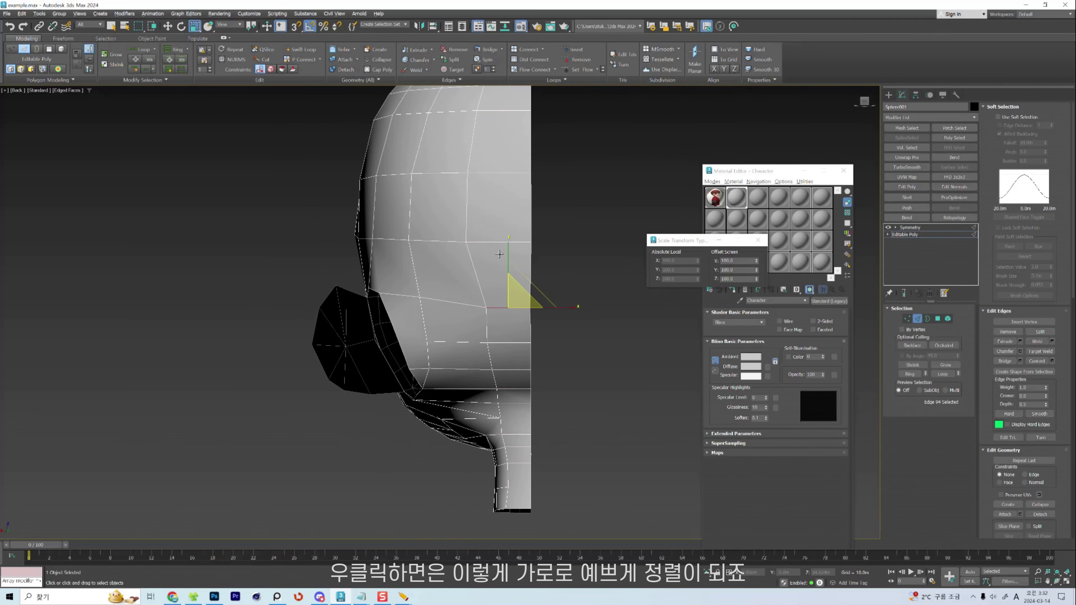
Reshape the edge flow over the upper back of the head with the Shift brush.
key("1")
scroll(464, 161, "up", 8)
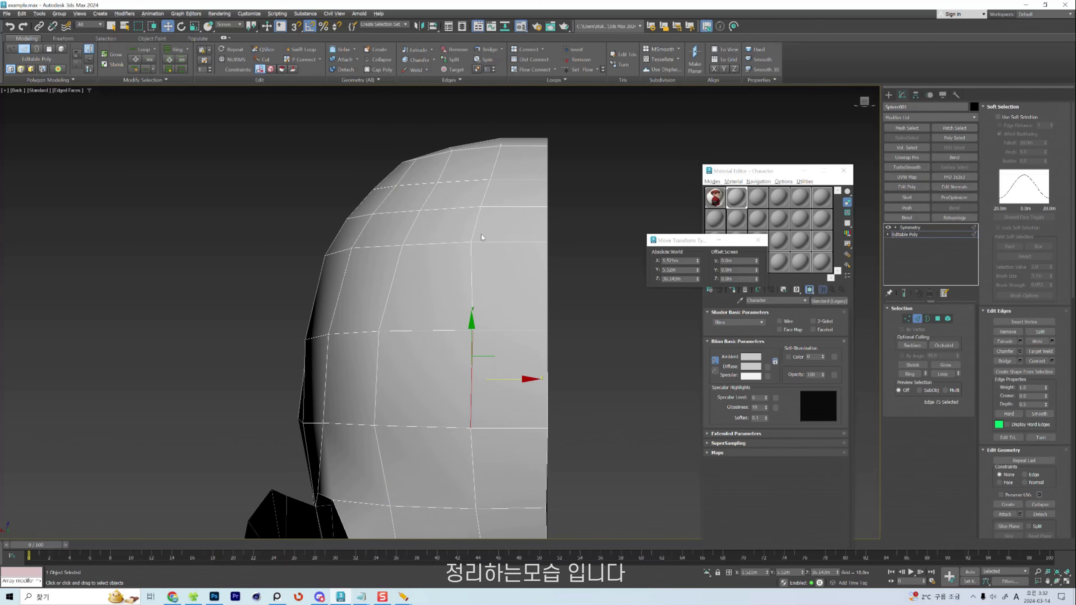
left_click_drag(459, 160, 452, 185)
scroll(523, 180, "down", 7)
scroll(537, 174, "up", 6)
left_click_drag(537, 175, 526, 191)
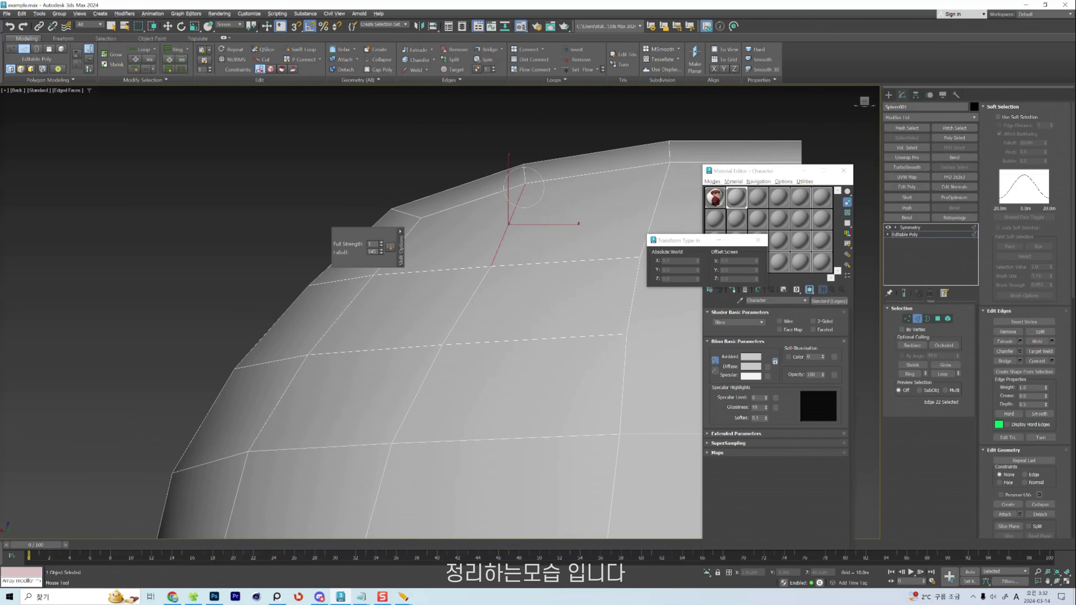
scroll(522, 213, "down", 6)
Even out the spacing of the vertical edge lines across the back of the head.
left_click(559, 236)
key("2")
middle_click_drag(555, 247, 541, 128)
left_click_drag(534, 291, 538, 291)
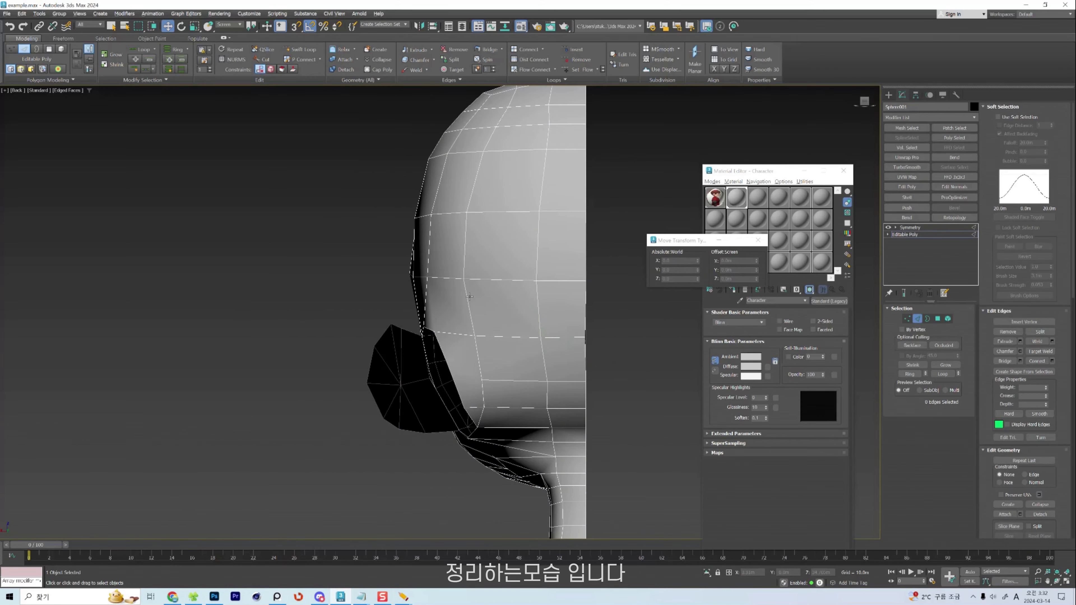
left_click_drag(478, 182, 482, 182)
scroll(531, 140, "up", 2)
key("1")
scroll(482, 127, "down", 2)
Move the vertices on the back of the head just above the ear inward for a cleaner contour.
left_click(413, 324)
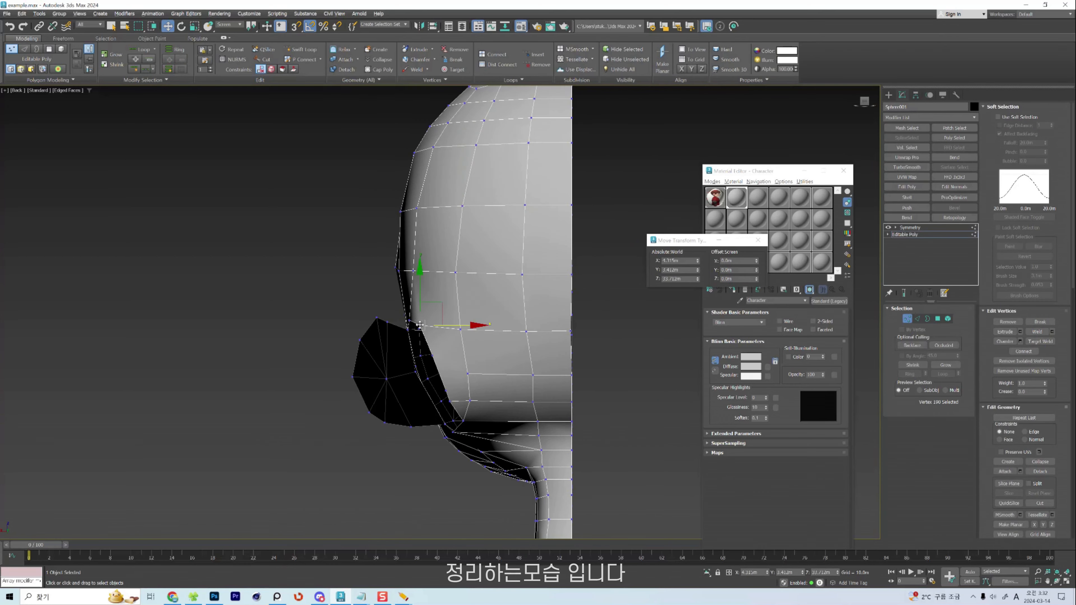
scroll(407, 321, "up", 4)
left_click(384, 221)
left_click_drag(398, 221, 408, 220)
scroll(408, 216, "down", 7)
scroll(413, 198, "up", 4)
Check the temple and the area above the ear for dents and reposition the vertices there.
middle_click_drag(413, 197, 460, 248, "alt")
left_click(448, 320)
scroll(454, 312, "up", 5)
scroll(456, 308, "down", 4)
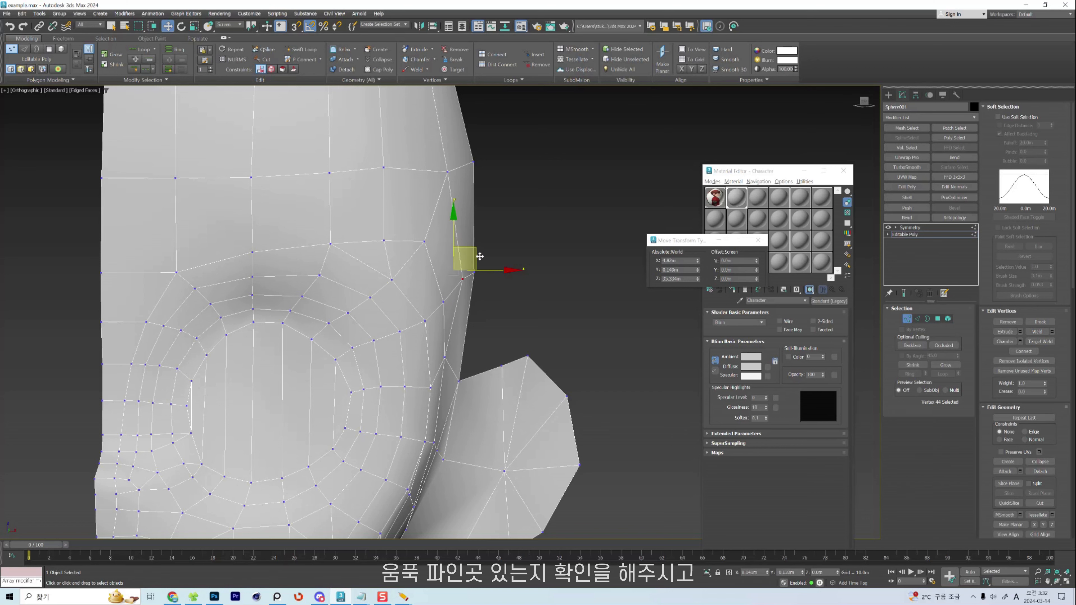
left_click(445, 359)
left_click(431, 387)
scroll(436, 381, "down", 4)
middle_click_drag(436, 382, 381, 280)
key("2")
left_click(507, 313)
key("1")
scroll(493, 360, "up", 4)
Cut a new edge down the side of the head in front of the ear and remove the redundant edge.
key("2")
left_click(453, 423)
mouse_move(453, 424)
middle_mouse_down("alt")
mouse_move(487, 351)
mouse_move(495, 369)
middle_mouse_up("alt")
scroll(498, 348, "up", 2)
key("shift+s")
scroll(497, 338, "down", 6)
key("alt+c")
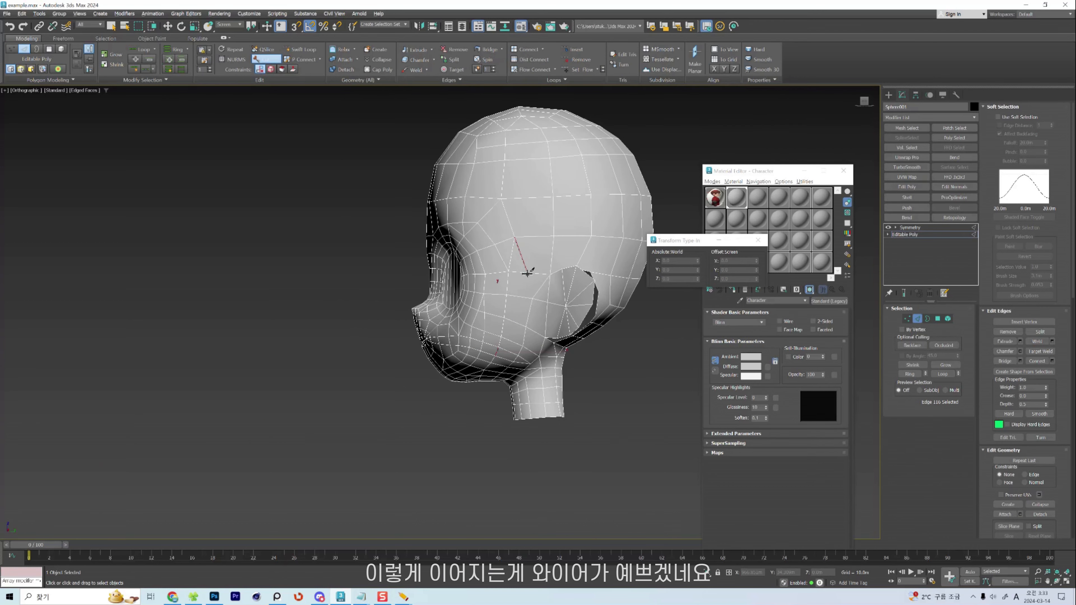
left_click(541, 285)
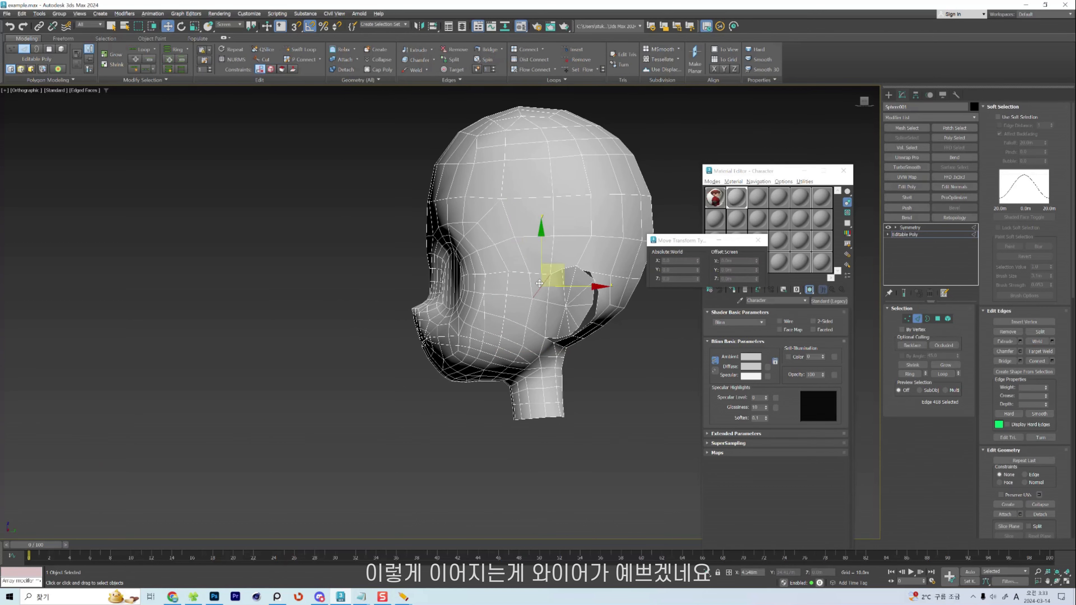
key("BackSpace")
Reposition the vertices on the cheek in front of the ear to even out the surrounding edge flow.
scroll(533, 284, "up", 3)
left_click(529, 284)
key("1")
left_click_drag(531, 313, 526, 312)
key("2")
left_click(501, 308)
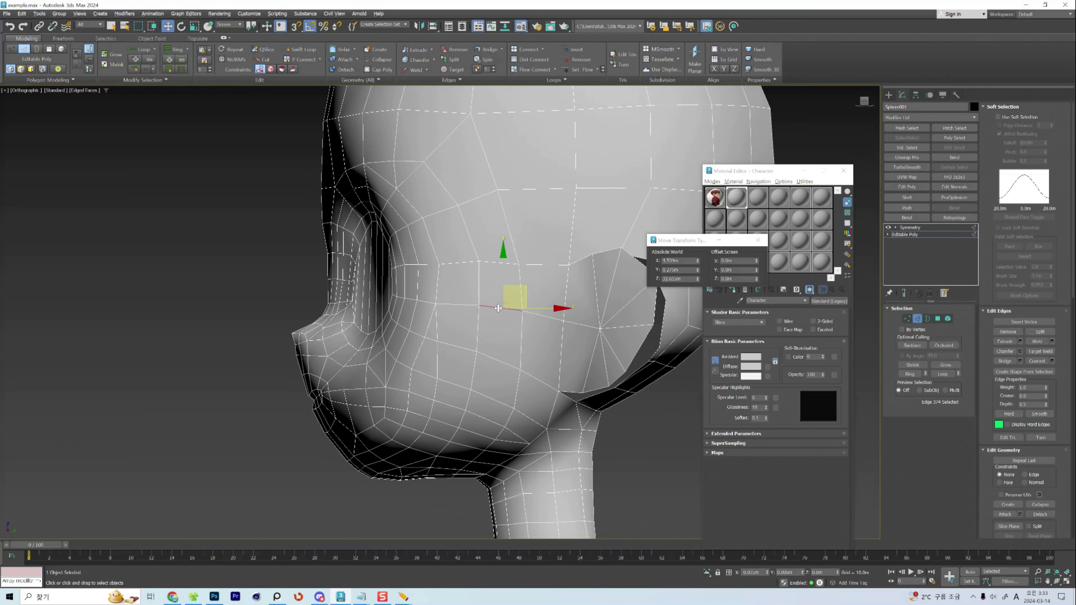
key("1")
left_click(520, 370)
Target-weld the vertex in the middle of the ear onto the vertex toward the cheek.
middle_click_drag(593, 381, 473, 391, "alt")
left_click(432, 324)
middle_click_drag(297, 335, 439, 335, "alt")
key("ctrl+shift+w")
left_click(432, 324)
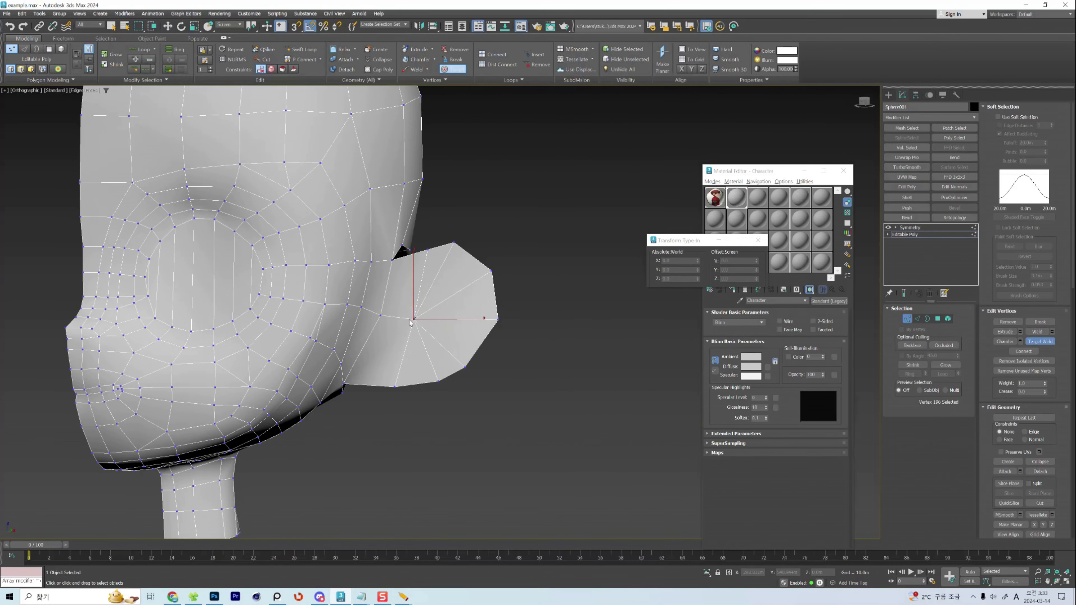
left_click(380, 315)
Remove the unneeded edges radiating across the ear's face.
middle_click_drag(452, 284, 468, 293)
key("alt+c")
key("alt+c")
key("2")
left_click(465, 312)
left_click(443, 324)
left_click(479, 326, "ctrl")
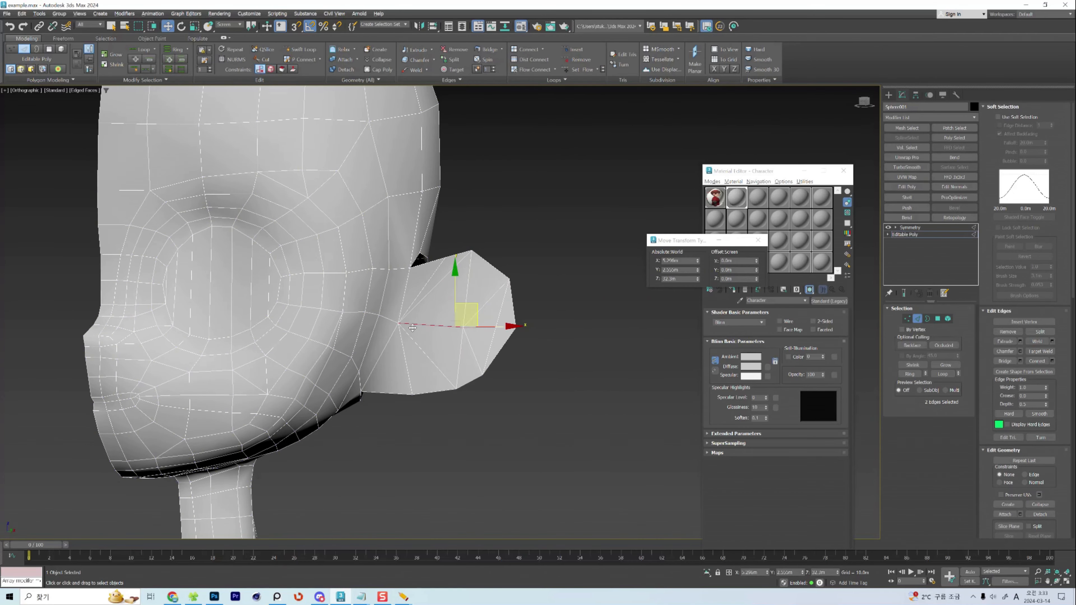
key("BackSpace")
middle_click_drag(504, 335, 473, 339, "alt")
left_click(469, 367)
left_click(487, 293, "ctrl")
key("BackSpace")
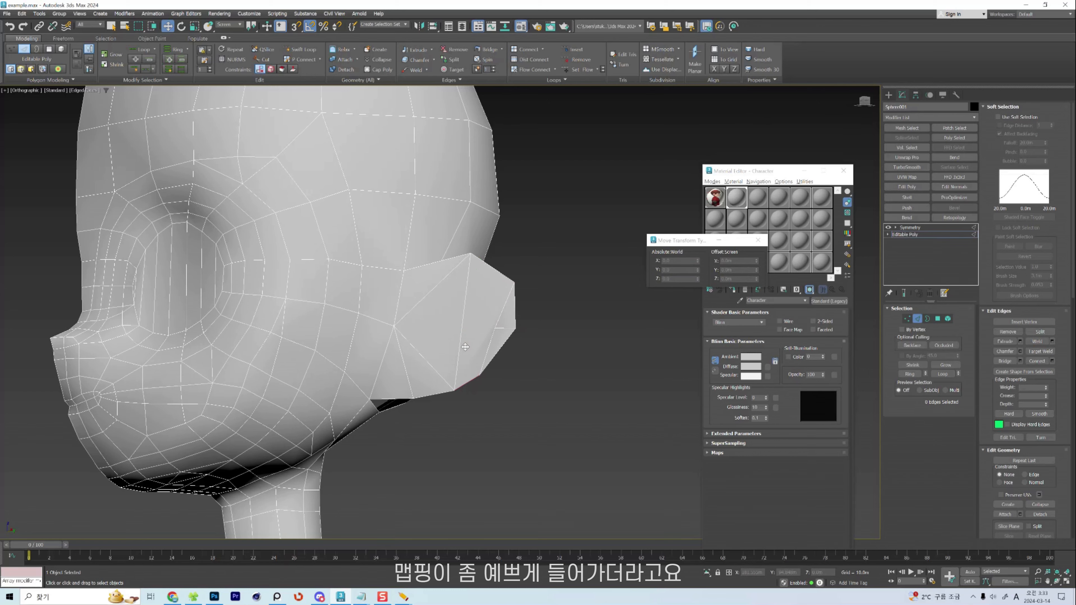
Rework the ear's inner vertices and push its outer rim toward the reference outline with the Shift brush.
key("1")
left_click(501, 328)
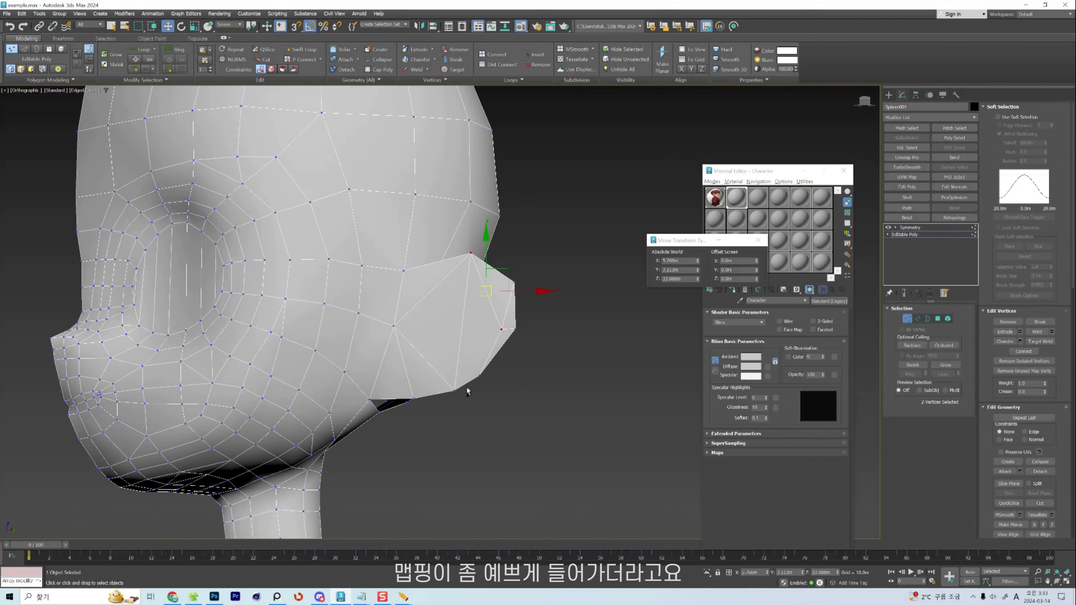
middle_click_drag(458, 387, 402, 387, "alt")
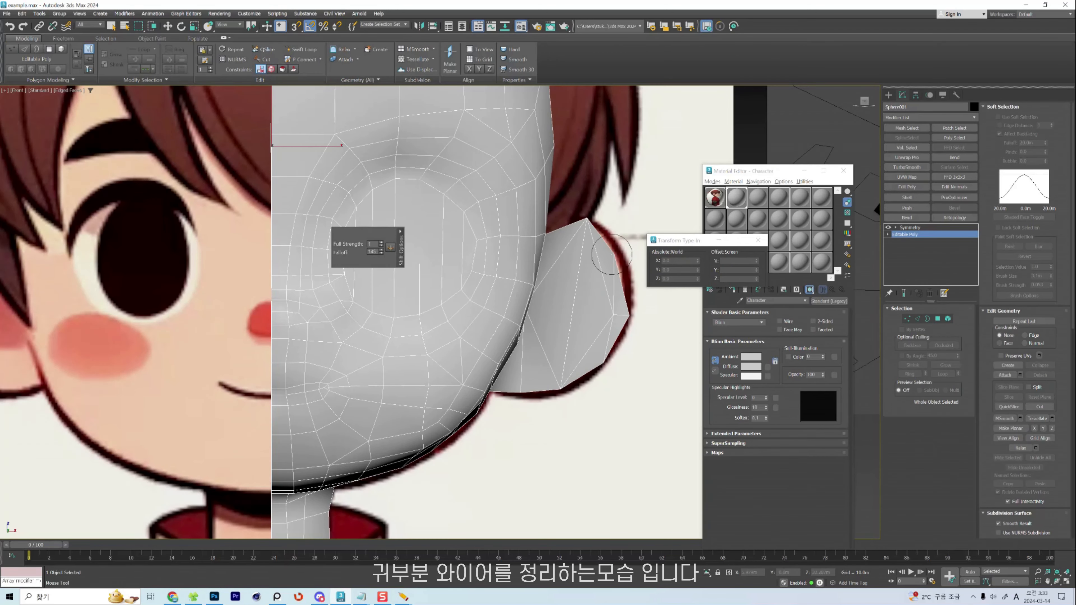
left_click_drag(611, 254, 618, 256)
right_click(568, 260)
mouse_move(569, 259)
middle_mouse_down("alt")
mouse_move(487, 263)
mouse_move(466, 280)
middle_mouse_up("alt")
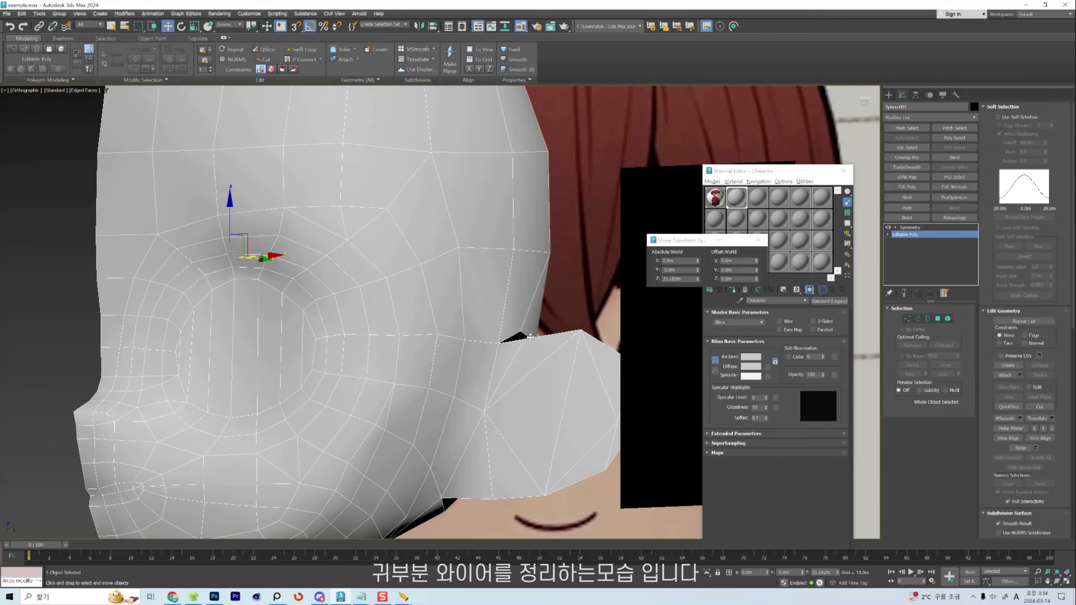
In the front view, move a vertex on the ear's outer rim outward to match the reference image.
key("f")
key("1")
left_click(440, 330)
scroll(439, 351, "up", 4)
left_click_drag(547, 344, 552, 343)
scroll(580, 138, "down", 2)
Split the ear's upper outer rim with Connect and move the new vertex outward to the reference outline.
key("2")
left_click_drag(551, 255, 530, 292)
key("ctrl+shift+e")
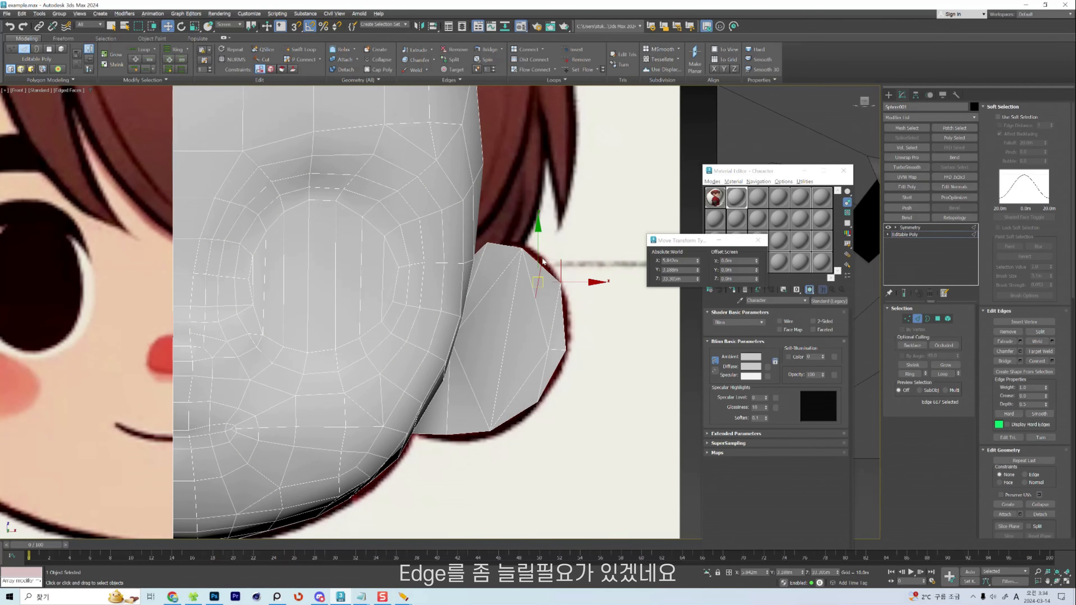
key("1")
left_click(542, 264)
left_click_drag(555, 249, 561, 244)
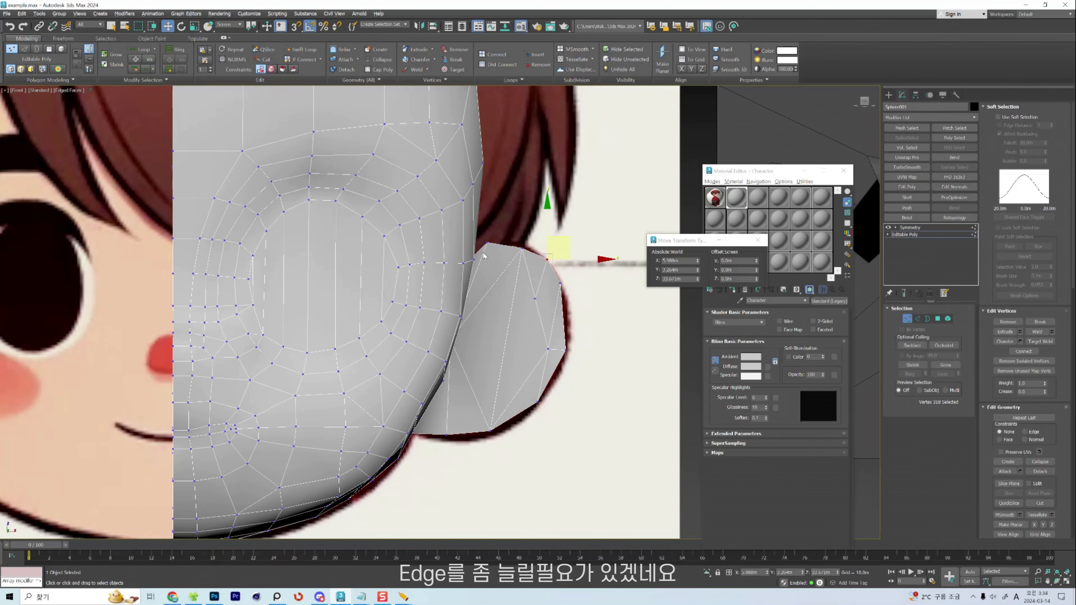
Split the ear's outer rim edges with Connect and move the rim vertices onto the reference outline.
key("2")
left_click(502, 254)
key("1")
left_click_drag(487, 243, 499, 245)
key("2")
key("ctrl+shift+e")
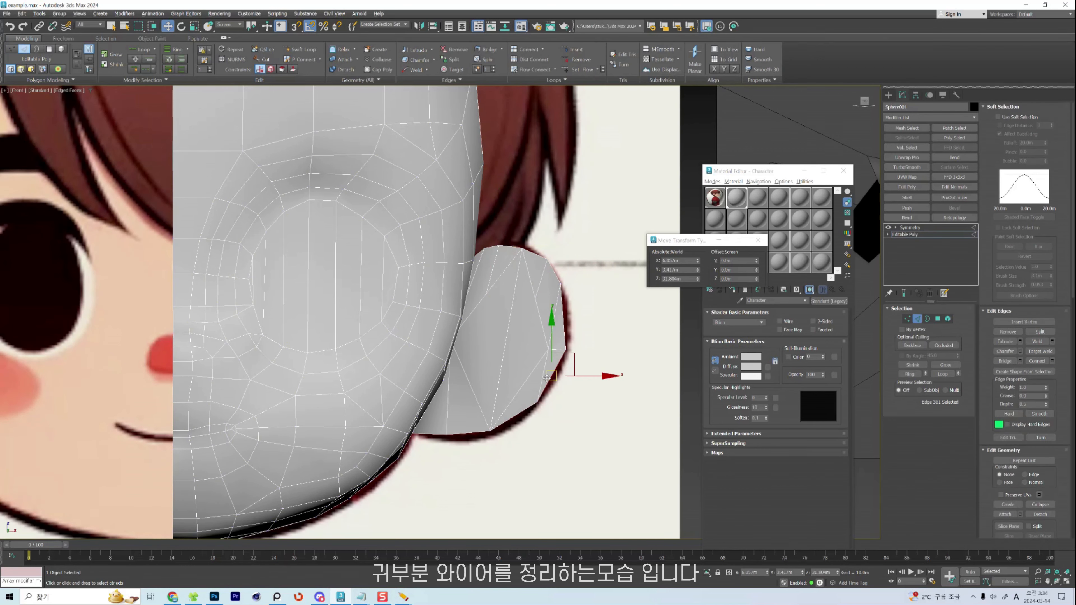
key("ctrl+shift+e")
key("1")
left_click_drag(563, 316, 560, 322)
key("2")
Collapse the short edges inside the ear's face to reduce its inner vertices.
left_click(552, 331)
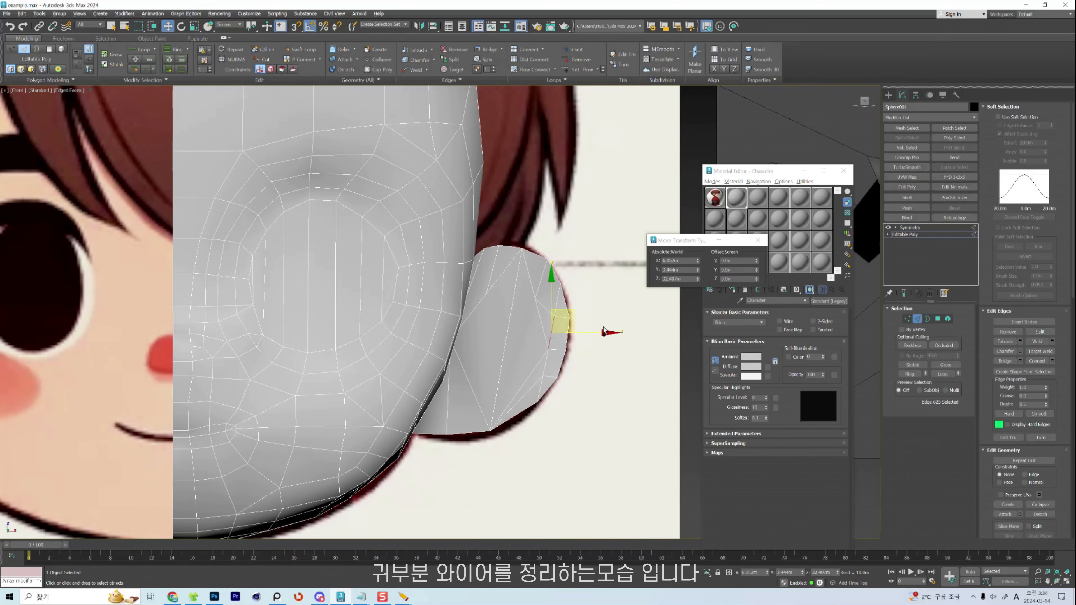
key("ctrl+alt+c")
left_click(544, 317)
key("ctrl+alt+c")
left_click(542, 345)
key("ctrl+alt+c")
left_click(508, 338)
key("1")
left_click(454, 346)
middle_click_drag(474, 364, 466, 322, "alt")
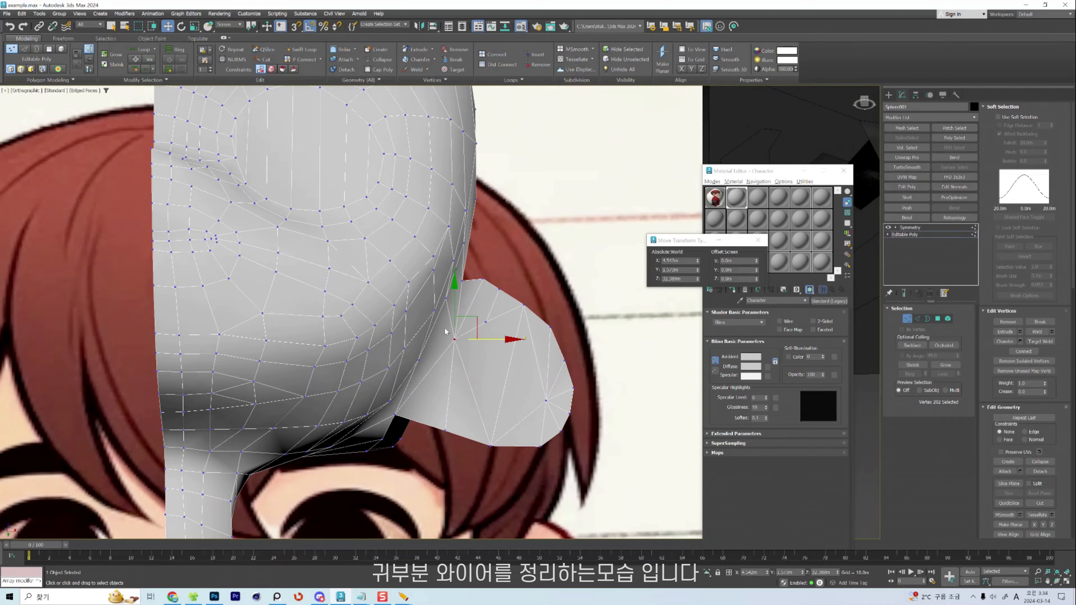
Pull the vertex at the ear's lower attachment outward and reposition the adjacent vertex beneath the jaw.
key("2")
left_click(439, 329)
key("1")
left_click_drag(392, 418, 410, 418)
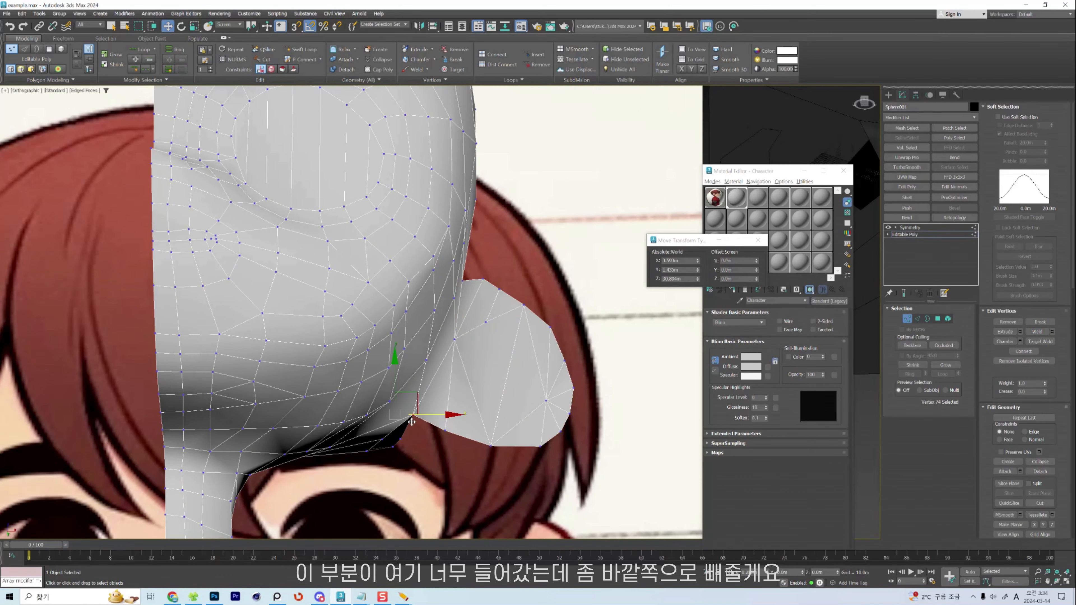
left_click(389, 402, "ctrl")
middle_click_drag(391, 404, 400, 425, "alt")
left_click_drag(396, 412, 376, 430)
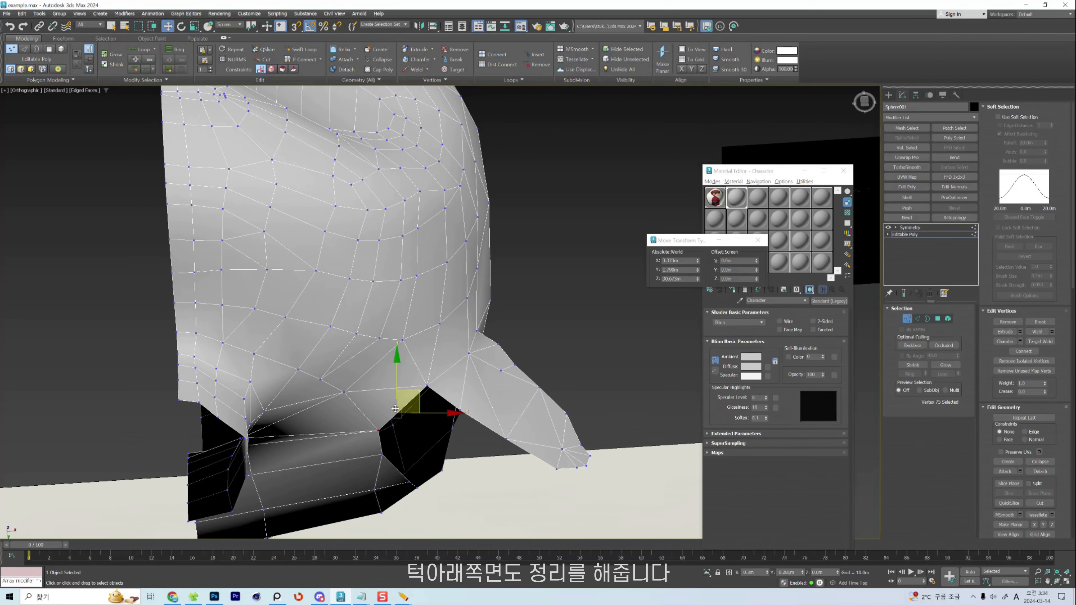
Collapse an edge on the jaw's underside near the ear and move a neighbouring jaw edge.
key("2")
left_click(909, 227)
left_click(904, 234)
middle_click_drag(336, 386, 400, 366)
left_click(400, 366)
key("ctrl+alt+c")
key("F3")
left_click(450, 274)
key("F3")
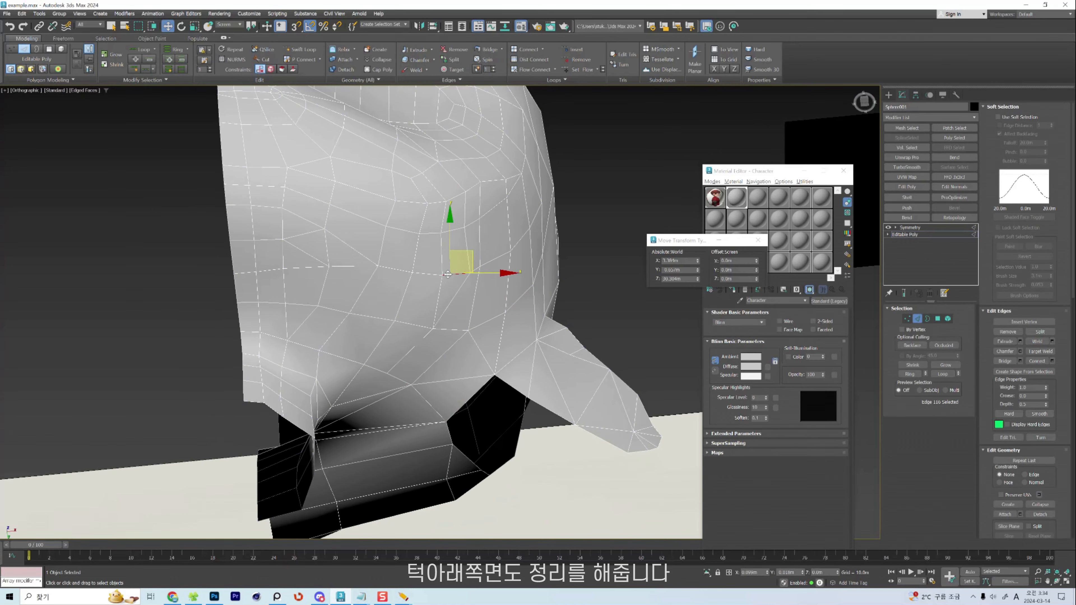
left_click_drag(461, 263, 491, 233)
Inspect the ear base in front wireframe view and collapse a short edge near where the ear meets the head.
key("f")
scroll(531, 295, "up", 5)
scroll(532, 295, "down", 5)
key("F3")
key("1")
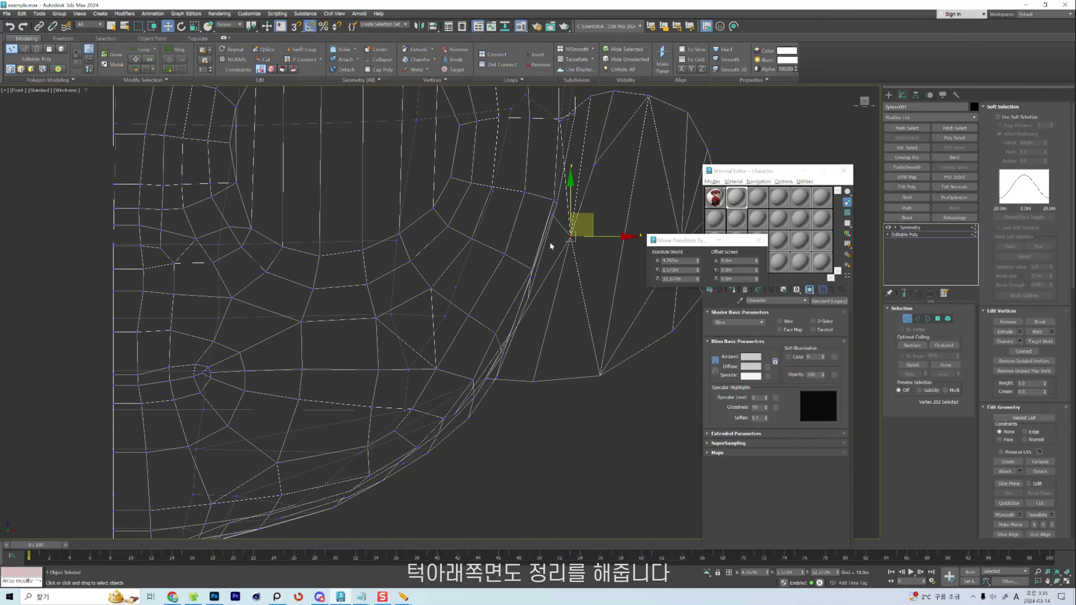
key("2")
key("F3")
key("1")
left_click(560, 270)
middle_click_drag(555, 288, 455, 354, "alt")
key("2")
left_click(482, 372)
key("ctrl+alt+c")
key("1")
left_click(508, 288)
middle_click_drag(508, 287, 527, 288, "alt")
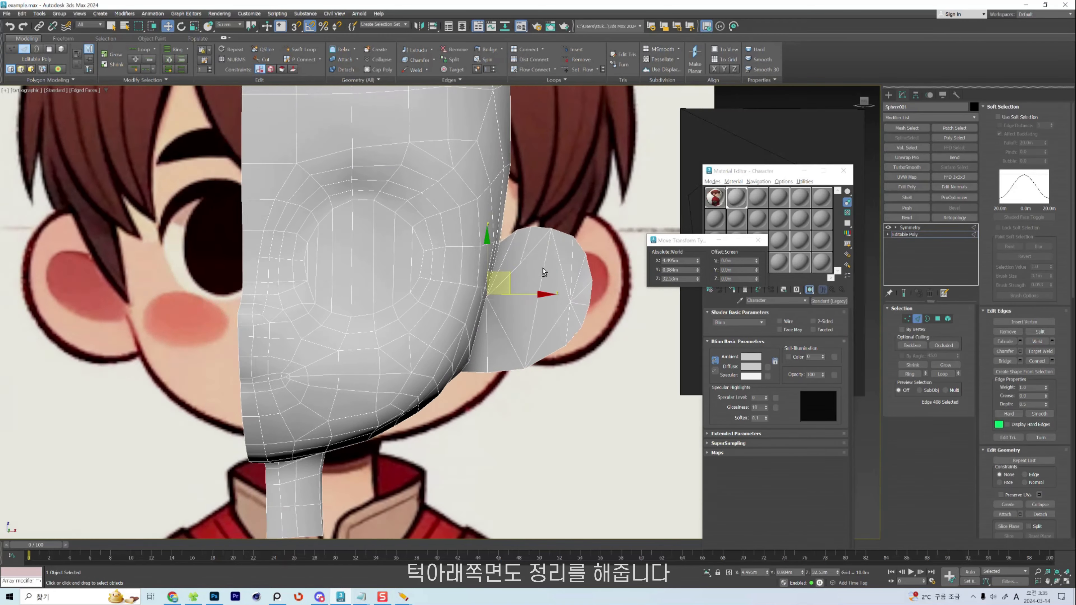
Collapse the ear's inner edges and target weld the leftover vertex so all edges meet at one centre vertex.
right_click(580, 304)
key("2")
left_click(513, 276, "alt")
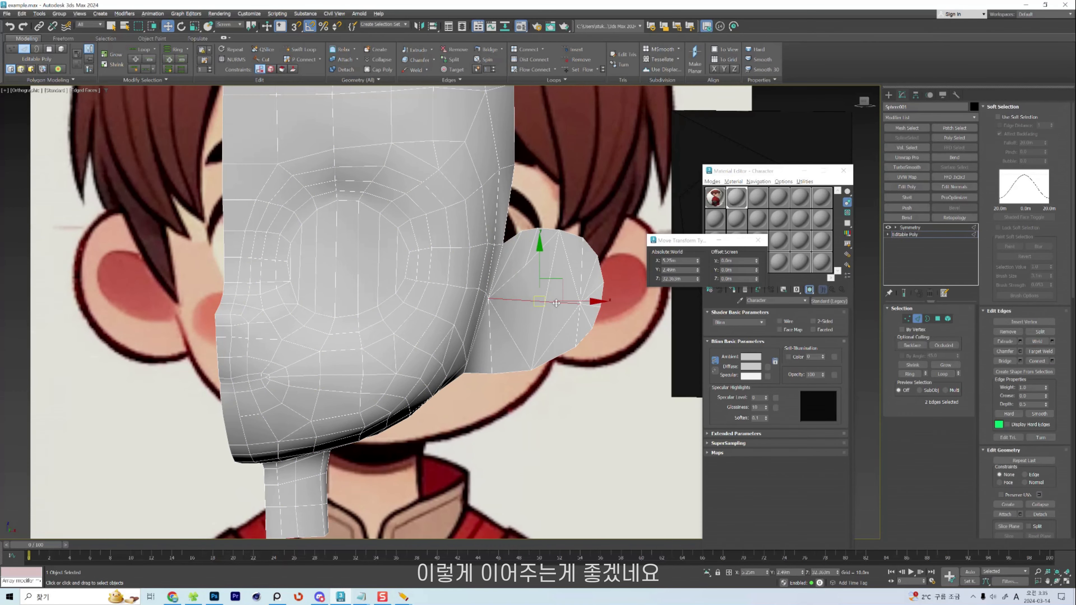
key("ctrl+alt+c")
key("1")
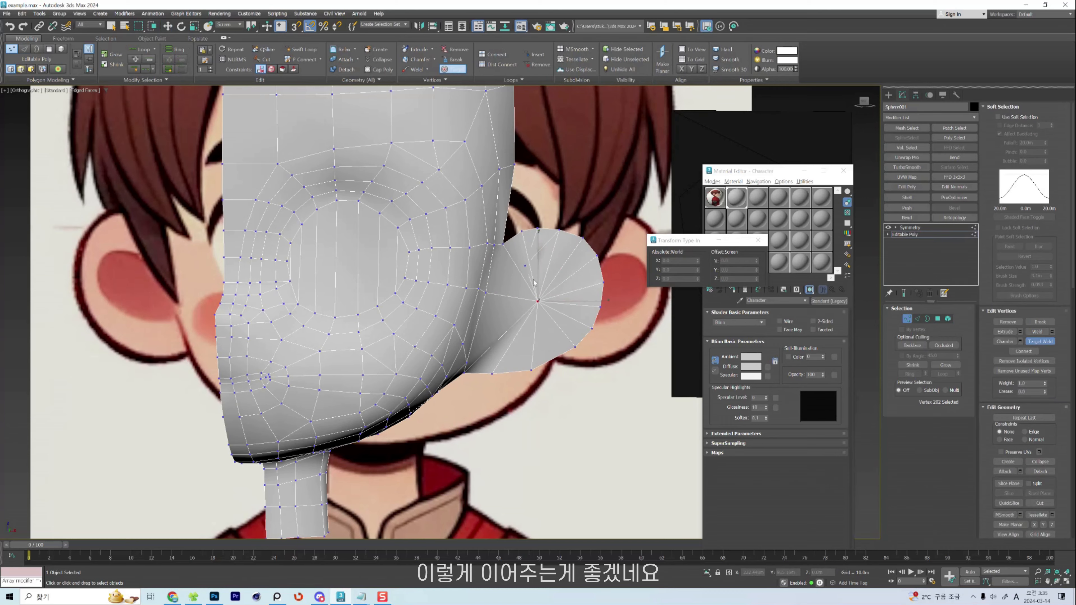
left_click(538, 302)
Cut a new edge along the ear's base from its upper attachment vertex to its lower one.
scroll(550, 317, "up", 2)
middle_click_drag(550, 317, 518, 316, "alt")
left_click(494, 244)
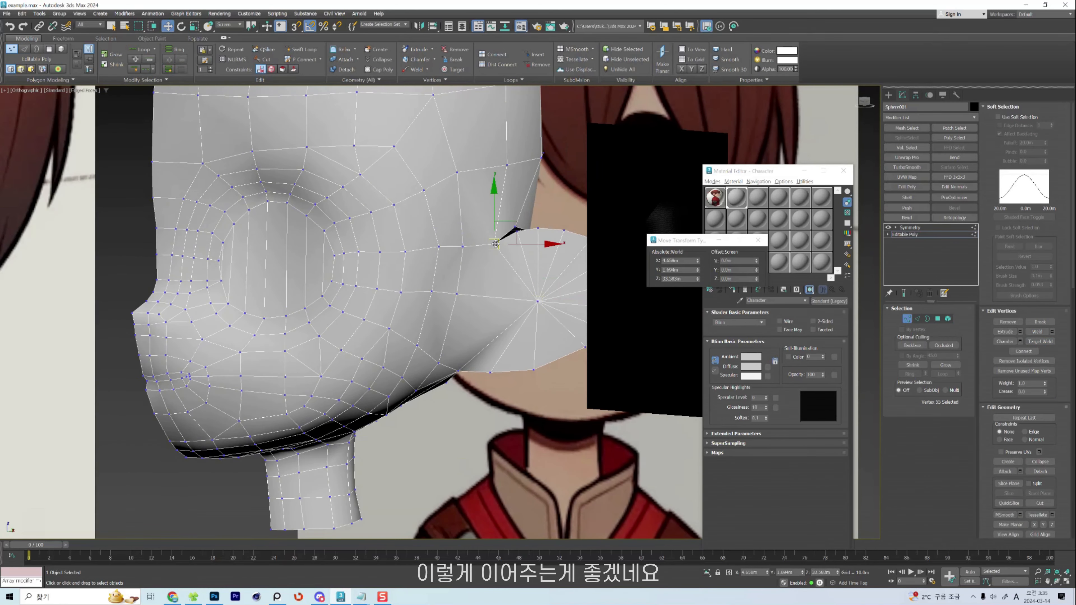
middle_click_drag(529, 263, 499, 260, "alt")
key("alt+c")
left_click(494, 244)
left_click(471, 363)
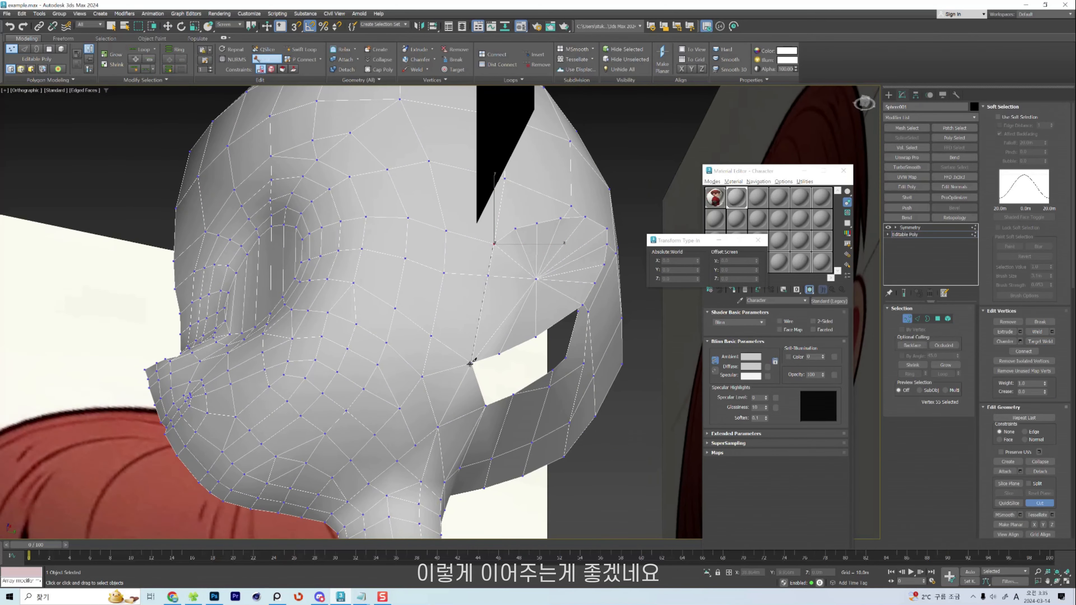
right_click(472, 363)
Adjust the ear's base, lower attachment and centre vertices to even out the fan of edges.
left_click(488, 276)
mouse_move(498, 297)
middle_mouse_down("alt")
mouse_move(505, 261)
mouse_move(514, 286)
middle_mouse_up("alt")
left_click_drag(511, 272, 503, 265)
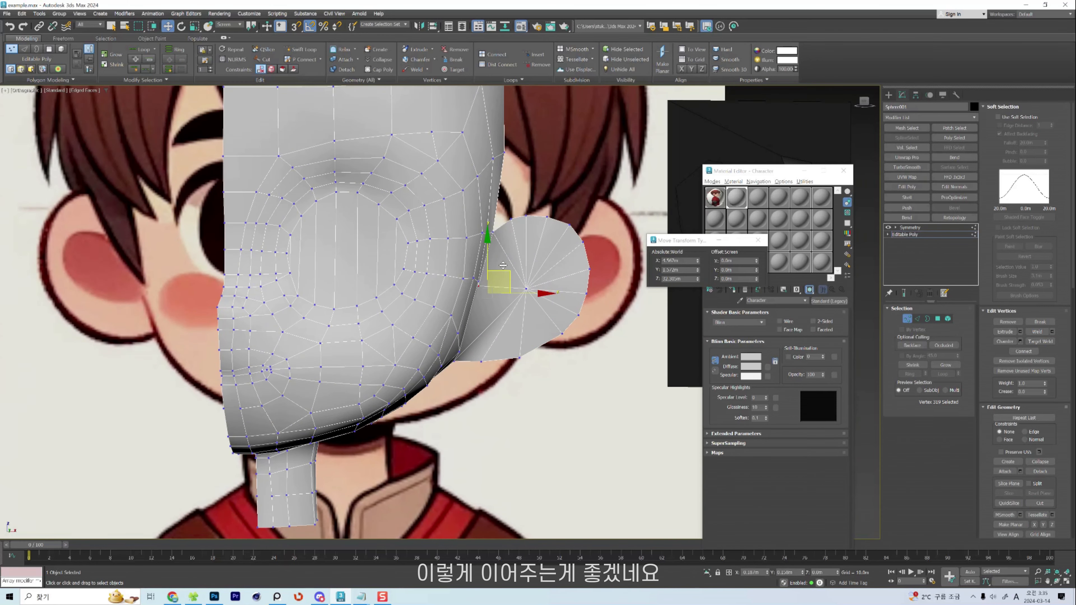
middle_click_drag(503, 265, 489, 259, "alt")
left_click_drag(457, 359, 462, 354)
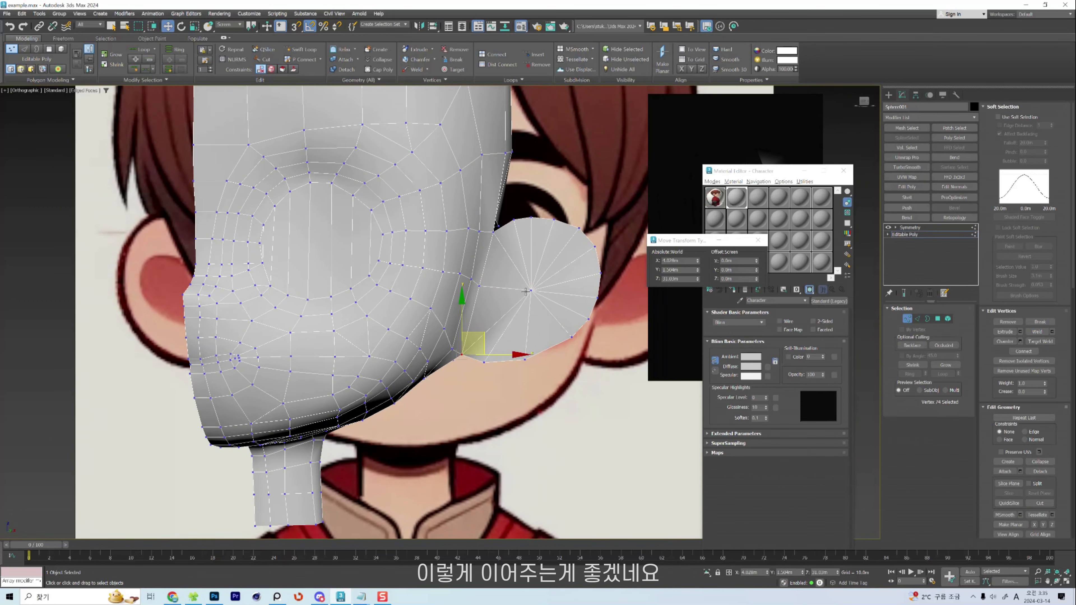
left_click_drag(530, 291, 524, 291)
middle_click_drag(492, 342, 486, 330, "alt")
left_click(429, 380)
middle_click_drag(502, 377, 484, 300, "alt")
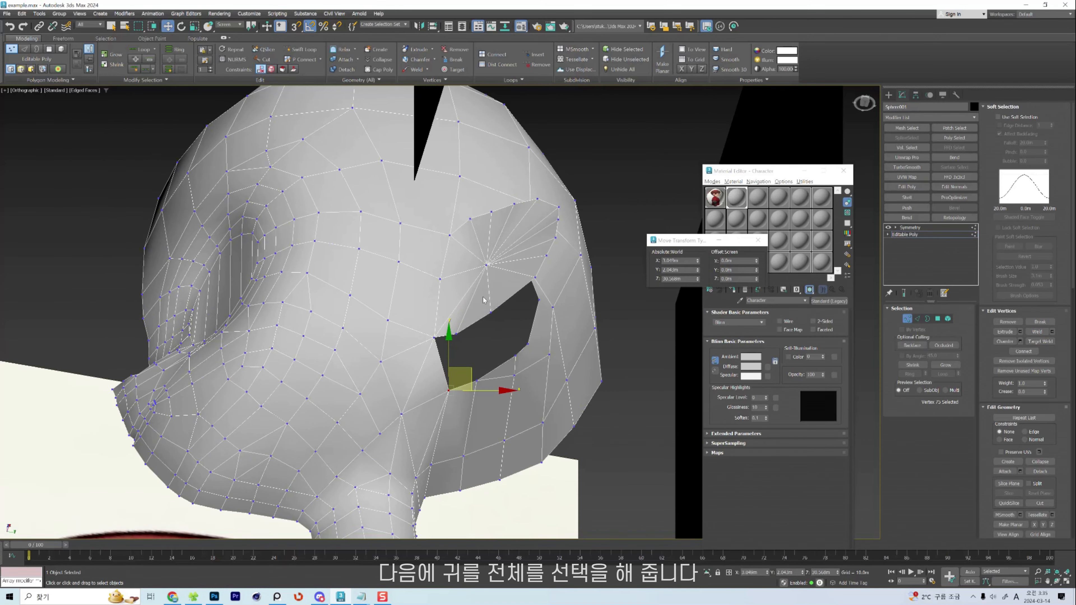
Select all the ear's polygons and smooth its thin side profile with the Shift brush.
key("4")
left_click_drag(530, 360, 479, 217)
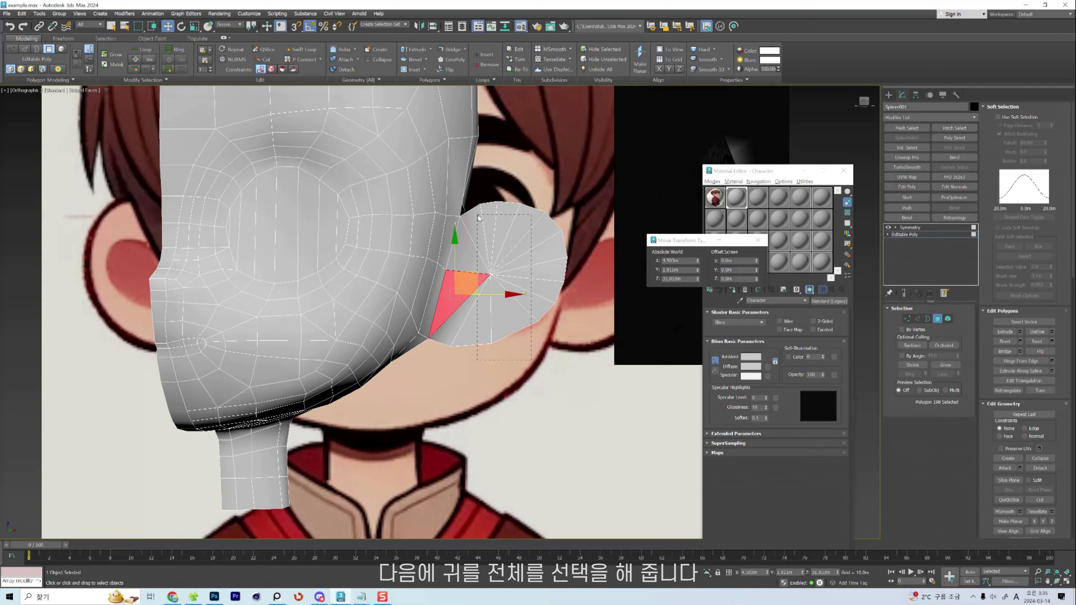
middle_click_drag(492, 254, 522, 323, "alt")
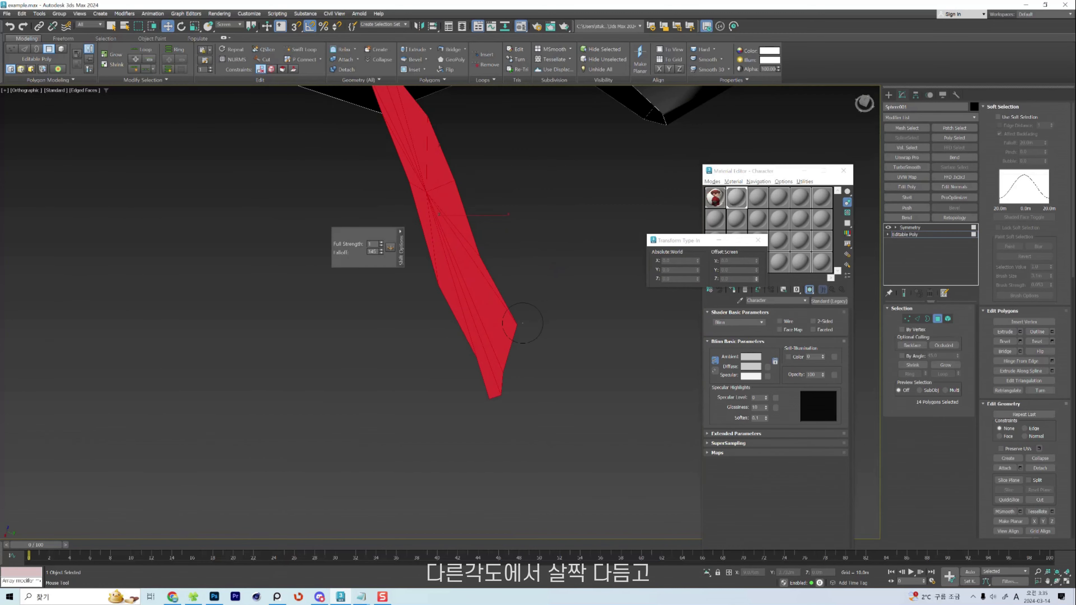
left_click_drag(522, 323, 498, 321)
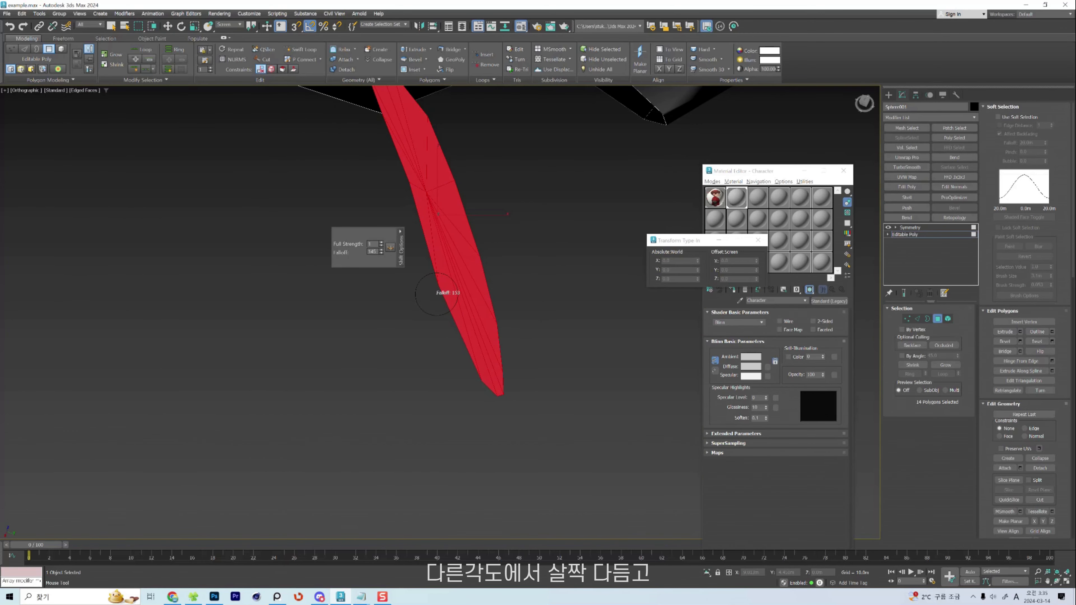
scroll(446, 229, "down", 4)
scroll(446, 229, "up", 3)
middle_click_drag(445, 229, 486, 333)
Clone the ear polygons backward as an element, clear the copy's smoothing groups and assign smoothing group 2.
key("w")
left_click_drag(520, 355, 540, 341, "shift")
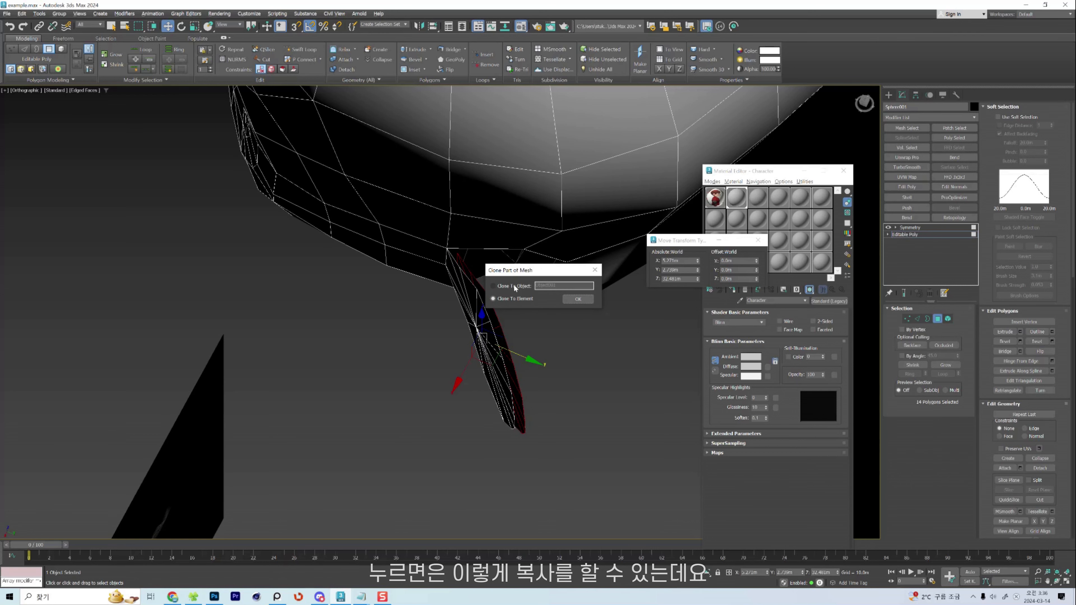
left_click(578, 298)
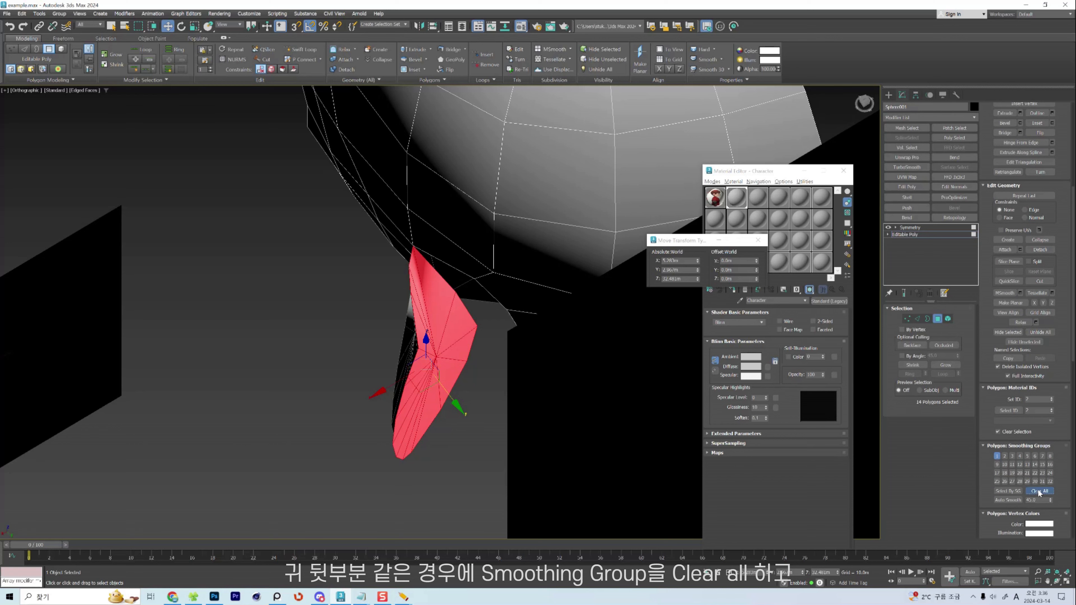
left_click(1039, 491)
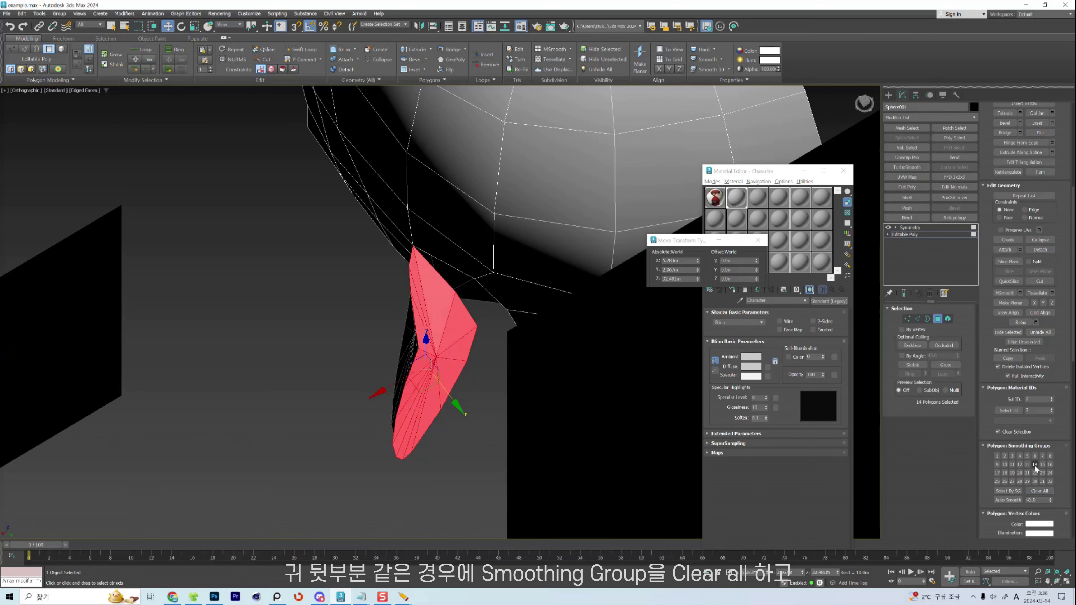
left_click(1004, 457)
Target weld the ear's back surface to the front rim and pull the ear's upper back vertex backward.
middle_click_drag(324, 312, 459, 329, "alt")
key("1")
key("ctrl+shift+w")
left_click(453, 320)
left_click(425, 347)
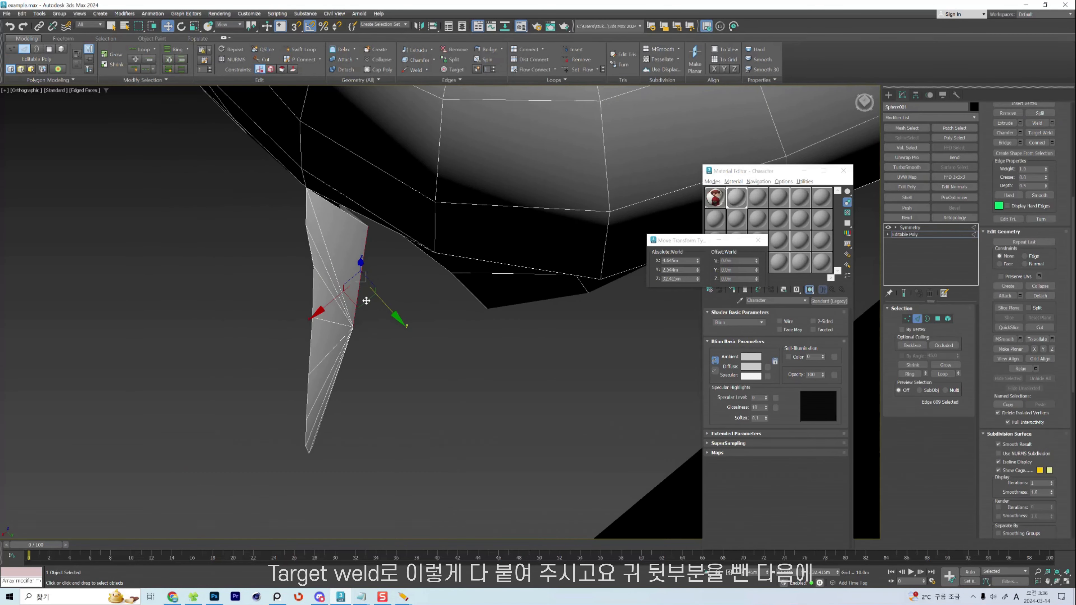
scroll(400, 245, "up", 3)
left_click_drag(409, 234, 444, 241)
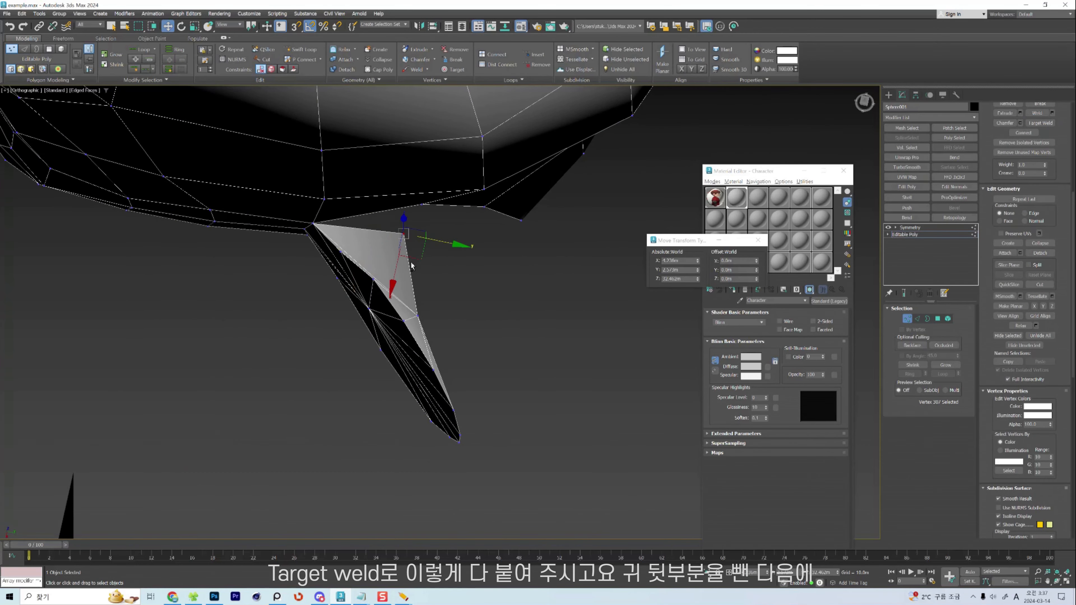
Remove the uppermost inner edge on the ear's back and connect the upper rim vertex to the rear corner vertex.
middle_click_drag(410, 263, 397, 265, "alt")
key("2")
left_click(332, 233)
key("BackSpace")
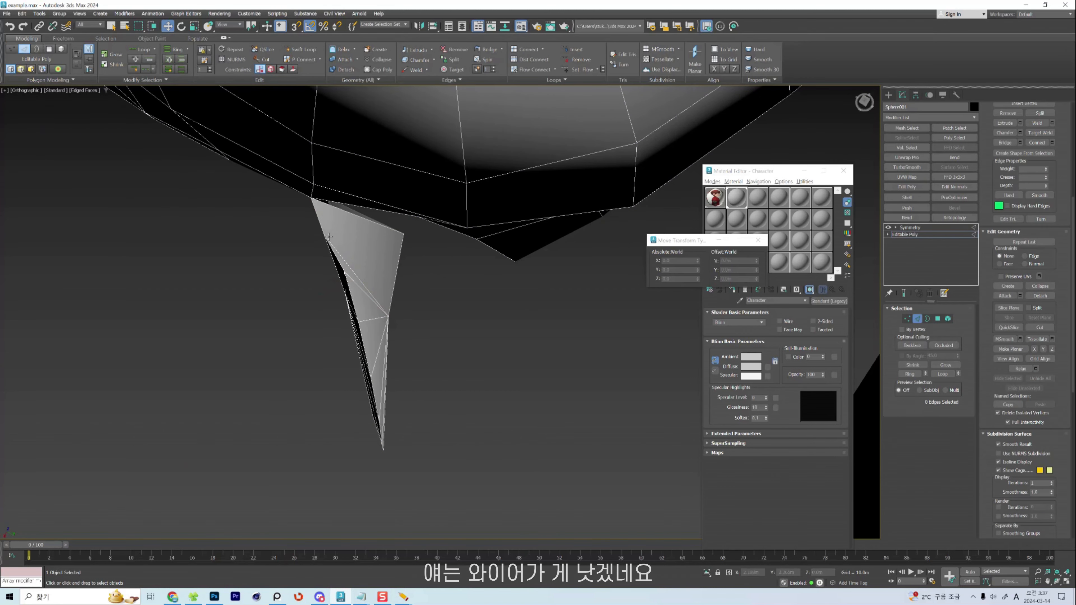
key("1")
left_click(325, 235)
left_click(403, 235, "ctrl")
key("ctrl+shift+e")
Remove the next edge down on the ear's back and connect its rim vertex to the rear corner vertex.
key("2")
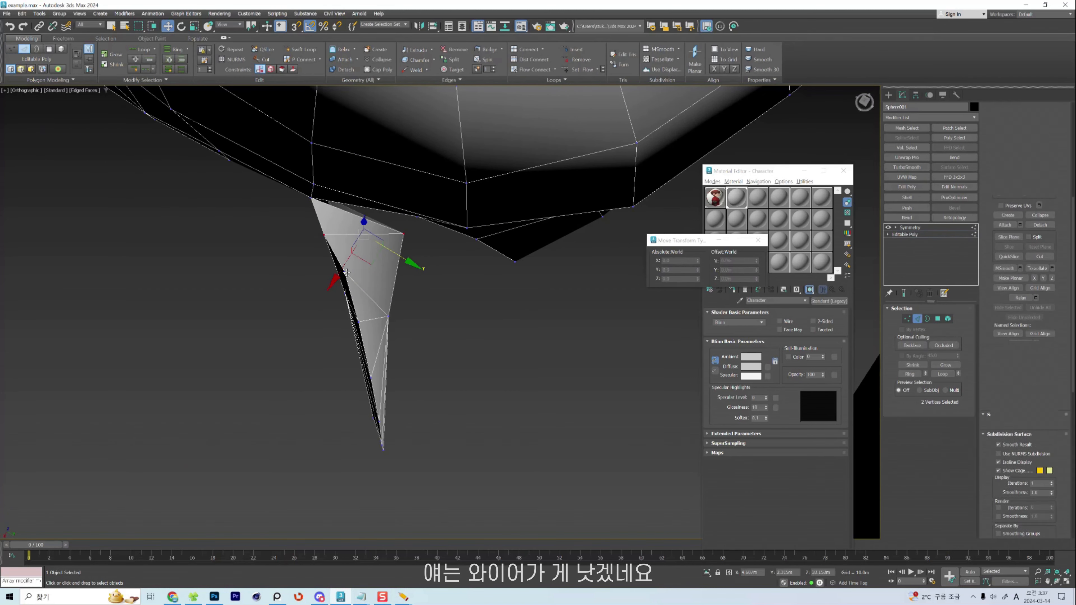
left_click(355, 274)
key("BackSpace")
key("1")
left_click(344, 272)
left_click(403, 234, "ctrl")
key("ctrl+shift+e")
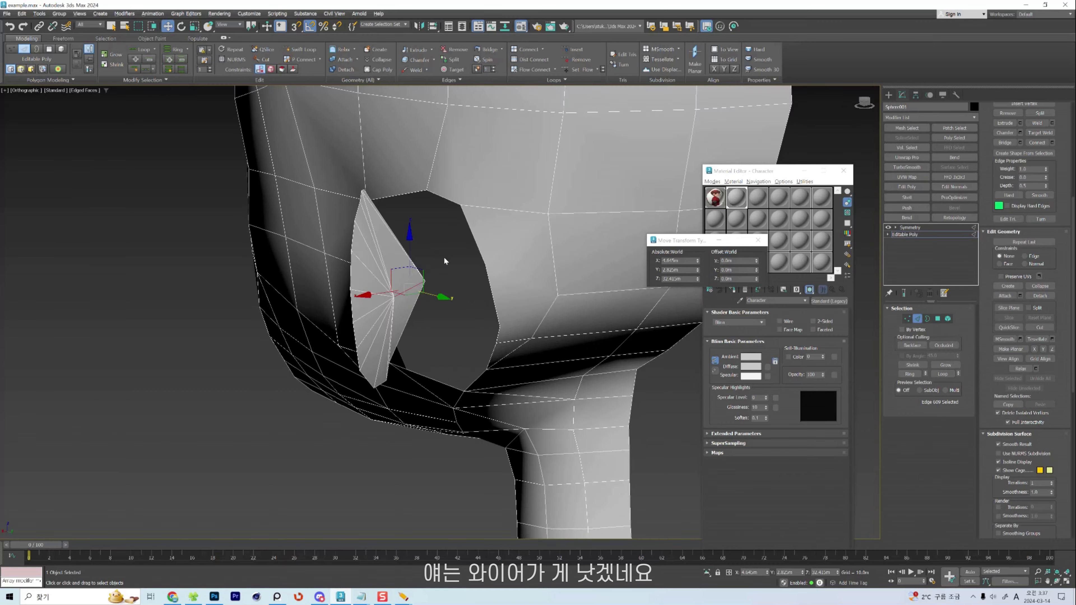
Adjust a vertex near the ear's back and target weld the head opening's rim vertex to the ear.
left_click(417, 267)
right_click(424, 255)
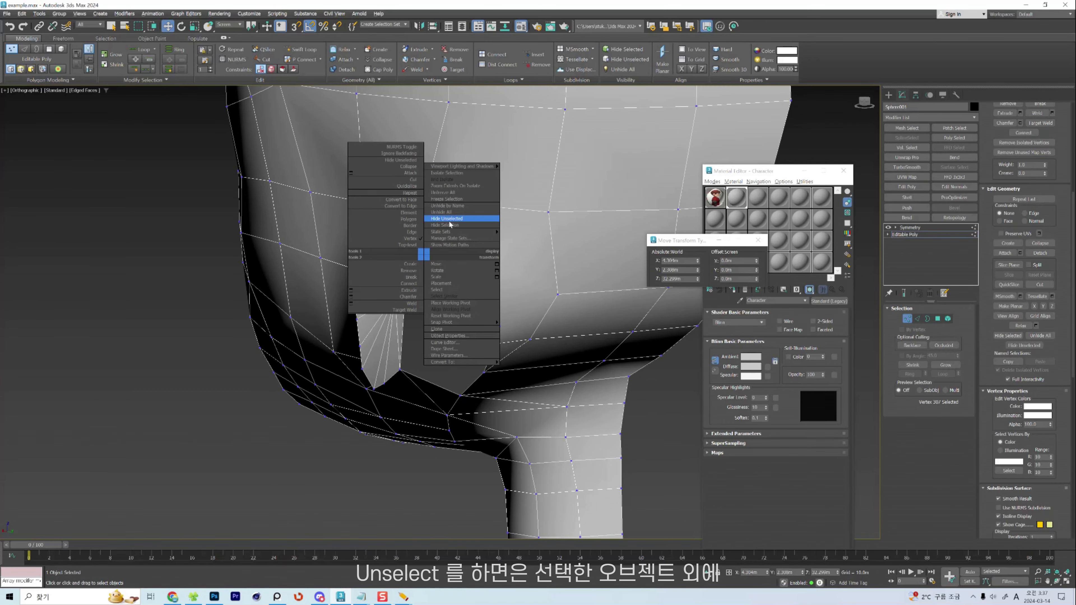
key("Escape")
scroll(420, 198, "up", 4)
left_click_drag(312, 207, 324, 204)
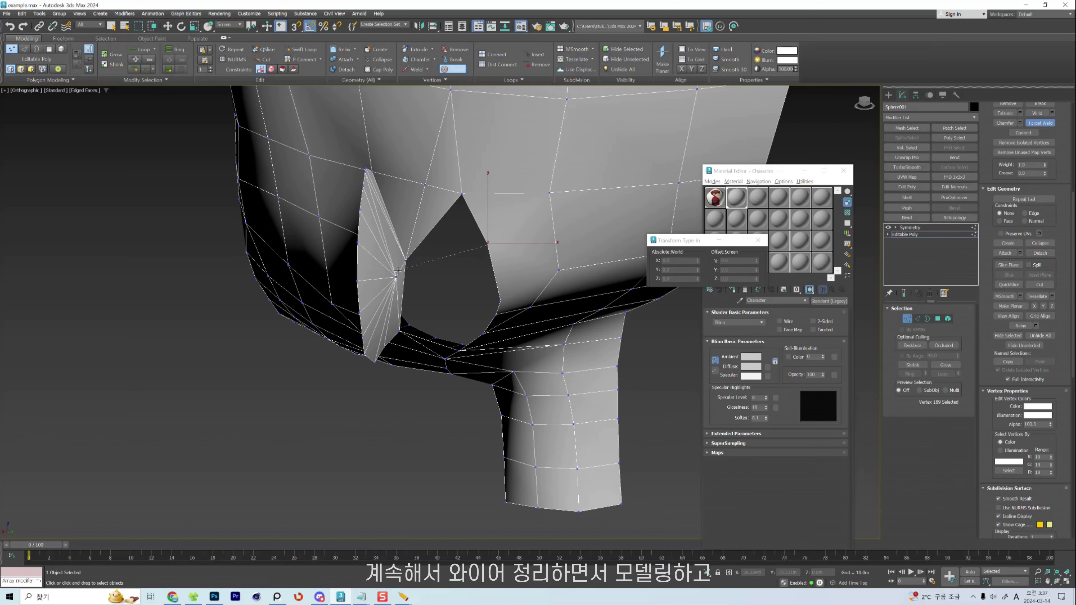
left_click(403, 260)
Collapse the two short edges along the head side of the opening behind the ear.
scroll(470, 363, "up", 3)
key("2")
left_click(470, 355)
scroll(470, 334, "down", 3)
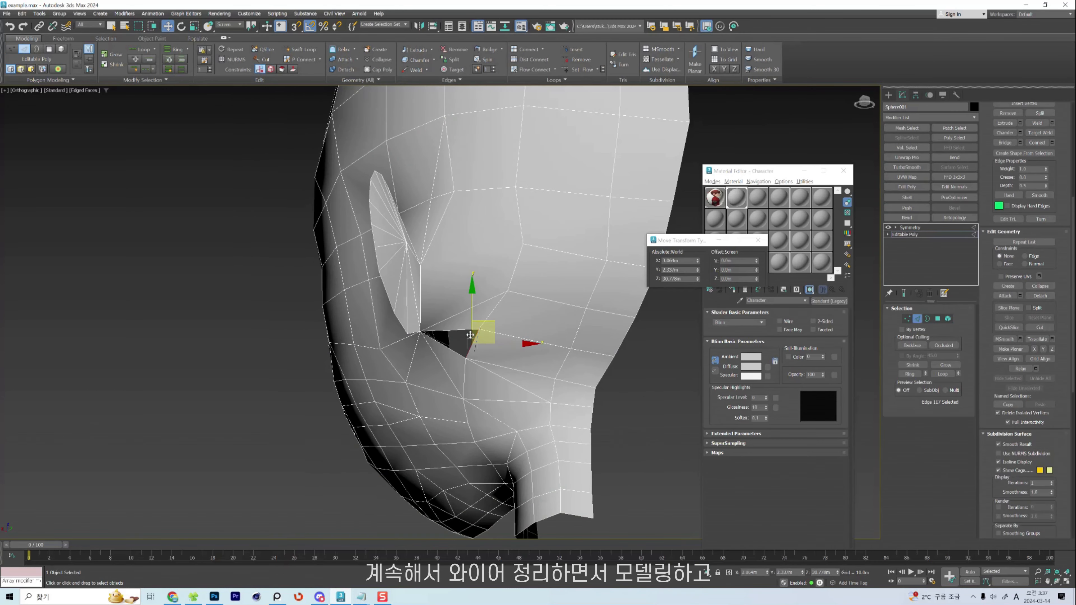
scroll(470, 335, "up", 3)
middle_click_drag(470, 334, 514, 358, "alt")
key("2")
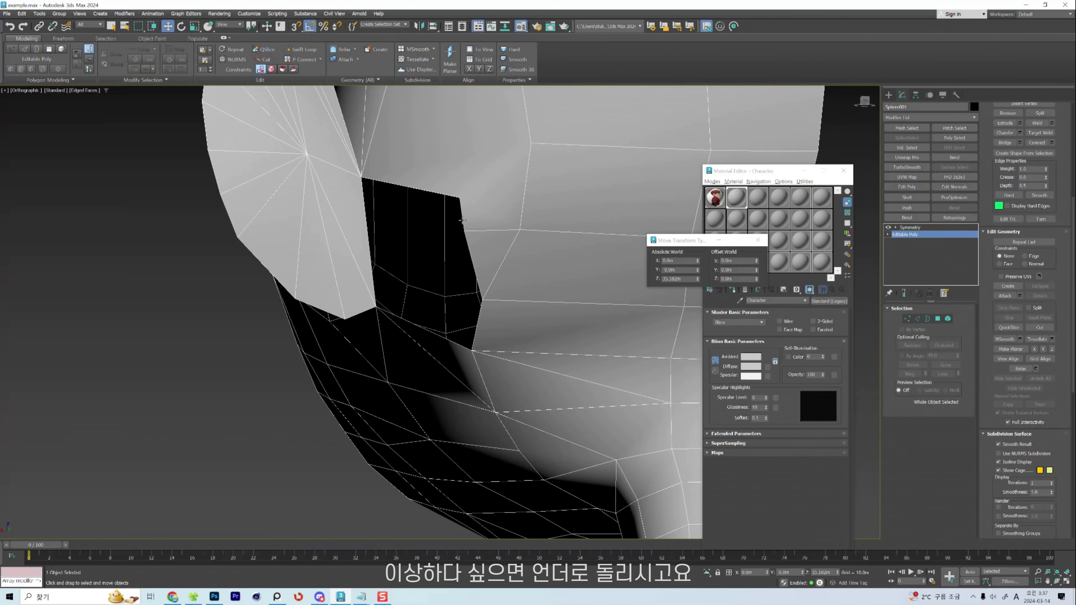
key("2")
left_click(462, 220)
middle_click_drag(461, 220, 484, 240, "alt")
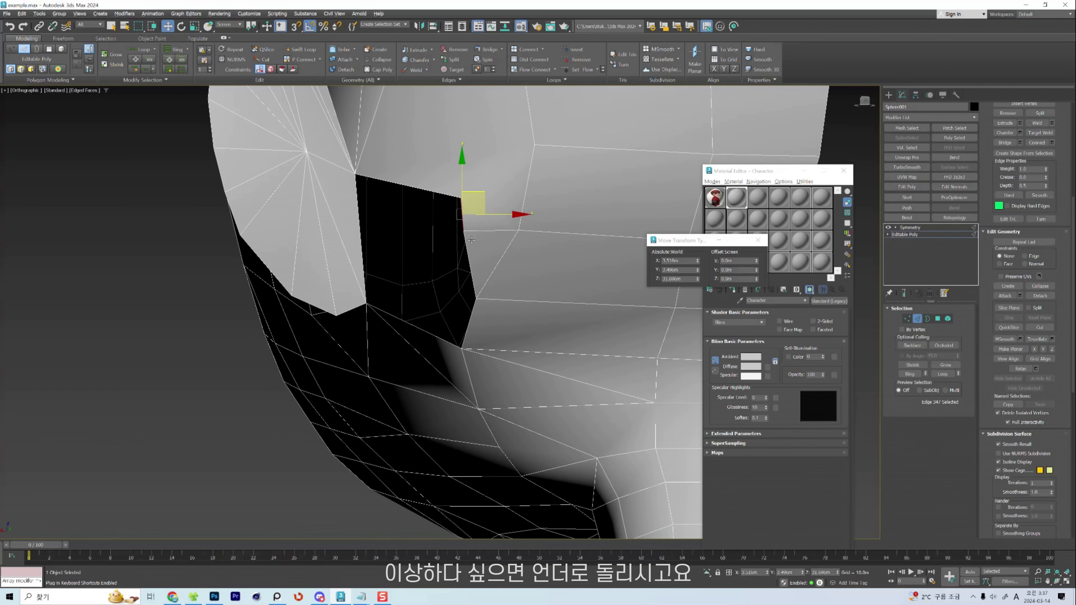
key("ctrl+alt+c")
left_click(470, 257)
key("ctrl+alt+c")
key("1")
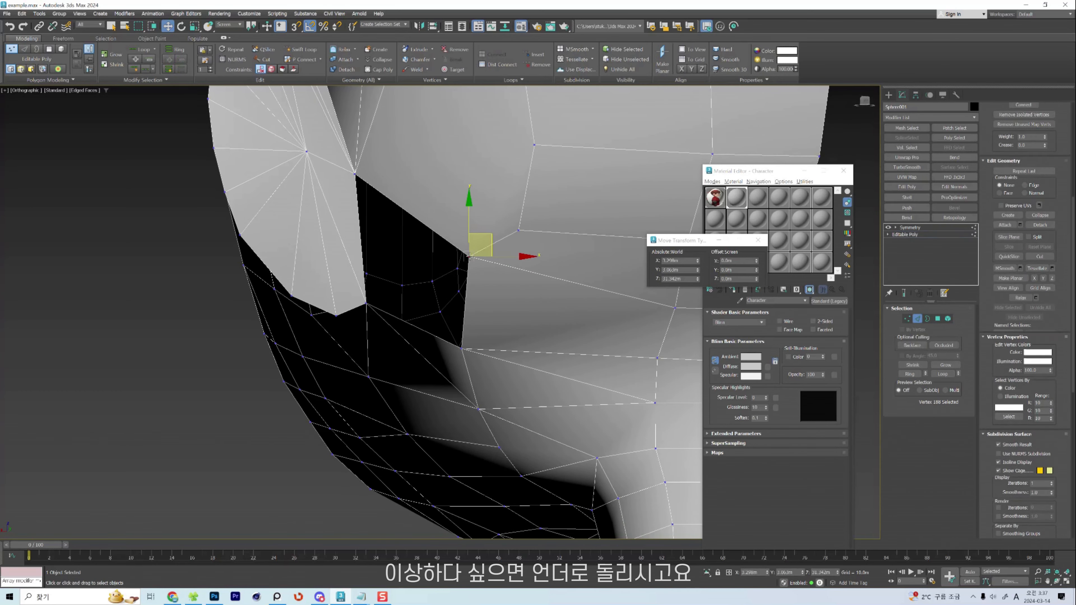
Close the opening behind the ear by target welding its head-side vertex to the ear's lower back corner.
key("ctrl+shift+w")
left_click(469, 257)
left_click(366, 303)
right_click(366, 303)
Cut a new edge behind the ear between the lower neck-side vertex and the head vertex above it.
key("alt+c")
left_click(462, 349)
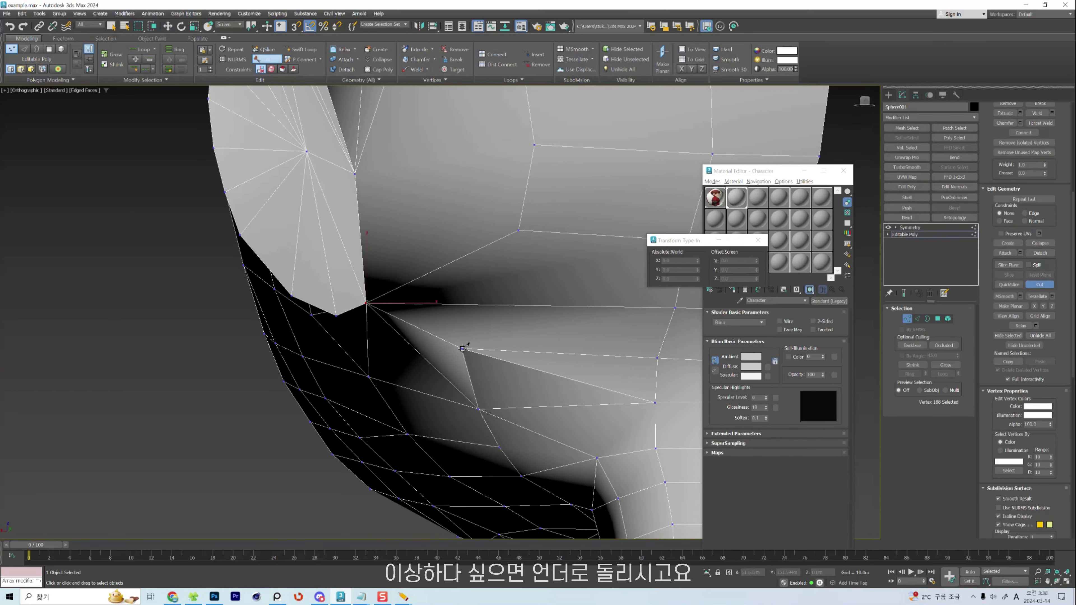
left_click(518, 230)
right_click(518, 230)
right_click(518, 230)
Connect the ear's middle back vertex to the facing vertex on the back of the head.
middle_click_drag(518, 231, 479, 382)
left_click(316, 323)
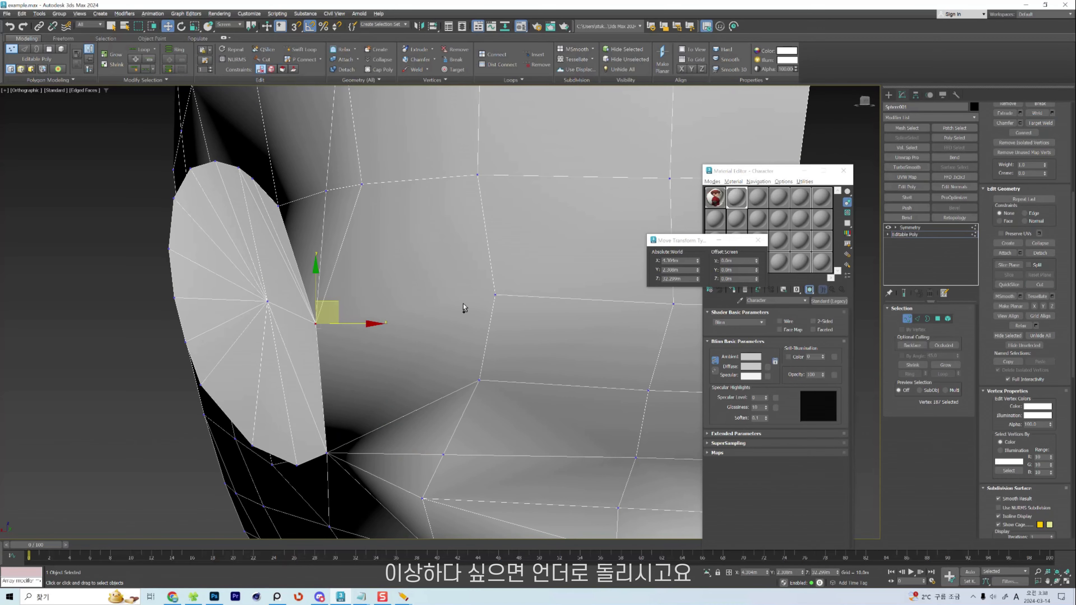
left_click(495, 295, "ctrl")
key("ctrl+shift+e")
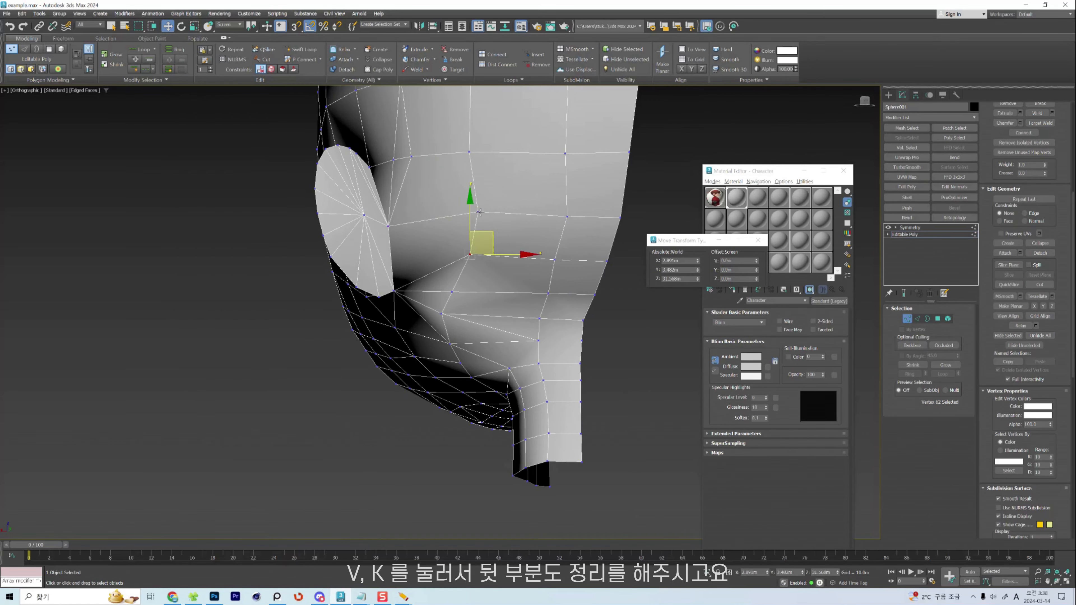
Reposition the vertices on the back of the head behind the ear to even out the edge flow.
scroll(468, 245, "up", 3)
key("2")
key("1")
key("v")
key("k")
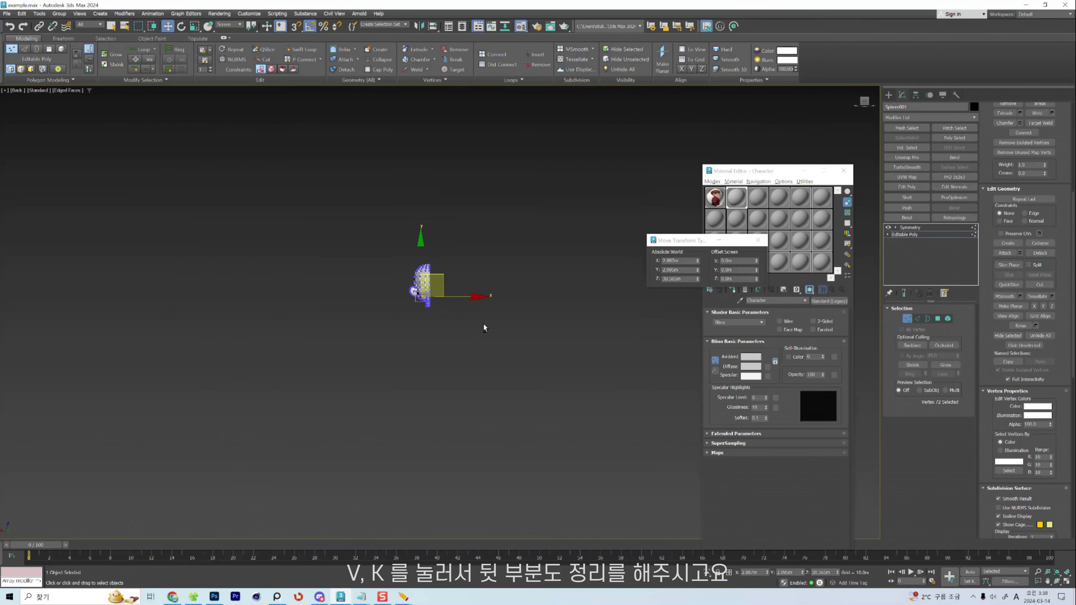
scroll(440, 309, "up", 6)
key("2")
key("1")
left_click_drag(437, 312, 439, 302)
middle_click_drag(439, 302, 492, 305, "alt")
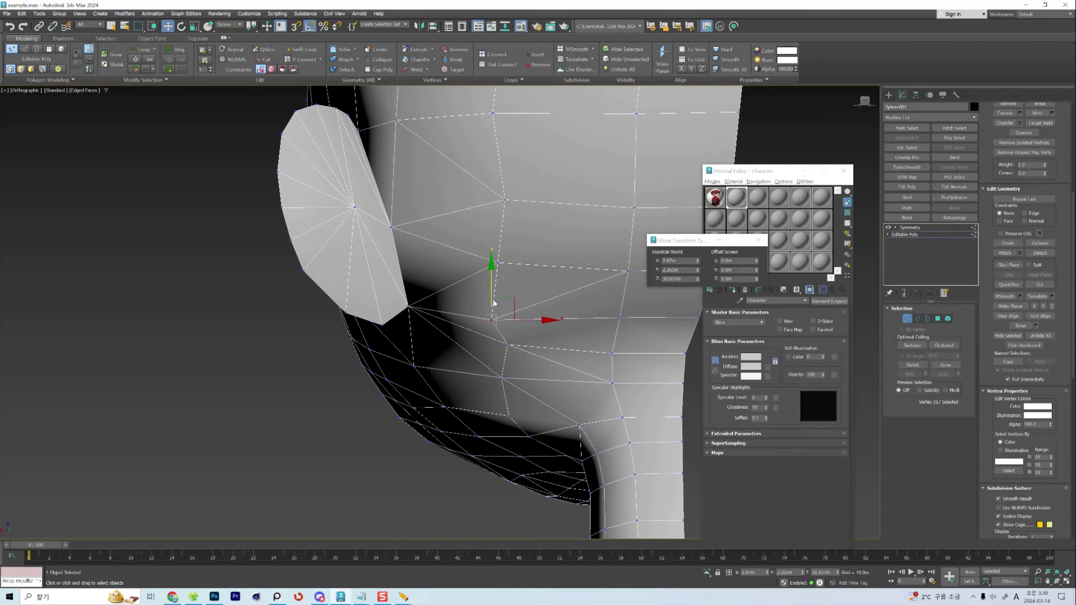
key("1")
Soften the angular back of the head in the side profile with the Shift brush.
scroll(500, 237, "down", 3)
middle_click_drag(508, 187, 486, 197, "alt")
key("2")
key("1")
scroll(483, 270, "down", 3)
middle_click_drag(484, 255, 593, 237, "alt")
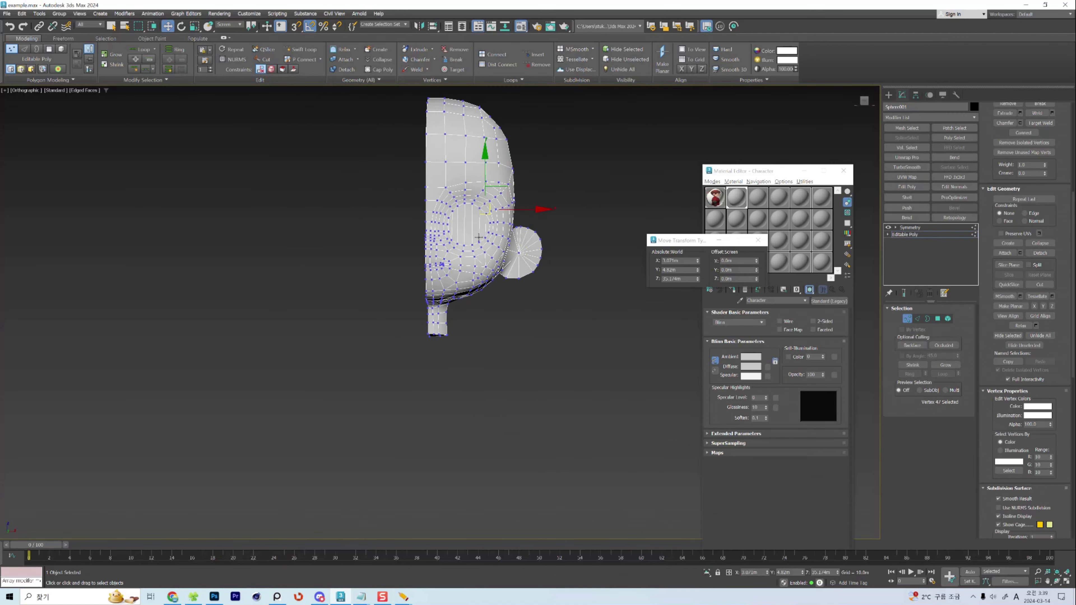
key("5")
key("f")
scroll(514, 363, "up", 8)
key("shift+s")
left_click_drag(494, 238, 487, 239)
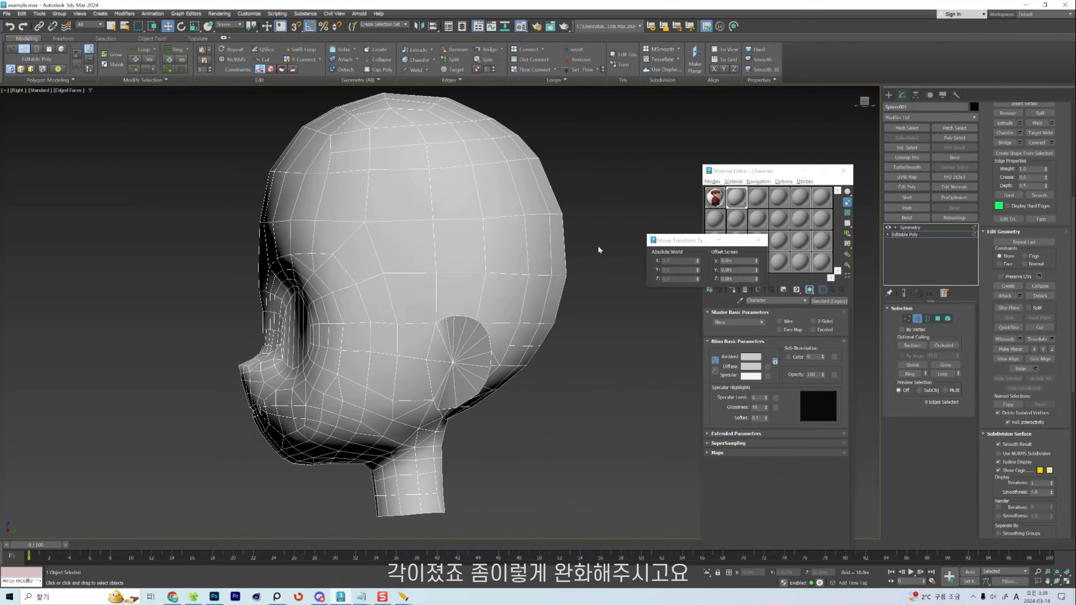
Add horizontal edge rows across the upper back of the head and round its side silhouette.
left_click(565, 244)
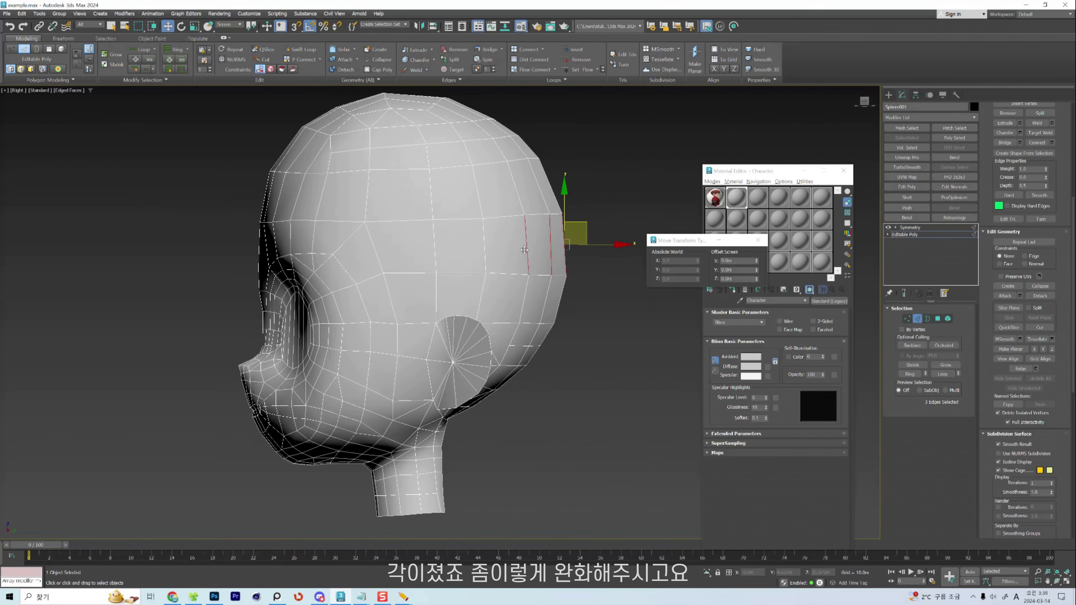
left_click(540, 244, "ctrl")
left_click_drag(570, 225, 571, 176)
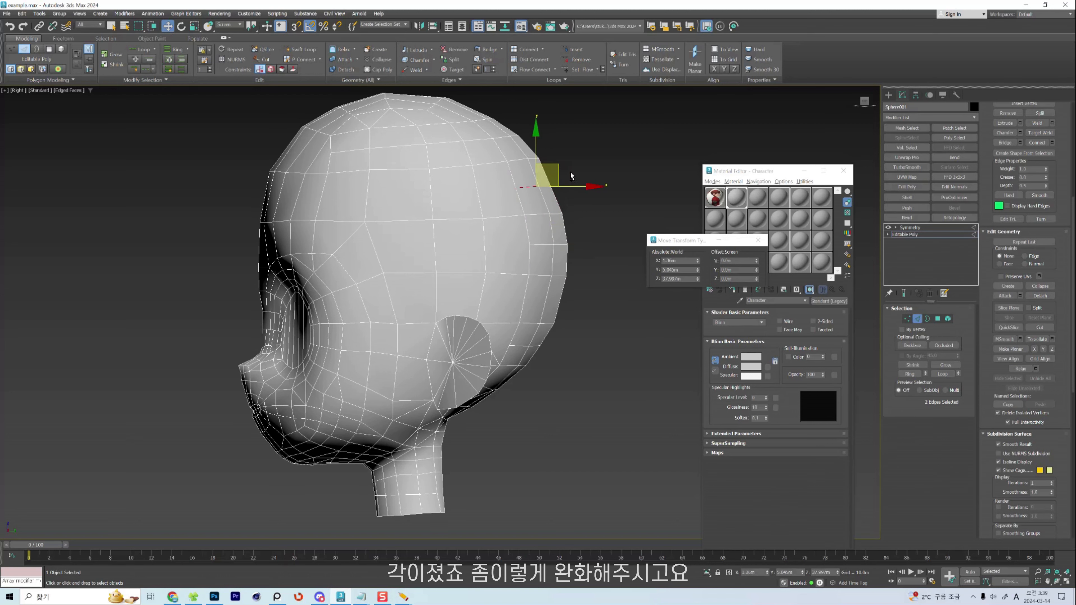
key("shift+s")
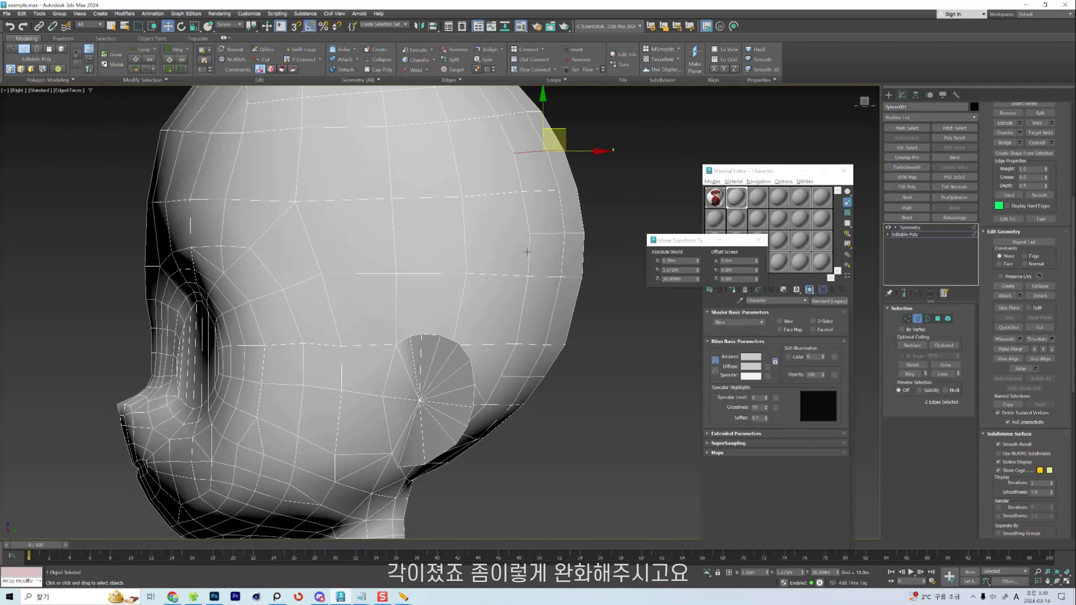
Connect the ends of the new back-of-head rows to the neighbouring vertices on the head side.
left_click(467, 273, "ctrl")
left_click(463, 197, "ctrl")
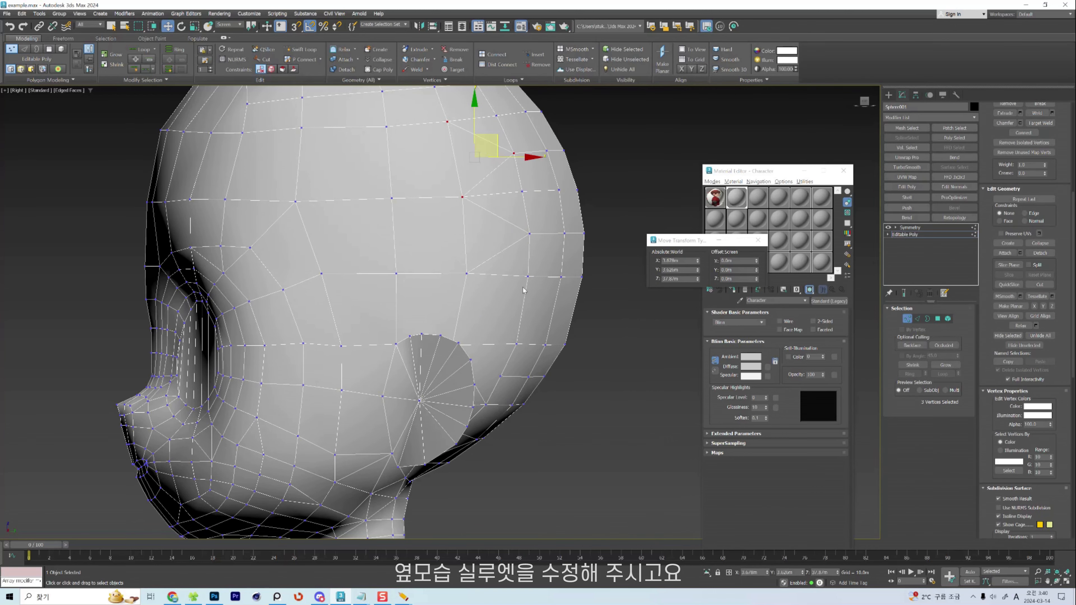
key("ctrl+shift+e")
left_click(501, 367)
left_click(500, 375)
middle_click_drag(500, 375, 455, 303, "alt")
left_click(418, 345, "ctrl")
Connect the strip of edges between the ear and the back of the head to add one more vertical edge line.
scroll(447, 380, "up", 2)
key("2")
left_click(461, 425)
left_click(462, 398, "ctrl")
scroll(451, 304, "down", 3)
left_click(475, 153, "ctrl")
left_click(473, 141, "ctrl")
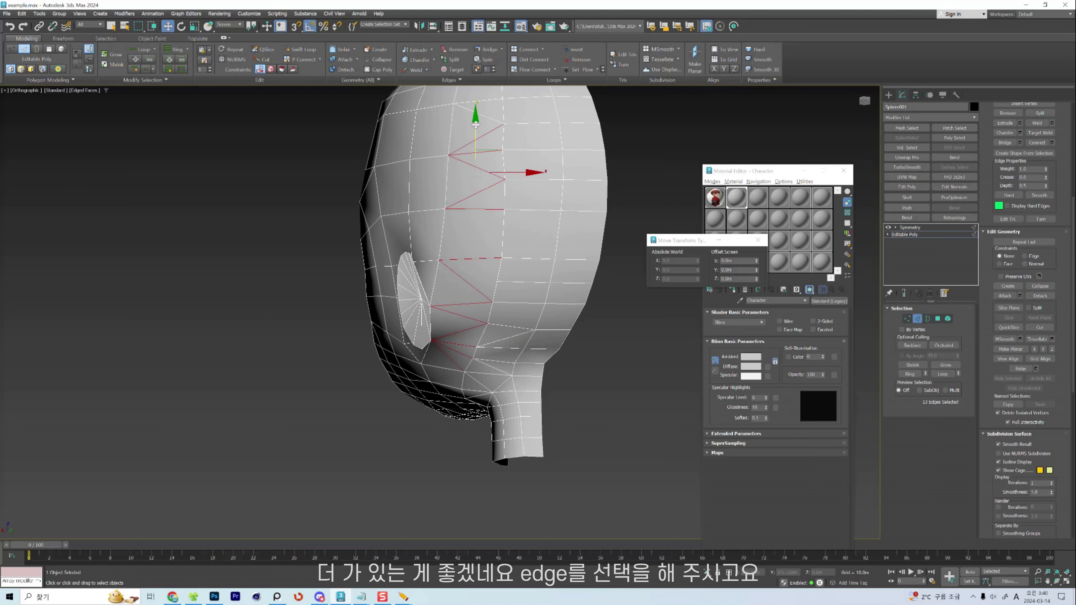
left_click(478, 113, "ctrl")
left_click(478, 102, "ctrl")
key("ctrl+shift+e")
left_click(477, 108)
Collapse the unneeded short edges along the new vertical line behind the ear.
key("ctrl+alt+c")
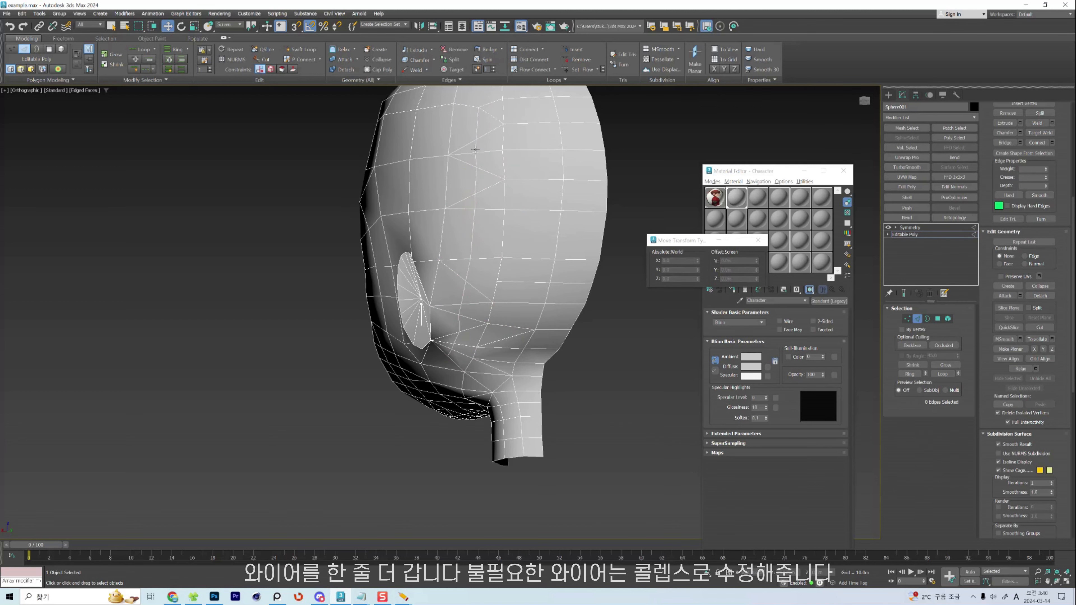
left_click(476, 147)
key("ctrl+alt+c")
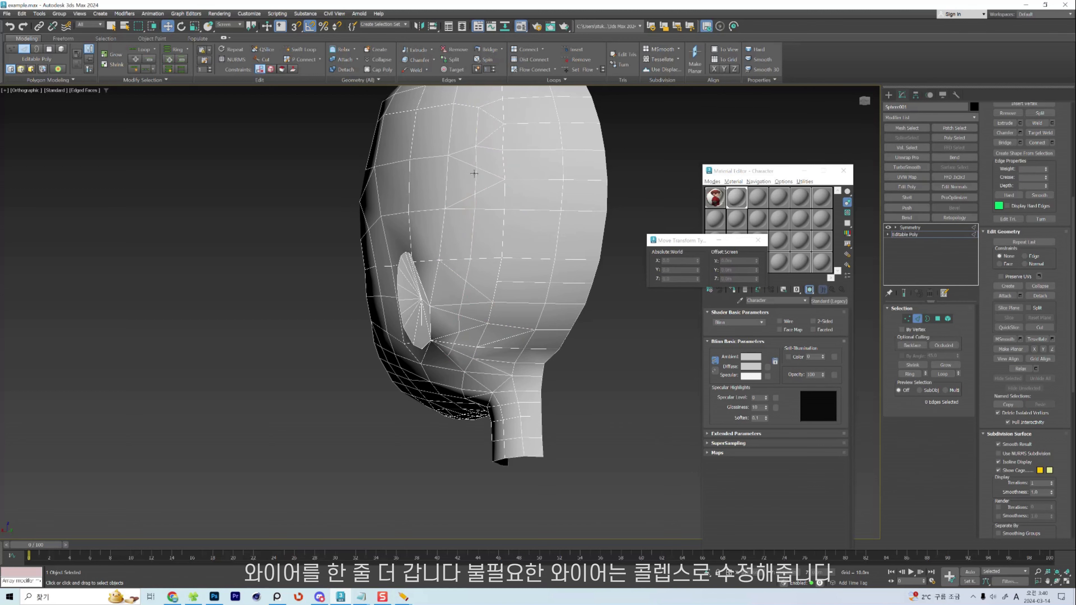
left_click(474, 185)
left_click(476, 160)
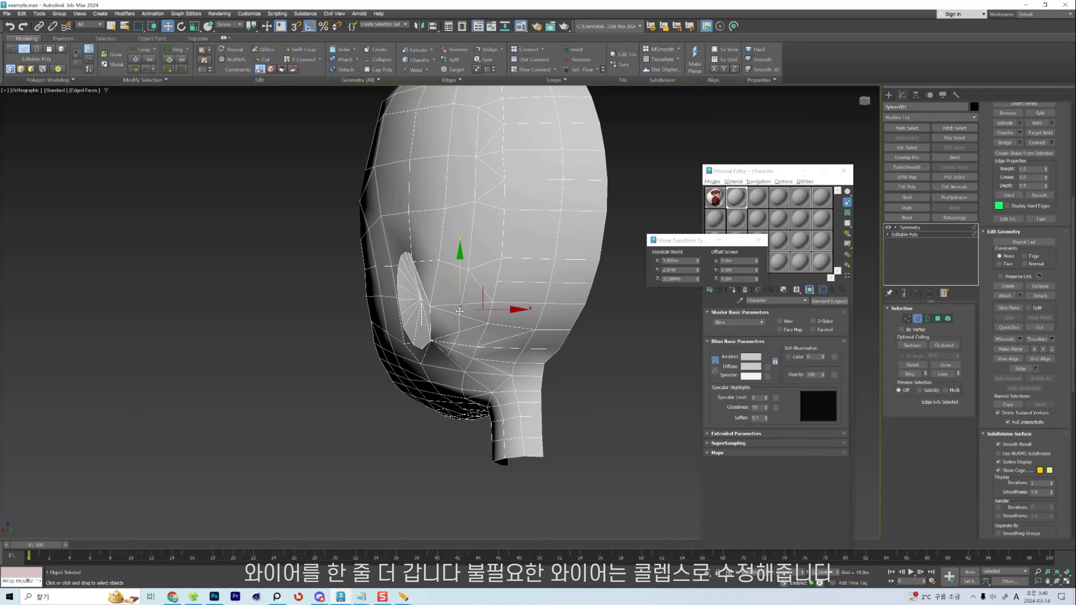
key("ctrl+alt+c")
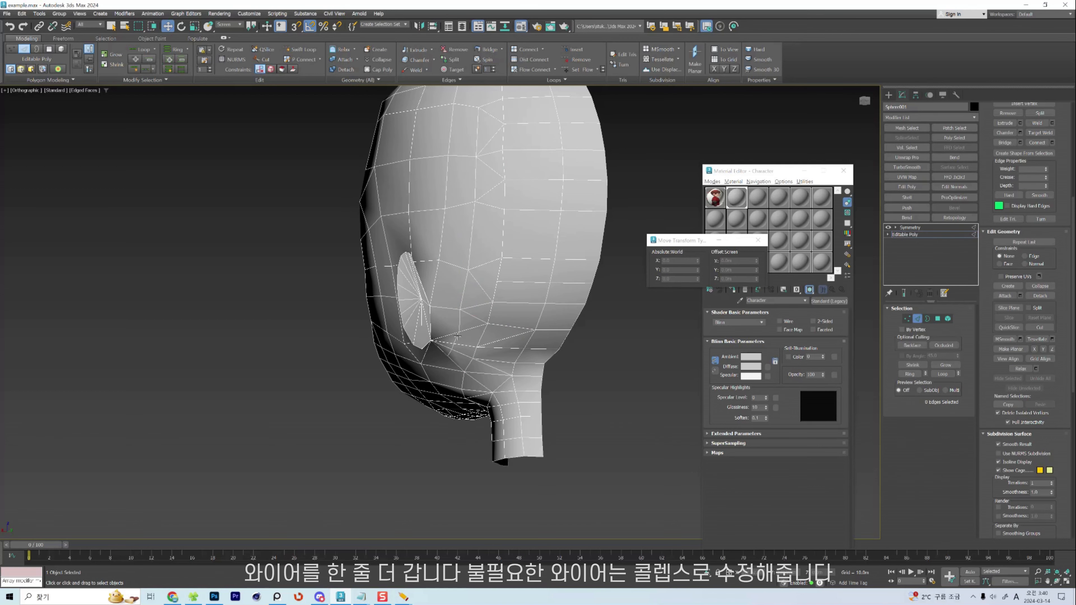
Space out the vertices of the new line from behind the ear down towards the neck.
scroll(454, 354, "up", 4)
key("1")
left_click(447, 344)
left_click(458, 263)
left_click(472, 164)
scroll(472, 169, "down", 5)
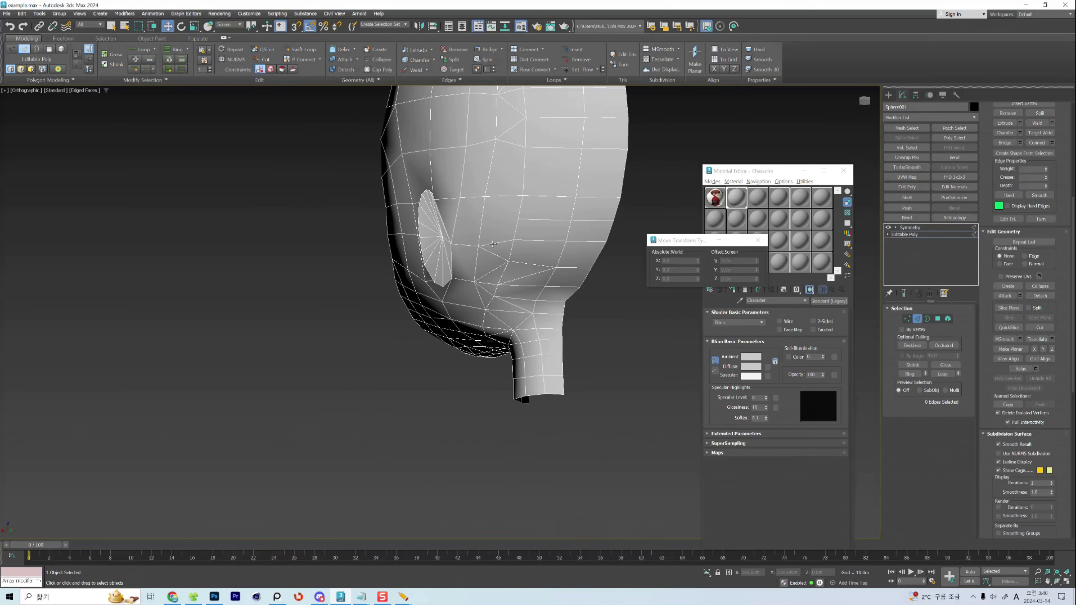
scroll(479, 237, "up", 5)
left_click(482, 350)
left_click_drag(480, 340, 465, 336)
left_click_drag(476, 363, 470, 361)
Cut an additional edge line below the ear towards the neck and adjust its middle vertex.
key("alt+c")
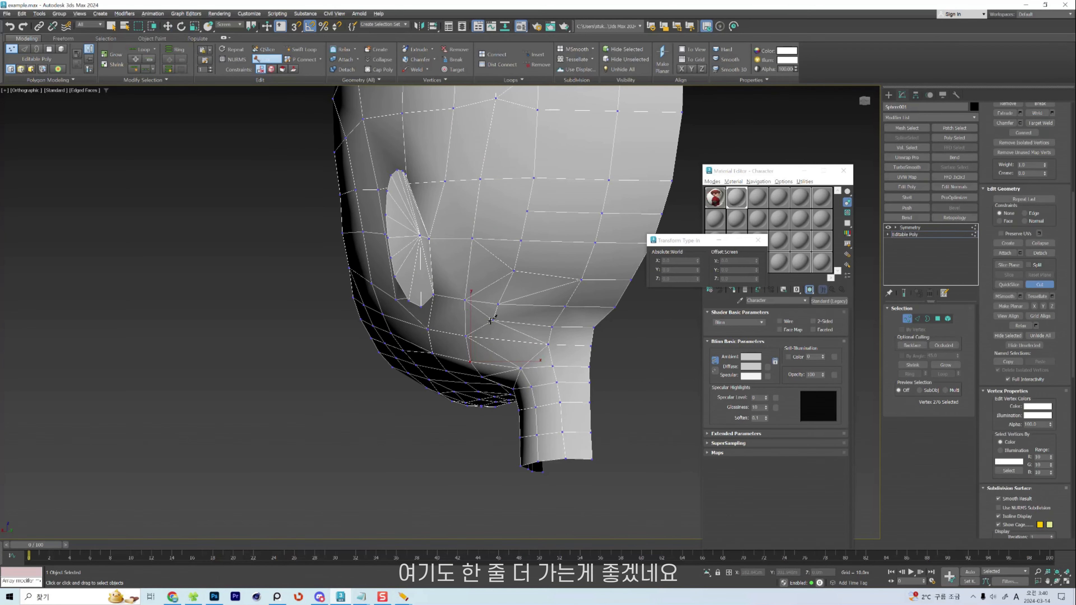
left_click(493, 320)
left_click(481, 376)
right_click(487, 376)
key("2")
key("1")
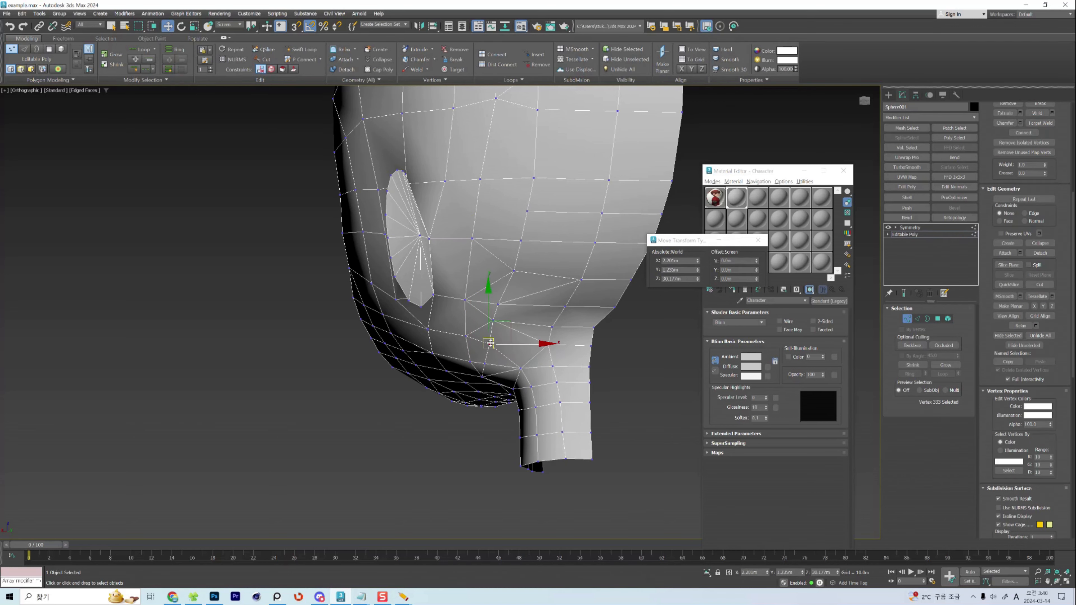
left_click_drag(488, 342, 533, 212)
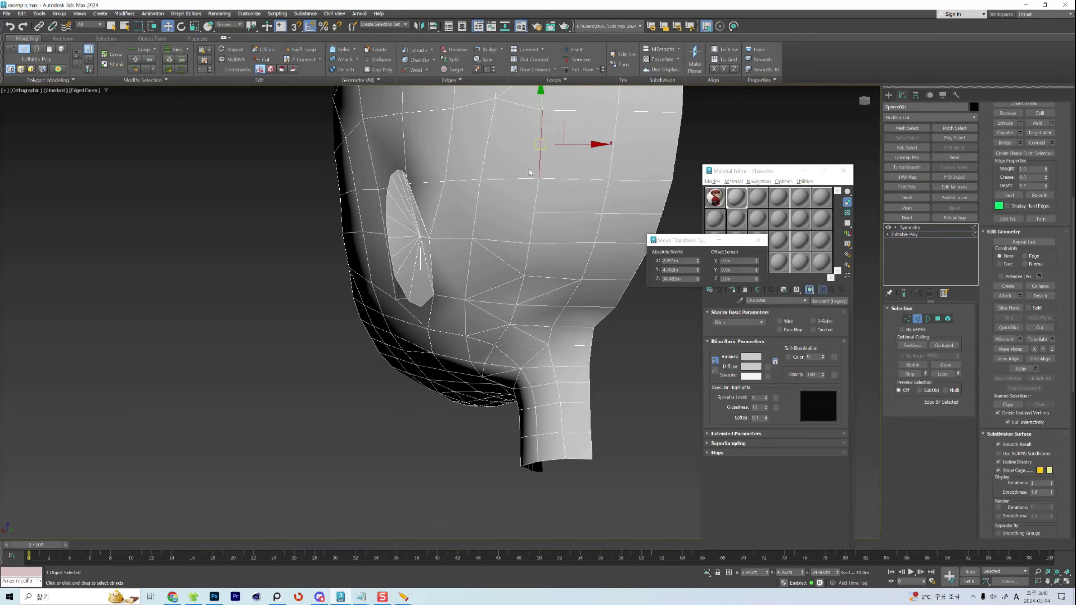
Adjust the vertices on the side of the head above and in front of the ear.
scroll(382, 191, "up", 4)
left_click(377, 185)
left_click_drag(377, 186, 384, 186)
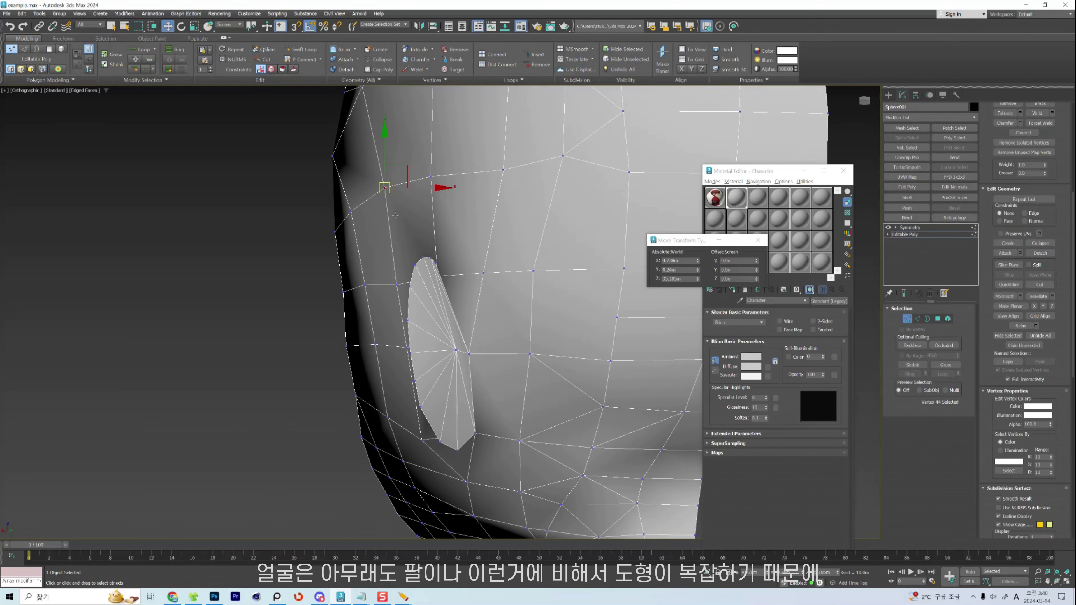
middle_click_drag(384, 186, 383, 242, "alt")
left_click(377, 279)
scroll(377, 276, "down", 4)
left_click(368, 229)
scroll(379, 241, "up", 3)
key("2")
left_click(376, 254)
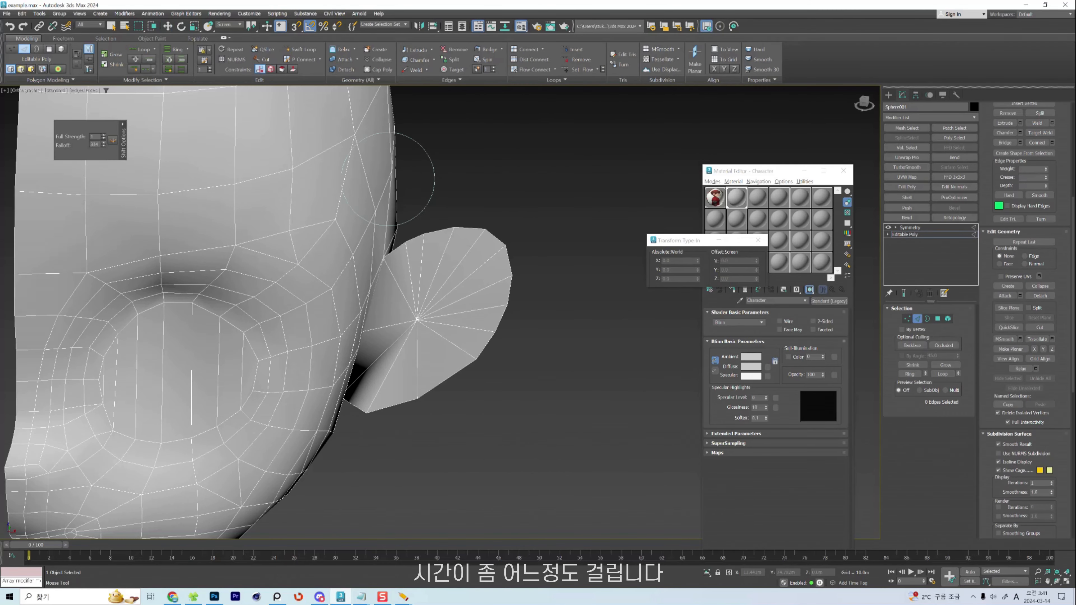
Reshape the head's side outline above the ear with Shift brush strokes.
left_click_drag(413, 158, 398, 199)
left_click_drag(353, 238, 367, 187)
mouse_move(405, 123)
left_mouse_down()
mouse_move(393, 125)
mouse_move(385, 167)
left_mouse_up()
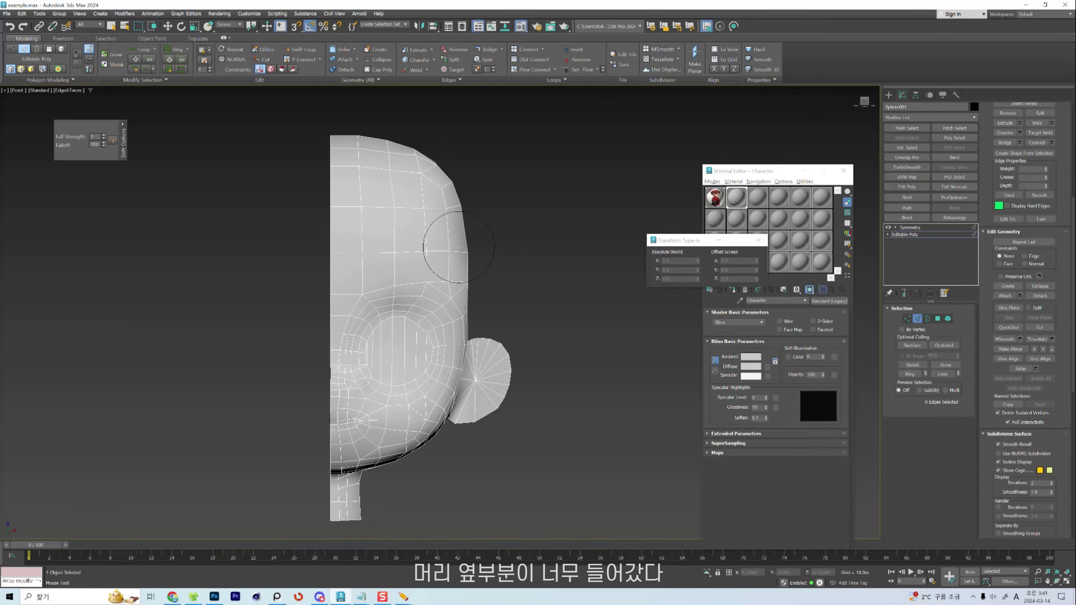
Move the edge directly above the ear outward to fill the sunken side of the head.
key("w")
mouse_move(458, 247)
middle_mouse_down("alt")
mouse_move(446, 258)
mouse_move(456, 312)
middle_mouse_up("alt")
left_click(456, 312)
scroll(456, 312, "up", 3)
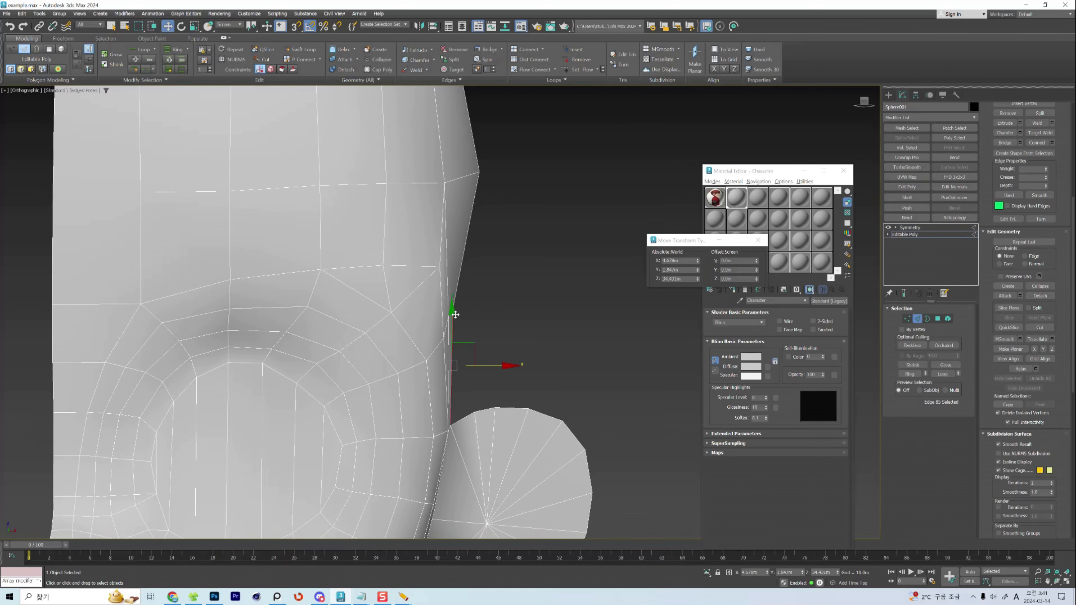
left_click_drag(455, 314, 470, 315)
Even out the vertices on the upper side and top of the head with the Shift brush.
key("1")
middle_click_drag(470, 315, 480, 241)
scroll(480, 242, "down", 2)
left_click(507, 224)
key("shift+s")
left_click_drag(489, 230, 502, 233)
middle_click_drag(483, 140, 478, 308)
left_click_drag(441, 170, 451, 163)
middle_click_drag(368, 130, 384, 173)
key("w")
left_click(381, 150)
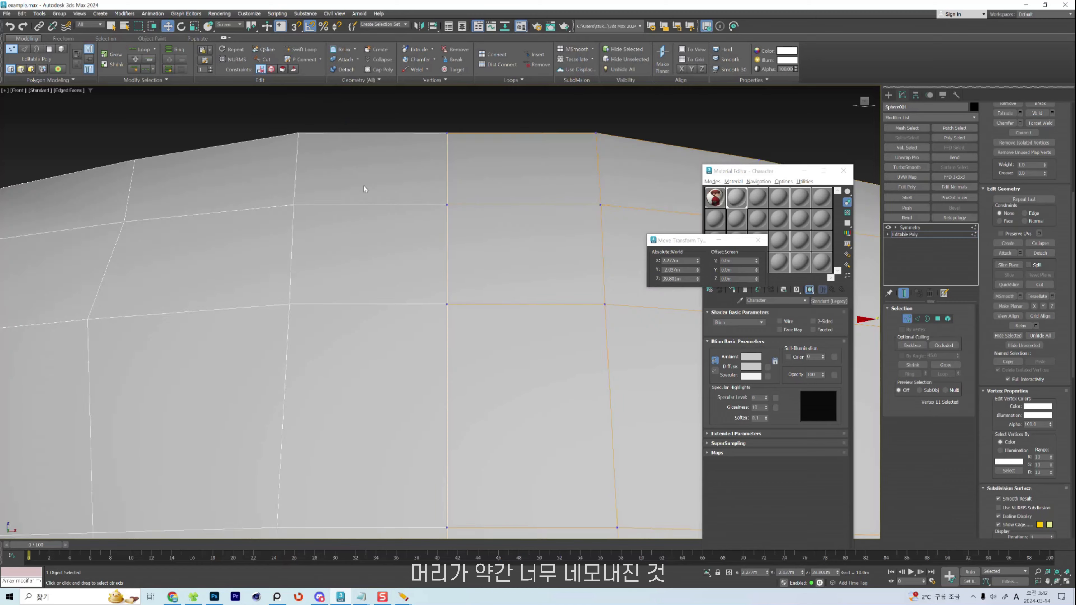
Round the boxy upper corner of the head in the front view with the Shift brush.
scroll(382, 208, "down", 9)
scroll(496, 236, "up", 3)
key("shift+s")
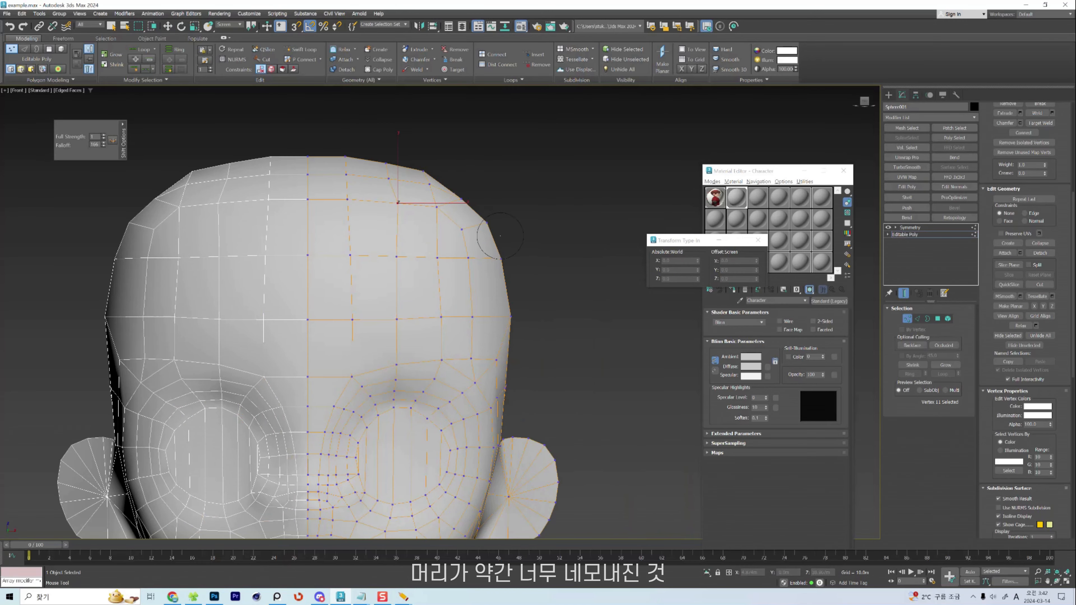
left_click_drag(487, 216, 490, 252)
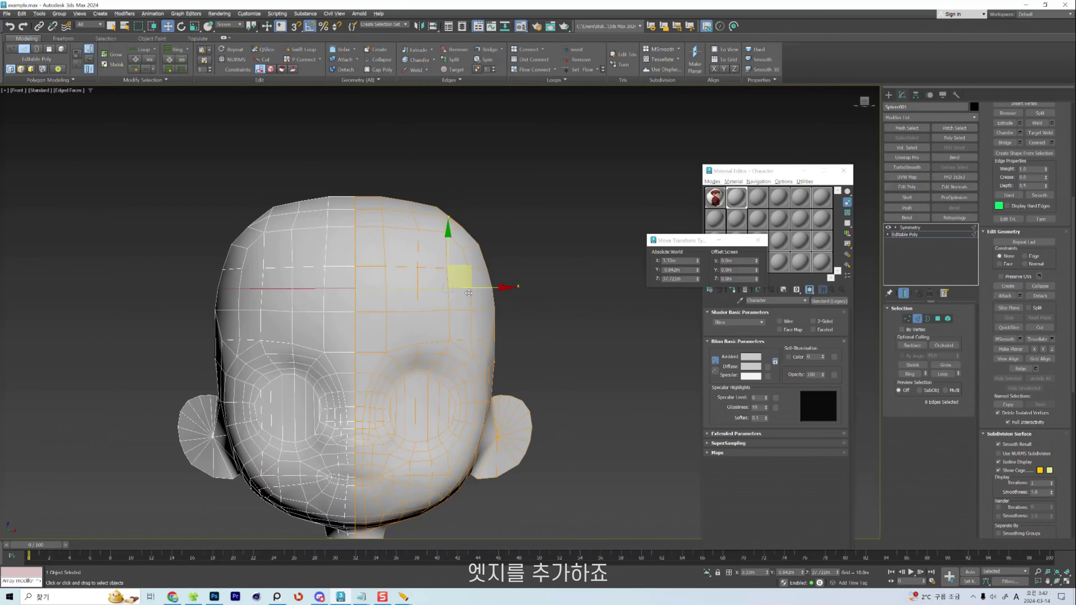
Refine the head's temple and upper side into a smoother curve in the front view.
key("shift+s")
left_click_drag(477, 339, 481, 340)
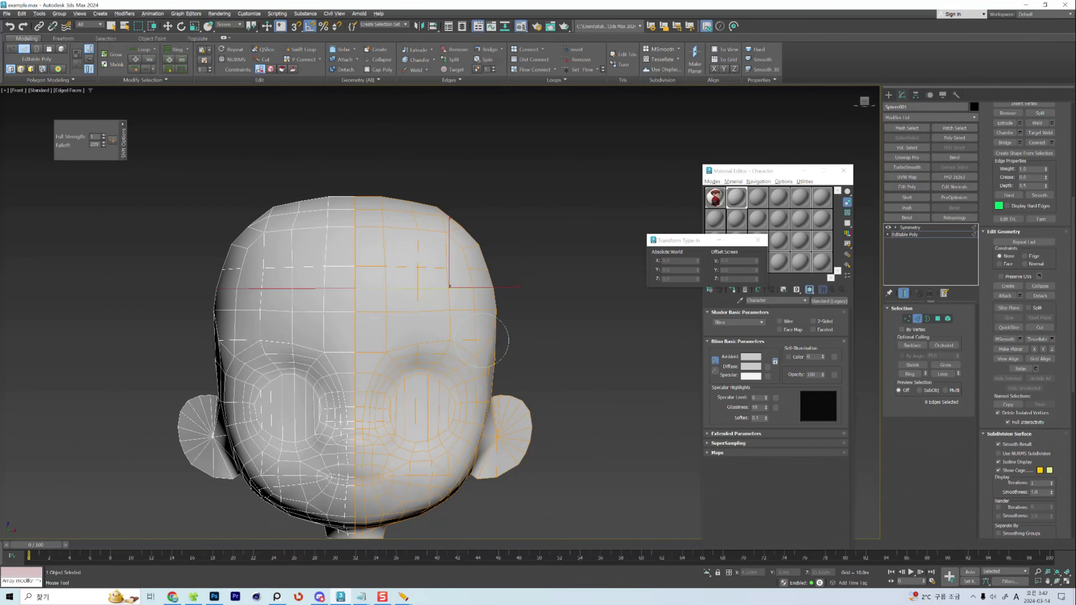
left_click_drag(494, 230, 491, 232)
right_click(520, 226)
left_click(521, 225)
key("shift+r")
left_click_drag(422, 282, 419, 284)
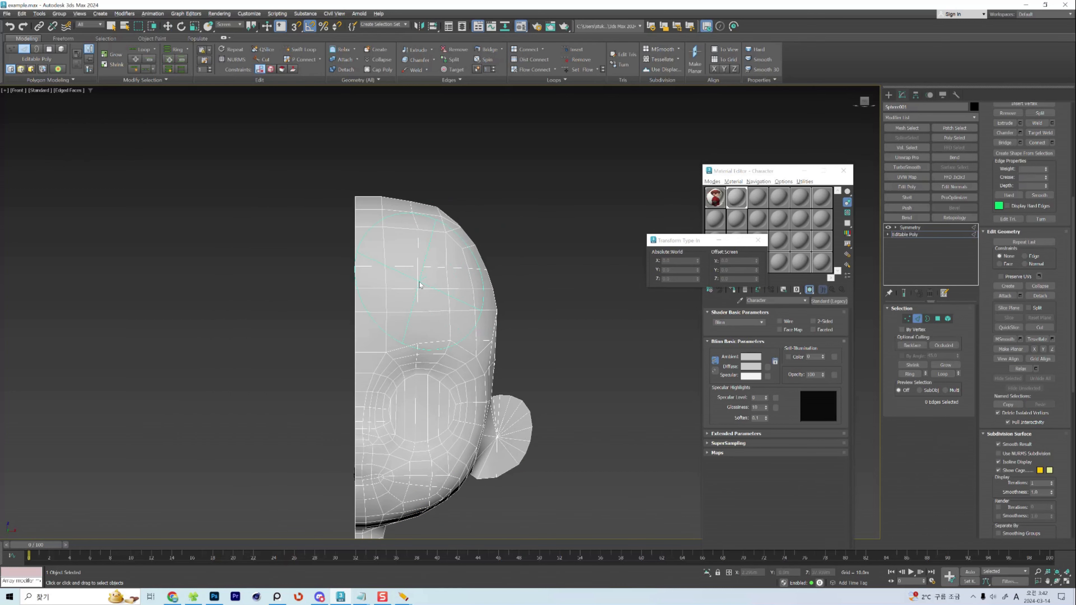
Tidy the edges on the cheek between the mouth and the jaw.
scroll(441, 242, "up", 3)
key("shift+s")
mouse_move(391, 235)
middle_mouse_down("alt")
mouse_move(505, 284)
mouse_move(412, 320)
middle_mouse_up("alt")
scroll(504, 277, "up", 5)
scroll(507, 320, "up", 4)
scroll(504, 297, "down", 3)
key("w")
scroll(410, 362, "up", 4)
left_click(368, 367)
mouse_move(387, 371)
middle_mouse_down("alt")
mouse_move(358, 368)
mouse_move(372, 372)
middle_mouse_up("alt")
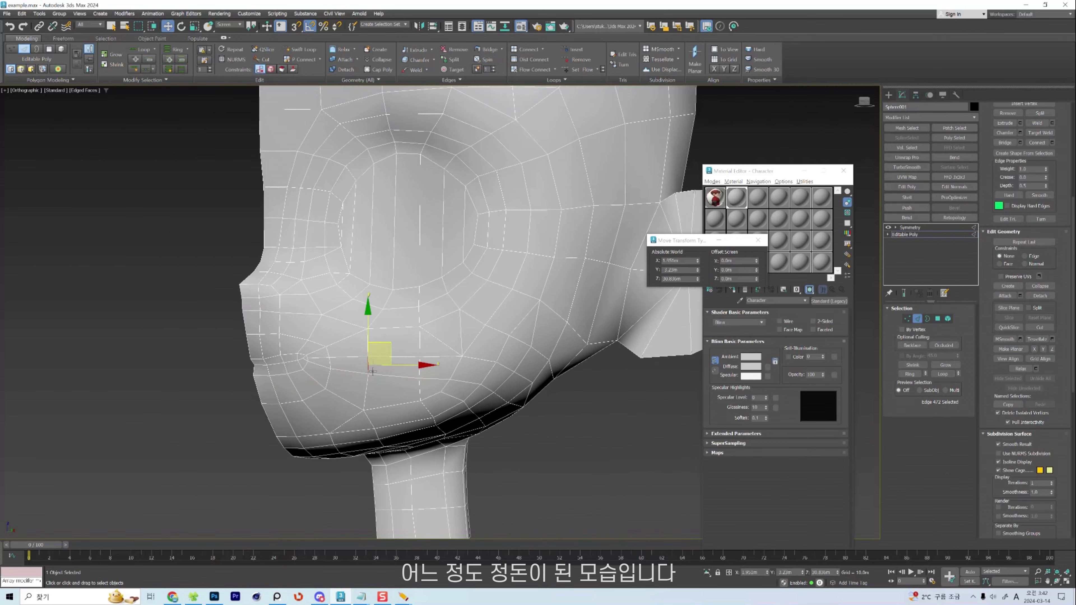
left_click(389, 357)
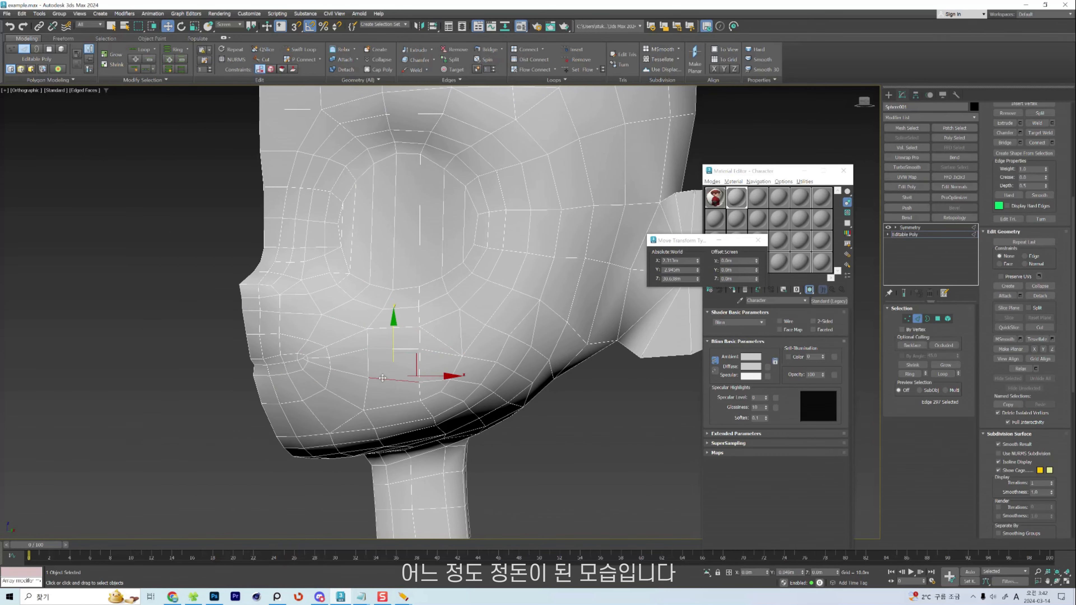
middle_click_drag(340, 369, 382, 374, "alt")
Adjust the vertices along the underside of the chin so the edges radiate evenly from the mouth.
scroll(372, 405, "up", 4)
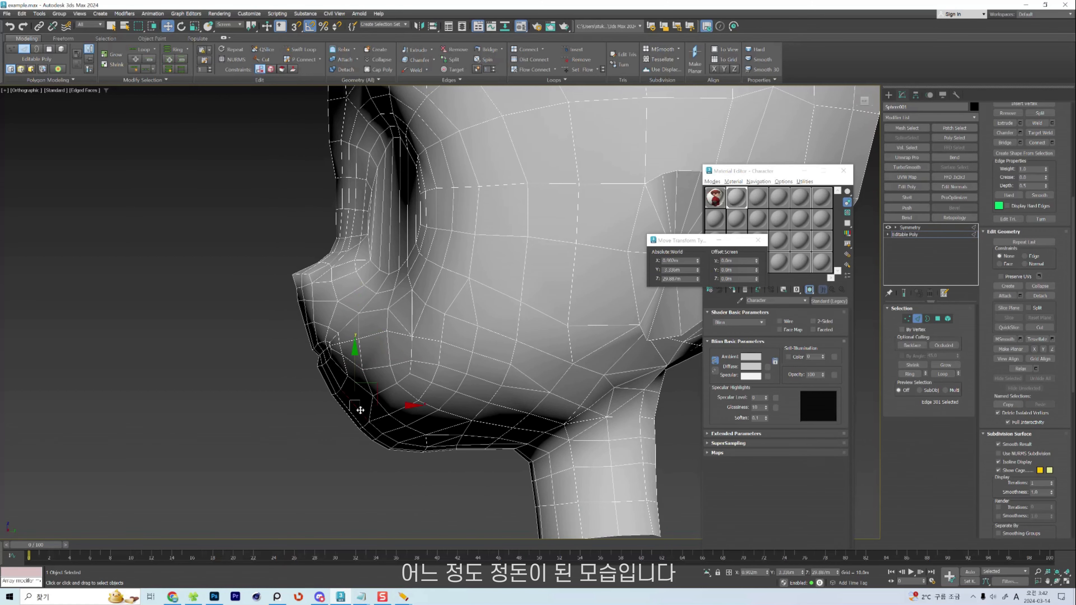
left_click(347, 429, "ctrl")
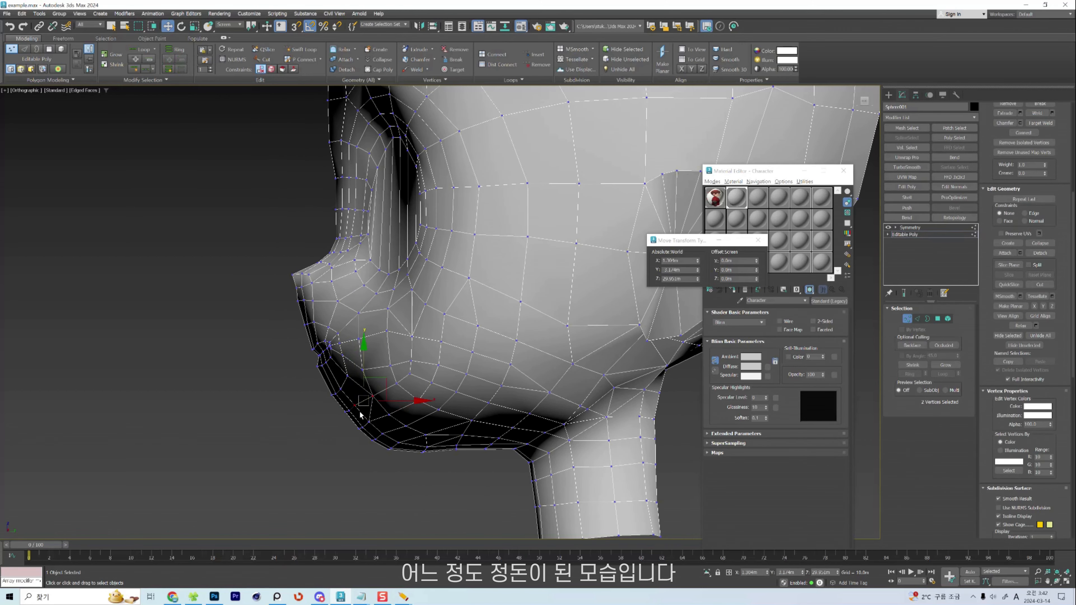
left_click(380, 420)
key("r")
middle_click_drag(368, 428, 420, 379)
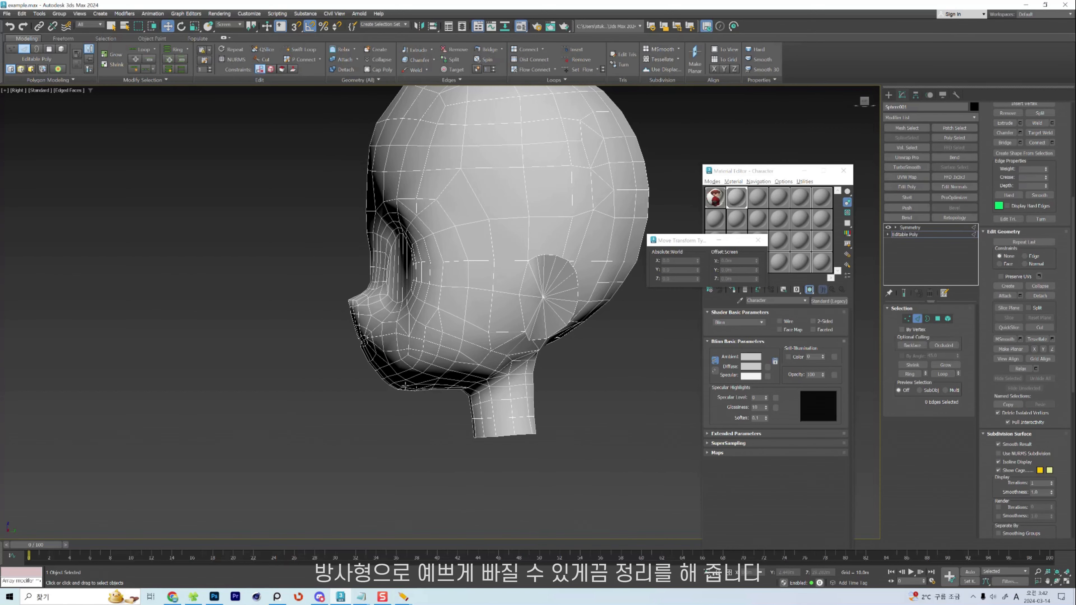
Connect the cheek vertices below the eye socket with a new edge and collapse the surplus edge beside it.
scroll(417, 379, "up", 6)
key("shift+s")
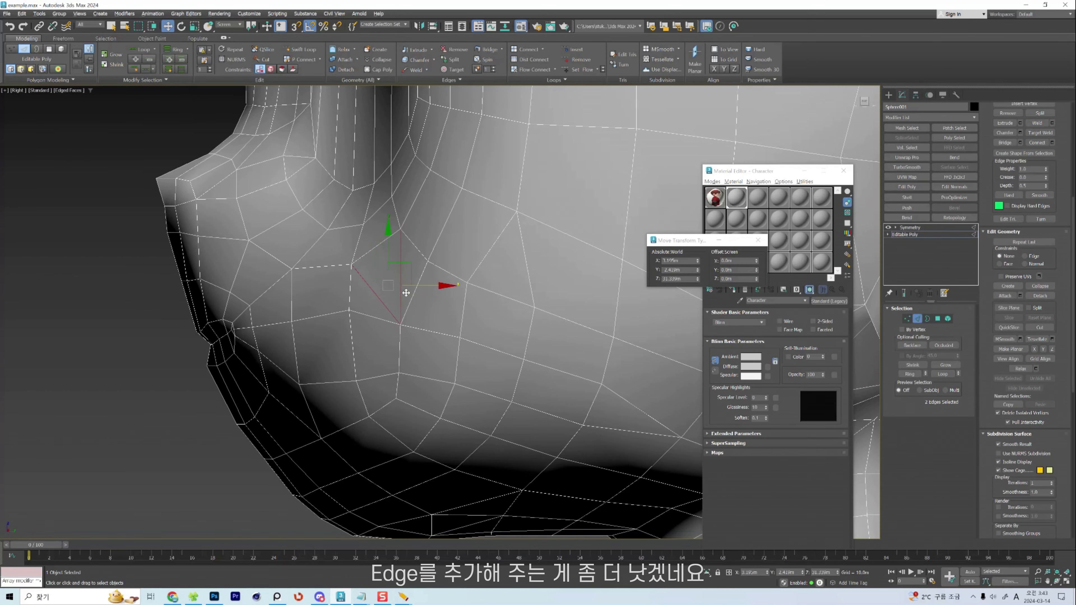
key("1")
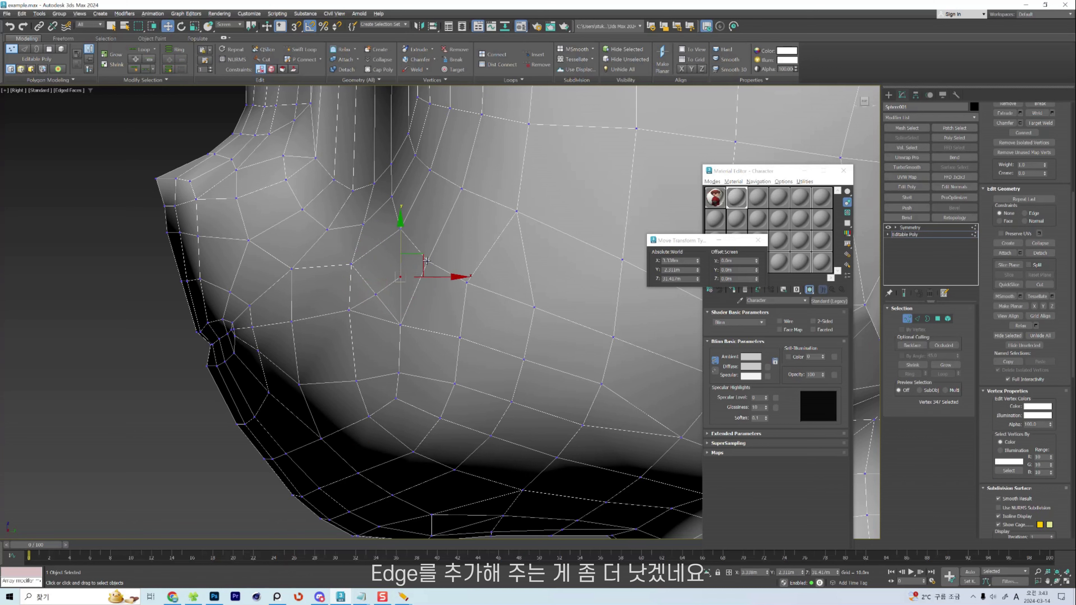
key("ctrl+shift+e")
key("2")
left_click(386, 287)
key("ctrl+alt+c")
Adjust the vertices along the jaw below the ear into a smoother curve.
scroll(384, 288, "down", 2)
left_click(393, 300)
middle_click_drag(393, 300, 423, 306, "alt")
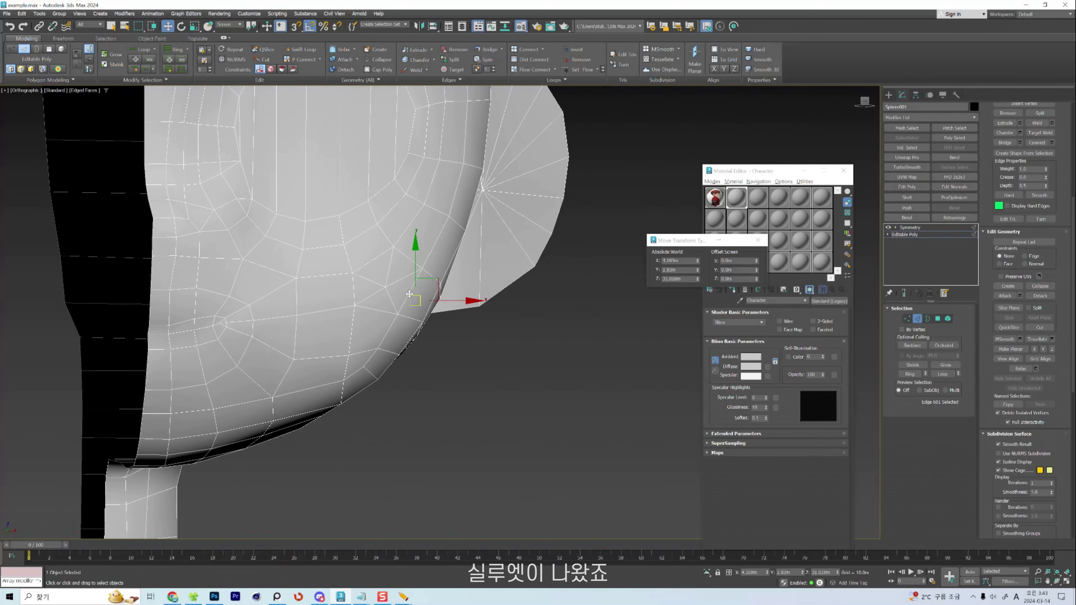
key("1")
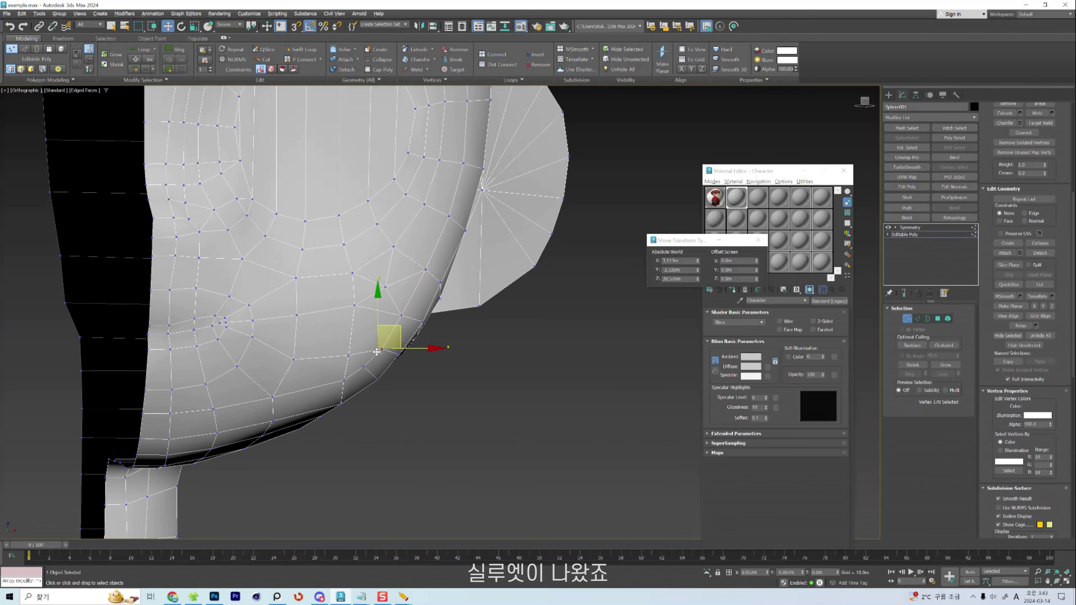
left_click(367, 364)
left_click(355, 306)
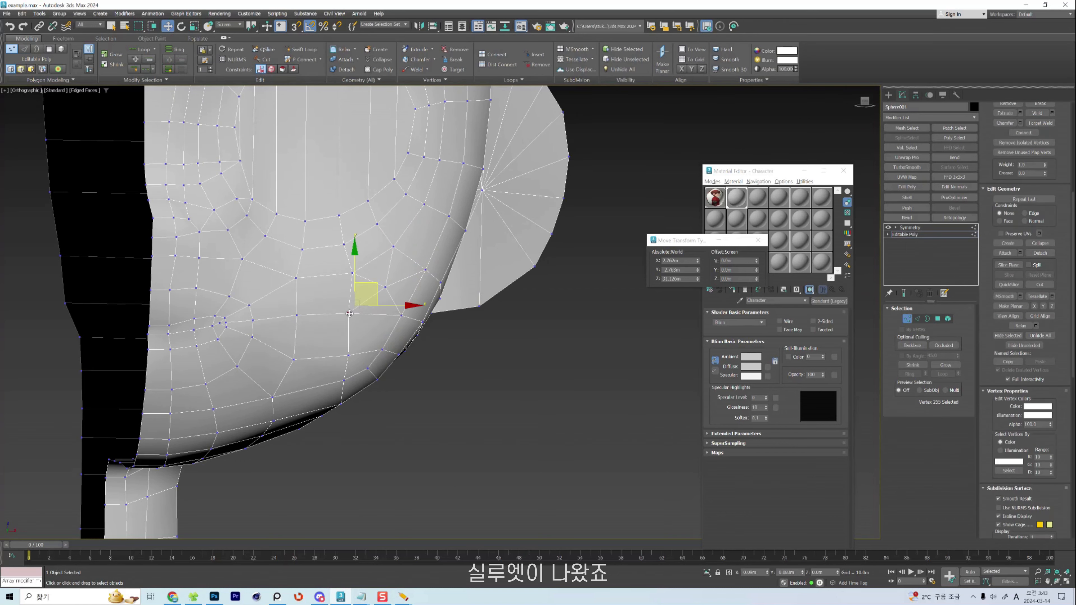
Even out the edges on the front of the cheek between the mouth, nose and eye socket.
key("2")
left_click(309, 280)
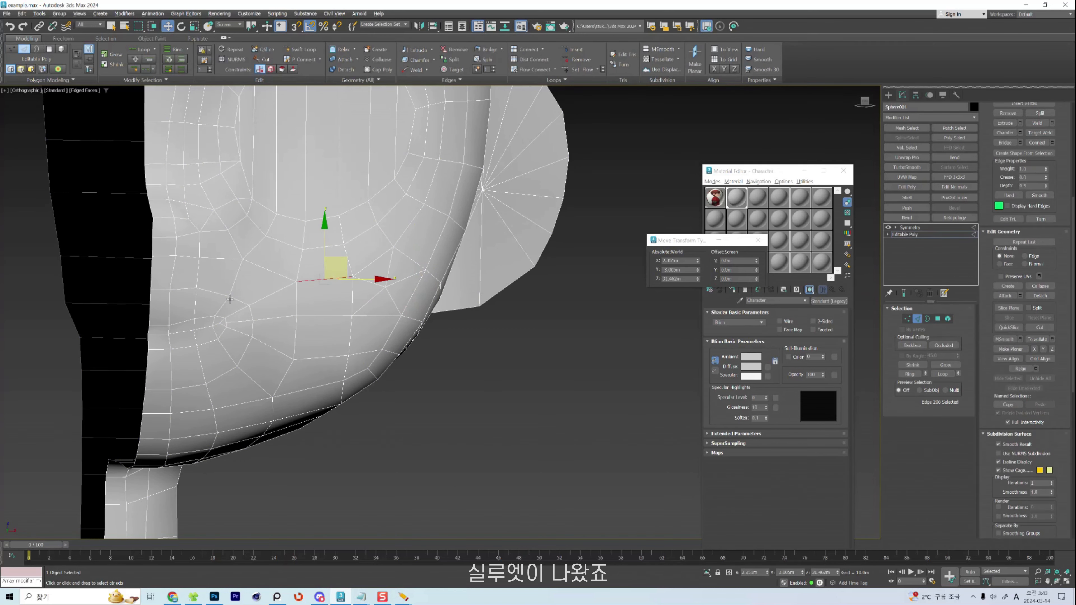
left_click(207, 295)
scroll(238, 278, "down", 3)
middle_click_drag(238, 278, 222, 275, "alt")
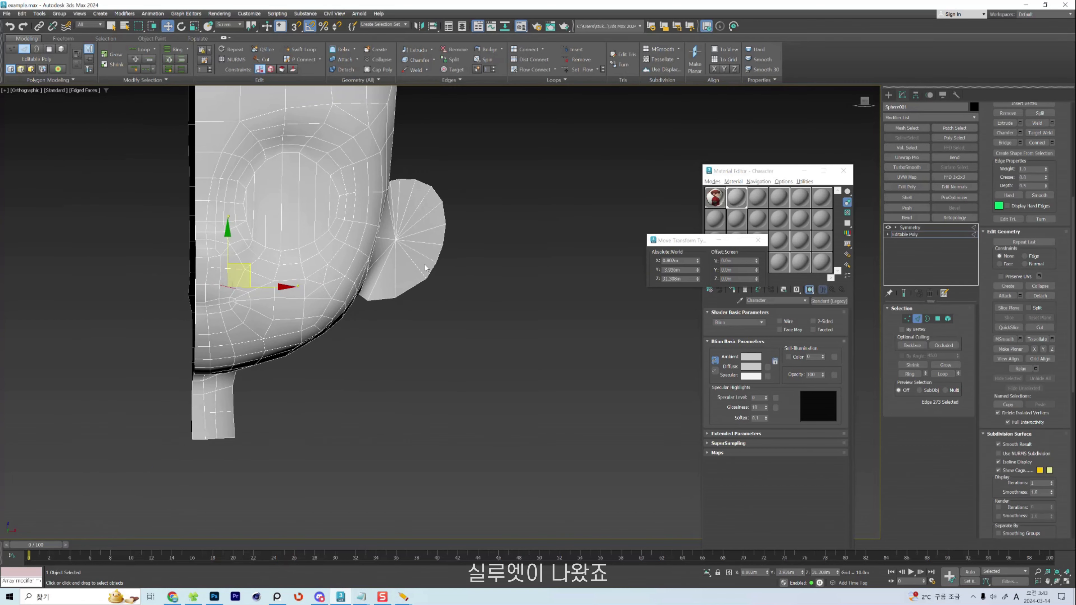
left_click(287, 233)
scroll(243, 213, "up", 3)
left_click(235, 231)
scroll(235, 230, "down", 5)
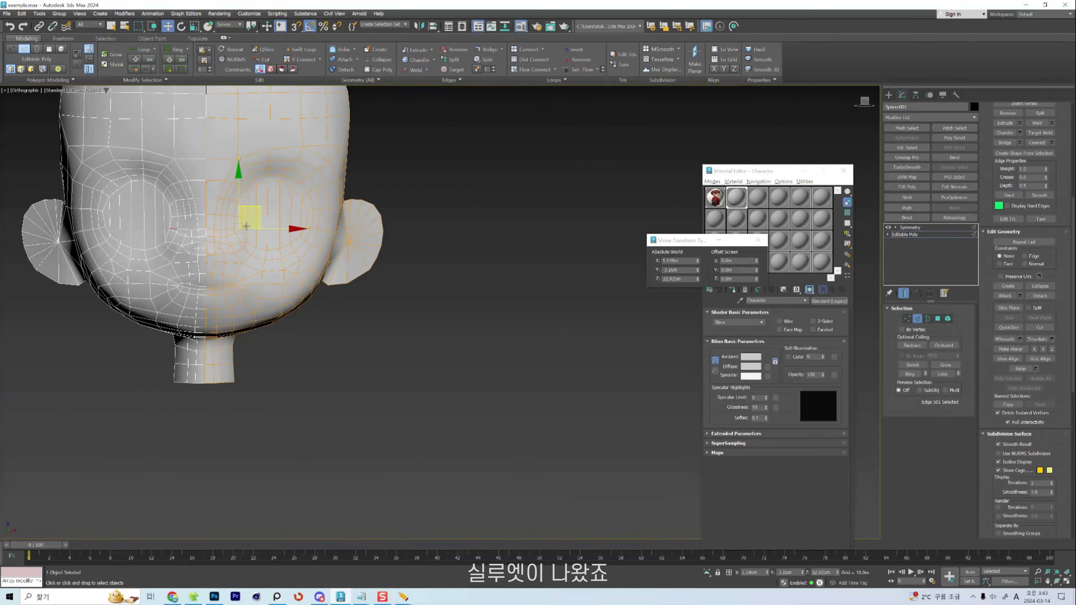
Select the vertices along the head's centre line in the front view and align them to X 0.
key("f")
scroll(314, 240, "down", 3)
scroll(318, 206, "up", 8)
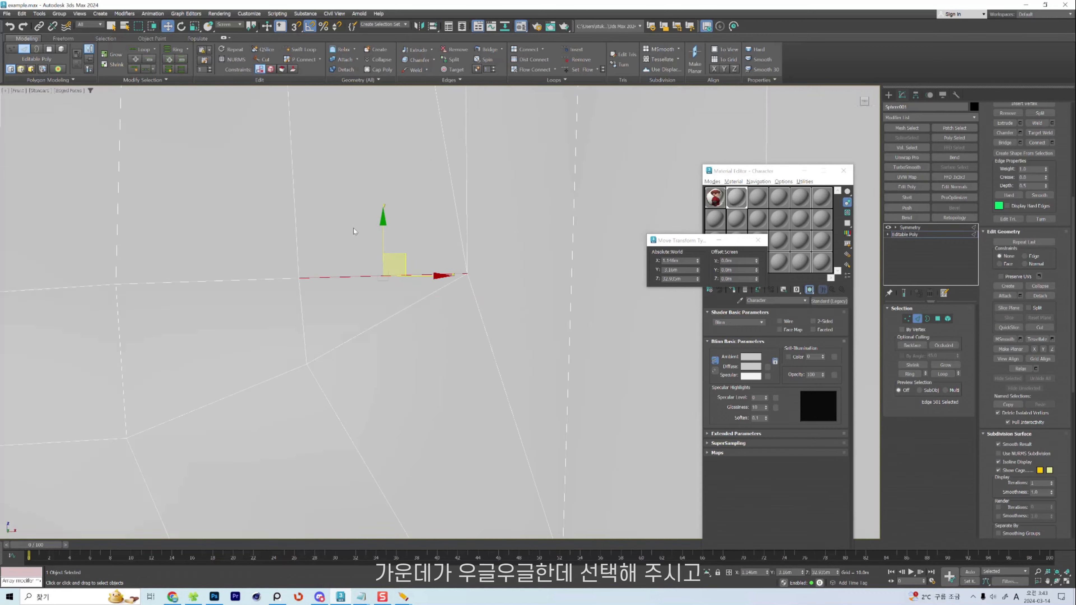
scroll(353, 228, "down", 4)
key("1")
left_click_drag(324, 94, 354, 368)
scroll(324, 221, "up", 3)
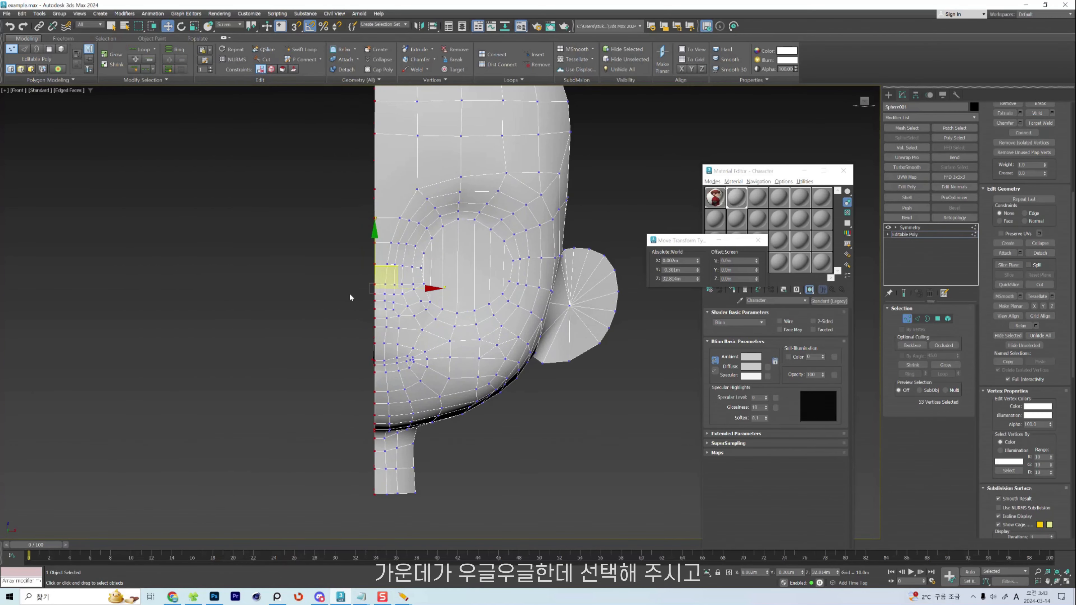
key("r")
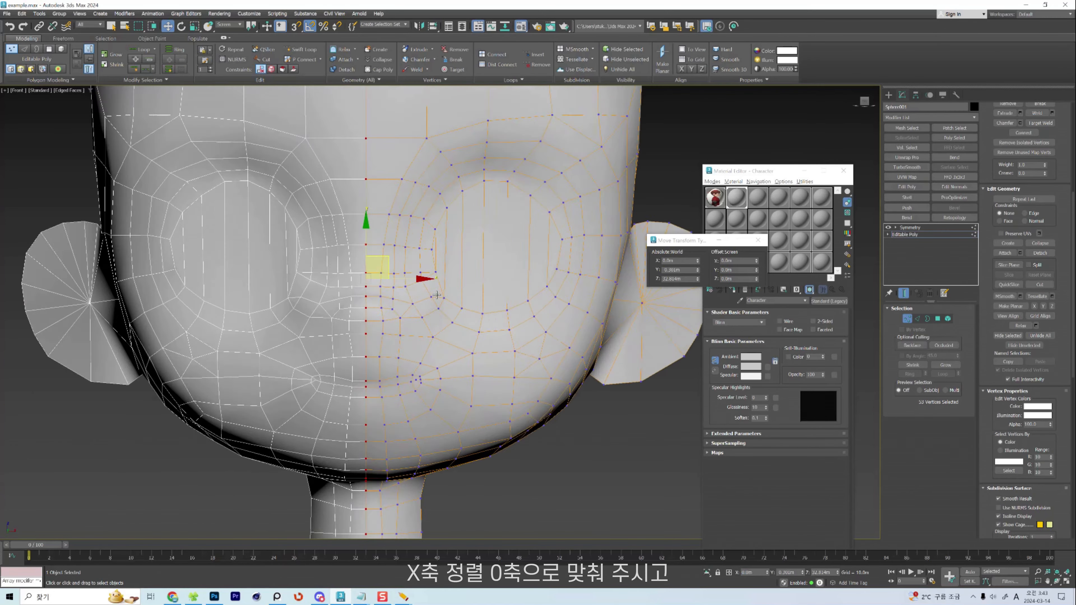
Adjust the vertices on the side of the face where the cheek meets the ear.
scroll(597, 302, "down", 2)
scroll(525, 289, "up", 6)
left_click(524, 301)
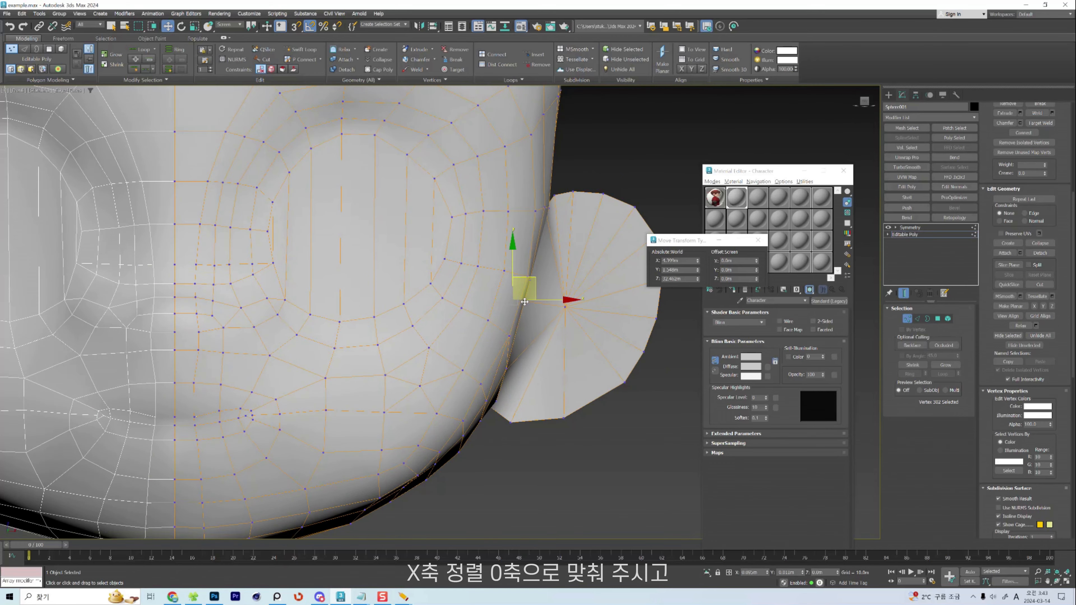
middle_click_drag(532, 302, 527, 271, "alt")
left_click(525, 261)
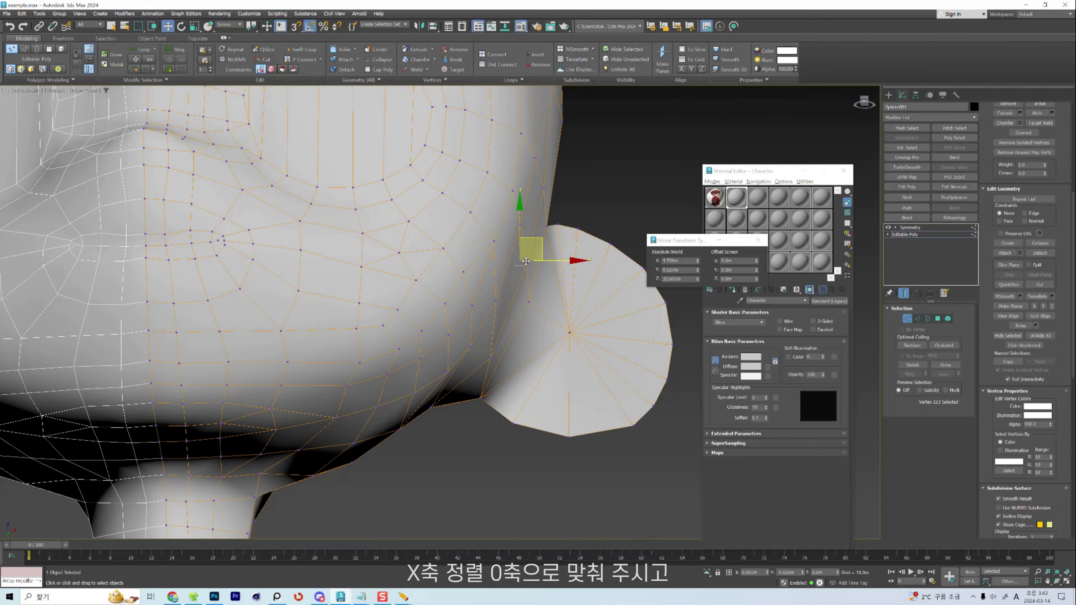
Smooth the jaw corner below the ear by repositioning its vertices, checking it from below.
left_click_drag(490, 357, 487, 357)
left_click_drag(481, 398, 443, 409)
left_click(469, 346)
middle_click_drag(465, 383, 460, 356, "alt")
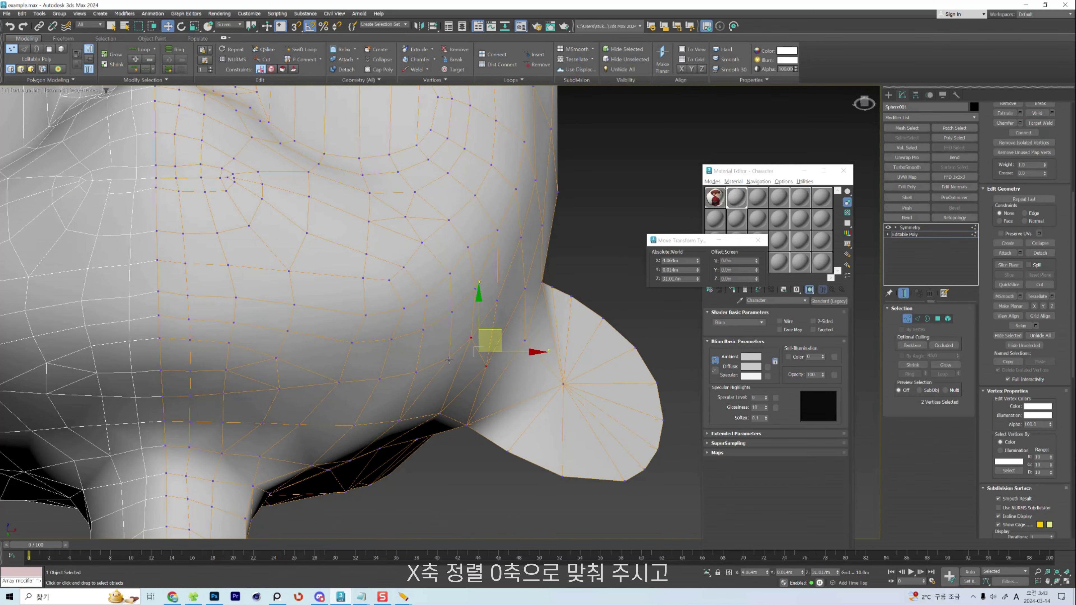
left_click(449, 356)
left_click(440, 420, "ctrl")
middle_click_drag(441, 417, 484, 360, "alt")
left_click(489, 375)
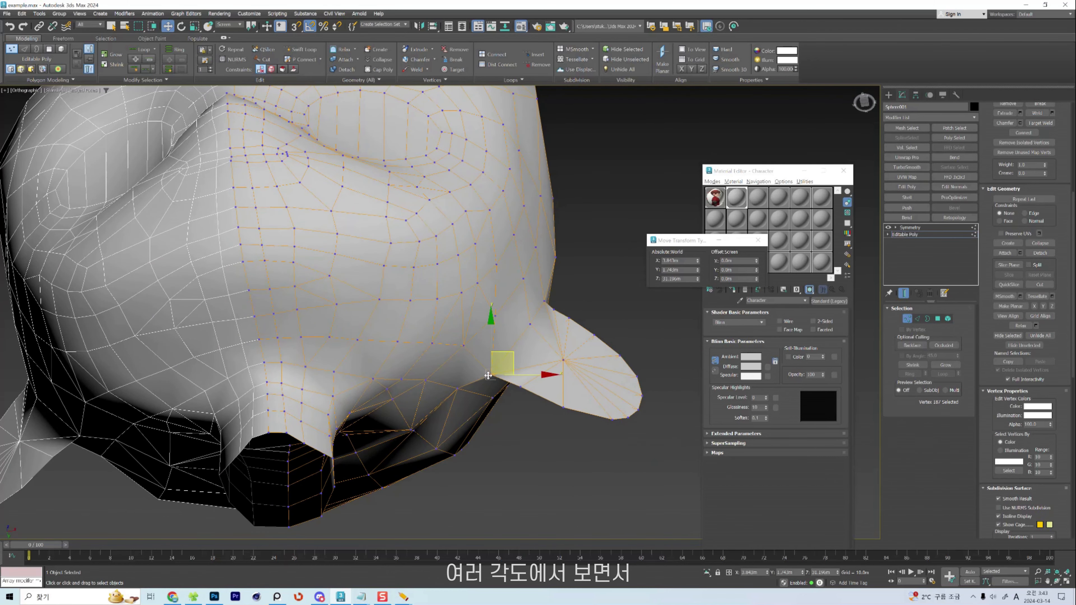
Tidy the edges on the head's underside between the neck and the jaw corner.
left_click_drag(405, 418, 395, 415)
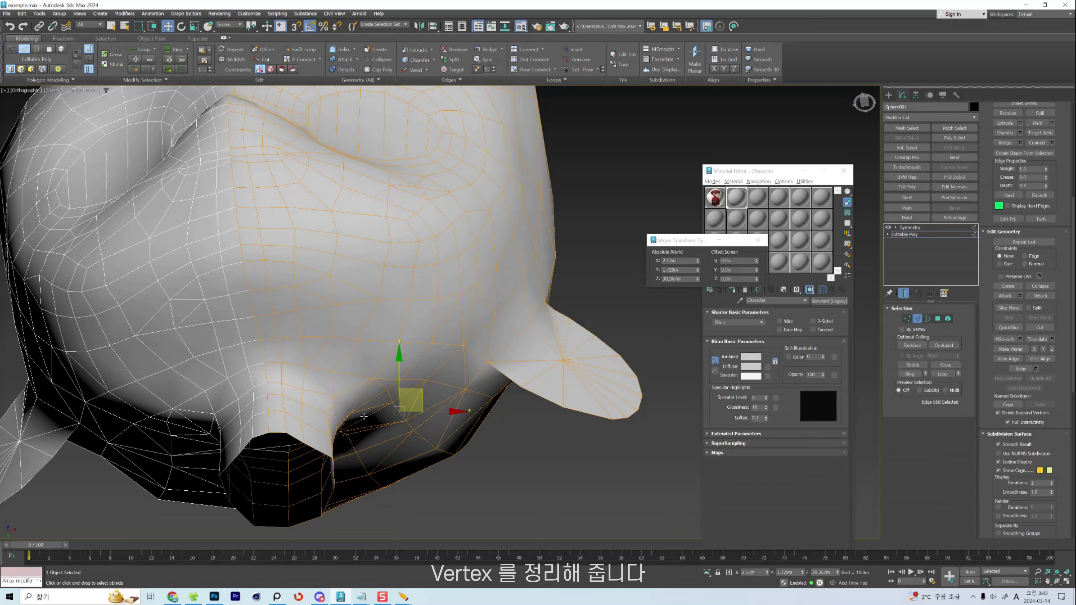
scroll(335, 407, "up", 2)
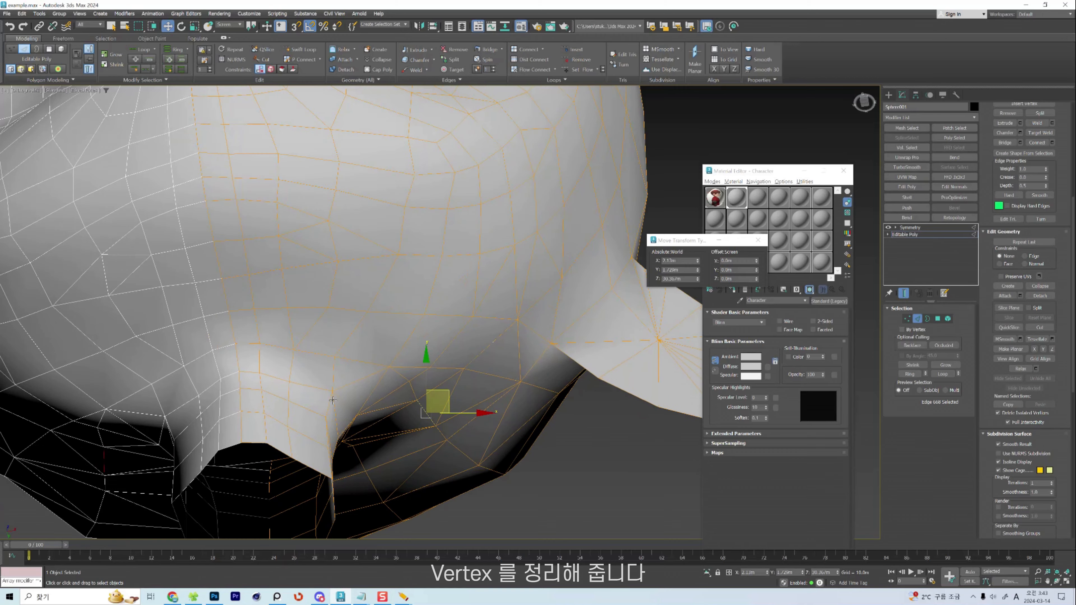
left_click(334, 407)
left_click(294, 395)
scroll(300, 417, "down", 3)
middle_click_drag(299, 418, 305, 449, "alt")
scroll(296, 399, "up", 2)
Reposition the vertices and edges around the side of the neck base for more even spacing.
key("1")
left_click(313, 349)
left_click_drag(297, 390, 368, 402)
key("2")
middle_click_drag(368, 403, 373, 332)
left_click_drag(376, 348, 395, 348)
key("1")
key("2")
scroll(384, 357, "down", 3)
middle_click_drag(384, 357, 432, 318, "alt")
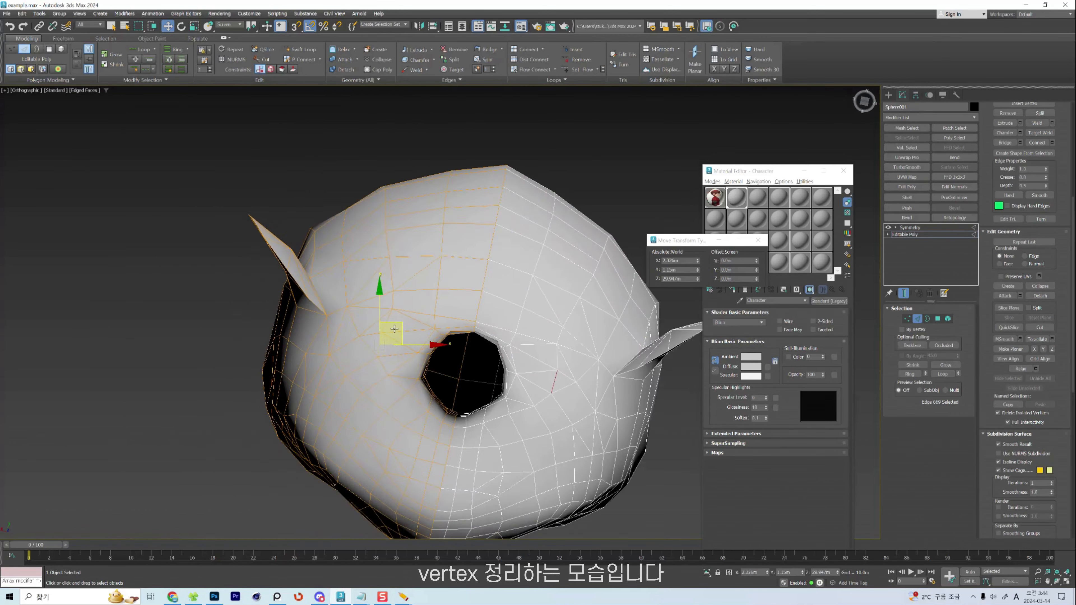
Shift the edges and the vertex on the head's underside just behind the neck opening.
key("1")
scroll(434, 317, "up", 3)
key("2")
left_click_drag(462, 323, 464, 314)
left_click_drag(481, 283, 451, 274)
key("1")
left_click(447, 309)
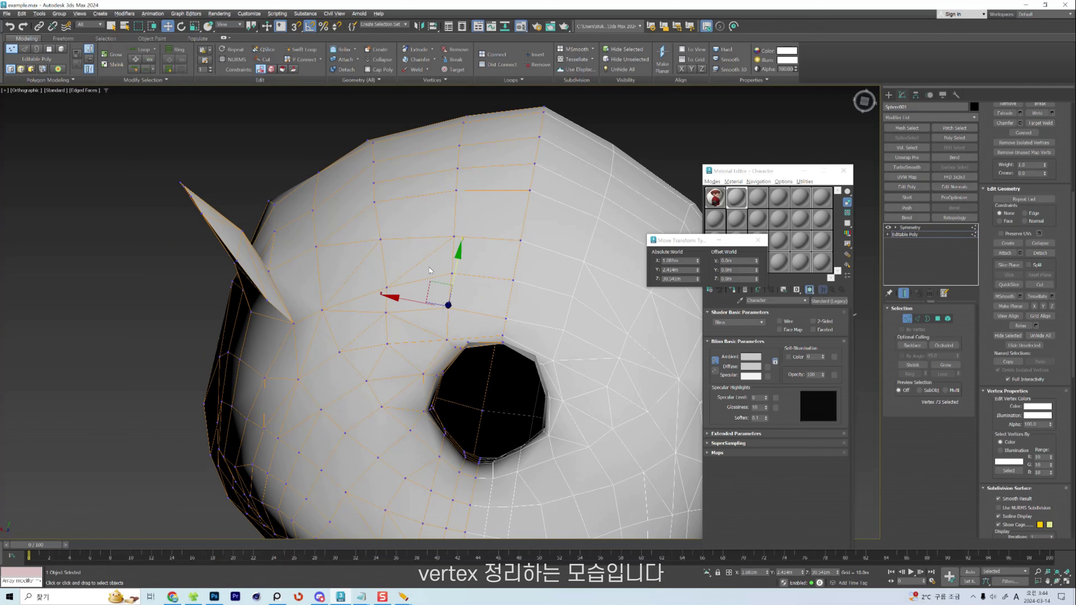
Even out the vertices on the back of the head between the ear and the neck opening.
left_click(385, 313)
scroll(386, 297, "up", 3)
left_click_drag(322, 237, 317, 266)
left_click(318, 313)
left_click(402, 223)
Adjust the vertices and the outer edge on the upper side of the back of the head.
scroll(400, 229, "down", 5)
middle_click_drag(400, 191, 336, 267, "alt")
scroll(371, 254, "up", 5)
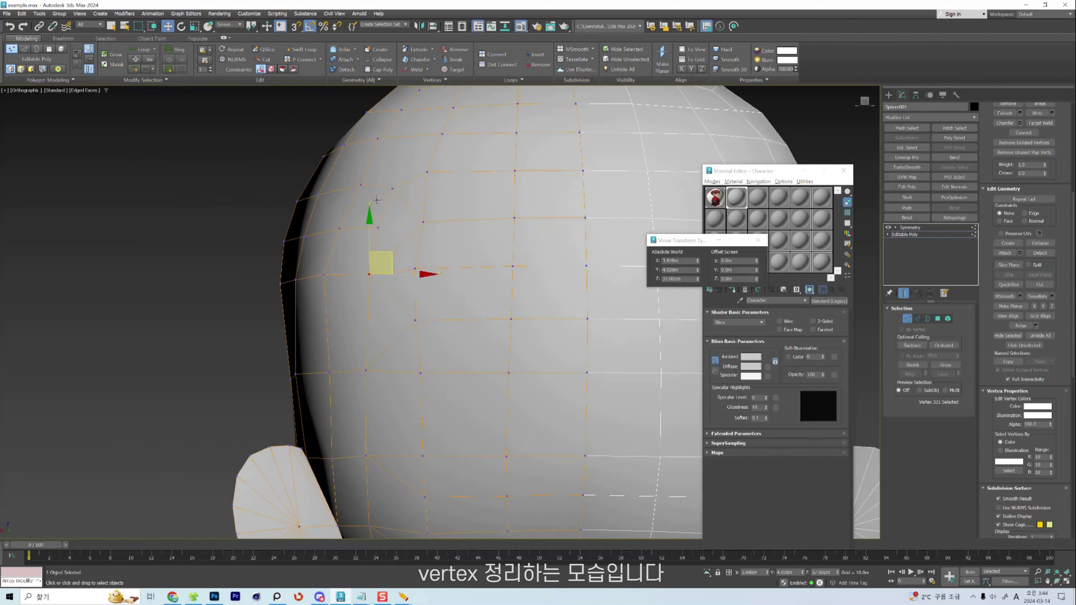
left_click(389, 181)
key("2")
left_click_drag(361, 184, 341, 207)
middle_click_drag(436, 181, 428, 187)
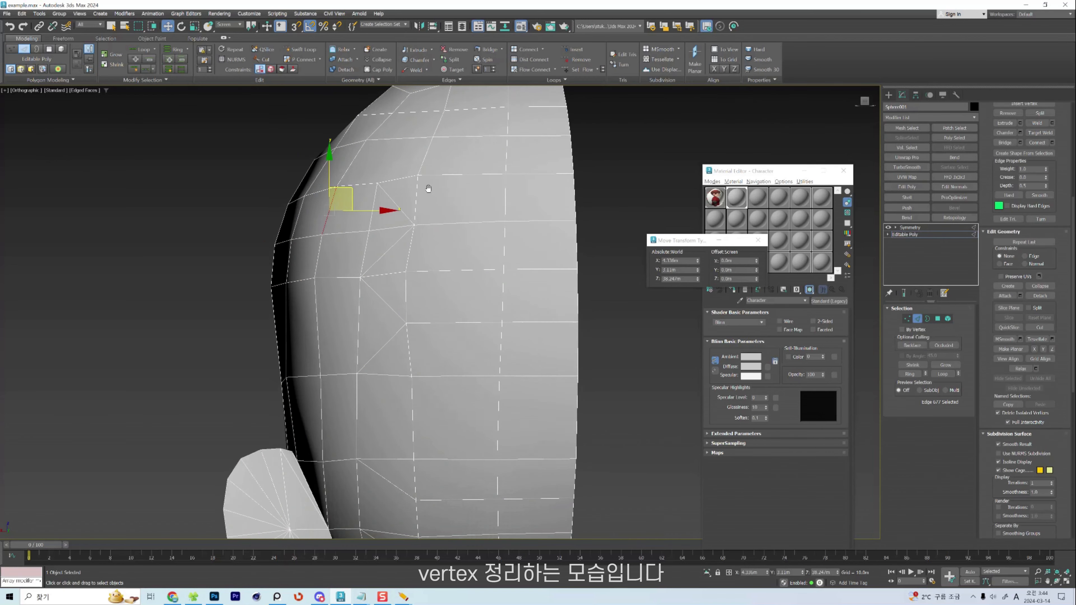
Straighten the vertical edge line down the back of the head by moving its edges and vertices.
scroll(425, 184, "down", 3)
key("6")
key("Page_Down")
key("2")
left_click(413, 259)
key("1")
left_click_drag(425, 180, 427, 215)
key("2")
left_click(419, 355)
left_click(419, 304)
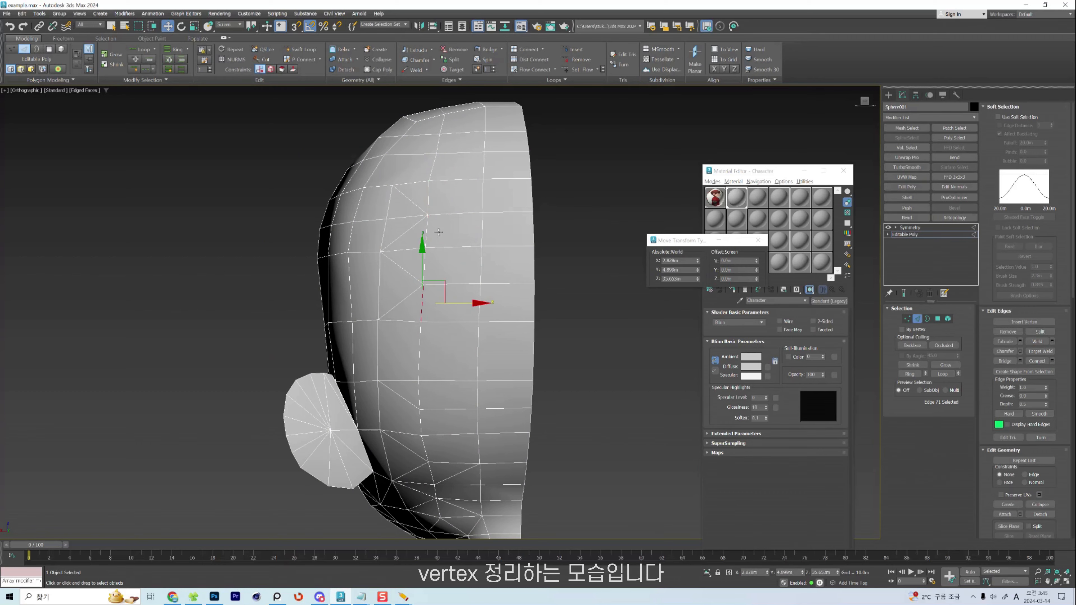
Round the upper back corner of the skull by repositioning its vertices and edges.
key("1")
left_click(434, 152)
key("2")
left_click(409, 129)
key("1")
left_click_drag(379, 148, 398, 191)
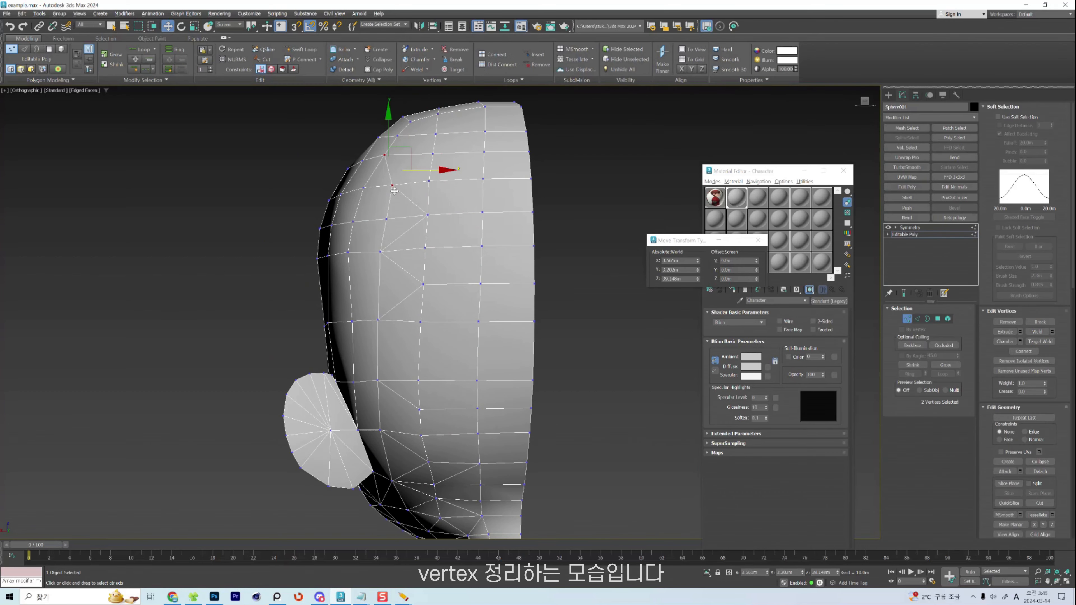
left_click(419, 408)
Unhide the reference images and make the head see-through in the side view.
middle_click_drag(404, 411, 504, 334)
scroll(398, 339, "down", 2)
key("z")
scroll(471, 332, "down", 5)
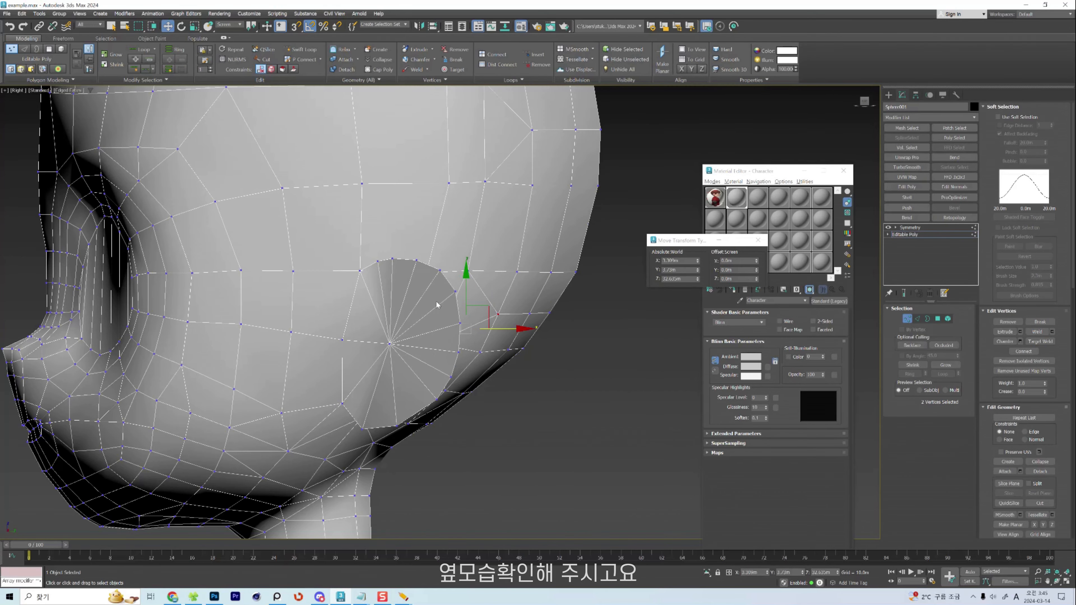
right_click(437, 306)
left_click(462, 257)
key("r")
key("alt+x")
scroll(449, 288, "up", 5)
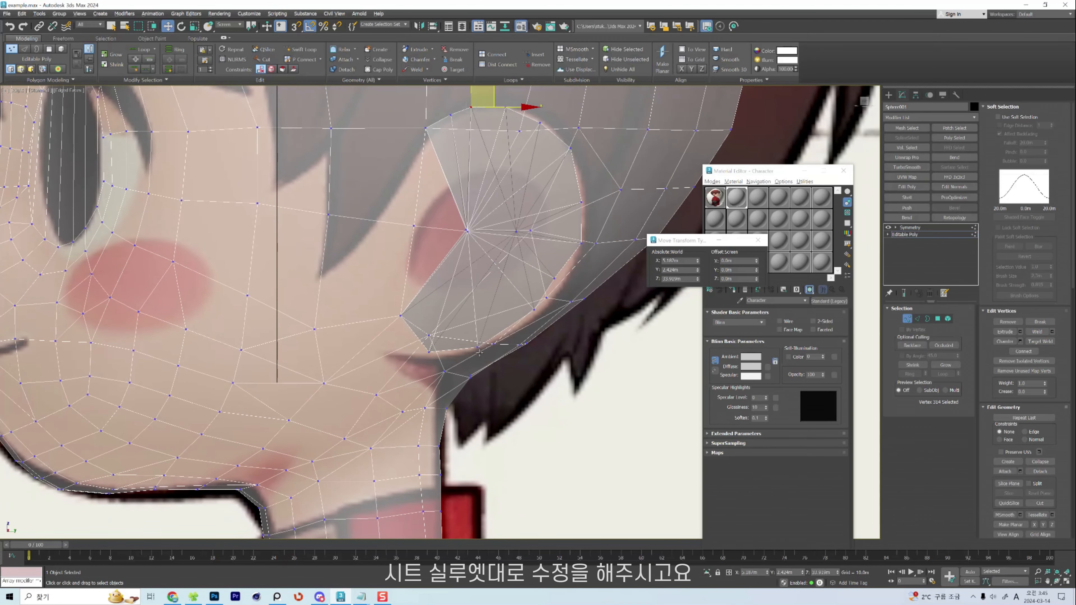
Move the ear's lower rim vertices to match the reference silhouette and turn the see-through display off.
left_click(479, 346)
left_click(408, 351)
key("alt+x")
left_click_drag(556, 292, 557, 302)
left_click(479, 353)
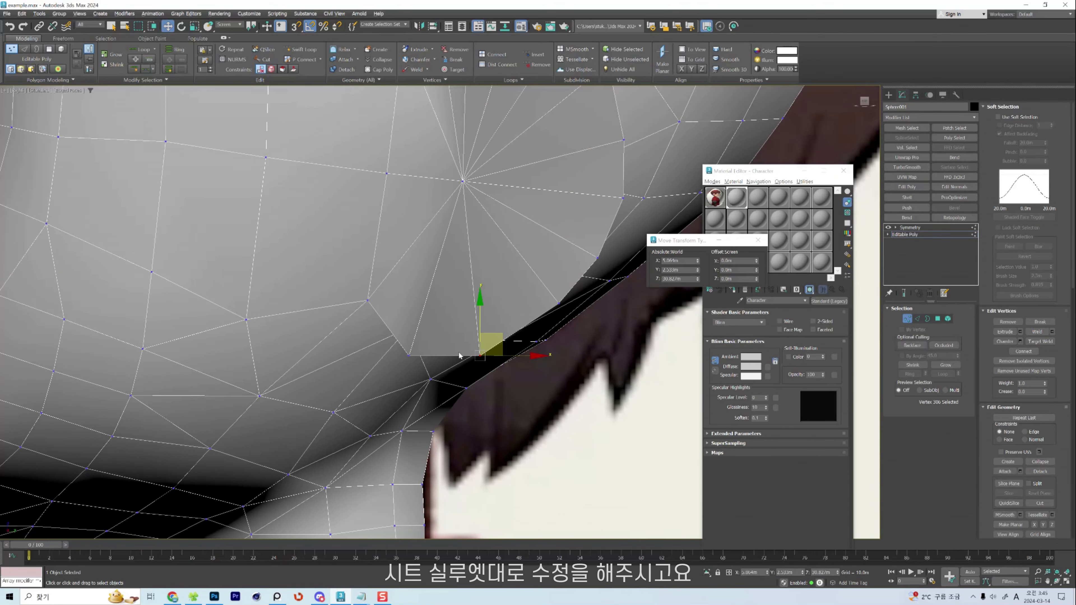
key("2")
left_click(387, 326)
middle_click_drag(387, 325, 458, 312, "alt")
key("1")
key("alt+c")
left_click(447, 264)
right_click(387, 329)
right_click(389, 329)
left_click(396, 357)
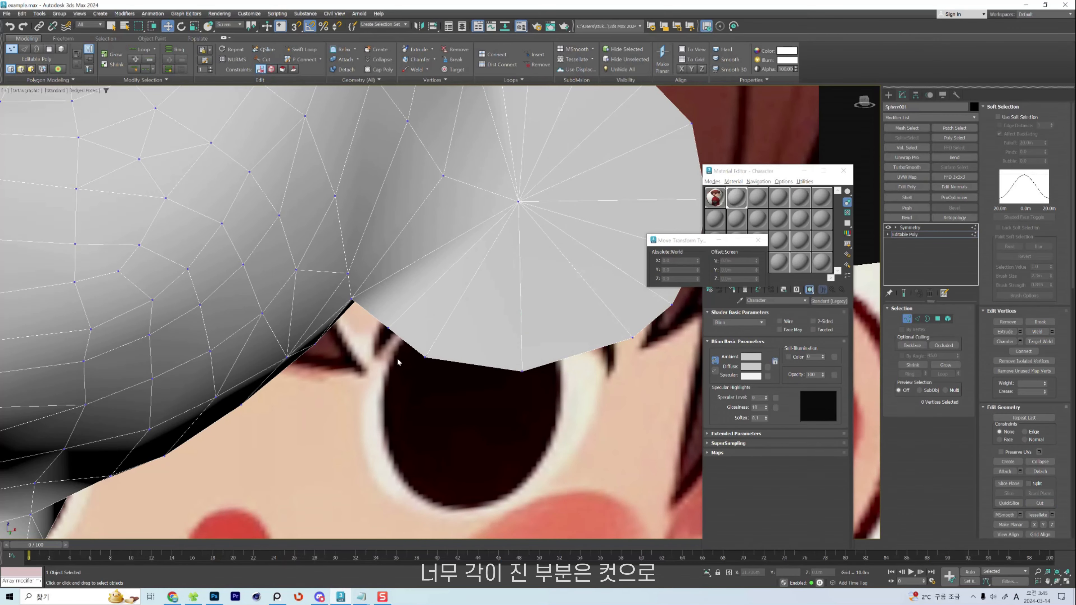
key("ctrl+z")
Cut an edge from the ear's centre vertex to its angular lower rim and hide the reference images.
key("alt+c")
left_click(517, 202)
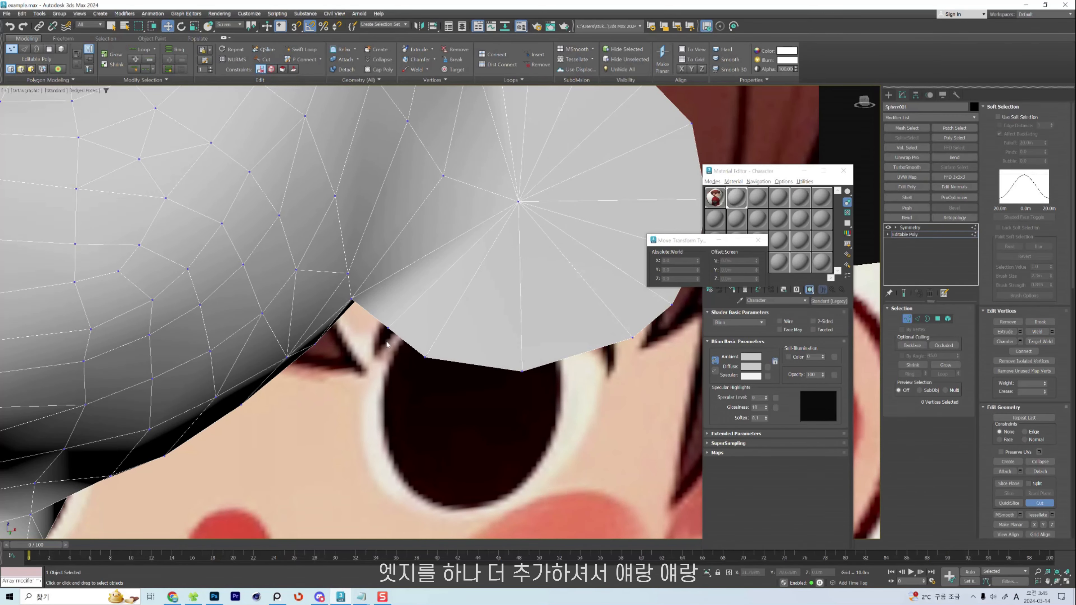
left_click(389, 330)
middle_click_drag(389, 330, 255, 301, "alt")
right_click(396, 306)
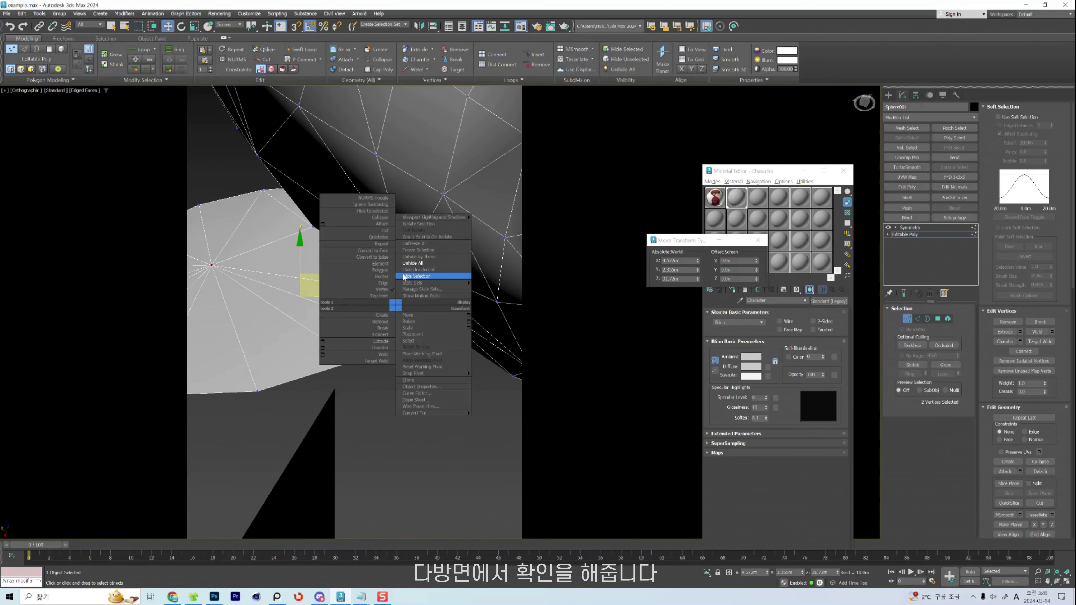
left_click(403, 277)
Round the ear's lower rim in the front view by adjusting its vertices and centre point.
key("f")
key("z")
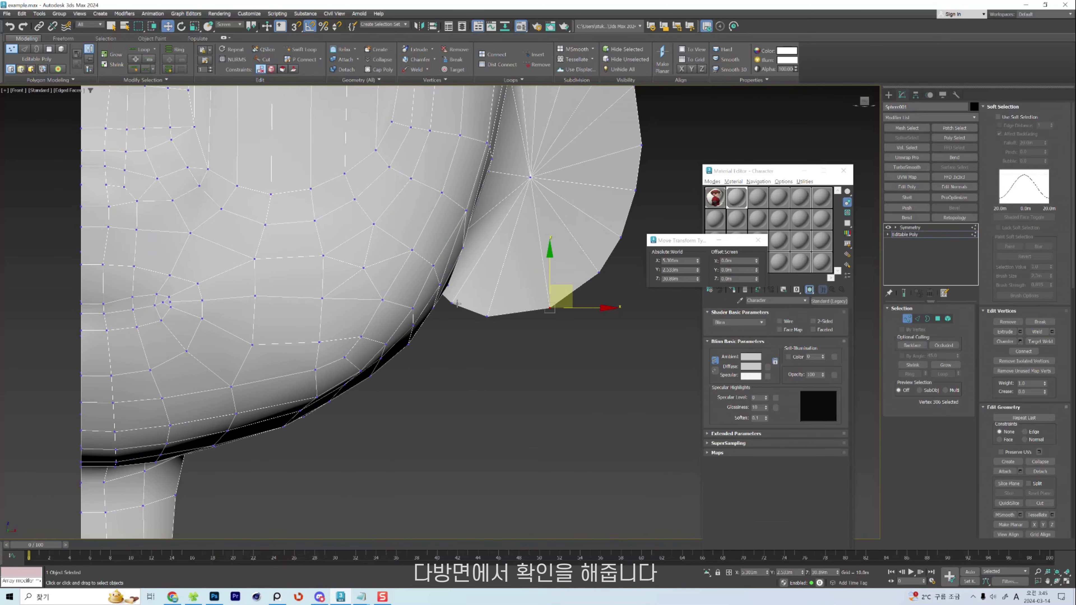
key("F3")
left_click(421, 271)
key("F3")
left_click(451, 304)
left_click(486, 316)
left_click(530, 177)
Refine the ear's profile from below with the Shift brush.
mouse_move(564, 187)
middle_mouse_down("alt")
mouse_move(533, 210)
mouse_move(534, 238)
mouse_move(545, 194)
mouse_move(490, 250)
mouse_move(536, 199)
middle_mouse_up("alt")
key("2")
left_click(536, 199)
key("shift+s")
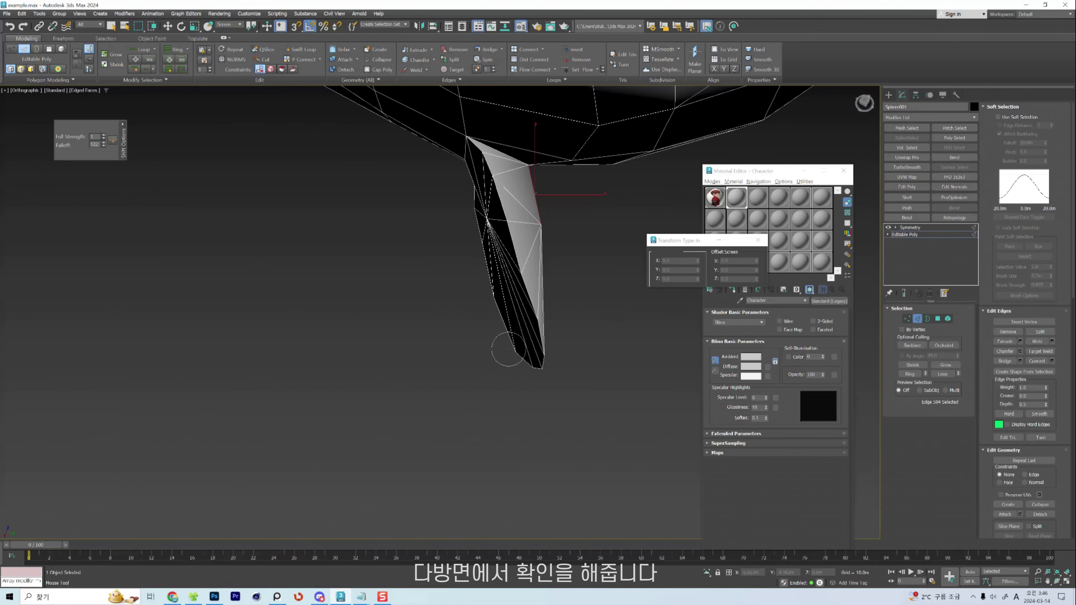
scroll(470, 169, "up", 6)
scroll(467, 242, "down", 8)
key("w")
middle_click_drag(519, 271, 458, 313, "alt")
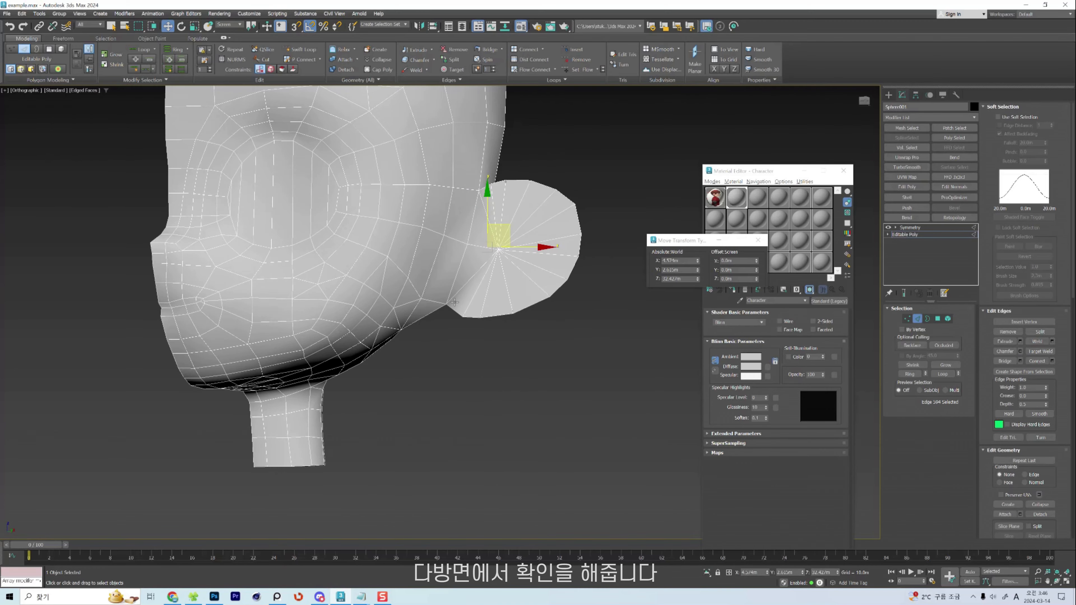
Adjust the vertex and edge where the bottom of the ear joins the jaw.
key("1")
left_click(437, 304)
middle_click_drag(379, 347, 509, 209, "alt")
key("2")
left_click(430, 293)
scroll(461, 282, "down", 4)
Refine the head's upper side outline and the forehead vertices in the front view.
key("f")
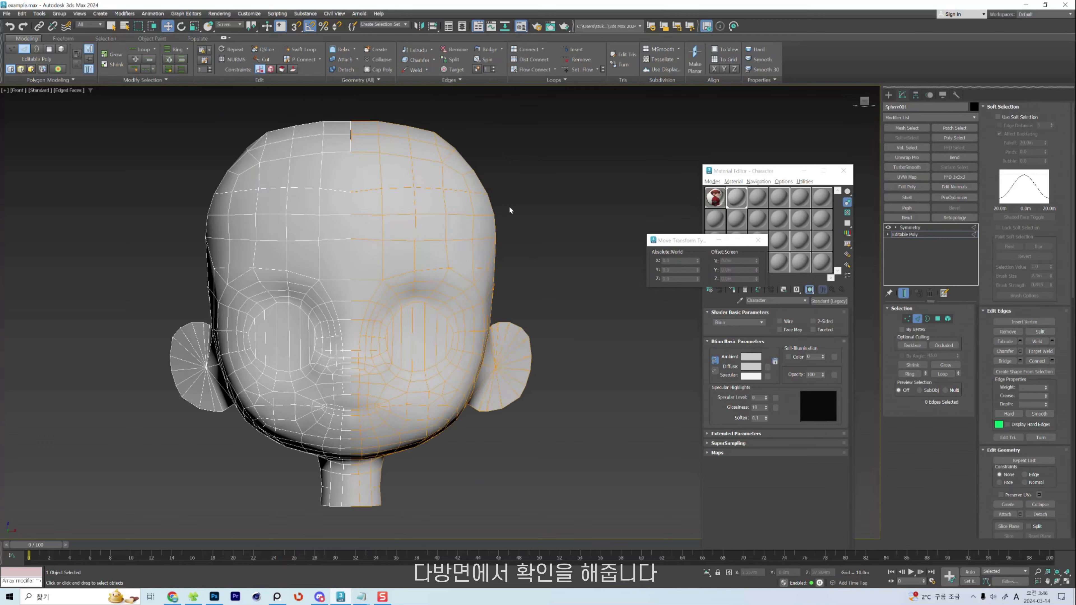
scroll(509, 209, "up", 2)
left_click(466, 227)
key("1")
left_click_drag(457, 285, 463, 285)
left_click_drag(464, 245, 468, 244)
left_click(285, 178)
middle_click_drag(285, 177, 347, 207)
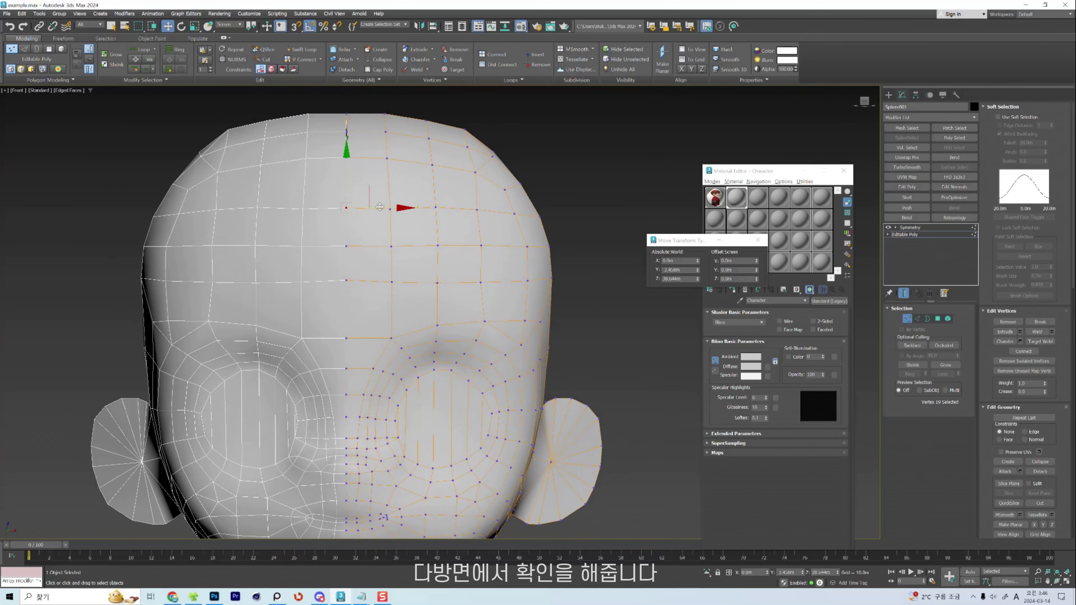
Unhide the front reference and raise the crown of the head with the Shift brush.
key("2")
scroll(442, 240, "down", 4)
right_click(397, 152)
left_click(416, 117)
key("2")
key("shift+s")
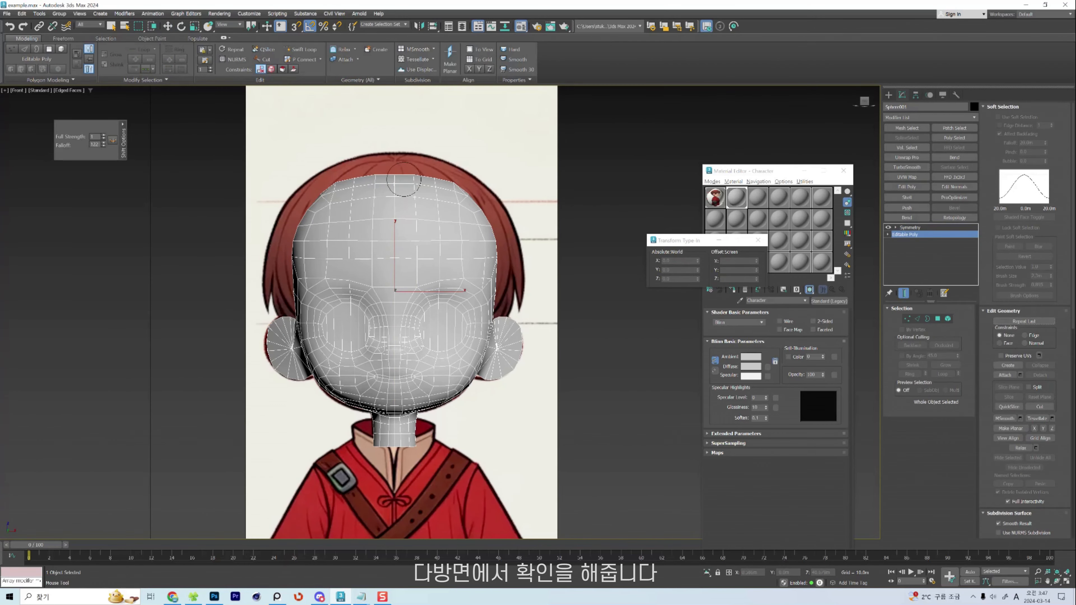
key("w")
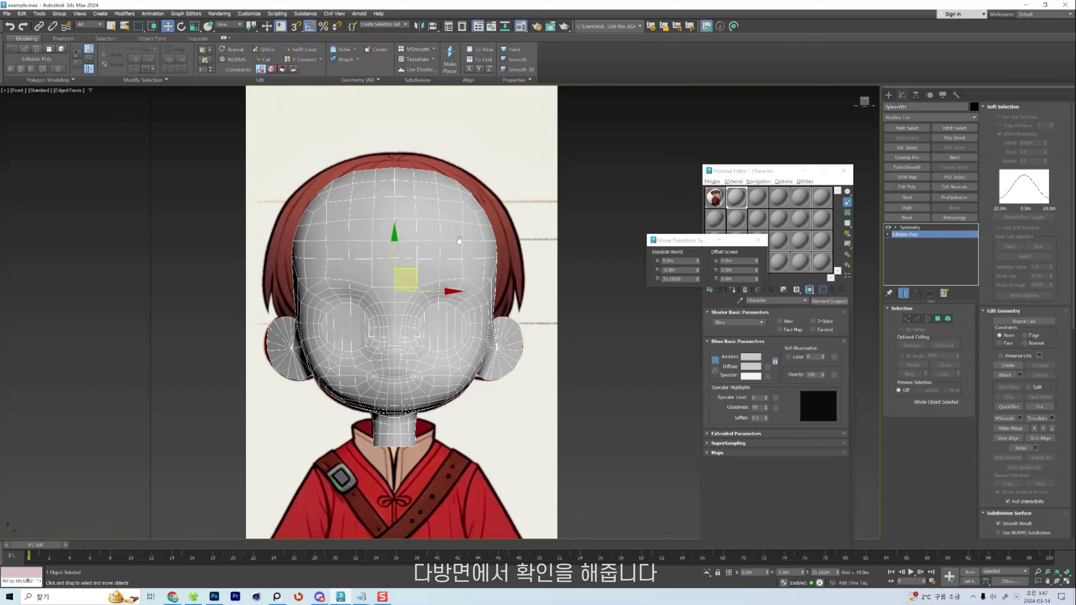
Refine the upper side and crown of the skull with the Shift brush, checking the form from several angles.
middle_click_drag(458, 242, 492, 258, "alt")
scroll(491, 237, "up", 2)
key("shift+s")
left_click_drag(487, 216, 419, 193)
key("w")
scroll(403, 193, "down", 4)
middle_click_drag(403, 193, 449, 295, "alt")
scroll(449, 296, "up", 4)
key("shift+s")
left_click_drag(449, 295, 461, 353)
scroll(465, 378, "down", 3)
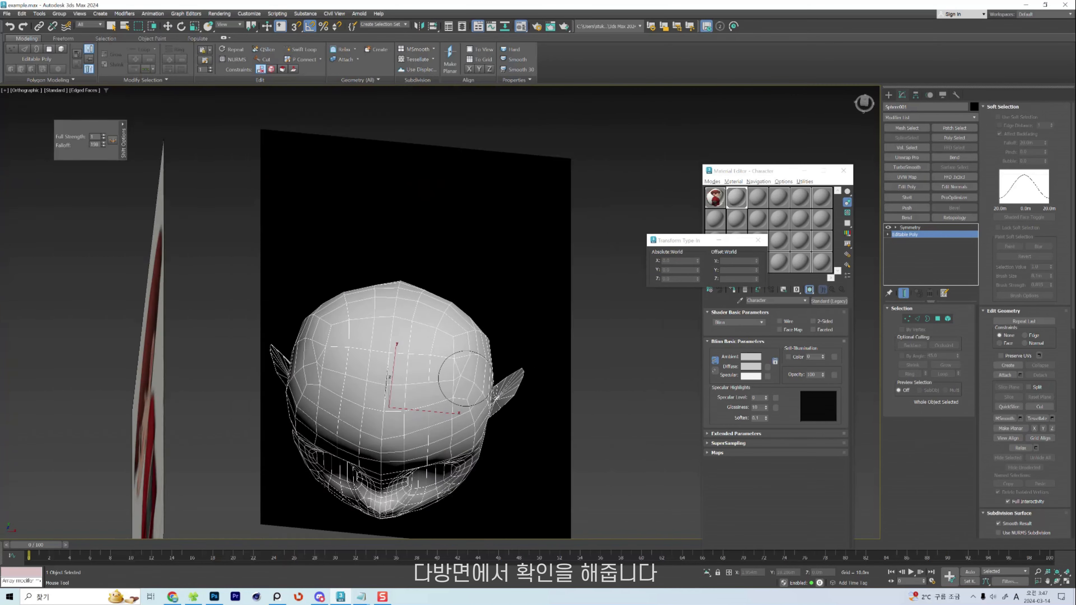
Round out the back of the head in the top view with the Shift brush.
key("w")
key("t")
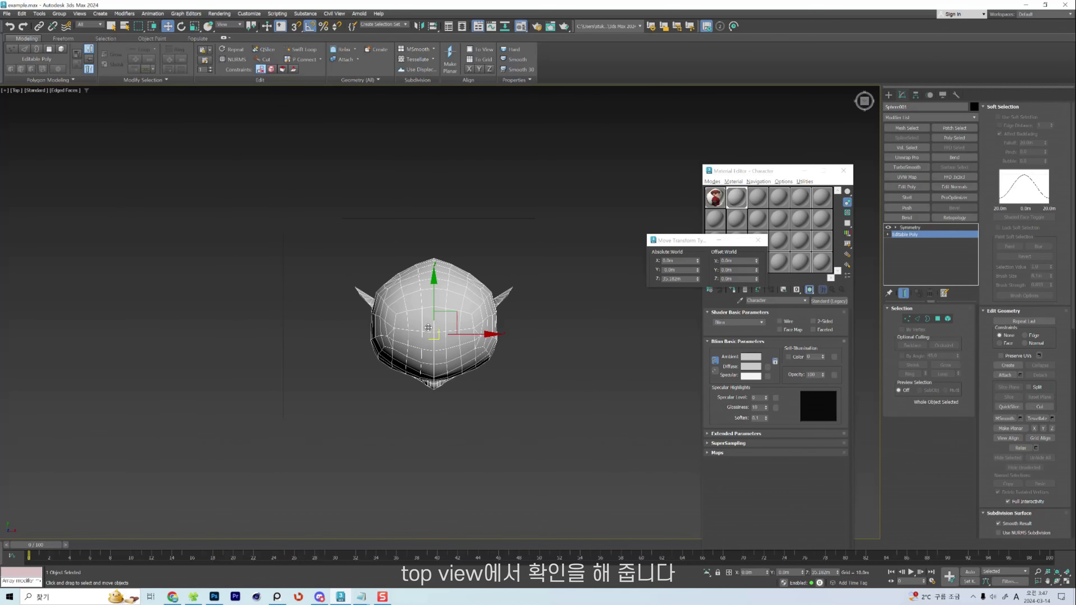
scroll(346, 370, "up", 4)
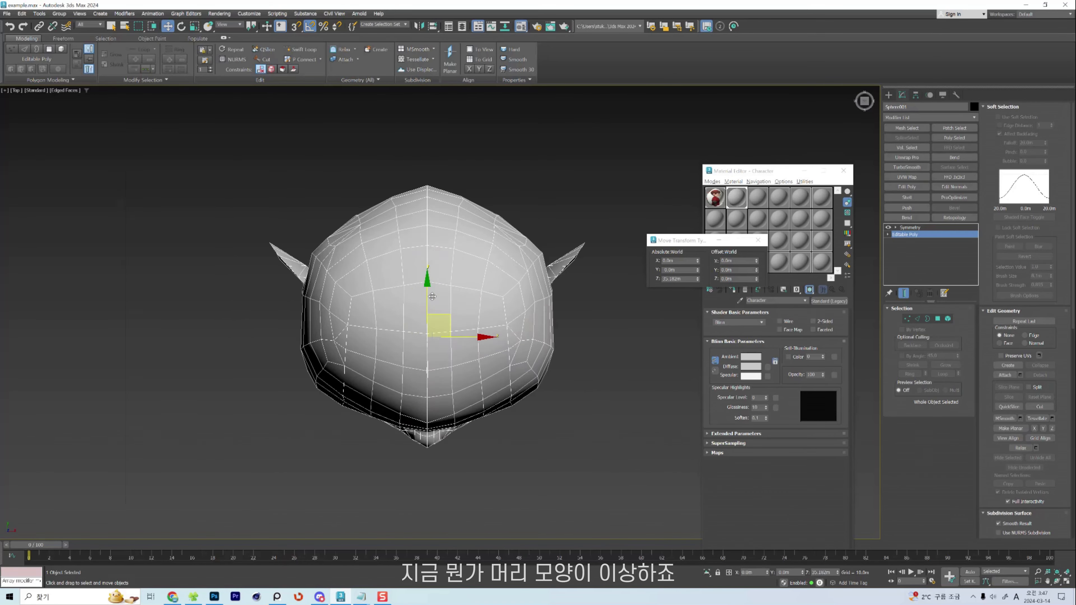
scroll(471, 273, "down", 2)
key("shift+s")
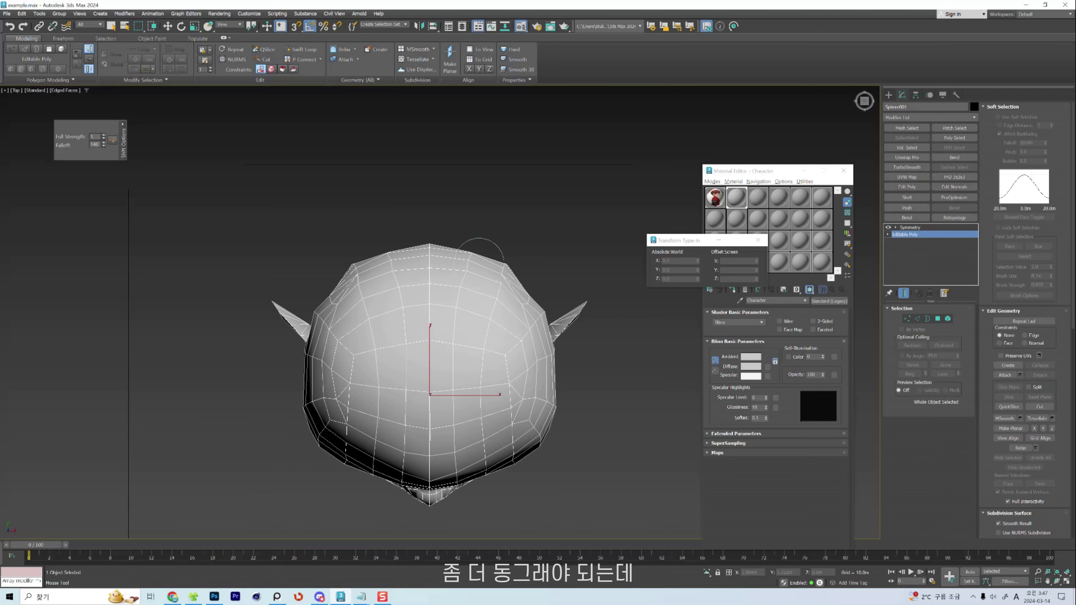
scroll(479, 258, "up", 4)
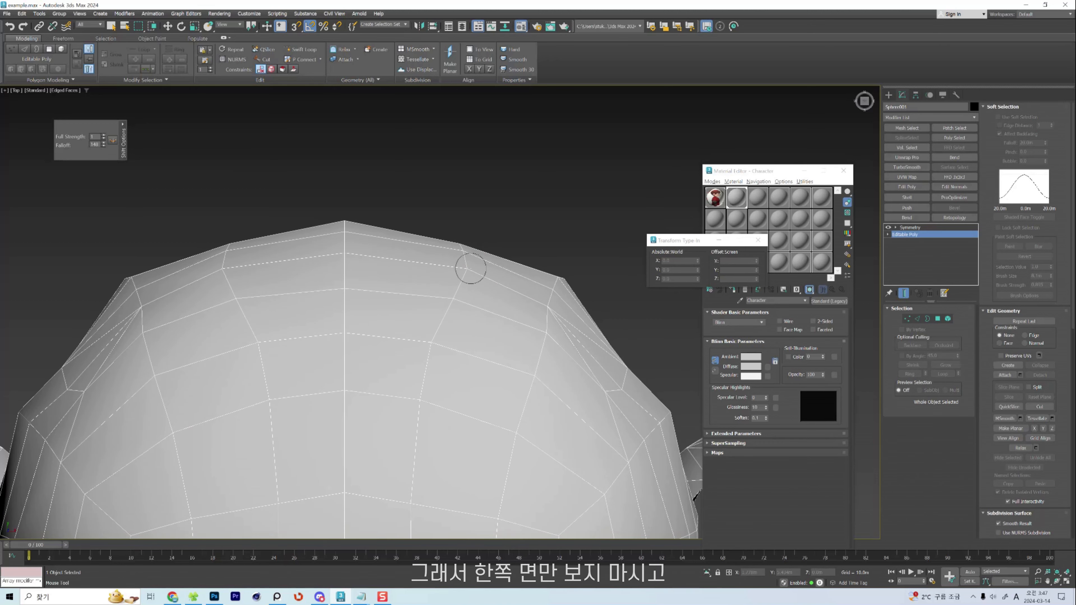
scroll(472, 266, "down", 3)
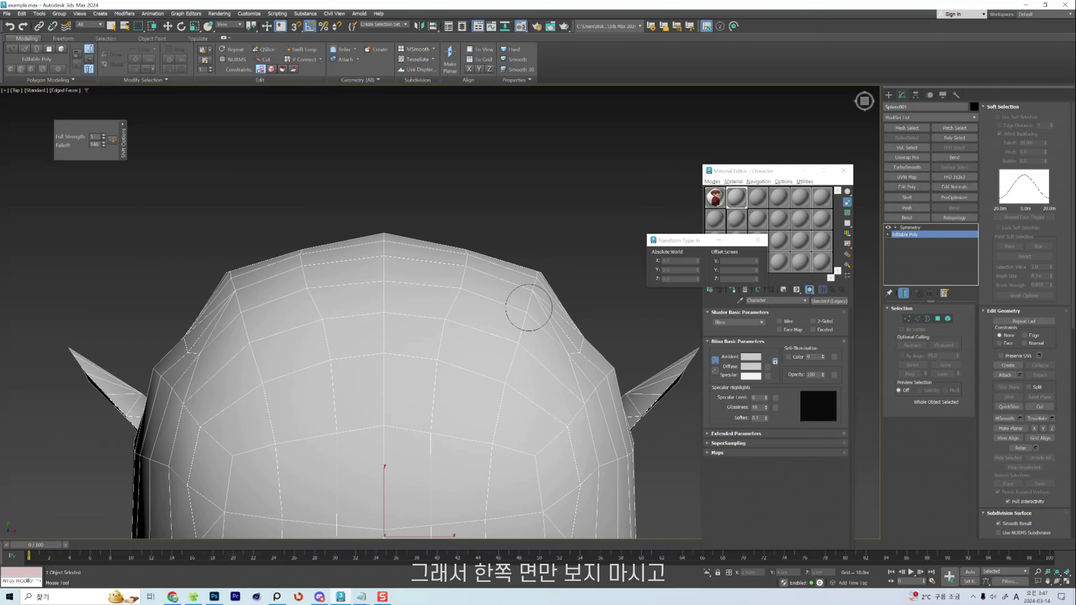
mouse_move(589, 333)
left_mouse_down()
mouse_move(603, 326)
mouse_move(595, 334)
mouse_move(512, 312)
mouse_move(535, 288)
left_mouse_up()
left_click_drag(477, 269, 467, 237)
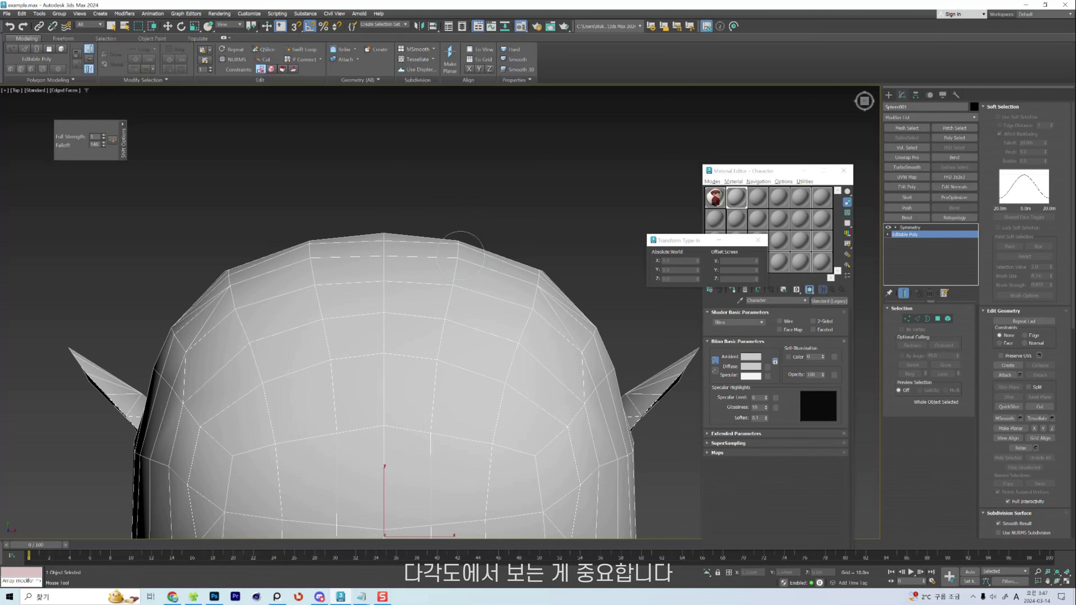
scroll(432, 312, "down", 5)
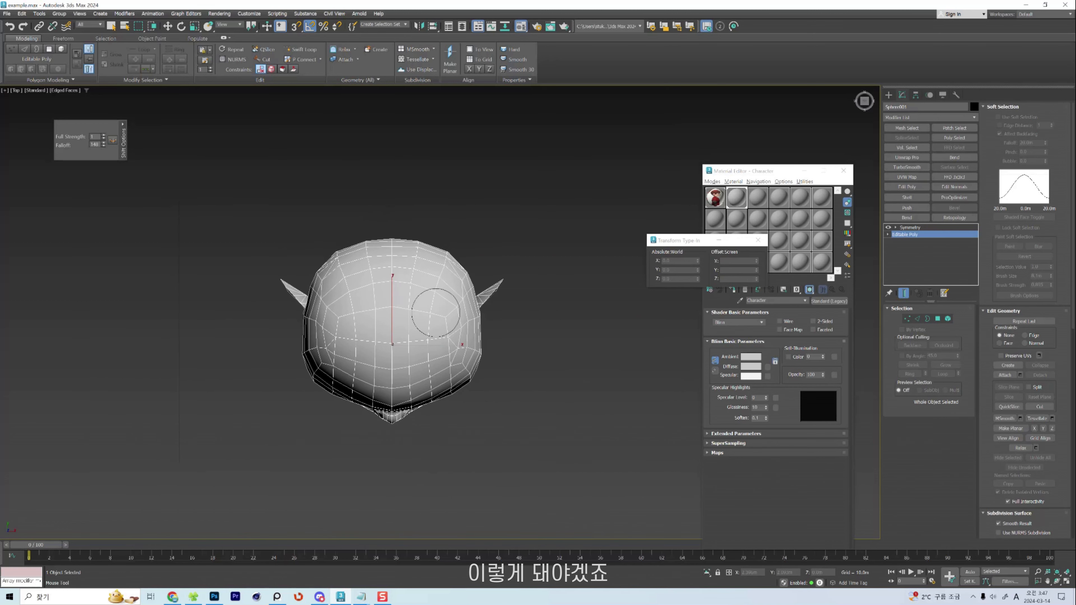
scroll(459, 367, "up", 2)
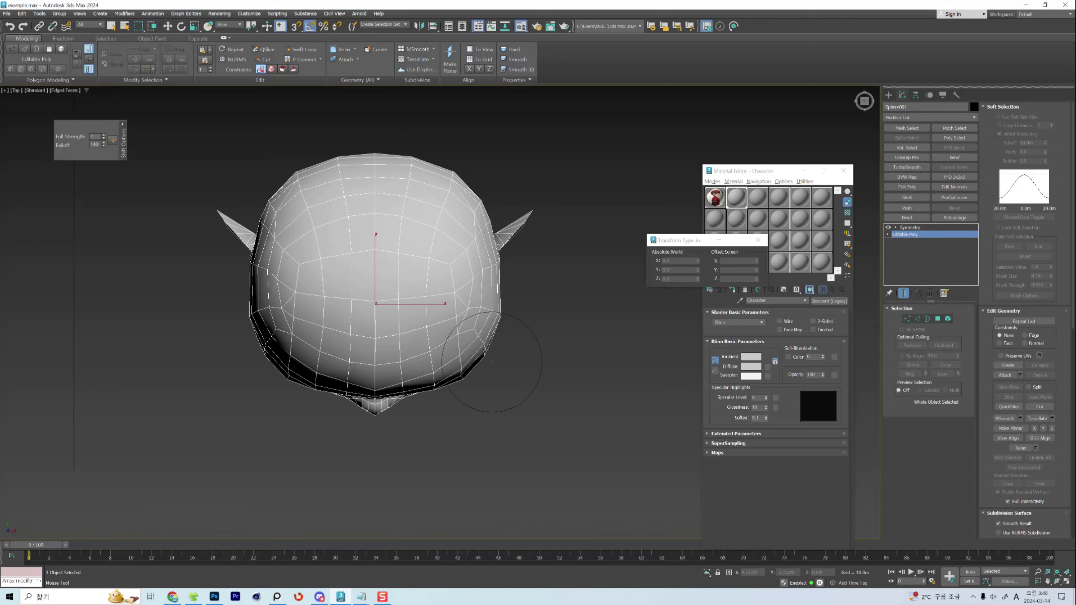
Try to move the ear polygons outward from the head in the top view.
key("w")
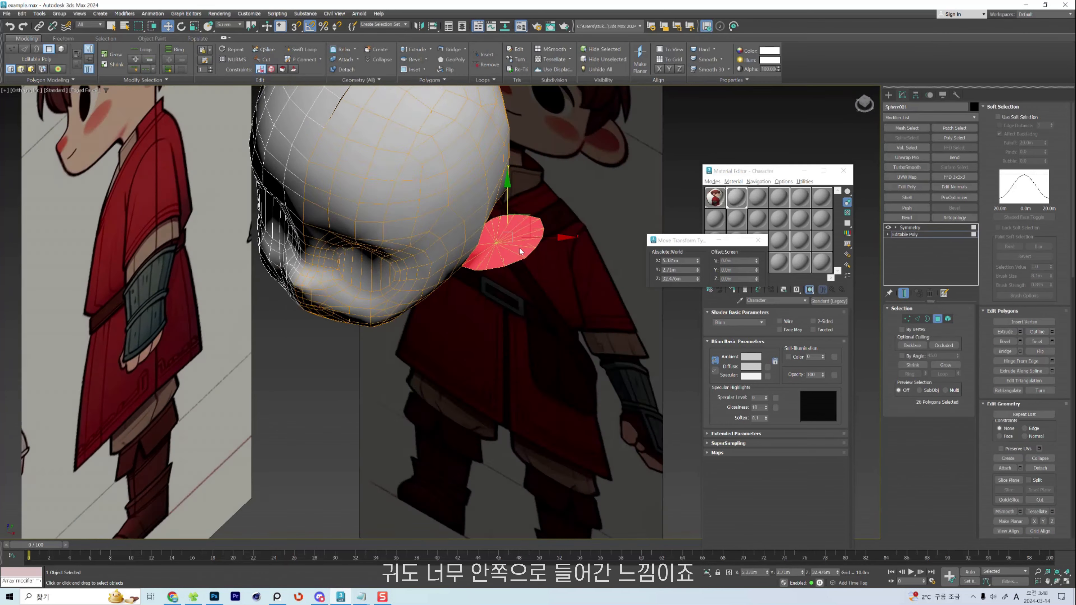
middle_click_drag(519, 248, 504, 286, "alt")
key("t")
key("z")
scroll(504, 286, "down", 3)
left_click_drag(625, 299, 631, 299)
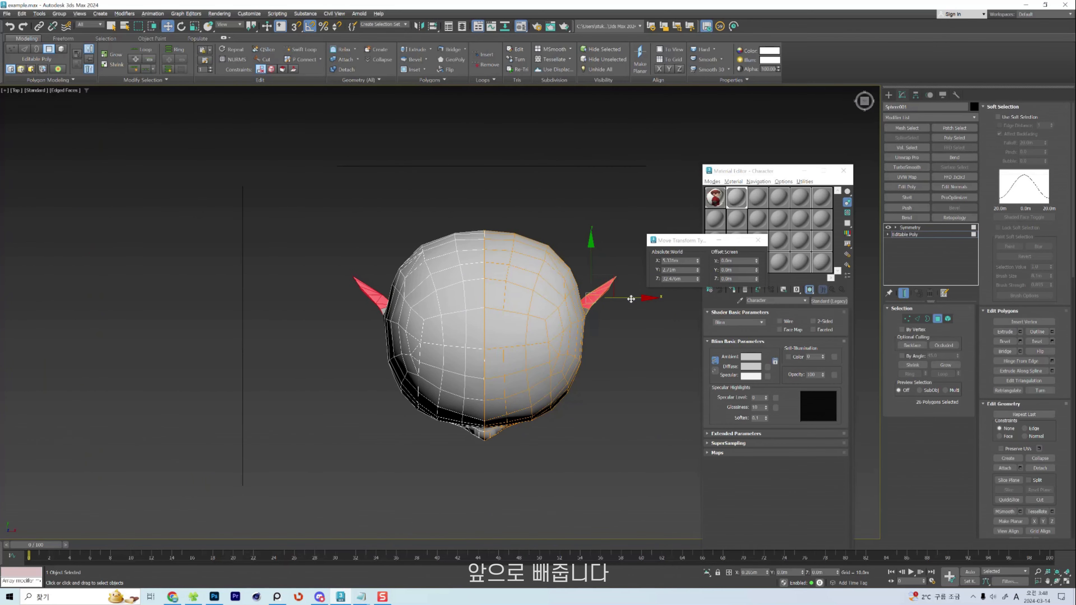
key("ctrl+z")
Enable soft selection with a 3.4 m falloff and move the ear outward and forward together with the surrounding mesh.
left_click(997, 117)
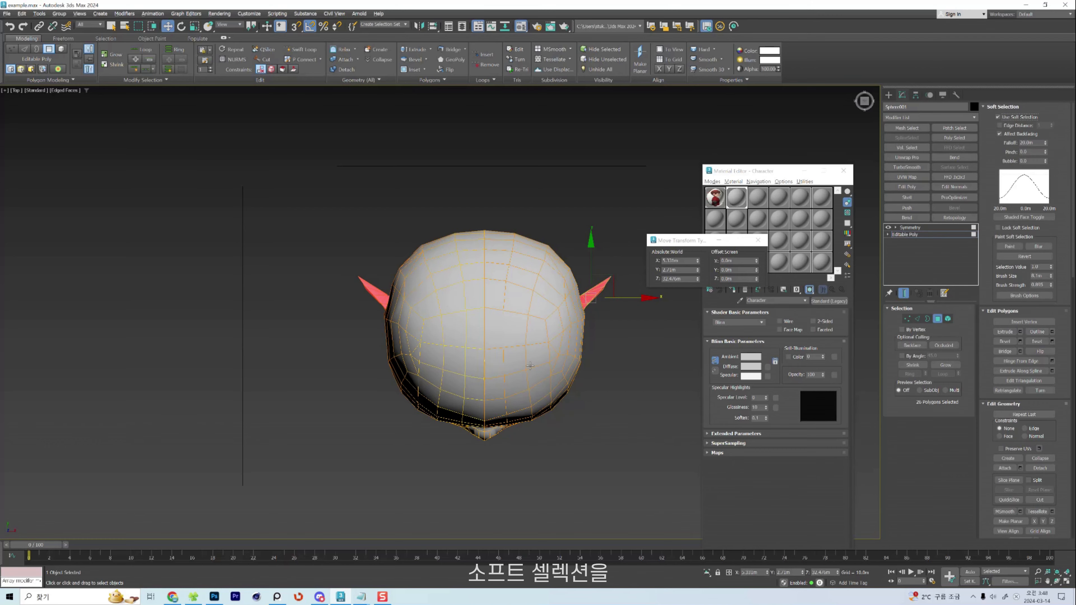
scroll(634, 327, "up", 2)
middle_click_drag(634, 328, 543, 331, "alt")
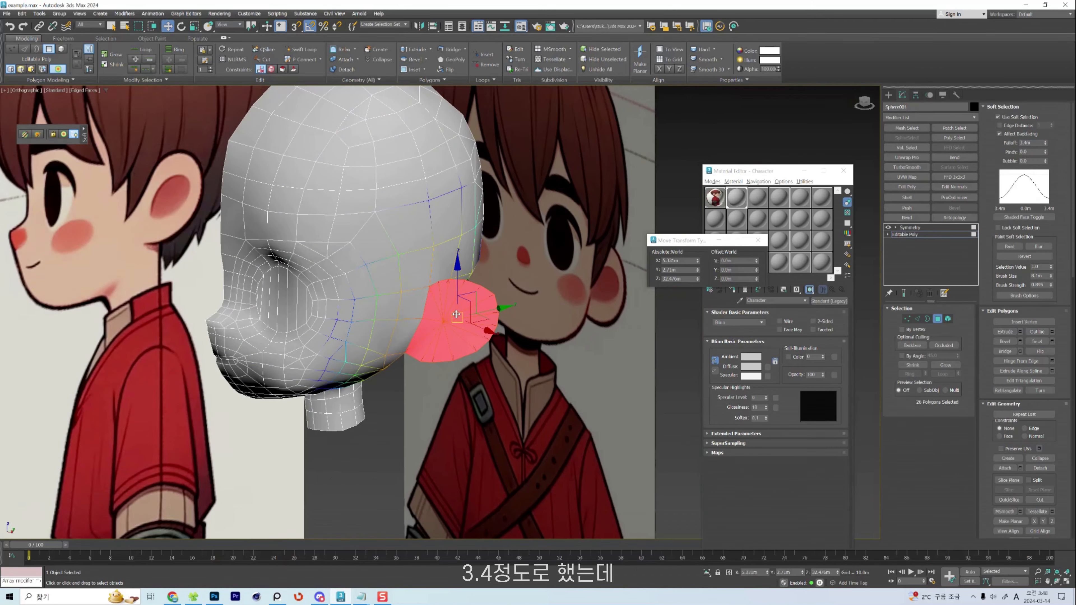
scroll(472, 322, "up", 3)
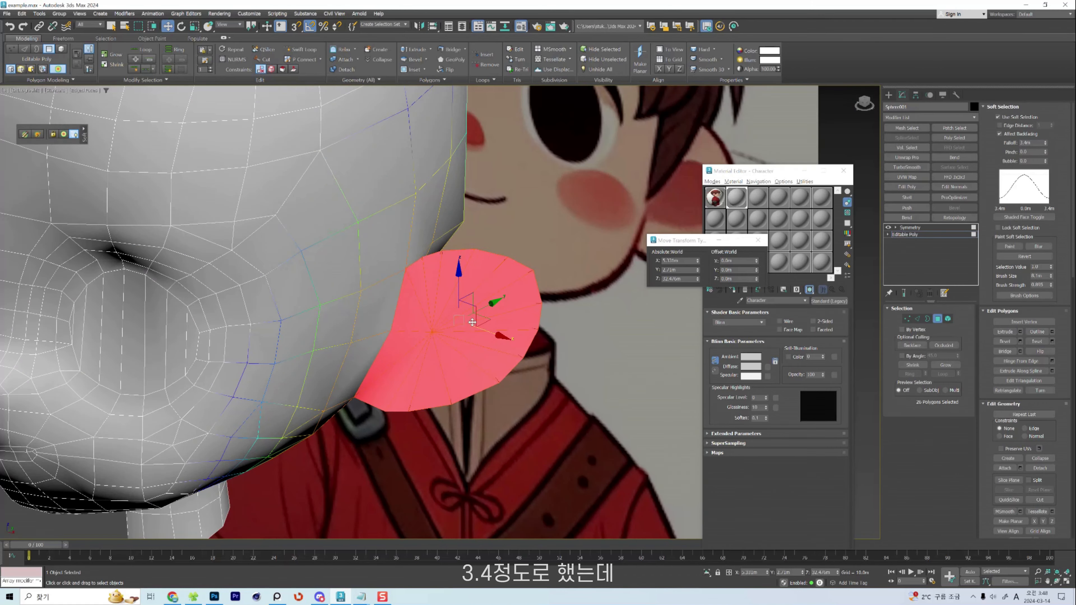
key("t")
scroll(472, 322, "up", 2)
scroll(503, 309, "up", 5)
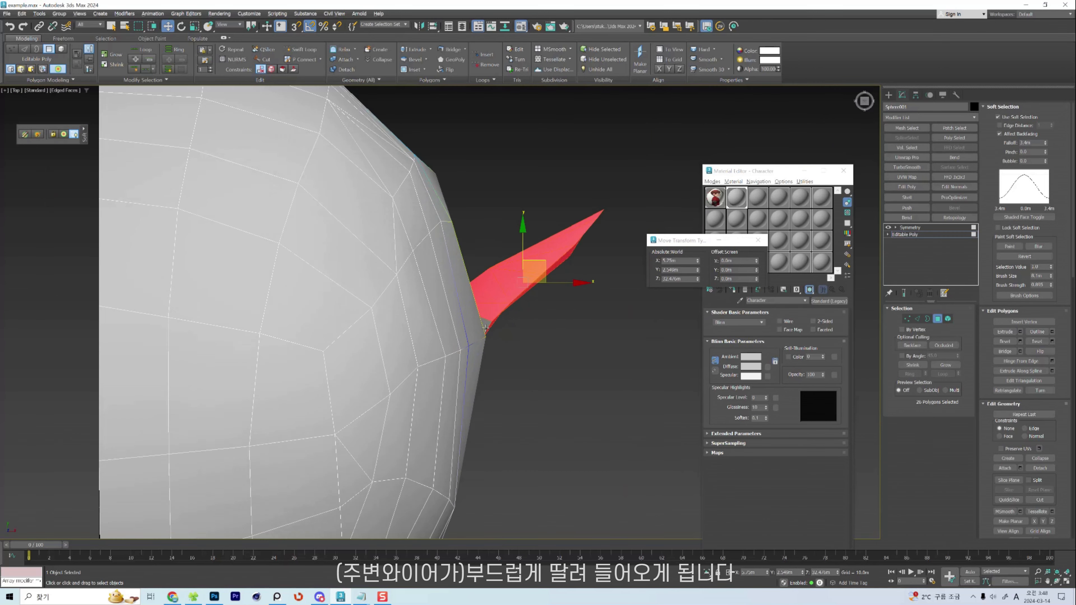
Smooth the side of the head at the front base of the ear with the Shift brush.
key("shift+s")
left_click_drag(492, 338, 456, 349)
scroll(457, 328, "down", 5)
key("w")
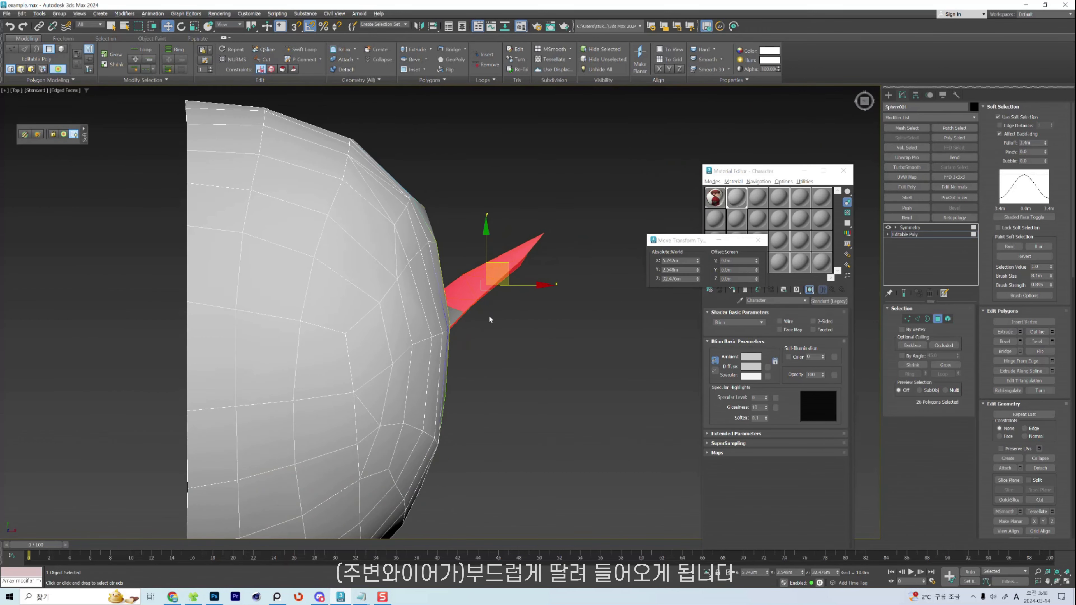
Turn off soft selection and rotate the ear polygons slightly to correct the ear's angle.
mouse_move(490, 319)
middle_mouse_down("alt")
mouse_move(438, 285)
mouse_move(396, 297)
mouse_move(424, 303)
middle_mouse_up("alt")
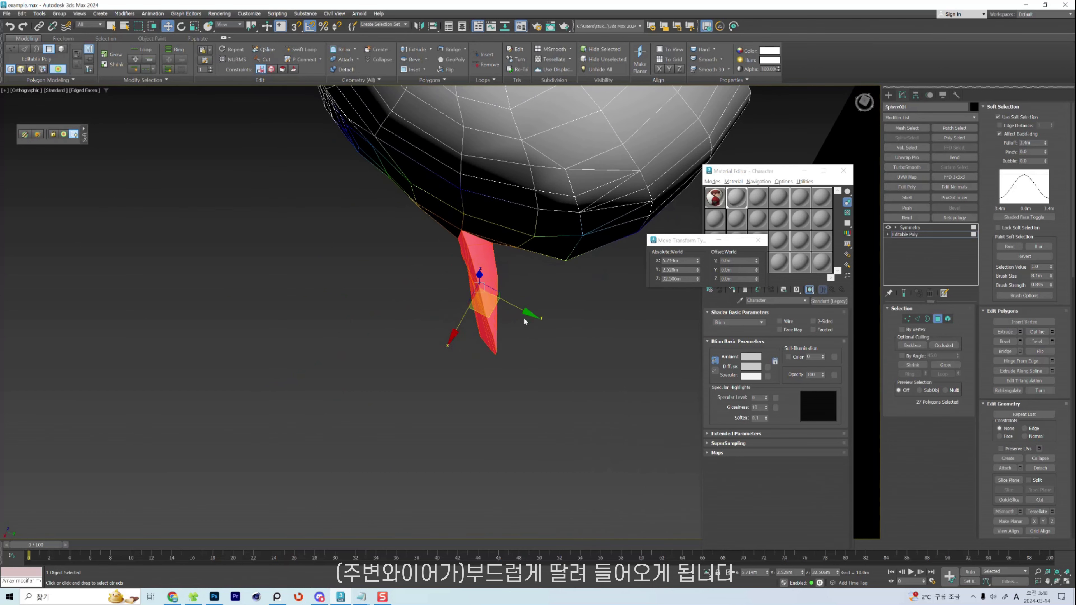
key("e")
left_click(1014, 119)
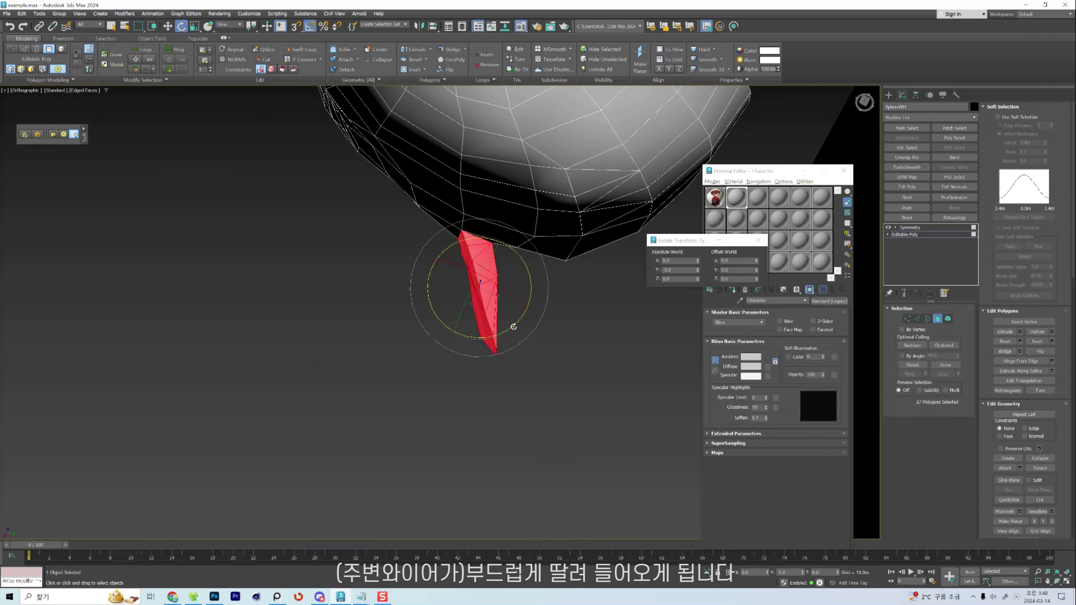
key("w")
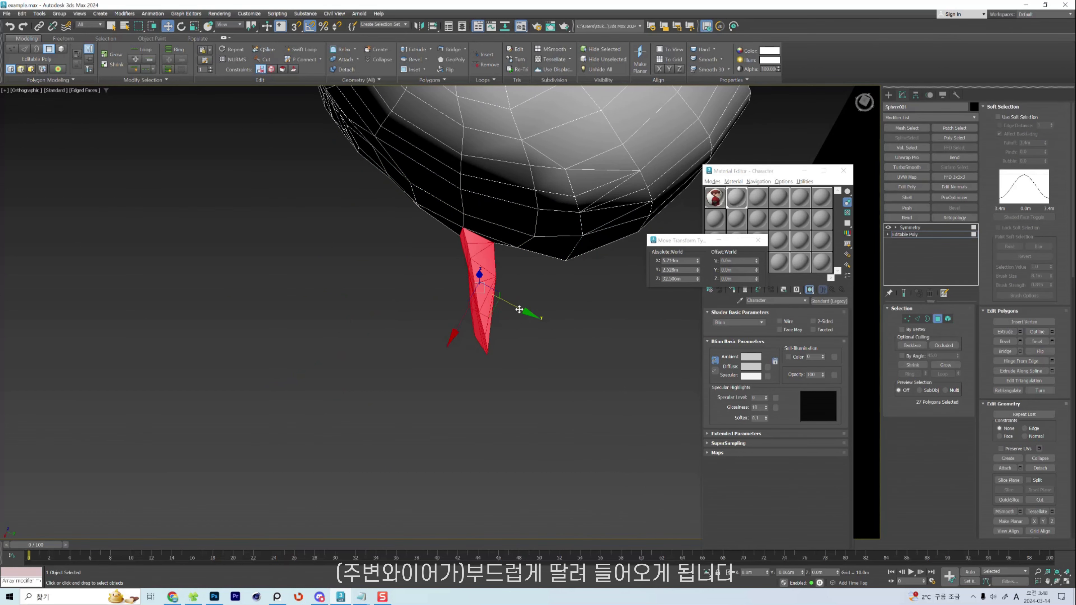
Move the ear polygons backward in the right view to match the side reference, with see-through display on.
middle_click_drag(491, 229, 547, 289, "alt")
scroll(550, 265, "down", 3)
key("v")
key("r")
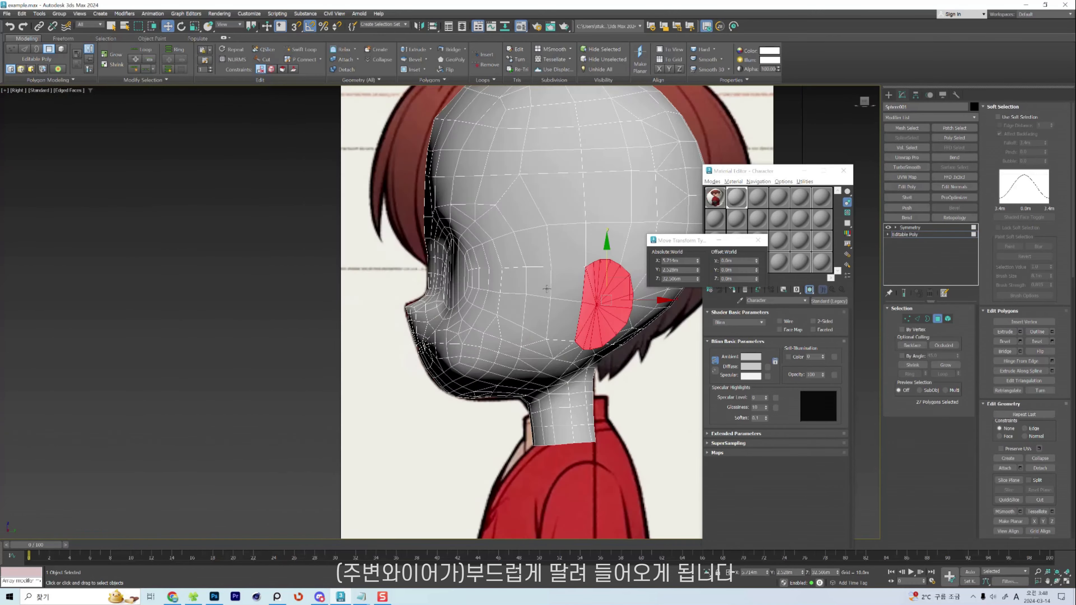
scroll(620, 313, "up", 4)
middle_click_drag(620, 313, 521, 321)
key("alt+x")
scroll(521, 317, "down", 3)
scroll(524, 312, "up", 3)
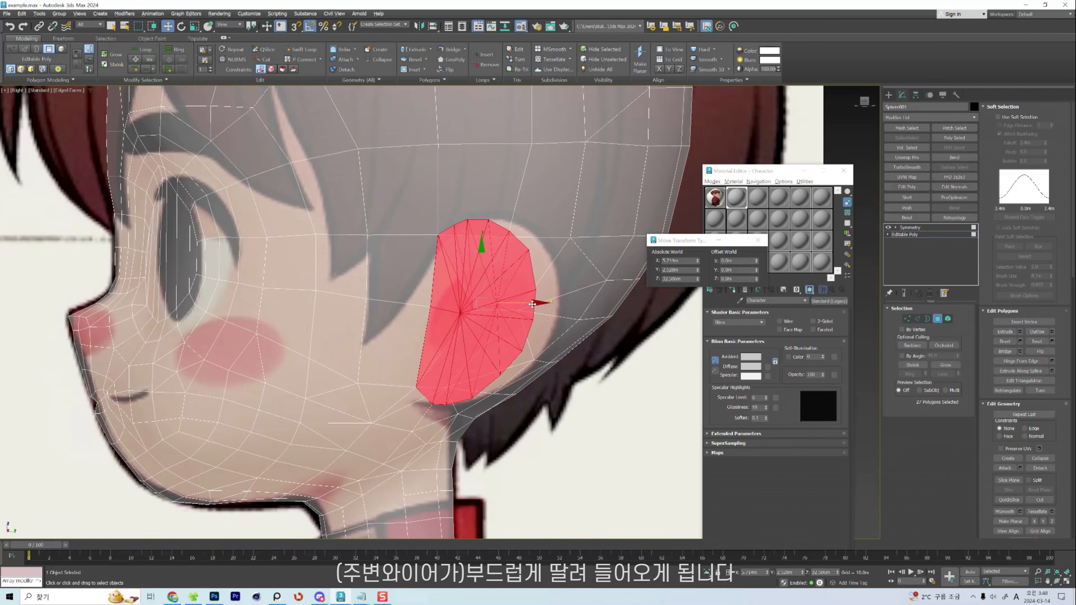
left_click_drag(527, 306, 549, 303)
Reposition the ear's center vertex and the vertices along its front attachment to fit the side reference.
key("1")
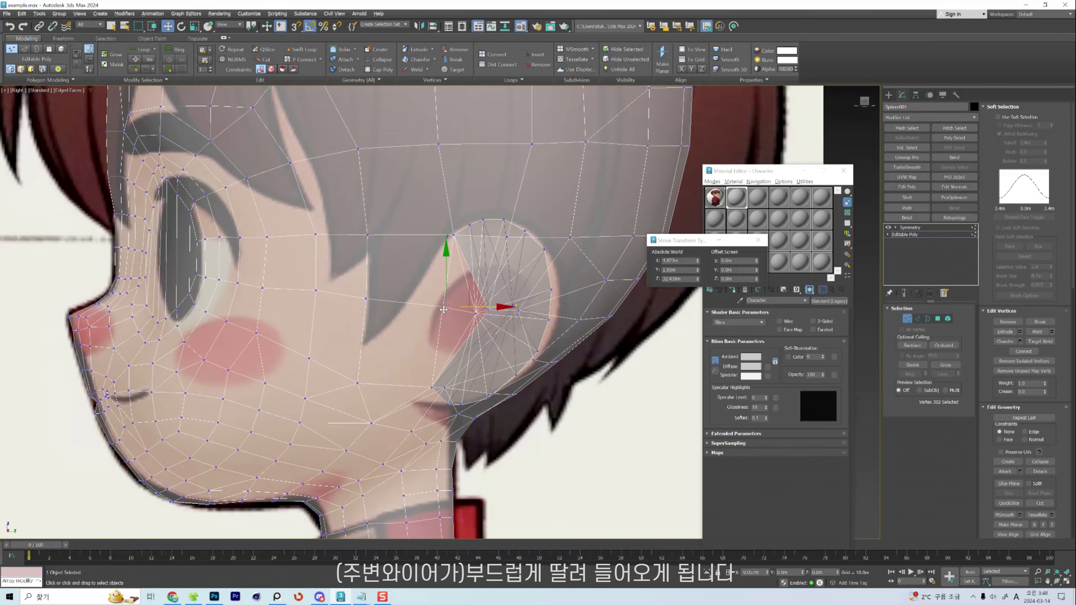
key("alt+x")
left_click(449, 314)
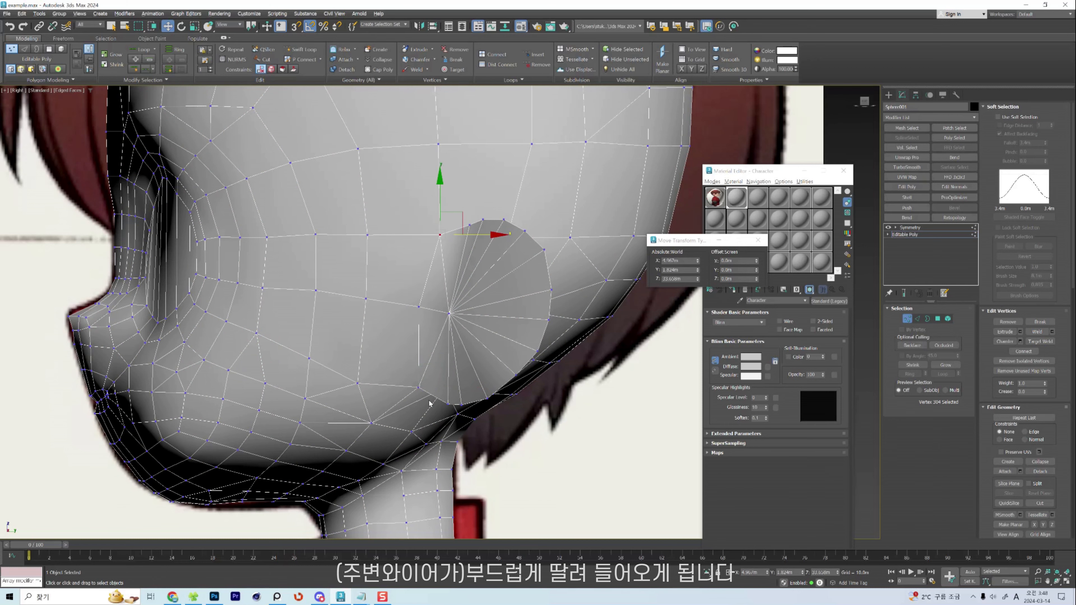
key("alt+x")
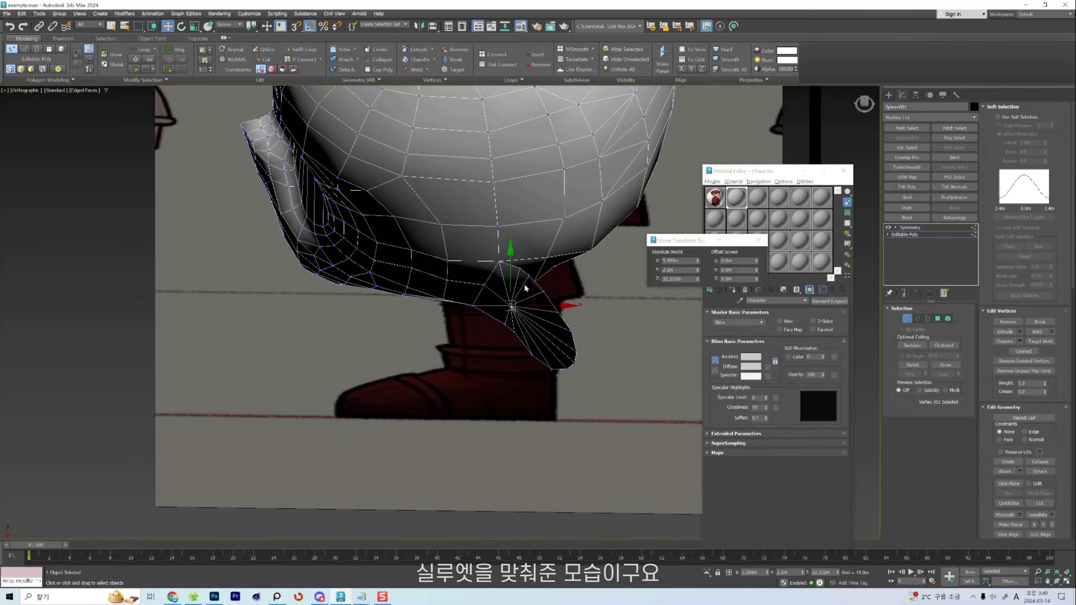
Round the ear's curved outline with the Shift brush and adjust the head vertex beside the ear's lower end.
left_click_drag(524, 287, 532, 286)
scroll(508, 330, "up", 3)
key("shift+s")
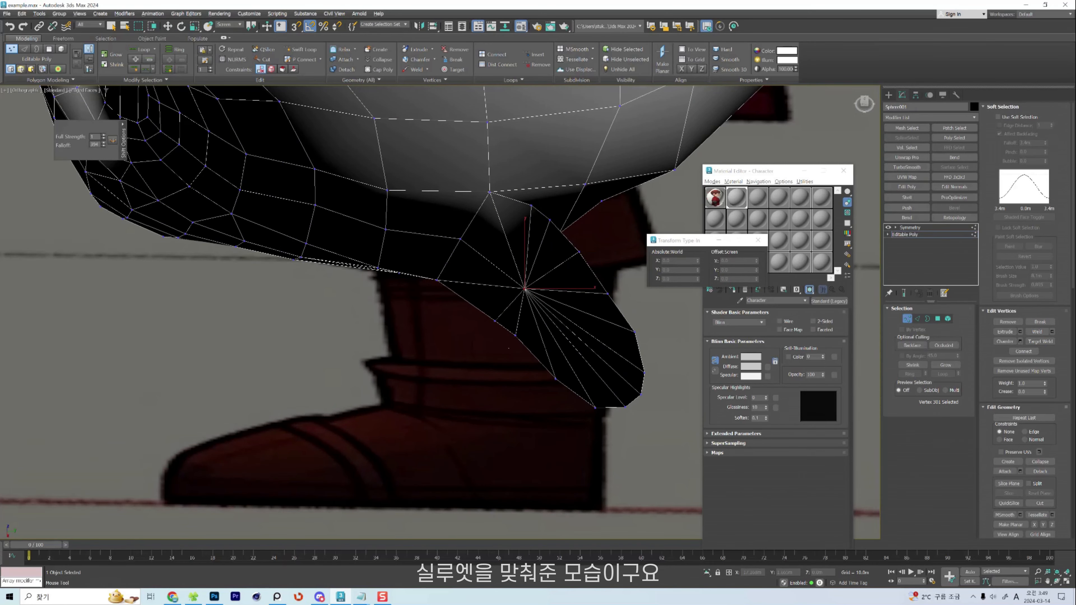
middle_click_drag(556, 283, 548, 290)
left_click_drag(574, 257, 585, 251)
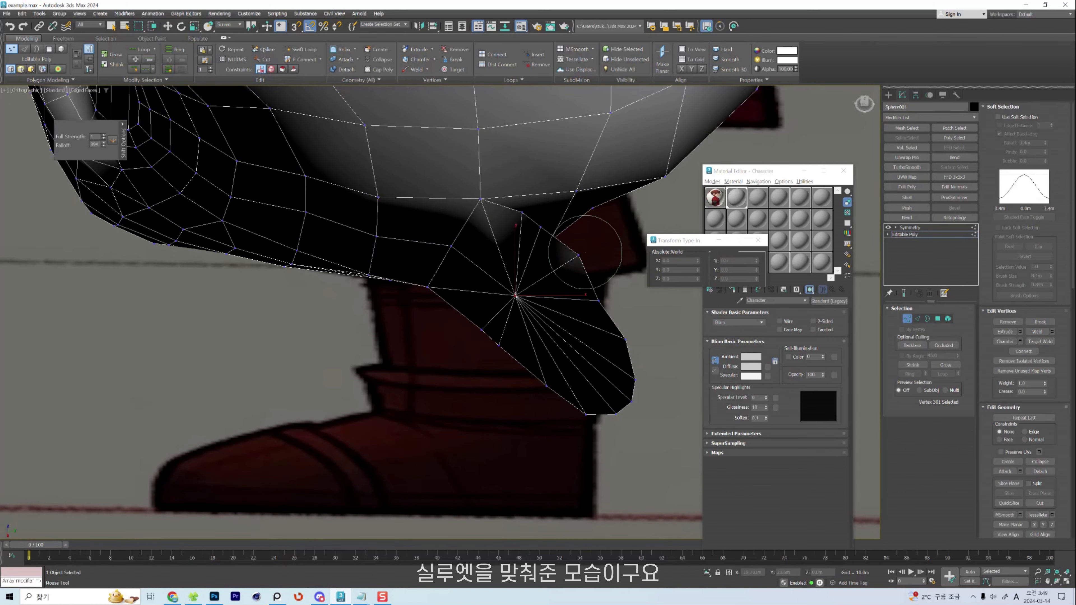
left_click_drag(594, 301, 609, 296)
left_click_drag(545, 225, 551, 221)
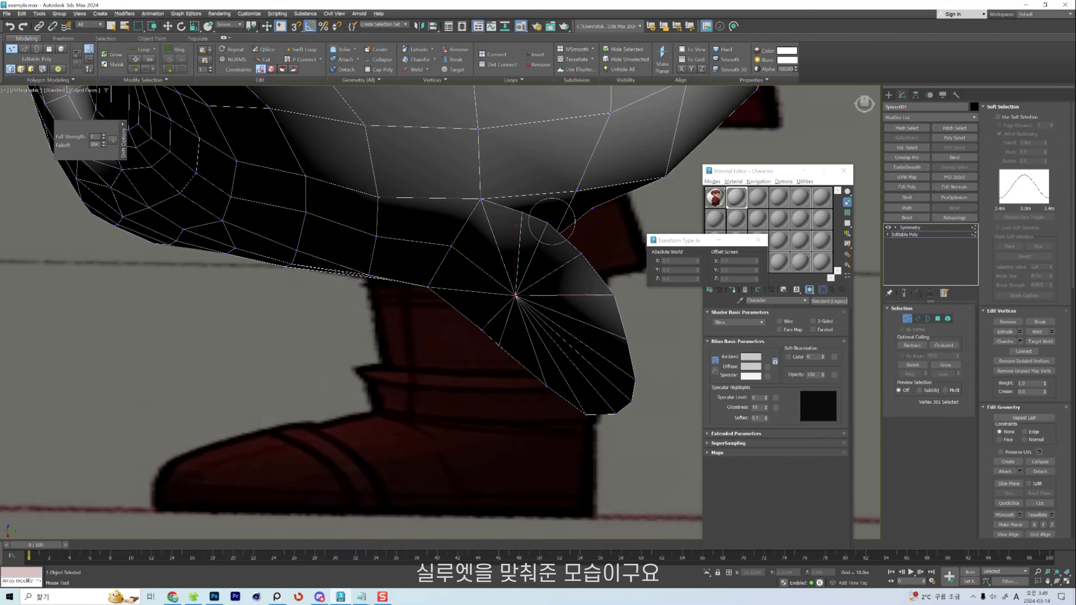
key("w")
scroll(546, 243, "down", 2)
mouse_move(545, 243)
middle_mouse_down("alt")
mouse_move(567, 241)
mouse_move(550, 223)
mouse_move(584, 249)
mouse_move(570, 292)
mouse_move(578, 303)
middle_mouse_up("alt")
left_click(573, 343)
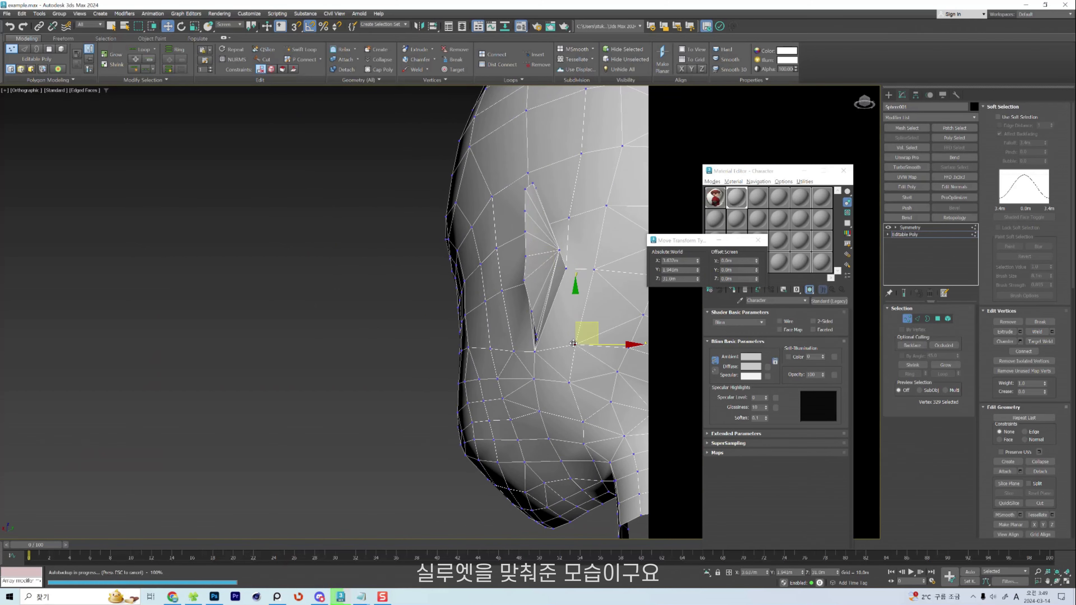
Hide every object except the head and close the Transform Type-In and Material Editor windows.
middle_click_drag(550, 422, 545, 324)
right_click(544, 322)
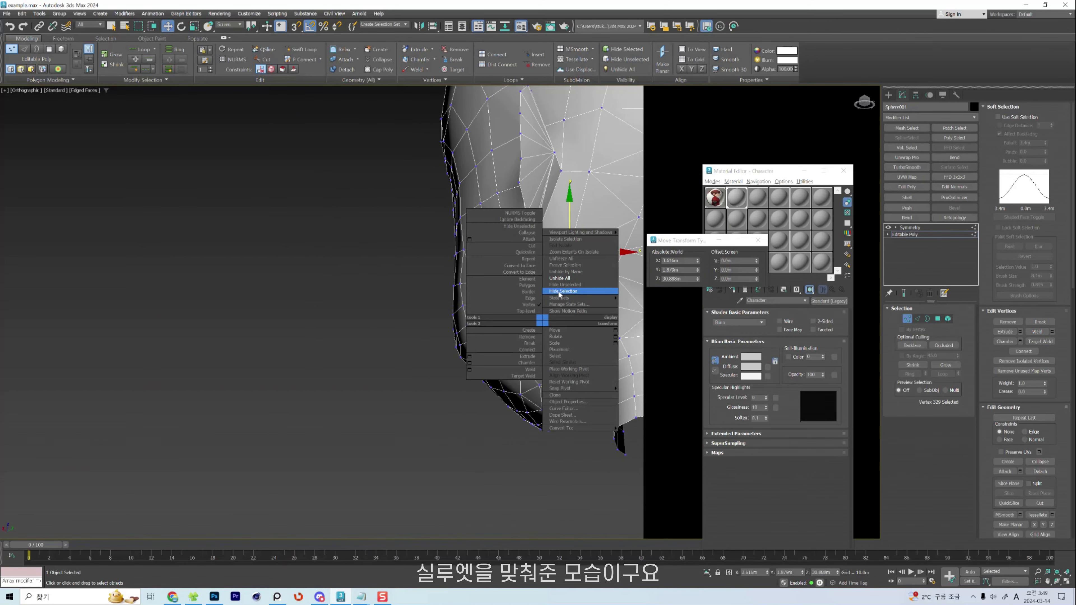
left_click(562, 289)
right_click(563, 289)
left_click(588, 253)
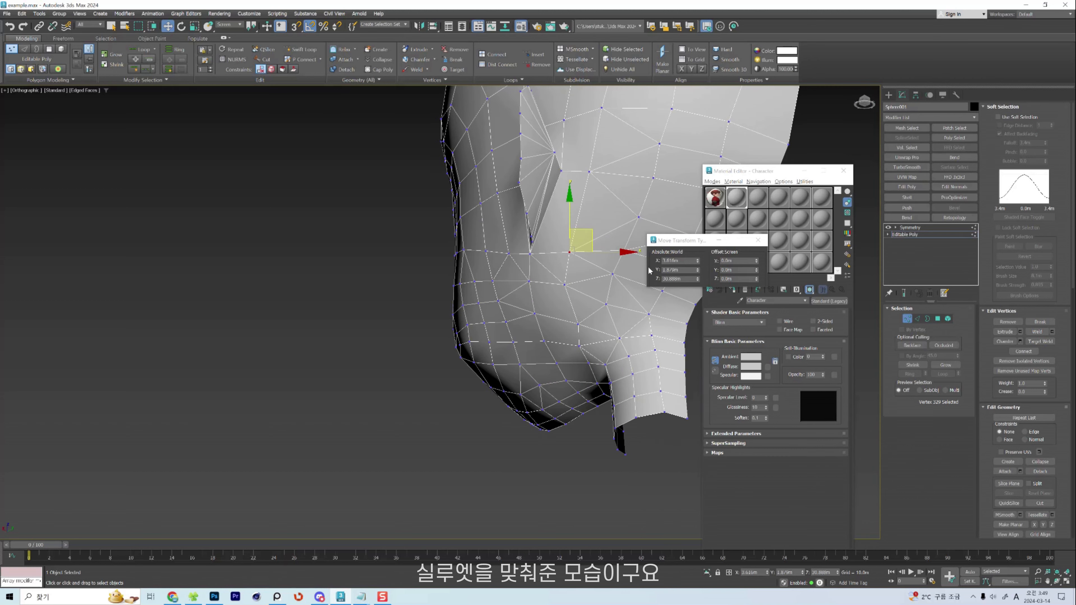
left_click(752, 239)
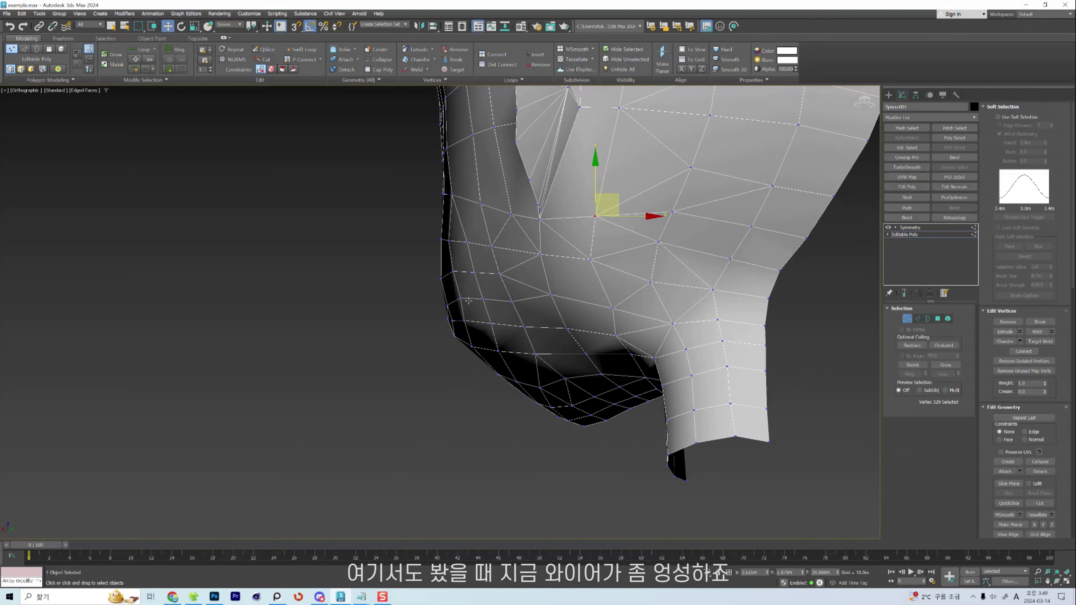
Move the vertices along the cheek and jaw outline to even out the wire spacing.
scroll(478, 297, "up", 4)
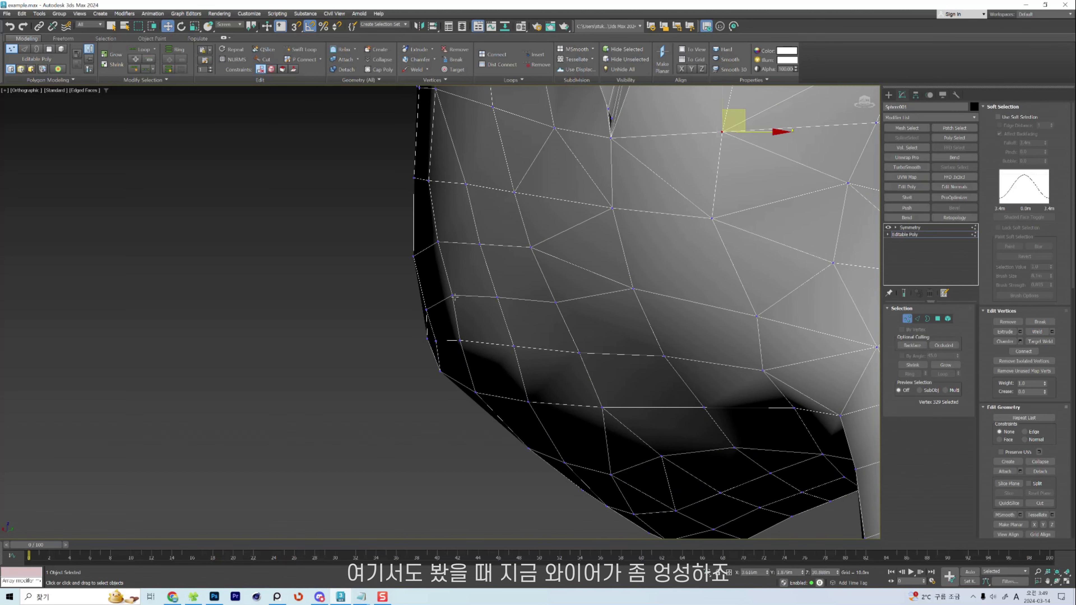
left_click_drag(451, 295, 456, 347)
left_click_drag(476, 392, 470, 397)
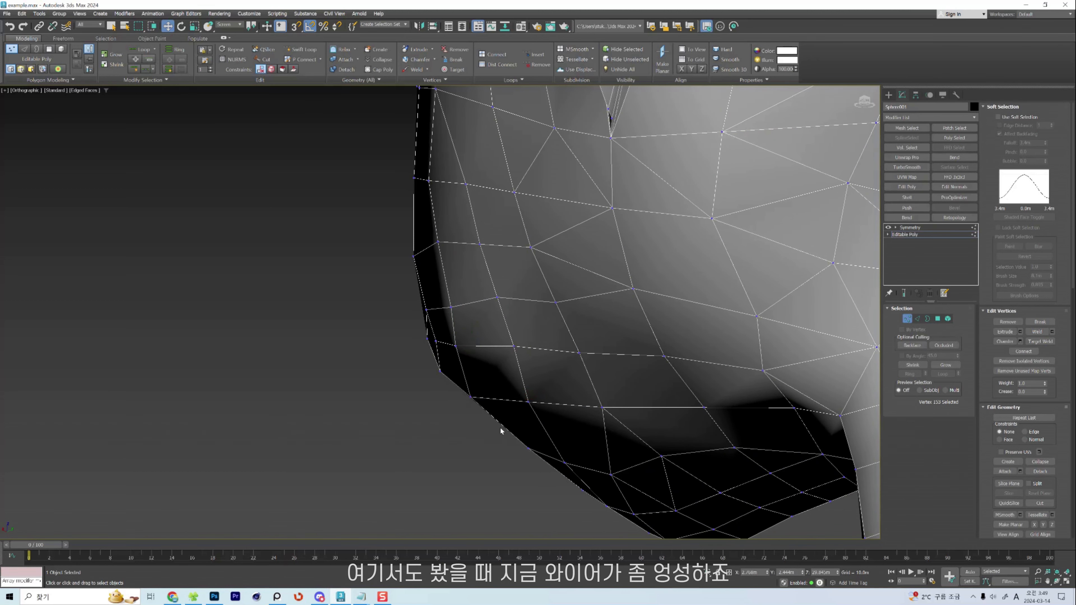
Adjust the edges along the lower cheek and smooth the jaw contour with the Shift brush.
key("2")
middle_click_drag(497, 312, 470, 302, "alt")
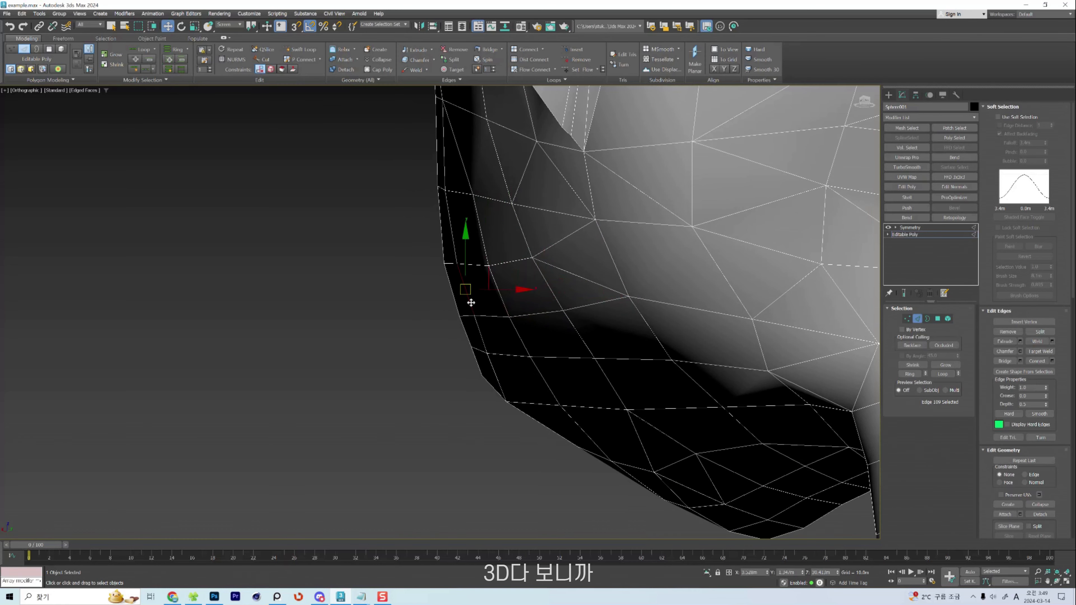
left_click_drag(485, 345, 483, 347)
key("shift+s")
left_click_drag(505, 402, 508, 396)
right_click(515, 397)
scroll(533, 410, "down", 2)
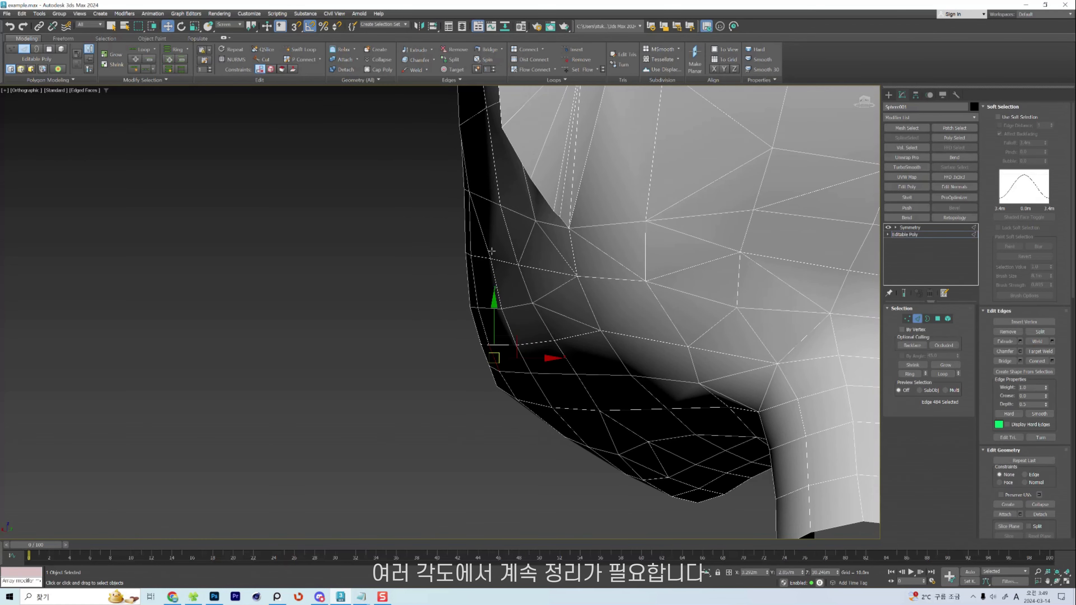
Nudge the vertices along the jaw's outer contour with the Shift brush to smooth the outline.
key("1")
left_click(472, 194)
key("shift+s")
left_click_drag(471, 259, 466, 260)
left_click_drag(480, 343, 476, 345)
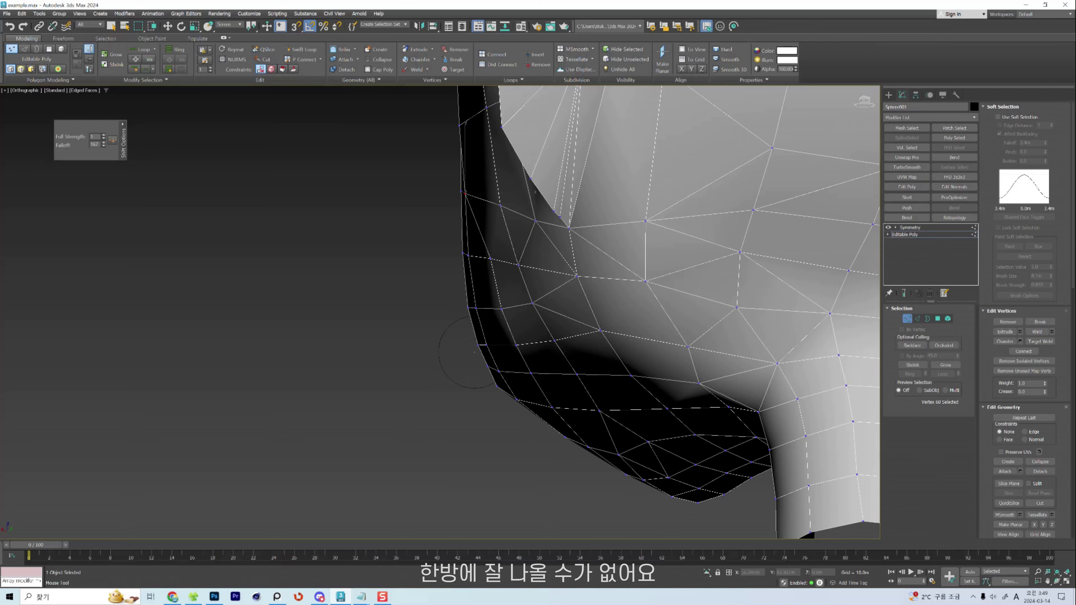
scroll(476, 365, "up", 3)
scroll(536, 337, "down", 3)
key("w")
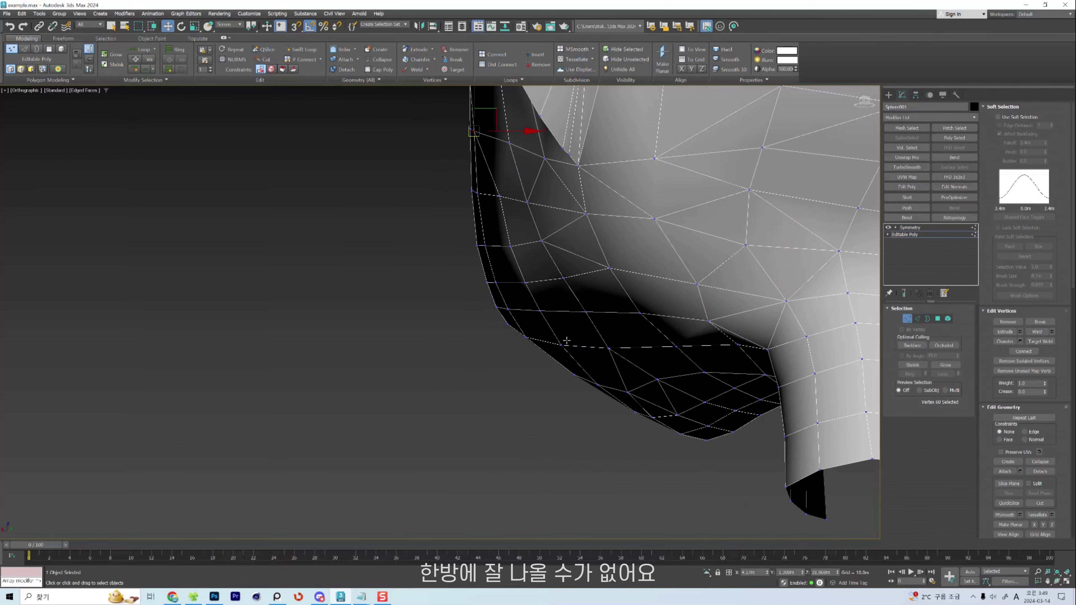
Select the column of edges running from the cheek down under the jaw and connect them with a new edge line.
key("2")
middle_click_drag(557, 342, 471, 301, "alt")
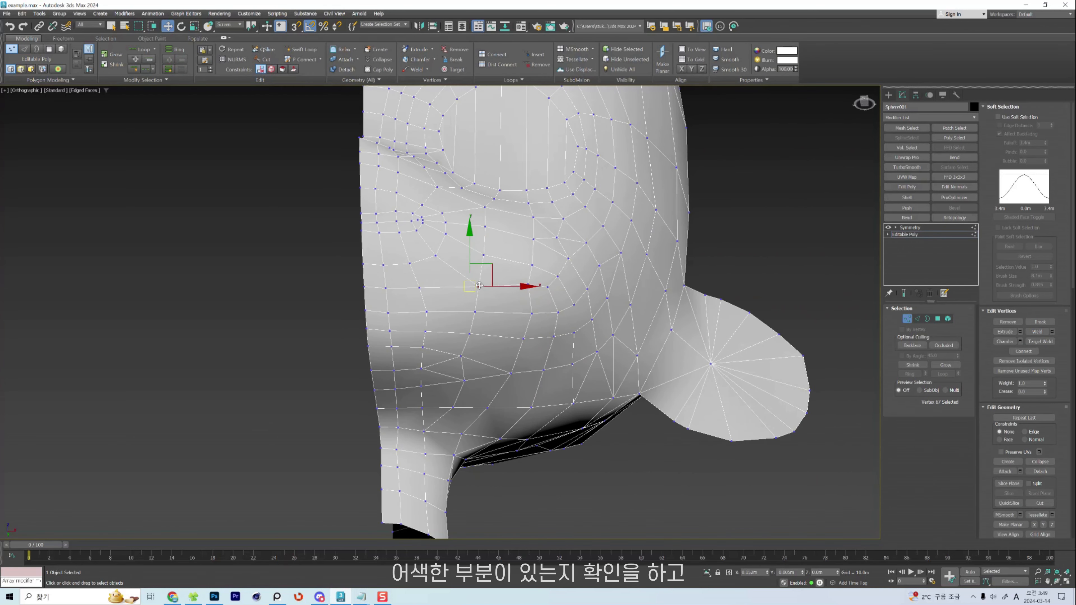
left_click(496, 311)
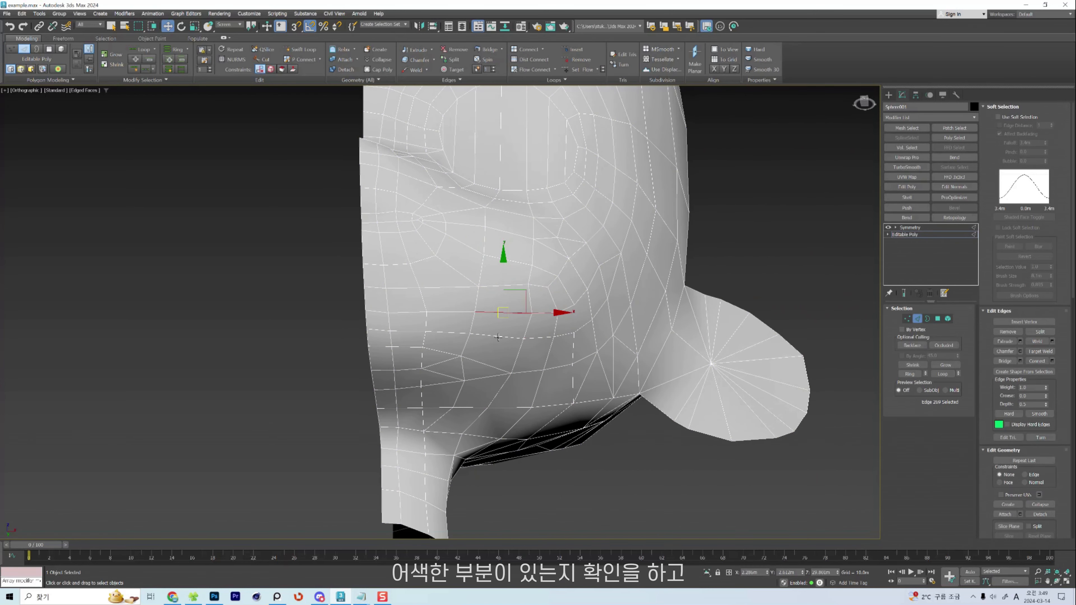
left_click(501, 271, "ctrl")
middle_click_drag(502, 270, 502, 251, "alt")
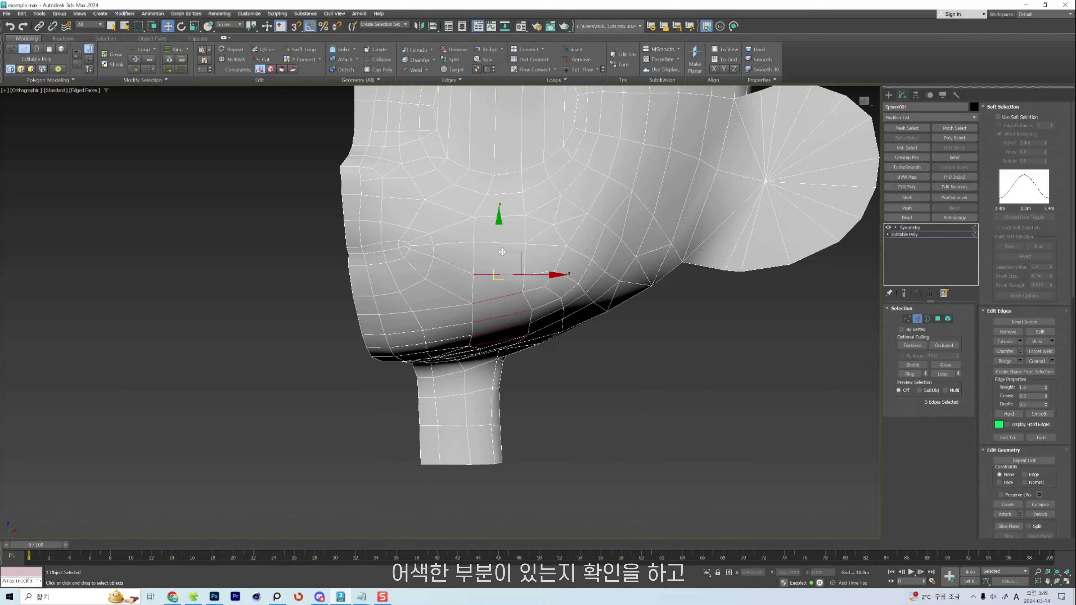
left_click(501, 195, "ctrl")
key("ctrl+shift+e")
scroll(537, 292, "up", 2)
left_click(524, 265)
scroll(529, 278, "down", 4)
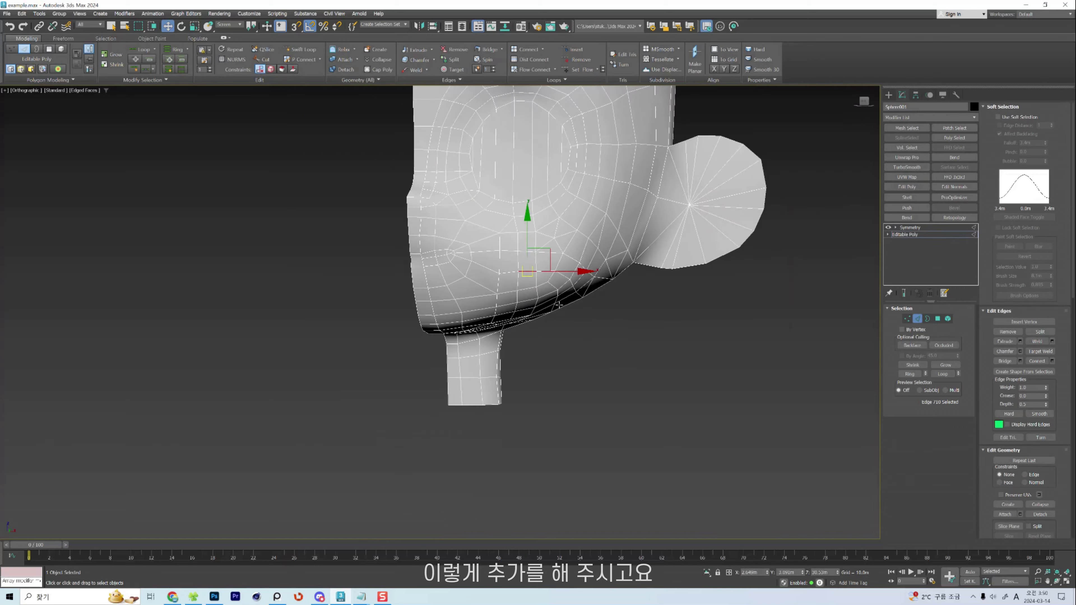
Move the vertices along the lower jaw contour so the wires around the added edge line flow gently.
middle_click_drag(526, 398, 536, 286, "alt")
scroll(525, 311, "up", 2)
scroll(531, 281, "up", 3)
left_click(548, 260)
key("1")
left_click(512, 226)
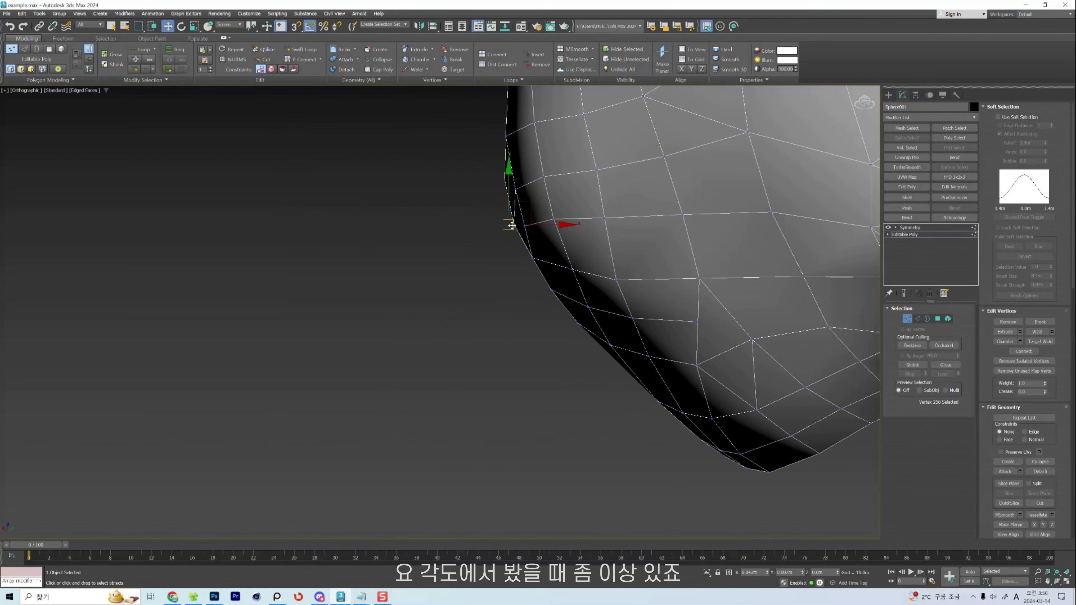
left_click(616, 271)
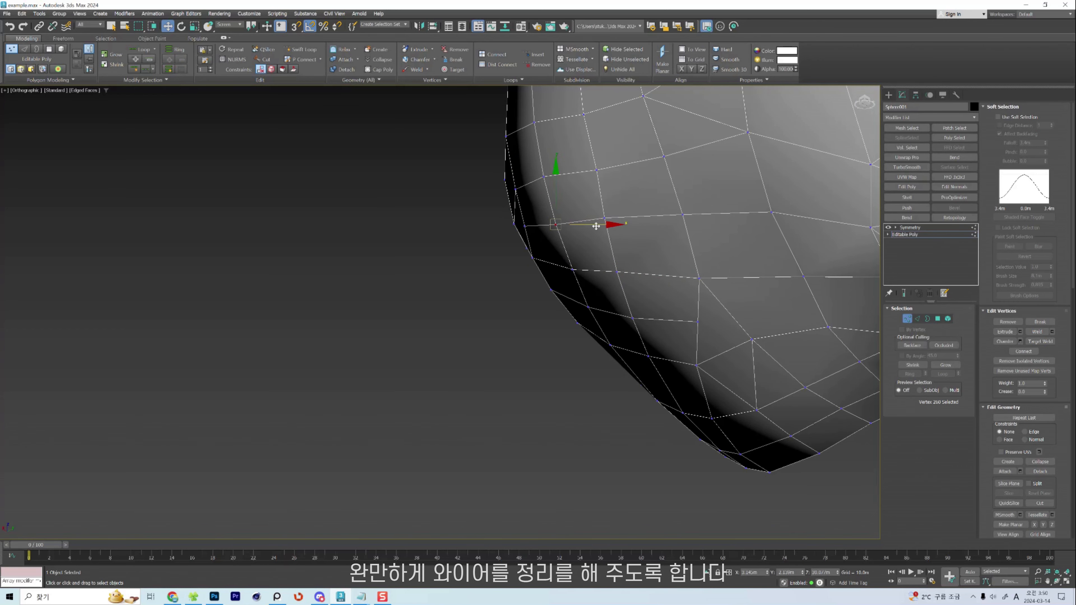
middle_click_drag(596, 226, 617, 316, "alt")
left_click(618, 319)
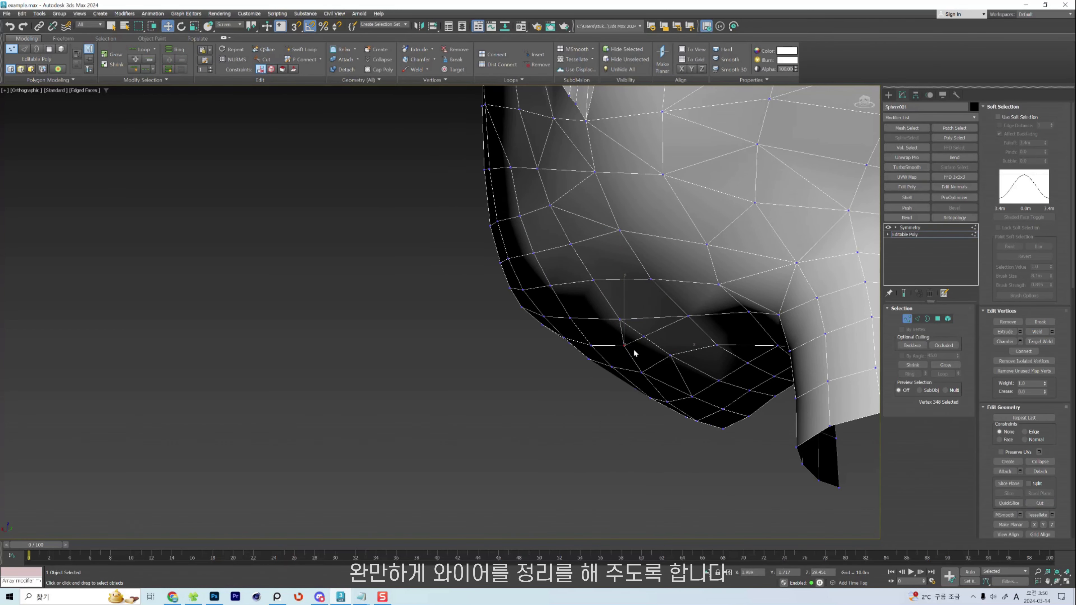
Adjust the edges on the underside of the jaw to round its lower contour.
key("2")
left_click(651, 363)
middle_click_drag(630, 342, 626, 379, "alt")
left_click(626, 378)
left_click(613, 426, "ctrl")
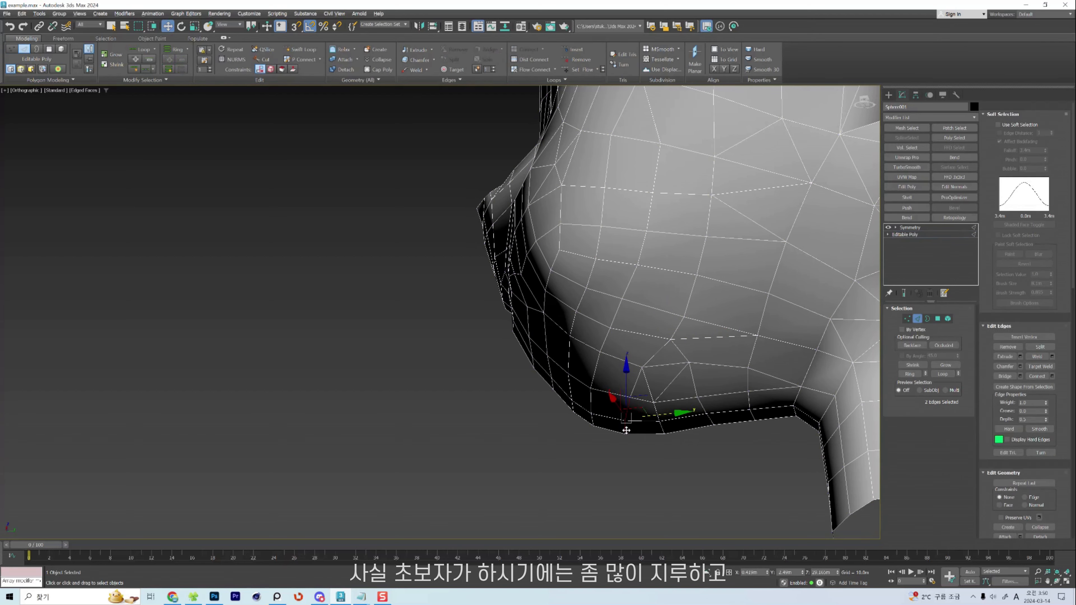
scroll(653, 414, "down", 3)
scroll(654, 410, "up", 3)
Shift the vertices and the short vertical edge above the jaw's lower border toward the neck to even the wire spacing.
key("1")
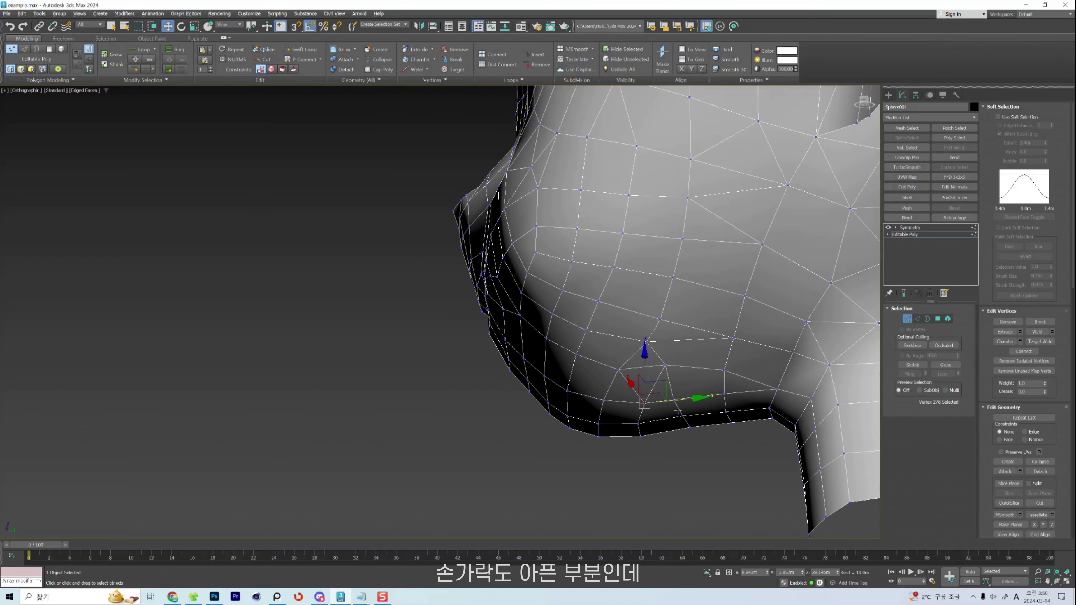
scroll(678, 412, "up", 4)
left_click_drag(662, 380, 690, 380)
scroll(687, 399, "down", 3)
key("2")
key("1")
left_click_drag(747, 345, 752, 344)
key("2")
left_click(752, 391)
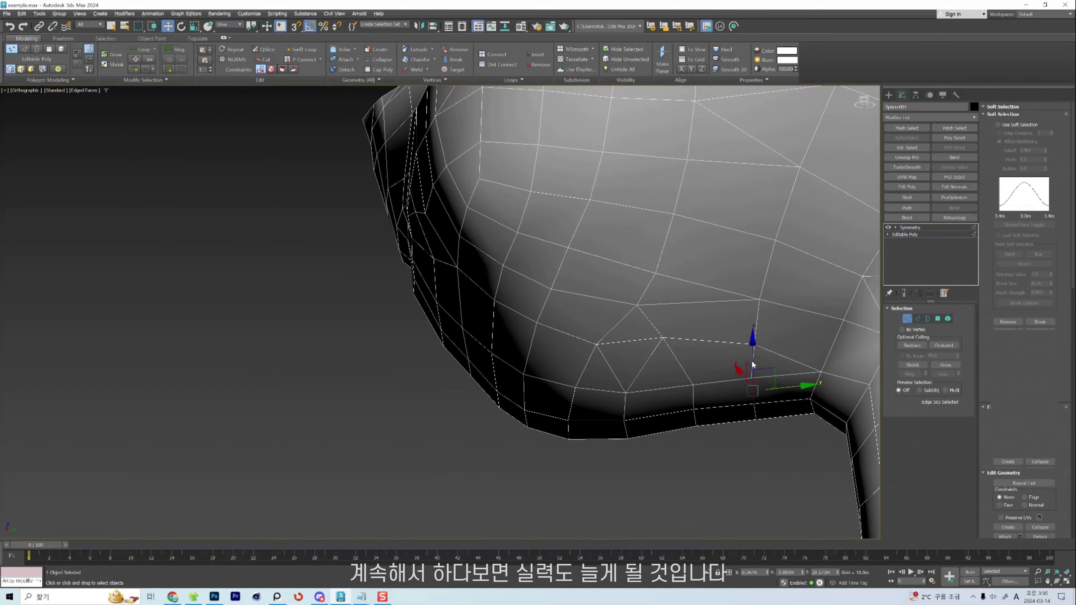
key("2")
Reposition the vertices and edges on the lower cheek beside the chin to even out the mesh cells.
middle_click_drag(752, 364, 636, 360, "alt")
key("1")
left_click(697, 348)
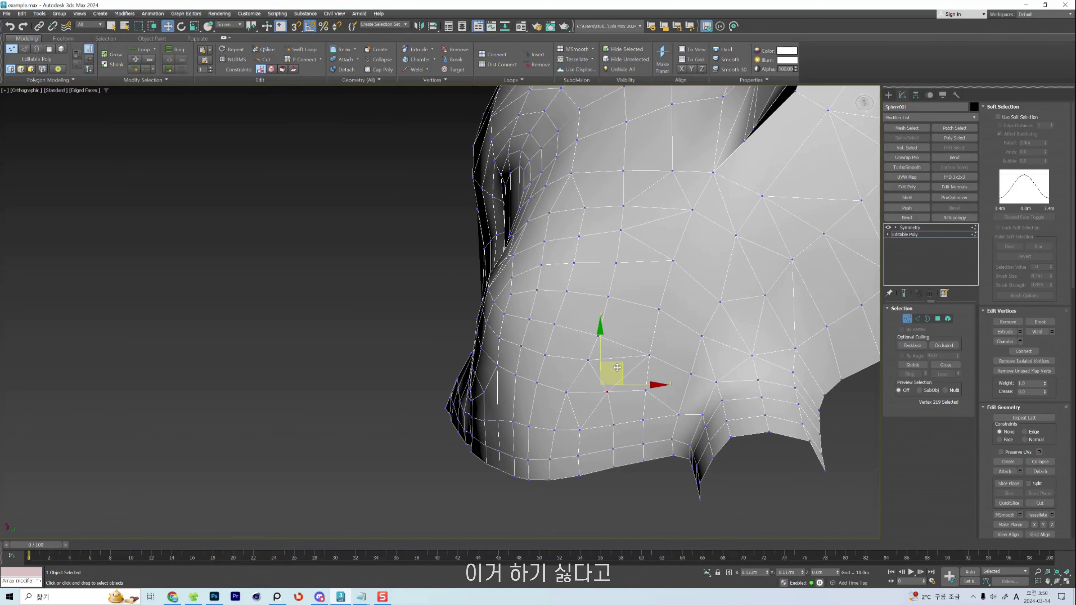
left_click_drag(617, 367, 627, 374)
left_click_drag(566, 392, 572, 394)
key("2")
left_click(561, 417)
scroll(518, 430, "up", 4)
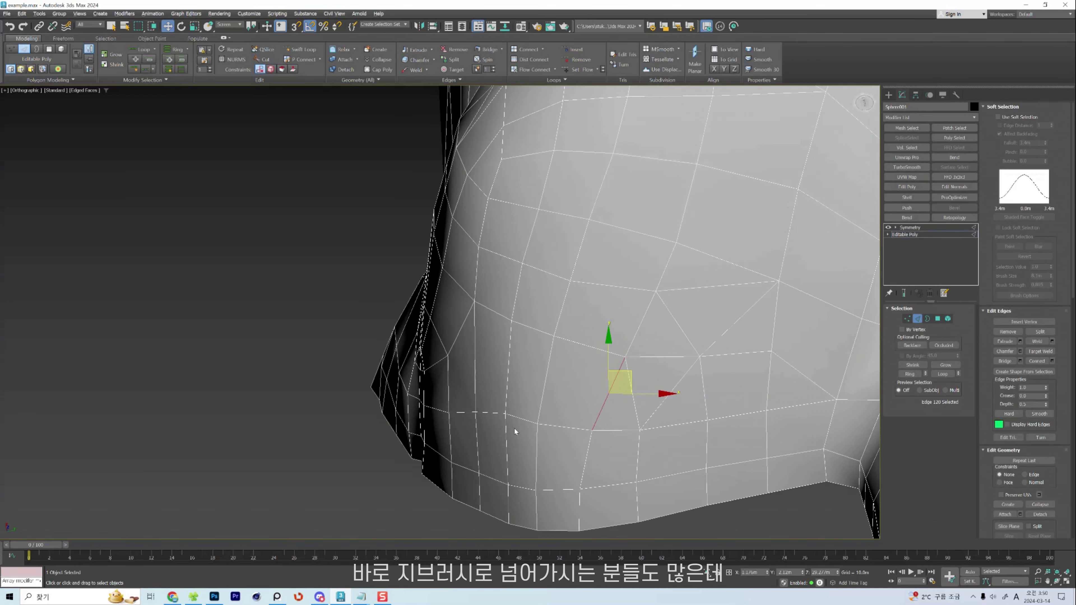
left_click(491, 411)
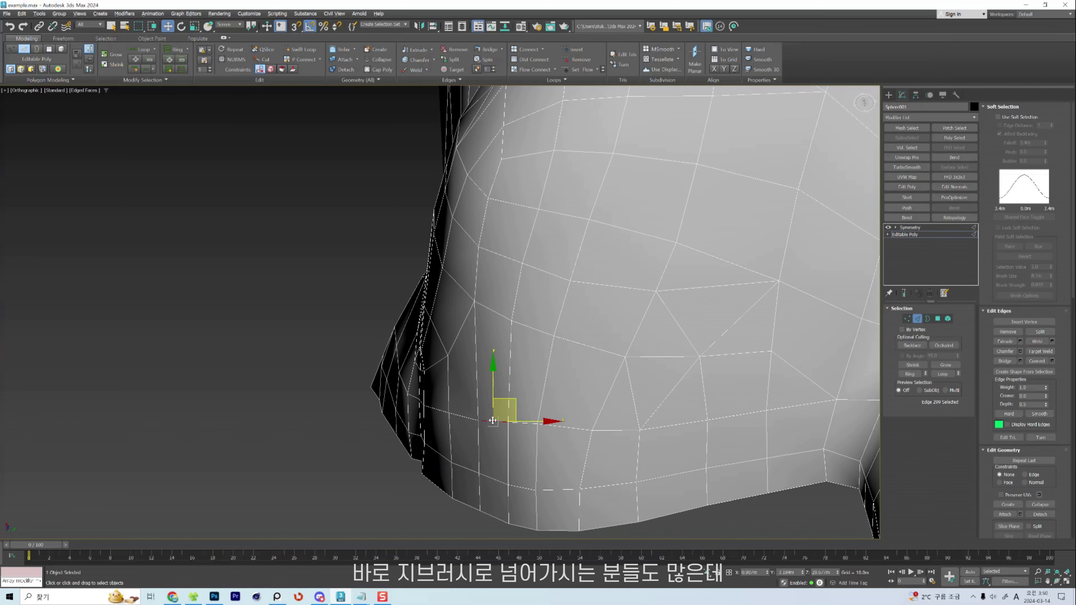
Adjust the vertices along the front of the chin and its centre line.
key("1")
left_click(448, 411)
left_click(423, 470)
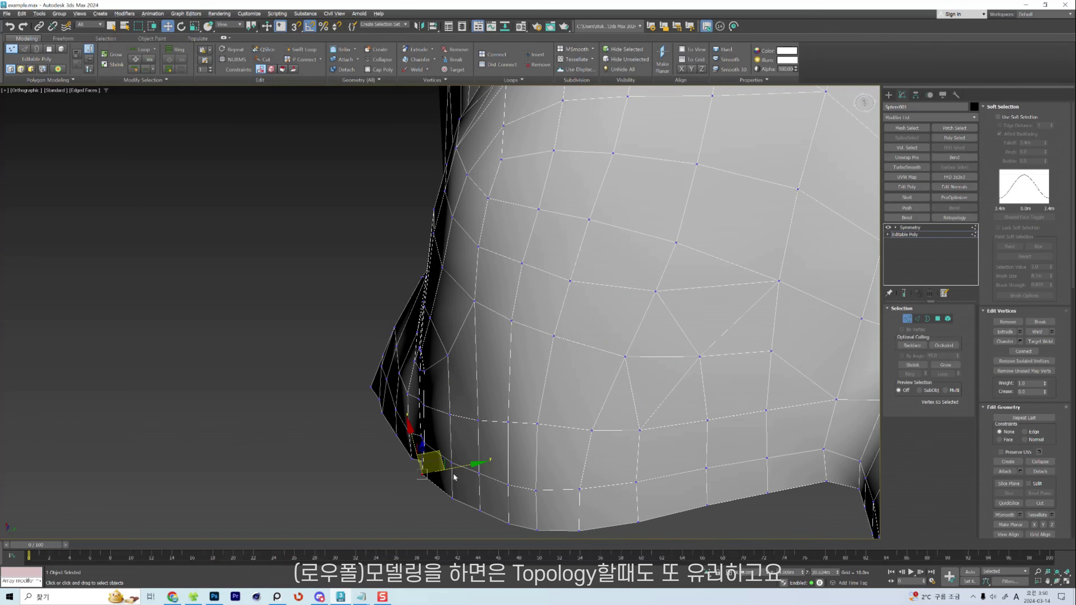
scroll(454, 477, "down", 5)
middle_click_drag(453, 477, 428, 391, "alt")
scroll(428, 392, "up", 6)
left_click(430, 401)
left_click_drag(421, 378, 427, 386)
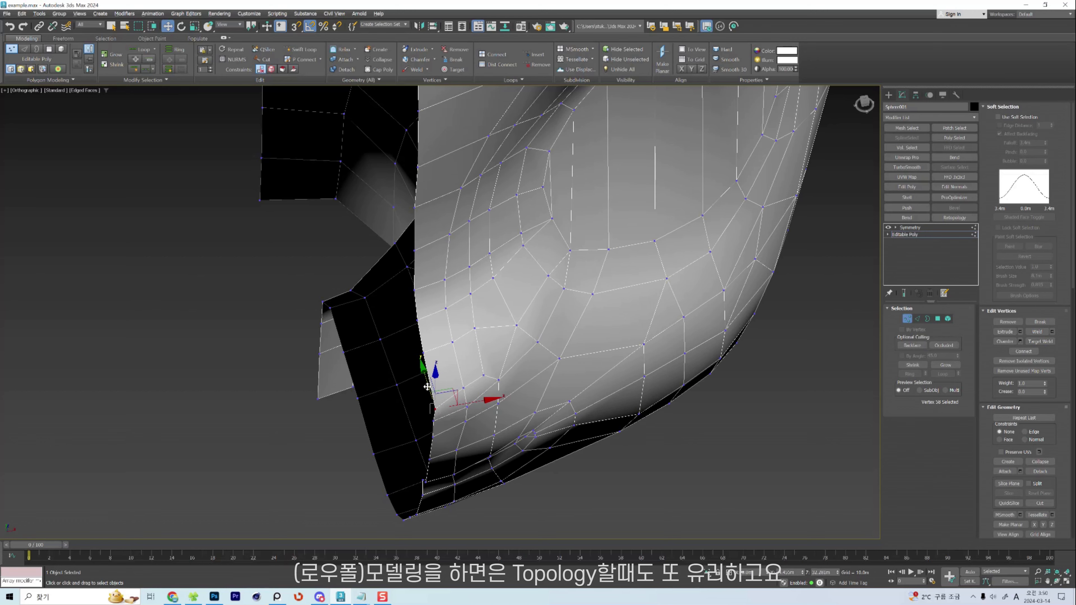
Adjust the vertices and an edge around the mouth area below the nose, close to the face's centre line.
middle_click_drag(473, 417, 509, 381, "alt")
left_click(509, 410)
key("2")
left_click(473, 417)
key("f")
scroll(486, 373, "down", 10)
key("1")
left_click(472, 394)
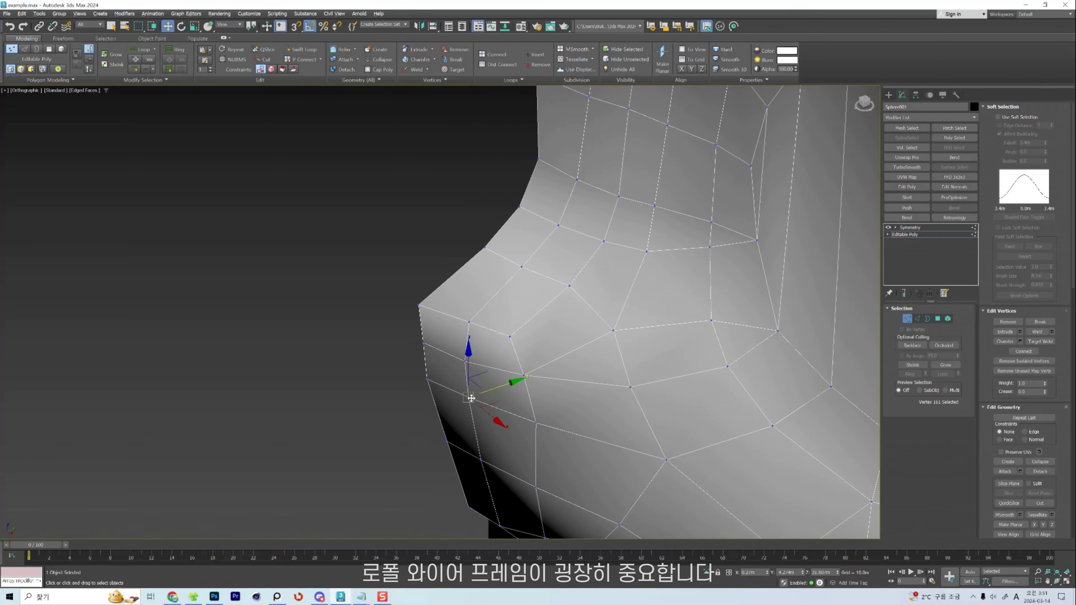
Refine the outline at the side of the head with the Shift brush.
scroll(504, 370, "down", 6)
mouse_move(504, 371)
middle_mouse_down("alt")
mouse_move(588, 379)
mouse_move(571, 420)
middle_mouse_up("alt")
key("shift+s")
left_click_drag(539, 415, 534, 412)
scroll(524, 392, "up", 5)
scroll(585, 300, "up", 5)
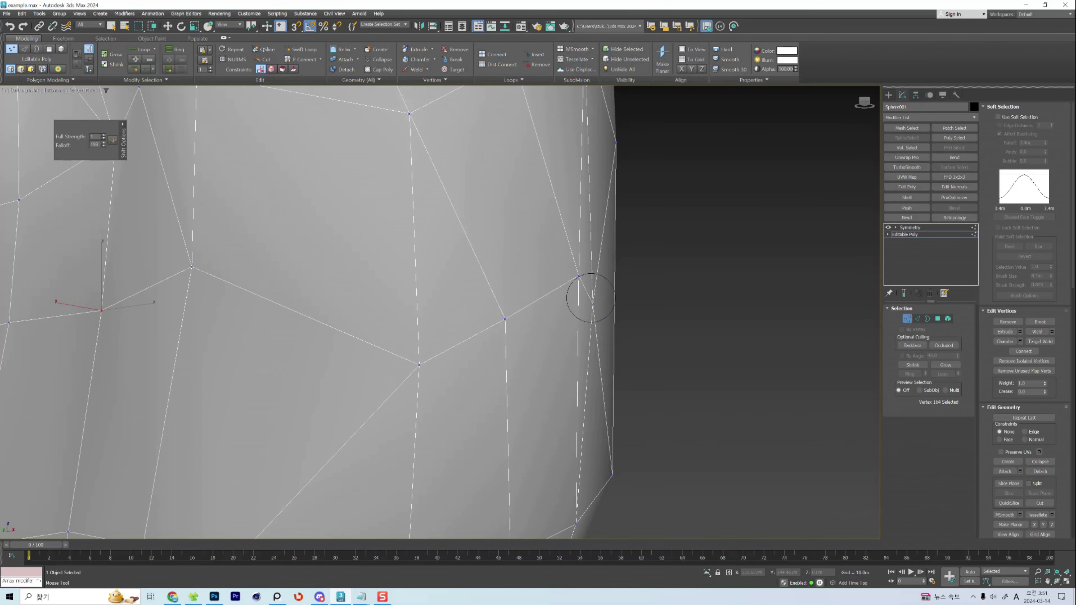
scroll(589, 323, "down", 8)
key("w")
Examine the head's overall silhouette from several angles, with and without the edge display.
scroll(593, 322, "down", 6)
key("1")
mouse_move(605, 314)
middle_mouse_down("alt")
mouse_move(442, 305)
mouse_move(485, 351)
mouse_move(459, 345)
middle_mouse_up("alt")
key("F4")
scroll(346, 261, "up", 6)
key("F4")
key("shift+s")
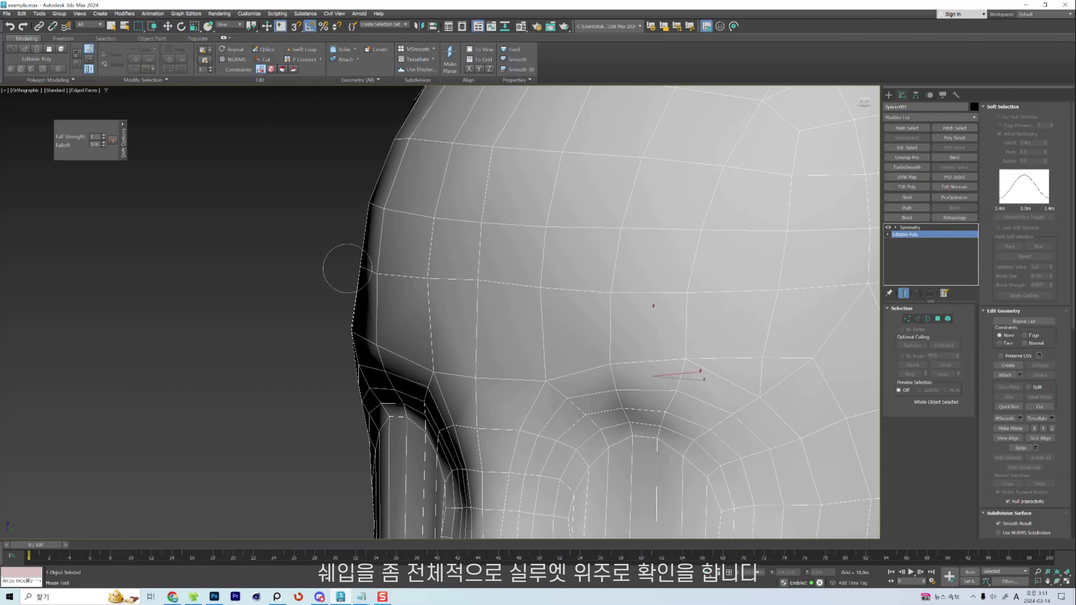
scroll(412, 289, "down", 8)
middle_click_drag(419, 293, 520, 302, "alt")
scroll(520, 302, "up", 3)
key("F4")
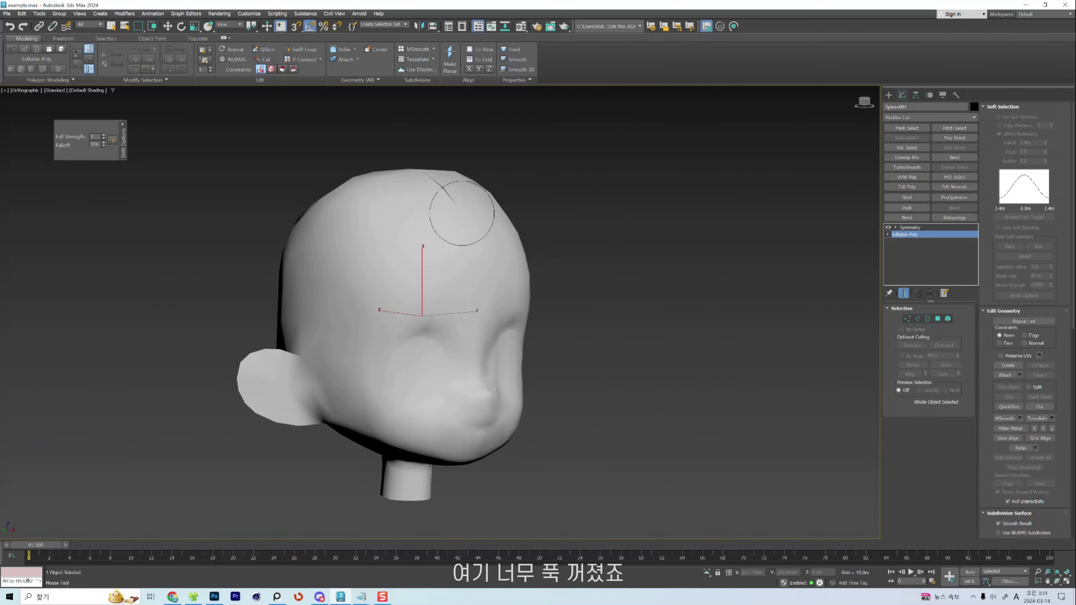
middle_click_drag(439, 172, 446, 199)
scroll(445, 198, "up", 1)
middle_click_drag(306, 217, 355, 181)
scroll(355, 181, "down", 2)
mouse_move(531, 237)
middle_mouse_down("alt")
mouse_move(488, 234)
mouse_move(480, 224)
mouse_move(503, 216)
middle_mouse_up("alt")
scroll(526, 216, "down", 3)
key("F4")
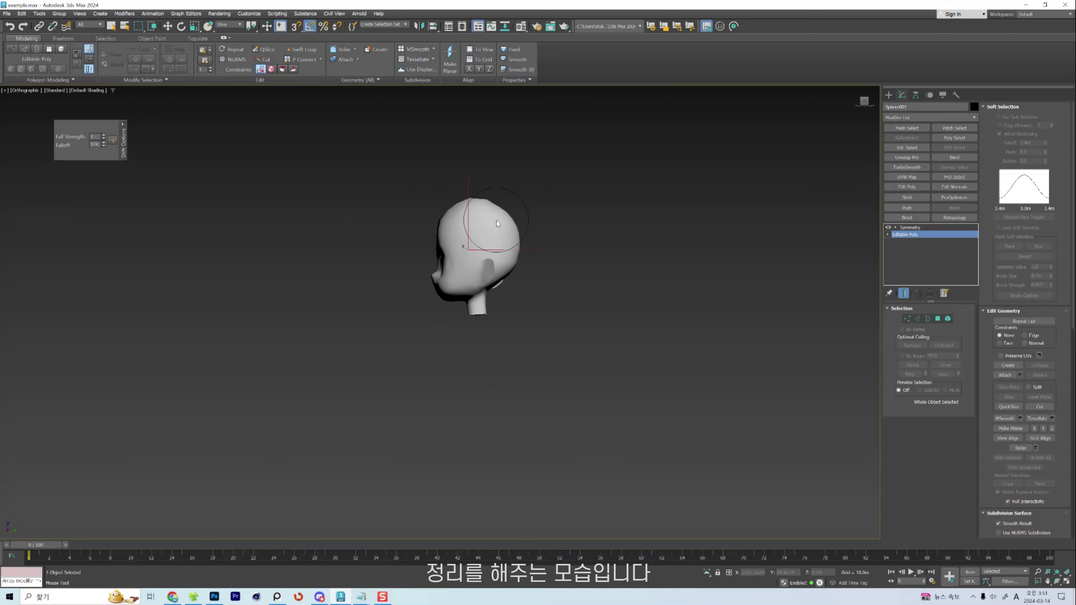
Round the sunken contour at the back of the crown in the side view with a smaller Shift brush.
scroll(504, 216, "up", 6)
scroll(514, 183, "up", 2)
key("1")
key("shift+s")
left_click_drag(521, 173, 513, 187, "ctrl")
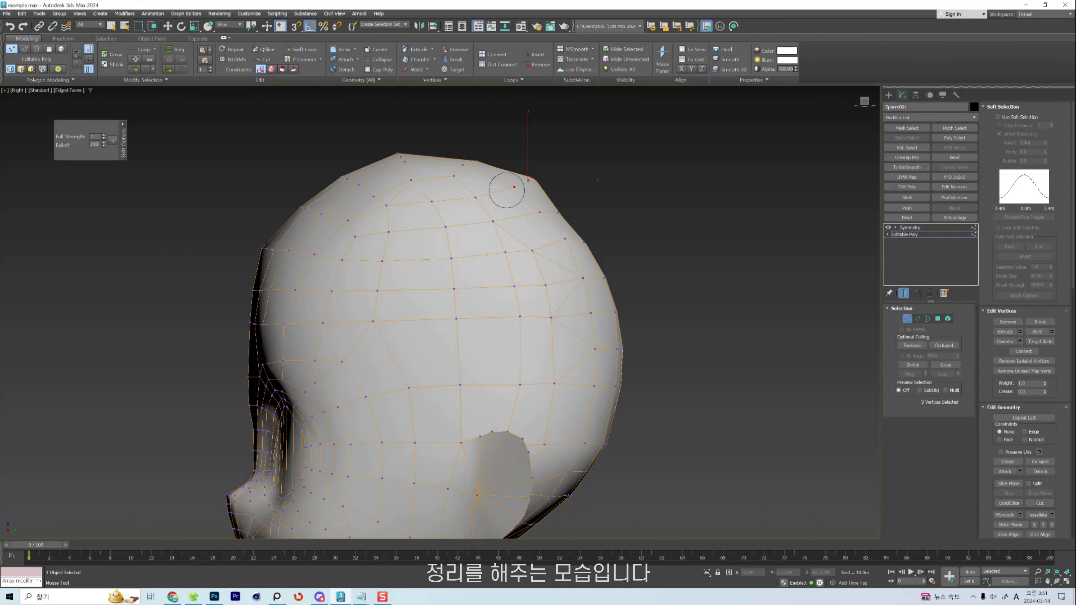
middle_click_drag(525, 277, 517, 240)
key("F3")
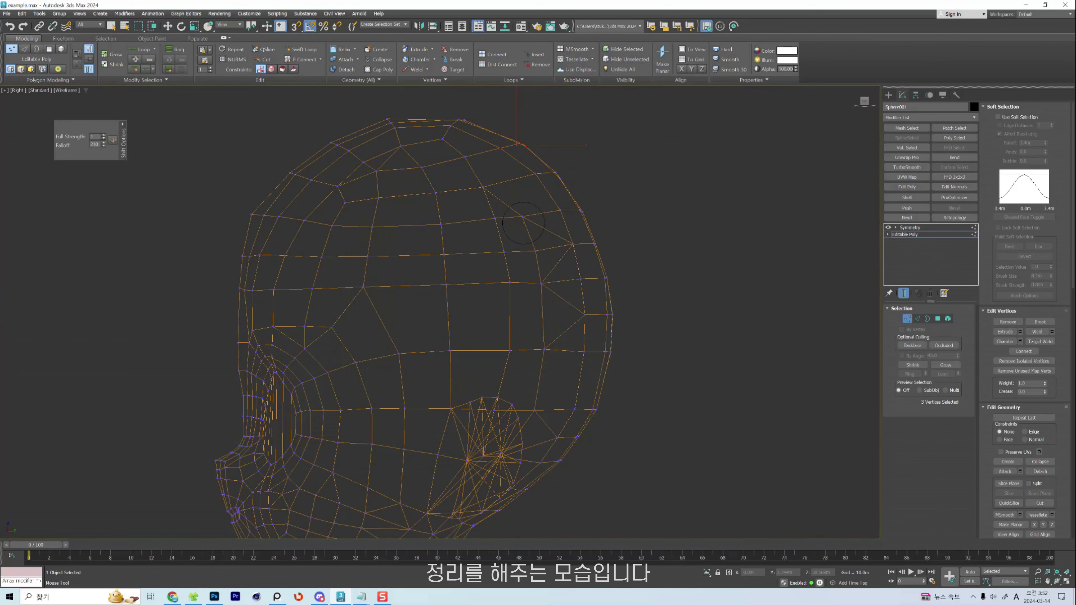
key("F3")
key("F4")
scroll(517, 240, "down", 2)
Enlarge the Shift brush and round the skull's side silhouette, nudging the forehead outline.
key("1")
left_click_drag(413, 206, 384, 178, "ctrl")
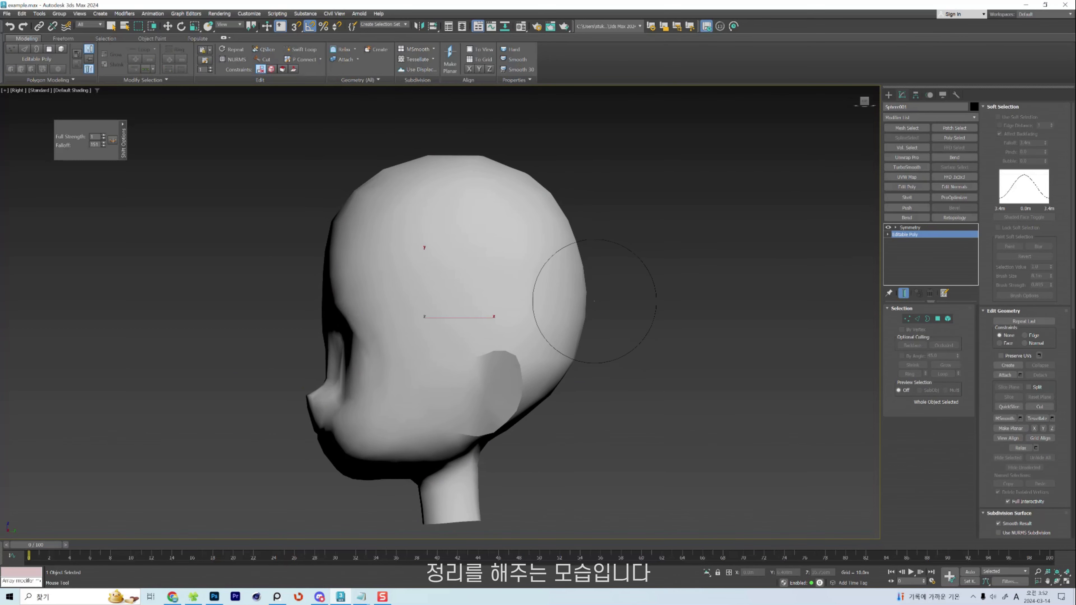
left_click_drag(315, 283, 308, 282)
key("w")
key("F4")
Add a wire across the top of the head by connecting three edges and round the crown with the Shift brush.
scroll(443, 147, "up", 3)
key("2")
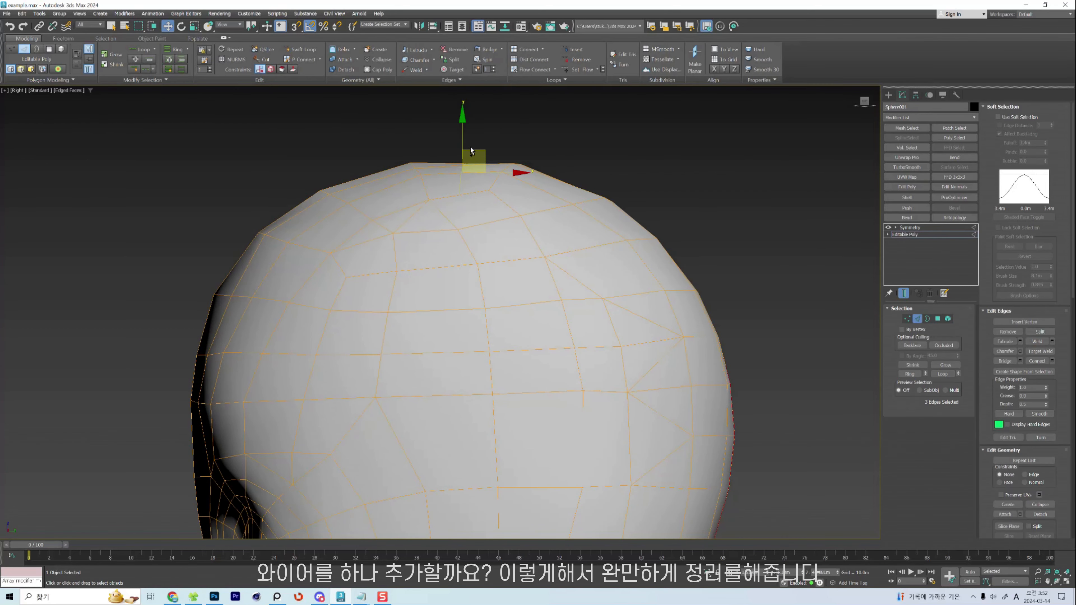
key("1")
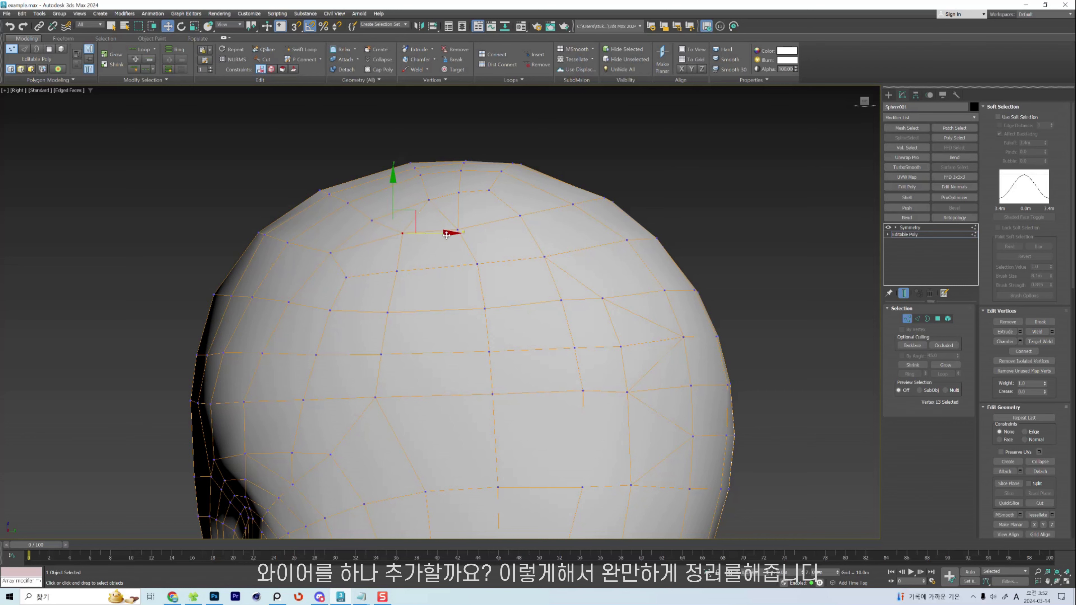
key("shift+s")
left_click_drag(516, 169, 524, 177)
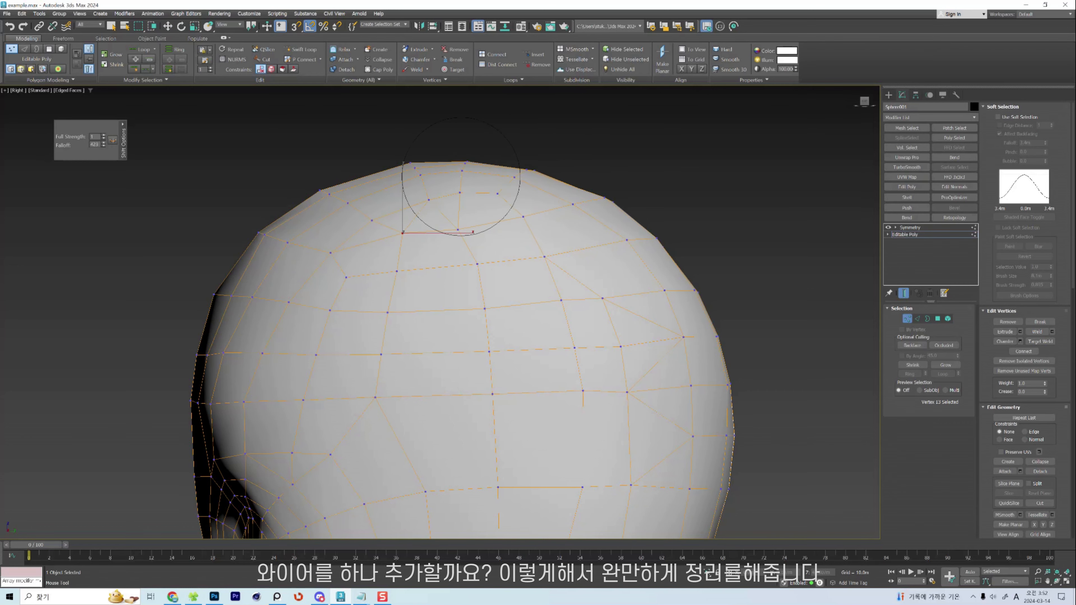
scroll(461, 176, "down", 2)
left_click(894, 235)
scroll(559, 195, "down", 5)
key("F4")
scroll(592, 245, "up", 2)
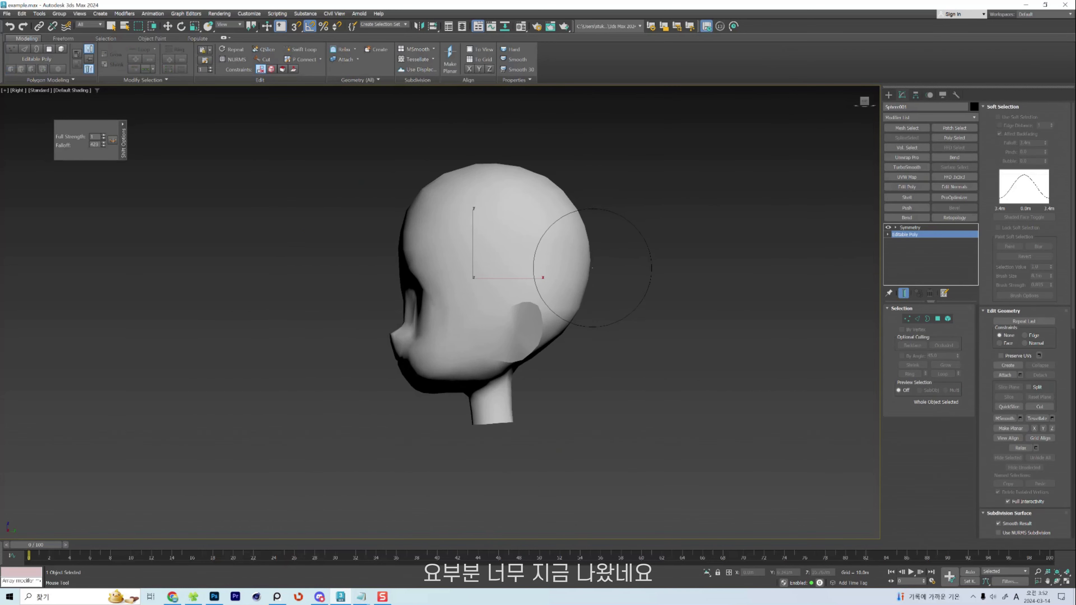
Adjust the protruding head vertex behind the ear's upper edge.
middle_click_drag(592, 268, 563, 296, "alt")
scroll(569, 329, "up", 8)
key("F4")
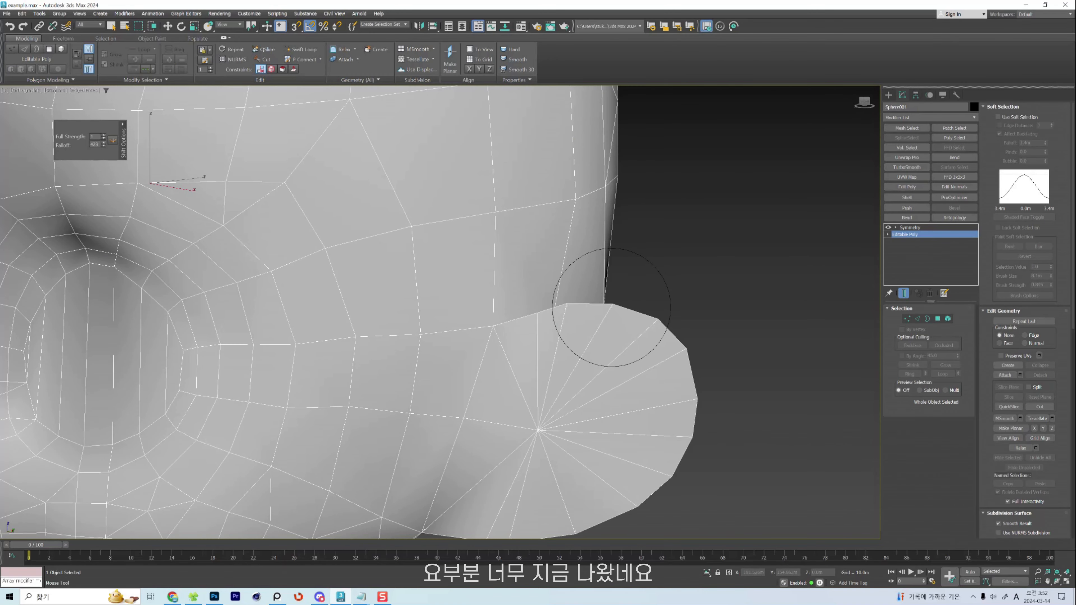
key("1")
key("w")
left_click(605, 306)
key("F3")
key("F3")
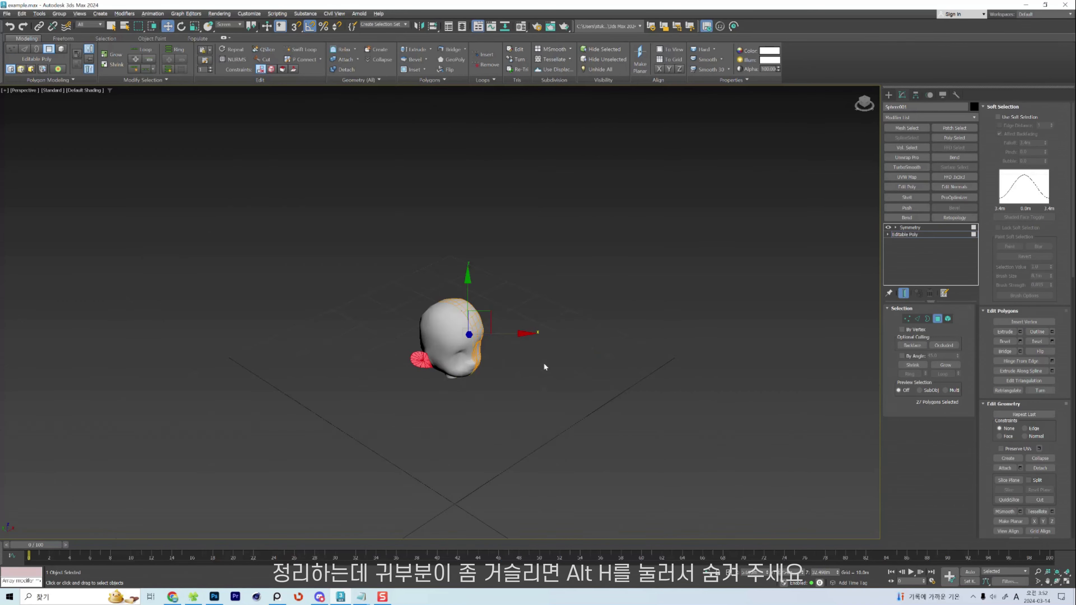
Complete the ear's polygon selection with the missing faces at its lower edge and hide the ear.
scroll(543, 362, "up", 10)
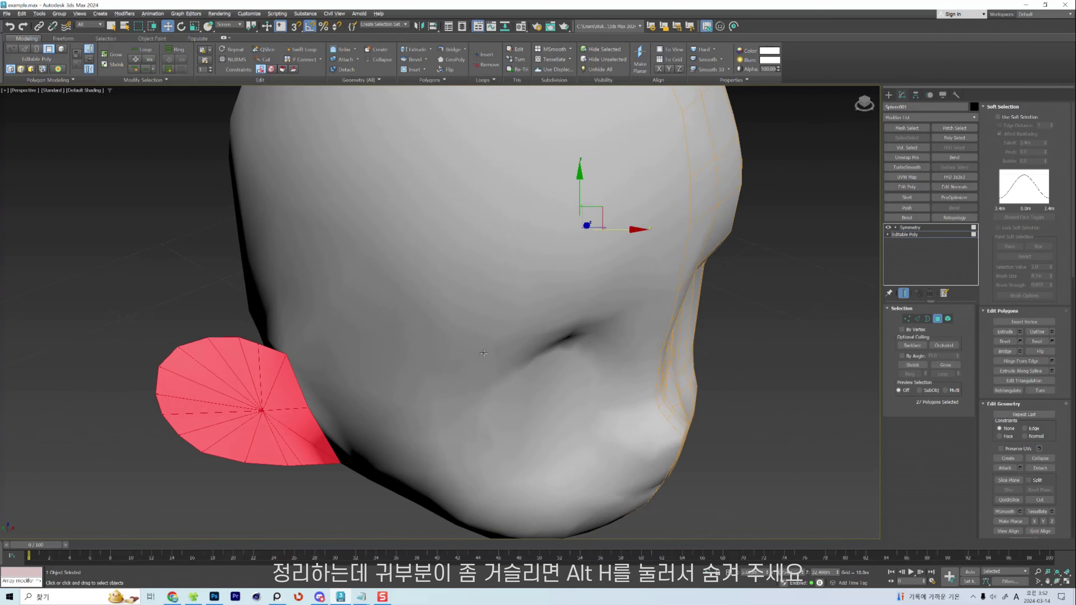
scroll(521, 339, "down", 10)
scroll(500, 317, "up", 3)
mouse_move(500, 317)
middle_mouse_down("alt")
mouse_move(525, 334)
mouse_move(435, 304)
middle_mouse_up("alt")
scroll(521, 322, "up", 5)
left_click(568, 308, "ctrl")
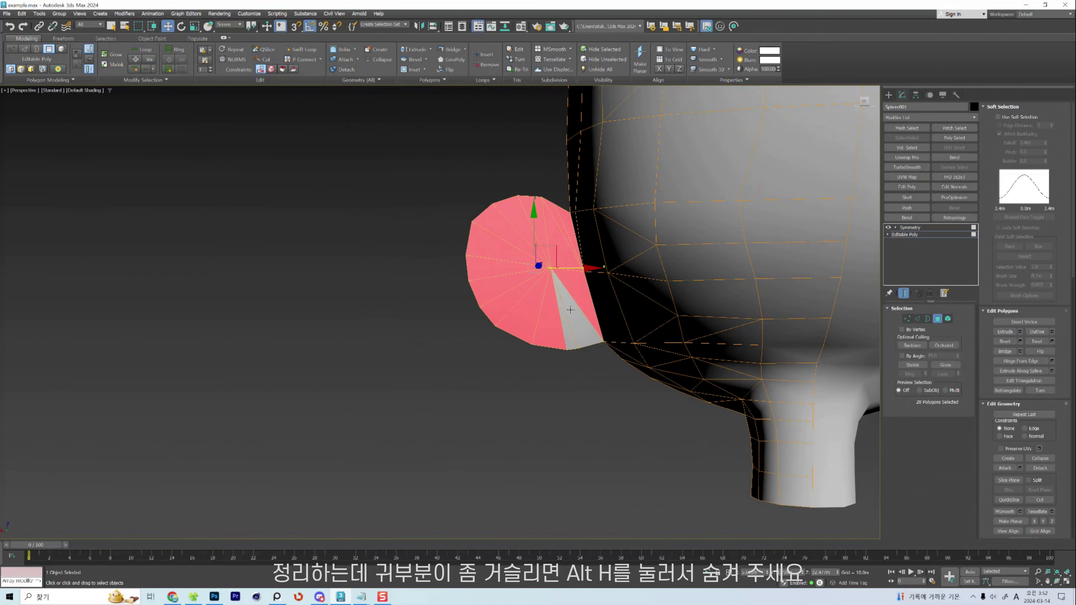
middle_click_drag(660, 285, 687, 281, "alt")
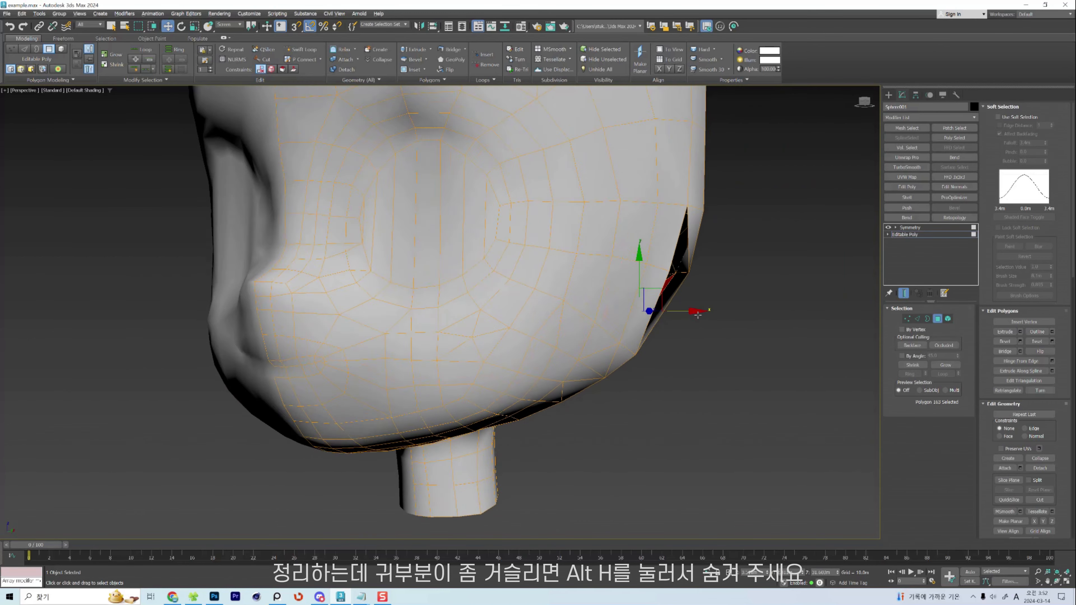
key("shift+s")
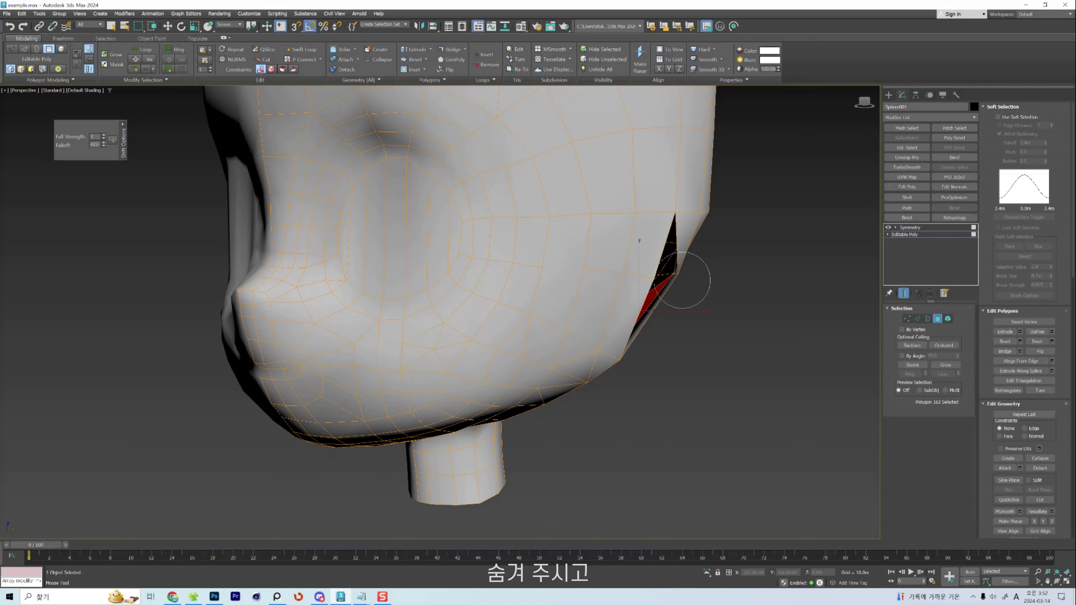
Round the skull's upper back silhouette and crown with the Shift brush from several angles.
middle_click_drag(703, 216, 652, 349)
scroll(652, 348, "down", 3)
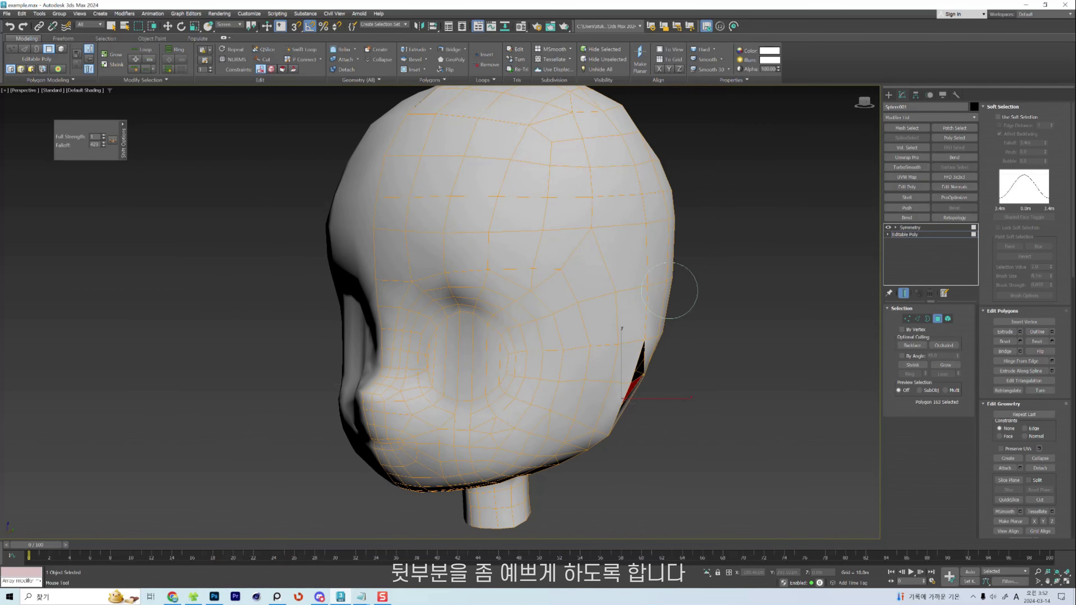
middle_click_drag(679, 291, 659, 316)
scroll(612, 149, "up", 7)
mouse_move(617, 135)
left_mouse_down()
mouse_move(635, 138)
mouse_move(643, 164)
left_mouse_up()
scroll(620, 188, "down", 6)
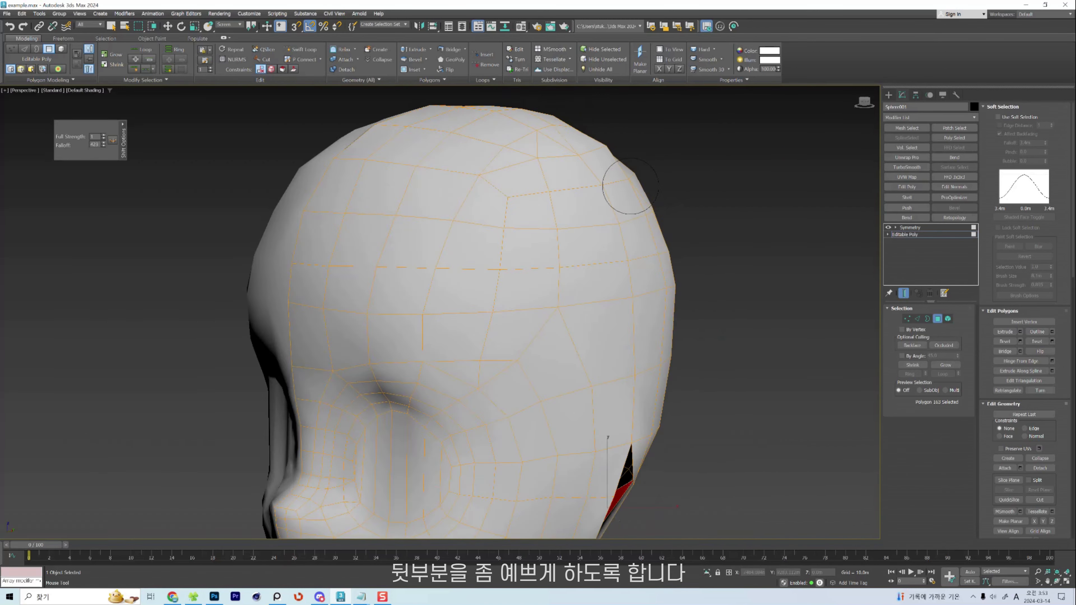
middle_click_drag(619, 187, 593, 187, "alt")
scroll(567, 127, "up", 7)
left_click_drag(566, 127, 581, 140)
scroll(585, 182, "down", 2)
middle_click_drag(527, 194, 458, 131, "alt")
scroll(535, 204, "down", 6)
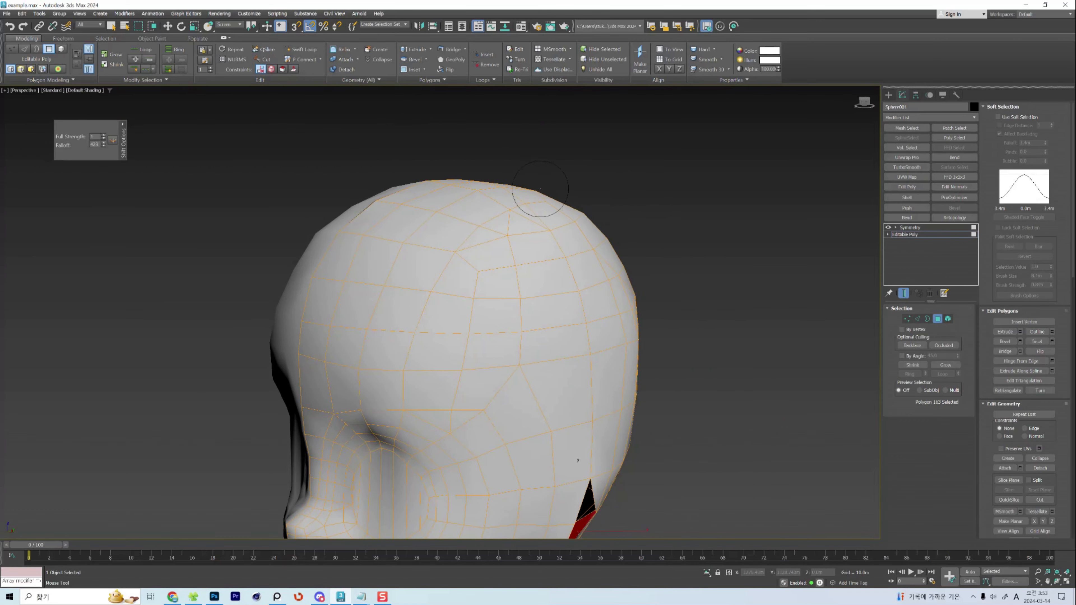
Cut a connecting wire between the vertices on the back of the skull.
key("w")
scroll(598, 209, "down", 2)
middle_click_drag(593, 223, 610, 196, "alt")
key("1")
key("alt+c")
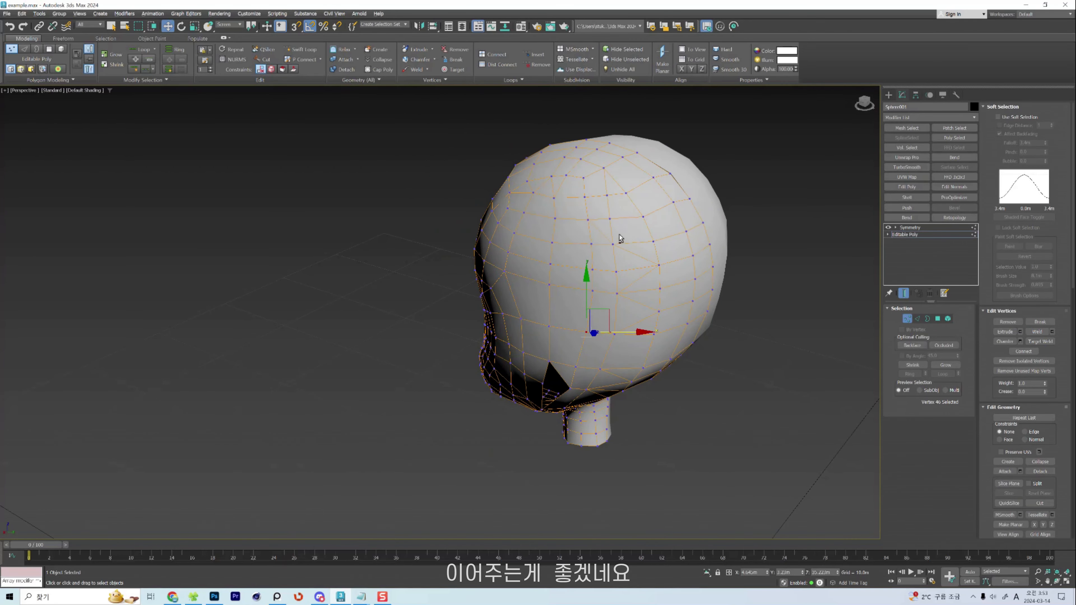
key("alt+w")
key("alt+w")
scroll(558, 245, "up", 3)
right_click(591, 223)
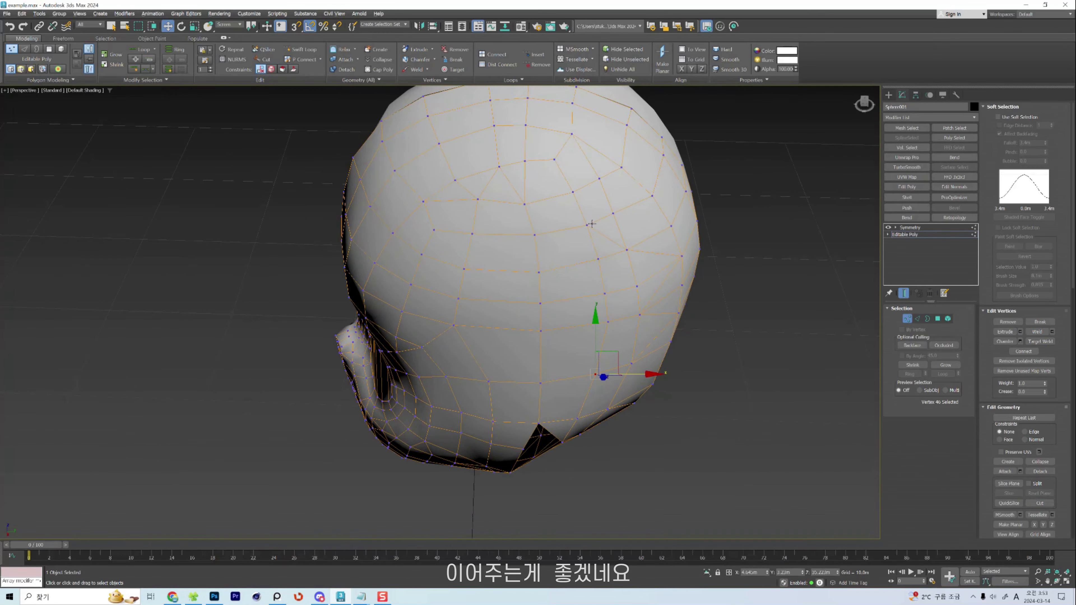
Select edges on the back of the head and slide them with the Edge constraint to even the wire spacing.
key("2")
left_click(600, 234)
left_click(627, 248)
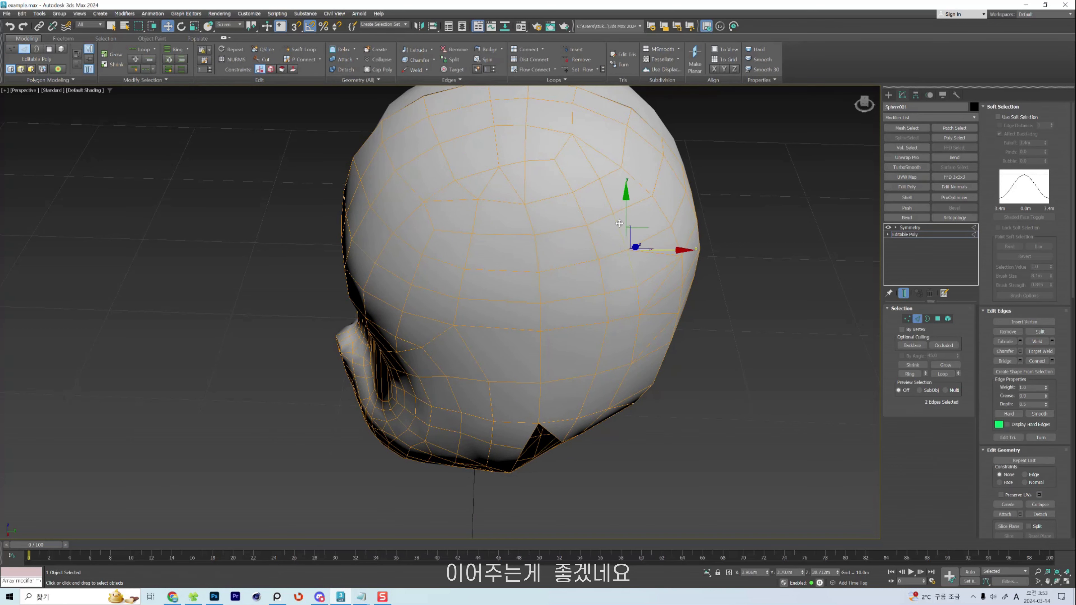
left_click(608, 201, "ctrl")
middle_click_drag(682, 239, 636, 253, "alt")
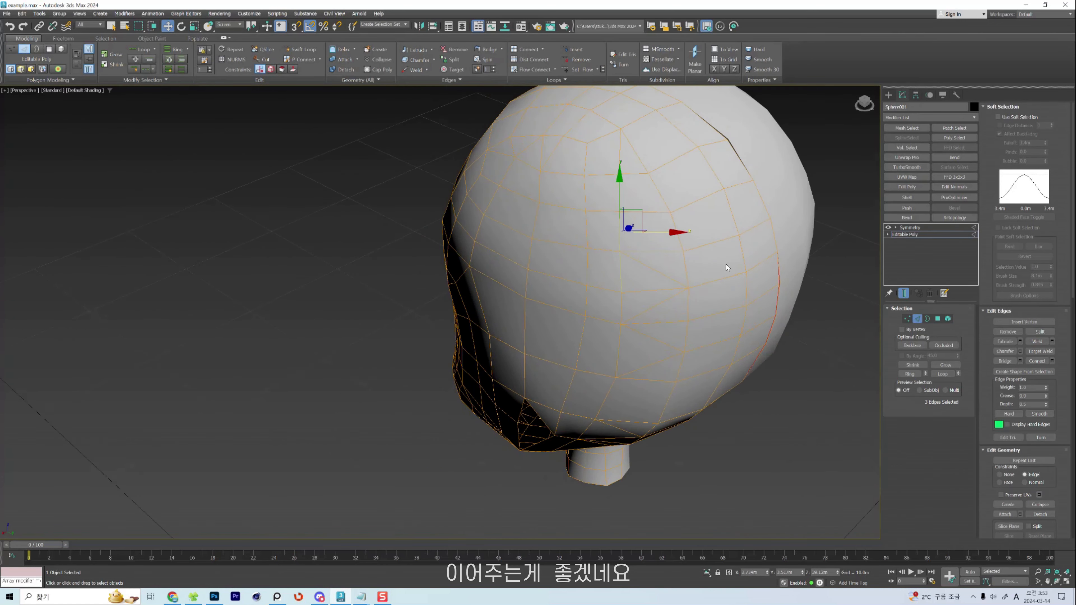
key("1")
key("2")
left_click(620, 351)
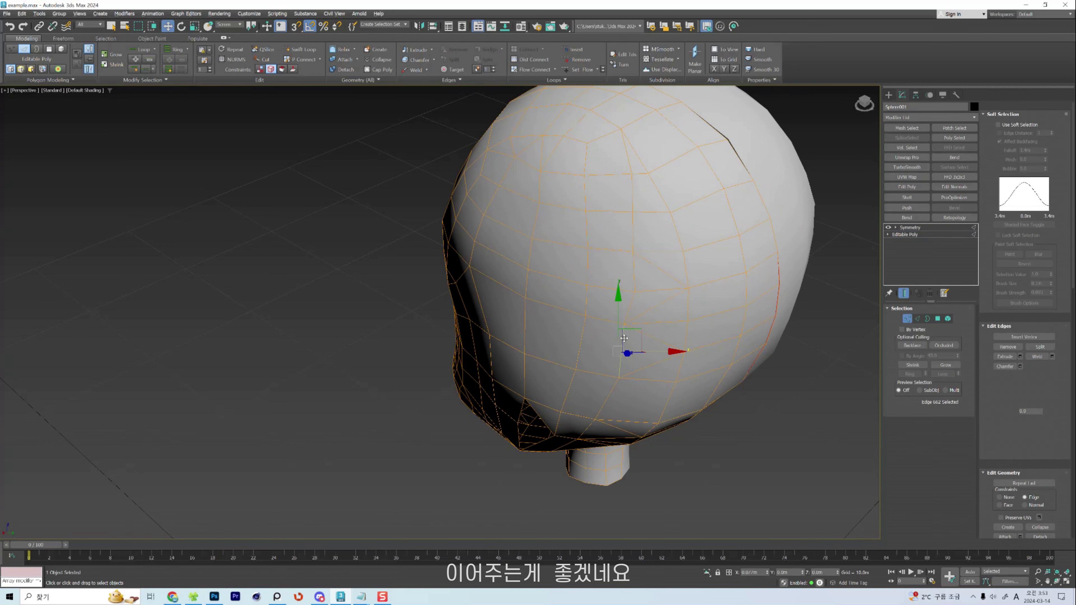
left_click_drag(620, 351, 632, 351)
Slide the lower rear vertex and edge above the neck, and set the constraint back to None.
key("1")
left_click(595, 419)
left_click_drag(595, 419, 601, 419)
key("2")
left_click(586, 432)
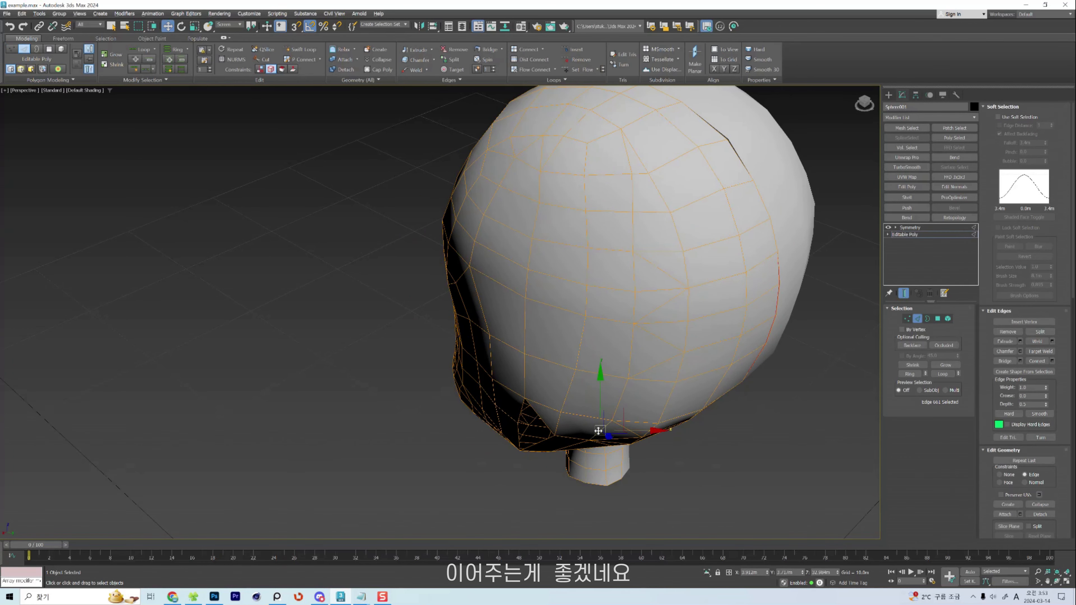
left_click(999, 475)
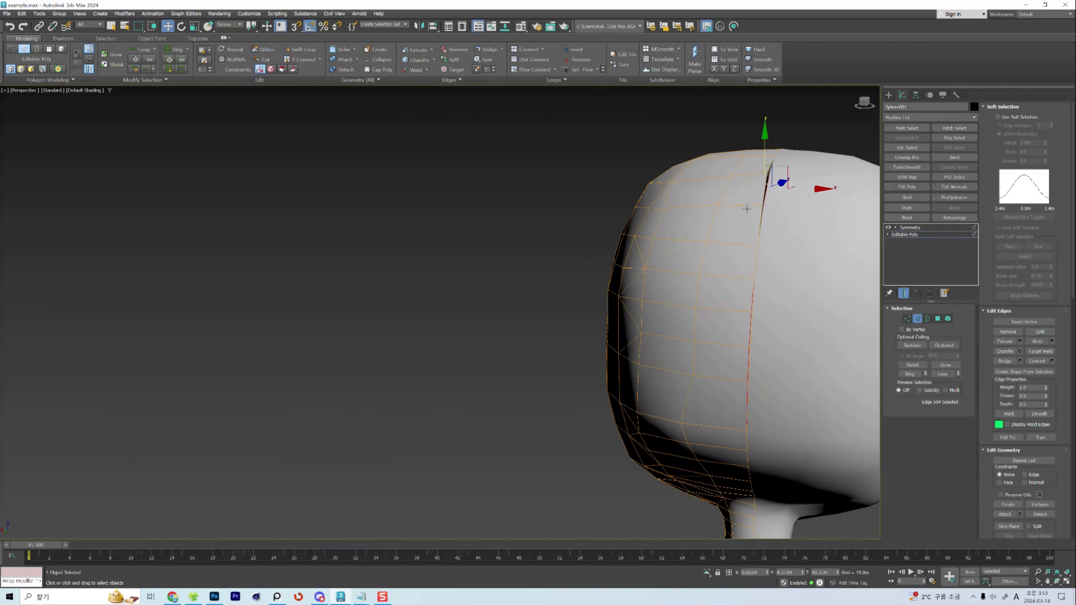
Shift the vertical edge at the lower back of the head sideways and select its vertex.
middle_click_drag(678, 297, 593, 297, "alt")
left_click(583, 295)
left_click_drag(584, 296, 605, 295)
middle_click_drag(605, 313, 618, 313, "alt")
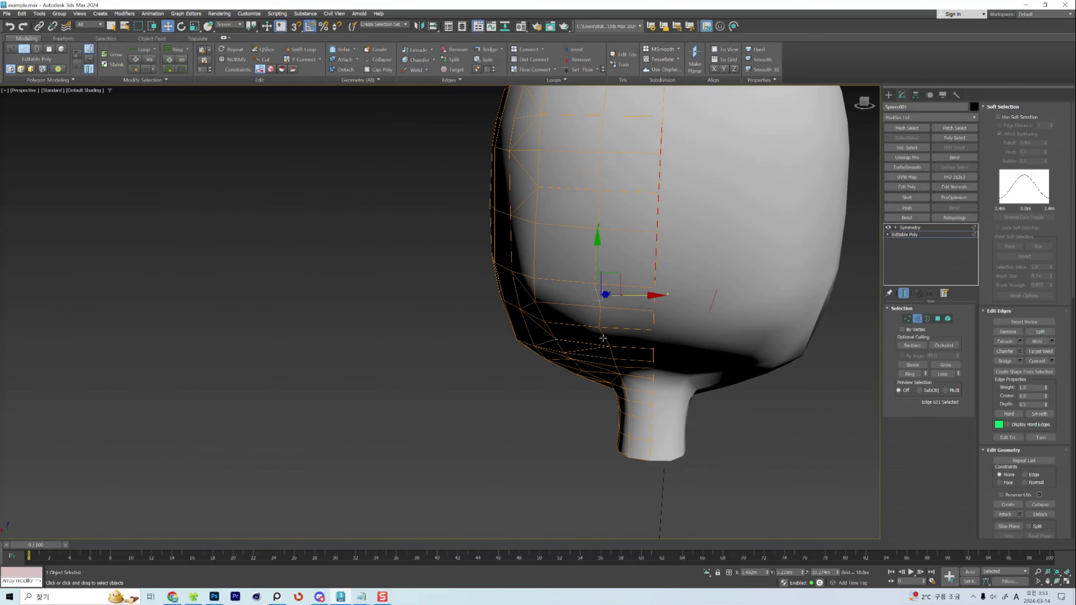
key("1")
left_click(600, 283)
Show the half head in the Back view with edged faces and adjust a skull vertex there.
key("v")
key("k")
scroll(466, 313, "up", 5)
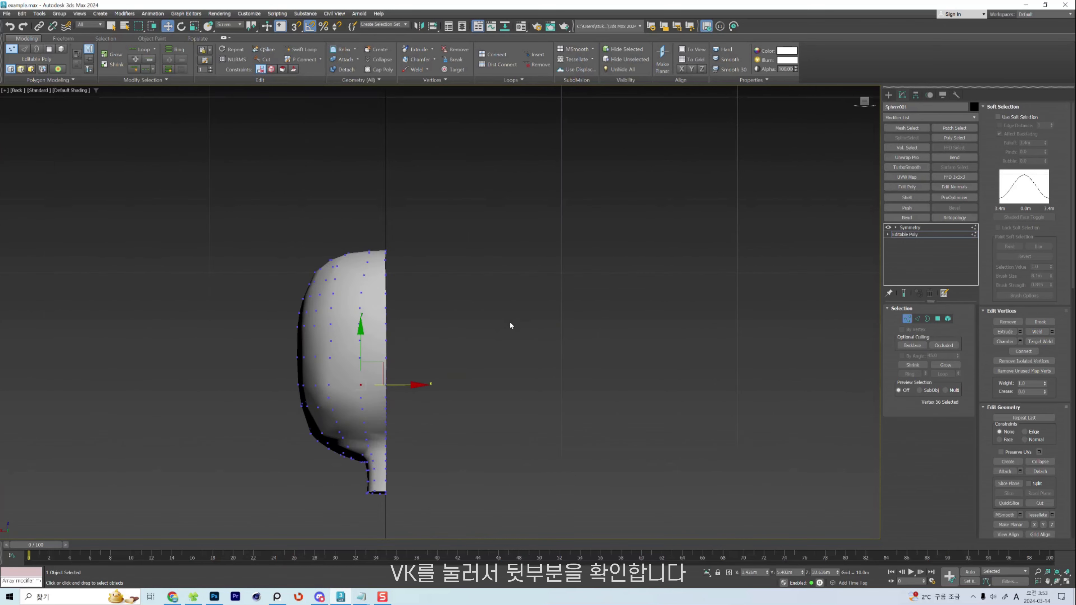
key("F3")
left_click_drag(473, 409, 464, 419)
key("F12")
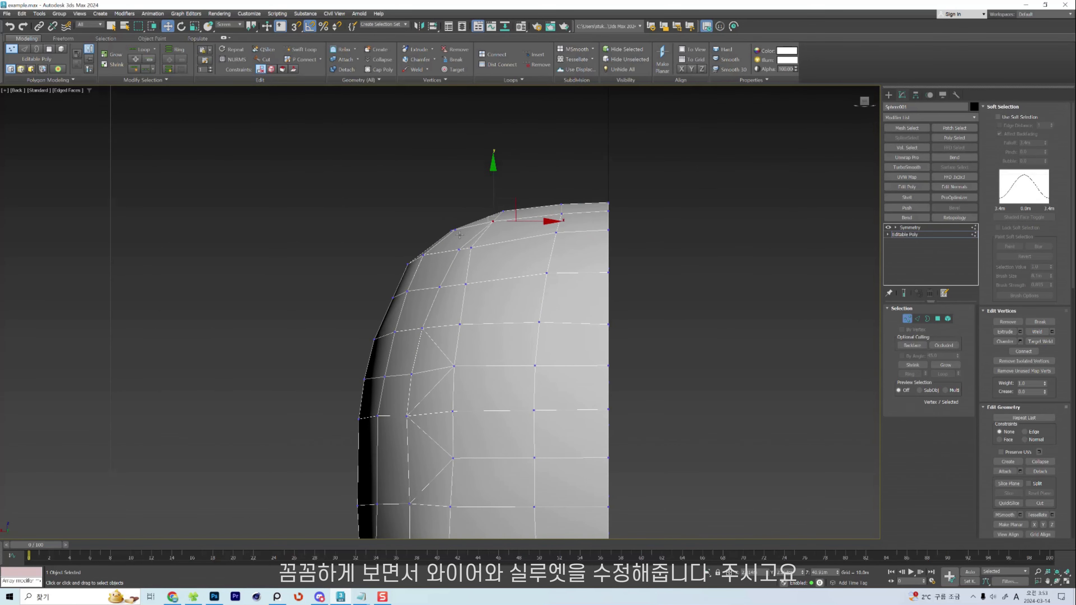
Undo the recent vertex edits and move a vertex on the upper back of the skull horizontally.
key("ctrl+z")
key("ctrl+z")
key("ctrl+z")
key("ctrl+z")
key("ctrl+z")
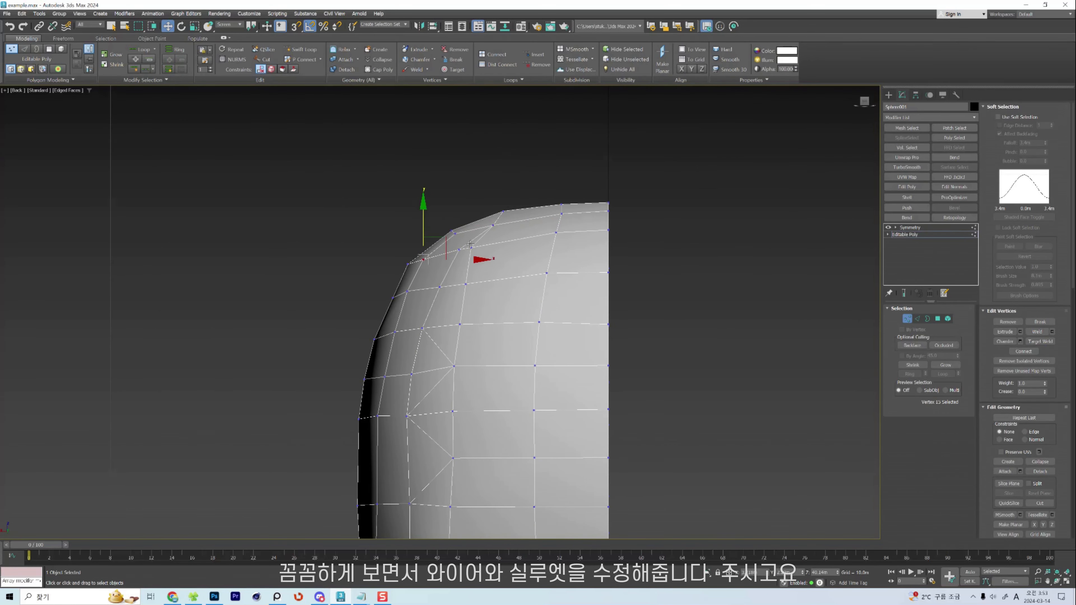
left_click_drag(525, 249, 535, 248)
scroll(550, 176, "down", 6)
scroll(496, 435, "up", 3)
Adjust the edges along the outer side of the skull in the Back view to even the wires.
key("2")
left_click(508, 369)
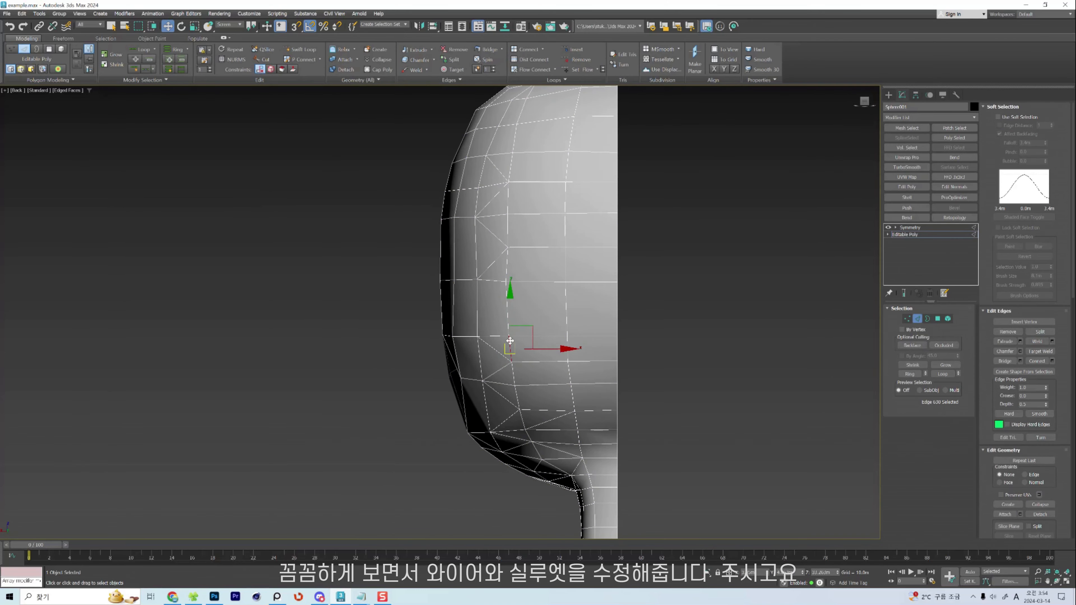
key("1")
key("2")
left_click(446, 280)
scroll(500, 149, "up", 3)
left_click(427, 198)
left_click_drag(450, 199, 444, 198)
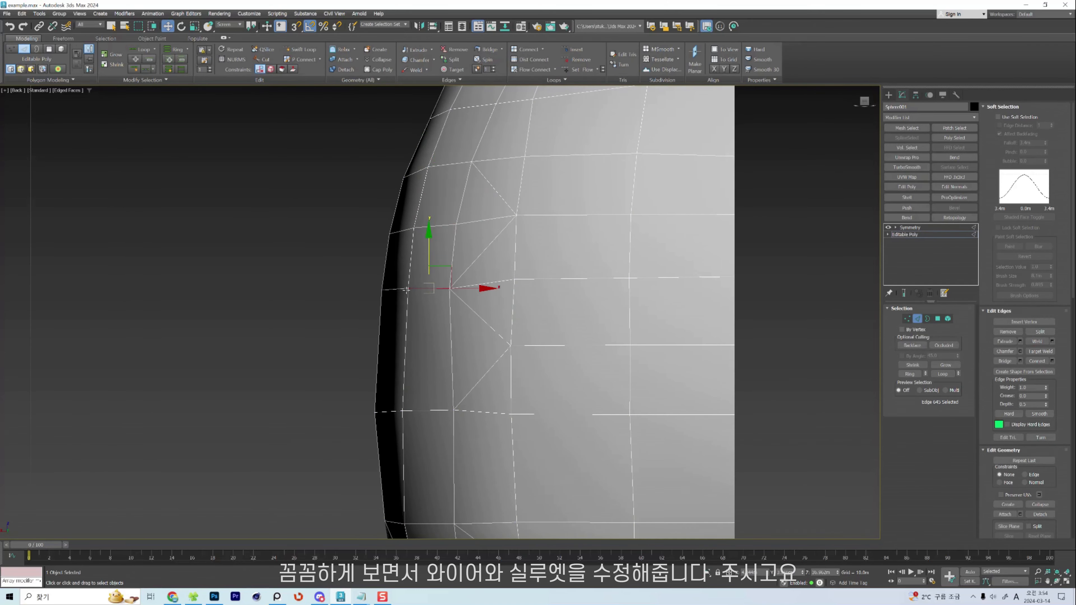
Adjust the vertices and outline at the skull's upper back using Move and the Shift brush.
key("1")
scroll(406, 290, "down", 6)
middle_click_drag(406, 290, 533, 283, "alt")
scroll(480, 183, "up", 2)
left_click(458, 197)
key("2")
scroll(508, 202, "down", 3)
scroll(524, 180, "up", 3)
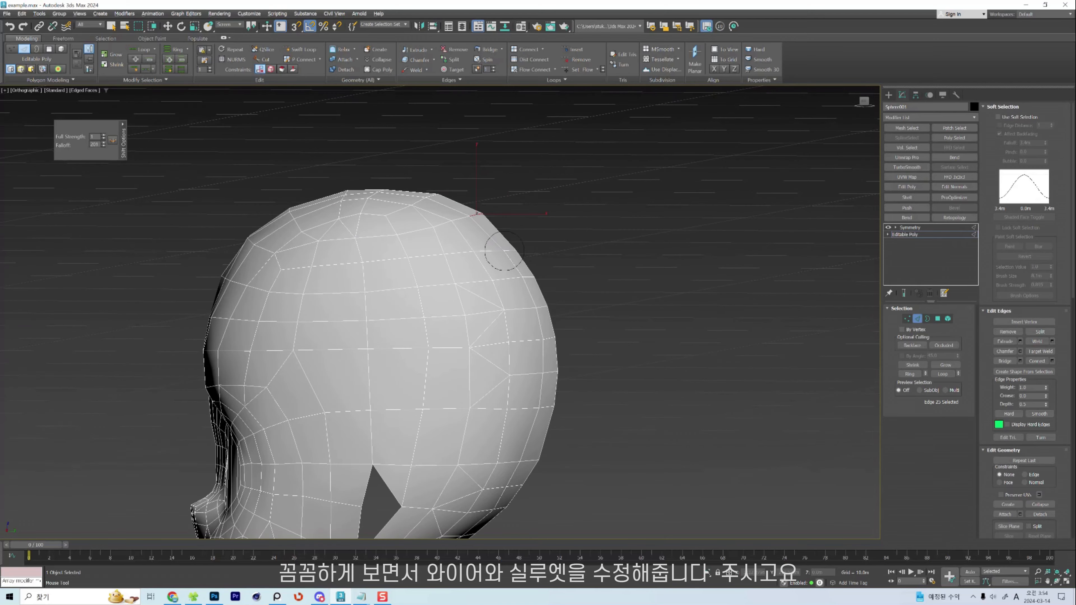
scroll(504, 251, "down", 3)
middle_click_drag(440, 244, 511, 215, "alt")
scroll(511, 215, "up", 2)
scroll(529, 263, "down", 4)
middle_click_drag(529, 263, 574, 314, "alt")
Unhide the ear and shape the crown's silhouette in the Front view with an enlarged Shift brush.
key("5")
key("alt+u")
left_click(574, 314)
key("f")
scroll(526, 250, "up", 2)
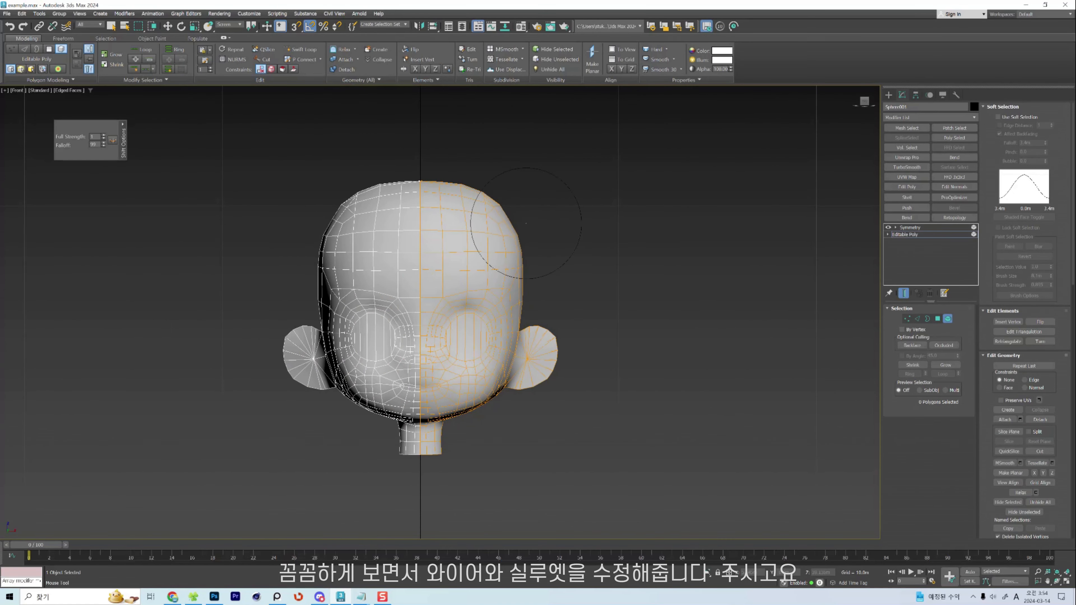
middle_click_drag(488, 205, 490, 232)
left_click_drag(490, 233, 507, 233, "ctrl")
scroll(423, 212, "up", 7)
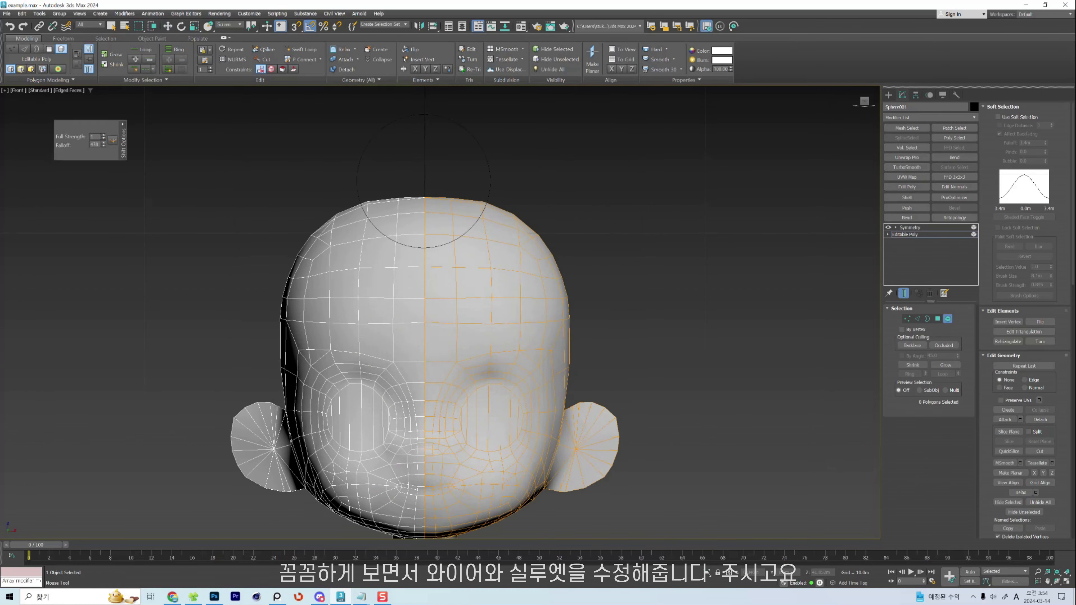
Raise the vertex at the top centre of the forehead slightly and clear the edge selection.
key("w")
key("1")
left_click(420, 224)
left_click_drag(421, 222, 422, 214)
key("2")
left_click(514, 225)
left_click(494, 226)
key("ctrl+d")
Round the upper side silhouette of the head in the Front view with the Shift brush.
key("shift+s")
scroll(517, 229, "down", 6)
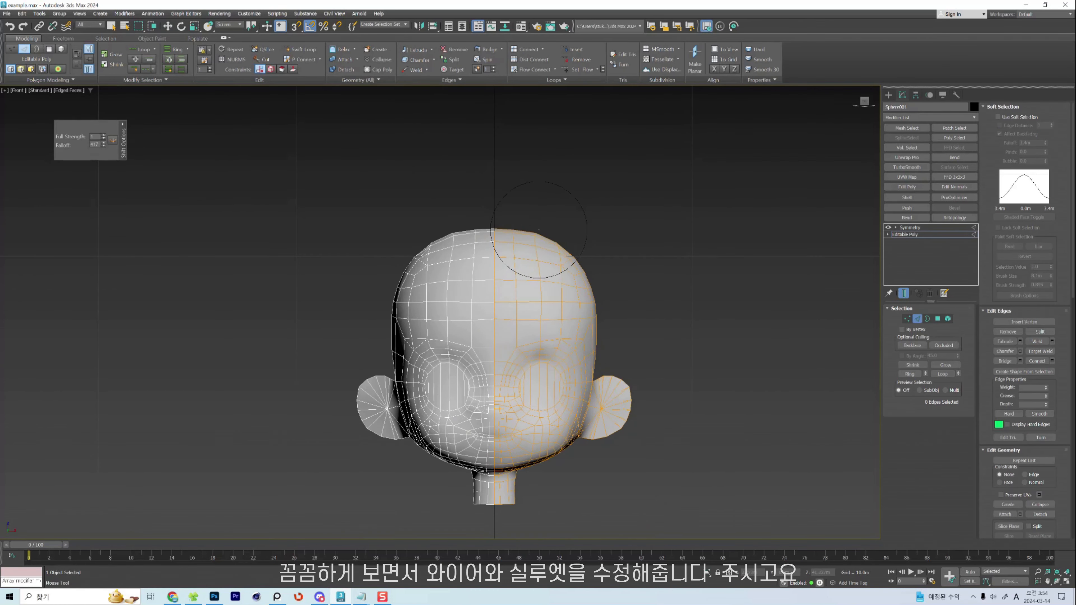
left_click_drag(545, 227, 564, 257)
scroll(574, 254, "up", 5)
scroll(550, 254, "down", 5)
key("w")
key("1")
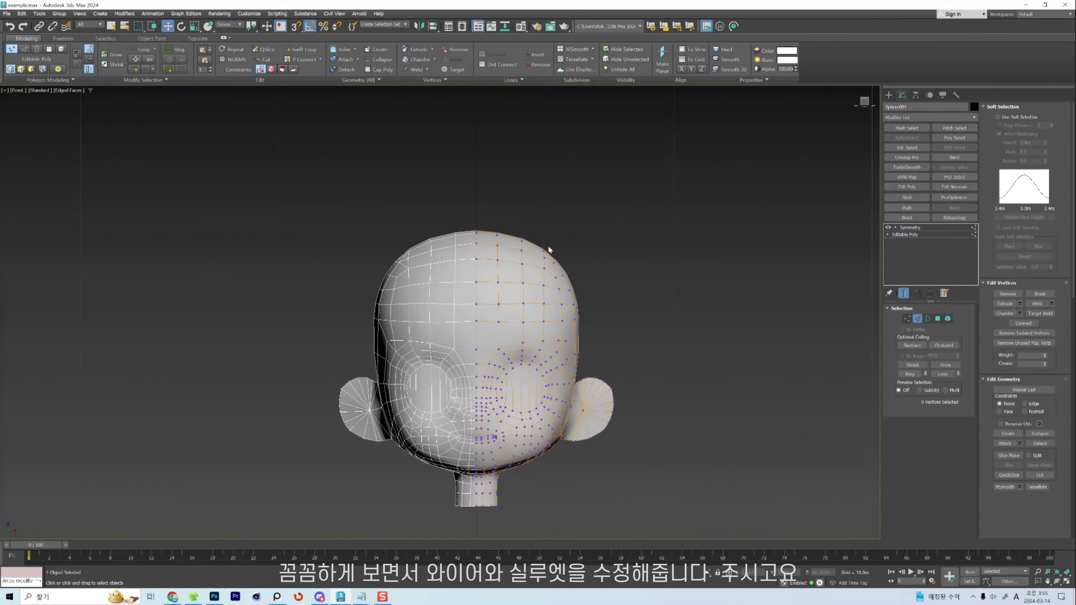
Exit isolation to bring back the reference images and adjust the forehead edges above the eye socket.
key("alt+q")
left_click(909, 228)
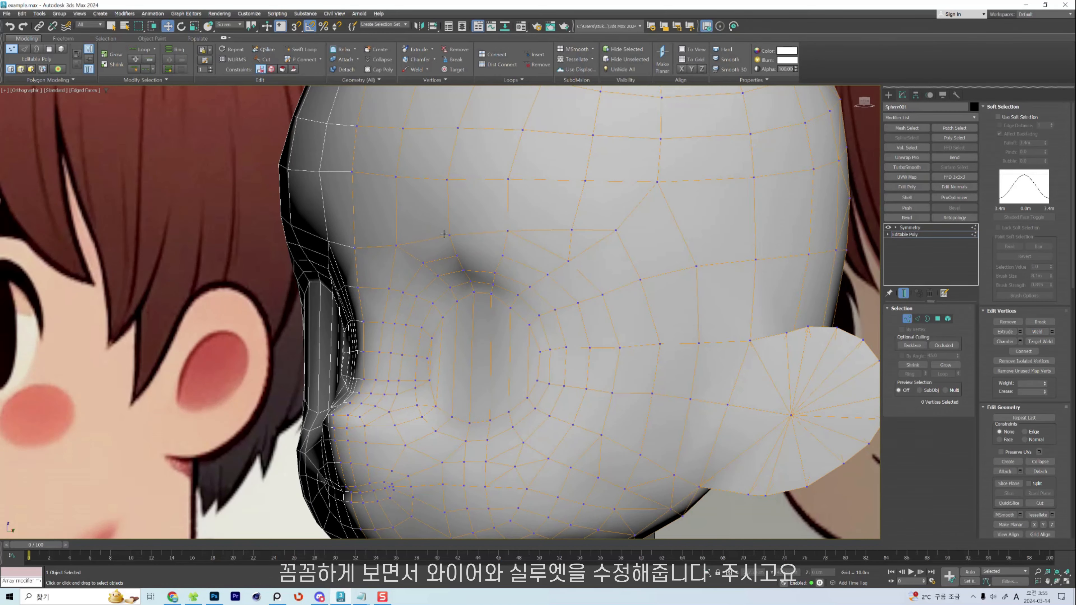
left_click(352, 172)
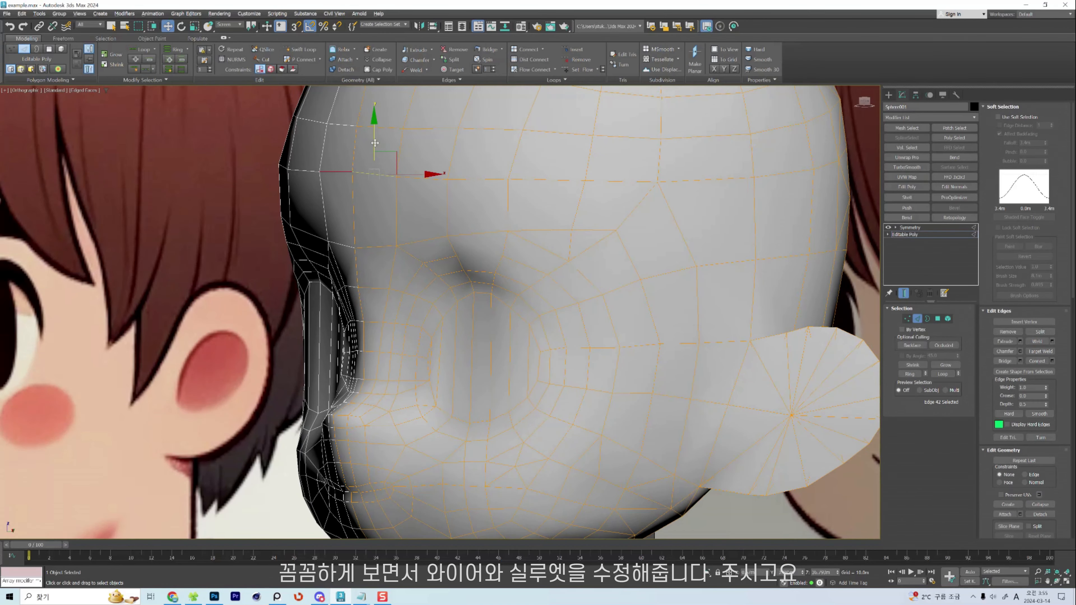
left_click(398, 178)
scroll(441, 322, "down", 3)
left_click(504, 177)
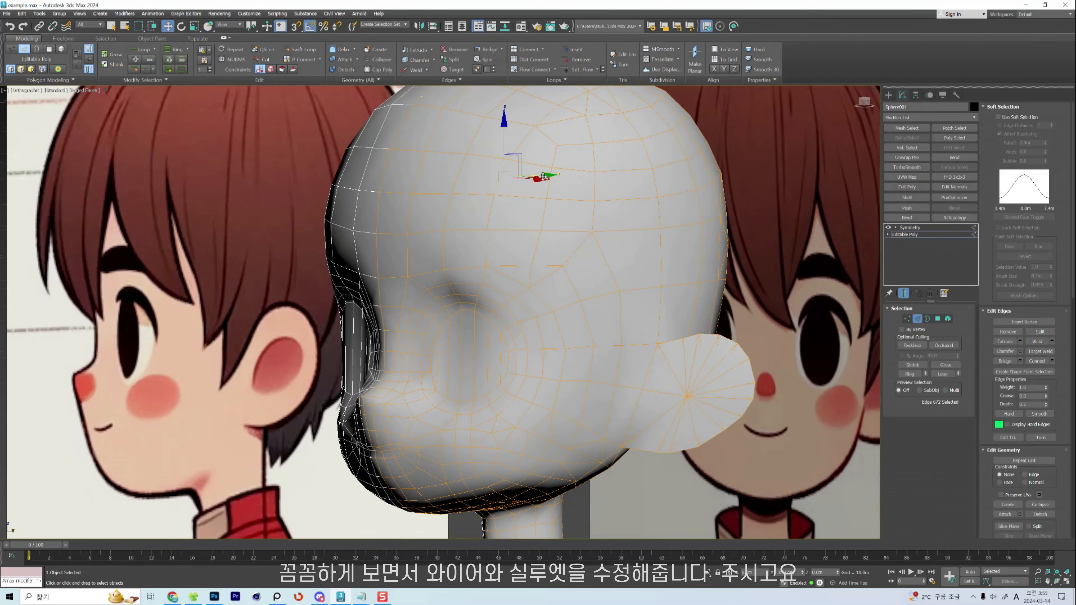
Adjust the edges on the upper side of the forehead to even their spacing.
middle_click_drag(504, 177, 593, 237, "alt")
scroll(440, 195, "up", 4)
left_click(521, 205)
key("2")
scroll(521, 205, "down", 3)
Fit the ear's outline to the front reference with the Shift brush in see-through display, and restore solid display.
key("f")
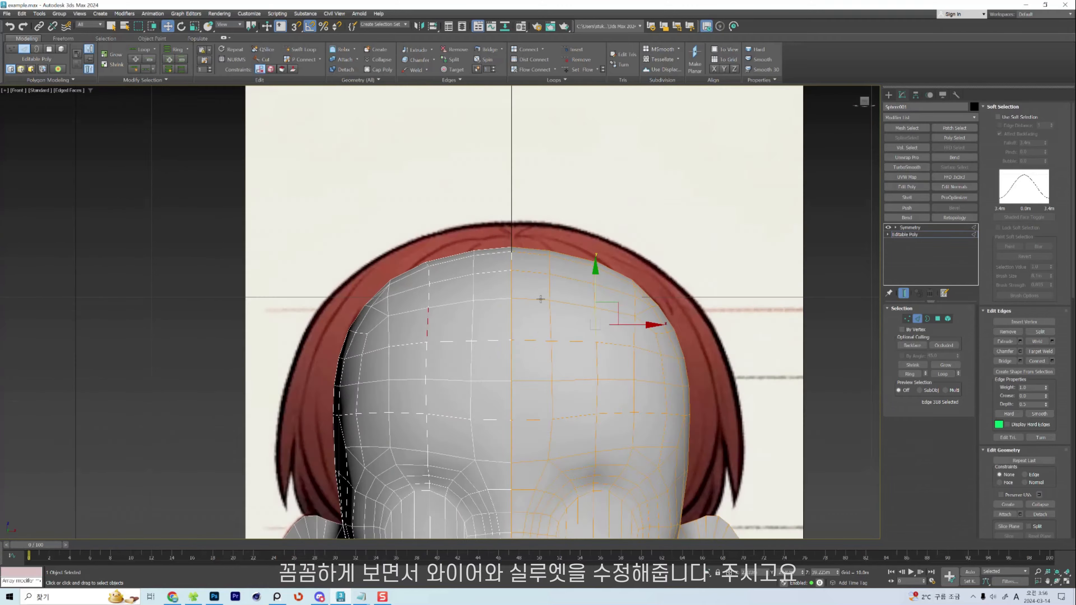
middle_click_drag(694, 525, 608, 299)
scroll(610, 305, "up", 5)
key("alt+x")
key("shift+s")
left_click_drag(553, 291, 667, 265)
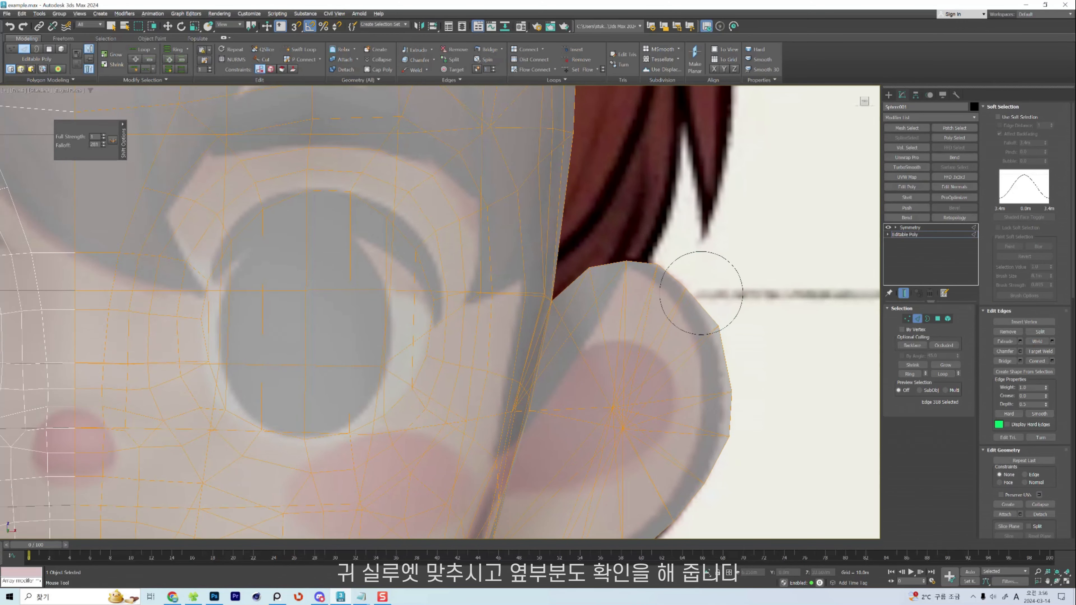
middle_click_drag(737, 379, 661, 322, "alt")
scroll(661, 322, "down", 6)
key("alt+x")
Move the ear's centre vertex sideways to adjust the ear's depth.
scroll(661, 322, "up", 3)
key("w")
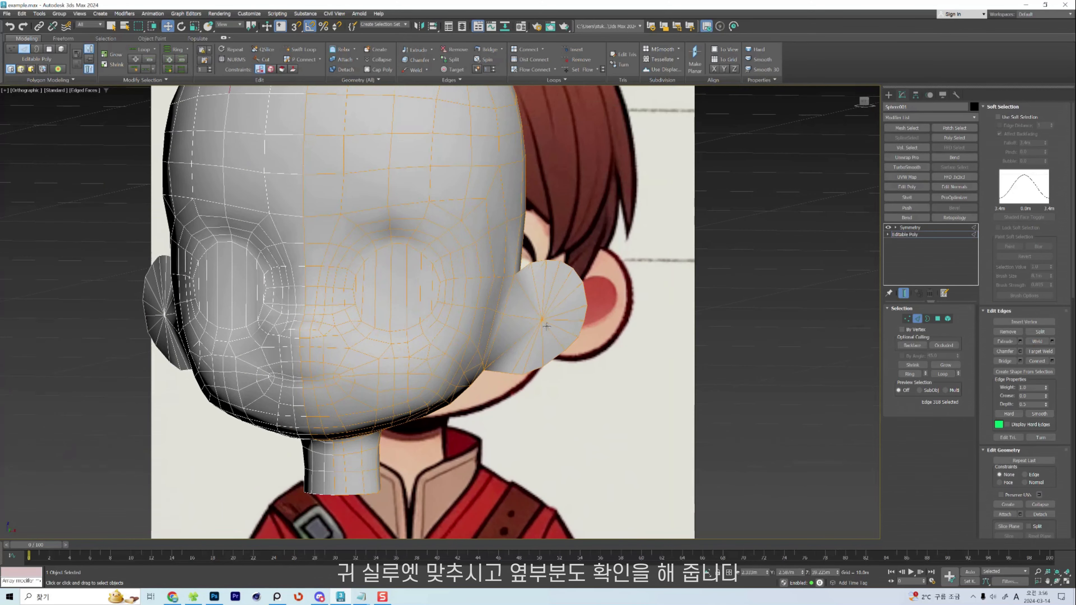
key("1")
left_click_drag(572, 320, 556, 321)
middle_click_drag(555, 321, 562, 320, "alt")
Compare the head with the side reference in the Right view and nudge the wires just in front of the ear.
key("r")
middle_click_drag(415, 229, 482, 296)
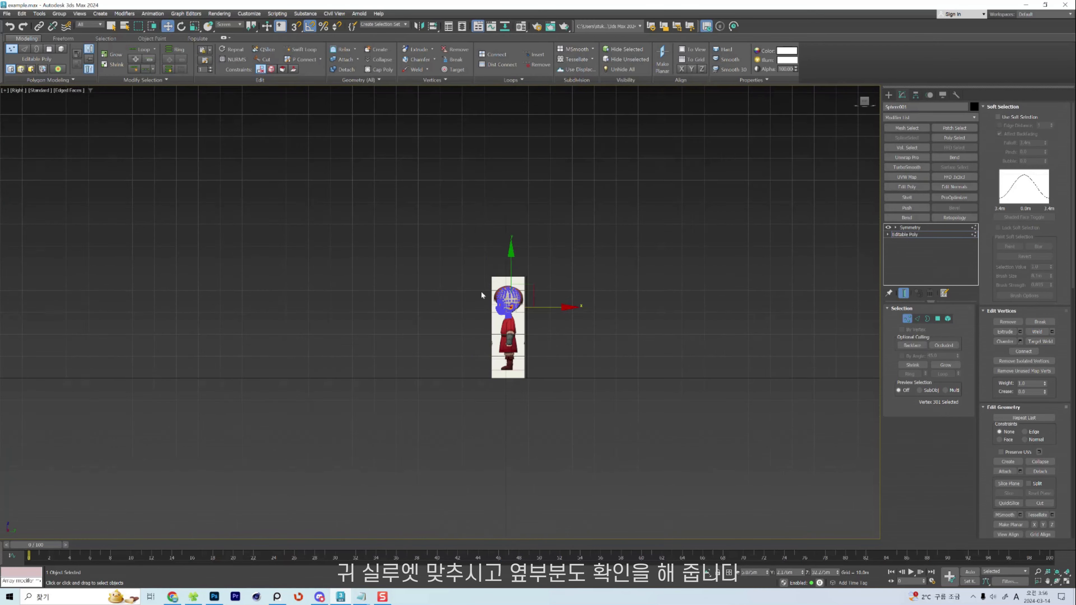
scroll(501, 300, "up", 8)
key("alt+x")
key("alt+x")
scroll(679, 275, "up", 2)
left_click_drag(409, 273, 416, 275)
key("2")
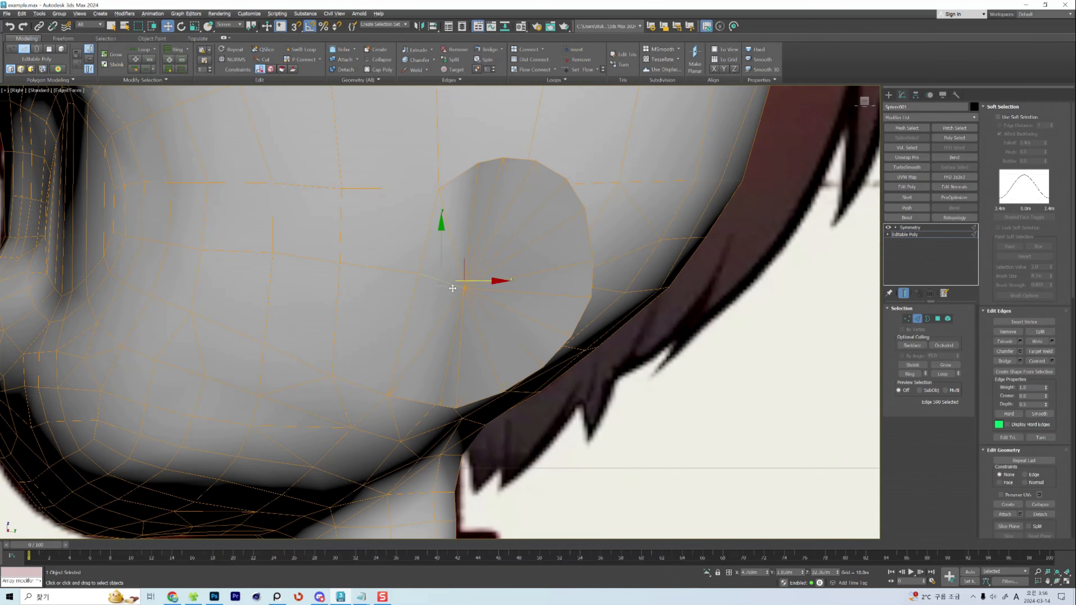
Even out the cheek vertices and edges ahead of the ear in the side view.
key("1")
key("2")
left_click_drag(339, 226, 348, 226)
scroll(367, 279, "down", 2)
scroll(367, 280, "down", 2)
key("1")
middle_click_drag(319, 307, 477, 400)
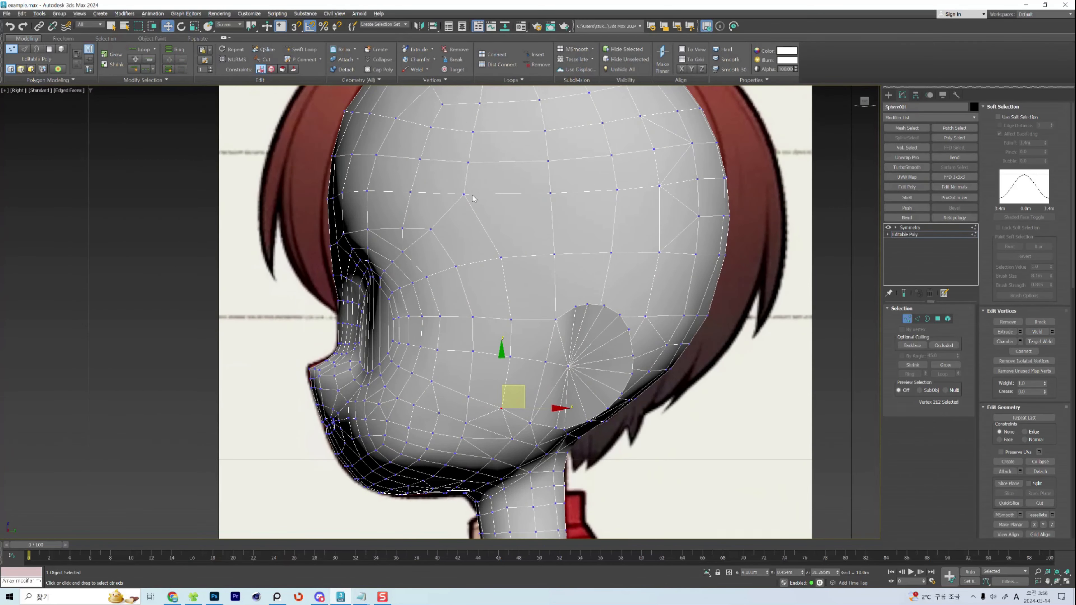
Adjust the temple vertices in the side view and compare the see-through head with the front reference.
left_click(466, 195)
scroll(514, 238, "down", 4)
key("shift+s")
scroll(536, 195, "up", 2)
key("w")
scroll(536, 195, "down", 2)
key("alt+x")
key("f")
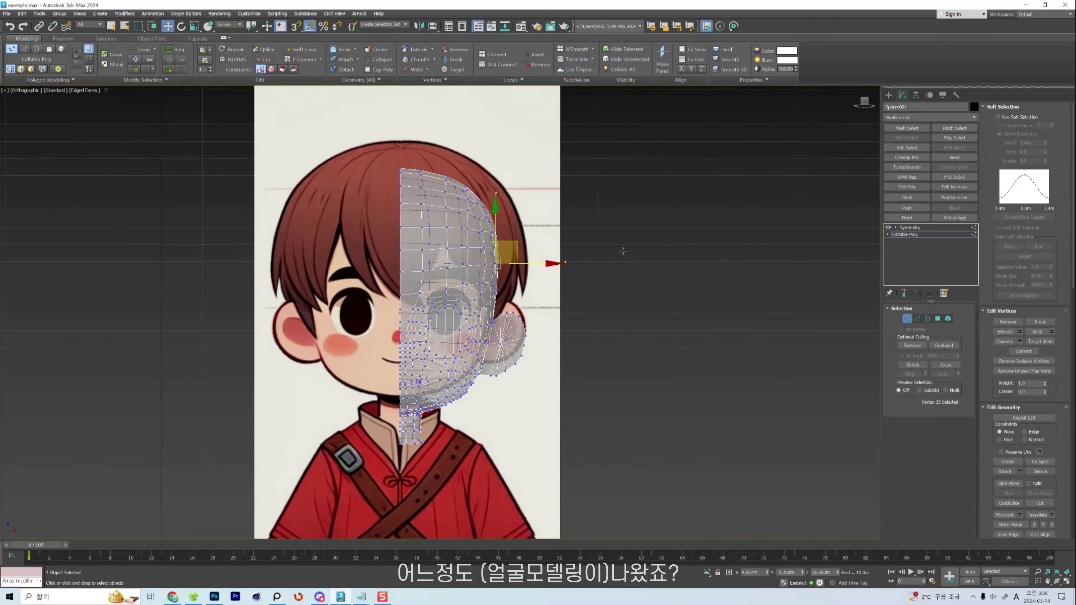
Leave vertex editing, restore solid display and fit the jaw outline below the ear to the front reference with the Shift brush.
key("1")
middle_click_drag(587, 273, 636, 269)
key("alt+x")
scroll(529, 364, "up", 4)
scroll(565, 375, "up", 5)
key("shift+s")
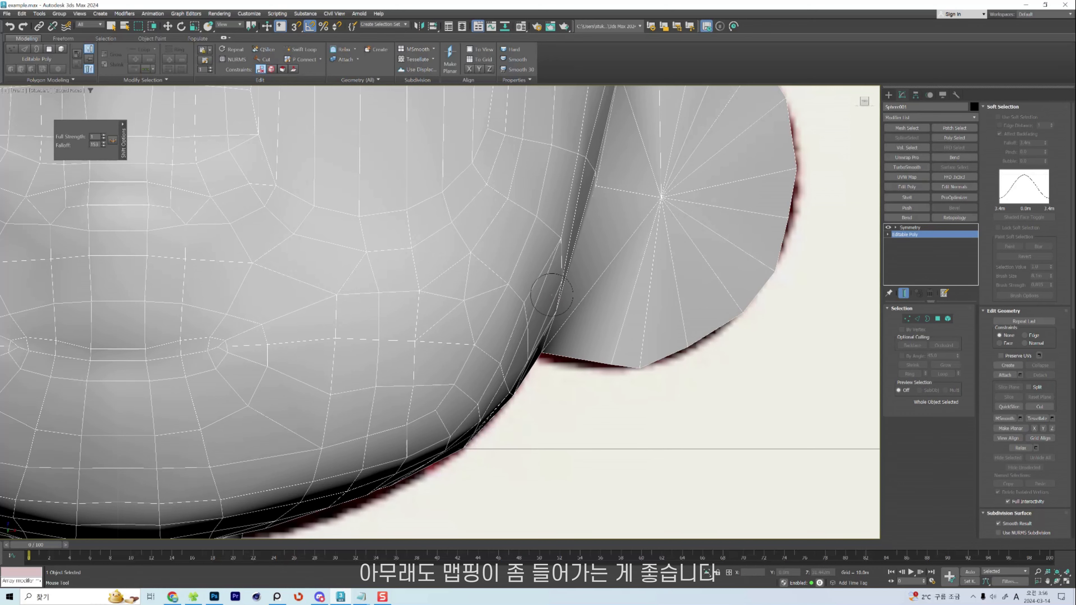
scroll(503, 380, "up", 2)
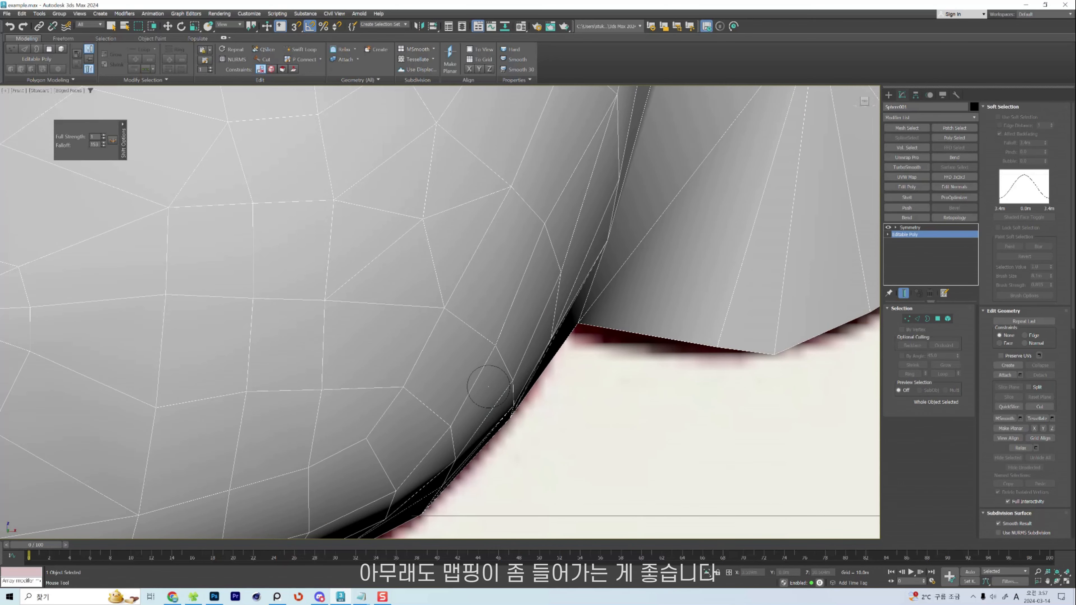
scroll(639, 365, "down", 10)
key("w")
scroll(514, 363, "up", 5)
scroll(508, 342, "down", 7)
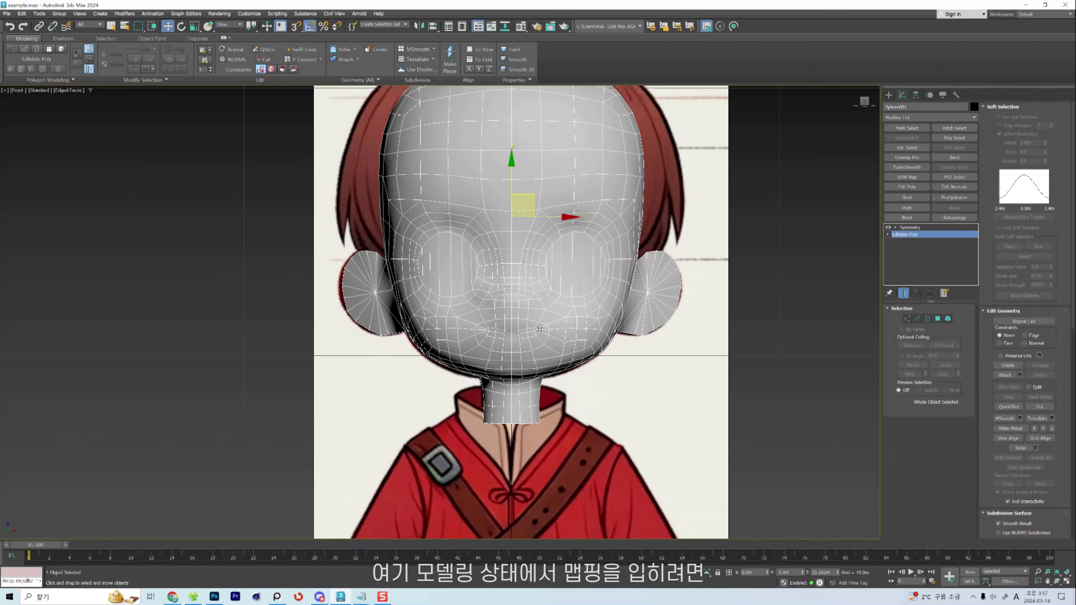
Even out the edges under the chin just above the neck in the front view, using Move and the Shift brush.
scroll(500, 343, "up", 6)
key("2")
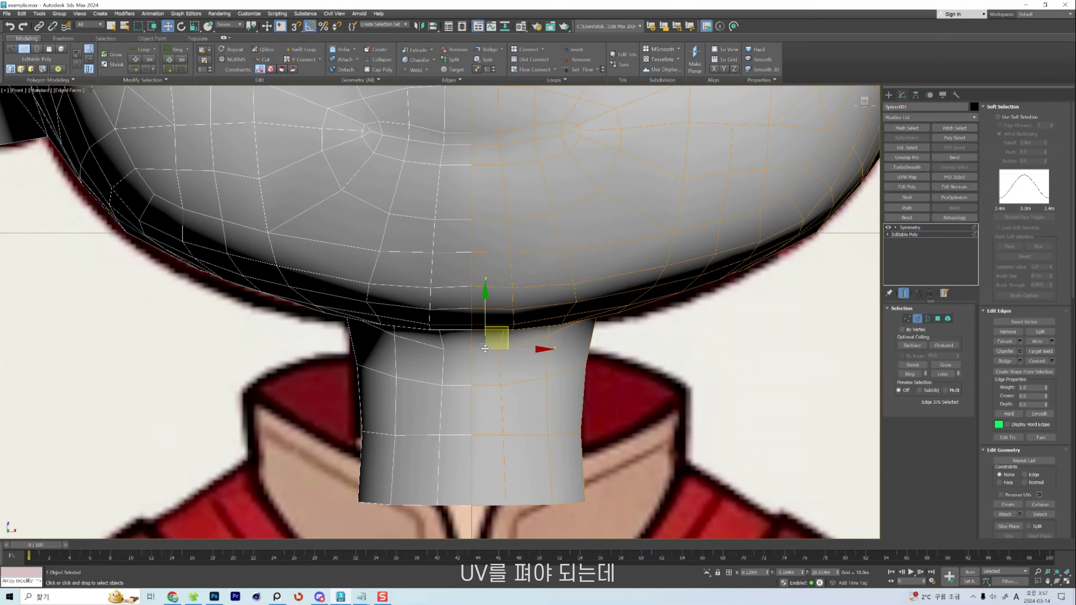
mouse_move(486, 318)
left_mouse_down()
mouse_move(534, 319)
mouse_move(539, 331)
left_mouse_up()
scroll(490, 327, "up", 4)
key("shift+s")
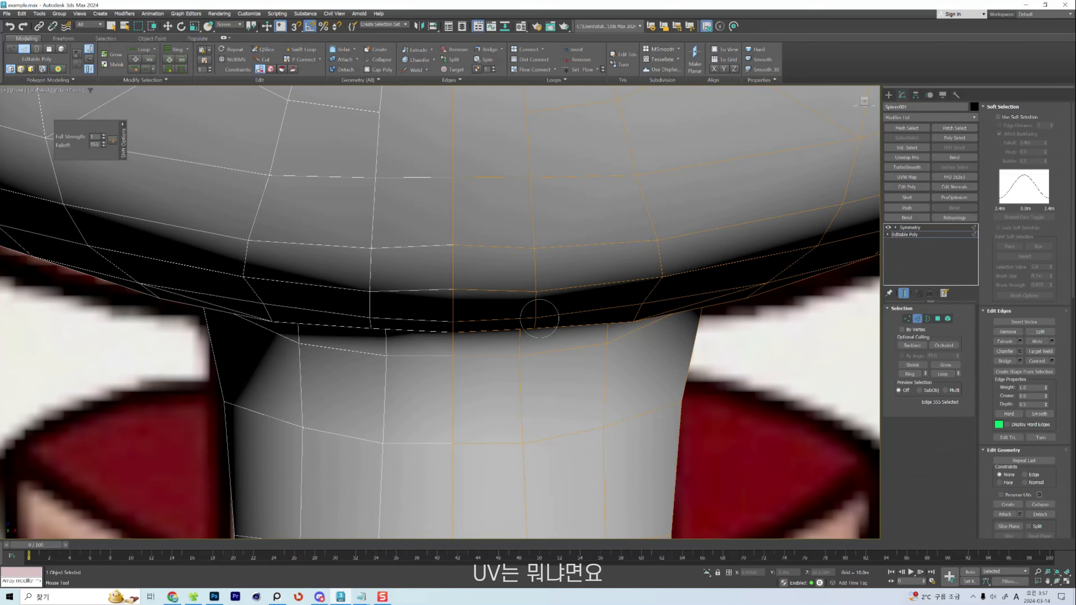
left_click_drag(537, 295, 536, 289)
right_click(532, 284)
key("1")
scroll(532, 284, "down", 2)
middle_click_drag(622, 242, 529, 286)
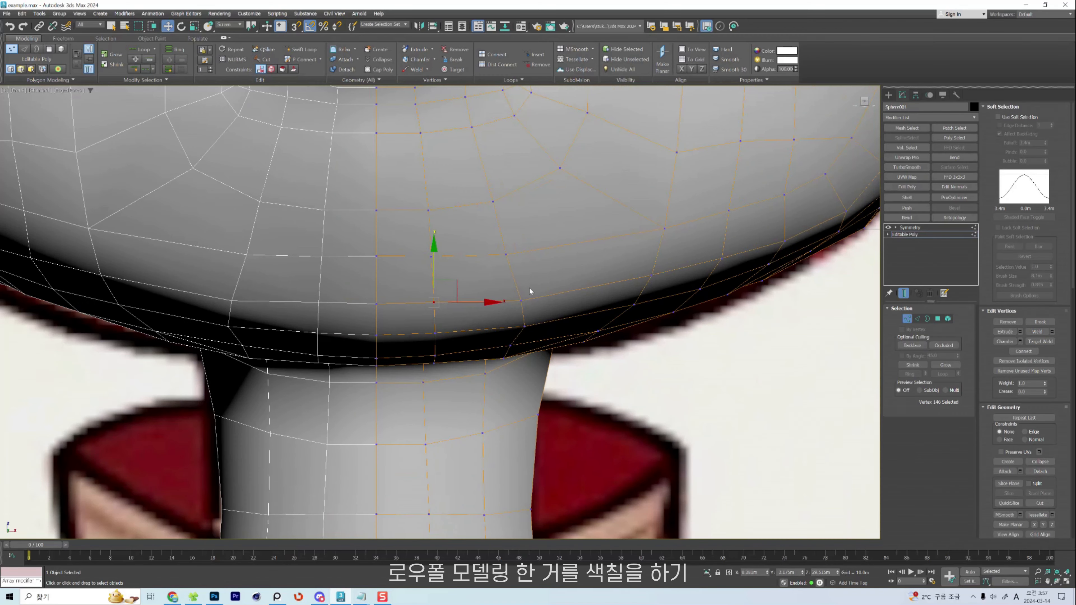
Adjust the edges and vertices near the centre line of the chin, working from an orbited view.
key("2")
left_click(524, 313)
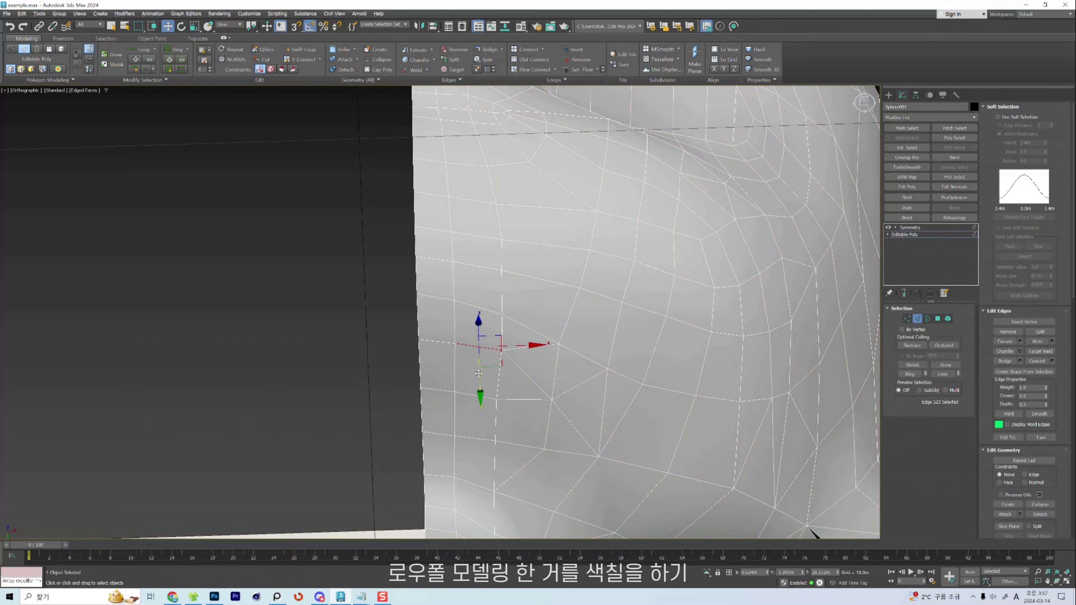
key("1")
key("2")
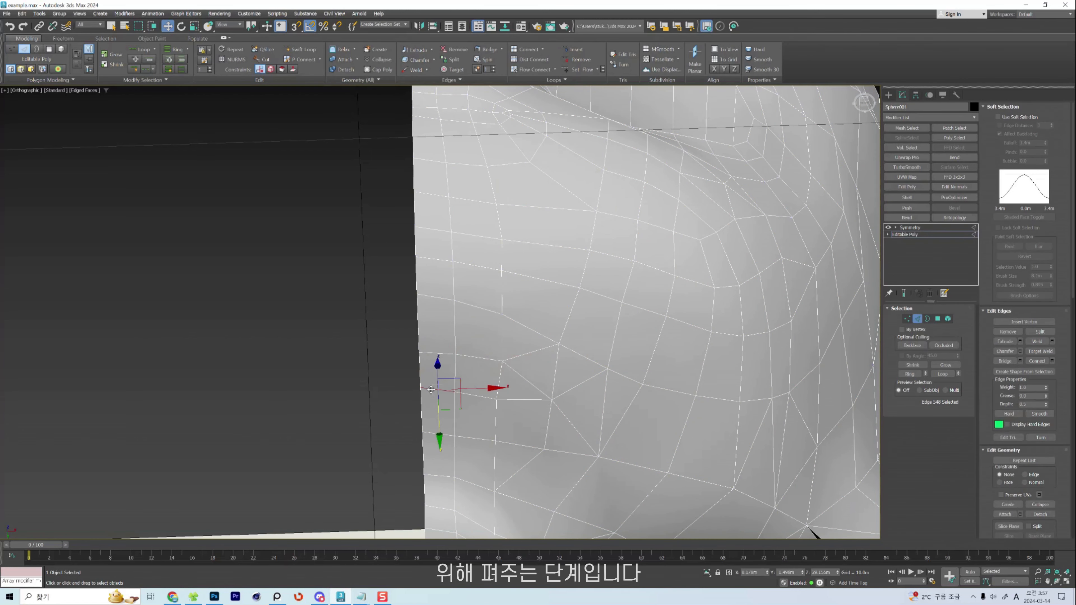
key("1")
left_click(493, 401)
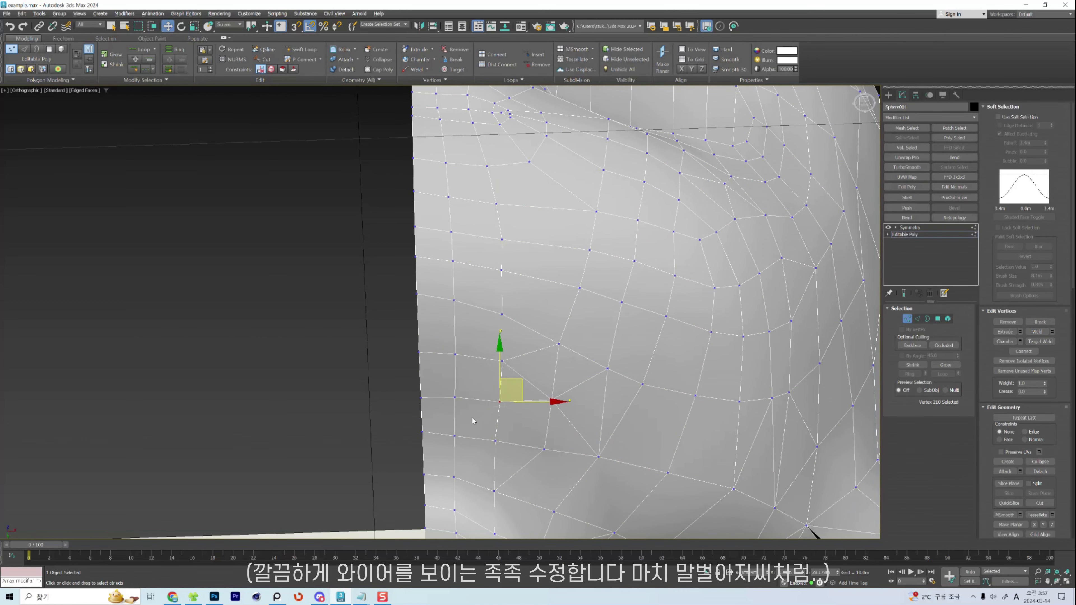
Even out the vertices across the lower chin towards the jaw for a cleaner wire flow.
middle_click_drag(554, 405, 545, 362)
left_click_drag(544, 359, 544, 374)
left_click(771, 413)
left_click(806, 405)
right_click(807, 404)
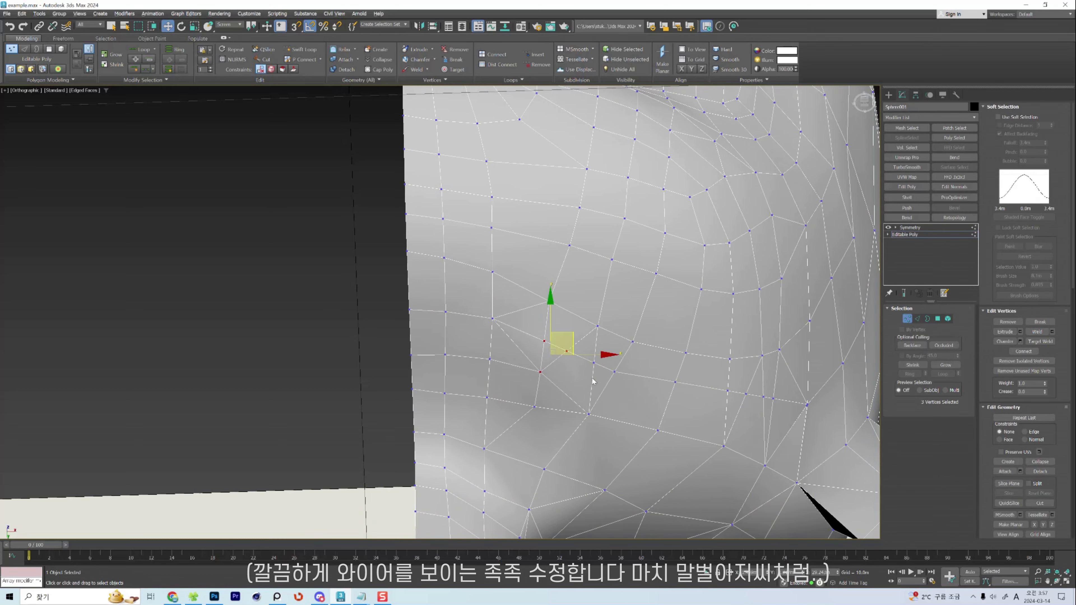
key("2")
key("1")
left_click(767, 405)
left_click(674, 391)
left_click(550, 344)
middle_click_drag(548, 370, 541, 385, "alt")
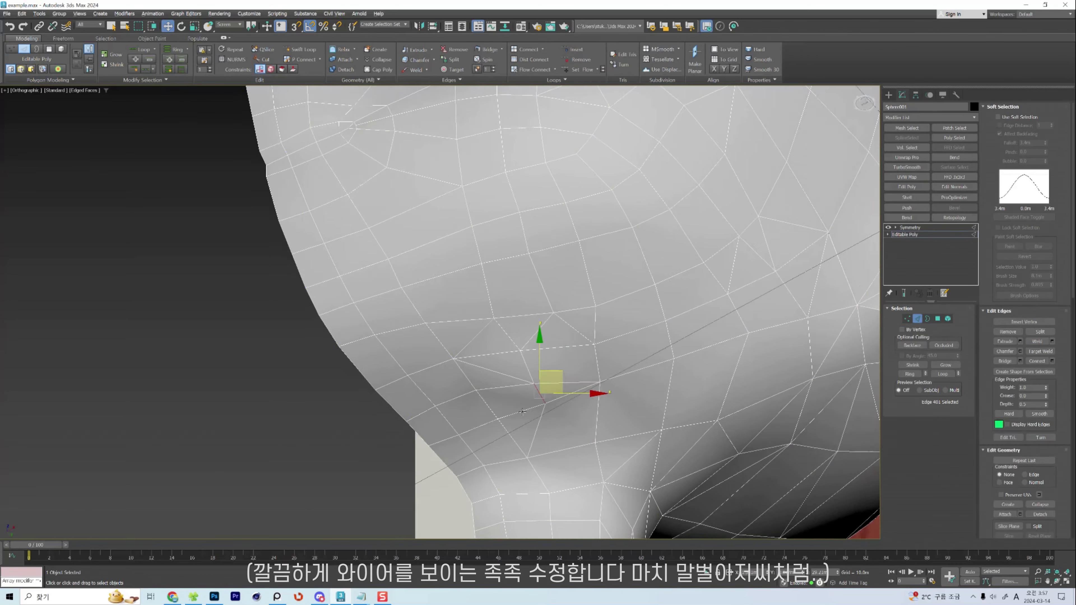
Reshape the underside of the jaw against the side reference in the Right view with the Shift brush.
key("v")
key("r")
scroll(593, 432, "up", 6)
left_click_drag(369, 339, 297, 398)
scroll(279, 413, "up", 2)
middle_click_drag(279, 413, 381, 365)
key("2")
scroll(381, 364, "up", 2)
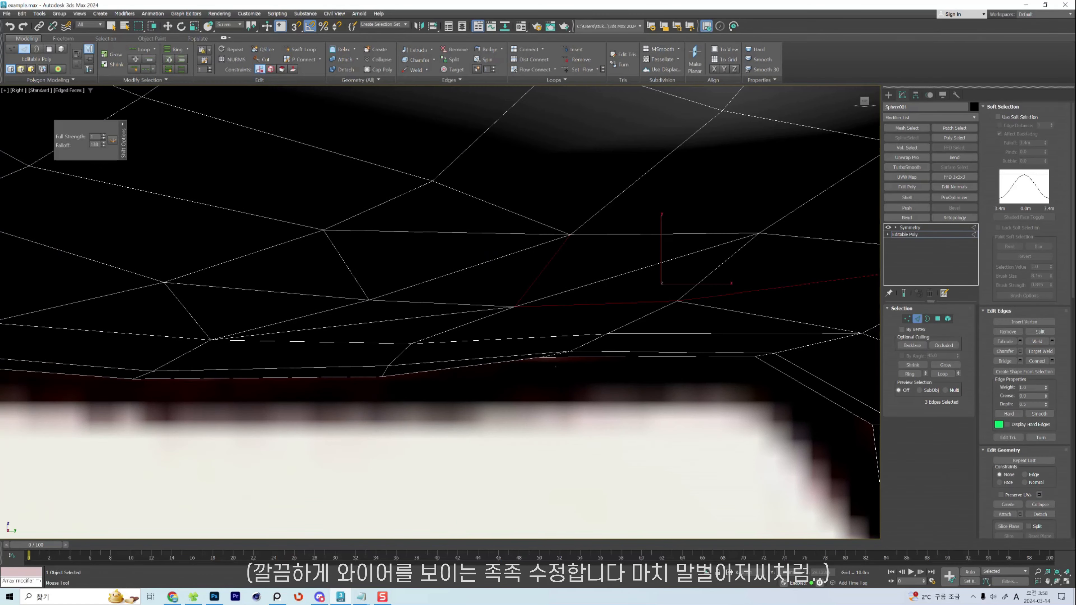
scroll(472, 343, "down", 4)
left_click_drag(309, 364, 305, 383)
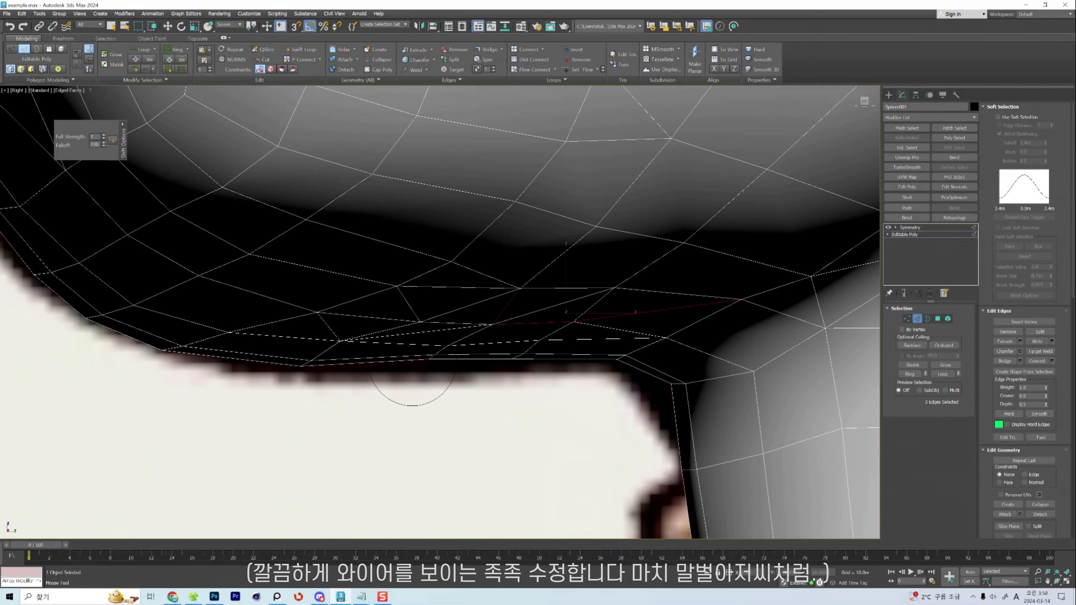
left_click_drag(504, 328, 413, 314)
Refine the jaw's lower contour with the Shift brush from side and angled views.
scroll(499, 305, "down", 5)
scroll(524, 310, "up", 3)
left_click_drag(506, 282, 522, 259)
scroll(522, 259, "down", 8)
middle_click_drag(522, 259, 593, 261, "alt")
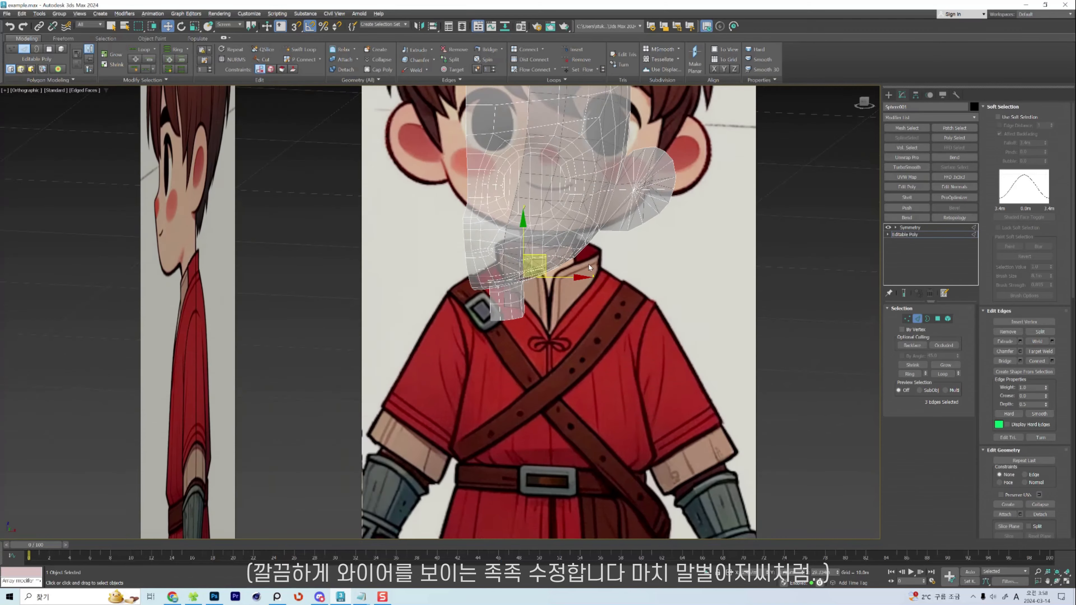
scroll(551, 259, "up", 8)
left_click_drag(550, 259, 561, 264)
scroll(474, 306, "up", 3)
scroll(474, 322, "down", 10)
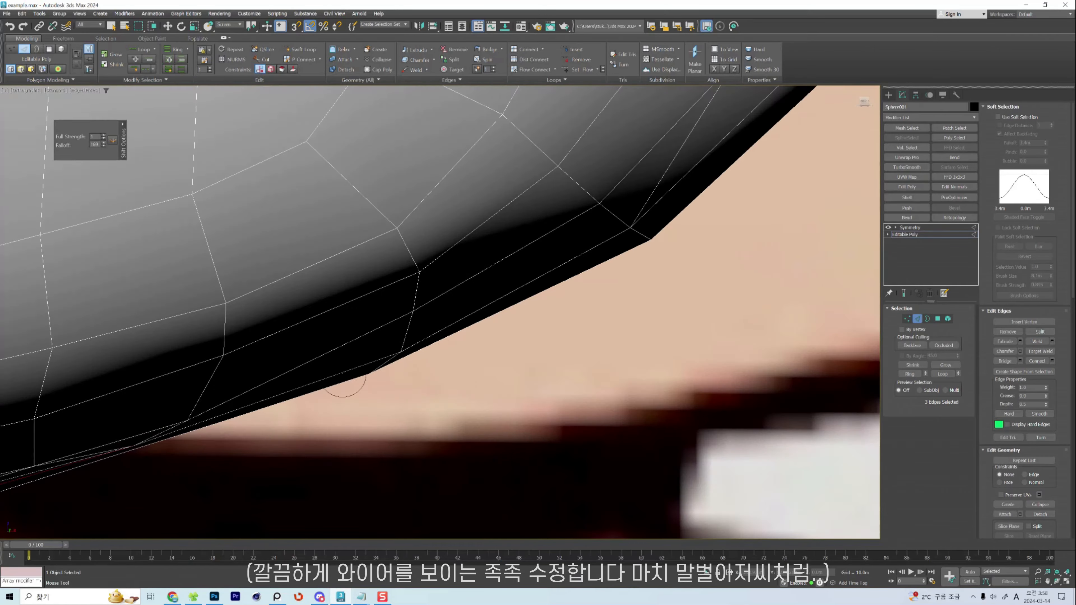
Fit the outline where the ear meets the jaw to the front reference with the Shift brush.
key("f")
scroll(715, 315, "up", 3)
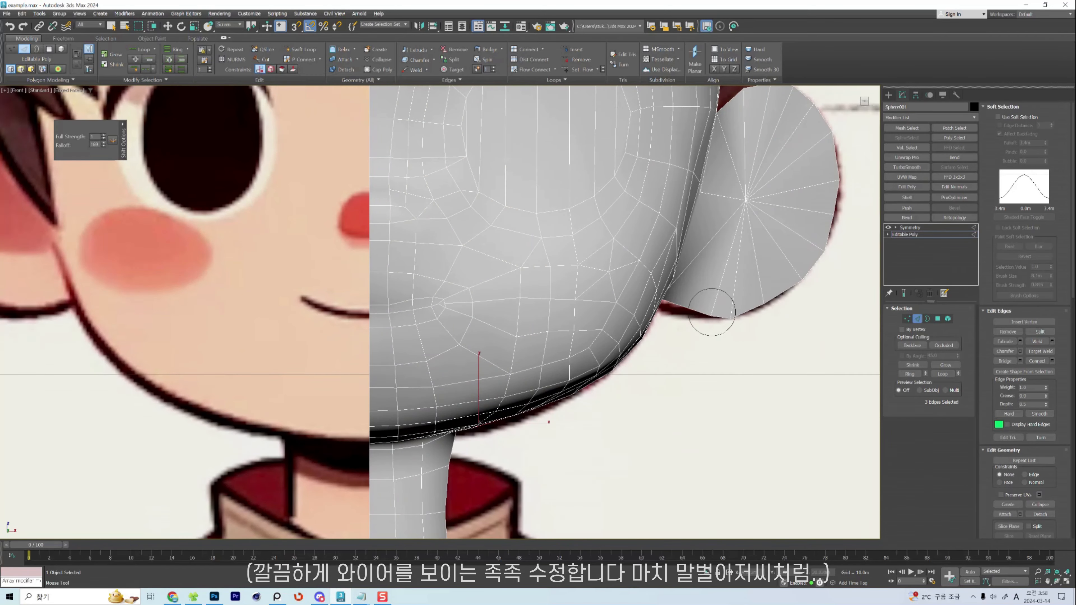
scroll(673, 316, "up", 5)
mouse_move(715, 314)
left_mouse_down()
mouse_move(678, 315)
mouse_move(698, 328)
mouse_move(639, 305)
left_mouse_up()
scroll(654, 315, "down", 4)
scroll(663, 310, "up", 2)
Reposition individual vertices on the lower cheek and jaw ahead of the ear, checking from several angles.
key("w")
key("1")
scroll(614, 304, "down", 4)
scroll(615, 312, "up", 2)
mouse_move(652, 307)
middle_mouse_down("alt")
mouse_move(615, 312)
mouse_move(703, 285)
middle_mouse_up("alt")
left_click_drag(576, 276, 583, 298)
middle_click_drag(584, 297, 508, 293, "alt")
scroll(508, 289, "down", 4)
scroll(525, 283, "up", 2)
left_click_drag(540, 303, 540, 284)
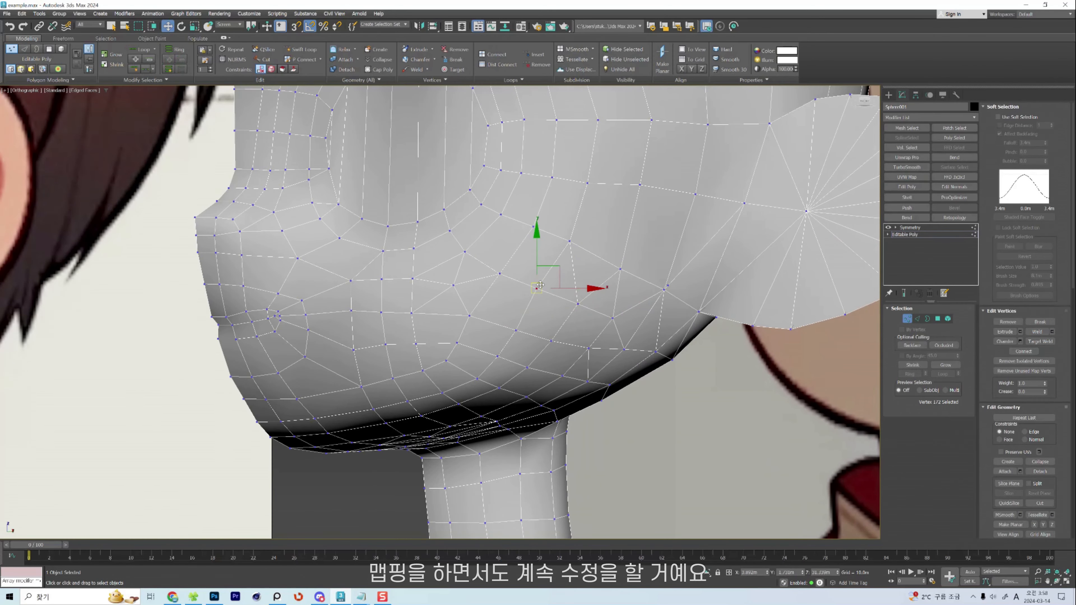
Adjust the edges between the cheek and the rear jaw below the ear.
key("2")
left_click(575, 226)
scroll(562, 243, "down", 2)
middle_click_drag(562, 243, 525, 247, "alt")
left_click(632, 317)
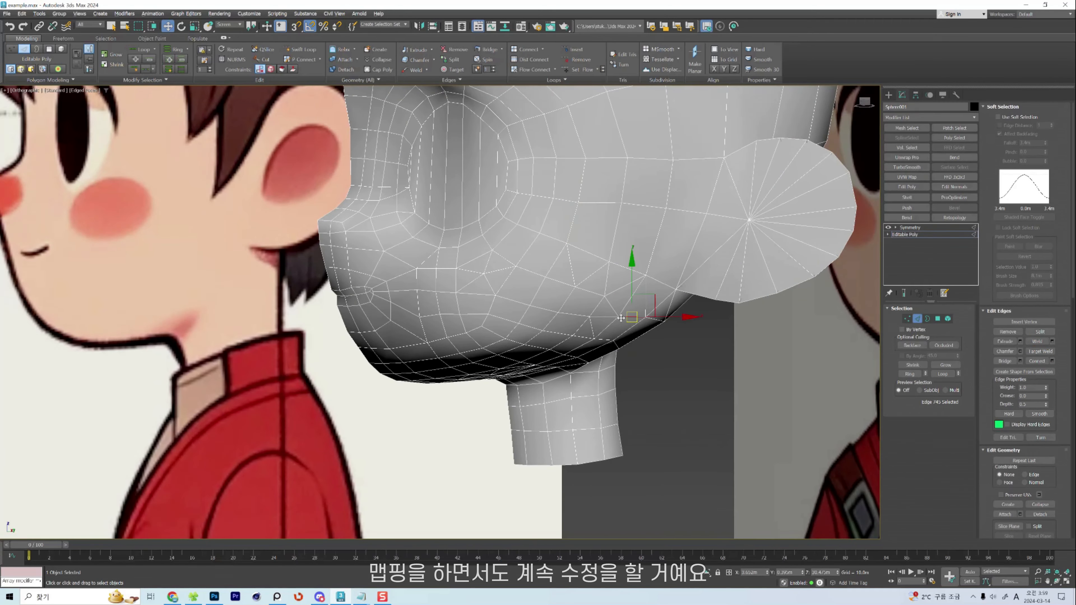
Smooth the rear jaw line above the neck with the Shift brush and match it to the front reference.
middle_click_drag(637, 348, 623, 357, "alt")
scroll(624, 356, "up", 2)
key("shift+s")
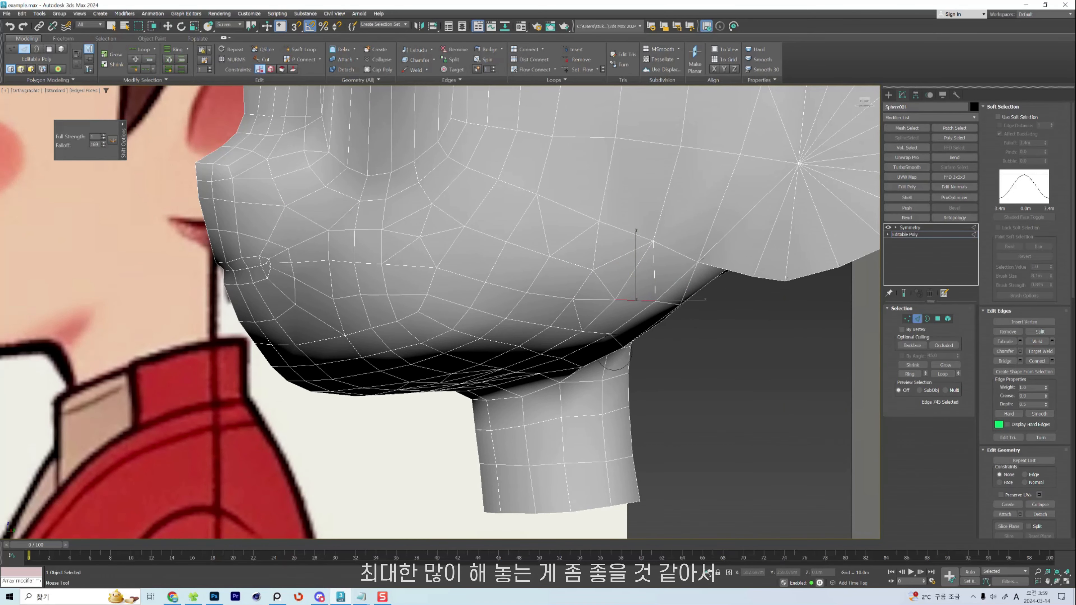
scroll(618, 337, "up", 3)
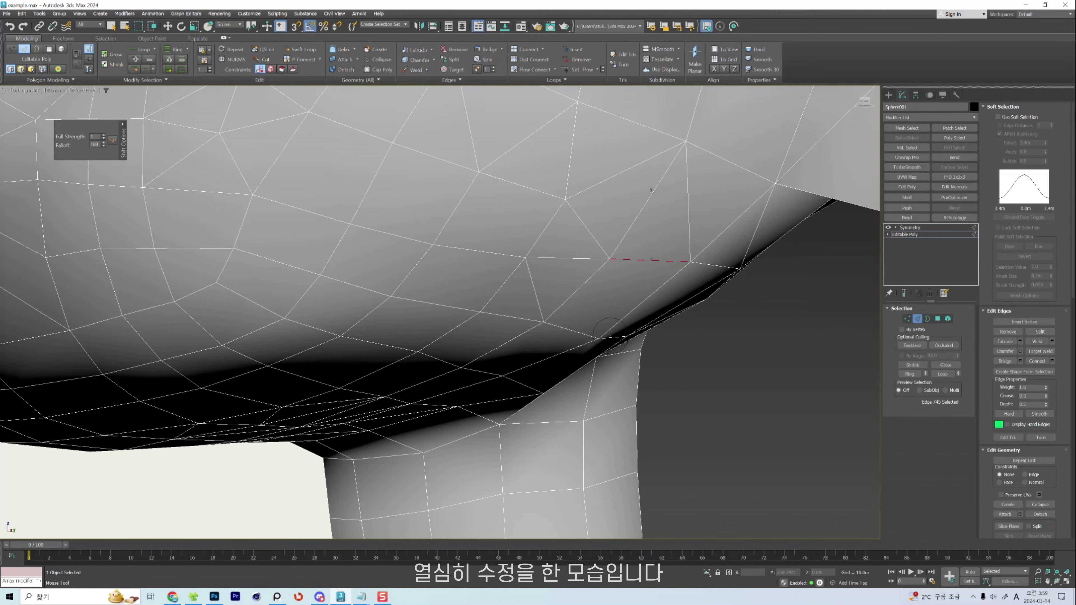
left_click_drag(527, 405, 528, 368)
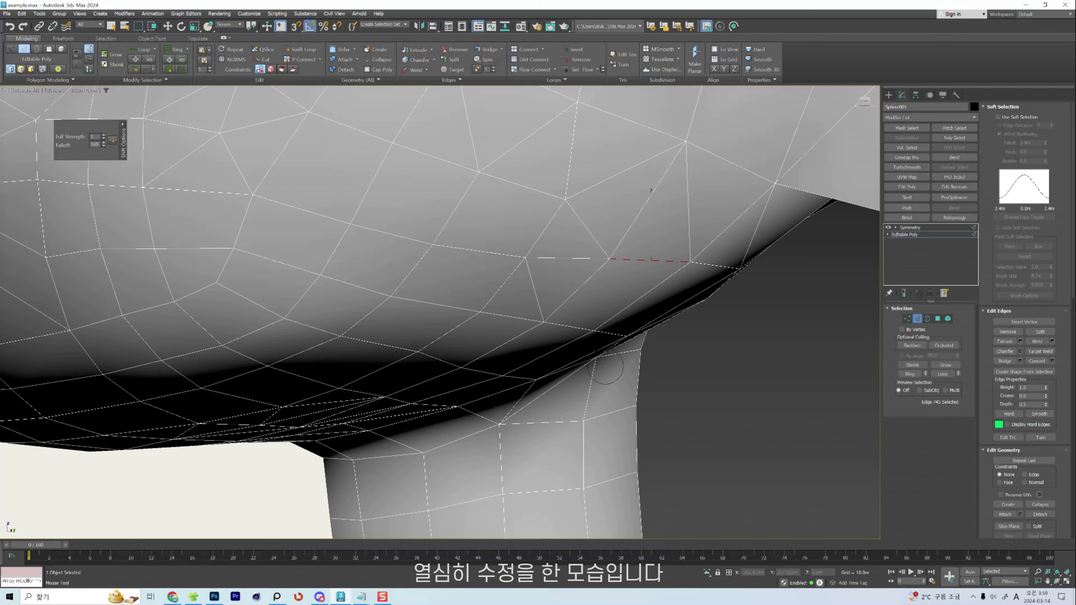
left_click_drag(605, 366, 596, 374)
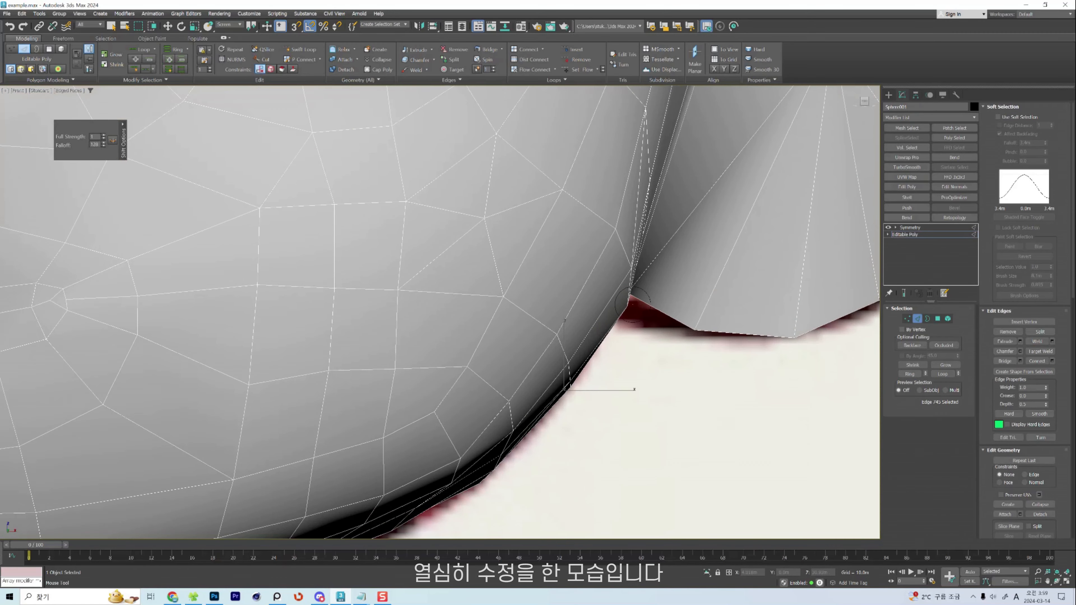
left_click_drag(627, 267, 615, 269)
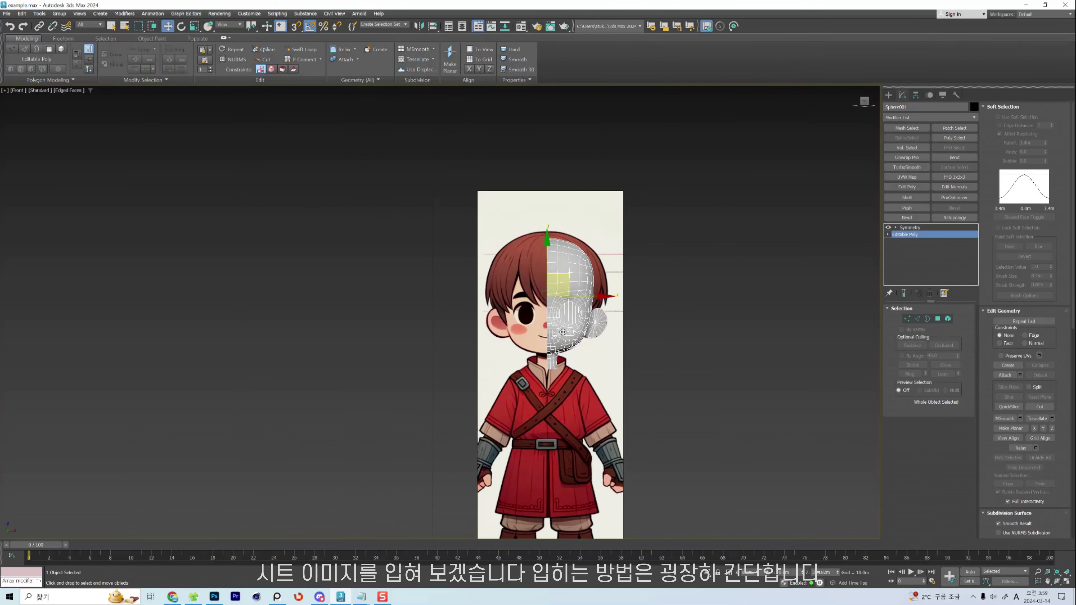
Remove the Symmetry modifier and align the vertices along the half head's centre seam to 0 on the X axis.
scroll(514, 328, "up", 6)
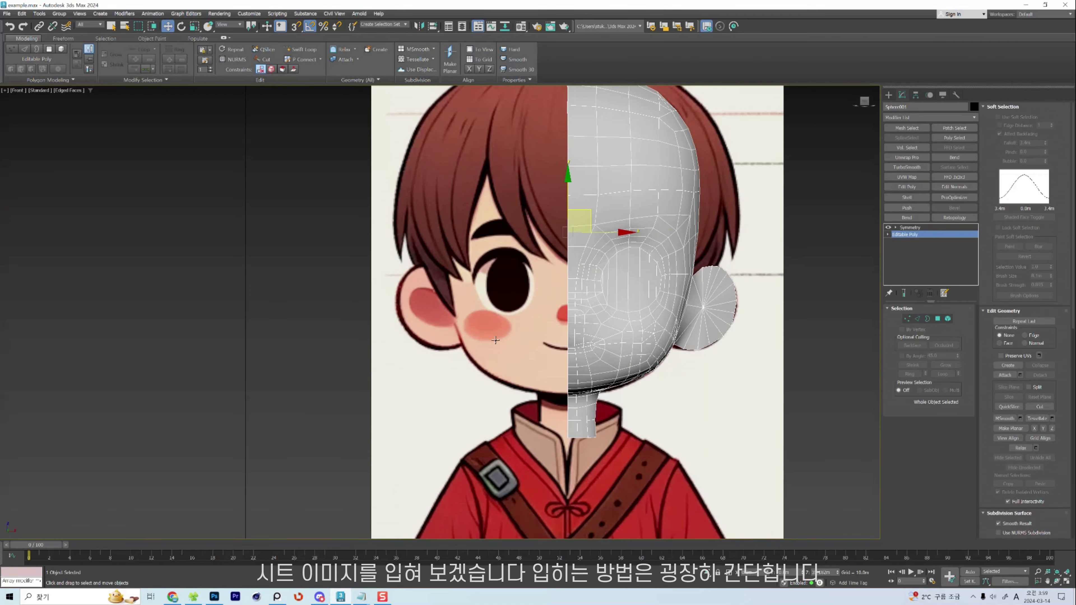
key("space")
key("space")
key("space")
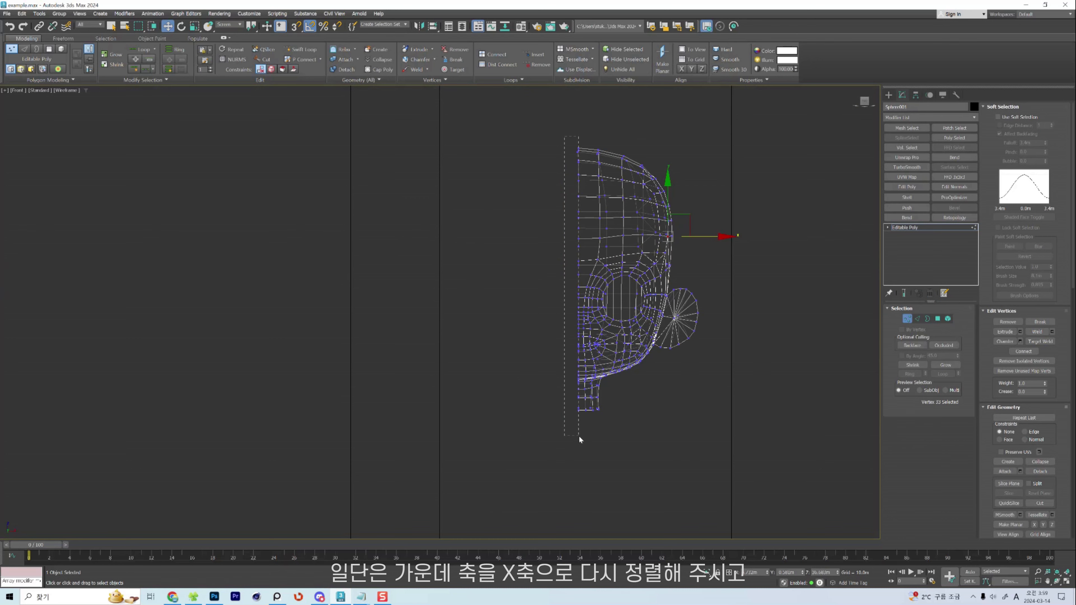
left_click_drag(580, 440, 580, 440)
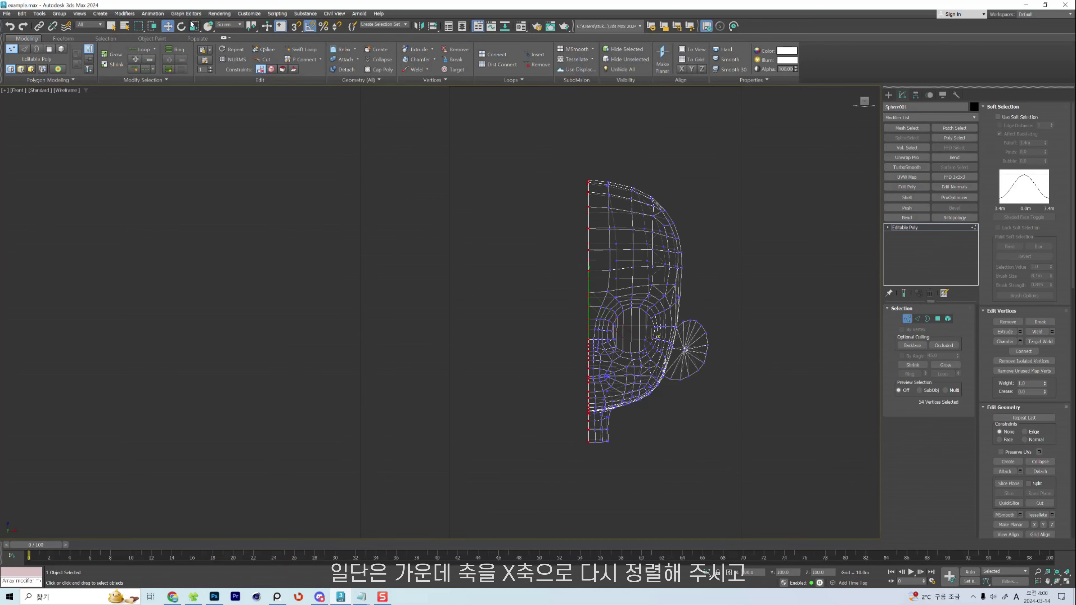
key("r")
key("F12")
key("F3")
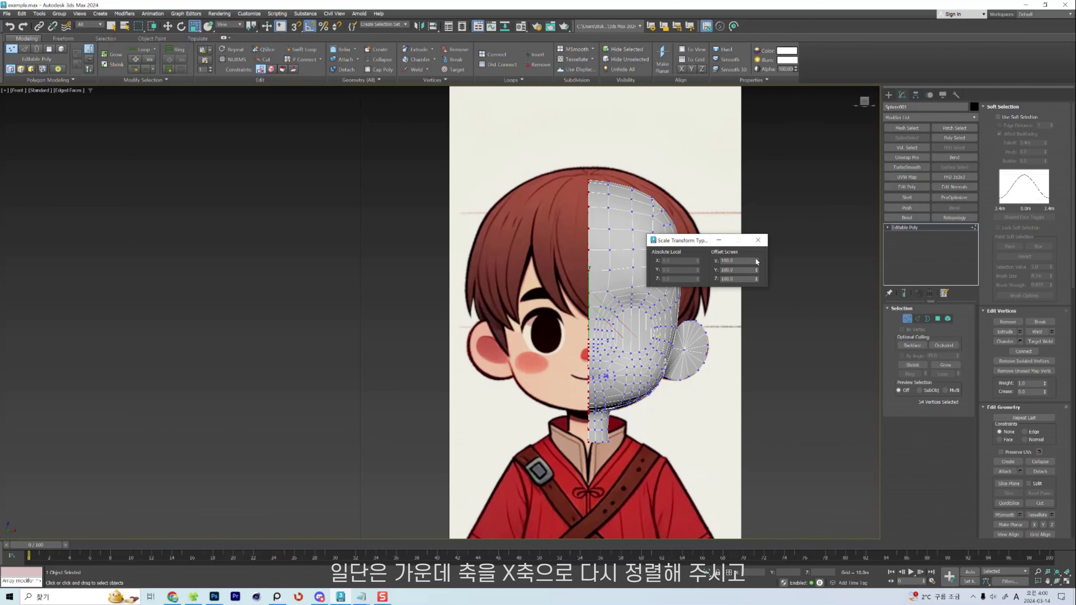
left_click(758, 240)
key("w")
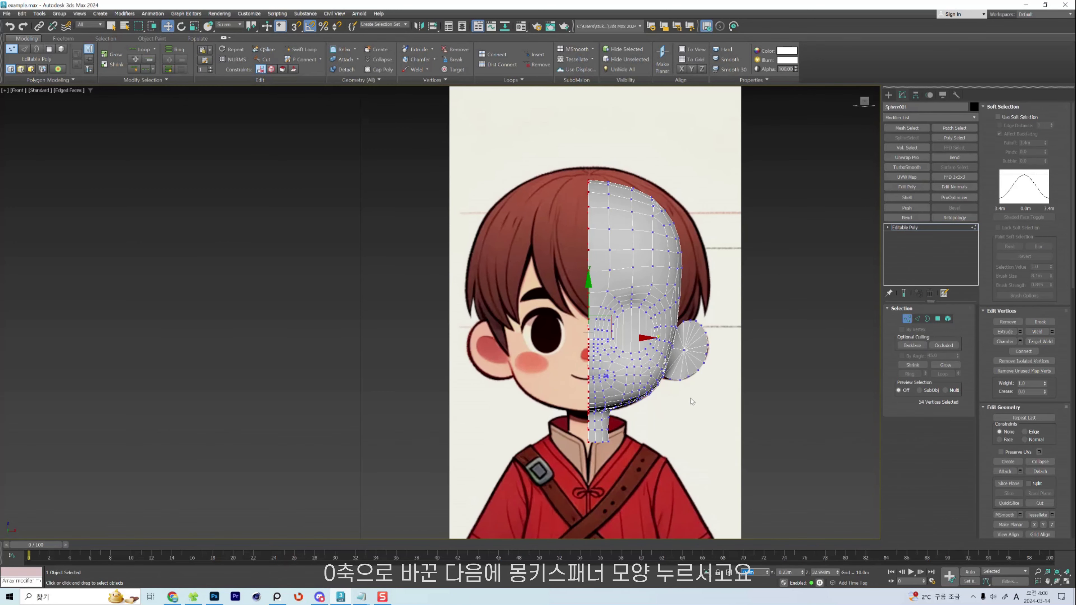
Apply Reset XForm to the half head and convert it back to Editable Poly.
left_click(955, 96)
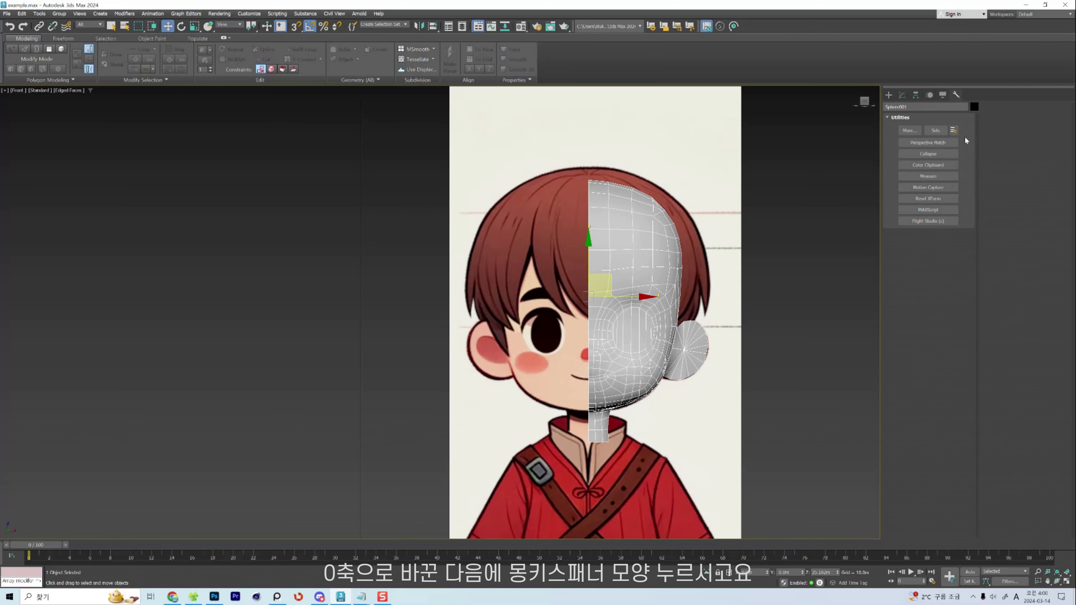
left_click(927, 198)
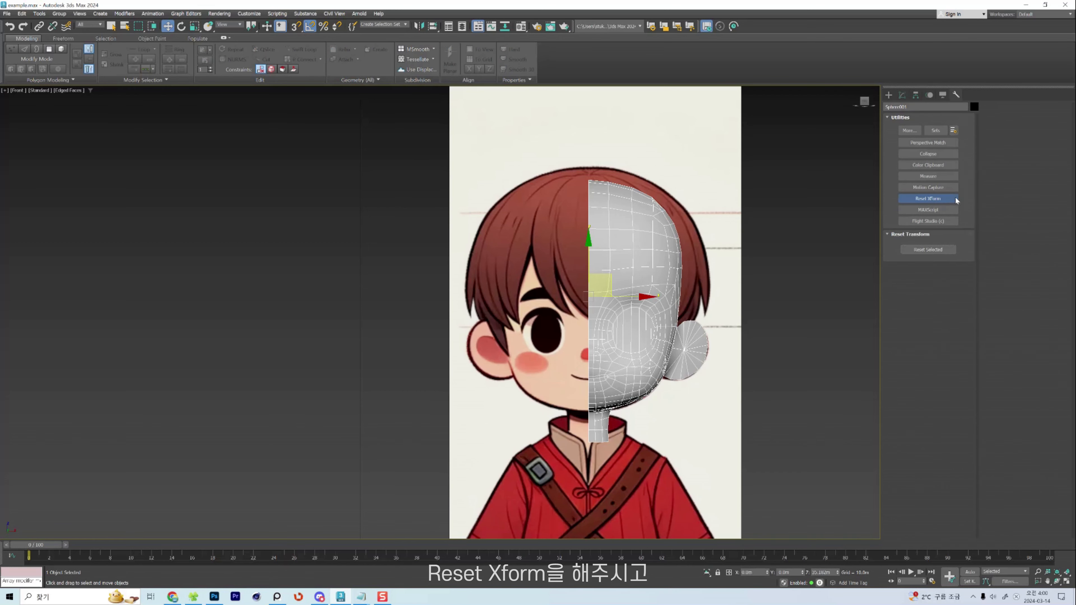
right_click(741, 309)
mouse_move(703, 416)
left_click(772, 423)
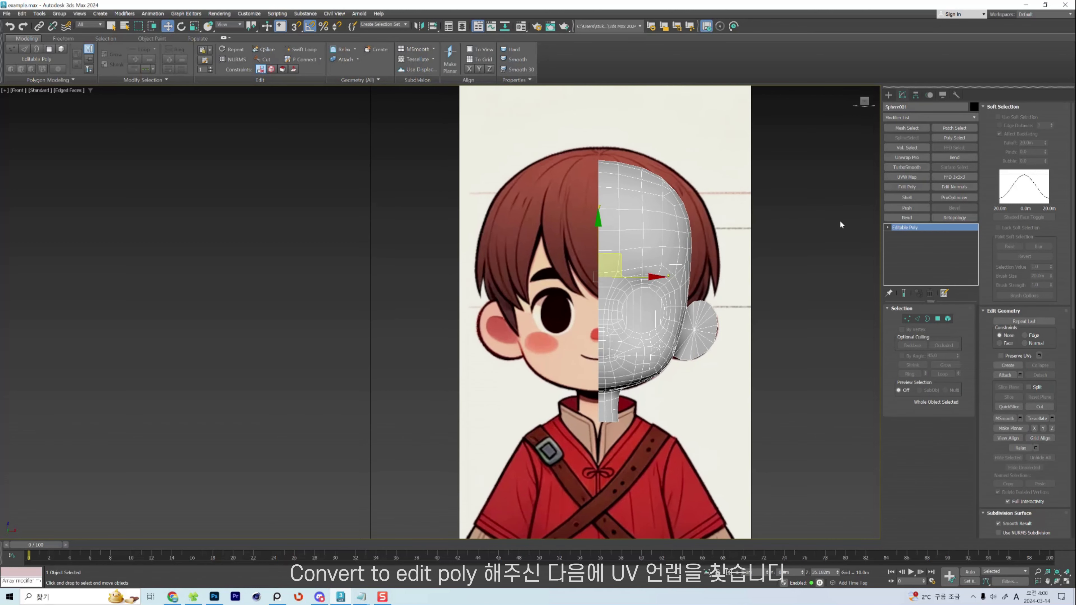
Try adding an Unwrap UVW modifier to the half head, and delete it from the stack.
left_click(934, 116)
type("uv")
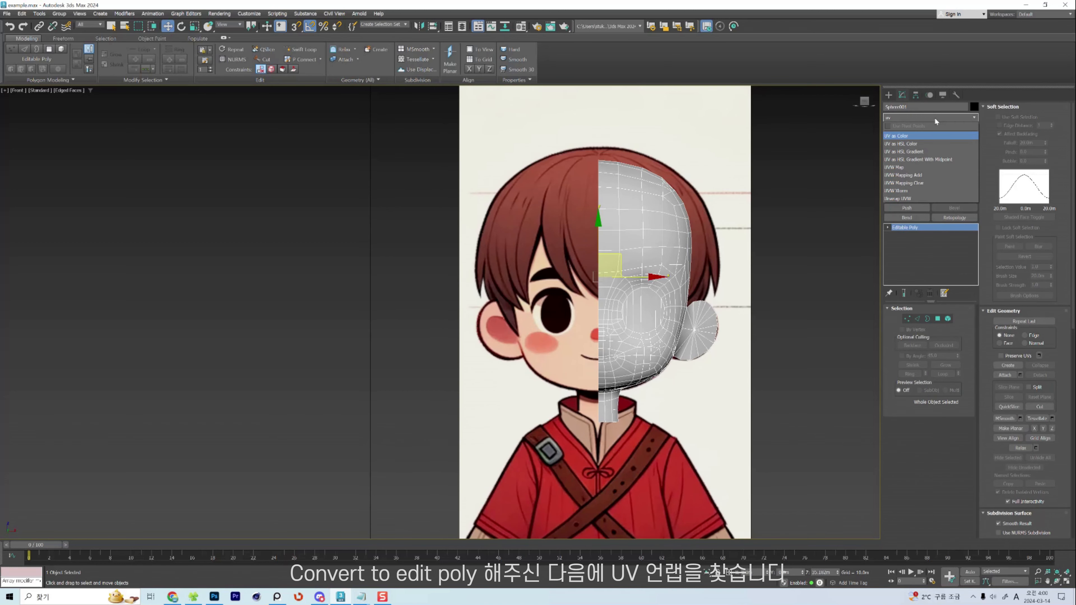
left_click(895, 198)
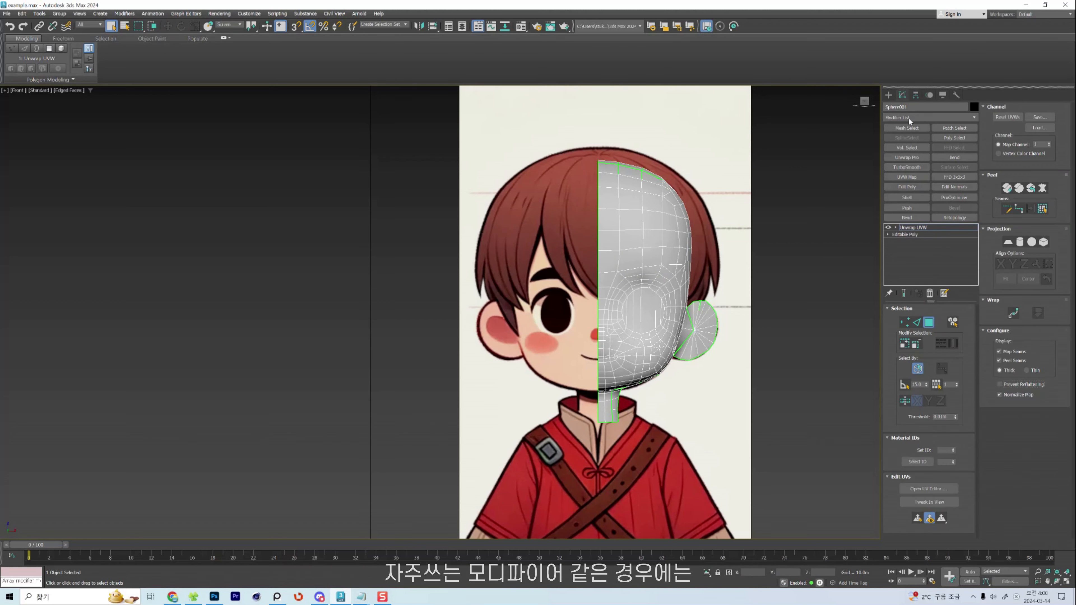
left_click(929, 293)
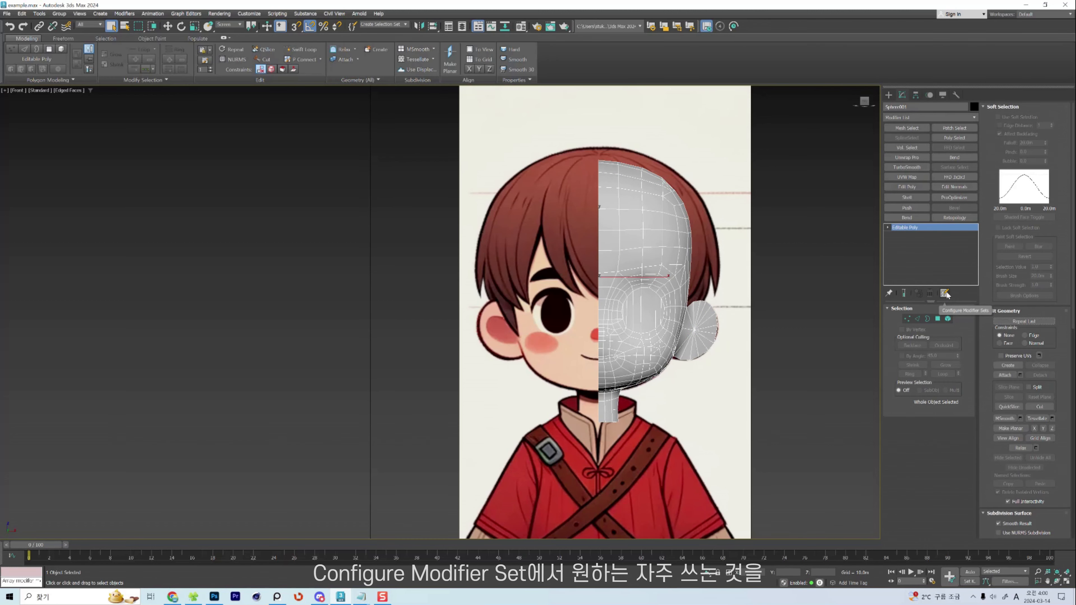
Open the modifier set configuration and try assigning a modifier from the list to a button slot.
left_click(945, 293)
left_click(959, 305)
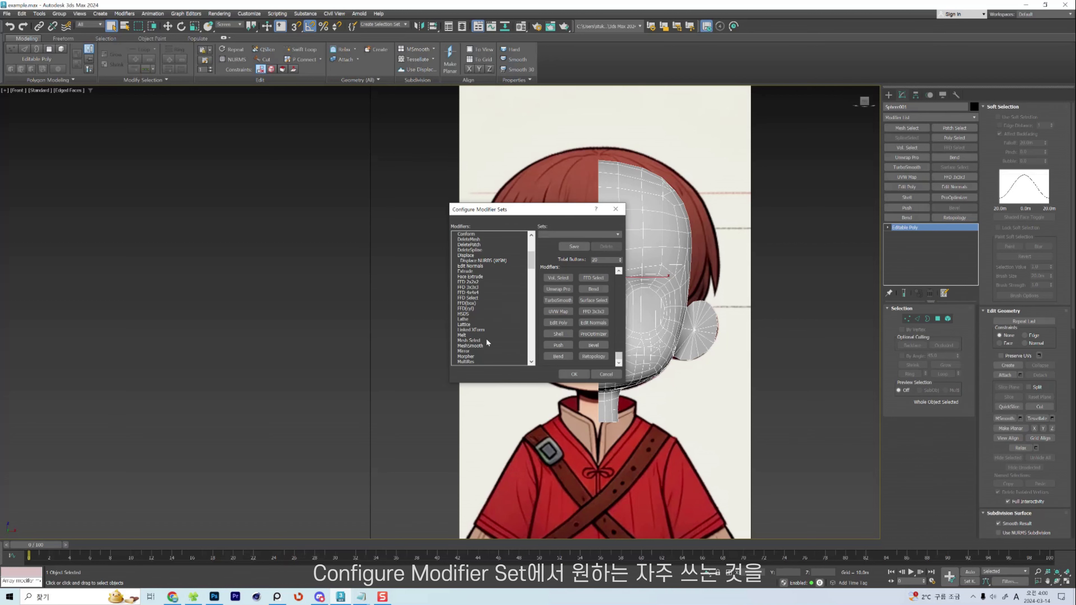
left_click_drag(465, 318, 559, 346)
scroll(487, 329, "down", 12)
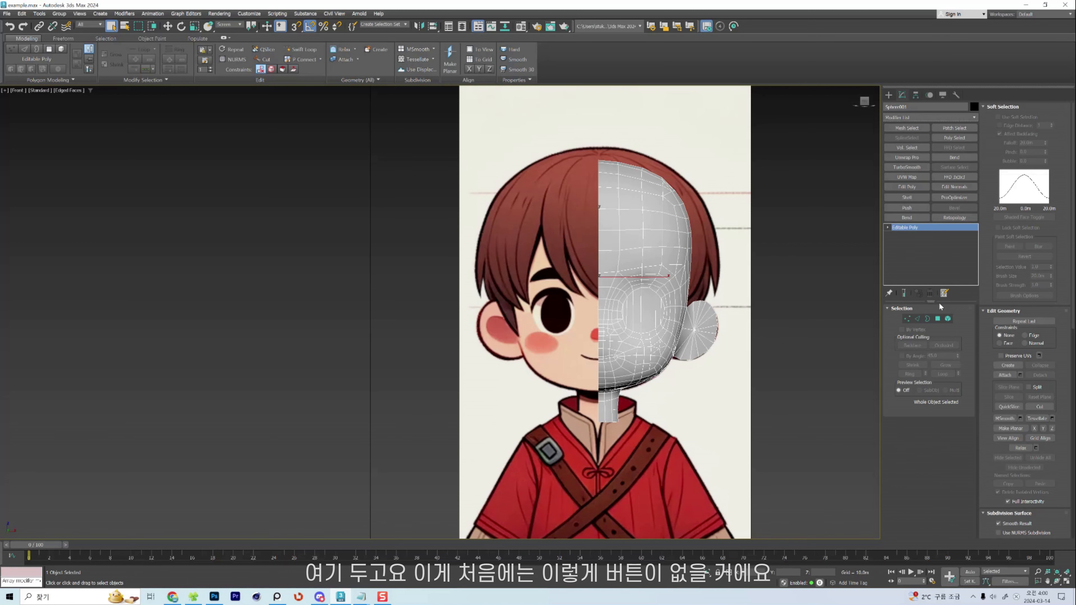
Turn the display of the frequently used modifier buttons off and back on.
left_click(943, 293)
left_click(959, 314)
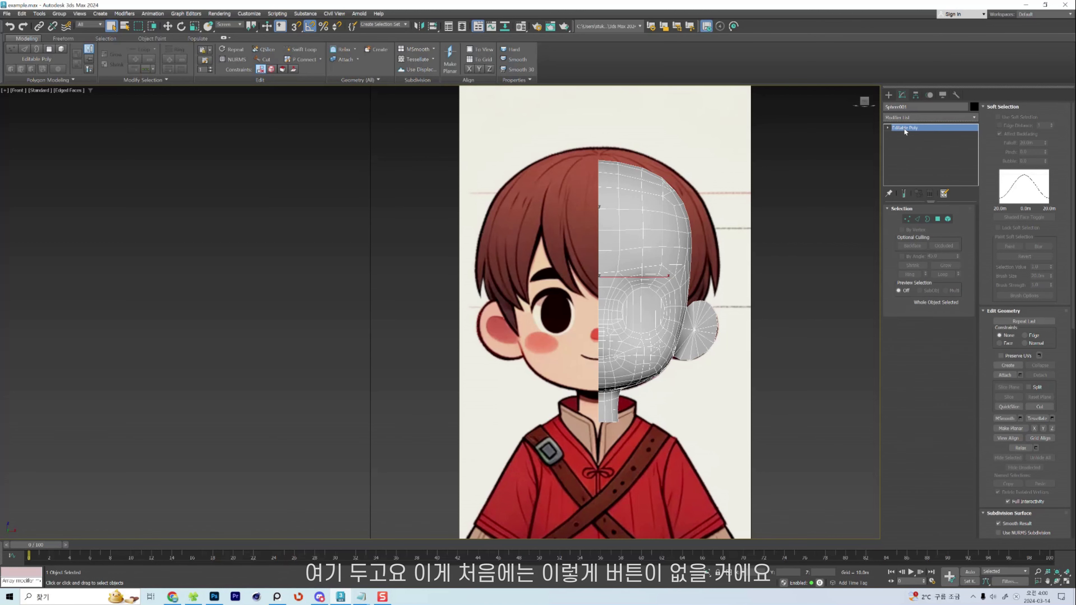
left_click(945, 193)
left_click(969, 214)
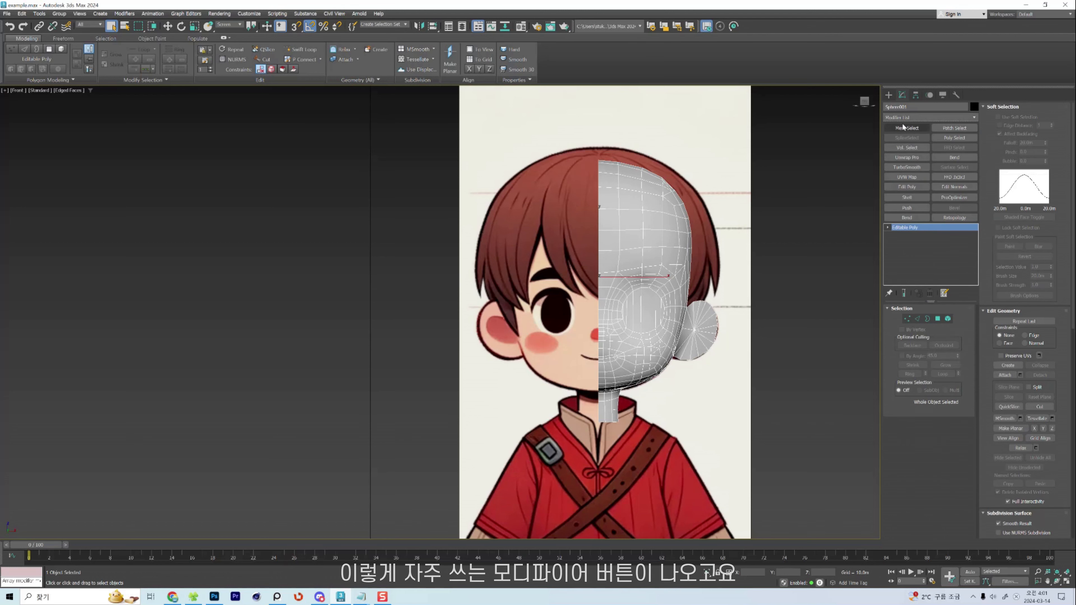
Review the assigned modifier buttons in the modifier set configuration and accept the dialog.
left_click(943, 293)
left_click(968, 305)
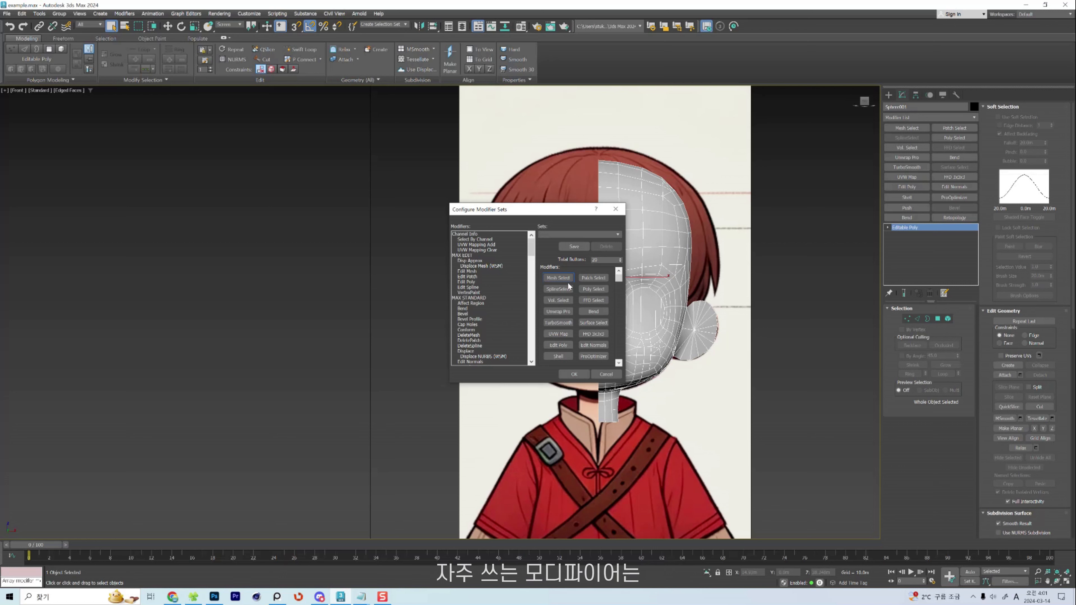
left_click(573, 373)
Leave vertex editing on the half head and add an Unwrap UVW modifier above its Editable Poly.
scroll(680, 182, "up", 10)
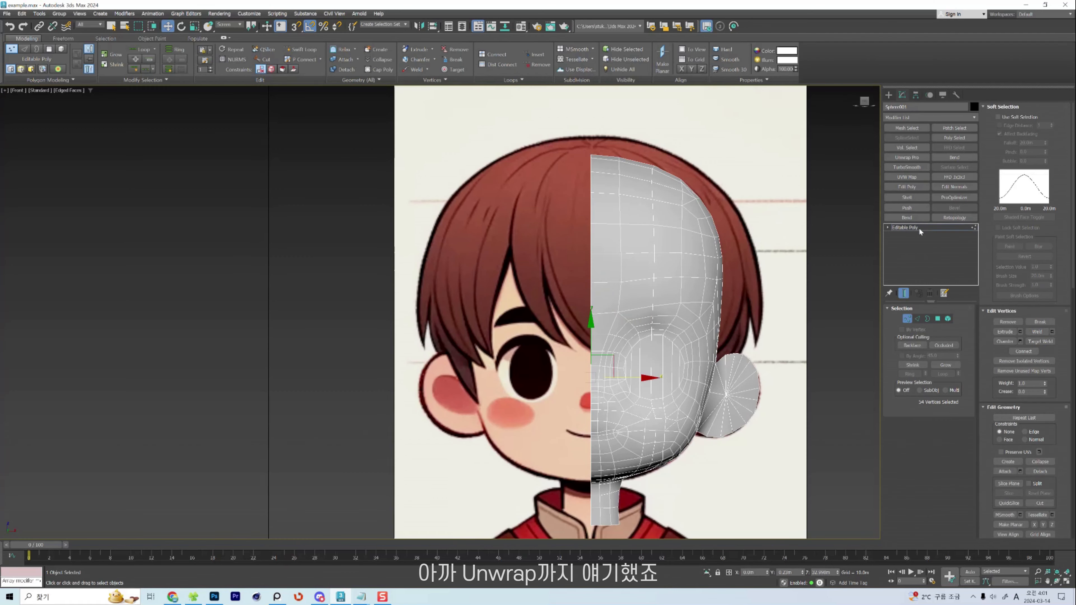
left_click(918, 227)
middle_click_drag(706, 275, 688, 264)
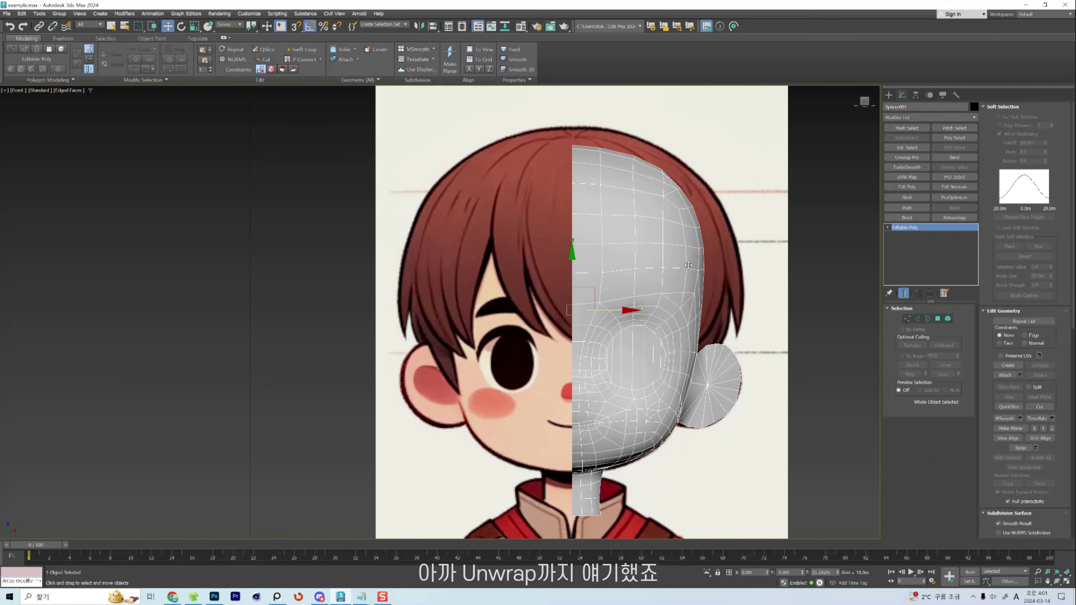
key("ctrl+u")
left_click(917, 227)
key("ctrl+z")
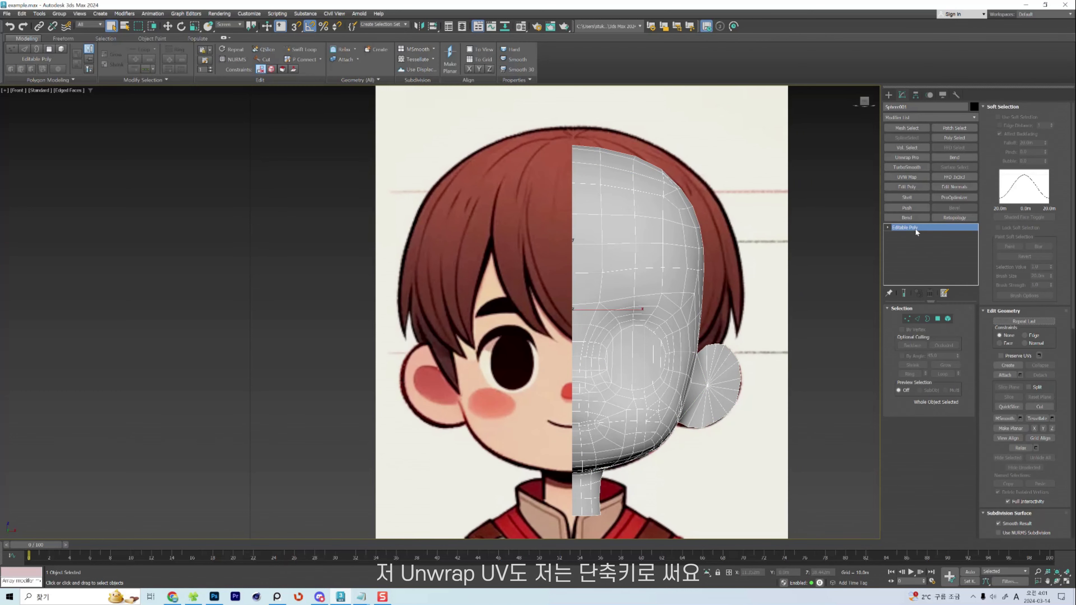
key("ctrl+u")
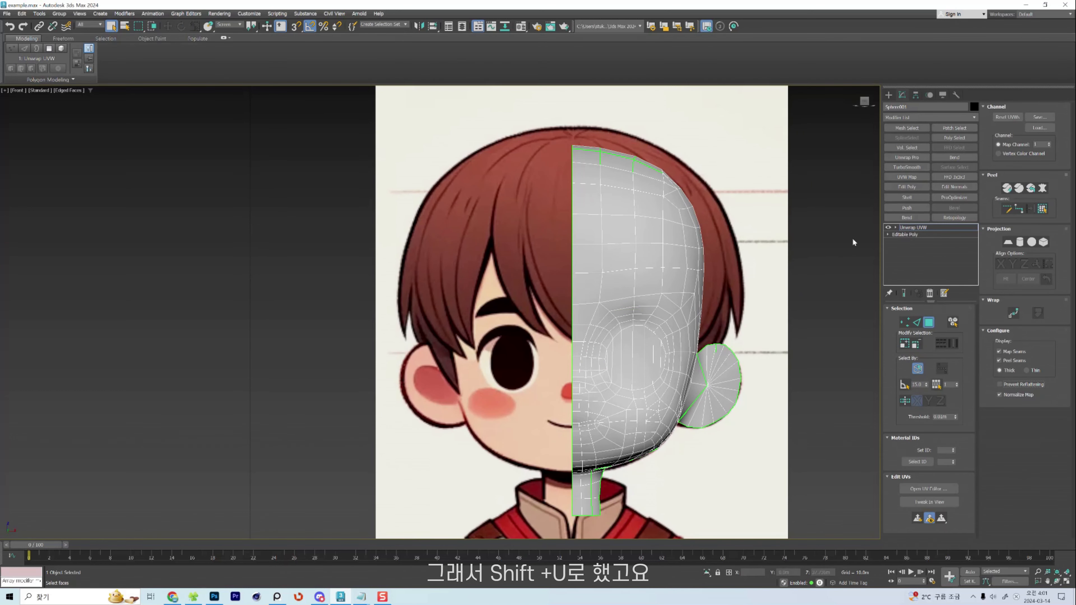
middle_click_drag(761, 256, 757, 256)
Open the UV editor for the half head and select all of its UV faces.
key("shift+u")
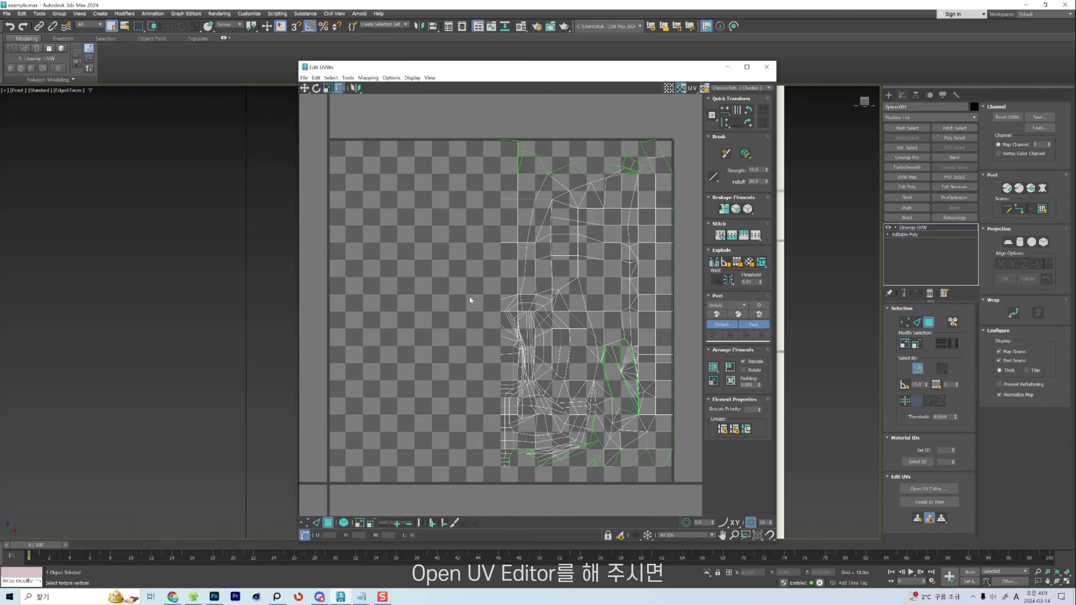
scroll(469, 296, "down", 3)
key("ctrl+a")
left_click(474, 94)
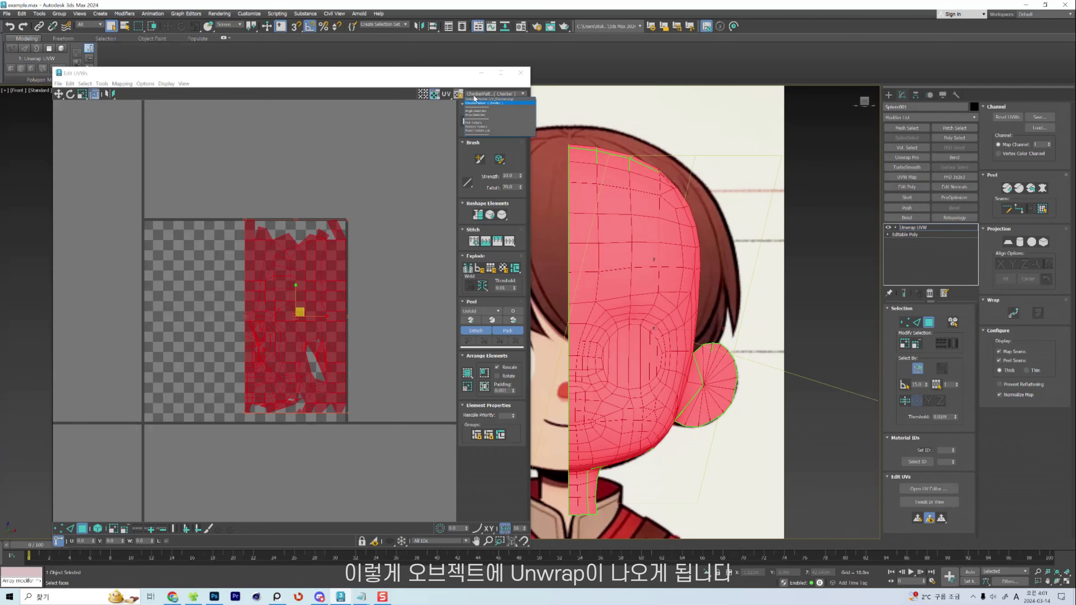
left_click(397, 134)
Assign the character sheet material from the Material Editor's first sample slot to the half head.
middle_click_drag(727, 243, 763, 225)
key("m")
left_click(710, 203)
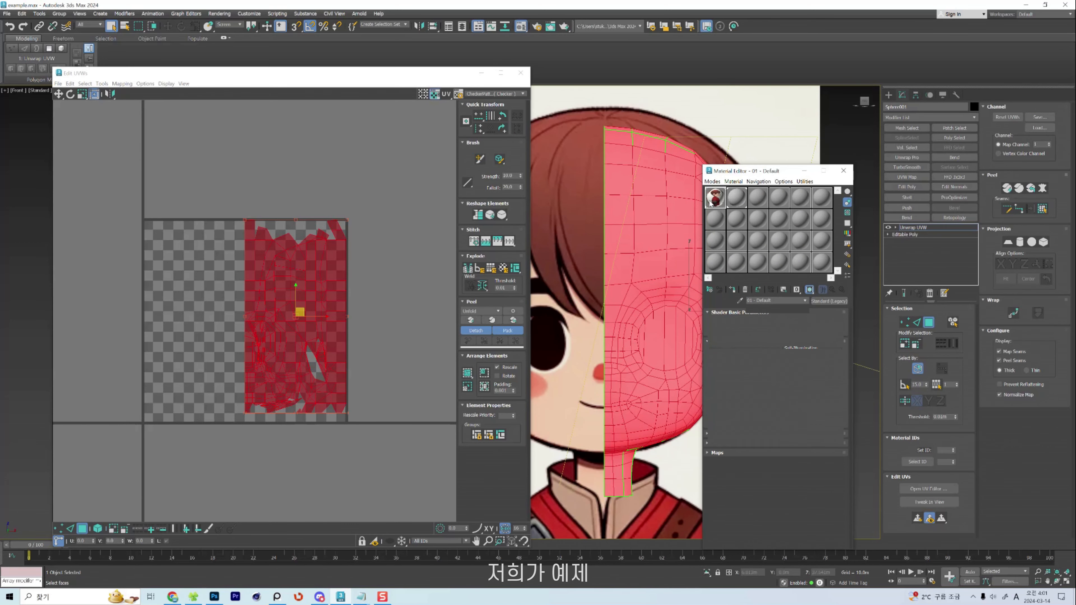
left_click_drag(757, 171, 781, 173)
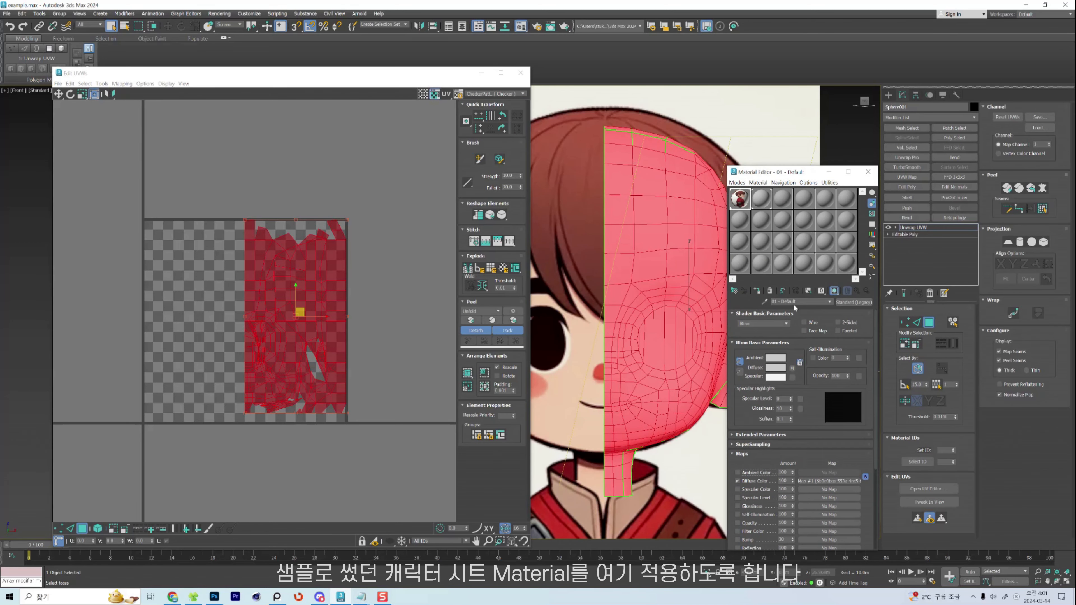
left_click(757, 290)
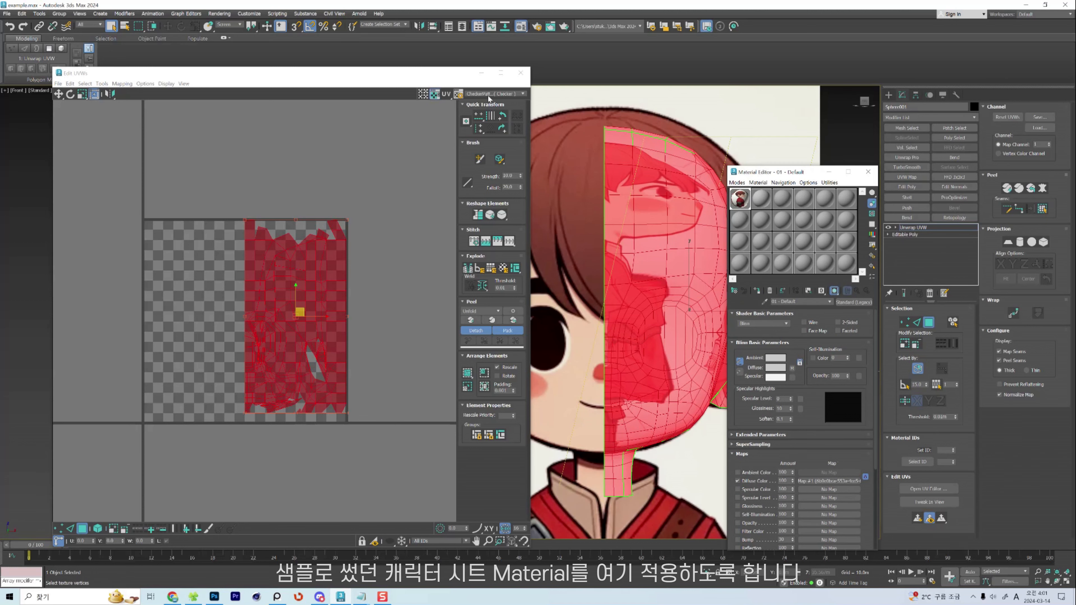
Show the character sheet JPG as the background image of the UV editor.
middle_click_drag(639, 200, 622, 201)
left_click(504, 93)
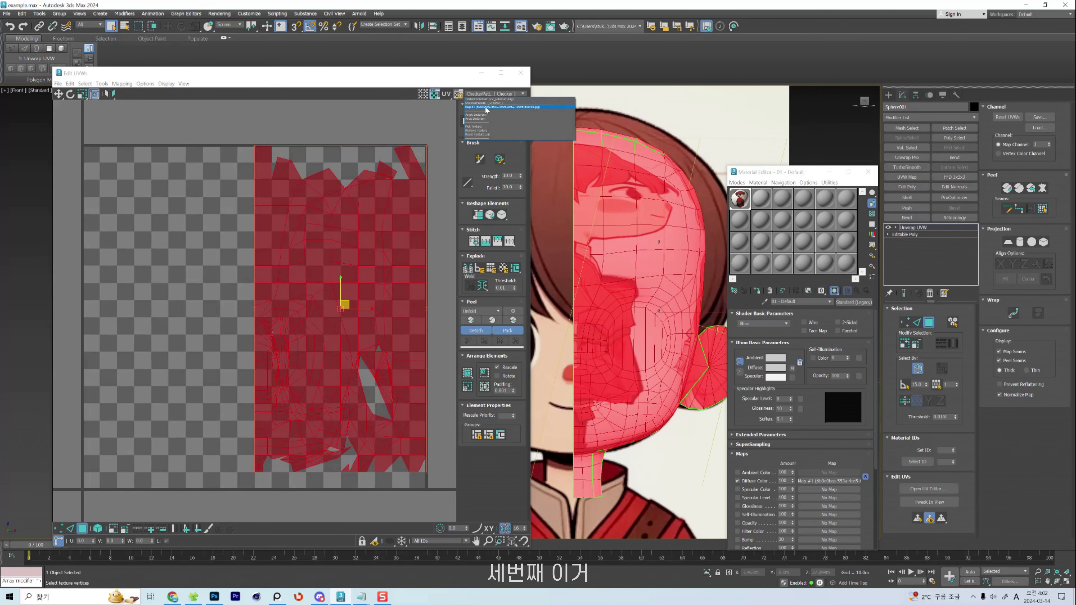
left_click(485, 108)
scroll(255, 264, "down", 3)
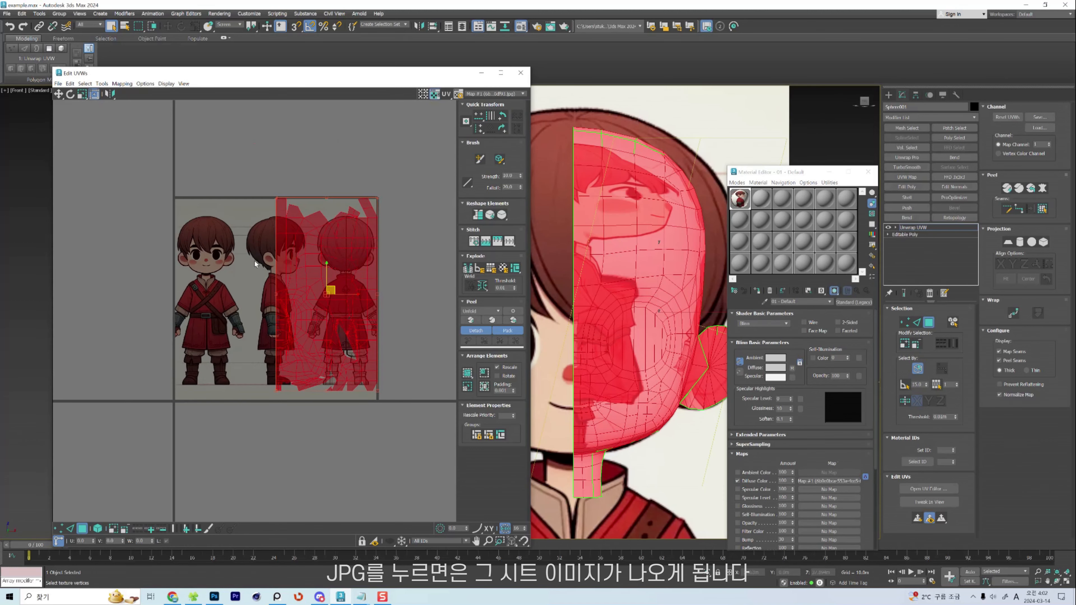
Apply a planar projection to the selected head faces and align it to the front view.
left_click(1007, 242)
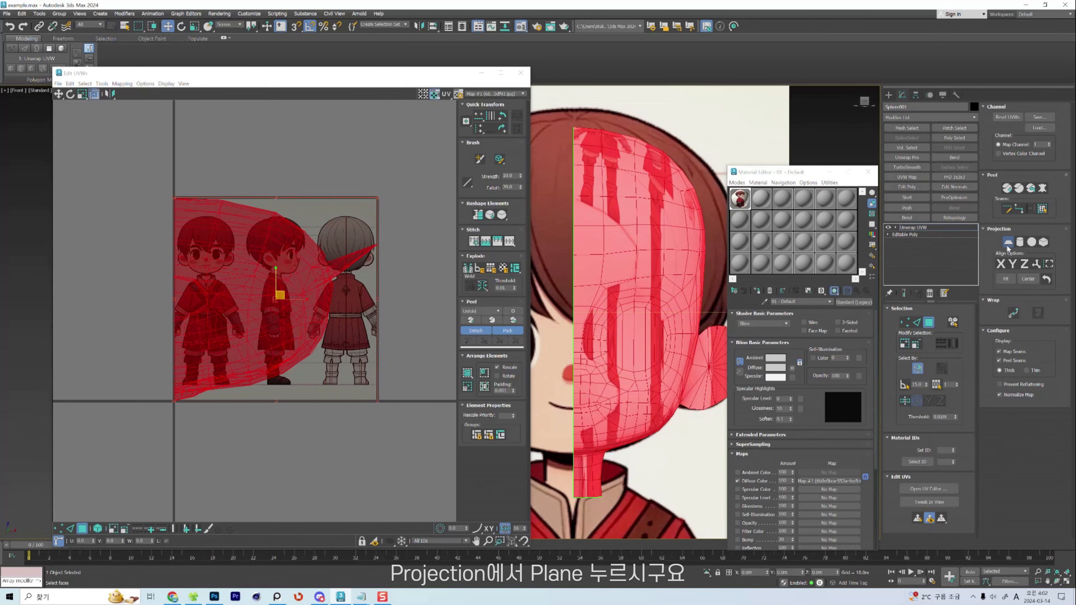
left_click(1048, 265)
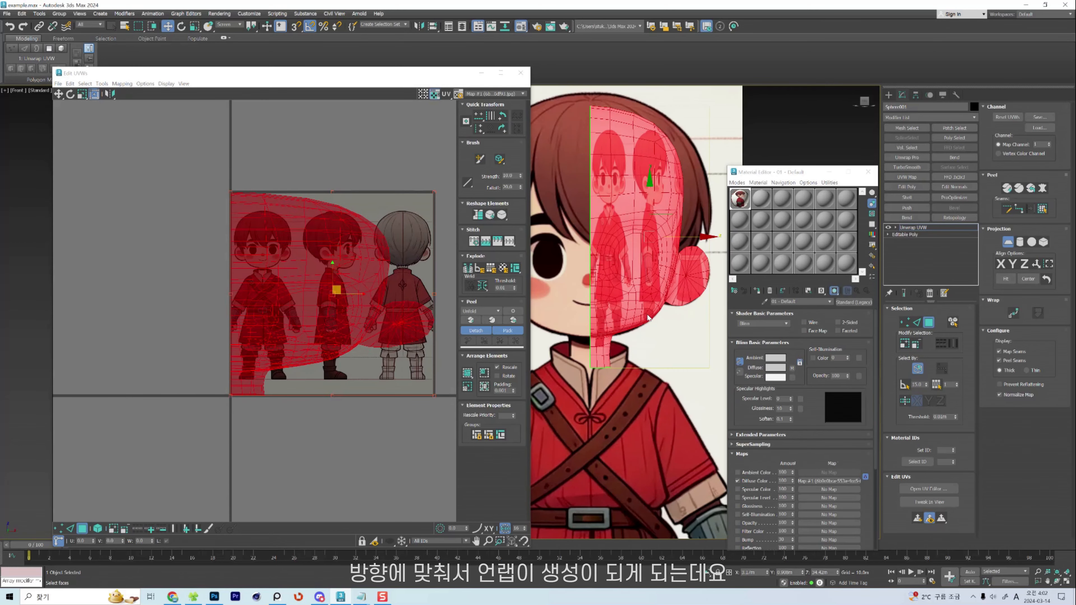
middle_click_drag(281, 239, 290, 248)
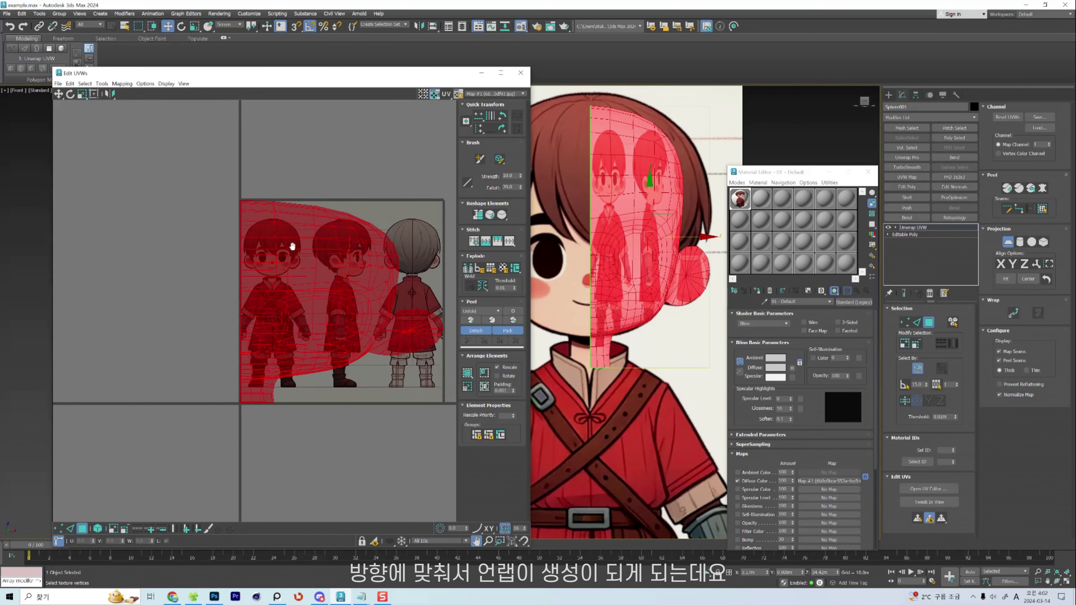
Scale down the half head's UVs and move them onto the front-view character's head in the sheet.
scroll(290, 248, "up", 2)
middle_click_drag(314, 300, 307, 274)
key("r")
left_click_drag(307, 274, 329, 351)
scroll(357, 254, "up", 3)
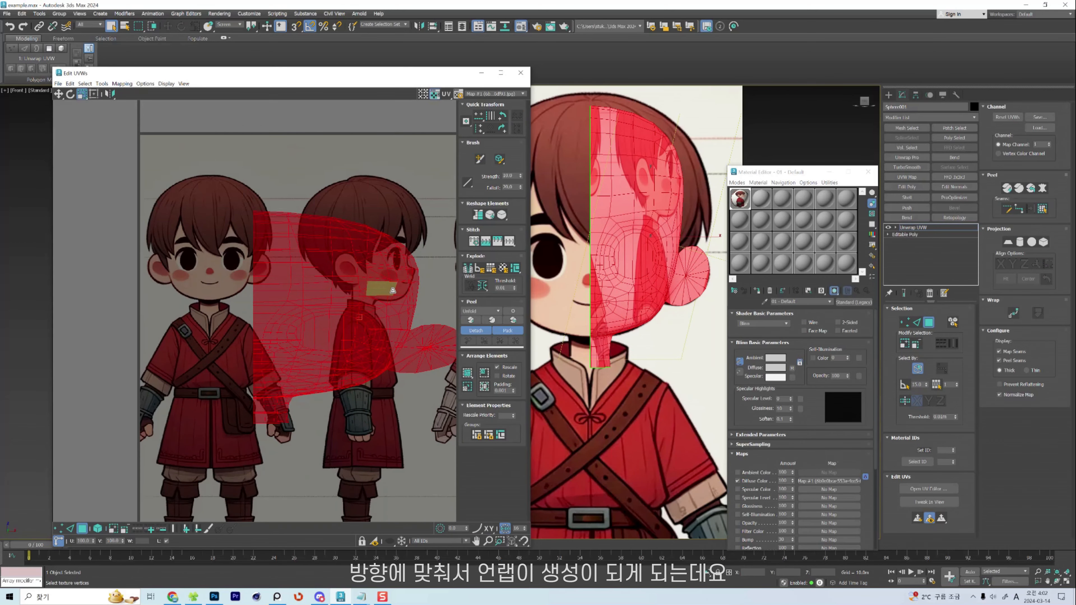
left_click_drag(393, 290, 283, 246)
key("w")
key("r")
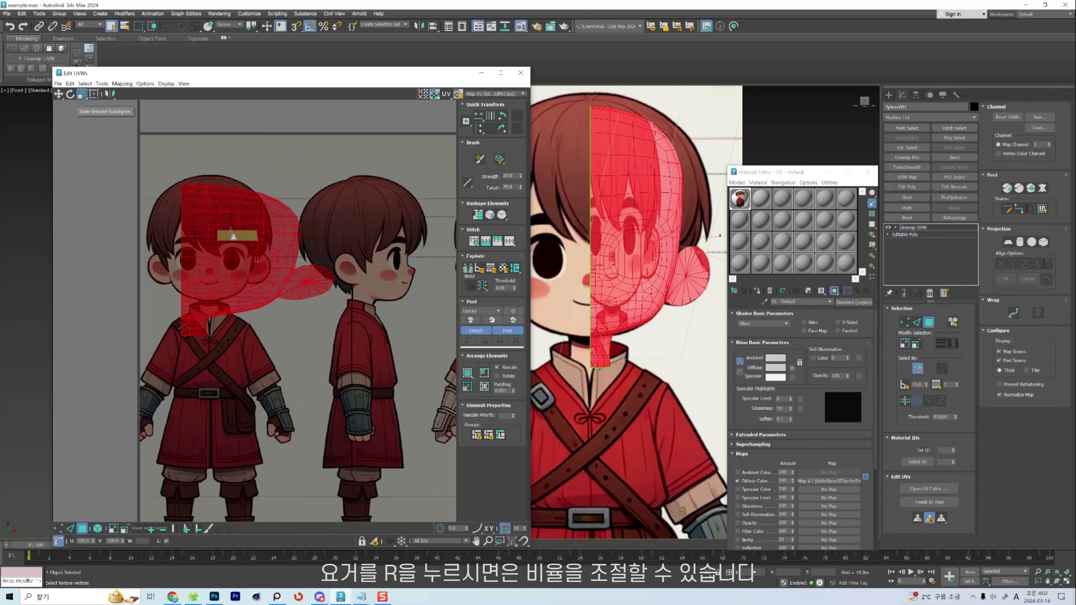
Refine the scale and position of the head UVs until they fit half of the front-view face.
middle_click_drag(230, 238, 269, 243)
scroll(269, 243, "up", 2)
scroll(269, 243, "up", 2)
left_click_drag(363, 281, 311, 279, "shift")
key("w")
left_click_drag(297, 225, 345, 241)
key("r")
key("w")
key("r")
left_click_drag(263, 210, 269, 242)
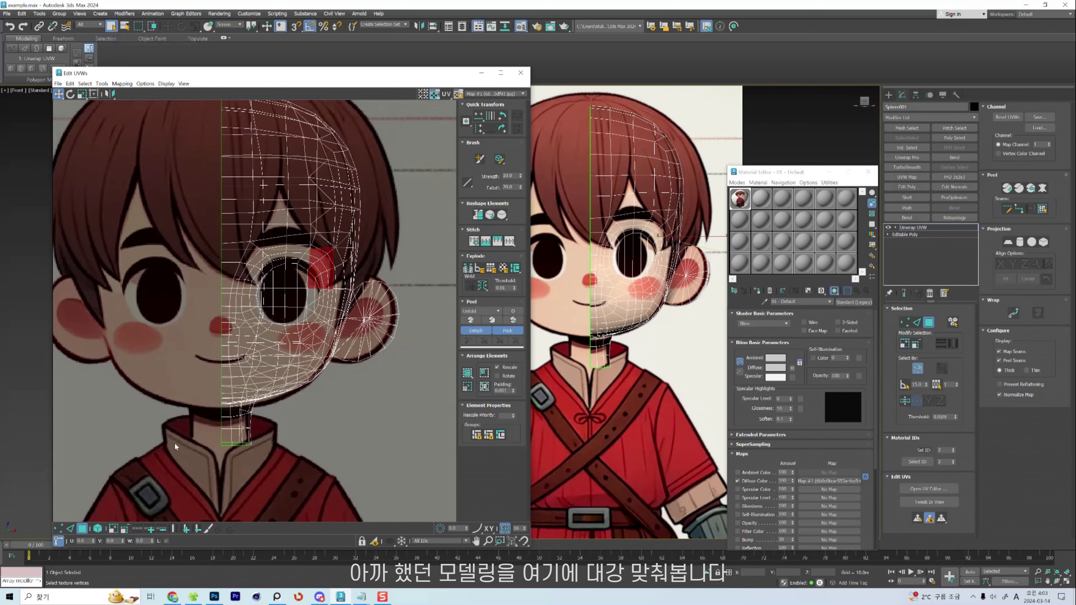
Select the head UVs by element, nudge them into line with the front-view face, and clear the selection.
left_click(98, 529)
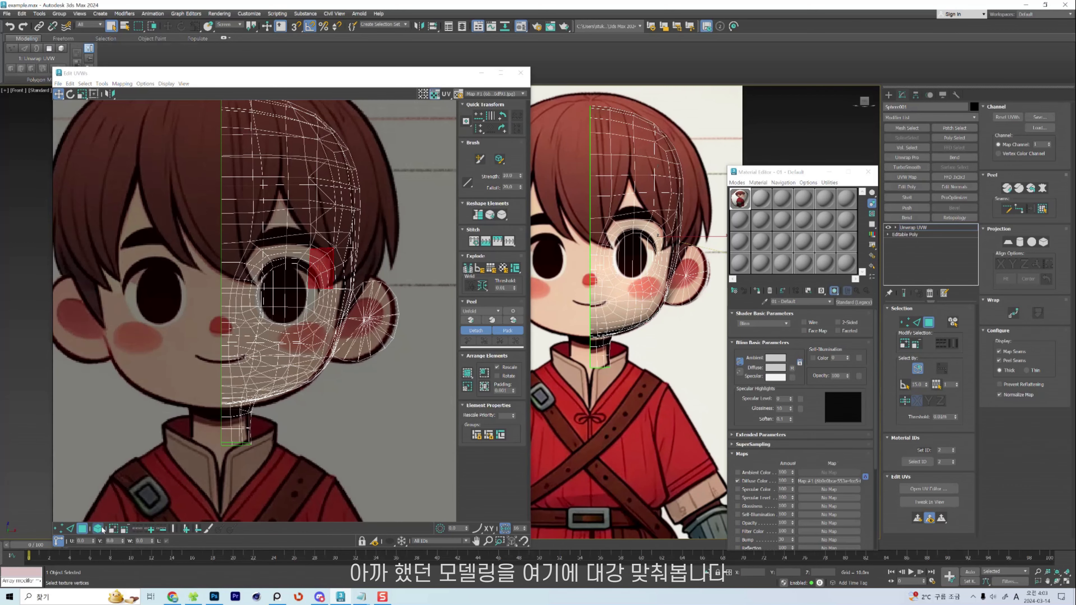
left_click(275, 360)
left_click_drag(279, 358, 280, 357)
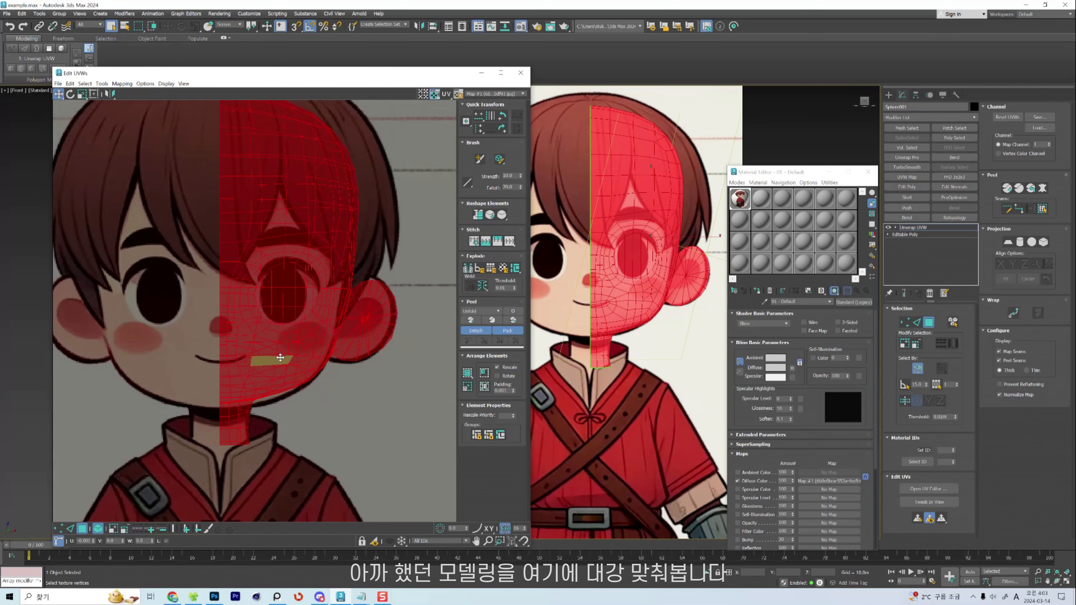
left_click(421, 429)
middle_click_drag(677, 261, 651, 284)
scroll(650, 284, "up", 4)
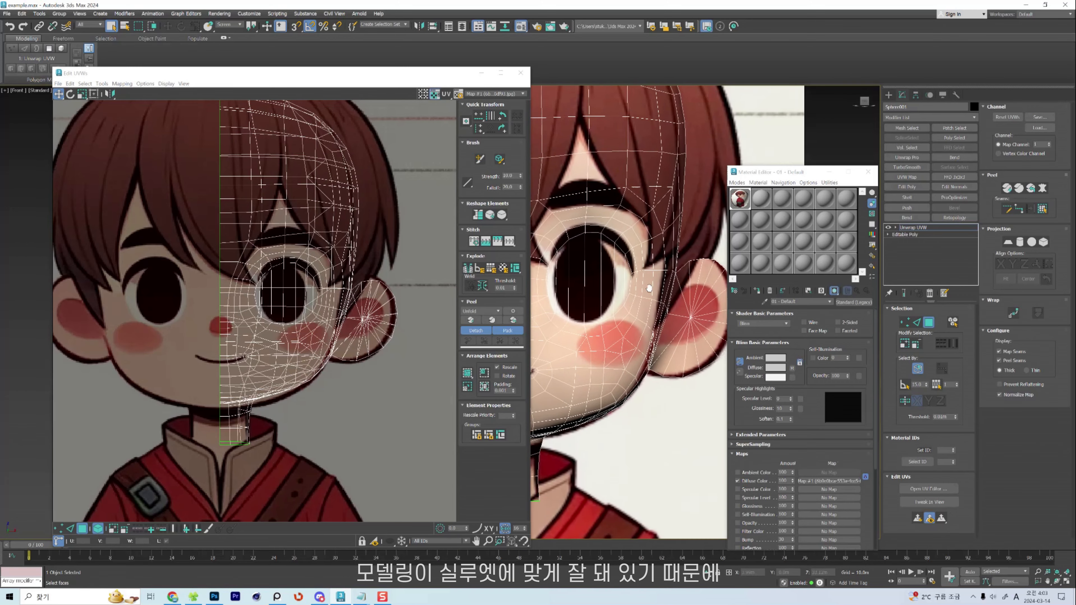
Check the mapped head at the Editable Poly level, return to Unwrap UVW, and show the sheet image in the UV editor again.
left_click(925, 234)
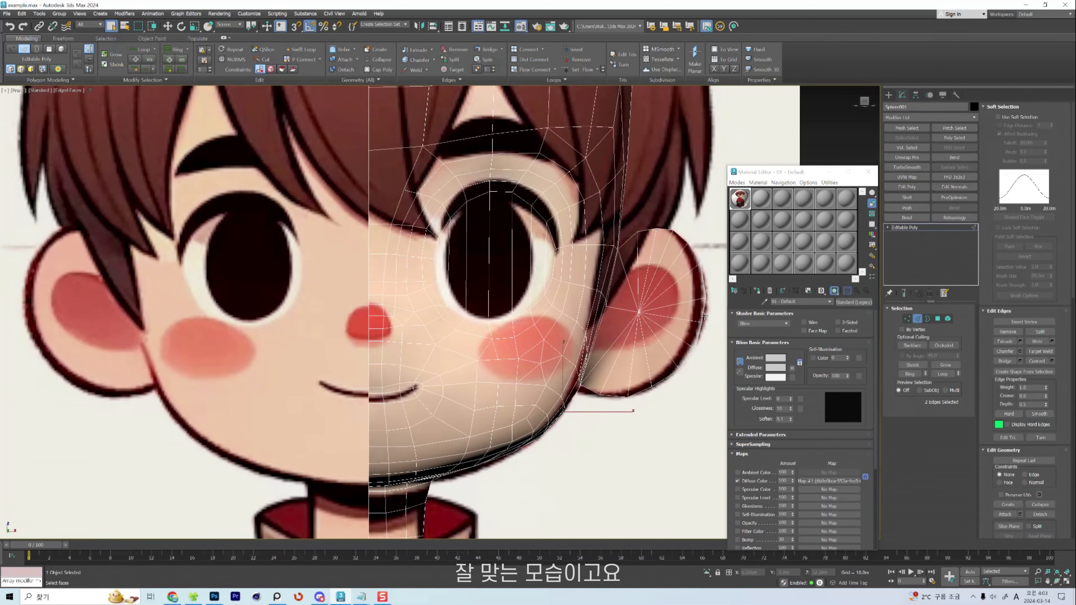
scroll(548, 284, "down", 3)
left_click(913, 227)
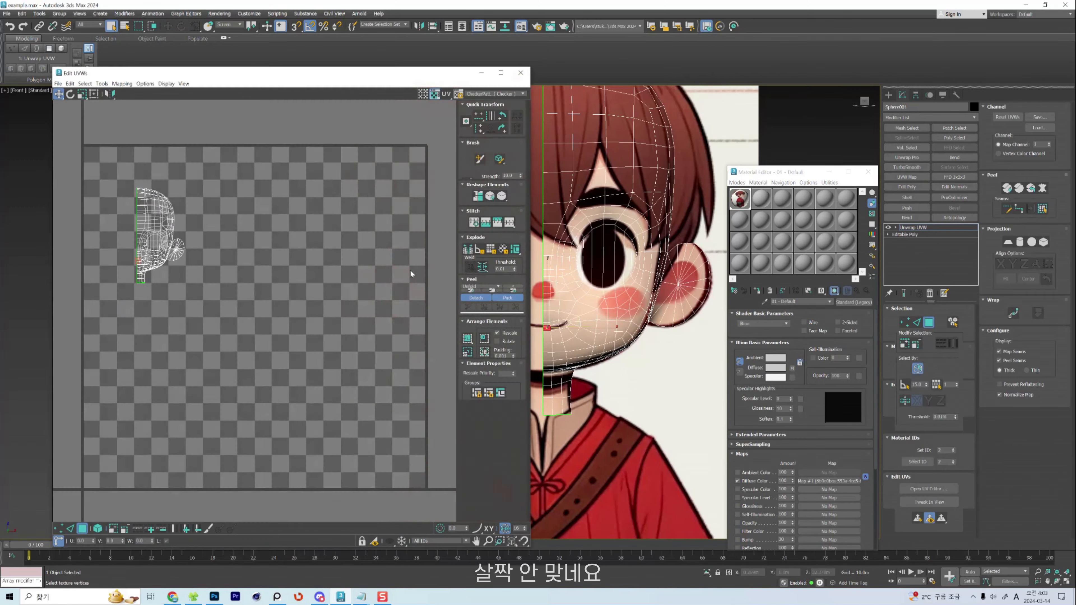
left_click(494, 94)
left_click(493, 104)
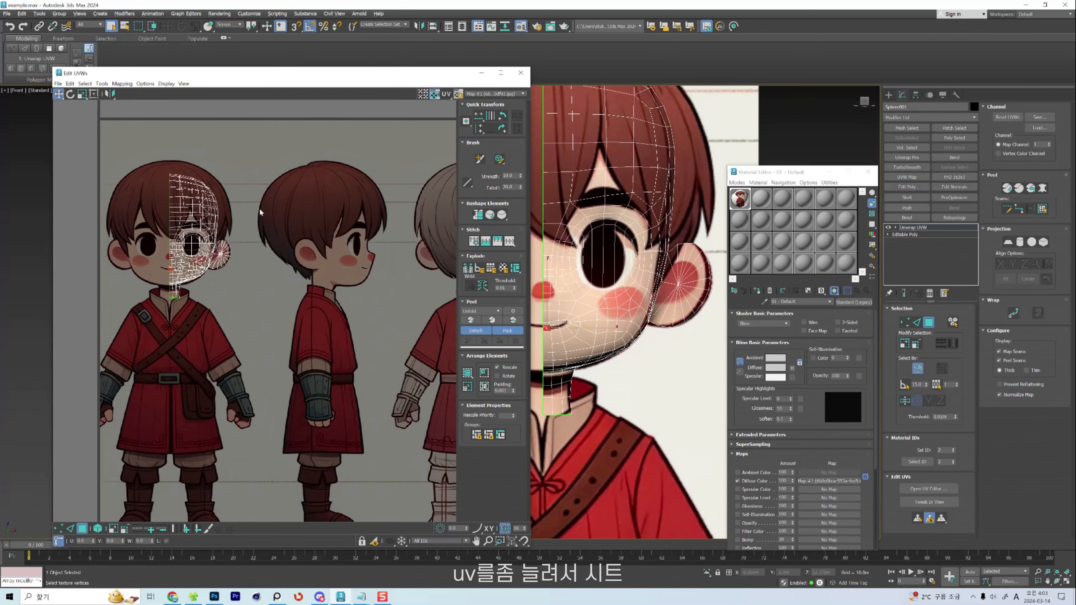
Select all head UVs and stretch them slightly to match the front-view face in the sheet.
left_click_drag(259, 173, 168, 297)
scroll(205, 208, "up", 5)
middle_click_drag(205, 208, 255, 186)
scroll(255, 186, "up", 2)
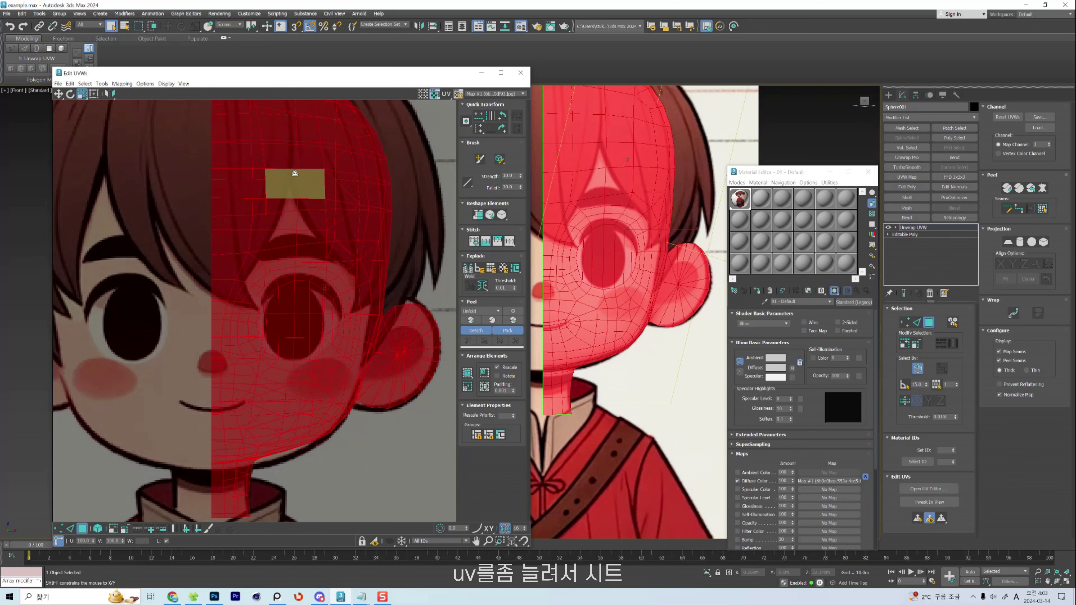
left_click_drag(295, 171, 295, 168)
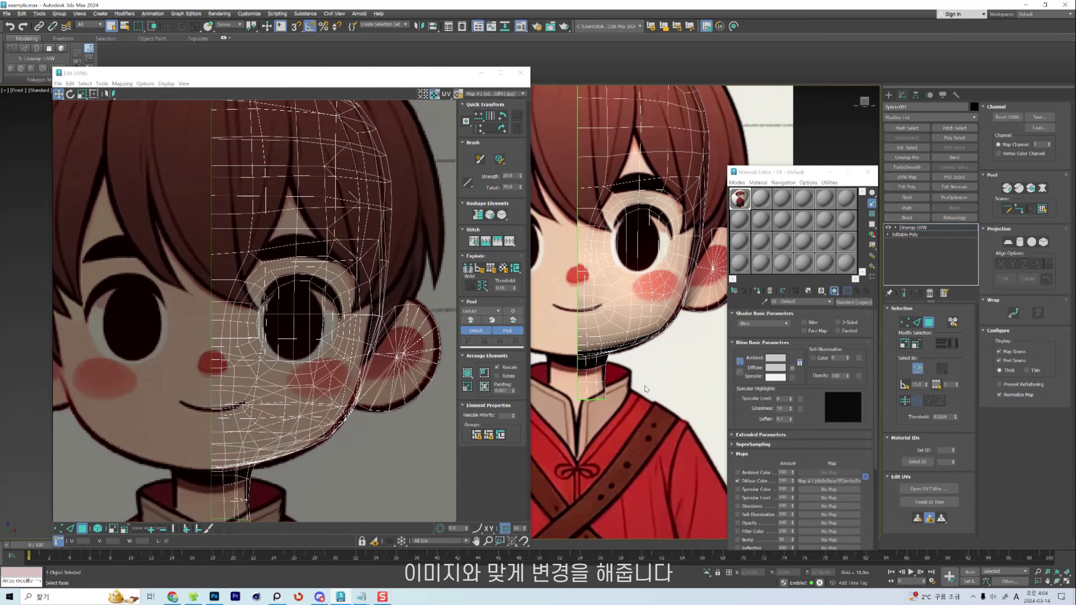
Select the UV faces from the mouth upward and nudge them vertically to align the nose and mouth with the reference.
left_click(594, 347)
left_click(677, 376)
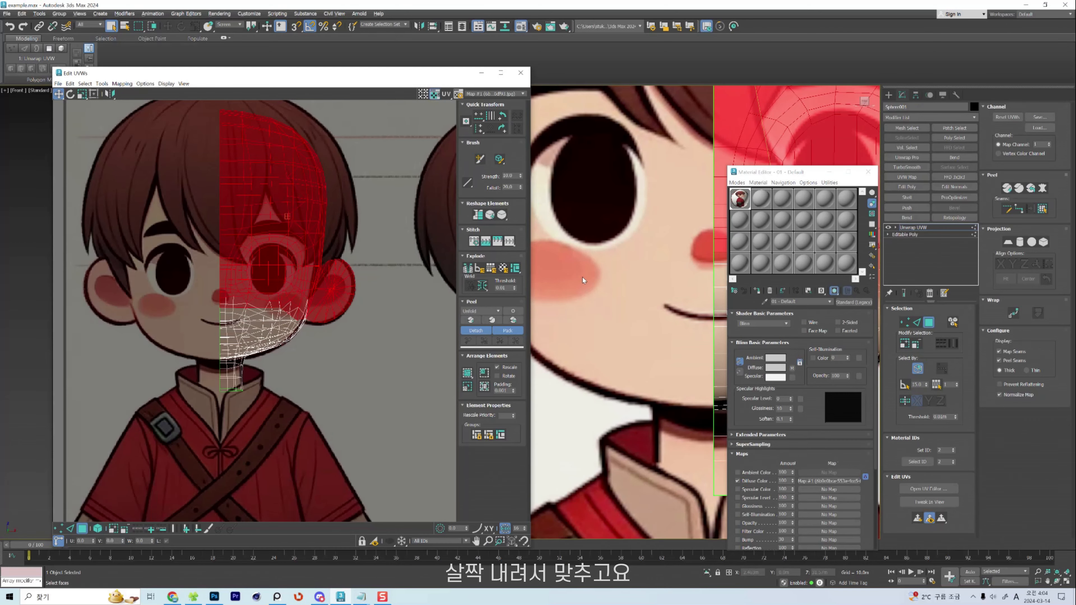
scroll(572, 303, "up", 3)
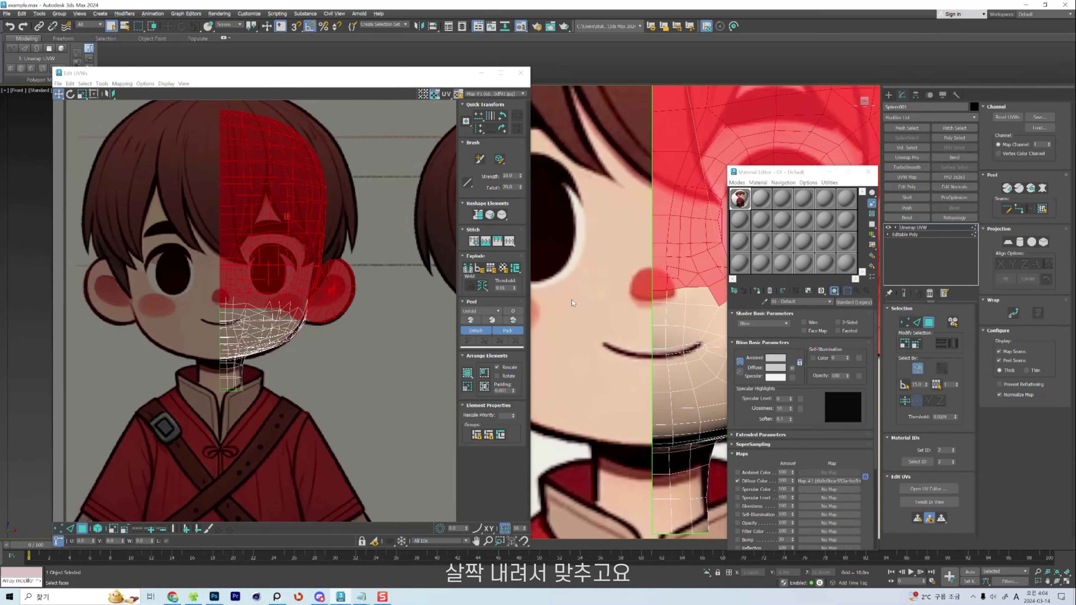
scroll(572, 302, "down", 1)
scroll(659, 304, "up", 3)
left_click_drag(231, 301, 219, 307)
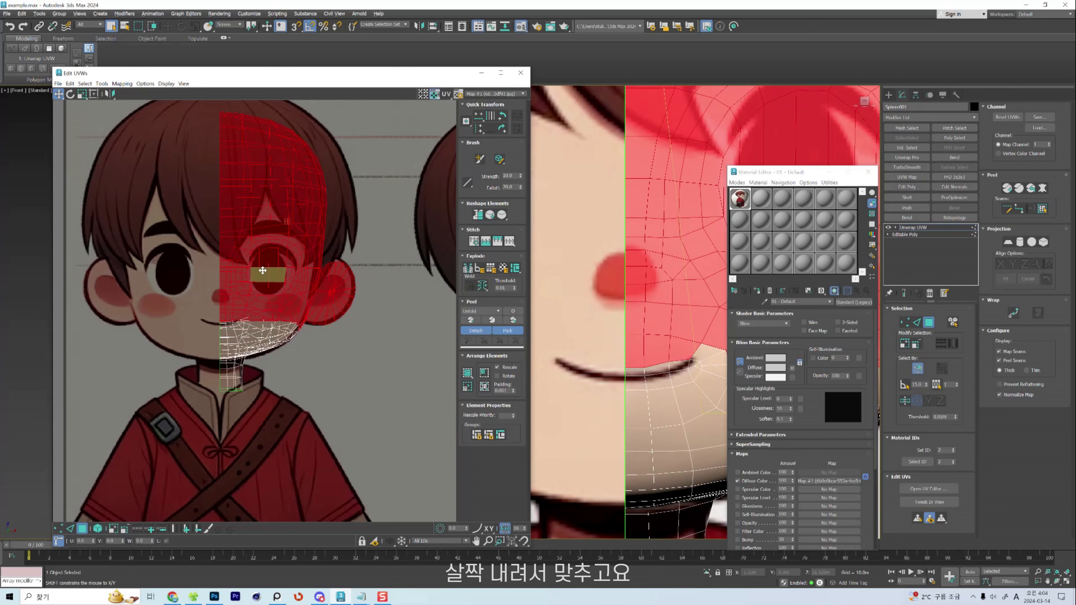
left_click_drag(263, 270, 262, 268)
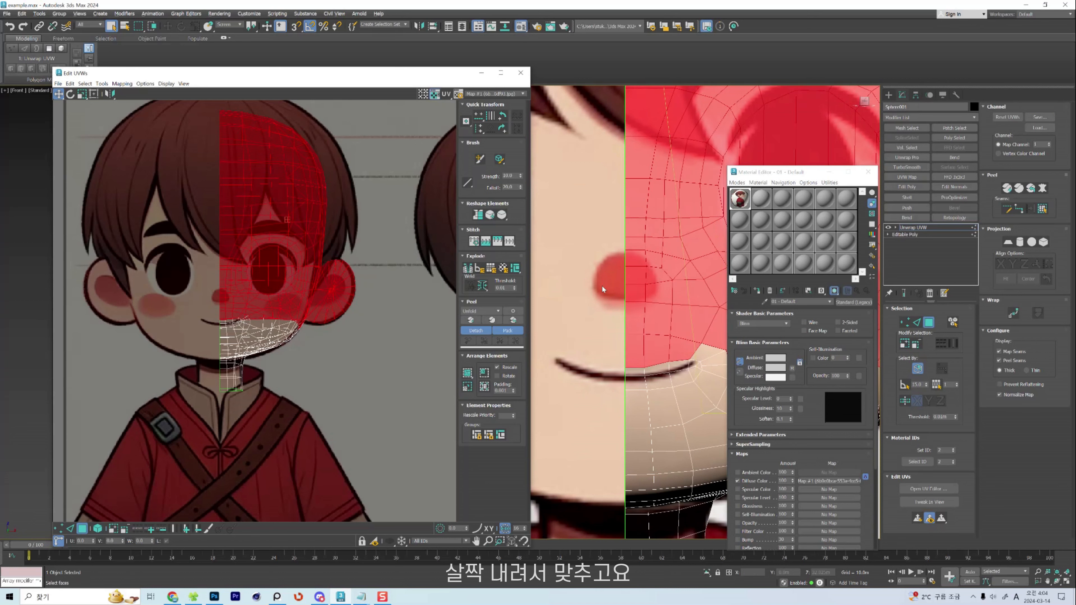
left_click(602, 291)
Collapse the Unwrap UVW modifier into the half head and add a Symmetry modifier mirroring on X.
scroll(623, 320, "down", 3)
right_click(944, 232)
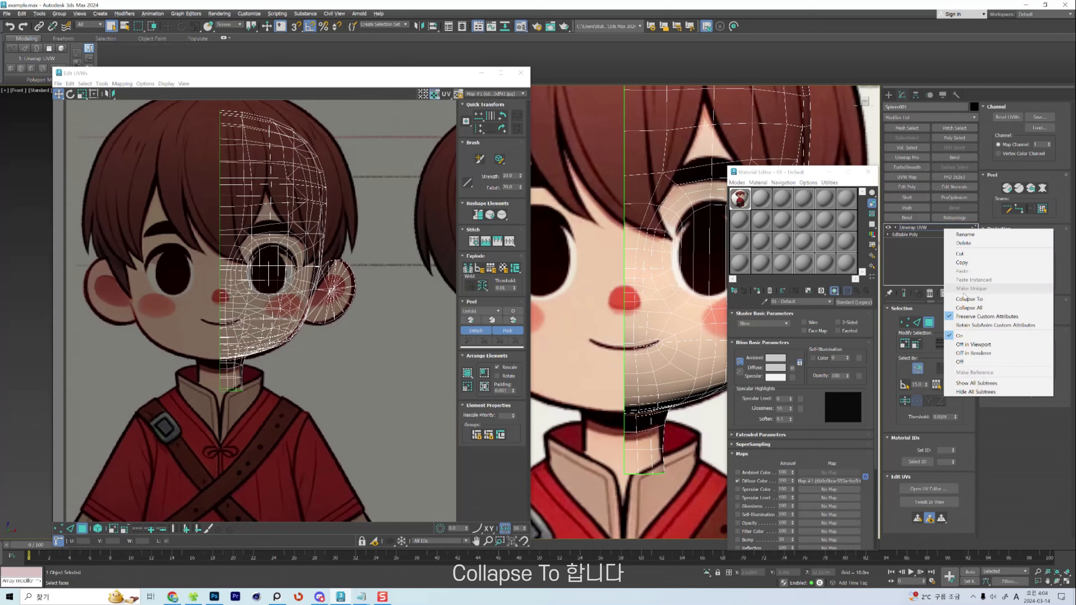
left_click(958, 296)
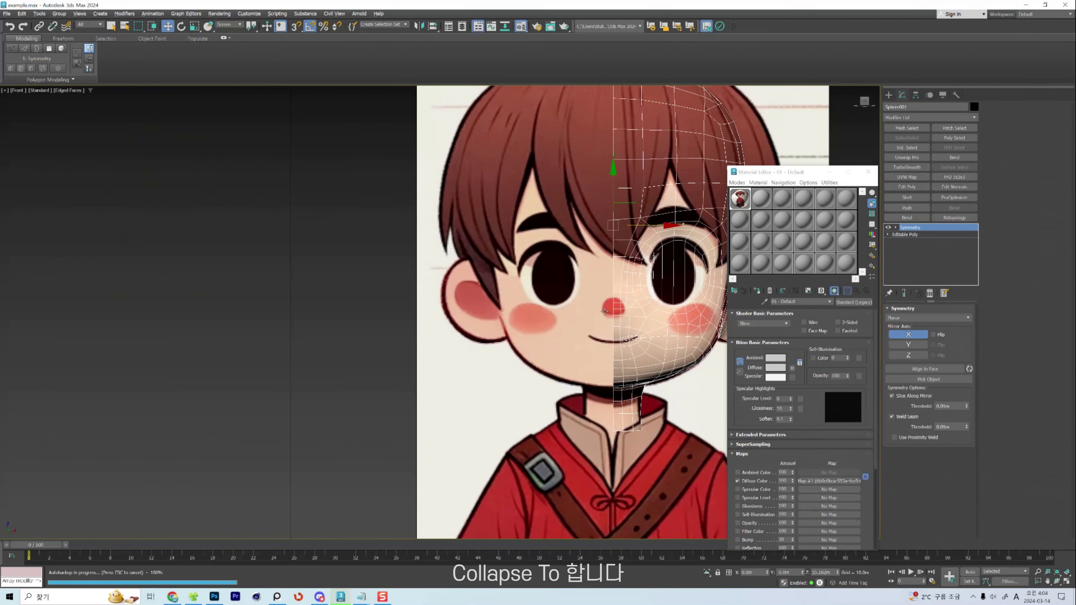
Move the selected vertex in the cheek area beside the mouth corner of the half head.
key("F4")
mouse_move(605, 312)
middle_mouse_down("alt")
mouse_move(620, 314)
mouse_move(610, 315)
middle_mouse_up("alt")
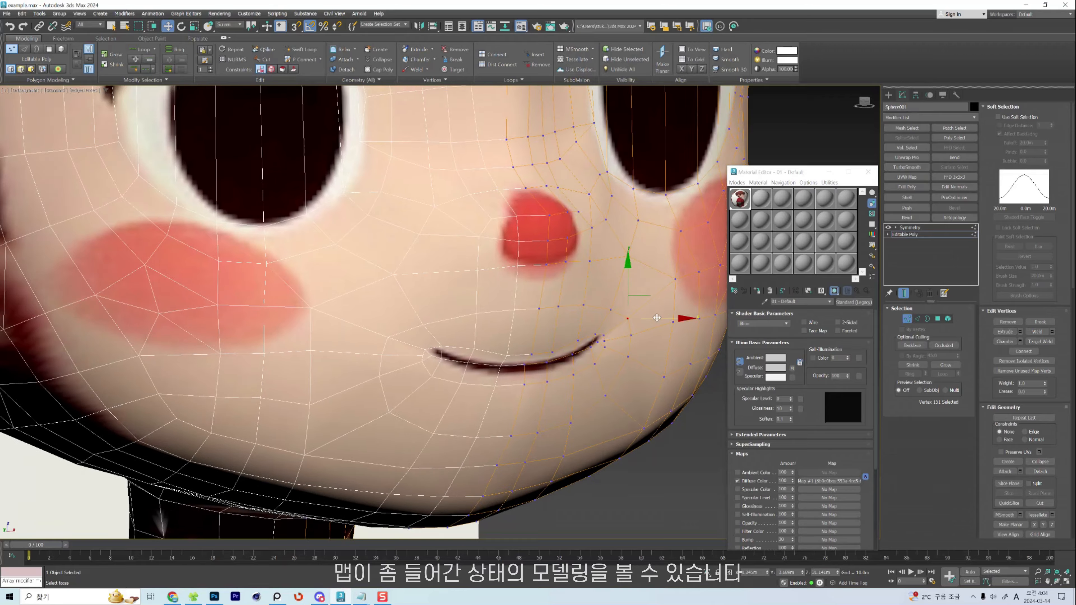
mouse_move(635, 322)
middle_mouse_down("alt")
mouse_move(628, 332)
mouse_move(643, 302)
middle_mouse_up("alt")
mouse_move(648, 297)
left_mouse_down()
mouse_move(639, 293)
mouse_move(645, 326)
mouse_move(641, 313)
left_mouse_up()
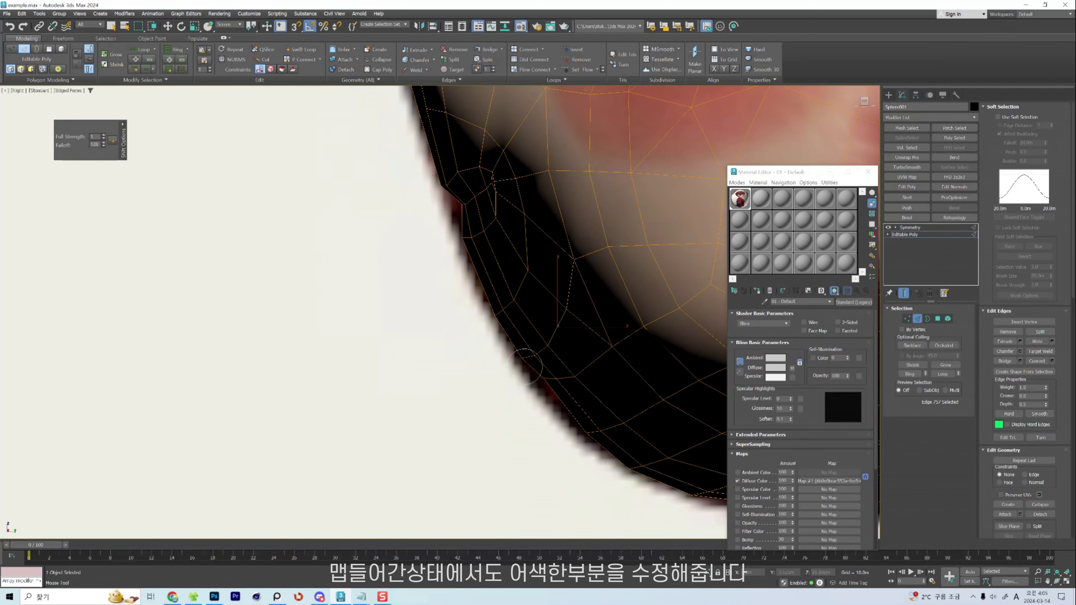
Nudge the nose tip and the profile line below it with the Shift brush to match the side reference.
scroll(511, 310, "down", 3)
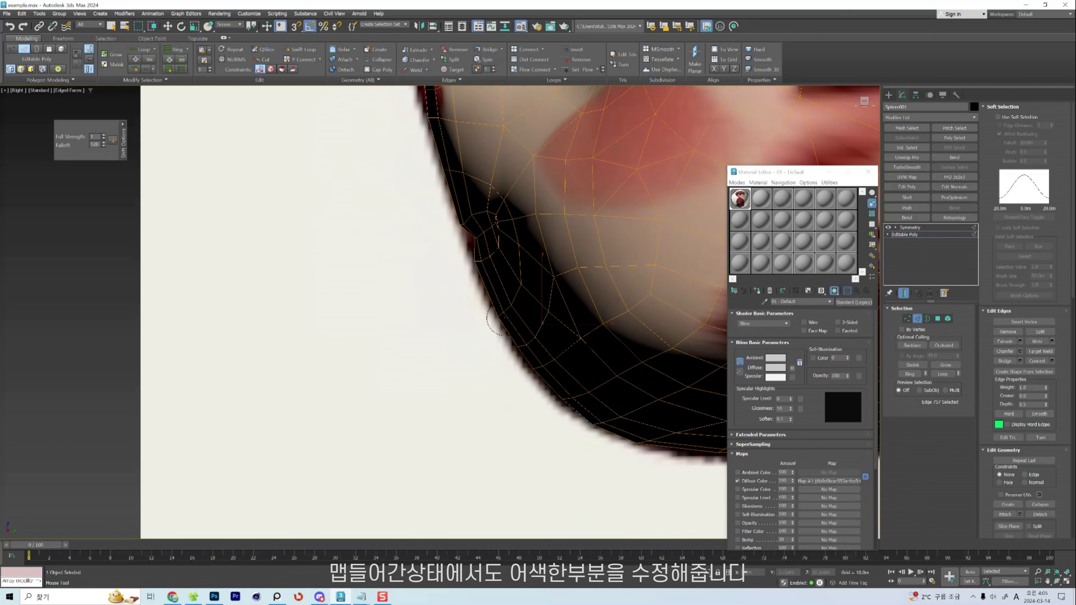
middle_click_drag(514, 306, 522, 377)
scroll(482, 265, "up", 4)
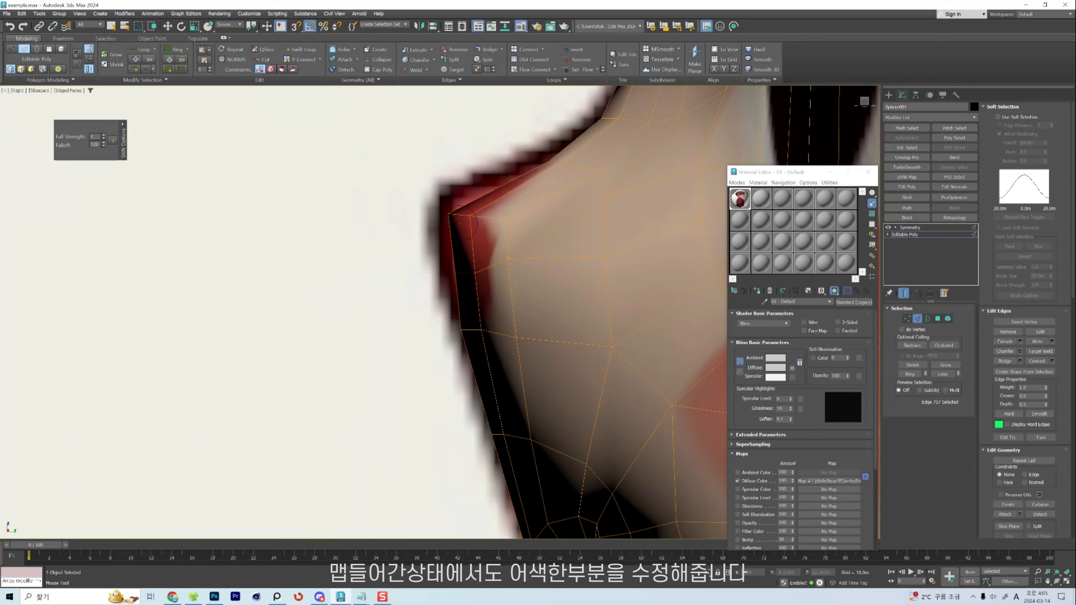
scroll(449, 219, "down", 2)
left_click_drag(472, 221, 467, 216)
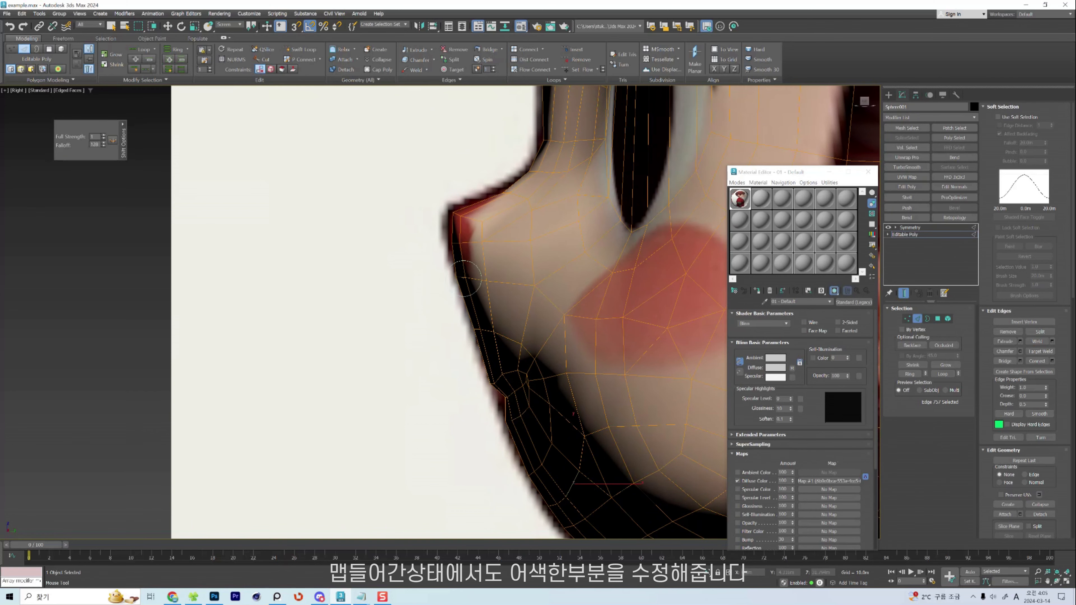
left_click_drag(476, 326, 470, 324)
scroll(419, 307, "down", 6)
key("w")
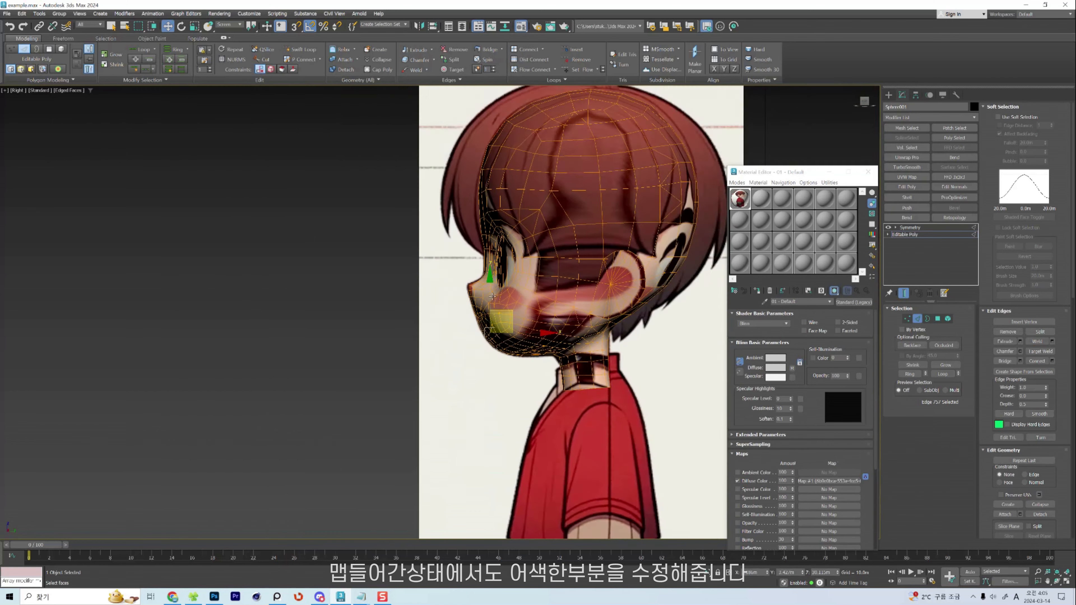
Leave edge editing and examine the mirrored, textured head from the front with the edges hidden.
mouse_move(420, 307)
middle_mouse_down("alt")
mouse_move(560, 303)
mouse_move(544, 299)
mouse_move(584, 291)
middle_mouse_up("alt")
scroll(543, 300, "up", 2)
key("shift+e")
key("F4")
left_click(913, 237)
key("F4")
scroll(508, 314, "up", 2)
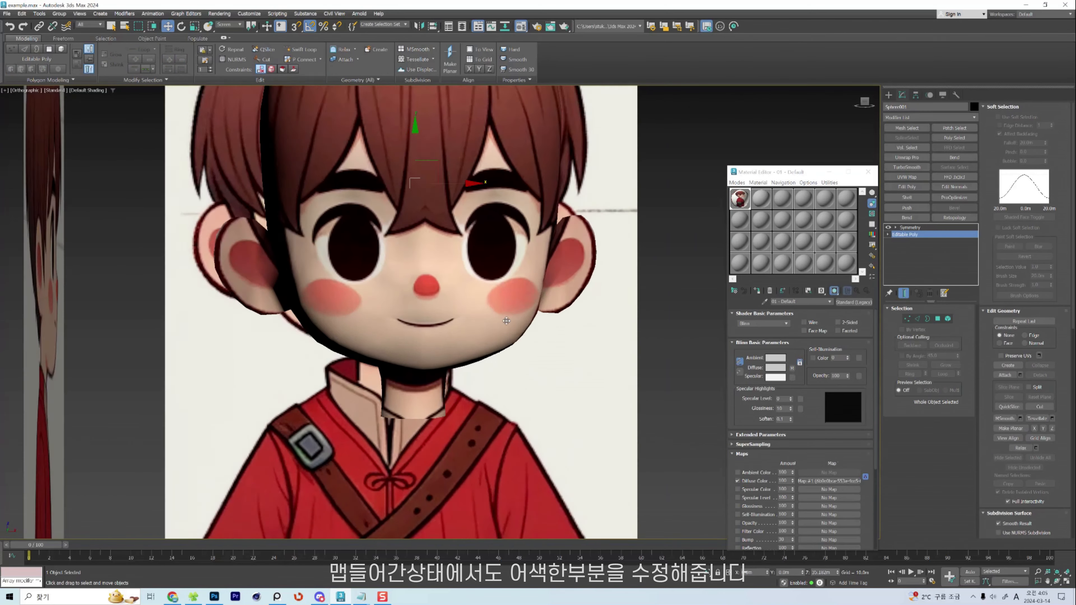
scroll(504, 323, "down", 3)
scroll(500, 331, "up", 6)
Smooth the temple and cheek contour beside the eye with the Shift brush, and check it against the front reference.
middle_click_drag(496, 338, 579, 340, "alt")
key("F4")
scroll(579, 340, "up", 2)
scroll(579, 340, "up", 5)
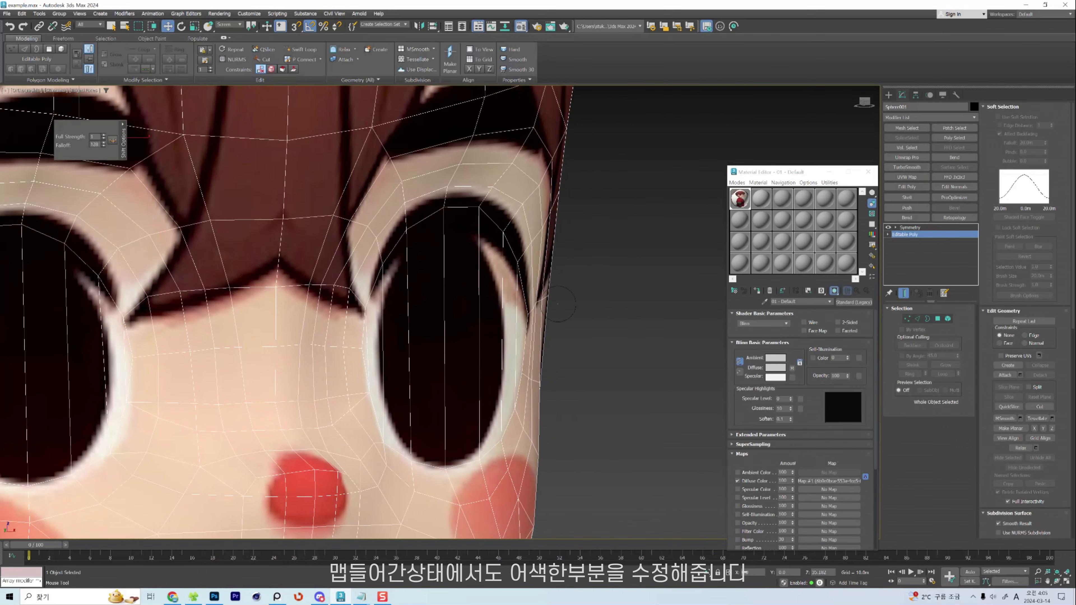
scroll(553, 301, "up", 3)
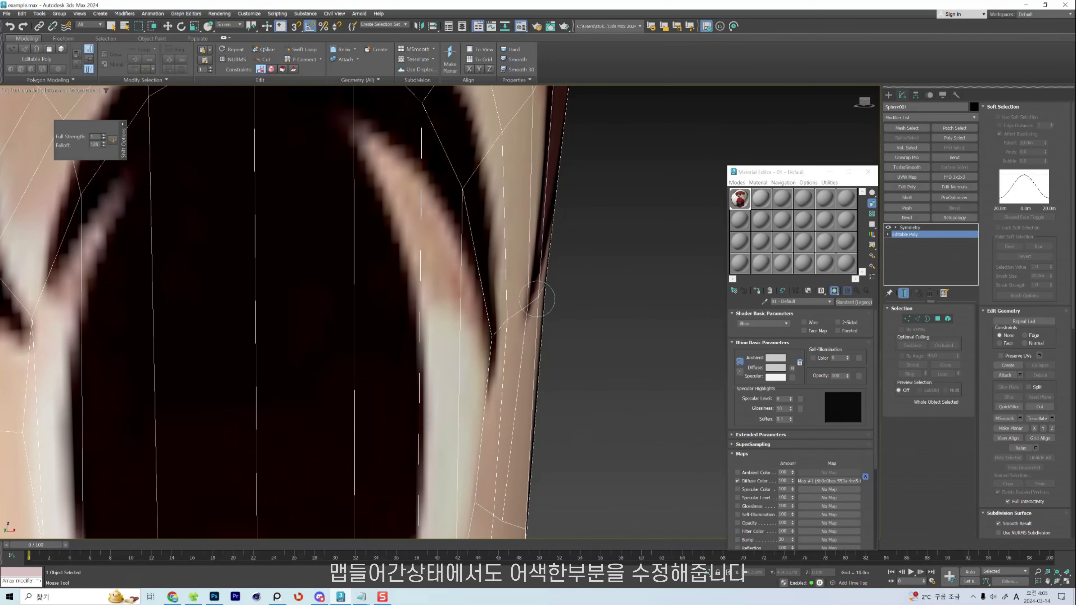
scroll(527, 309, "down", 2)
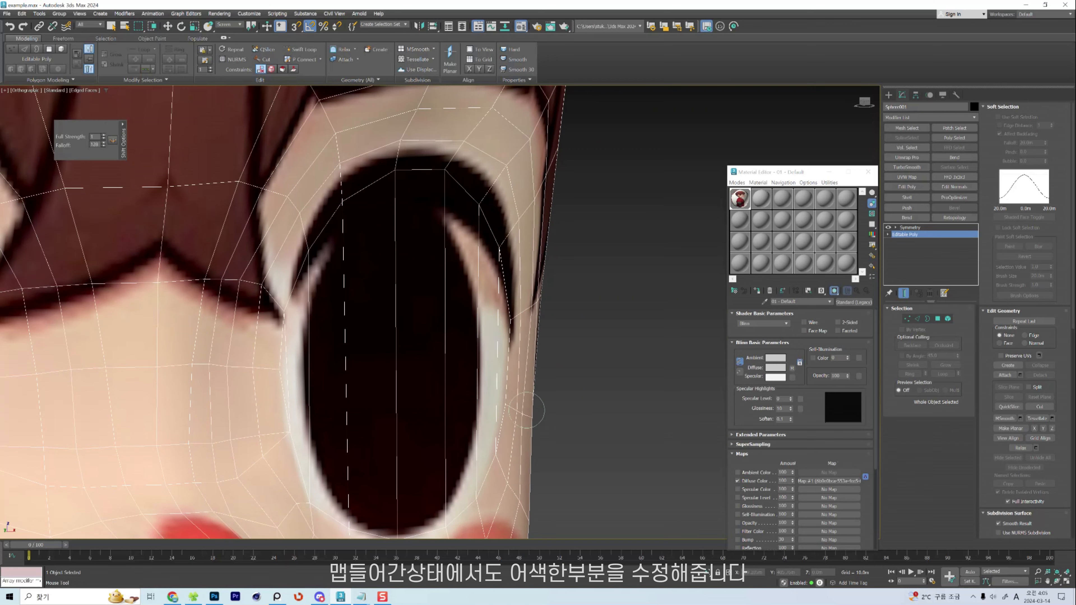
scroll(537, 329, "down", 5)
key("w")
scroll(548, 309, "down", 3)
middle_click_drag(550, 316, 570, 323, "alt")
key("f")
scroll(570, 322, "up", 3)
scroll(607, 300, "down", 3)
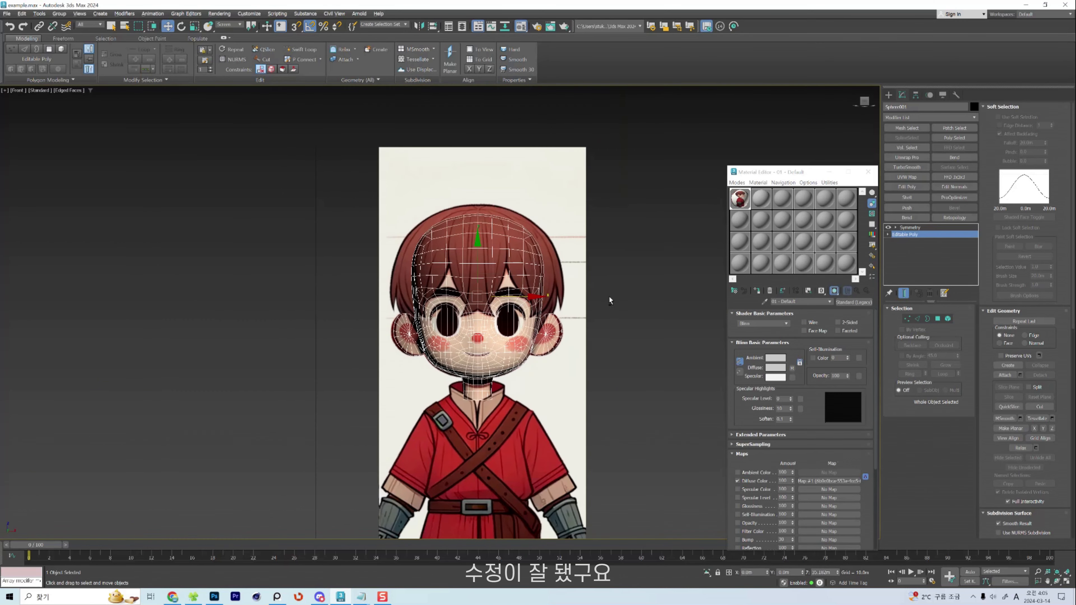
Reposition the vertices and edges on the rear part of the crown, working from the top view.
scroll(548, 323, "up", 4)
key("t")
scroll(537, 232, "up", 2)
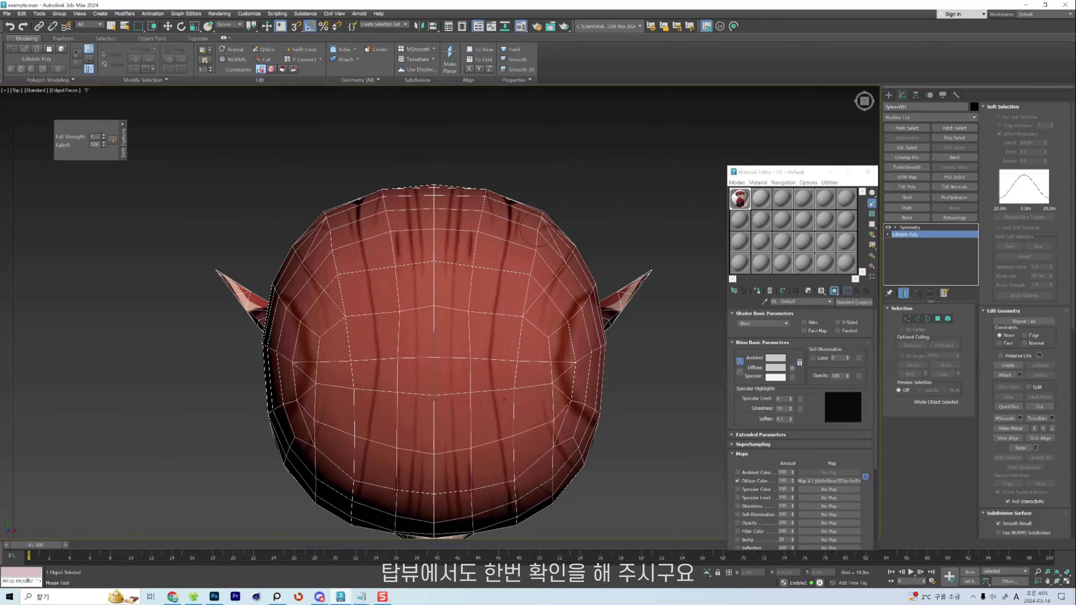
key("w")
key("1")
left_click_drag(433, 305, 435, 311)
key("2")
left_click(470, 289)
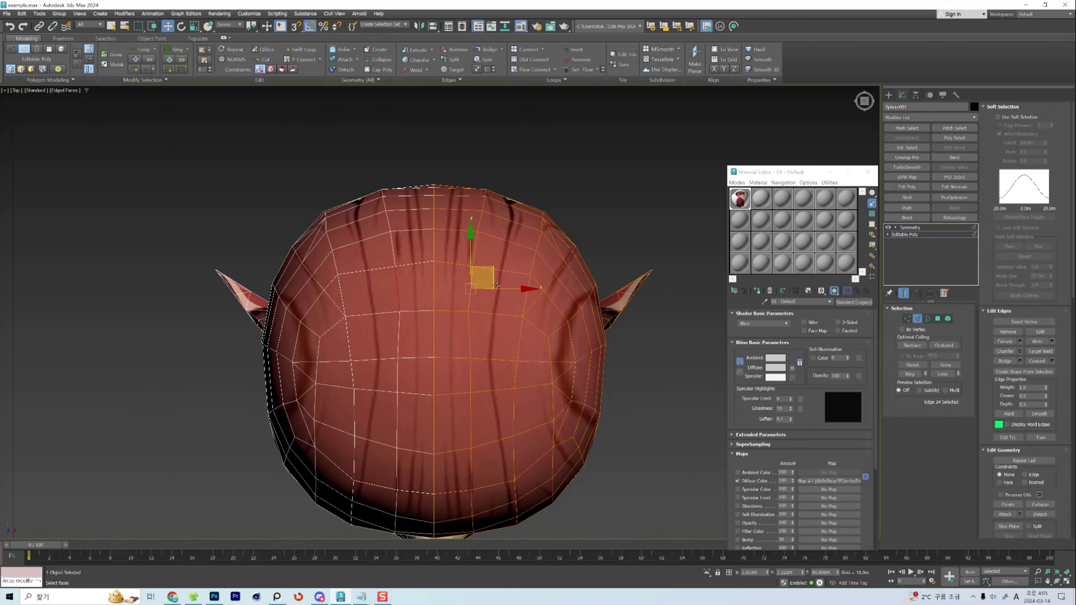
left_click_drag(524, 289, 528, 289)
left_click_drag(480, 222, 481, 248)
Shift the edges and vertices on the front part of the crown slightly to even out the wireframe.
left_click_drag(472, 337, 473, 336)
middle_click_drag(473, 337, 480, 320)
left_click_drag(458, 378, 459, 384)
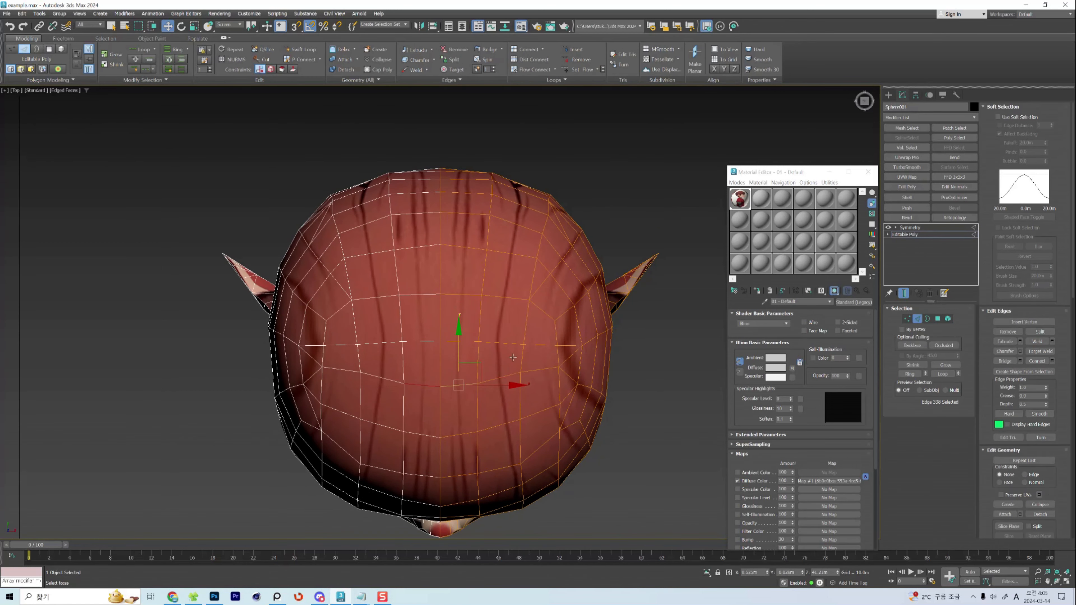
key("1")
left_click_drag(520, 372, 520, 381)
left_click_drag(558, 367, 559, 378)
key("2")
key("2")
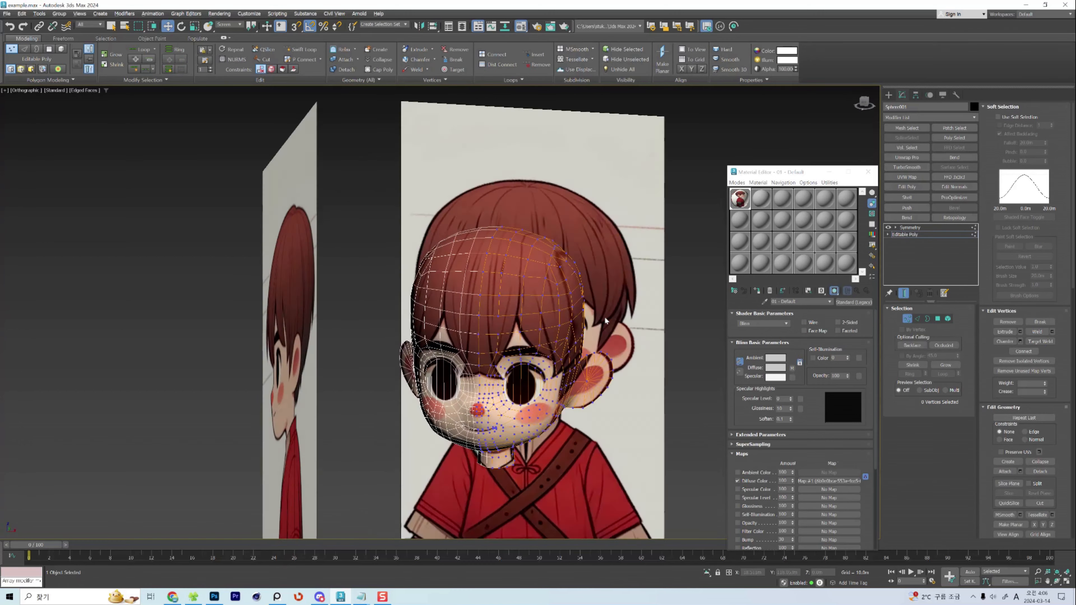
Reshape the upper side contour of the head in the front view with the Shift brush.
mouse_move(538, 305)
middle_mouse_down("alt")
mouse_move(554, 299)
mouse_move(540, 292)
middle_mouse_up("alt")
left_click(910, 236)
scroll(541, 292, "up", 4)
key("f")
scroll(567, 254, "up", 7)
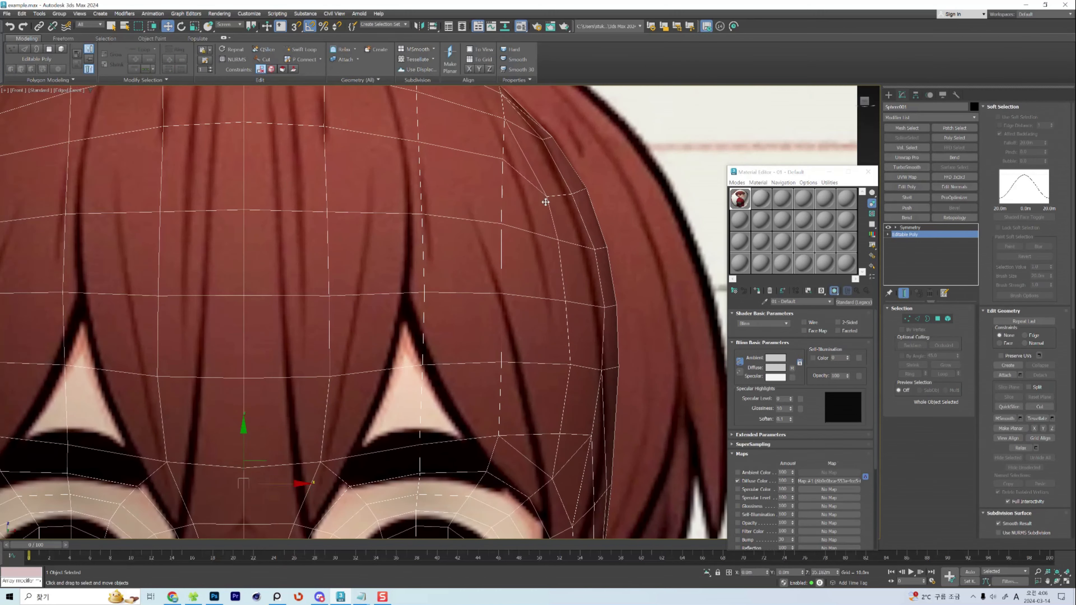
key("shift+s")
left_click_drag(550, 197, 587, 185)
left_click_drag(617, 373, 615, 377)
key("w")
scroll(606, 210, "down", 6)
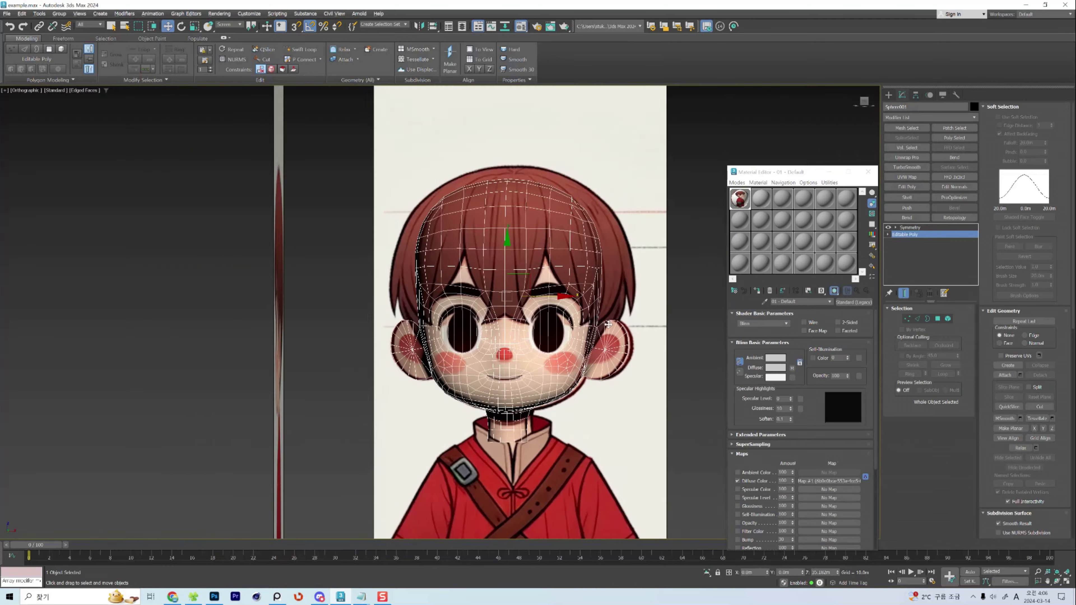
Select a forehead vertex and enable Preserve UVs so that moving vertices does not stretch the texture.
scroll(572, 255, "up", 4)
key("1")
left_click(523, 213)
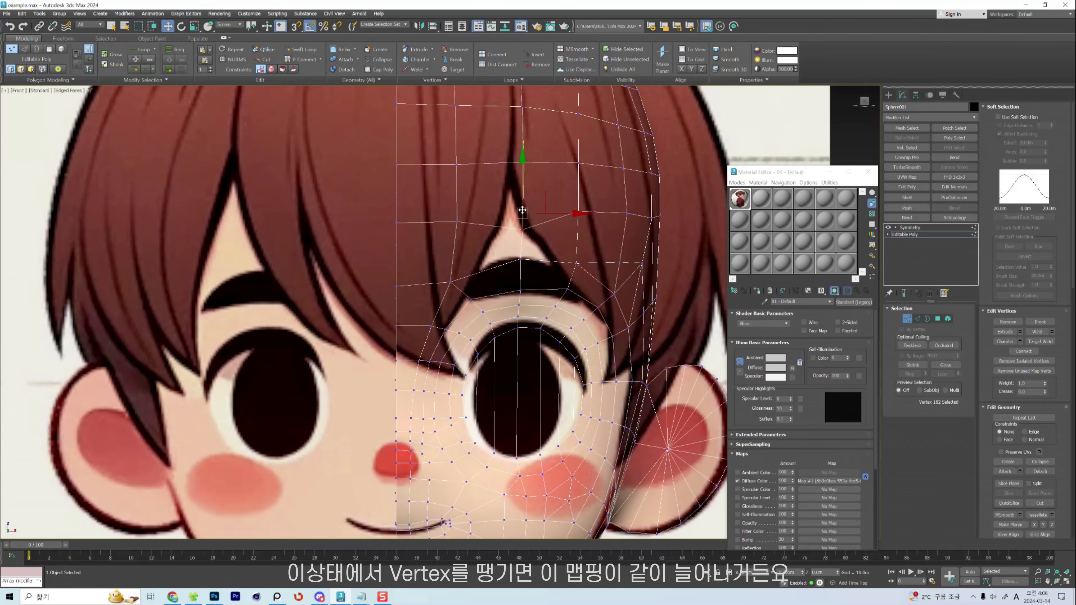
left_click(1012, 452)
scroll(463, 269, "down", 3)
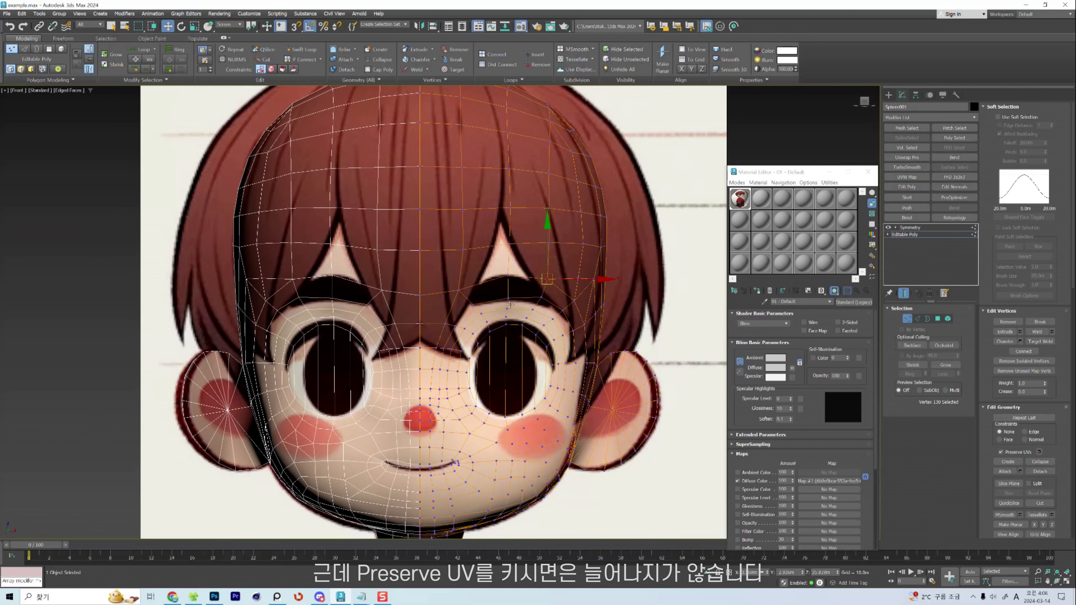
Reposition the vertices and edges around the eyebrow and upper eye to even out the wireframe.
scroll(510, 304, "up", 5)
left_click_drag(630, 296, 505, 291)
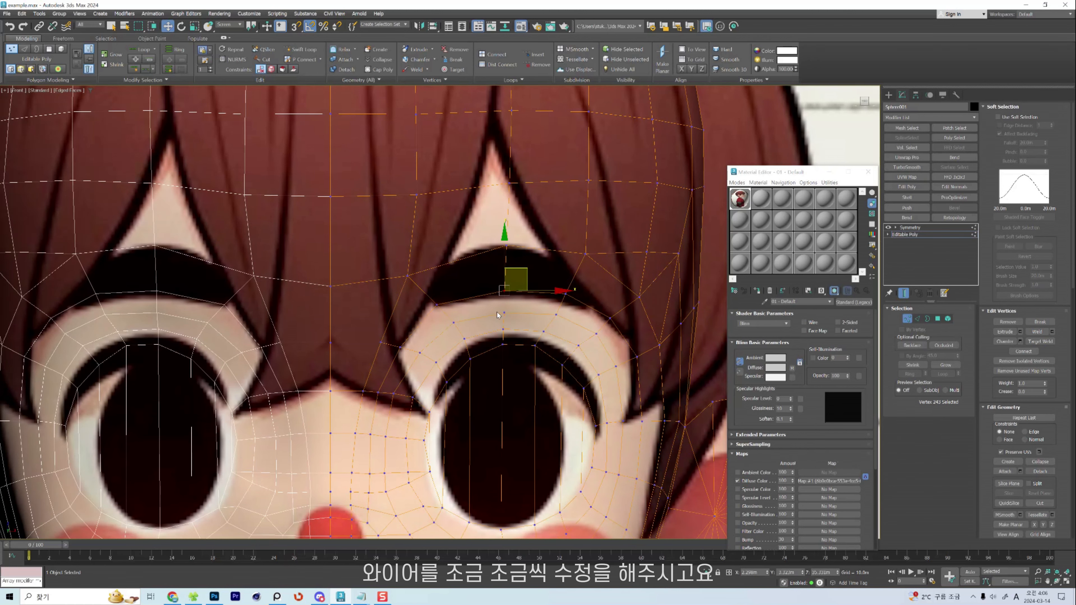
scroll(440, 368, "up", 3)
key("2")
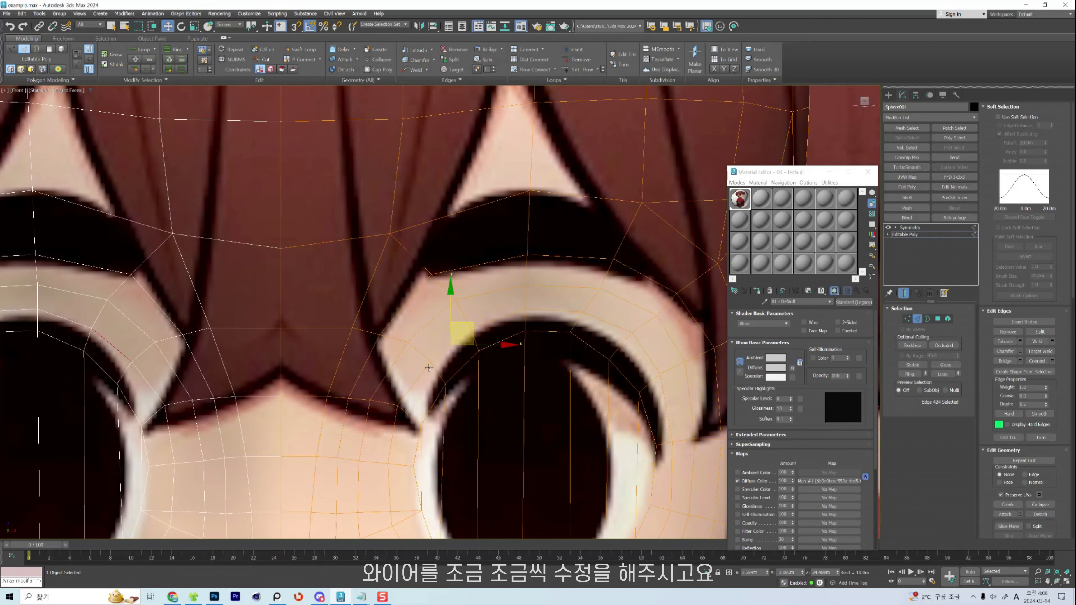
key("1")
scroll(423, 338, "down", 3)
left_click(409, 316)
left_click_drag(409, 316, 411, 315)
key("2")
left_click(505, 337)
Adjust the vertices and edges on the cheek and chin beside and below the mouth corner.
mouse_move(504, 322)
middle_mouse_down("alt")
mouse_move(505, 276)
mouse_move(503, 341)
mouse_move(506, 305)
middle_mouse_up("alt")
key("1")
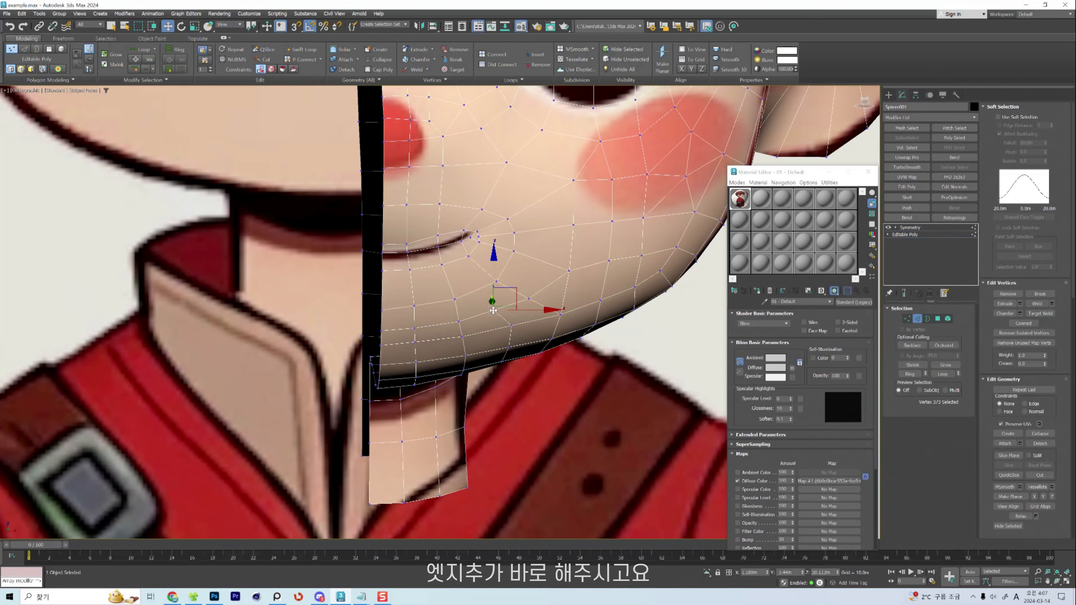
left_click_drag(510, 294, 518, 292)
middle_click_drag(613, 281, 584, 283, "alt")
mouse_move(512, 296)
left_mouse_down()
mouse_move(513, 311)
mouse_move(512, 295)
left_mouse_up()
key("2")
left_click(467, 349)
key("1")
left_click(510, 249)
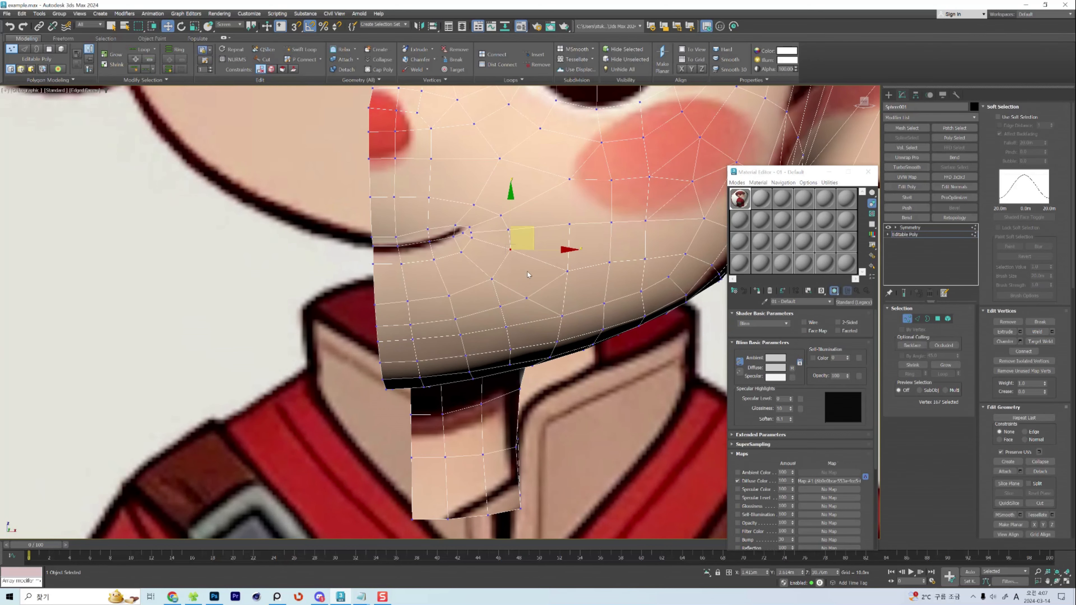
Move the vertices underneath the chin and nudge the lower jaw edges with the Shift brush.
scroll(539, 303, "down", 4)
middle_click_drag(538, 304, 536, 253, "alt")
left_click(528, 367)
left_click_drag(533, 364, 538, 398)
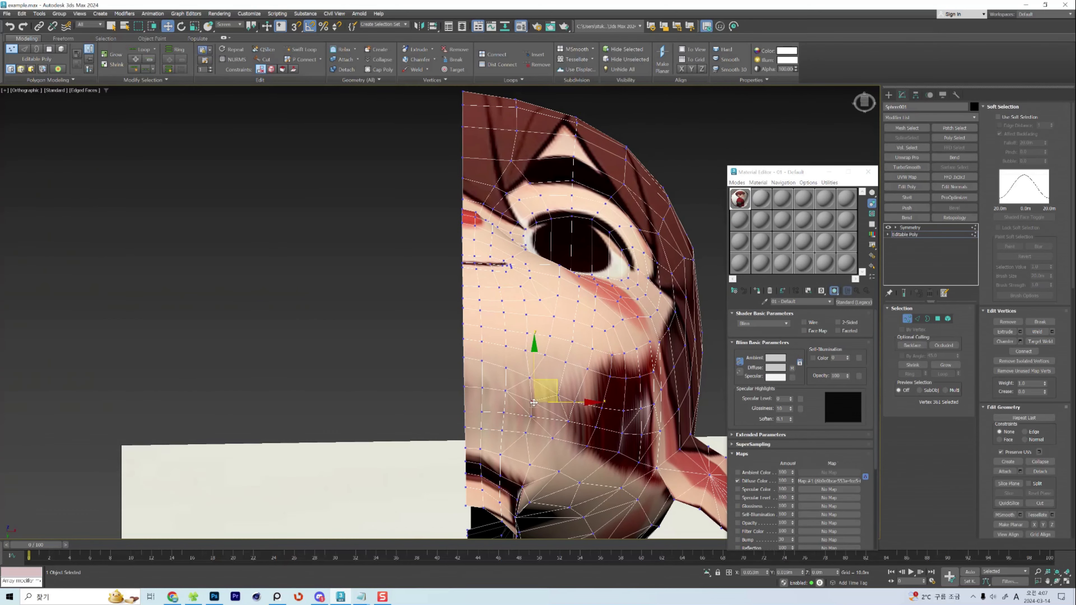
key("2")
left_click(523, 373)
scroll(523, 374, "down", 2)
scroll(522, 373, "up", 4)
middle_click_drag(523, 374, 523, 407, "alt")
key("shift+s")
left_click_drag(513, 328, 512, 341)
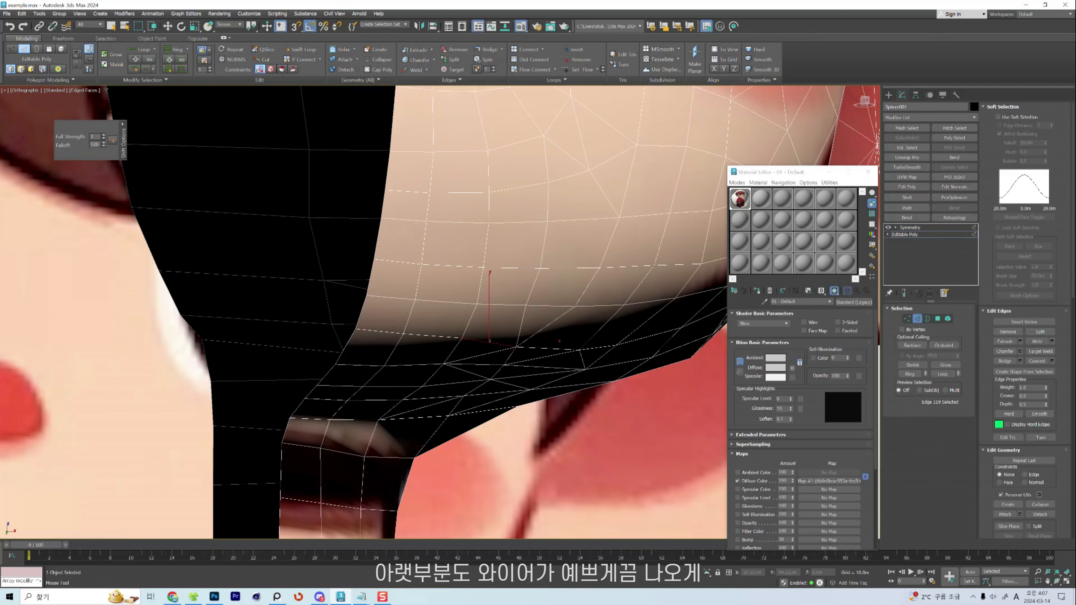
Reposition a vertex under the jaw near the neck and remove the surplus edge beside it.
left_click(526, 375)
left_click(476, 381)
key("1")
left_click_drag(491, 379, 485, 387)
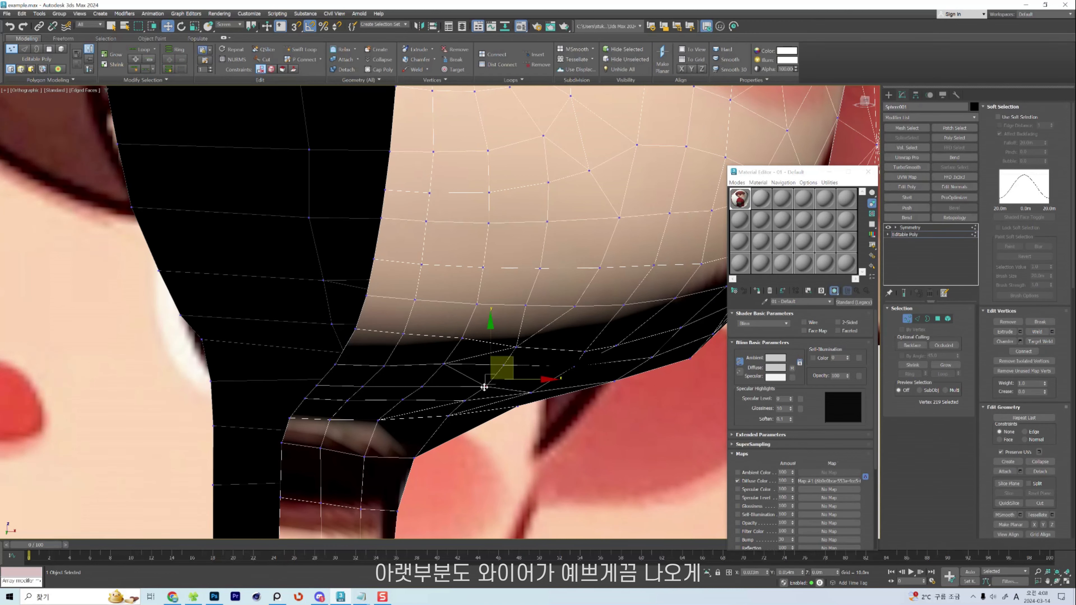
key("2")
left_click(465, 375)
key("BackSpace")
Raise the vertex on the chin's lower edge slightly to straighten the edge flow.
left_click(477, 356)
scroll(504, 356, "up", 2)
key("1")
left_click(519, 342)
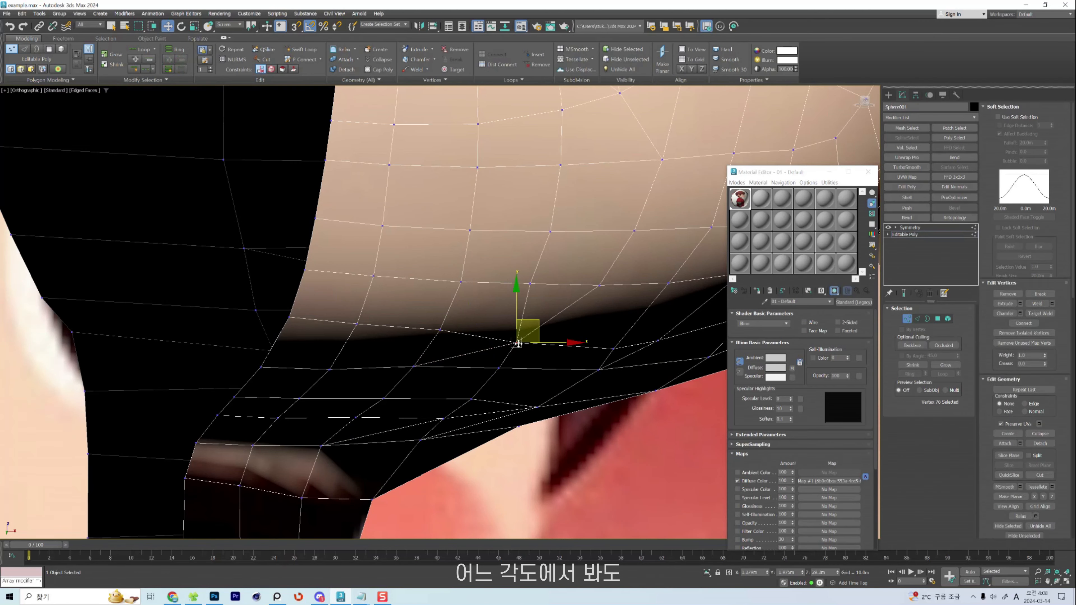
left_click_drag(518, 342, 518, 333)
Adjust the vertices and edges between the jaw and the neck, working from below.
scroll(509, 353, "down", 4)
key("2")
left_click(539, 346)
middle_click_drag(538, 346, 511, 335, "alt")
key("1")
left_click(559, 389)
left_click(579, 406, "ctrl")
middle_click_drag(554, 401, 533, 332, "alt")
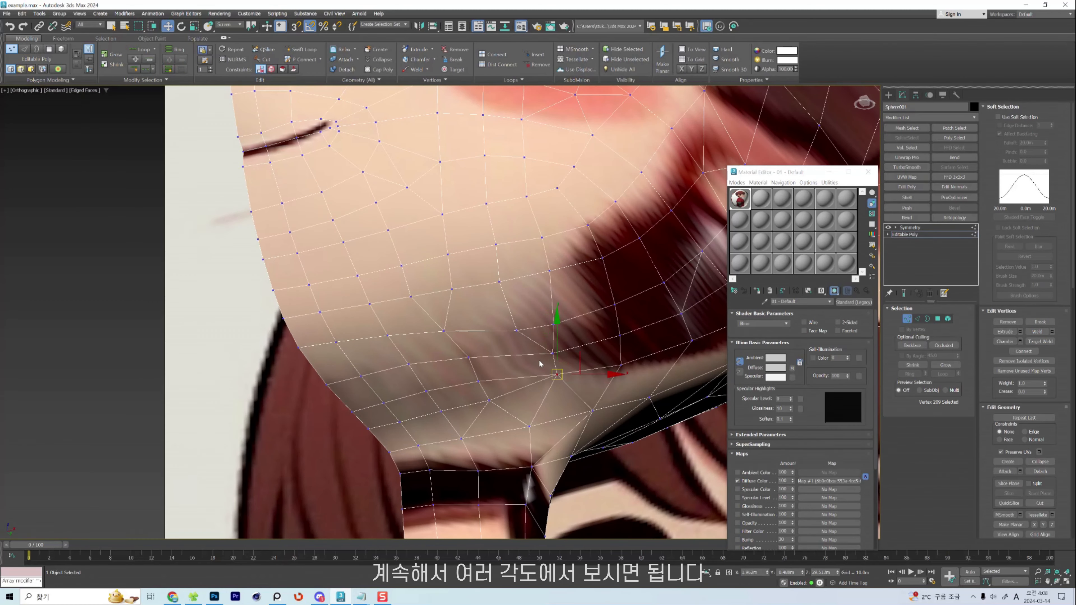
key("2")
left_click(529, 321)
key("1")
left_click(465, 359)
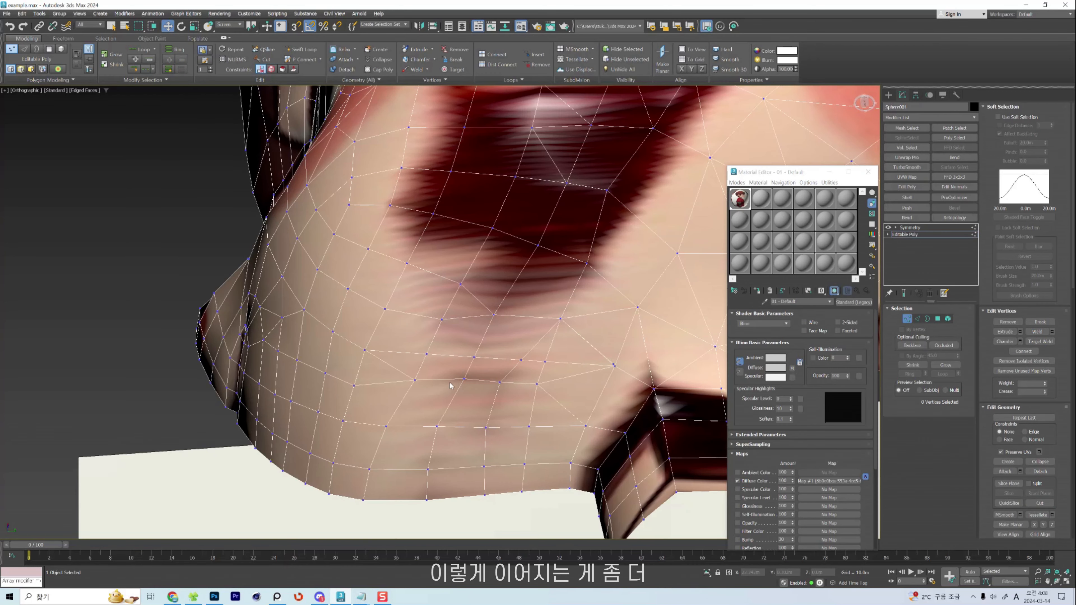
Realign the edges and vertices across the underside of the jaw into a continuous row.
key("2")
left_click(482, 382)
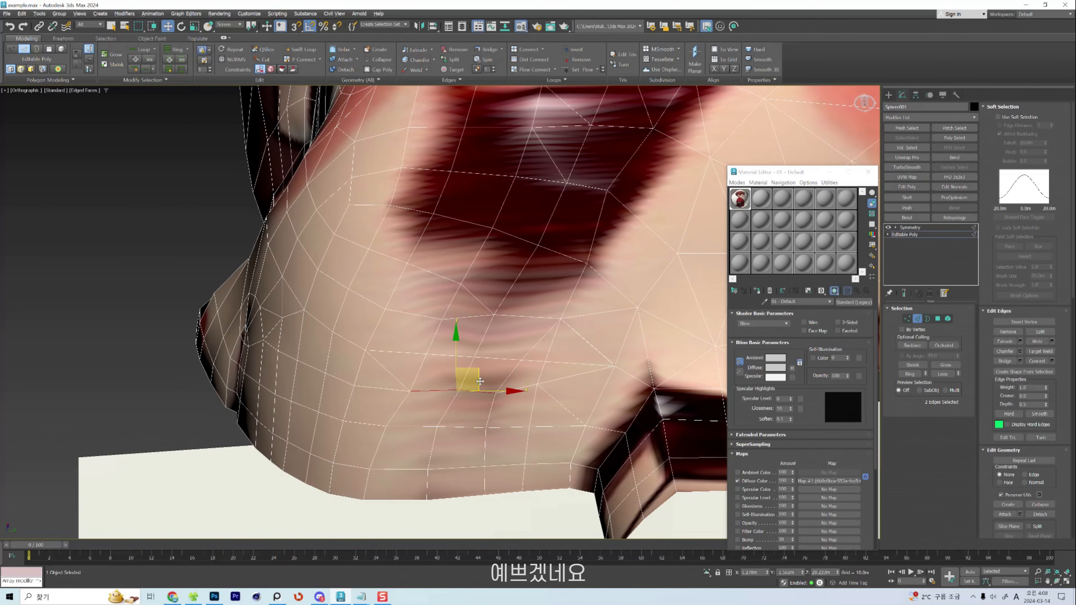
key("1")
left_click(460, 391)
key("2")
left_click(417, 382)
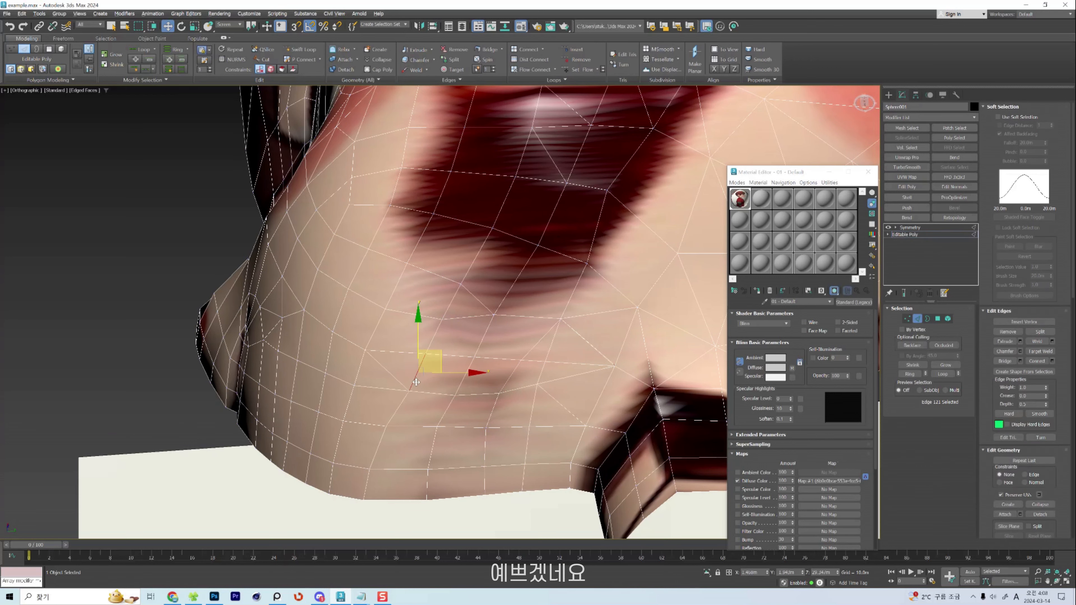
left_click(398, 383)
key("1")
Even out the spacing of the individual vertices under the jaw near the neck.
left_click(545, 391)
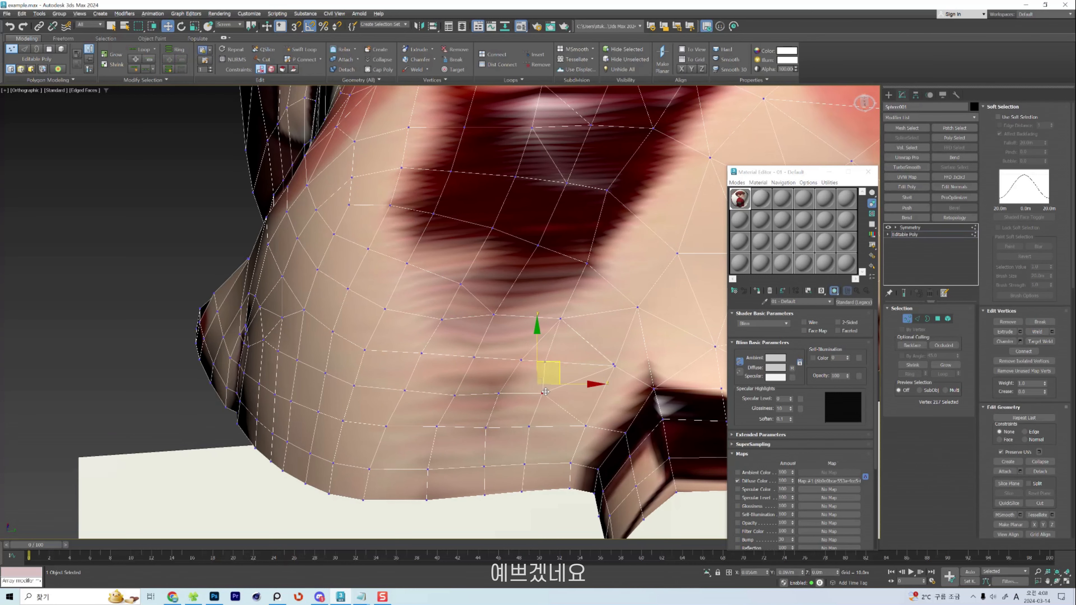
left_click(615, 367)
left_click(552, 362)
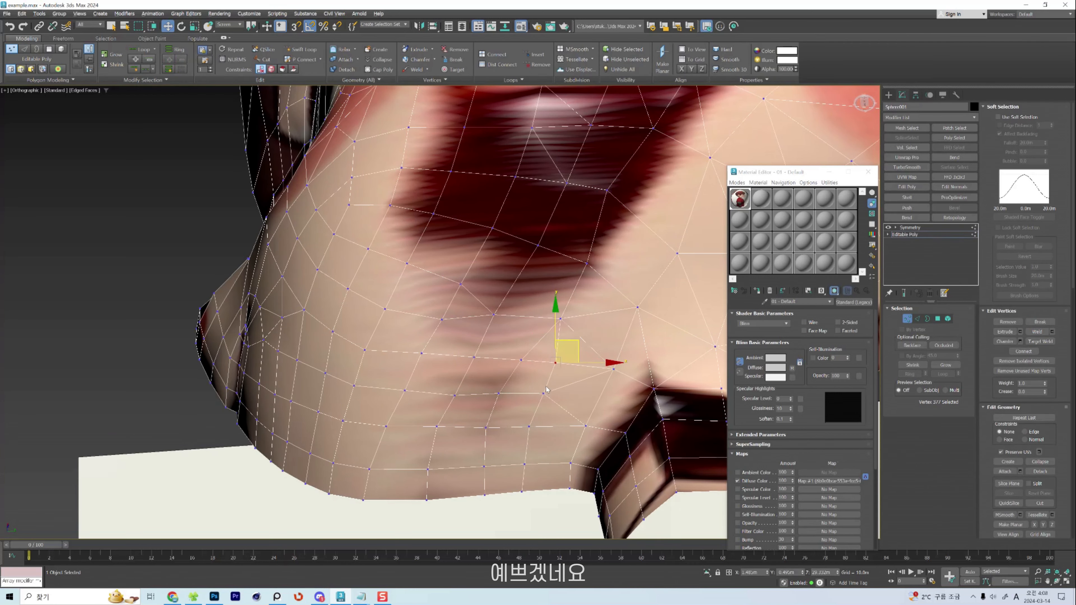
left_click(498, 393)
left_click(486, 427)
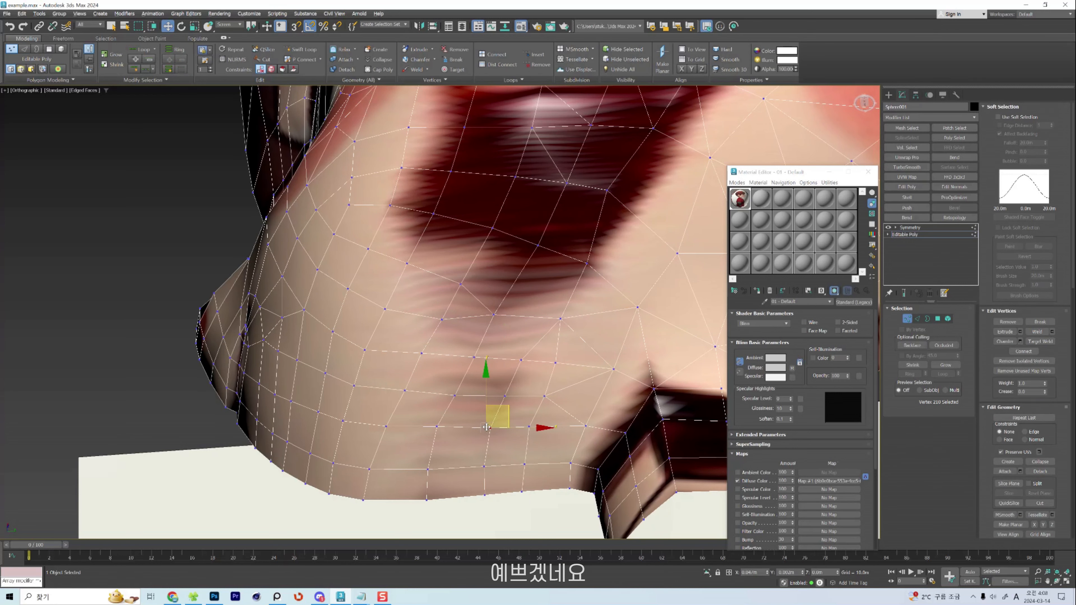
left_click(452, 395)
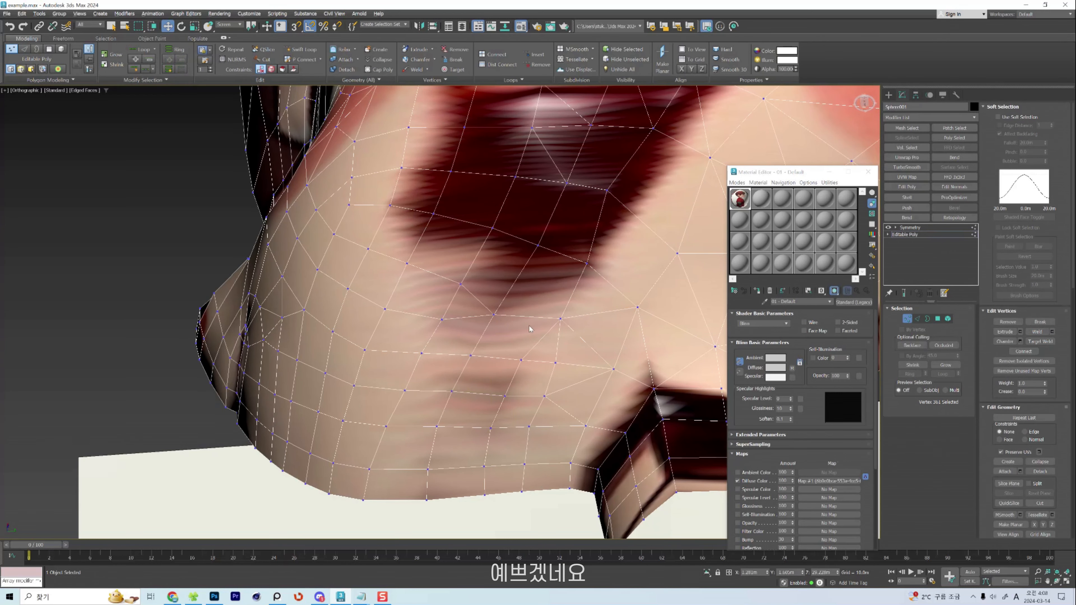
Reposition the vertices and edges on the underside of the jaw to even out the wireframe spacing.
left_click_drag(492, 316, 500, 301)
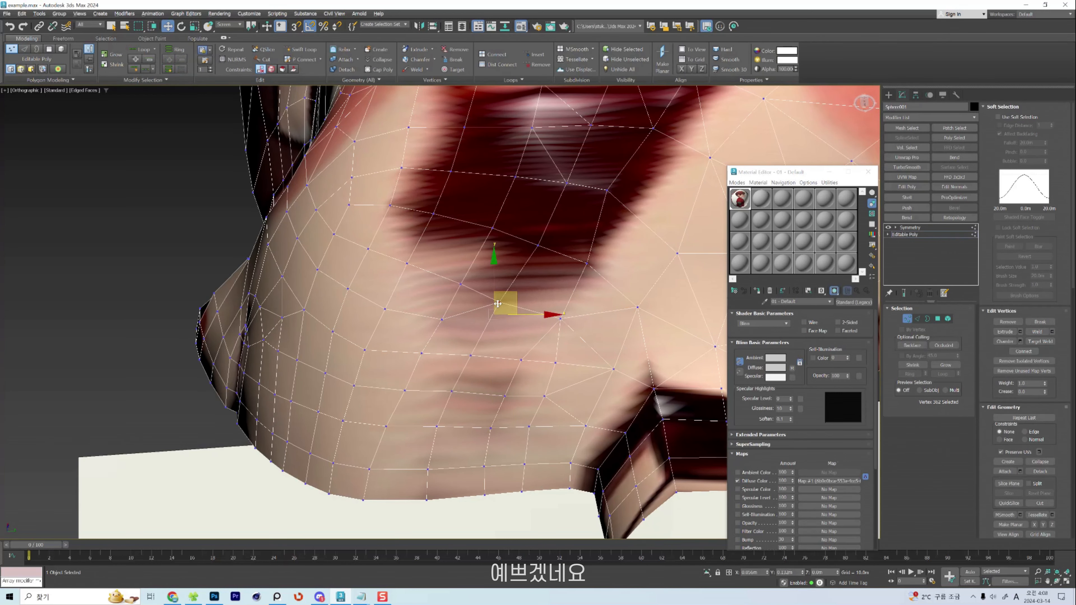
left_click(586, 265)
left_click_drag(611, 191, 622, 197)
key("2")
left_click_drag(595, 235, 547, 219)
key("1")
left_click(568, 318)
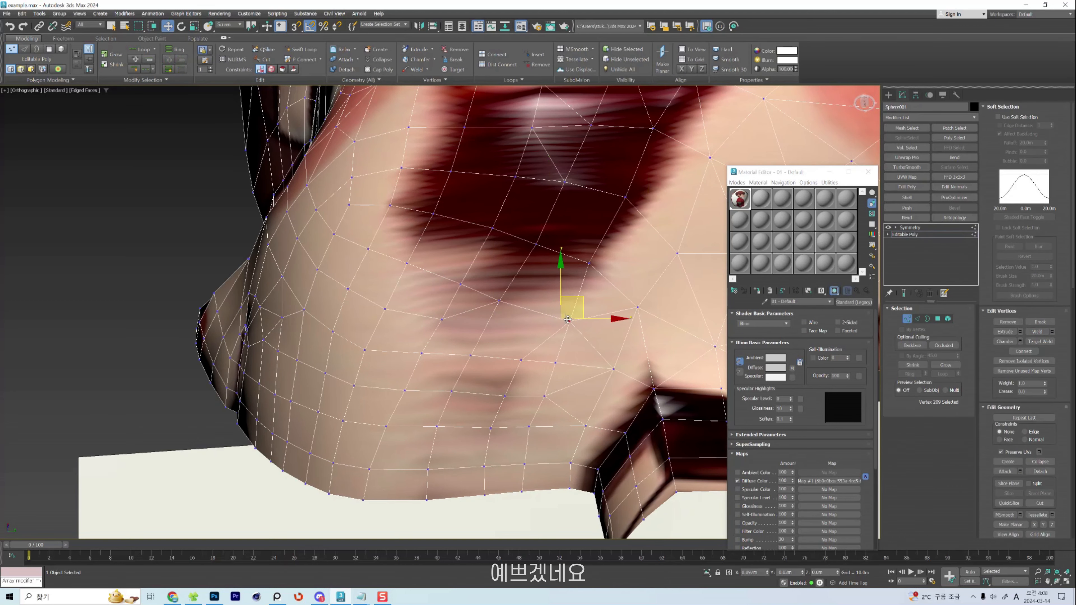
key("2")
left_click_drag(548, 390, 539, 396)
key("1")
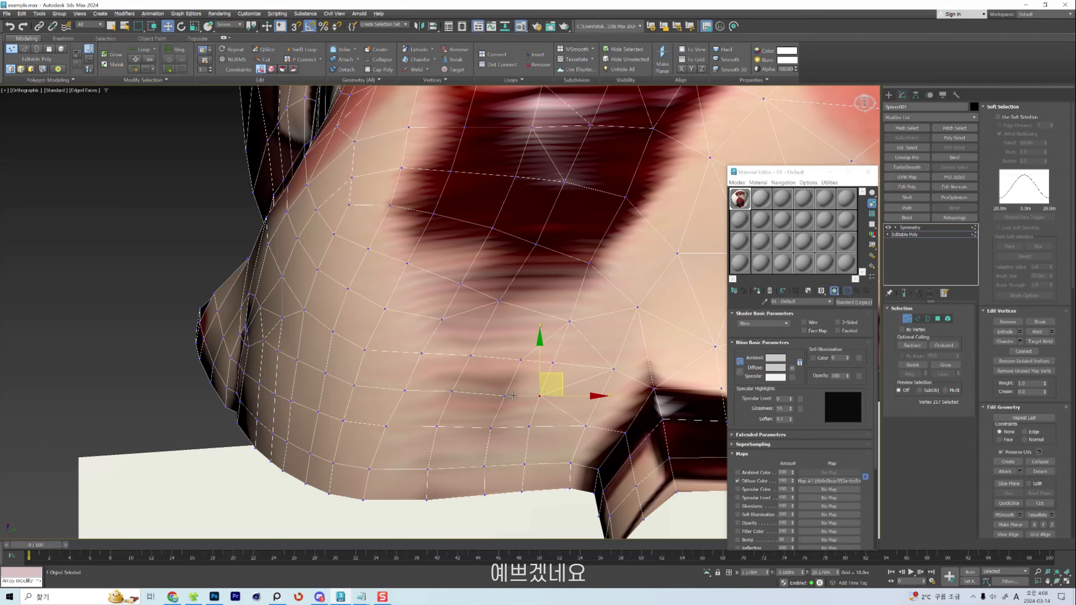
Switch to the Right view and adjust the vertices along the underside of the jaw.
key("2")
left_click(512, 396)
middle_click_drag(512, 395, 510, 416, "alt")
key("v")
key("r")
key("z")
scroll(450, 358, "down", 5)
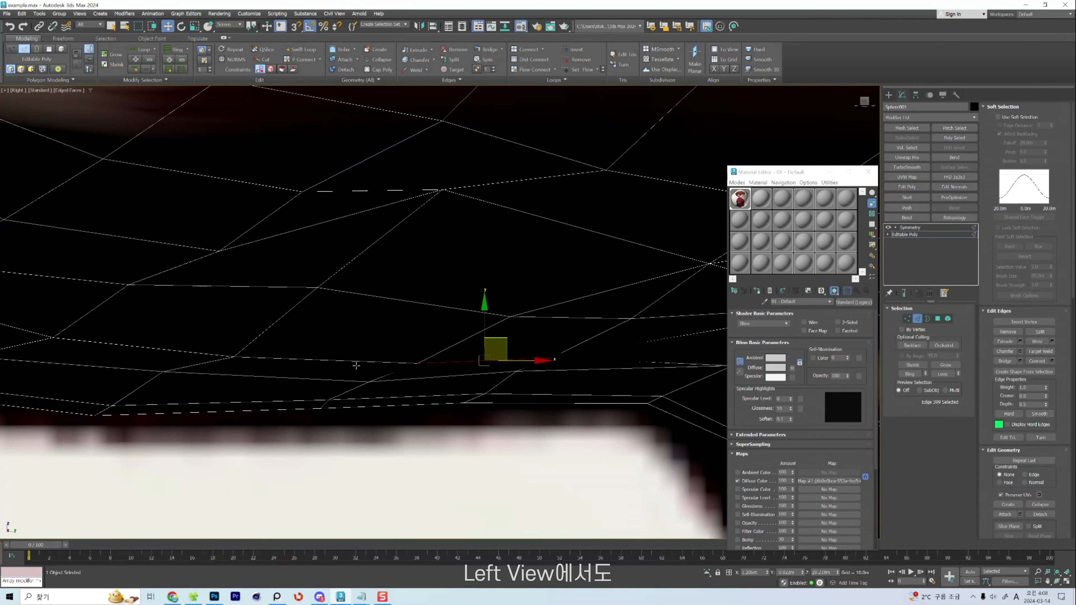
scroll(356, 365, "down", 3)
key("1")
left_click(342, 302)
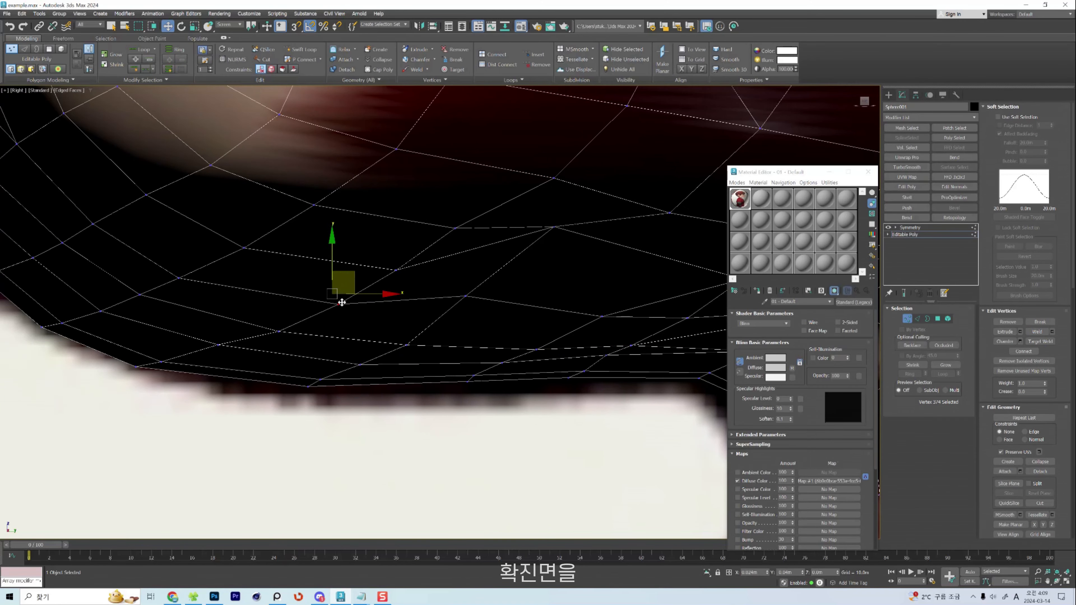
left_click_drag(552, 227, 550, 246)
left_click_drag(467, 296, 462, 298)
left_click(399, 271, "ctrl")
Smooth the edge flow where the jaw meets the neck by nudging its vertices and edges in the side view.
scroll(473, 333, "down", 2)
left_click(536, 290)
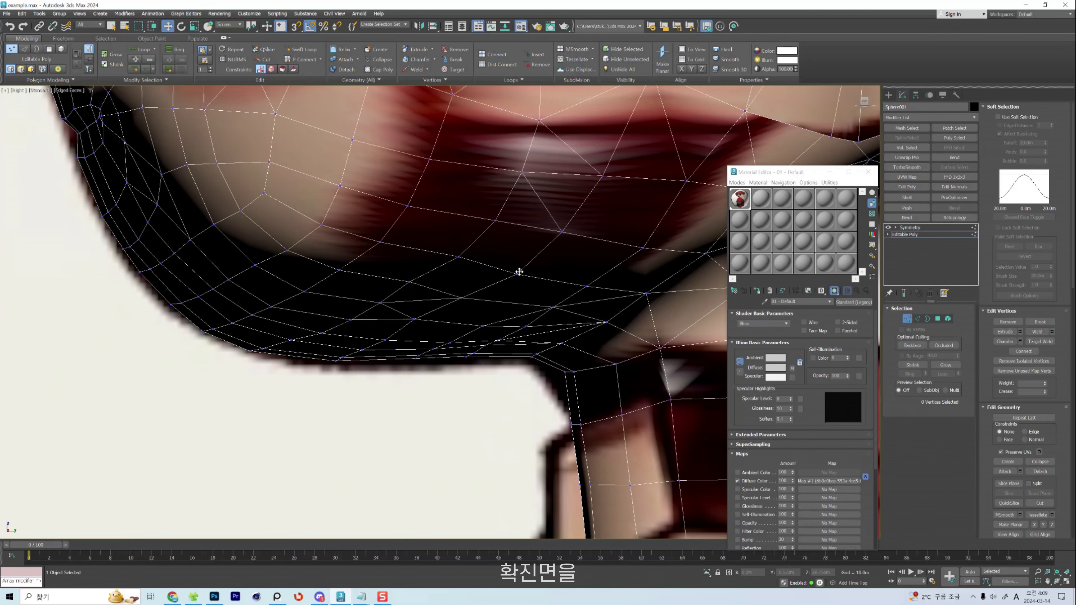
left_click_drag(517, 273, 512, 269)
left_click_drag(411, 277, 415, 280)
key("2")
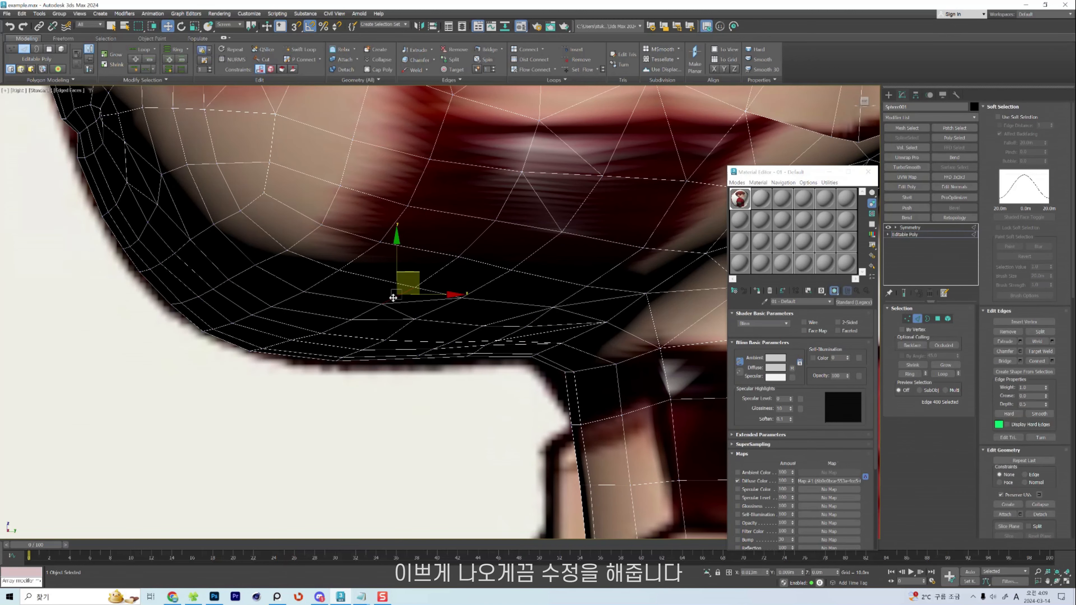
scroll(478, 311, "down", 3)
left_click(479, 377)
scroll(470, 337, "up", 4)
left_click(480, 336)
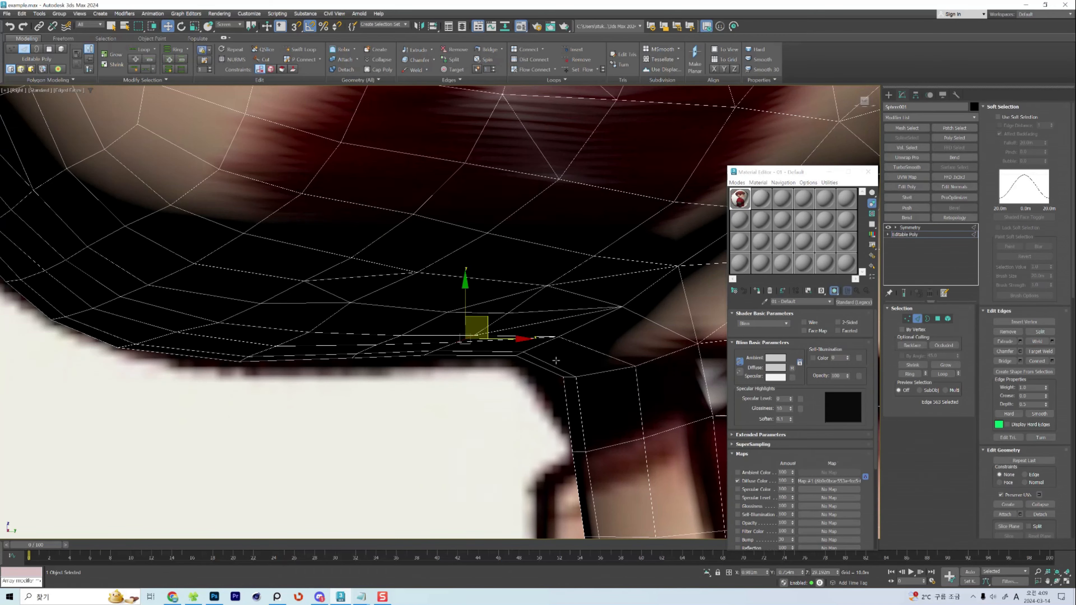
scroll(500, 338, "down", 3)
scroll(635, 360, "up", 3)
left_click(528, 264)
left_click(544, 309)
scroll(538, 301, "down", 2)
left_click_drag(556, 330, 556, 326)
Reshape the rear underside of the jaw and the neck with Shift brush strokes in the side view.
scroll(387, 321, "up", 3)
key("shift+s")
left_click_drag(417, 314, 398, 330)
scroll(462, 301, "down", 3)
left_click_drag(512, 324, 507, 326)
left_click_drag(477, 338, 473, 339)
left_click_drag(484, 387, 484, 382)
left_click_drag(585, 388, 584, 384)
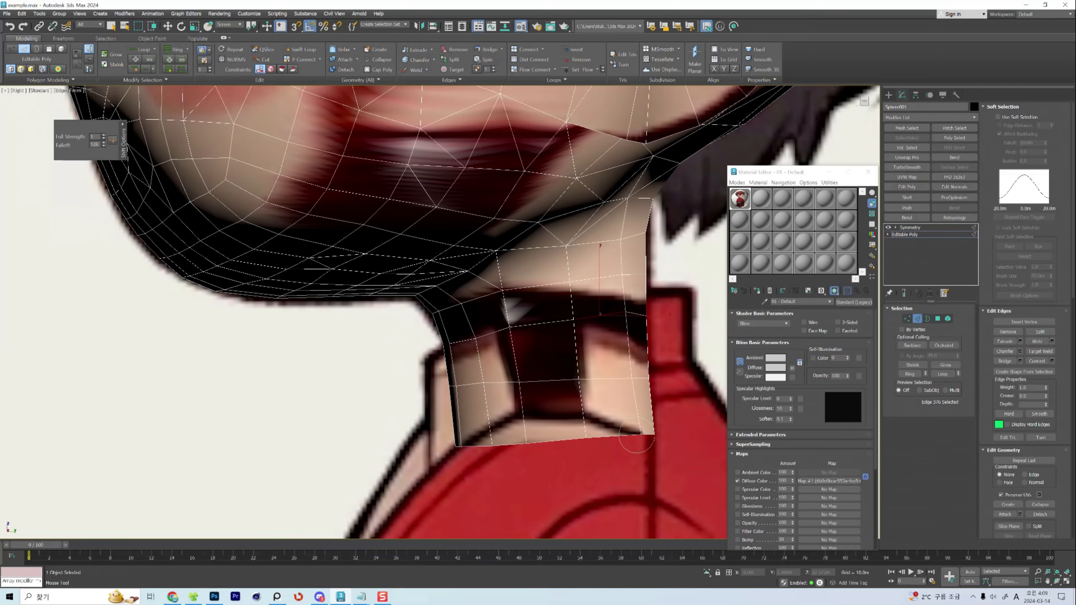
left_click_drag(627, 312, 625, 316)
scroll(593, 322, "down", 3)
scroll(614, 284, "up", 5)
scroll(574, 290, "down", 5)
scroll(584, 280, "up", 2)
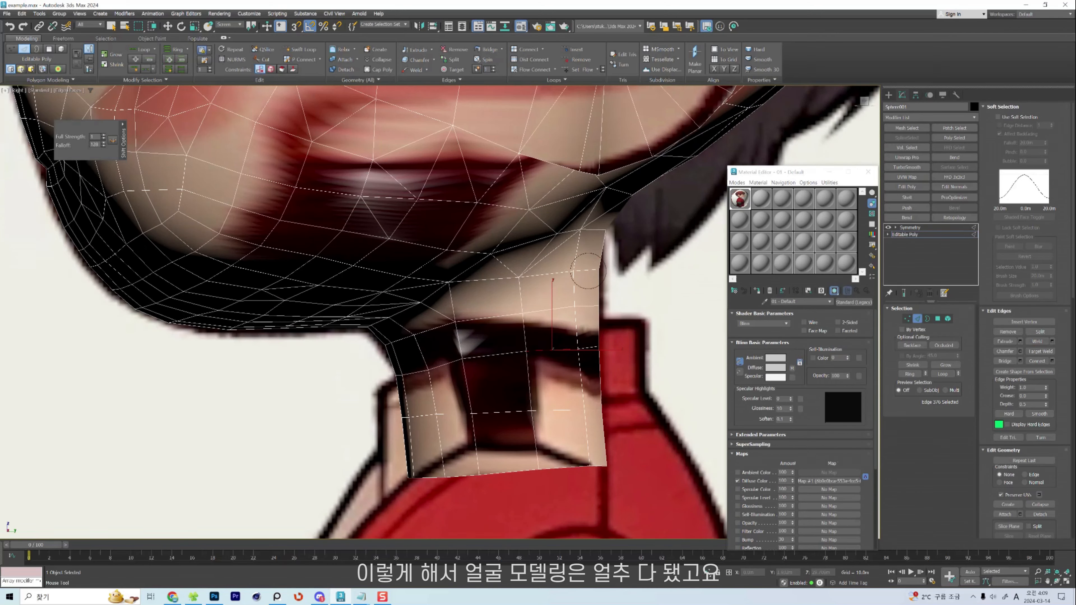
scroll(589, 271, "down", 6)
key("w")
Leave edge editing and inspect the mirrored head from the front and at an angle, shaded without edged faces.
middle_click_drag(593, 254, 690, 233, "alt")
scroll(690, 191, "down", 2)
scroll(677, 203, "up", 1)
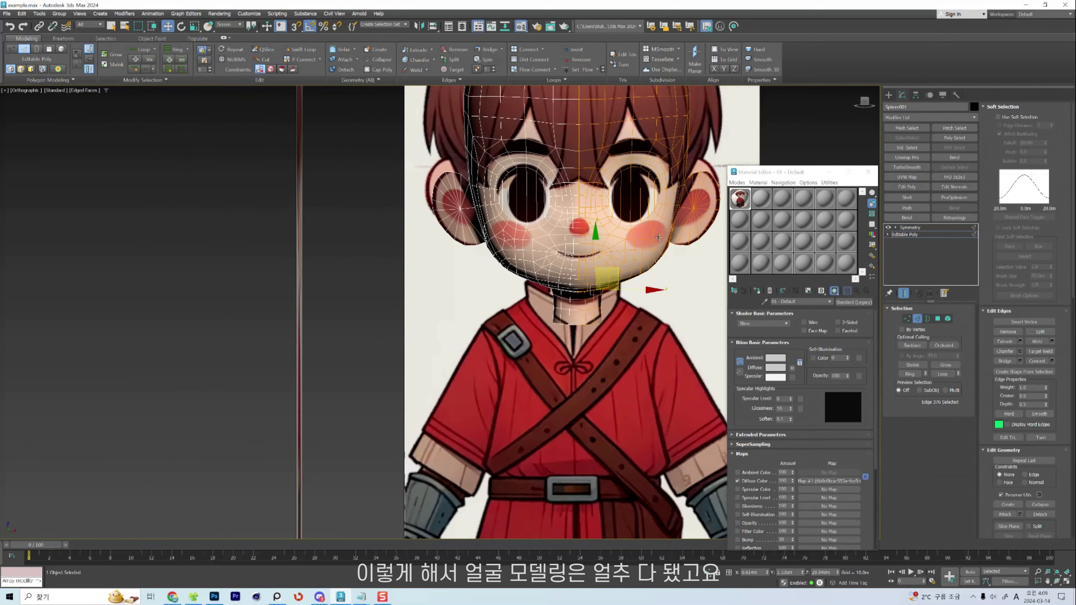
key("F3")
key("F3")
scroll(658, 239, "up", 2)
key("F4")
left_click(922, 235)
scroll(530, 312, "down", 4)
middle_click_drag(529, 311, 624, 309, "alt")
scroll(624, 310, "up", 5)
Examine the cheek and chin silhouette up close in shaded, edged-face and wireframe display.
key("shift+s")
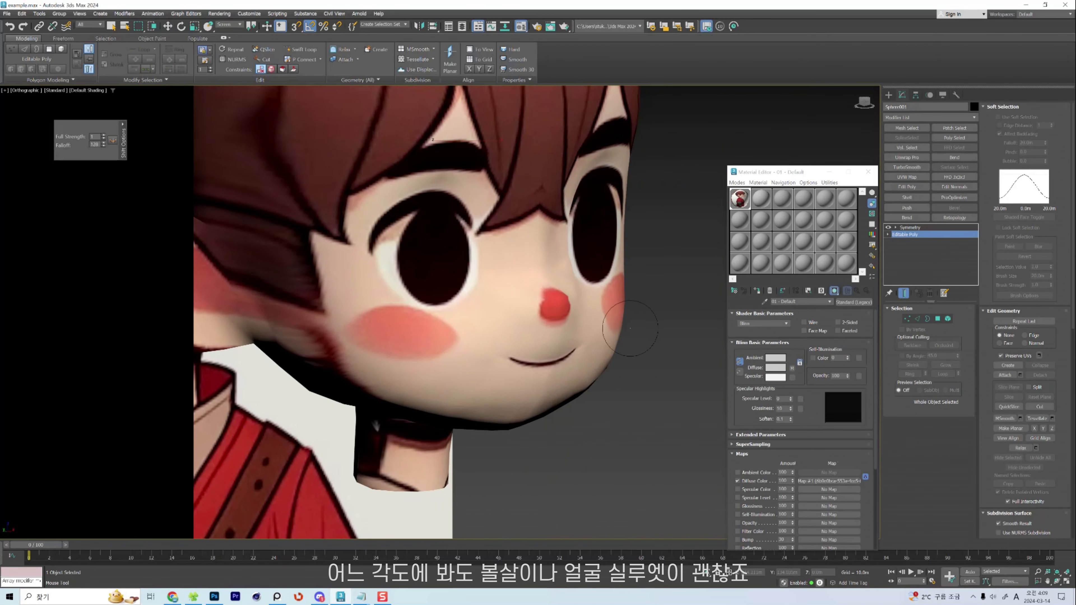
scroll(616, 369, "down", 3)
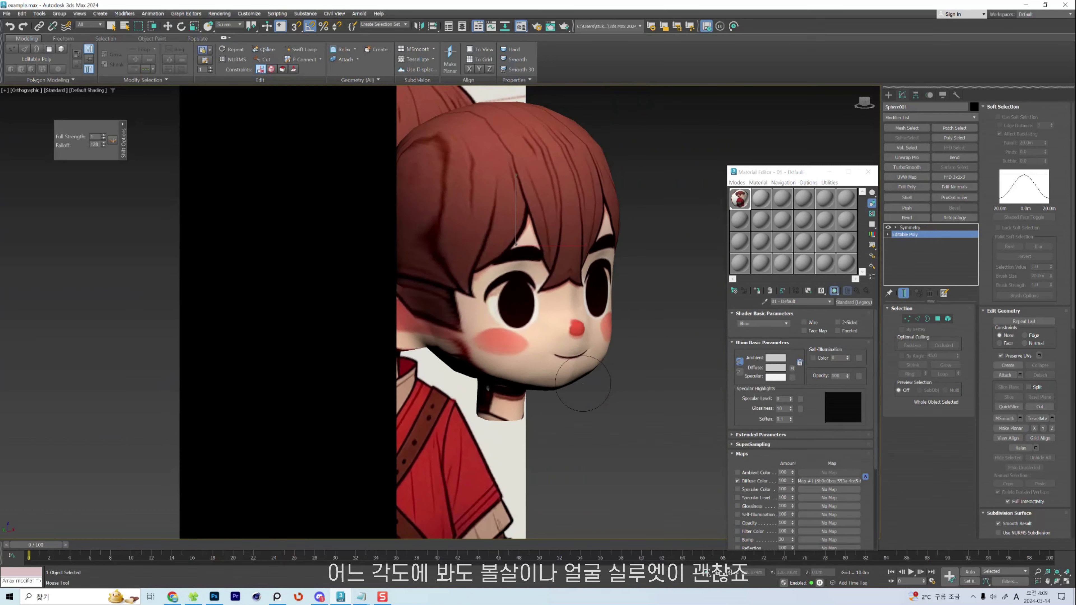
scroll(593, 363, "up", 5)
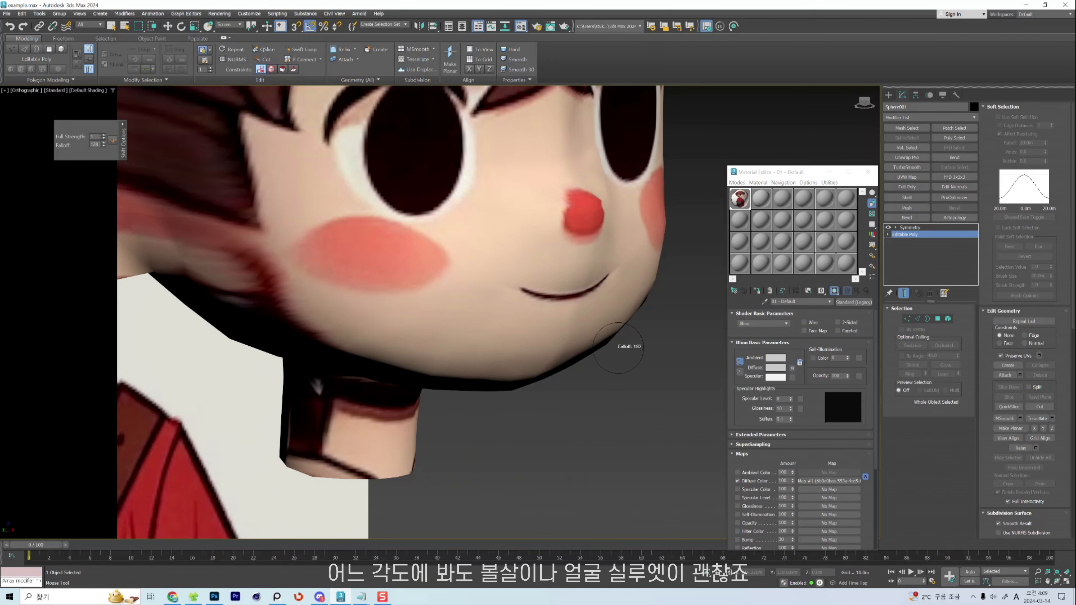
scroll(619, 333, "up", 4)
key("F4")
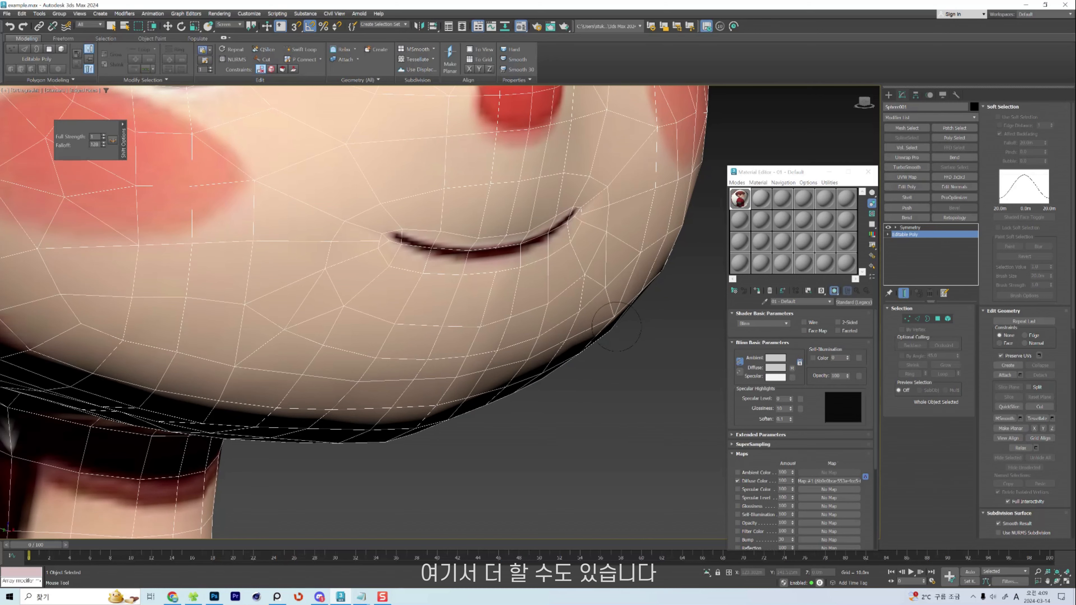
key("F3")
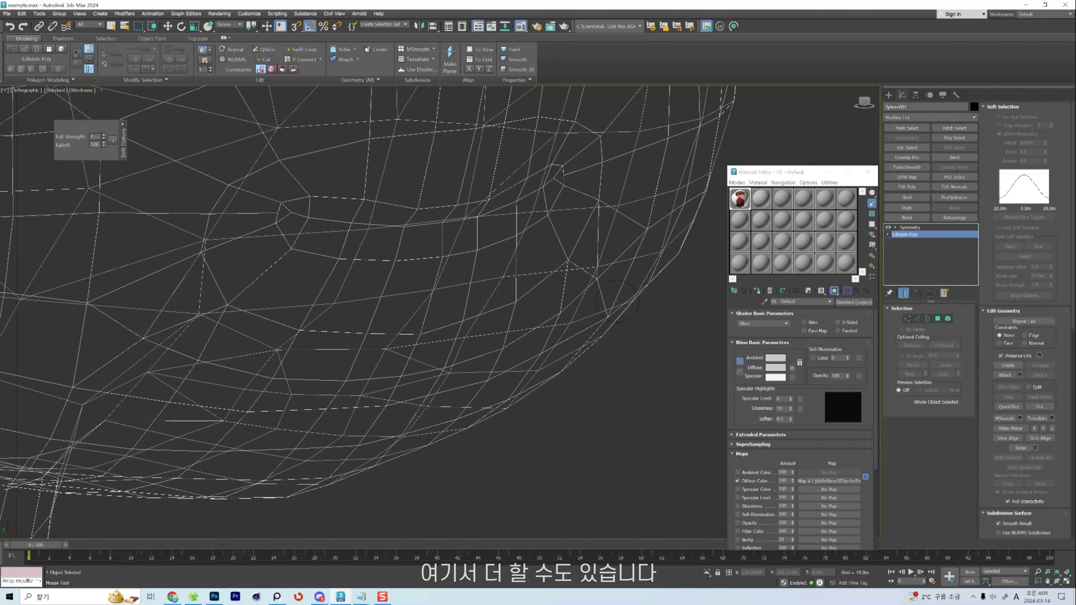
key("F3")
scroll(617, 300, "down", 4)
scroll(658, 354, "up", 6)
key("w")
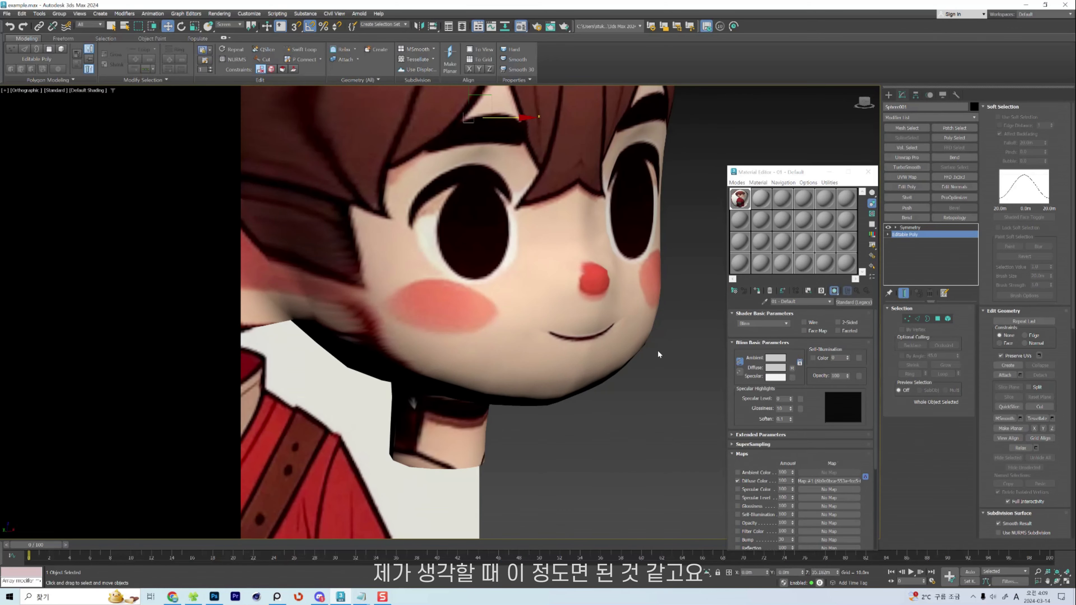
Examine the nose, cheek and mouth profile from another angle with edged faces displayed.
key("shift+s")
key("w")
scroll(646, 307, "down", 5)
mouse_move(646, 307)
middle_mouse_down("alt")
mouse_move(530, 311)
mouse_move(622, 316)
mouse_move(529, 322)
mouse_move(576, 344)
middle_mouse_up("alt")
key("F4")
middle_click_drag(576, 344, 611, 330)
scroll(689, 313, "up", 9)
key("shift+s")
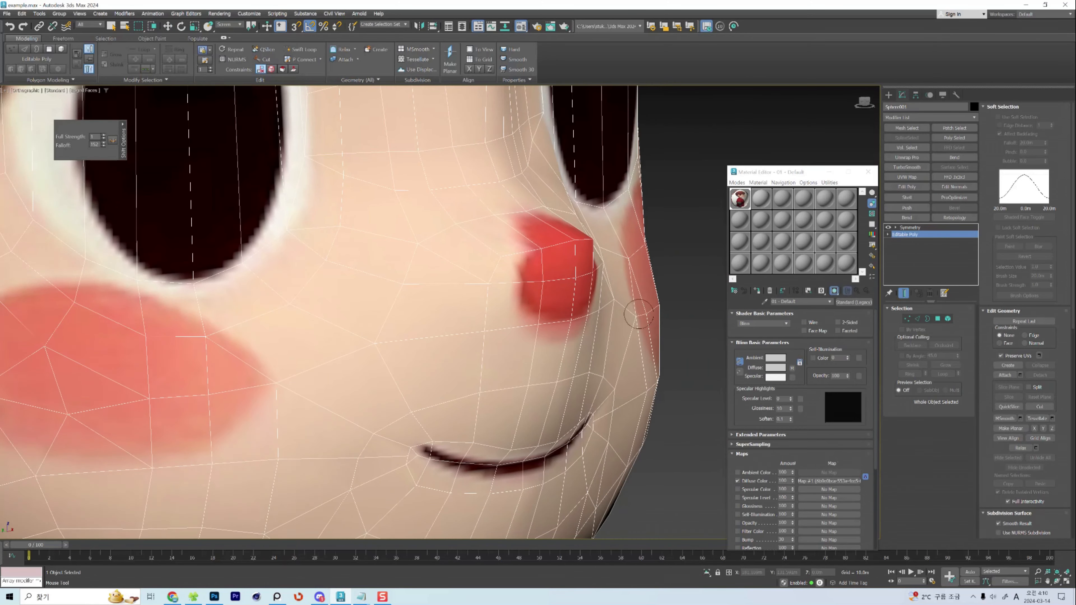
scroll(608, 308, "down", 7)
key("w")
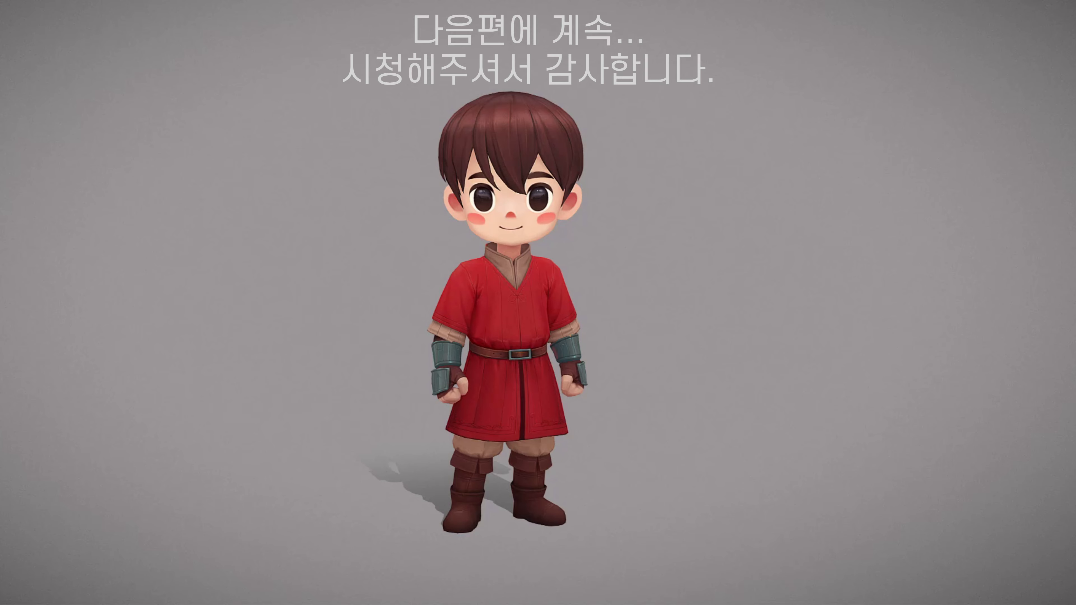